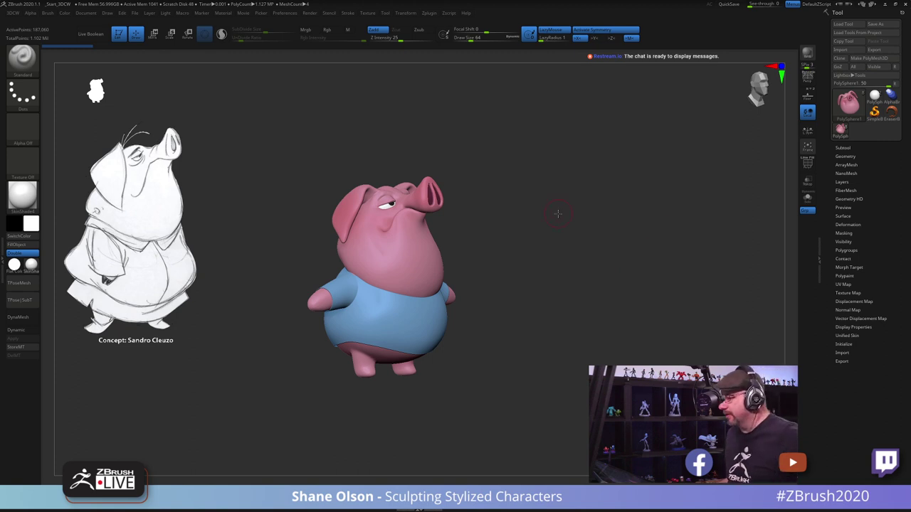
Step: Examine the pig model from front, side and three-quarter views against the concept sketch
left_click_drag(540, 224, 546, 206)
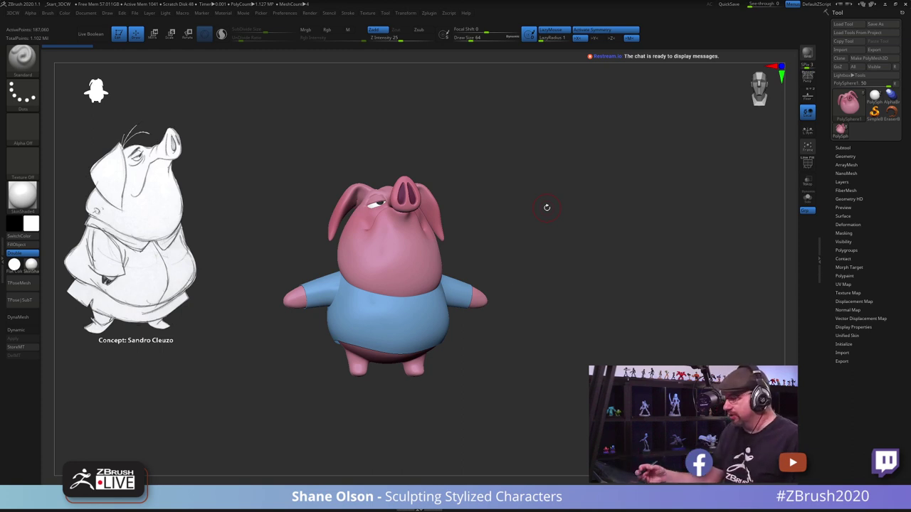
left_click_drag(515, 318, 537, 334, "alt")
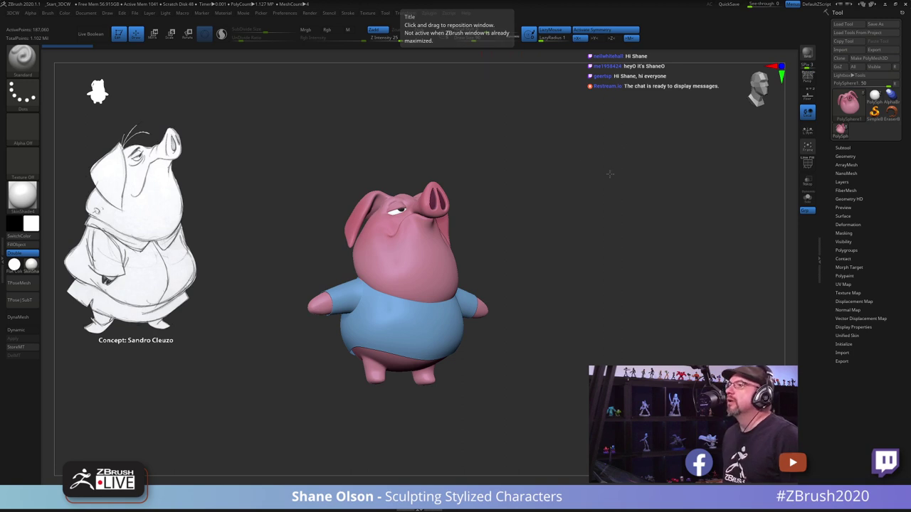
left_click_drag(600, 233, 591, 229)
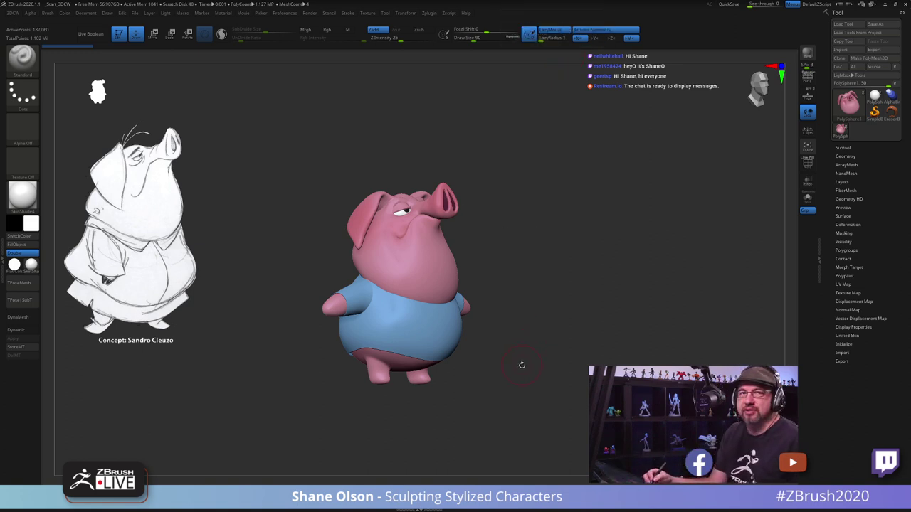
mouse_move(517, 366)
left_mouse_down()
mouse_move(543, 372)
mouse_move(518, 377)
mouse_move(517, 390)
mouse_move(514, 377)
mouse_move(507, 383)
left_mouse_up()
key("s")
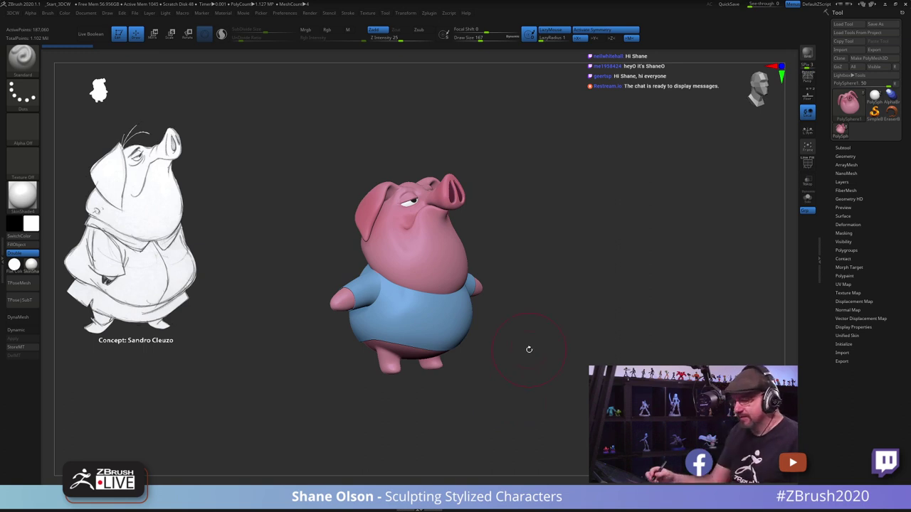
left_click_drag(529, 349, 528, 369)
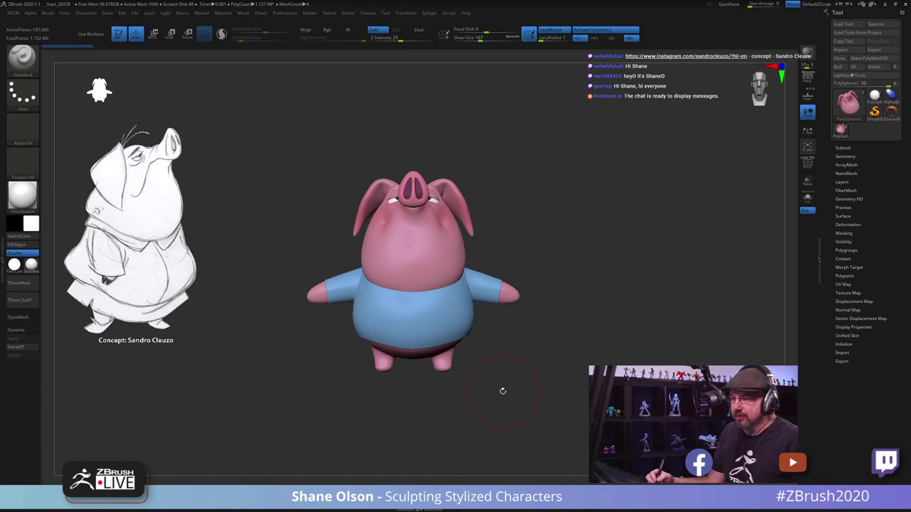
mouse_move(497, 346)
left_mouse_down()
mouse_move(517, 373)
mouse_move(511, 397)
mouse_move(514, 354)
mouse_move(500, 401)
mouse_move(531, 359)
left_mouse_up()
key("s")
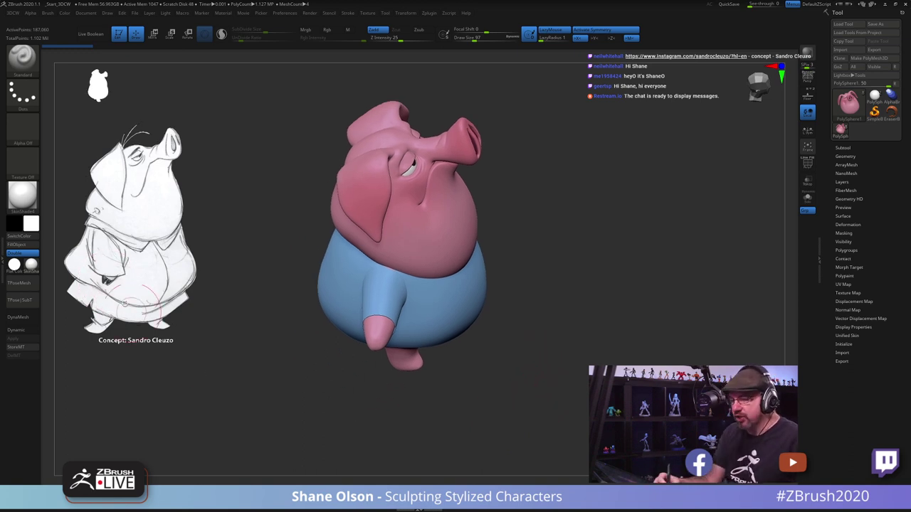
left_click_drag(504, 372, 483, 388)
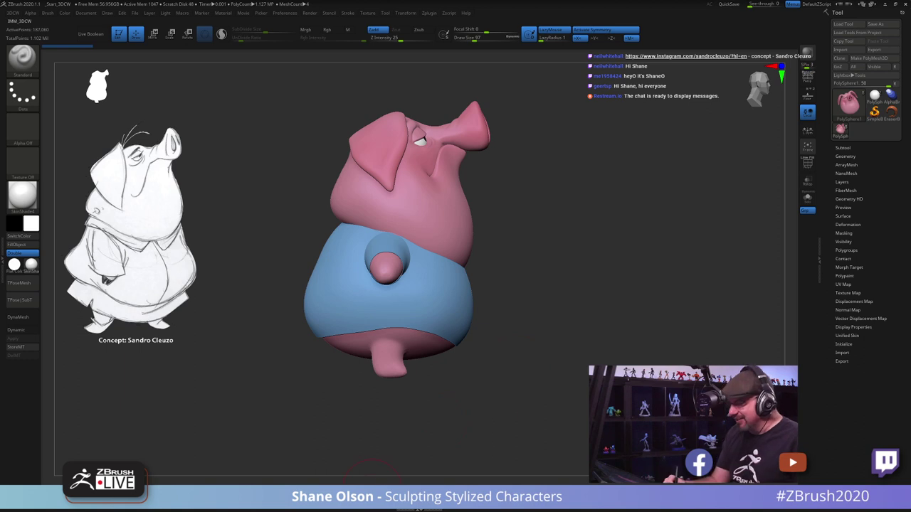
Step: Insert a QuadSphere with the IMM_3DCW brush at the tip of the pig's hand on the arm subtool
key("1")
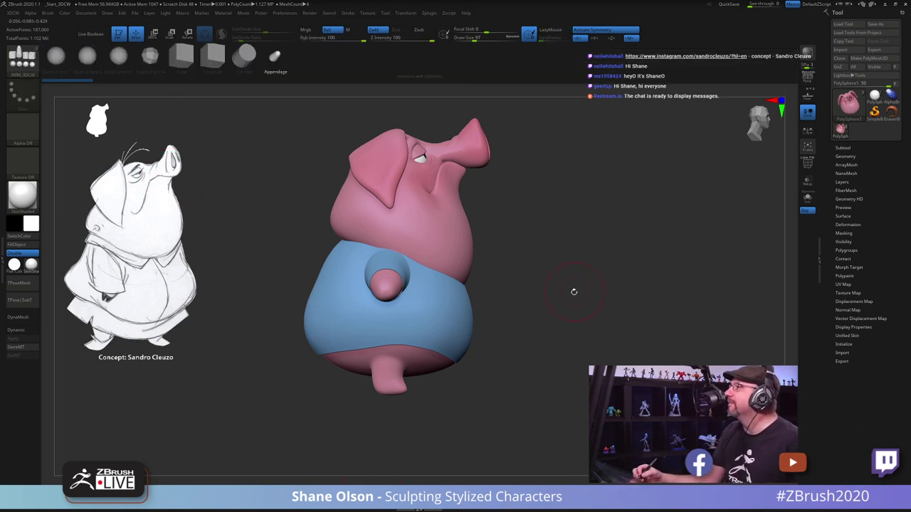
key("s")
mouse_move(573, 295)
left_mouse_down()
mouse_move(567, 298)
mouse_move(581, 294)
left_mouse_up()
left_click_drag(505, 241, 516, 295, "alt")
key("s")
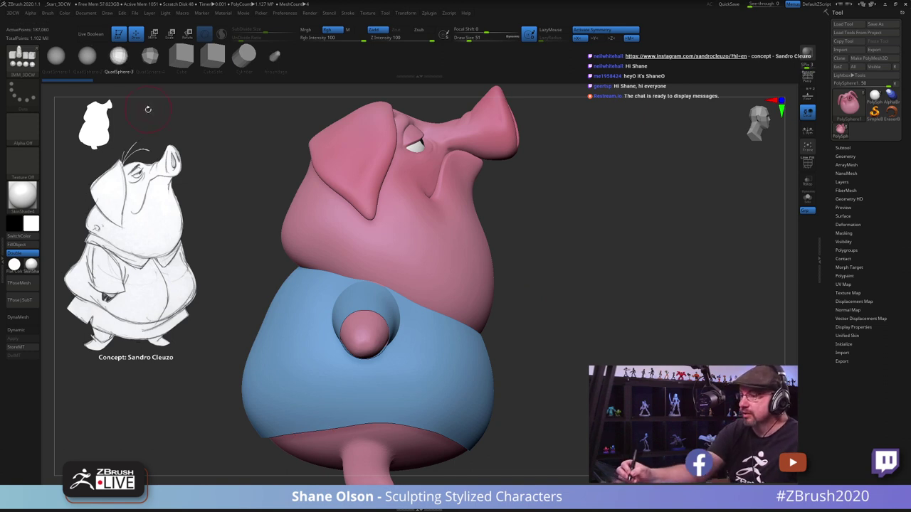
left_click(369, 341, "alt")
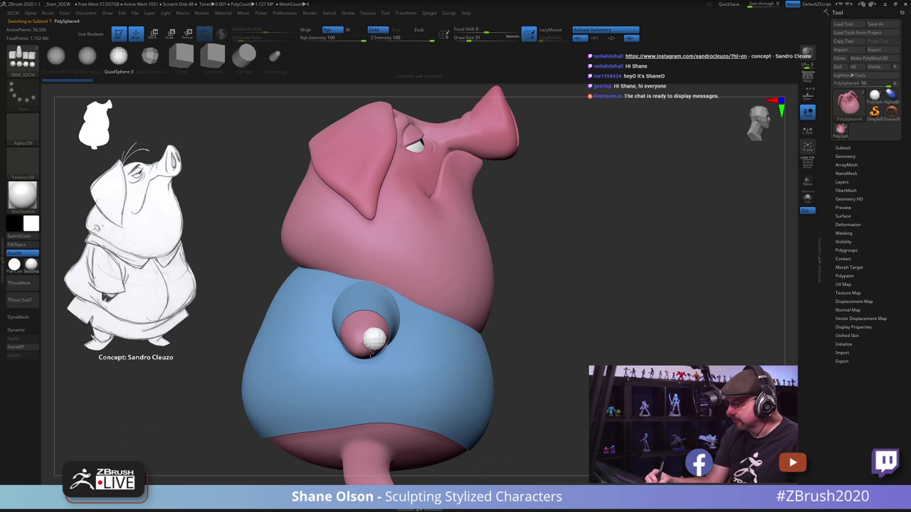
key("w")
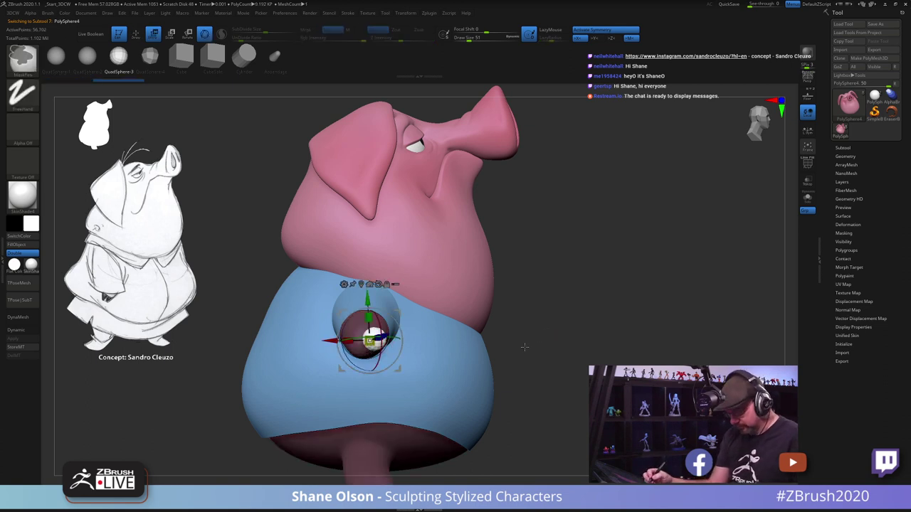
left_click_drag(524, 348, 541, 360, "ctrl")
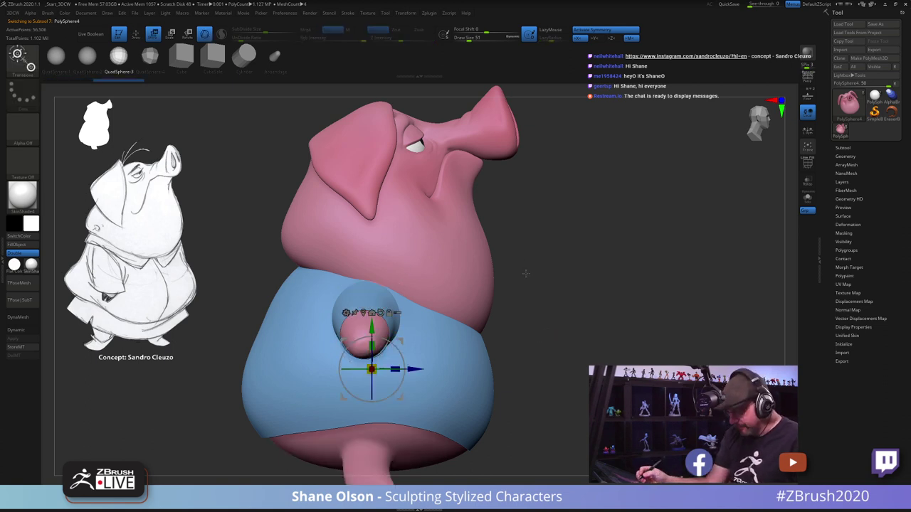
key("q")
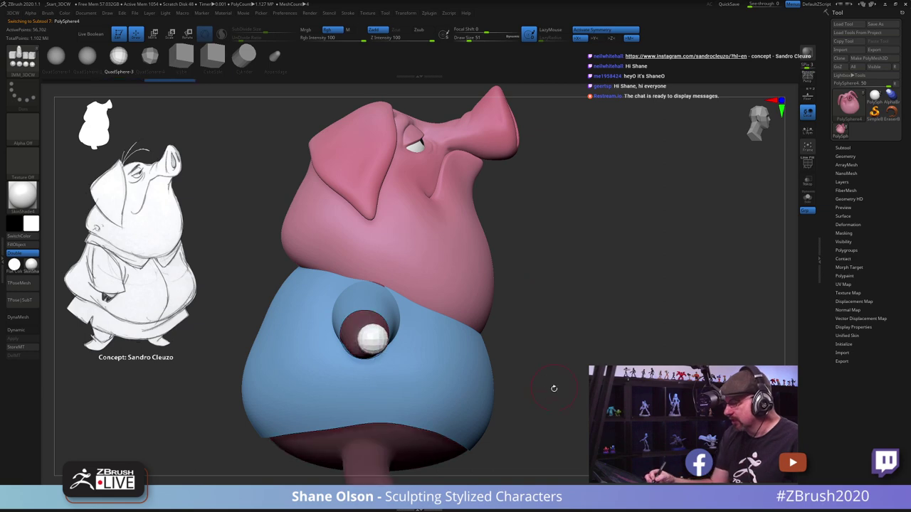
Step: Split the inserted hand sphere's unmasked points into a separate subtool and make that subtool active
left_click_drag(554, 388, 526, 421, "shift")
left_click_drag(385, 423, 379, 395, "alt")
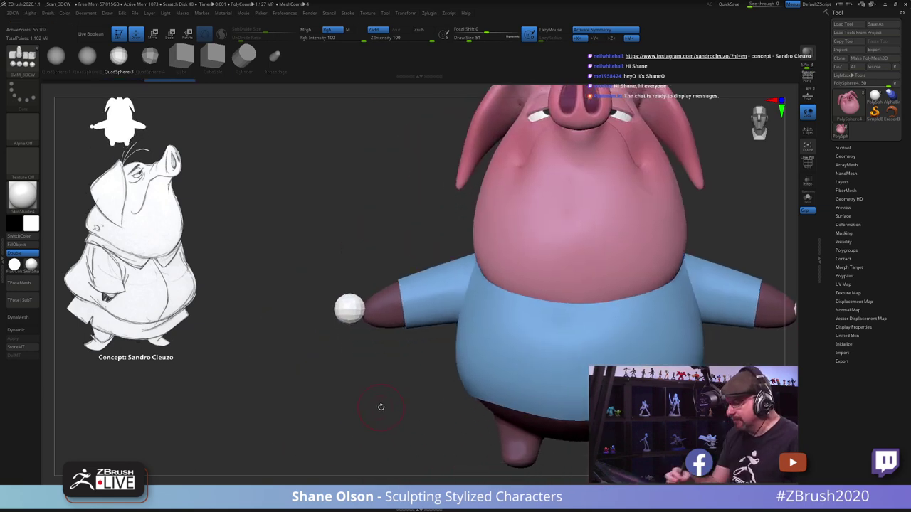
key("space")
left_click(383, 301)
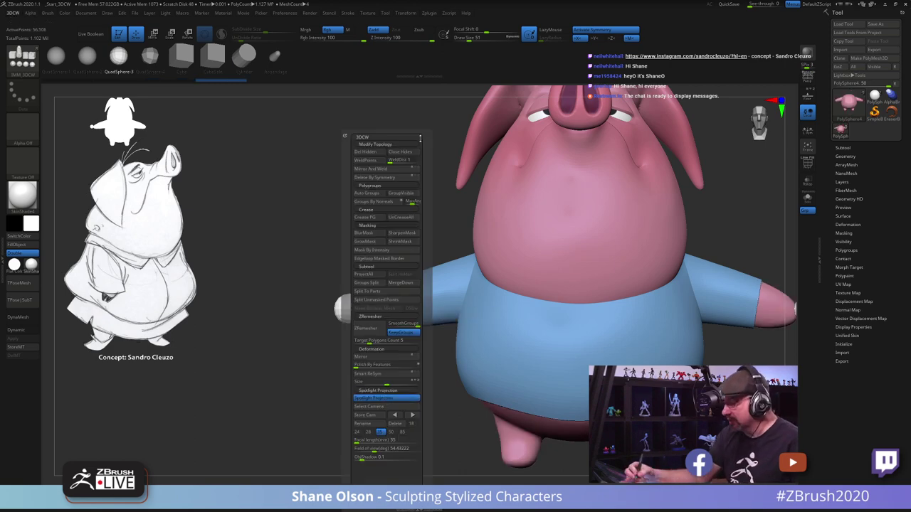
left_click(386, 285, "alt")
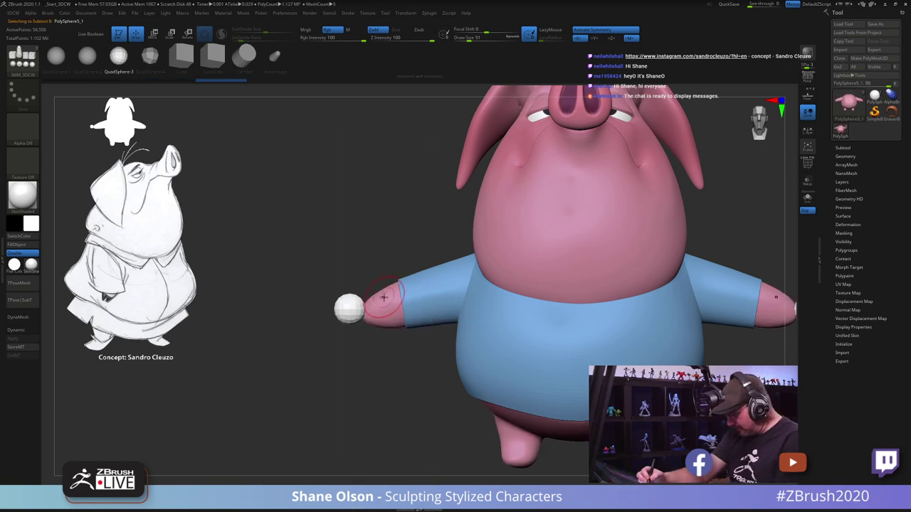
Step: Choose a very dark navy colour and fill the hand sphere with it
left_click(31, 223)
mouse_move(32, 200)
left_mouse_down()
mouse_move(37, 283)
mouse_move(59, 283)
mouse_move(39, 258)
mouse_move(35, 265)
left_mouse_up()
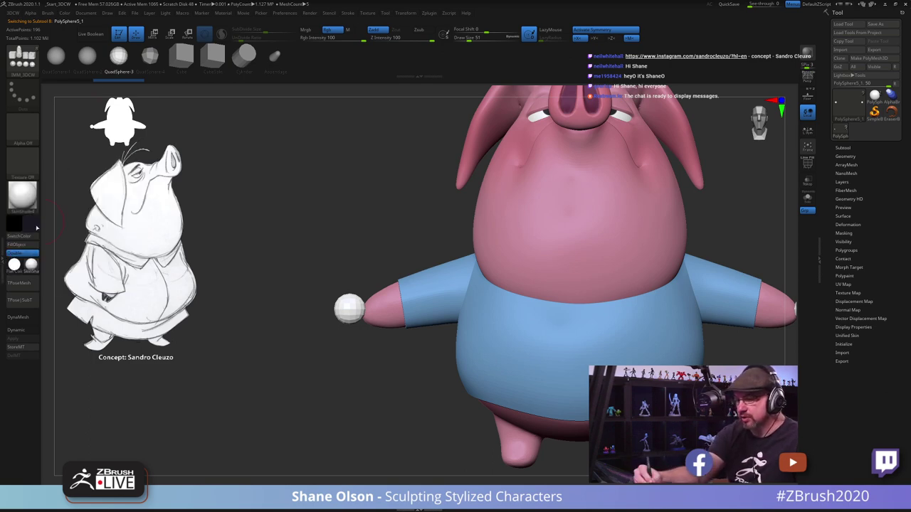
left_click(32, 246)
Step: Flatten the dark sphere into a narrow oval hoof with the Move brush at draw size 77, shaping it from front and above
left_click_drag(391, 407, 387, 392)
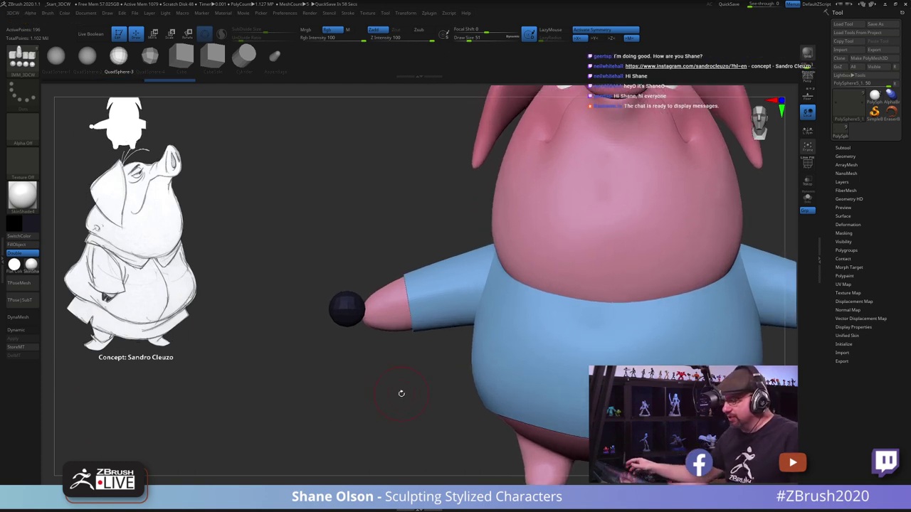
left_click_drag(416, 379, 492, 347)
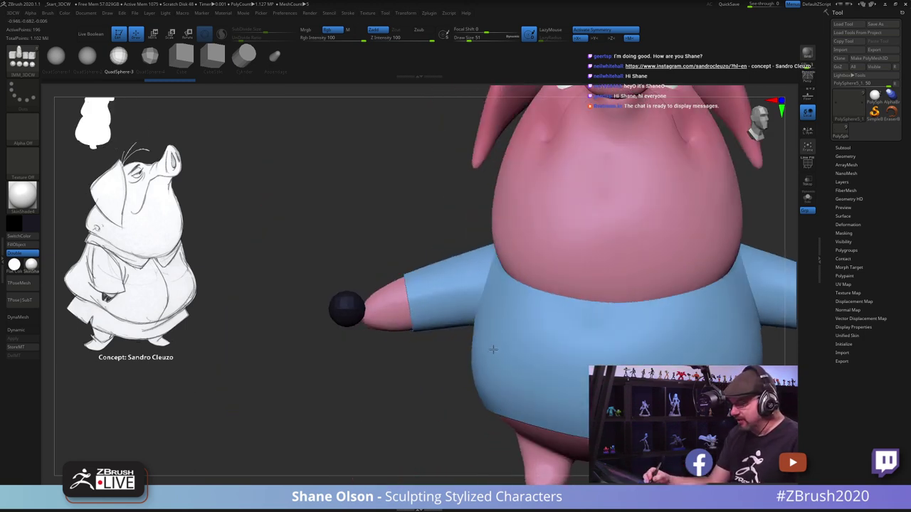
key("b")
key("m")
key("v")
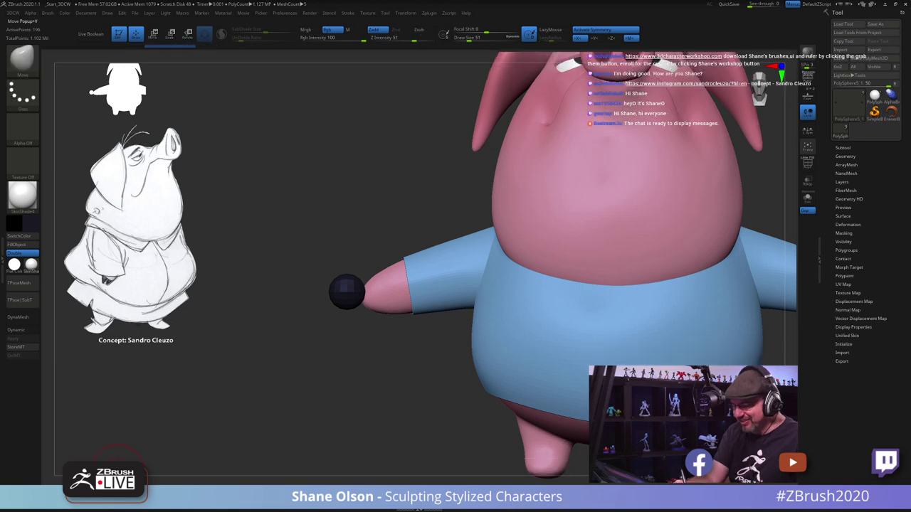
key("s")
left_click_drag(319, 376, 323, 376)
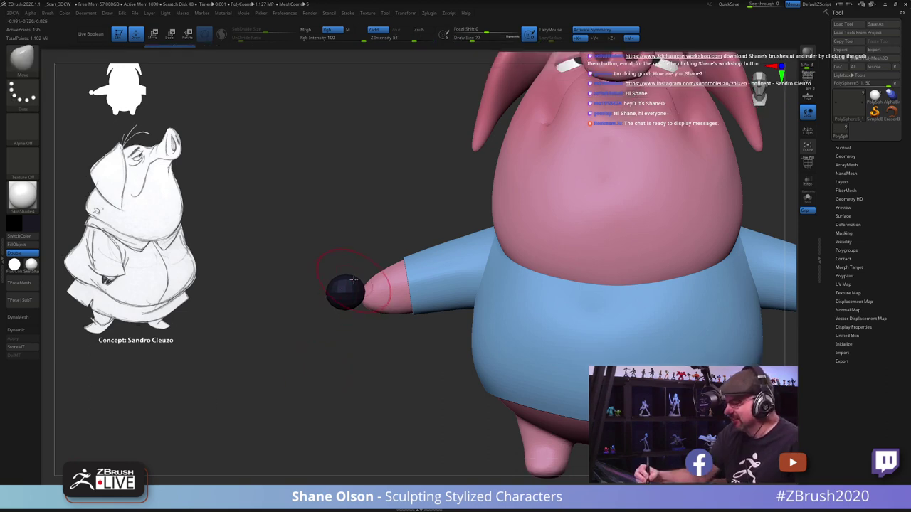
left_click_drag(347, 287, 343, 289)
left_click_drag(354, 324, 358, 377)
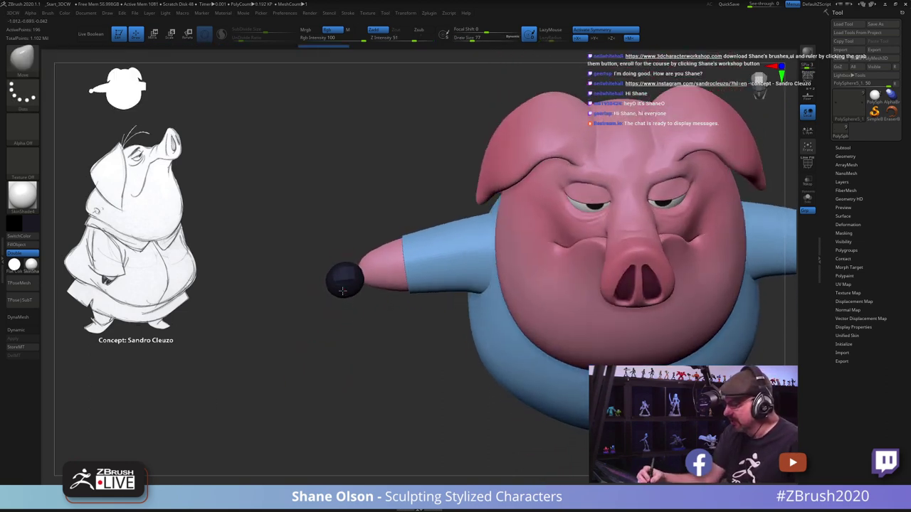
left_click_drag(341, 289, 343, 295)
left_click_drag(347, 331, 347, 387)
left_click_drag(342, 275, 343, 269)
left_click_drag(332, 274, 331, 269)
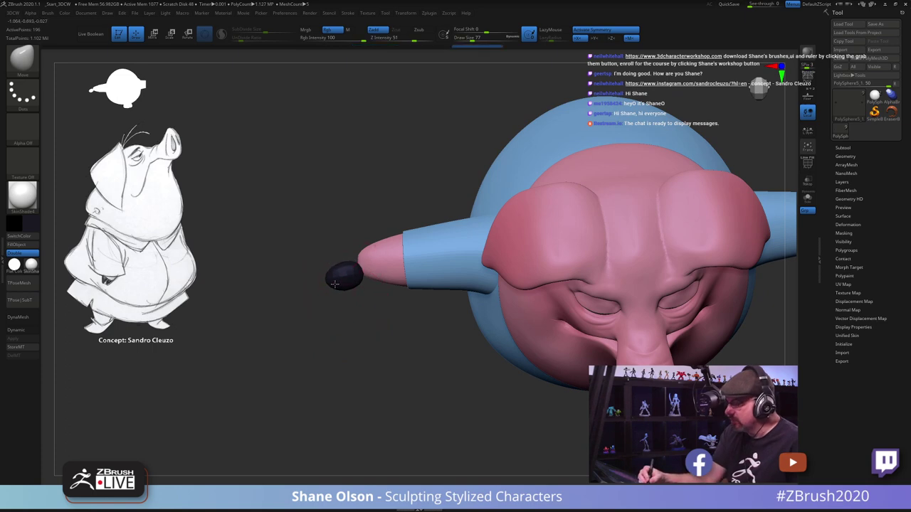
mouse_move(382, 309)
left_mouse_down()
mouse_move(383, 339)
mouse_move(380, 310)
left_mouse_up()
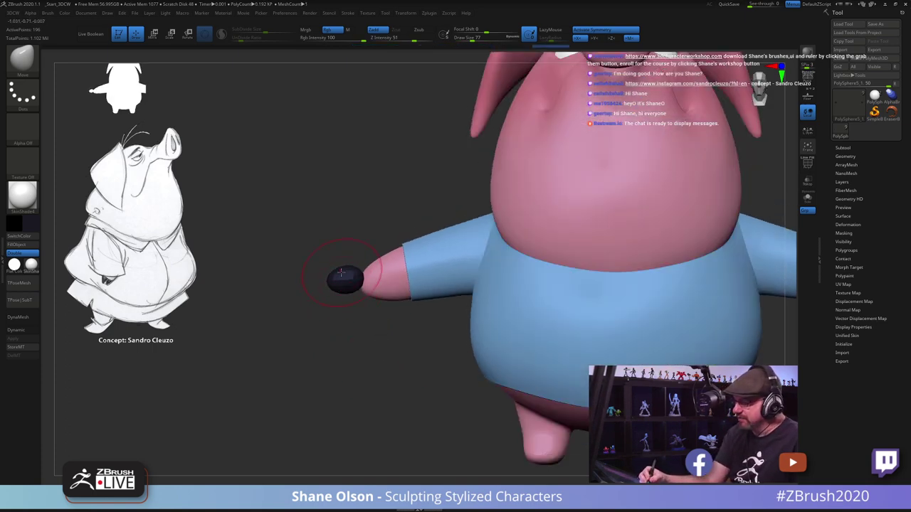
Step: Shift the dark hoof inward with the transform gizmo so it overlaps the tip of the hand
left_click_drag(353, 293, 373, 325)
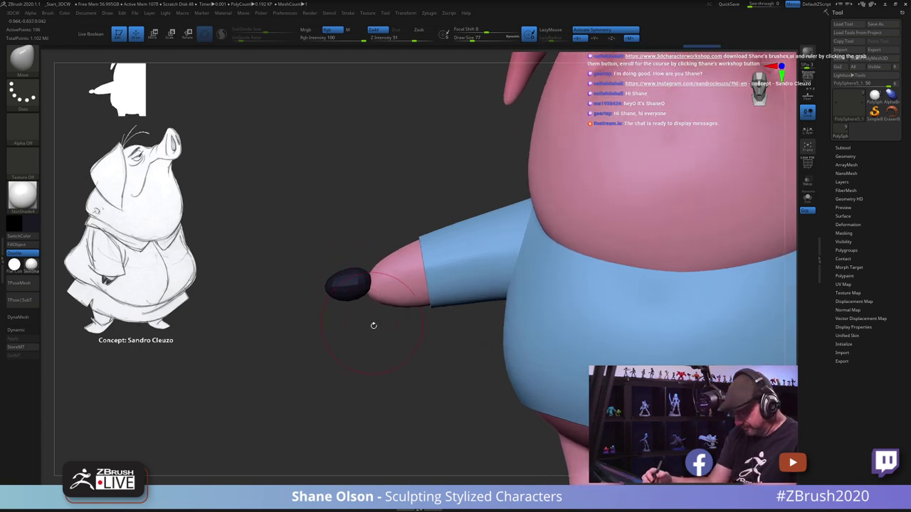
key("w")
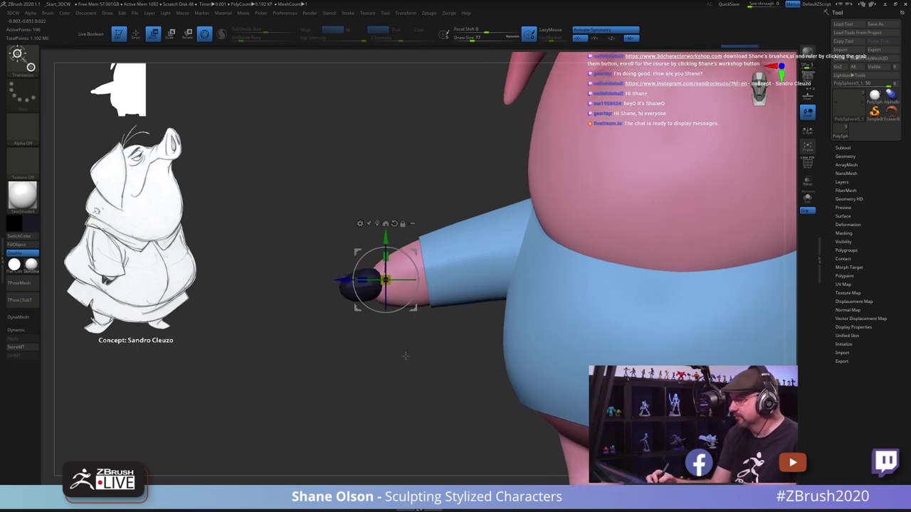
left_click_drag(406, 356, 384, 265)
left_click_drag(384, 363, 376, 200)
left_click_drag(370, 164, 369, 178)
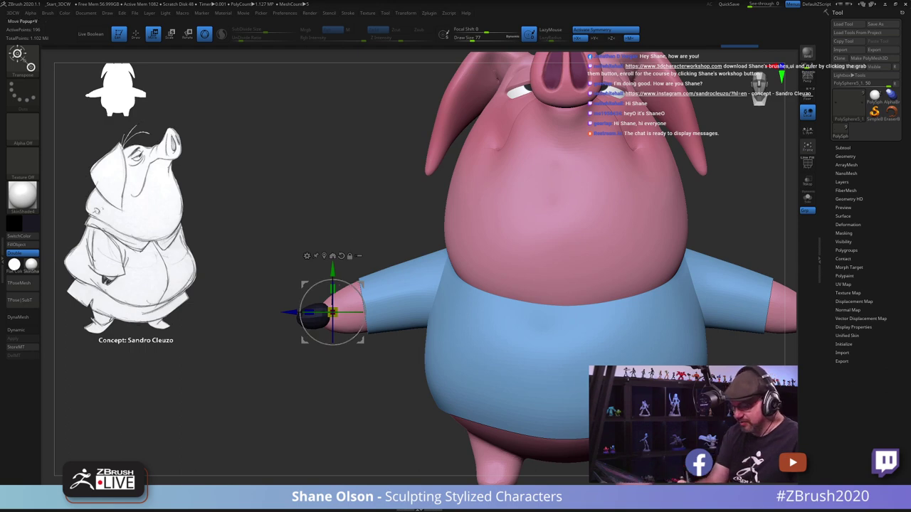
Step: Taper the dark hoof to a blunt point with smoothing and Move strokes at draw size 54, and always auto-activate Dynamic Subdiv
key("q")
key("shift")
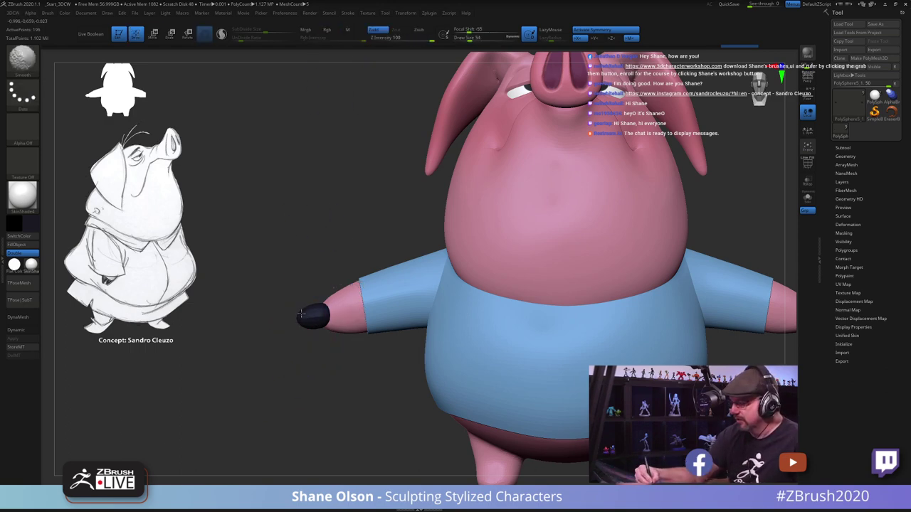
key("space")
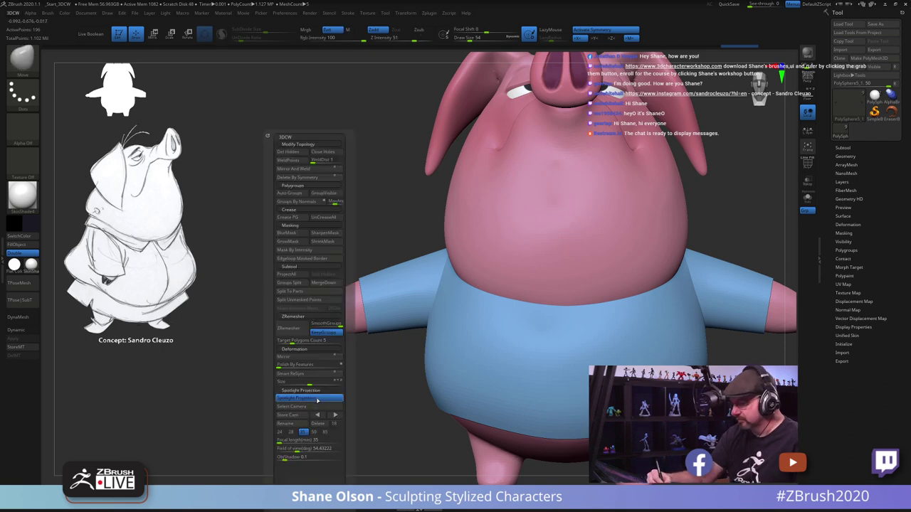
left_click_drag(305, 313, 311, 316, "shift")
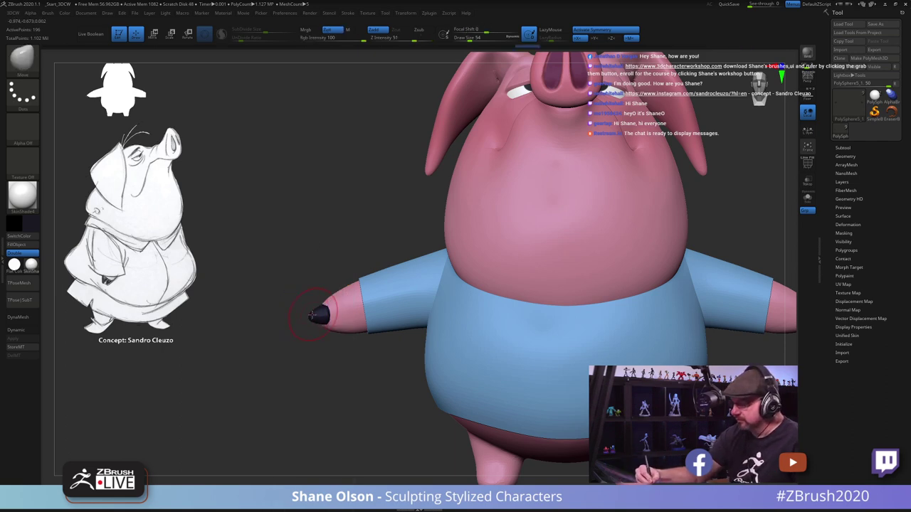
mouse_move(356, 381)
left_mouse_down()
mouse_move(504, 310)
mouse_move(586, 289)
left_mouse_up()
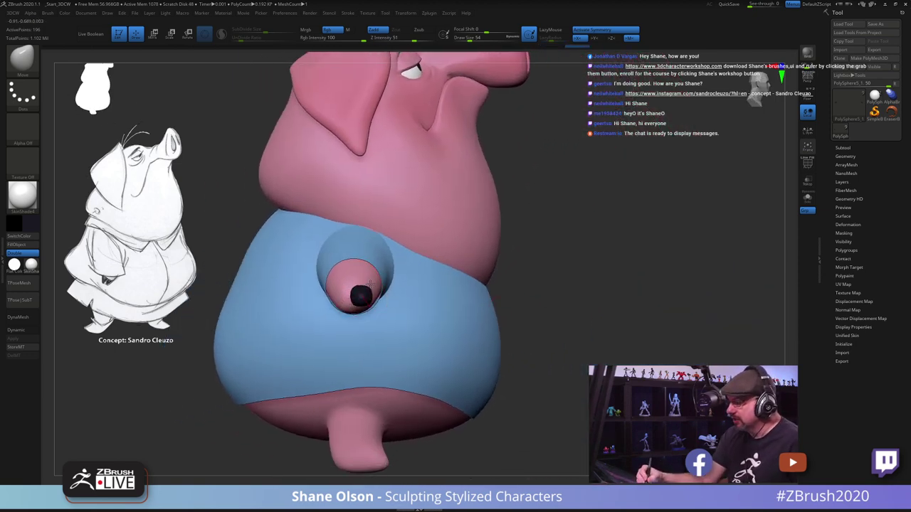
left_click_drag(513, 342, 420, 385)
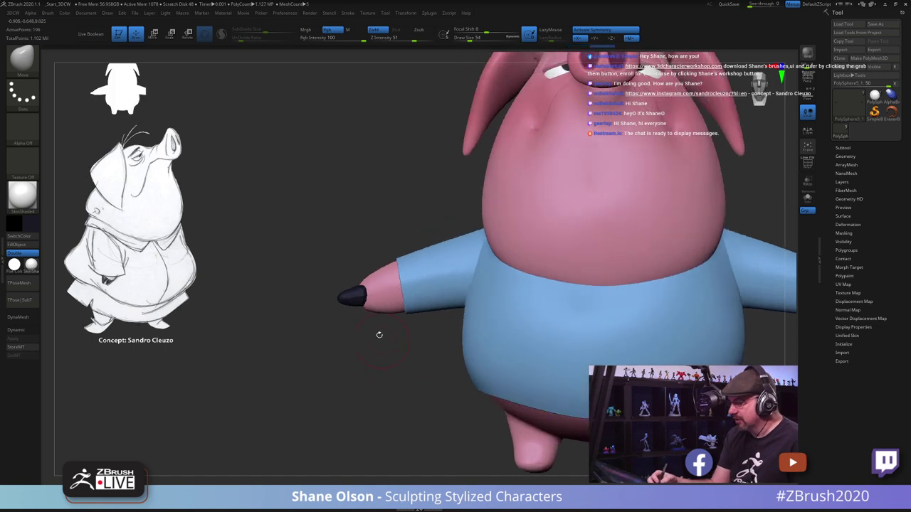
key("d")
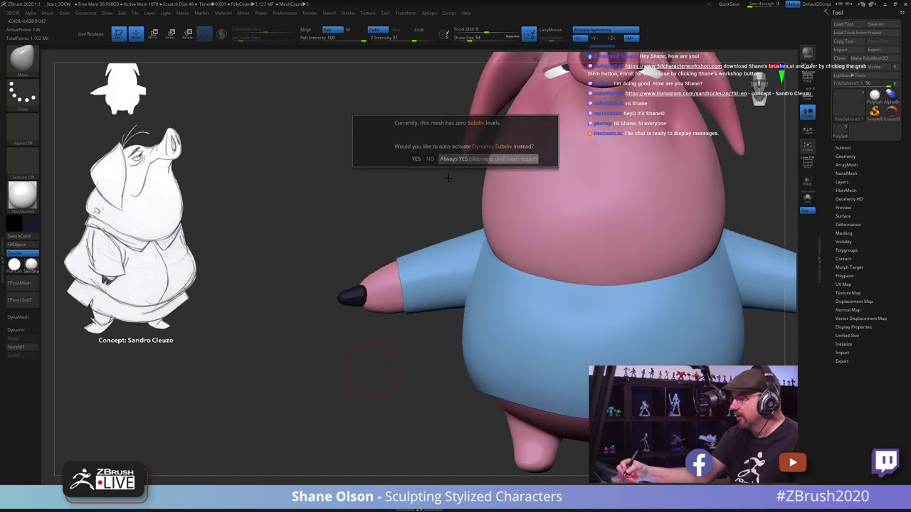
left_click(453, 159)
Step: Duplicate the hoof within its subtool, offsetting the copy sideways across the hand tip by about 0.0562
left_click_drag(385, 396, 371, 362)
key("w")
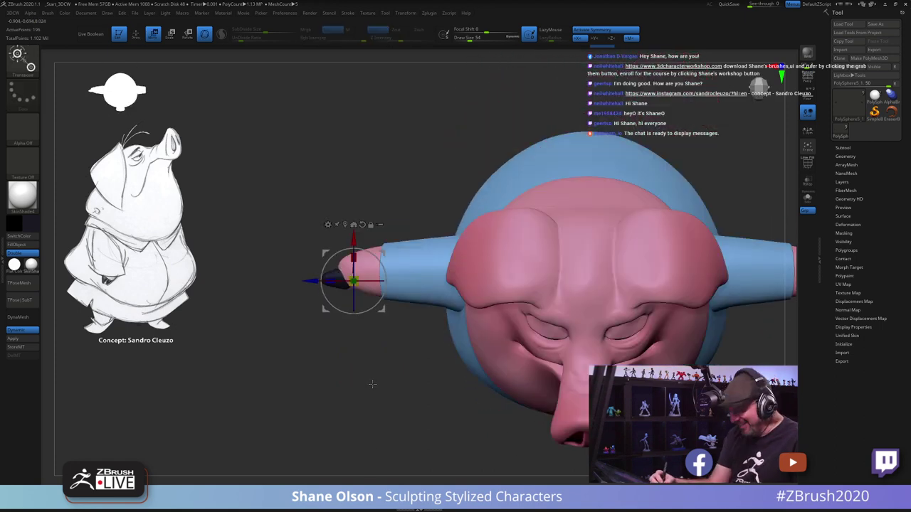
left_click_drag(353, 238, 354, 224)
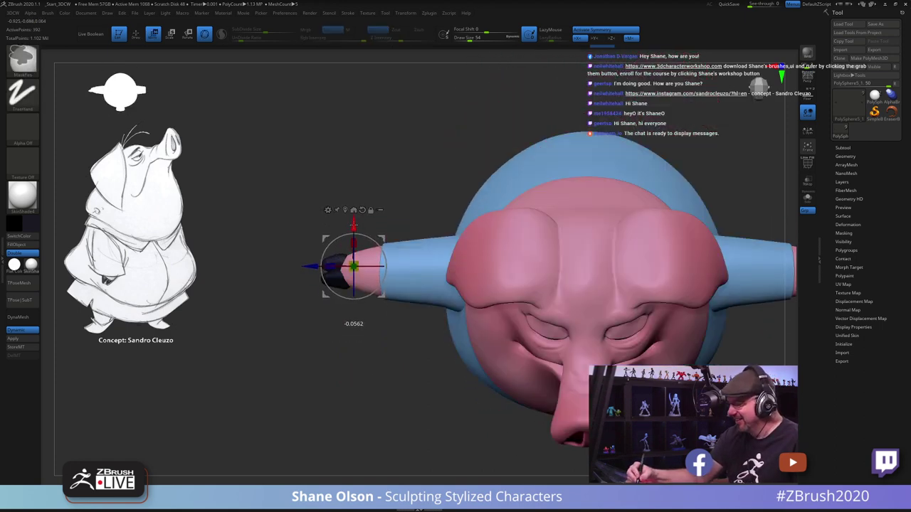
Step: Select the pink body and reshape the hand tip around the two hooves with the Move brush at draw size 41
key("q")
mouse_move(385, 409)
left_mouse_down()
mouse_move(386, 286)
mouse_move(391, 404)
mouse_move(365, 288)
left_mouse_up()
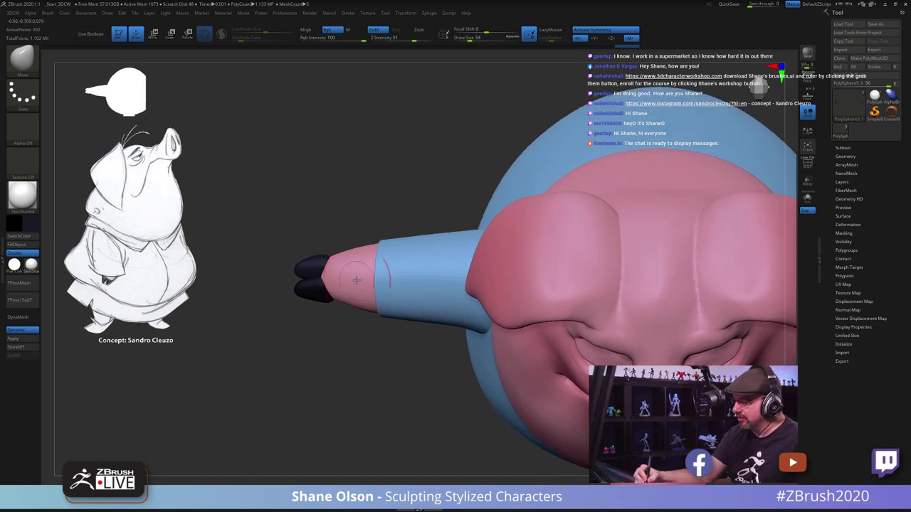
key("s")
left_click_drag(323, 323, 325, 324)
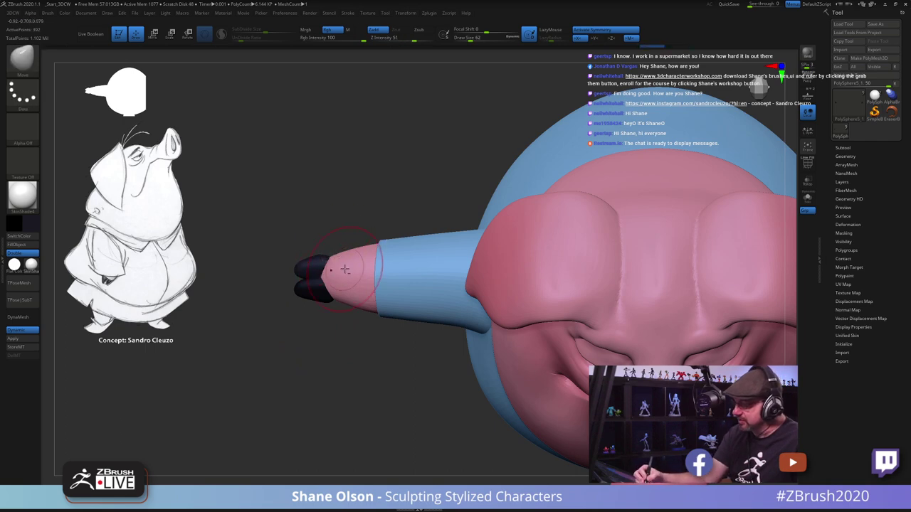
left_click(343, 270, "alt")
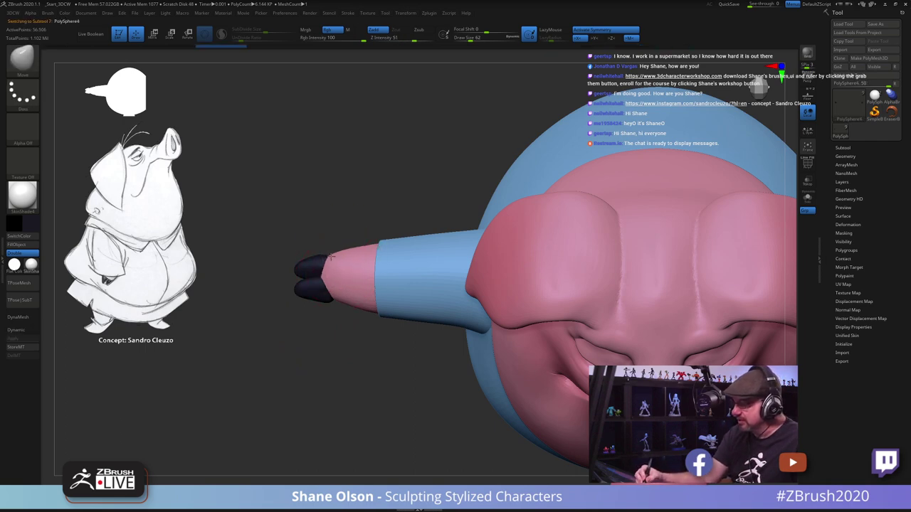
left_click_drag(332, 295, 320, 276)
key("s")
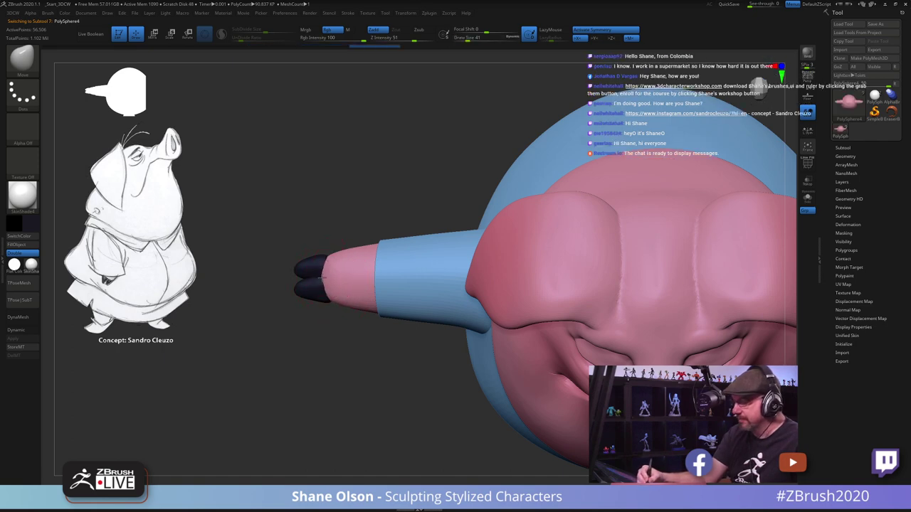
mouse_move(356, 363)
left_mouse_down()
mouse_move(371, 279)
mouse_move(348, 273)
left_mouse_up()
Step: Adjust the hand's upper outline between the hooves and the sleeve with Move brush strokes from the front
key("s")
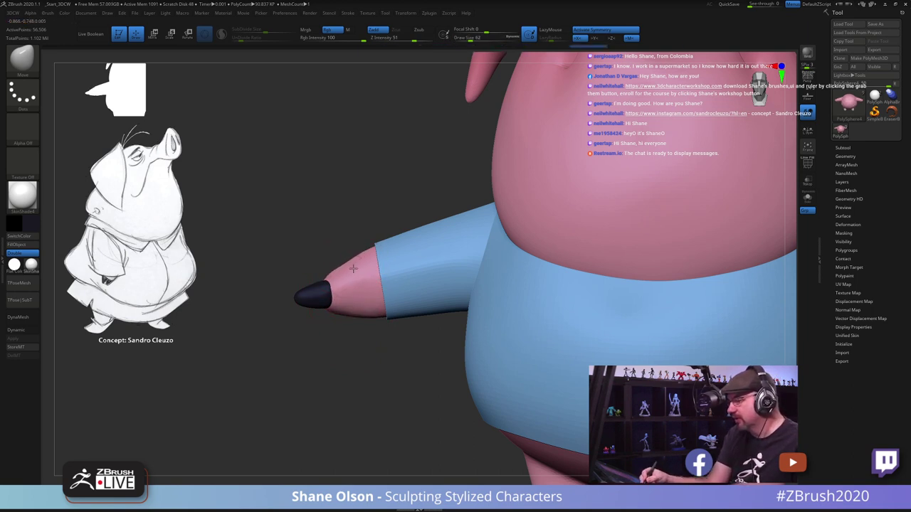
left_click_drag(367, 350, 353, 393)
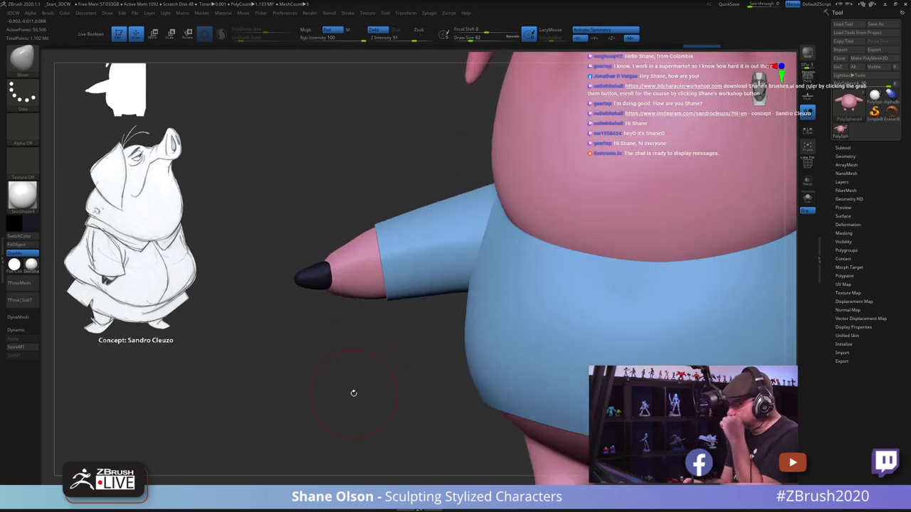
key("s")
left_click_drag(360, 357, 367, 357)
left_click_drag(367, 243, 369, 239)
mouse_move(380, 397)
left_mouse_down()
mouse_move(429, 389)
mouse_move(381, 402)
mouse_move(347, 323)
mouse_move(376, 392)
mouse_move(370, 366)
mouse_move(425, 415)
mouse_move(447, 386)
left_mouse_up()
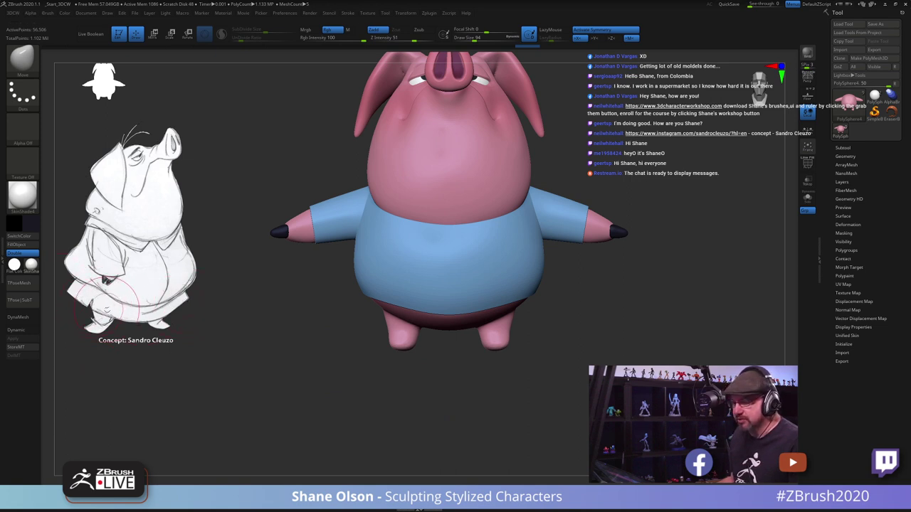
Step: Insert a dark QuadSphere-2 on the underside of each foot with symmetry, using the insert mesh brush
left_click_drag(288, 305, 304, 315, "alt")
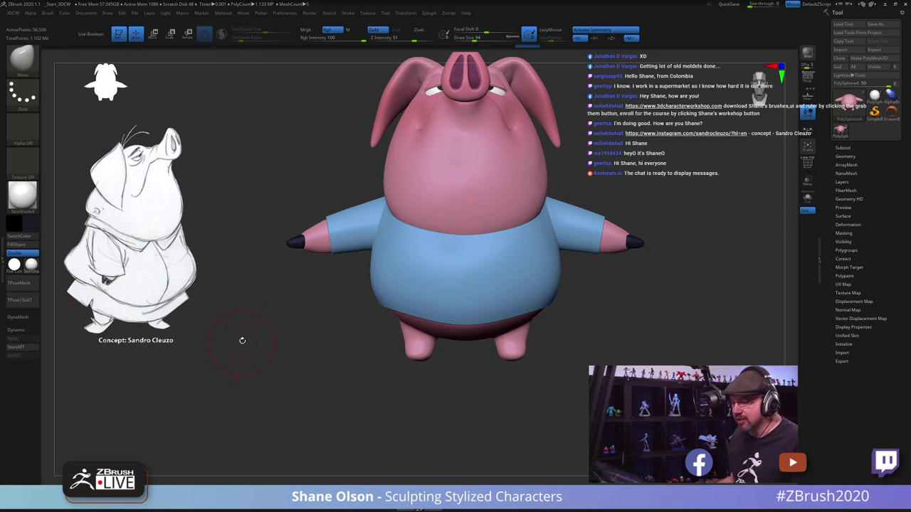
left_click_drag(342, 368, 361, 356, "alt")
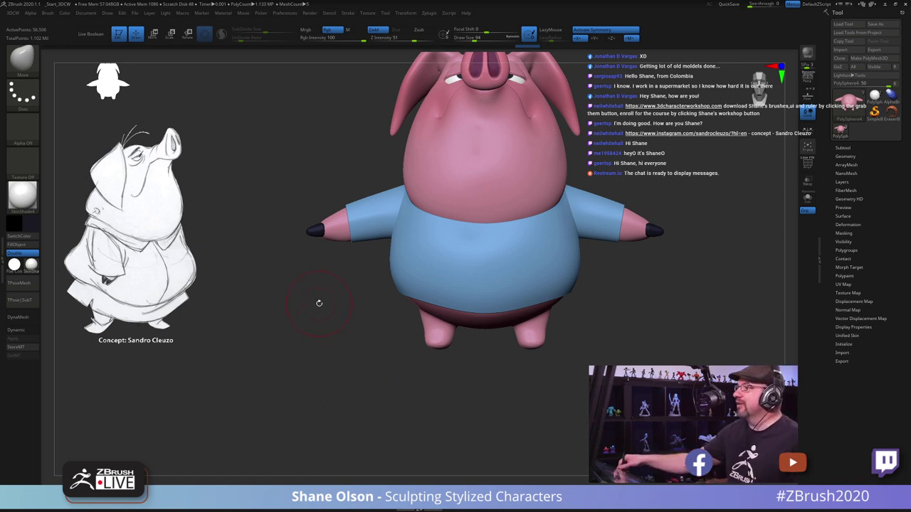
mouse_move(444, 403)
left_mouse_down()
mouse_move(443, 395)
mouse_move(451, 408)
mouse_move(503, 370)
left_mouse_up()
key("s")
left_click_drag(515, 333, 529, 308)
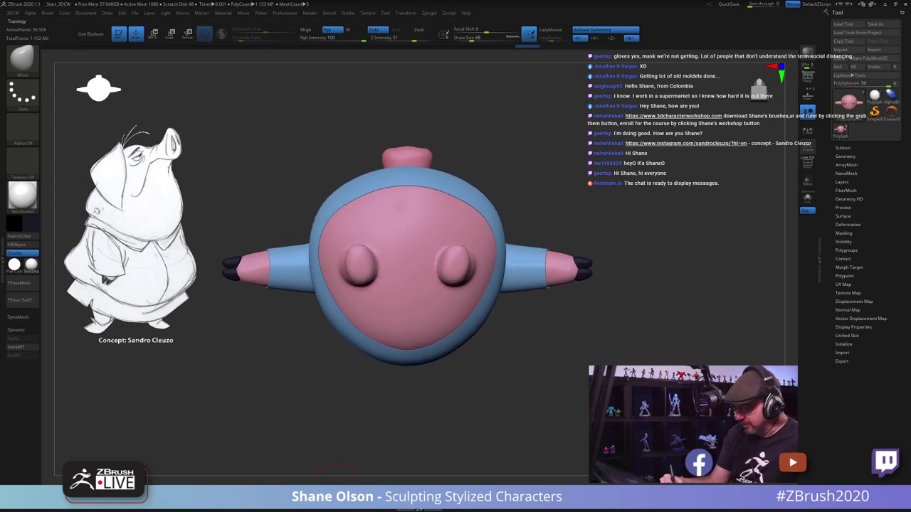
left_click(88, 58)
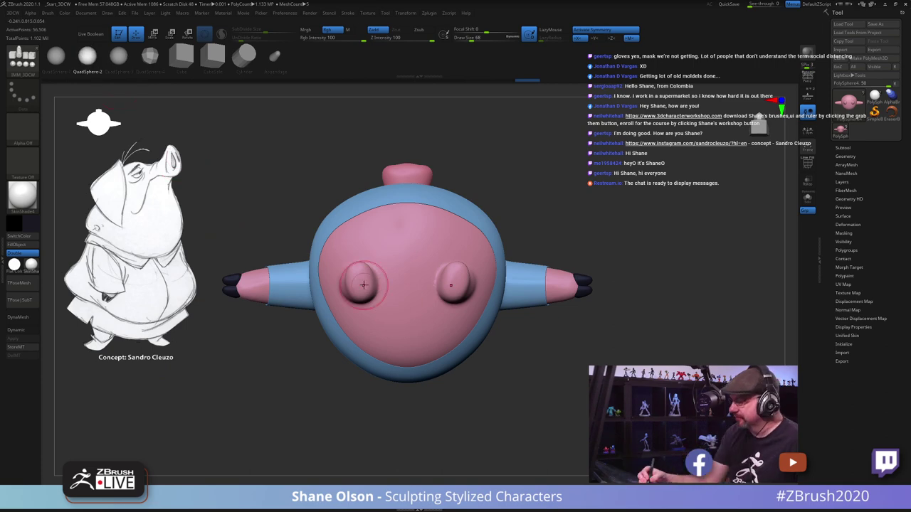
mouse_move(384, 271)
right_mouse_down()
mouse_move(384, 342)
mouse_move(379, 299)
right_mouse_up()
left_click_drag(380, 299, 448, 402)
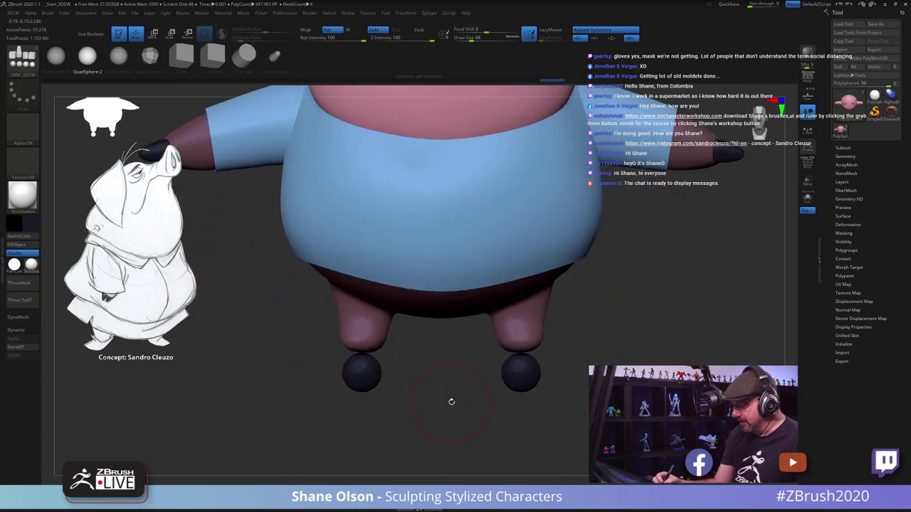
Step: Display the polyframe and make the pink body containing the inserted foot spheres the active subtool
key("2")
left_click(440, 259)
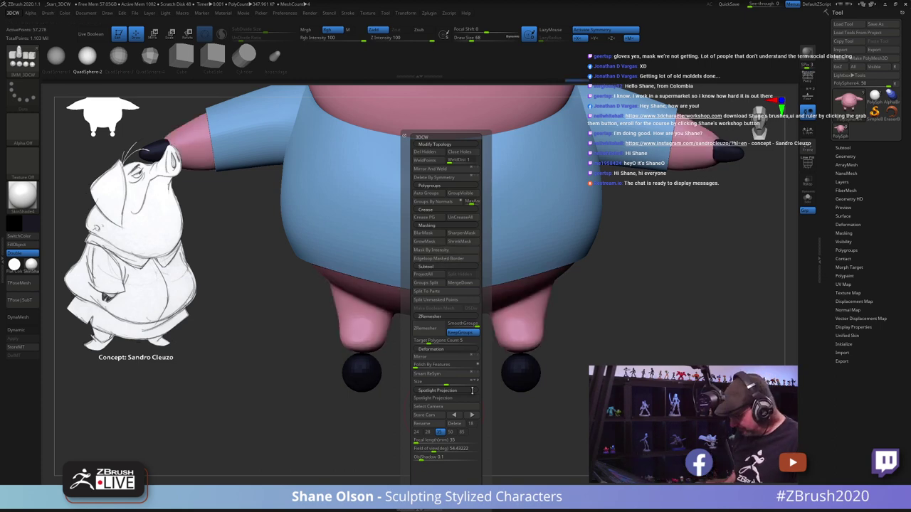
key("Down")
key("shift+f")
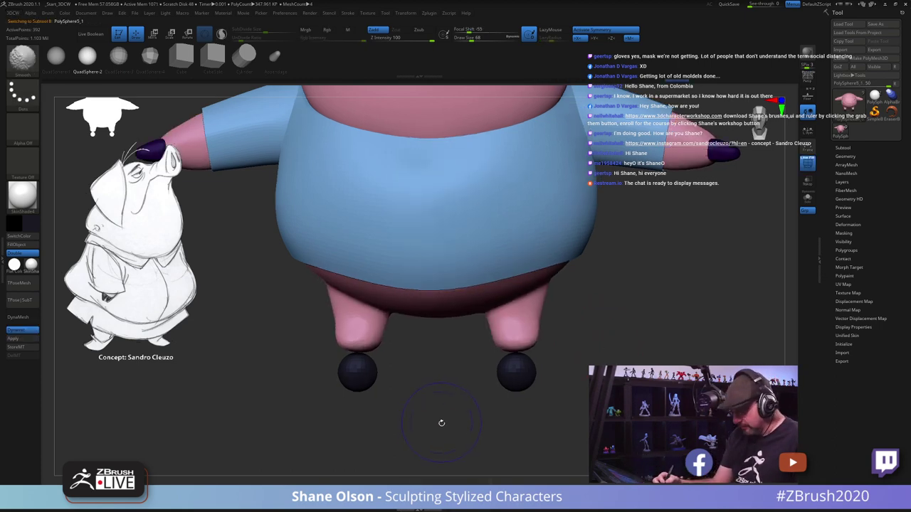
left_click_drag(444, 421, 453, 420)
key("shift+f")
key("shift+f")
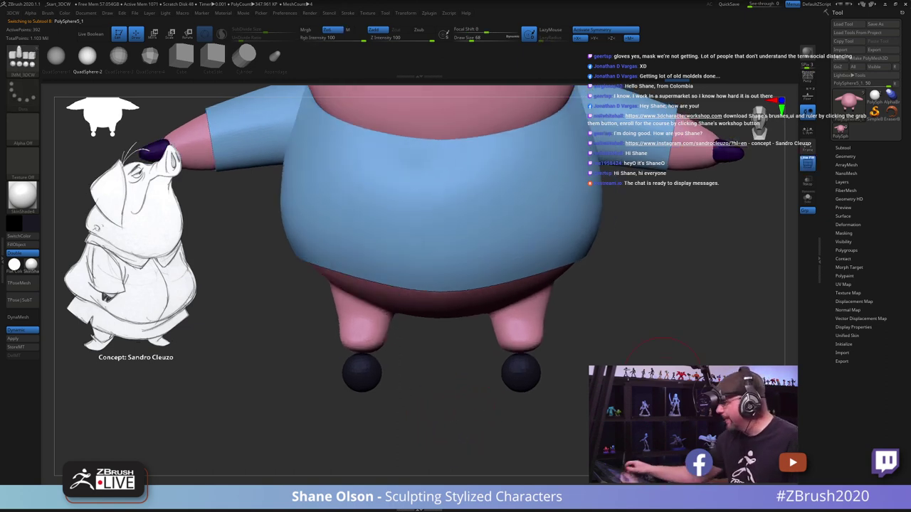
left_click(362, 385, "alt")
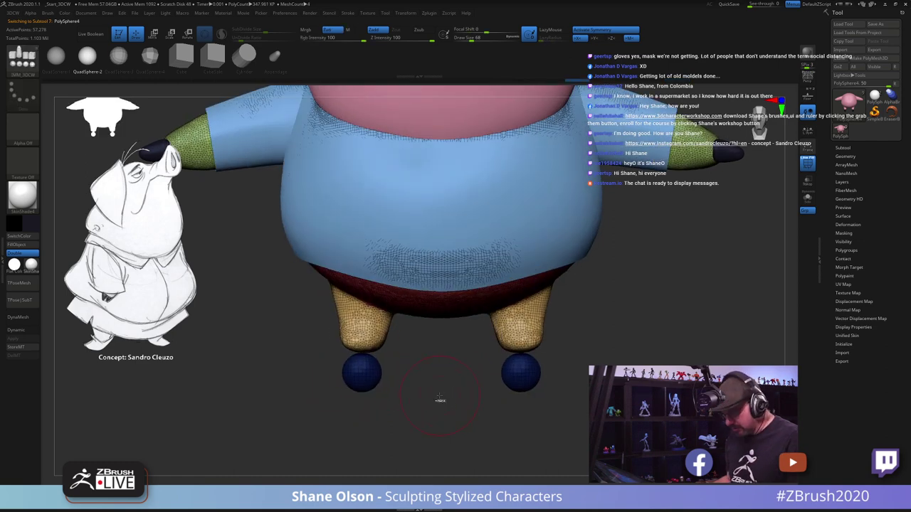
Step: Nudge the foot spheres sideways, split the unmasked points into their own subtool, and select that subtool
key("w")
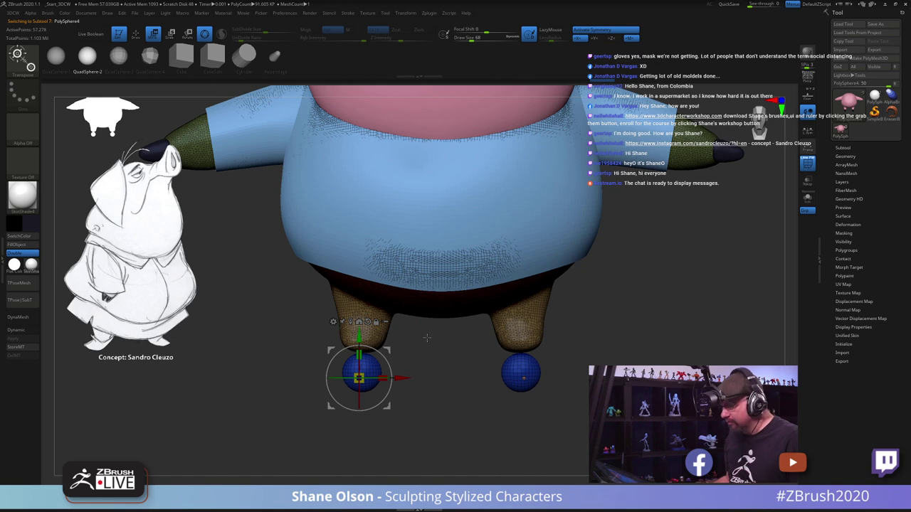
left_click_drag(403, 379, 407, 380)
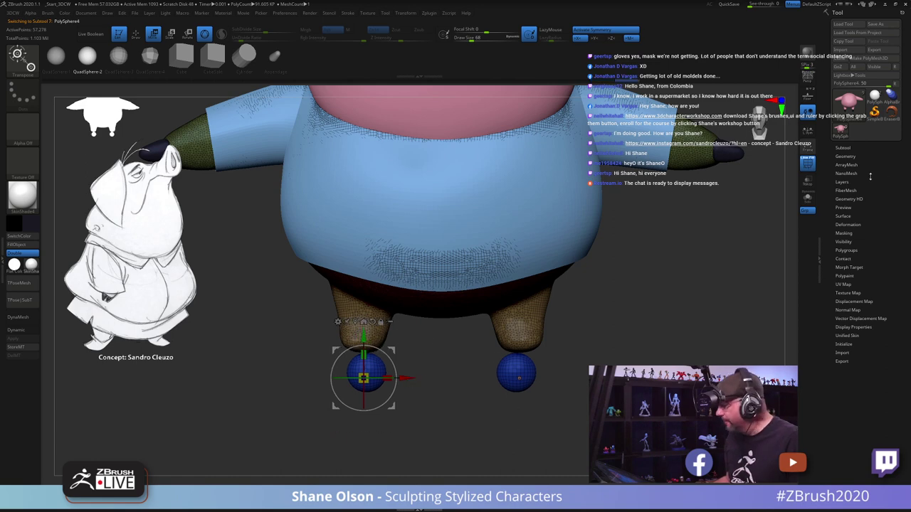
left_click(857, 148)
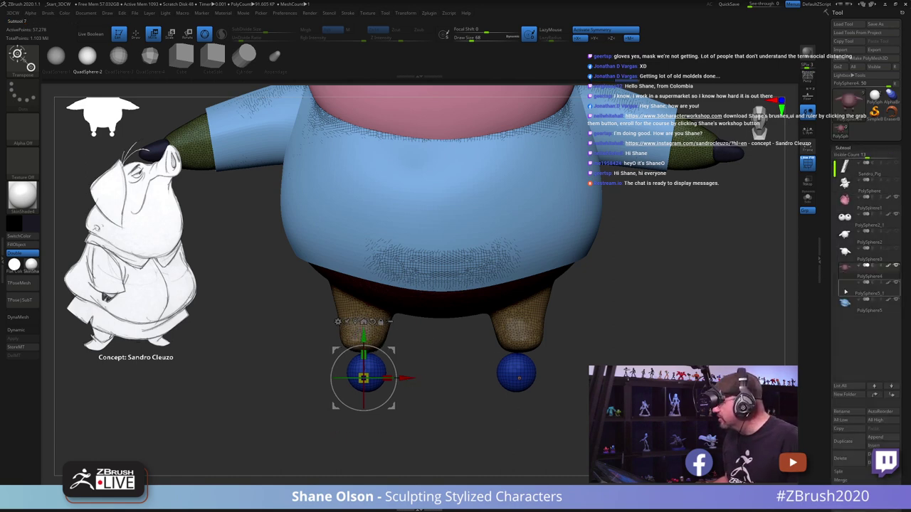
left_click_drag(405, 378, 397, 377)
key("space")
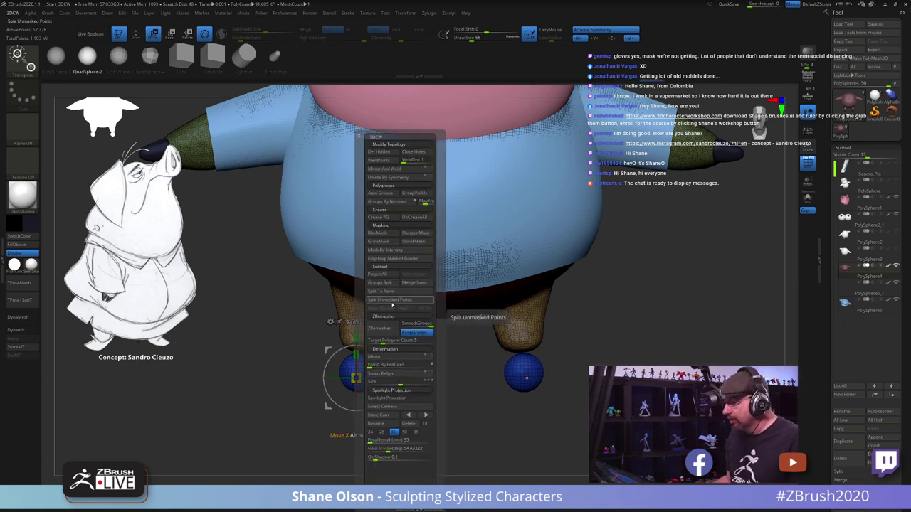
left_click(391, 301)
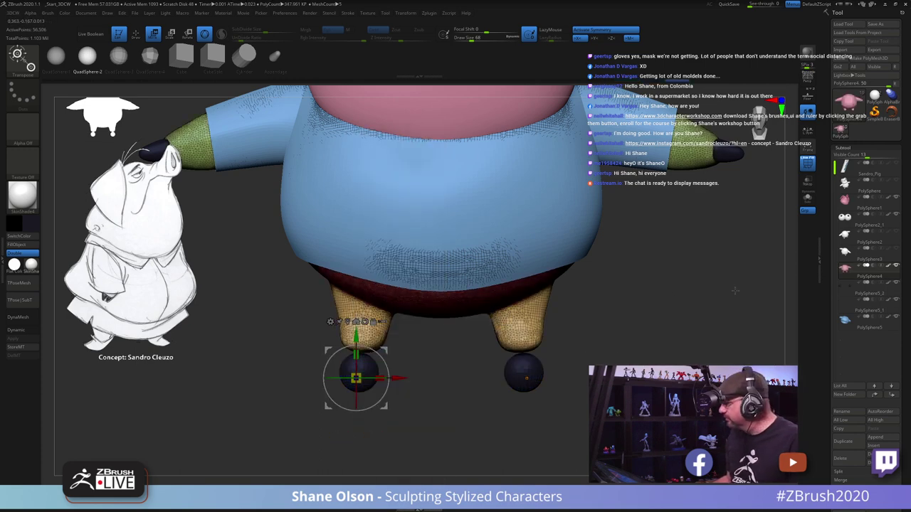
key("Down")
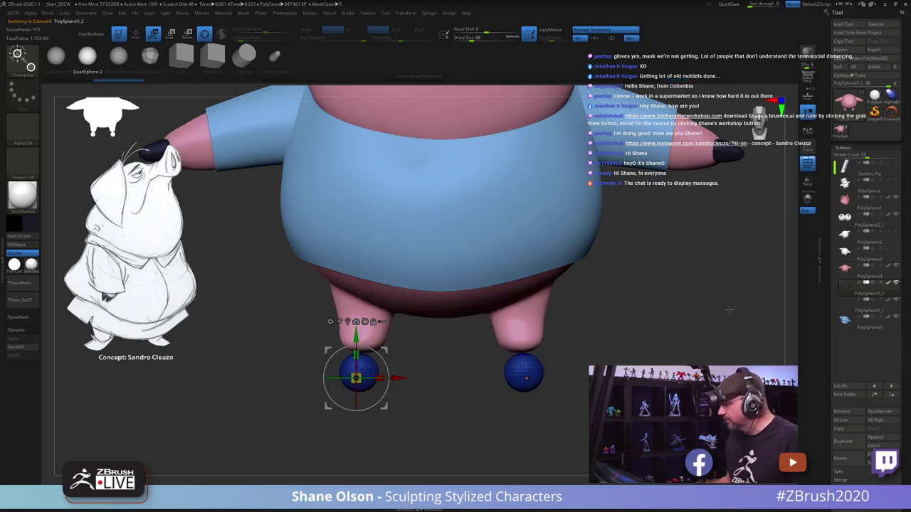
Step: Raise the dark spheres into the ends of the feet and lengthen them front to back with the transform gizmo
left_click_drag(389, 349, 410, 366)
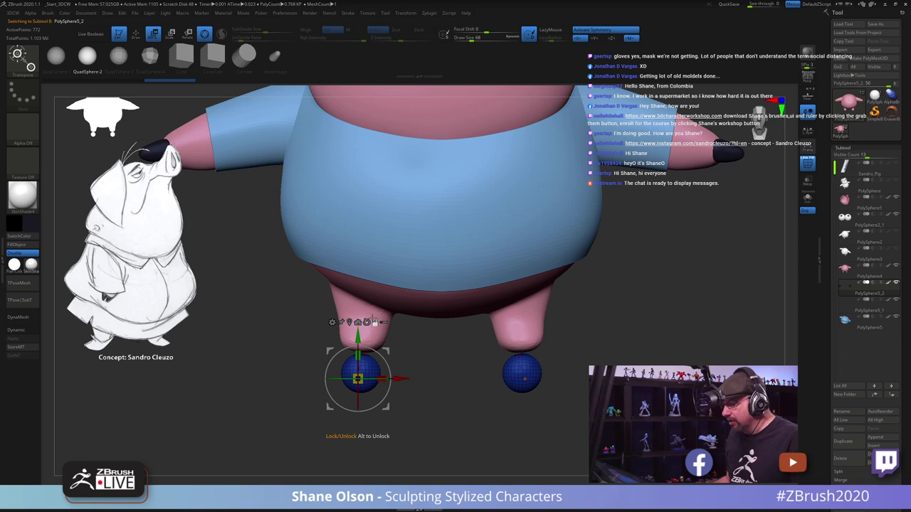
left_click(348, 322)
left_click_drag(361, 328, 361, 297)
left_click_drag(448, 395, 387, 302)
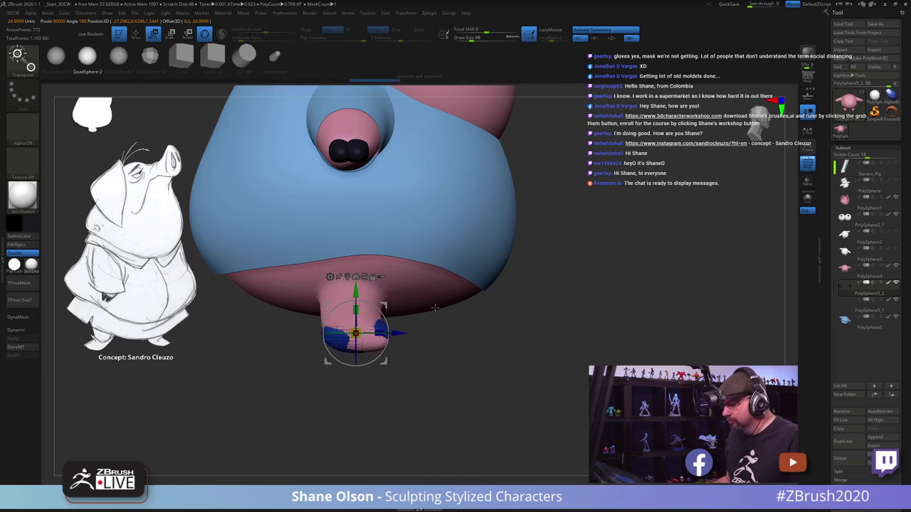
left_click_drag(583, 330, 612, 313)
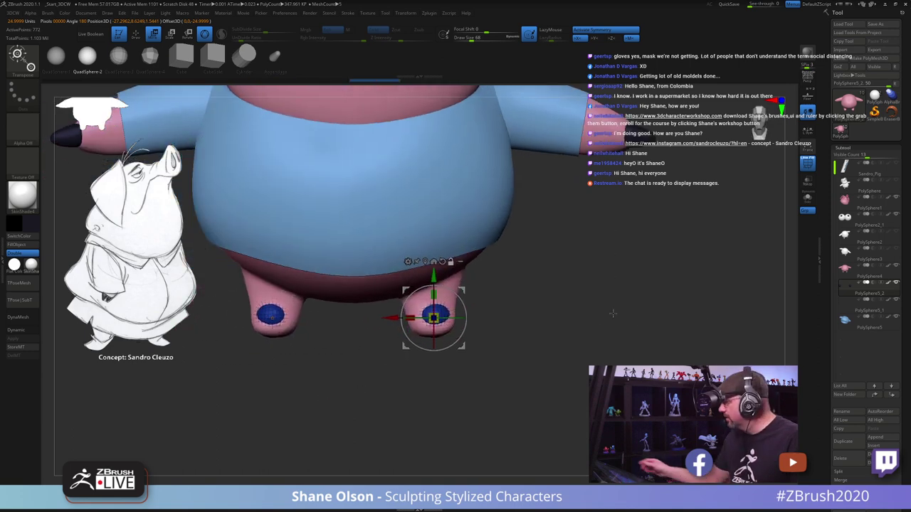
left_click_drag(511, 345, 528, 356, "alt")
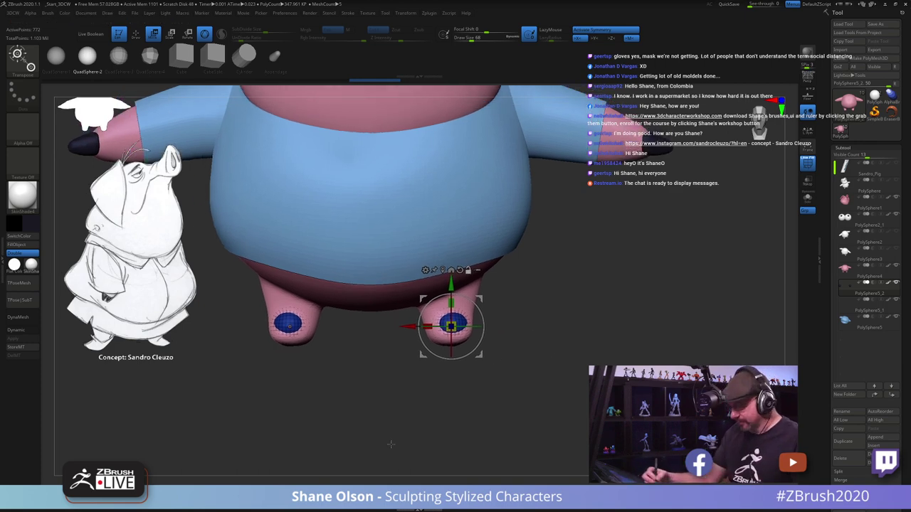
Step: Widen the dark spheres around the ends of the feet with the Move brush at draw sizes 77 and 62
key("q")
key("s")
left_click_drag(433, 369, 442, 368)
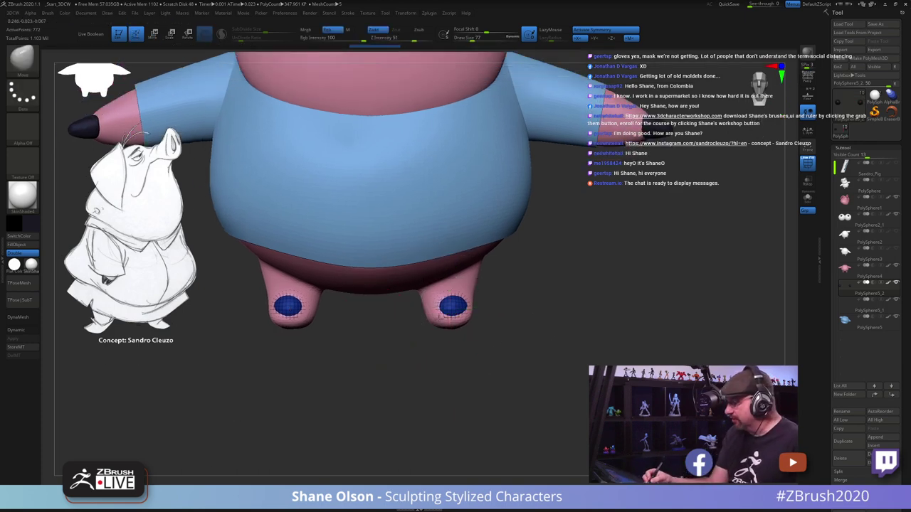
mouse_move(439, 317)
left_mouse_down()
mouse_move(434, 323)
mouse_move(471, 315)
mouse_move(471, 329)
mouse_move(522, 346)
mouse_move(544, 340)
mouse_move(528, 313)
mouse_move(537, 258)
mouse_move(506, 293)
left_mouse_up()
key("s")
left_click_drag(516, 302, 510, 290)
left_click_drag(497, 324, 510, 320)
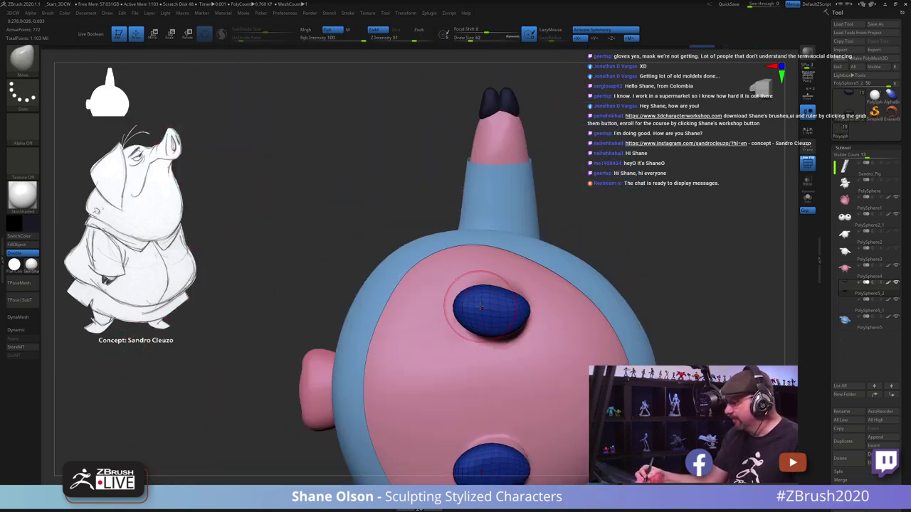
Step: Shape the foot hooves' outline from below and from the side with the Move brush at draw size 83
mouse_move(475, 306)
right_mouse_down()
mouse_move(516, 313)
mouse_move(475, 315)
right_mouse_up()
left_click_drag(469, 324, 471, 324)
right_click_drag(471, 324, 501, 341)
key("s")
left_click_drag(463, 332, 469, 332)
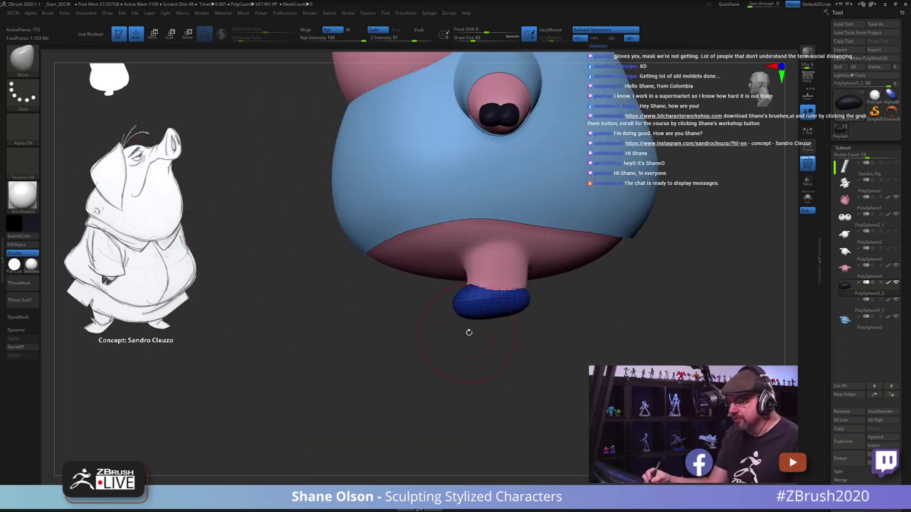
right_click_drag(491, 361, 492, 366, "shift")
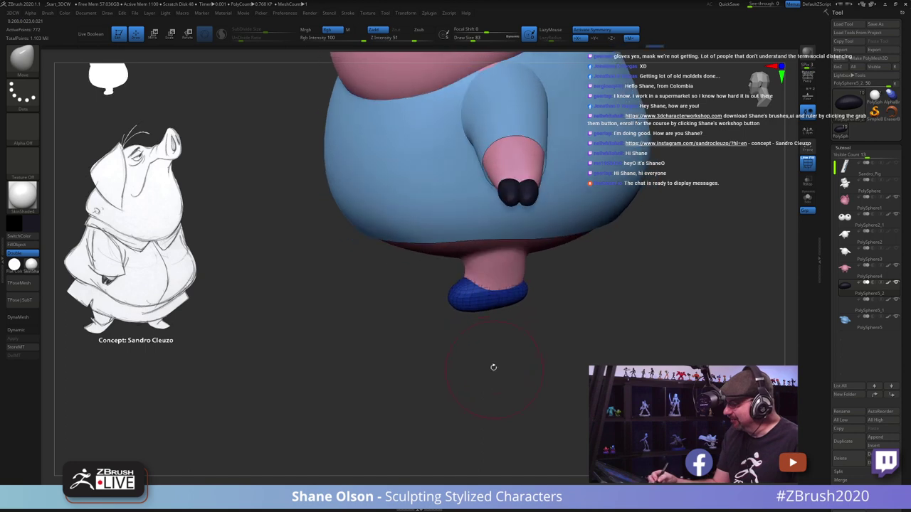
Step: Refine the foot hooves' sides and toes from several angles with the Move brush at draw size 56
key("s")
left_click_drag(484, 344, 476, 344)
right_click_drag(468, 326, 466, 346)
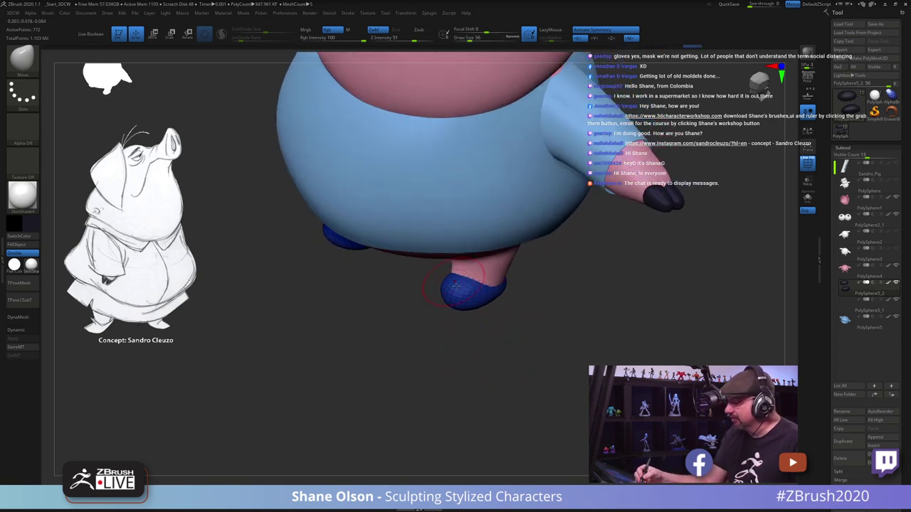
right_click_drag(456, 285, 450, 279)
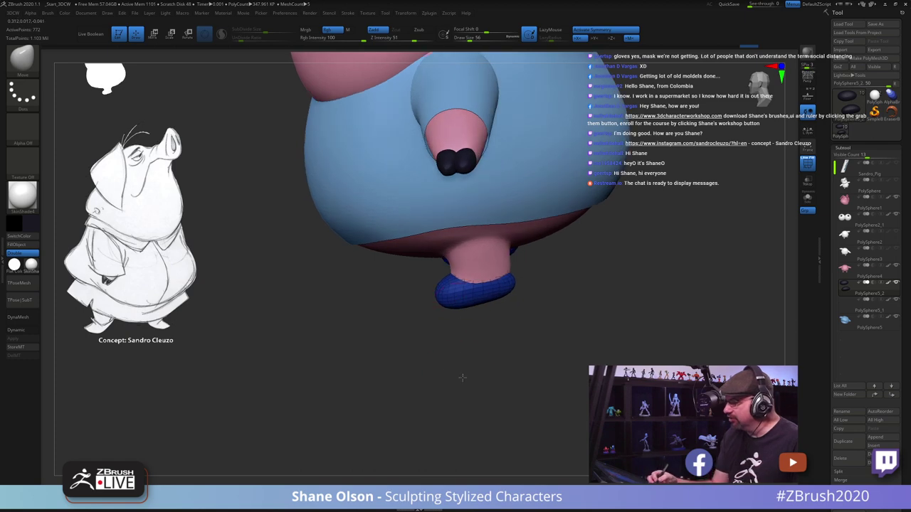
right_click_drag(462, 378, 421, 284)
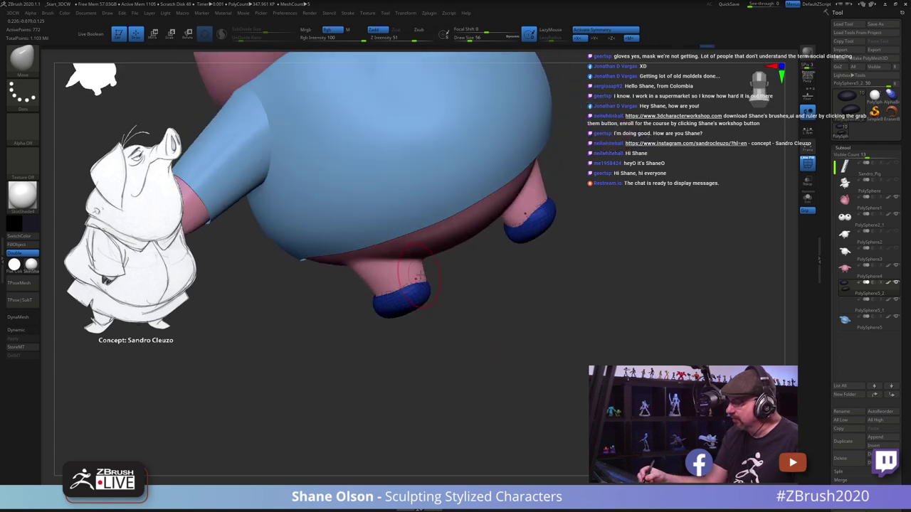
right_click_drag(469, 338, 451, 287)
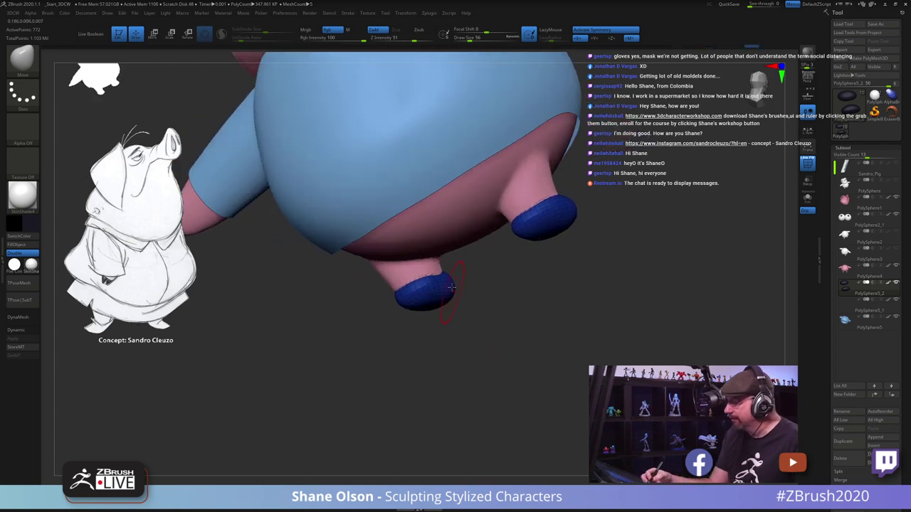
right_click_drag(451, 349, 460, 371, "shift")
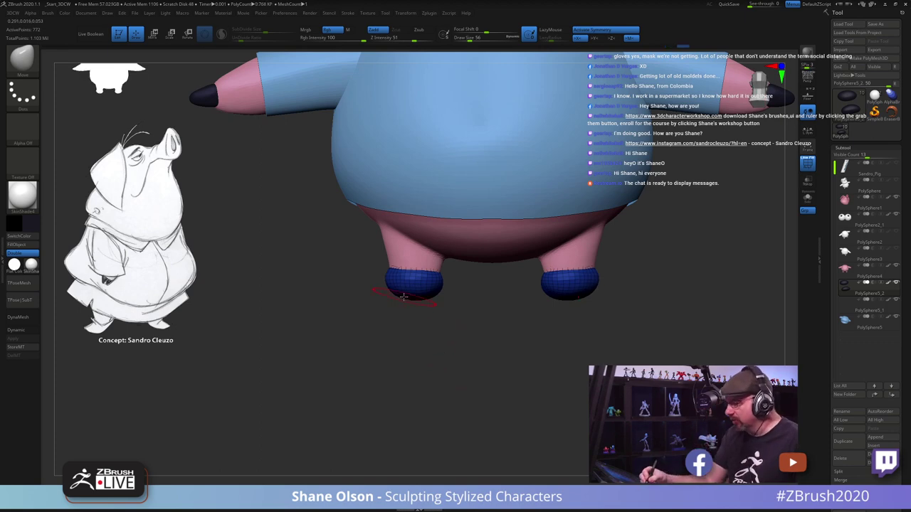
Step: Adjust the foot hooves' outline from below and from the side with the Move brush at draw size 65
right_click_drag(433, 379, 410, 298)
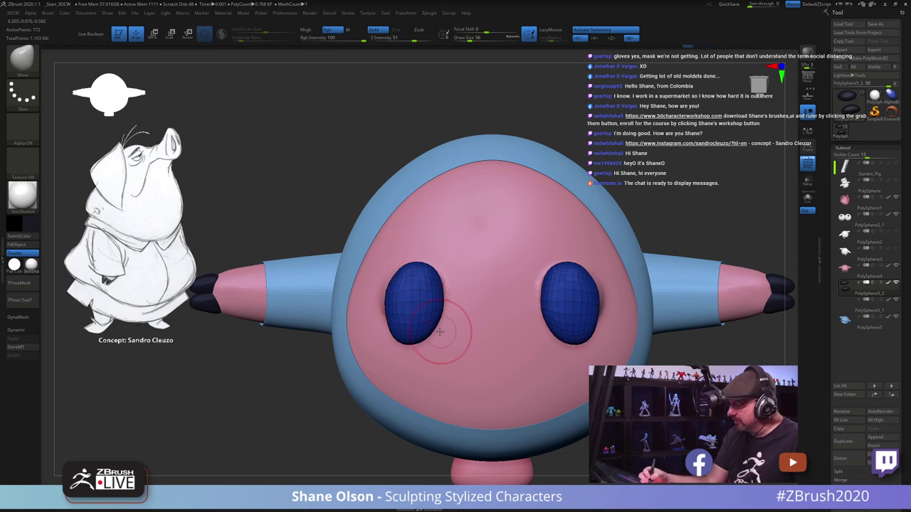
key("s")
mouse_move(427, 320)
left_mouse_down()
mouse_move(443, 320)
mouse_move(428, 311)
mouse_move(446, 301)
left_mouse_up()
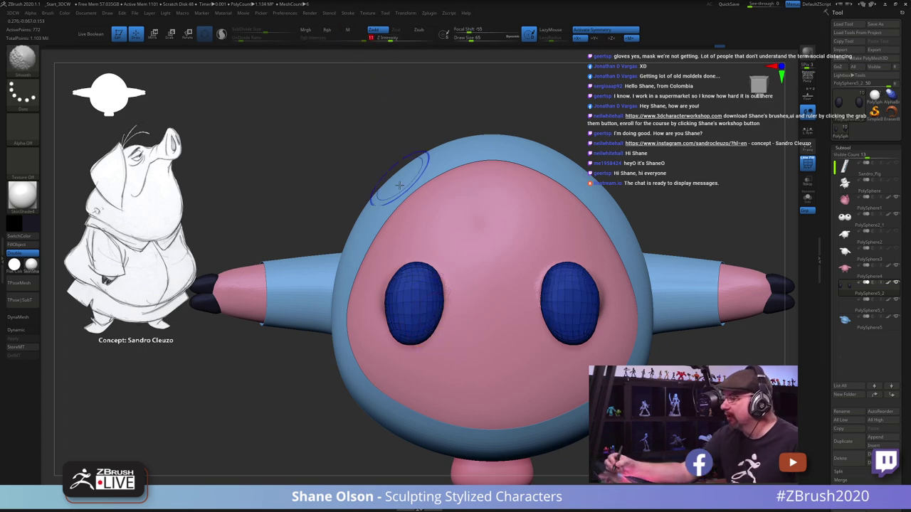
right_click_drag(447, 211, 447, 363)
left_click_drag(485, 368, 494, 370)
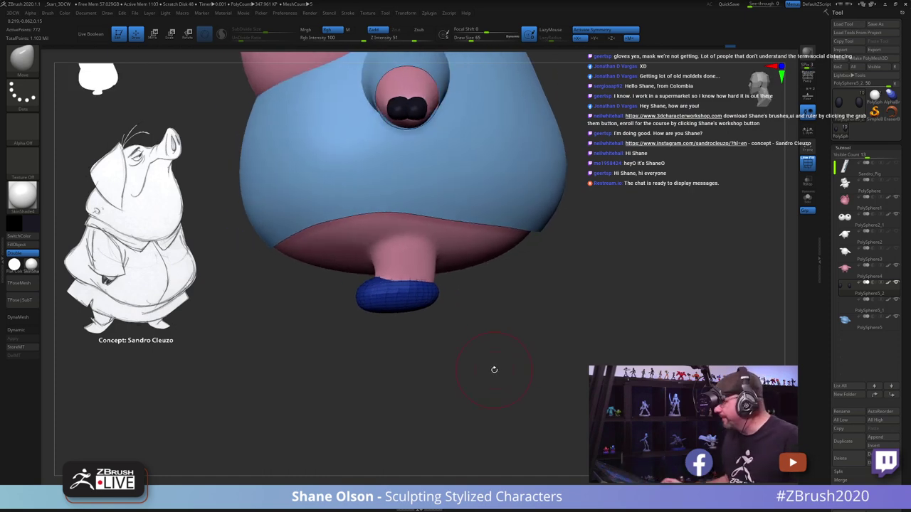
Step: Isolate the foot hooves from the rest of the pig and smooth their top surface at draw size 41
left_click(808, 199)
left_click_drag(536, 287, 524, 362, "alt")
key("s")
mouse_move(421, 278)
left_mouse_down()
mouse_move(416, 270)
mouse_move(482, 248)
mouse_move(484, 275)
mouse_move(467, 277)
left_mouse_up()
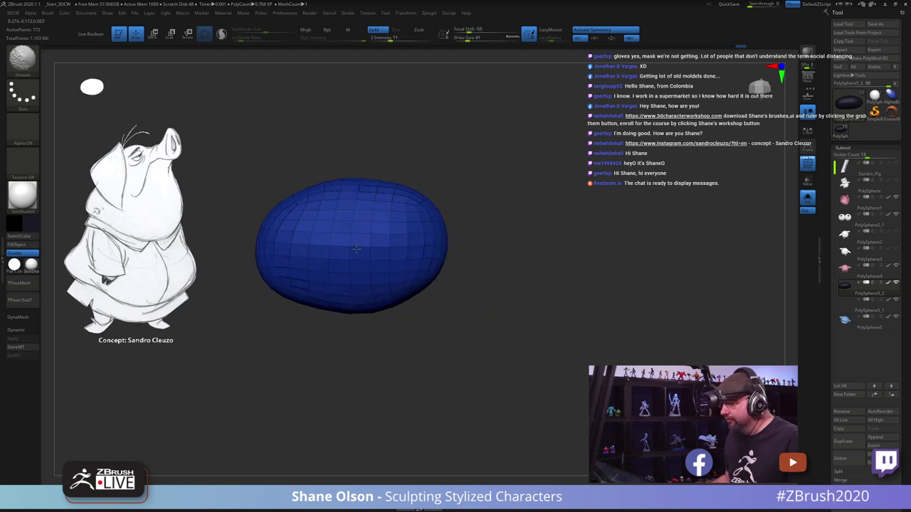
mouse_move(530, 281)
left_mouse_down()
mouse_move(534, 242)
mouse_move(535, 262)
left_mouse_up()
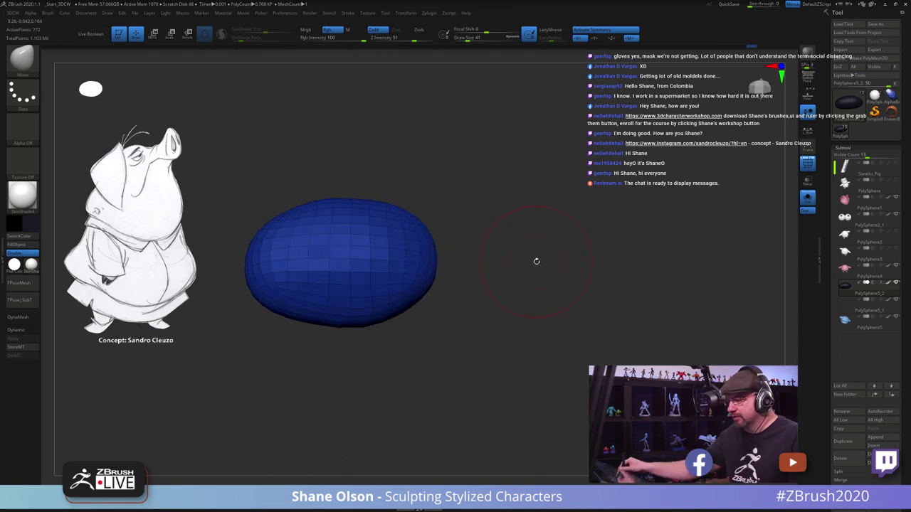
left_click_drag(464, 387, 462, 390)
left_click_drag(454, 348, 475, 366, "alt")
Step: Switch to the ZModeler brush at draw size 14 and set its polygon action to PolyGroup on a single poly
key("s")
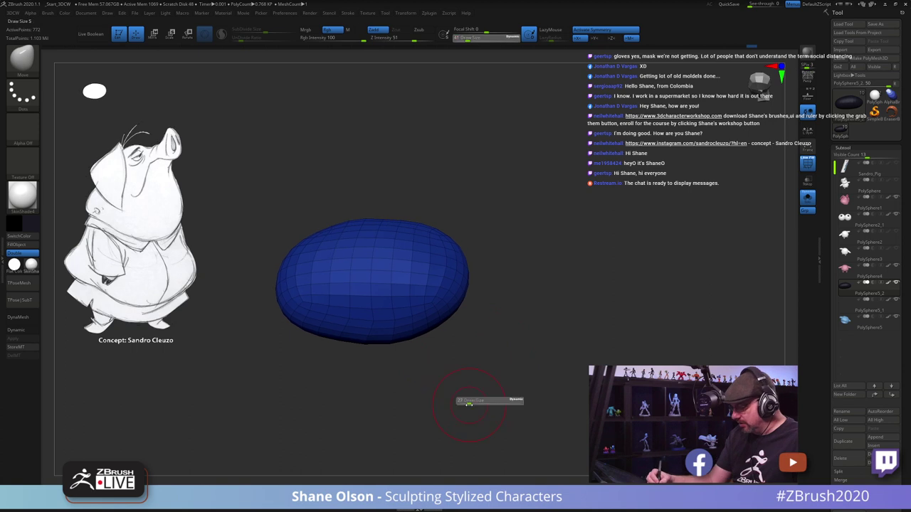
left_click_drag(471, 403, 464, 404)
key("b")
key("z")
key("m")
mouse_move(448, 367)
left_mouse_down()
mouse_move(453, 395)
mouse_move(491, 390)
left_mouse_up()
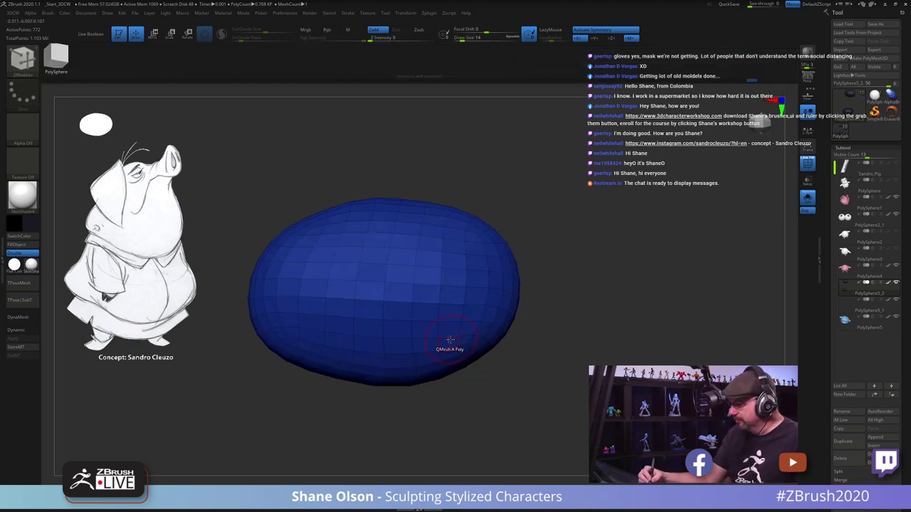
key("space")
left_click(425, 289)
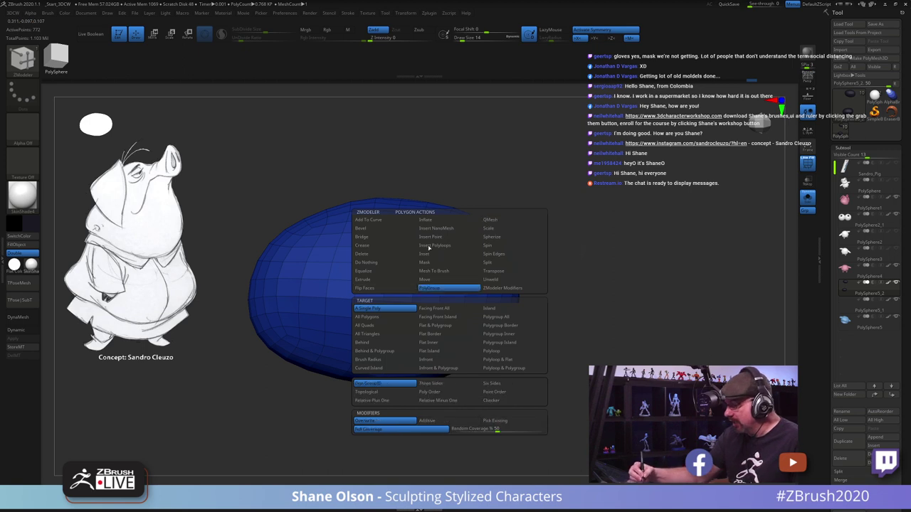
left_click(405, 309)
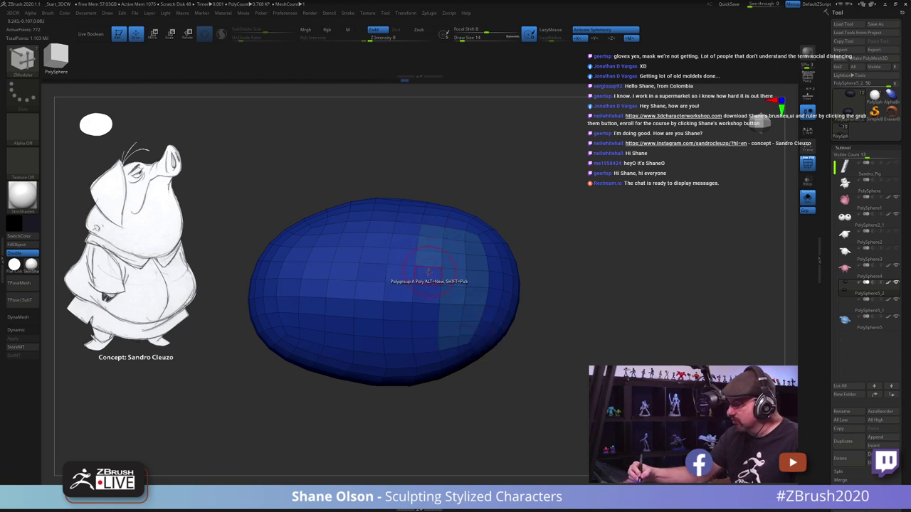
Step: Assign the polygons on the rear half of the hoof's top face to their own polygroup
left_click(408, 229)
left_click(390, 226)
left_click(403, 239)
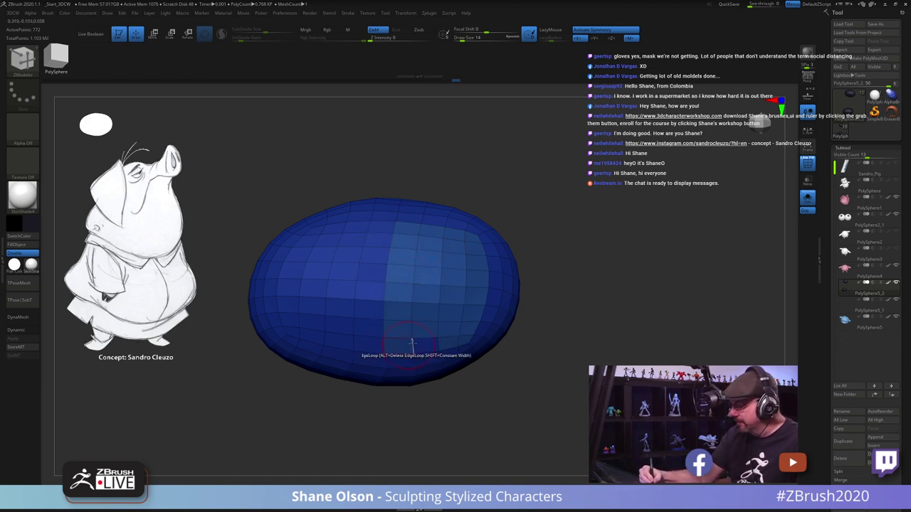
mouse_move(487, 380)
left_mouse_down()
mouse_move(527, 332)
mouse_move(502, 367)
mouse_move(489, 365)
left_mouse_up()
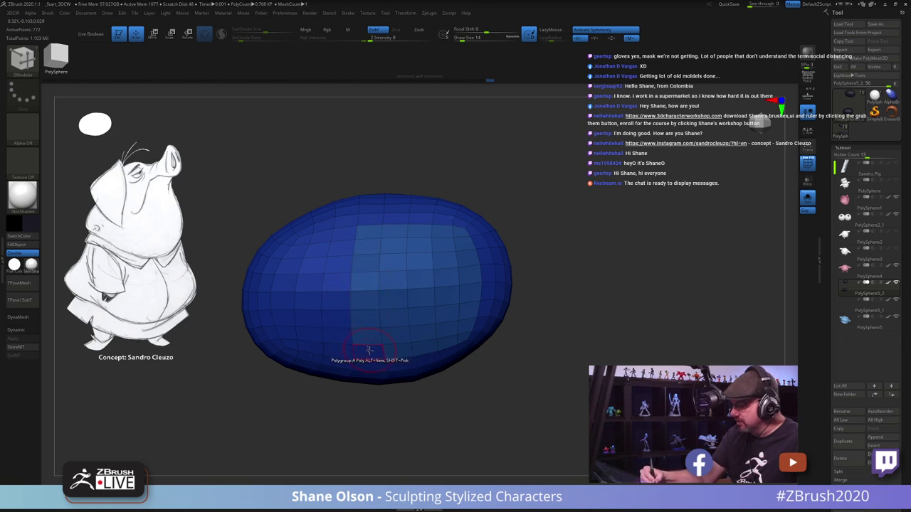
Step: Extrude the grouped polygons on top of the hoof slightly, using the ZModeler Extrude action on Polygroup All
left_click_drag(500, 413, 499, 360)
key("space")
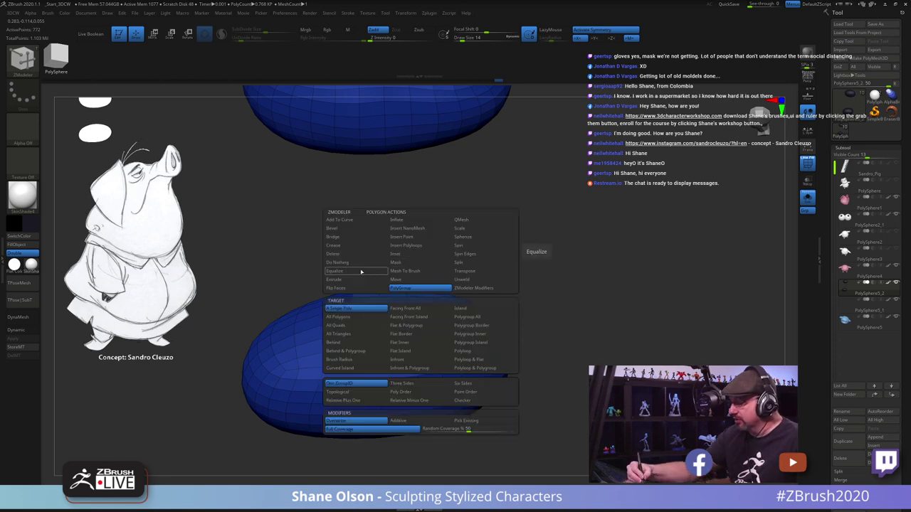
left_click(348, 279)
left_click(474, 321)
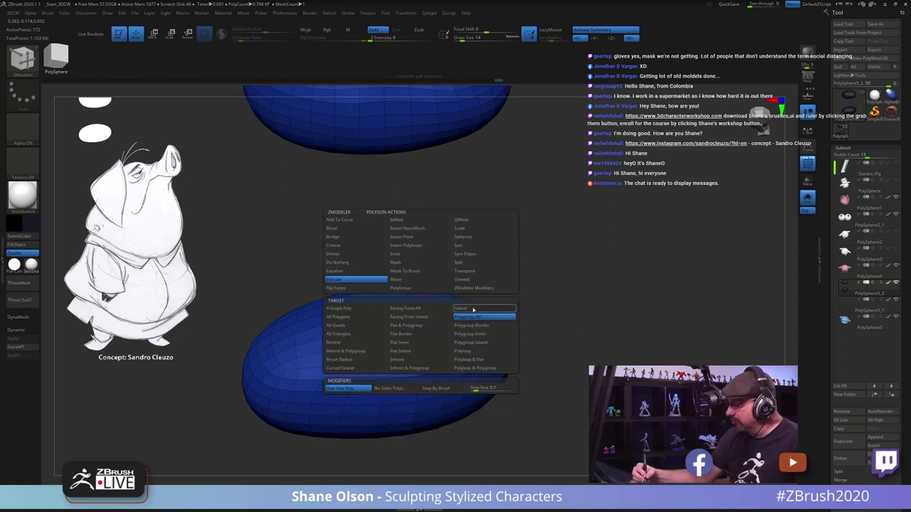
left_click_drag(436, 315, 526, 328)
key("ctrl+z")
key("ctrl+z")
key("ctrl+z")
key("ctrl+z")
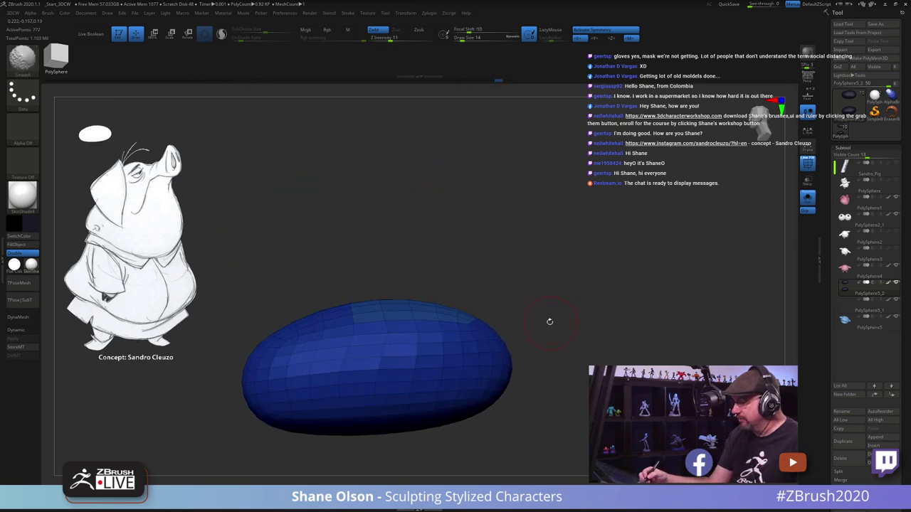
left_click_drag(428, 310, 388, 288)
Step: Mask all but the extruded top polygroup, raise it into a tall block with the transform gizmo, and clear the mask
key("w")
key("ctrl+z")
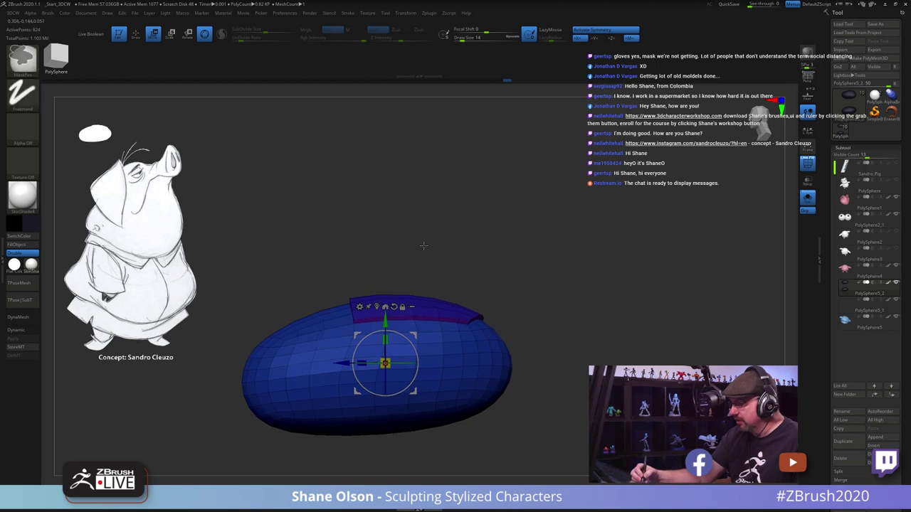
left_click(436, 300, "alt")
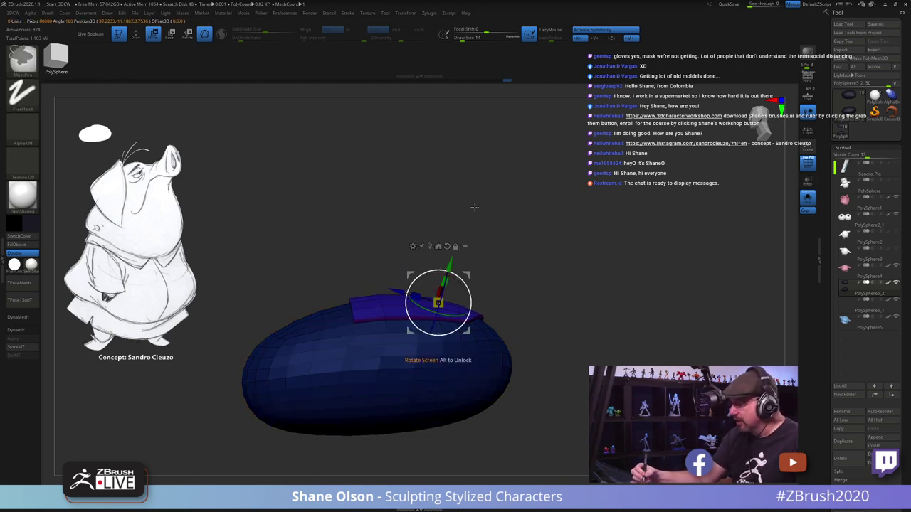
left_click_drag(440, 260, 439, 200, "ctrl")
mouse_move(545, 332)
left_mouse_down()
mouse_move(567, 336)
mouse_move(553, 344)
left_mouse_up()
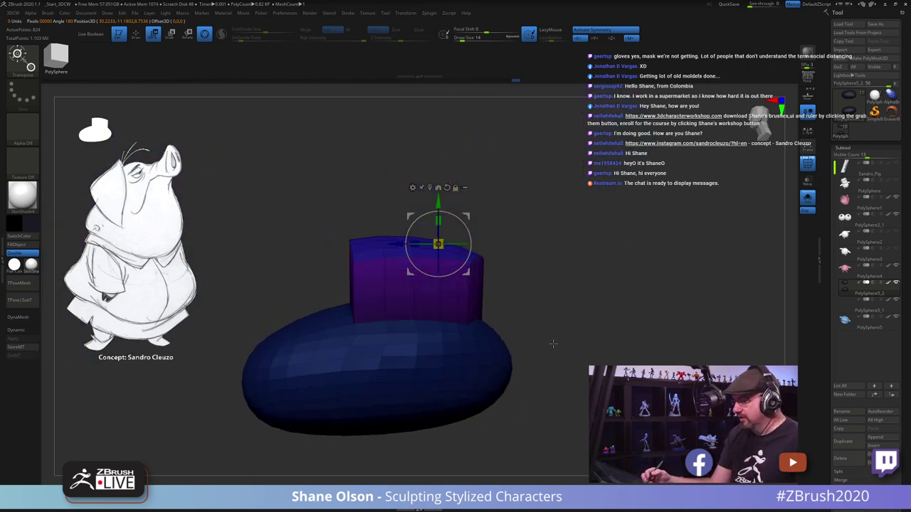
mouse_move(553, 310)
left_mouse_down("ctrl")
mouse_move(561, 298)
mouse_move(549, 282)
left_mouse_up("ctrl")
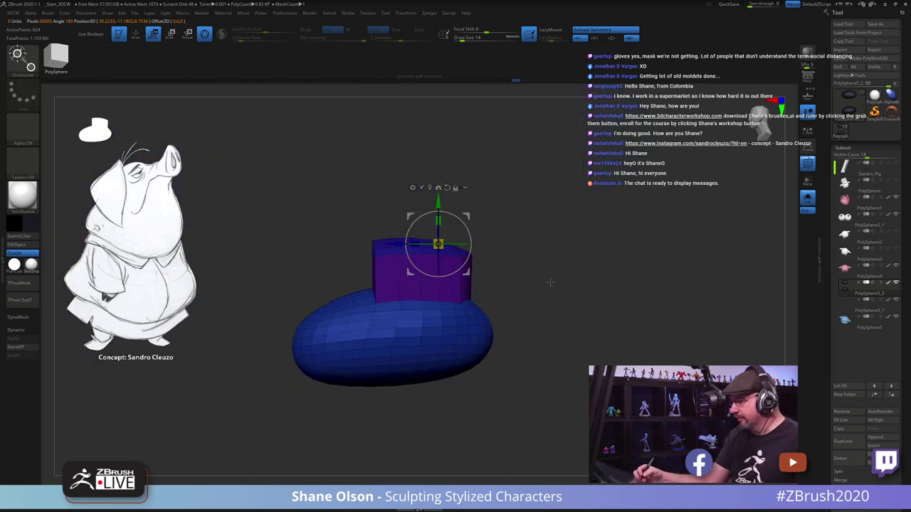
key("q")
Step: Hide the top polygroup of the extruded block and delete the hidden polygons, leaving open side walls
mouse_move(543, 323)
left_mouse_down()
mouse_move(554, 352)
mouse_move(539, 372)
mouse_move(552, 382)
mouse_move(549, 400)
mouse_move(551, 394)
left_mouse_up()
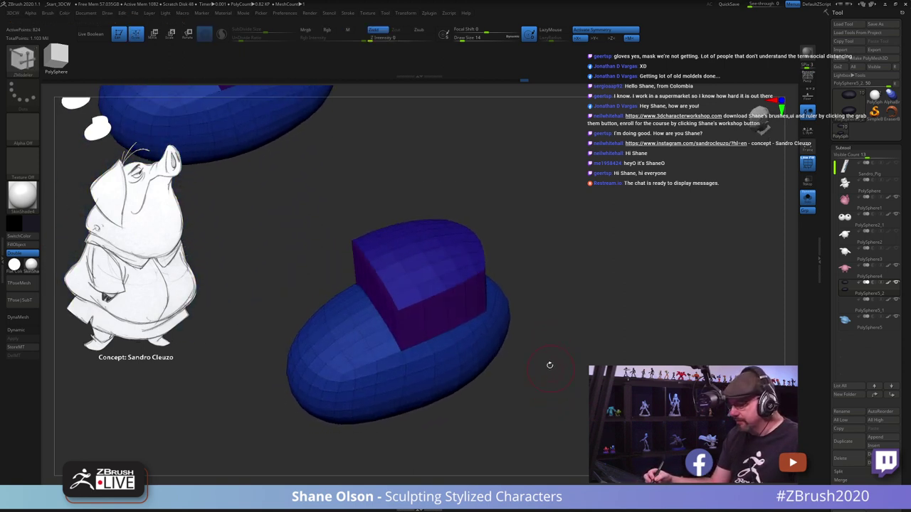
left_click(417, 242, "ctrl+shift")
left_click(417, 242, "ctrl+shift")
left_click(454, 251, "ctrl+shift")
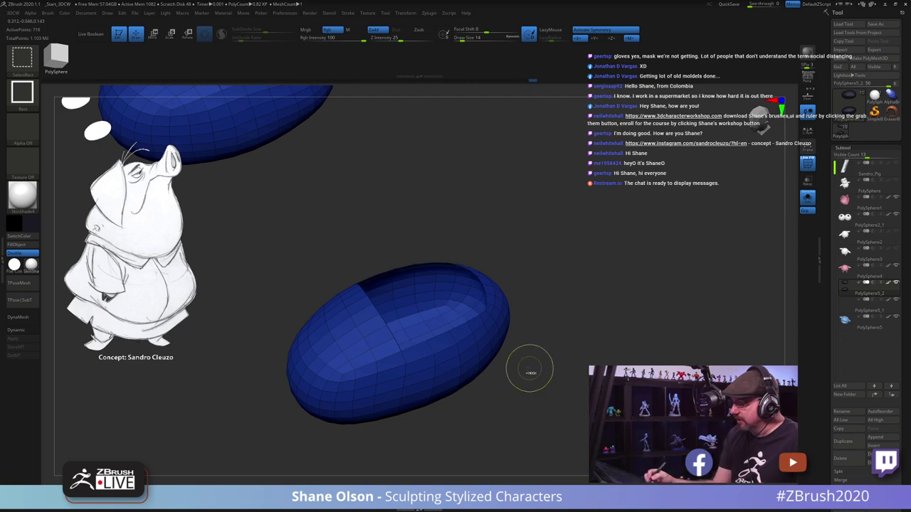
key("ctrl+z")
left_click_drag(562, 330, 561, 366)
key("g")
left_click(542, 317)
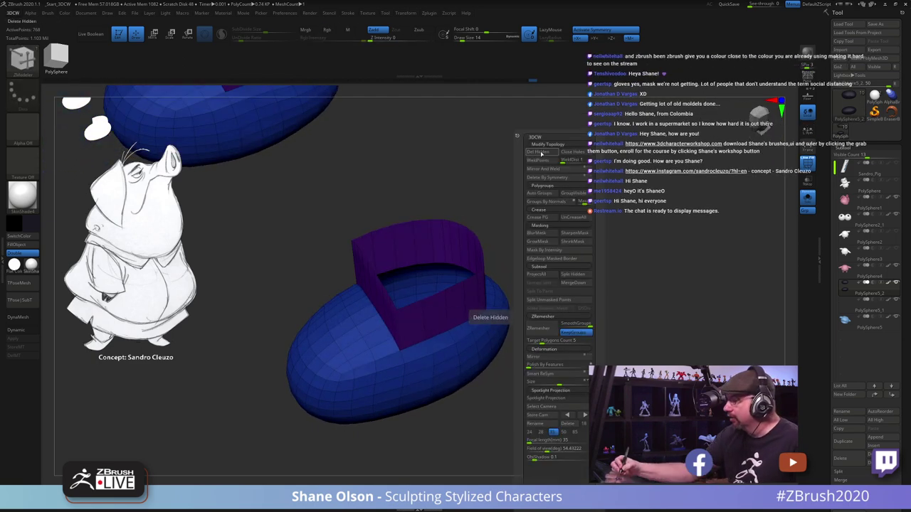
left_click_drag(570, 334, 567, 332)
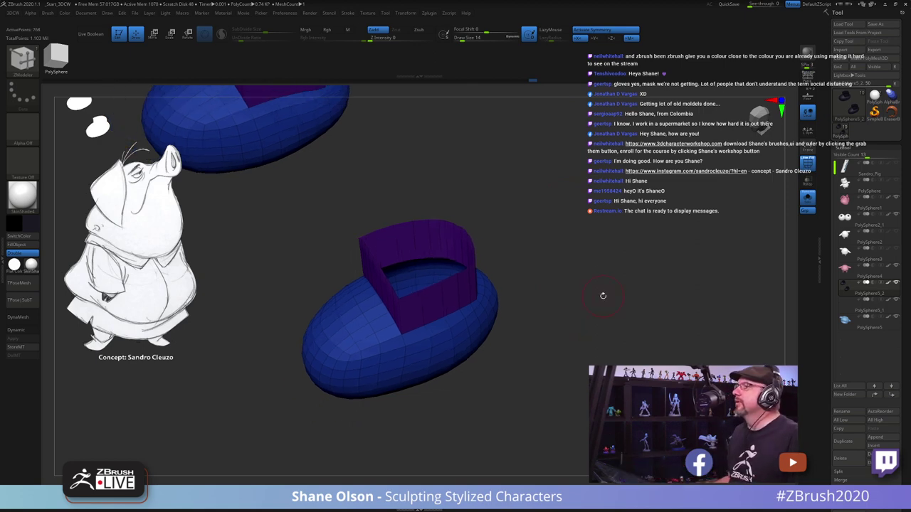
left_click_drag(593, 245, 594, 246)
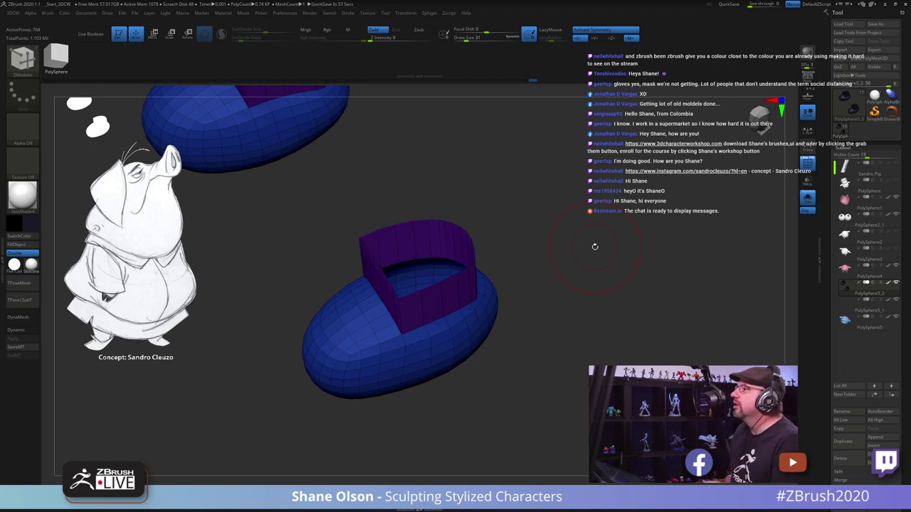
left_click_drag(605, 242, 609, 229)
left_click_drag(638, 304, 606, 298)
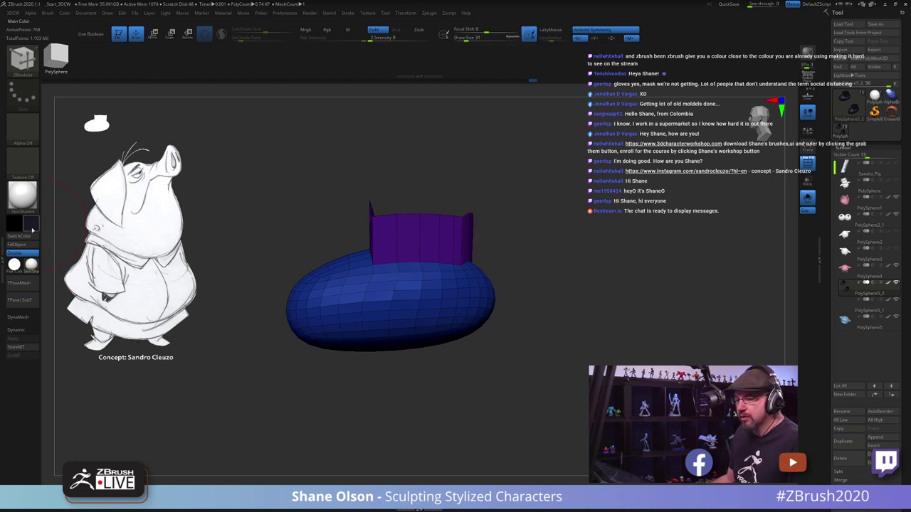
Step: Choose a muted brown colour and fill the shoe object with it
left_click(32, 226)
left_click(46, 207)
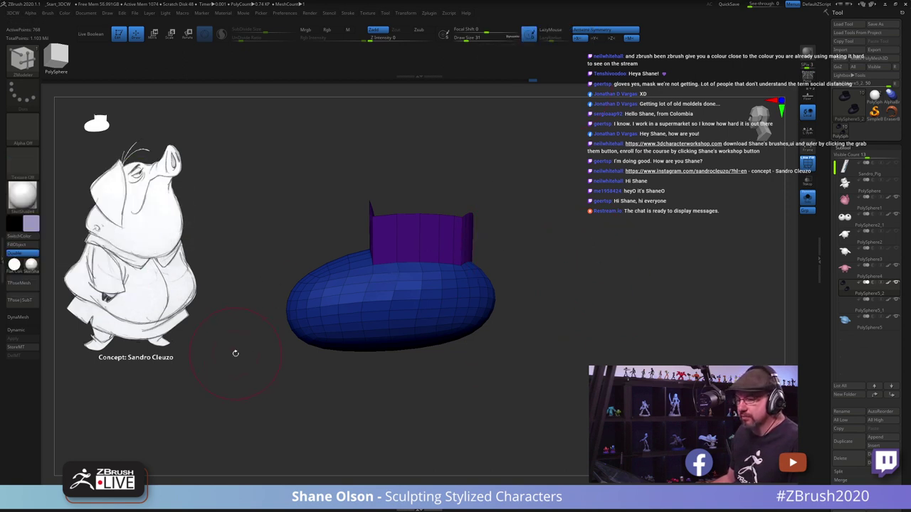
left_click_drag(236, 353, 271, 399)
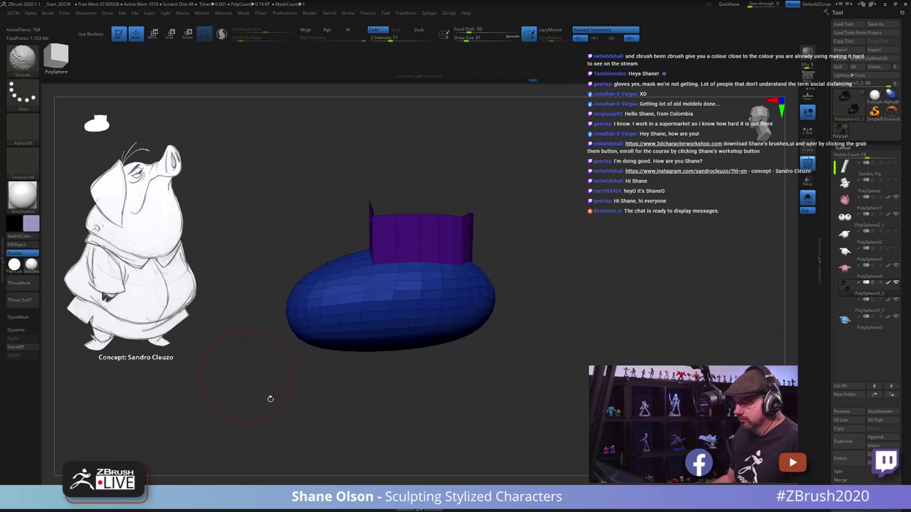
left_click(33, 225)
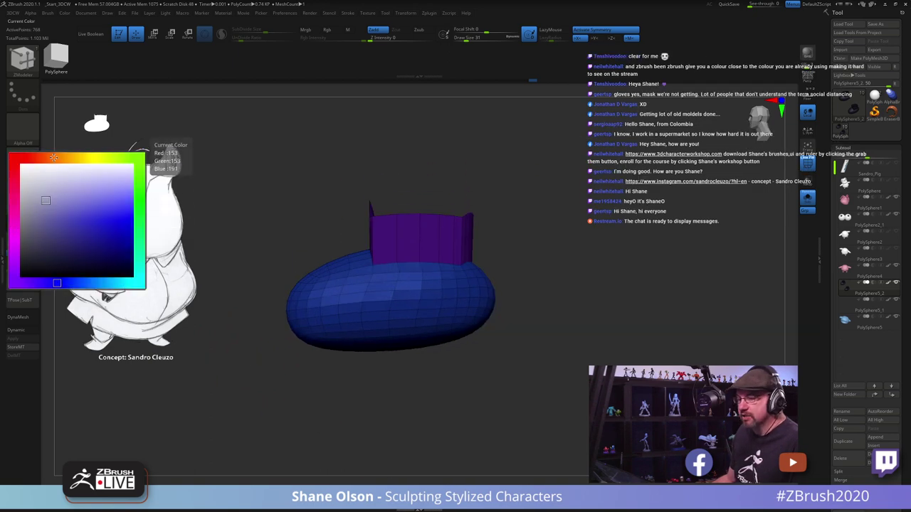
left_click(64, 157)
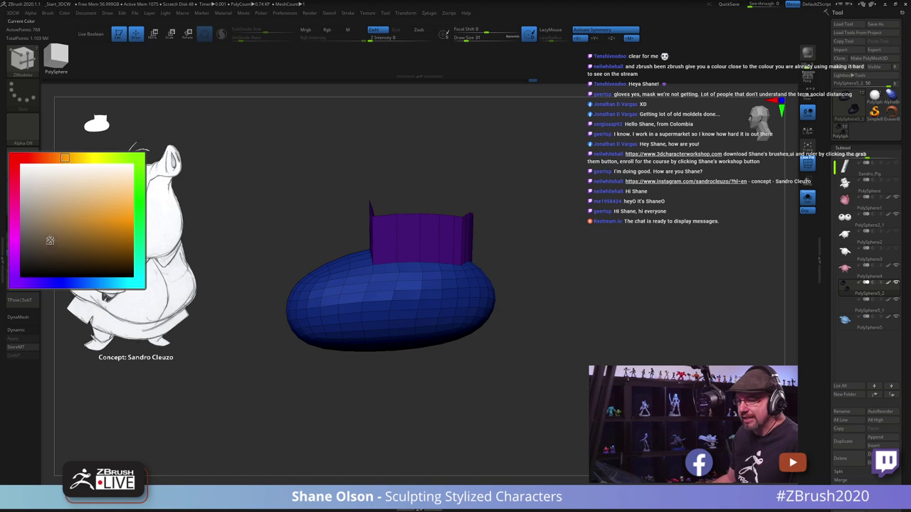
left_click(49, 241)
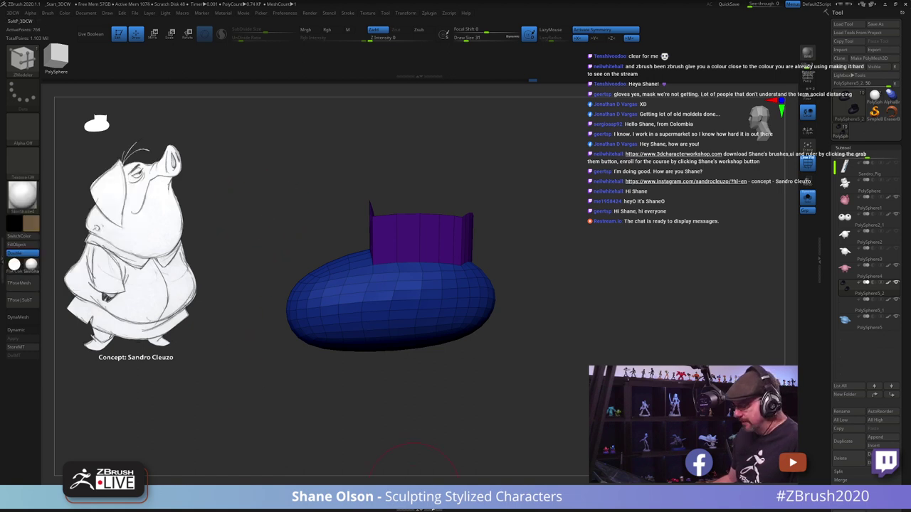
left_click(422, 489)
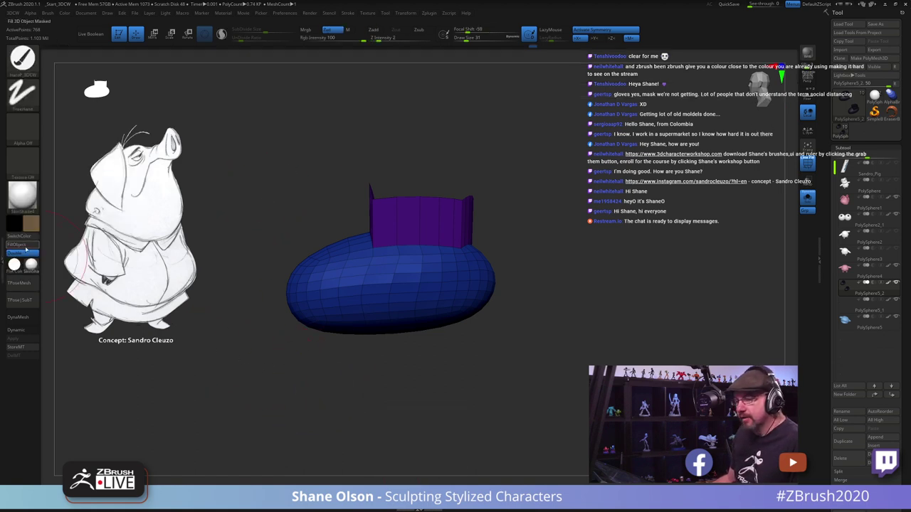
left_click(24, 246)
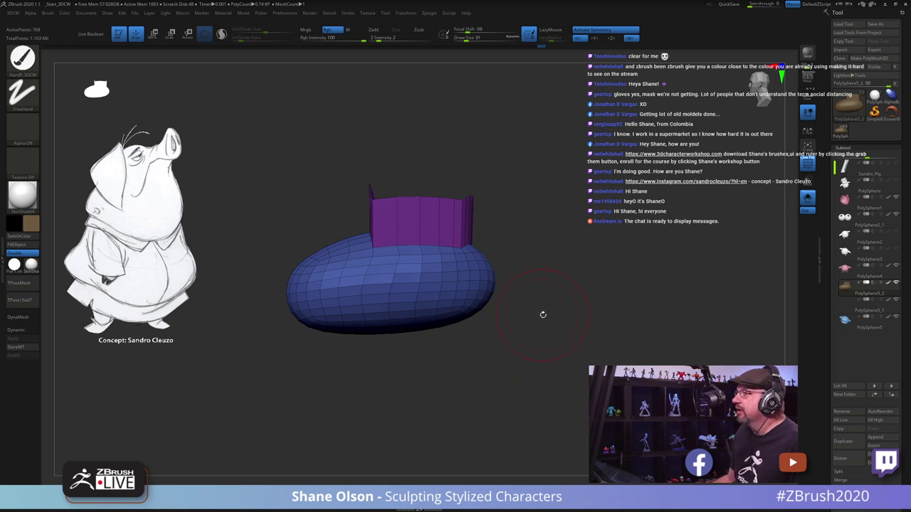
left_click_drag(542, 313, 595, 283)
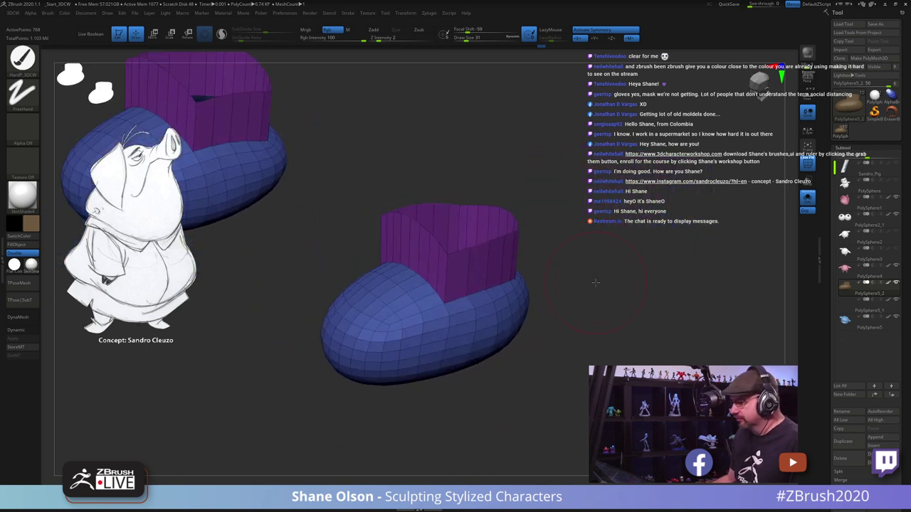
Step: Insert horizontal edge loops around the ankle walls with ZModeler and turn off the polygroup wireframe display
key("b")
key("z")
key("m")
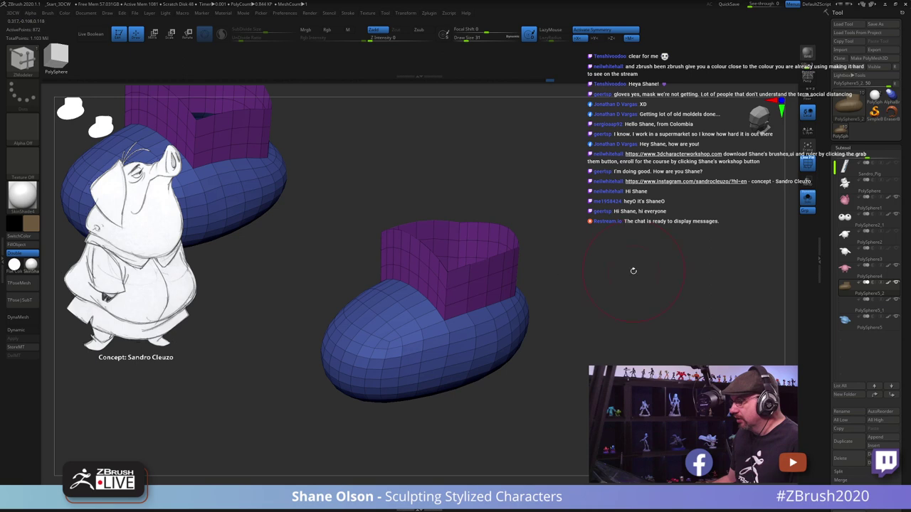
left_click_drag(633, 270, 640, 288)
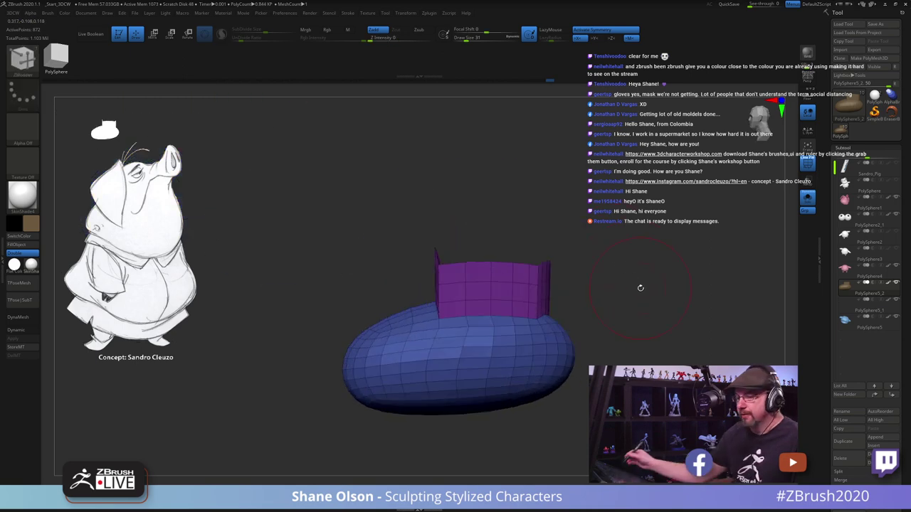
key("shift+f")
left_click_drag(586, 402, 531, 386)
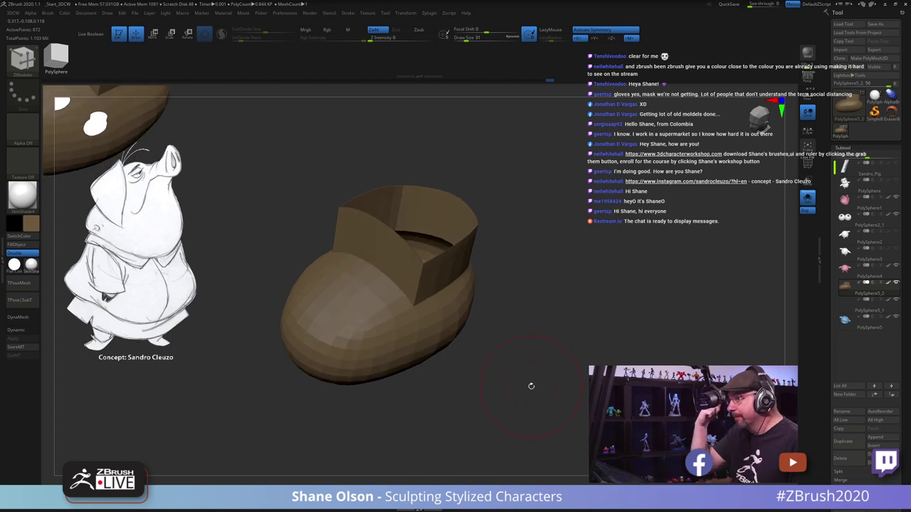
Step: Smooth the junction between the ankle walls and the foot all around so the shoe flows into its collar
key("shift")
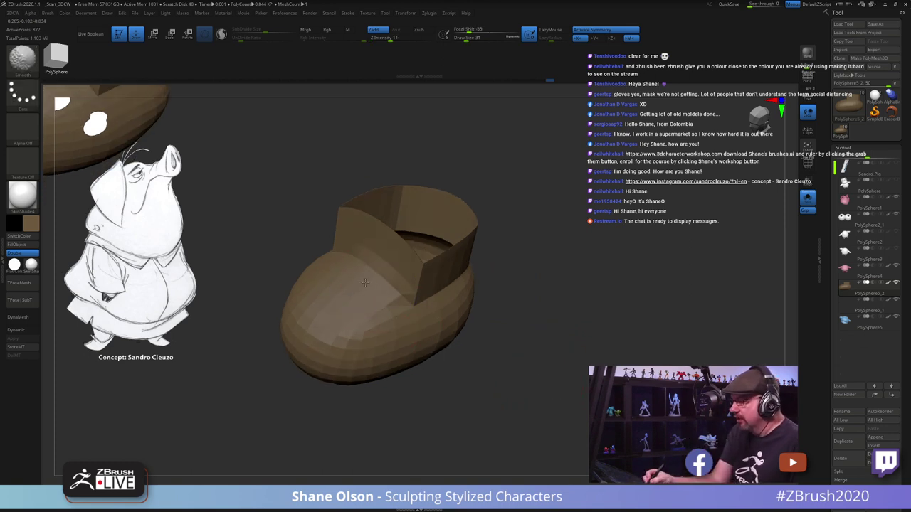
left_click_drag(496, 345, 429, 322)
key("shift")
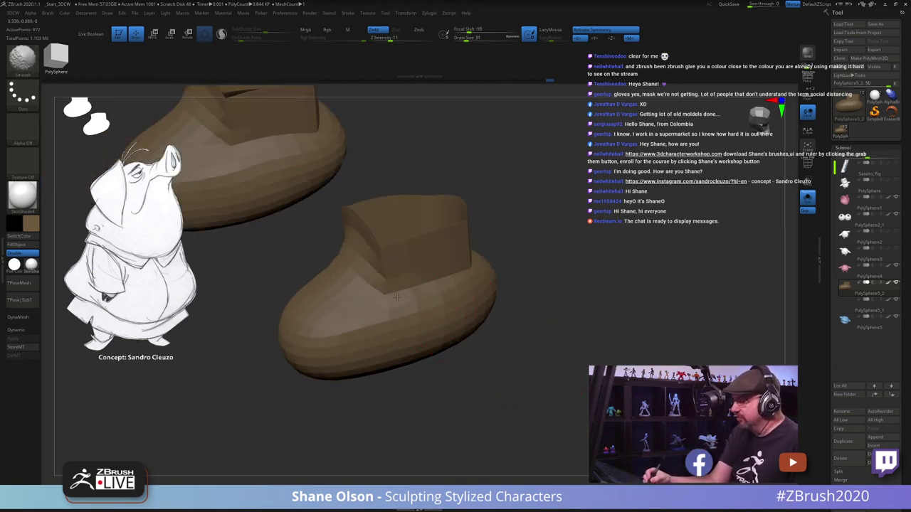
right_click_drag(437, 275, 512, 244)
left_click_drag(512, 245, 501, 236, "shift")
right_click_drag(501, 241, 516, 290)
mouse_move(516, 288)
left_mouse_down()
mouse_move(519, 315)
mouse_move(504, 368)
mouse_move(563, 380)
mouse_move(590, 352)
mouse_move(555, 396)
mouse_move(584, 396)
mouse_move(506, 268)
left_mouse_up()
key("shift")
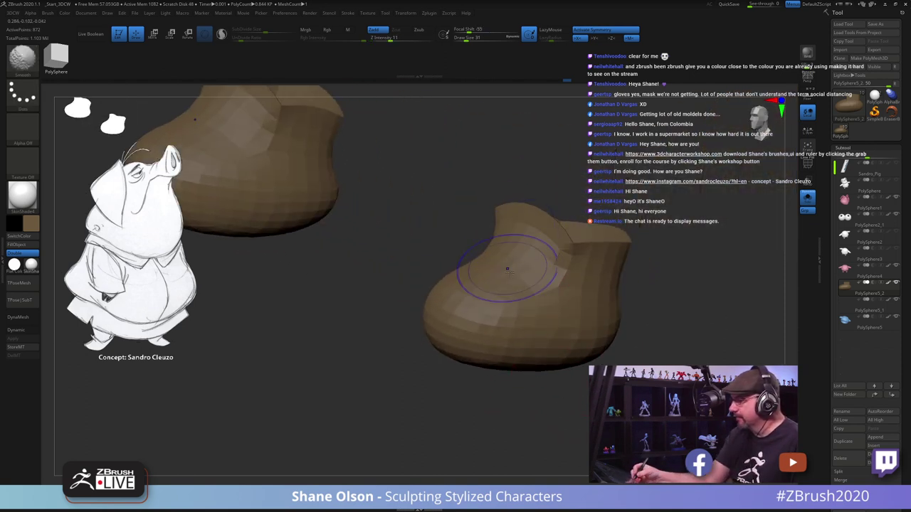
left_click_drag(251, 238, 313, 237)
mouse_move(627, 306)
left_mouse_down()
mouse_move(644, 334)
mouse_move(637, 358)
mouse_move(602, 381)
left_mouse_up()
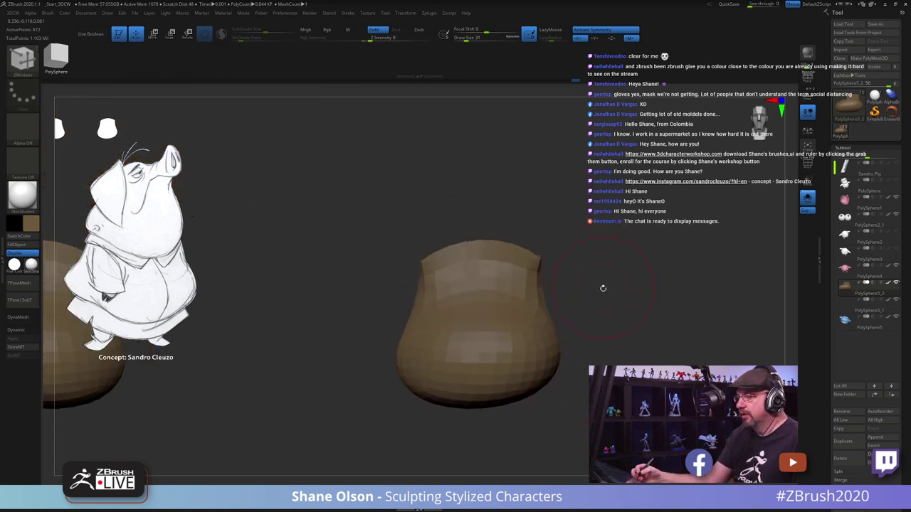
left_click_drag(603, 288, 575, 350)
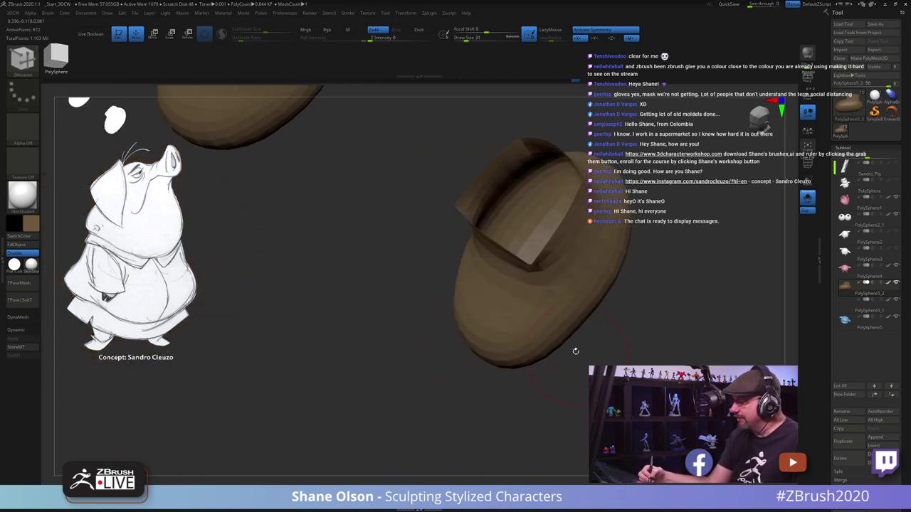
Step: Reshape the ankle walls with the Move brush at draw size 44, pulling the collar's rim corners outward
key("b")
key("m")
key("v")
mouse_move(410, 385)
left_mouse_down()
mouse_move(443, 365)
mouse_move(480, 221)
left_mouse_up()
left_click_drag(522, 182, 512, 199)
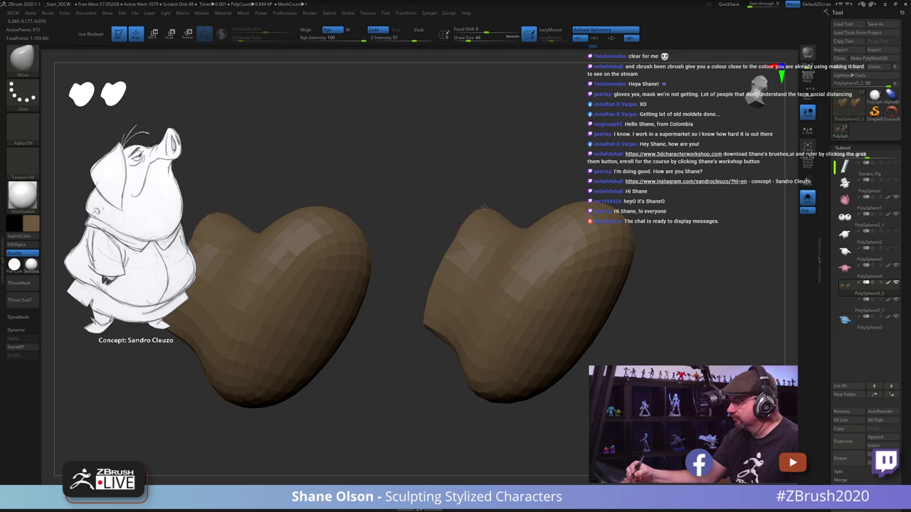
left_click_drag(540, 166, 417, 346)
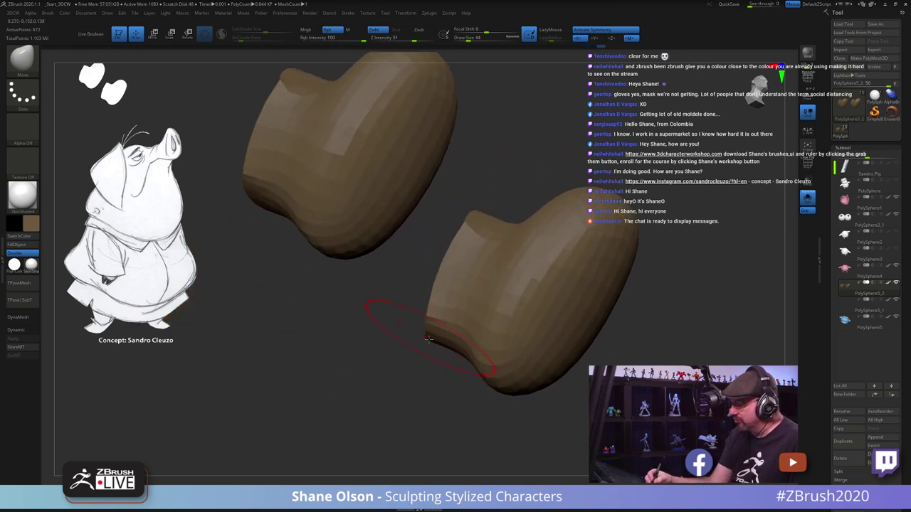
key("shift")
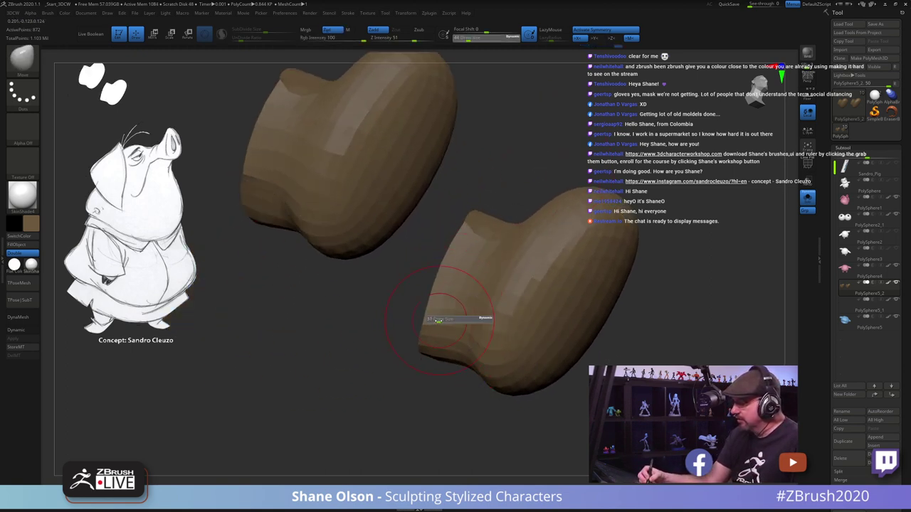
left_click_drag(431, 305, 476, 290)
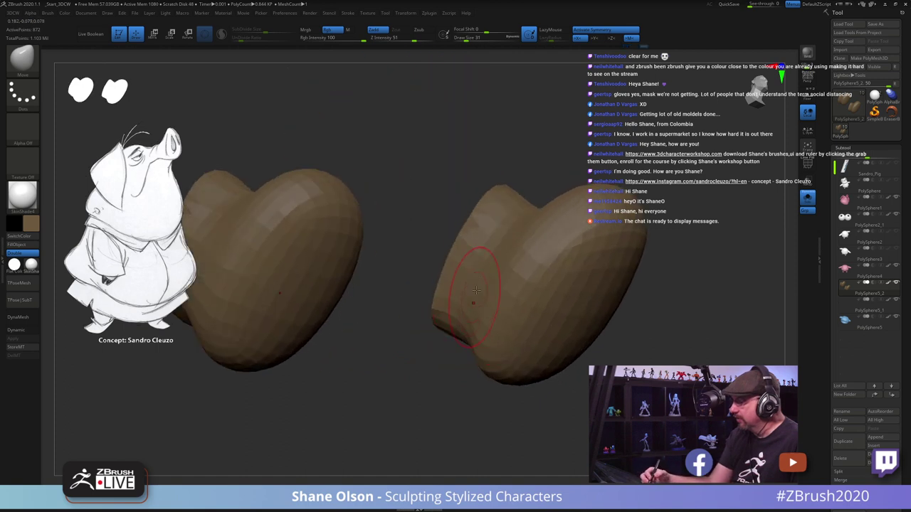
Step: Adjust the rim of the ankle opening with a smaller Move brush at draw size 16 and show the polygroup wireframe
mouse_move(471, 219)
left_mouse_down()
mouse_move(510, 321)
mouse_move(442, 257)
mouse_move(516, 266)
left_mouse_up()
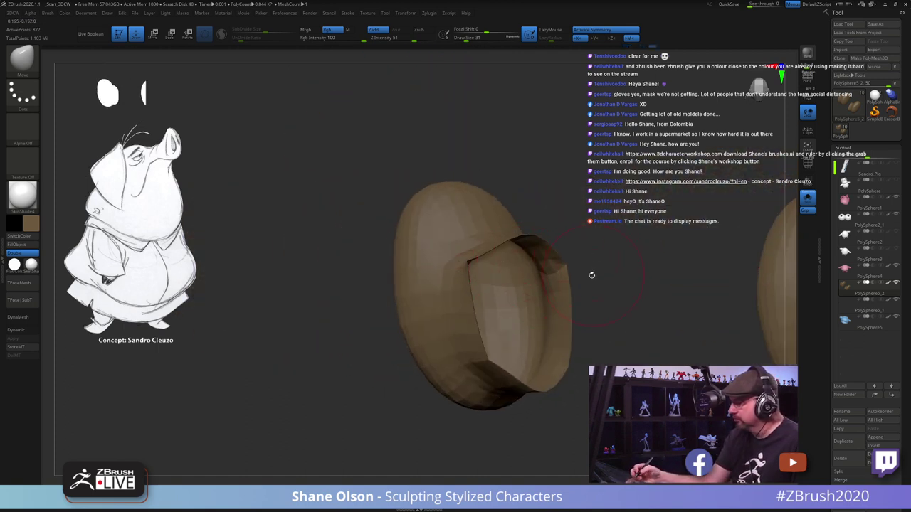
left_click_drag(591, 275, 550, 286)
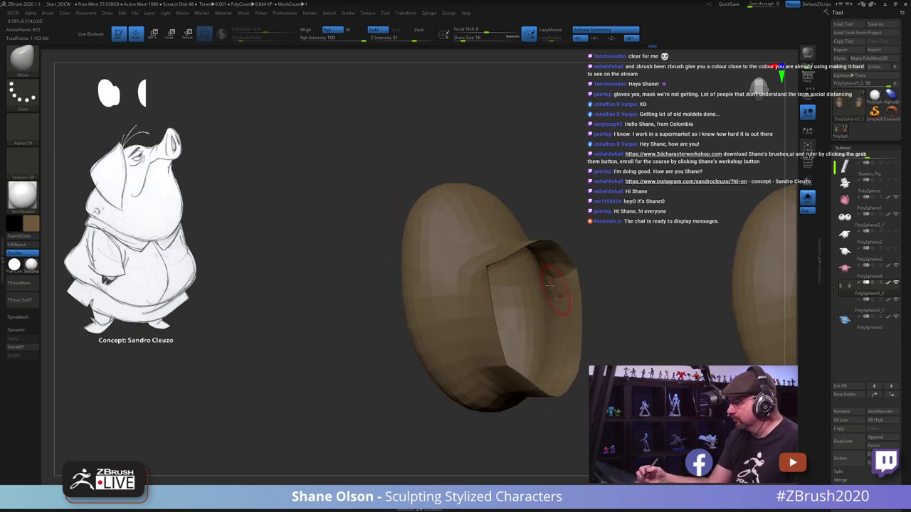
left_click_drag(534, 239, 504, 268)
key("shift+f")
left_click_drag(528, 391, 545, 376)
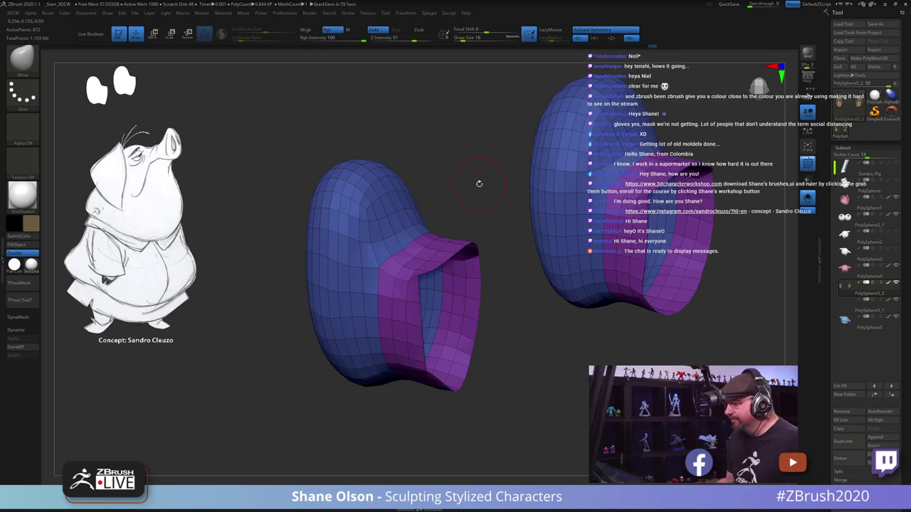
Step: Smooth the collar walls and round out the ankle opening's rim with the Move brush at draw size 6
left_click_drag(479, 184, 416, 242)
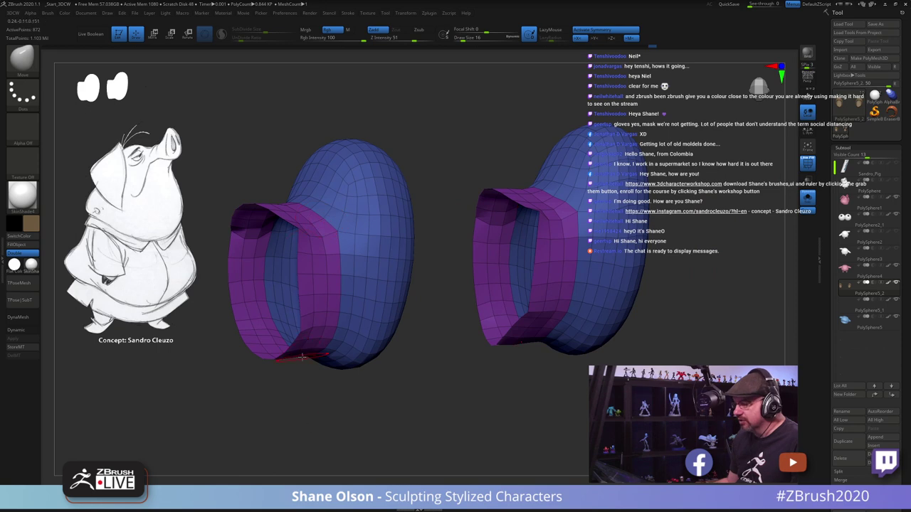
key("shift")
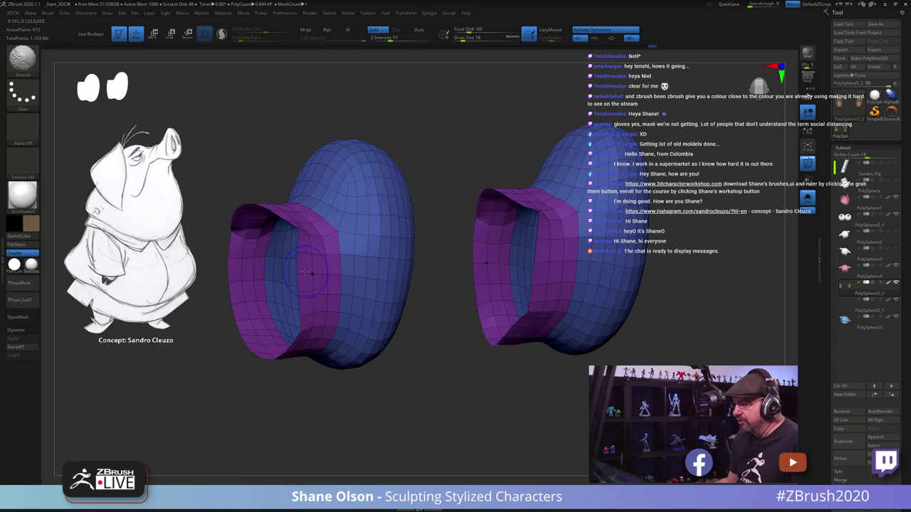
mouse_move(408, 425)
left_mouse_down()
mouse_move(431, 425)
mouse_move(421, 426)
left_mouse_up()
left_click_drag(447, 352, 548, 373, "alt")
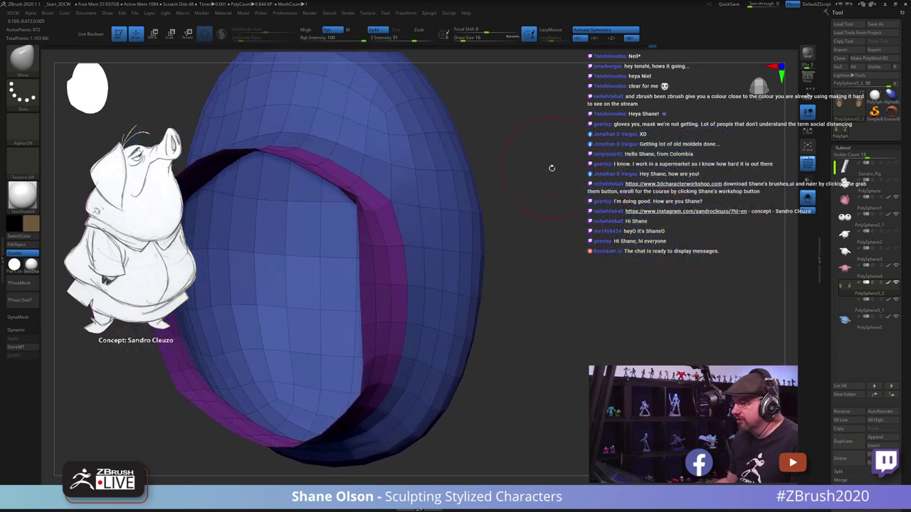
mouse_move(533, 286)
left_mouse_down()
mouse_move(539, 300)
mouse_move(559, 285)
mouse_move(477, 184)
left_mouse_up()
key("s")
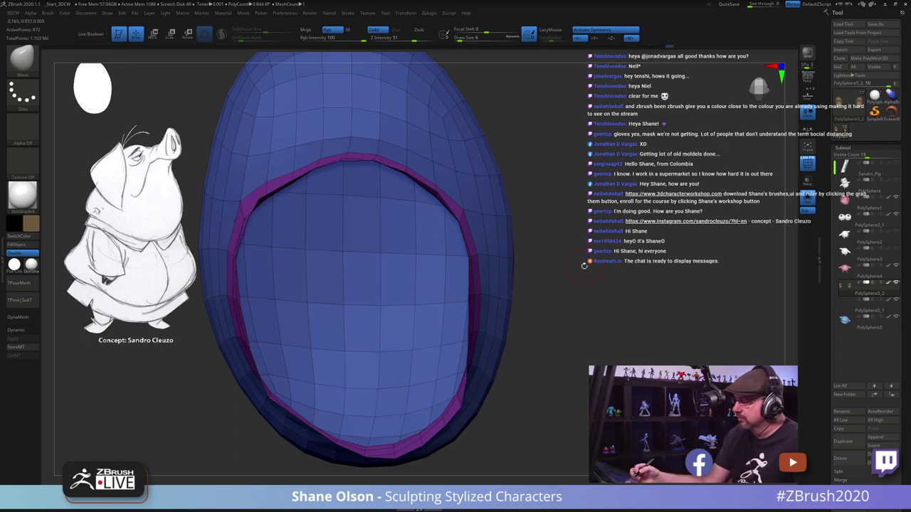
left_click_drag(583, 265, 301, 184)
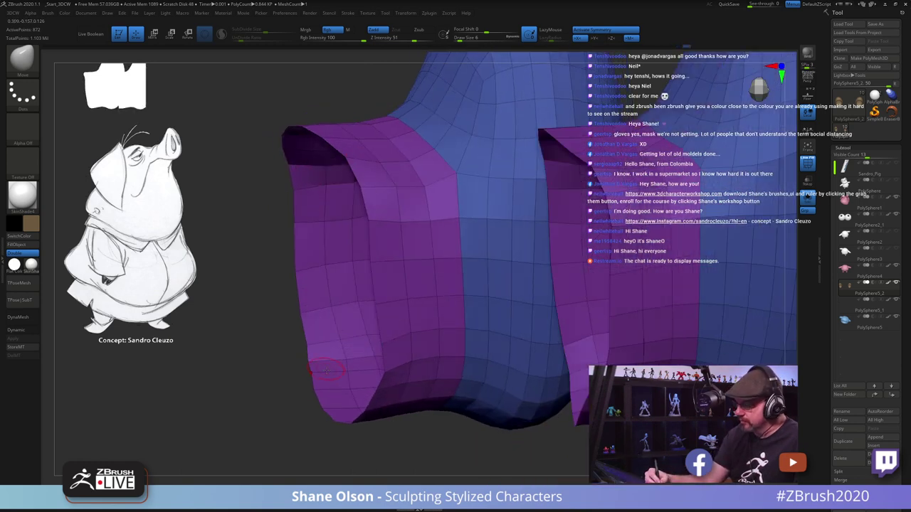
Step: Enlarge the Move brush to draw size 35 and pull the middle of the collar's side rim down into a dip
right_click_drag(349, 385, 377, 353)
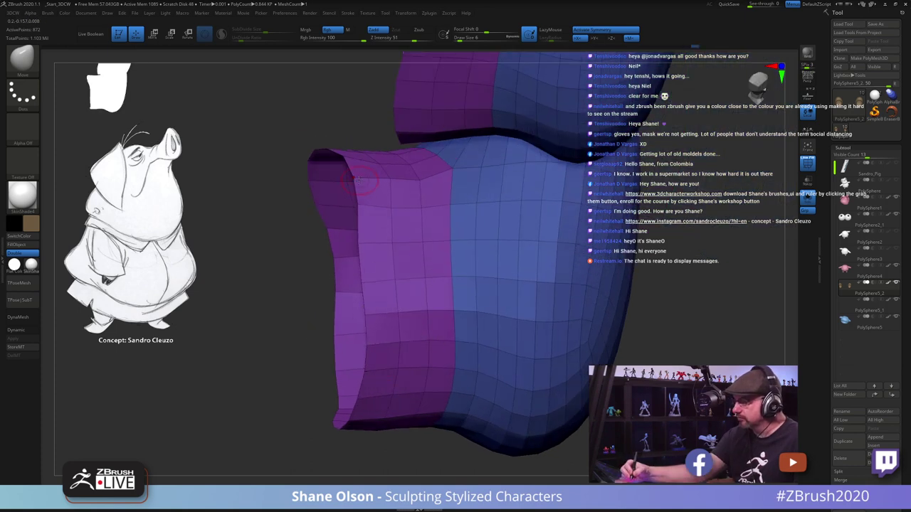
key("s")
mouse_move(382, 256)
left_mouse_down()
mouse_move(392, 260)
mouse_move(384, 306)
mouse_move(396, 259)
left_mouse_up()
key("s")
left_click_drag(389, 213, 406, 292)
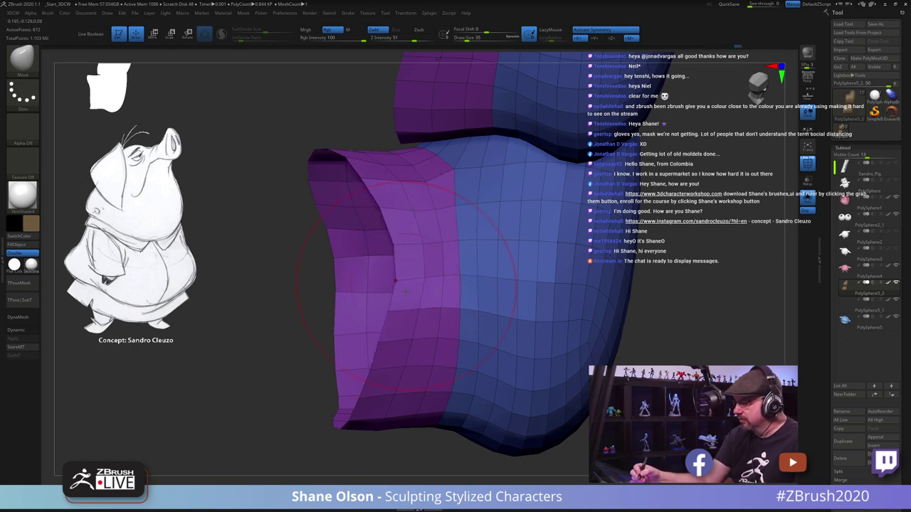
left_click_drag(401, 323, 416, 319)
Step: Refine and smooth the collar's dipped side and its base, and assign the whole shoe to a single polygroup
right_click_drag(465, 308, 558, 280)
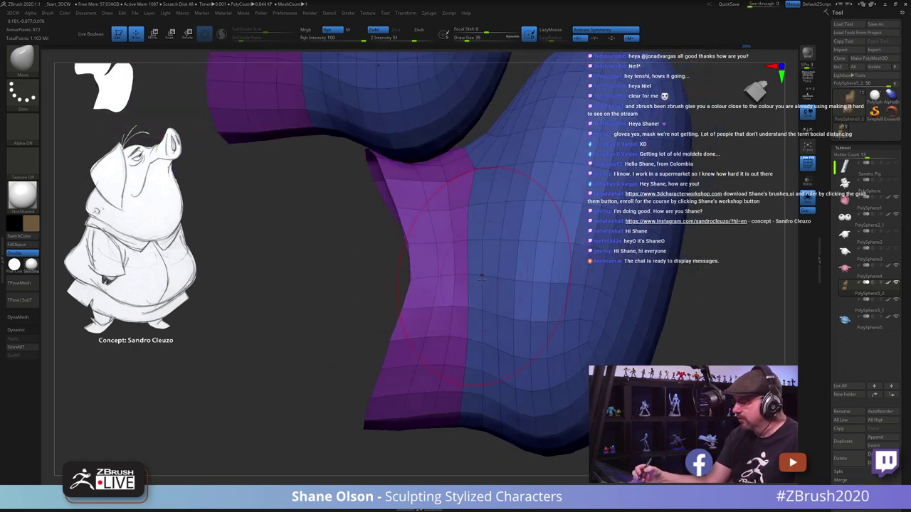
mouse_move(479, 248)
left_mouse_down("shift")
mouse_move(464, 285)
mouse_move(459, 256)
left_mouse_up("shift")
mouse_move(459, 256)
right_mouse_down()
mouse_move(456, 356)
mouse_move(449, 312)
right_mouse_up()
left_click_drag(412, 296, 407, 332)
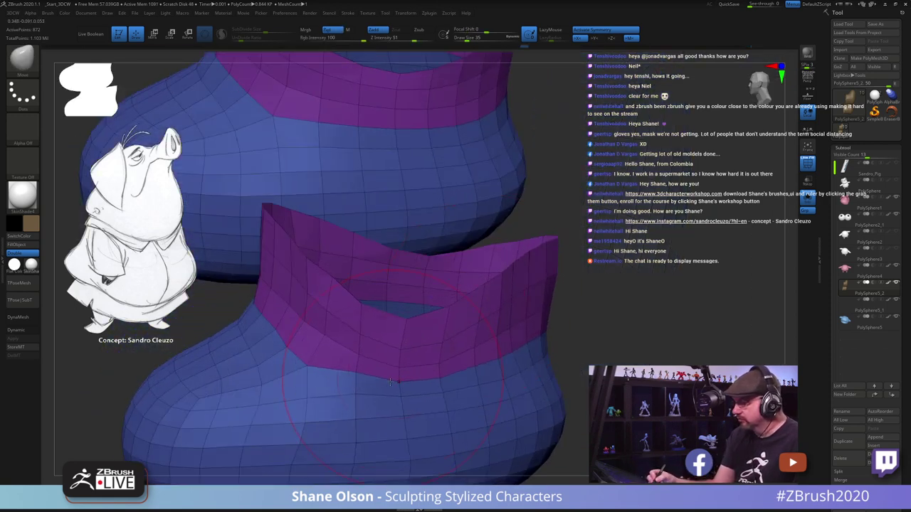
left_click_drag(407, 367, 464, 377, "shift")
key("ctrl+w")
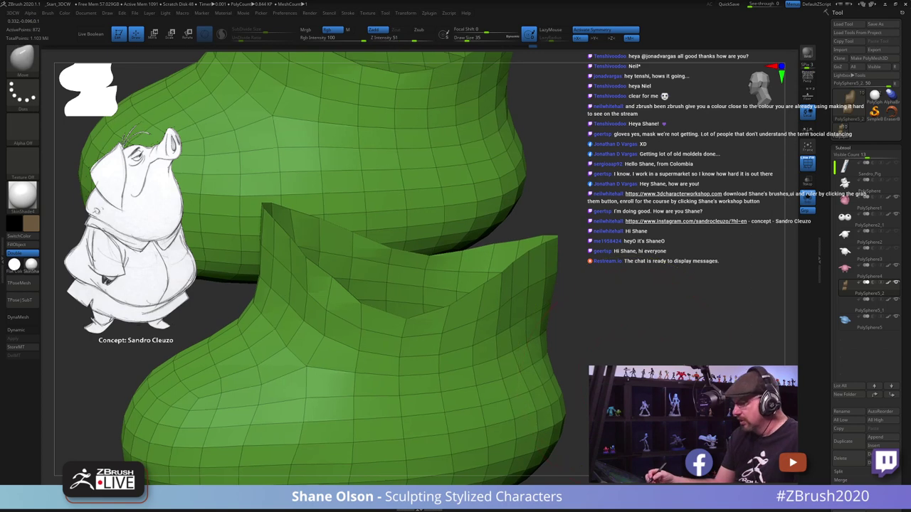
Step: Smooth the instep where it meets the collar and reshape the front of the ankle with the Move brush
mouse_move(616, 363)
right_mouse_down("ctrl")
mouse_move(607, 335)
mouse_move(574, 368)
mouse_move(579, 352)
right_mouse_up("ctrl")
mouse_move(376, 356)
left_mouse_down("shift")
mouse_move(346, 337)
mouse_move(340, 320)
left_mouse_up("shift")
mouse_move(473, 352)
right_mouse_down("shift")
mouse_move(490, 390)
mouse_move(523, 380)
mouse_move(512, 358)
mouse_move(491, 355)
right_mouse_up("shift")
right_click_drag(584, 335, 582, 315, "alt")
mouse_move(584, 315)
left_mouse_down()
mouse_move(548, 306)
mouse_move(563, 231)
left_mouse_up()
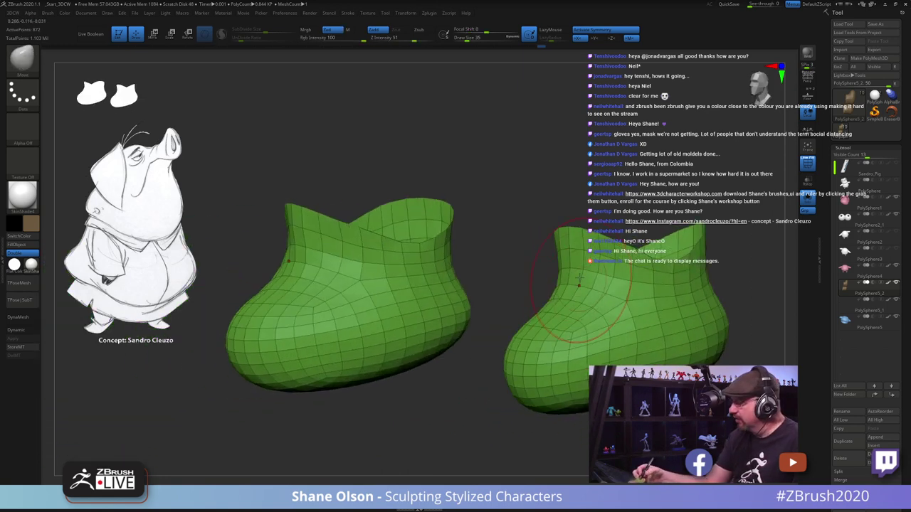
right_click_drag(541, 384, 498, 377, "shift")
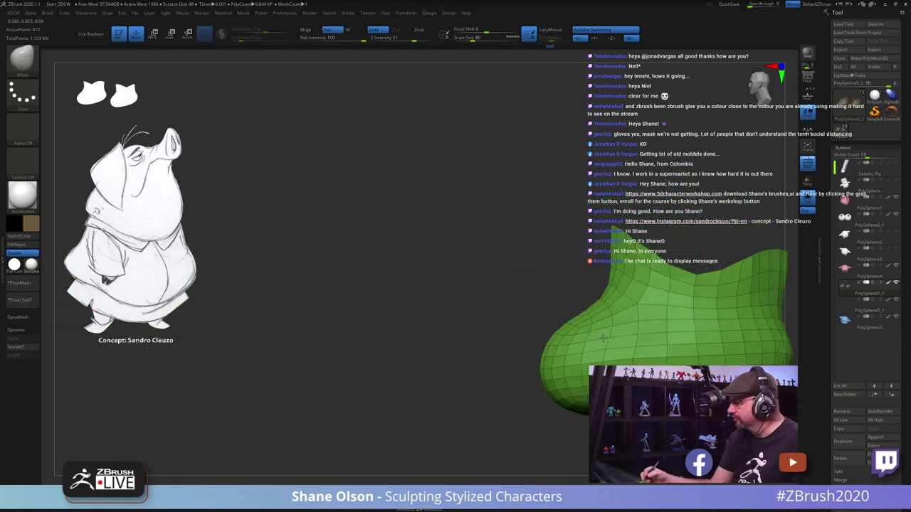
Step: Pull the back rim of the shoe's collar up and outward with the Move brush at draw size 41
key("s")
left_click_drag(633, 329, 625, 329)
right_click_drag(694, 313, 566, 324, "alt")
left_click_drag(649, 275, 639, 269)
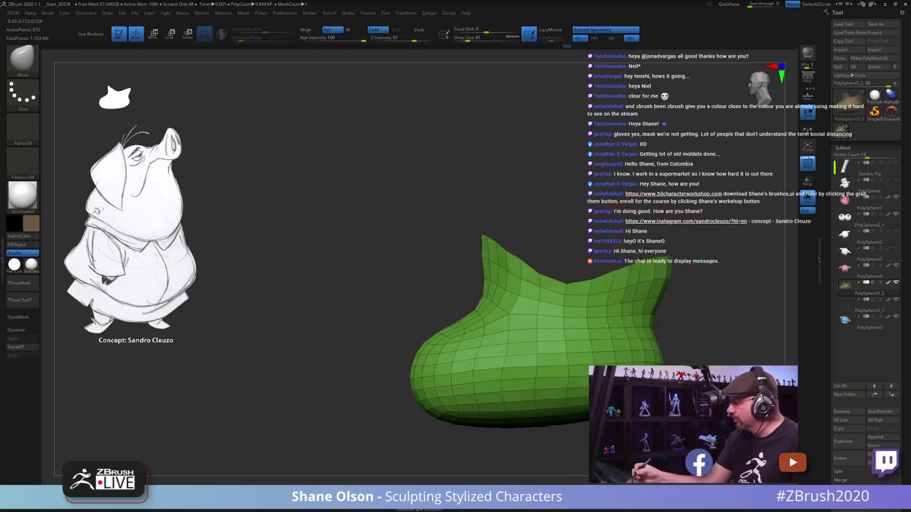
mouse_move(660, 299)
left_mouse_down()
mouse_move(658, 272)
mouse_move(671, 267)
left_mouse_up()
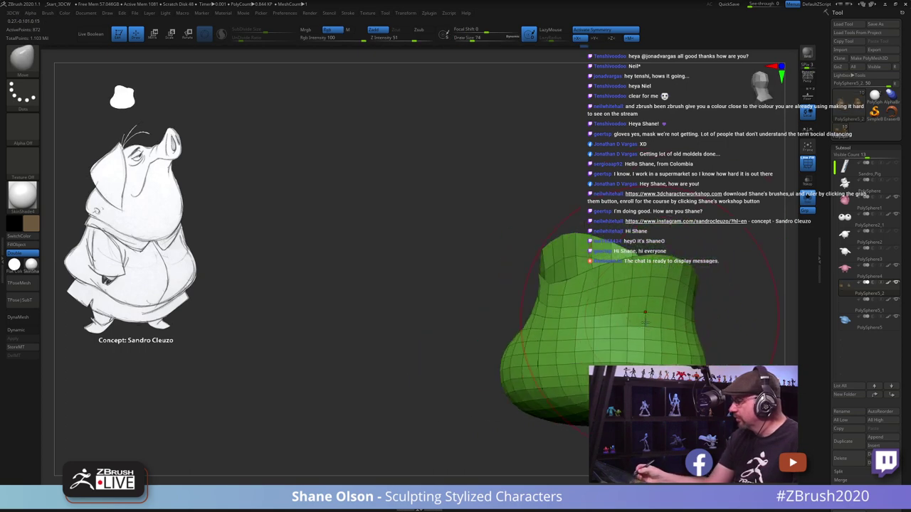
Step: Reshape the heel and the back of the shoe with the Move brush at draw size 54
mouse_move(645, 322)
right_mouse_down()
mouse_move(531, 307)
mouse_move(555, 305)
right_mouse_up()
key("s")
left_click_drag(521, 294, 483, 277)
mouse_move(551, 335)
left_mouse_down()
mouse_move(610, 335)
mouse_move(570, 334)
mouse_move(555, 389)
left_mouse_up()
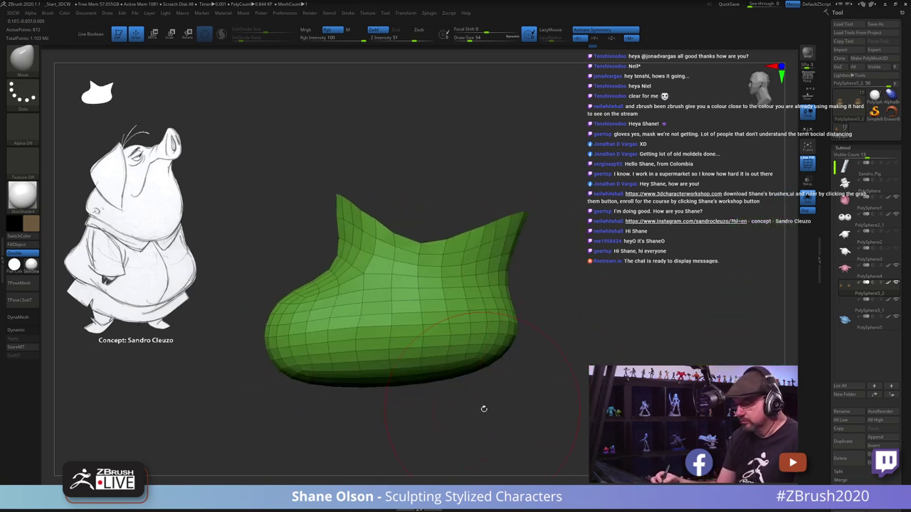
Step: Cut the underside of the shoe flat with a straight ClipCurve stroke along the sole in side view
left_click_drag(492, 399, 547, 395, "alt")
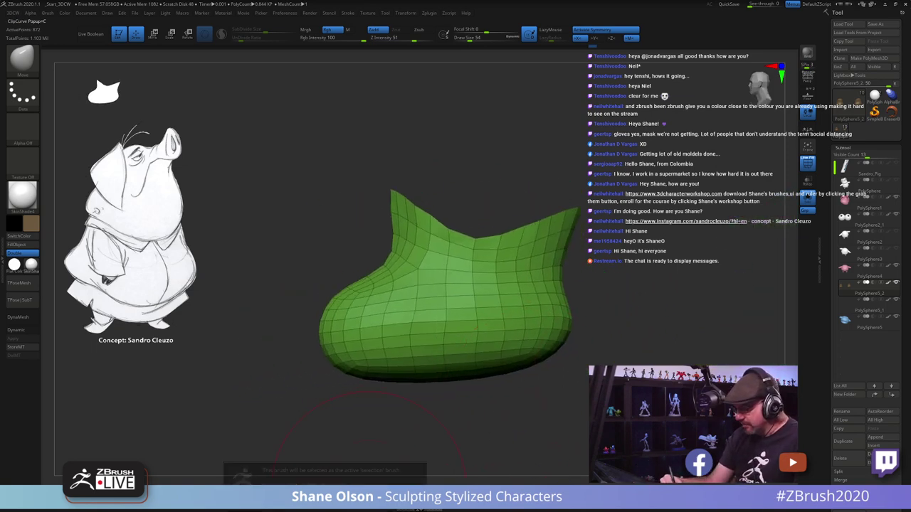
mouse_move(546, 398)
left_mouse_down()
mouse_move(379, 437)
mouse_move(537, 395)
mouse_move(551, 406)
left_mouse_up()
key("s")
left_click_drag(379, 412, 385, 409)
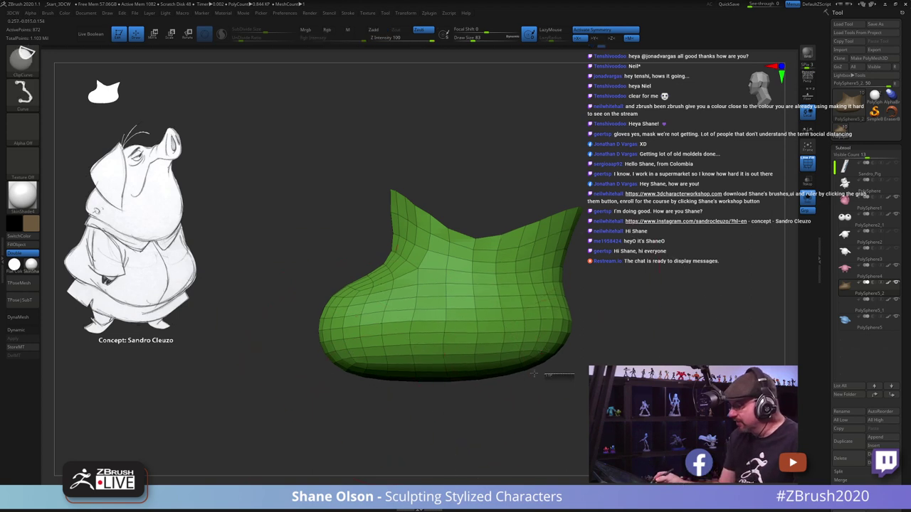
mouse_move(573, 378)
left_mouse_down("ctrl+shift")
mouse_move(317, 377)
mouse_move(320, 356)
mouse_move(319, 365)
left_mouse_up("ctrl+shift")
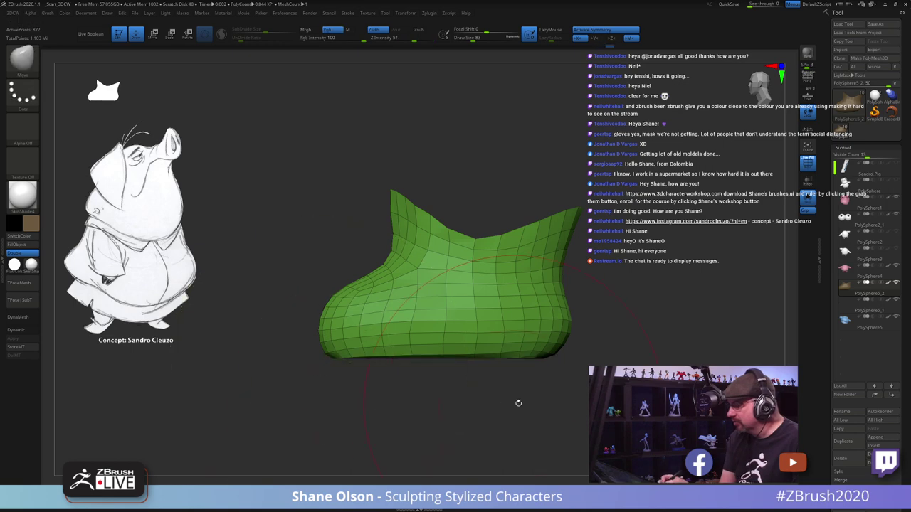
left_click_drag(528, 405, 584, 333)
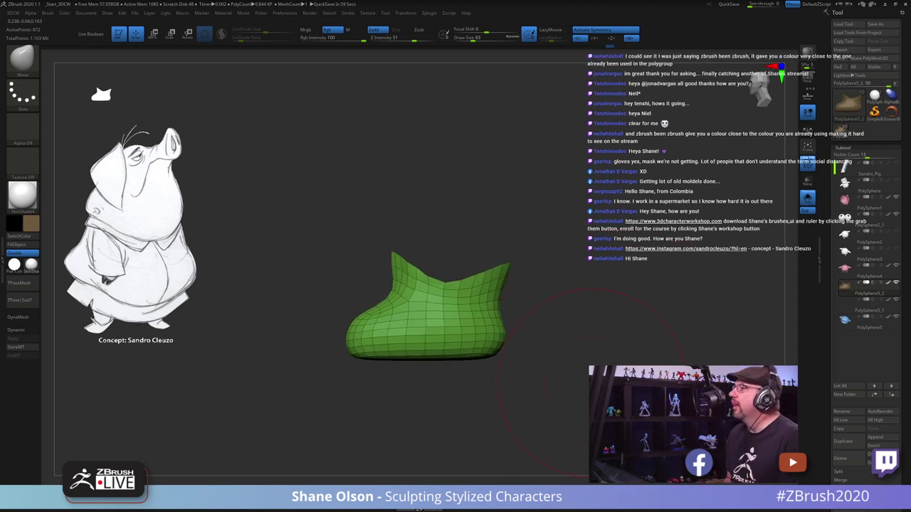
key("s")
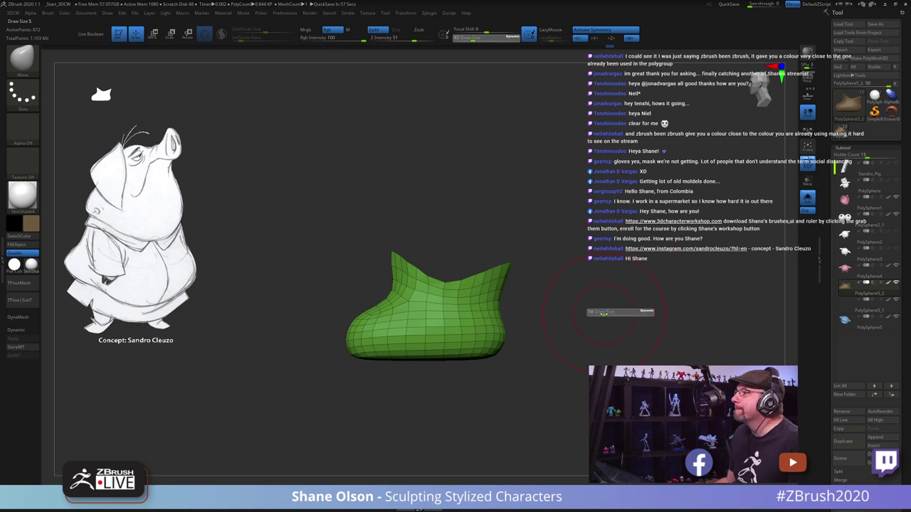
left_click_drag(604, 313, 602, 313)
left_click_drag(613, 323, 600, 306, "alt")
left_click_drag(600, 239, 591, 228, "alt")
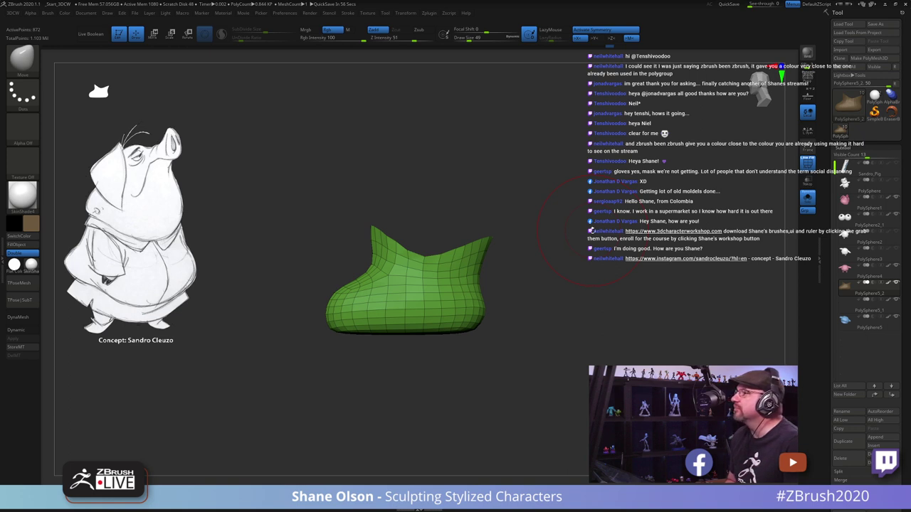
mouse_move(592, 231)
left_mouse_down()
mouse_move(676, 214)
mouse_move(597, 203)
mouse_move(610, 207)
left_mouse_up()
key("s")
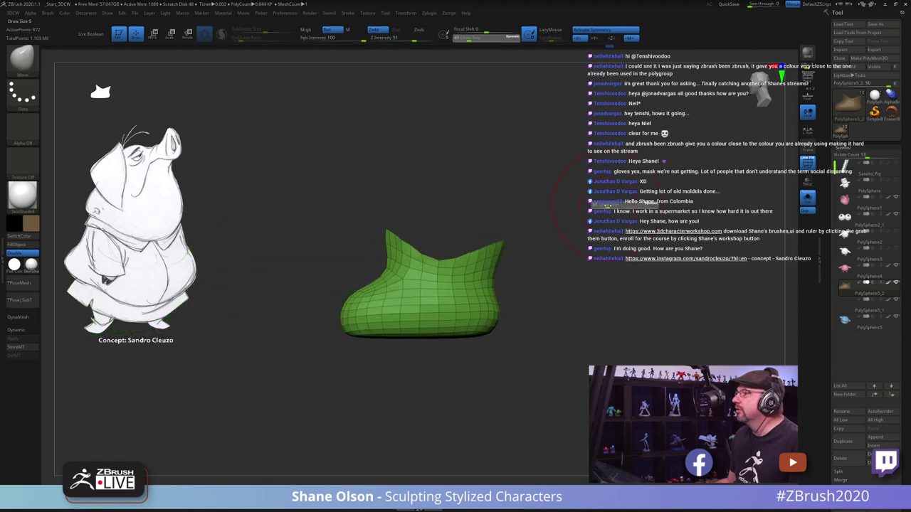
left_click(613, 206)
Step: Fine-tune the profile of the shoe's collar in side view with the Move brush at draw size 41
left_click_drag(460, 247, 433, 240, "alt")
key("s")
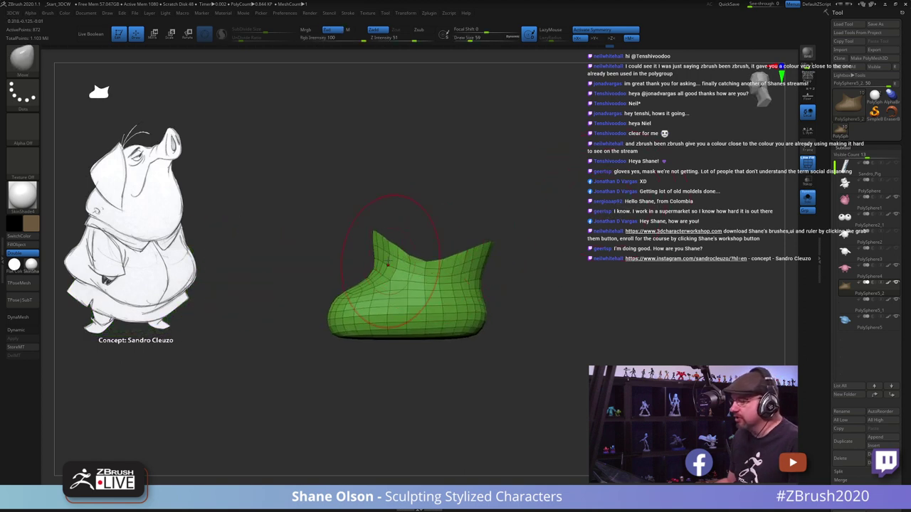
key("s")
left_click_drag(378, 252, 376, 252)
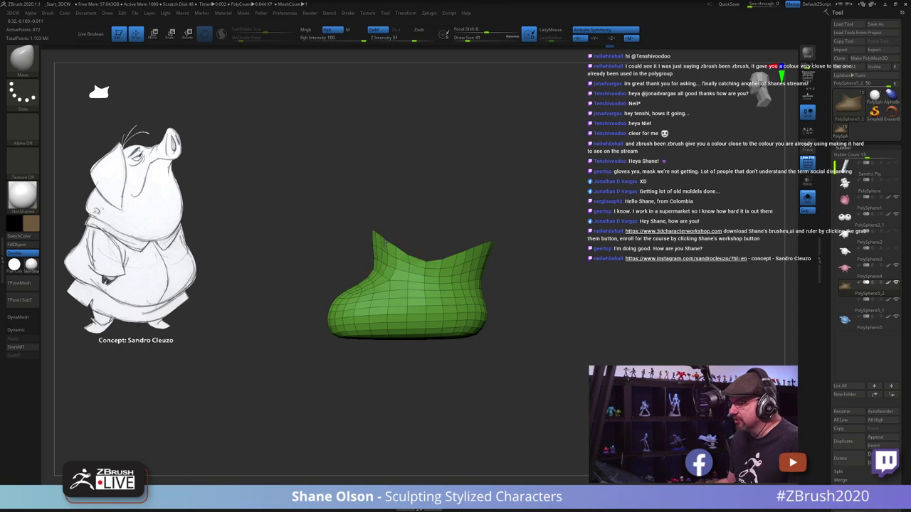
left_click_drag(430, 180, 711, 228)
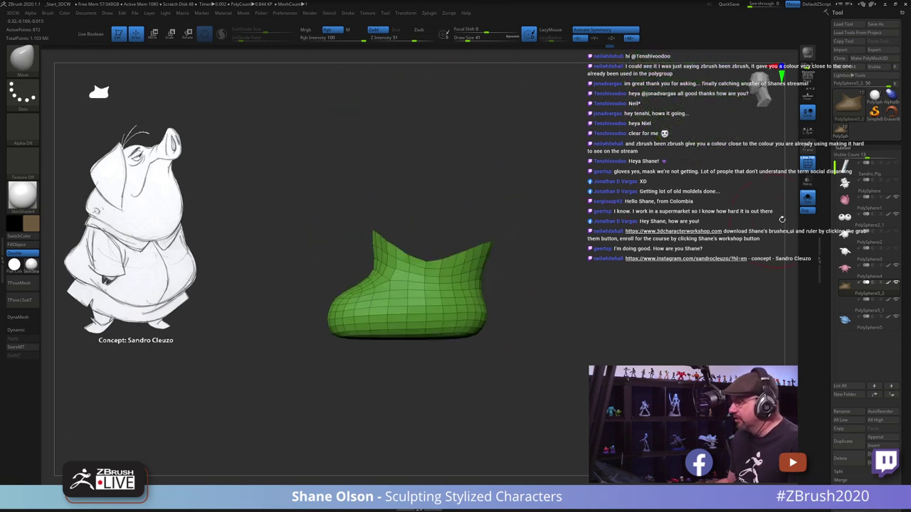
Step: Leave solo mode to show the whole pig, lower the shoes on the feet and turn their toes slightly outward
left_click(805, 202)
mouse_move(577, 323)
left_mouse_down()
mouse_move(577, 270)
mouse_move(577, 322)
left_mouse_up()
key("w")
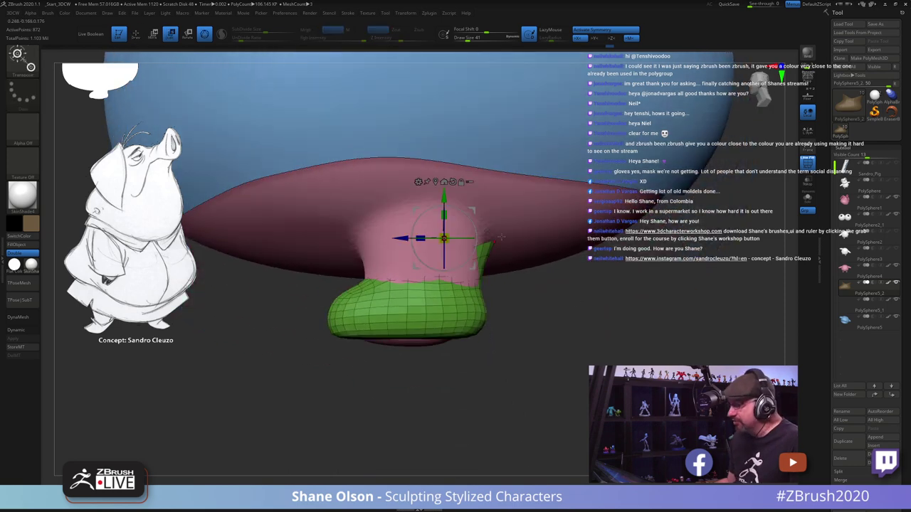
left_click_drag(476, 211, 467, 221)
left_click_drag(508, 329, 567, 309)
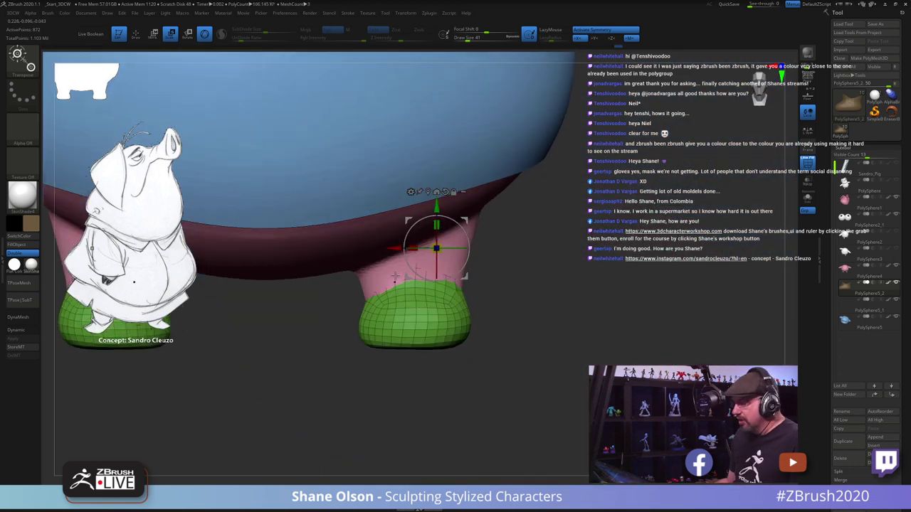
right_click_drag(496, 303, 491, 227)
left_click_drag(478, 205, 461, 229, "alt")
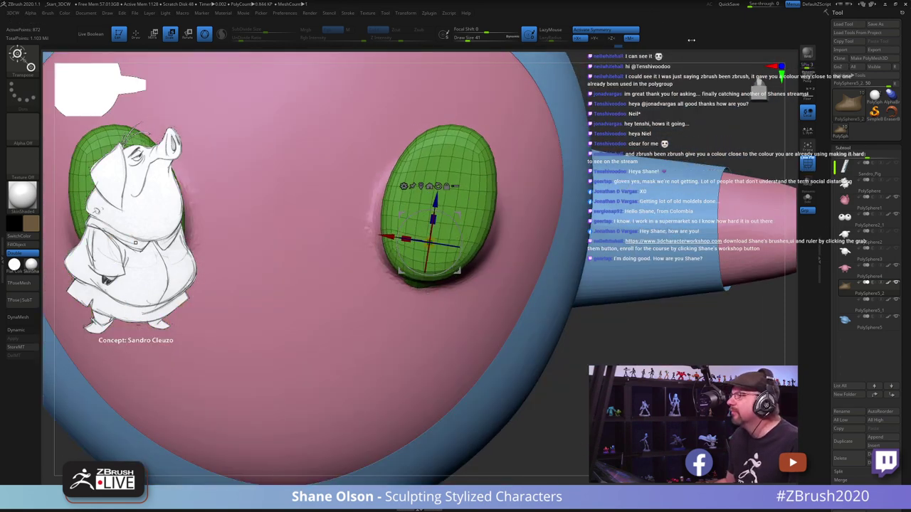
right_click_drag(714, 80, 655, 117, "ctrl")
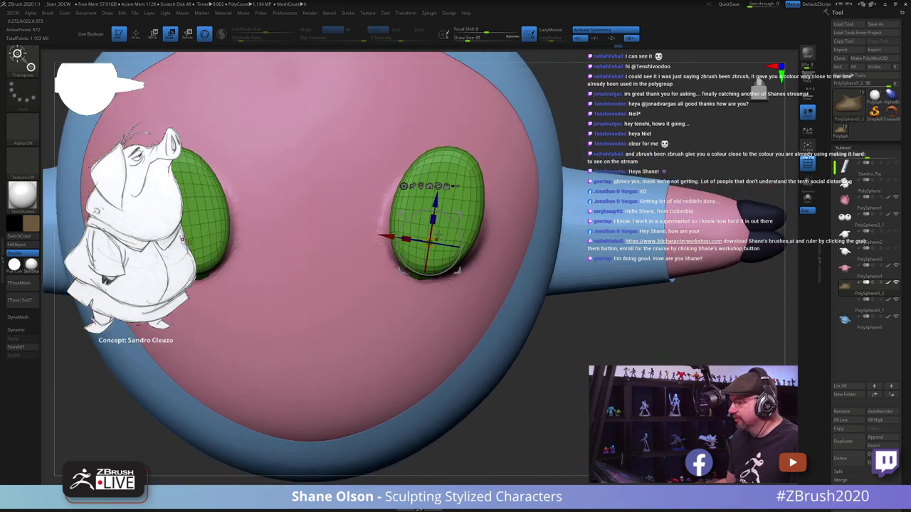
Step: Reshape the outline of the soles from below with the Move brush at draw size 83
key("q")
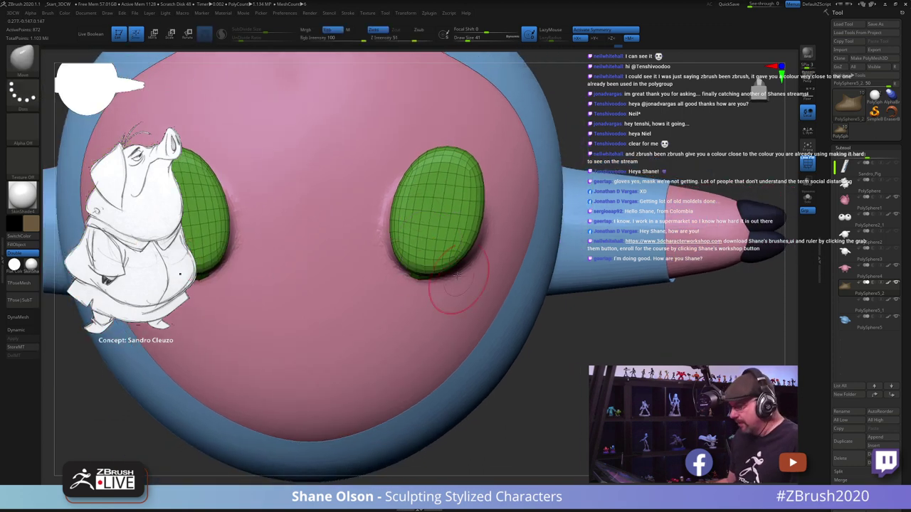
key("s")
mouse_move(431, 178)
left_mouse_down()
mouse_move(438, 178)
mouse_move(412, 156)
left_mouse_up()
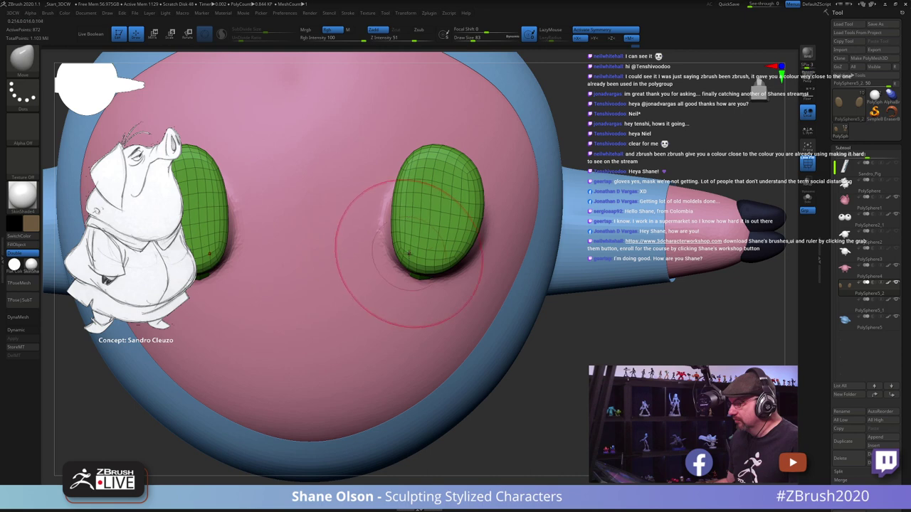
Step: Select the lower body and push the legs inward with the Move brush at draw size 87 so they fit inside the shoe collars
left_click_drag(613, 129, 510, 229)
left_click(454, 186, "alt")
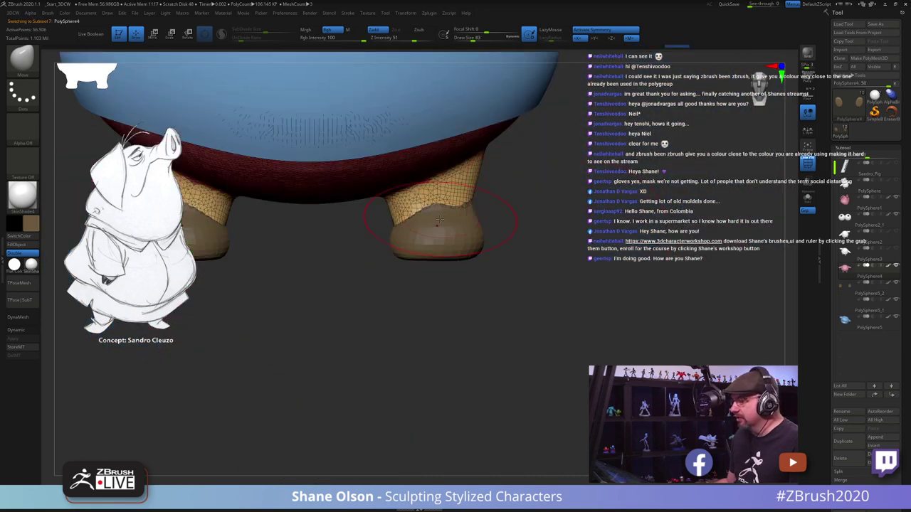
key("s")
mouse_move(440, 219)
left_mouse_down()
mouse_move(394, 209)
mouse_move(390, 199)
left_mouse_up()
key("s")
mouse_move(590, 223)
left_mouse_down()
mouse_move(441, 204)
mouse_move(511, 212)
left_mouse_up()
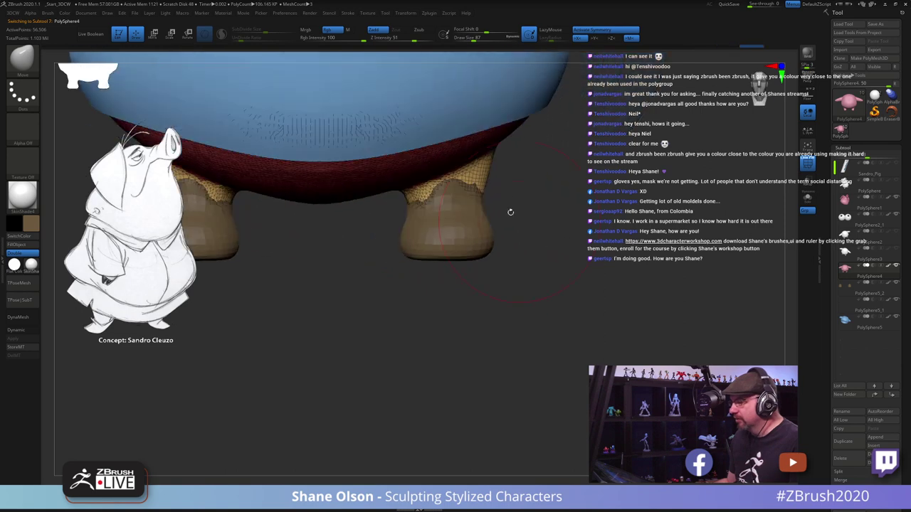
left_click_drag(486, 171, 481, 162)
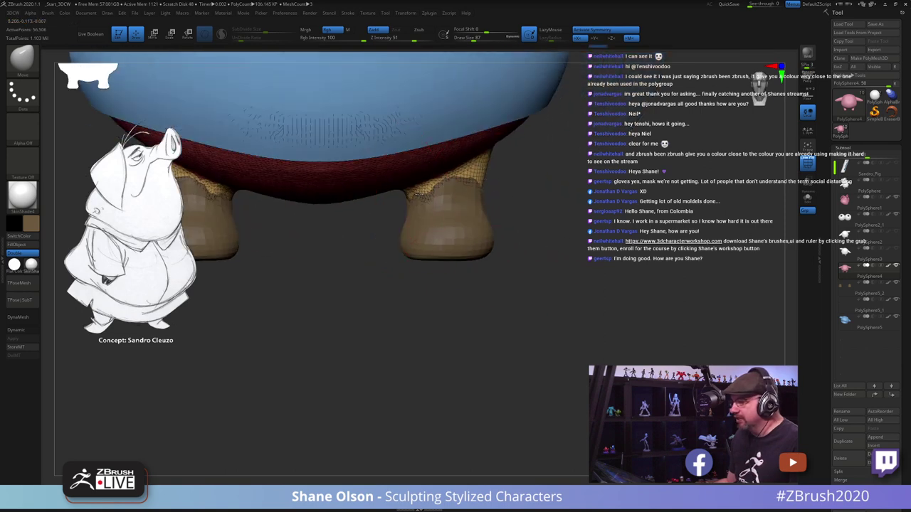
left_click_drag(507, 225, 441, 242)
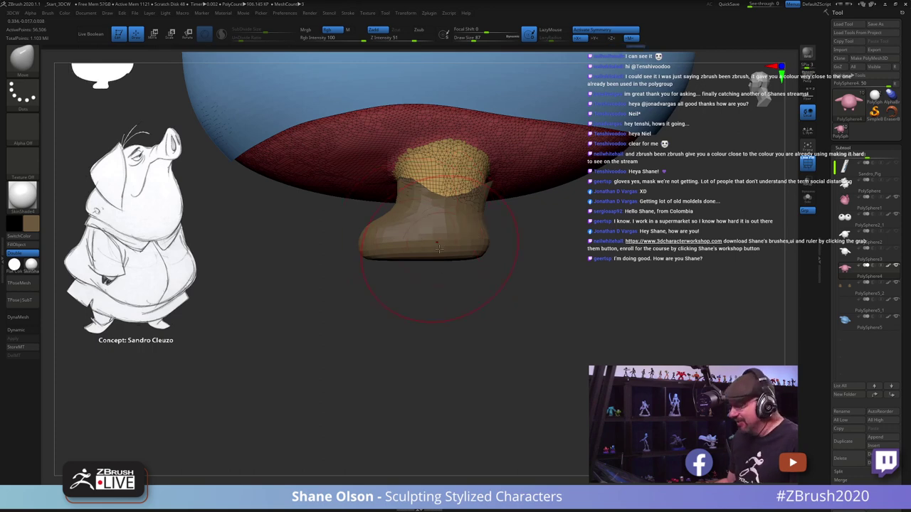
Step: Select the shoes and move them down and slightly forward on the legs
left_click(439, 247, "alt")
key("w")
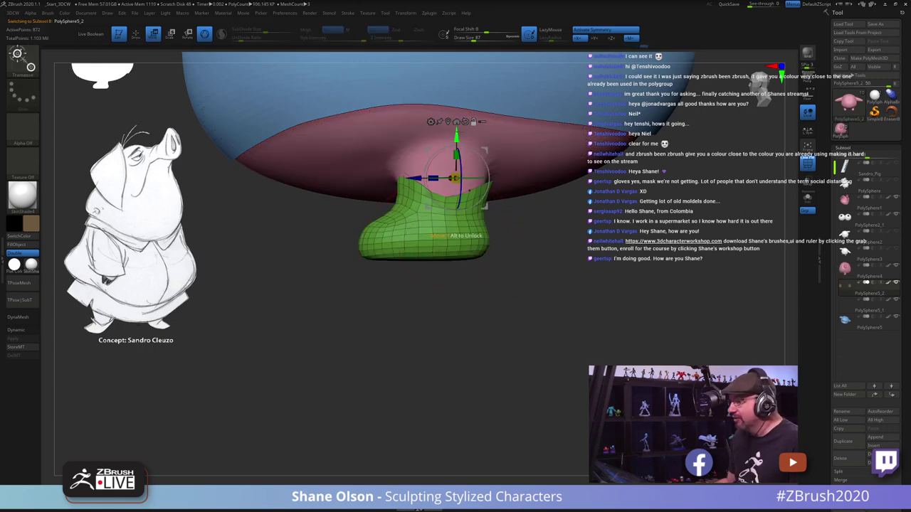
left_click_drag(457, 135, 456, 152)
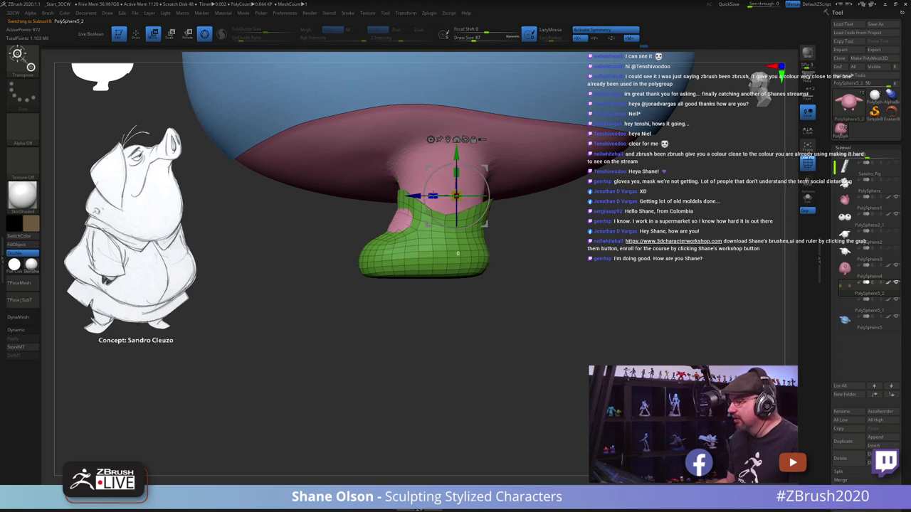
left_click_drag(432, 196, 415, 197)
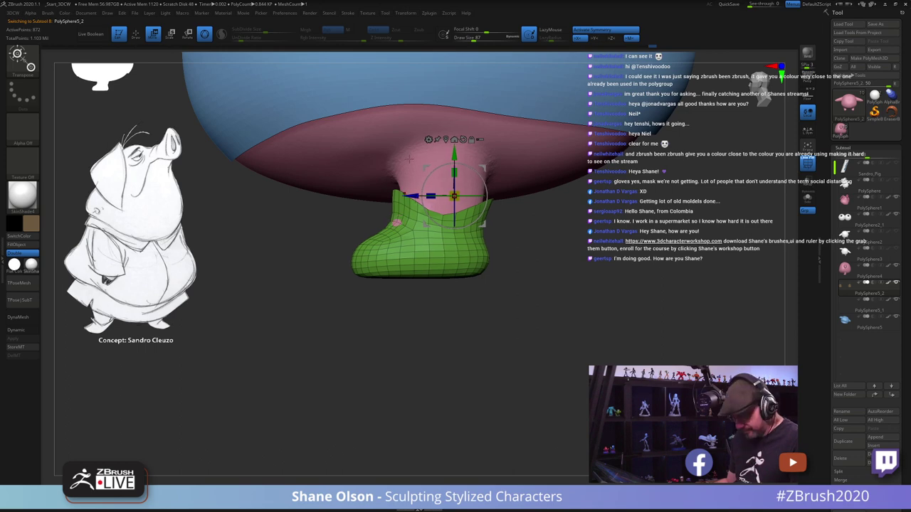
Step: Reselect the lower body and tuck the feet inside the repositioned shoes with the Move brush
key("q")
left_click(411, 159, "alt")
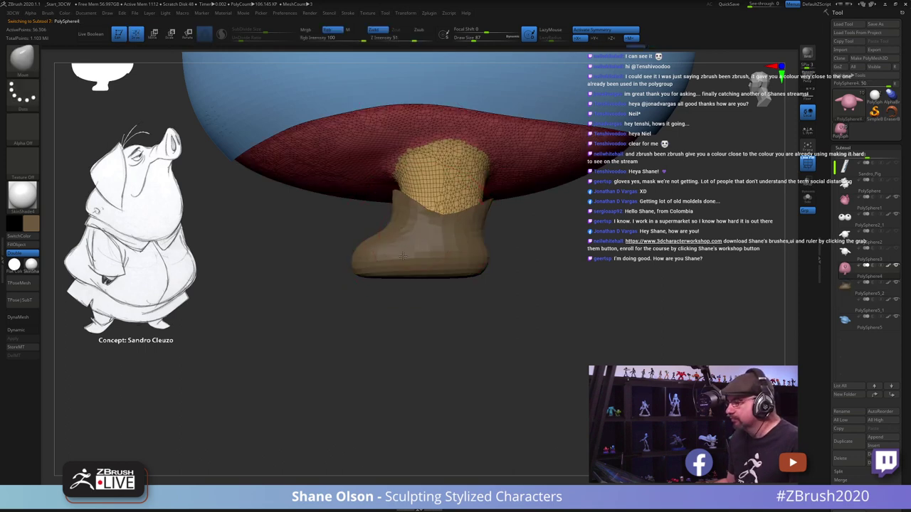
left_click_drag(406, 313, 545, 320)
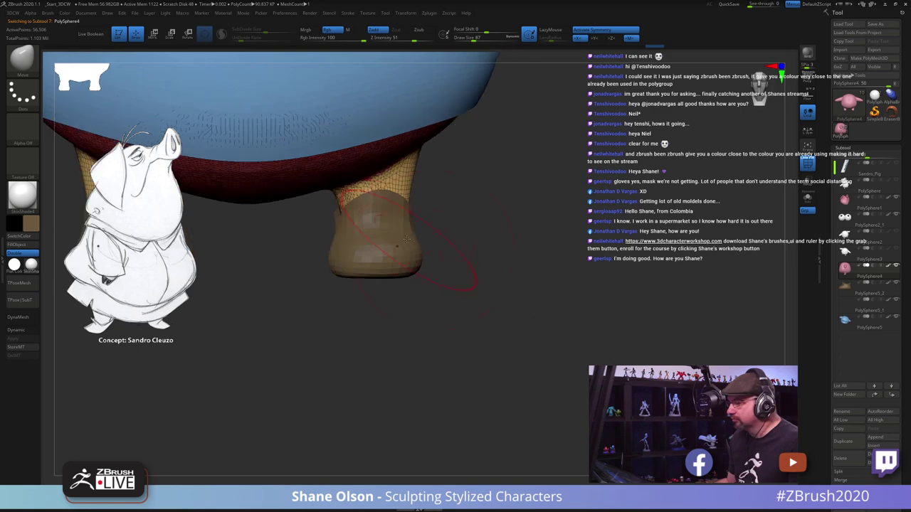
right_click_drag(352, 219, 478, 370)
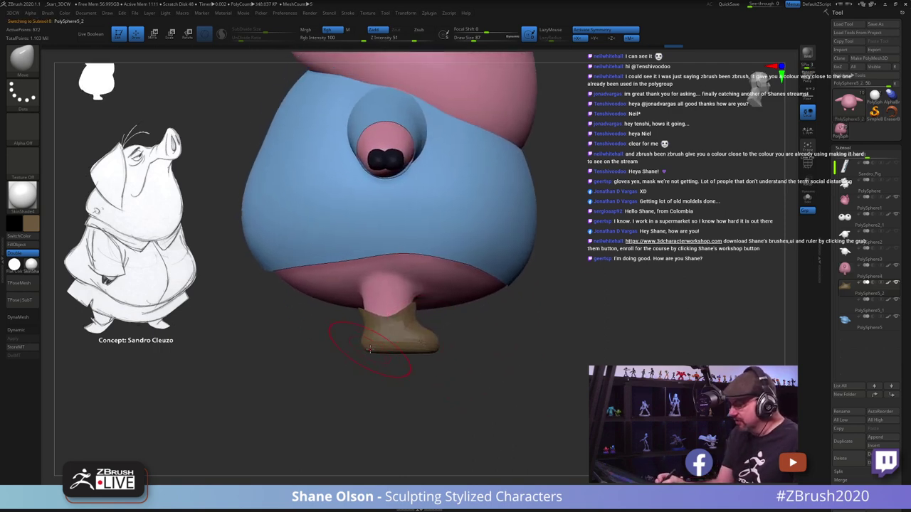
Step: Turn on dynamic subdivision for the shoes and adjust their shape with the Move brush at draw size 68
right_click_drag(477, 387, 448, 405)
key("shift+d")
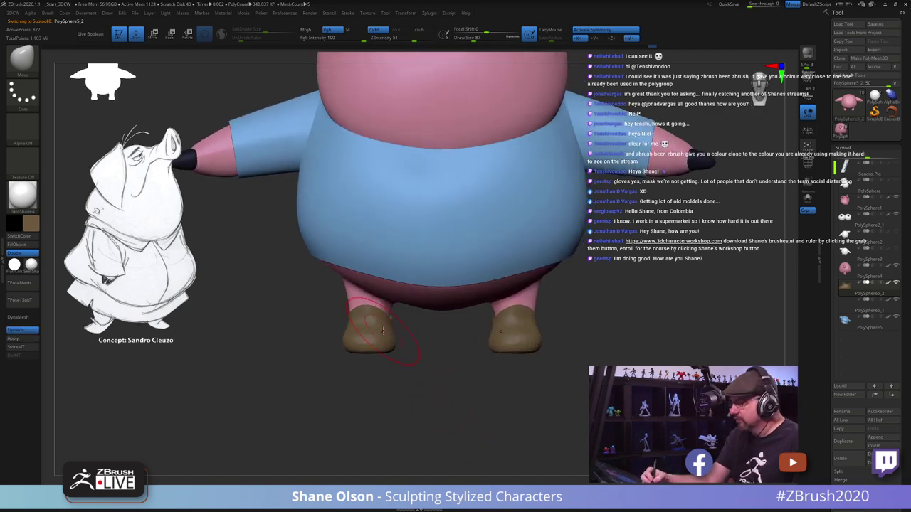
key("s")
left_click_drag(383, 331, 378, 331)
right_click_drag(385, 313, 468, 384)
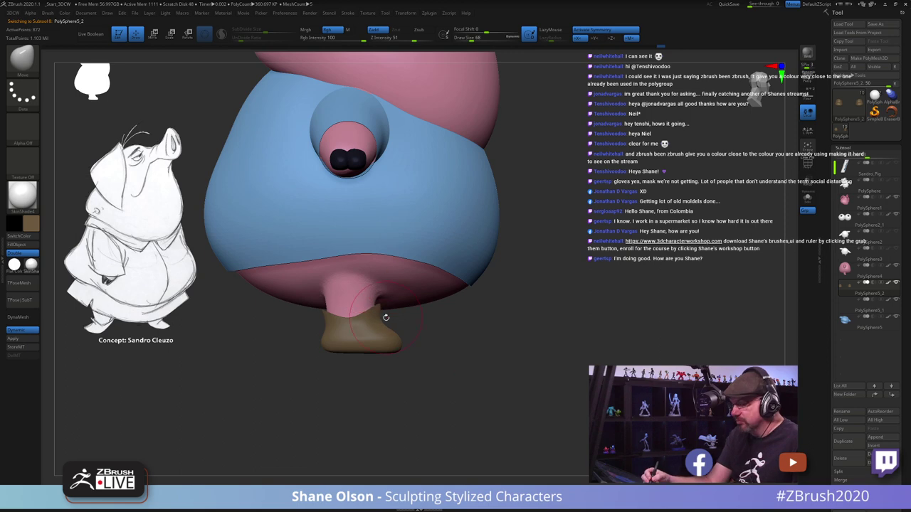
left_click_drag(438, 386, 433, 410)
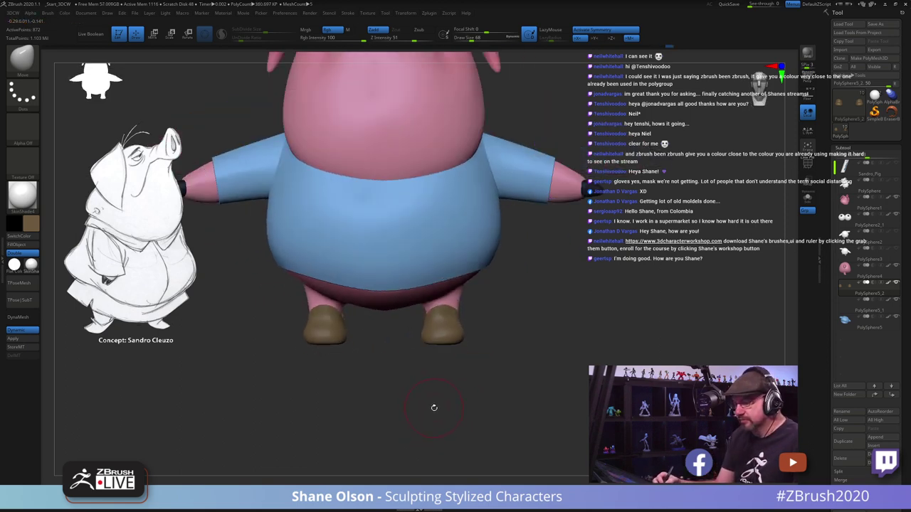
right_click_drag(434, 408, 251, 391)
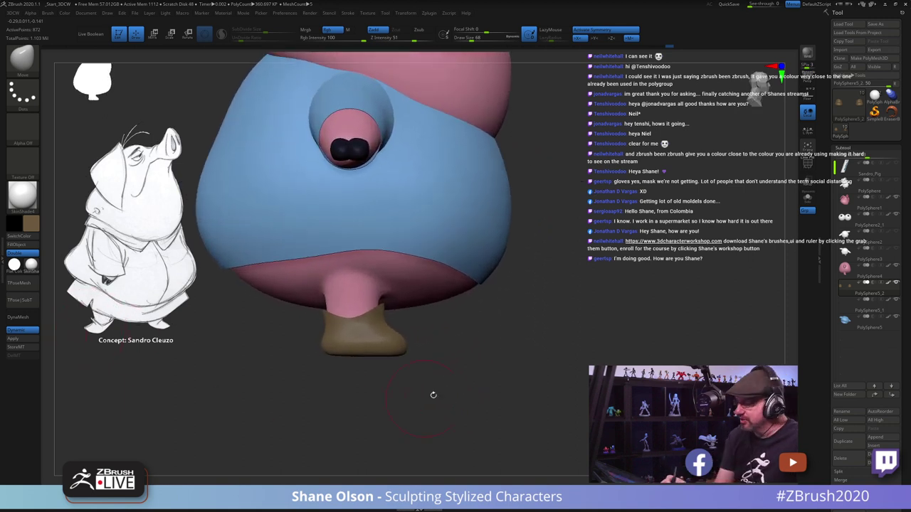
Step: Widen the toe area of the shoe soles from below with a smaller Move brush
right_click_drag(458, 377, 458, 392, "alt")
key("s")
left_click_drag(459, 396, 454, 396)
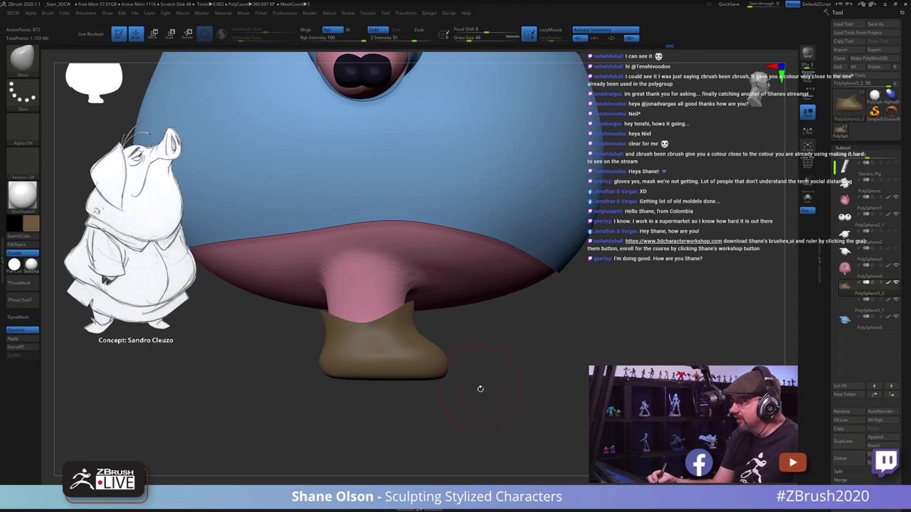
mouse_move(481, 389)
right_mouse_down()
mouse_move(484, 319)
mouse_move(430, 291)
right_mouse_up()
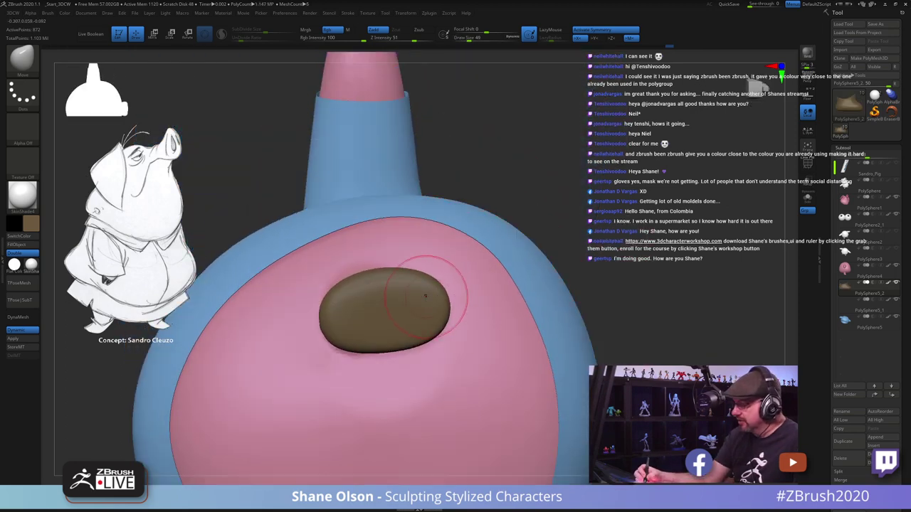
left_click_drag(425, 296, 446, 320)
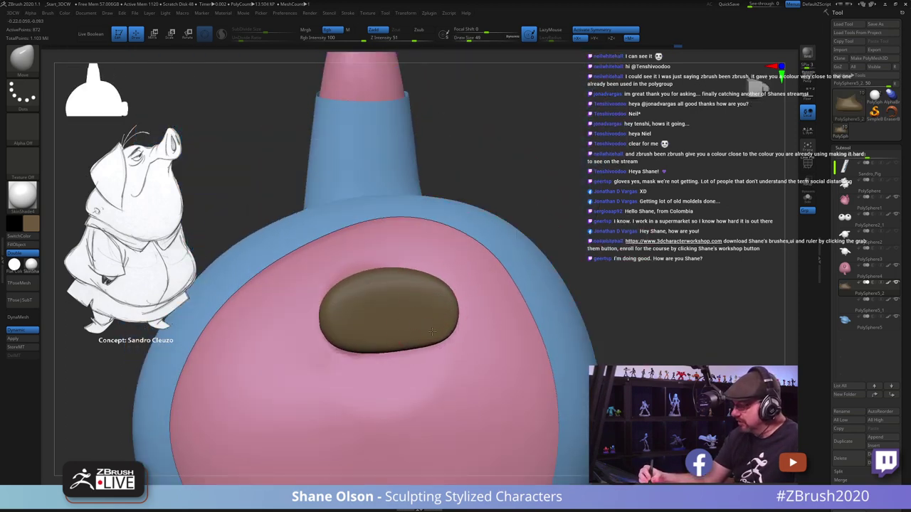
mouse_move(434, 332)
right_mouse_down()
mouse_move(437, 385)
mouse_move(441, 355)
right_mouse_up()
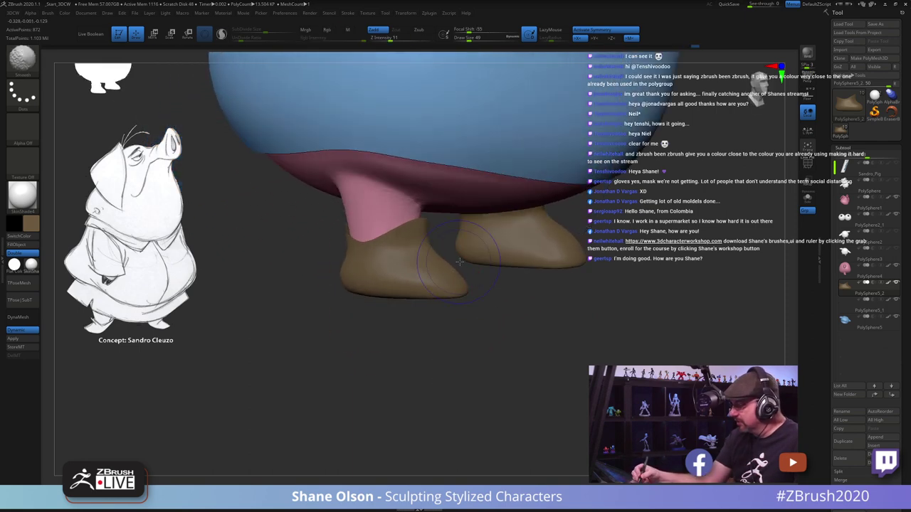
Step: Refine the heel and inner outline of the shoes with the Move brush, checking them from below and the side
right_click_drag(459, 262, 465, 304)
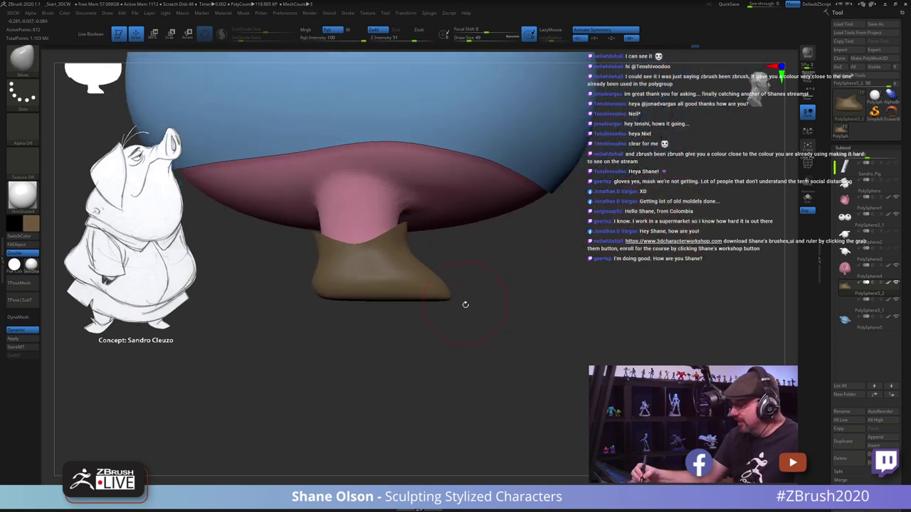
right_click_drag(360, 343, 335, 300)
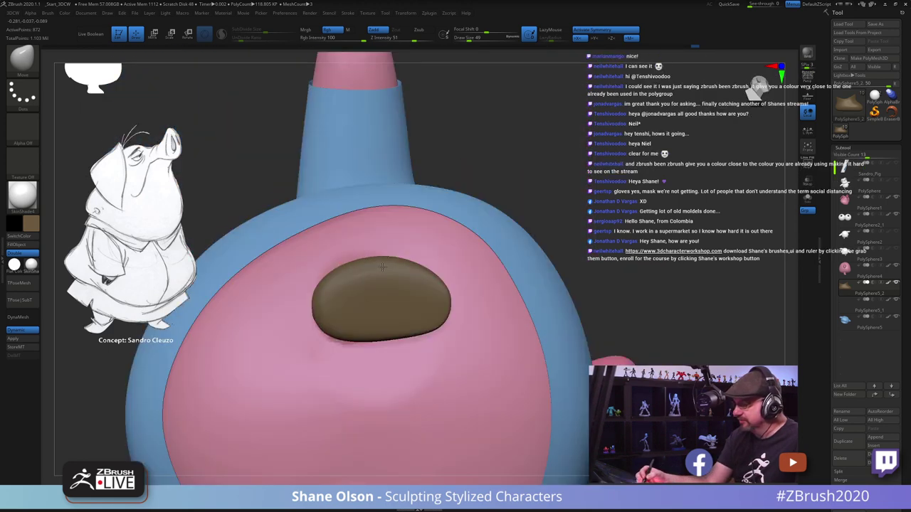
mouse_move(329, 302)
left_mouse_down()
mouse_move(327, 315)
mouse_move(328, 290)
left_mouse_up()
mouse_move(355, 321)
right_mouse_down()
mouse_move(358, 372)
mouse_move(354, 341)
mouse_move(354, 349)
mouse_move(385, 350)
mouse_move(422, 377)
right_mouse_up()
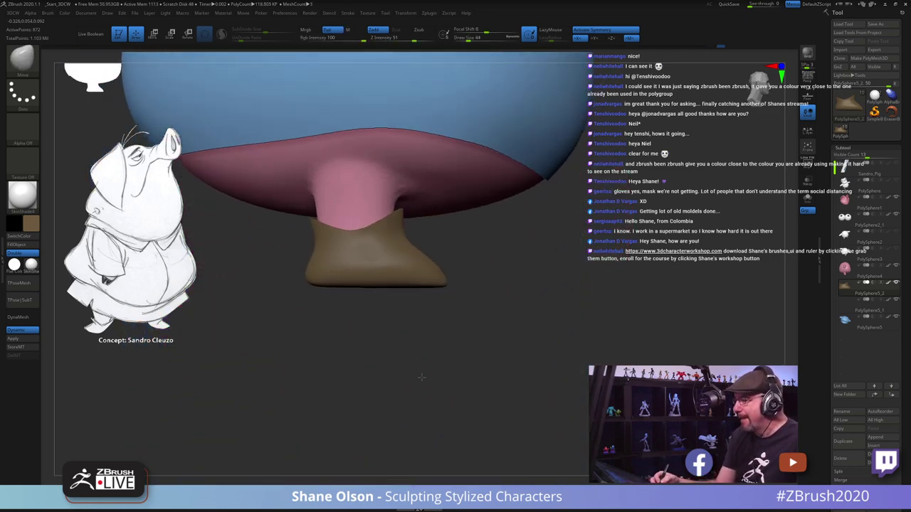
left_click_drag(421, 377, 466, 401)
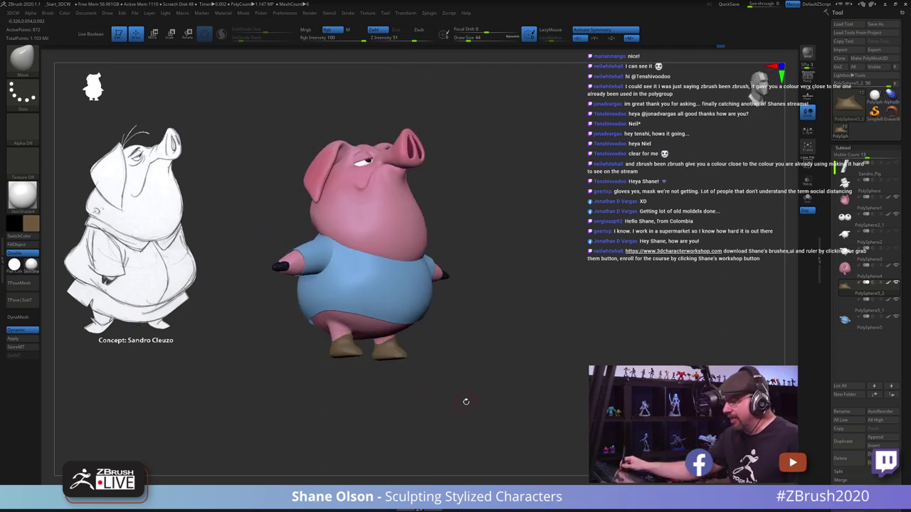
Step: Select the blue shirt and turn on its polyframe display
mouse_move(523, 316)
left_mouse_down()
mouse_move(531, 335)
mouse_move(541, 333)
left_mouse_up()
left_click(372, 301, "alt")
key("shift+f")
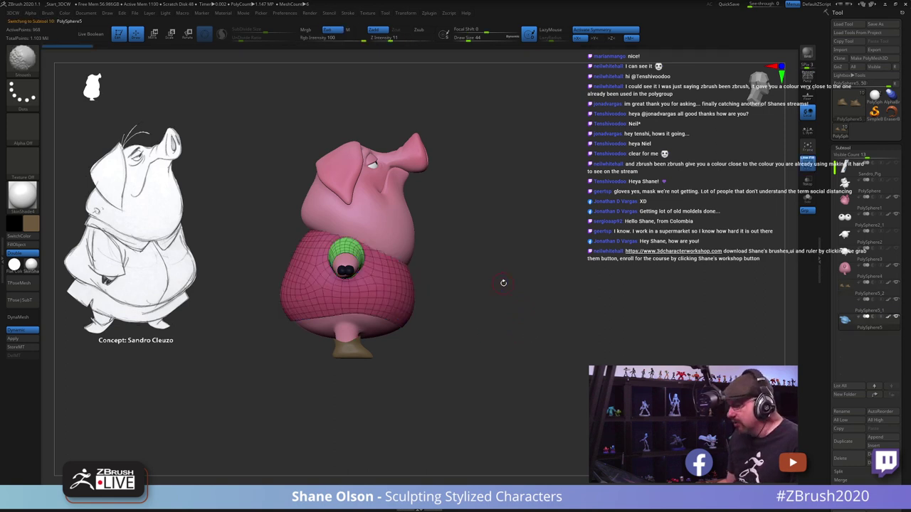
mouse_move(504, 282)
left_mouse_down()
mouse_move(502, 340)
mouse_move(476, 356)
left_mouse_up()
Step: Reshape the shirt sleeves around the arms with the Move brush, using draw sizes 136 and 149
mouse_move(449, 447)
left_mouse_down("alt")
mouse_move(488, 330)
mouse_move(528, 366)
left_mouse_up("alt")
key("s")
left_click_drag(351, 354, 364, 350)
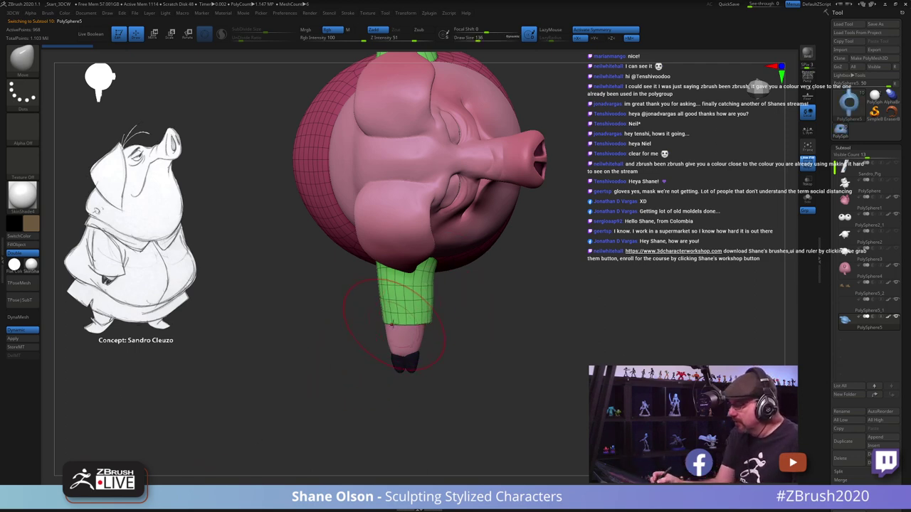
mouse_move(393, 323)
left_mouse_down()
mouse_move(378, 322)
mouse_move(386, 313)
left_mouse_up()
left_click_drag(437, 292, 409, 329)
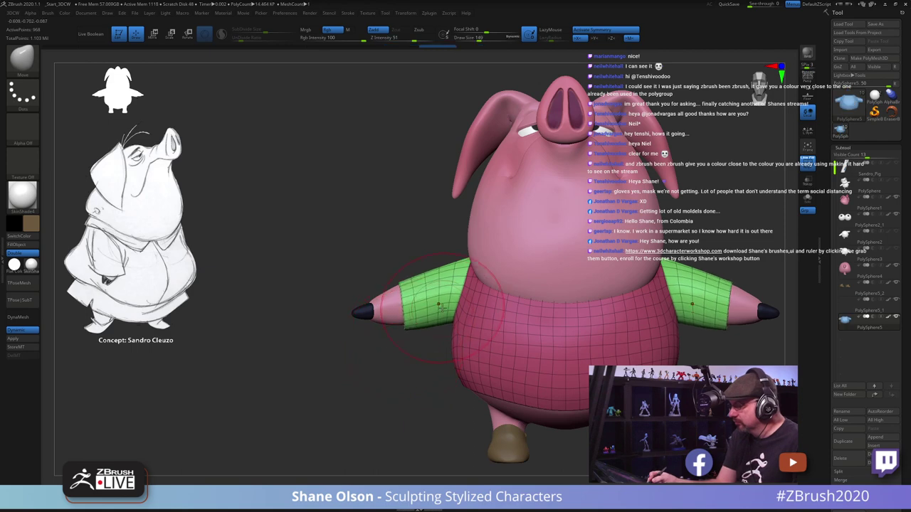
left_click_drag(419, 370, 427, 308)
left_click_drag(470, 338, 306, 358)
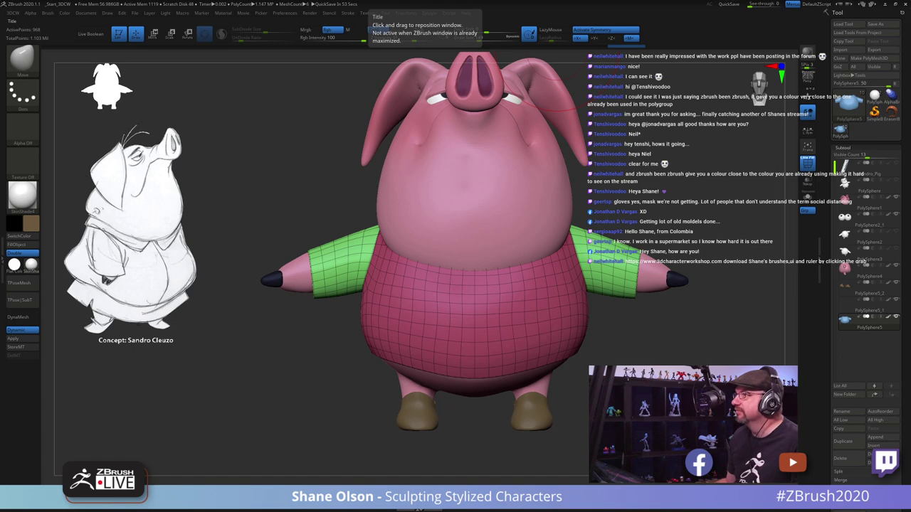
key("alt+Tab")
left_click_drag(381, 87, 370, 65)
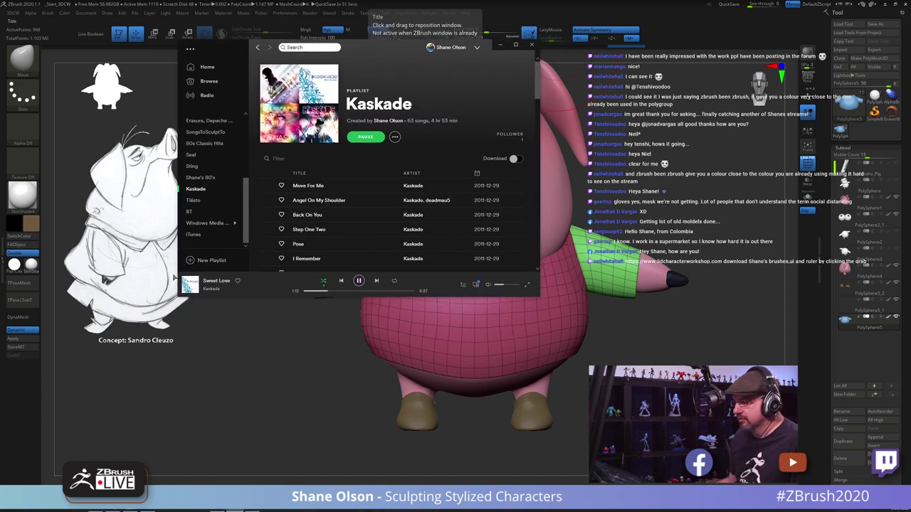
left_click_drag(398, 54, 427, 0)
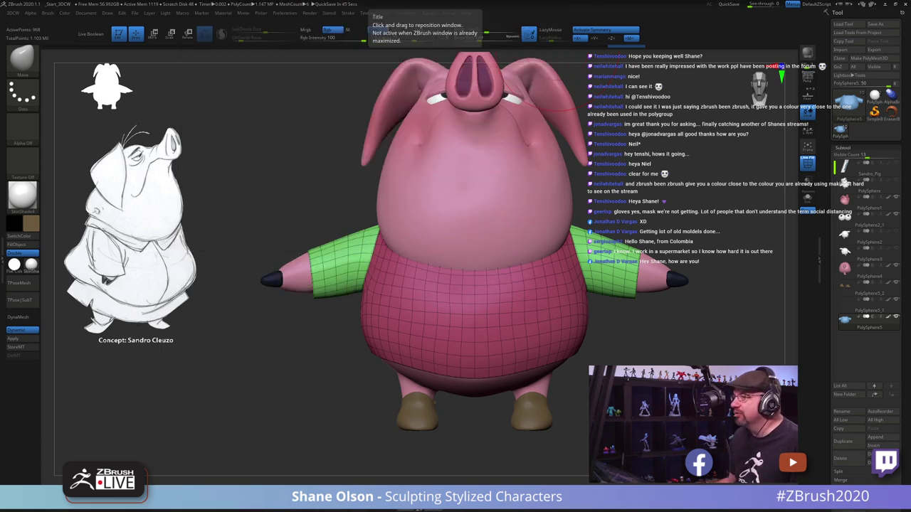
left_click_drag(264, 167, 279, 185)
Step: Push the shirt's lower hem into a rounder outline around the body with the Move brush at draw size 163
left_click_drag(327, 371, 563, 318)
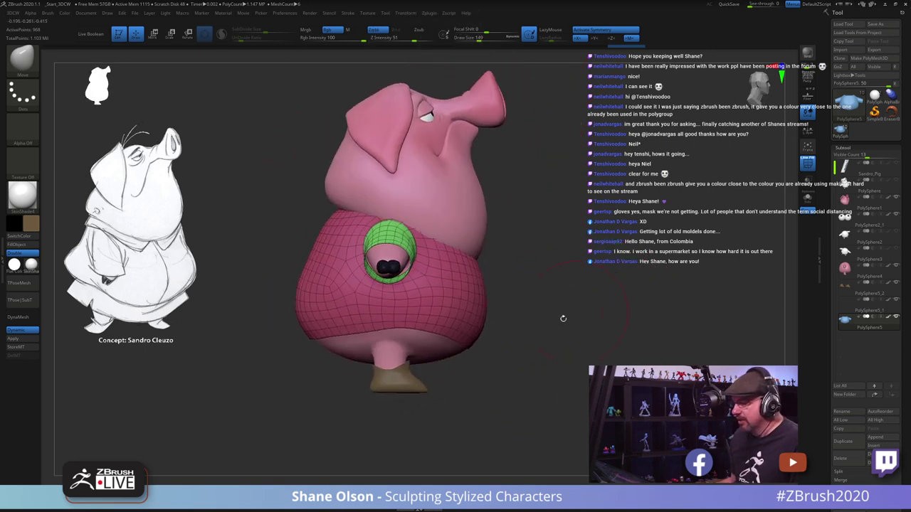
key("s")
left_click(311, 340)
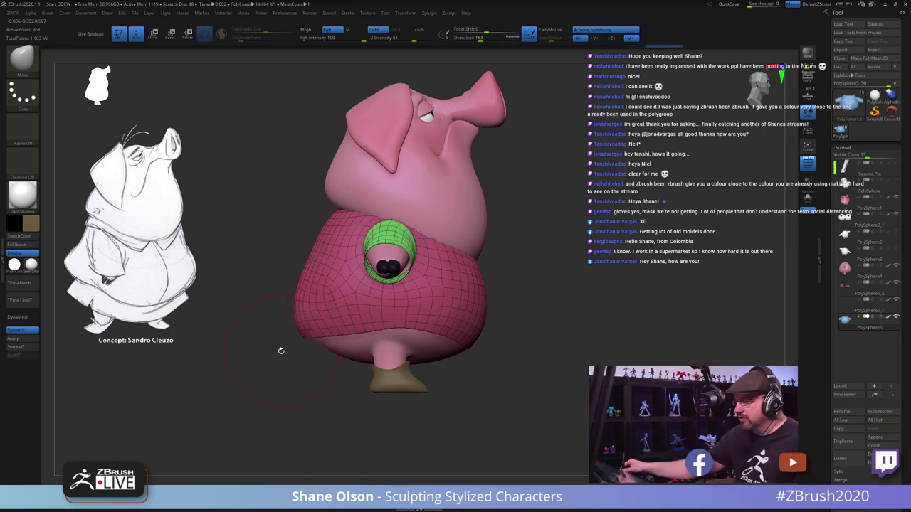
left_click_drag(533, 399, 538, 337)
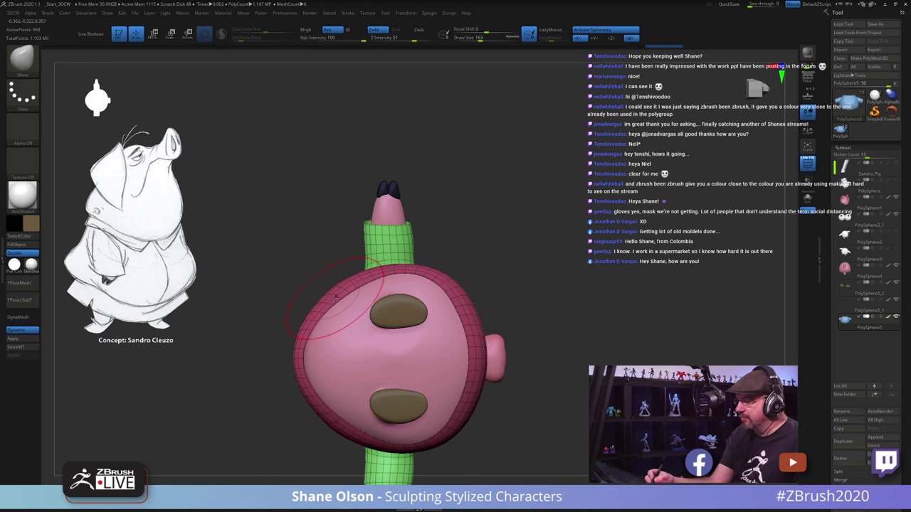
mouse_move(335, 306)
left_mouse_down()
mouse_move(328, 299)
mouse_move(357, 281)
left_mouse_up()
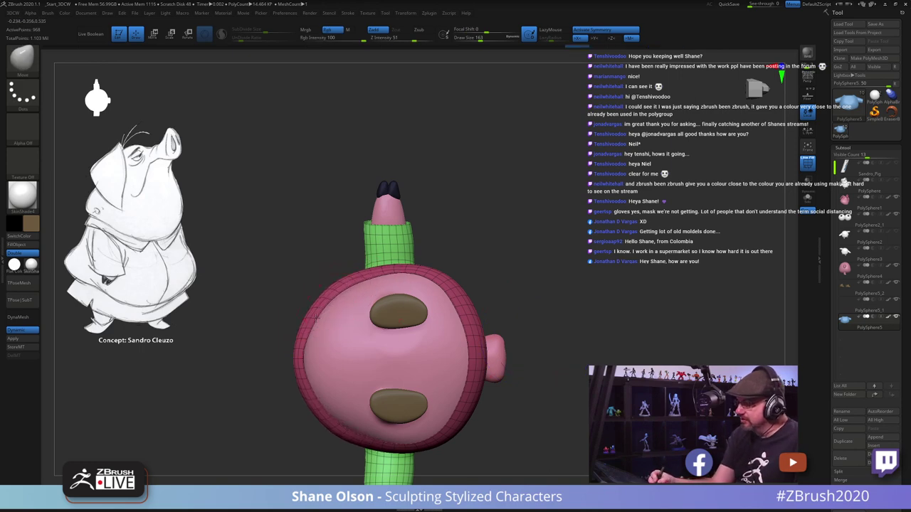
left_click_drag(503, 268, 471, 304)
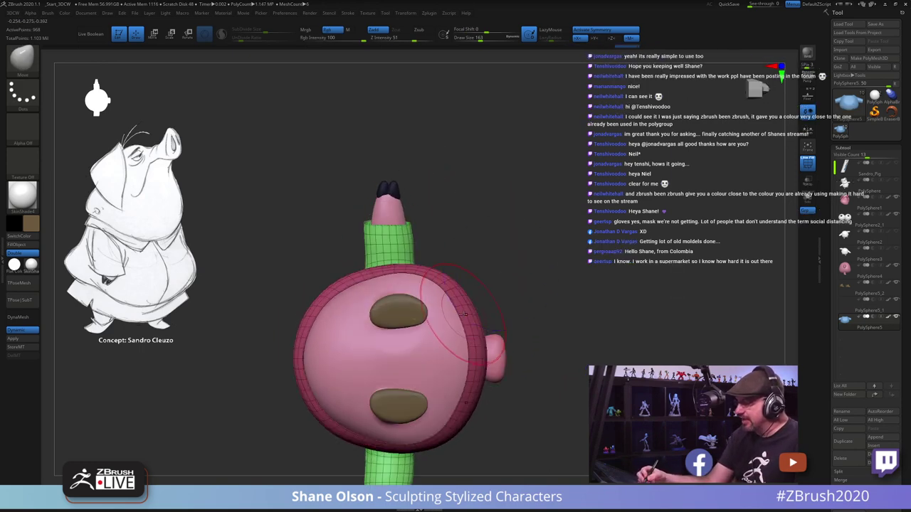
mouse_move(502, 277)
left_mouse_down()
mouse_move(508, 244)
mouse_move(494, 287)
left_mouse_up()
left_click_drag(466, 355, 470, 331)
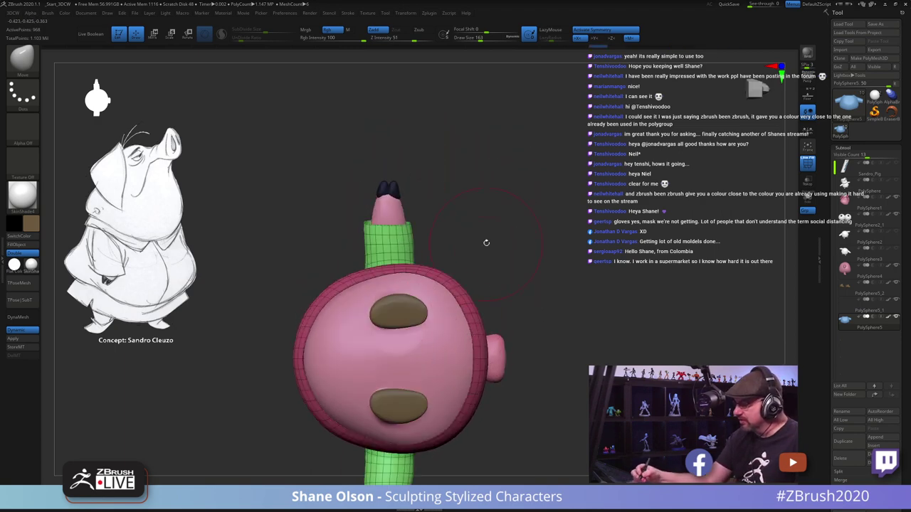
Step: Flare the lower back of the shirt outward with a large Move brush at draw sizes 251 and 239
mouse_move(486, 242)
left_mouse_down()
mouse_move(490, 346)
mouse_move(270, 299)
mouse_move(331, 277)
mouse_move(353, 285)
left_mouse_up()
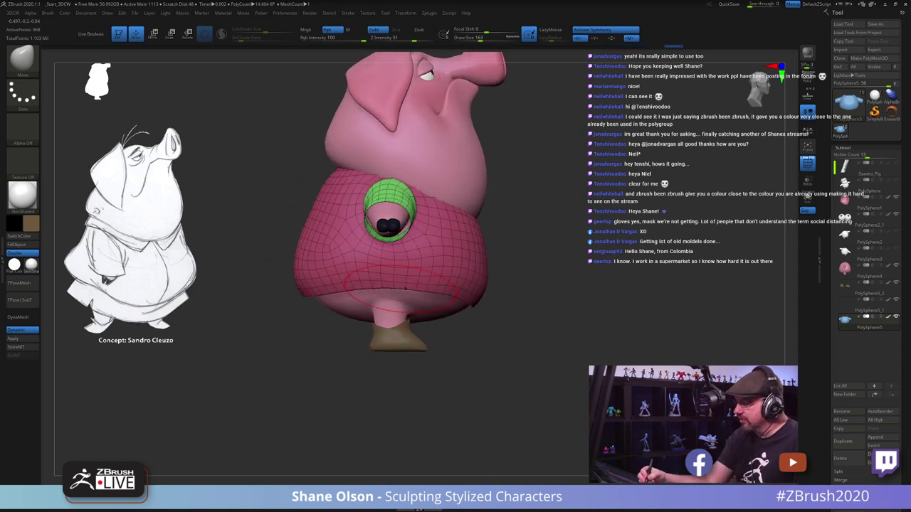
left_click_drag(405, 370, 466, 373)
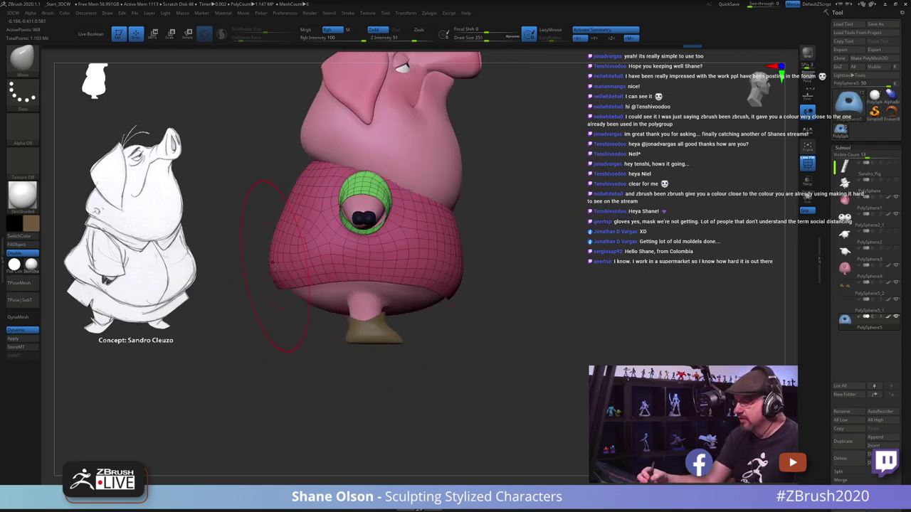
mouse_move(284, 232)
left_mouse_down()
mouse_move(272, 228)
mouse_move(299, 193)
left_mouse_up()
key("s")
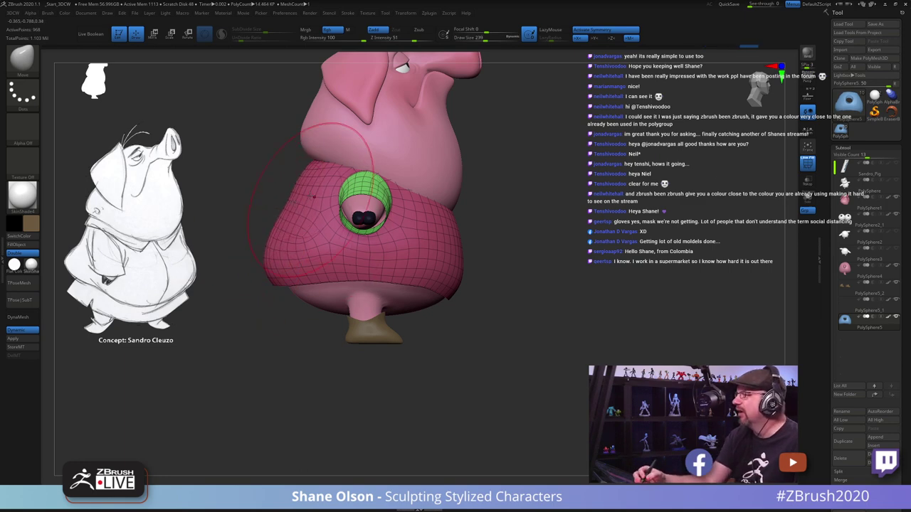
mouse_move(569, 336)
left_mouse_down()
mouse_move(523, 330)
mouse_move(530, 356)
mouse_move(516, 338)
mouse_move(537, 348)
mouse_move(521, 358)
mouse_move(543, 330)
mouse_move(490, 350)
mouse_move(380, 271)
left_mouse_up()
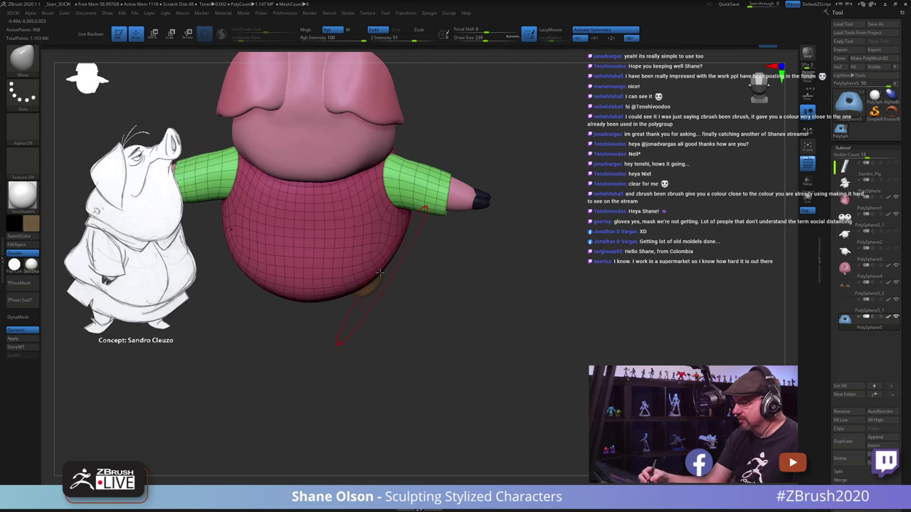
left_click_drag(466, 388, 485, 368)
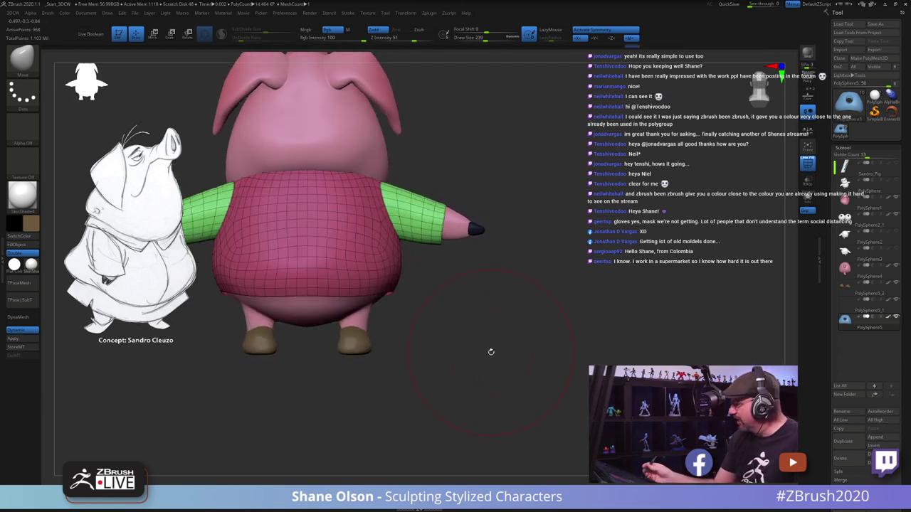
left_click_drag(469, 319, 585, 265, "alt")
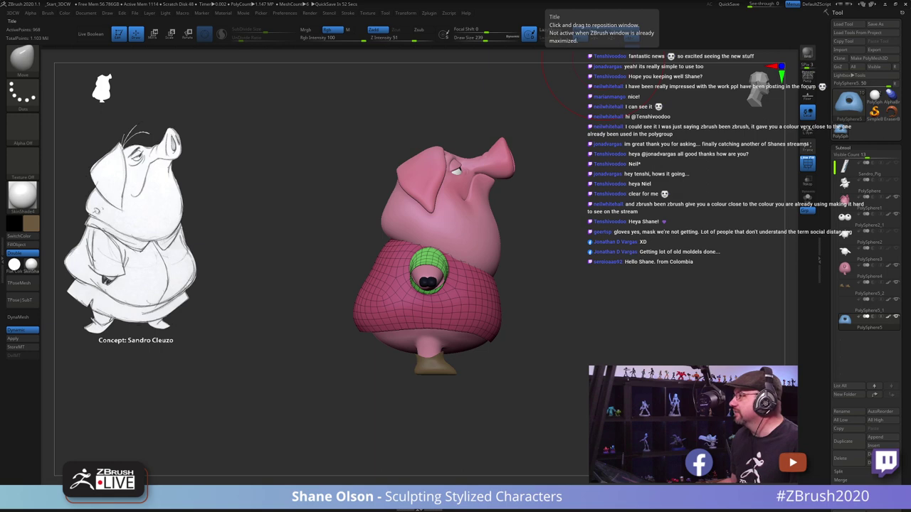
Step: Switch to the web browser, view the coyote character block-outs in the forum thread, and return to ZBrush
key("alt+Tab")
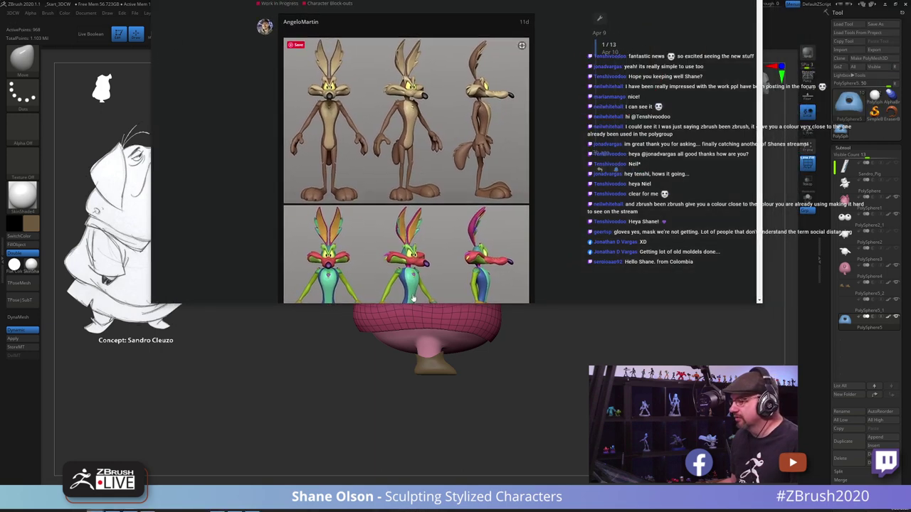
left_click_drag(241, 304, 226, 441)
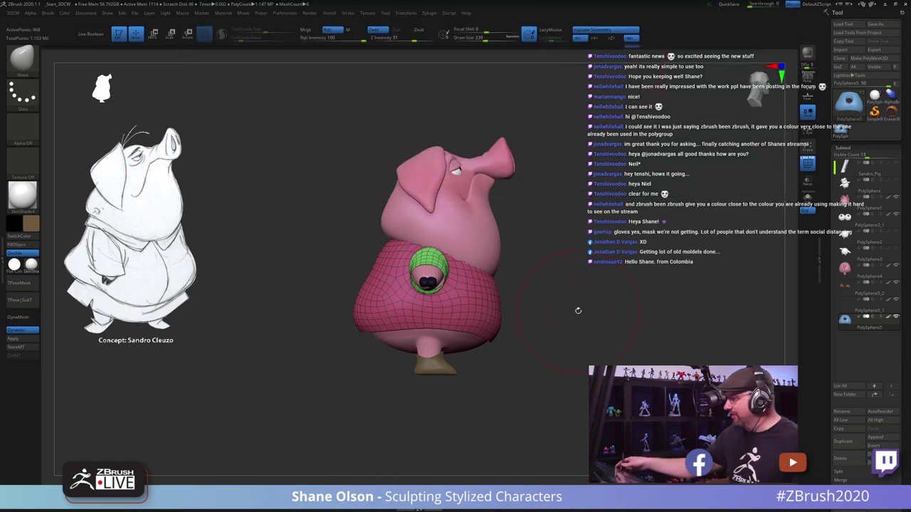
mouse_move(579, 335)
left_mouse_down()
mouse_move(562, 338)
mouse_move(575, 349)
mouse_move(581, 337)
left_mouse_up()
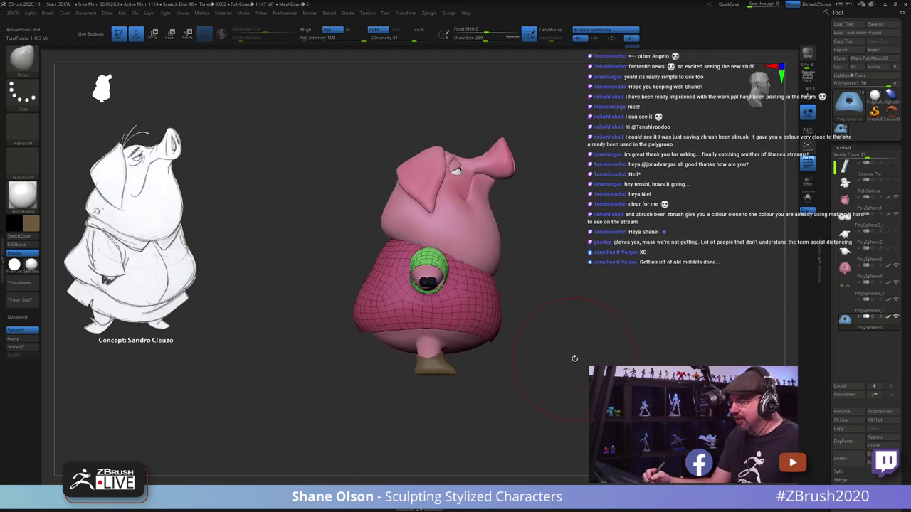
Step: Adjust the shirt's hem from below with the Move brush at draw size 187, checking the front and side
left_click_drag(569, 360, 475, 314)
key("bracketleft")
key("bracketleft")
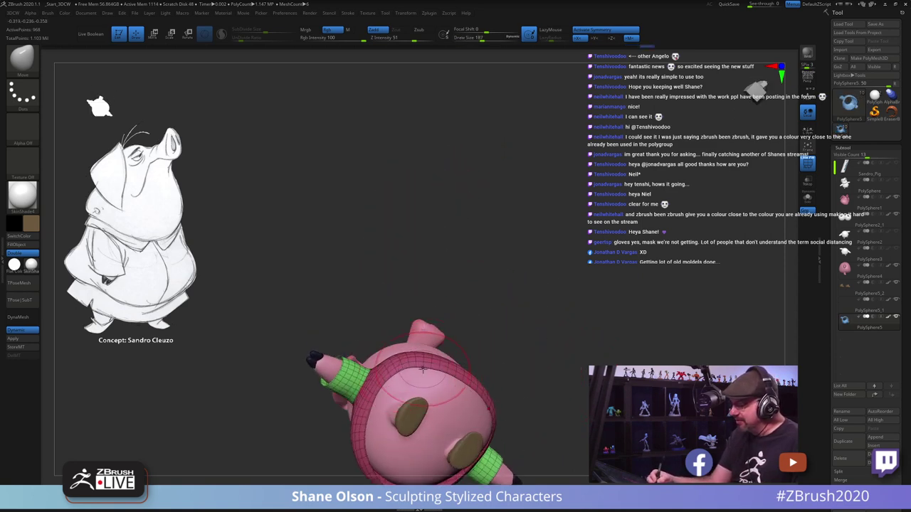
left_click_drag(554, 323, 571, 378)
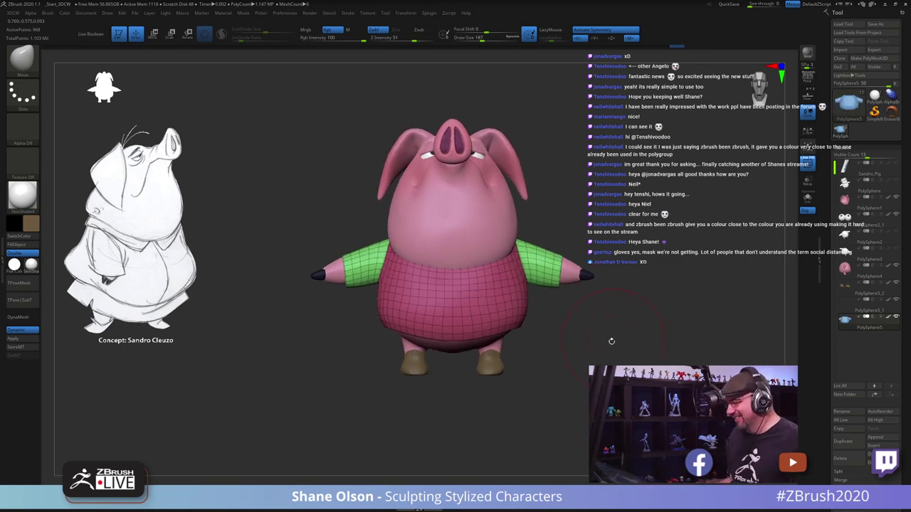
mouse_move(612, 341)
left_mouse_down()
mouse_move(607, 349)
mouse_move(627, 350)
left_mouse_up()
left_click_drag(540, 333, 548, 335)
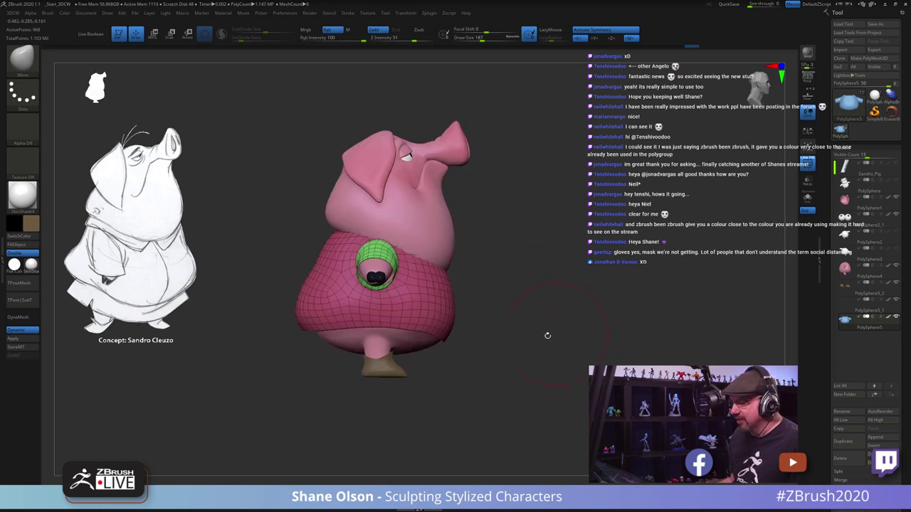
Step: Lift the back of the shirt hem up and outward with the Move brush at draw size 324, then reduce it to 167
mouse_move(281, 337)
left_mouse_down()
mouse_move(292, 336)
mouse_move(291, 305)
mouse_move(305, 307)
left_mouse_up()
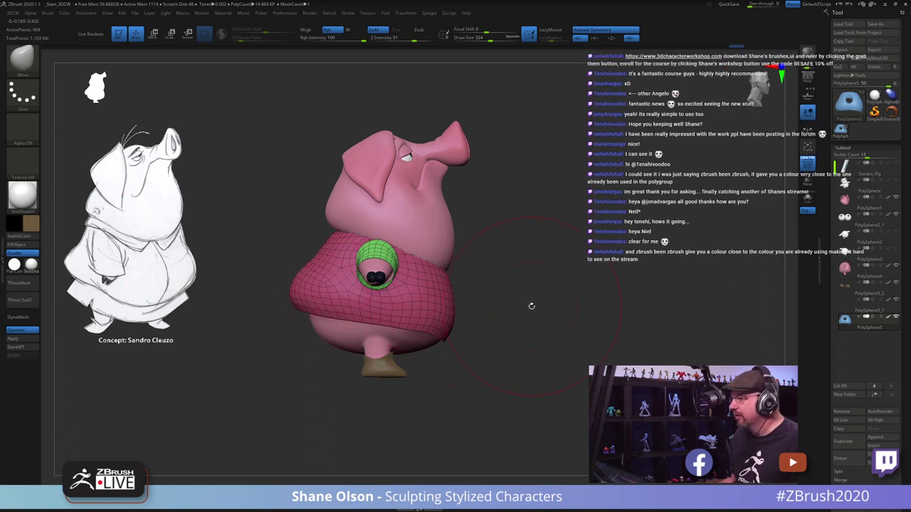
mouse_move(532, 306)
left_mouse_down()
mouse_move(536, 295)
mouse_move(545, 303)
mouse_move(533, 302)
mouse_move(533, 360)
mouse_move(541, 356)
mouse_move(450, 345)
left_mouse_up()
key("s")
left_click_drag(517, 403, 535, 304)
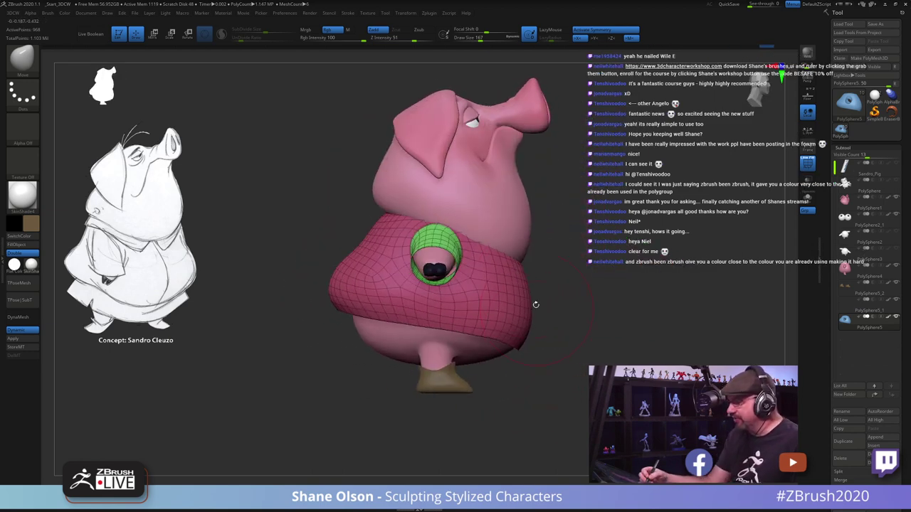
left_click_drag(549, 275, 532, 333)
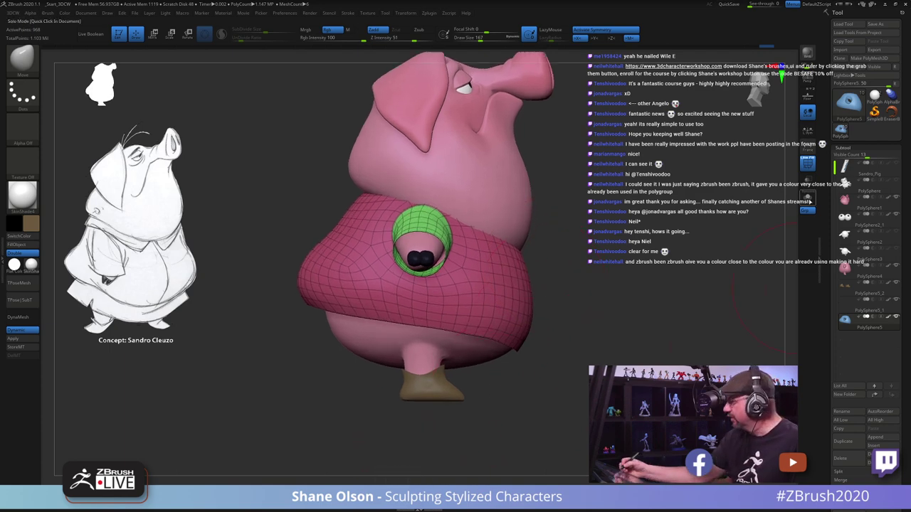
Step: Isolate the shirt and close the open holes at its neck, sleeves and hem
left_click(807, 197)
left_click_drag(568, 382, 562, 400)
key("space")
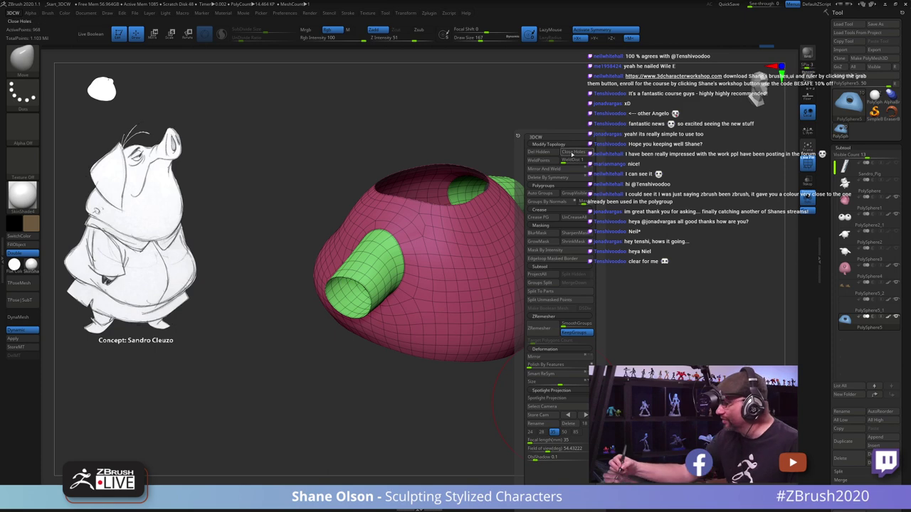
left_click(572, 153)
left_click_drag(553, 395, 550, 416)
key("shift+f")
key("shift+f")
key("ctrl+z")
key("shift+f")
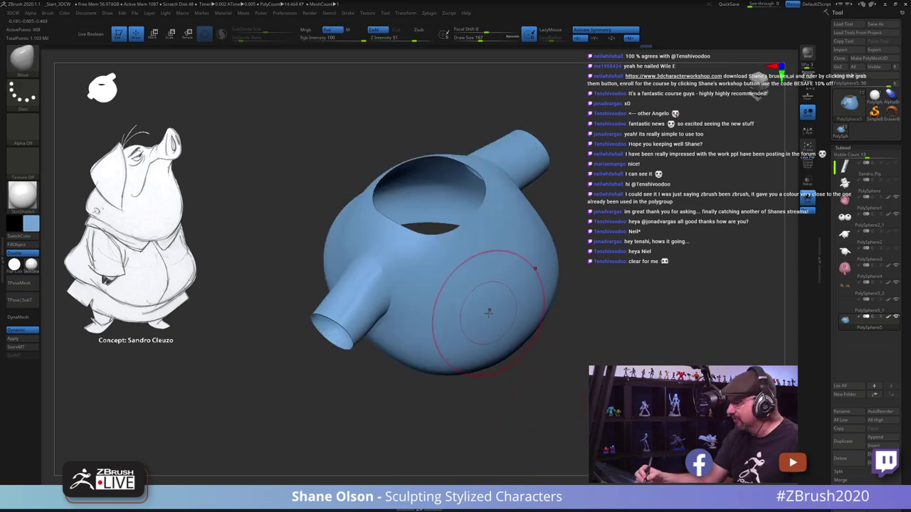
key("space")
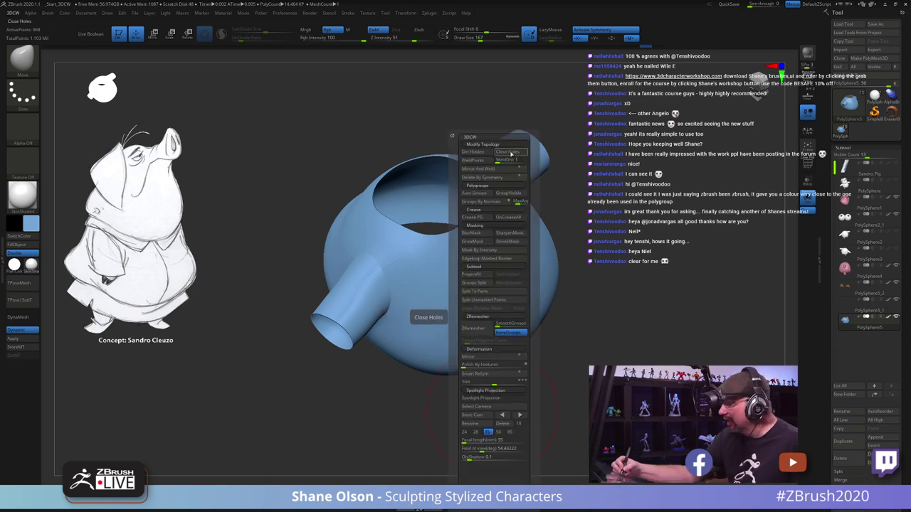
left_click(428, 317)
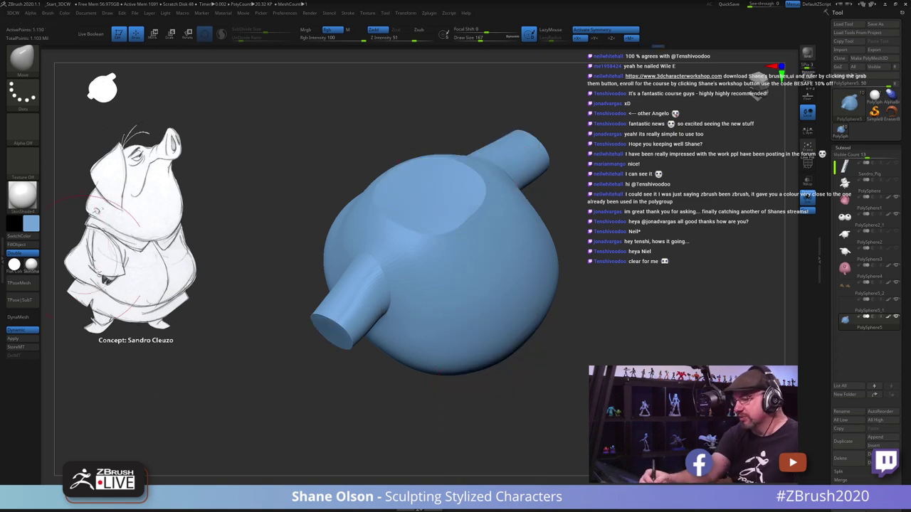
Step: Isolate the shirt's cap polygroup, assign the large hem cap its own polygroup, and show the whole shirt again
left_click_drag(579, 384, 600, 289)
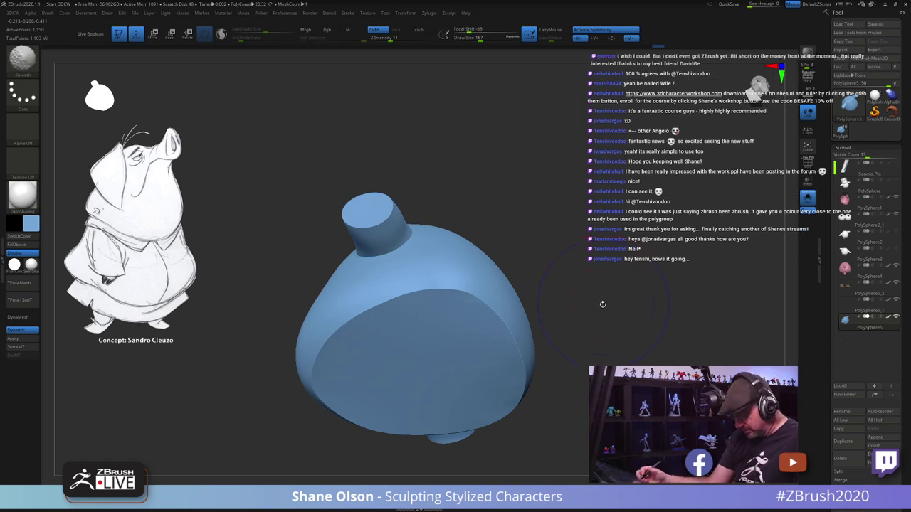
key("shift+f")
mouse_move(584, 344)
left_mouse_down()
mouse_move(573, 384)
mouse_move(574, 340)
mouse_move(563, 414)
mouse_move(562, 366)
left_mouse_up()
key("ctrl+shift")
left_click(451, 306, "ctrl+shift")
left_click_drag(488, 285, 561, 342)
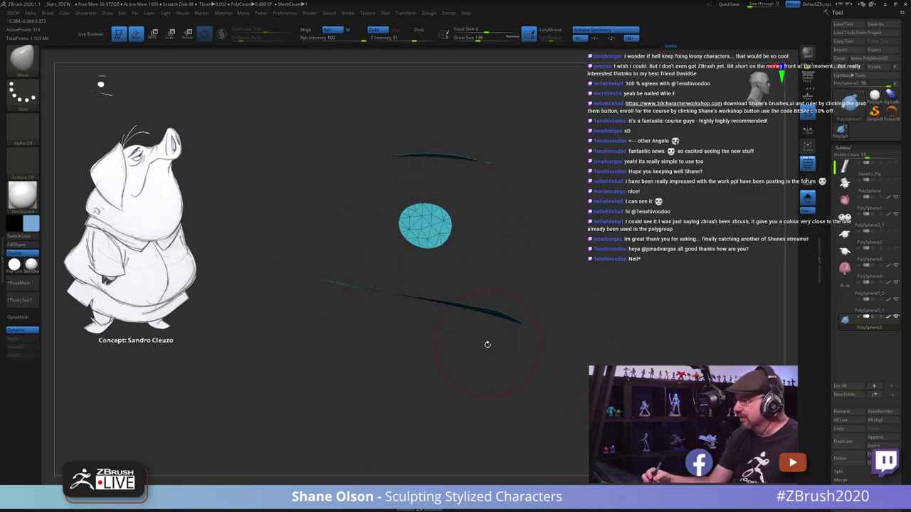
left_click_drag(483, 354, 477, 365, "alt")
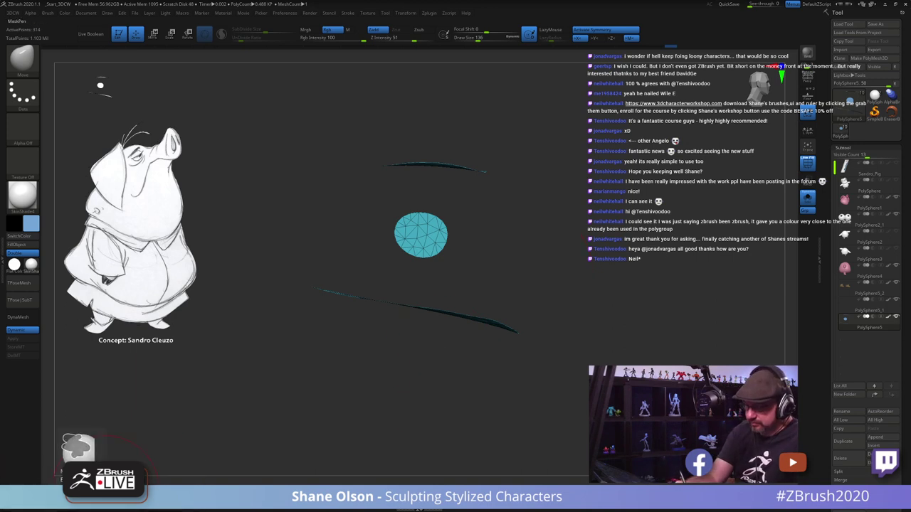
mouse_move(333, 260)
left_mouse_down("ctrl+shift")
mouse_move(288, 254)
mouse_move(545, 390)
mouse_move(612, 325)
mouse_move(602, 377)
mouse_move(569, 400)
mouse_move(602, 361)
left_mouse_up("ctrl+shift")
key("ctrl+w")
left_click(591, 391, "ctrl+shift")
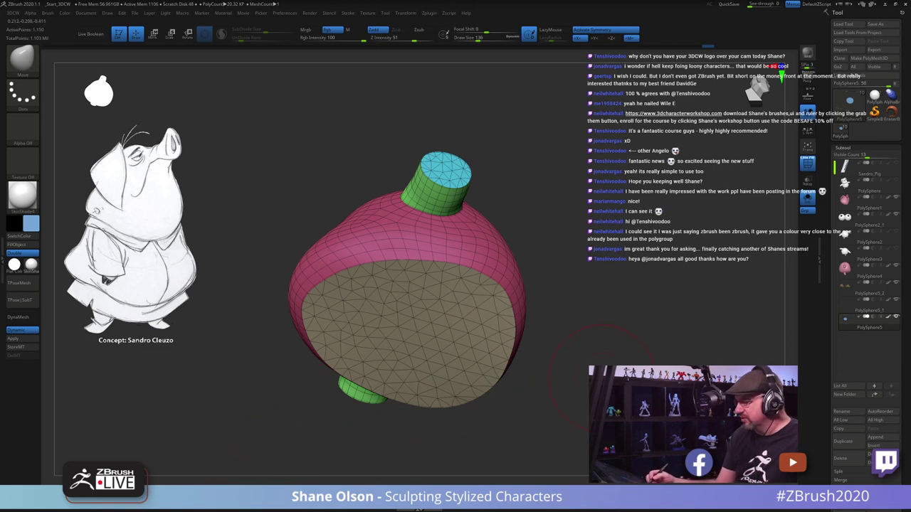
left_click_drag(598, 377, 593, 360)
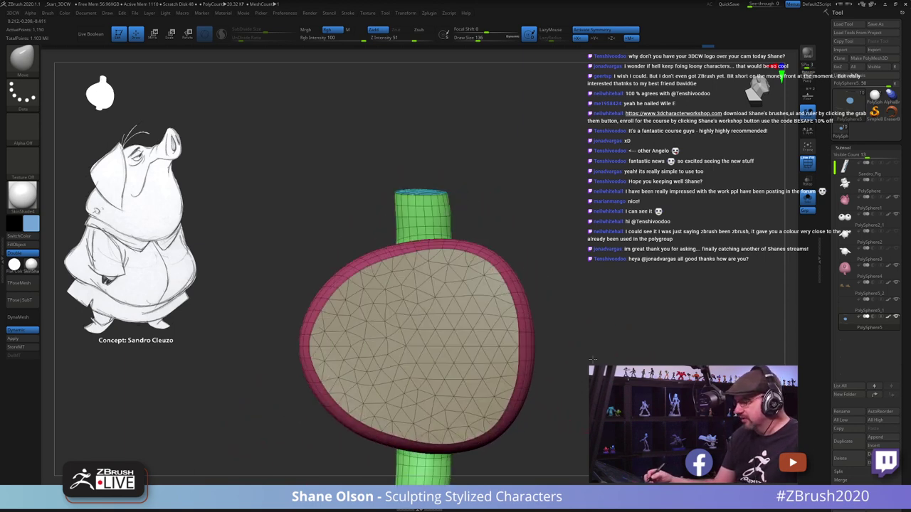
left_click_drag(607, 317, 600, 396)
key("space")
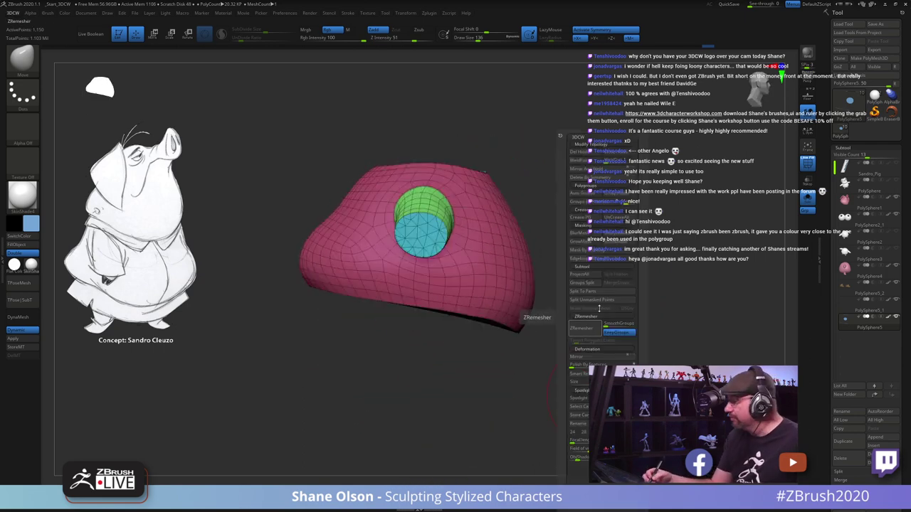
left_click(584, 326)
left_click_drag(490, 407, 518, 351)
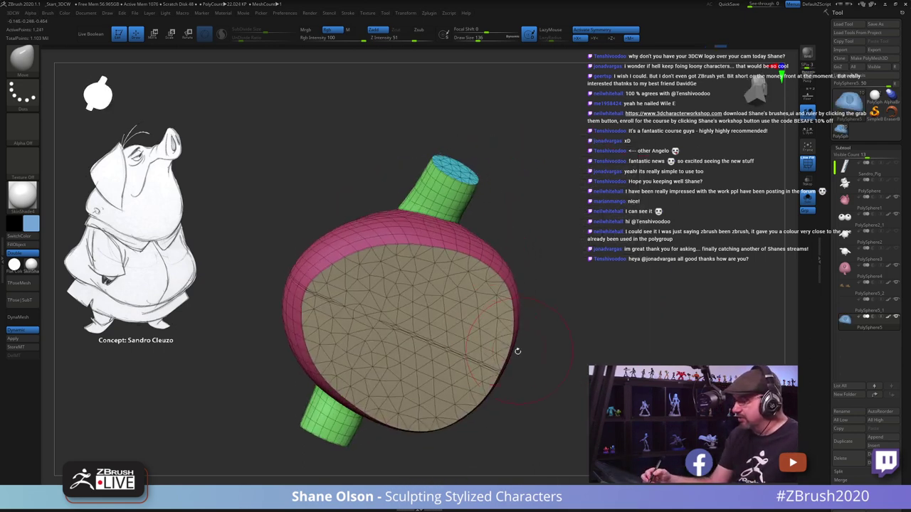
left_click_drag(426, 329, 510, 404)
key("ctrl+z")
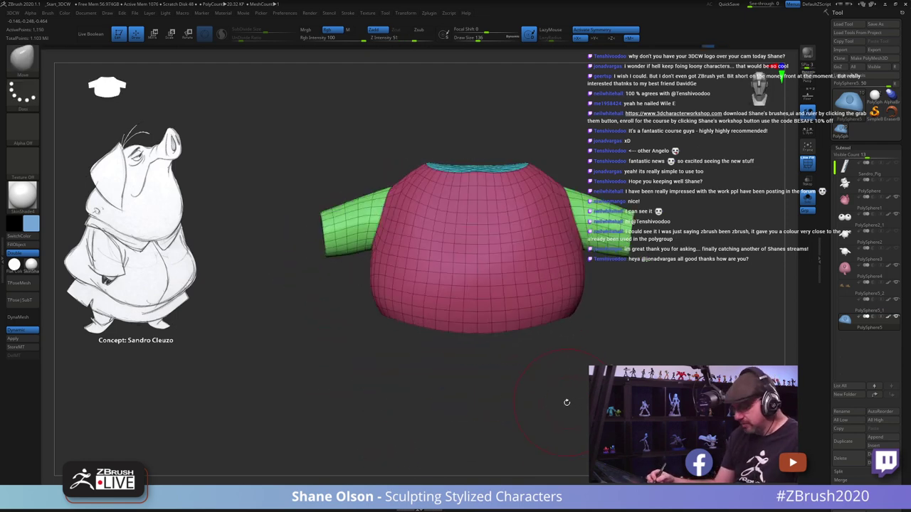
Step: Mirror the shirt and apply Mirror And Weld to make its two halves symmetrical
key("space")
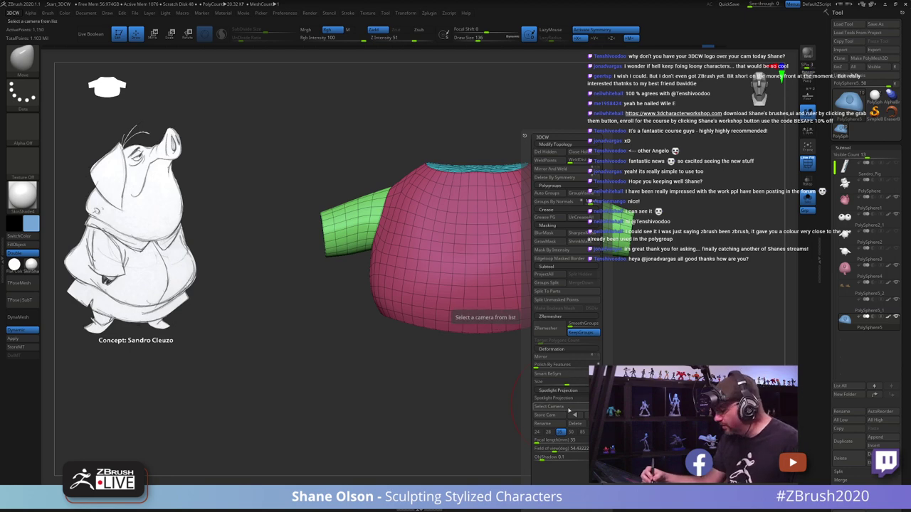
left_click(560, 359)
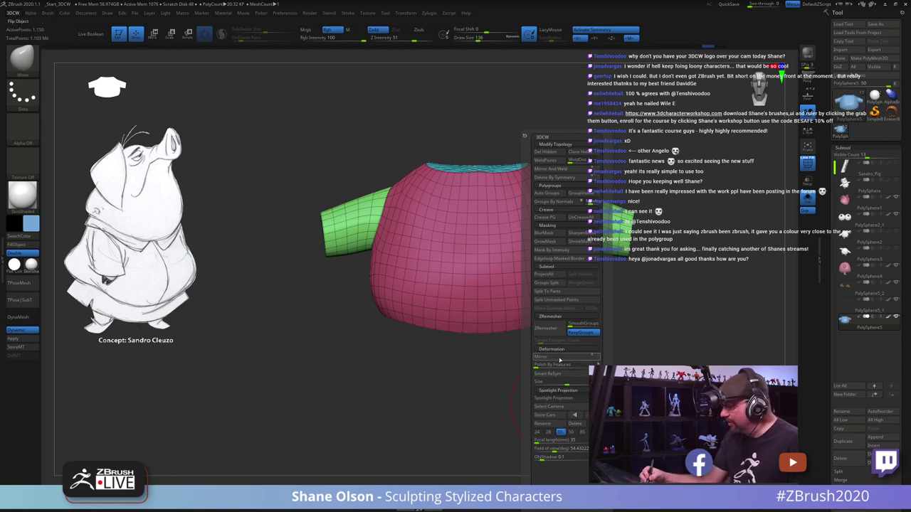
left_click(561, 169)
left_click_drag(591, 314, 580, 252)
left_click_drag(570, 355, 547, 342, "alt")
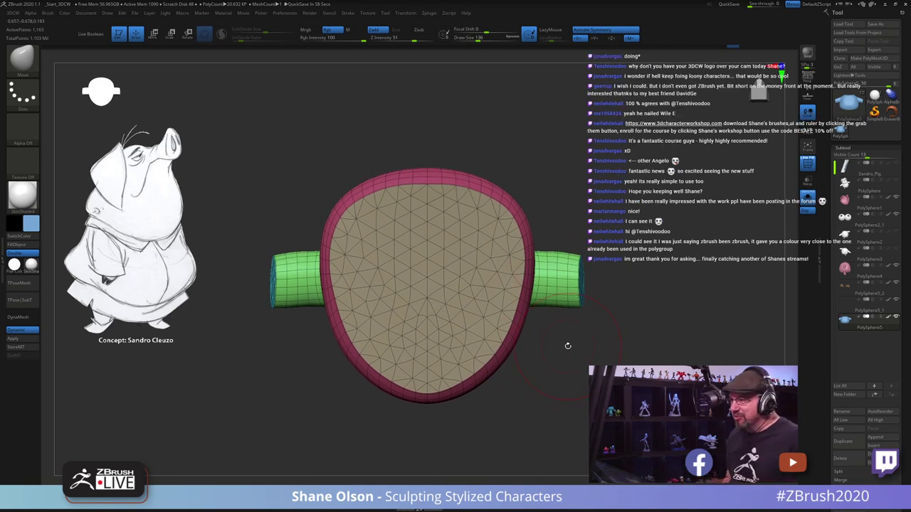
left_click_drag(553, 392, 566, 403)
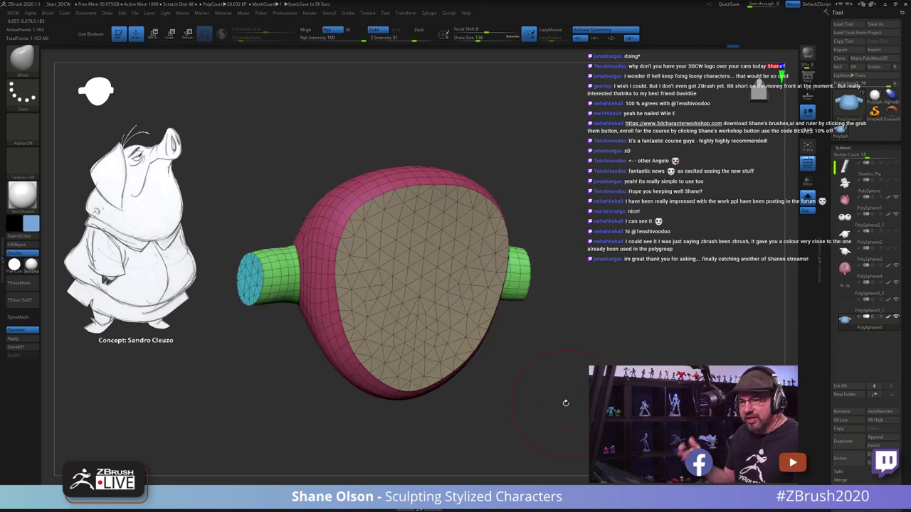
Step: Extrude the hem's cap polygroup downward into a band with the ZModeler brush at draw size 112, with dynamic subdivision off
mouse_move(536, 376)
left_mouse_down()
mouse_move(540, 392)
mouse_move(515, 364)
mouse_move(514, 330)
mouse_move(514, 360)
mouse_move(528, 350)
mouse_move(489, 340)
left_mouse_up()
key("s")
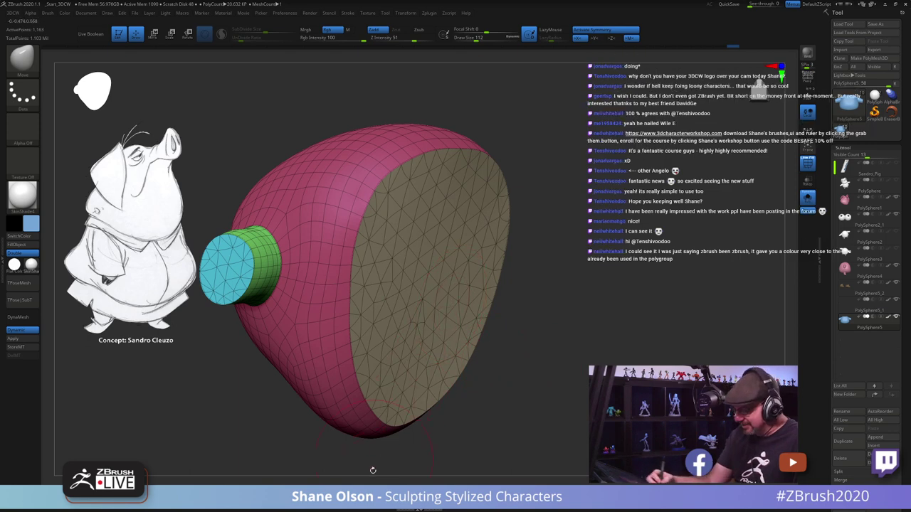
left_click(391, 488)
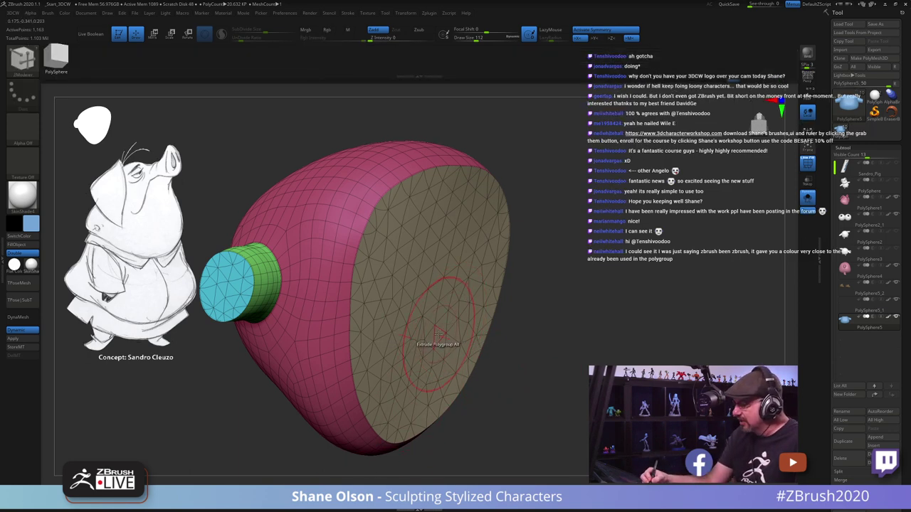
left_click_drag(438, 335, 465, 349)
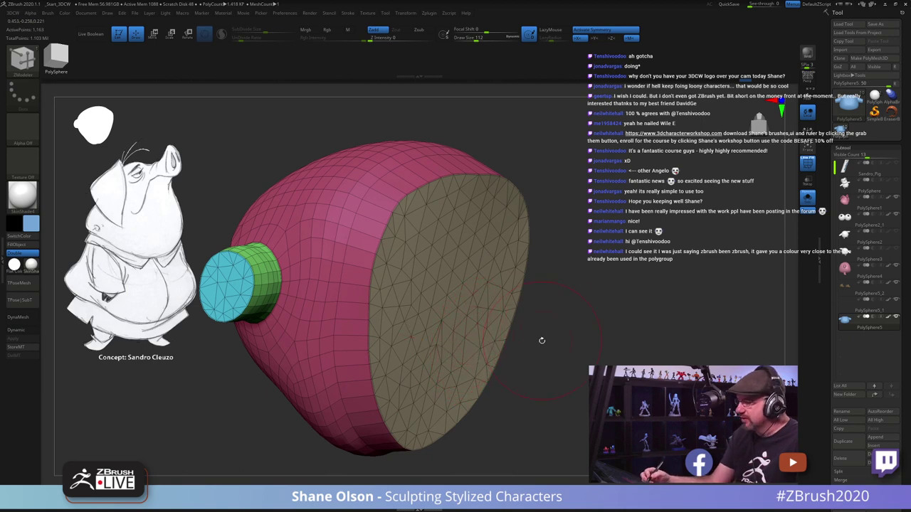
left_click_drag(541, 340, 529, 333)
left_click_drag(439, 334, 494, 363)
key("shift+d")
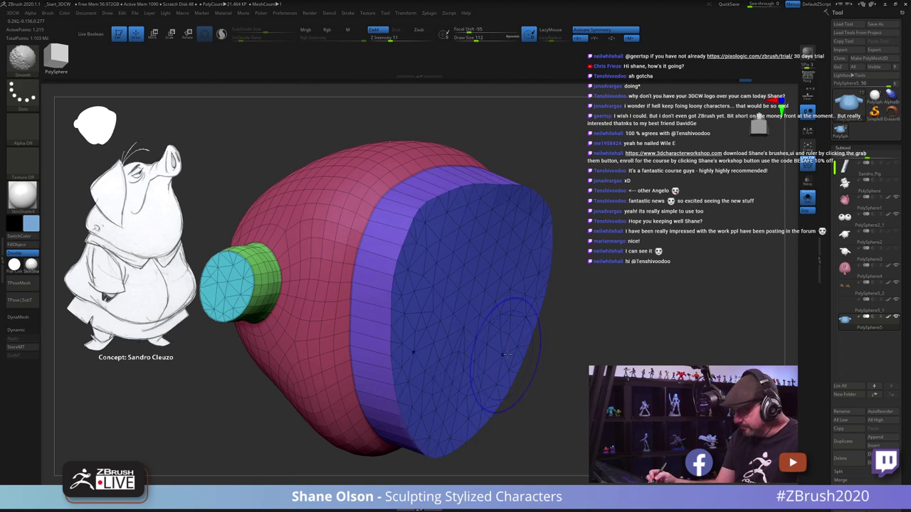
left_click_drag(541, 346, 551, 309)
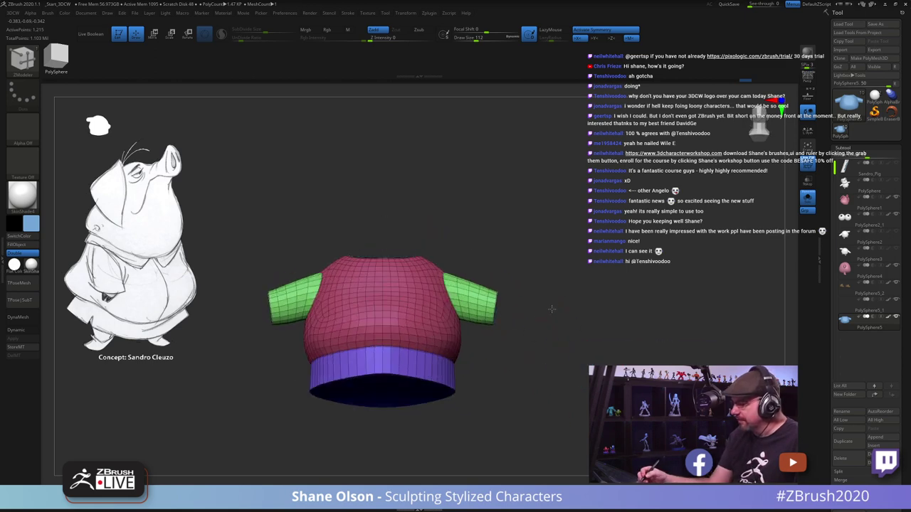
Step: Mask everything except the hem band, flare the band outward sideways and front to back with the gizmo, and clear the mask
left_click_drag(530, 360, 548, 373)
key("w")
left_click(473, 326, "ctrl")
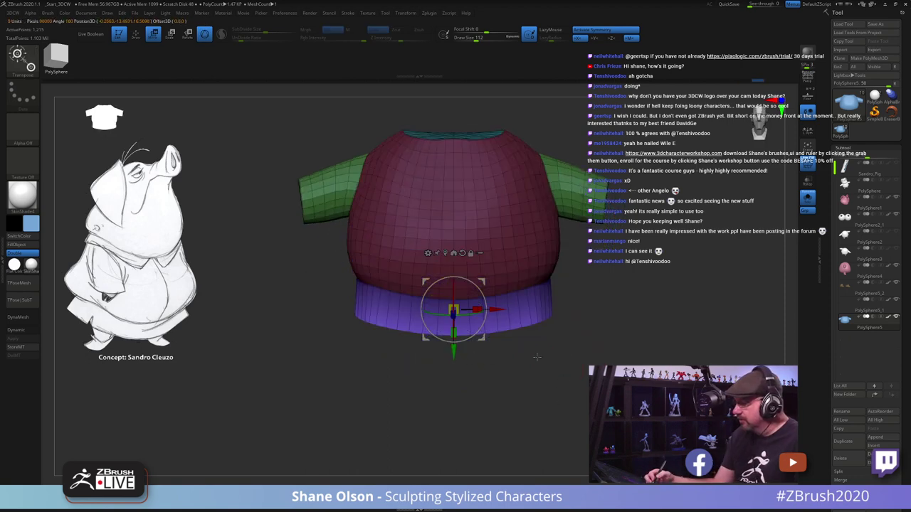
left_click_drag(478, 309, 495, 309)
left_click_drag(501, 367, 553, 374)
left_click_drag(475, 313, 487, 315)
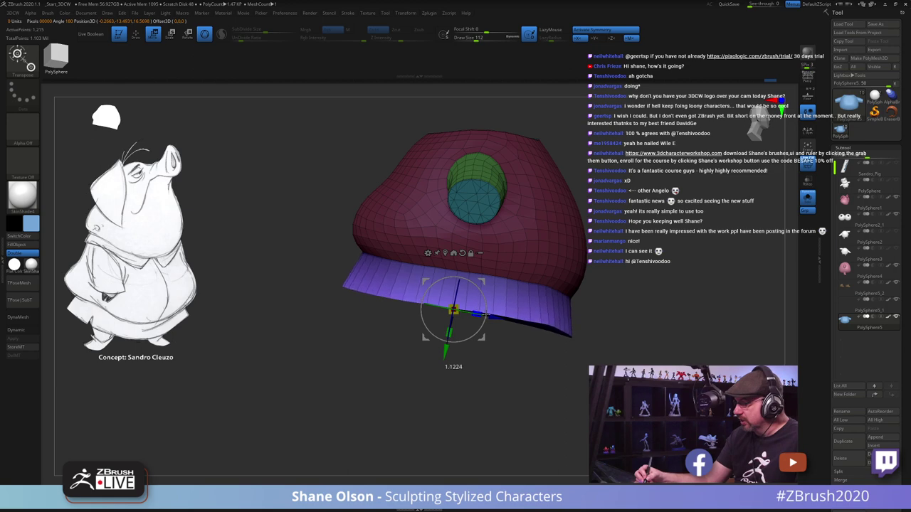
left_click_drag(550, 398, 521, 385)
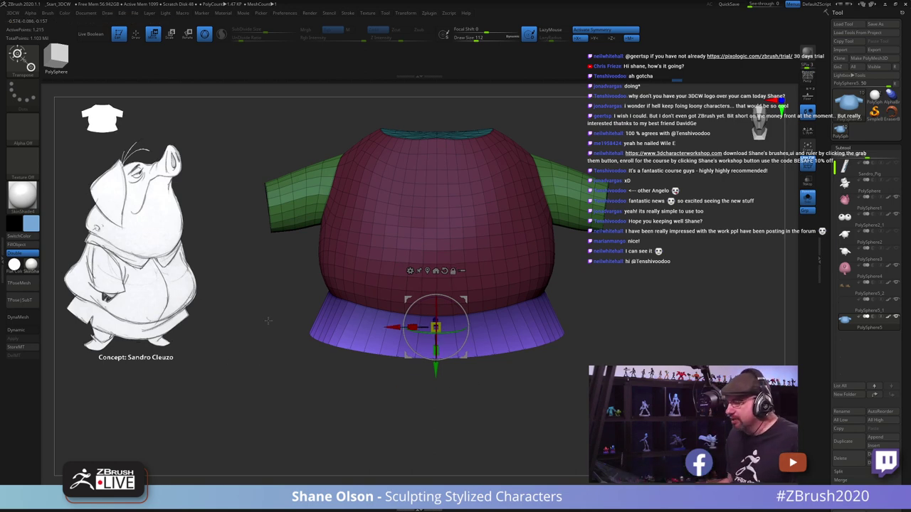
left_click_drag(262, 305, 246, 294)
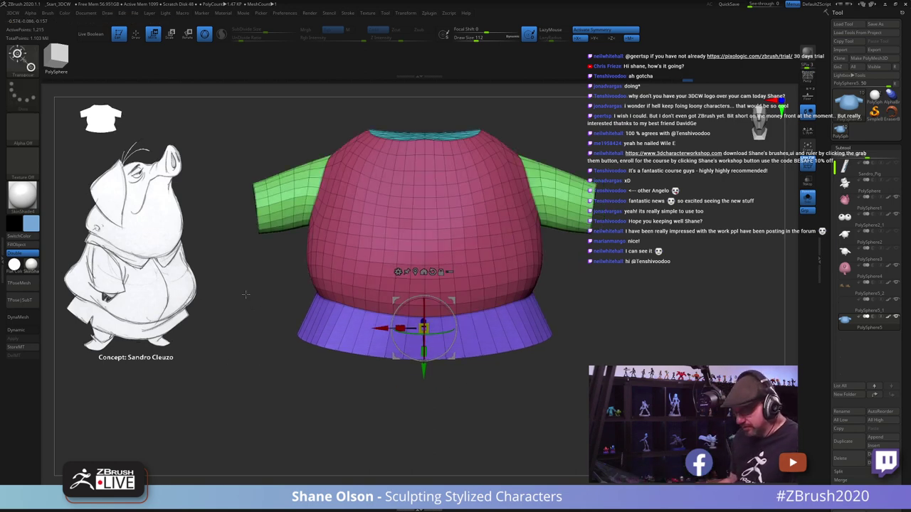
Step: Hide the cap polygroups at the hem, neck and sleeves and delete the hidden faces to reopen the shirt
key("space")
key("ctrl+z")
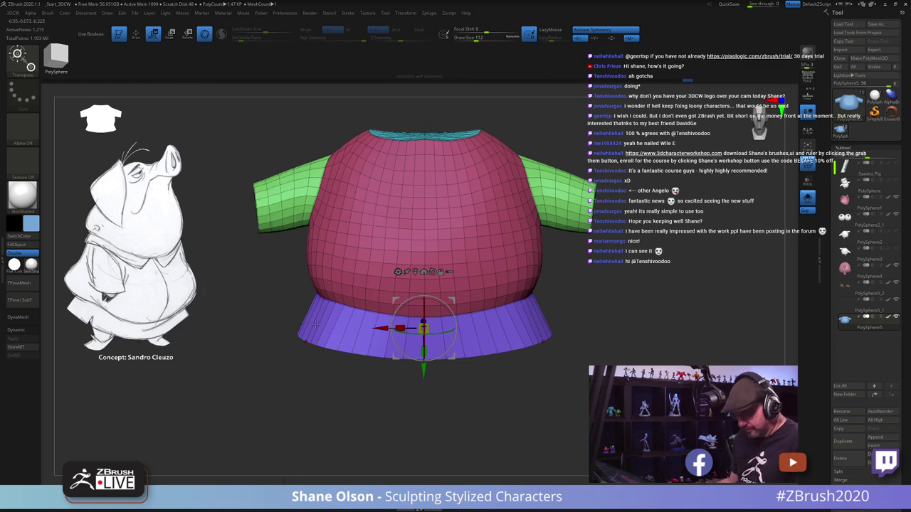
key("q")
left_click_drag(356, 387, 407, 362)
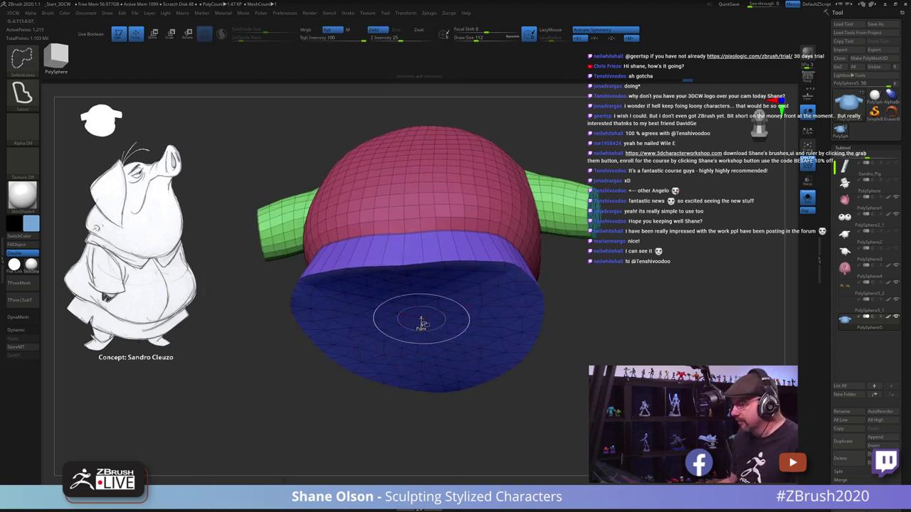
left_click(420, 320, "ctrl+shift")
left_click(421, 318, "ctrl+shift")
mouse_move(570, 286)
left_mouse_down()
mouse_move(604, 280)
mouse_move(584, 226)
mouse_move(590, 255)
left_mouse_up()
left_click(587, 220, "ctrl+shift")
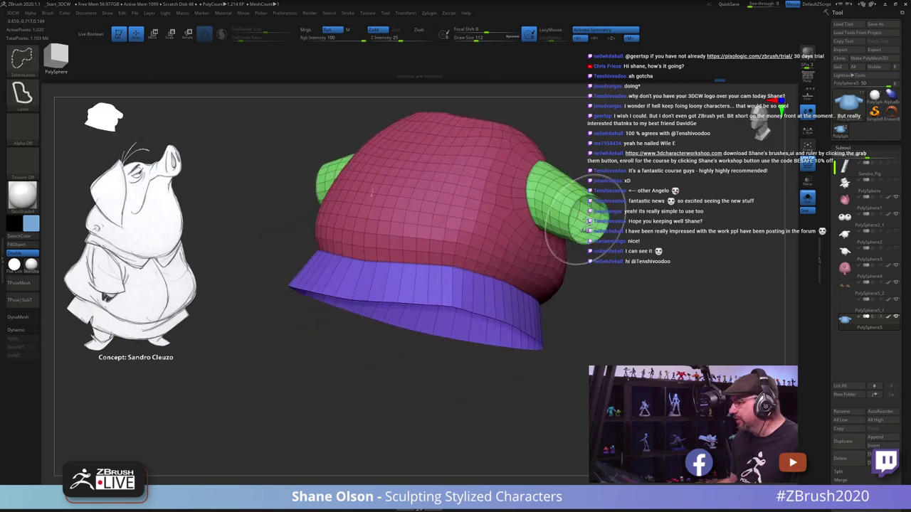
mouse_move(627, 145)
left_mouse_down()
mouse_move(637, 196)
mouse_move(622, 261)
left_mouse_up()
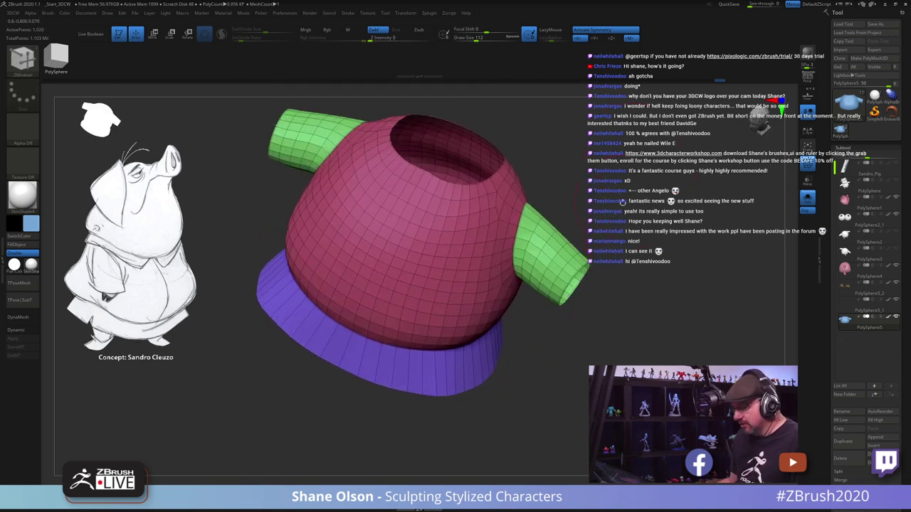
key("space")
left_click(611, 154)
left_click_drag(664, 406, 657, 351)
left_click_drag(647, 383, 640, 343, "alt")
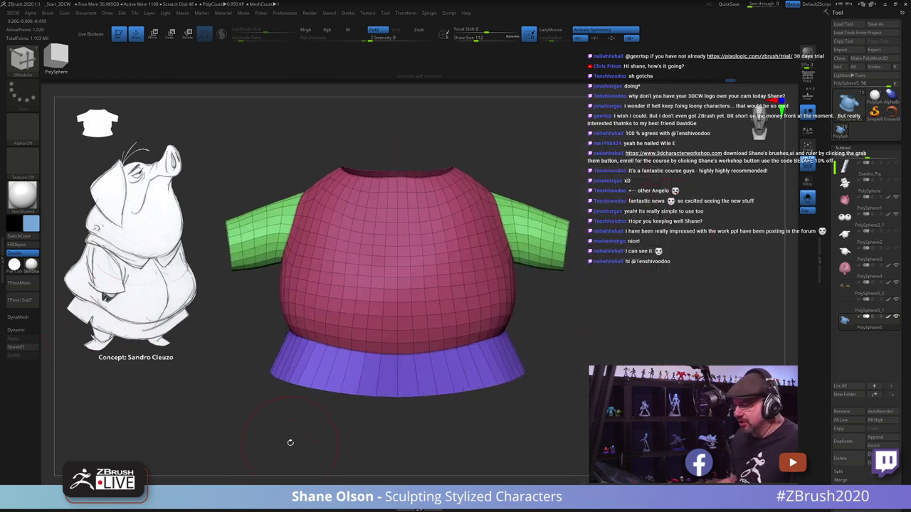
Step: Insert a horizontal edge loop around the middle of the flared hem band with ZModeler at draw size 54
mouse_move(290, 442)
left_mouse_down()
mouse_move(375, 411)
mouse_move(445, 400)
mouse_move(458, 415)
mouse_move(417, 401)
left_mouse_up()
key("s")
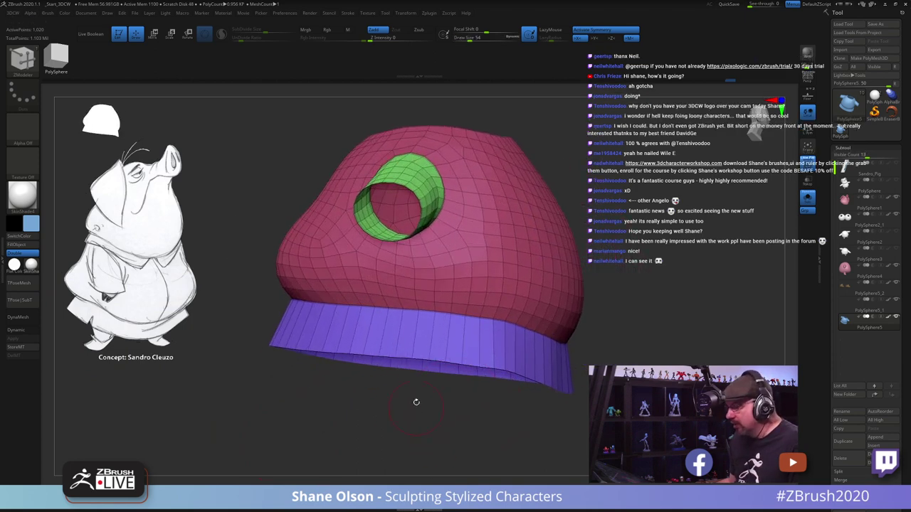
left_click(417, 330)
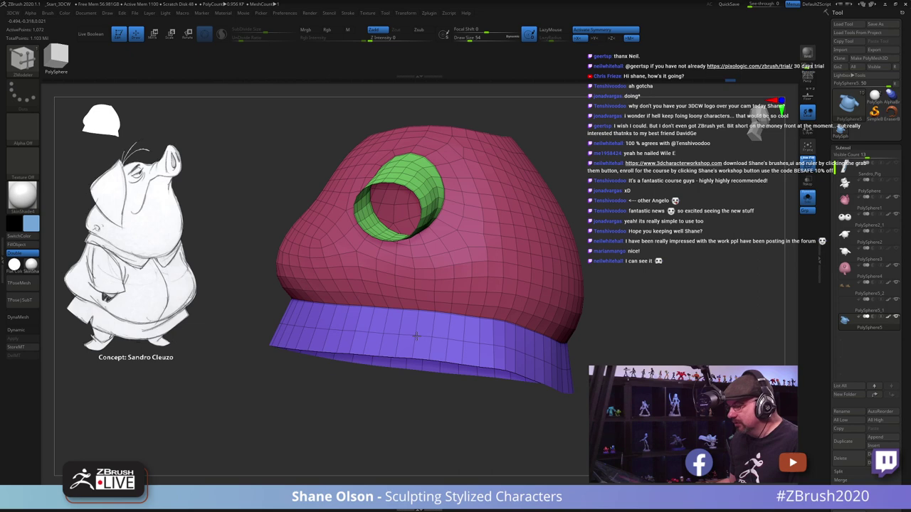
Step: Set ZModeler's point action to Split and split a point on the hem band's lower edge at draw size 27
left_click_drag(388, 440, 445, 385)
left_click_drag(637, 268, 388, 412, "alt")
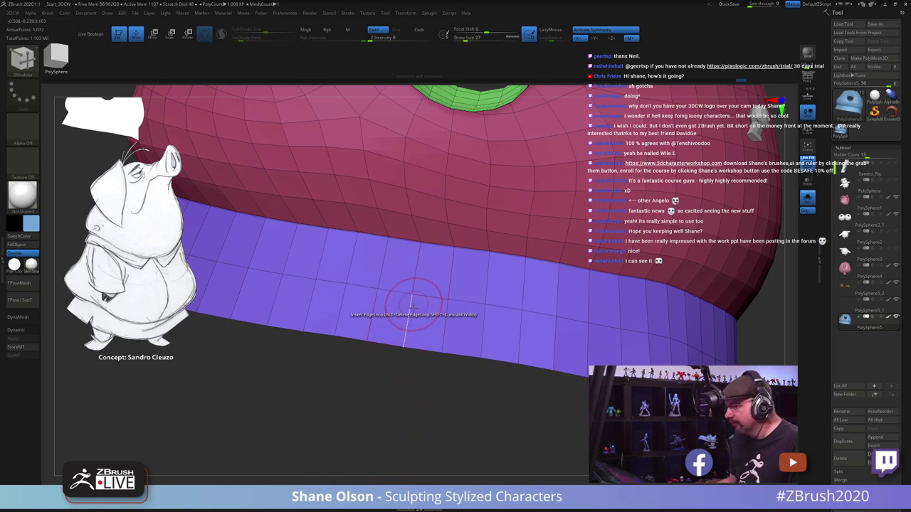
key("space")
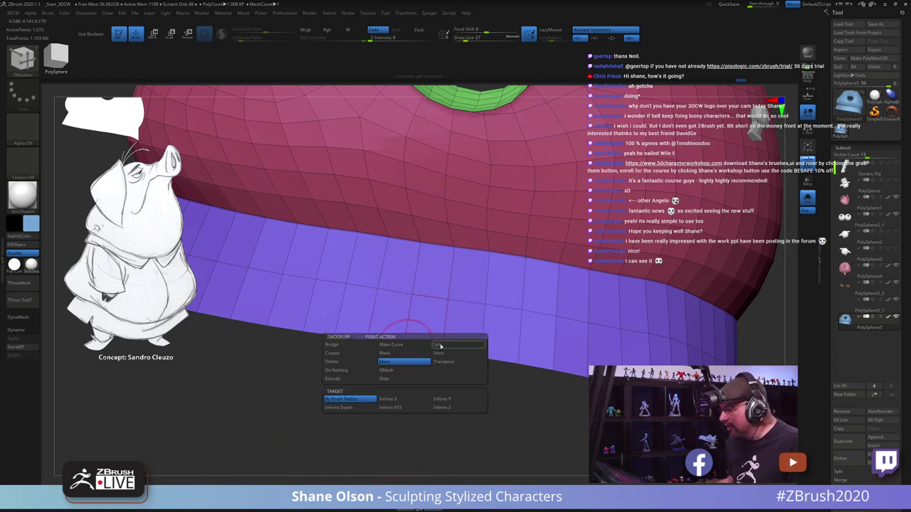
left_click(440, 346)
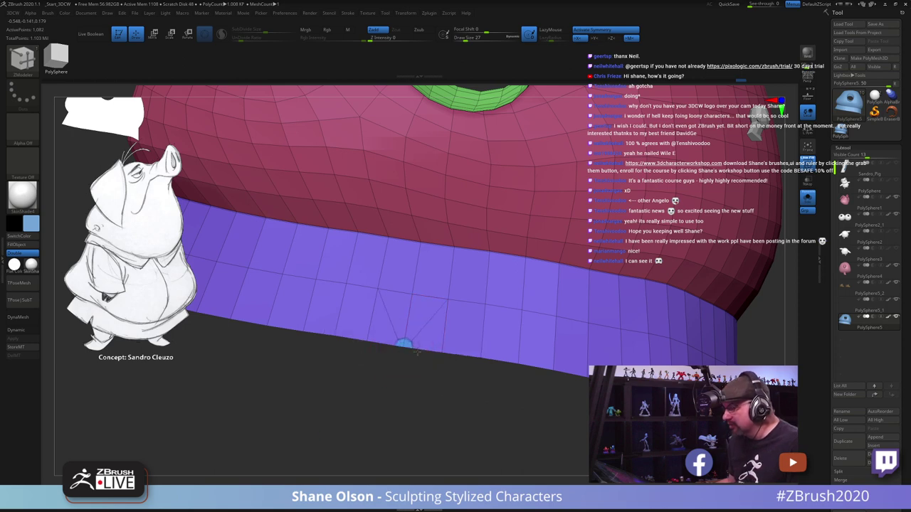
Step: Set ZModeler's polygon action to Delete and remove both split polygons at the hem band's lower edge at draw size 9
left_click_drag(419, 390, 425, 413)
key("s")
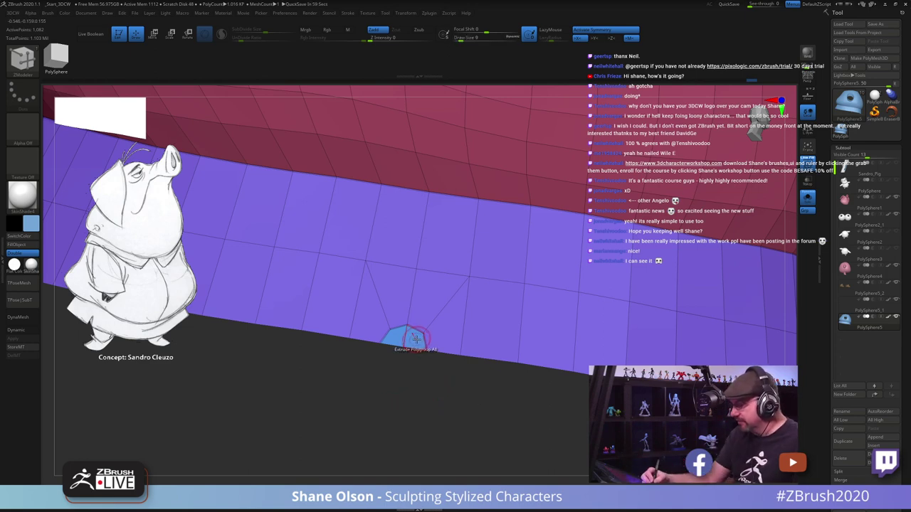
key("space")
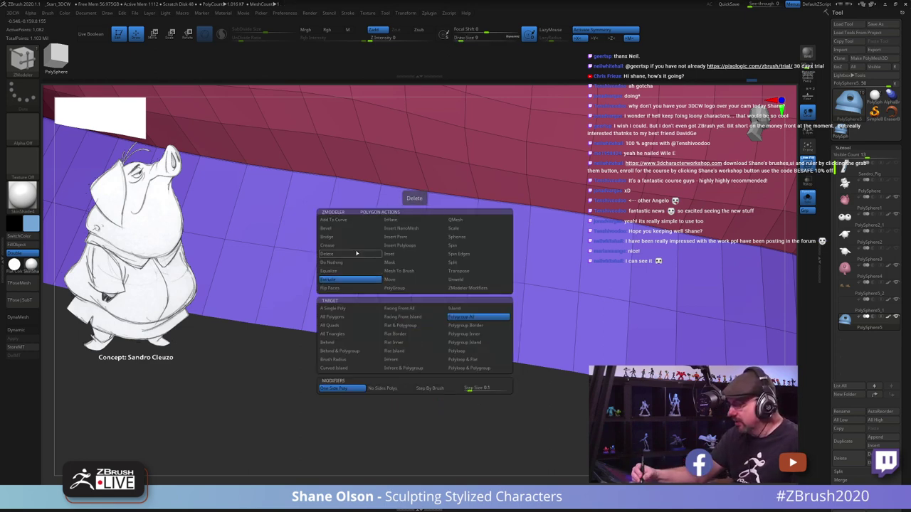
left_click(356, 254)
left_click(415, 337)
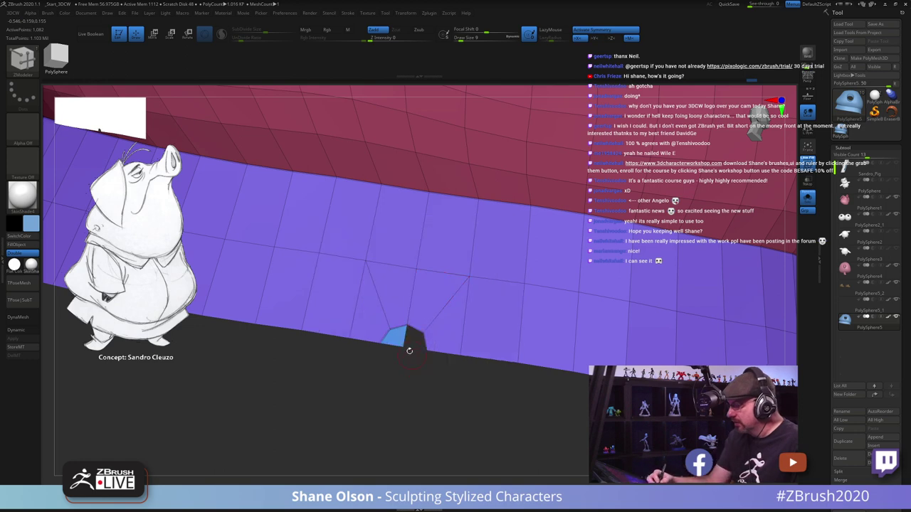
left_click(402, 343)
mouse_move(423, 394)
left_mouse_down()
mouse_move(429, 412)
mouse_move(430, 394)
left_mouse_up()
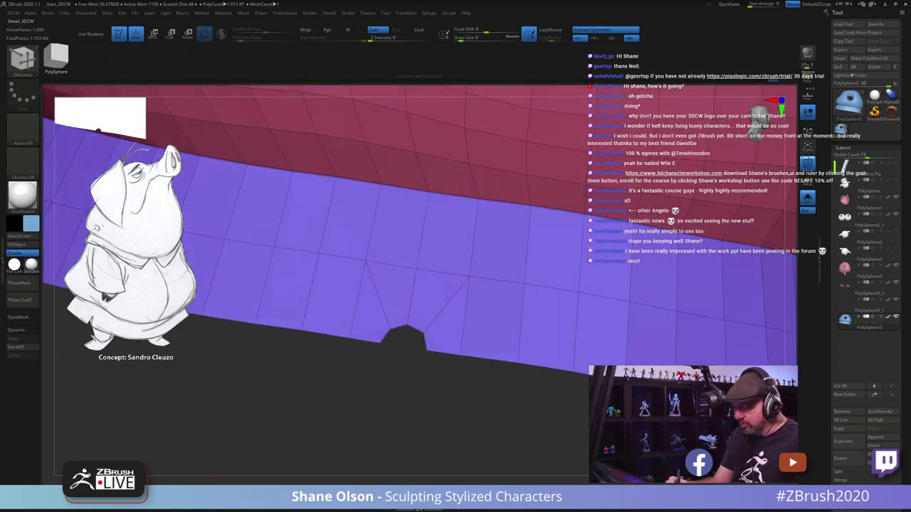
Step: Shape the notch in the hem band into a pointed V-shaped side slit with the Move brush, using draw sizes 9 and 12
key("b")
key("m")
key("v")
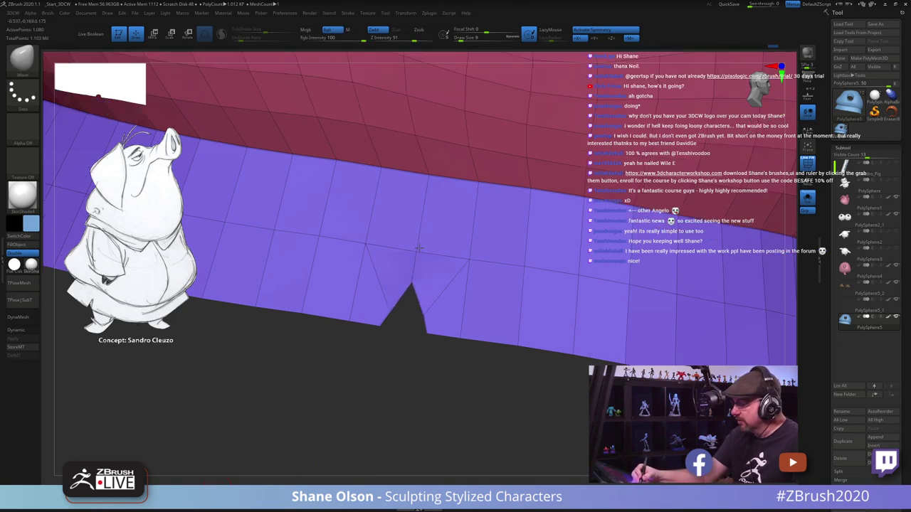
mouse_move(462, 261)
right_mouse_down()
mouse_move(431, 264)
mouse_move(441, 263)
right_mouse_up()
key("s")
left_click(440, 262)
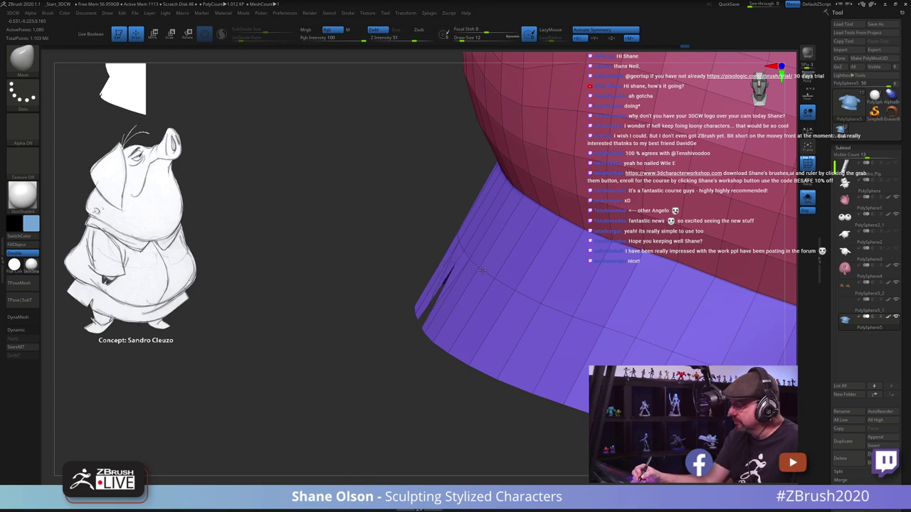
right_click_drag(482, 271, 531, 278)
right_click_drag(407, 293, 451, 315, "alt")
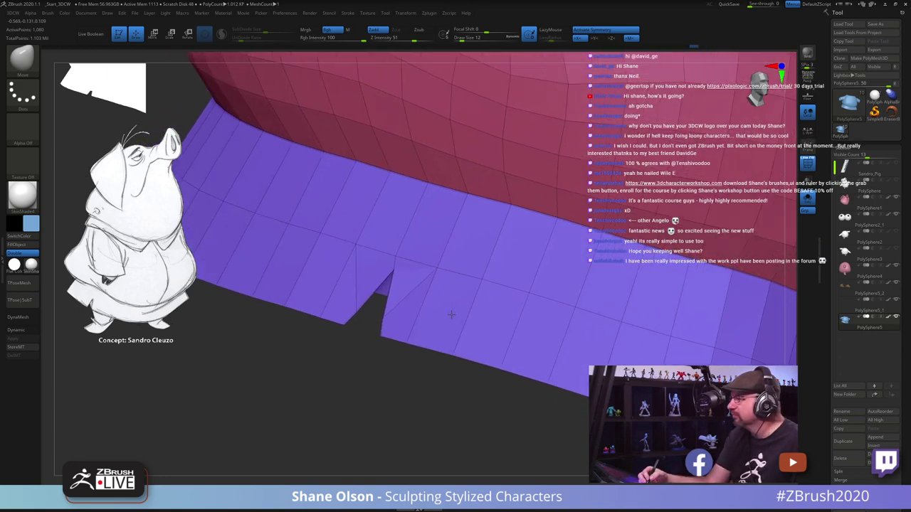
left_click_drag(450, 315, 419, 274)
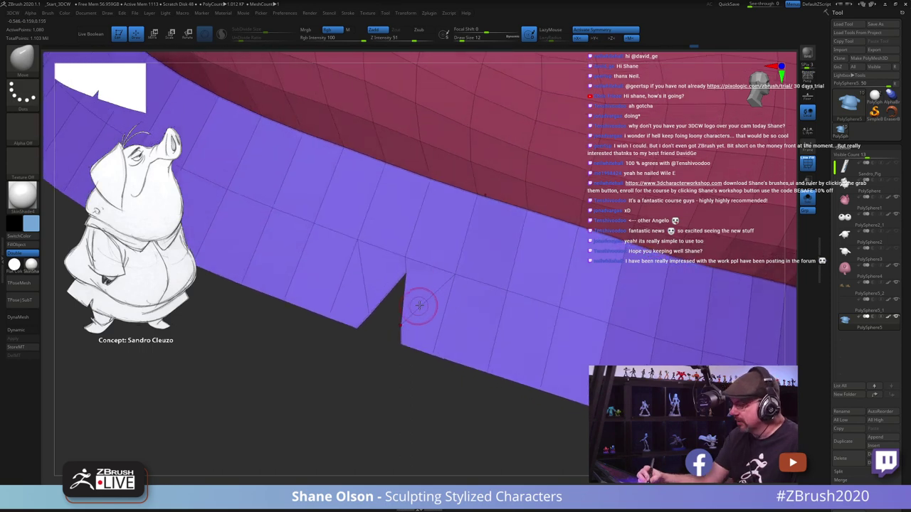
left_click_drag(419, 305, 421, 307)
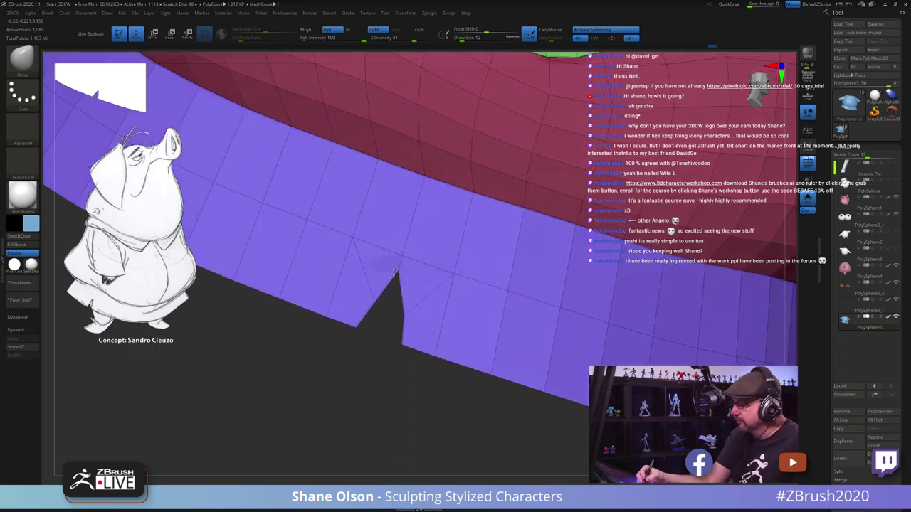
right_click_drag(448, 329, 363, 311)
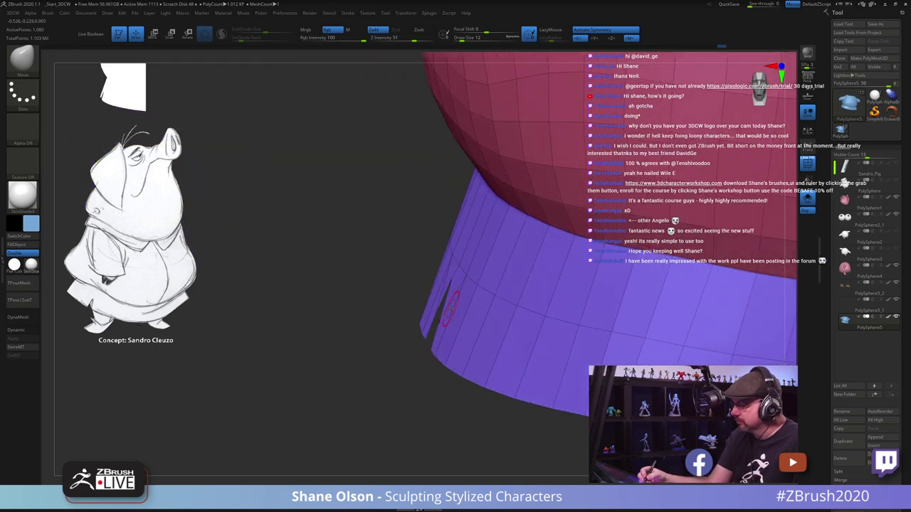
left_click_drag(447, 311, 479, 417)
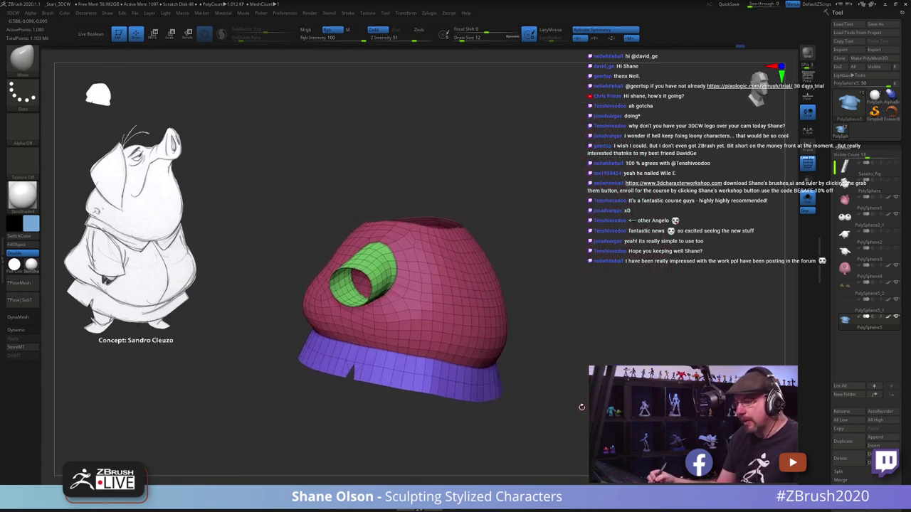
Step: Turn off solo to show the whole pig, and select its body subtool with the Move brush at draw size 80
left_click_drag(582, 407, 569, 395)
key("s")
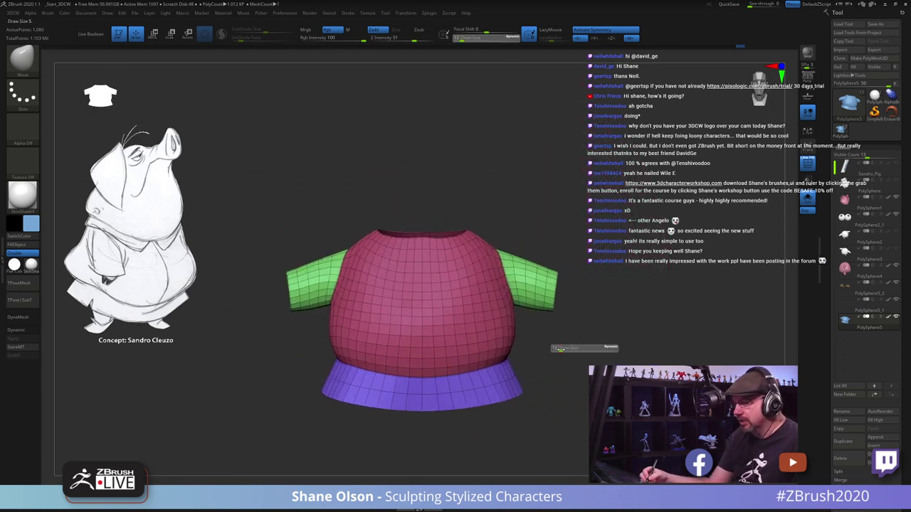
key("s")
left_click_drag(560, 353, 562, 353)
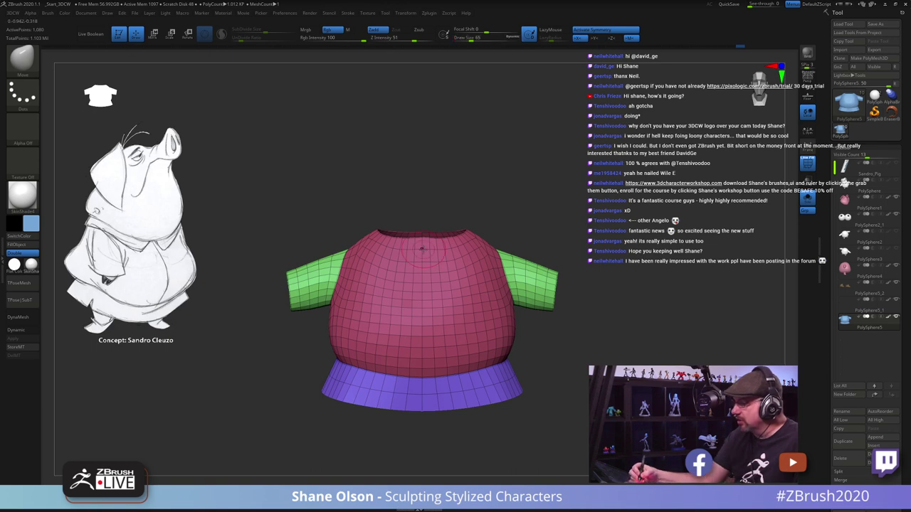
mouse_move(463, 352)
right_mouse_down()
mouse_move(602, 360)
mouse_move(573, 377)
mouse_move(560, 358)
right_mouse_up()
left_click(805, 200)
key("s")
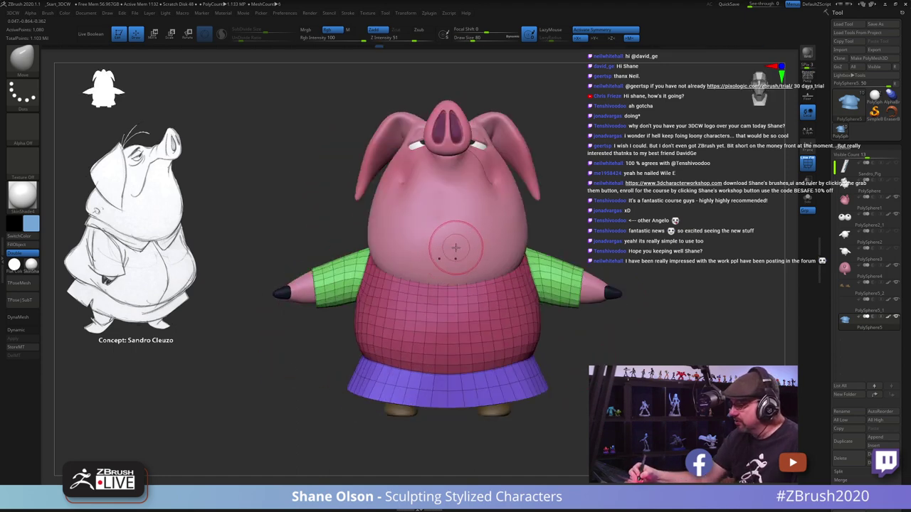
left_click(466, 248, "alt")
left_click_drag(488, 272, 516, 295)
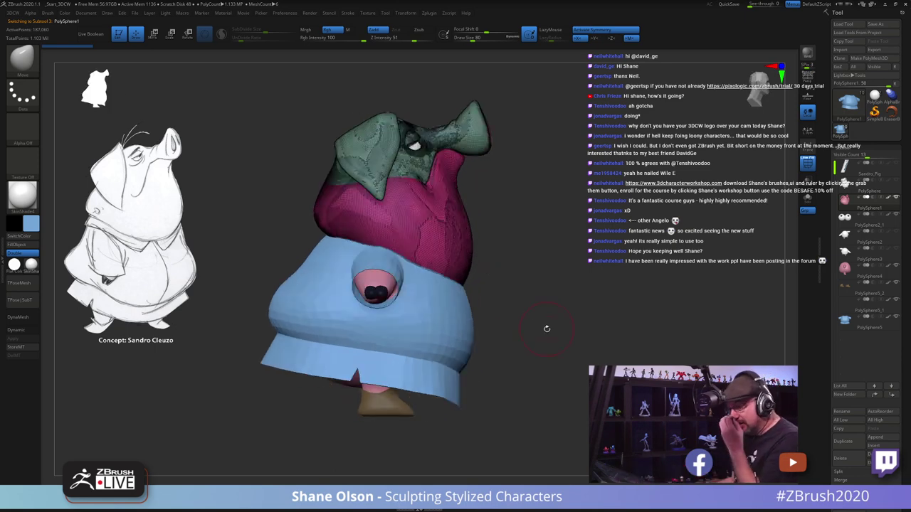
left_click_drag(561, 166, 575, 235)
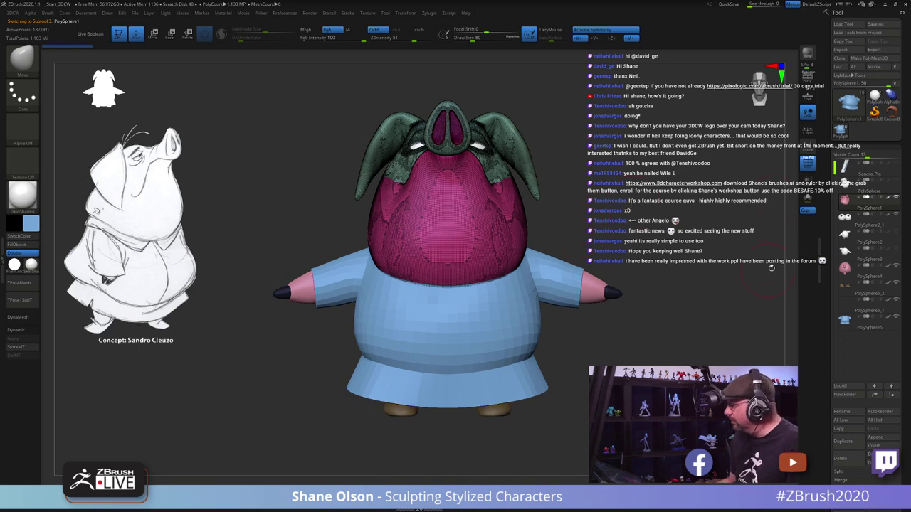
left_click_drag(630, 180, 603, 172, "alt")
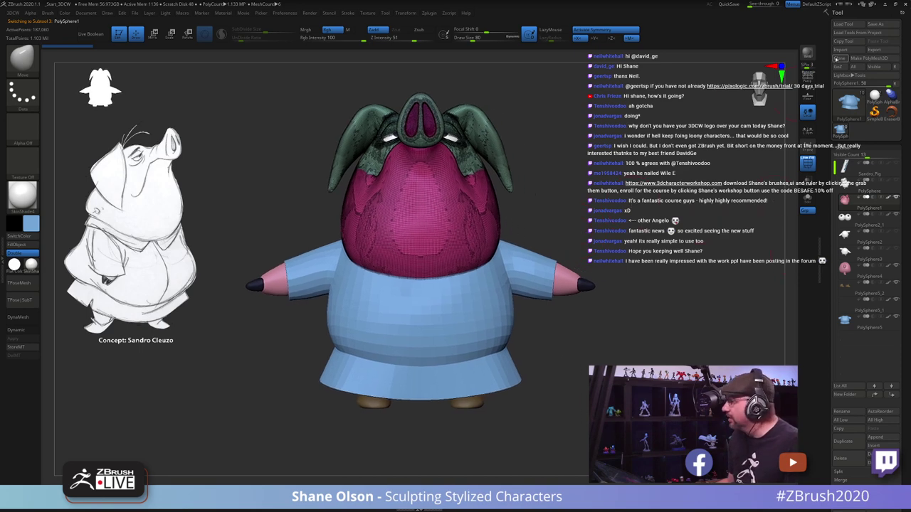
Step: Save the tool as Sandro_Pig2 in the ZTLs folder inside the Twitch folder on drive D
left_click(873, 25)
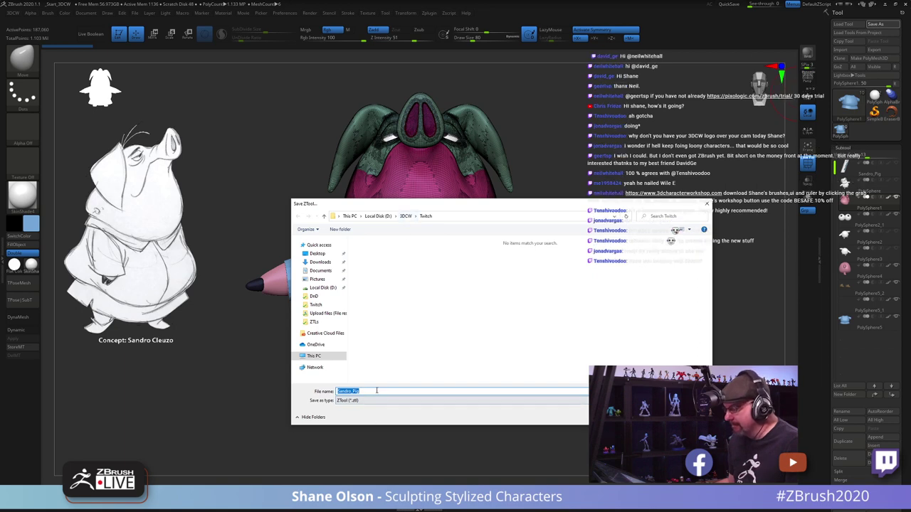
key("End")
type("2")
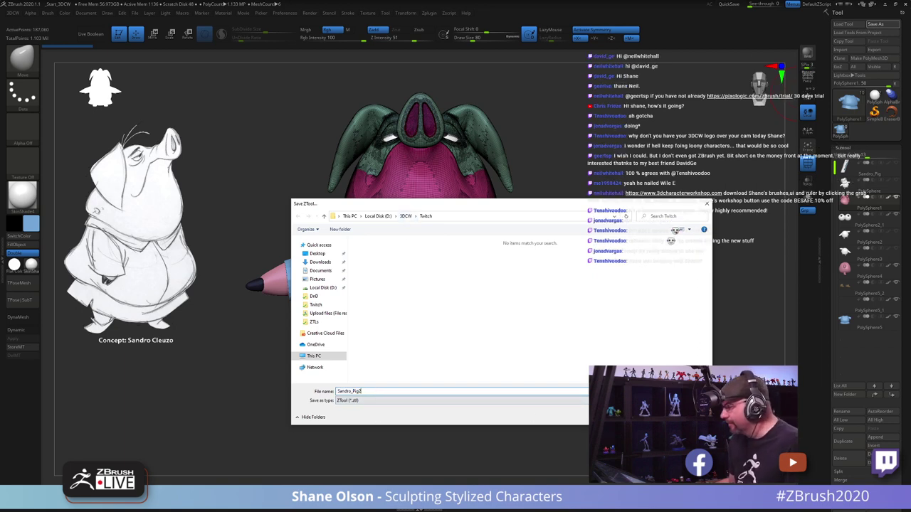
left_click(379, 217)
scroll(395, 321, "down", 3)
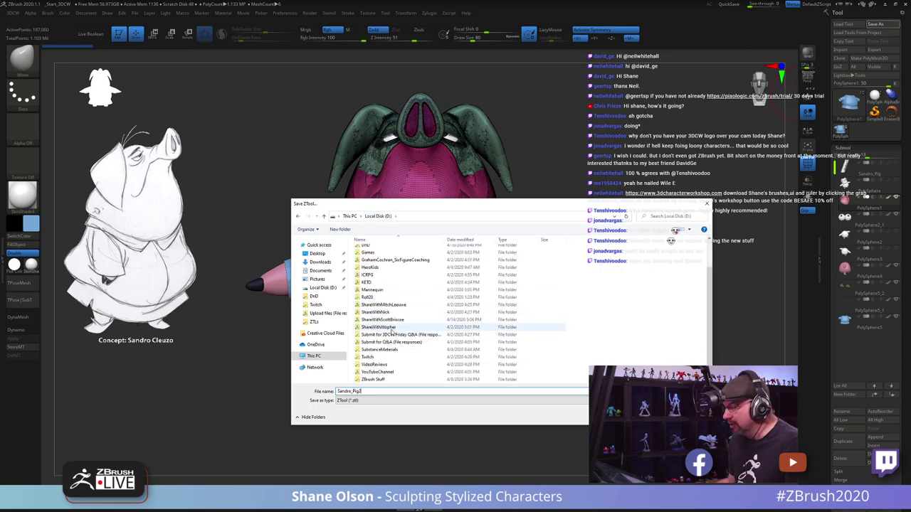
double_click(384, 358)
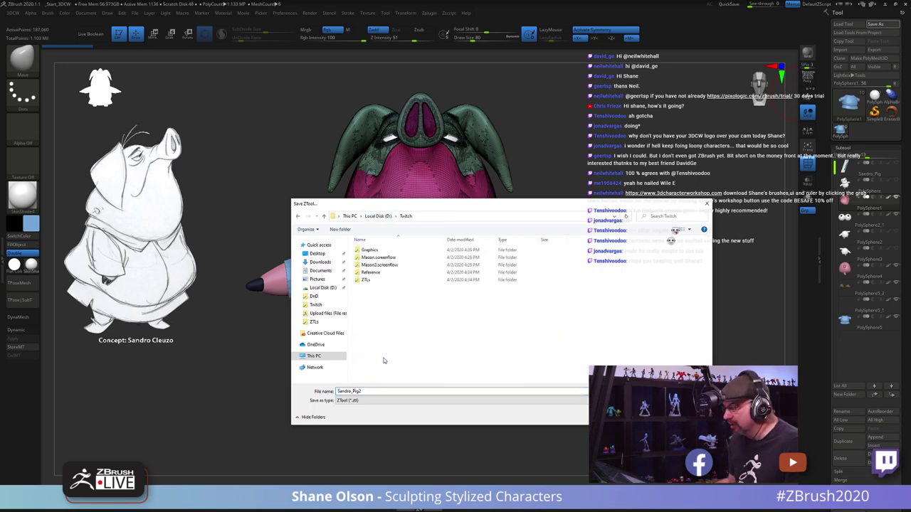
double_click(366, 280)
key("Return")
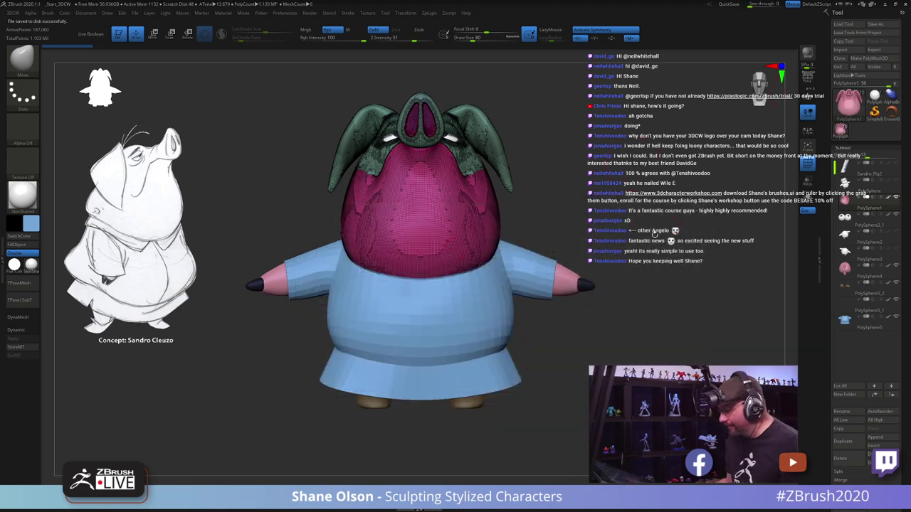
Step: Turn off the polyframe display and delete the PolySphere2, PolySphere3 and PolySphere subtools
key("shift+f")
left_click(845, 232)
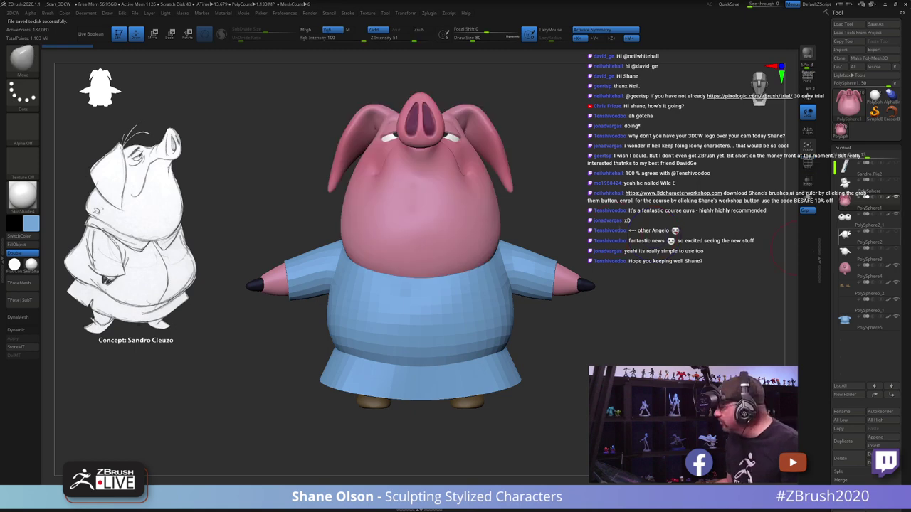
left_click(849, 459)
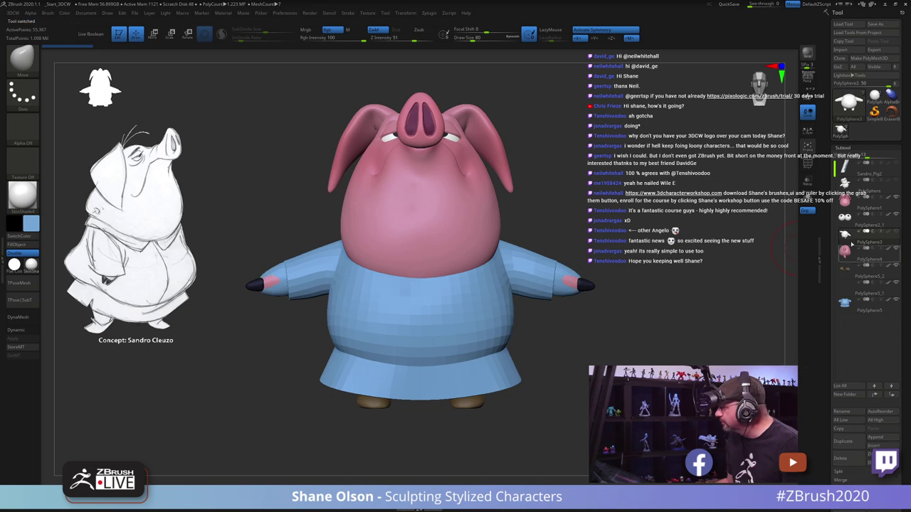
left_click(840, 458)
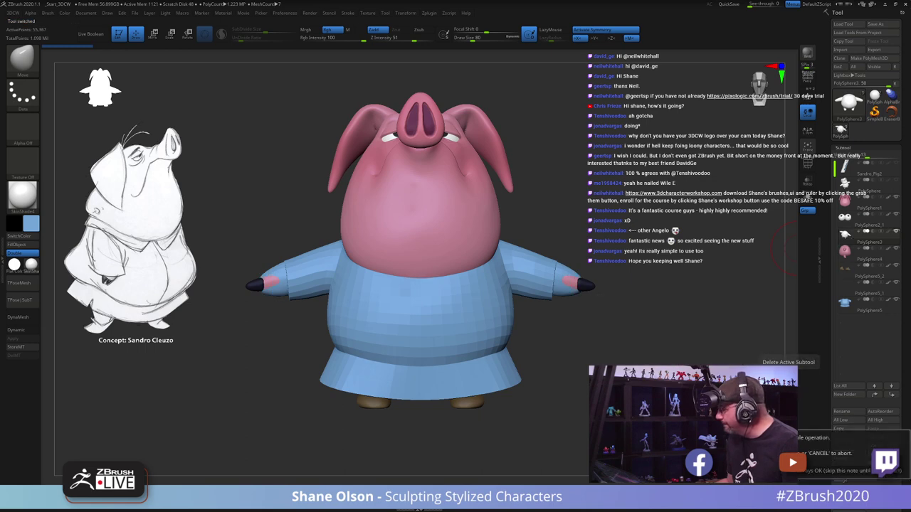
key("Return")
left_click(844, 183)
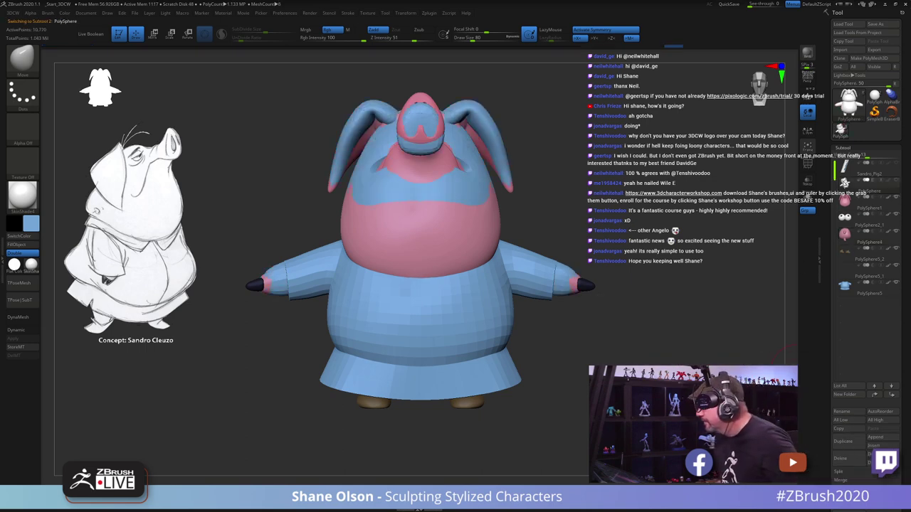
left_click(840, 458)
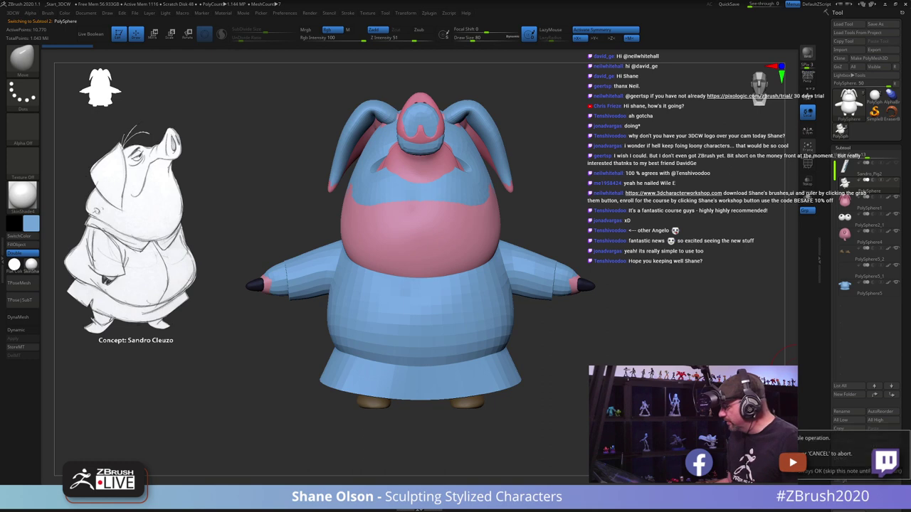
key("Return")
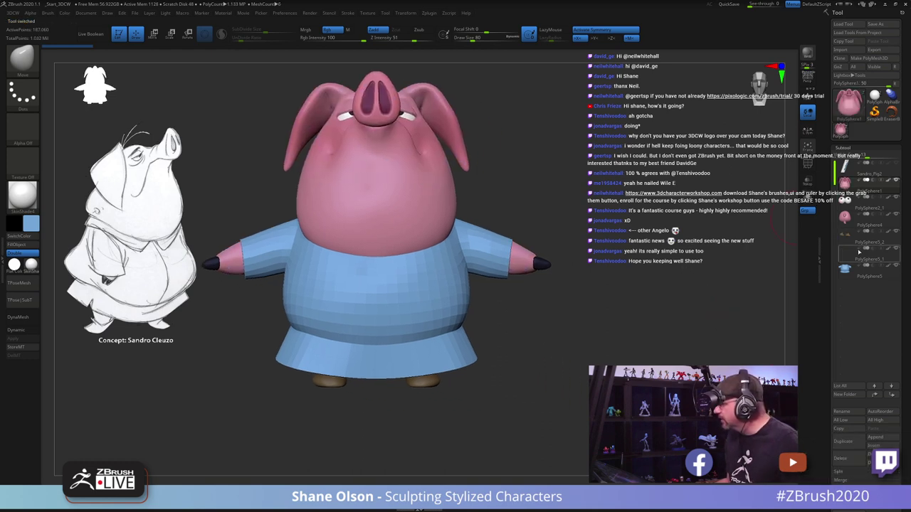
mouse_move(858, 249)
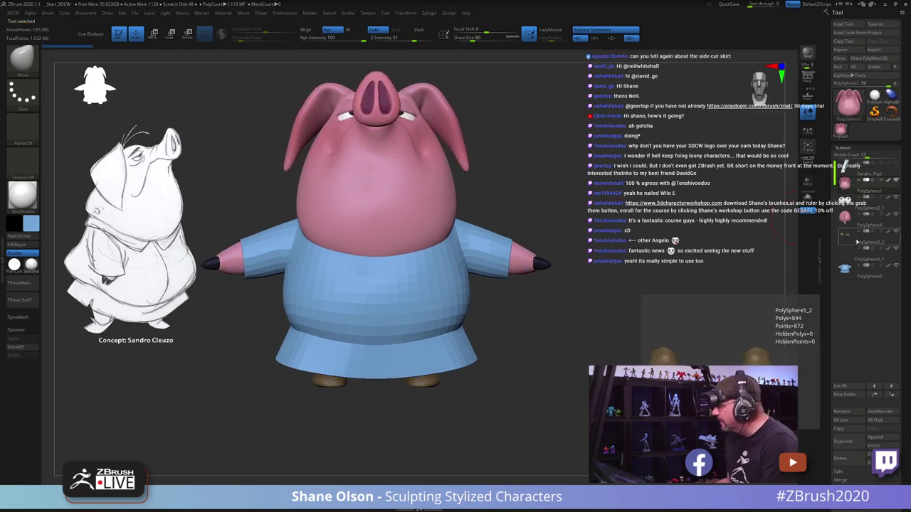
mouse_move(845, 269)
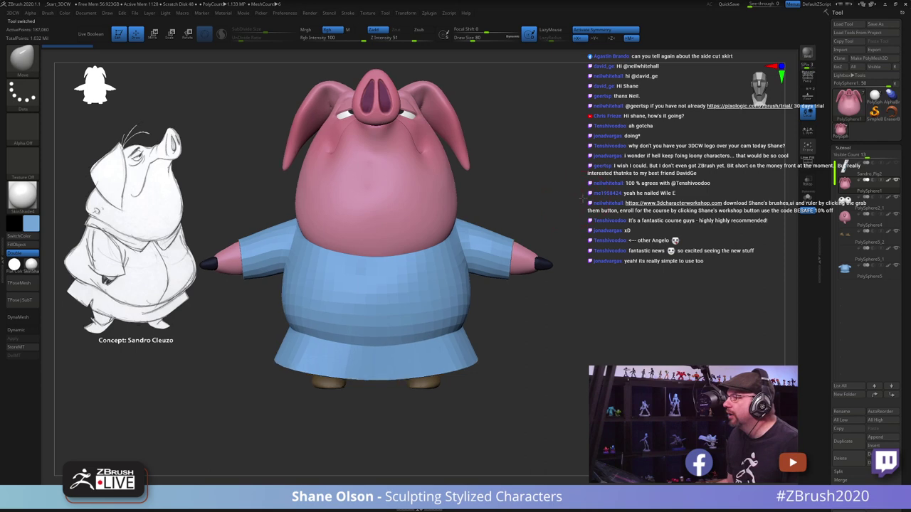
Step: Switch to the ZModeler brush on the shirt subtool with its polyframe displayed
left_click_drag(577, 199, 578, 185)
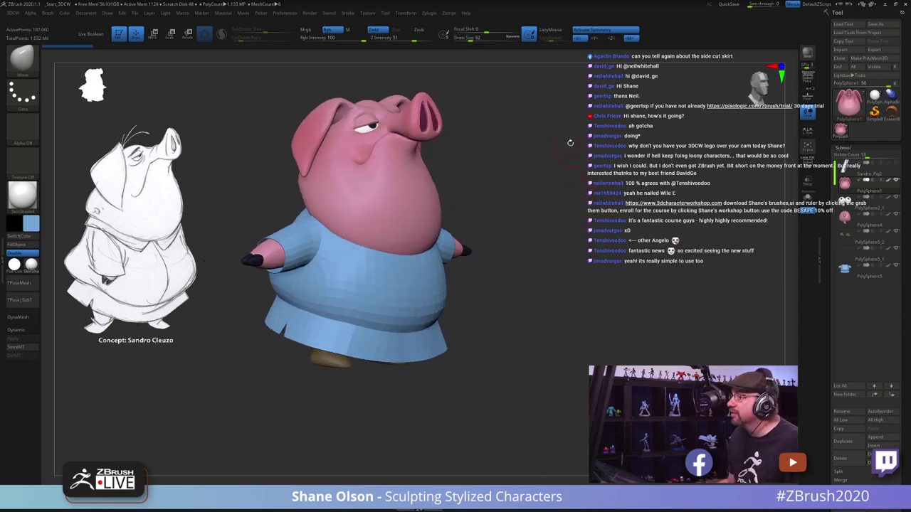
mouse_move(568, 129)
left_mouse_down("alt")
mouse_move(575, 176)
mouse_move(612, 213)
mouse_move(557, 244)
mouse_move(598, 228)
mouse_move(598, 263)
left_mouse_up("alt")
left_click(452, 287, "alt")
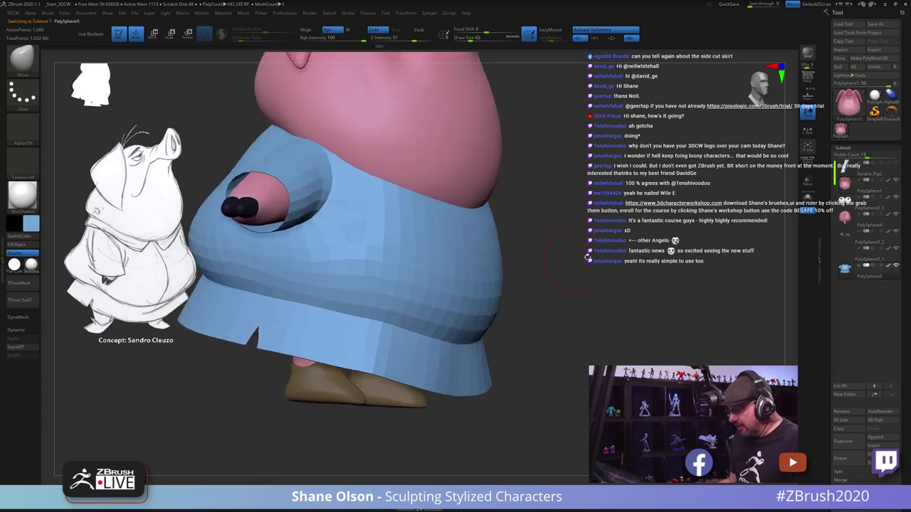
key("shift+f")
mouse_move(571, 387)
left_mouse_down("alt")
mouse_move(602, 337)
mouse_move(584, 385)
left_mouse_up("alt")
key("b")
key("z")
key("m")
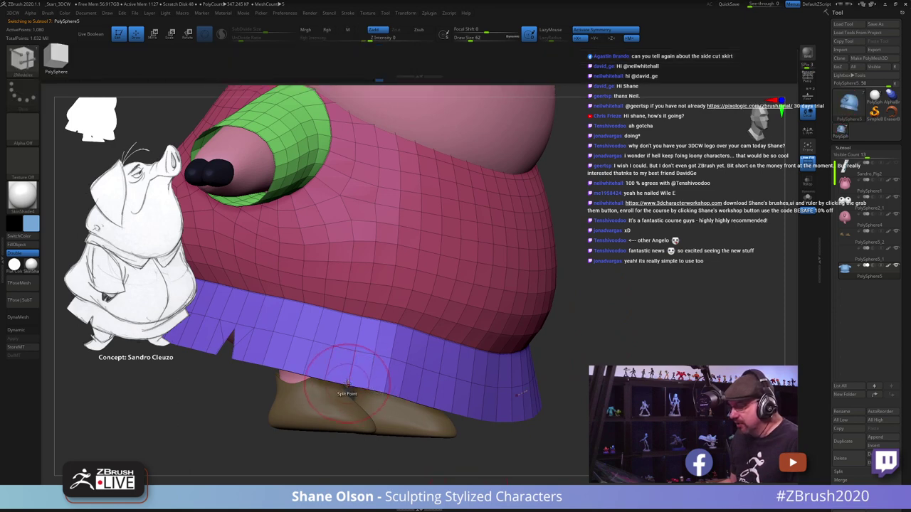
Step: Try cutting another notch in the lower edge of the shirt's hem band with ZModeler's Split point action
key("space")
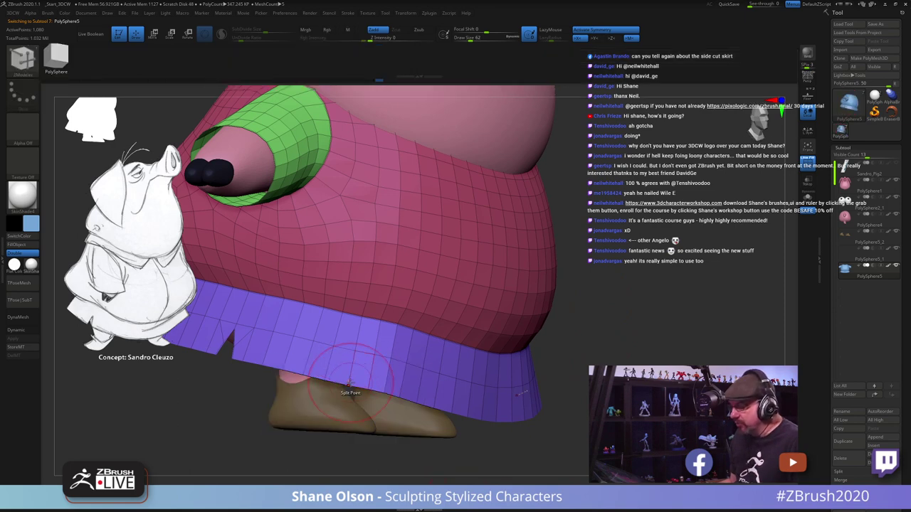
key("space")
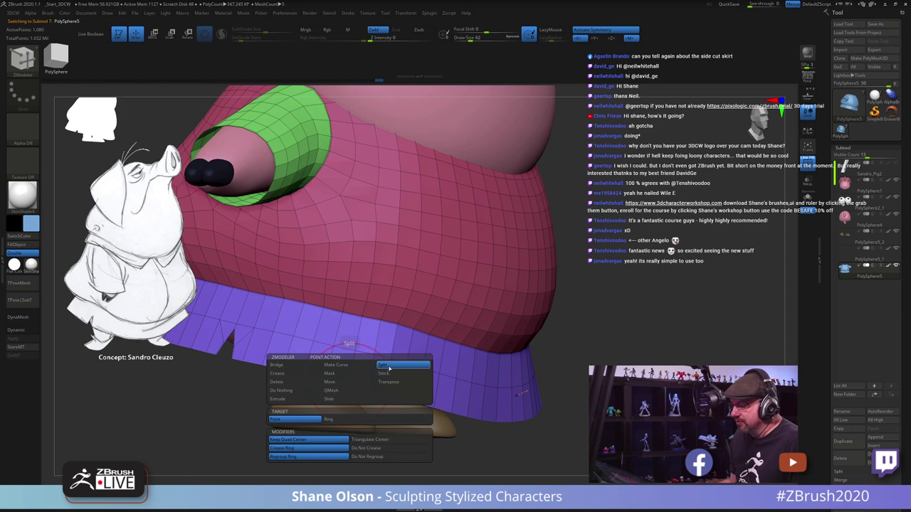
left_click(386, 368)
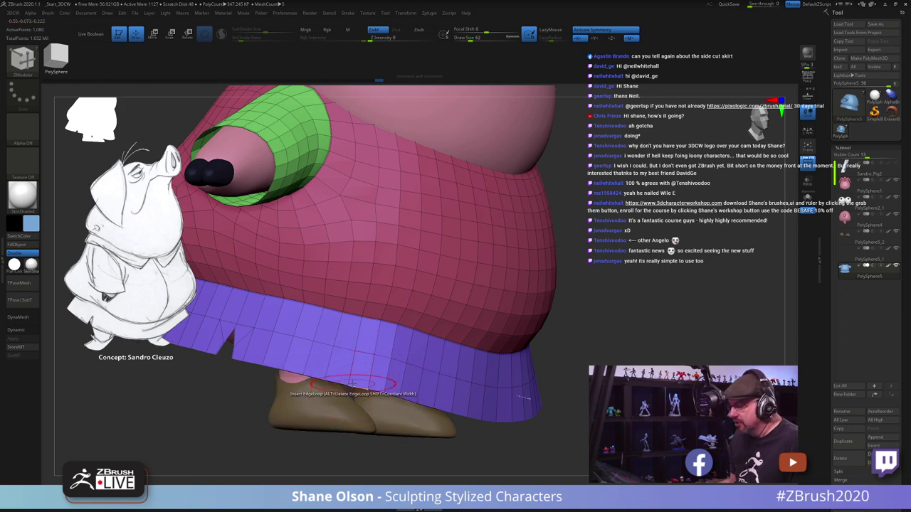
left_click(348, 384)
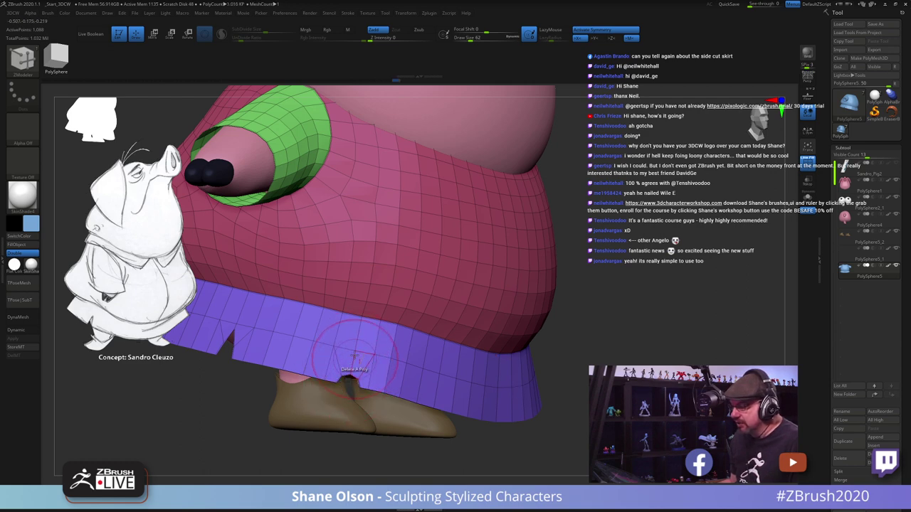
key("ctrl")
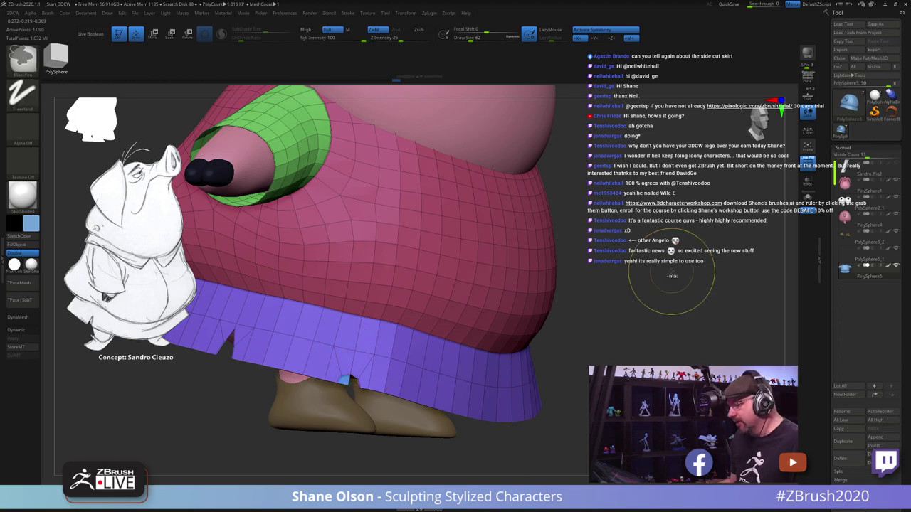
Step: Reduce the brush's draw size and turn off the polyframe display
key("s")
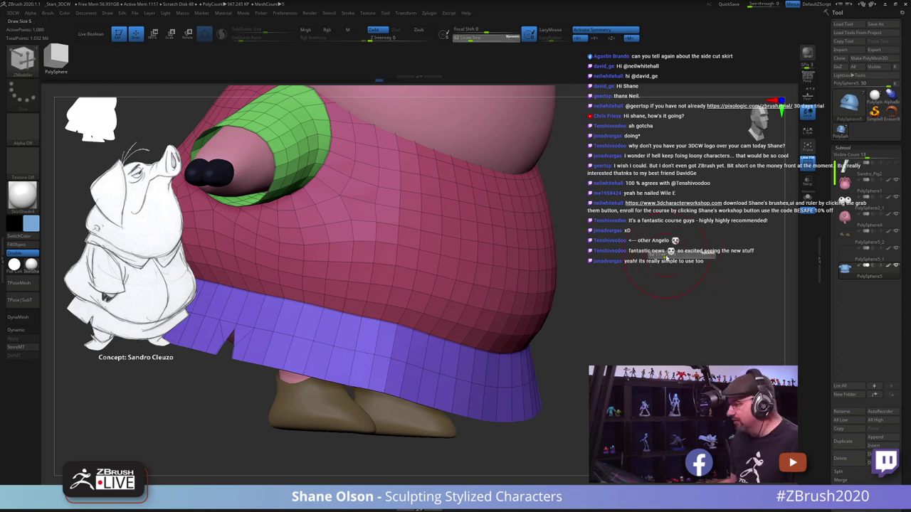
left_click(663, 255)
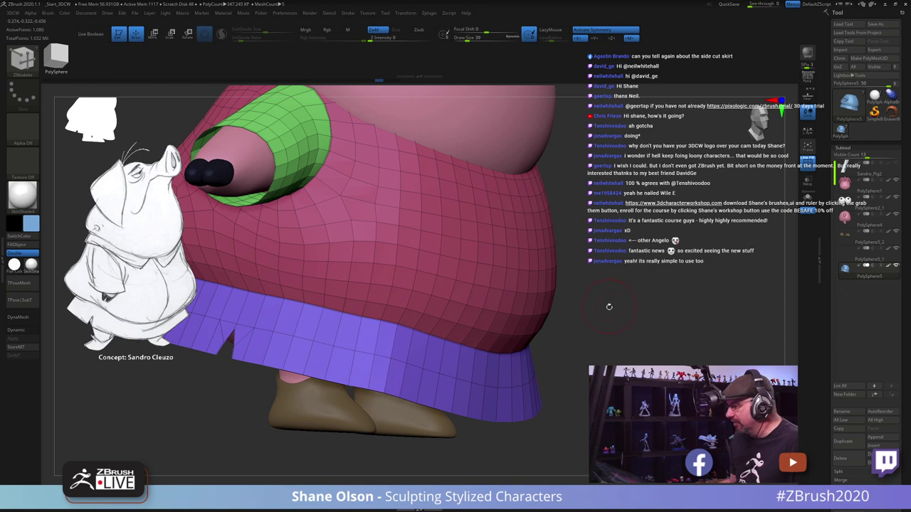
left_click_drag(609, 306, 618, 302)
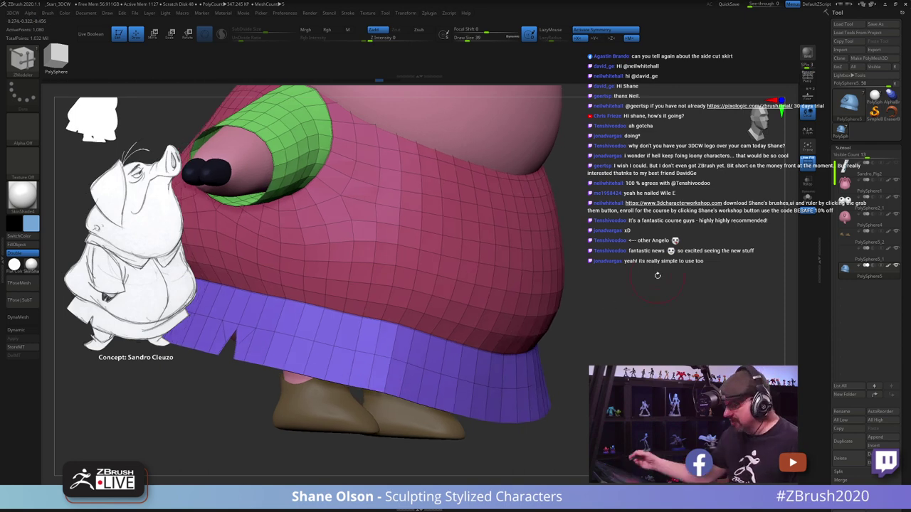
left_click_drag(604, 383, 599, 403, "alt")
key("shift+f")
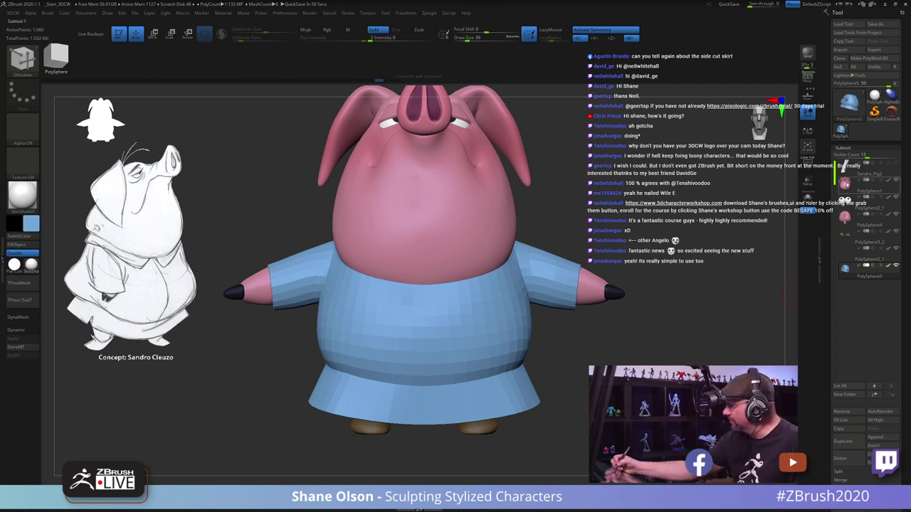
Step: Duplicate the pig's body subtool, select the copy and show its polyframe
left_click(845, 186)
left_click(844, 213)
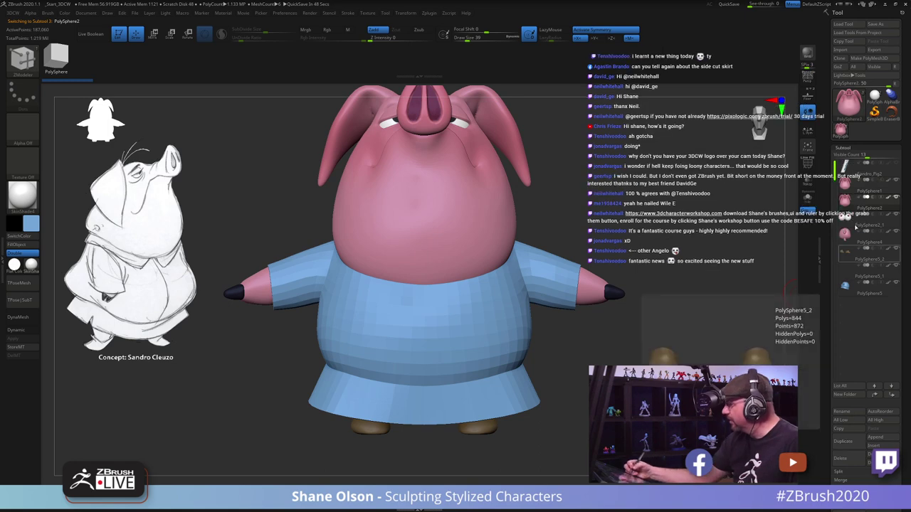
mouse_move(648, 339)
left_mouse_down("alt")
mouse_move(640, 346)
mouse_move(646, 340)
left_mouse_up("alt")
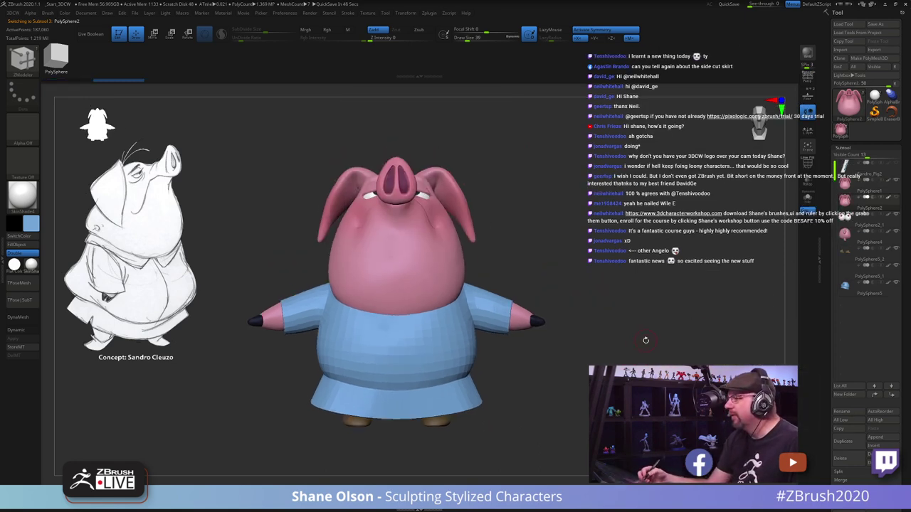
left_click_drag(622, 268, 566, 239)
key("shift+f")
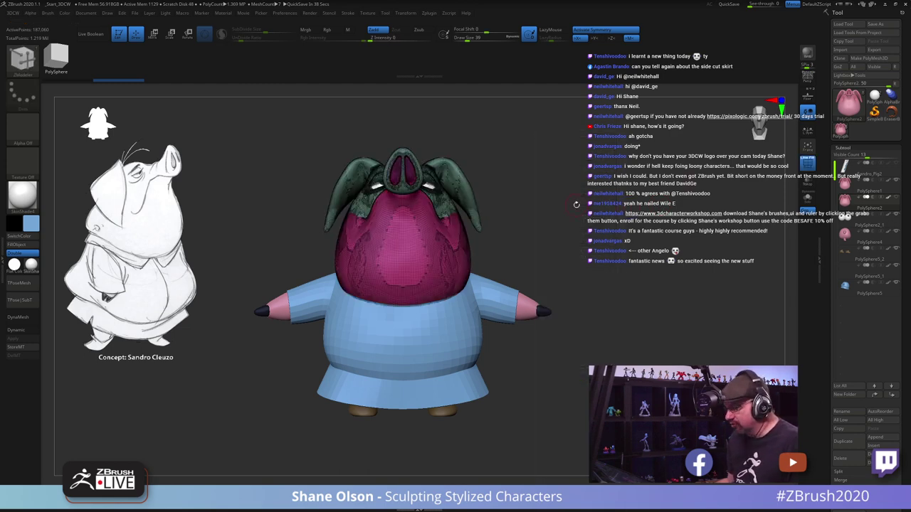
Step: Turn off ZRemesher's Keep Groups option and inspect the mesh density on the duplicated body and snout
left_click_drag(563, 206, 603, 237)
key("space")
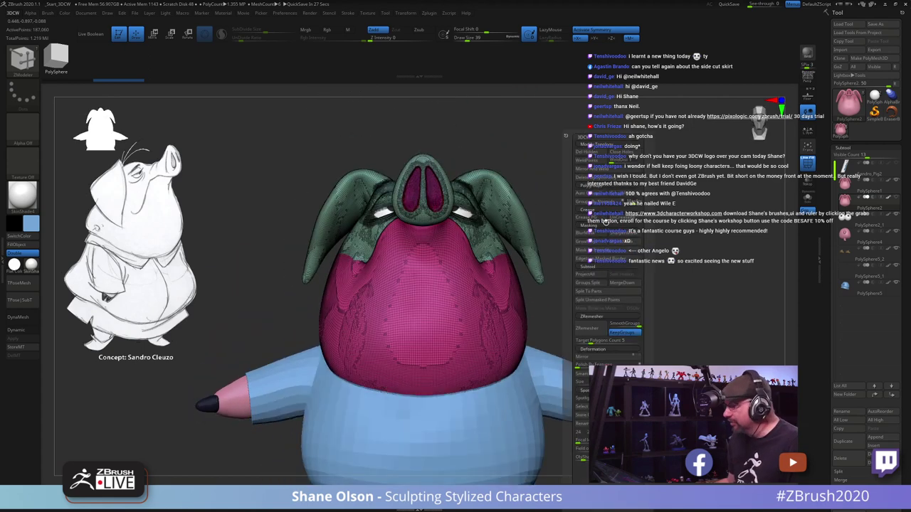
left_click(590, 329)
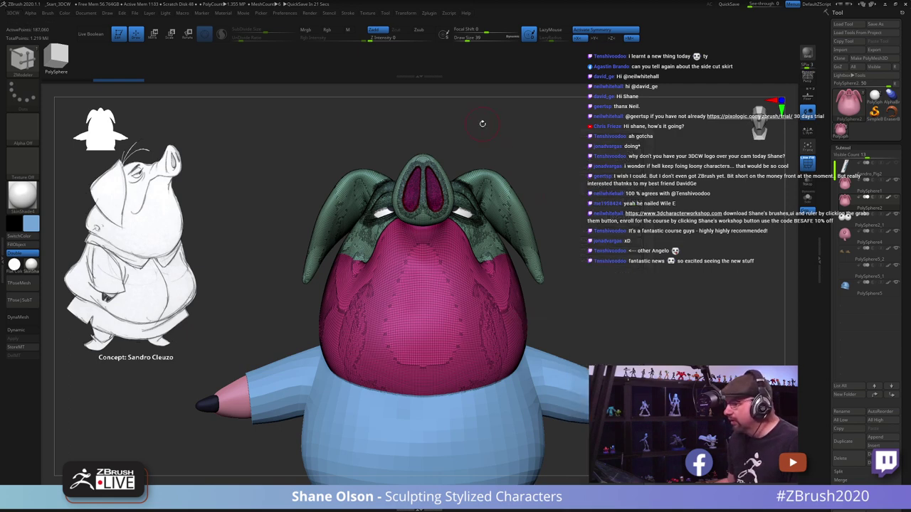
left_click_drag(631, 196, 610, 198)
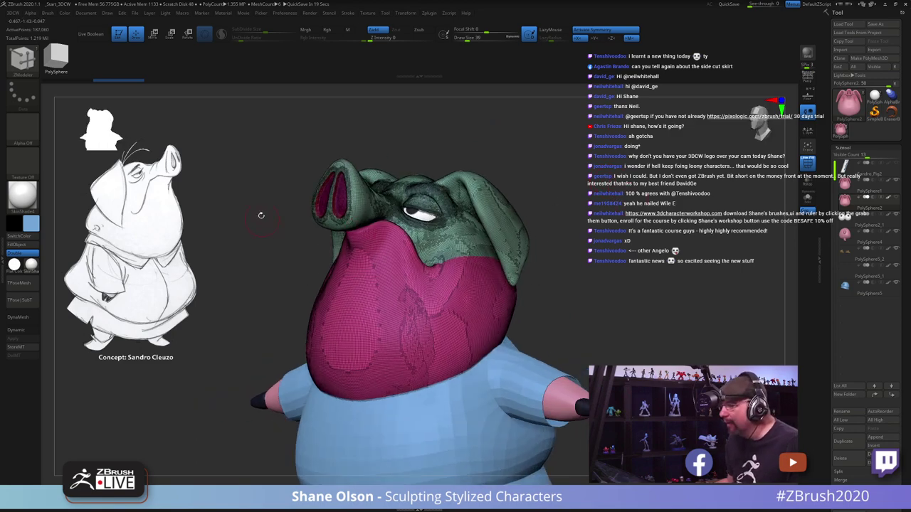
left_click_drag(261, 214, 301, 330, "alt")
left_click_drag(297, 261, 285, 347, "alt")
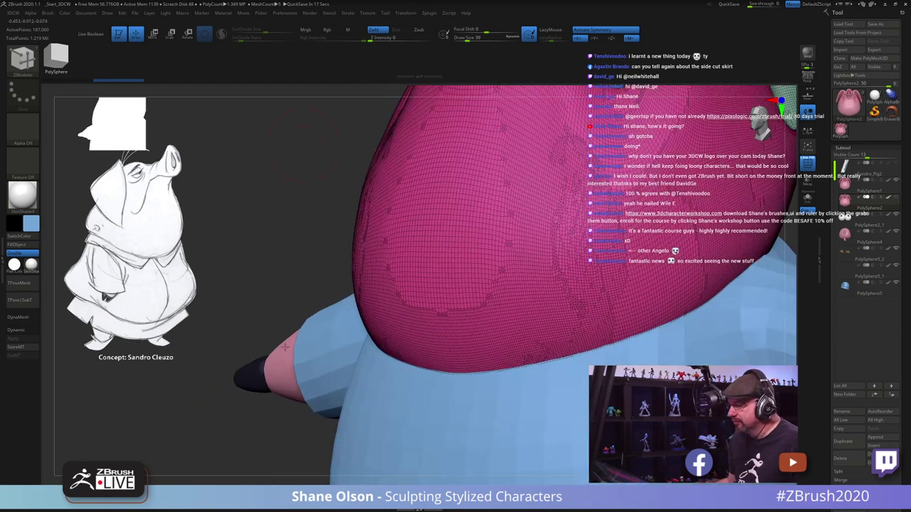
left_click_drag(312, 199, 283, 306, "alt")
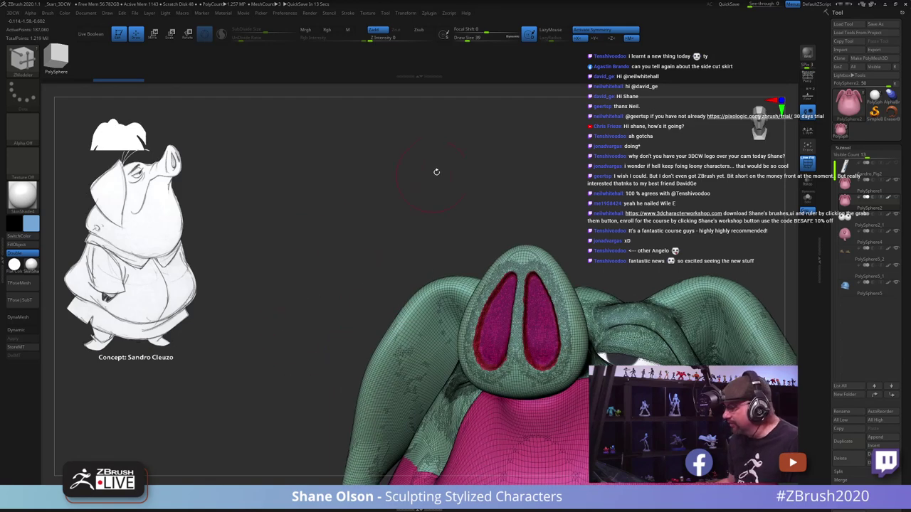
left_click_drag(491, 148, 883, 348)
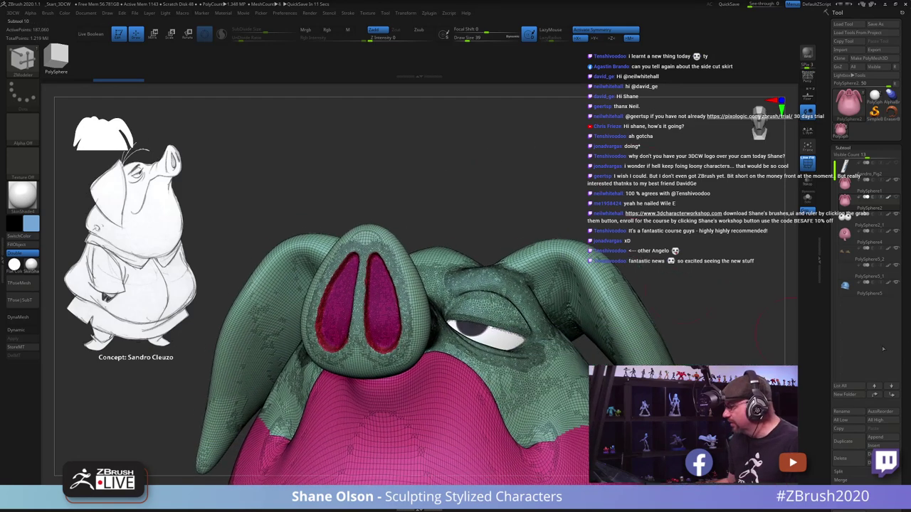
Step: Isolate the duplicated body in solo mode and inspect the mesh around its eyelids and snout with a smaller draw size
left_click(807, 198)
left_click_drag(532, 201, 503, 197)
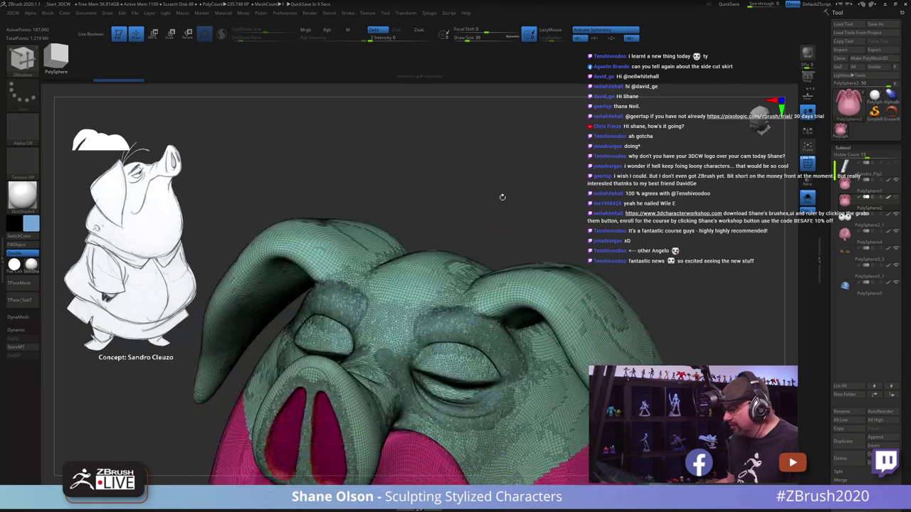
right_click_drag(509, 390, 513, 381, "alt")
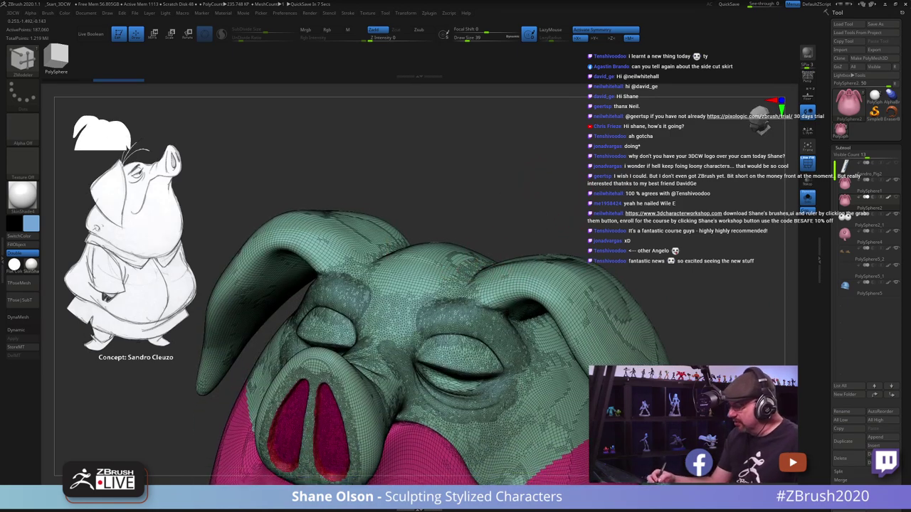
left_click_drag(512, 382, 503, 396)
key("s")
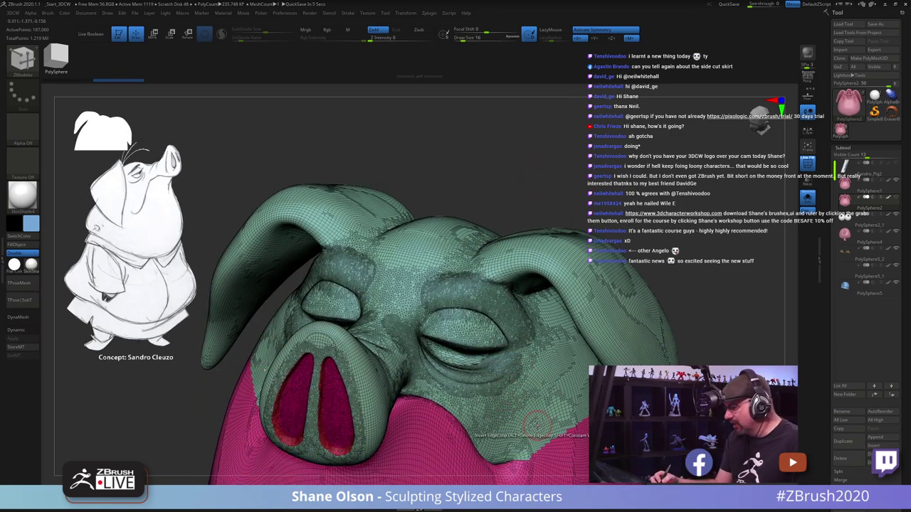
mouse_move(539, 431)
right_mouse_down("ctrl")
mouse_move(535, 385)
mouse_move(536, 398)
right_mouse_up("ctrl")
right_click_drag(537, 399, 532, 303, "alt")
left_click_drag(661, 348, 654, 344, "shift")
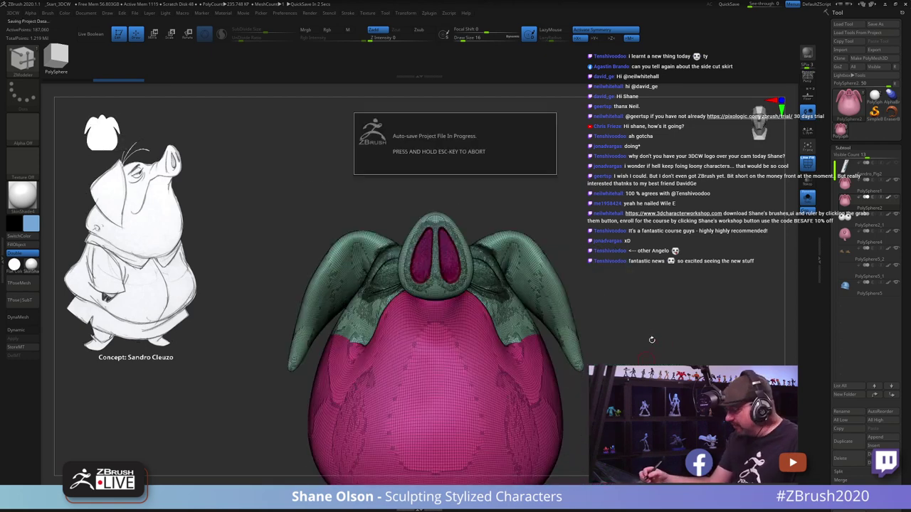
Step: Retopologize the duplicated body with ZRemesher at a target polygon count of 15
key("space")
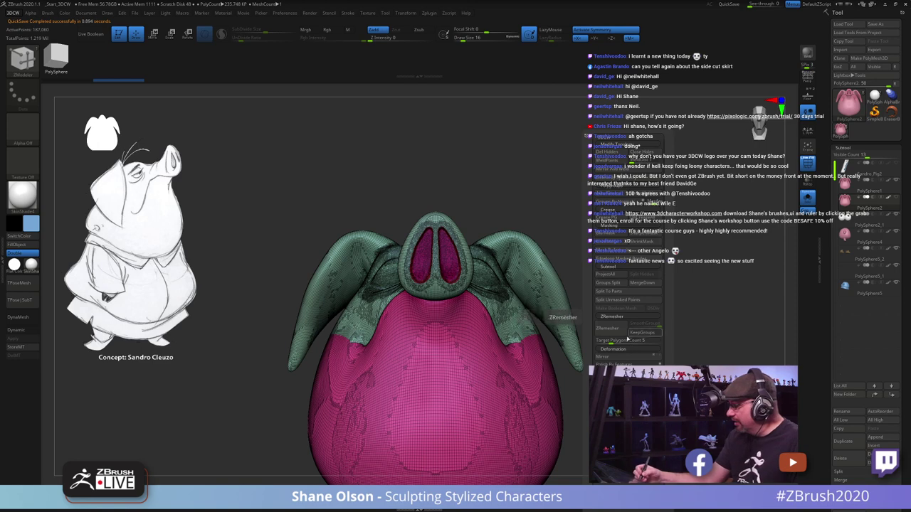
left_click(617, 341)
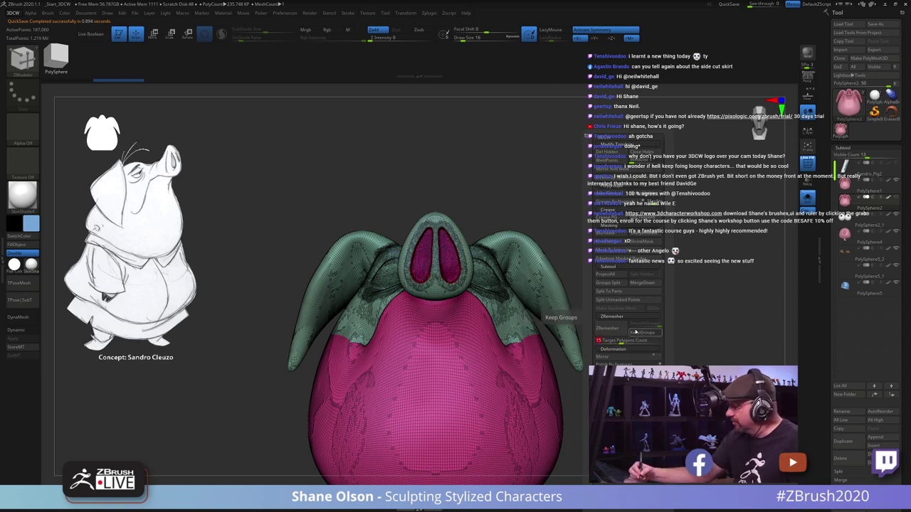
left_click(609, 329)
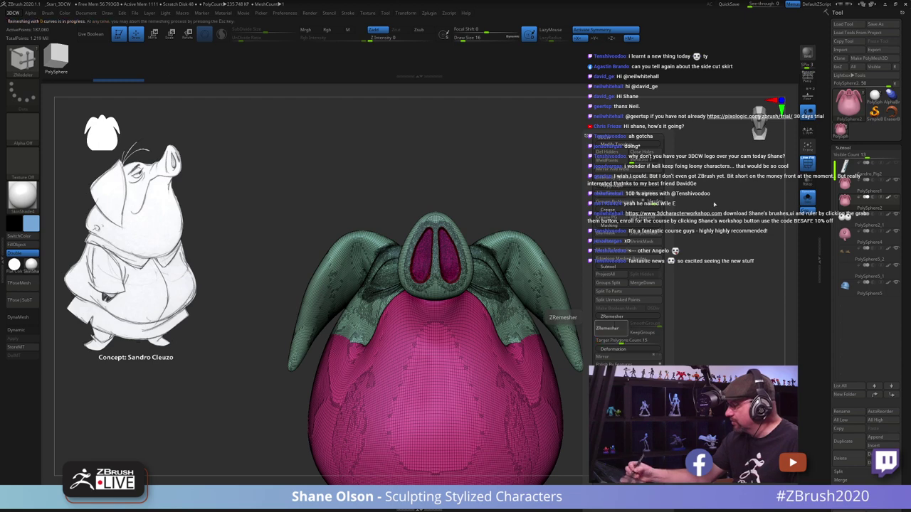
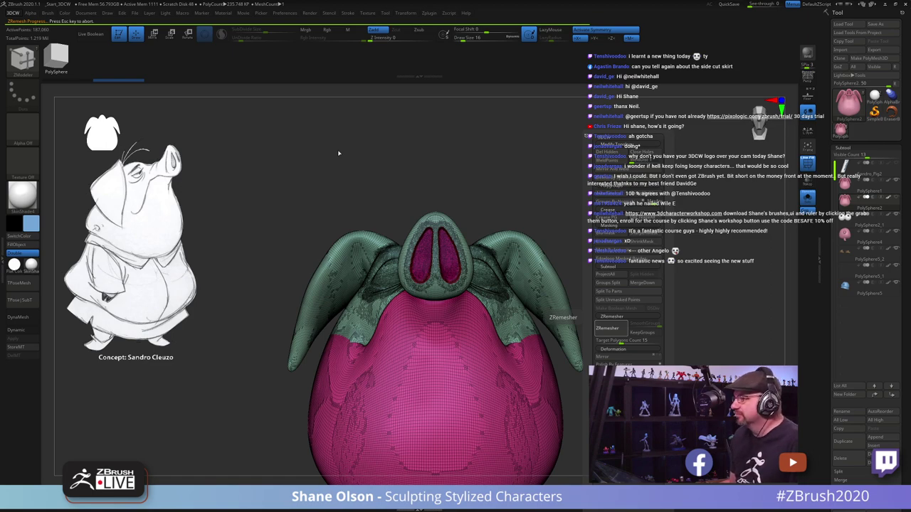
left_click_drag(556, 161, 628, 237)
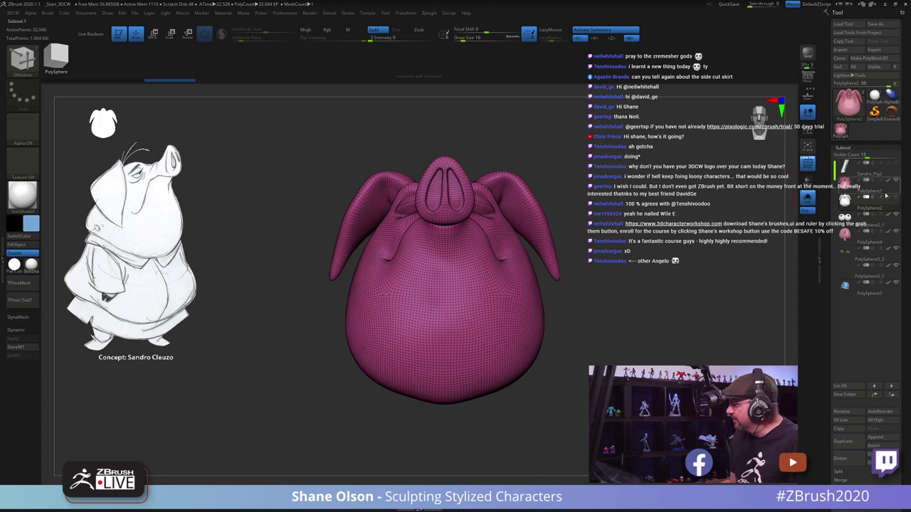
Step: Turn off solo and leave only the original body and its remeshed copy visible, with the copy selected
key("shift")
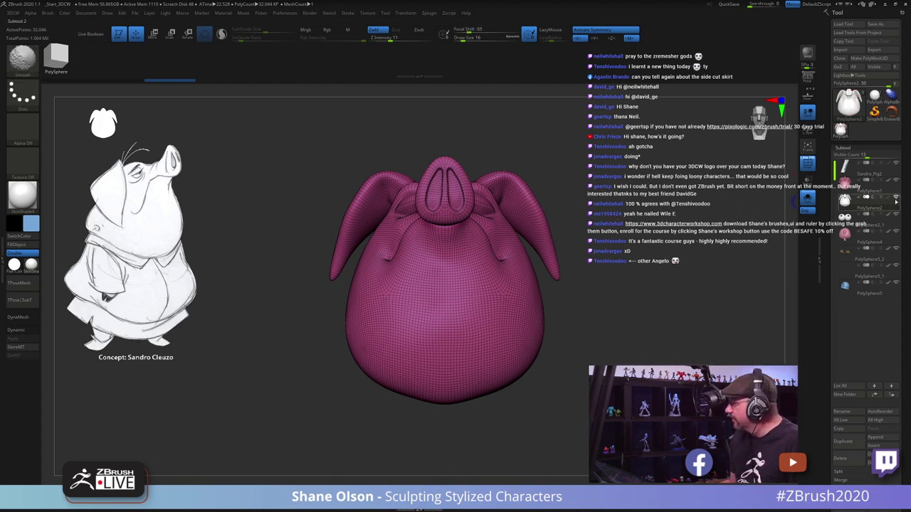
left_click(802, 197)
left_click_drag(666, 168, 659, 198)
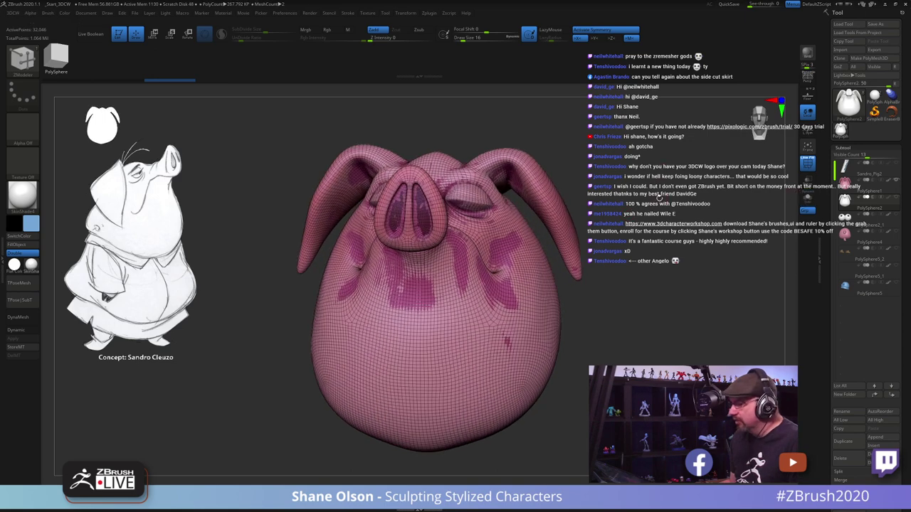
Step: Project the original body's detail and polypaint onto the remeshed copy with ProjectAll, and hide the polyframe
key("space")
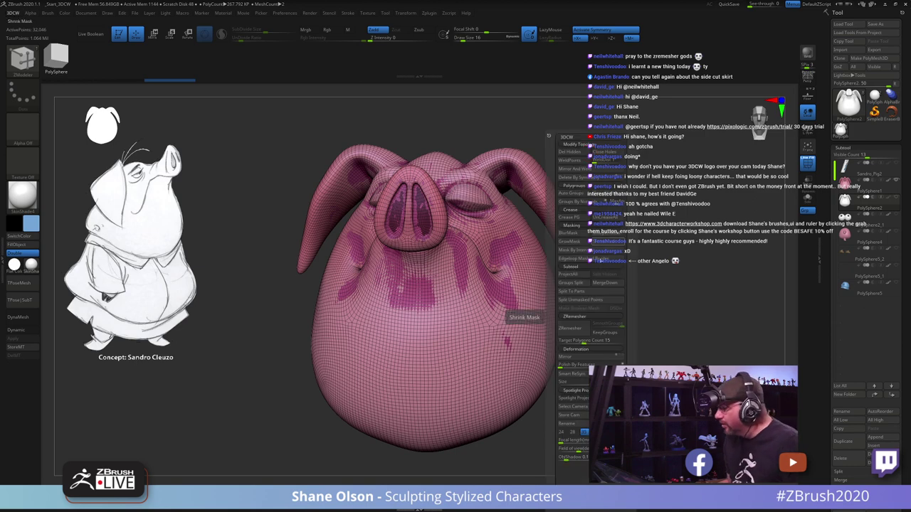
left_click(515, 308)
left_click(524, 288)
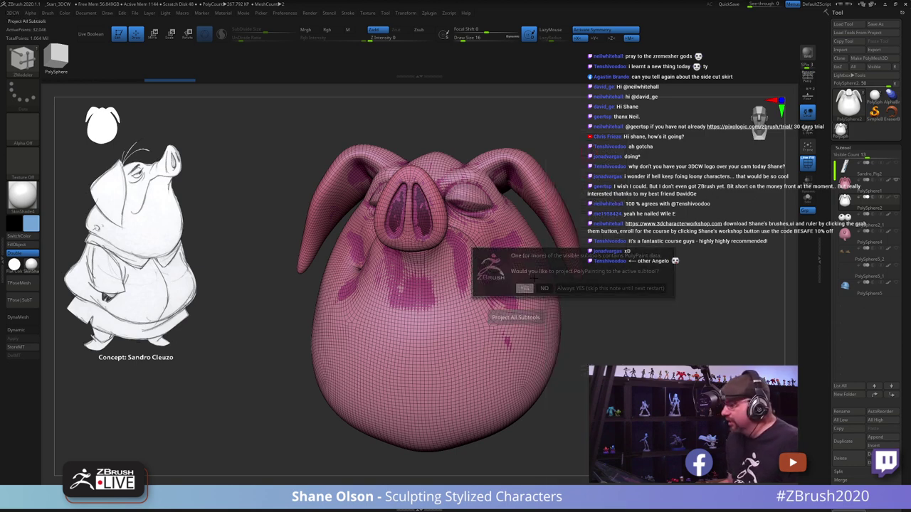
key("shift+f")
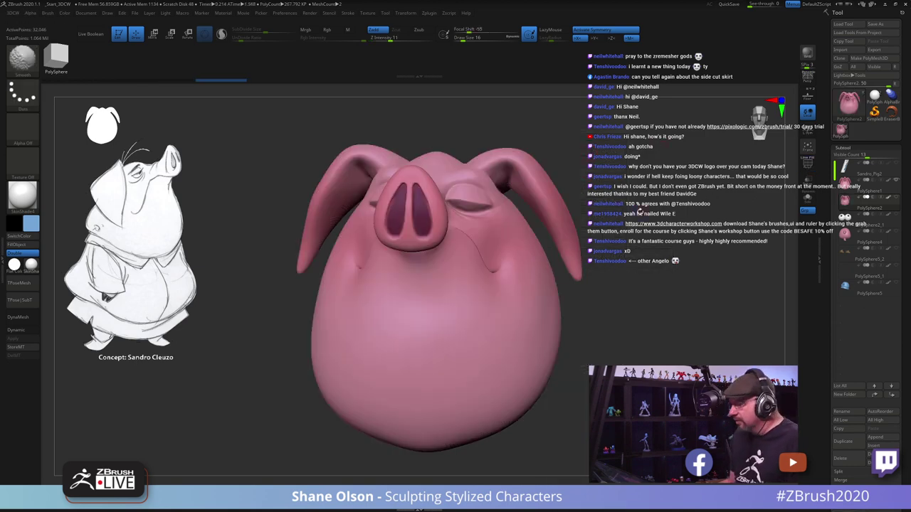
Step: Examine the wireframe of the two overlapping bodies and hide the original, leaving only the remeshed copy visible
key("shift+f")
left_click_drag(692, 239, 744, 231)
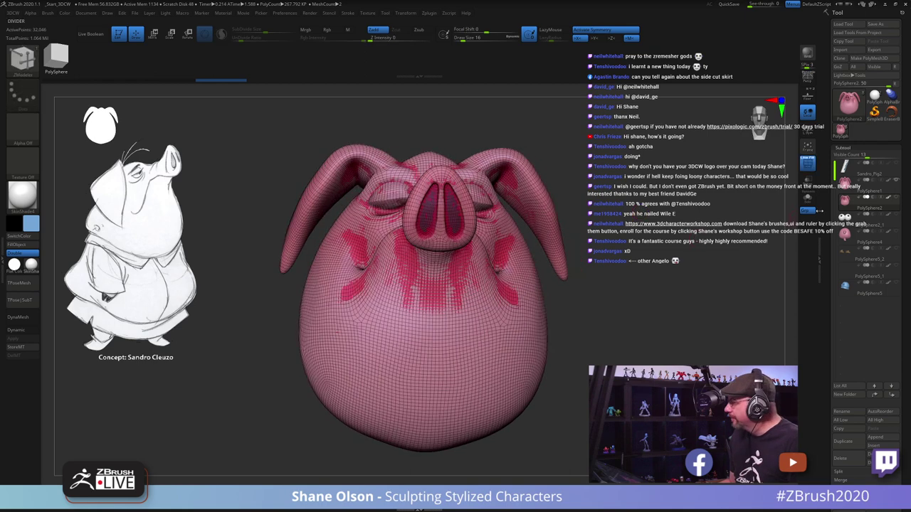
key("ctrl")
mouse_move(645, 219)
left_mouse_down()
mouse_move(653, 197)
mouse_move(670, 198)
left_mouse_up()
left_click(896, 182)
key("shift+f")
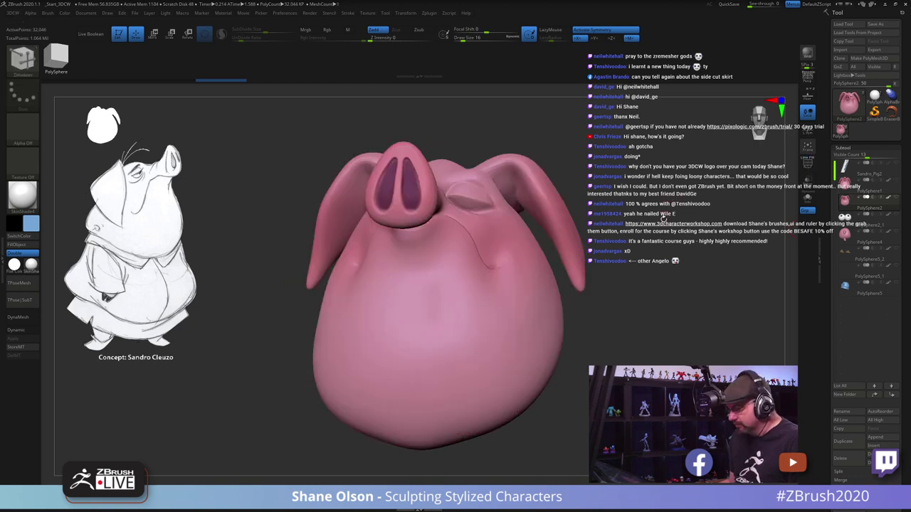
Step: Turn on Dynamic Subdivision for the remeshed body and inspect its smoothed surface and wireframe around the cheek and snout
mouse_move(617, 229)
left_mouse_down()
mouse_move(648, 218)
mouse_move(655, 300)
mouse_move(336, 371)
mouse_move(569, 299)
mouse_move(778, 187)
left_mouse_up()
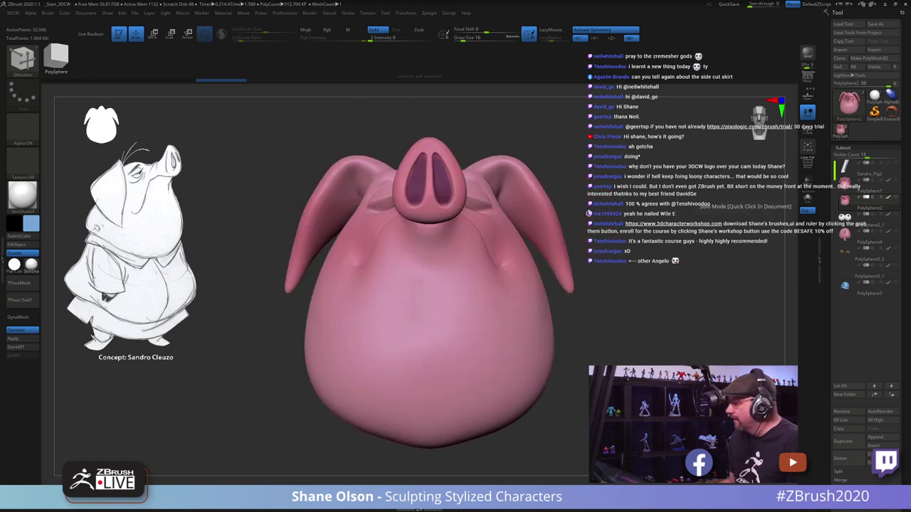
mouse_move(588, 211)
left_mouse_down()
mouse_move(628, 360)
mouse_move(774, 231)
left_mouse_up()
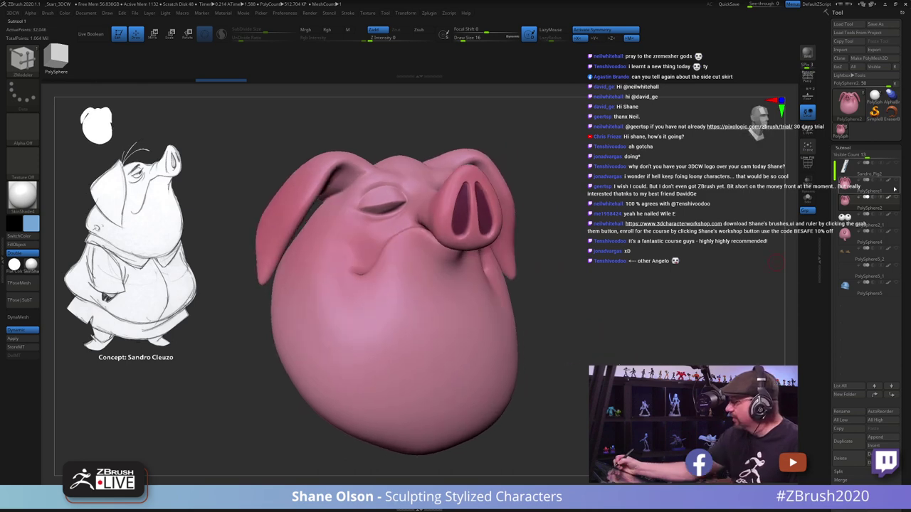
key("shift+f")
left_click_drag(605, 309, 385, 292)
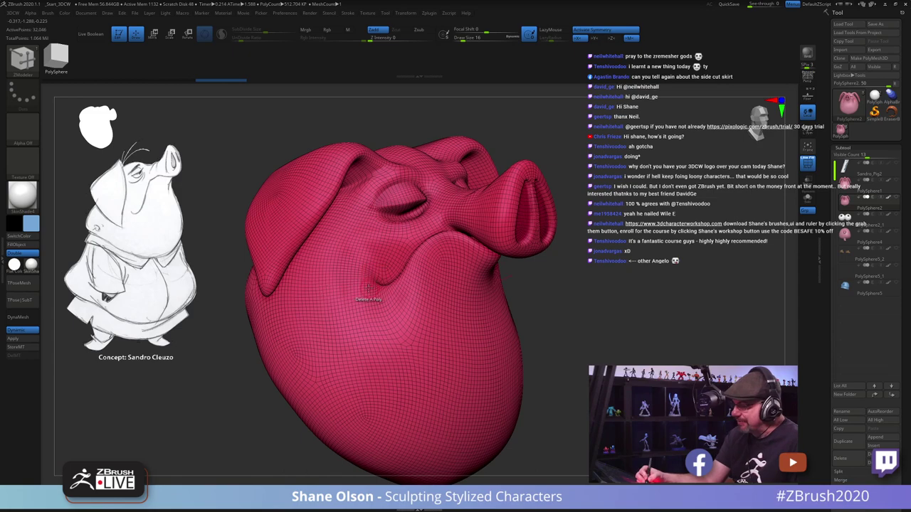
mouse_move(585, 334)
left_mouse_down()
mouse_move(644, 334)
mouse_move(567, 338)
mouse_move(586, 339)
mouse_move(577, 356)
mouse_move(605, 328)
left_mouse_up()
key("shift+f")
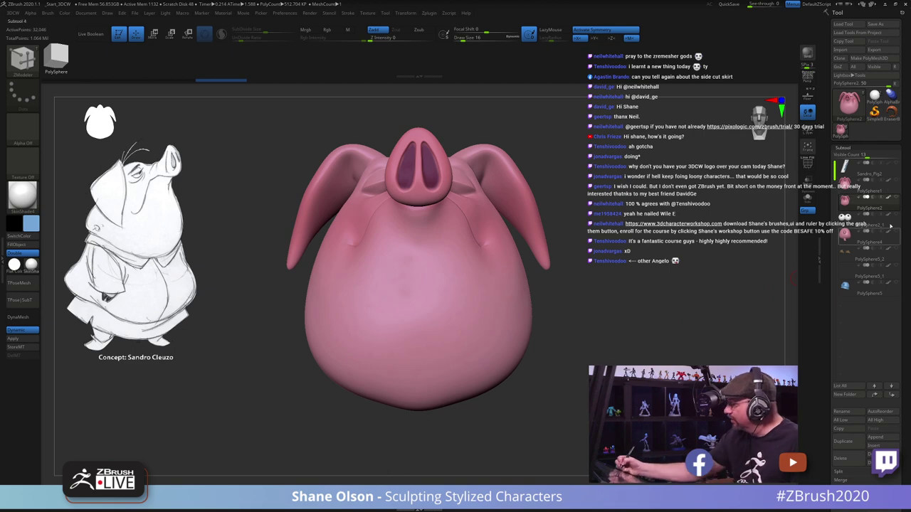
Step: Show the eyes, arms, shirt and shoes again with the remeshed body, keeping the original body hidden
left_click(896, 200)
left_click(896, 164)
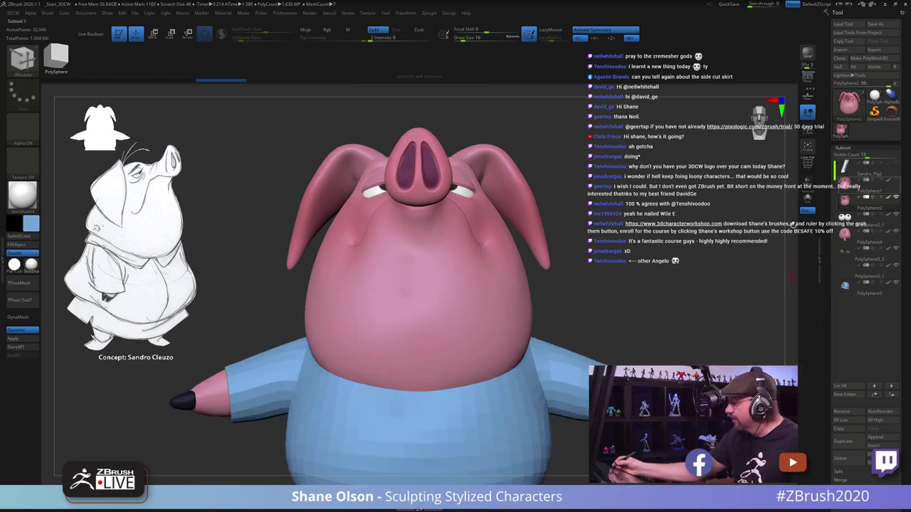
left_click_drag(627, 320, 561, 299)
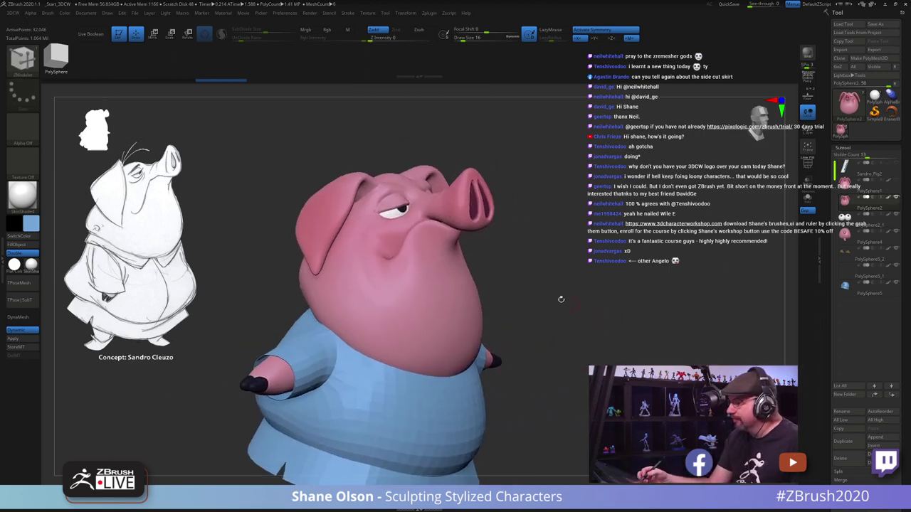
mouse_move(526, 327)
left_mouse_down()
mouse_move(542, 338)
mouse_move(547, 309)
left_mouse_up()
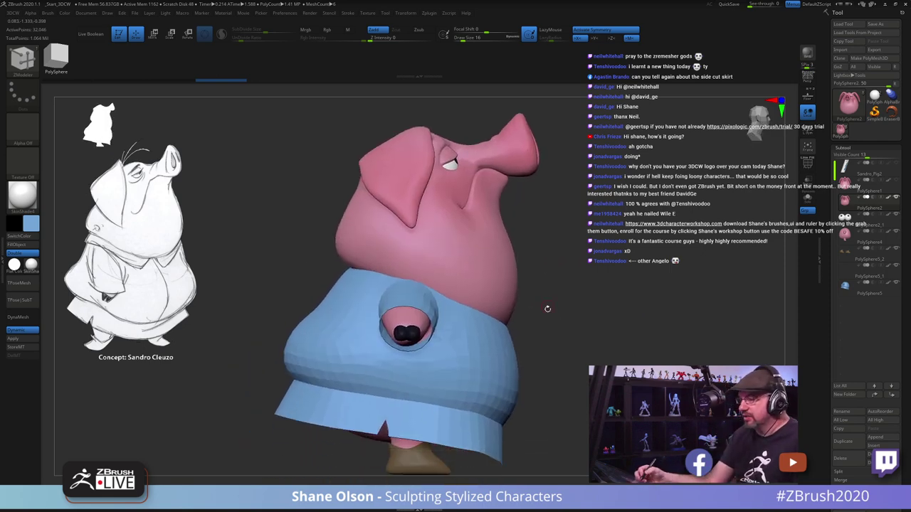
Step: Show the polyframe and reshape the remeshed body's lower edge near the collar using the Move brush at draw size 331
key("s")
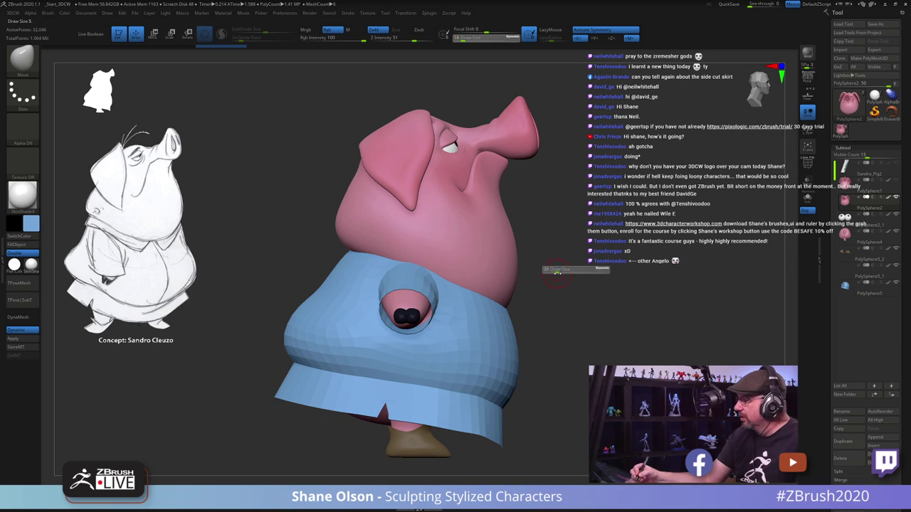
mouse_move(572, 280)
left_mouse_down()
mouse_move(557, 311)
mouse_move(502, 305)
left_mouse_up()
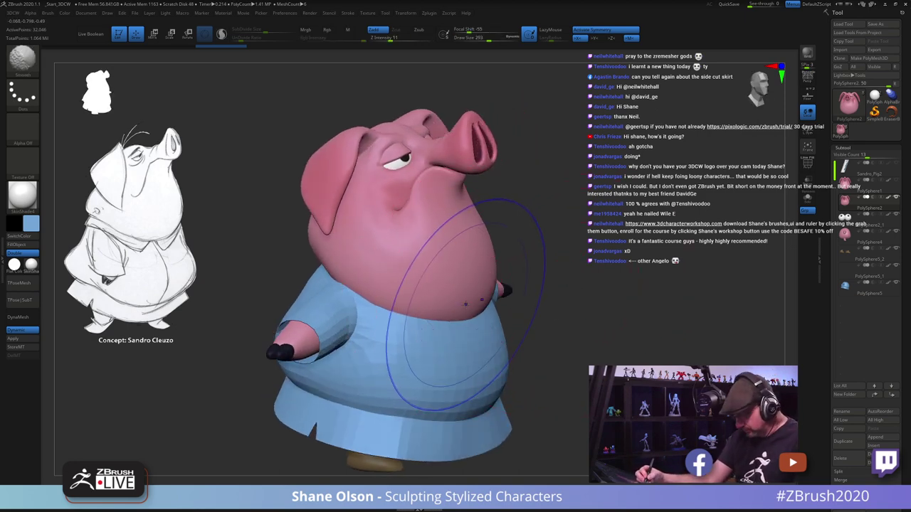
key("shift+f")
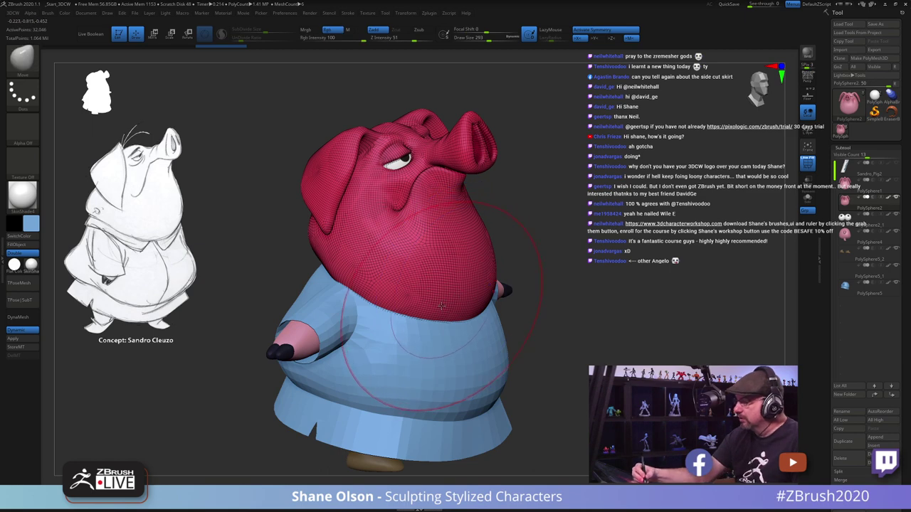
key("s")
left_click(442, 306)
mouse_move(443, 308)
left_mouse_down()
mouse_move(438, 295)
mouse_move(403, 291)
left_mouse_up()
mouse_move(541, 320)
left_mouse_down()
mouse_move(583, 315)
mouse_move(572, 333)
mouse_move(482, 319)
left_mouse_up()
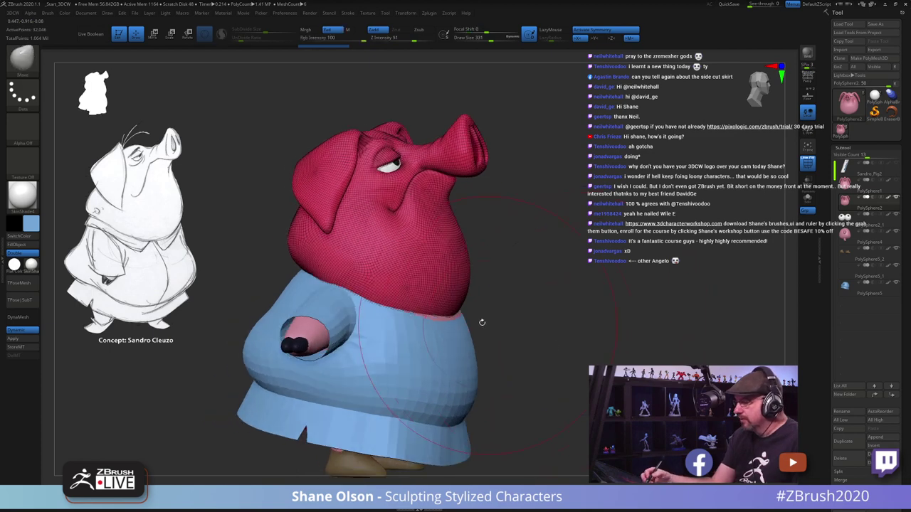
left_click_drag(617, 340, 548, 381)
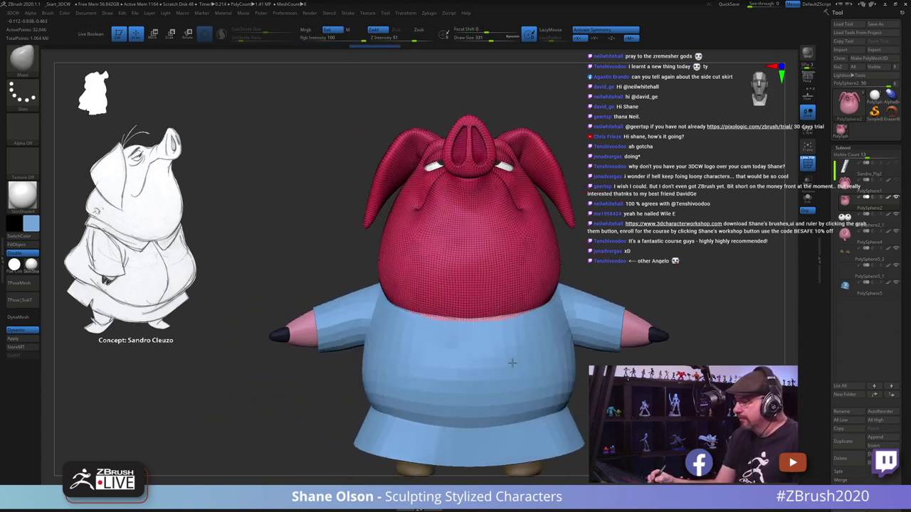
mouse_move(632, 394)
left_mouse_down("alt")
mouse_move(587, 369)
mouse_move(583, 385)
mouse_move(600, 393)
mouse_move(575, 383)
left_mouse_up("alt")
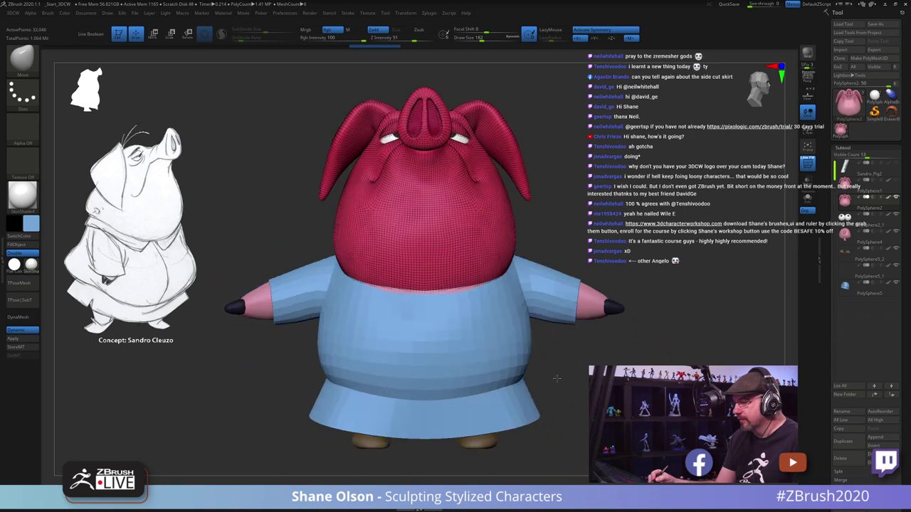
Step: Select the shirt subtool and switch to the Topology brush with a draw size of 37
left_click(481, 335, "alt")
right_click_drag(481, 334, 510, 330)
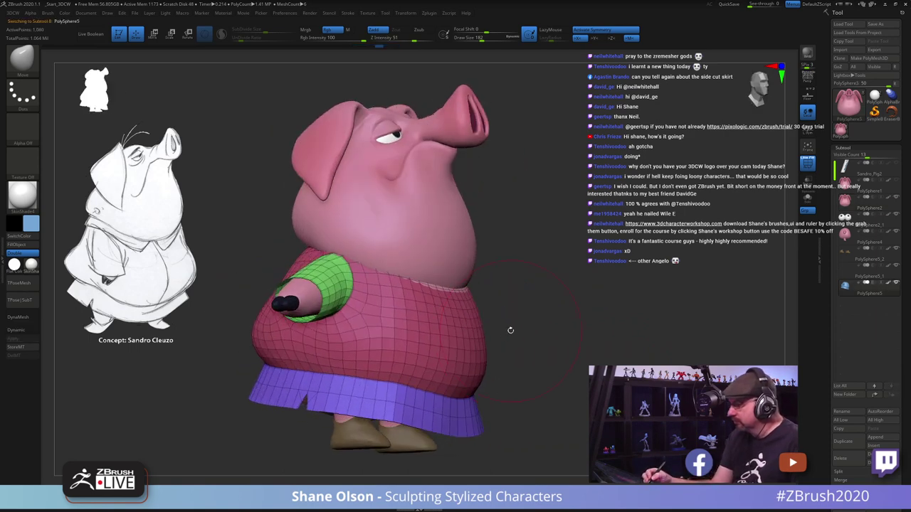
key("s")
left_click_drag(505, 338, 566, 359)
key("s")
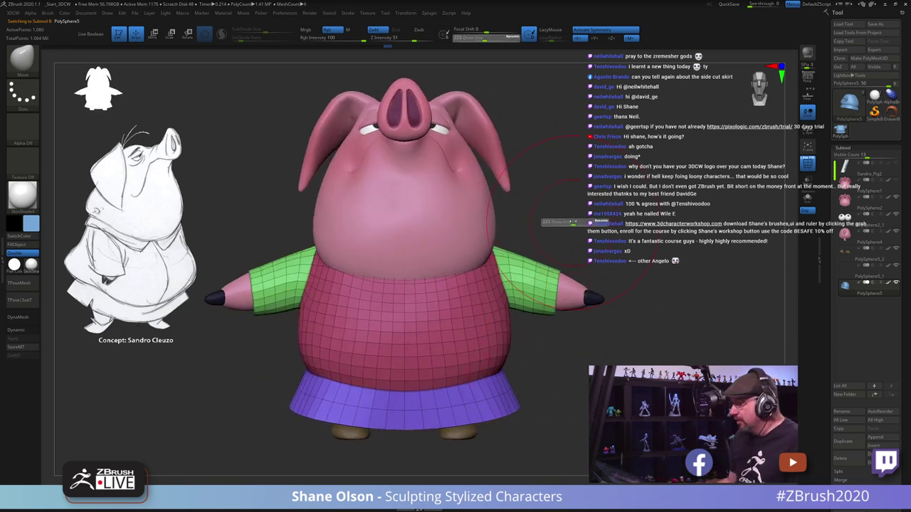
left_click_drag(563, 210, 557, 210)
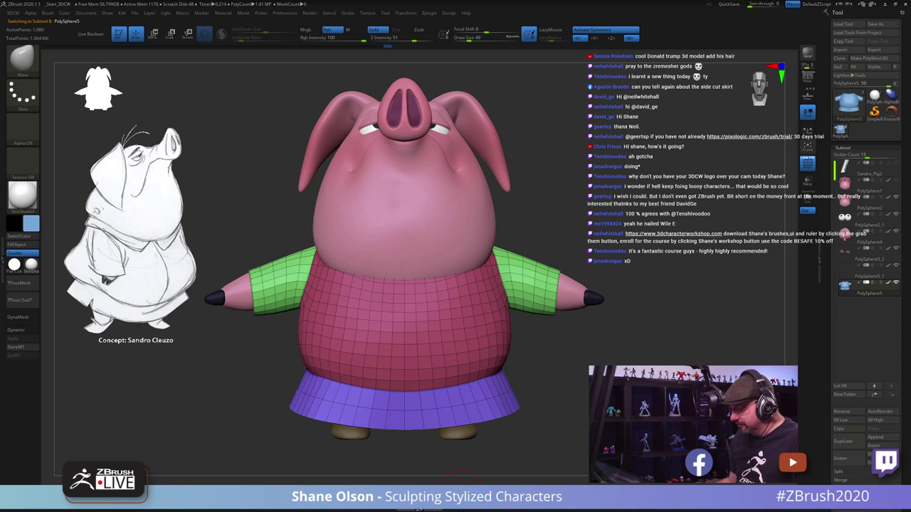
key("b")
key("t")
key("o")
key("s")
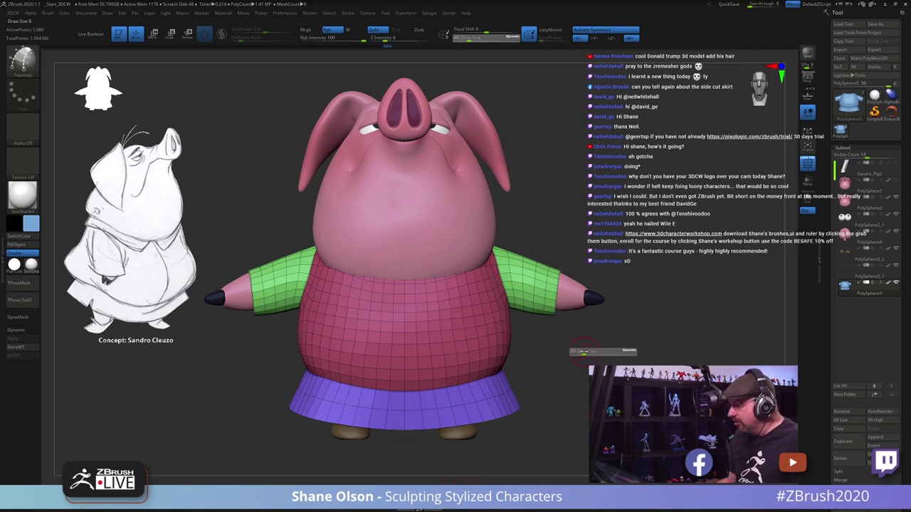
left_click_drag(586, 352, 780, 342)
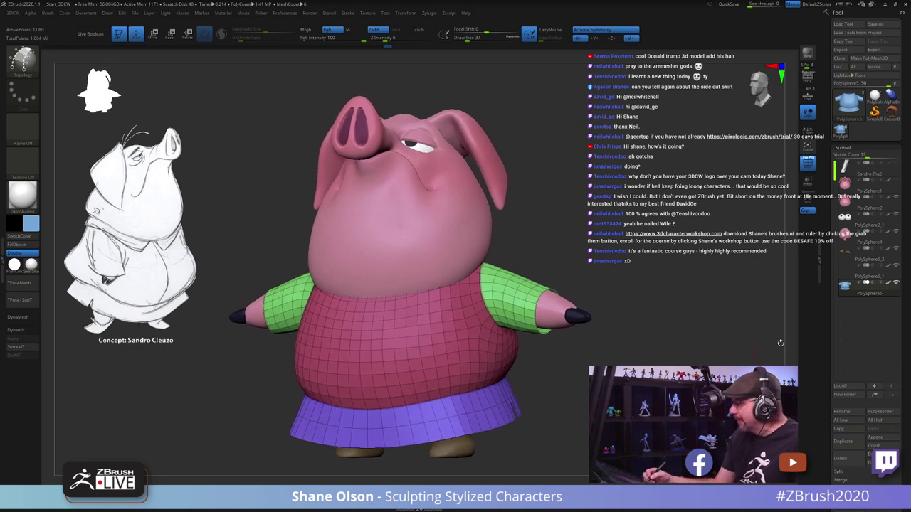
Step: Isolate the shirt in solo mode to examine its neck opening and topology, and bring back the full character
left_click(807, 207)
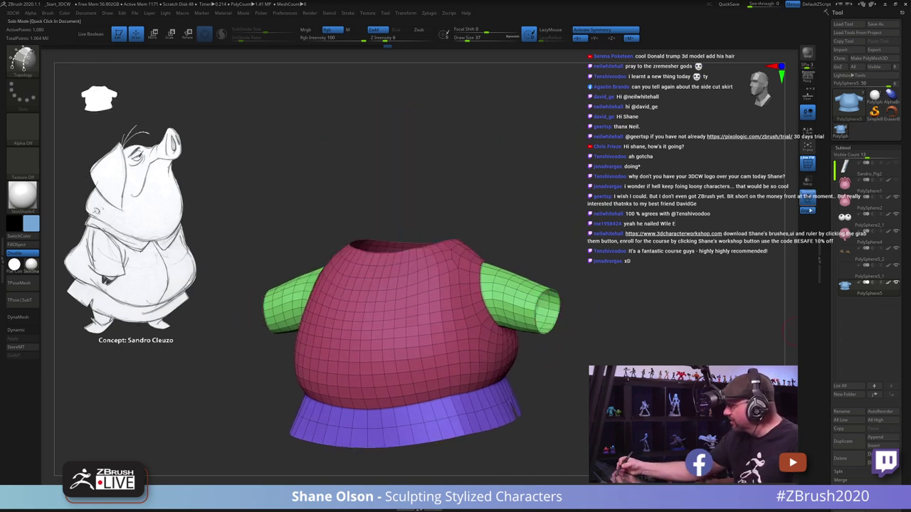
left_click_drag(582, 362, 522, 311)
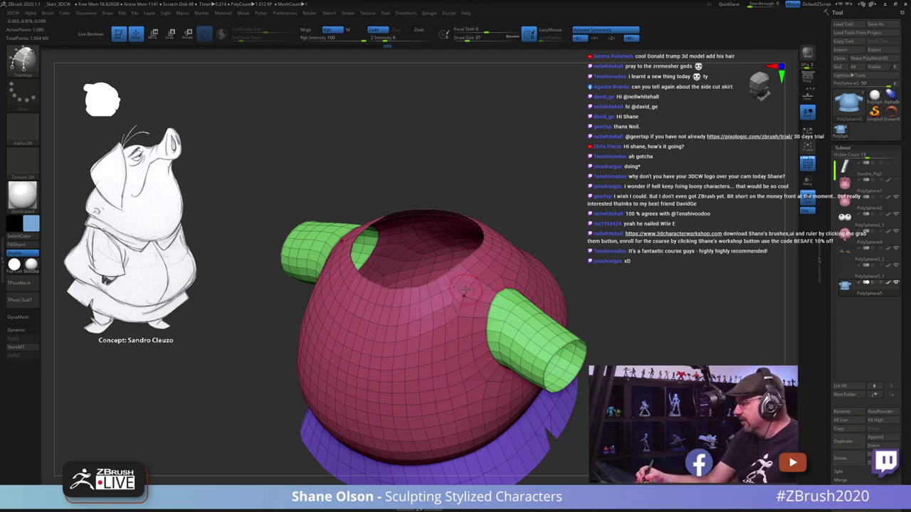
left_click_drag(546, 249, 593, 272)
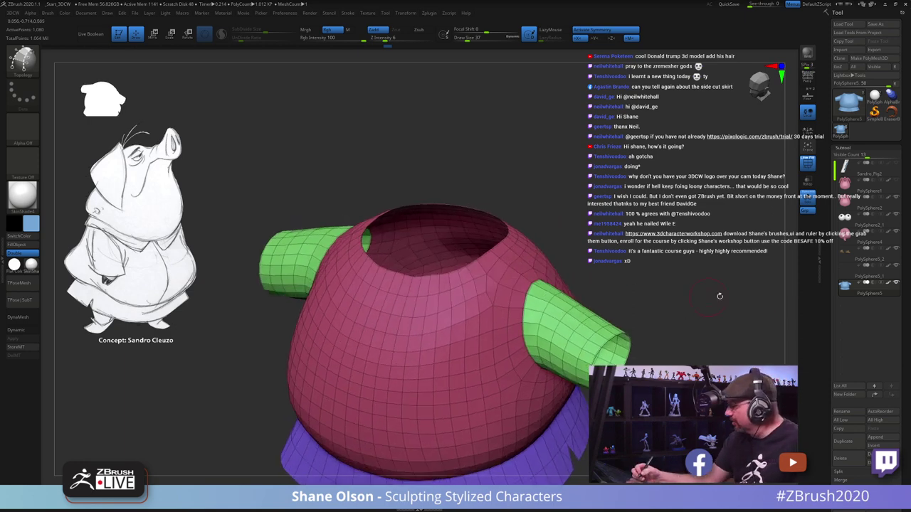
left_click(806, 208)
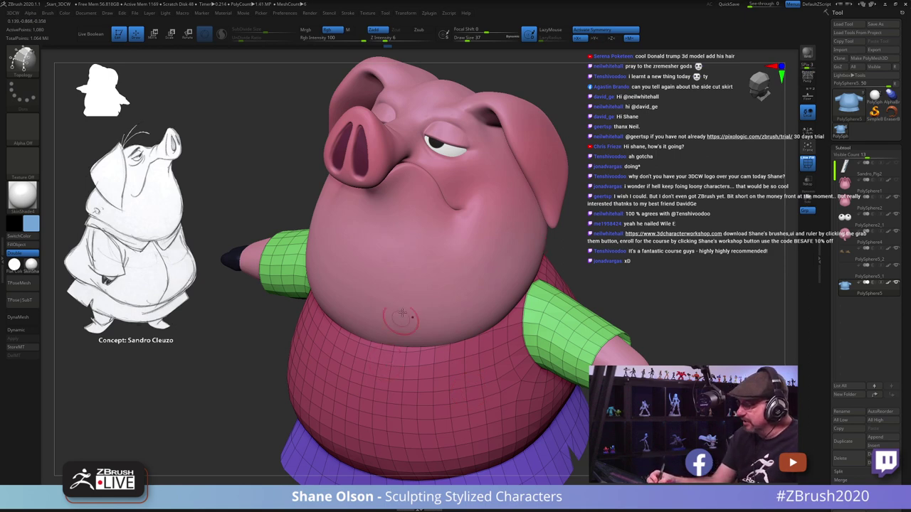
left_click_drag(654, 286, 624, 312)
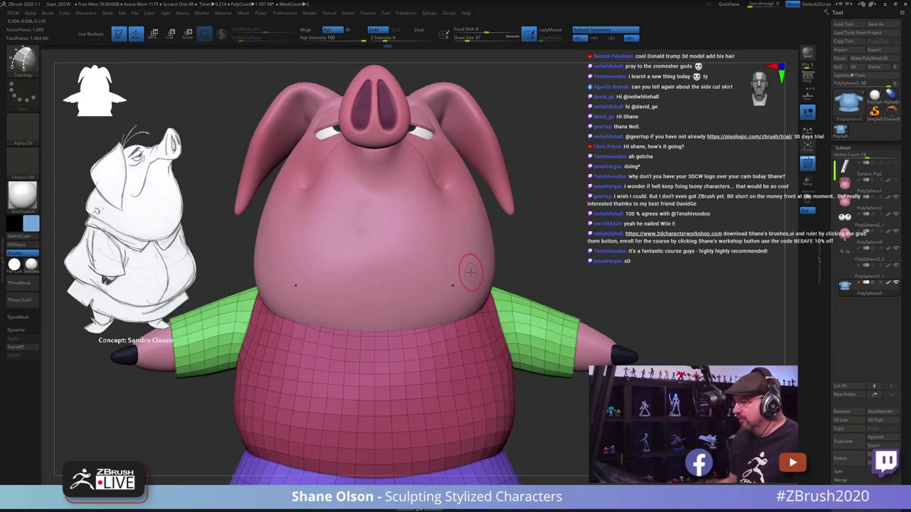
left_click_drag(552, 256, 573, 241)
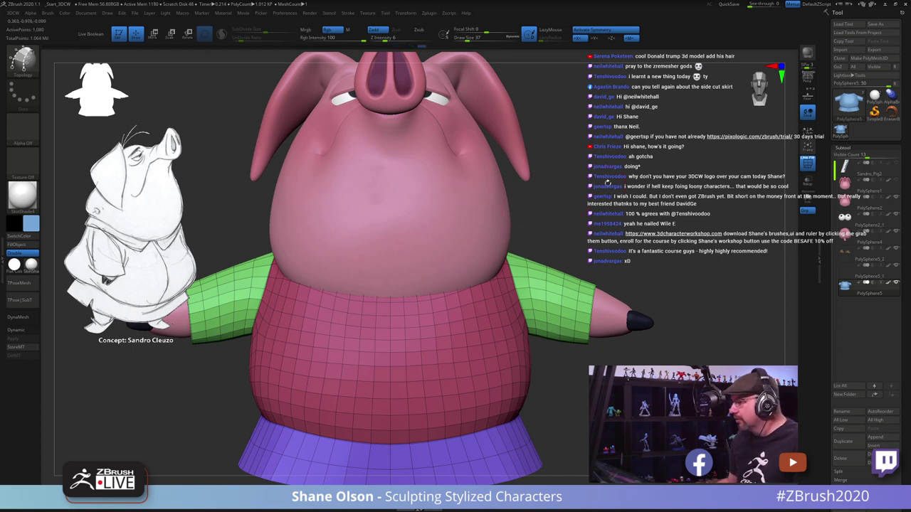
Step: Select the remeshed body and pull its lower edge up at the collar with the Move brush at draw size 408
left_click(881, 204)
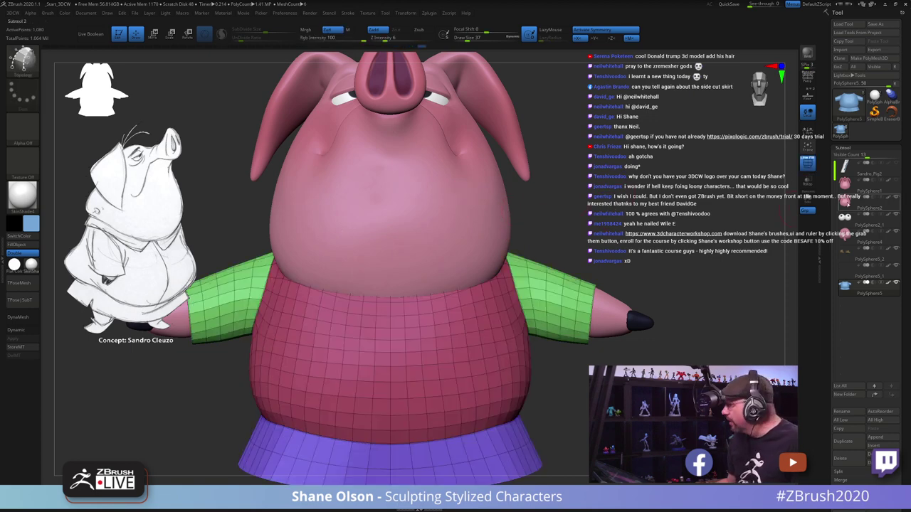
left_click(846, 203)
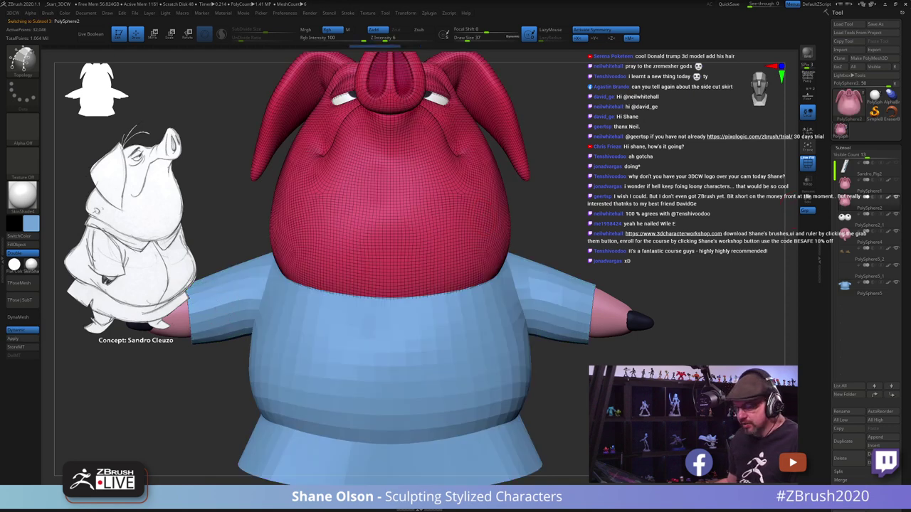
key("b")
key("m")
key("v")
key("s")
left_click_drag(219, 236, 252, 238)
left_click_drag(277, 268, 301, 250)
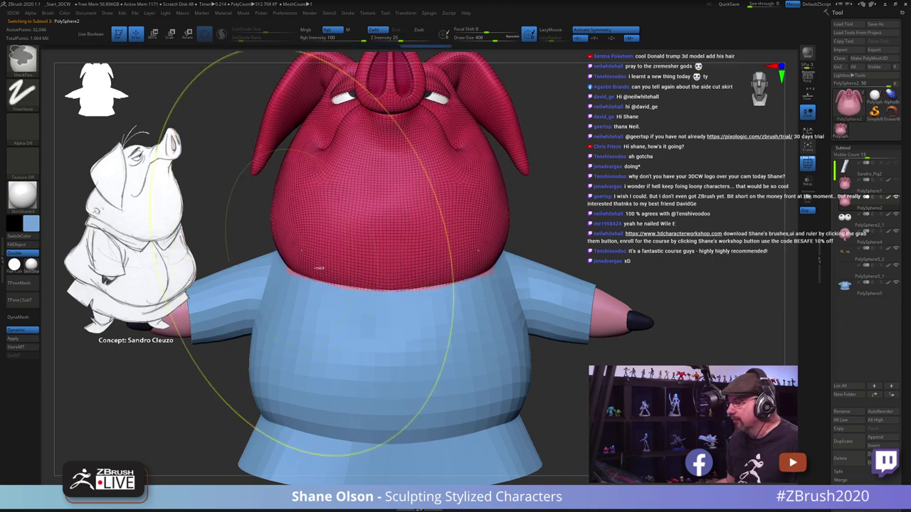
Step: Refine the body's lower edge above the collar from the side view with the Move brush at draw size 408
mouse_move(535, 242)
left_mouse_down()
mouse_move(626, 250)
mouse_move(644, 274)
left_mouse_up()
left_click_drag(413, 227, 557, 231, "alt")
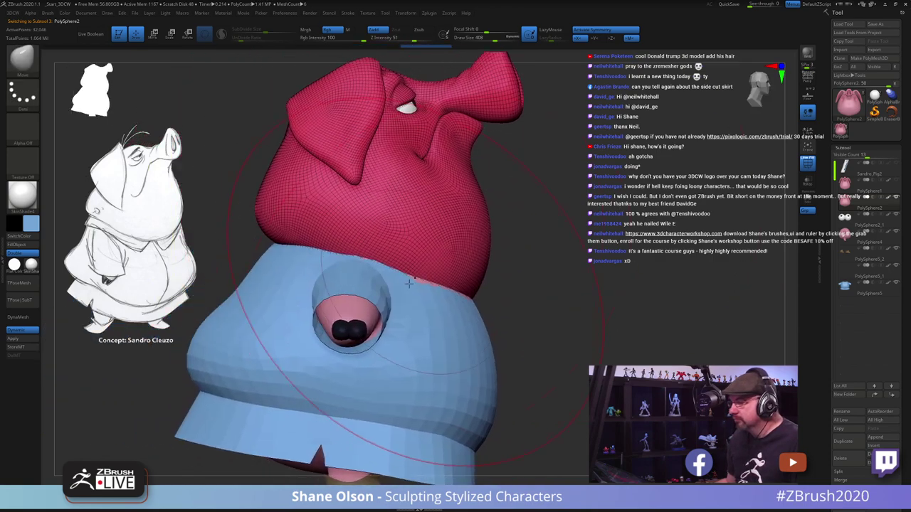
left_click_drag(368, 243, 379, 228)
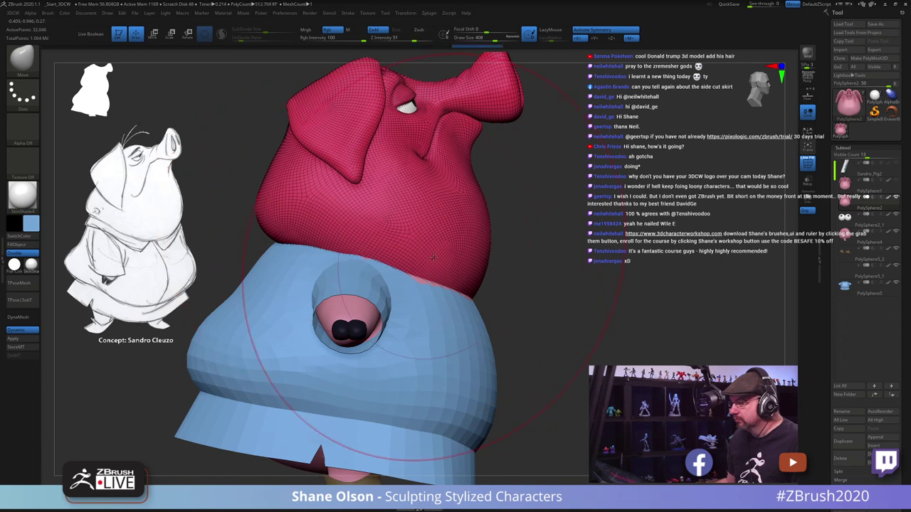
left_click_drag(427, 284, 453, 278)
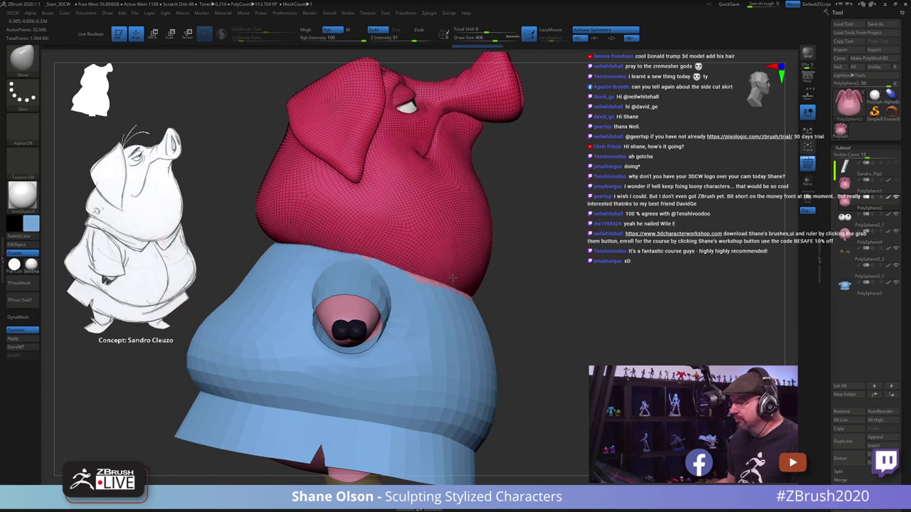
mouse_move(559, 333)
left_mouse_down()
mouse_move(521, 336)
mouse_move(381, 306)
left_mouse_up()
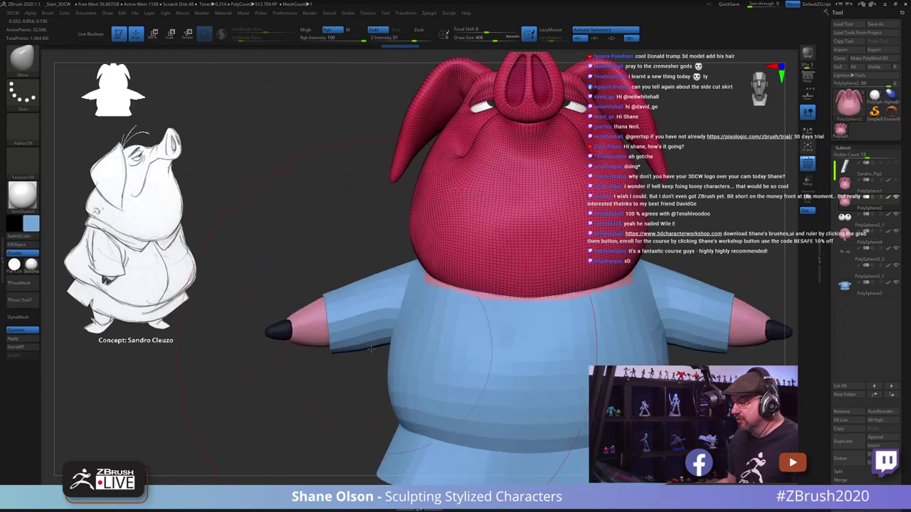
left_click_drag(321, 242, 308, 225, "alt")
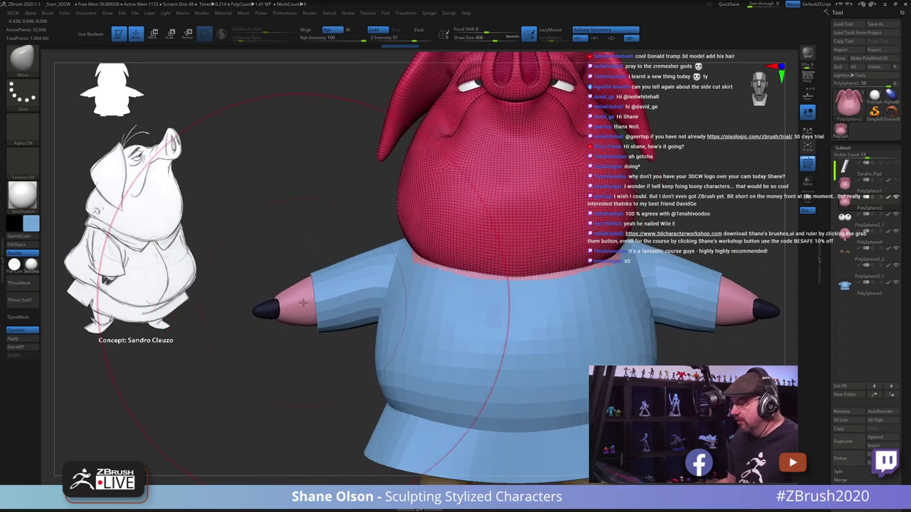
Step: Select the inner body with the arms and push its upper torso beneath the shirt with the Move brush at draw size 408
left_click(303, 308, "alt")
left_click_drag(384, 274, 417, 283)
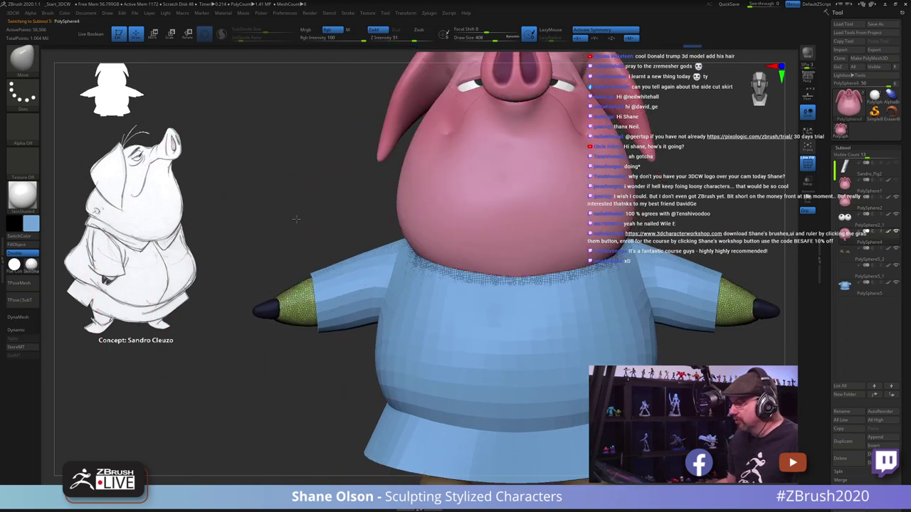
left_click_drag(297, 220, 454, 273)
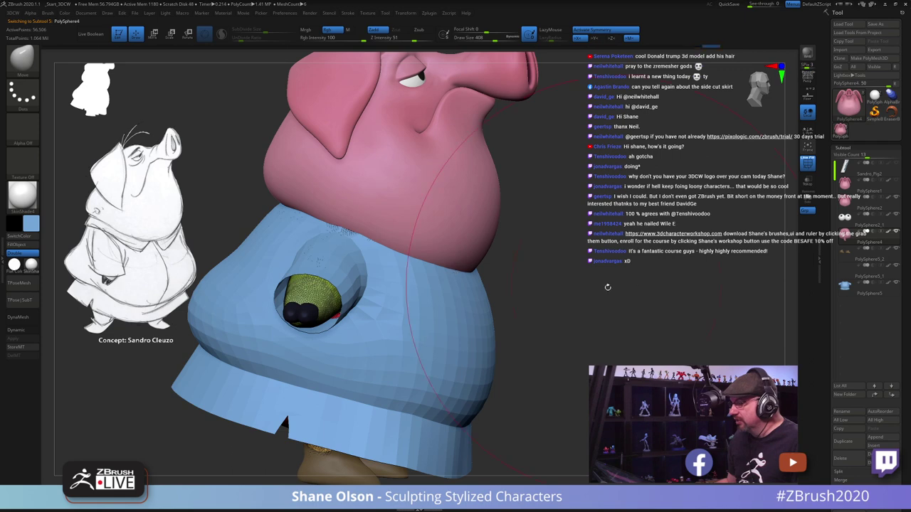
left_click_drag(606, 287, 448, 274)
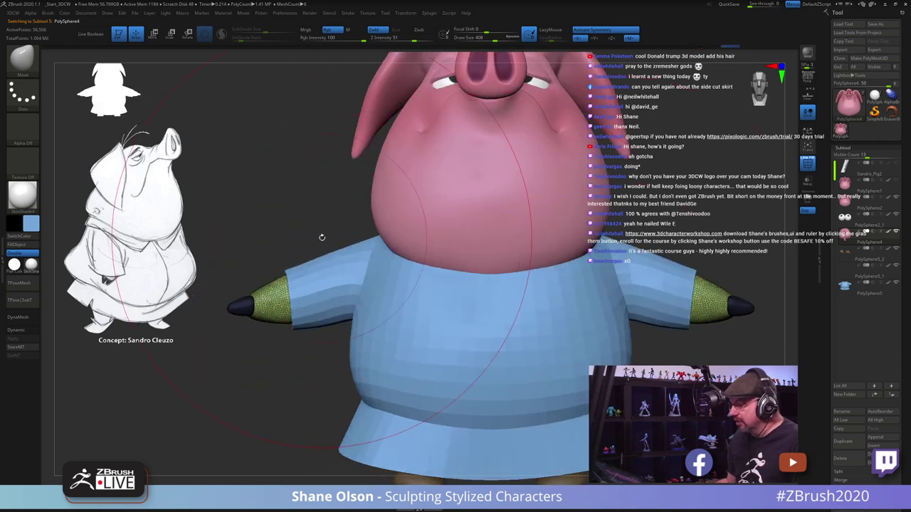
left_click_drag(321, 238, 309, 192, "alt")
mouse_move(308, 191)
right_mouse_down()
mouse_move(263, 295)
mouse_move(282, 239)
mouse_move(541, 241)
right_mouse_up()
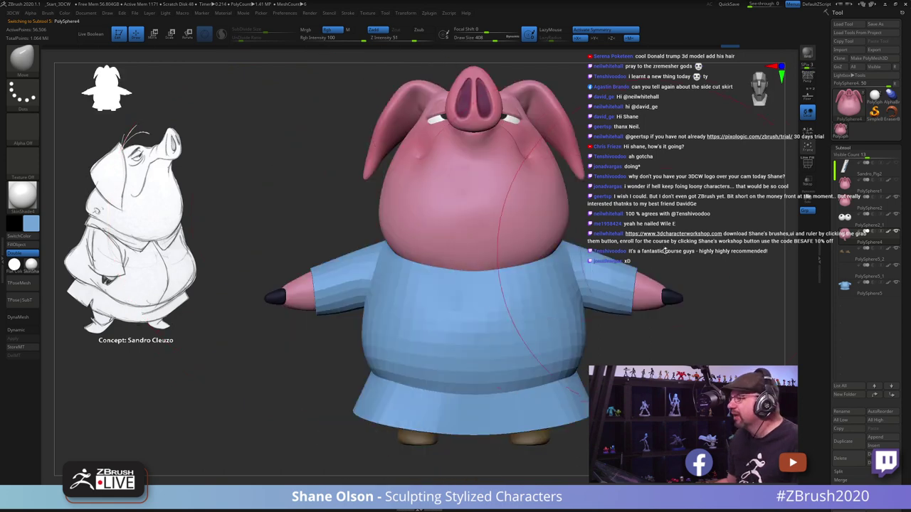
Step: Examine the full character from the front and three-quarter views to compare the shirt neckline with the concept
mouse_move(649, 253)
left_mouse_down("alt")
mouse_move(656, 214)
mouse_move(629, 207)
left_mouse_up("alt")
key("s")
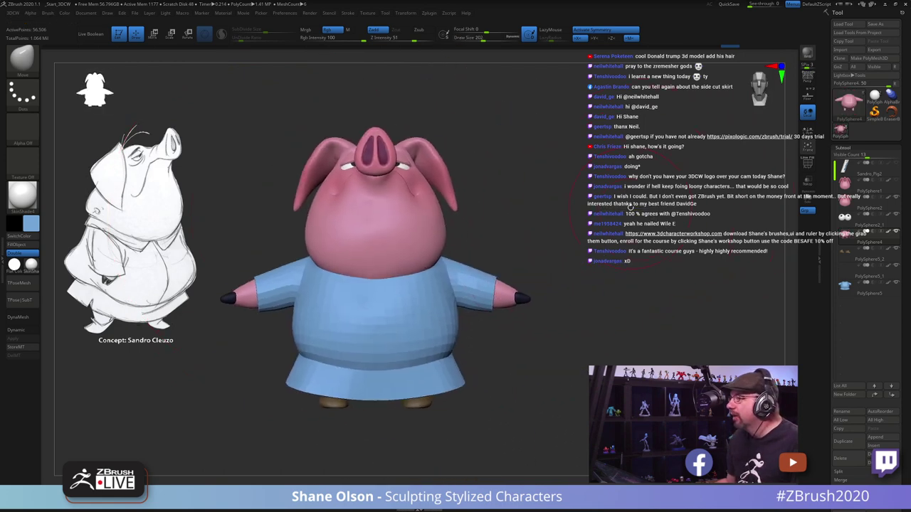
left_click_drag(548, 205, 585, 216, "alt")
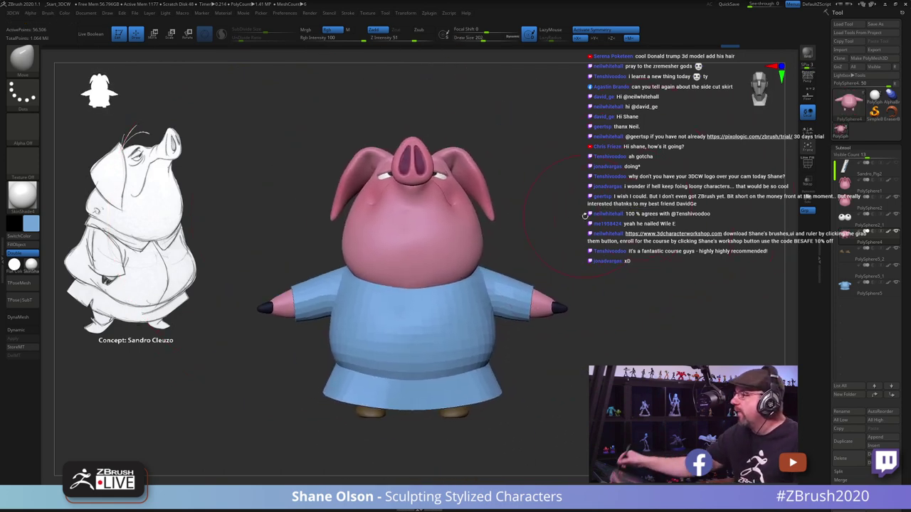
right_click_drag(549, 271, 562, 196)
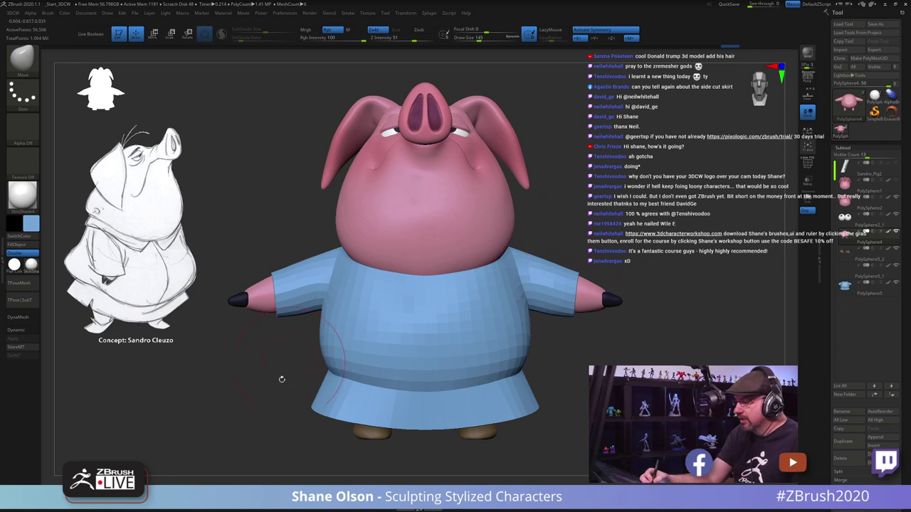
right_click_drag(611, 227, 555, 239)
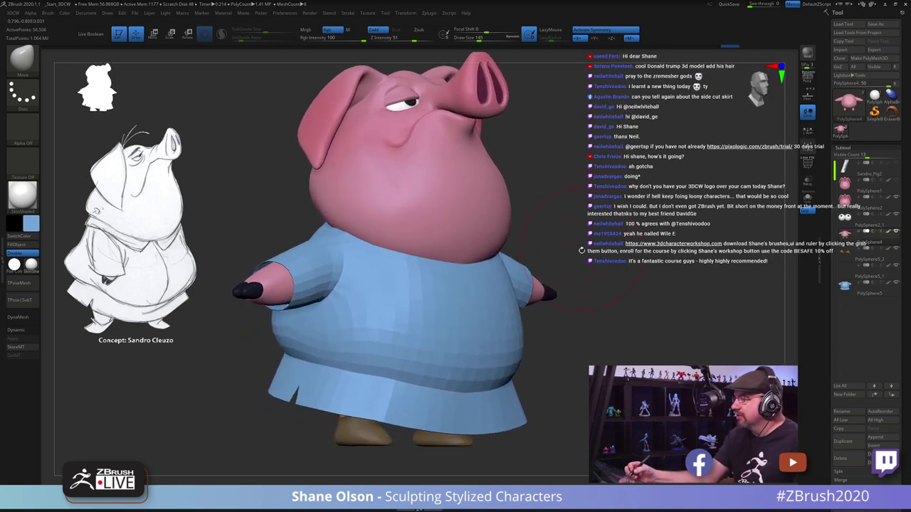
right_click_drag(489, 334, 458, 349)
Step: Select the shirt subtool and switch to the Topology brush with a draw size of 33
left_click(479, 295, "alt")
key("shift+f")
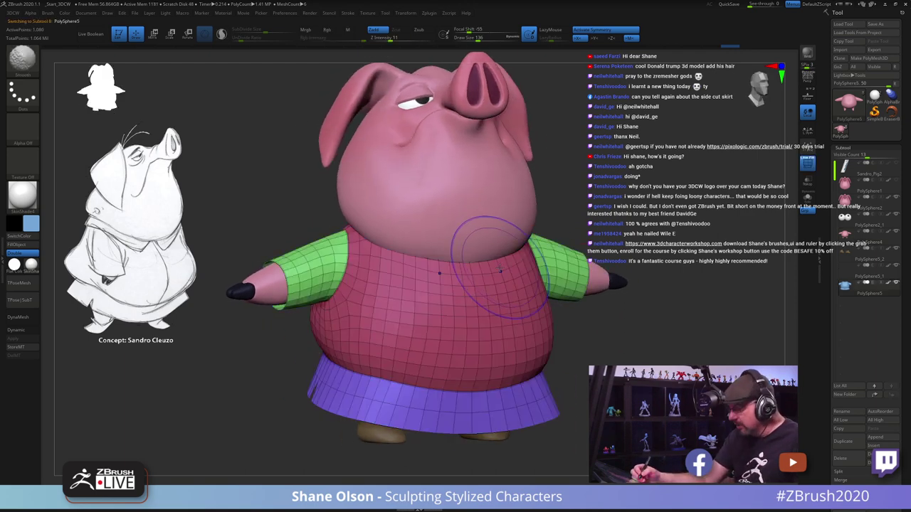
key("shift+f")
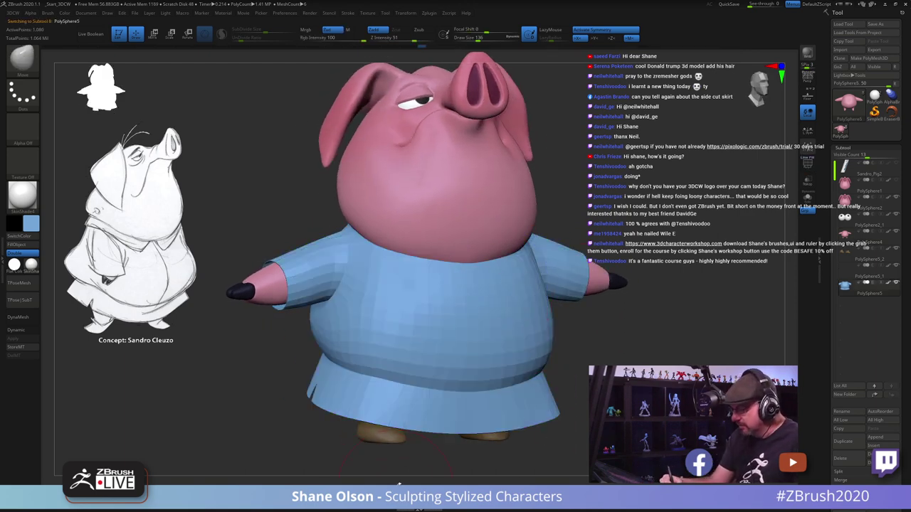
key("b")
key("t")
key("o")
key("s")
left_click_drag(366, 464, 358, 464)
mouse_move(613, 357)
right_mouse_down()
mouse_move(657, 344)
mouse_move(518, 336)
right_mouse_up()
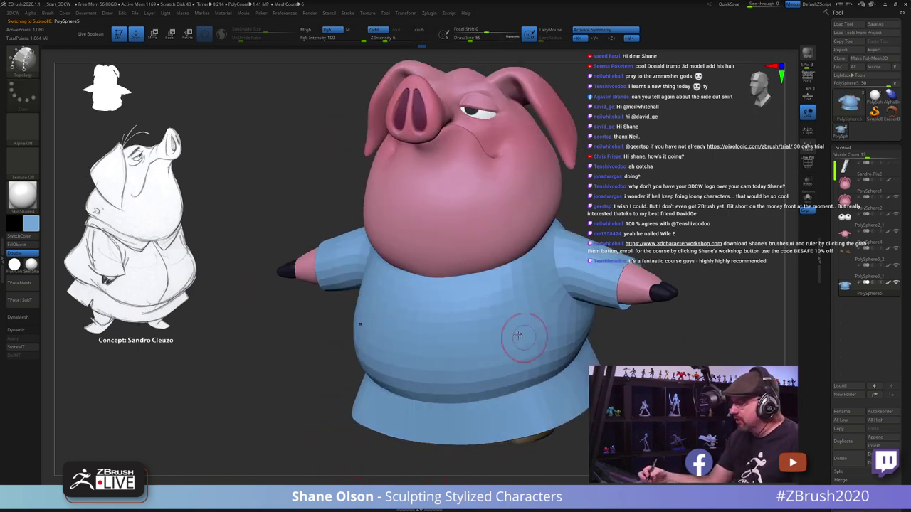
key("s")
left_click_drag(473, 306, 469, 307)
Step: Draw an upper and a lower topology curve around the shirt neckline from the front to the back to outline a collar
right_click_drag(517, 271, 493, 306, "alt")
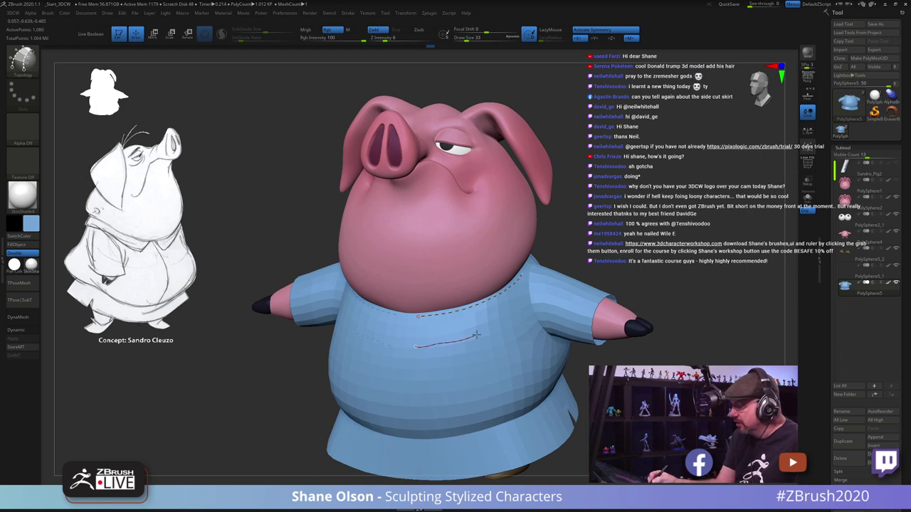
right_click_drag(562, 279, 539, 313)
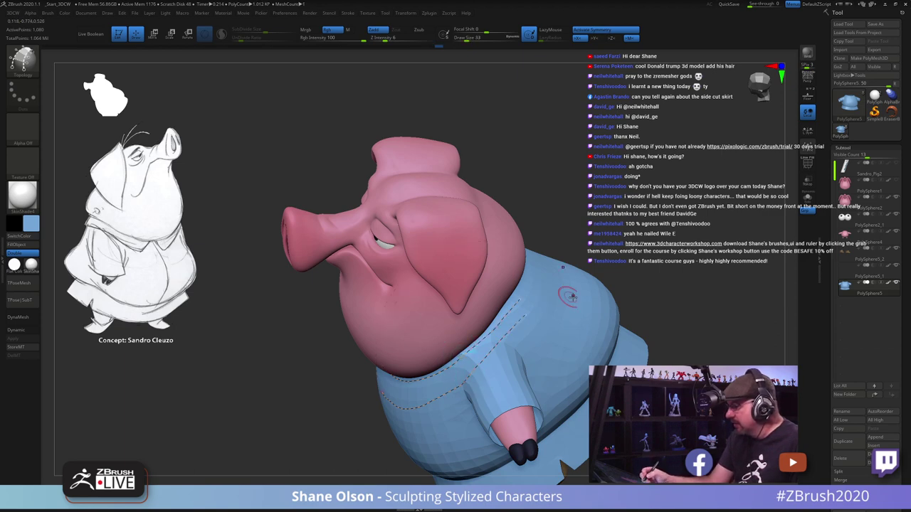
right_click_drag(567, 298, 471, 325)
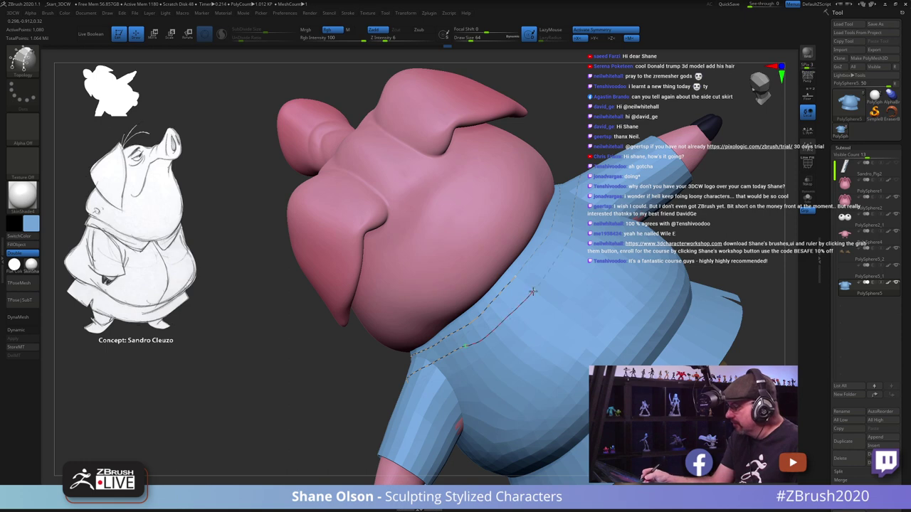
Step: Draw cross curves along the collar outline from back to front to form quads, and trim off the loose curve ends
right_click_drag(575, 330, 467, 309)
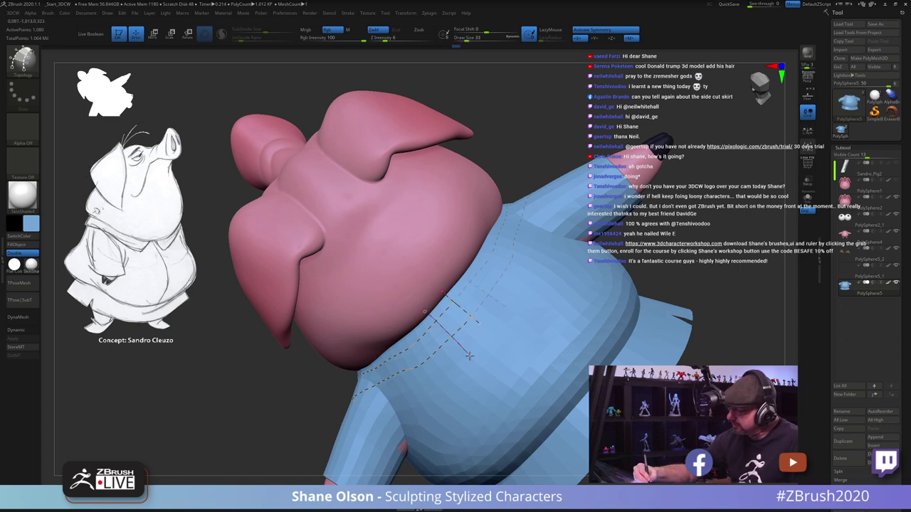
right_click_drag(461, 397, 429, 369)
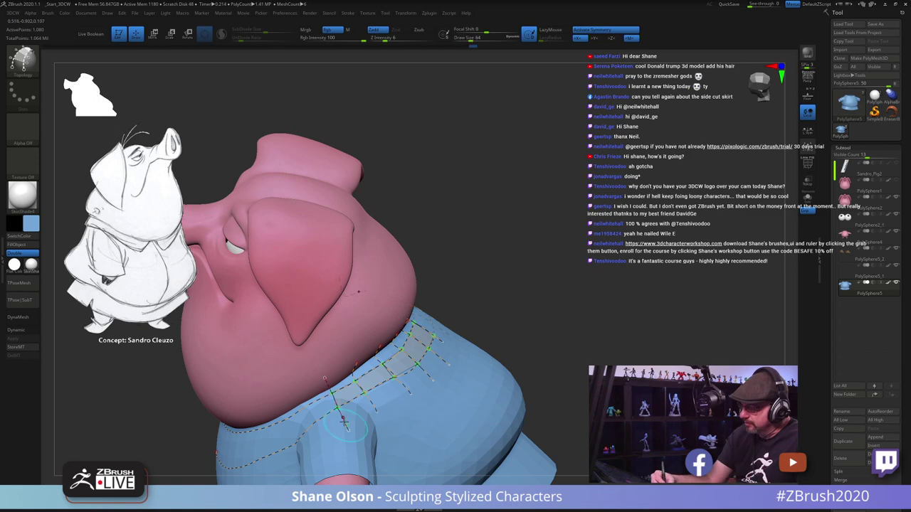
mouse_move(334, 446)
right_mouse_down()
mouse_move(360, 445)
mouse_move(386, 415)
mouse_move(470, 396)
mouse_move(398, 381)
right_mouse_up()
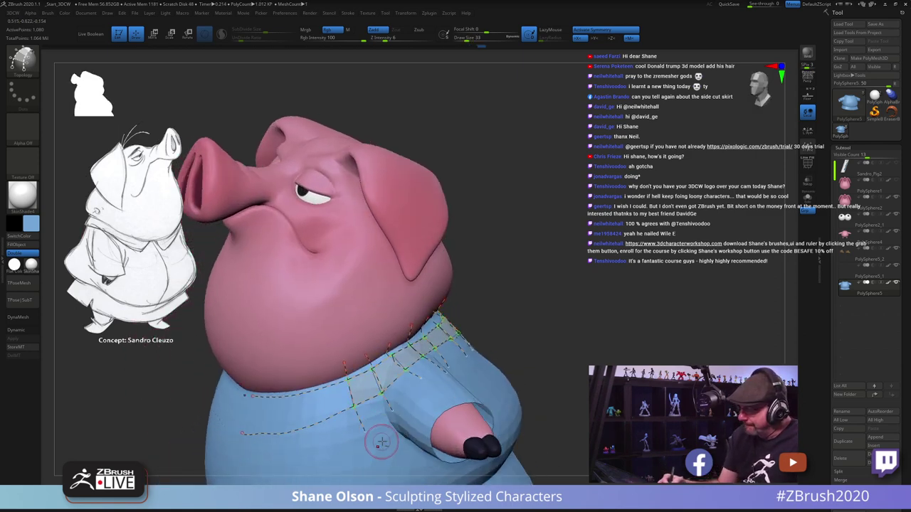
right_click_drag(382, 443, 370, 404)
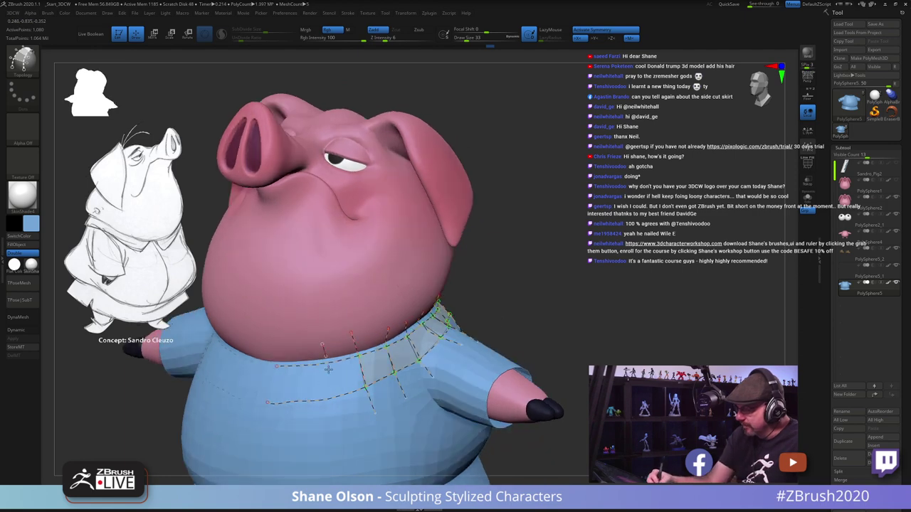
mouse_move(351, 441)
right_mouse_down()
mouse_move(391, 433)
mouse_move(367, 399)
right_mouse_up()
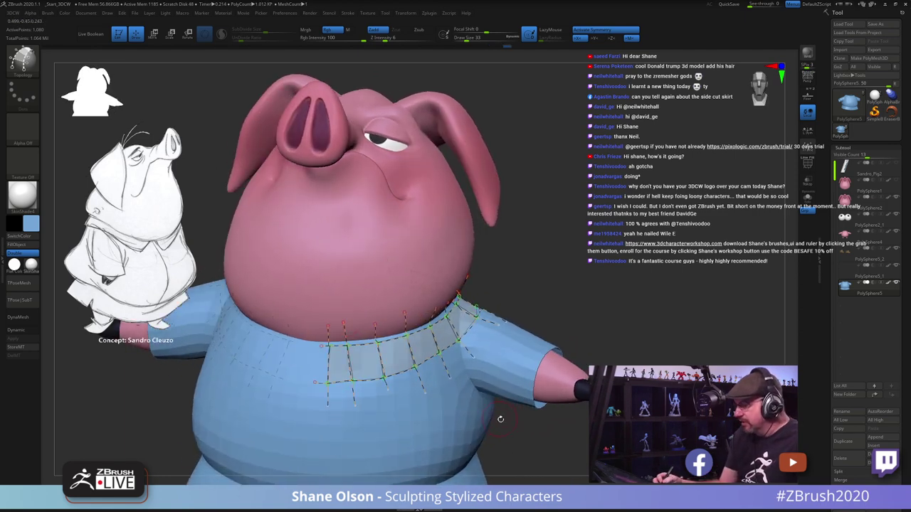
left_click(371, 434, "alt")
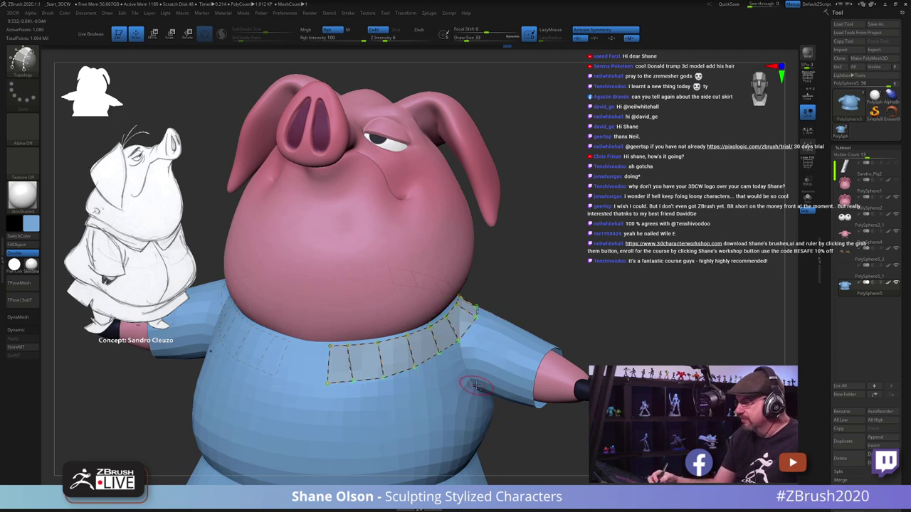
Step: Generate the collar mesh from the topology curves at draw size 1 and separate it from the shirt with Split Unmasked Points
right_click_drag(475, 385, 475, 397)
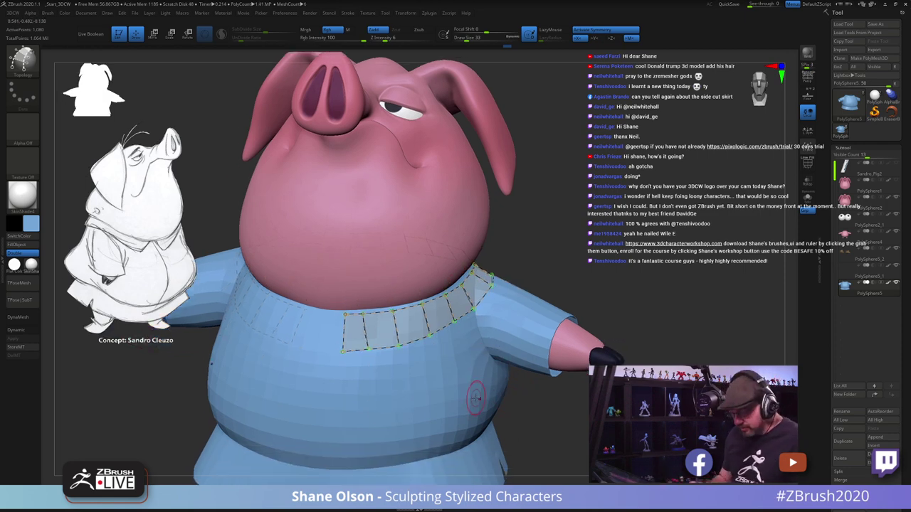
right_click_drag(474, 299, 621, 286)
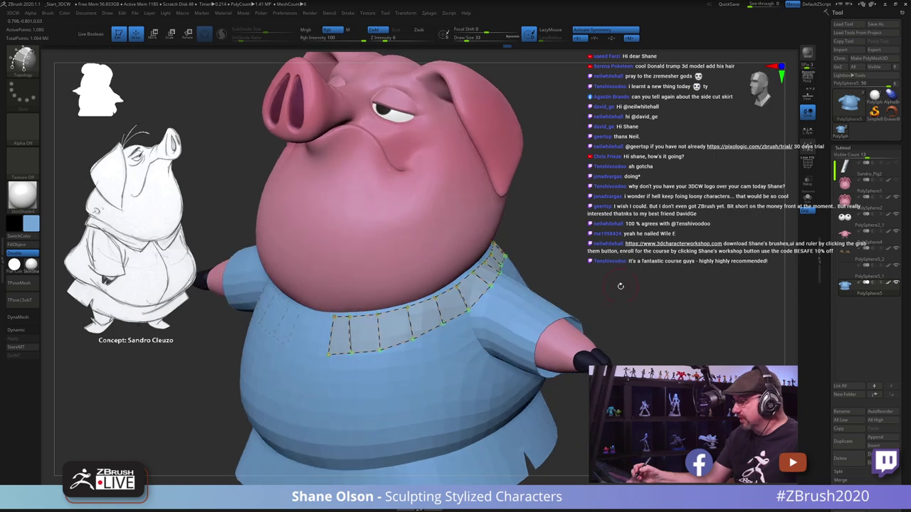
key("s")
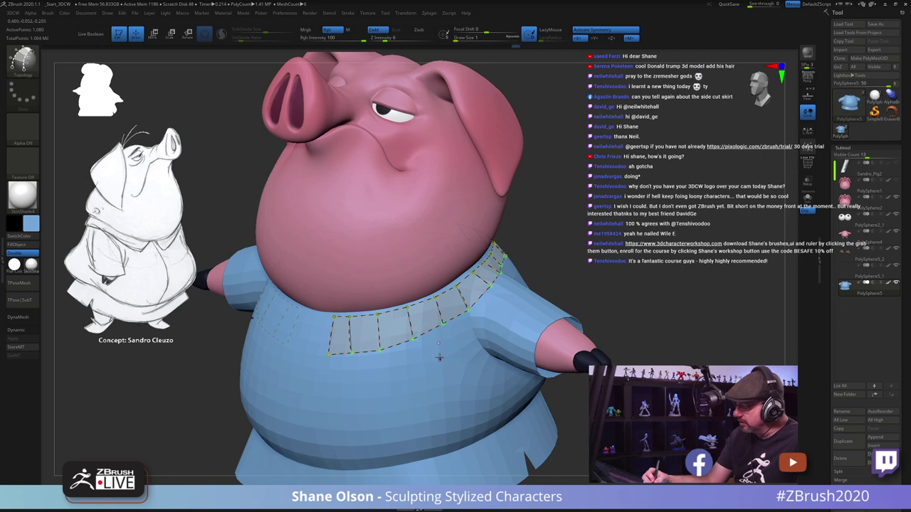
left_click(439, 357)
key("space")
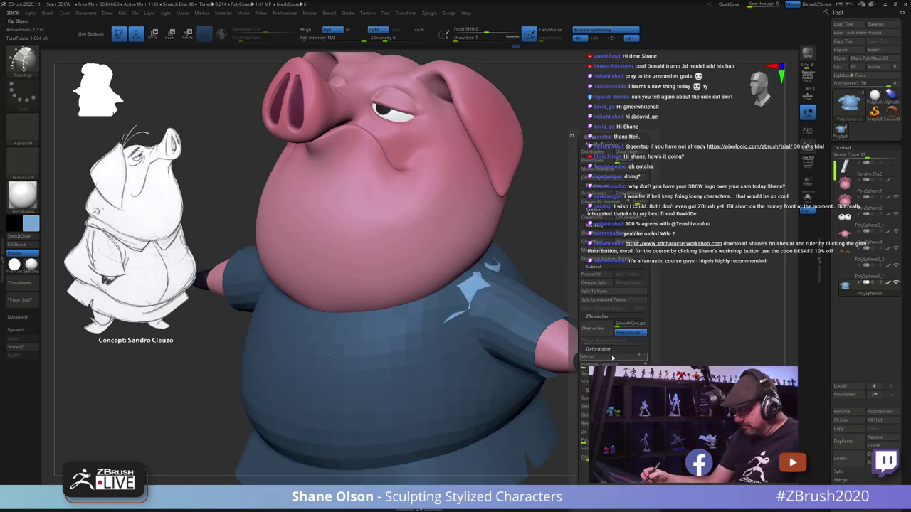
left_click(610, 299)
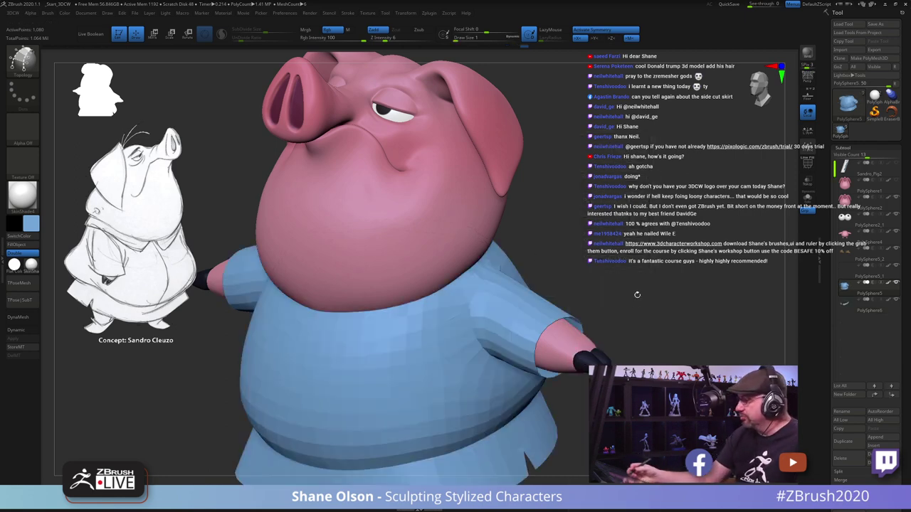
Step: Select the new collar subtool, turn on transparency, and switch to the Move brush with a draw size of 56
key("Down")
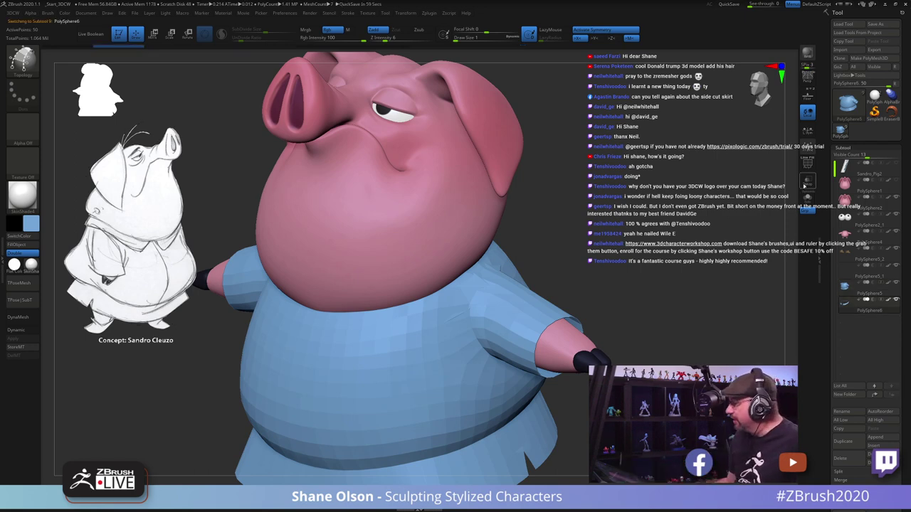
left_click(807, 182)
right_click_drag(298, 356, 370, 321)
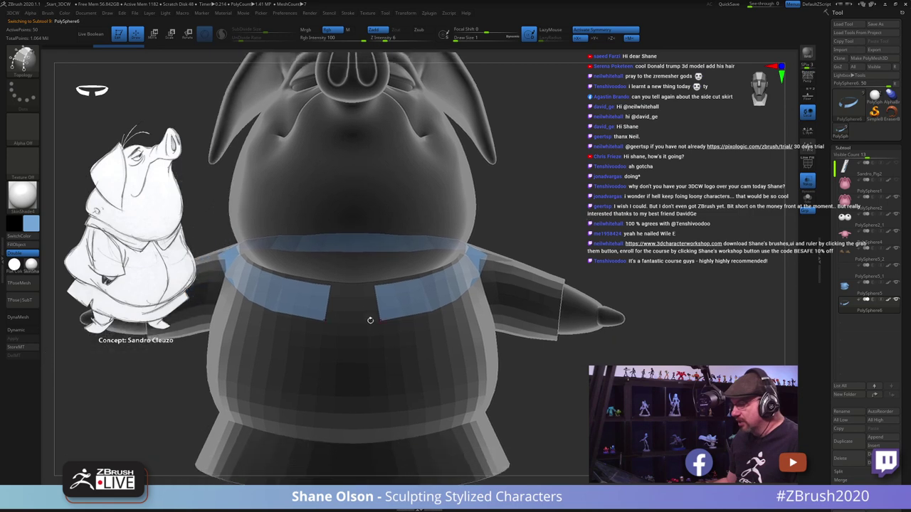
key("b")
key("m")
key("v")
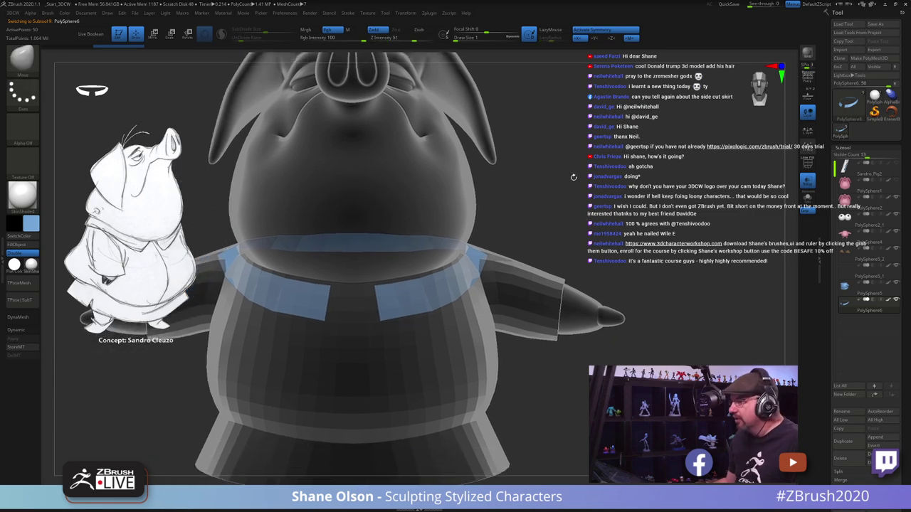
right_click_drag(574, 177, 555, 201)
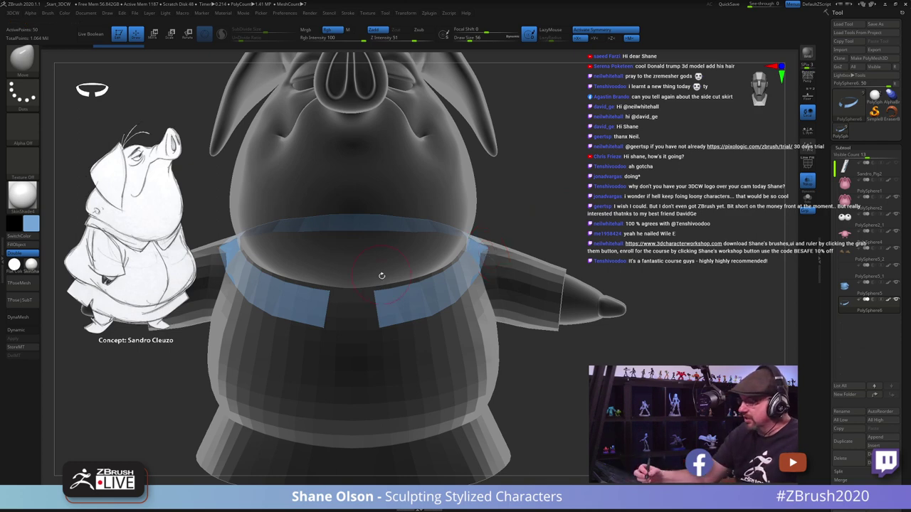
Step: Pull the collar's upper front corners toward the centre and adjust its upper edge along the neckline with the Move brush
left_click_drag(378, 290, 361, 290)
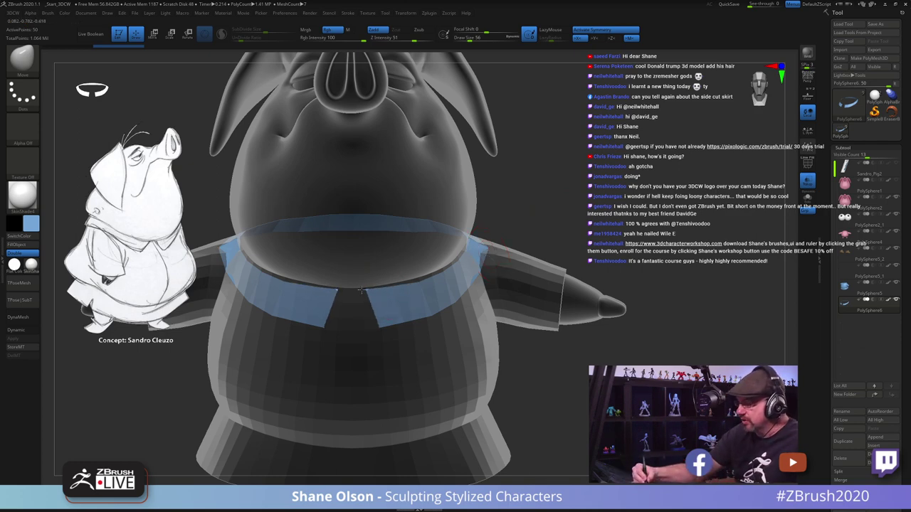
right_click_drag(372, 282, 409, 282)
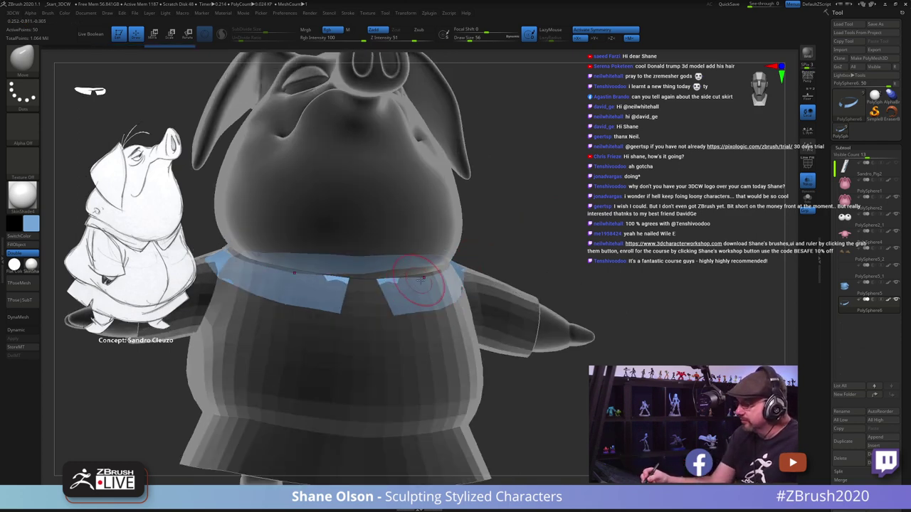
left_click_drag(421, 281, 443, 277)
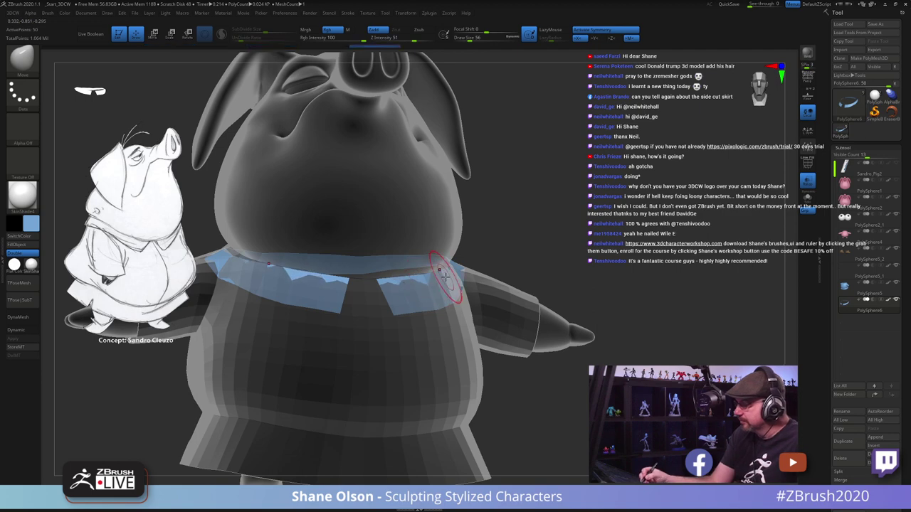
right_click_drag(583, 224, 516, 252)
left_click_drag(501, 258, 497, 248)
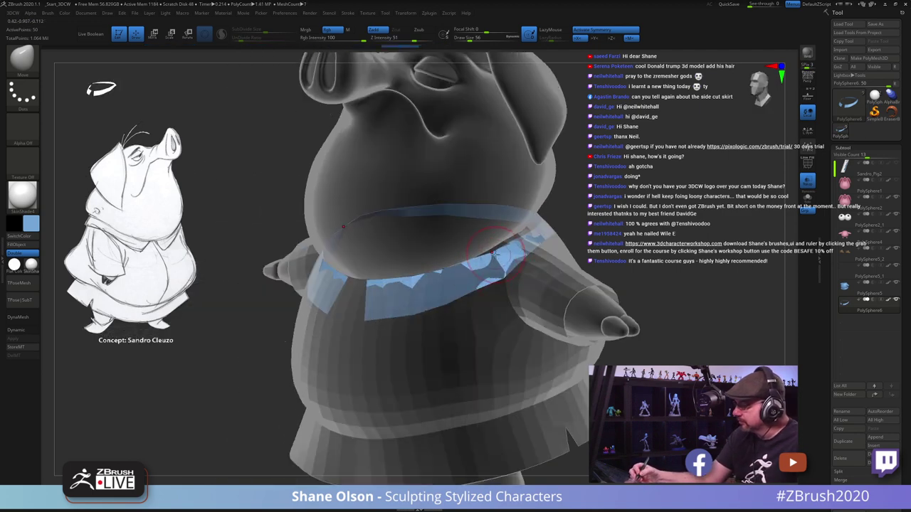
mouse_move(514, 244)
right_mouse_down()
mouse_move(566, 227)
mouse_move(537, 255)
mouse_move(569, 217)
mouse_move(564, 228)
mouse_move(586, 217)
mouse_move(575, 252)
right_mouse_up()
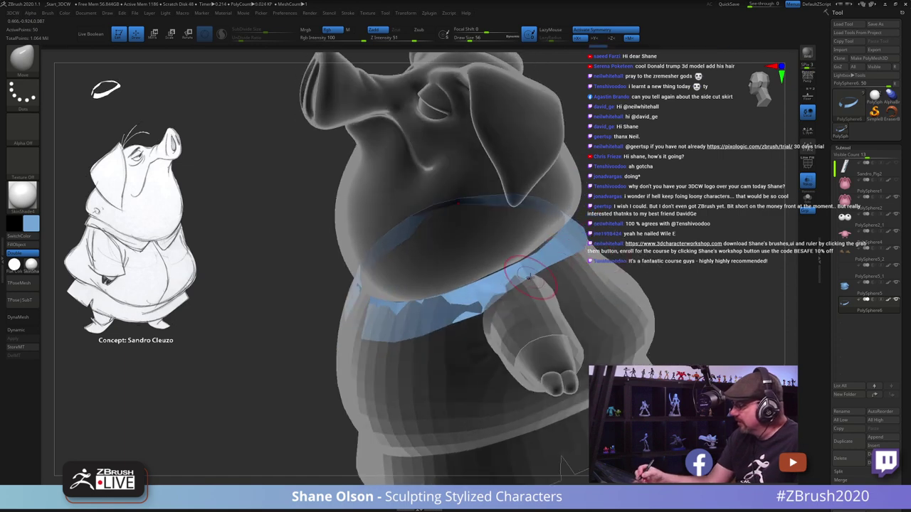
right_click_drag(530, 289, 554, 285)
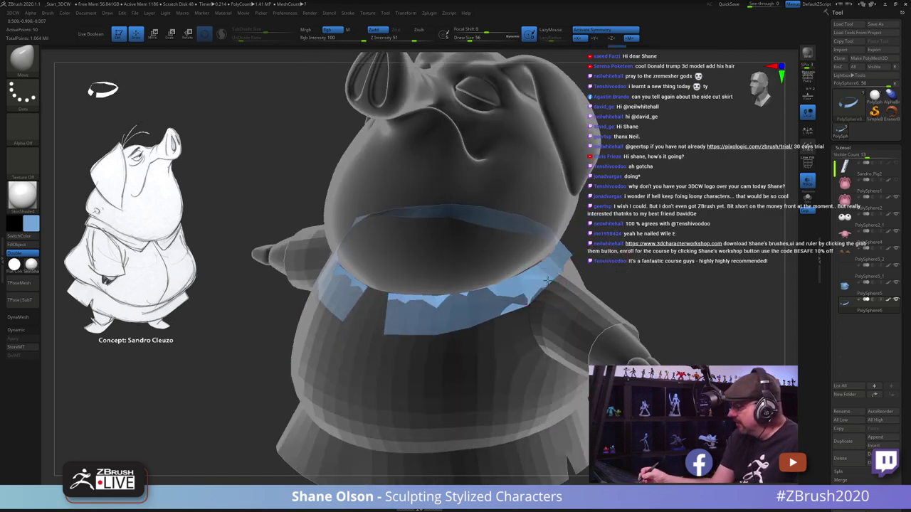
Step: Pull the collar's front and shoulder edges out of the shirt surface with the Move brush, working around the neck
right_click_drag(515, 323, 470, 317)
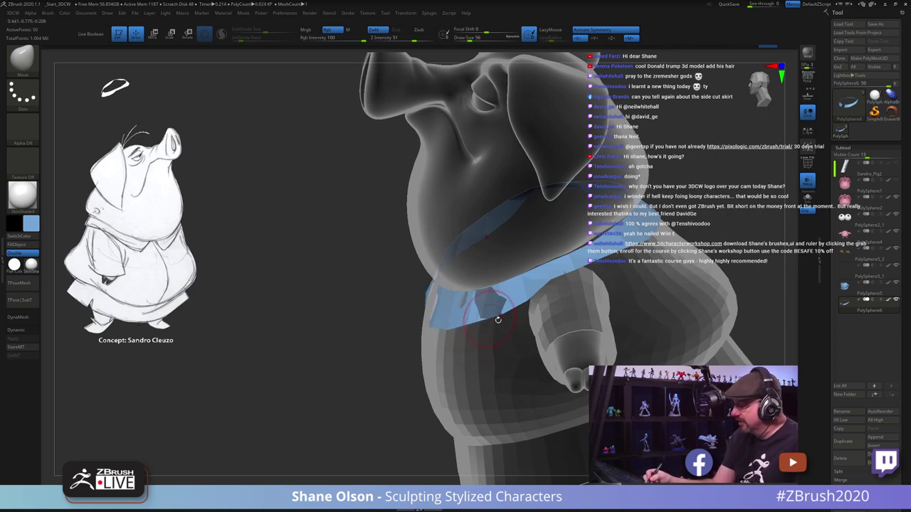
right_click_drag(497, 318, 415, 327)
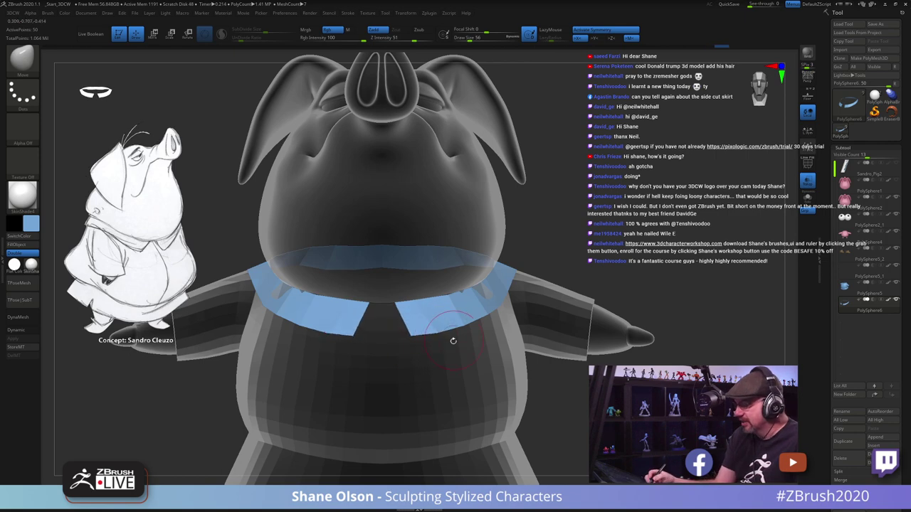
right_click_drag(446, 356, 414, 335)
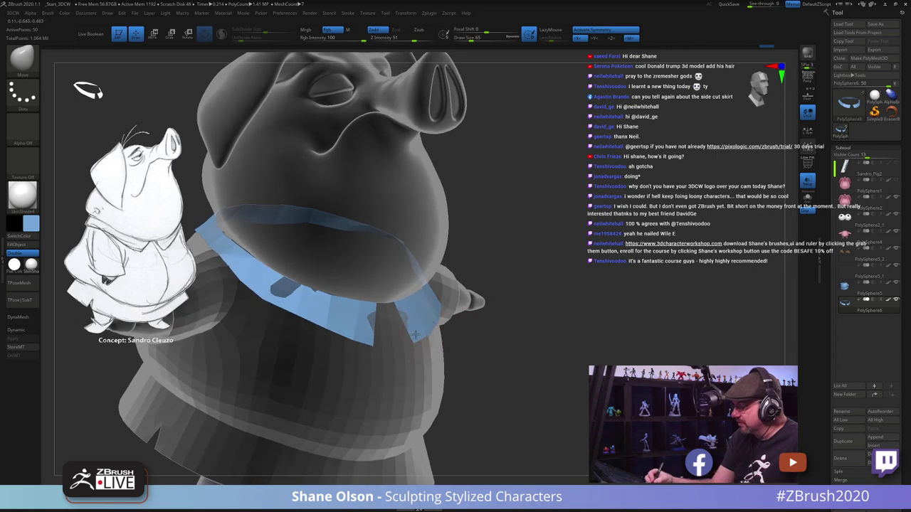
right_click_drag(470, 330, 528, 295, "shift")
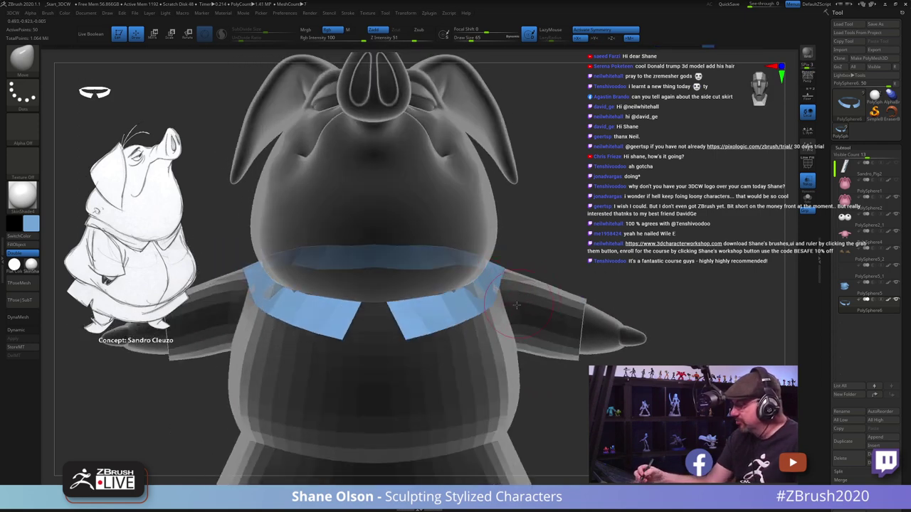
mouse_move(516, 305)
right_mouse_down()
mouse_move(502, 293)
mouse_move(551, 310)
mouse_move(511, 319)
right_mouse_up()
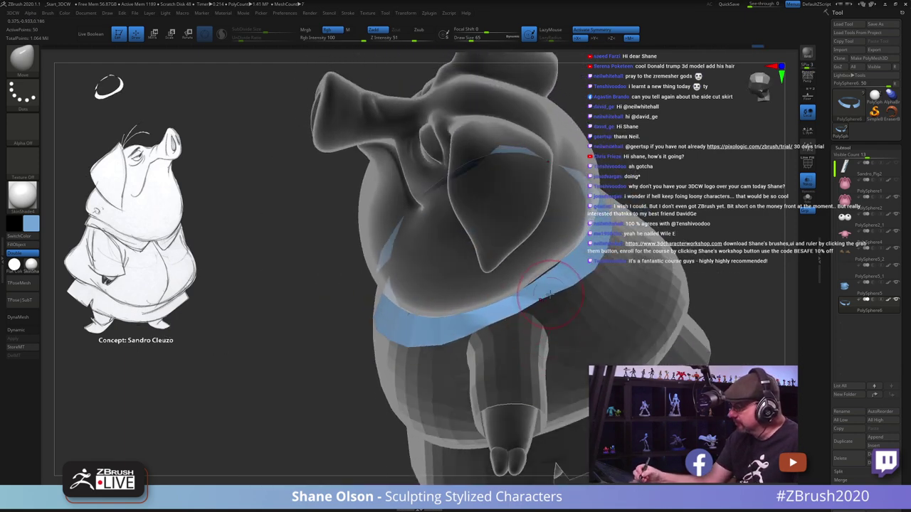
left_click_drag(551, 294, 575, 279)
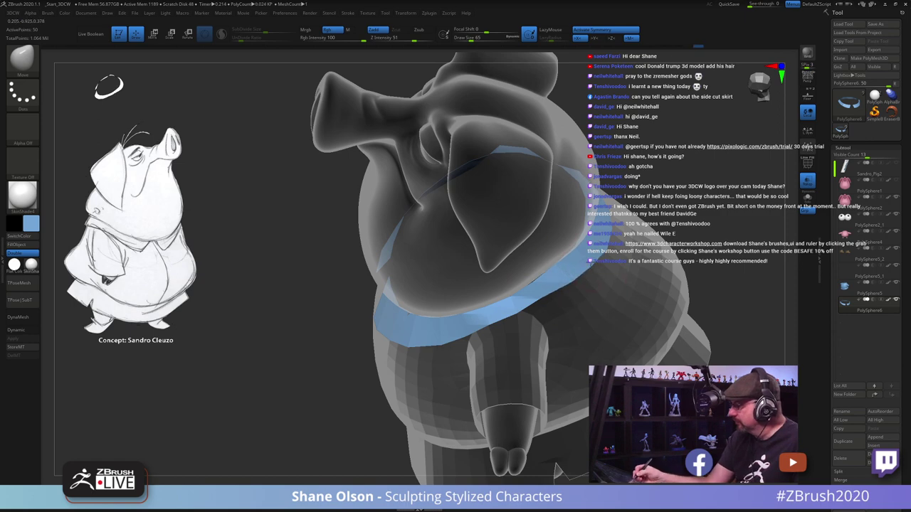
right_click_drag(557, 470, 598, 269)
right_click_drag(569, 313, 555, 319)
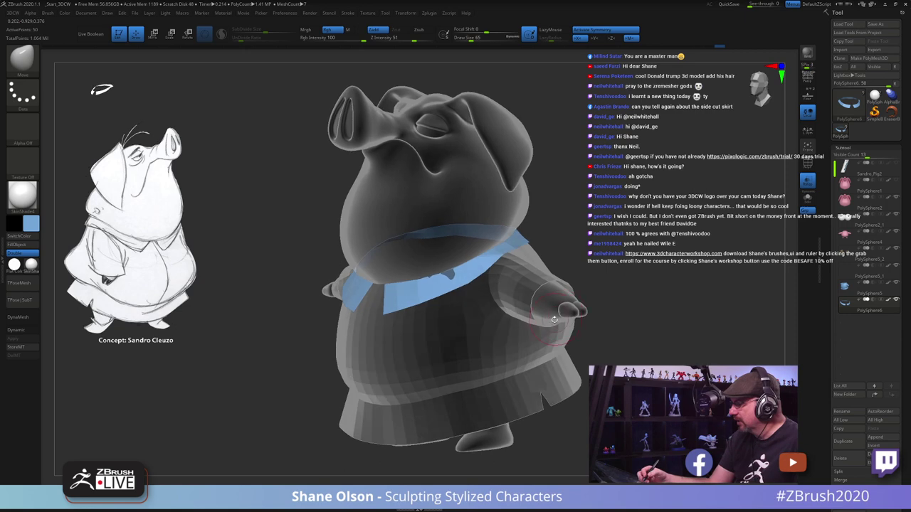
Step: Turn off transparency and shape the back edge of the collar with the Move brush so it follows the shirt
left_click(807, 181)
right_click_drag(569, 351, 698, 360)
mouse_move(544, 359)
right_mouse_down()
mouse_move(616, 321)
mouse_move(578, 368)
mouse_move(486, 335)
right_mouse_up()
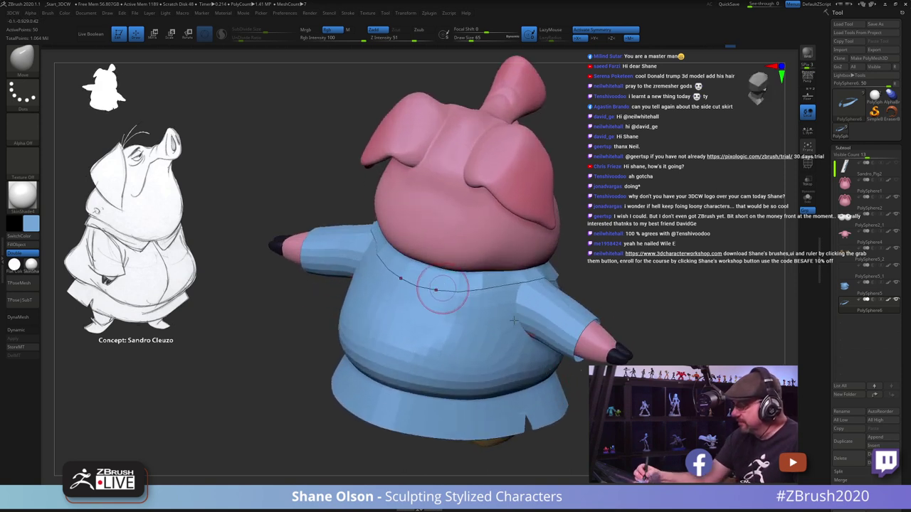
right_click_drag(441, 311, 523, 332)
right_click_drag(483, 258, 493, 324)
left_click_drag(492, 325, 490, 325)
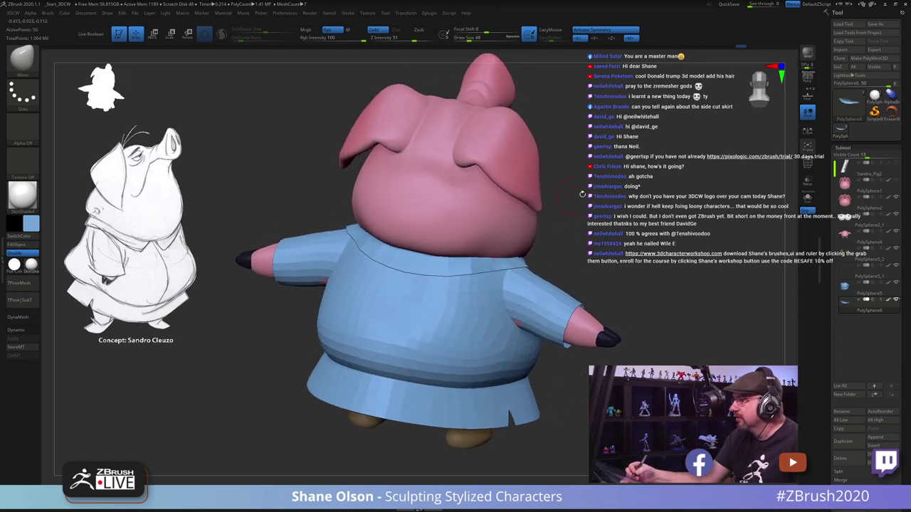
Step: Examine how the collar sits around the neck from behind, from the side and from the front
right_click_drag(553, 328, 569, 290)
right_click(569, 291)
right_click_drag(600, 230, 595, 239)
right_click_drag(576, 336, 594, 242)
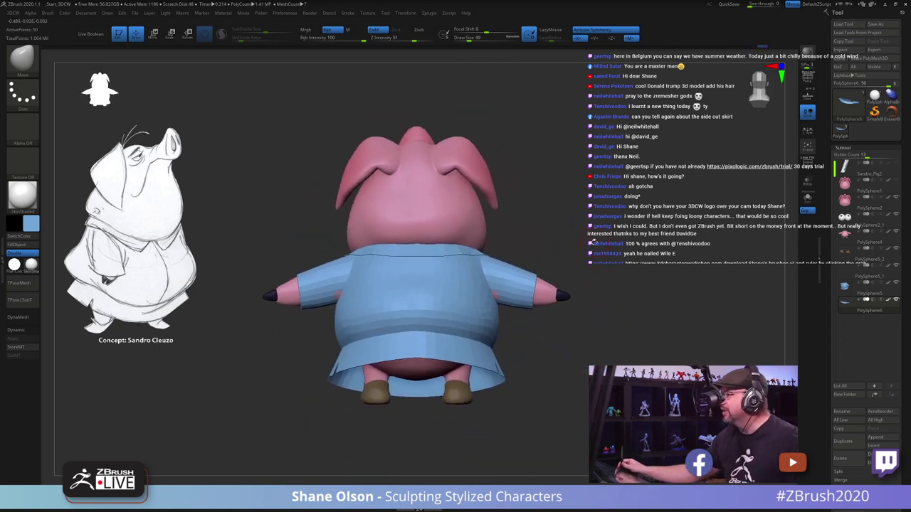
right_click_drag(594, 229, 561, 228)
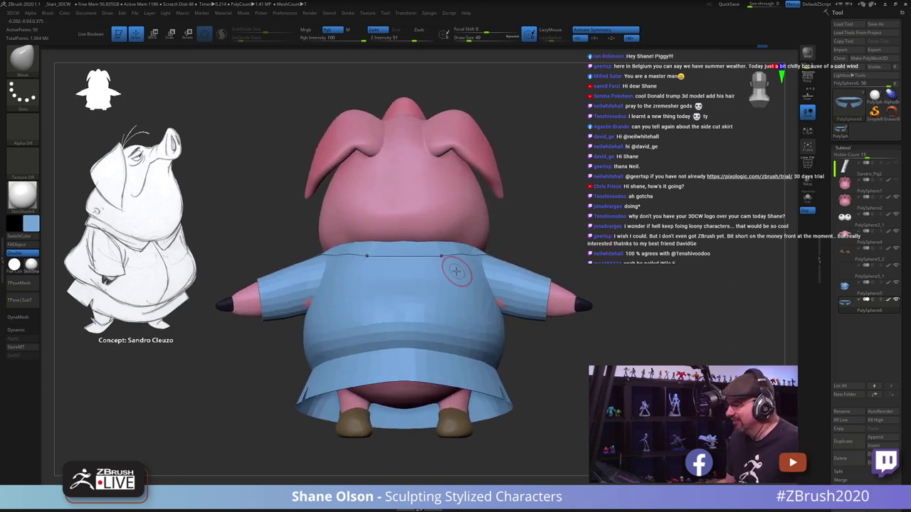
right_click_drag(623, 207, 520, 224)
right_click_drag(305, 252, 239, 253, "ctrl")
mouse_move(262, 254)
right_mouse_down()
mouse_move(316, 253)
mouse_move(266, 256)
mouse_move(302, 299)
mouse_move(309, 358)
right_mouse_up()
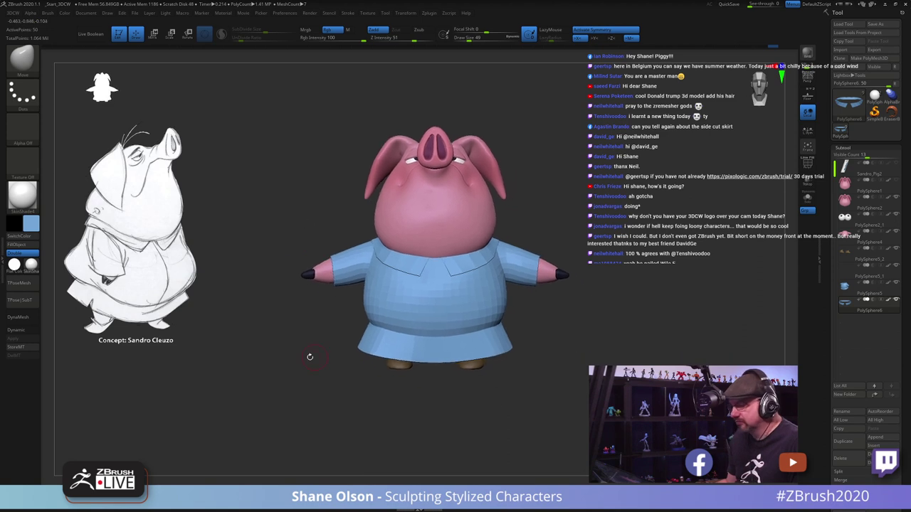
Step: Select the shirt and sculpt the fold over the waist with the Cloth brush at draw size 140
left_click(370, 312, "alt")
right_click_drag(336, 317, 315, 354, "ctrl")
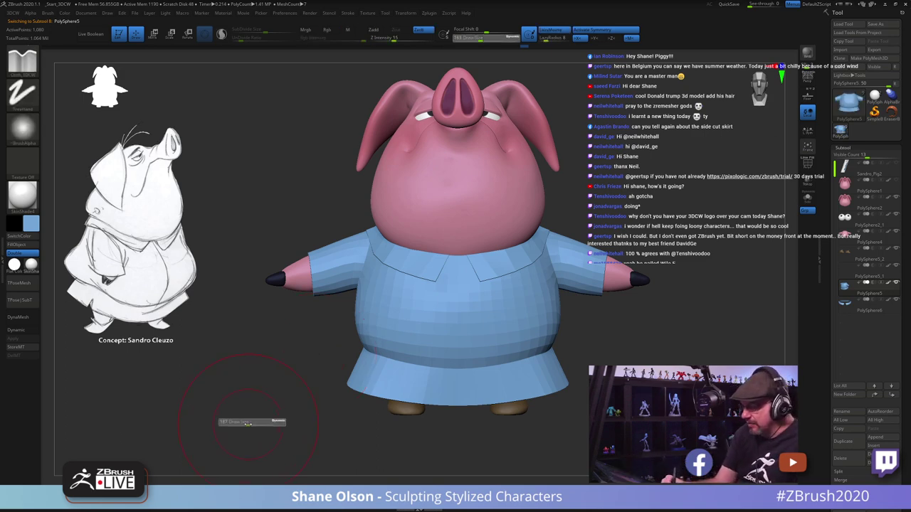
left_click_drag(258, 420, 291, 419)
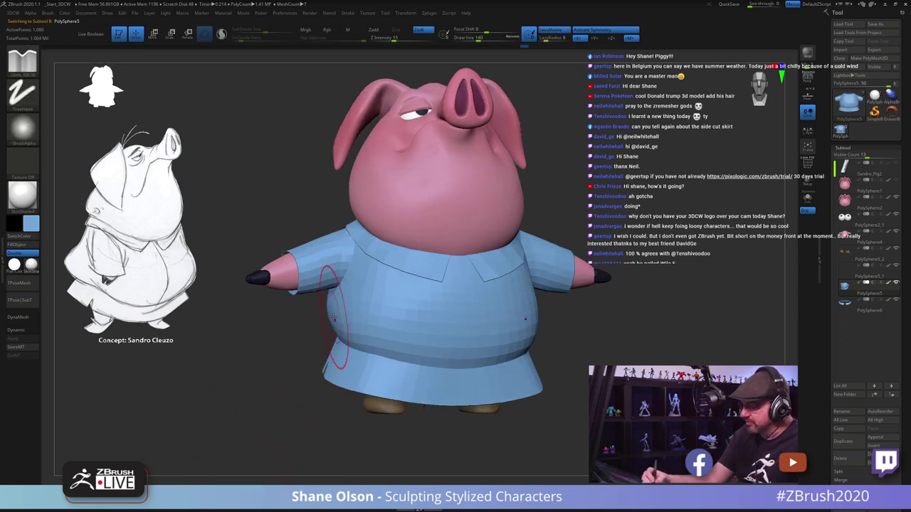
left_click_drag(394, 341, 414, 344)
key("ctrl+z")
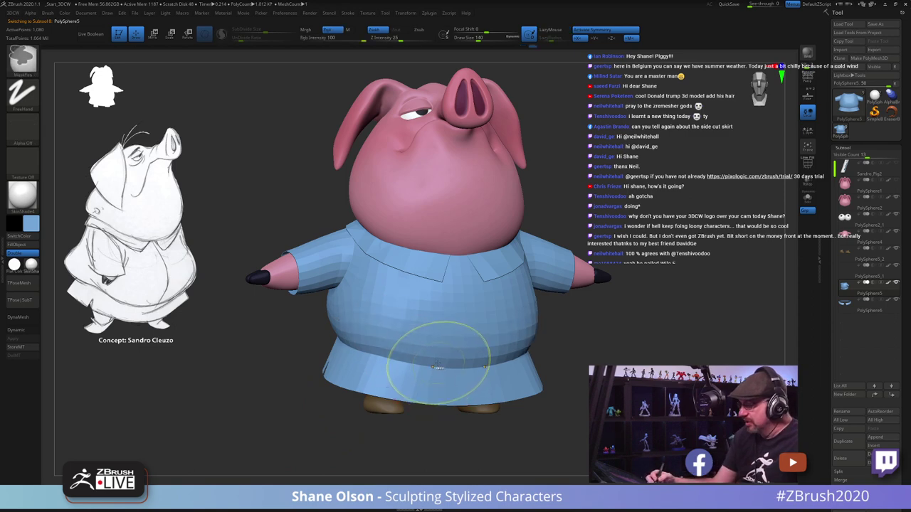
left_click_drag(348, 346, 461, 358)
mouse_move(402, 322)
right_mouse_down()
mouse_move(498, 325)
mouse_move(380, 336)
mouse_move(382, 328)
right_mouse_up()
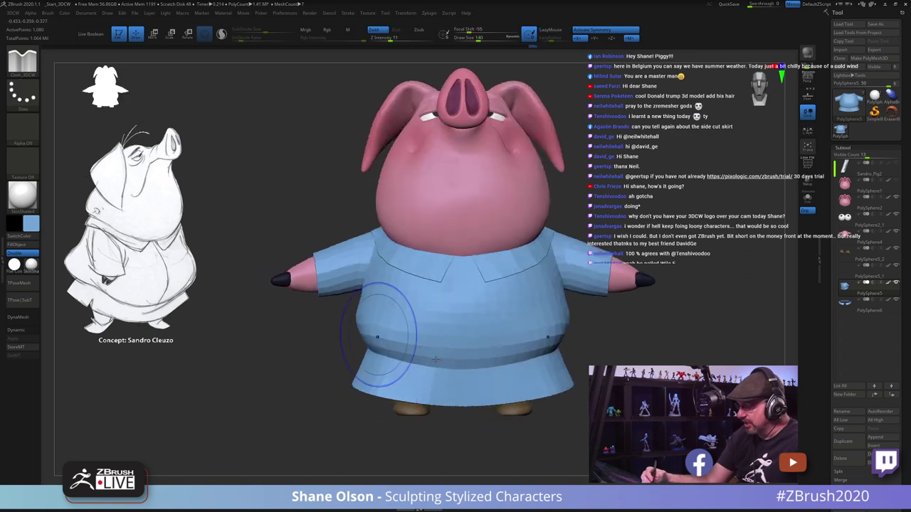
right_click_drag(413, 359, 456, 332)
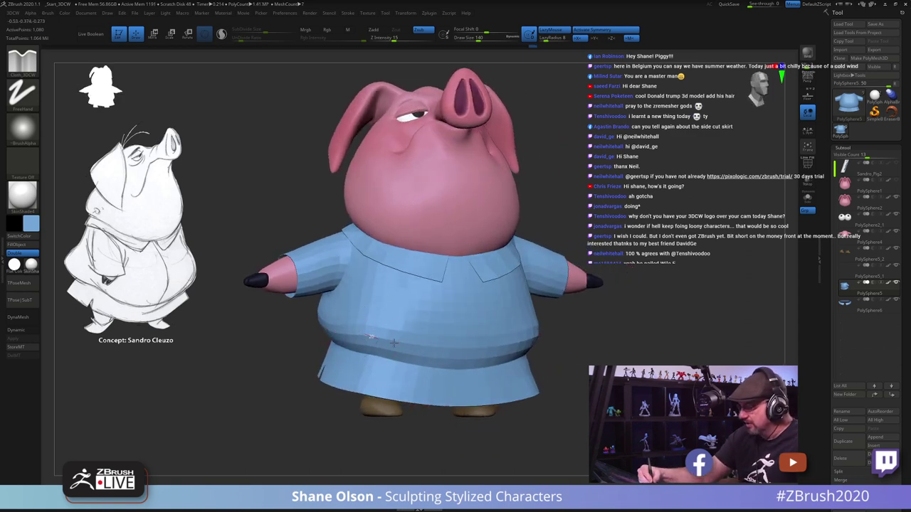
left_click_drag(394, 343, 463, 356)
Step: Push out the shirt's belly and back contours with the Move brush, using draw sizes of up to 280
mouse_move(445, 387)
right_mouse_down()
mouse_move(491, 387)
mouse_move(520, 400)
mouse_move(442, 350)
mouse_move(570, 388)
mouse_move(572, 417)
mouse_move(574, 385)
mouse_move(575, 427)
mouse_move(575, 354)
right_mouse_up()
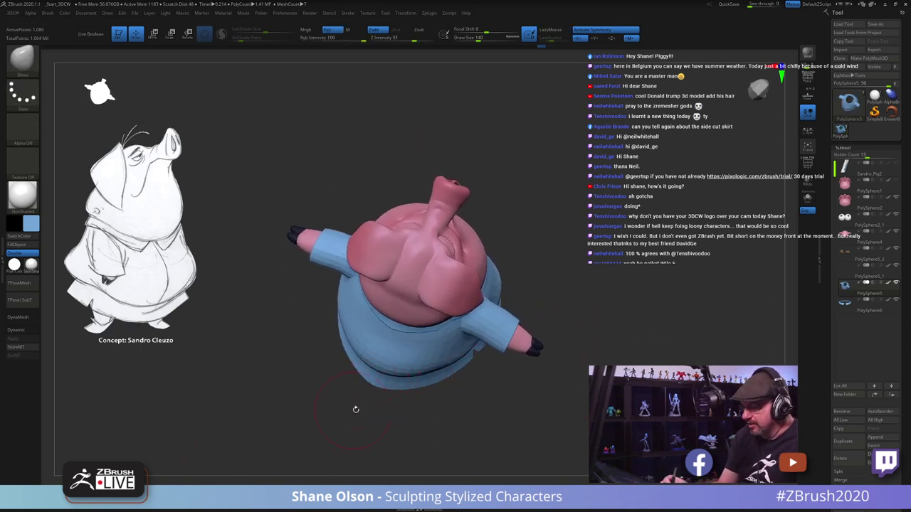
key("s")
left_click_drag(355, 415, 366, 416)
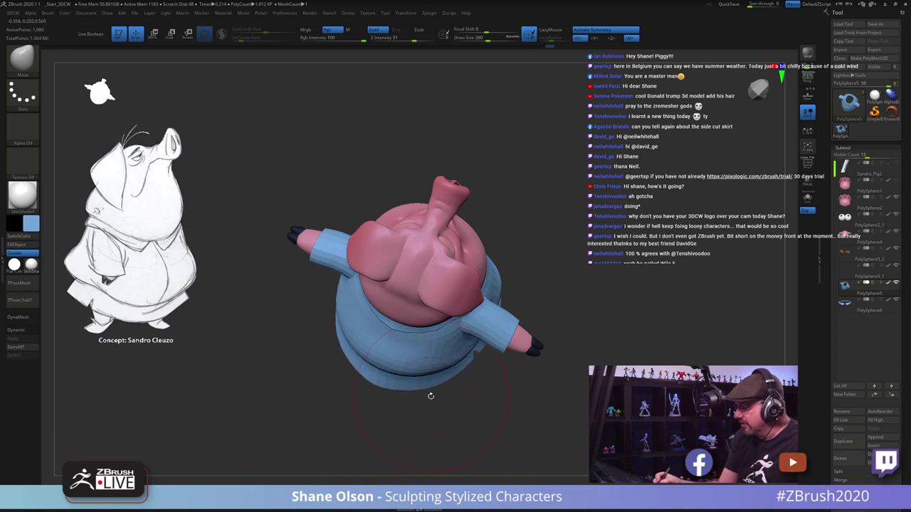
right_click_drag(436, 394, 439, 415)
key("s")
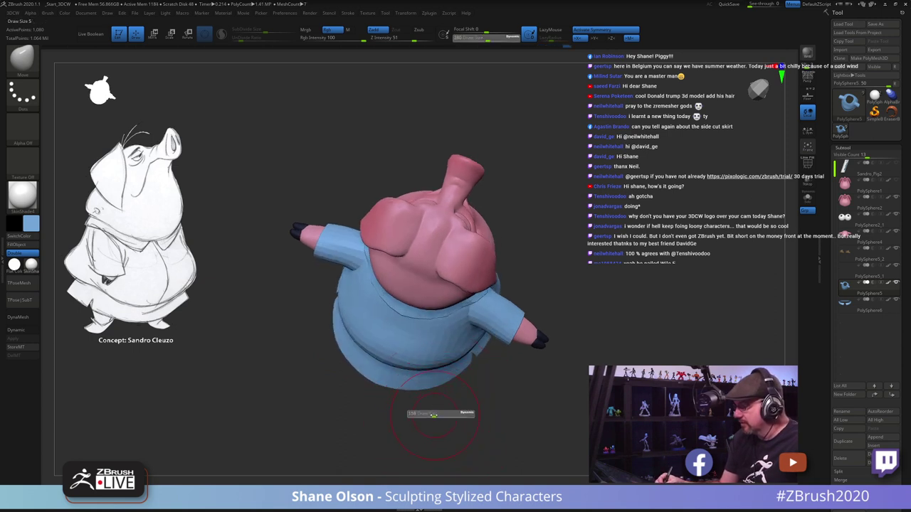
left_click_drag(433, 414, 425, 414)
mouse_move(443, 398)
right_mouse_down()
mouse_move(504, 384)
mouse_move(484, 384)
right_mouse_up()
key("s")
left_click_drag(440, 273, 443, 273)
left_click_drag(441, 273, 448, 272)
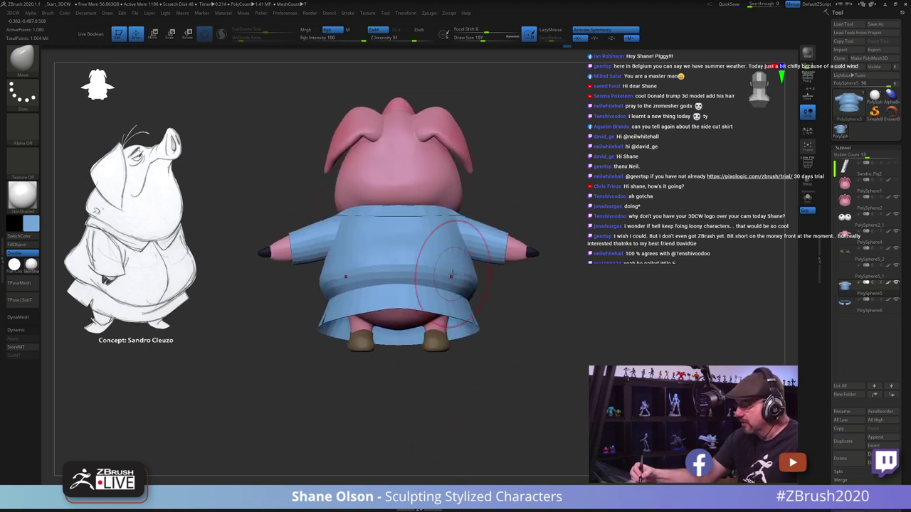
Step: Select the pig's head and pull the upper rim of the snout upward into a more pointed tip with the Move brush
mouse_move(517, 391)
right_mouse_down()
mouse_move(498, 387)
mouse_move(478, 409)
right_mouse_up()
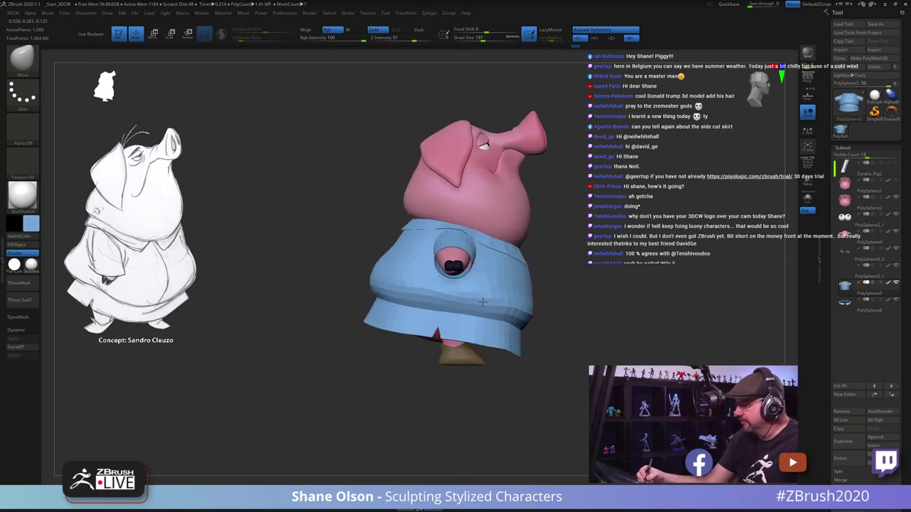
right_click_drag(573, 385, 543, 388)
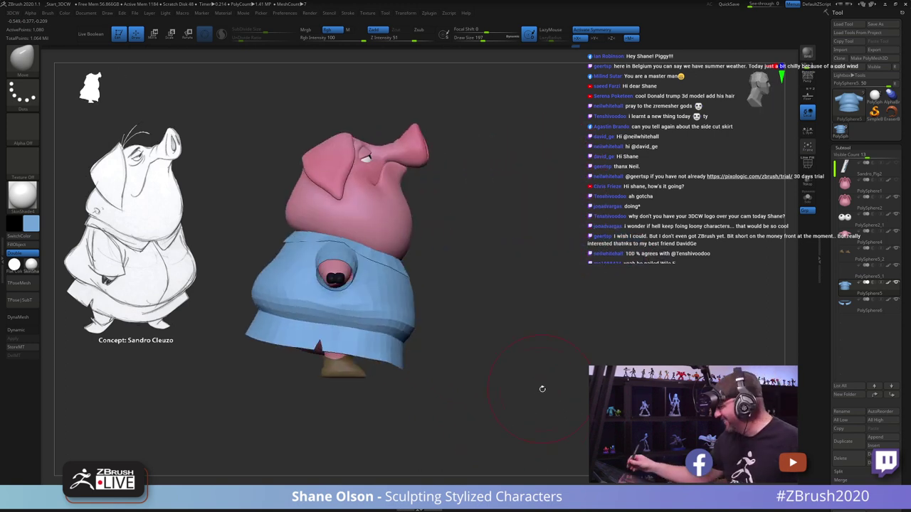
right_click_drag(454, 246, 462, 257)
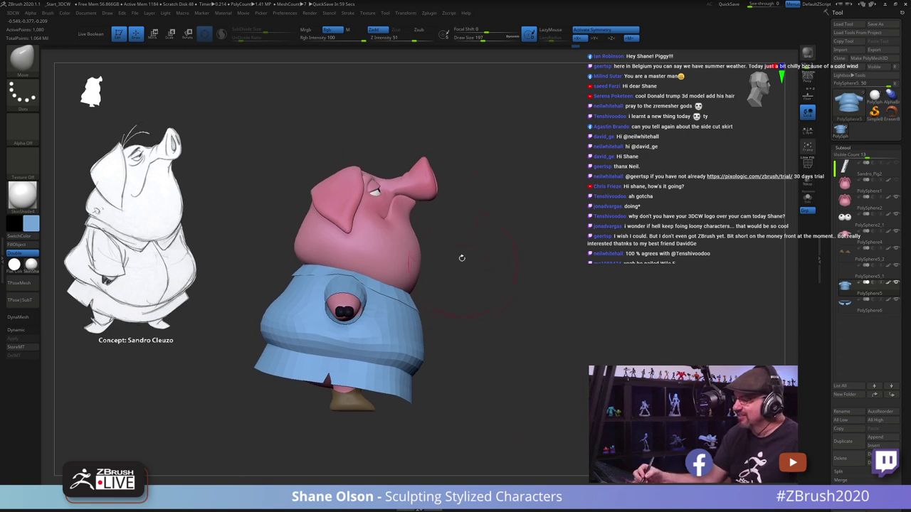
key("s")
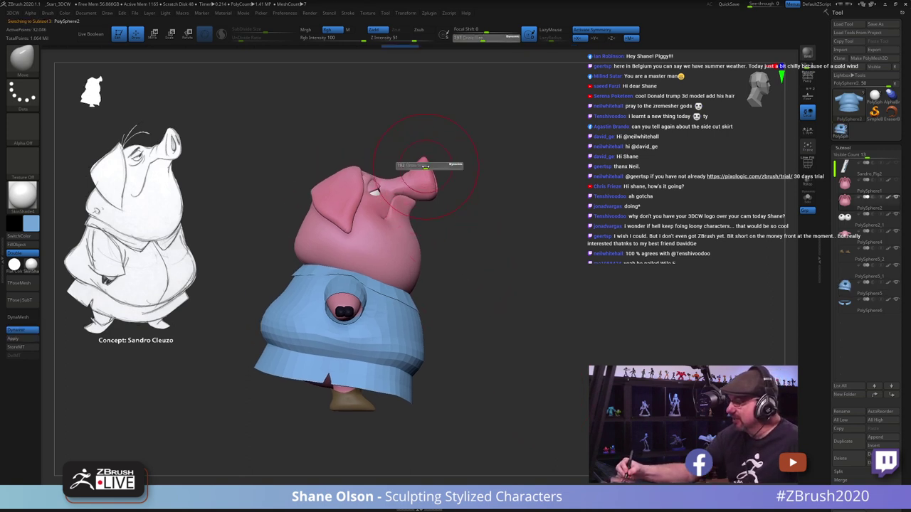
left_click_drag(423, 166, 420, 167)
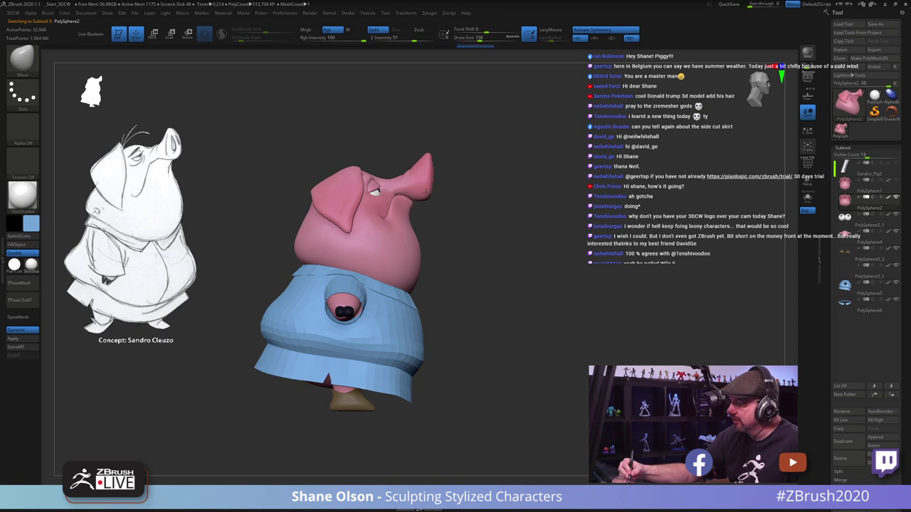
key("s")
left_click(393, 184)
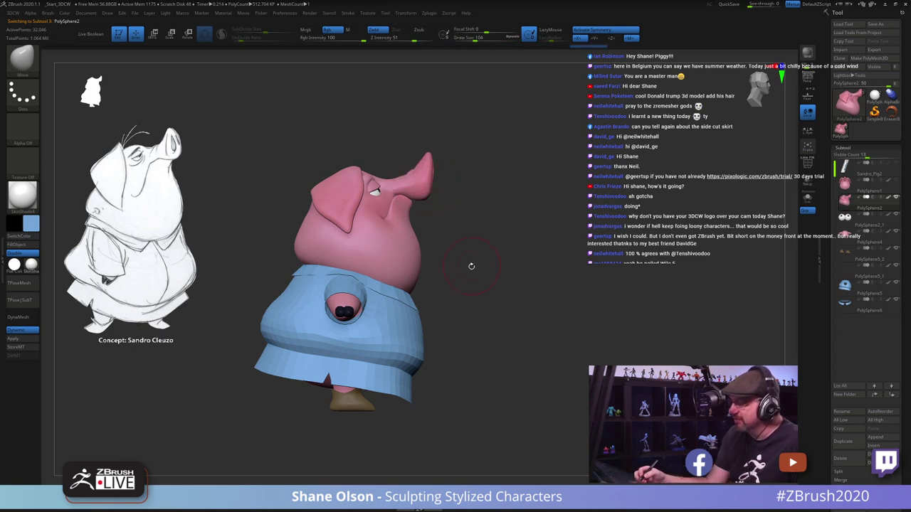
key("s")
left_click_drag(440, 235, 447, 231)
left_click_drag(426, 168, 430, 171)
mouse_move(498, 302)
left_mouse_down()
mouse_move(453, 309)
mouse_move(539, 284)
left_mouse_up()
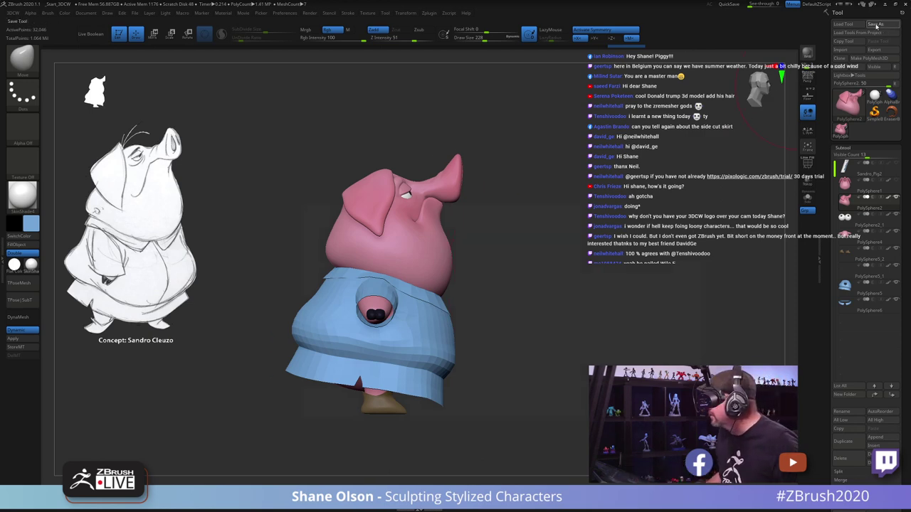
Step: Save the tool as Sandro_Pig2 and combine all visible subtools into one Transpose Master posing mesh
left_click(875, 24)
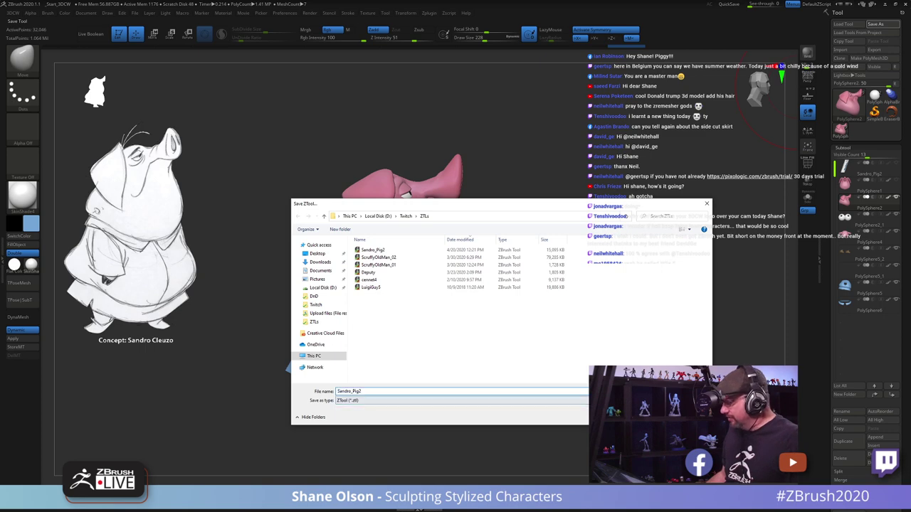
key("Return")
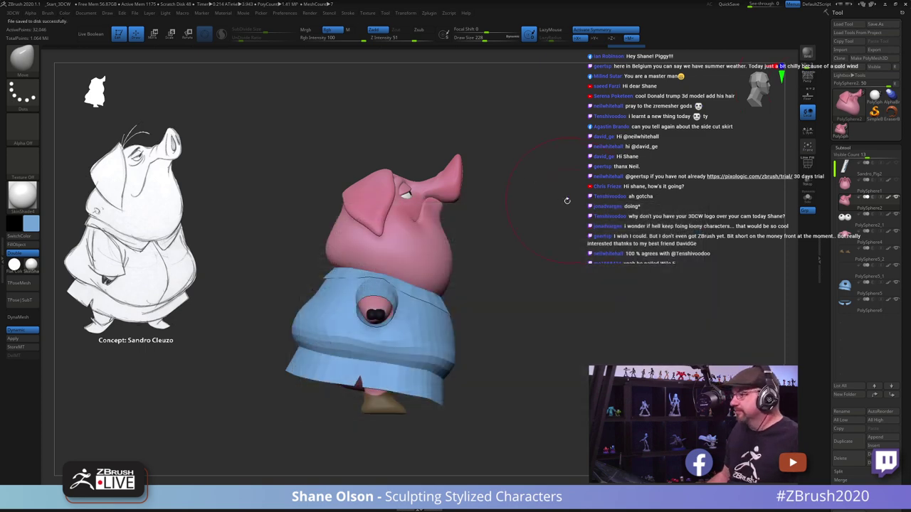
left_click_drag(527, 226, 530, 211, "alt")
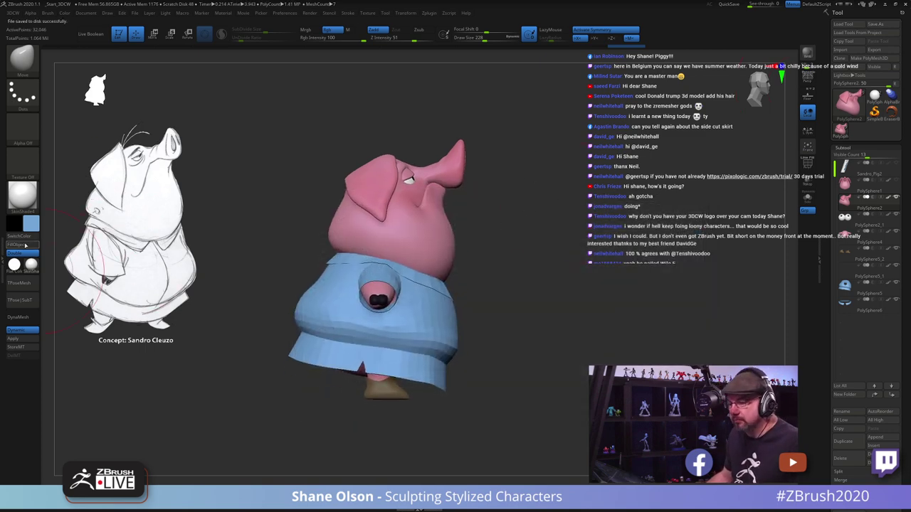
left_click(23, 284)
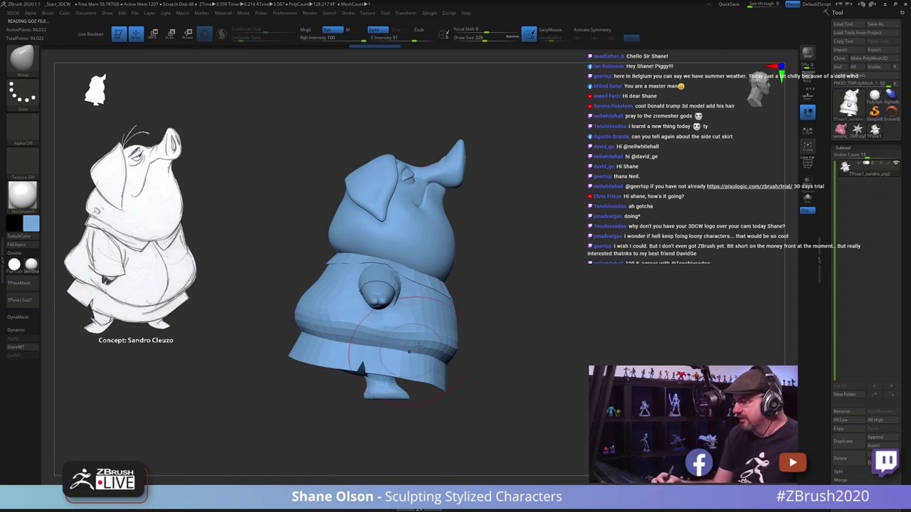
Step: Change the current colour from blue to light grey so the combined pig mesh displays in neutral grey
left_click_drag(499, 288, 500, 304, "alt")
left_click(36, 224)
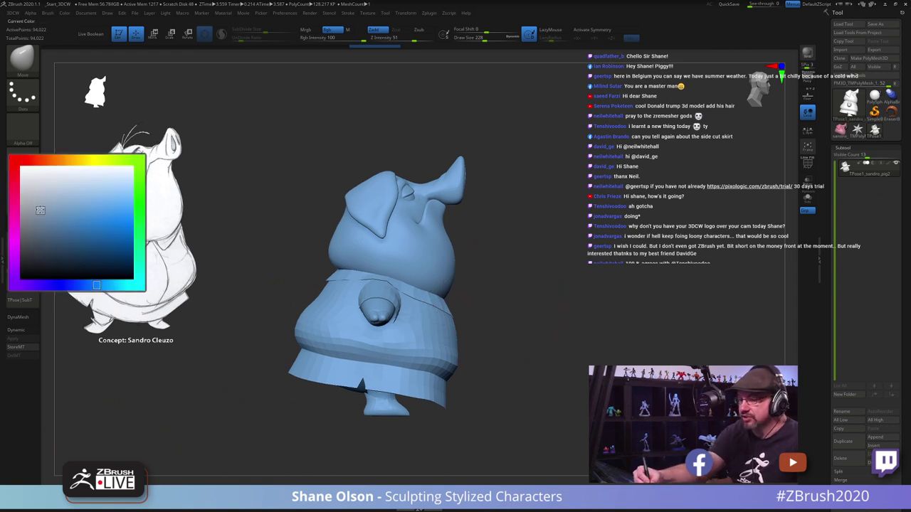
left_click(21, 194)
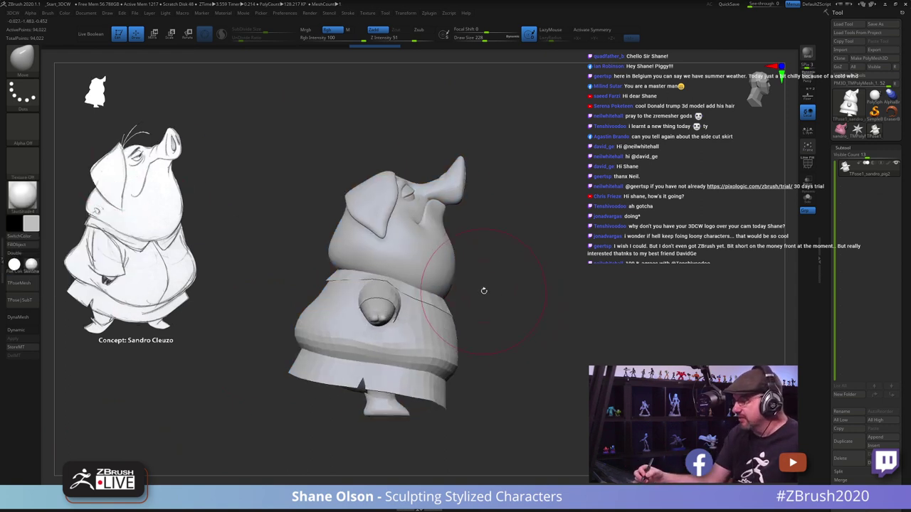
left_click_drag(491, 281, 502, 277)
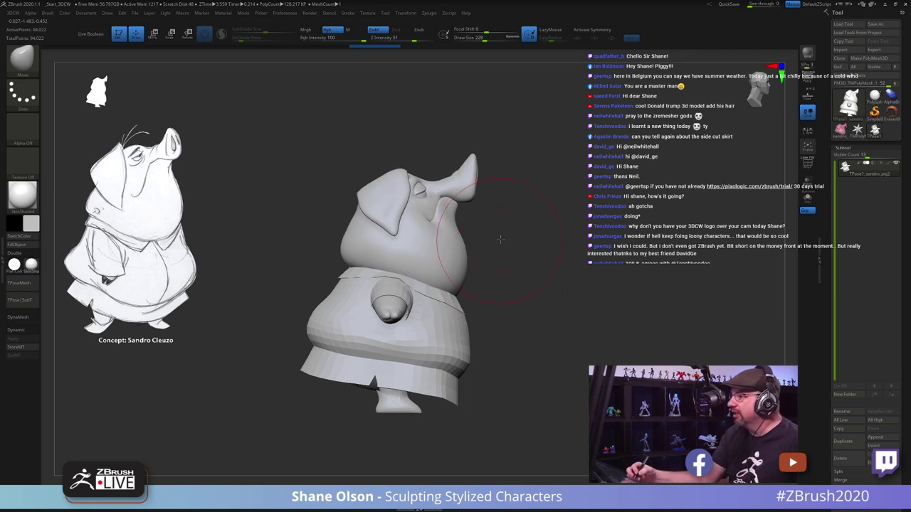
Step: Mask the upper part of the pig's head, soften the mask edge, and invert the mask so the head can be posed
mouse_move(500, 239)
left_mouse_down()
mouse_move(512, 238)
mouse_move(508, 243)
left_mouse_up()
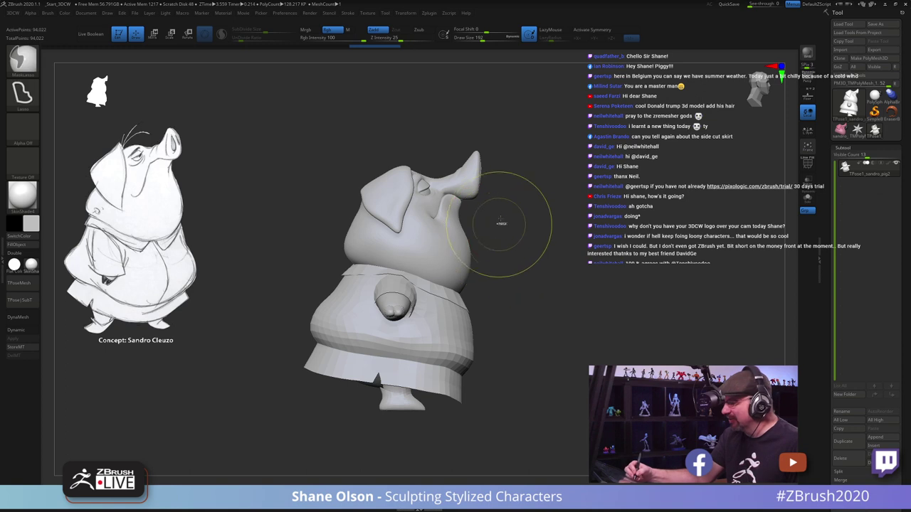
mouse_move(498, 234)
left_mouse_down("ctrl")
mouse_move(459, 127)
mouse_move(340, 216)
mouse_move(498, 236)
left_mouse_up("ctrl")
left_click(441, 242, "ctrl")
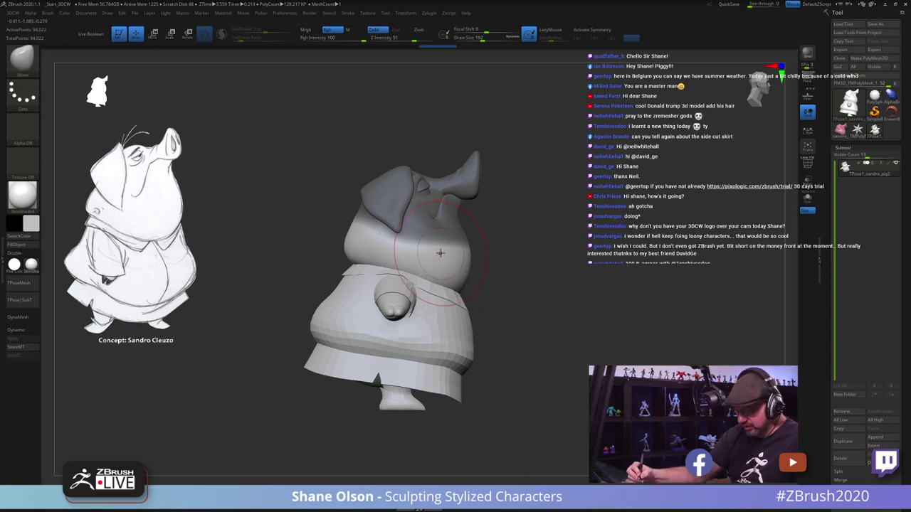
left_click(436, 253, "ctrl")
key("ctrl+i")
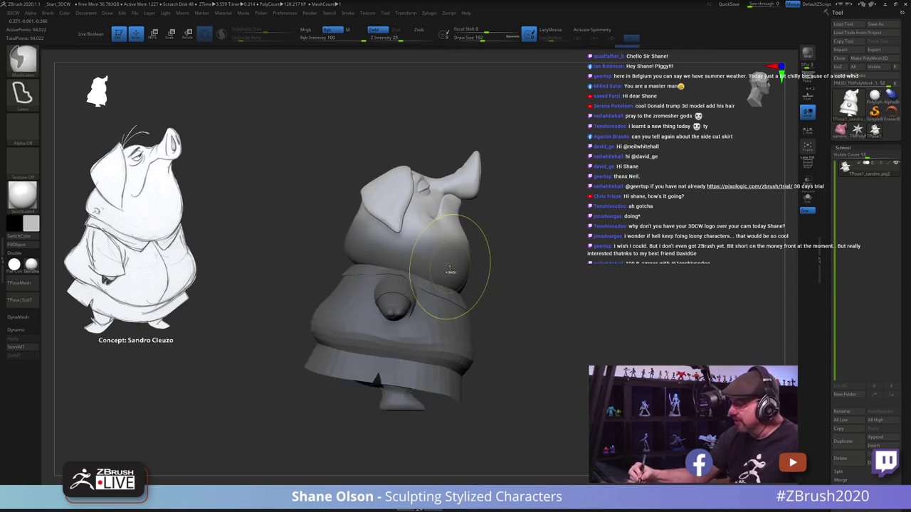
Step: Centre the transform gizmo on the head, rotate the head to tilt the snout further upward, and clear the mask
key("w")
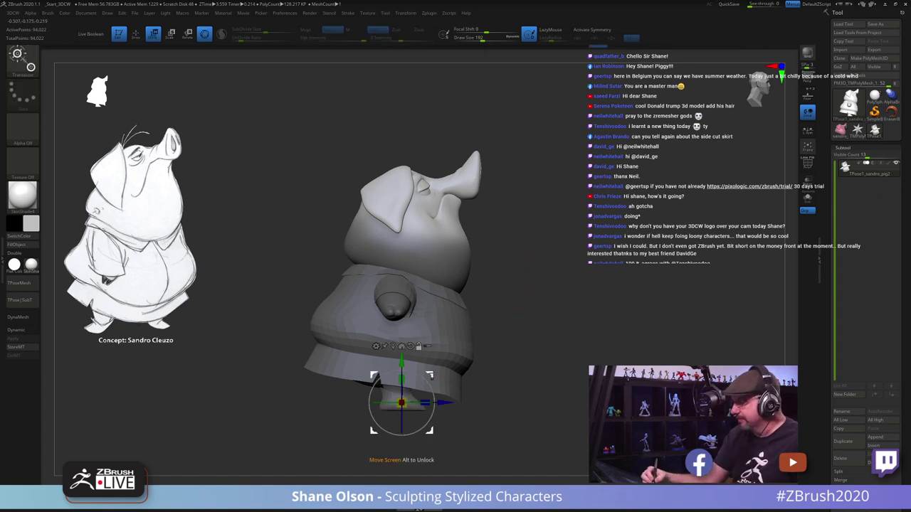
left_click(410, 256)
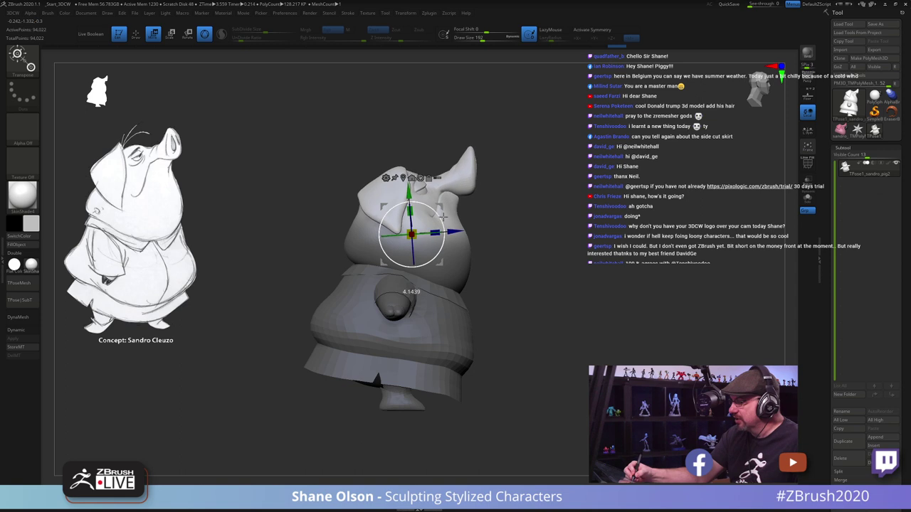
left_click_drag(444, 217, 446, 205)
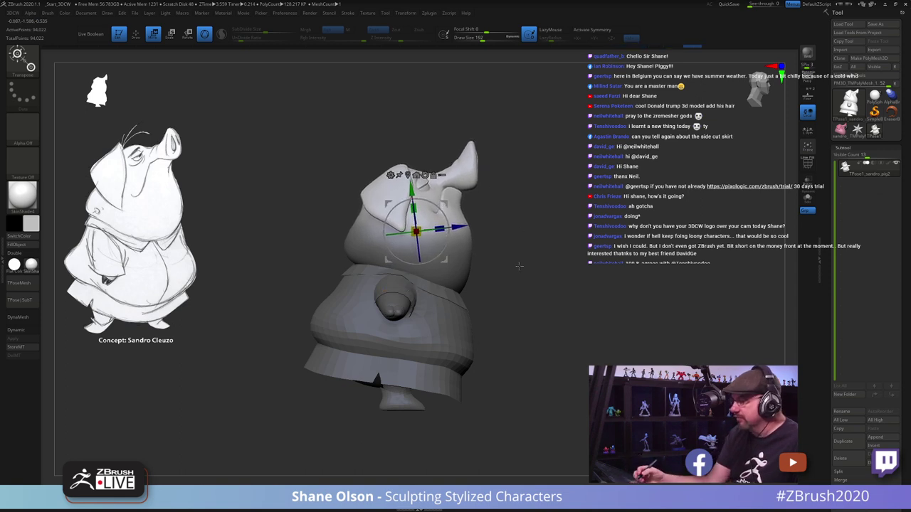
left_click_drag(520, 266, 498, 273)
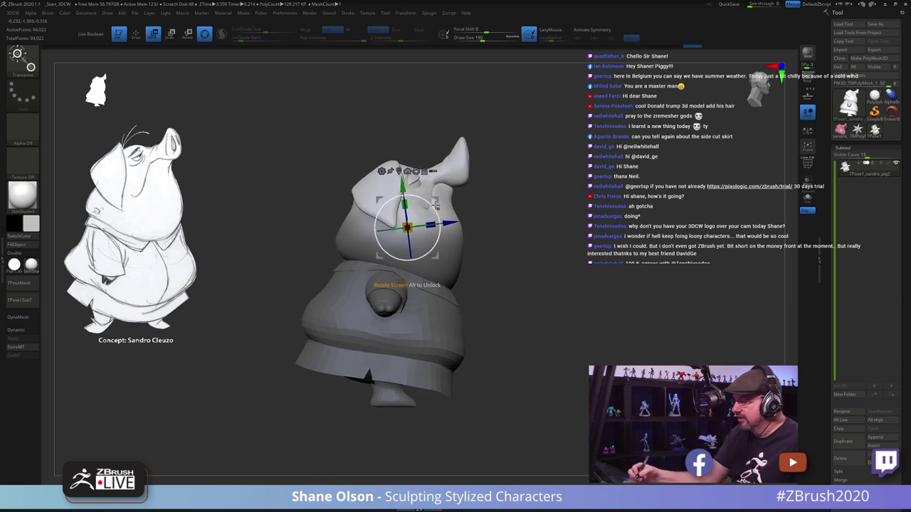
left_click_drag(437, 199, 437, 202)
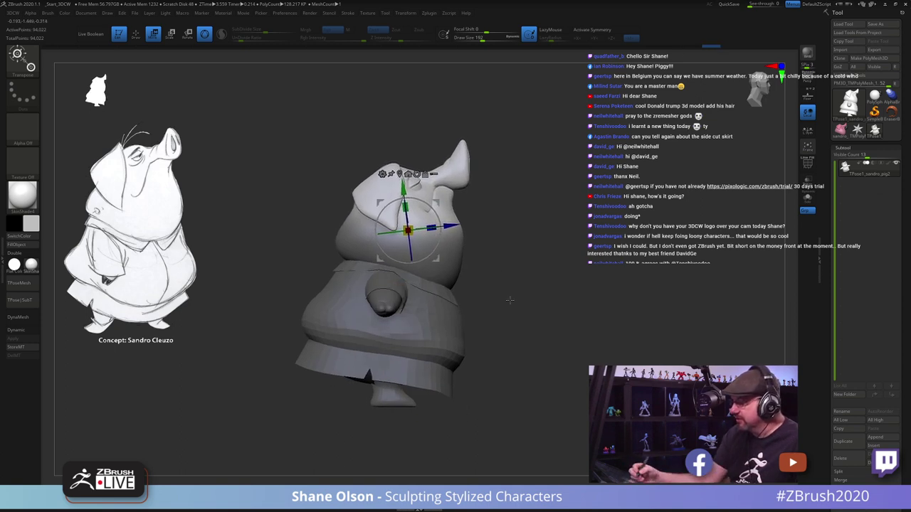
left_click_drag(509, 314, 503, 306, "ctrl")
Step: Smooth the pig's cheek and throat, reducing the draw size to 128 and then to 80
key("q")
key("s")
key("shift")
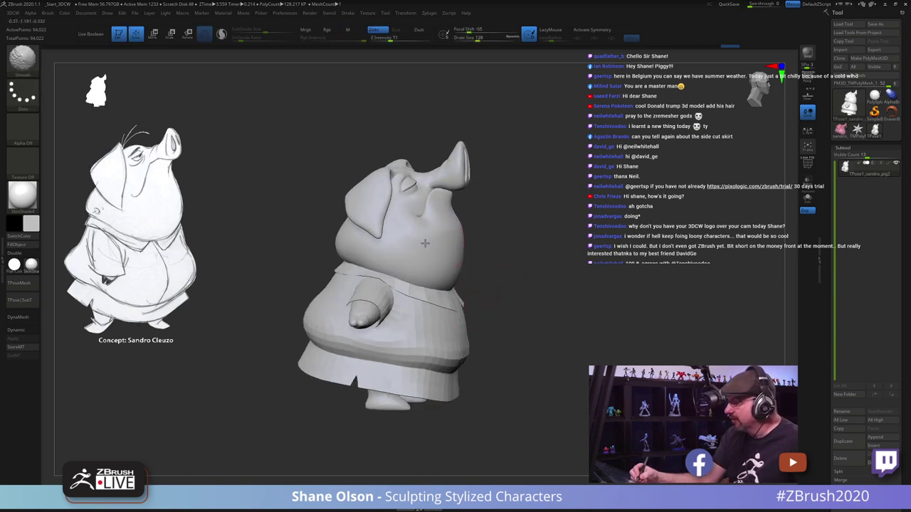
mouse_move(500, 262)
left_mouse_down()
mouse_move(480, 245)
mouse_move(543, 237)
left_mouse_up()
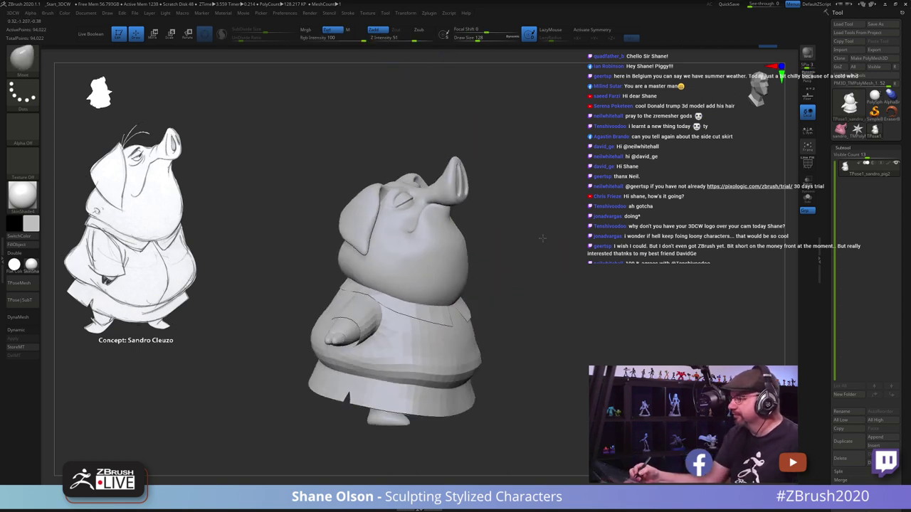
key("s")
left_click_drag(533, 274, 526, 274)
key("shift")
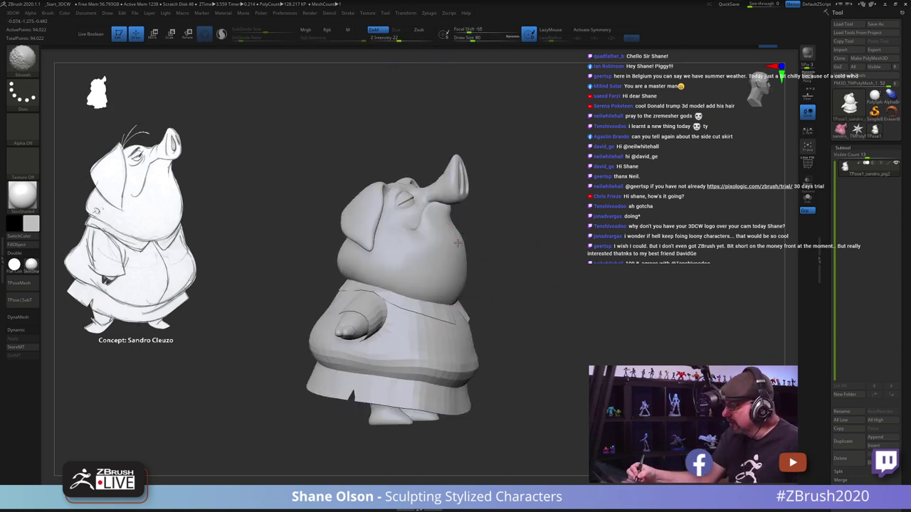
Step: Refine the front contour of the throat with the Move brush and smooth the cheek, using a draw size of 87
key("s")
mouse_move(452, 247)
left_mouse_down()
mouse_move(439, 257)
mouse_move(463, 262)
left_mouse_up()
left_click_drag(485, 264, 585, 264)
mouse_move(396, 231)
left_mouse_down("shift")
mouse_move(394, 245)
mouse_move(384, 238)
left_mouse_up("shift")
left_click_drag(568, 284, 491, 305)
left_click_drag(566, 311, 534, 333)
left_click_drag(547, 381, 557, 382)
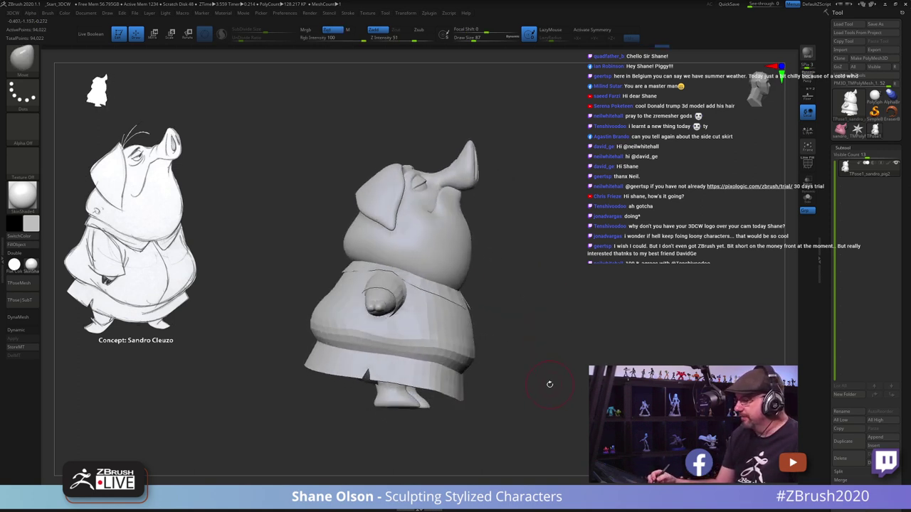
Step: Adjust the chin and mouth area beneath the snout with the Move brush at draw size 74
left_click_drag(533, 274, 495, 312, "alt")
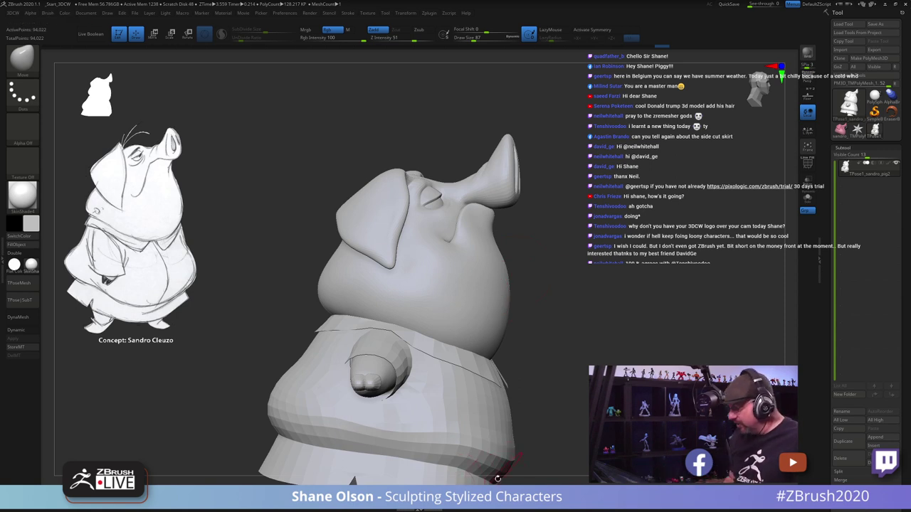
left_click_drag(526, 223, 532, 241)
left_click_drag(480, 209, 474, 207)
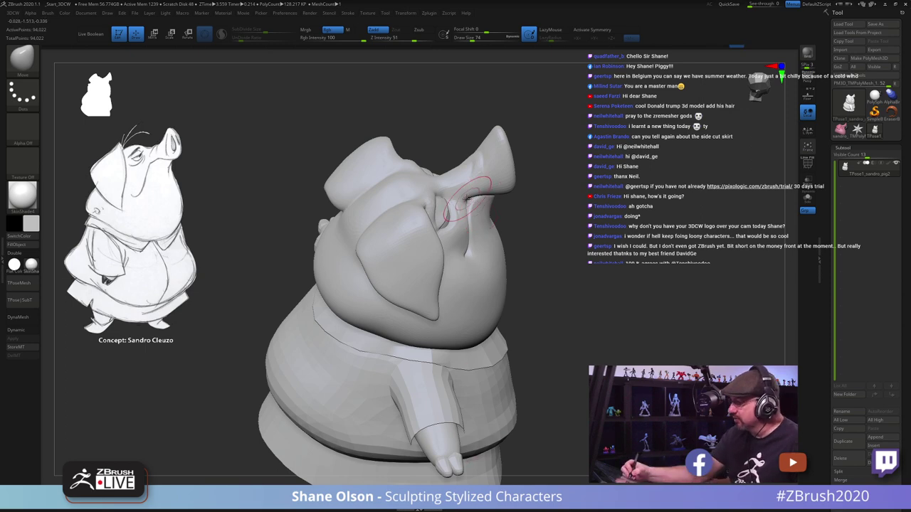
left_click_drag(467, 202, 537, 313)
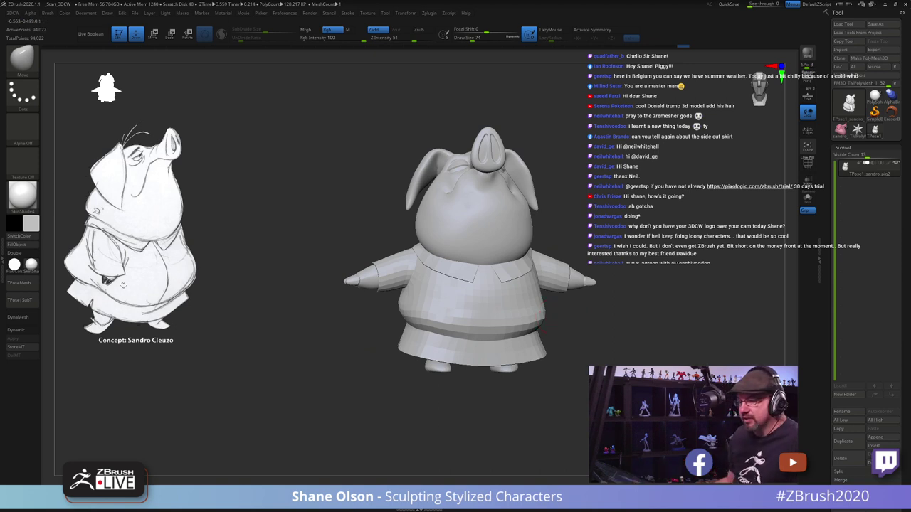
Step: Transfer the posed mesh's changes back to the original coloured subtools with Transpose Master
left_click(13, 305)
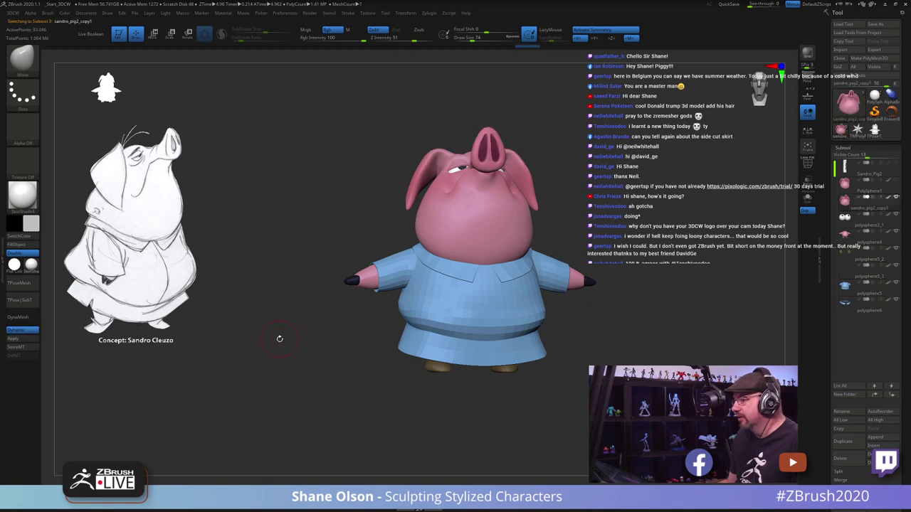
left_click_drag(278, 337, 299, 339)
left_click_drag(555, 275, 504, 350)
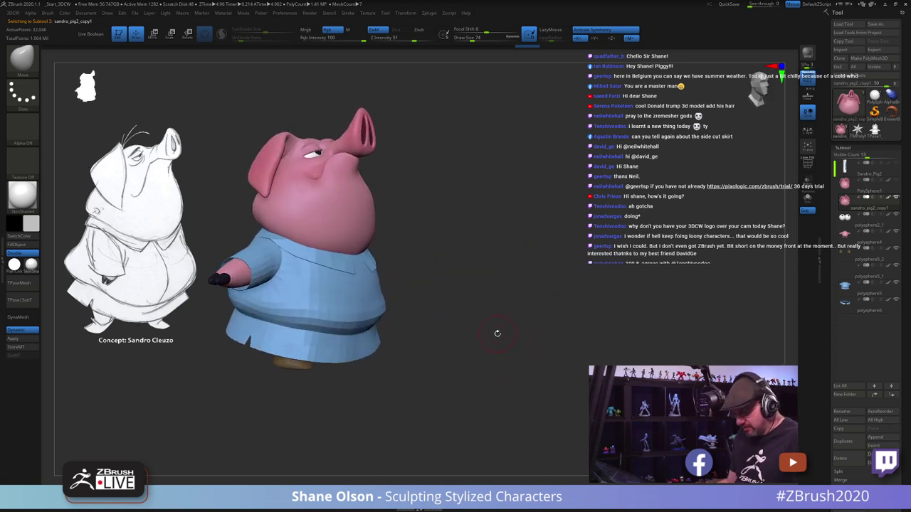
key("d")
left_click(515, 432)
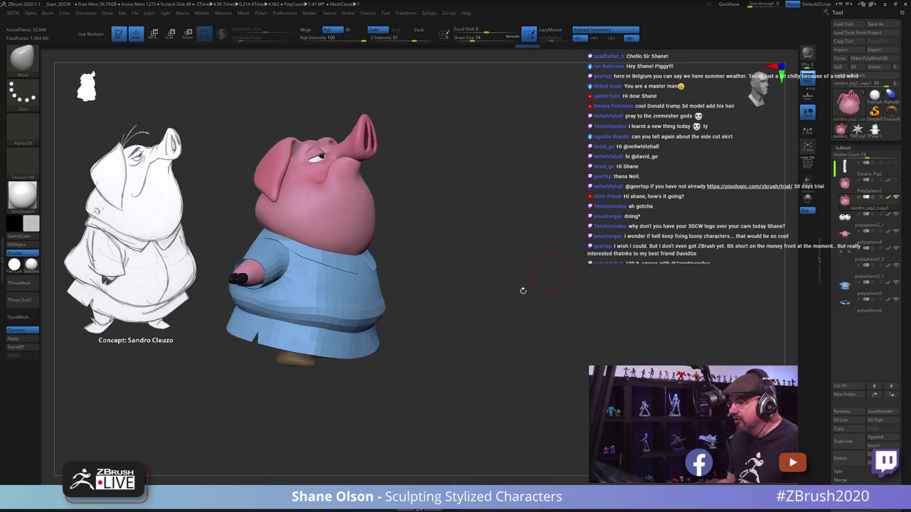
left_click_drag(515, 304, 428, 286)
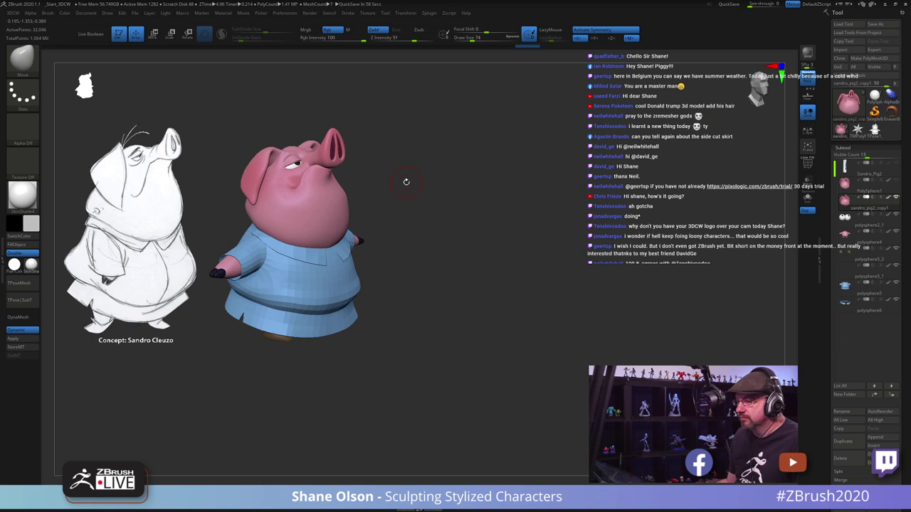
left_click_drag(406, 182, 406, 180)
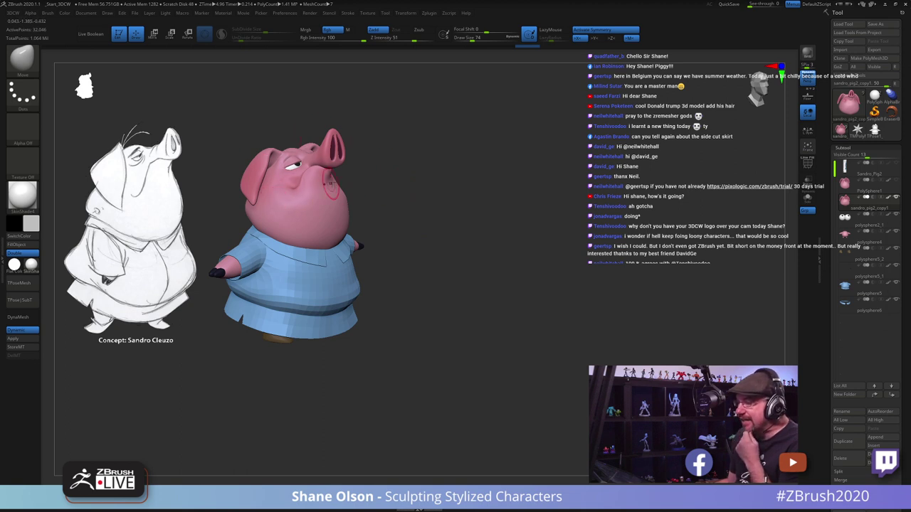
left_click_drag(425, 223, 508, 242)
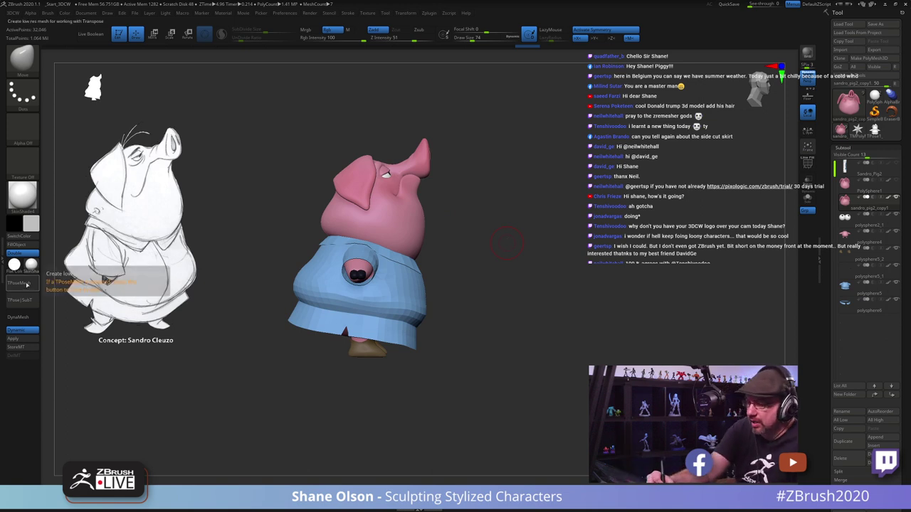
Step: Combine all visible subtools into a new Transpose Master posing mesh
left_click(25, 284)
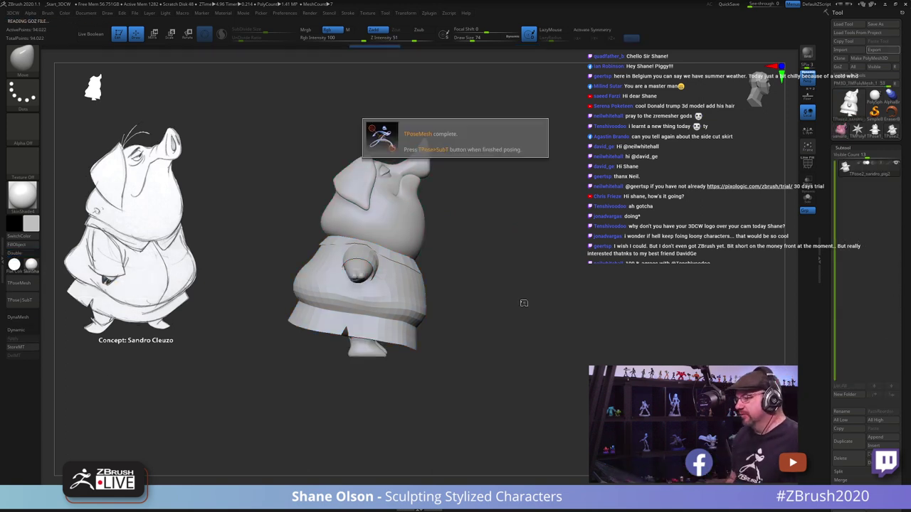
left_click_drag(502, 220, 519, 268)
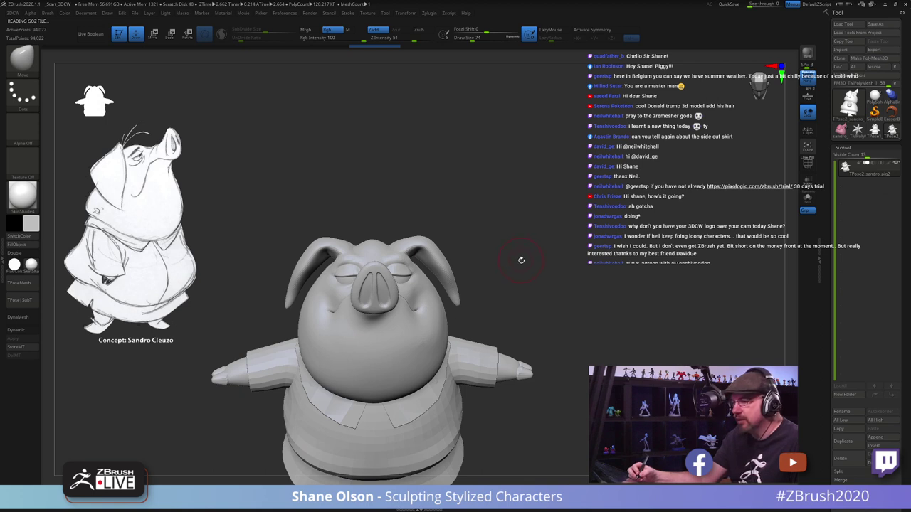
left_click_drag(357, 205, 274, 337, "ctrl")
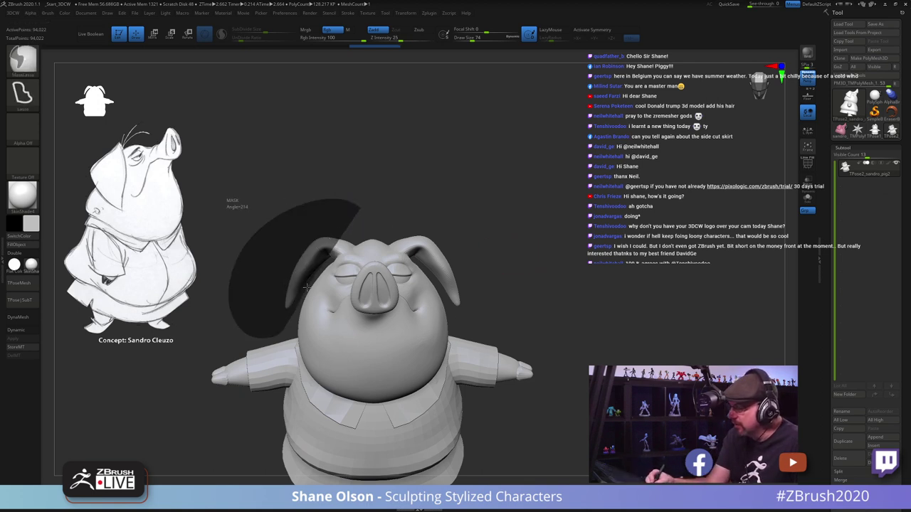
mouse_move(306, 287)
left_mouse_down("ctrl")
mouse_move(334, 333)
mouse_move(385, 349)
mouse_move(403, 321)
mouse_move(385, 211)
mouse_move(245, 313)
mouse_move(299, 302)
left_mouse_up("ctrl")
key("ctrl+z")
Step: With X symmetry on, lasso-mask the pig's ears, face and snout, and clear the mask from the back of the head and body
key("x")
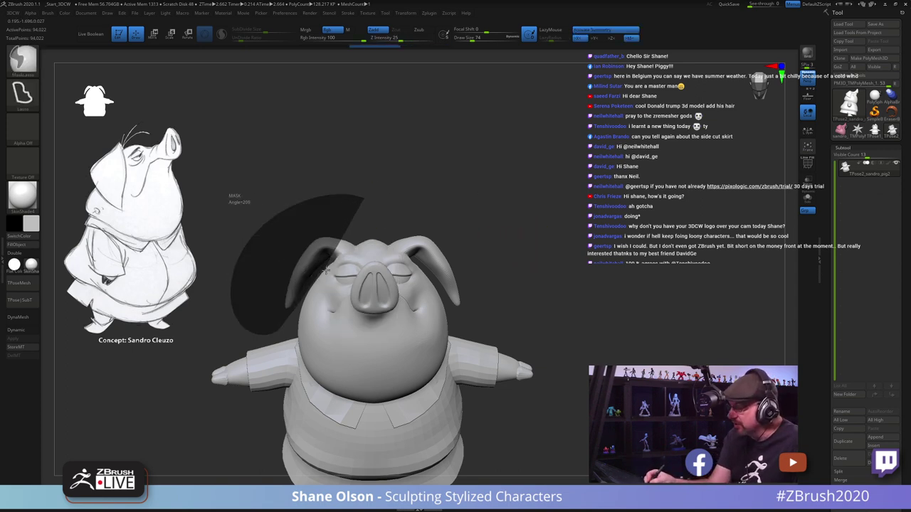
mouse_move(326, 270)
left_mouse_down("ctrl")
mouse_move(351, 341)
mouse_move(400, 340)
mouse_move(416, 178)
left_mouse_up("ctrl")
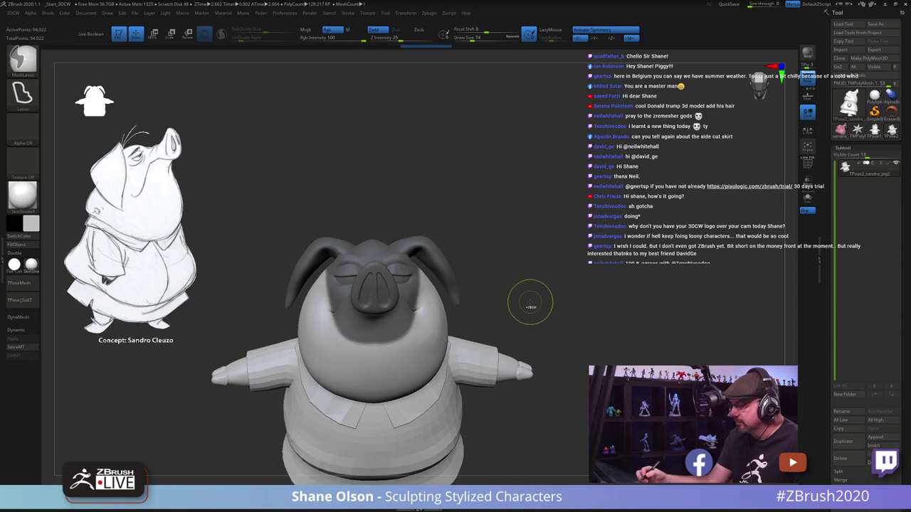
left_click_drag(530, 306, 571, 325)
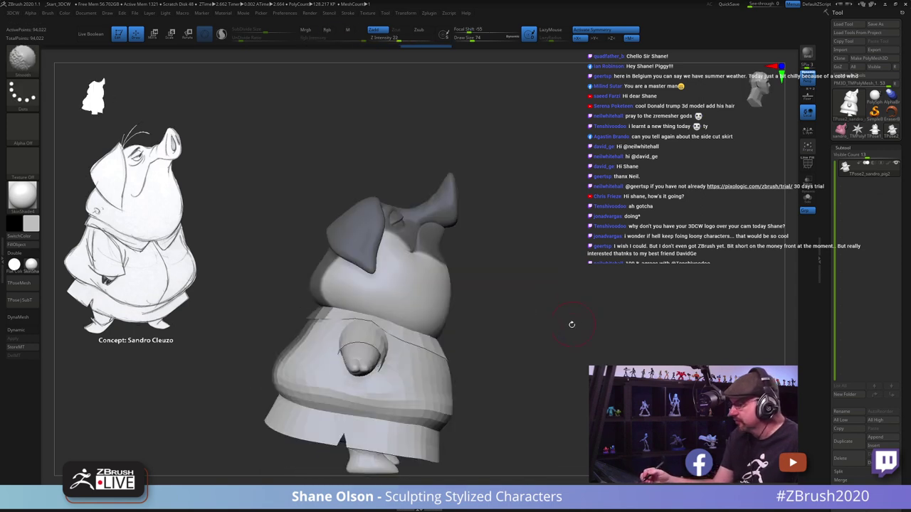
mouse_move(461, 279)
left_mouse_down("alt")
mouse_move(500, 299)
mouse_move(504, 288)
left_mouse_up("alt")
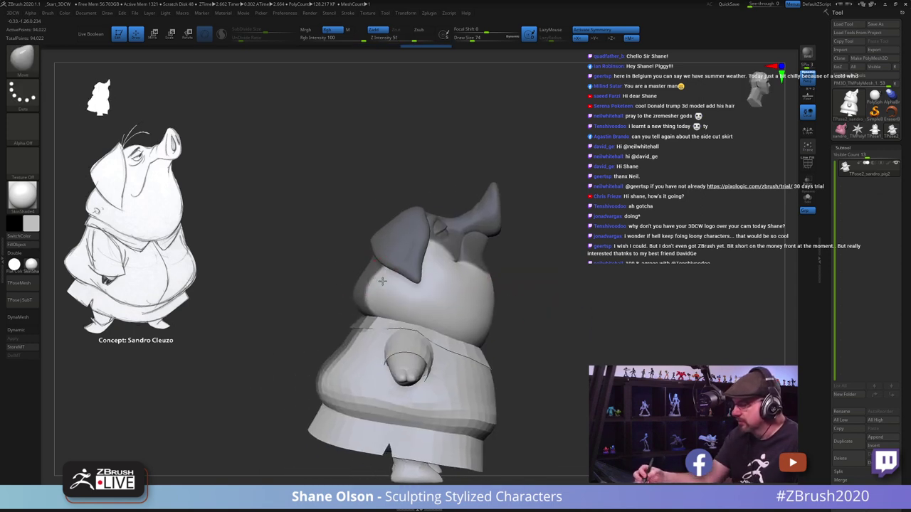
mouse_move(359, 258)
left_mouse_down("ctrl")
mouse_move(299, 447)
mouse_move(393, 284)
left_mouse_up("ctrl")
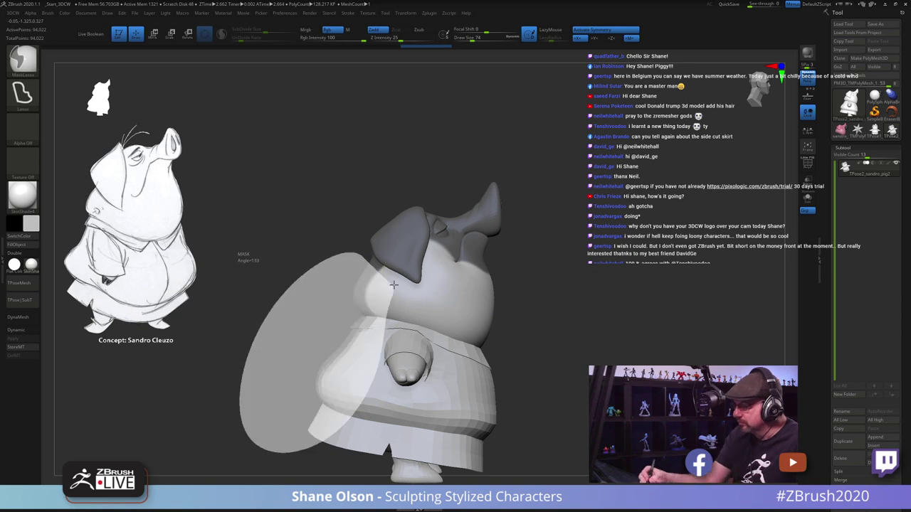
left_click_drag(338, 224, 338, 224, "ctrl")
Step: Extend the mask across the whole upper head down to a level line just below the mouth
mouse_move(561, 322)
left_mouse_down()
mouse_move(583, 327)
mouse_move(552, 333)
left_mouse_up()
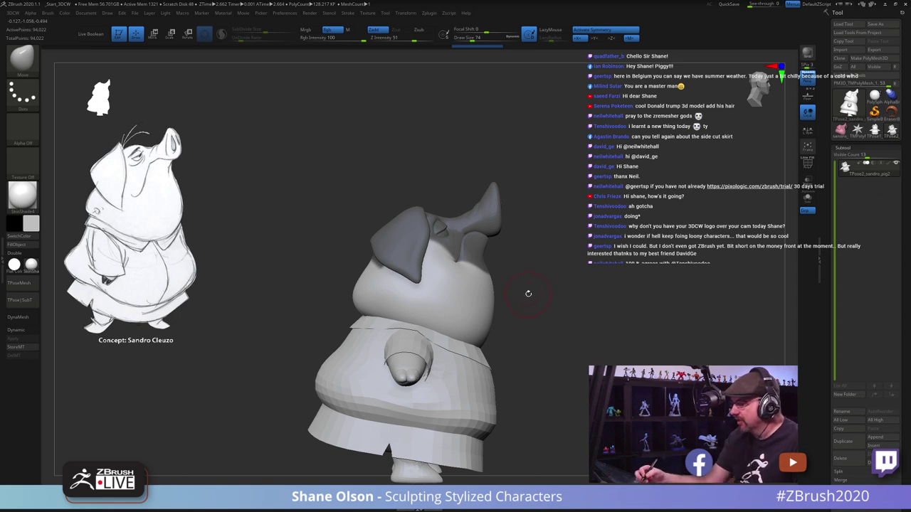
mouse_move(521, 150)
left_mouse_down("ctrl")
mouse_move(303, 223)
mouse_move(385, 284)
mouse_move(505, 270)
mouse_move(551, 213)
left_mouse_up("ctrl")
mouse_move(565, 316)
left_mouse_down()
mouse_move(533, 323)
mouse_move(569, 315)
mouse_move(541, 318)
left_mouse_up()
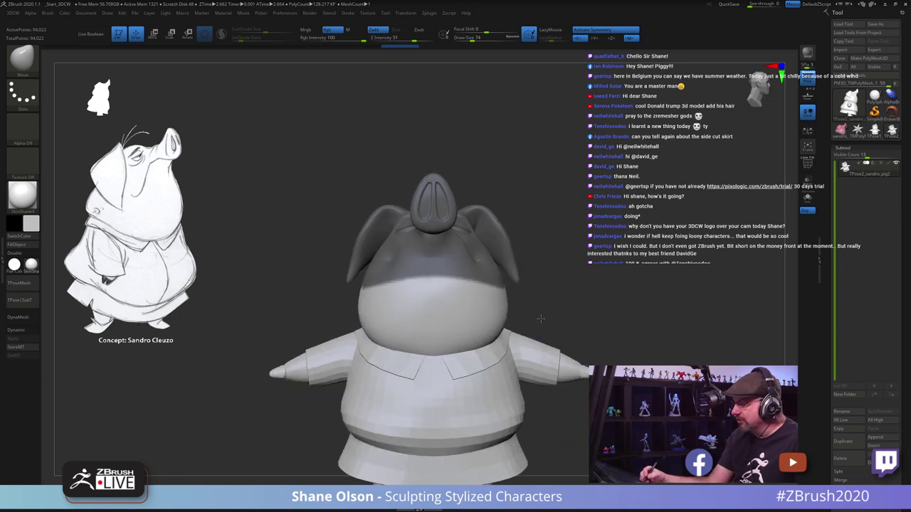
right_click_drag(426, 260, 457, 258)
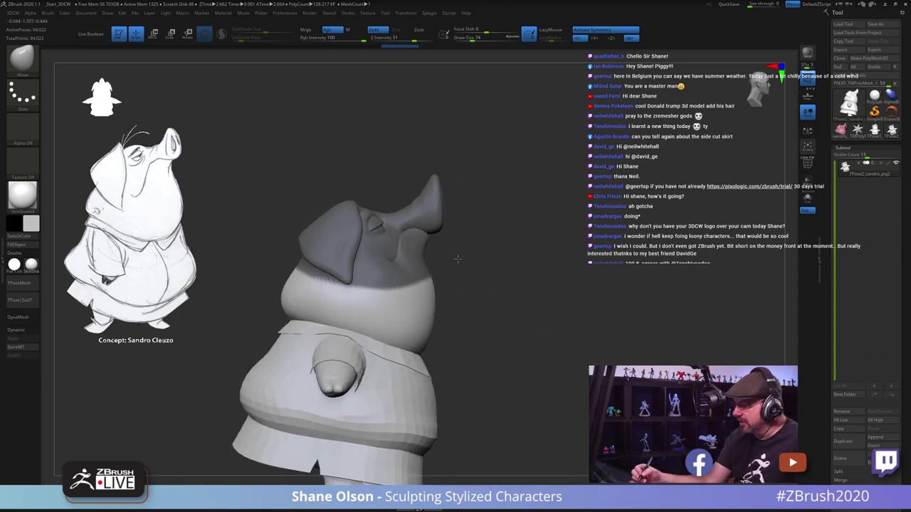
Step: Raise the lower edge of the head mask to free more of the jowls, and mask the drooping ear tips again
mouse_move(492, 288)
left_mouse_down("alt")
mouse_move(518, 287)
mouse_move(515, 256)
left_mouse_up("alt")
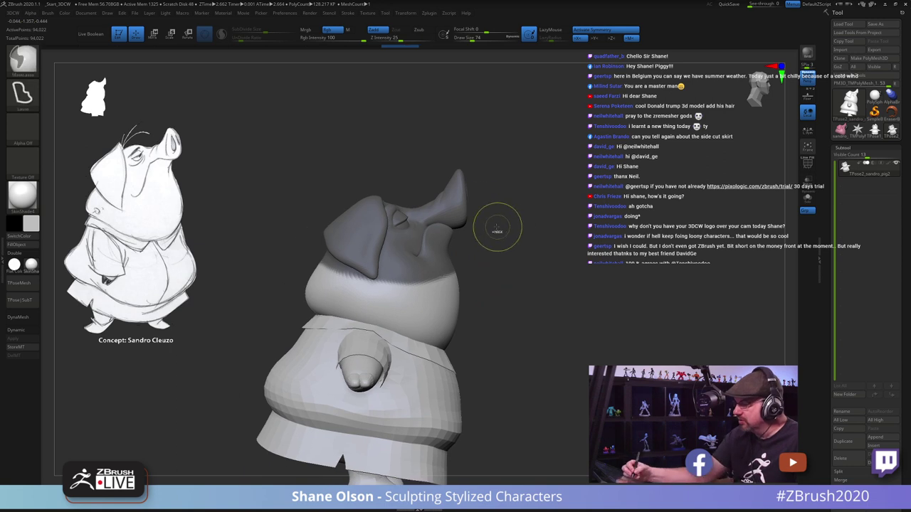
left_click(499, 214, "ctrl")
mouse_move(460, 112)
left_mouse_down("ctrl")
mouse_move(290, 210)
mouse_move(334, 246)
mouse_move(420, 264)
mouse_move(507, 203)
mouse_move(528, 94)
left_mouse_up("ctrl")
left_click_drag(579, 262, 551, 282)
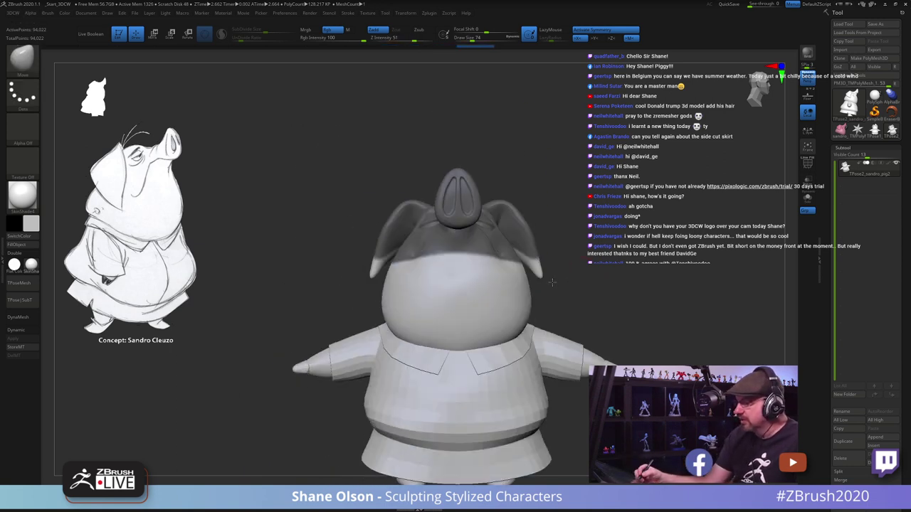
mouse_move(373, 217)
left_mouse_down()
mouse_move(352, 189)
mouse_move(343, 282)
left_mouse_up()
left_click_drag(372, 238, 378, 165, "ctrl")
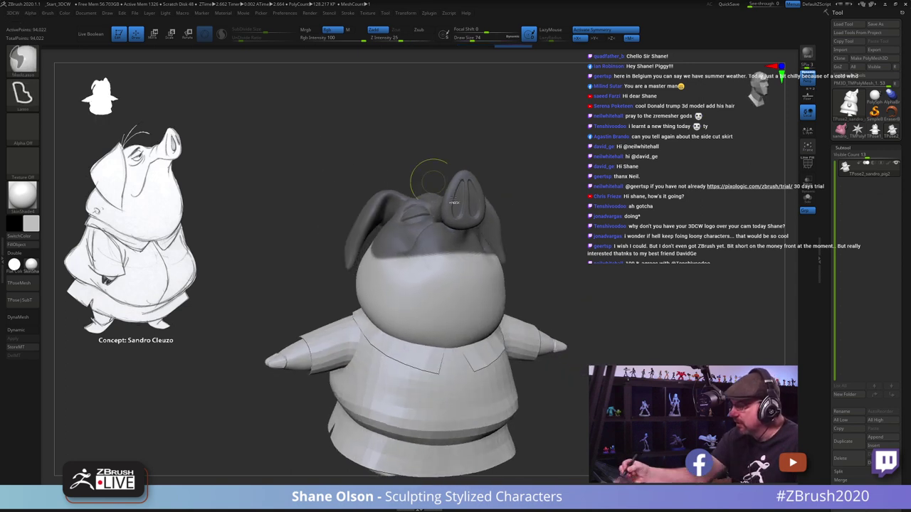
Step: Extend the head mask behind and between the ears so it covers the upper back of the pig's head
left_click_drag(541, 260, 640, 292)
mouse_move(590, 308)
left_mouse_down()
mouse_move(620, 320)
mouse_move(585, 314)
left_mouse_up()
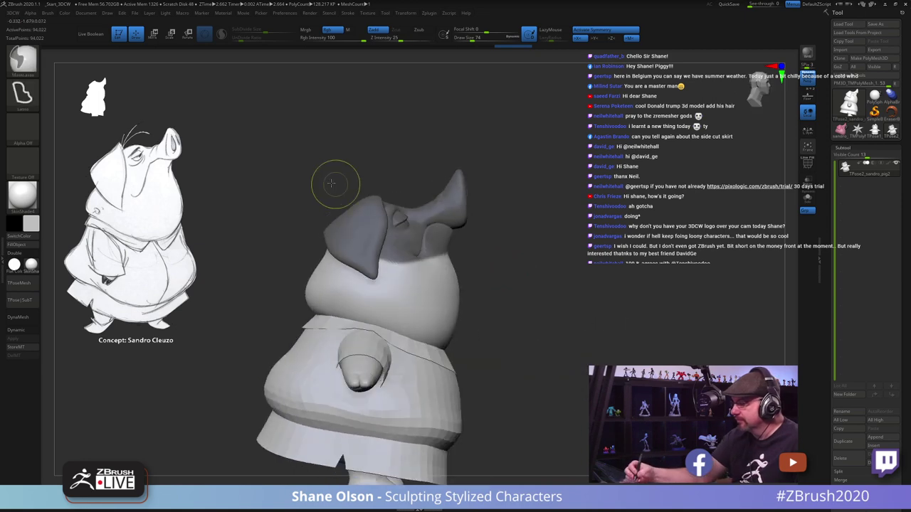
mouse_move(334, 183)
left_mouse_down("ctrl")
mouse_move(366, 235)
mouse_move(373, 206)
left_mouse_up("ctrl")
mouse_move(378, 173)
left_mouse_down()
mouse_move(420, 169)
mouse_move(478, 193)
left_mouse_up()
mouse_move(354, 163)
left_mouse_down("ctrl")
mouse_move(309, 188)
mouse_move(362, 235)
left_mouse_up("ctrl")
left_click_drag(538, 278, 569, 277)
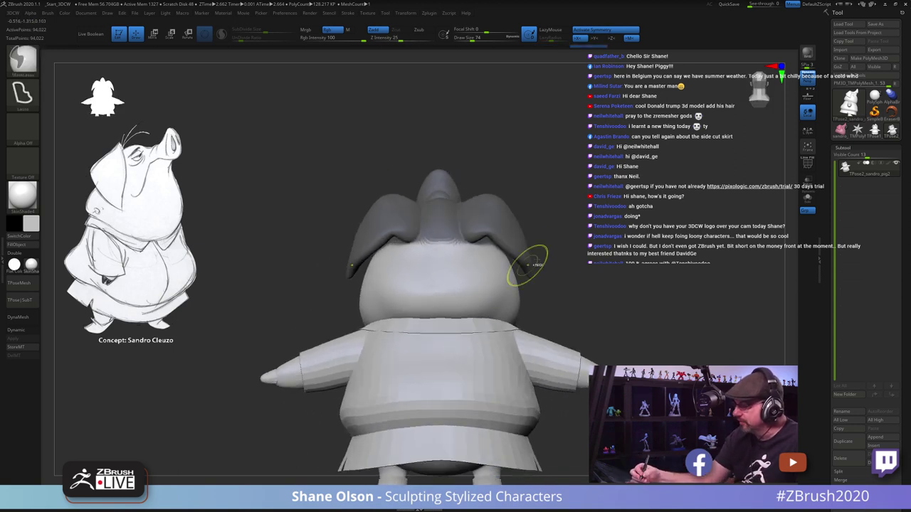
Step: Soften the head mask's border and invert it so the upper head is free and the body is protected
left_click(580, 238, "ctrl")
left_click(466, 280, "ctrl")
left_click(468, 287, "ctrl")
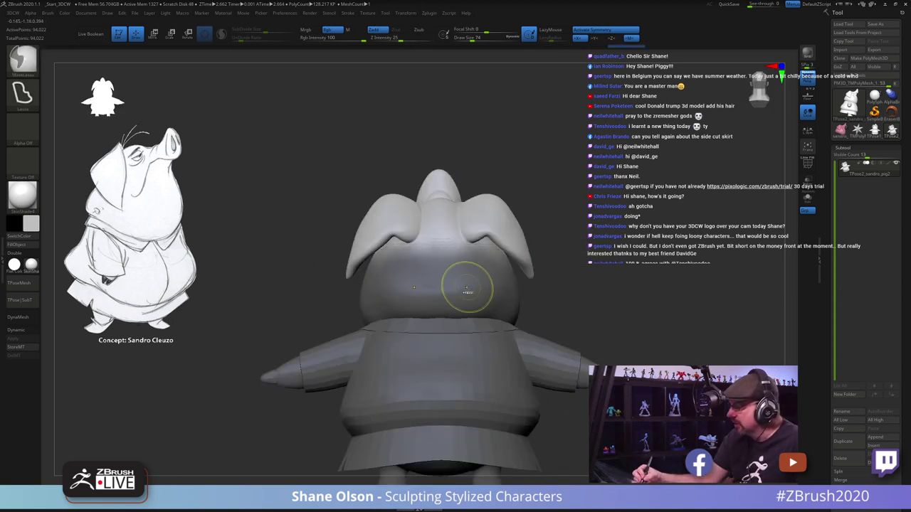
left_click(537, 236, "ctrl")
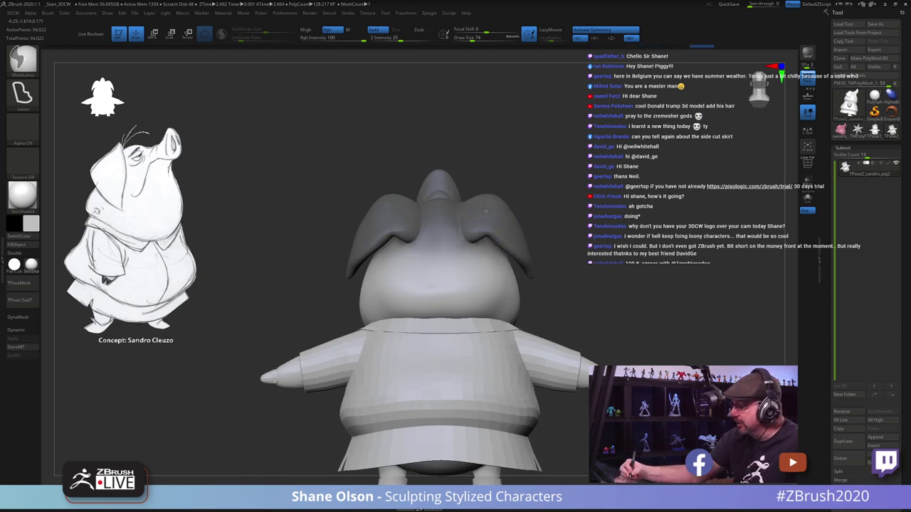
left_click(534, 178, "ctrl")
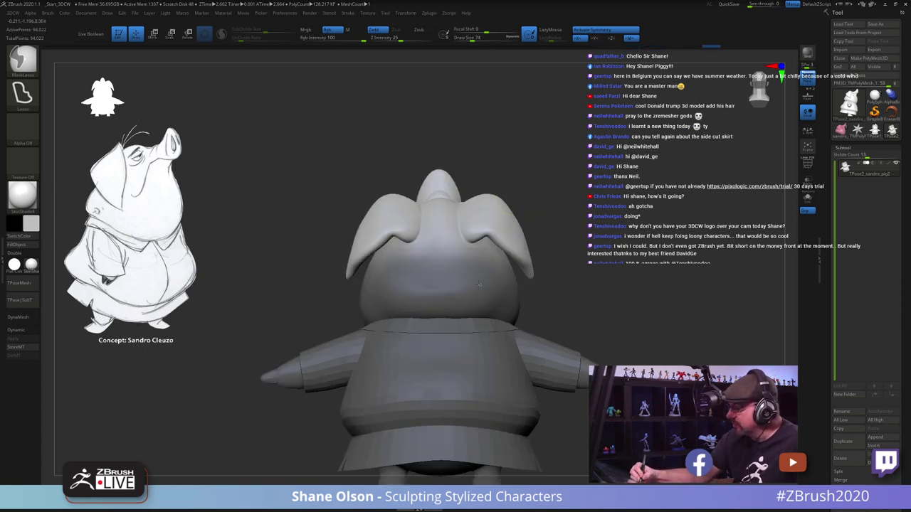
left_click_drag(541, 229, 602, 277)
left_click_drag(618, 307, 554, 310)
left_click_drag(567, 264, 482, 255)
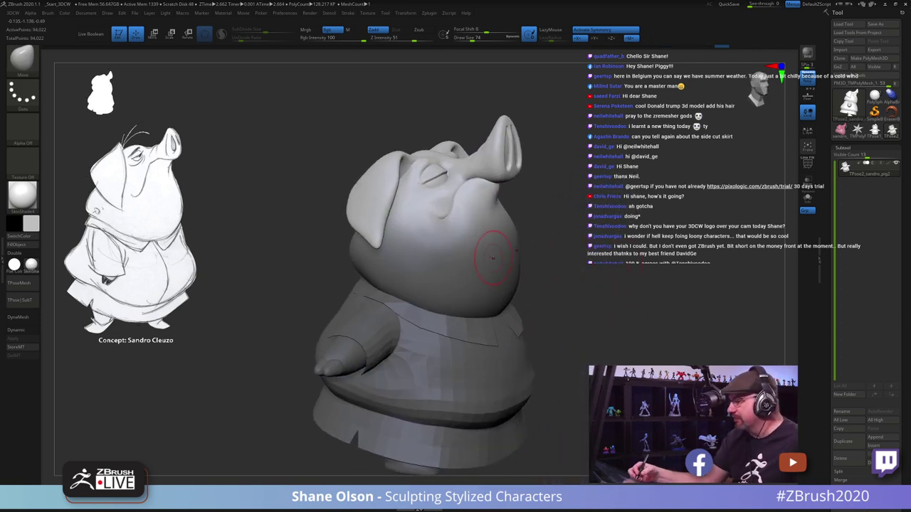
key("ctrl")
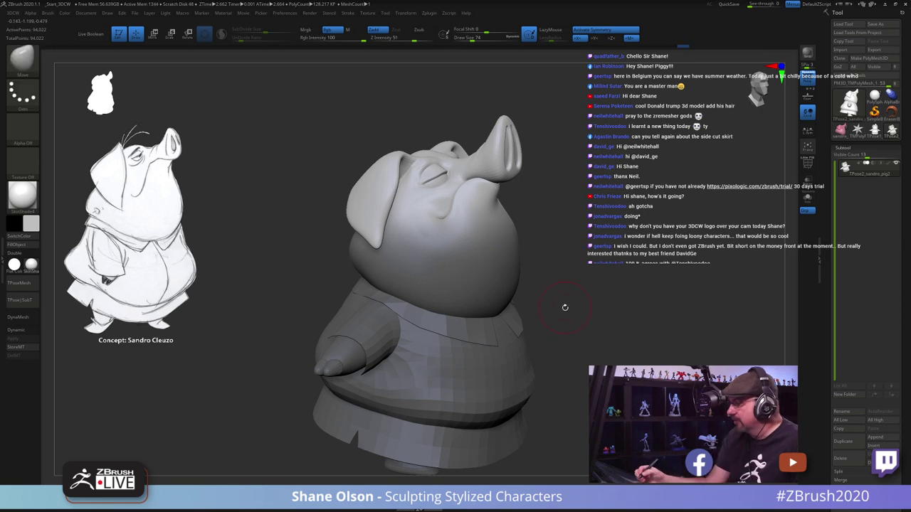
left_click(548, 301, "ctrl")
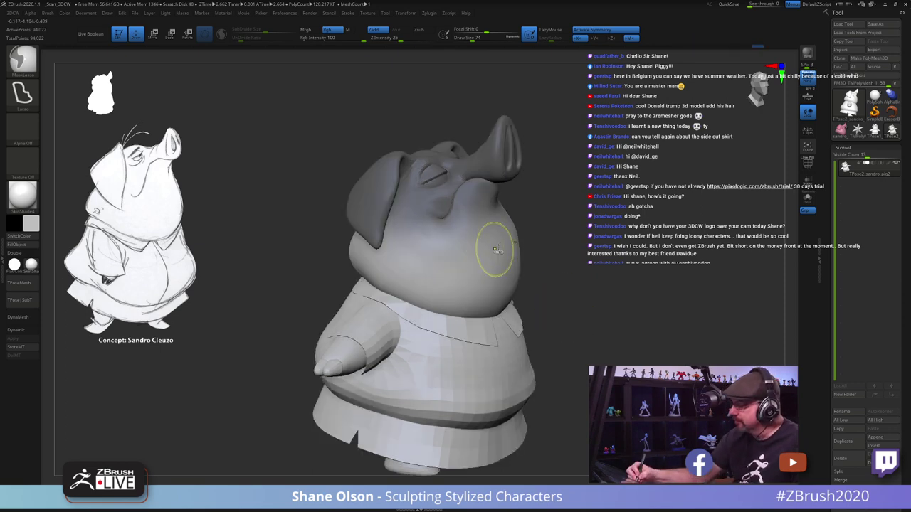
mouse_move(590, 299)
left_mouse_down("ctrl")
mouse_move(599, 314)
mouse_move(548, 384)
mouse_move(559, 407)
mouse_move(542, 396)
left_mouse_up("ctrl")
Step: Bring up the transform gizmo and place its pivot inside the upper head, just behind the eyes
key("w")
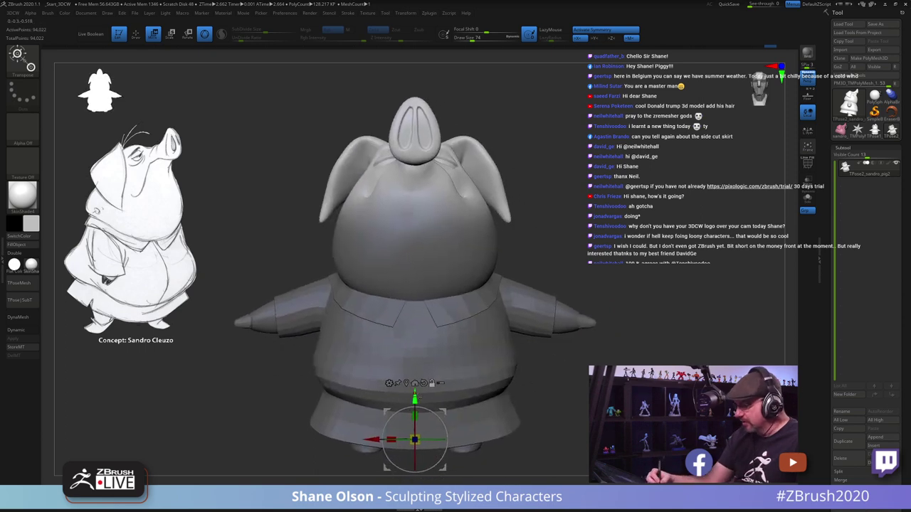
left_click_drag(415, 394, 415, 115, "alt")
left_click_drag(525, 226, 583, 226, "shift")
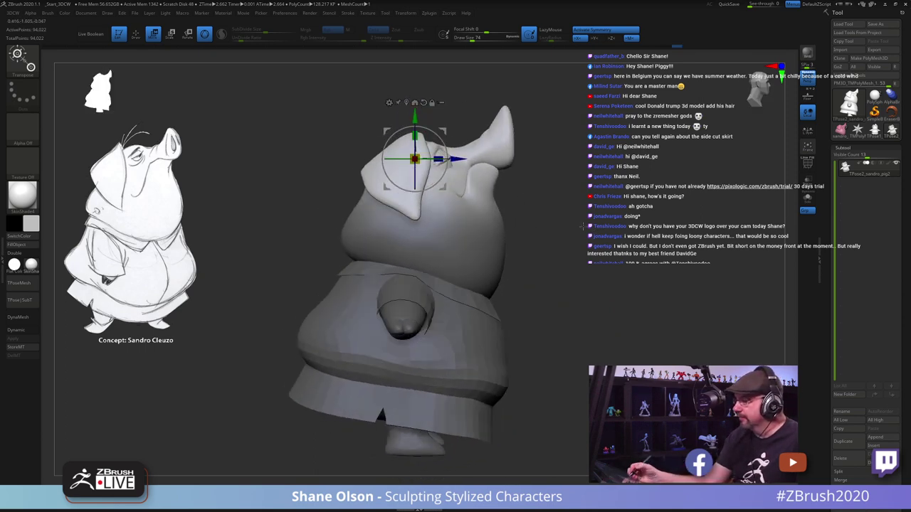
left_click_drag(444, 130, 460, 141, "alt")
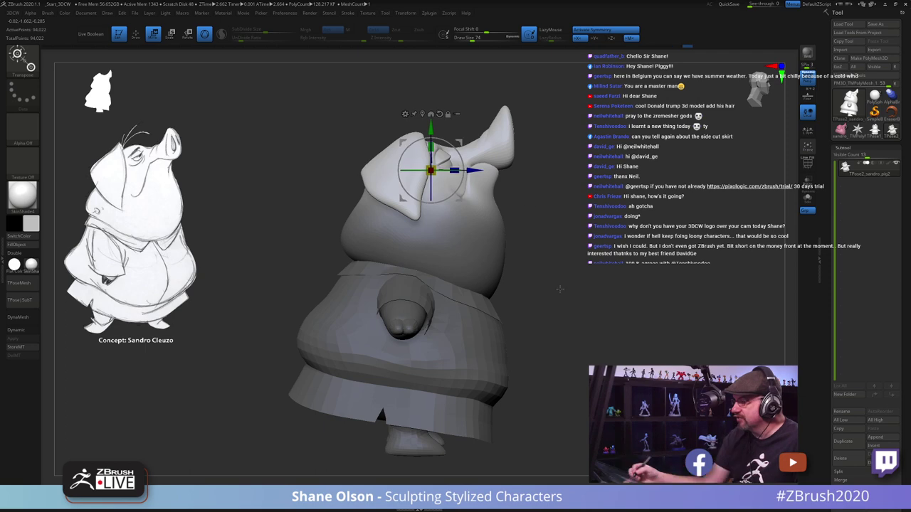
Step: Shift the unmasked upper head slightly with the gizmo in side view to refine its position over the jowls
left_click_drag(559, 289, 540, 224)
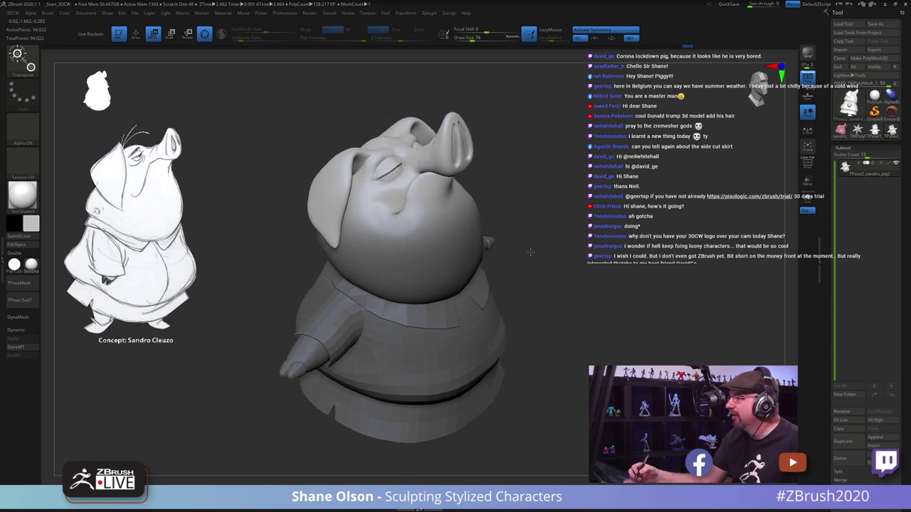
left_click_drag(488, 252, 491, 239)
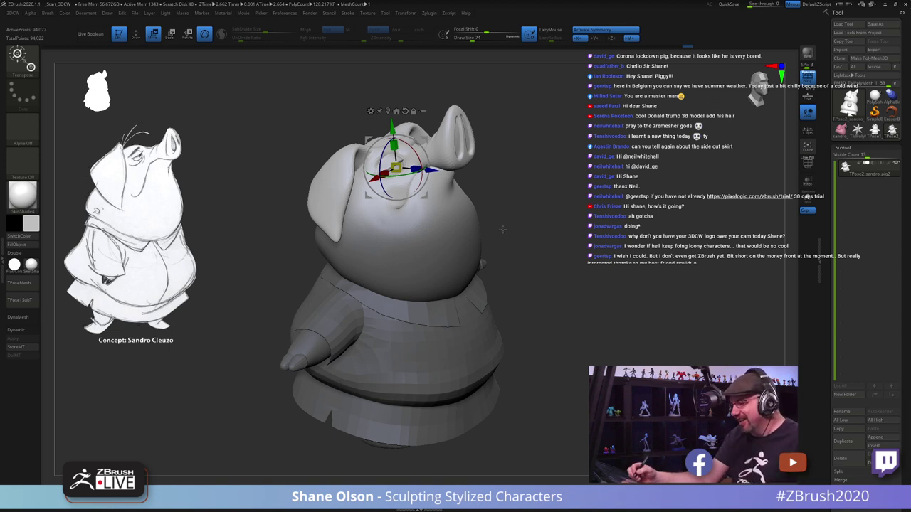
left_click_drag(498, 193, 395, 175)
left_click_drag(481, 235, 494, 214)
left_click_drag(424, 149, 427, 144)
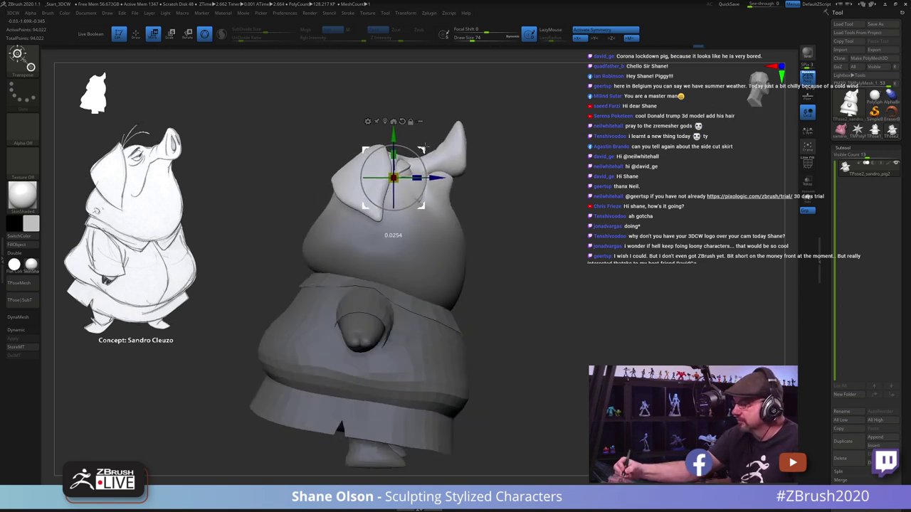
Step: Adjust the upper head's tilt by rotating it around the pivot, clear the mask and return to the Move brush
mouse_move(498, 207)
left_mouse_down()
mouse_move(492, 294)
mouse_move(513, 274)
mouse_move(517, 300)
mouse_move(497, 300)
mouse_move(496, 348)
mouse_move(493, 308)
mouse_move(492, 324)
left_mouse_up()
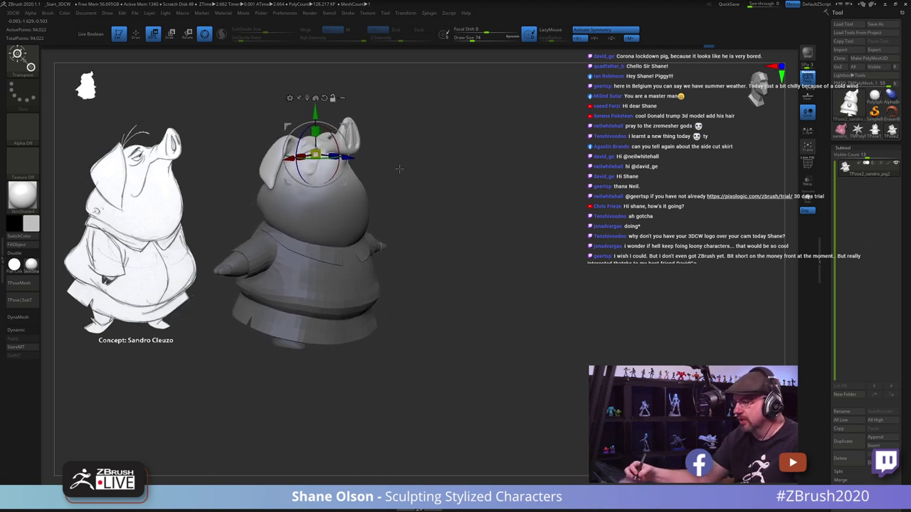
left_click_drag(337, 142, 316, 153)
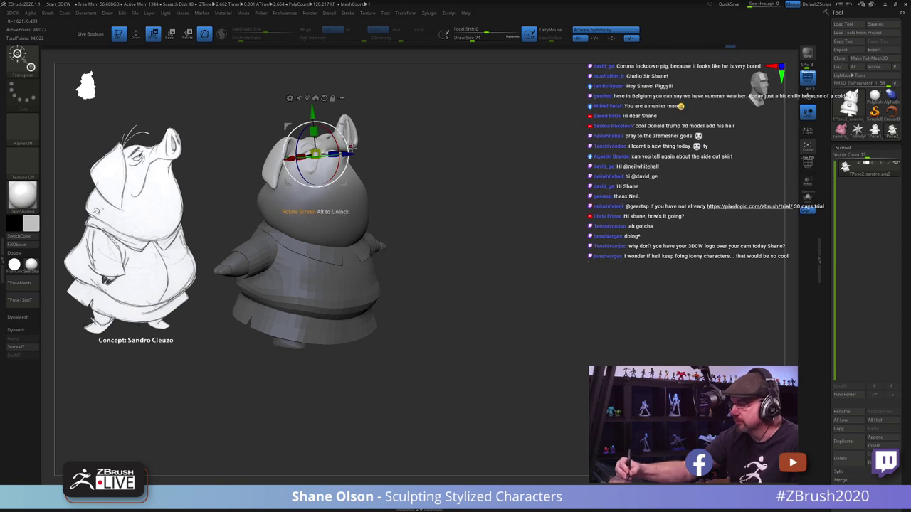
mouse_move(450, 346)
left_mouse_down()
mouse_move(455, 390)
mouse_move(472, 356)
mouse_move(441, 361)
mouse_move(448, 358)
left_mouse_up()
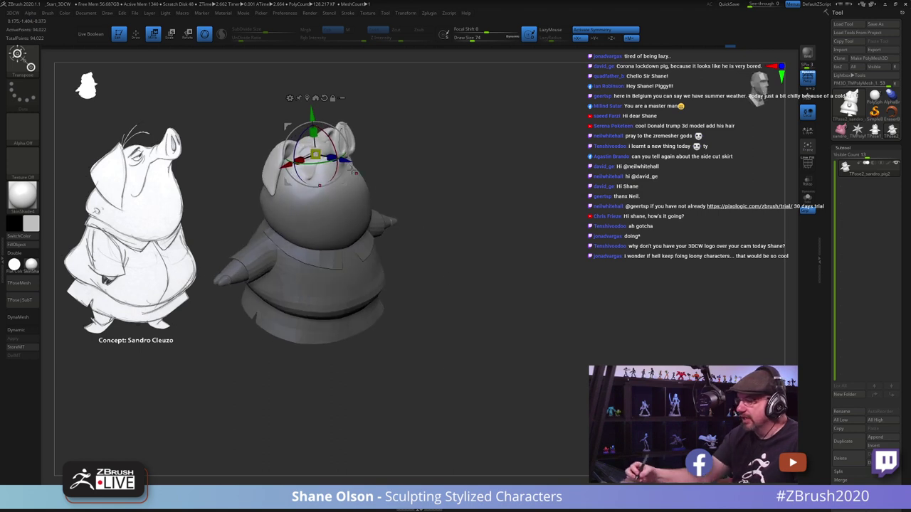
left_click_drag(422, 298, 321, 179)
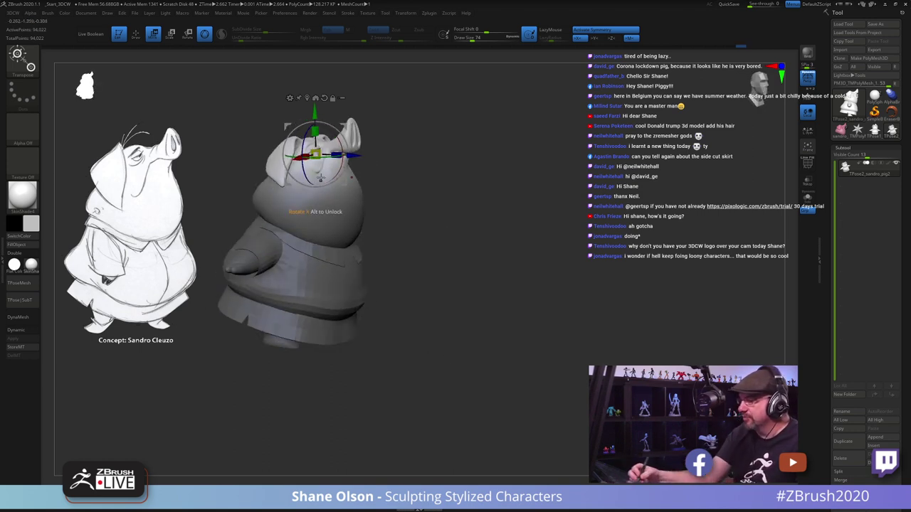
mouse_move(421, 337)
left_mouse_down()
mouse_move(420, 354)
mouse_move(386, 215)
mouse_move(395, 267)
mouse_move(434, 331)
left_mouse_up()
mouse_move(451, 361)
left_mouse_down()
mouse_move(458, 346)
mouse_move(440, 376)
left_mouse_up()
key("q")
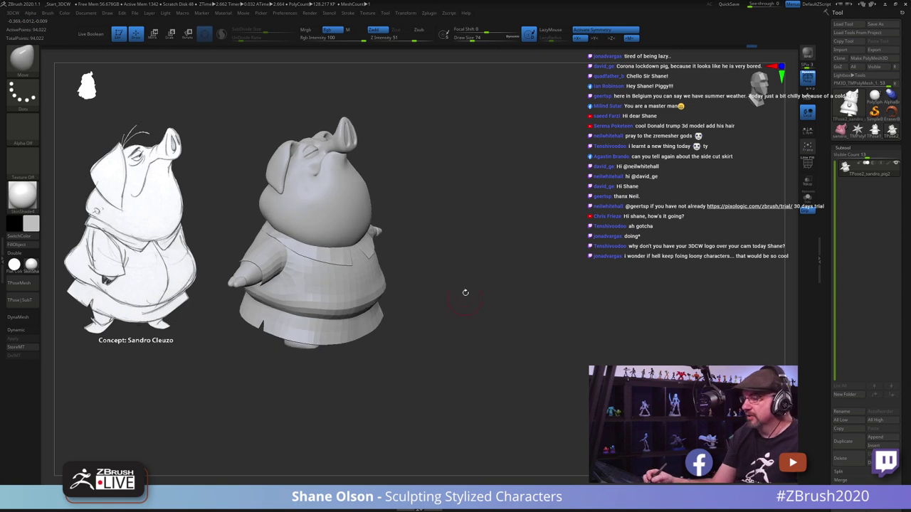
Step: With the Move brush at a draw size of about 100, reshape the cheeks around the mouth corners
left_click_drag(461, 264, 483, 274)
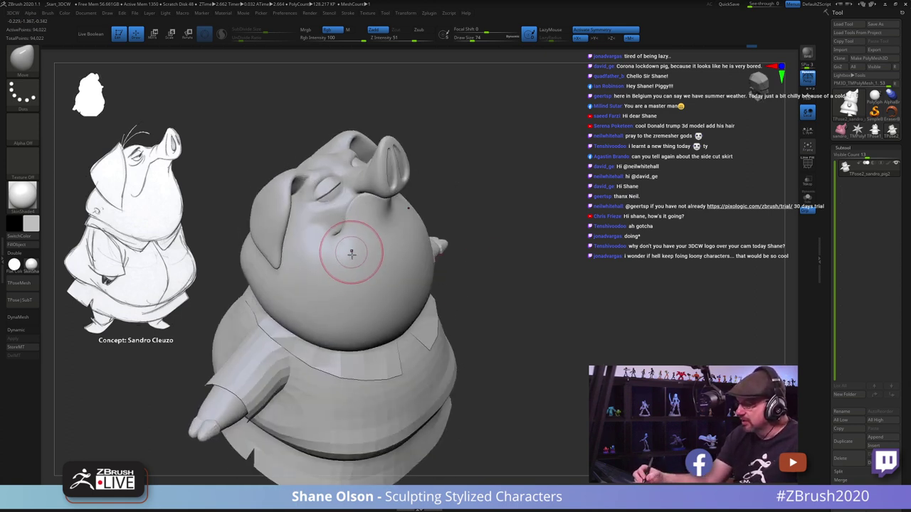
right_click_drag(351, 254, 348, 222)
left_click_drag(365, 271, 342, 220)
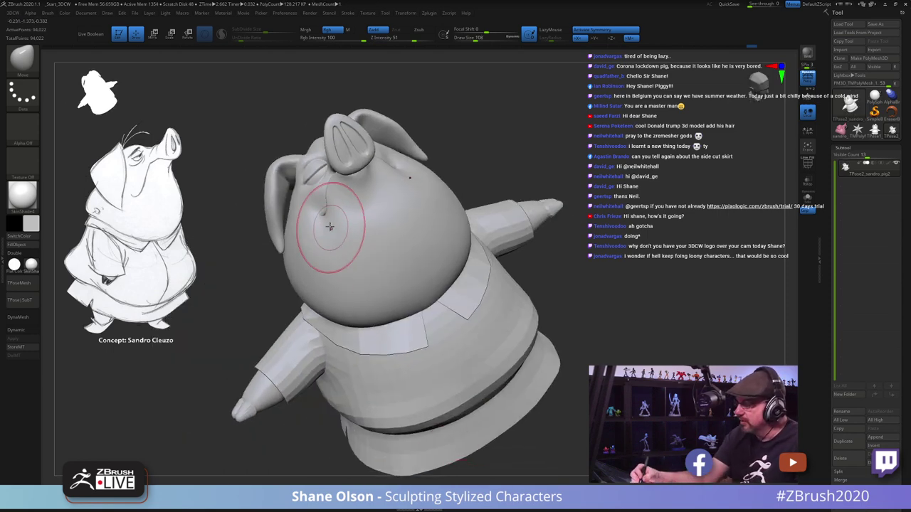
mouse_move(346, 269)
left_mouse_down()
mouse_move(313, 241)
mouse_move(326, 256)
mouse_move(333, 251)
mouse_move(342, 274)
left_mouse_up()
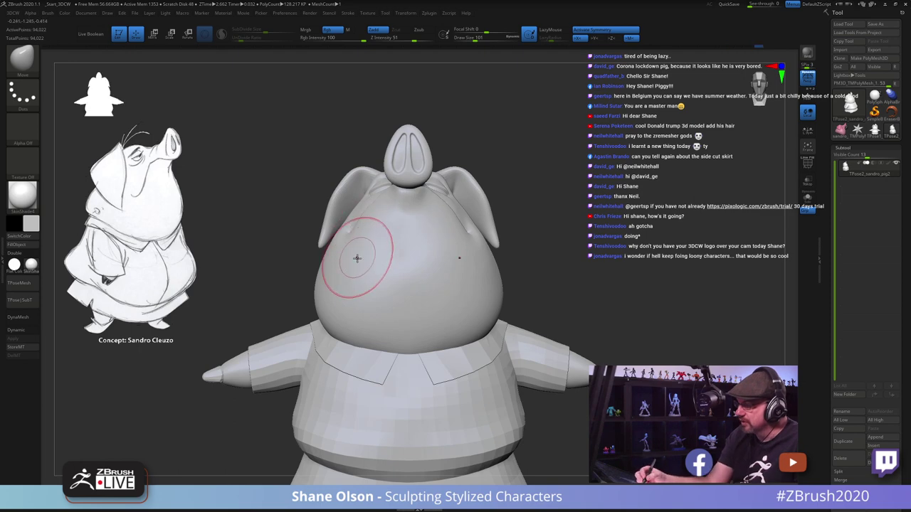
right_click_drag(356, 258, 401, 274)
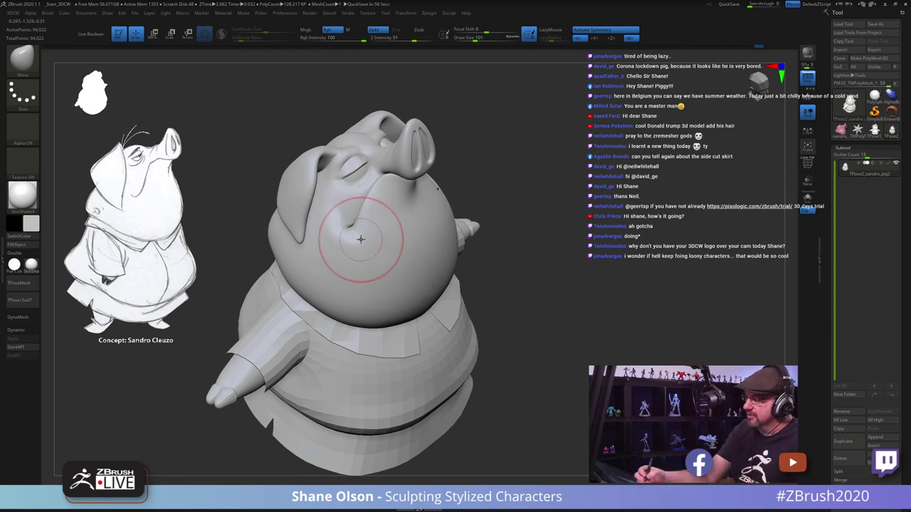
right_click_drag(367, 257, 386, 250)
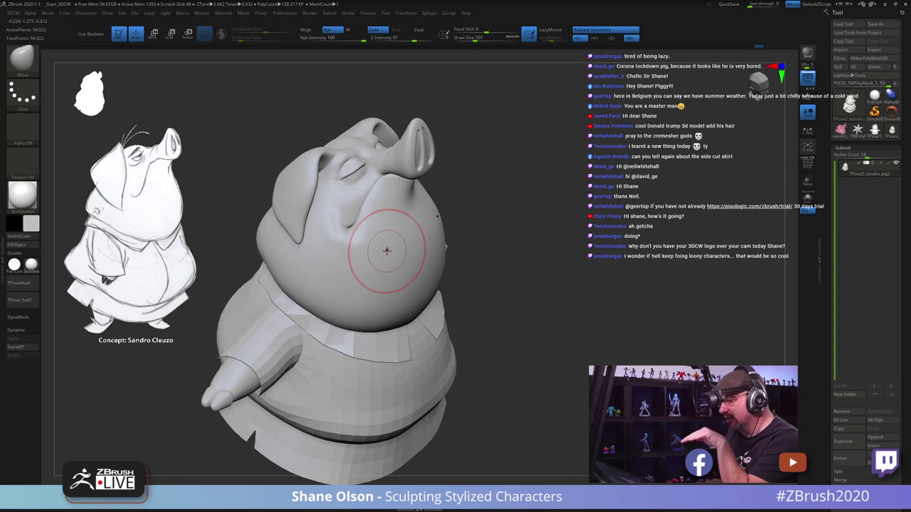
Step: Pull the mouth corners lower on the cheeks, enlarging the Move brush to size 124
left_click_drag(352, 318, 349, 326)
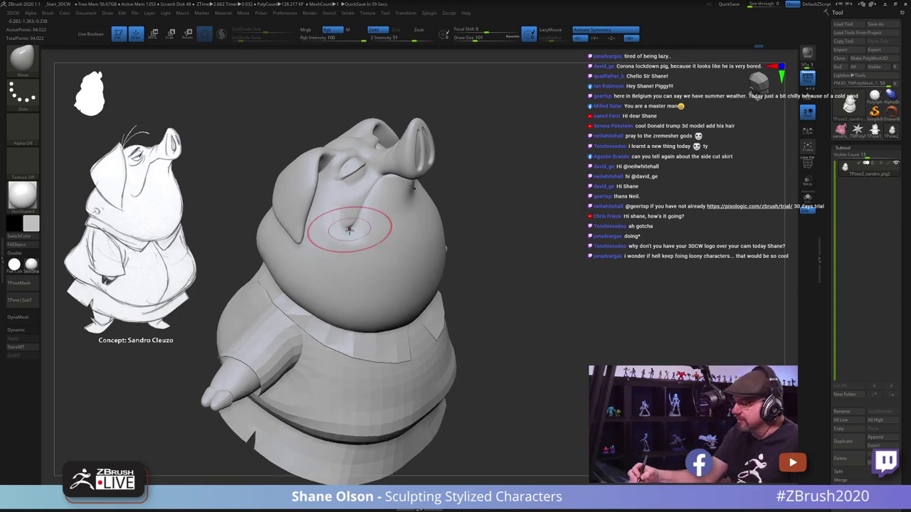
key("s")
left_click_drag(351, 232, 342, 226)
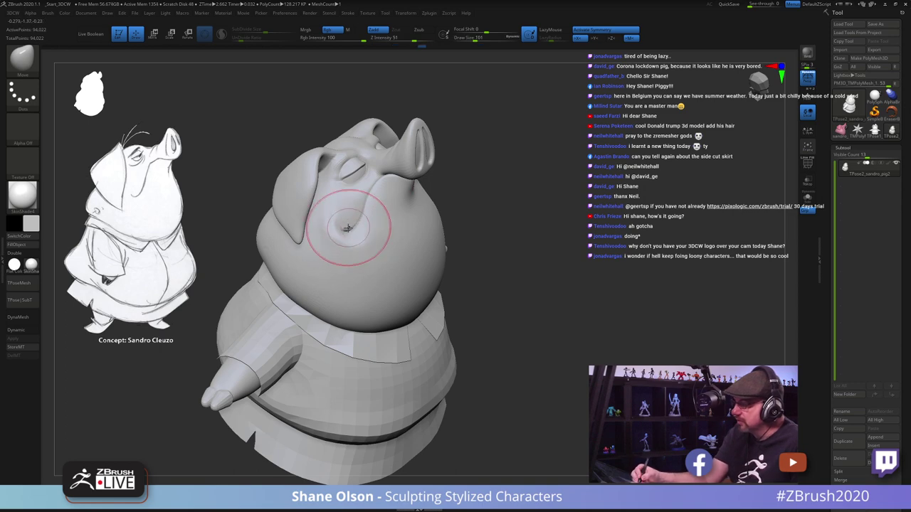
mouse_move(369, 257)
right_mouse_down()
mouse_move(420, 235)
mouse_move(366, 252)
mouse_move(413, 286)
right_mouse_up()
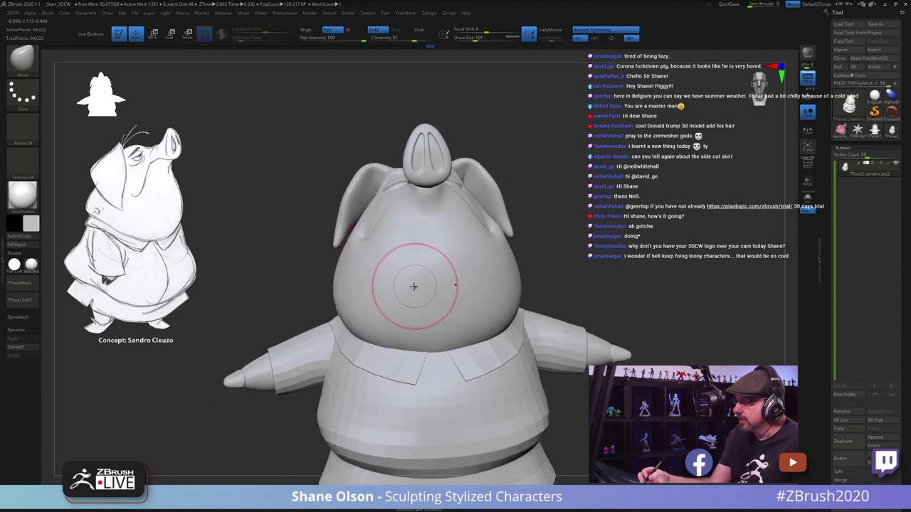
mouse_move(366, 257)
right_mouse_down()
mouse_move(344, 233)
mouse_move(417, 320)
mouse_move(378, 356)
mouse_move(399, 301)
mouse_move(366, 268)
mouse_move(366, 277)
right_mouse_up()
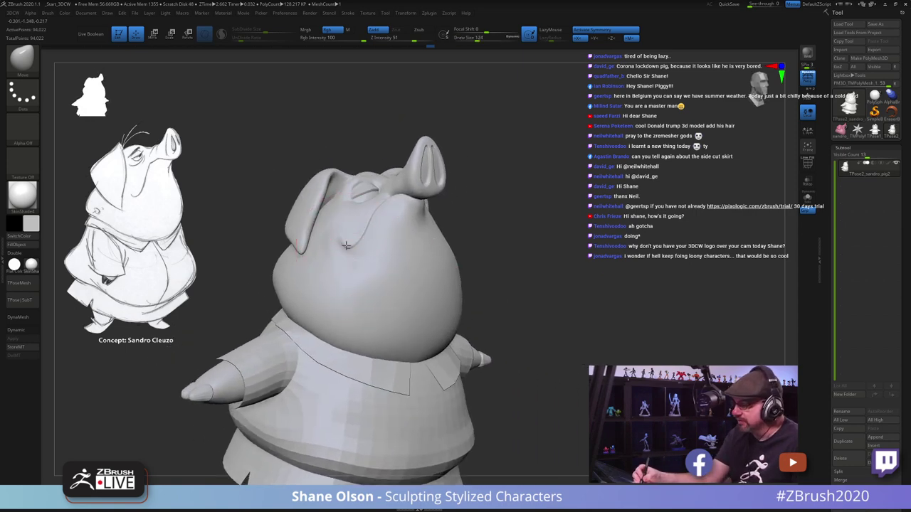
left_click_drag(346, 248, 339, 261)
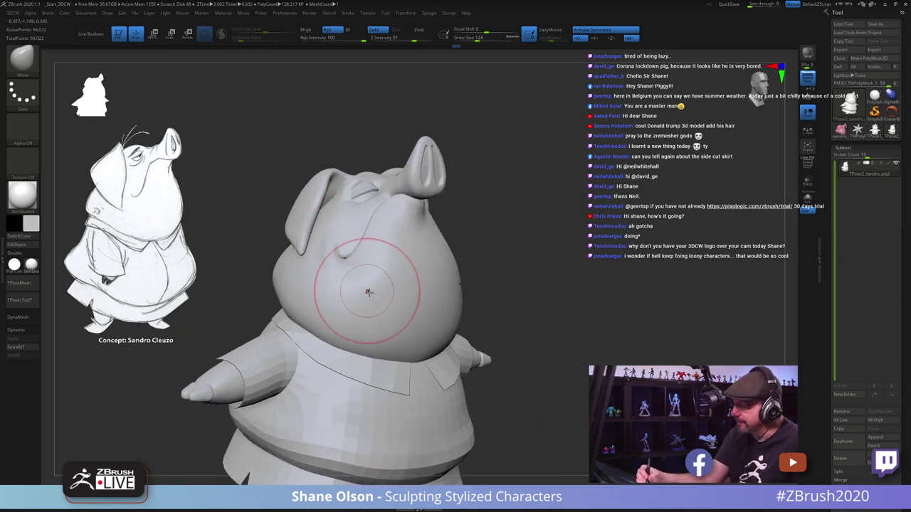
Step: Reduce the Move brush to size 54 and refine the lower lip and mouth line beneath the snout
mouse_move(368, 292)
right_mouse_down()
mouse_move(366, 274)
mouse_move(376, 281)
mouse_move(366, 275)
mouse_move(386, 240)
right_mouse_up()
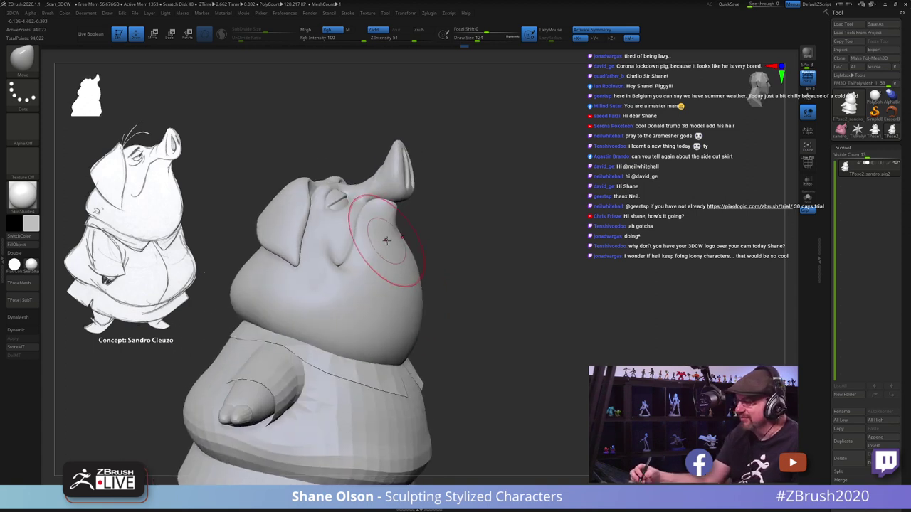
key("s")
left_click_drag(381, 237, 375, 238)
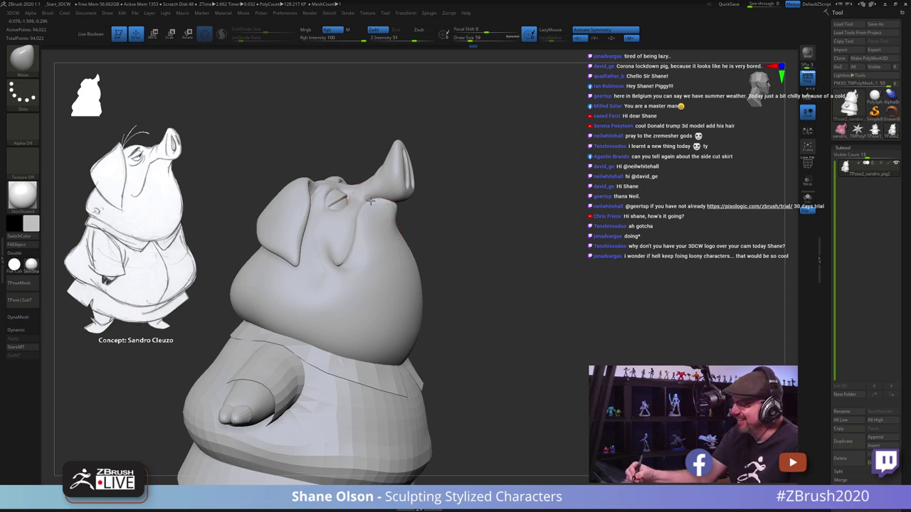
mouse_move(383, 213)
right_mouse_down()
mouse_move(383, 320)
mouse_move(390, 287)
mouse_move(475, 321)
right_mouse_up()
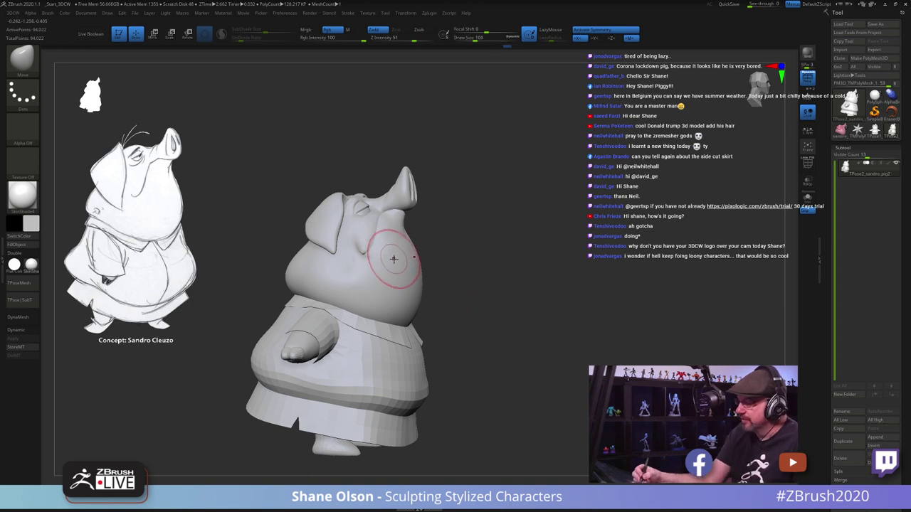
Step: Set the draw size to 71, nudge the cheek beside the mouth corner and smooth the jowl
right_click_drag(394, 259, 390, 270)
key("s")
left_click_drag(390, 266, 386, 263)
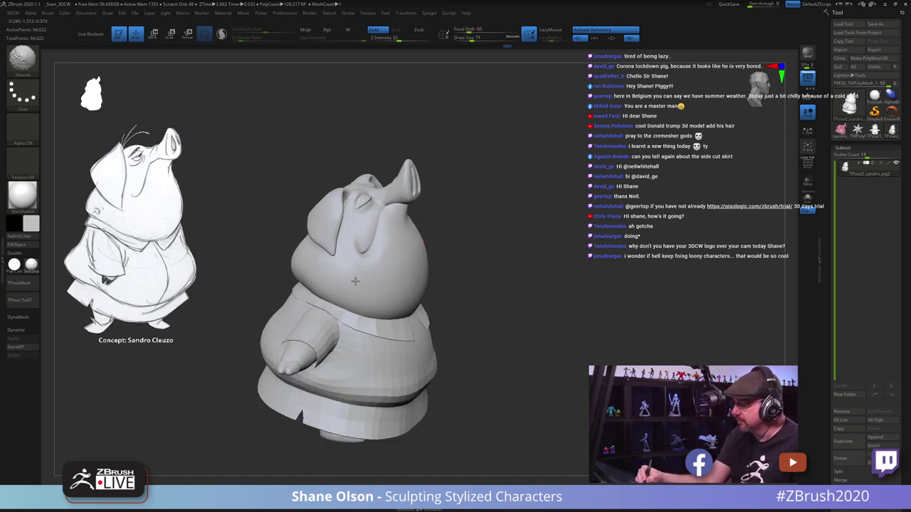
right_click_drag(354, 281, 539, 338)
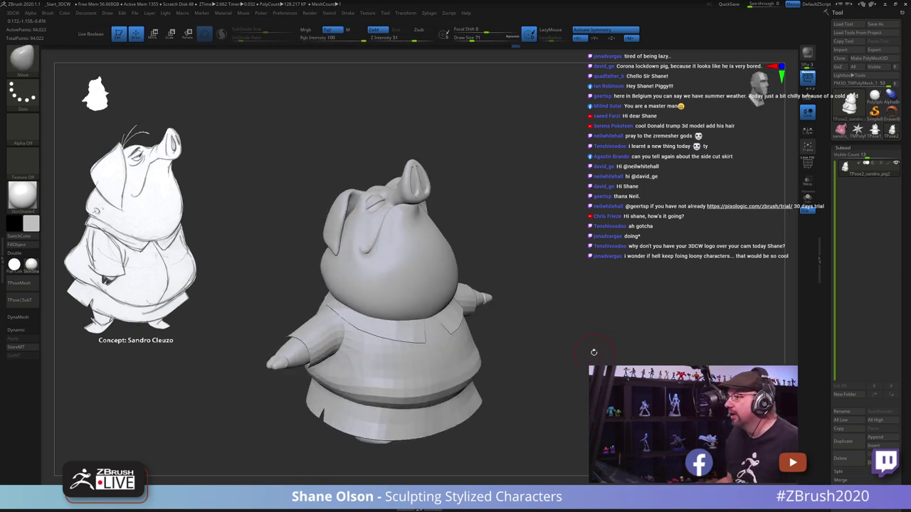
right_click_drag(594, 352, 569, 316, "alt")
right_click_drag(575, 188, 578, 194)
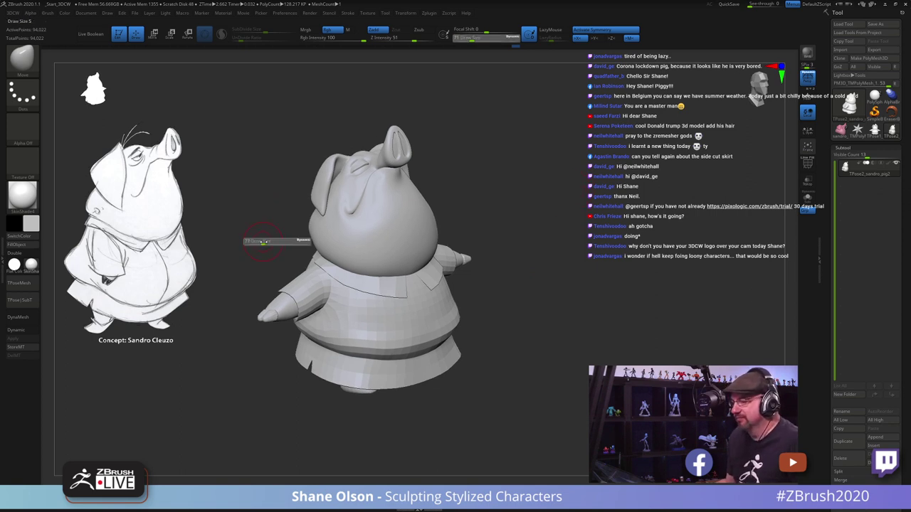
Step: Set the Move brush draw size to 112 and reshape the back of the neck behind the ear
right_click_drag(262, 245, 289, 242)
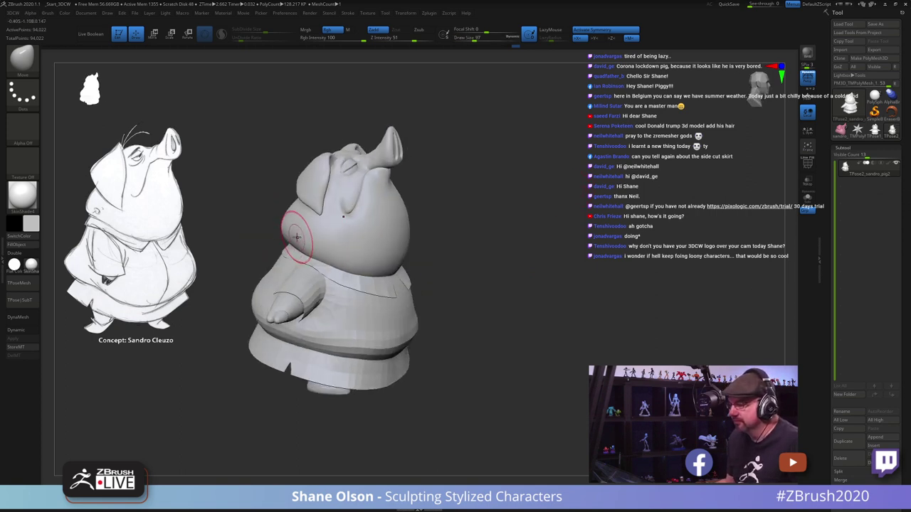
key("s")
mouse_move(294, 235)
left_mouse_down()
mouse_move(304, 235)
mouse_move(284, 234)
left_mouse_up()
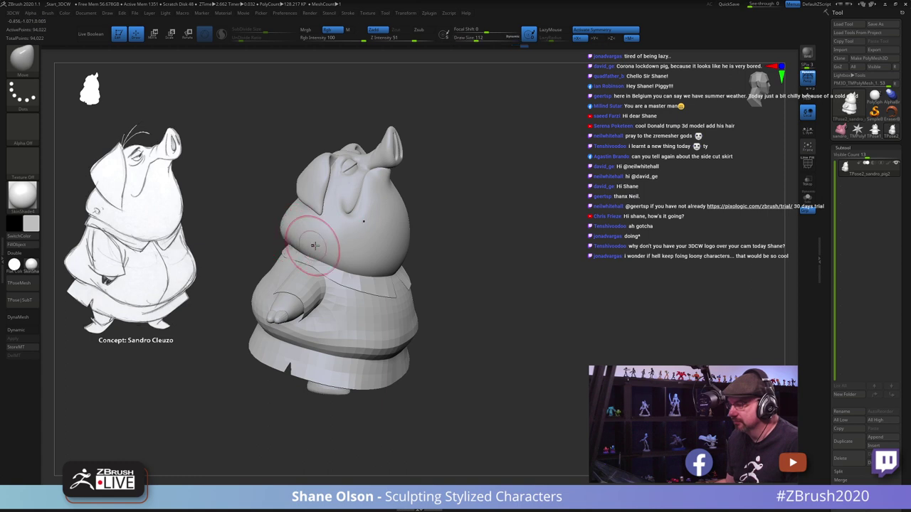
Step: Adjust the front of the chin and jowl above the collar with the Move brush at draw sizes 233 and 154
mouse_move(315, 244)
right_mouse_down()
mouse_move(524, 279)
mouse_move(563, 299)
mouse_move(503, 299)
right_mouse_up()
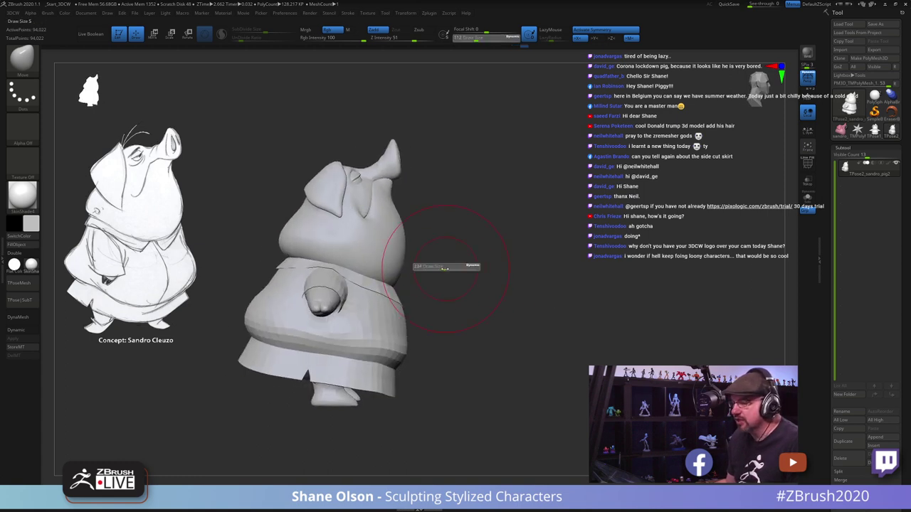
key("s")
left_click_drag(403, 264, 396, 265)
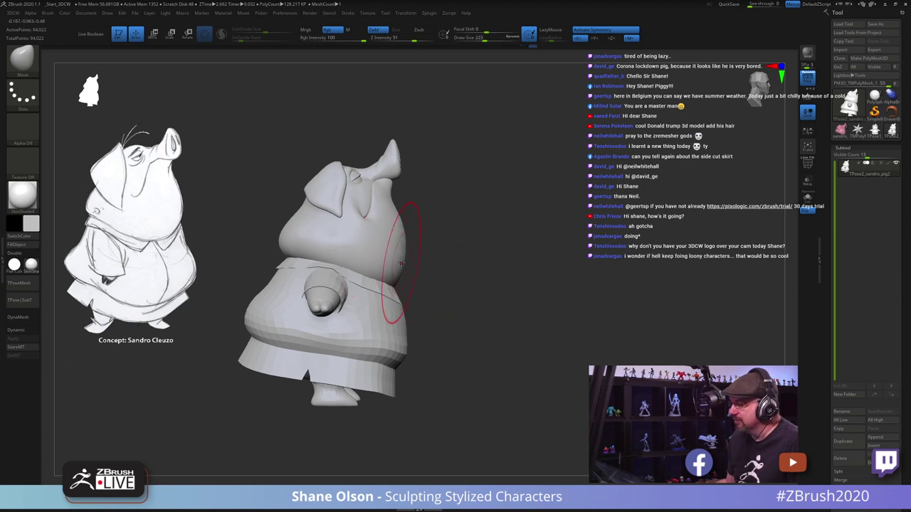
key("bracketleft")
right_click_drag(403, 263, 427, 283)
key("s")
left_click_drag(427, 282, 422, 282)
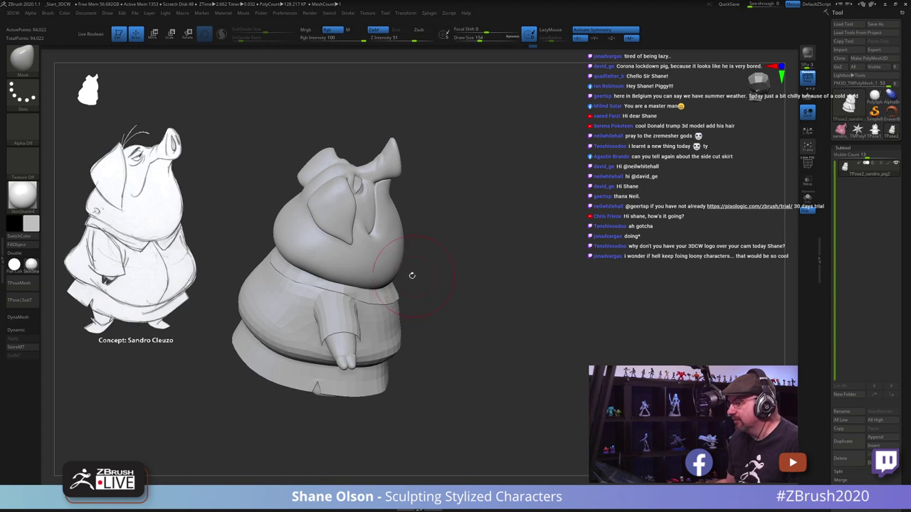
Step: Transfer the posed mesh back to the separate coloured subtools and make the pig's head the active subtool
right_click_drag(505, 266, 541, 253)
left_click(37, 300)
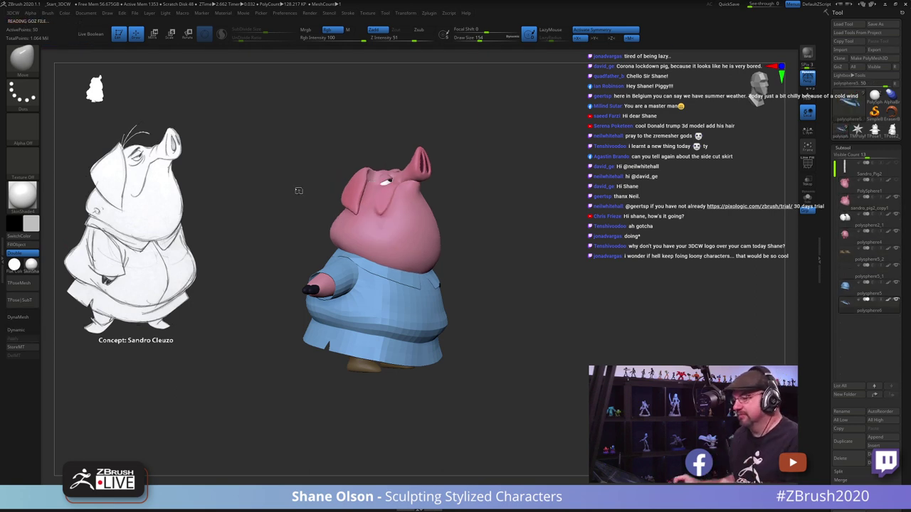
mouse_move(527, 241)
left_mouse_down()
mouse_move(529, 252)
mouse_move(545, 252)
mouse_move(534, 245)
mouse_move(494, 276)
left_mouse_up()
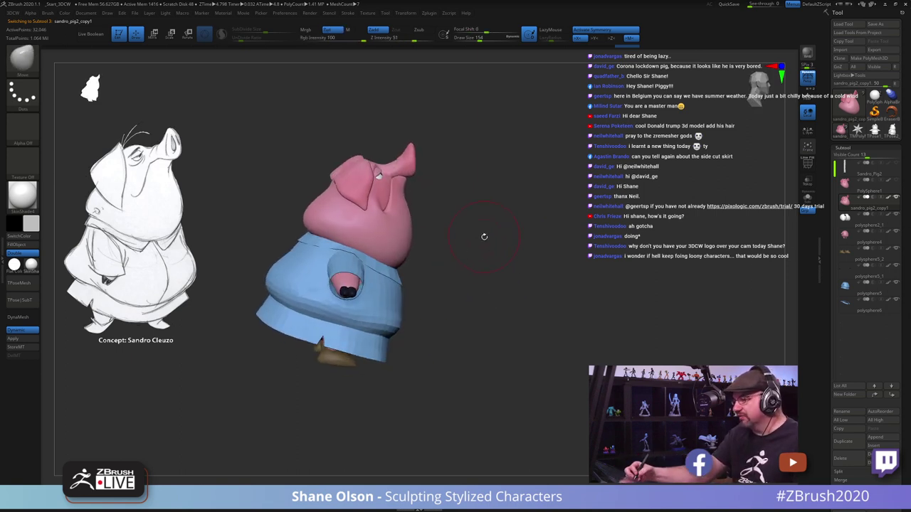
mouse_move(485, 237)
left_mouse_down()
mouse_move(494, 242)
mouse_move(488, 263)
mouse_move(511, 264)
left_mouse_up()
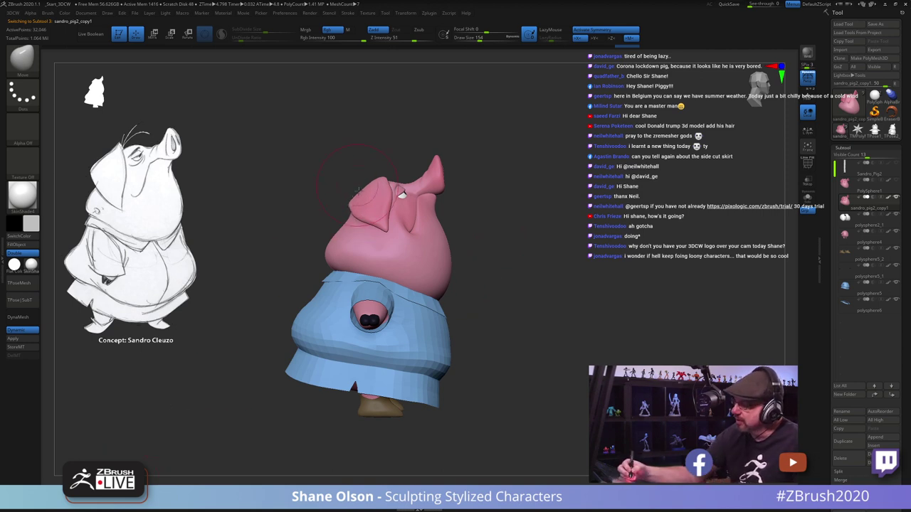
Step: Reduce the Move brush draw size to 80 and smaller, and refine the upper edge of the ear
left_click_drag(350, 210, 348, 216)
key("s")
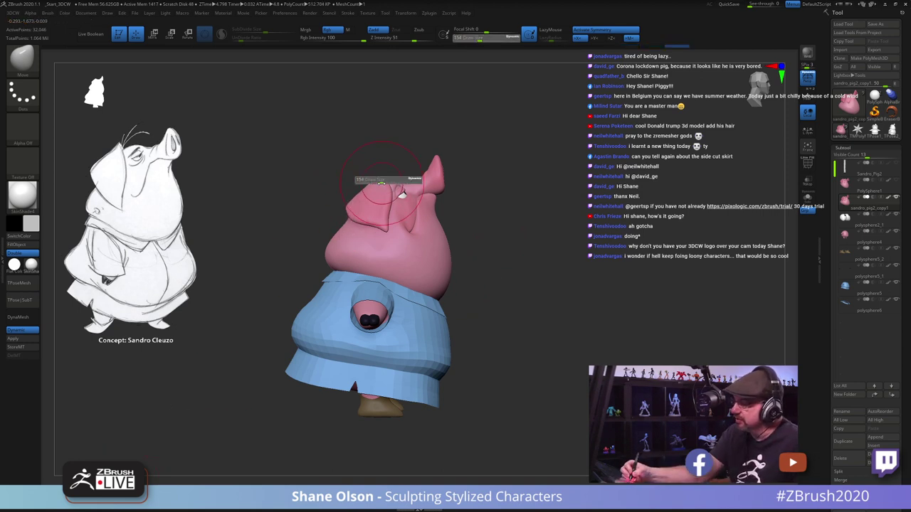
left_click_drag(395, 179, 385, 177)
key("bracketleft")
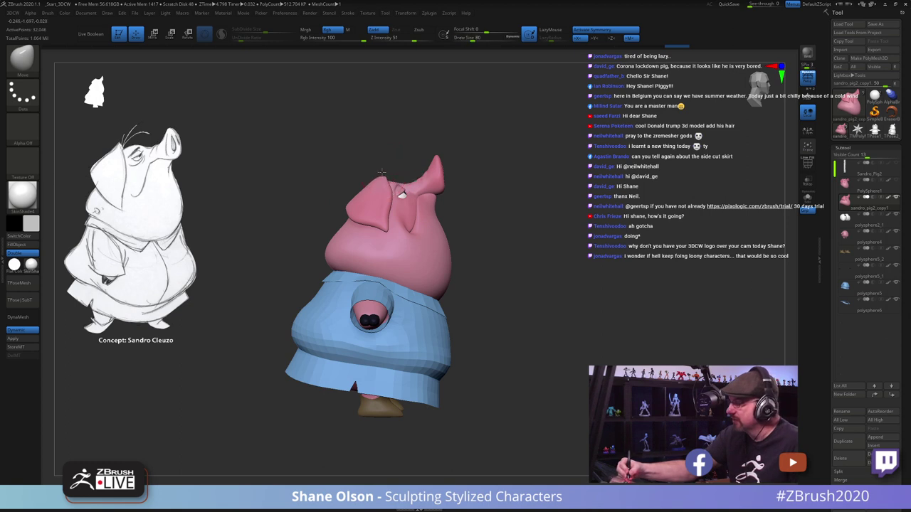
right_click_drag(391, 141, 394, 168, "ctrl")
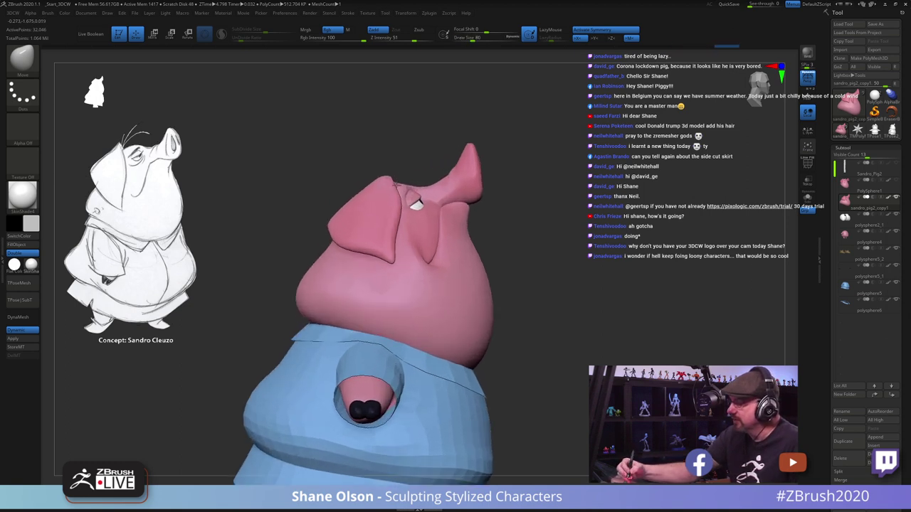
key("s")
mouse_move(397, 168)
left_mouse_down()
mouse_move(382, 159)
mouse_move(393, 164)
left_mouse_up()
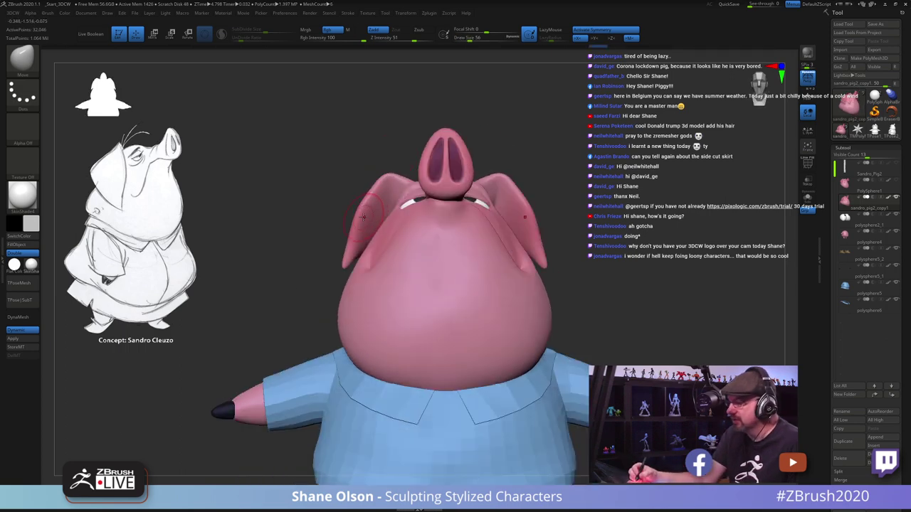
Step: Set the draw size to 101 and reshape both ears from the front and three-quarter views
key("s")
left_click_drag(360, 212, 367, 213)
left_click_drag(390, 174, 355, 220)
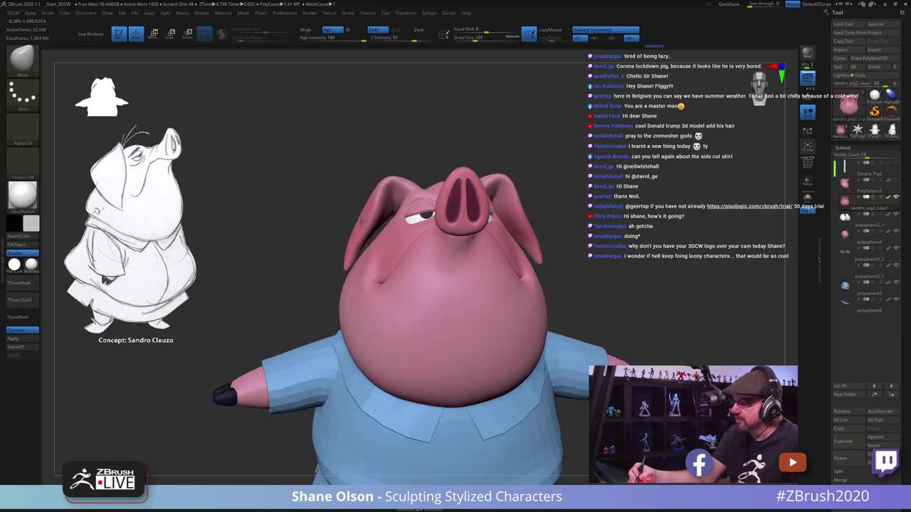
left_click_drag(395, 164, 407, 155)
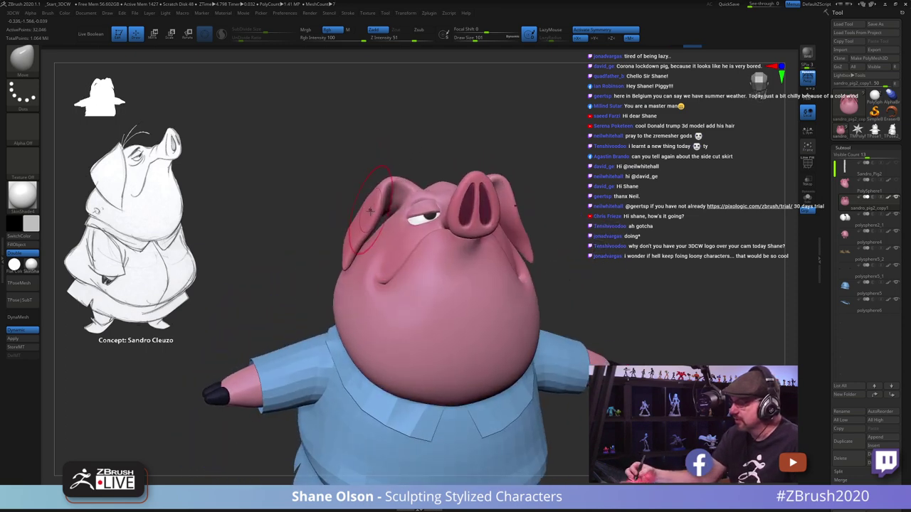
left_click_drag(320, 199, 361, 215)
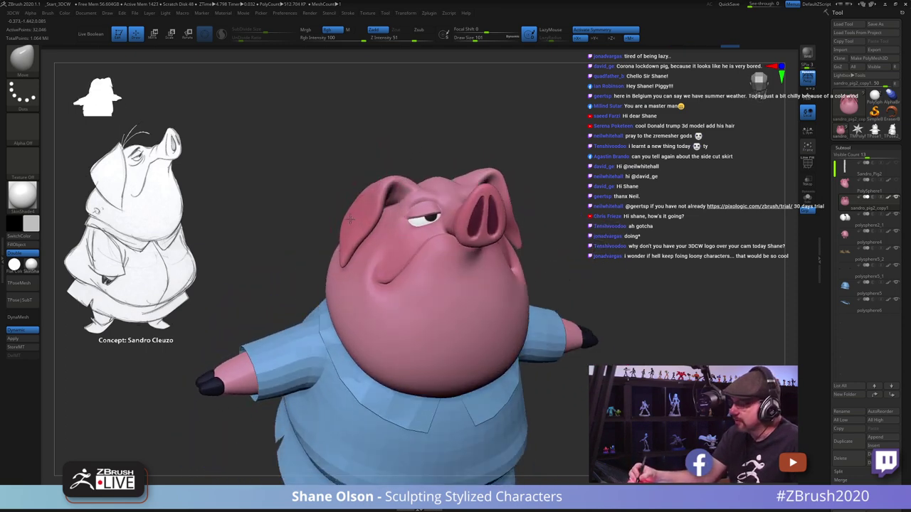
Step: Enlarge the Move brush to 163 and 197, and pull the ear tips lower over the cheeks in side view
left_click_drag(412, 147, 579, 232)
mouse_move(573, 279)
left_mouse_down("alt")
mouse_move(587, 273)
mouse_move(575, 278)
left_mouse_up("alt")
left_click_drag(494, 271, 530, 278, "alt")
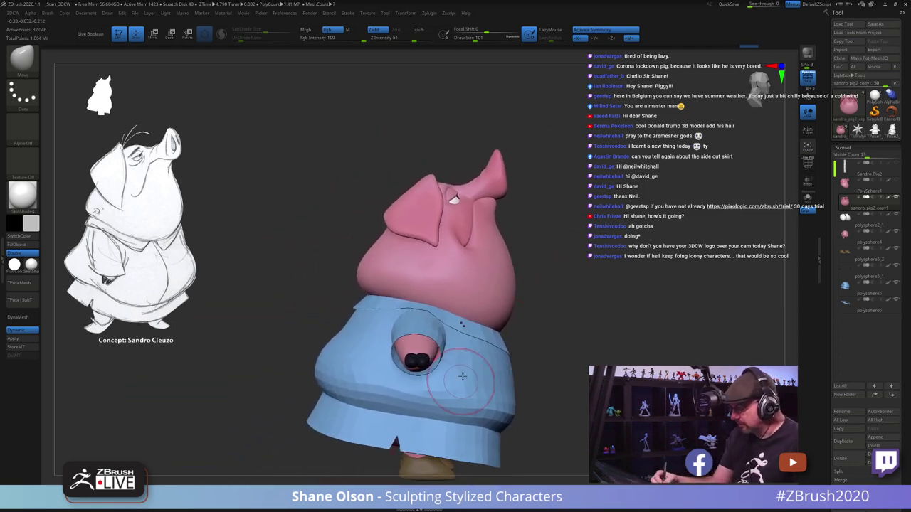
key("s")
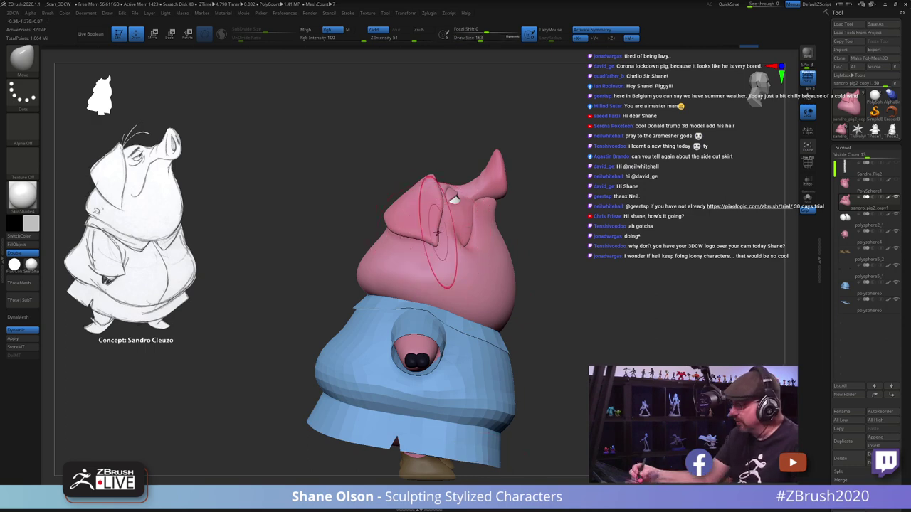
key("s")
left_click_drag(427, 239, 433, 239)
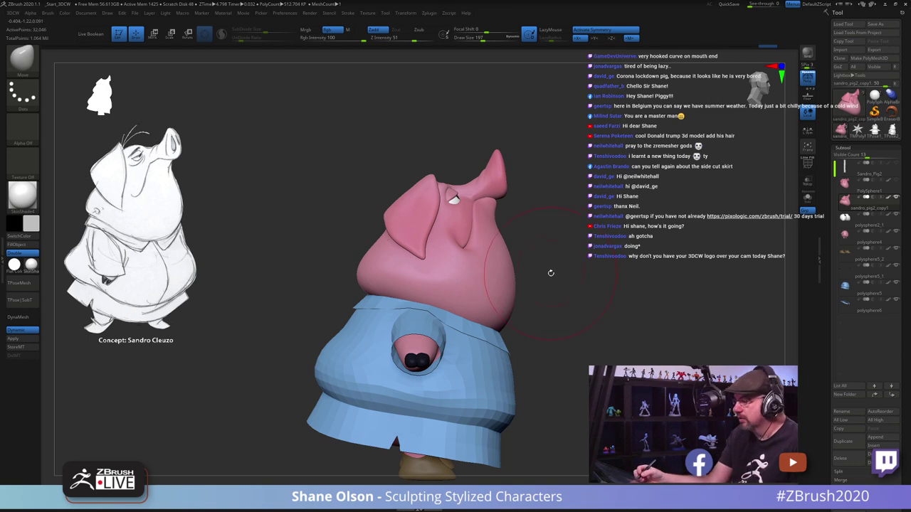
Step: Set the draw size to 132 and adjust the ear's front edge toward the concept silhouette
left_click_drag(554, 262, 534, 277)
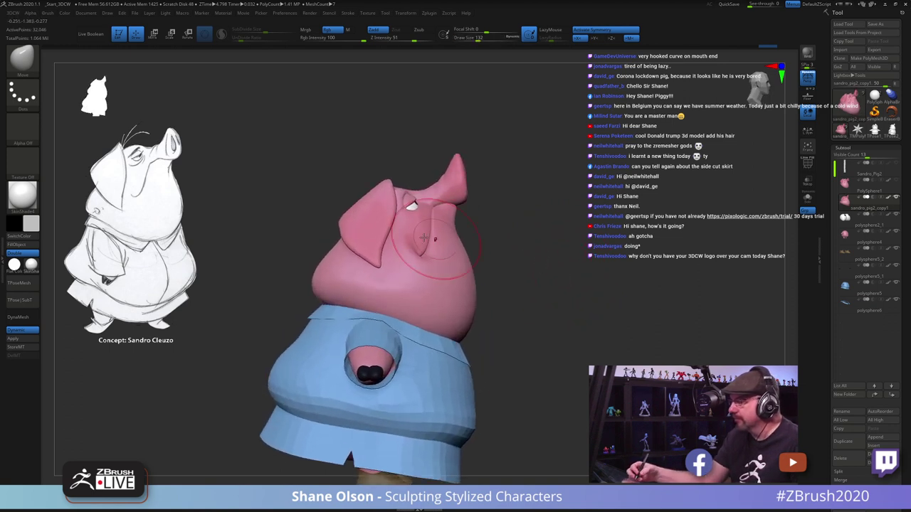
mouse_move(384, 217)
left_mouse_down()
mouse_move(381, 262)
mouse_move(440, 254)
mouse_move(456, 239)
mouse_move(417, 239)
mouse_move(420, 248)
left_mouse_up()
right_click_drag(432, 288, 498, 279)
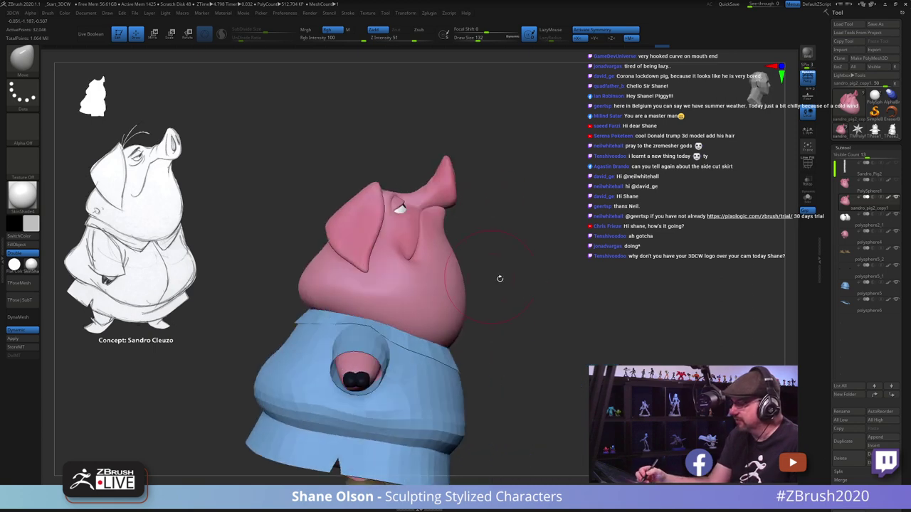
Step: Reduce the draw size to 49 and 37, and reshape the upper eyelid over the eye
mouse_move(499, 279)
left_mouse_down()
mouse_move(523, 288)
mouse_move(514, 305)
mouse_move(546, 248)
mouse_move(570, 236)
mouse_move(543, 264)
mouse_move(547, 291)
mouse_move(507, 268)
left_mouse_up()
key("s")
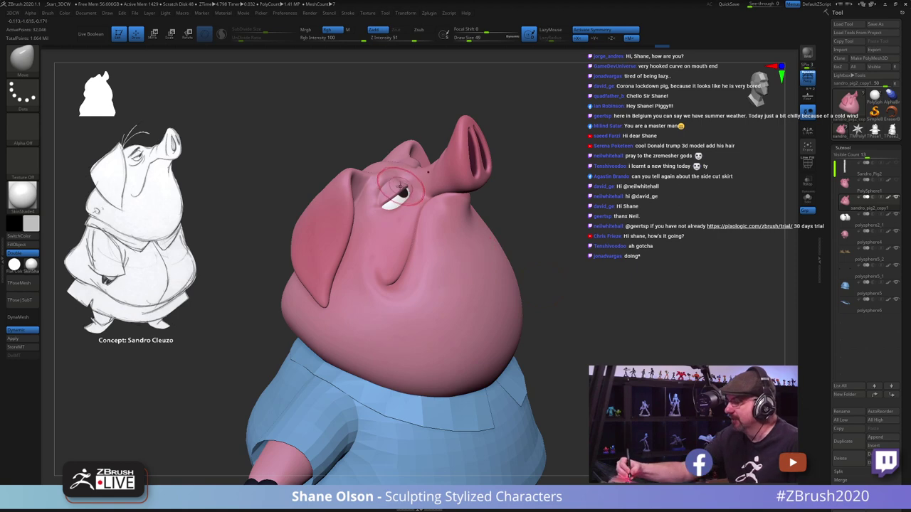
key("s")
left_click_drag(399, 185, 395, 185)
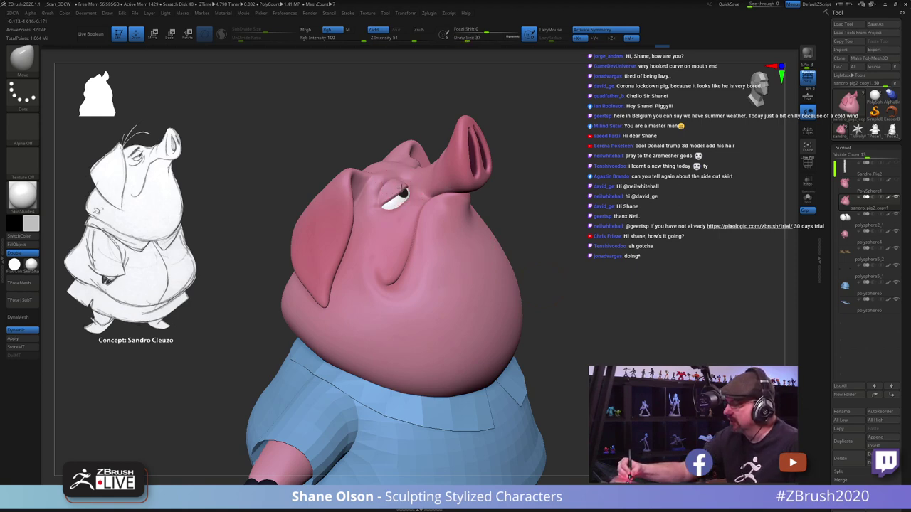
left_click_drag(397, 146, 420, 168)
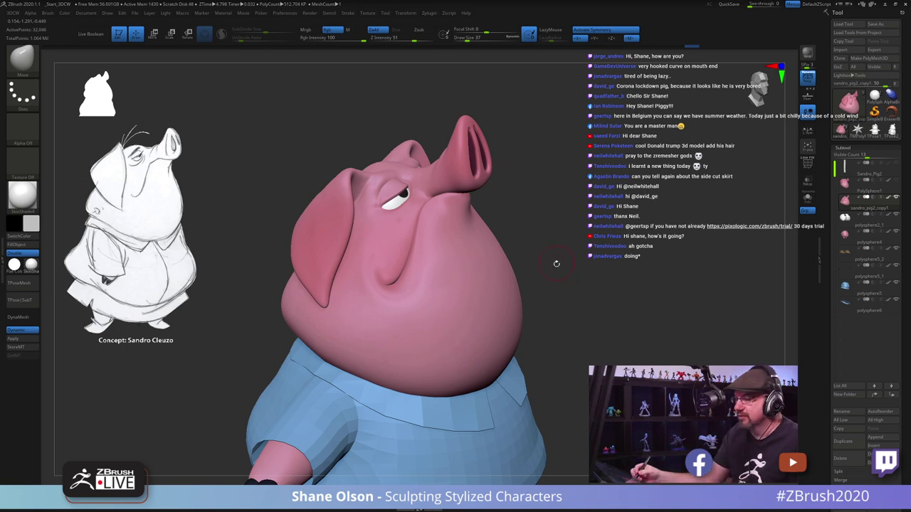
Step: Select the blue shirt subtool and turn on dynamic subdivision to smooth it
mouse_move(553, 281)
left_mouse_down()
mouse_move(576, 325)
mouse_move(522, 304)
mouse_move(515, 271)
left_mouse_up()
left_click(416, 386, "alt")
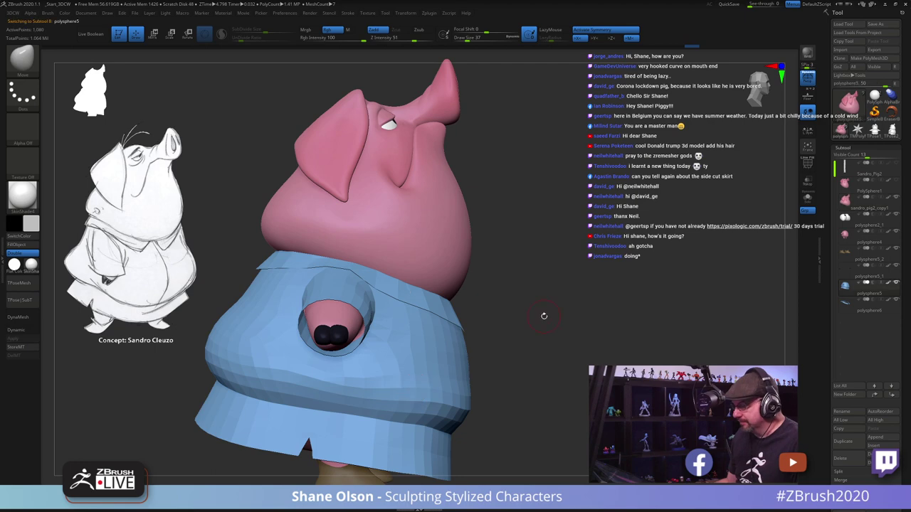
key("space")
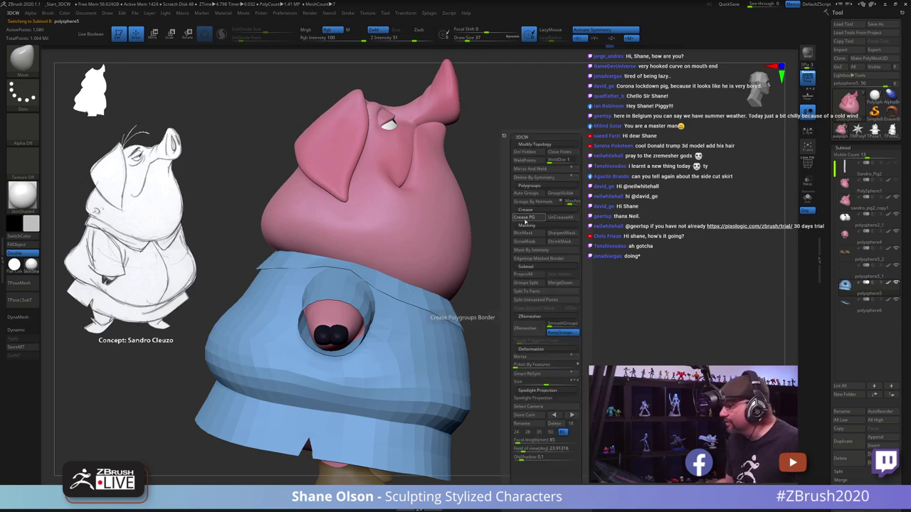
key("d")
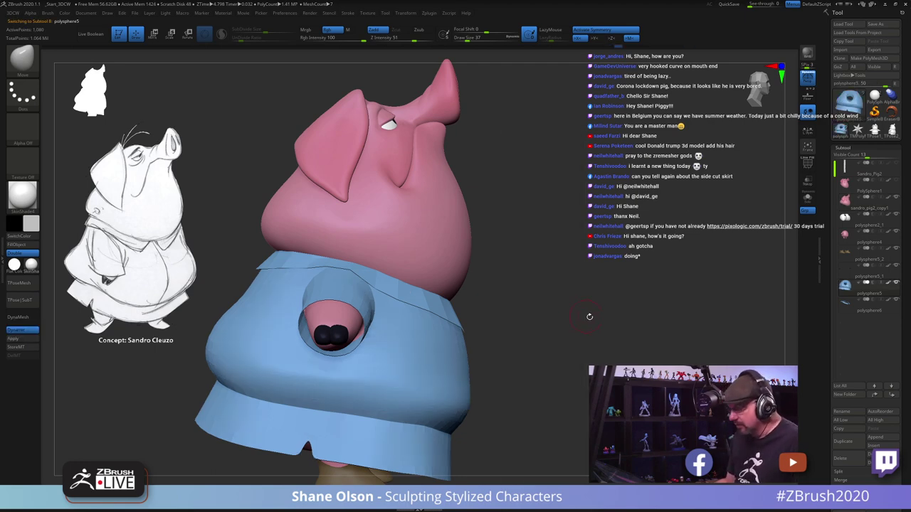
Step: Select the shirt collar subtool and turn on dynamic subdivision for it as well
left_click_drag(590, 318, 583, 320)
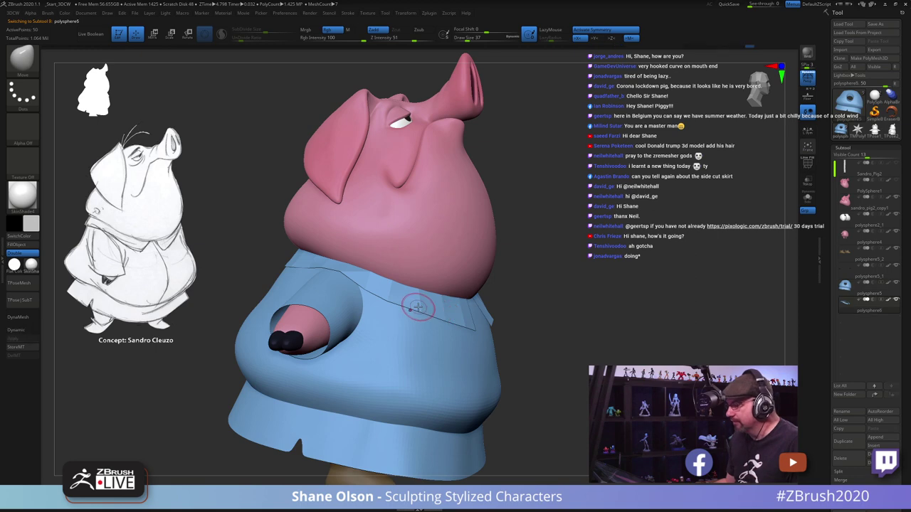
key("space")
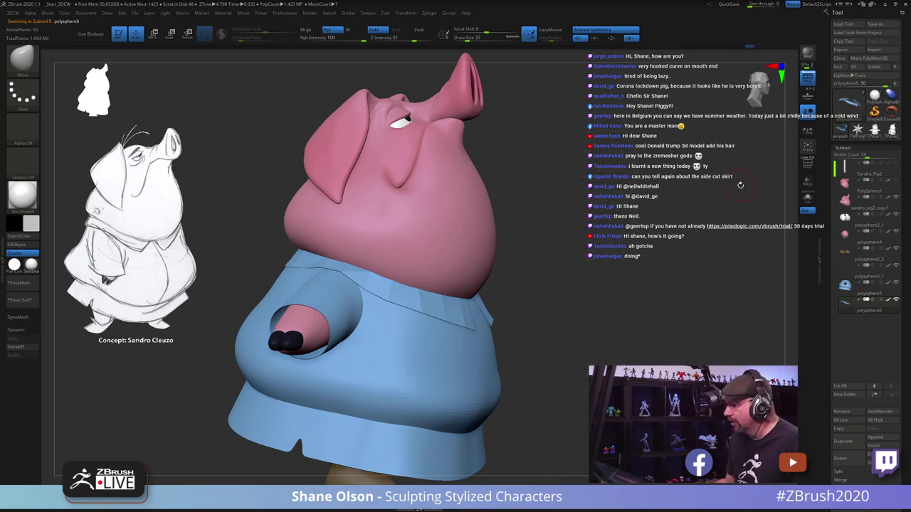
key("d")
left_click_drag(634, 278, 571, 268)
key("space")
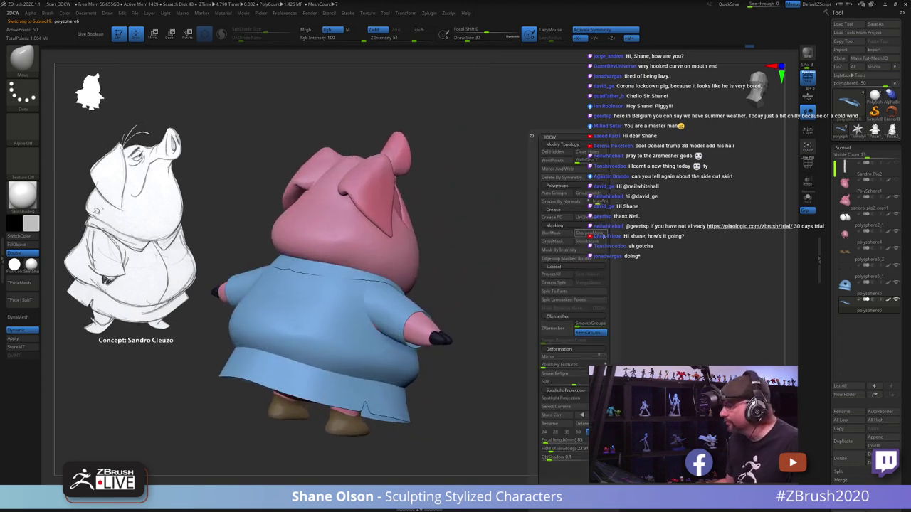
mouse_move(541, 240)
left_mouse_down()
mouse_move(565, 242)
mouse_move(569, 231)
mouse_move(552, 190)
mouse_move(568, 218)
mouse_move(521, 386)
mouse_move(533, 384)
mouse_move(512, 388)
mouse_move(547, 384)
mouse_move(518, 382)
mouse_move(527, 307)
mouse_move(545, 331)
mouse_move(548, 254)
mouse_move(534, 496)
left_mouse_up()
Step: Reselect the pig's head, set the Move brush draw size to 18 and refine the mouth crease below the eye
key("s")
left_click_drag(552, 292, 546, 293)
mouse_move(525, 332)
left_mouse_down()
mouse_move(520, 321)
mouse_move(481, 324)
left_mouse_up()
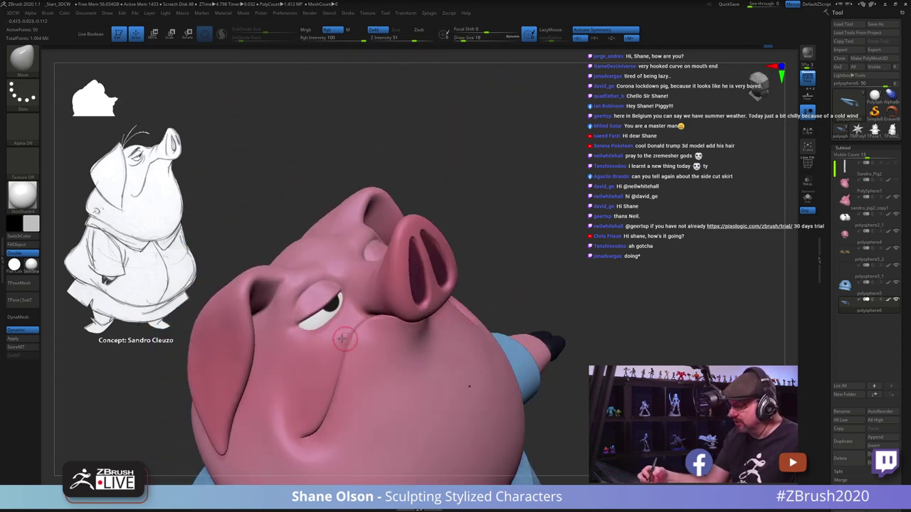
mouse_move(342, 339)
right_mouse_down()
mouse_move(327, 309)
mouse_move(335, 336)
right_mouse_up()
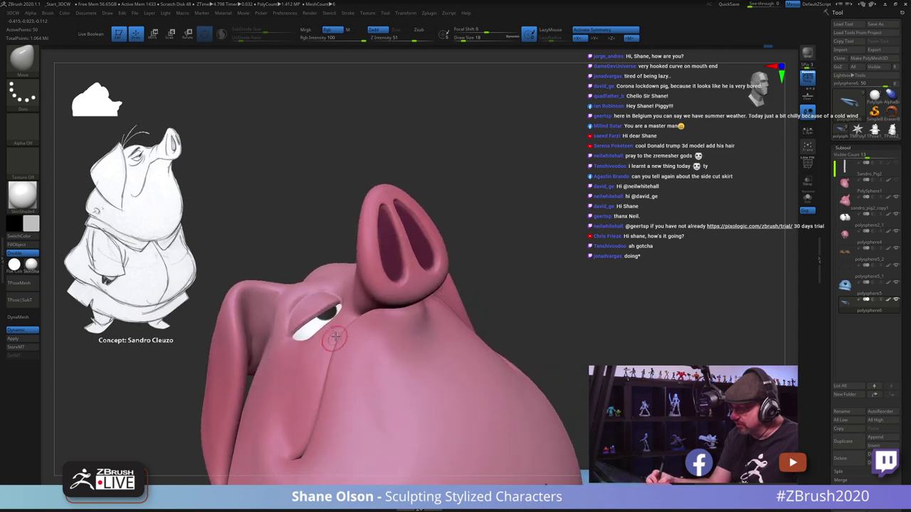
left_click_drag(335, 337, 304, 303)
key("s")
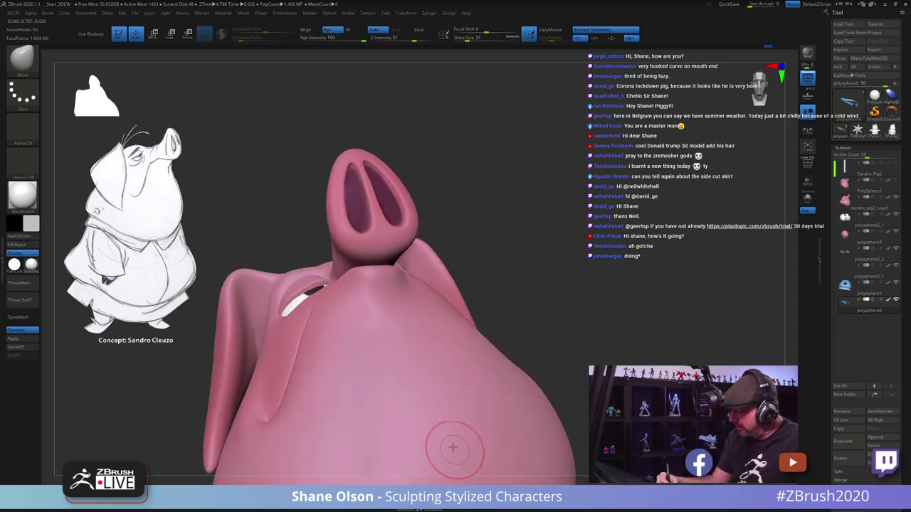
left_click(287, 302, "alt")
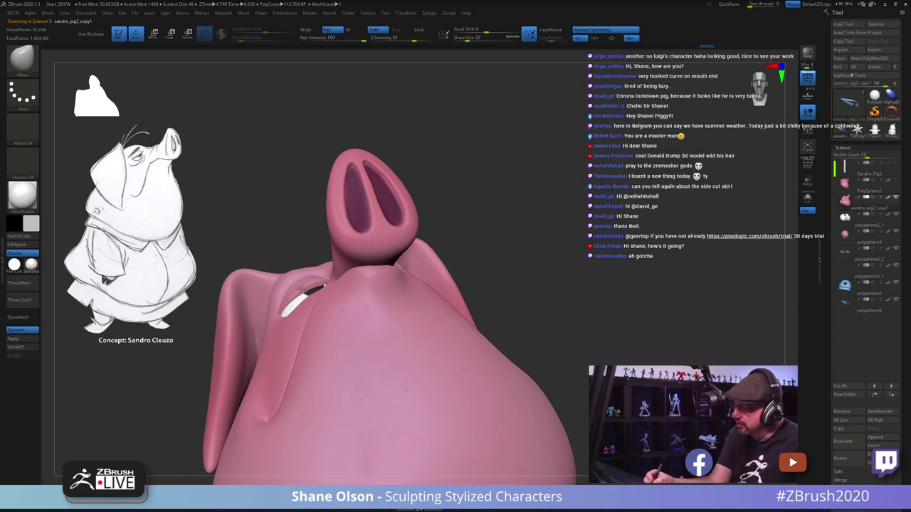
mouse_move(356, 321)
right_mouse_down()
mouse_move(370, 323)
mouse_move(337, 331)
mouse_move(474, 291)
mouse_move(392, 270)
mouse_move(400, 309)
right_mouse_up()
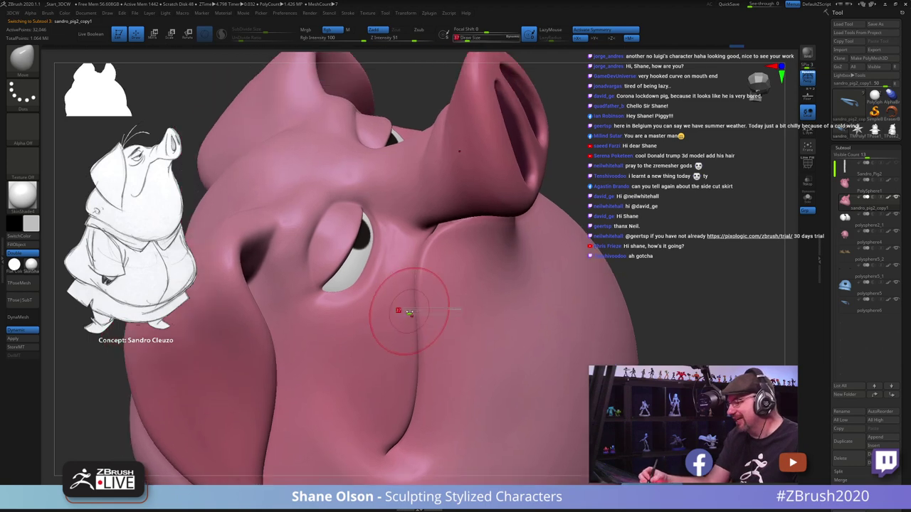
key("s")
left_click_drag(405, 311, 404, 311)
mouse_move(406, 310)
right_mouse_down("ctrl")
mouse_move(400, 303)
mouse_move(396, 319)
right_mouse_up("ctrl")
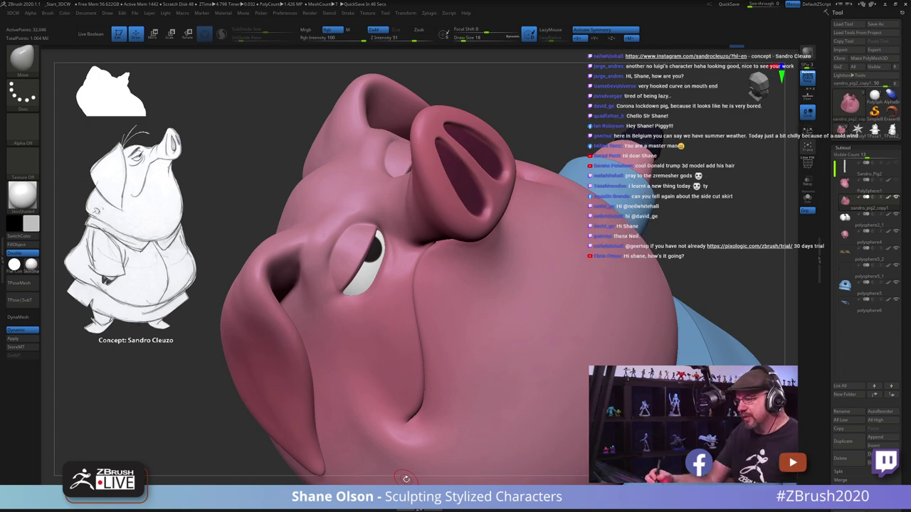
Step: Draw two parallel curves along the upper eyelid's edge with the Topology brush
key("b")
key("t")
key("o")
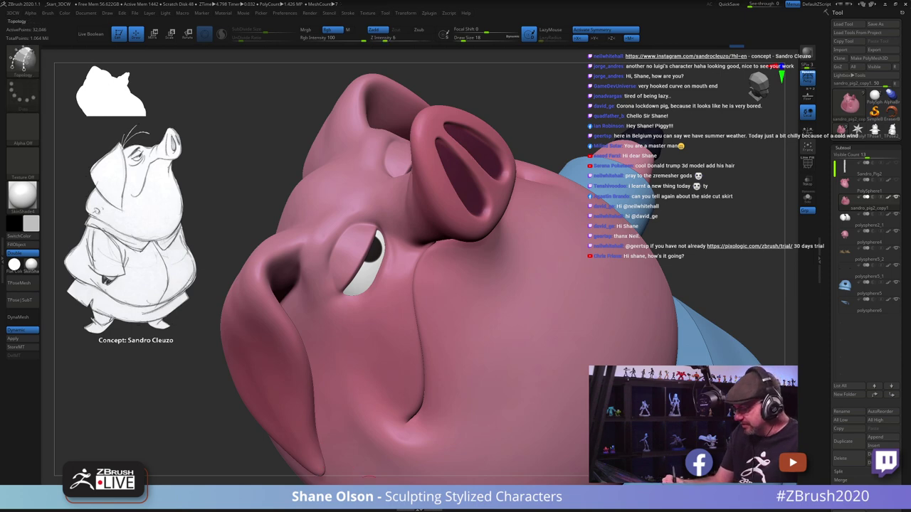
mouse_move(387, 315)
right_mouse_down()
mouse_move(391, 267)
mouse_move(370, 212)
right_mouse_up()
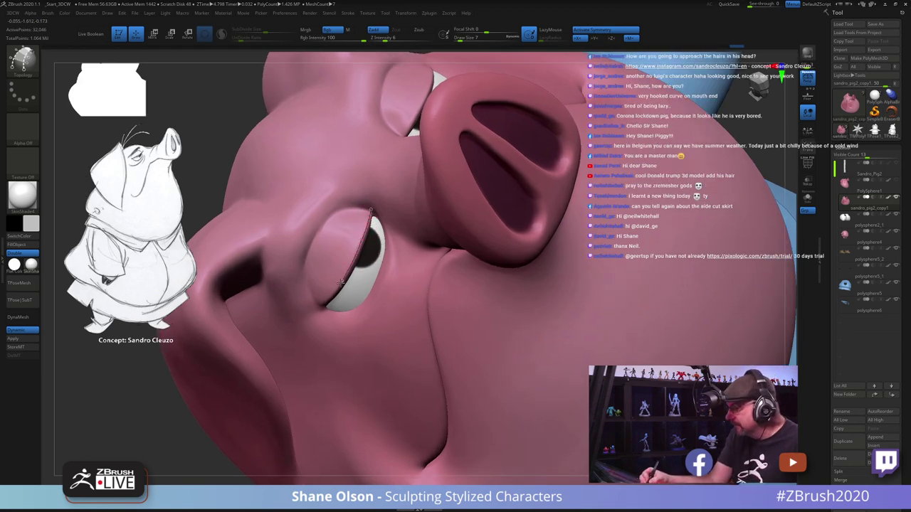
left_click_drag(321, 305, 358, 237)
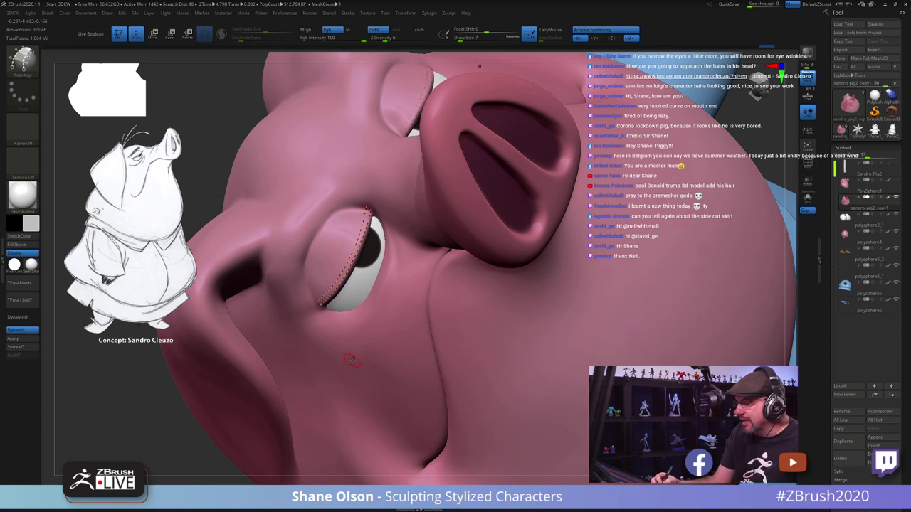
Step: Add cross curves between the two eyelid curves and generate the strip geometry with the draw size at 7
right_click_drag(350, 366, 353, 357)
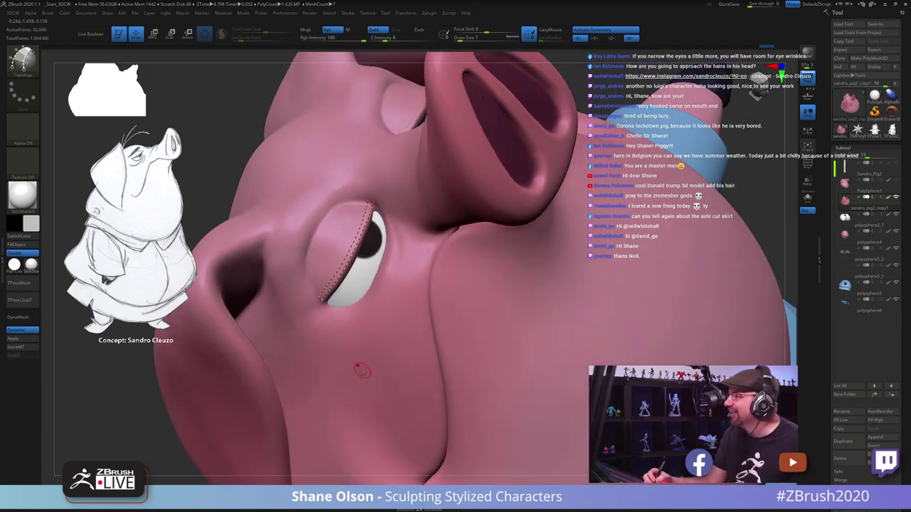
right_click_drag(398, 309, 401, 303)
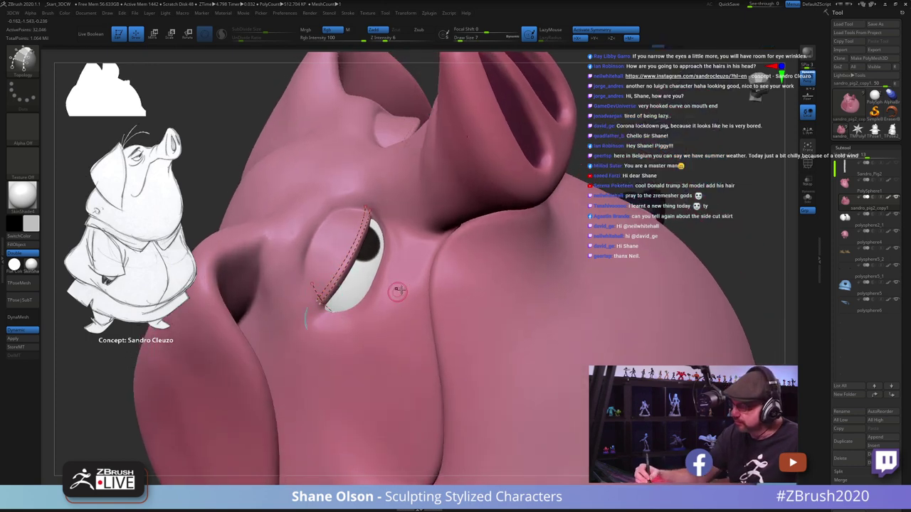
mouse_move(406, 295)
right_mouse_down()
mouse_move(410, 311)
mouse_move(352, 257)
right_mouse_up()
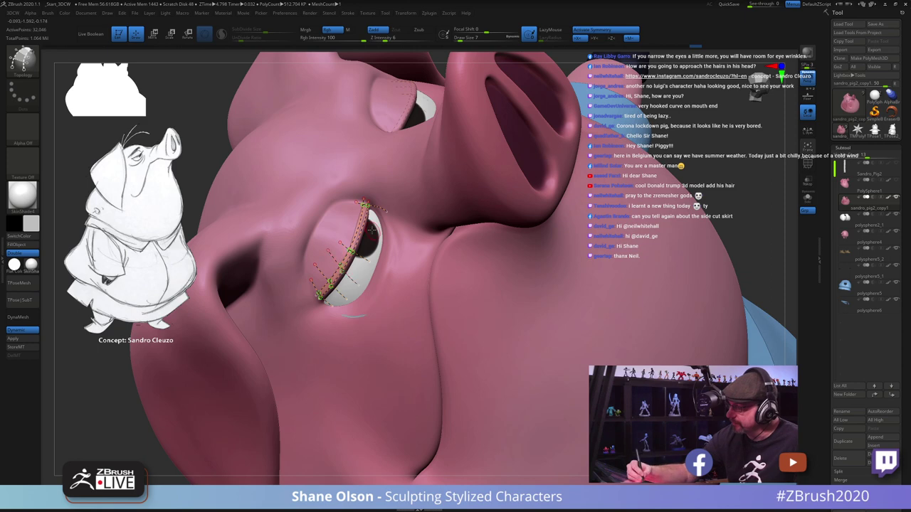
left_click_drag(388, 274, 404, 298, "alt")
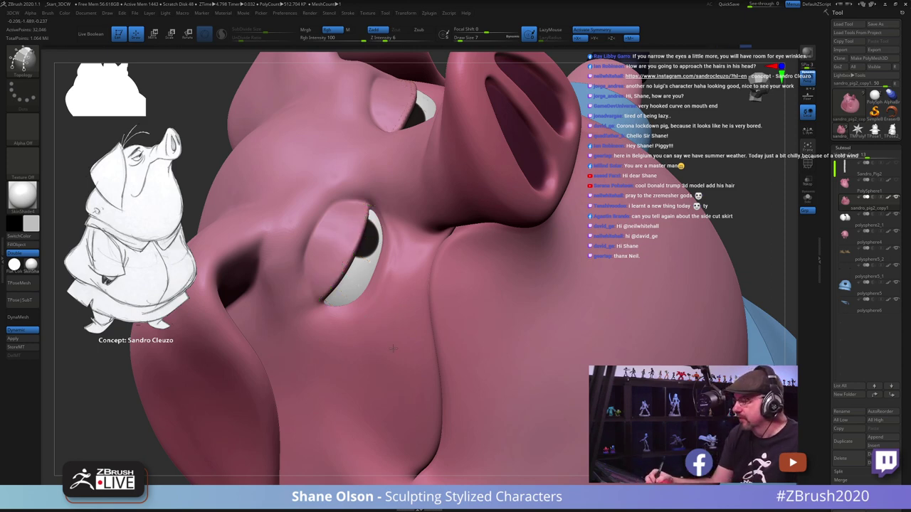
mouse_move(404, 298)
right_mouse_down()
mouse_move(398, 341)
mouse_move(409, 342)
right_mouse_up()
key("s")
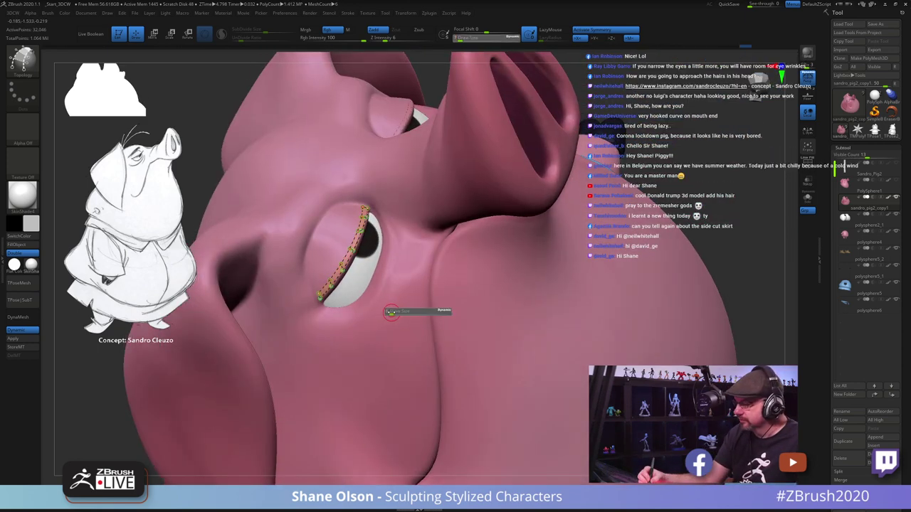
left_click(392, 311)
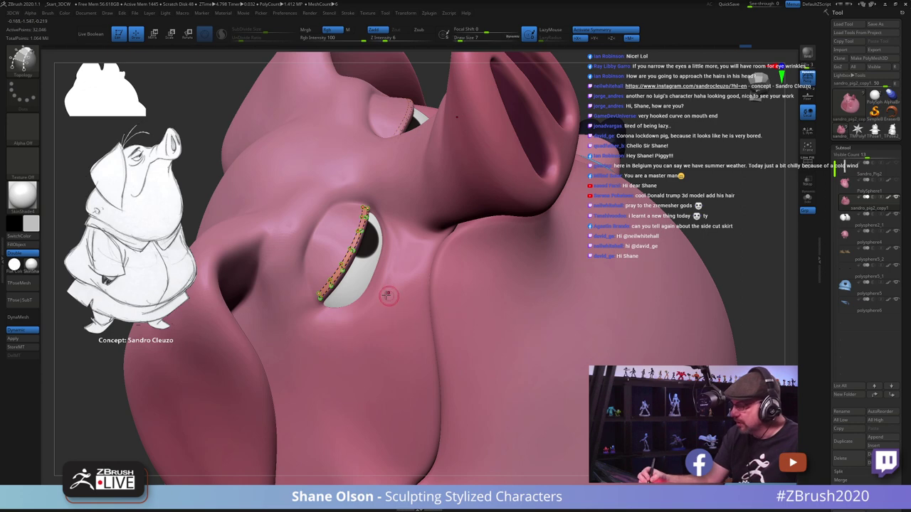
left_click(376, 365)
Step: Split the unmasked eyelid strip into its own subtool and remove its creases
key("space")
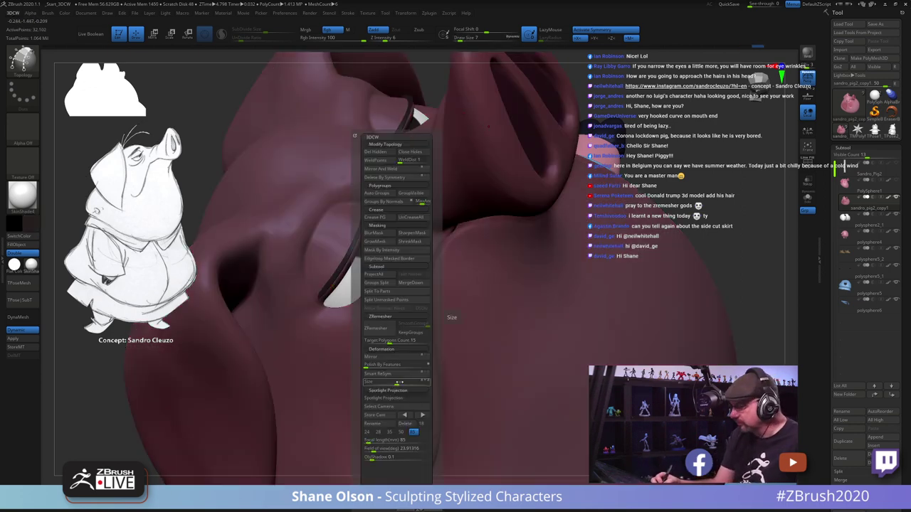
left_click(397, 300)
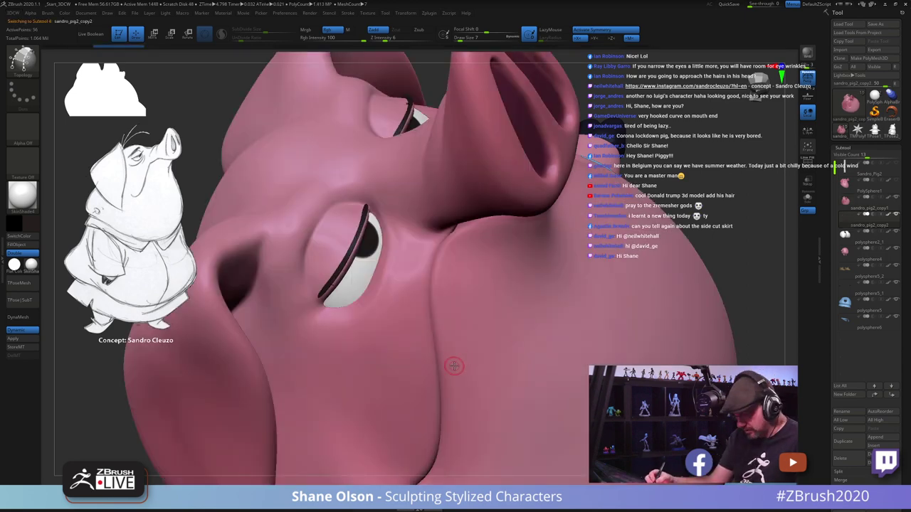
key("space")
left_click(477, 219)
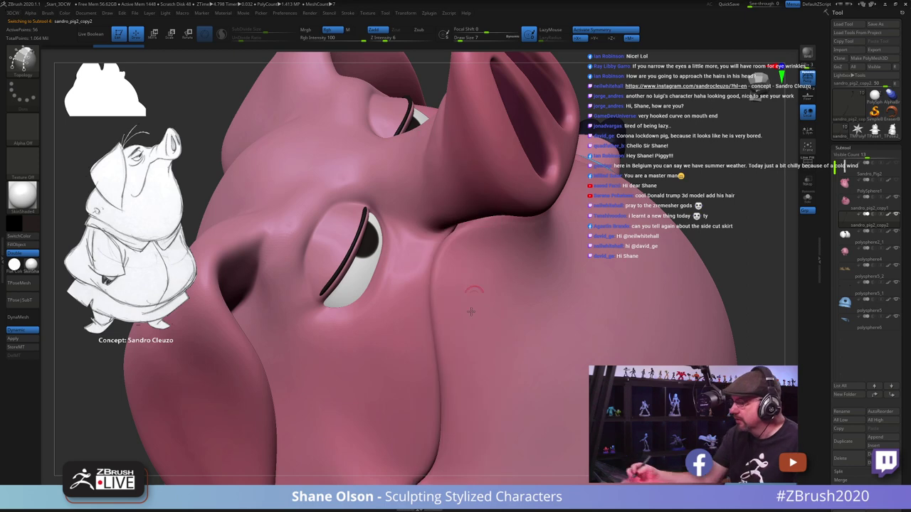
Step: Switch to the Move brush and examine the new eyelid strip on the head from several angles
right_click_drag(470, 340, 503, 344)
right_click_drag(442, 345, 398, 355)
key("b")
key("m")
key("v")
right_click_drag(411, 289, 455, 286, "ctrl")
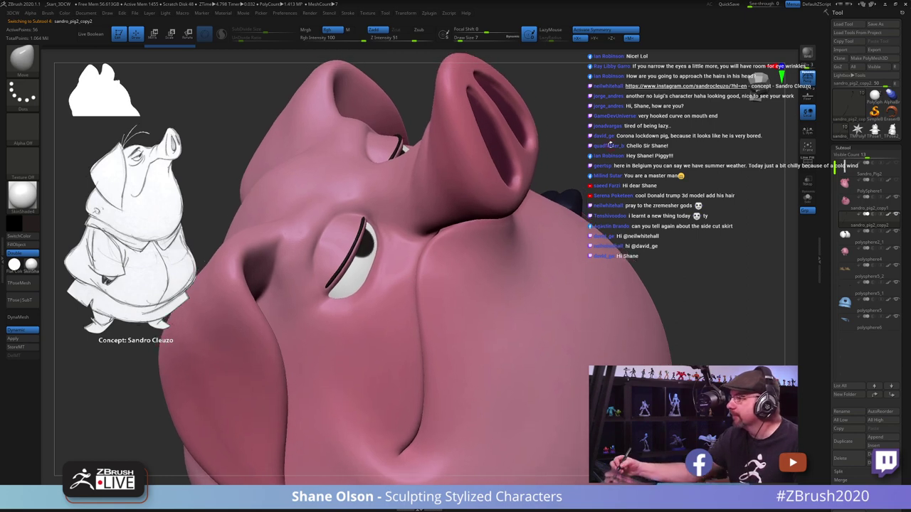
right_click_drag(609, 144, 588, 225)
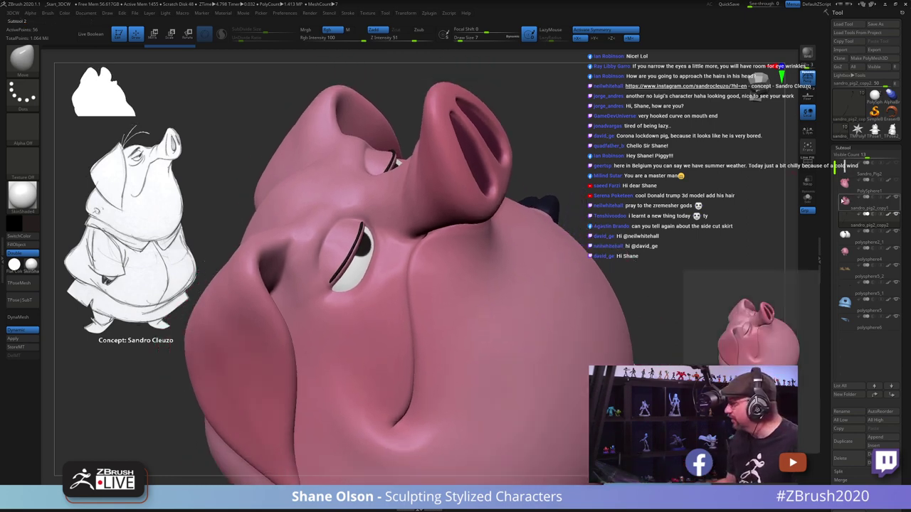
Step: Examine the original PolySphere1 head in isolation, then reselect sandro_pig2_copy1 and hide the original
left_click(845, 187)
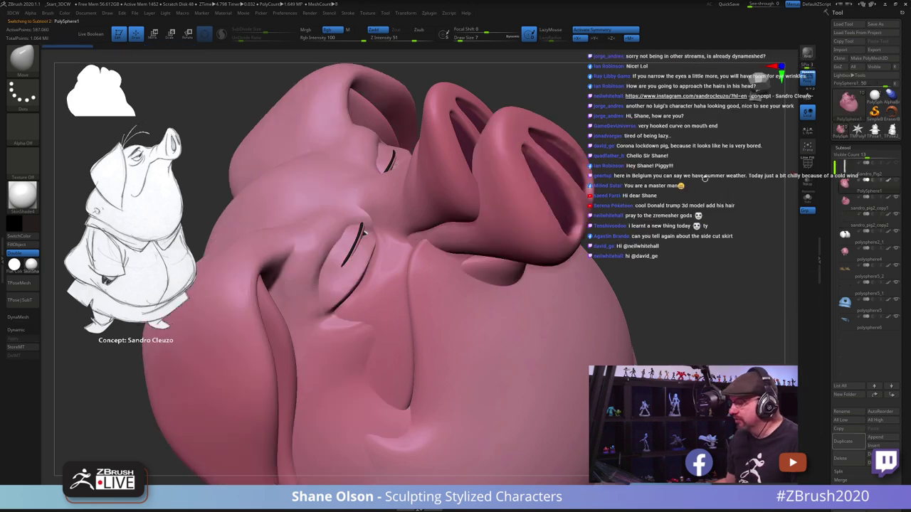
left_click(808, 202)
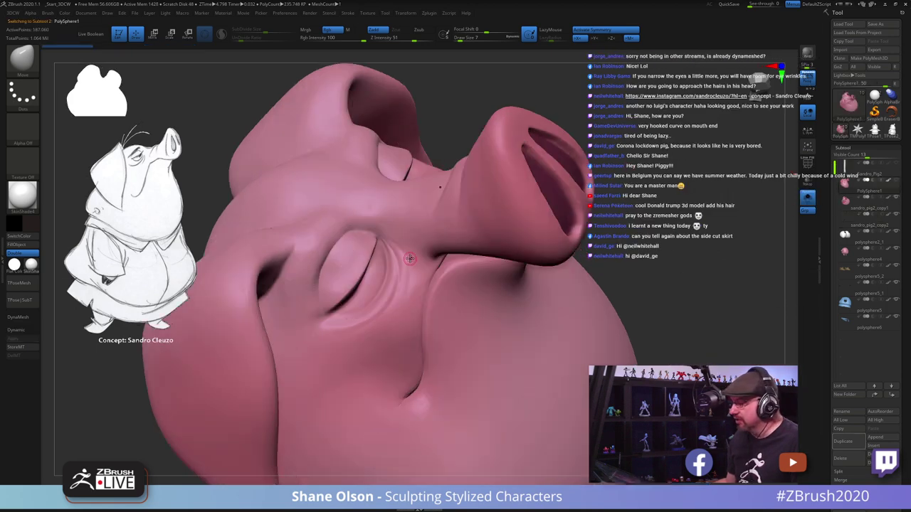
left_click_drag(647, 223, 739, 211)
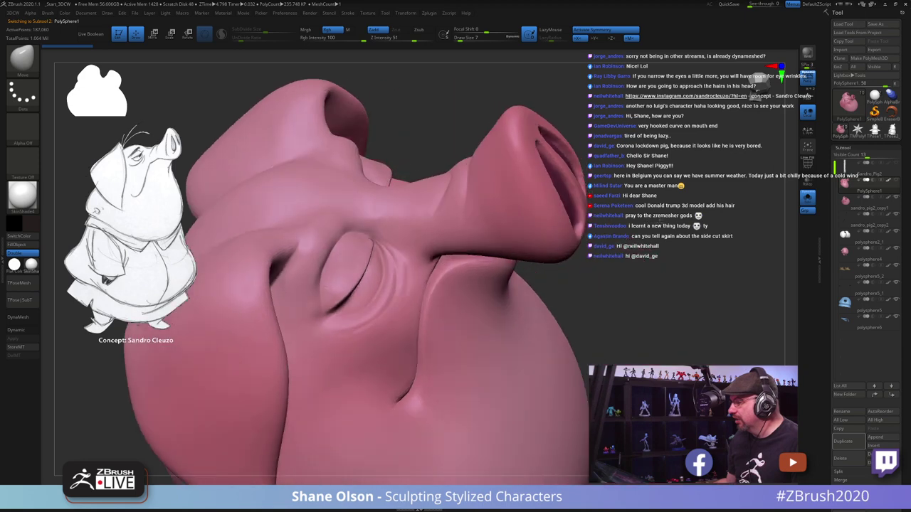
mouse_move(850, 183)
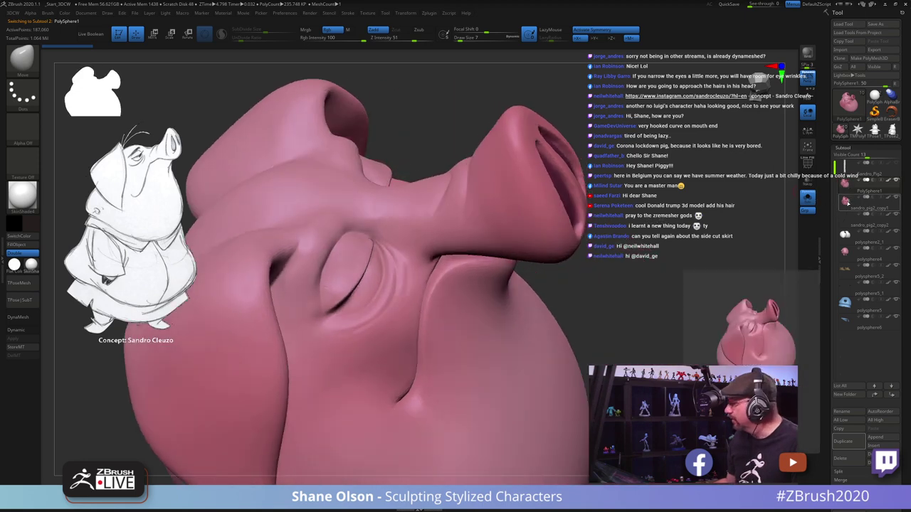
left_click(846, 203)
left_click_drag(673, 234, 680, 210)
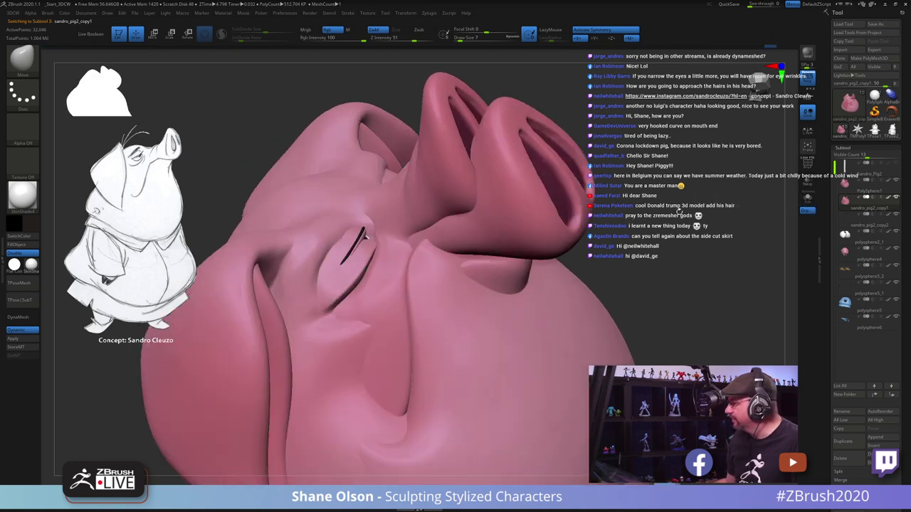
left_click(896, 182)
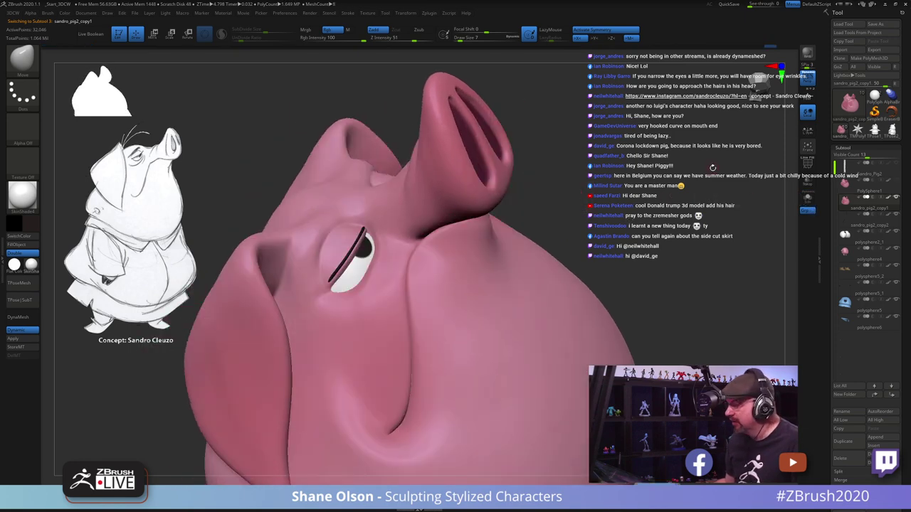
Step: Set the Move brush draw size to 16, then switch to the brush with Z Intensity 5 at draw size 22
mouse_move(542, 208)
left_mouse_down()
mouse_move(543, 190)
mouse_move(546, 213)
left_mouse_up()
key("s")
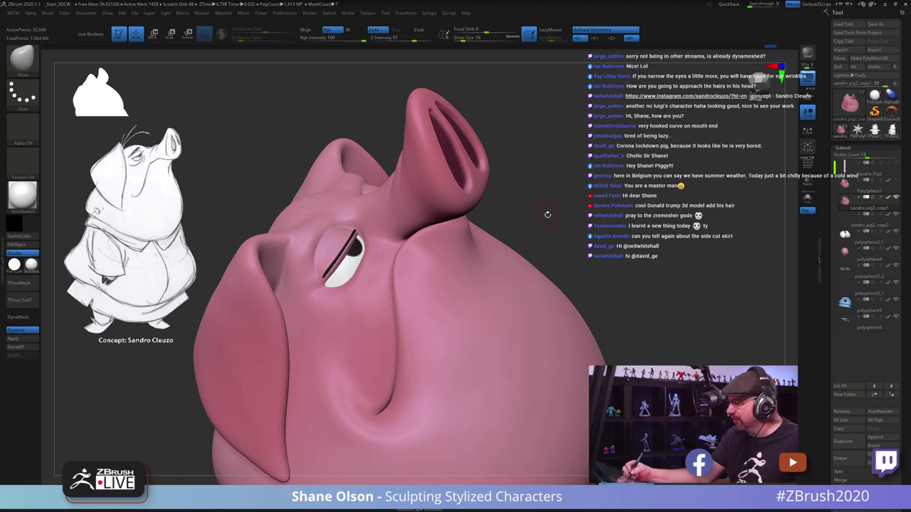
right_click_drag(365, 268, 365, 306)
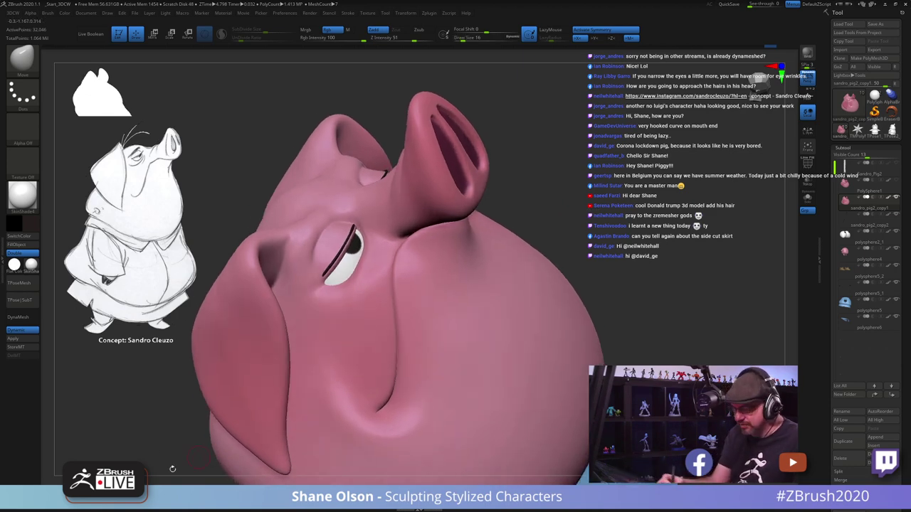
key("4")
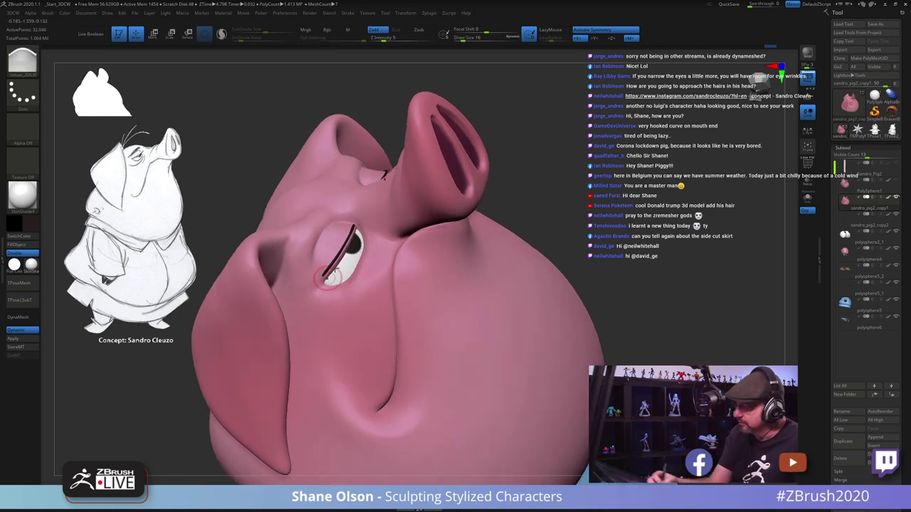
key("s")
left_click_drag(344, 259, 350, 259)
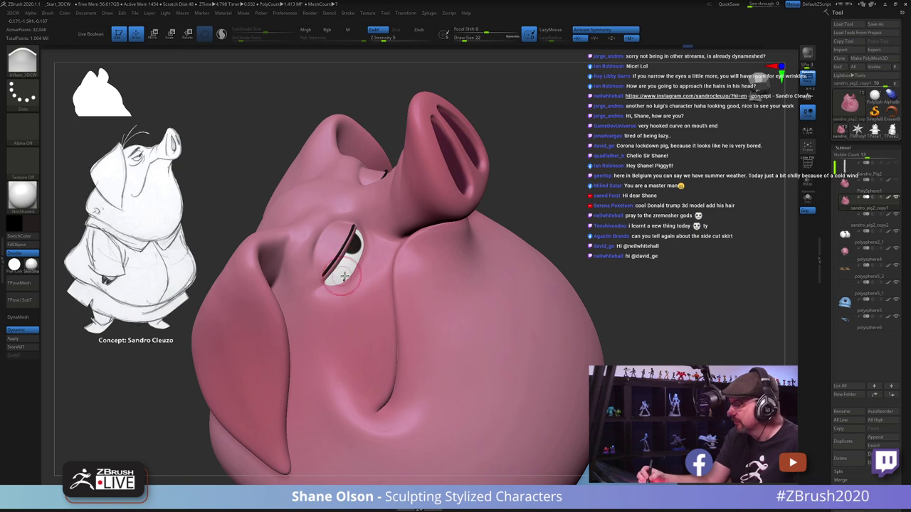
key("shift+f")
key("shift+f")
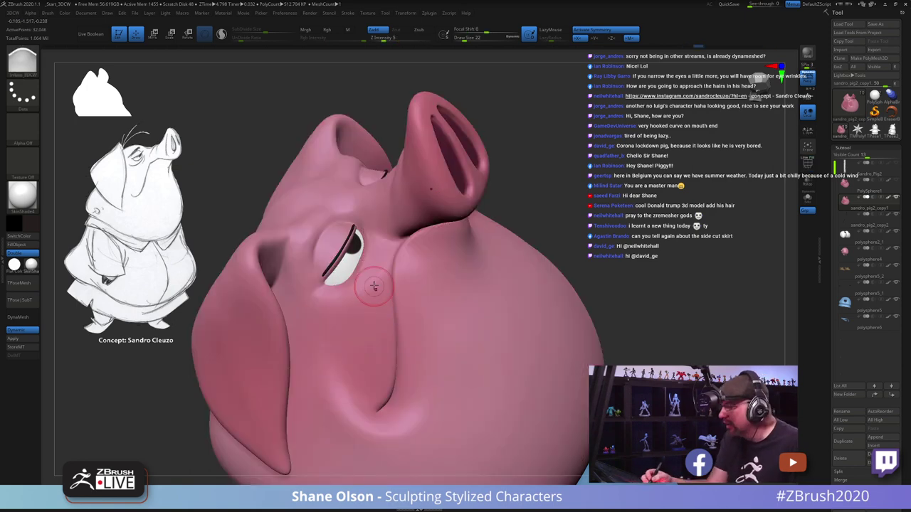
Step: Select the eyelid strip subtool and display its polygon wireframe, checking it alone and against the head
right_click_drag(381, 290, 357, 245)
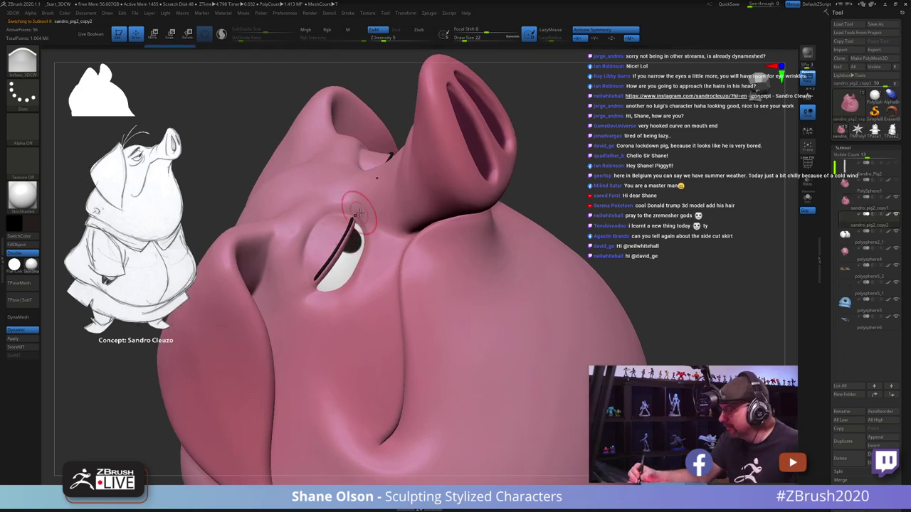
key("shift+f")
key("shift+f")
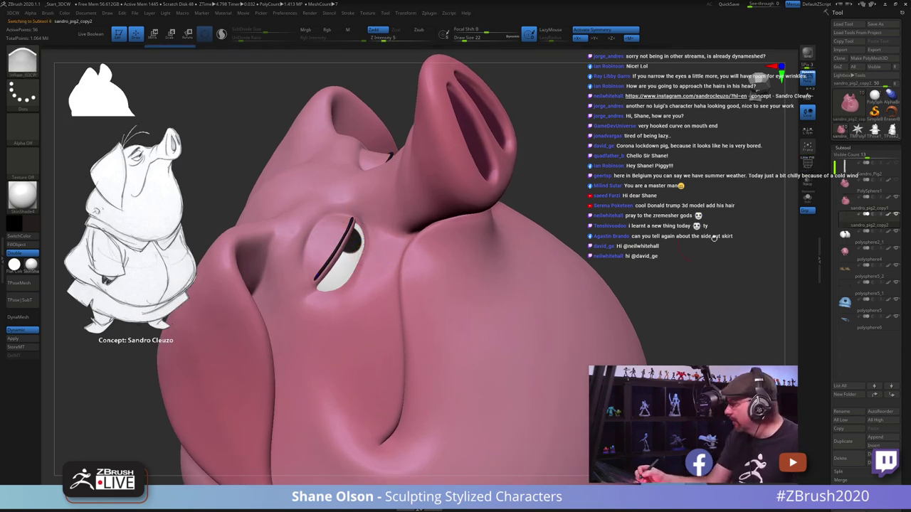
left_click(807, 197)
right_click_drag(444, 255, 445, 289, "ctrl")
key("shift+f")
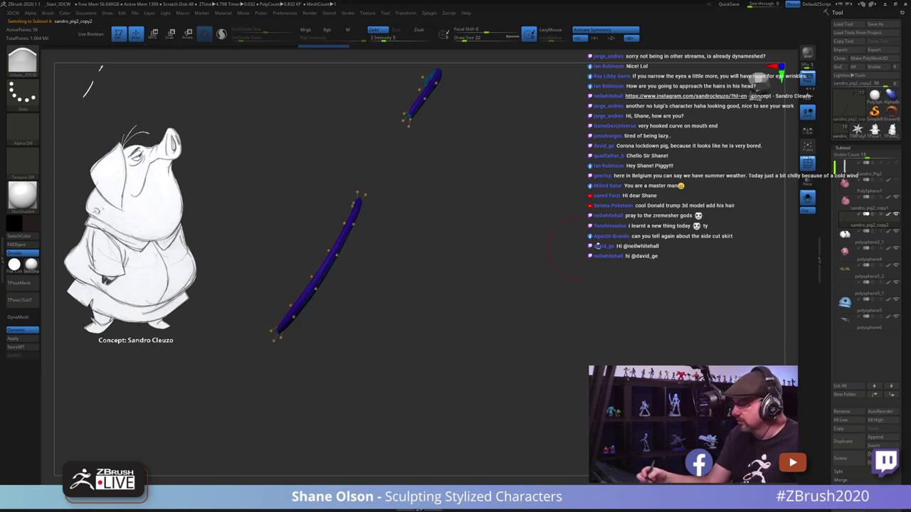
left_click(806, 199)
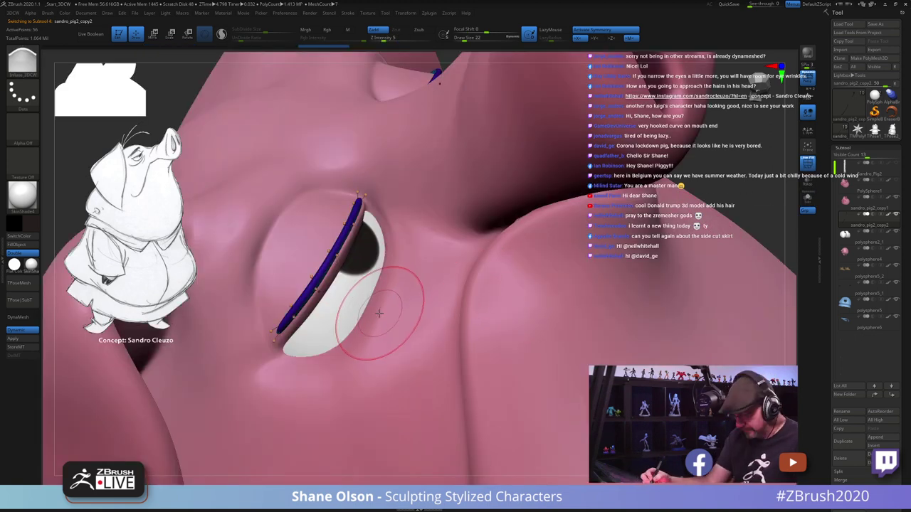
Step: Bring up the Move gizmo on the eyelid strip and shift the strip slightly toward the eye
key("w")
left_click(354, 356)
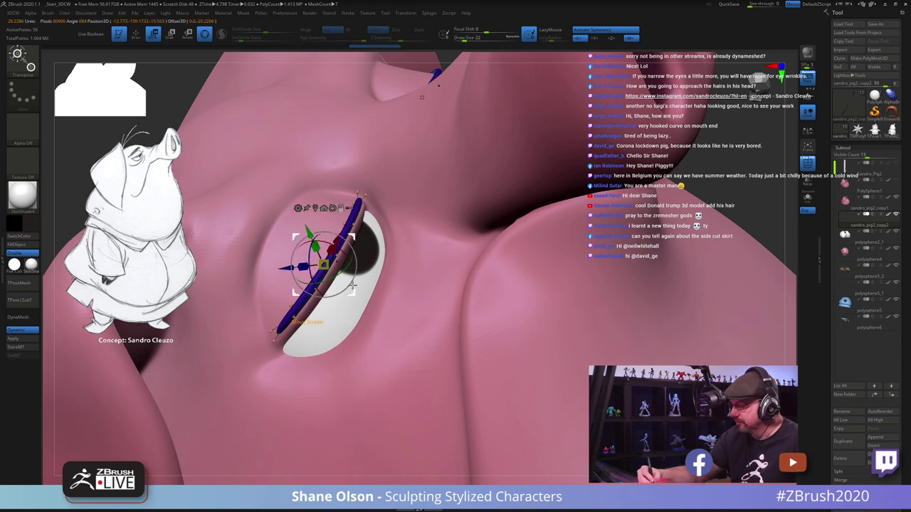
left_click_drag(352, 237, 355, 238)
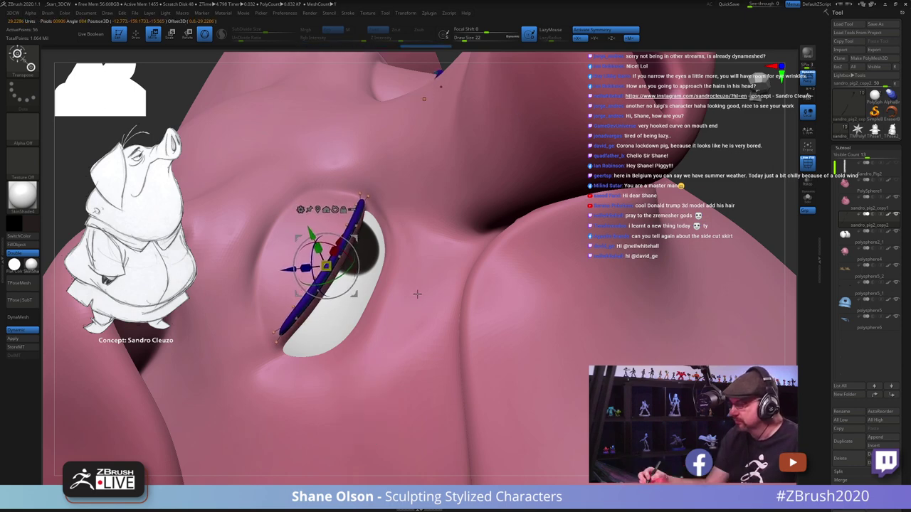
Step: Isolate the eyelid strip, turn off its dynamic subdivision and inspect its depth and fit over the eye
left_click(807, 202)
mouse_move(427, 320)
left_mouse_down()
mouse_move(441, 326)
mouse_move(435, 313)
mouse_move(432, 335)
mouse_move(434, 258)
mouse_move(503, 301)
mouse_move(392, 174)
mouse_move(423, 279)
mouse_move(388, 390)
mouse_move(407, 403)
left_mouse_up()
key("q")
key("w")
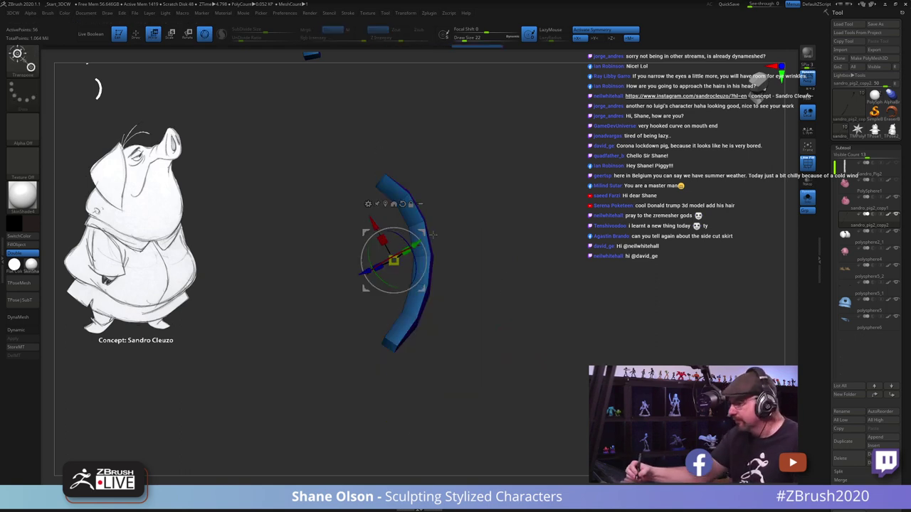
left_click_drag(433, 234, 503, 242)
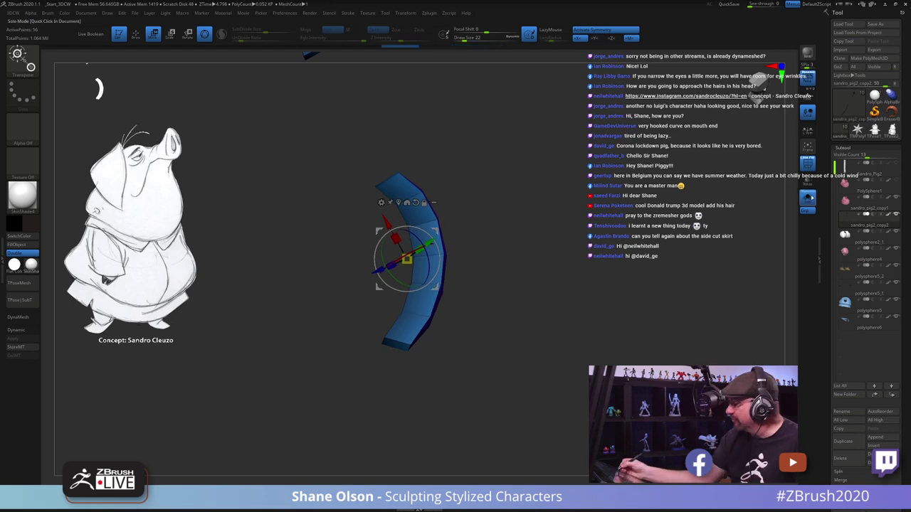
left_click(809, 198)
left_click_drag(597, 353, 567, 293)
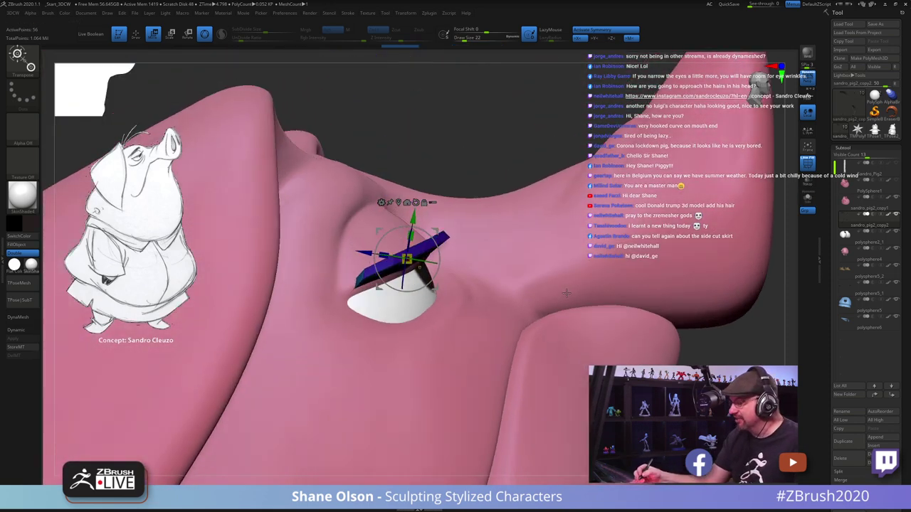
mouse_move(489, 239)
left_mouse_down()
mouse_move(491, 269)
mouse_move(463, 276)
left_mouse_up()
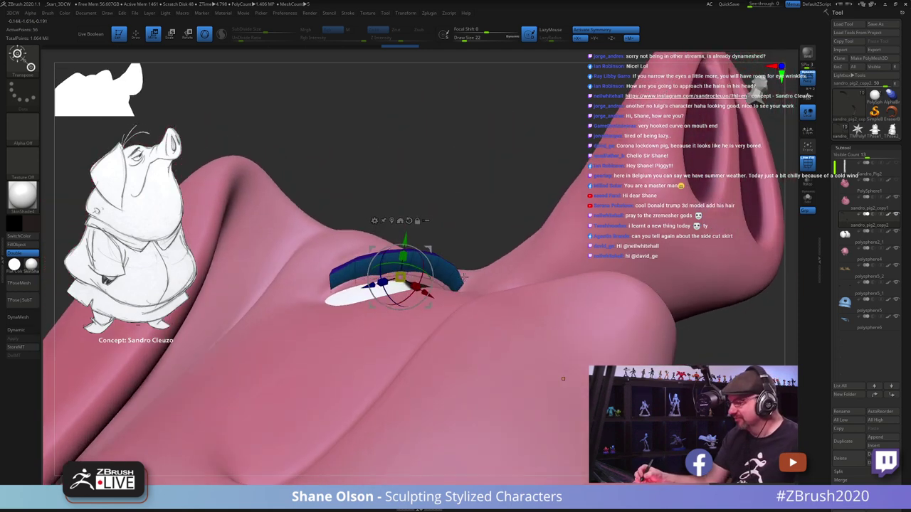
Step: With the Move brush at draw size 31, reshape the outer end of the eyelid strip to follow the eyelid, checking from below
key("q")
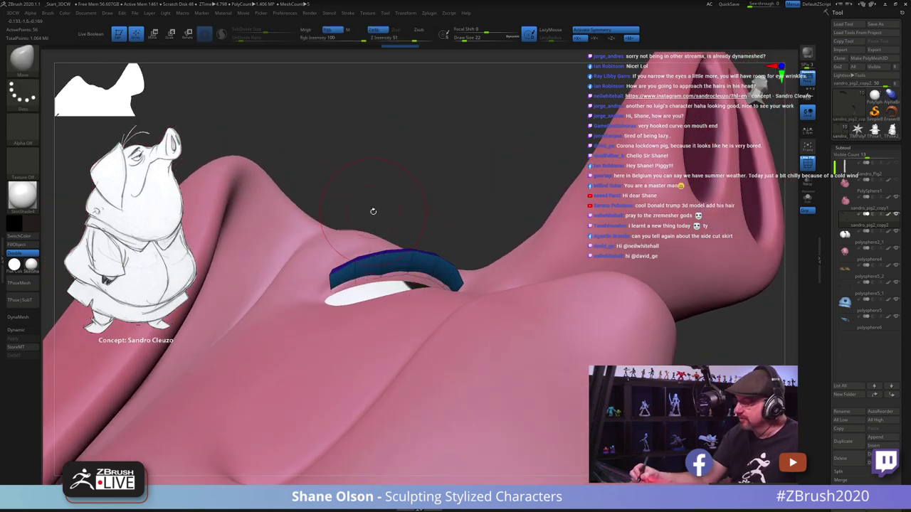
mouse_move(372, 207)
left_mouse_down()
mouse_move(373, 184)
mouse_move(377, 209)
left_mouse_up()
key("s")
left_click_drag(329, 284, 342, 277)
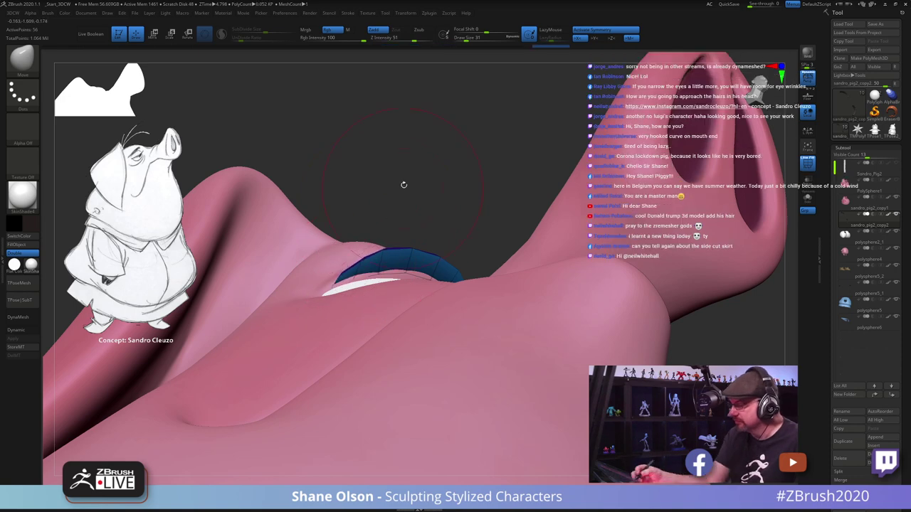
left_click_drag(403, 185, 409, 209)
right_click_drag(404, 133, 434, 299)
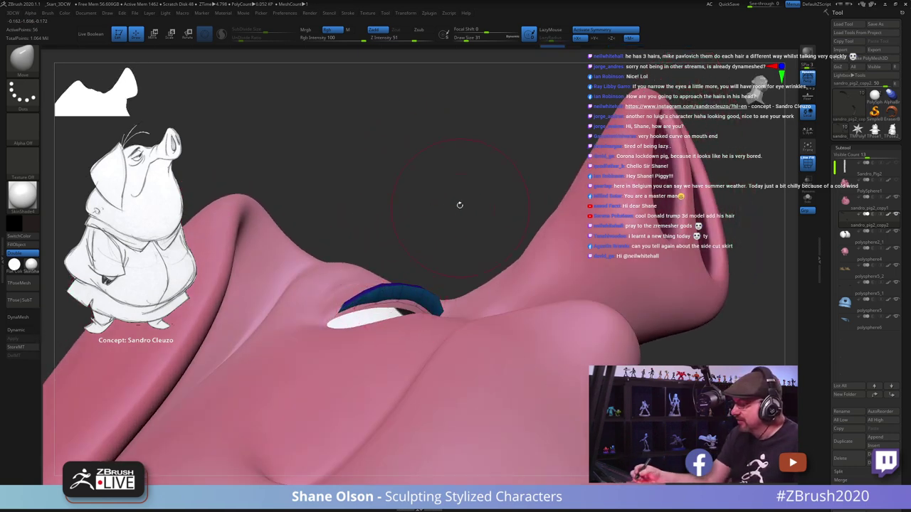
mouse_move(460, 205)
right_mouse_down()
mouse_move(384, 283)
mouse_move(397, 318)
right_mouse_up()
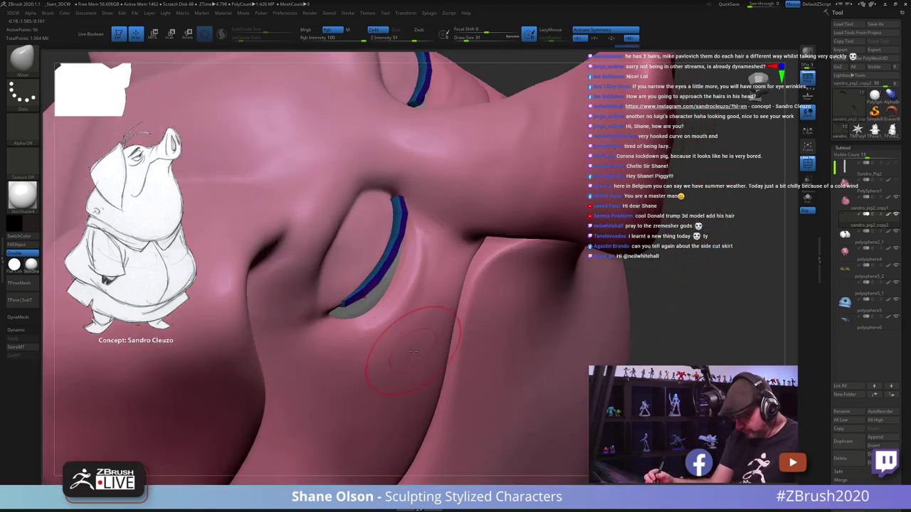
Step: Turn on dynamic subdivision, nudge the strip's inner end with draw size 54, and hide the polygon wireframe
key("d")
right_click_drag(484, 329, 610, 329)
right_click_drag(502, 272, 524, 263)
key("s")
mouse_move(406, 192)
left_mouse_down()
mouse_move(414, 192)
mouse_move(383, 191)
left_mouse_up()
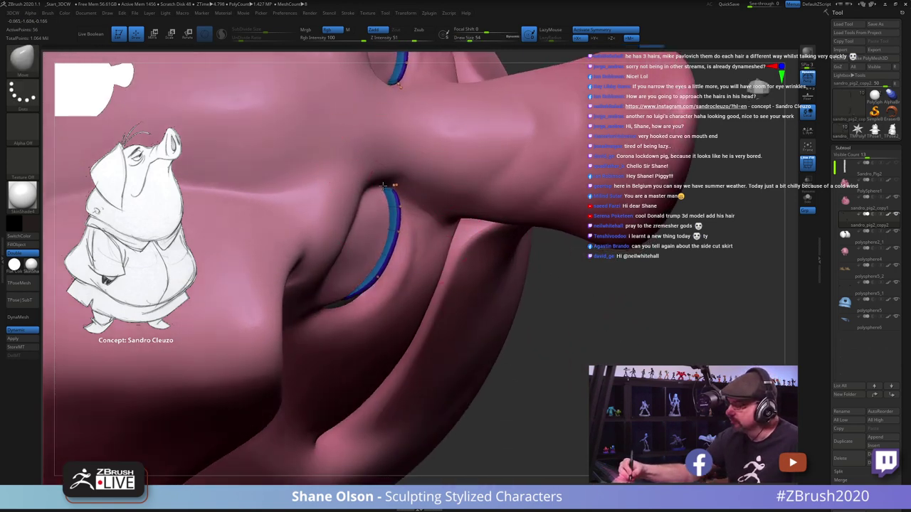
mouse_move(382, 186)
right_mouse_down()
mouse_move(344, 300)
mouse_move(366, 306)
mouse_move(356, 274)
right_mouse_up()
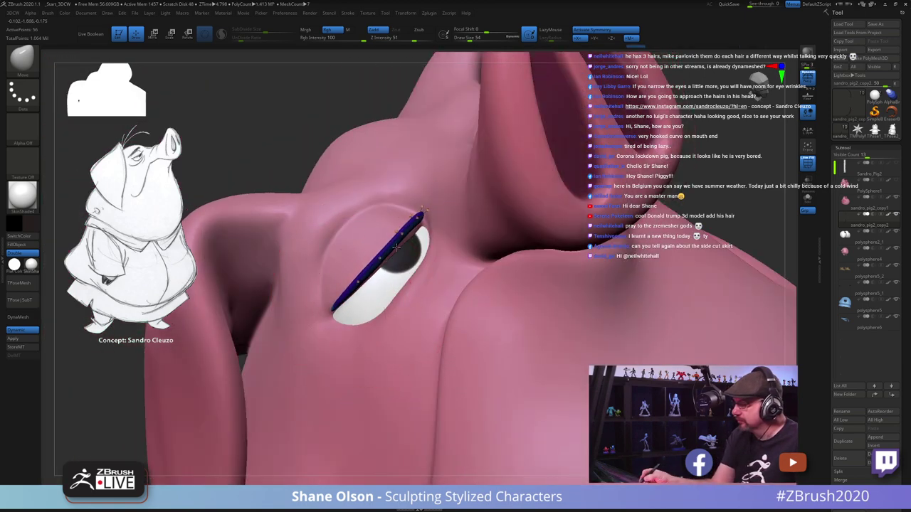
key("shift+f")
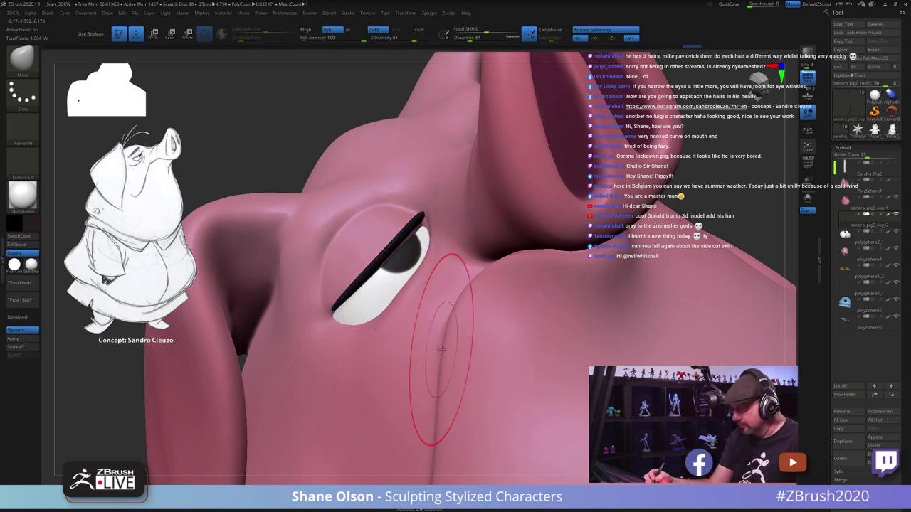
Step: Adjust the dark lash strip's fit at the inner eye corner, using draw size 74 and returning to 54
right_click_drag(434, 333, 561, 242, "ctrl")
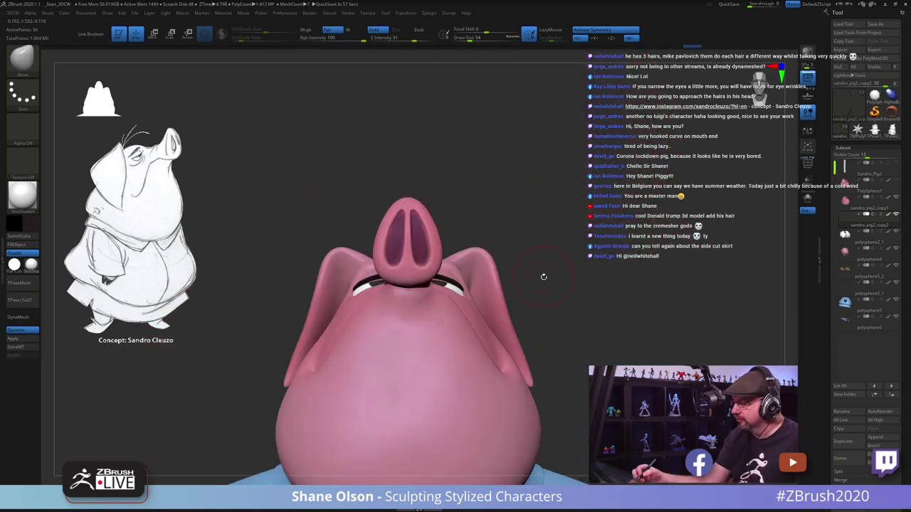
mouse_move(543, 277)
right_mouse_down()
mouse_move(527, 287)
mouse_move(422, 292)
mouse_move(398, 273)
mouse_move(399, 333)
right_mouse_up()
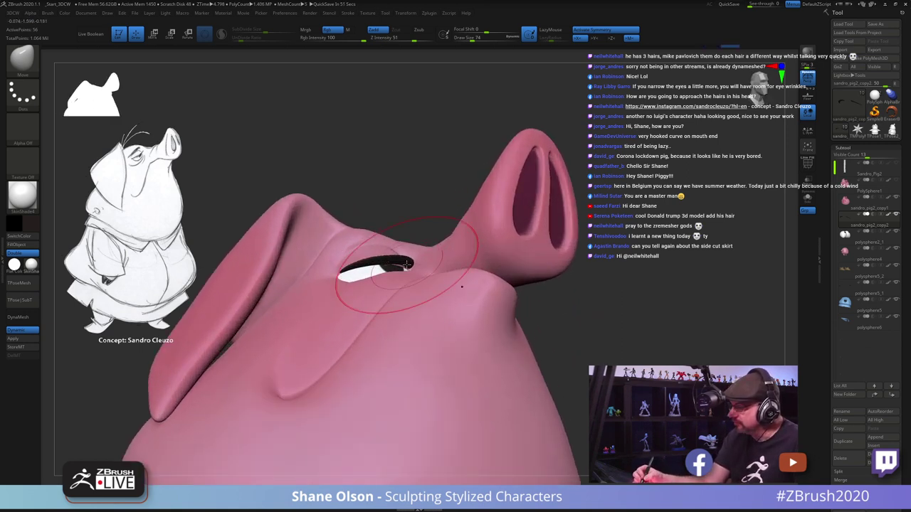
key("s")
mouse_move(406, 266)
right_mouse_down()
mouse_move(426, 317)
mouse_move(408, 295)
right_mouse_up()
key("s")
left_click_drag(405, 295, 412, 296)
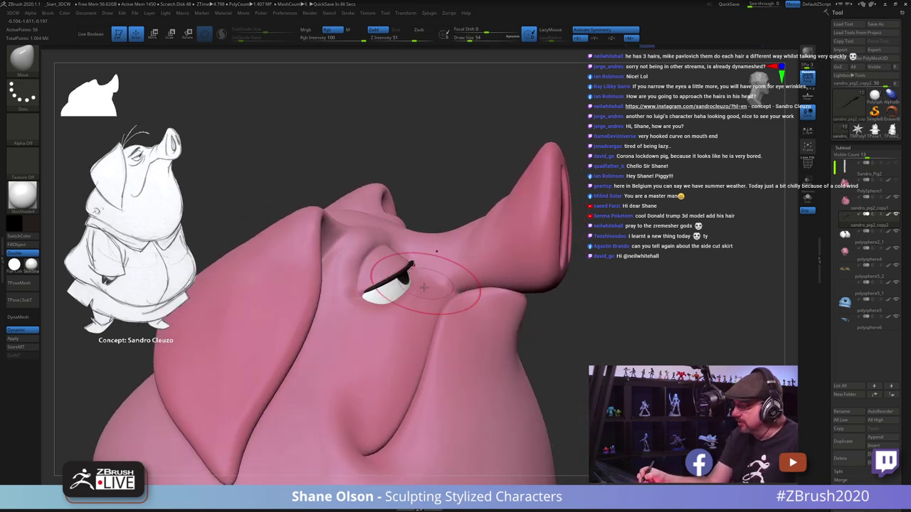
Step: Check the head from several angles, then save the tool over the existing Sandro_Pig2 file
right_click_drag(432, 380, 559, 351)
right_click_drag(541, 306, 543, 336)
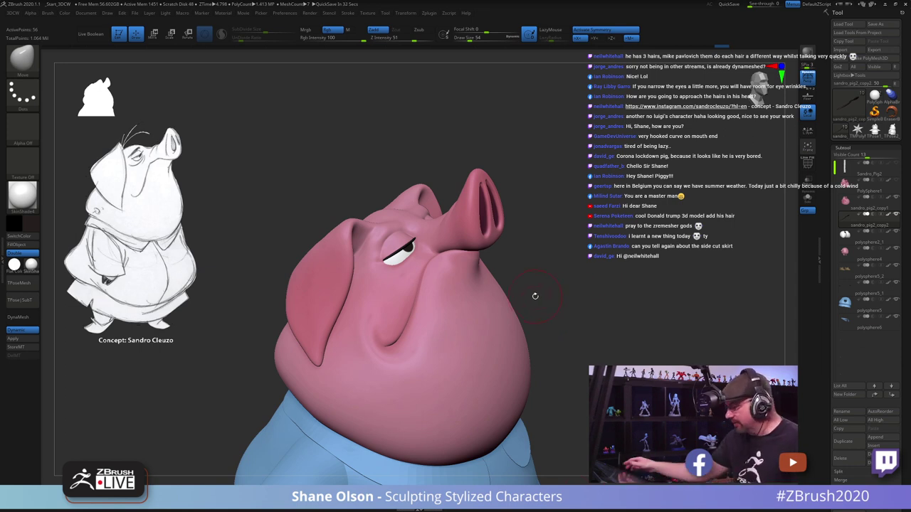
right_click_drag(425, 280, 427, 293, "ctrl")
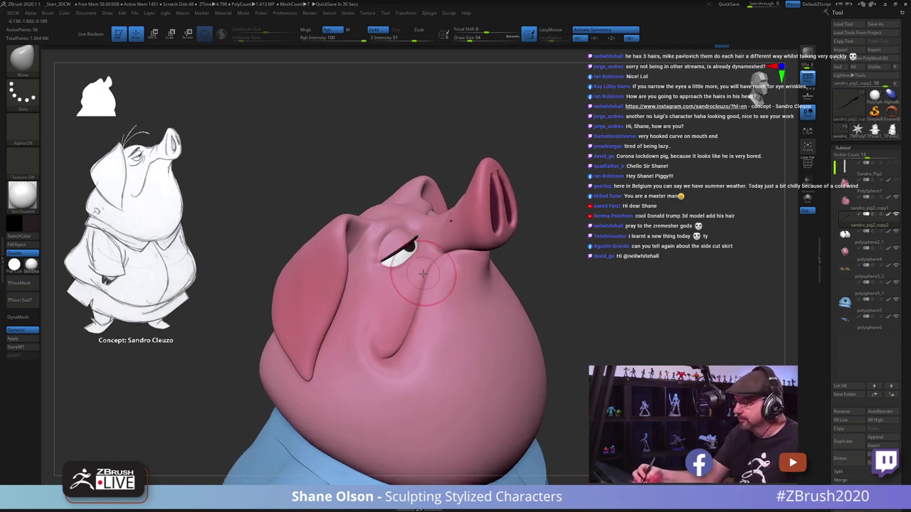
right_click_drag(481, 280, 467, 343)
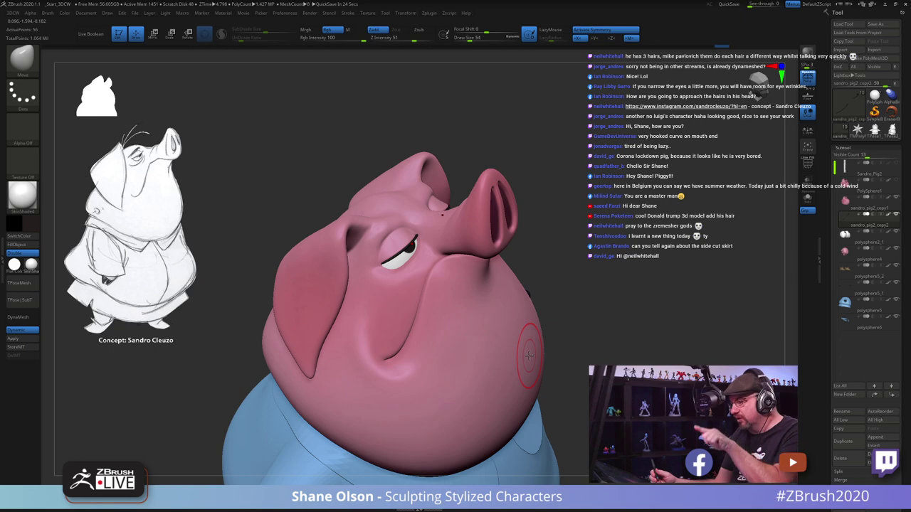
right_click_drag(589, 307, 600, 299)
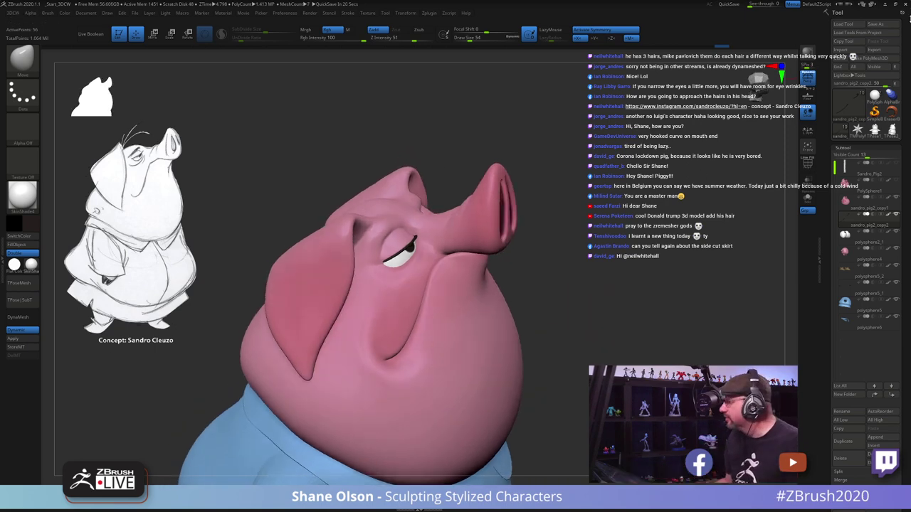
left_click(889, 26)
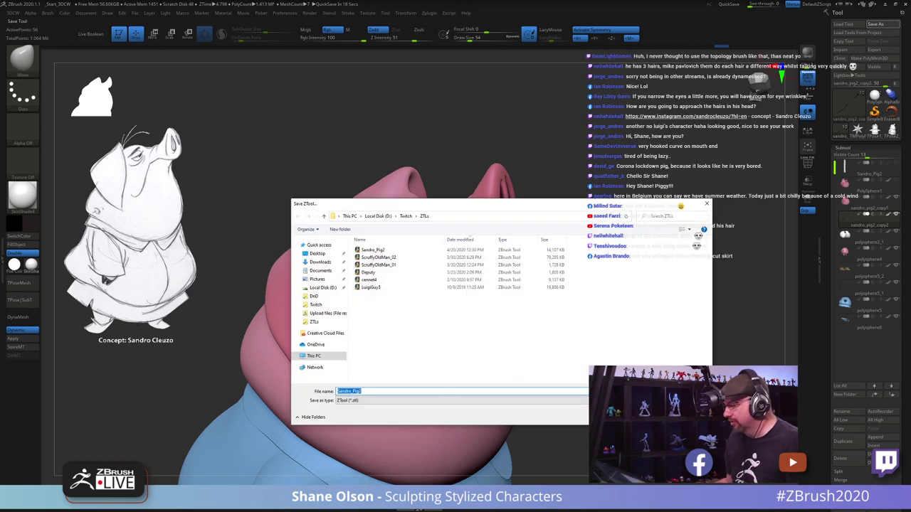
key("Return")
left_click(480, 258)
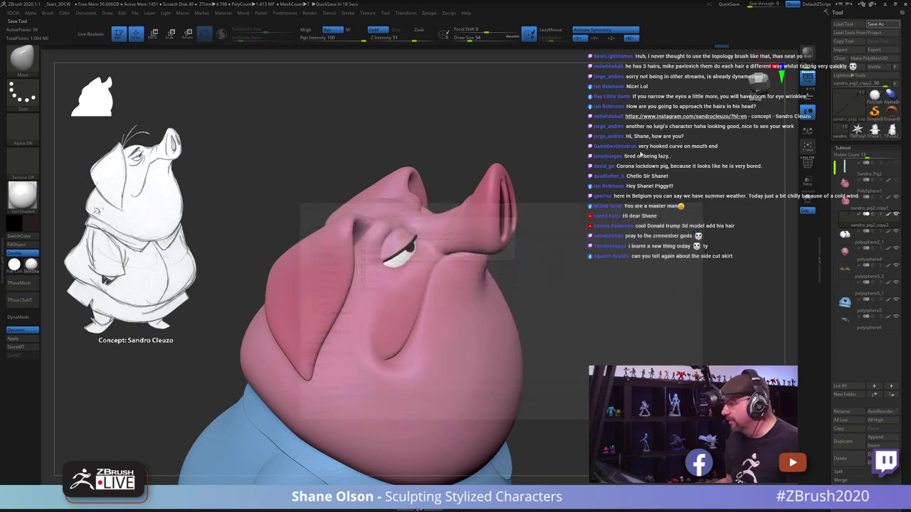
Step: Create a TPose mesh of the whole pig, switch the active color to white and show the polygon wireframe
left_click_drag(541, 271, 606, 214)
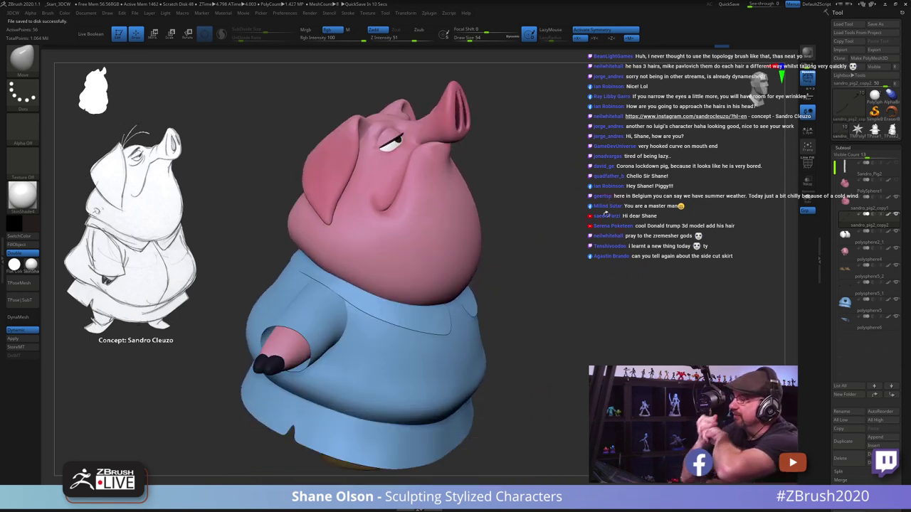
left_click_drag(596, 225, 572, 200)
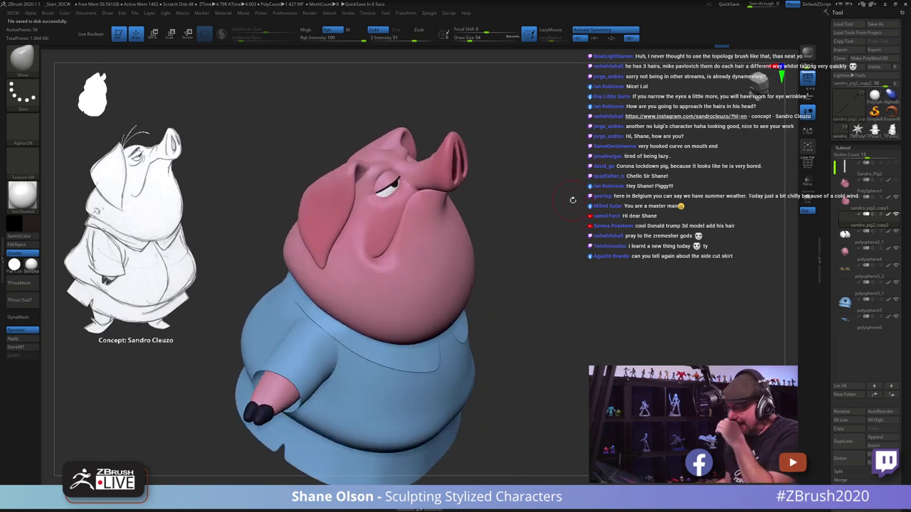
left_click(19, 283)
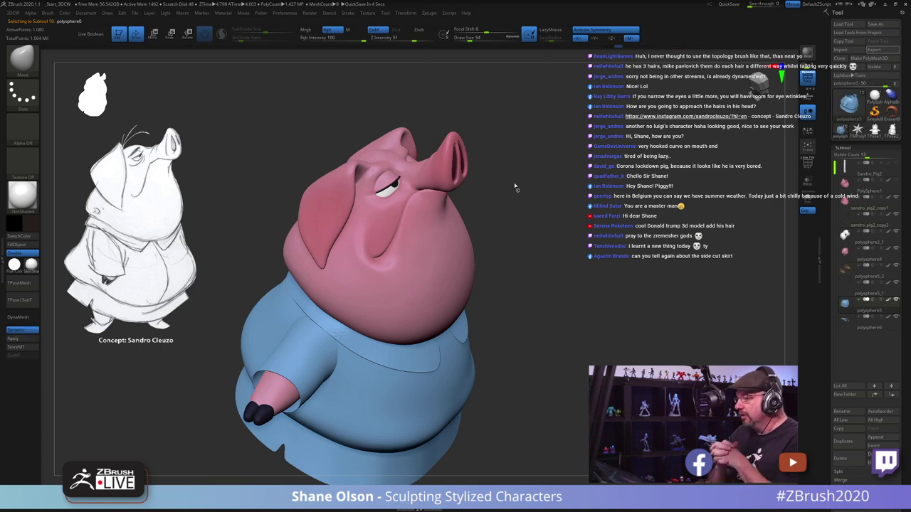
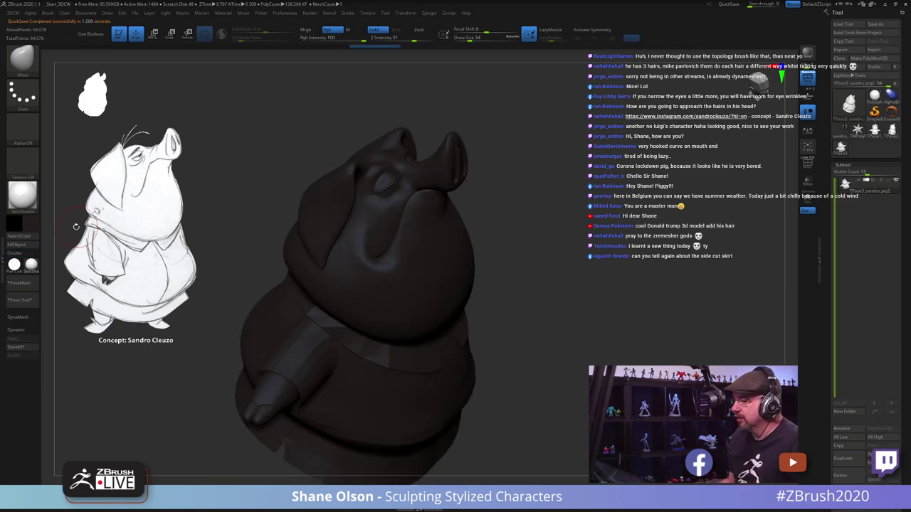
left_click(36, 223)
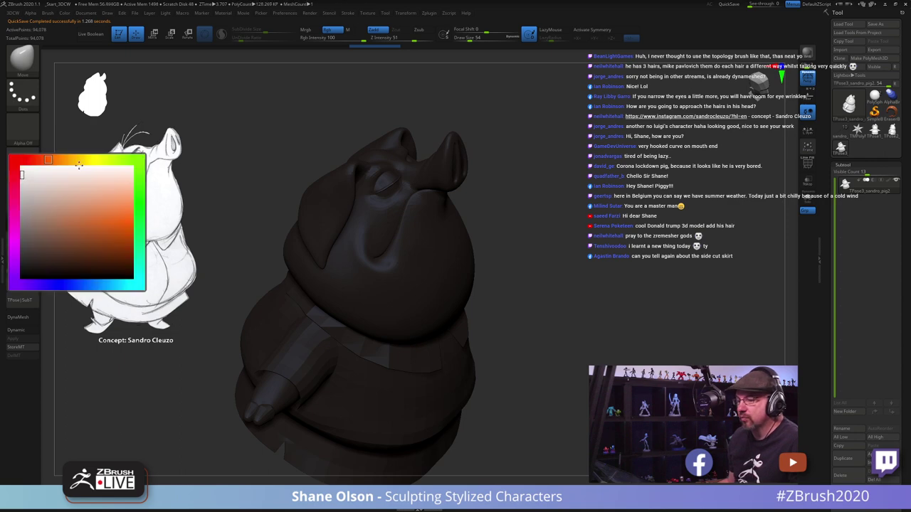
mouse_move(247, 157)
left_mouse_down()
mouse_move(238, 155)
mouse_move(254, 153)
left_mouse_up()
left_click_drag(490, 200, 584, 301, "alt")
key("shift+f")
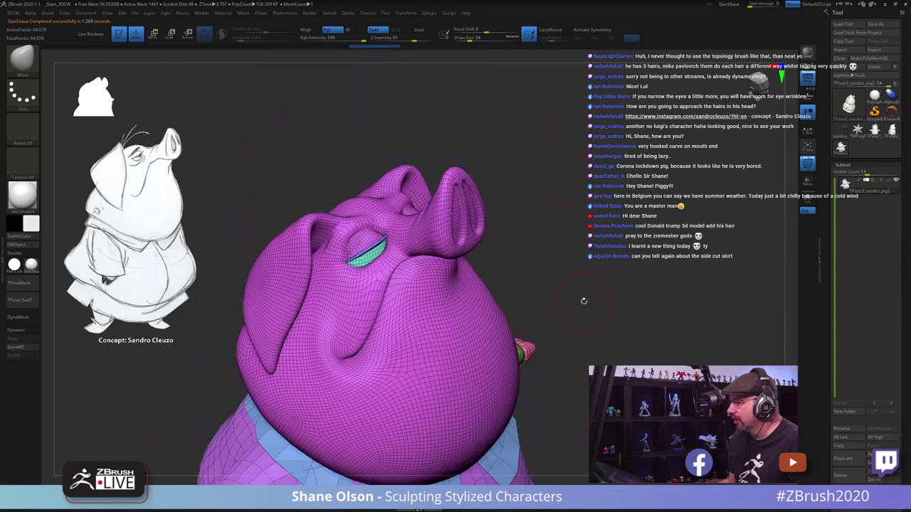
Step: Isolate the eyeballs, switch to the SelectRect brush, then hide the eyeballs and lash strips while showing the rest of the pig
key("ctrl+shift")
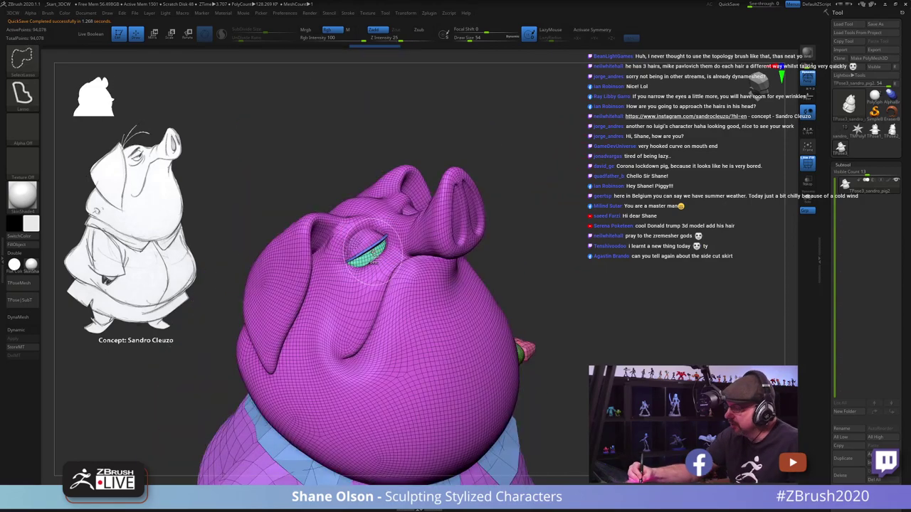
left_click(367, 249, "ctrl+shift")
left_click_drag(441, 313, 437, 362)
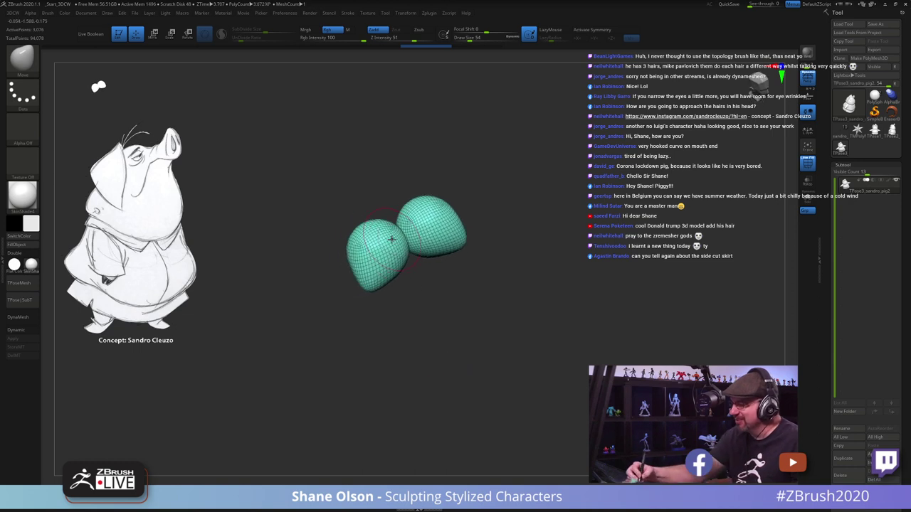
key("b")
key("s")
key("r")
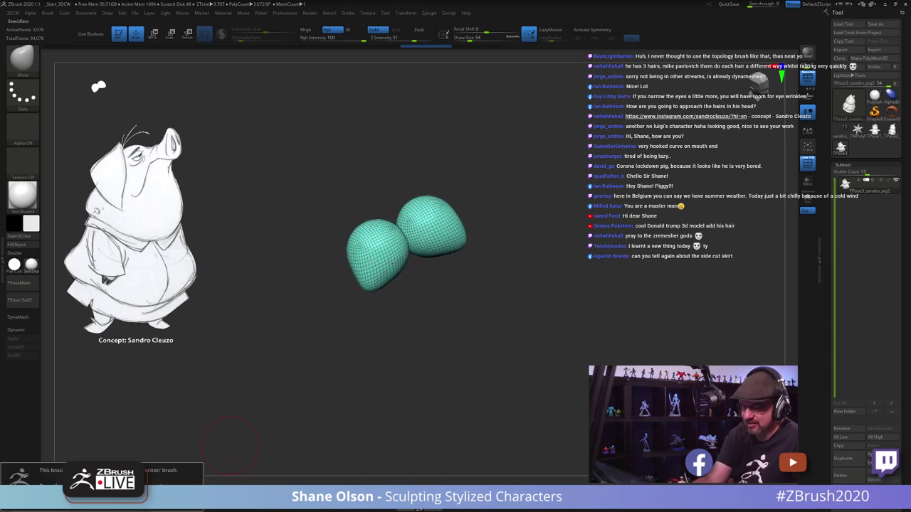
left_click(377, 245, "ctrl+shift")
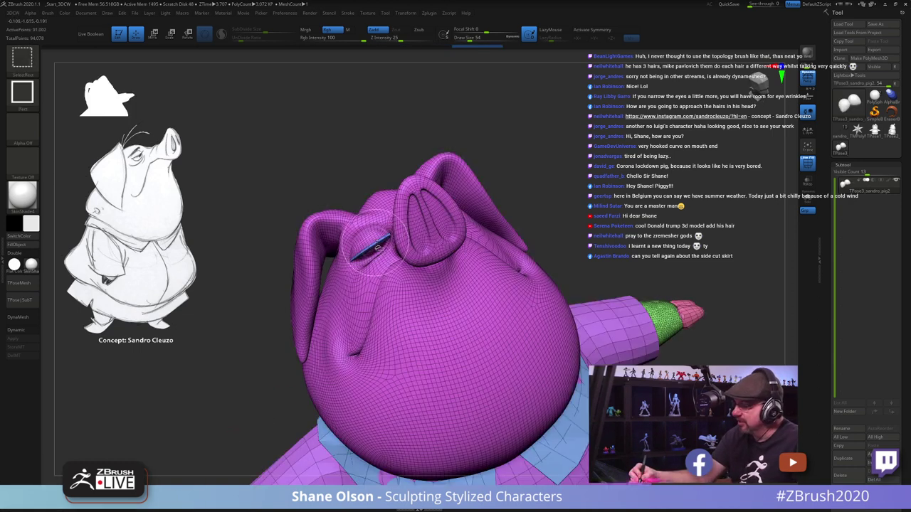
left_click(380, 222, "ctrl+shift")
Step: Set the draw size to 29 and paint a mask with MaskPen around the near eye
right_click_drag(379, 235, 399, 320)
mouse_move(314, 383)
right_mouse_down("ctrl")
mouse_move(230, 466)
mouse_move(150, 470)
right_mouse_up("ctrl")
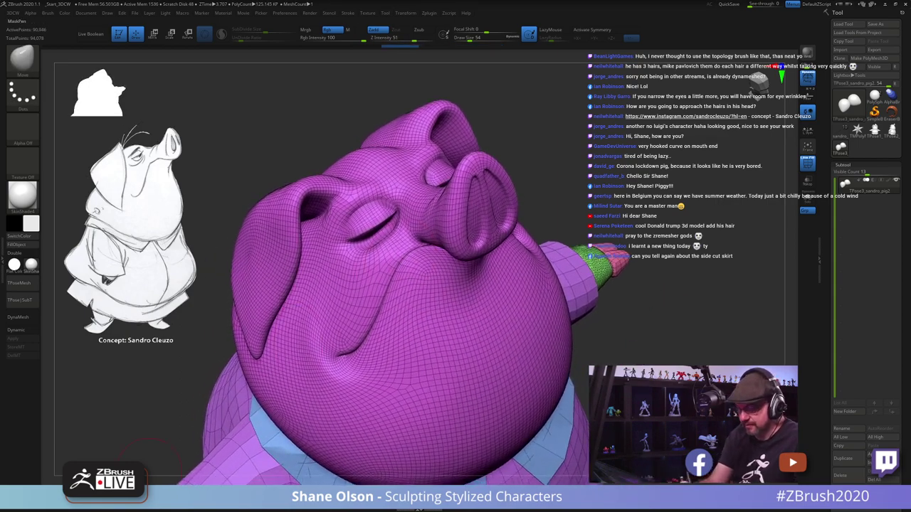
key("s")
left_click_drag(122, 441, 120, 442)
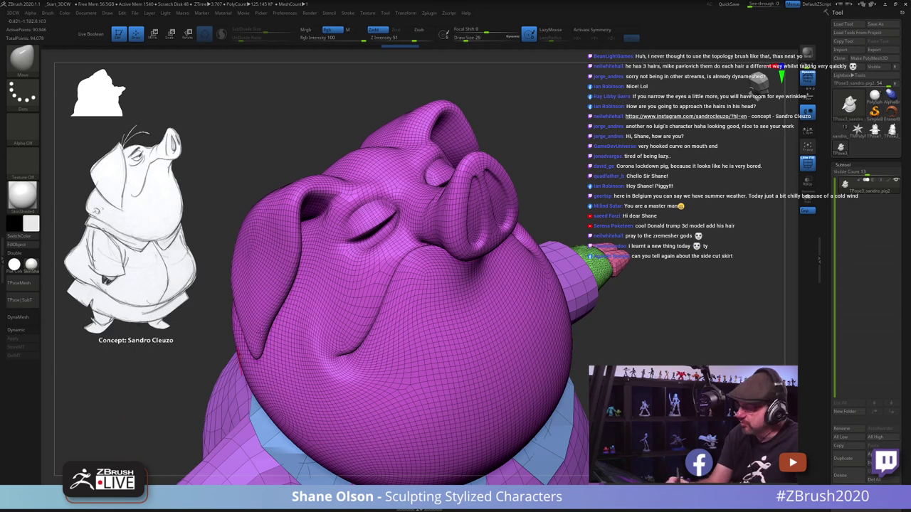
left_click_drag(372, 217, 380, 239, "ctrl")
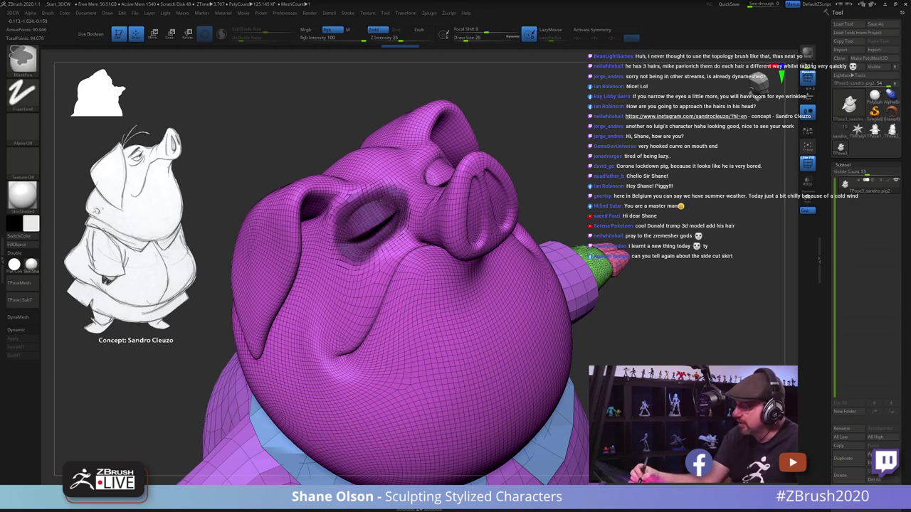
Step: Clear the one-sided mask, activate X symmetry and mask the area around both eyes, inverting the mask and back to check it
left_click_drag(624, 322, 627, 319, "ctrl")
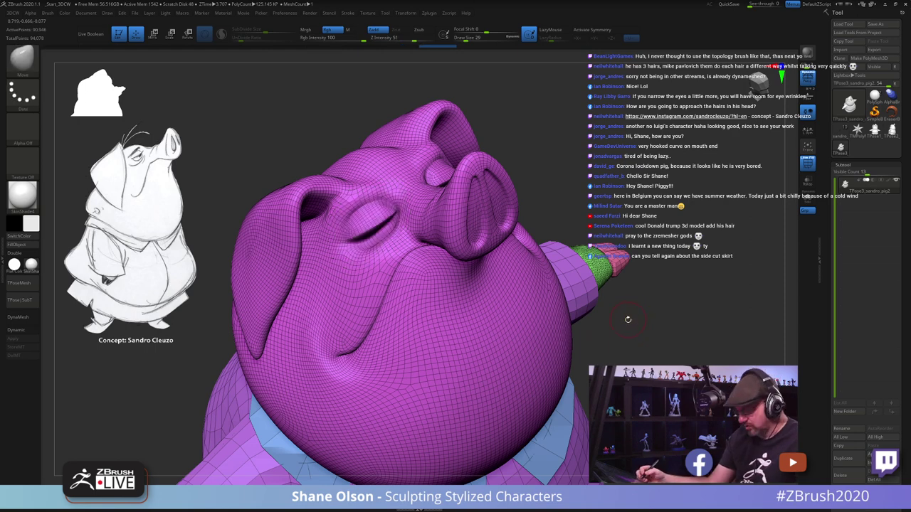
key("x")
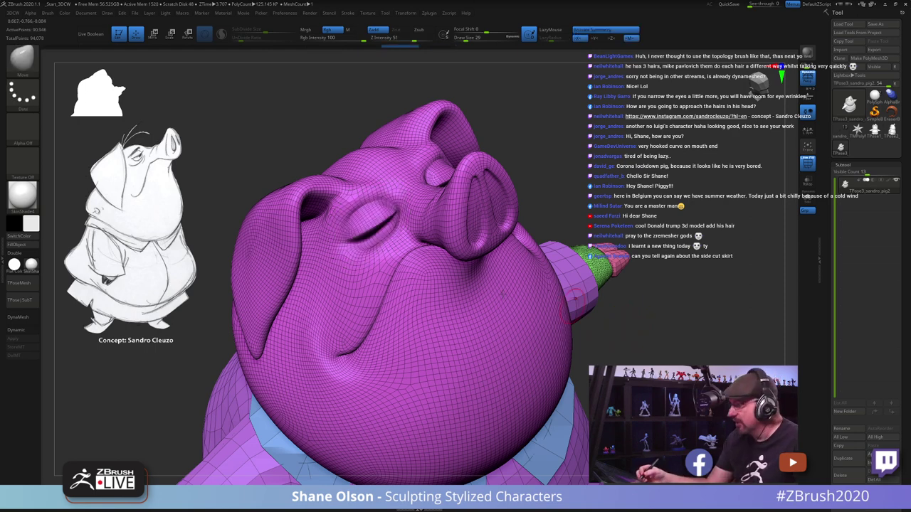
mouse_move(373, 222)
left_mouse_down("ctrl")
mouse_move(356, 239)
mouse_move(361, 205)
left_mouse_up("ctrl")
right_click_drag(379, 214, 396, 229)
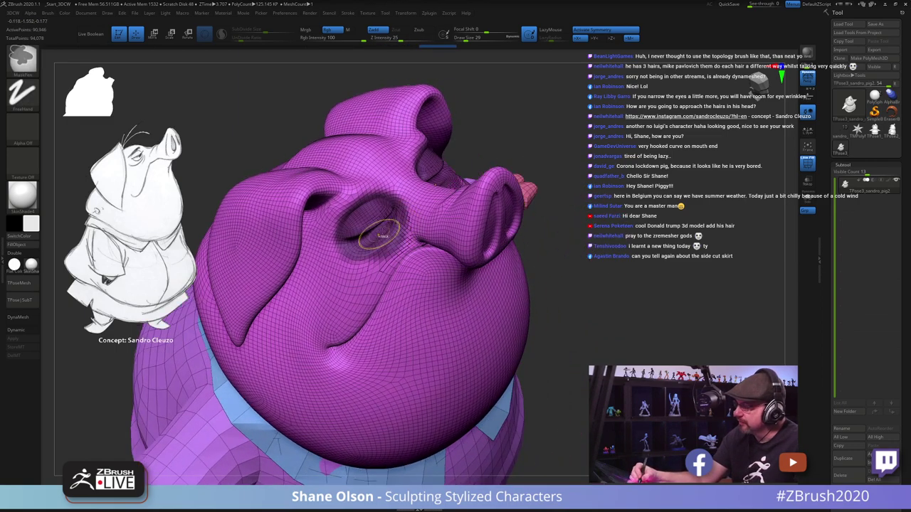
left_click(411, 230, "ctrl")
mouse_move(405, 234)
left_mouse_down("ctrl")
mouse_move(377, 244)
mouse_move(344, 212)
mouse_move(382, 200)
left_mouse_up("ctrl")
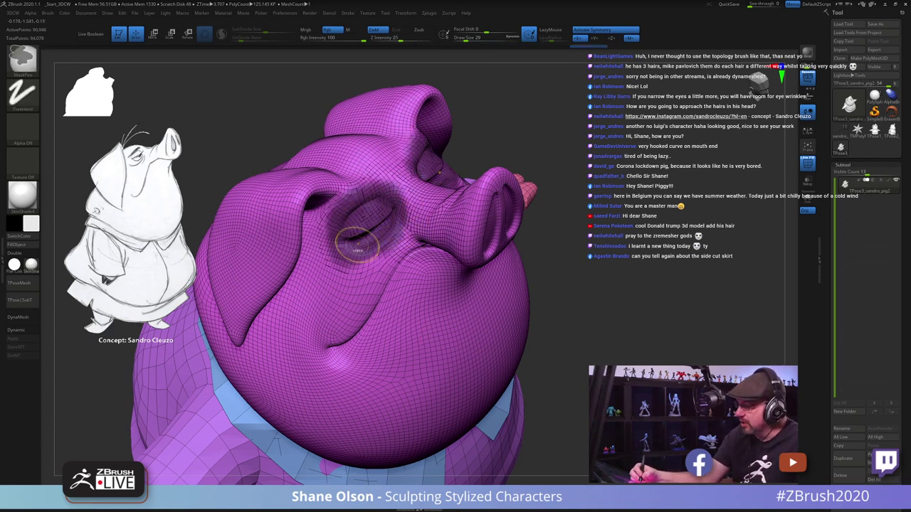
left_click(600, 292, "ctrl")
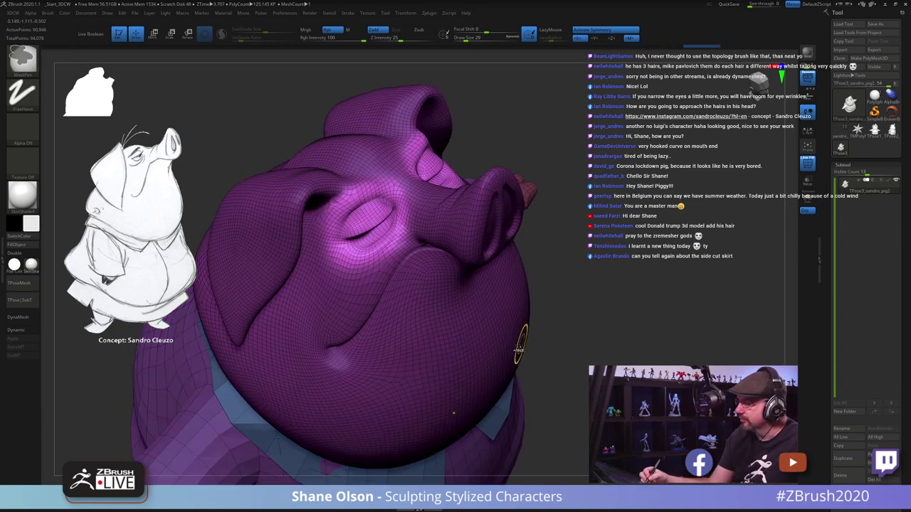
left_click(617, 342, "ctrl")
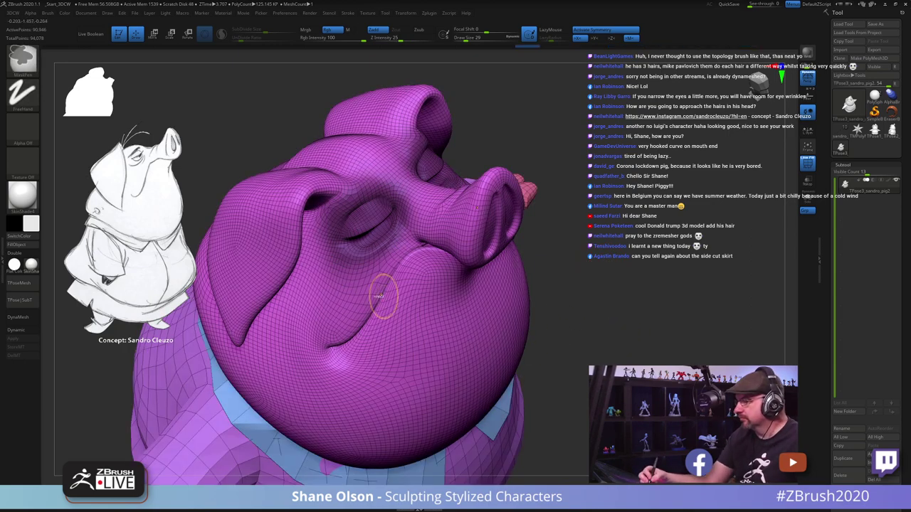
Step: Invert the mask to free only the eye areas, show all parts, and center the Move gizmo on the near eye
left_click(591, 329, "ctrl")
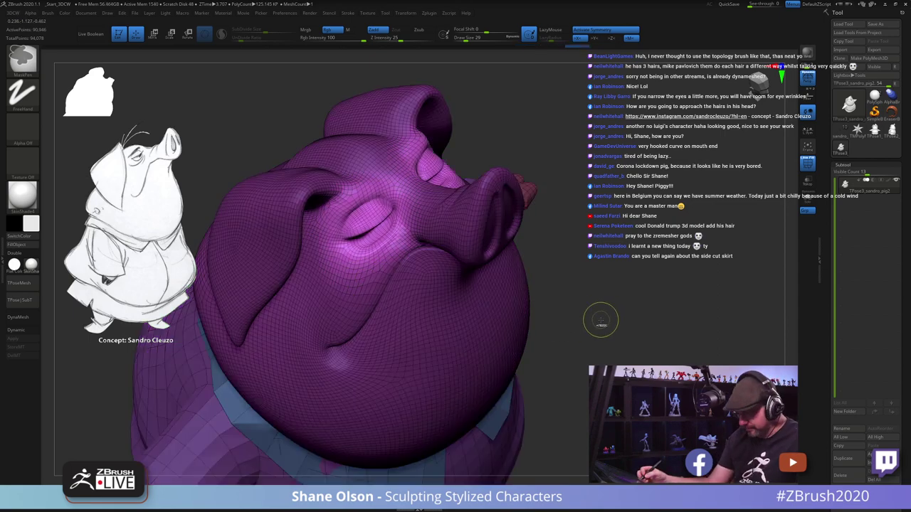
left_click(600, 320, "ctrl+shift")
left_click_drag(600, 320, 593, 320)
key("w")
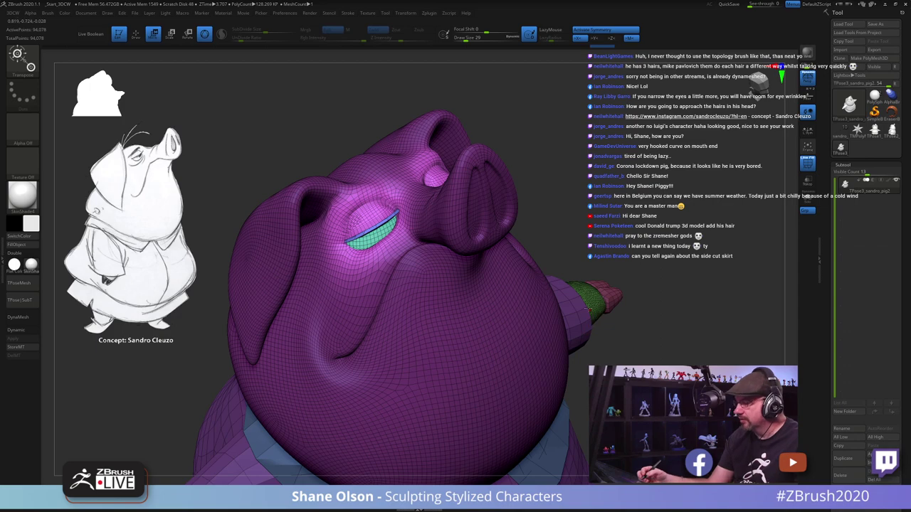
left_click(374, 233, "alt")
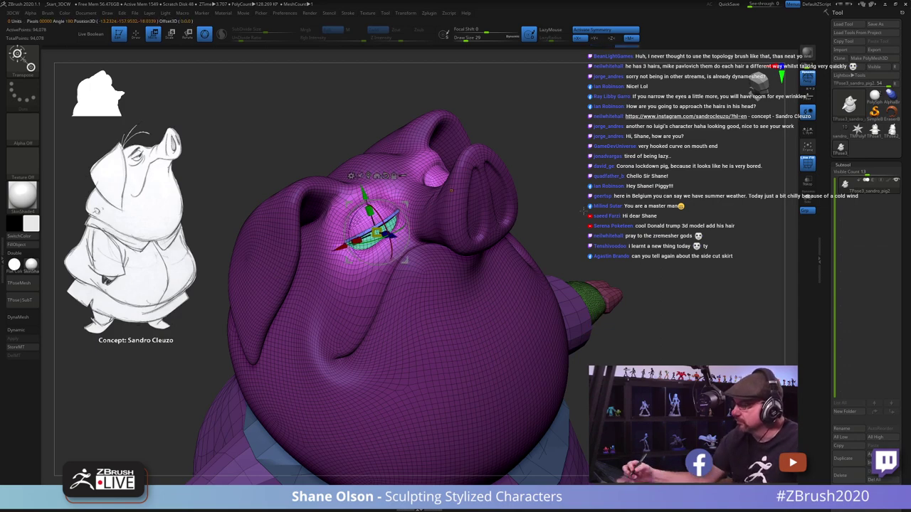
Step: Shift the unmasked eye areas, eyeballs and lash strips slightly upward on the face, and return to drawing with the Move brush
left_click_drag(582, 213, 414, 220)
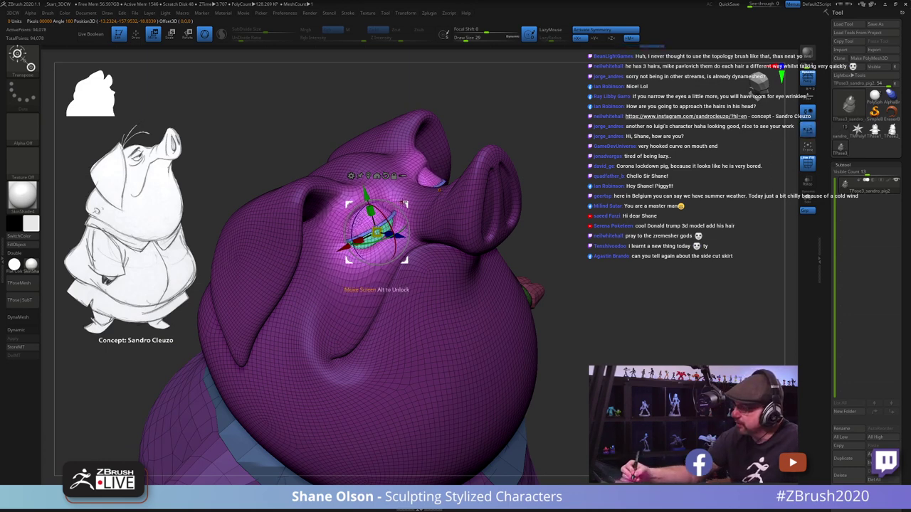
left_click_drag(403, 202, 402, 198)
left_click_drag(533, 302, 573, 317)
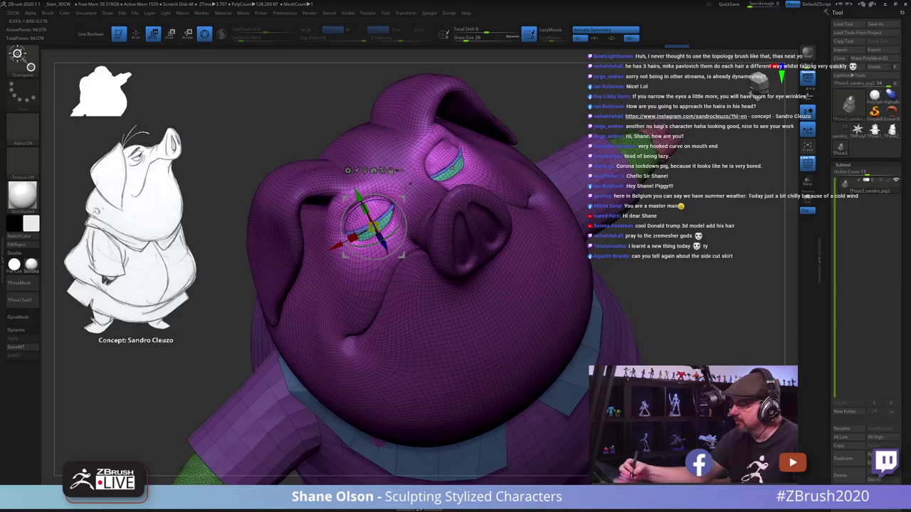
left_click_drag(403, 195, 403, 190)
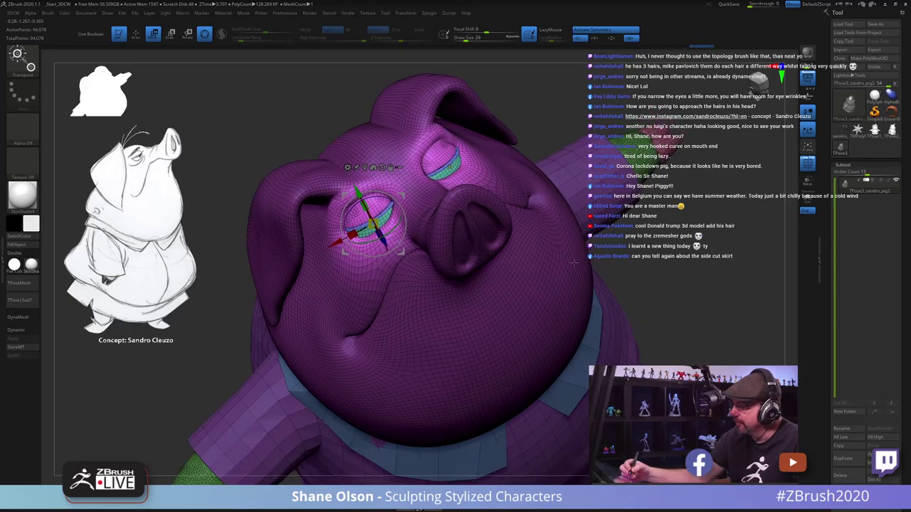
mouse_move(573, 263)
left_mouse_down()
mouse_move(627, 343)
mouse_move(629, 323)
left_mouse_up()
key("q")
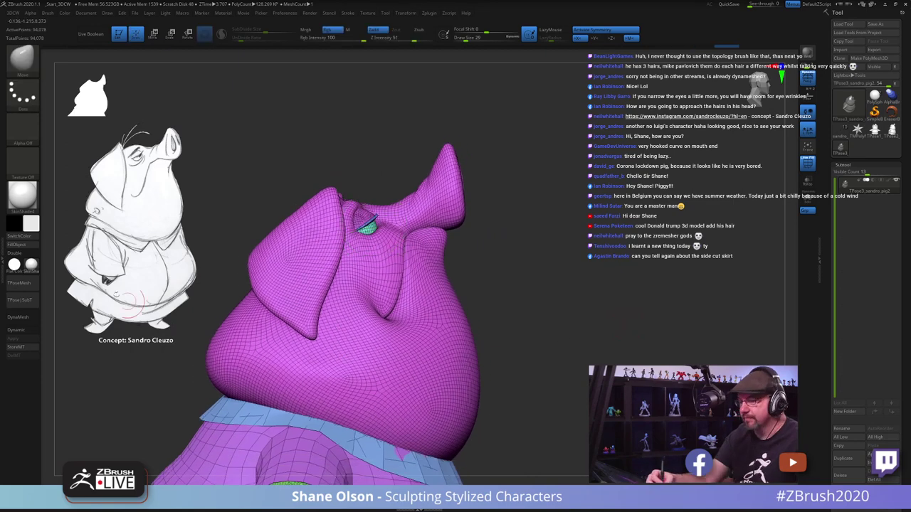
Step: Hide the polygon wireframe and transfer the TPose mesh changes back to the original subtools
key("shift+f")
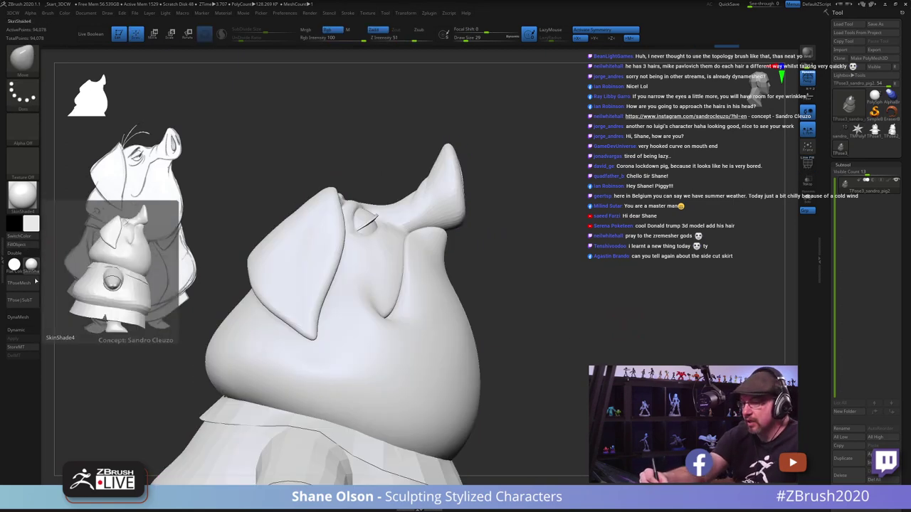
left_click(34, 298)
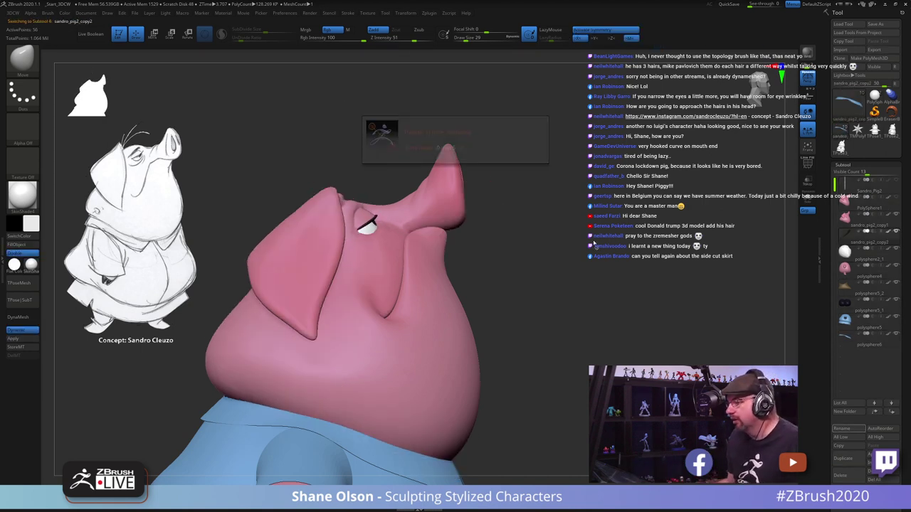
mouse_move(603, 275)
left_mouse_down()
mouse_move(631, 252)
mouse_move(591, 222)
mouse_move(598, 274)
left_mouse_up()
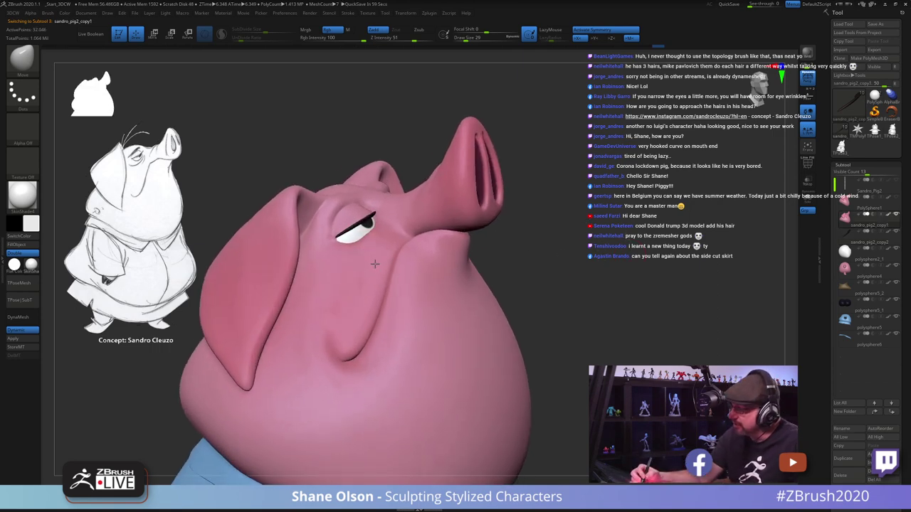
Step: Switch to the Detail_3DCW brush at draw size 14 and start a wrinkle below the near eye's inner corner
right_click_drag(379, 251, 376, 258, "ctrl")
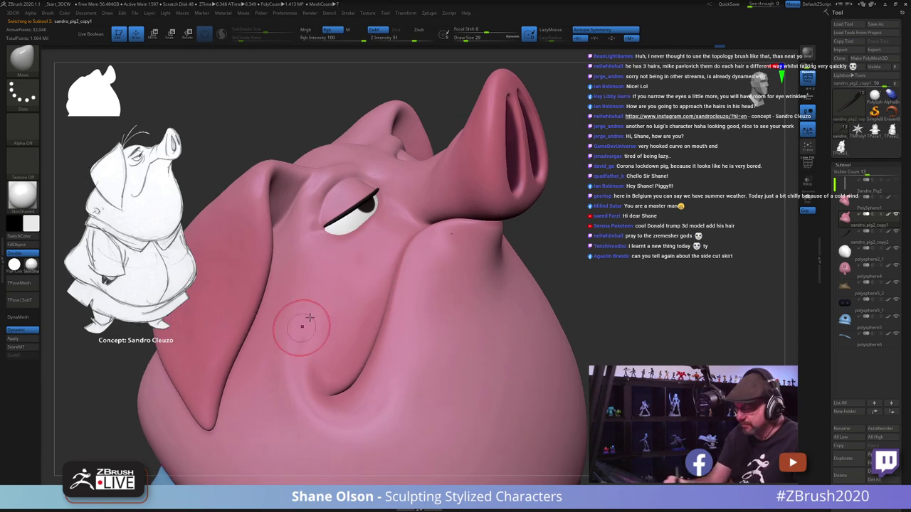
key("s")
left_click_drag(346, 269, 350, 269)
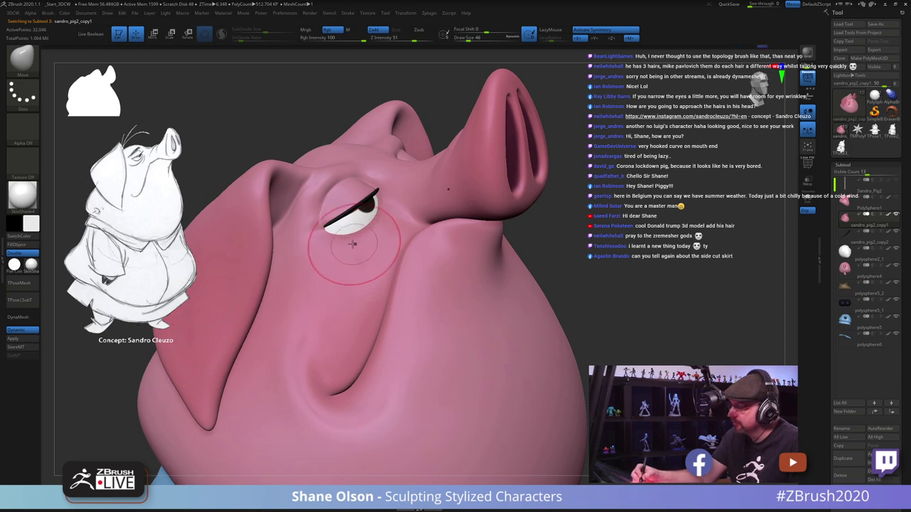
key("s")
left_click_drag(444, 311, 420, 339)
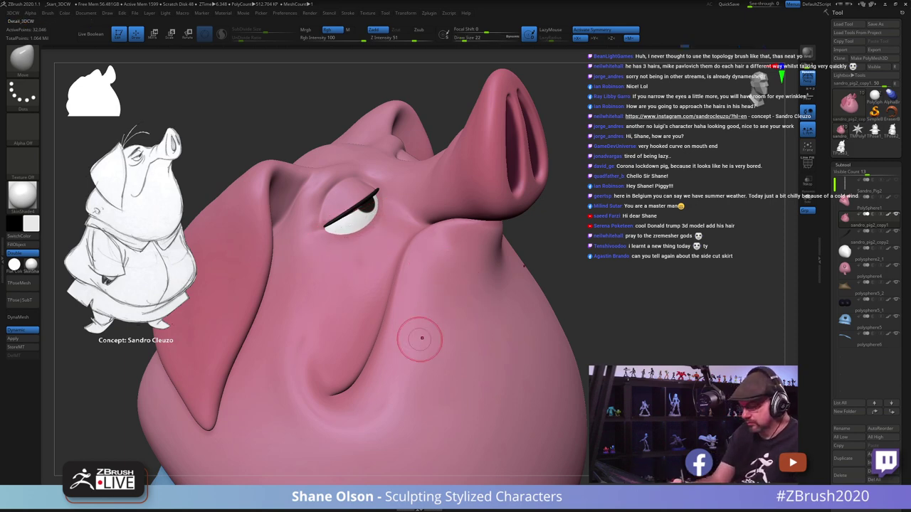
key("2")
mouse_move(399, 283)
right_mouse_down()
mouse_move(403, 307)
mouse_move(405, 268)
right_mouse_up()
key("s")
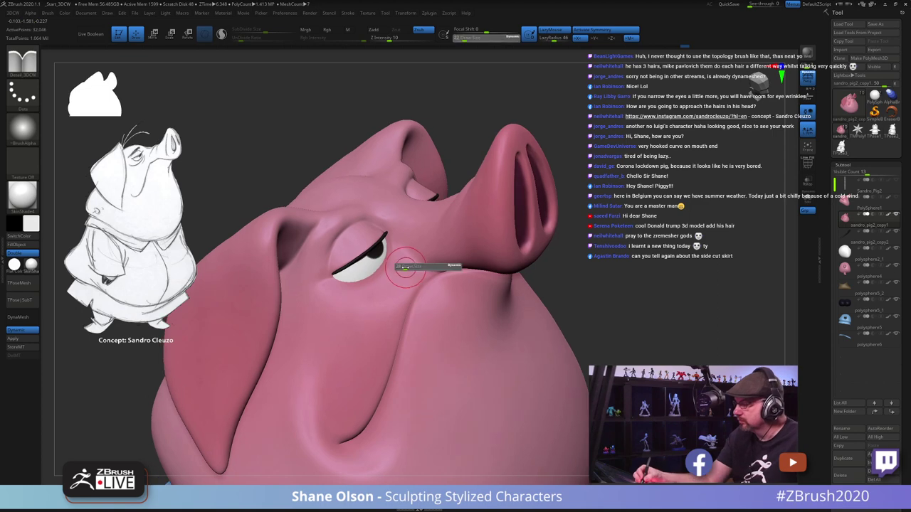
left_click_drag(404, 266, 399, 238)
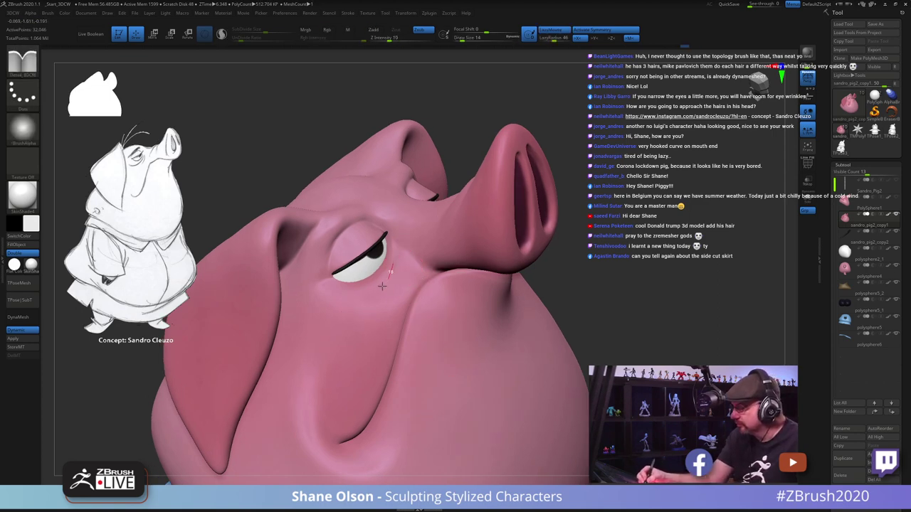
Step: Carve a curved bag crease beneath the lower eyelid and smooth its outer end
right_click_drag(414, 296, 399, 262)
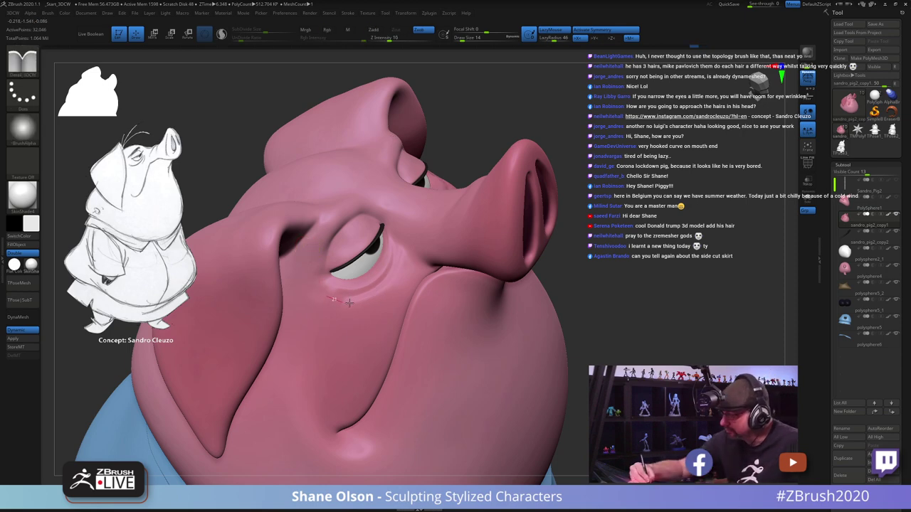
key("shift+f")
key("shift+f")
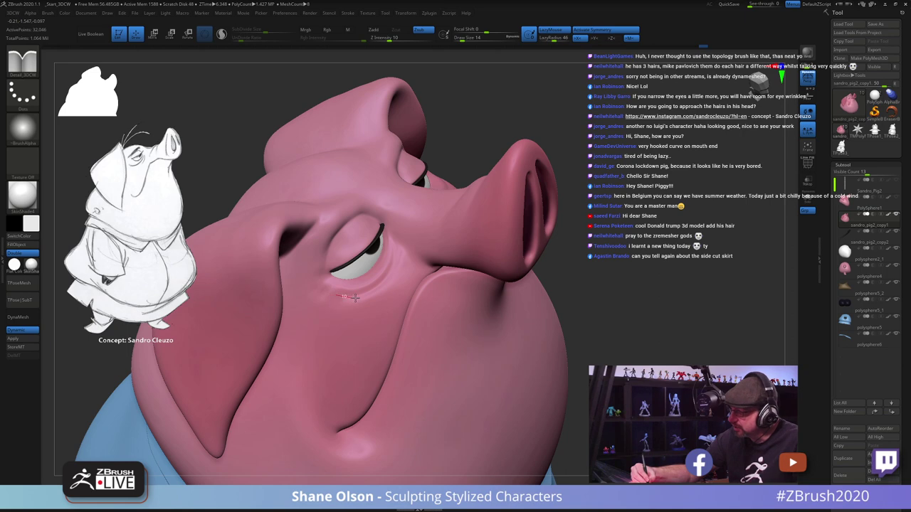
mouse_move(355, 299)
left_mouse_down()
mouse_move(364, 299)
mouse_move(319, 285)
left_mouse_up()
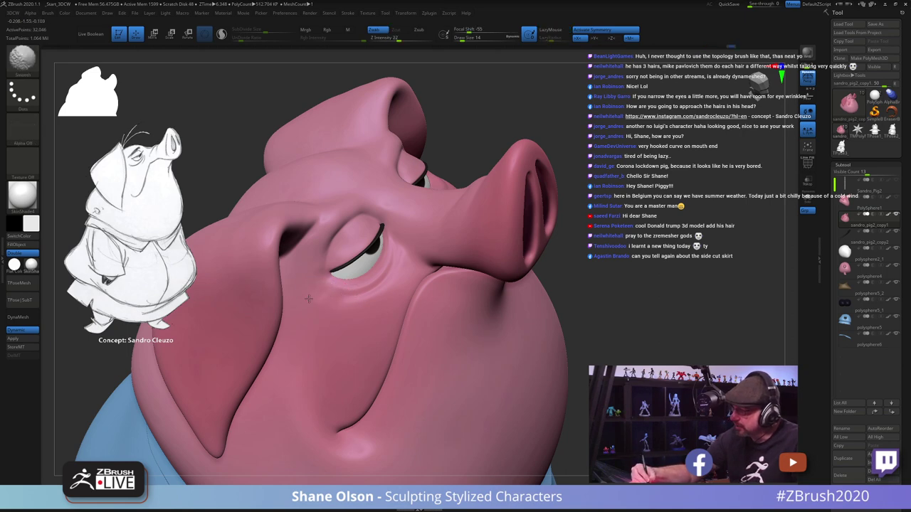
Step: Carve short folds from the eye's inner corner toward the cheek and smooth them into the under-eye bag
mouse_move(460, 343)
right_mouse_down()
mouse_move(439, 344)
mouse_move(451, 337)
mouse_move(404, 247)
right_mouse_up()
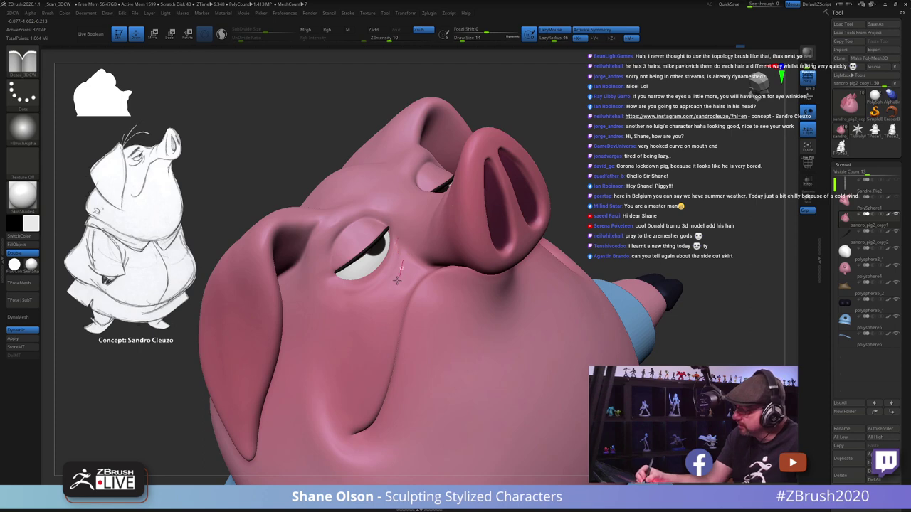
left_click_drag(375, 299, 368, 303)
right_click_drag(410, 318, 424, 326)
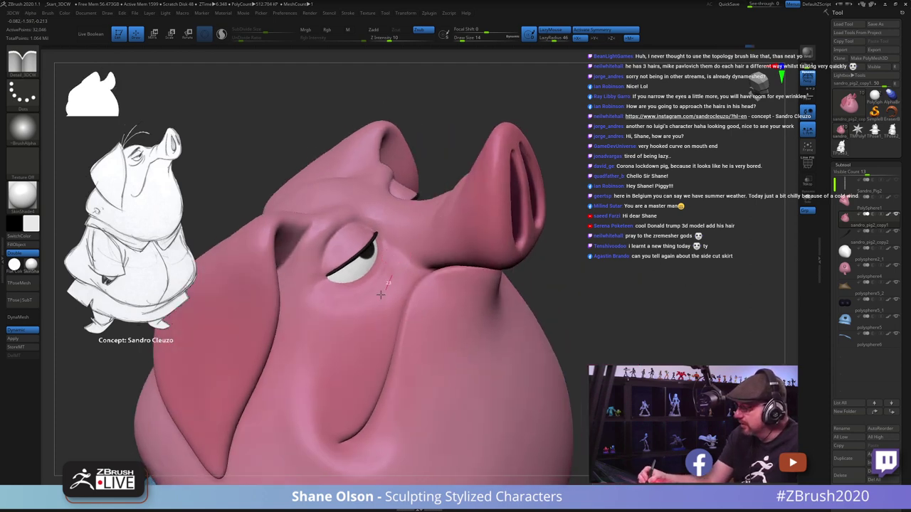
right_click_drag(358, 311, 401, 277)
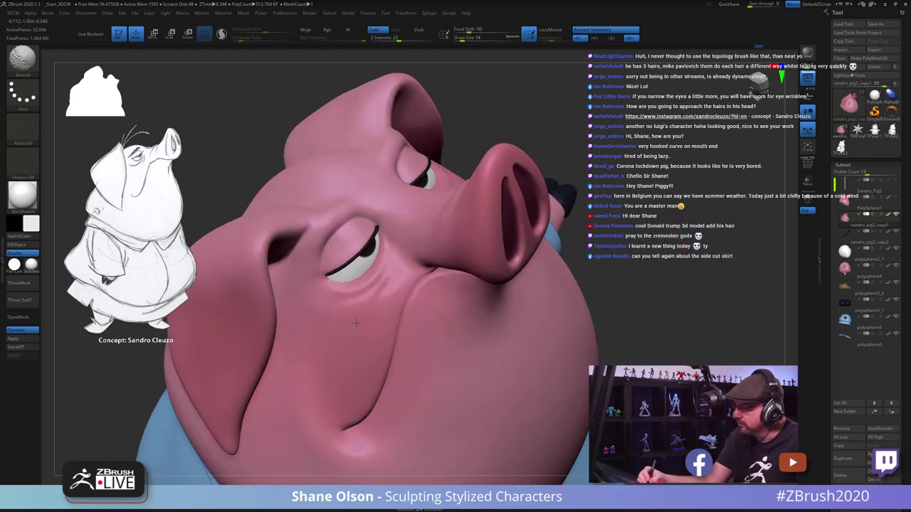
right_click_drag(425, 300, 455, 344)
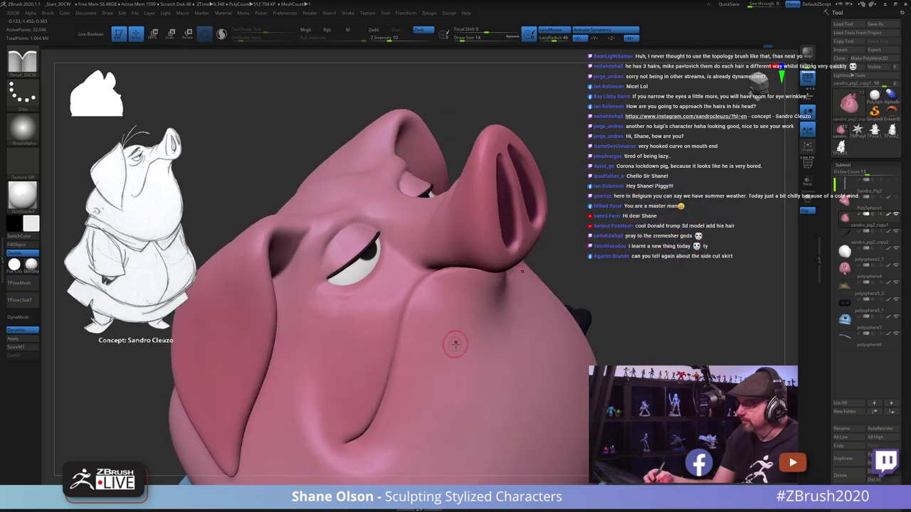
Step: Set the active color to black and use the Topology brush to draw a crosswise-divided eyebrow strip above the near eye
left_click(418, 488)
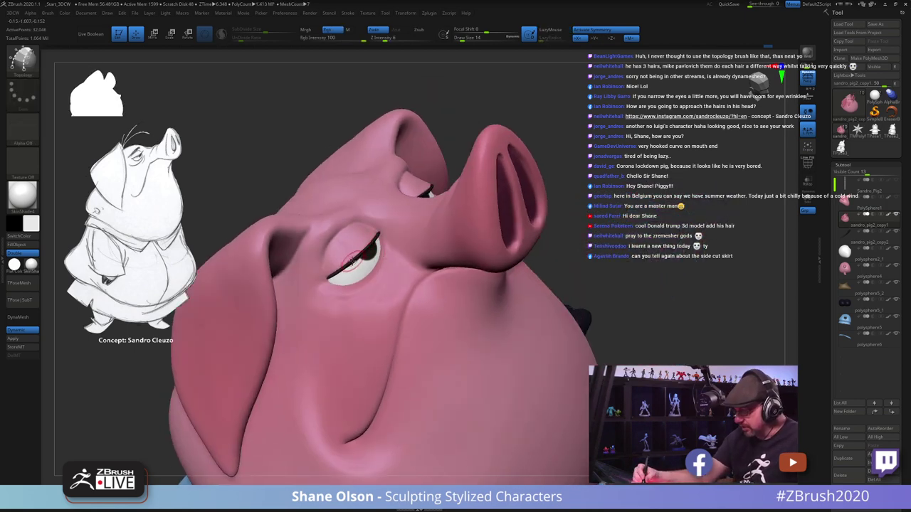
mouse_move(347, 226)
right_mouse_down("alt")
mouse_move(396, 285)
mouse_move(390, 292)
right_mouse_up("alt")
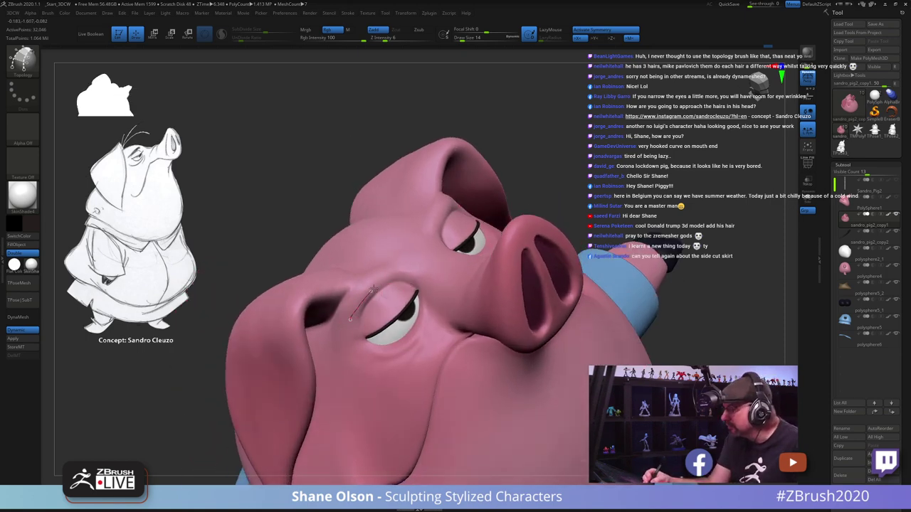
left_click_drag(412, 266, 417, 265)
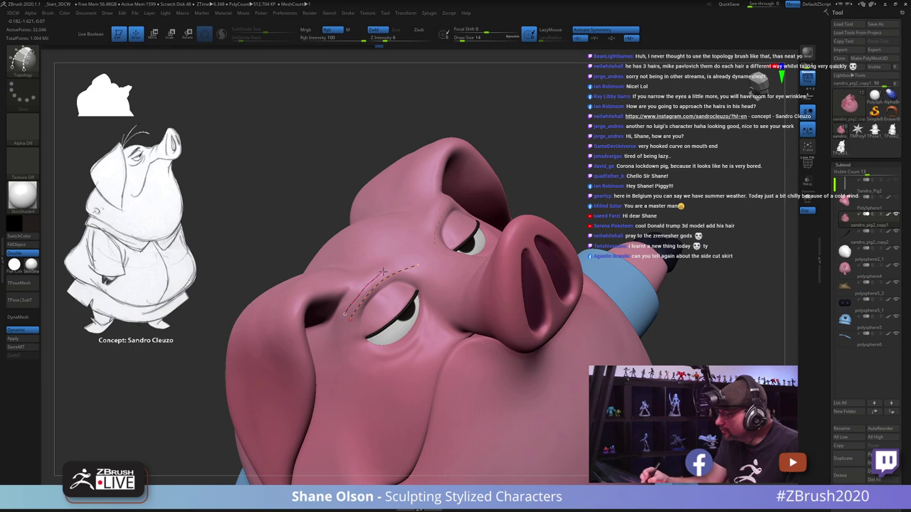
left_click_drag(411, 261, 412, 261)
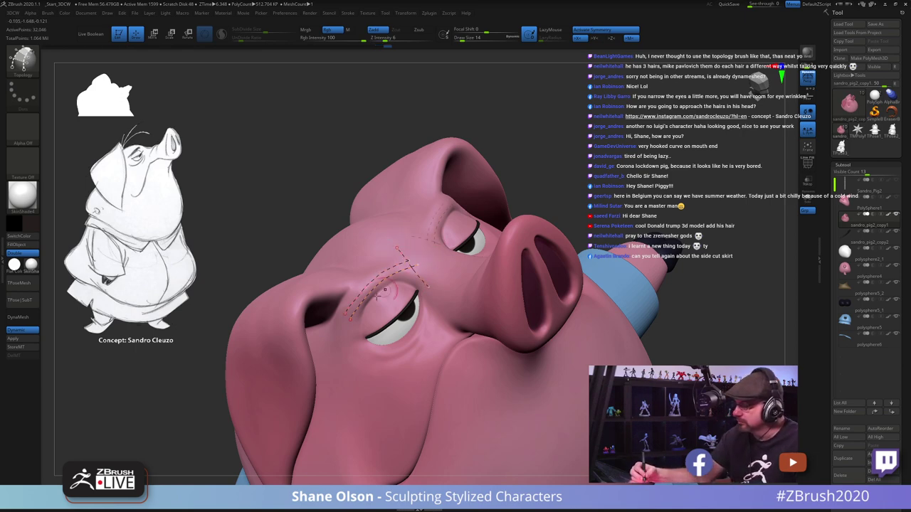
left_click_drag(389, 346, 392, 346)
mouse_move(367, 263)
left_mouse_down()
mouse_move(401, 302)
mouse_move(409, 290)
left_mouse_up()
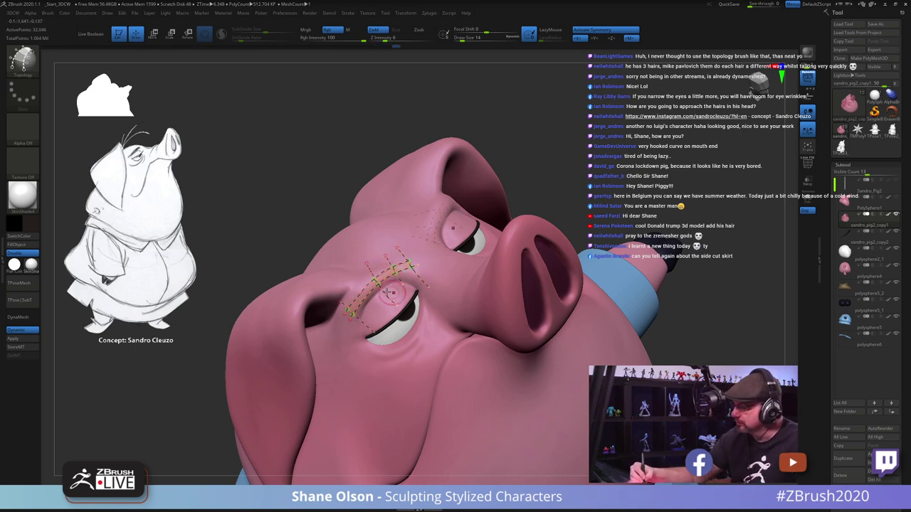
left_click_drag(355, 283, 400, 335)
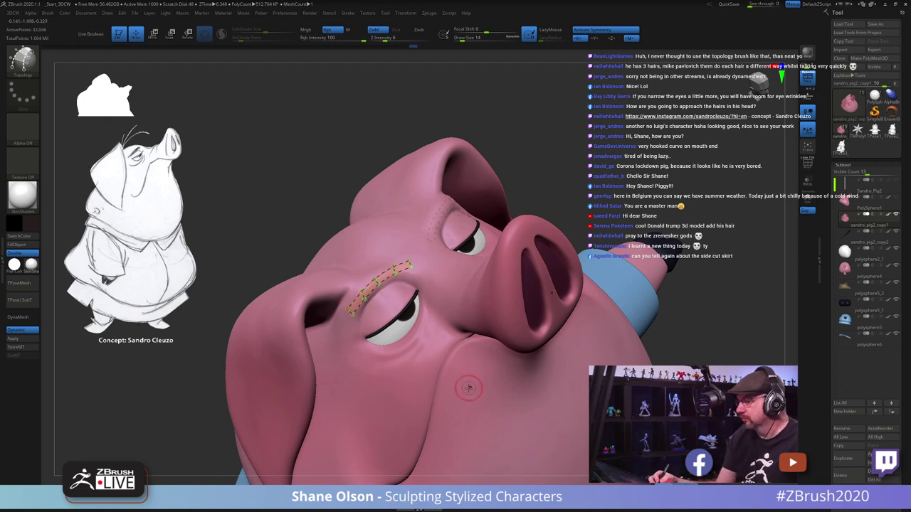
Step: Set the draw size to 1 and generate the thin, symmetrical eyebrow geometry from the Topology strip
mouse_move(468, 388)
right_mouse_down()
mouse_move(413, 373)
mouse_move(449, 346)
mouse_move(444, 364)
right_mouse_up()
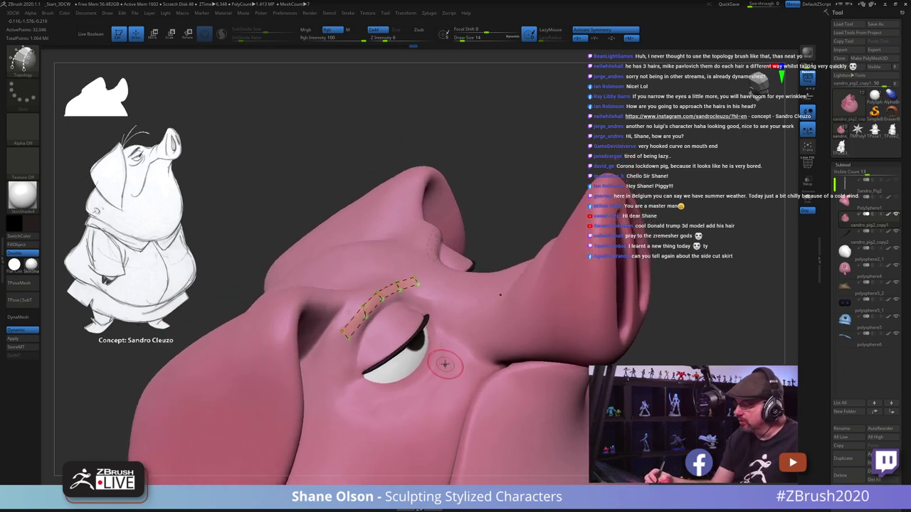
right_click_drag(399, 387, 452, 410)
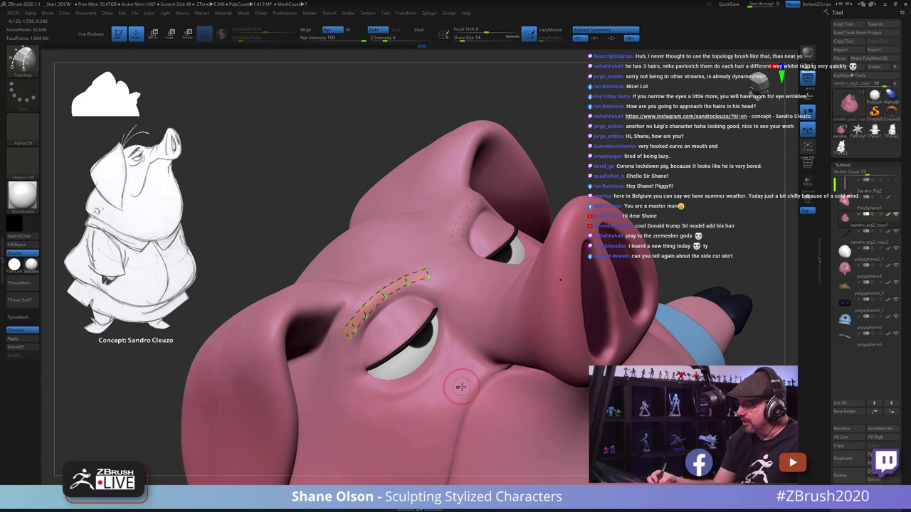
key("s")
left_click(447, 395)
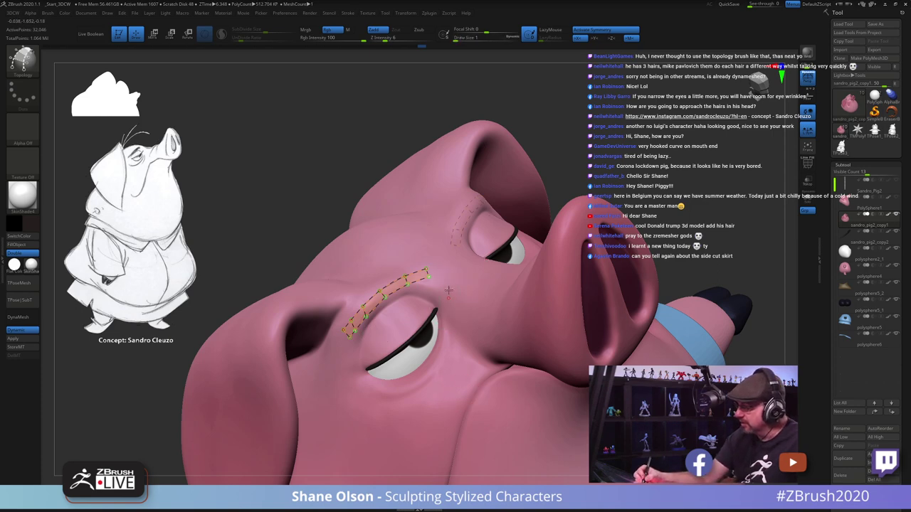
left_click(449, 290)
Step: Split the unmasked eyebrow geometry into its own subtool, select it, and isolate and frame it with the wireframe shown
key("n")
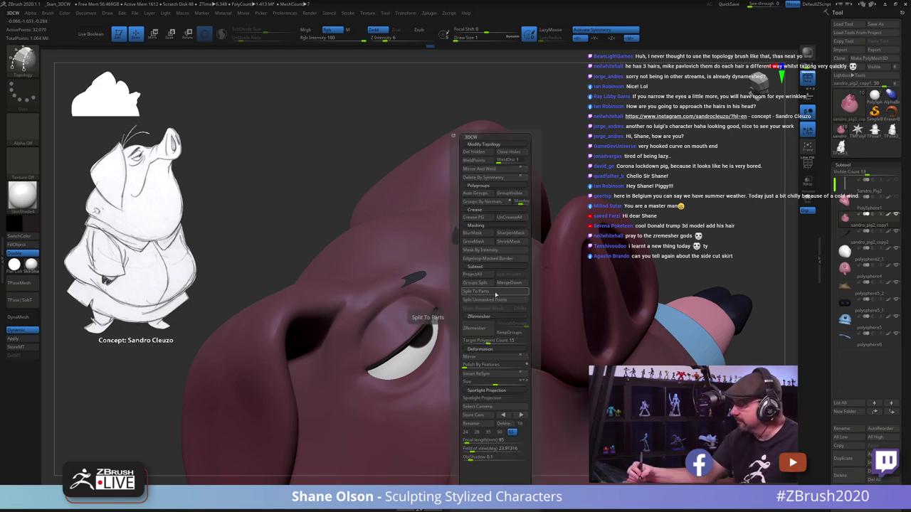
left_click(496, 299)
key("Down")
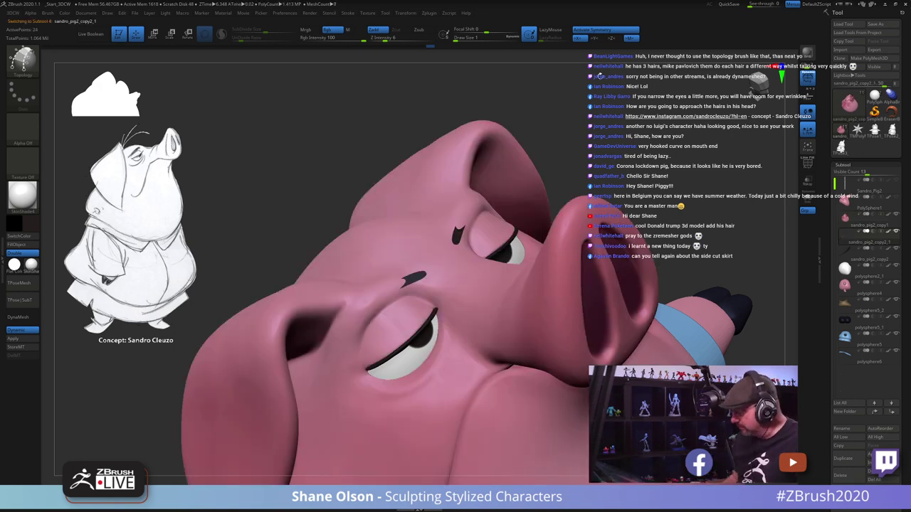
left_click(808, 210)
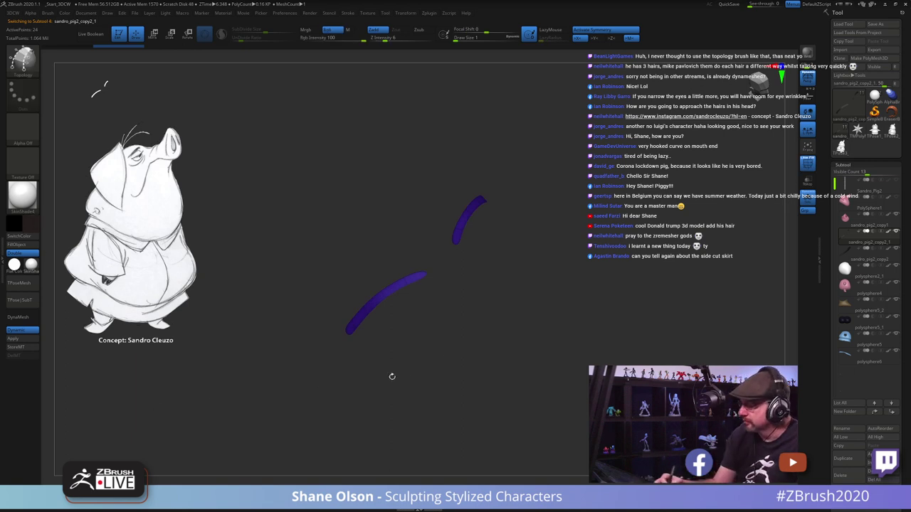
key("f")
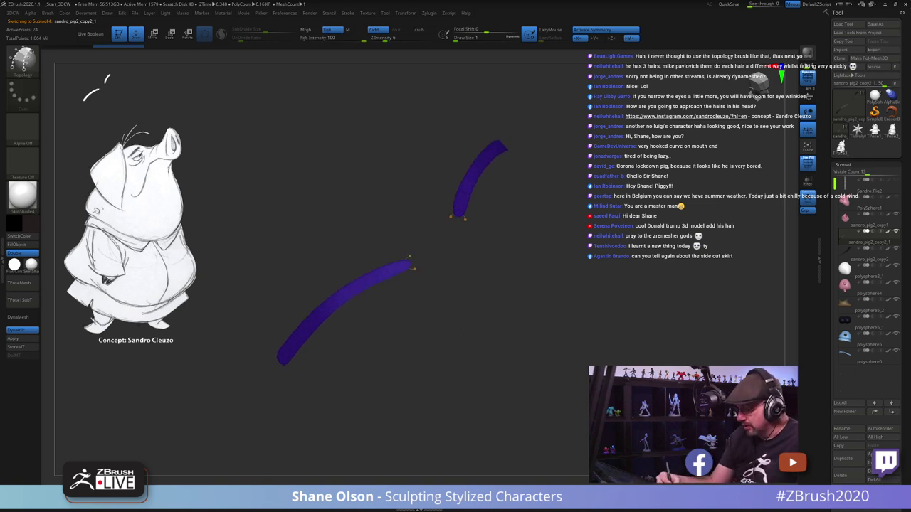
Step: Turn off the eyebrow's dynamic subdivision and show the whole pig again, with the Move brush at draw size 16
key("b")
key("m")
key("v")
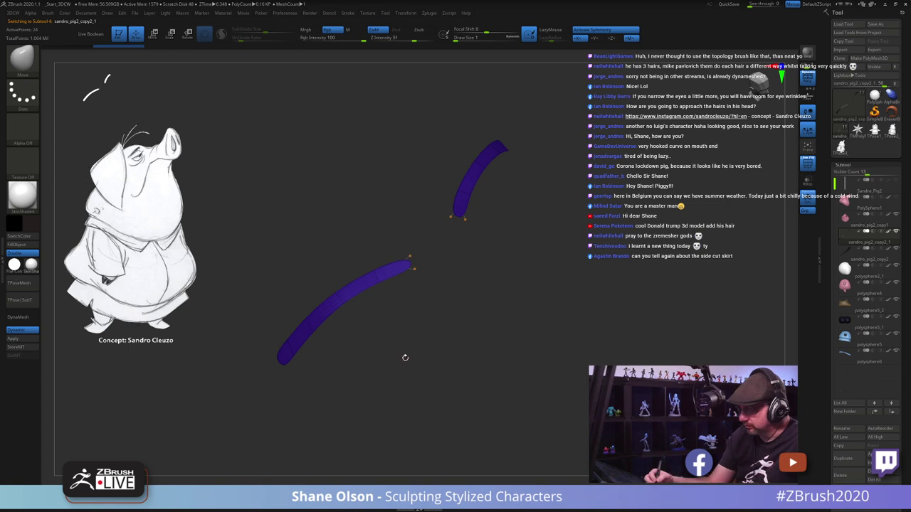
key("shift+d")
key("s")
left_click_drag(403, 365, 405, 365)
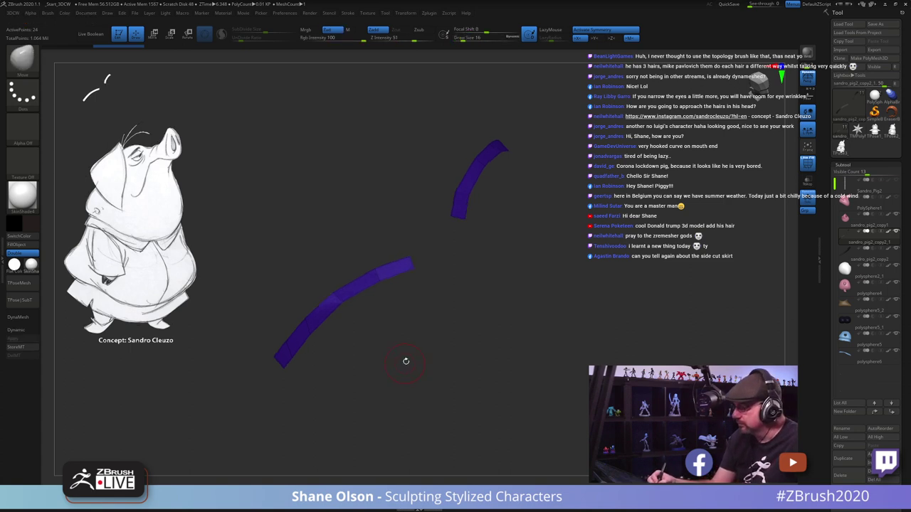
left_click(807, 198)
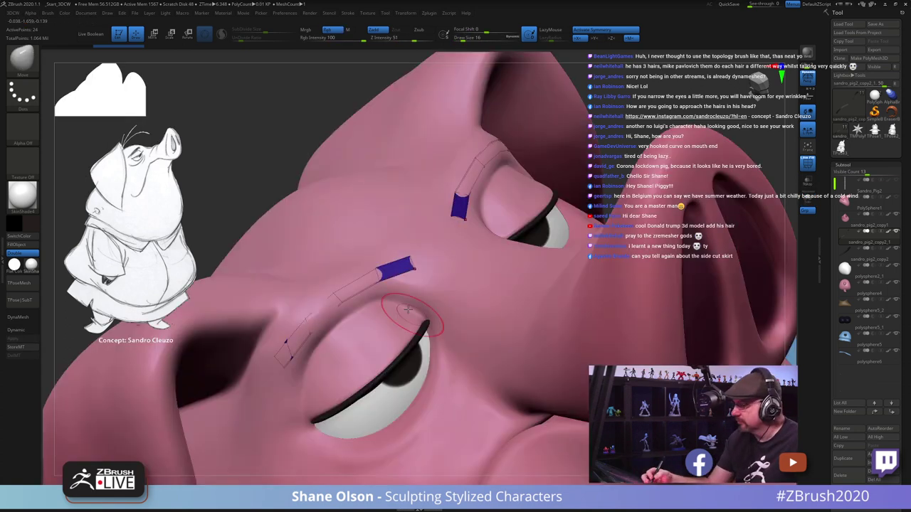
Step: Pull the sunken middle and outer sections of the eyebrow strip out of the skin so it lies along the brow
left_click_drag(312, 335, 318, 323)
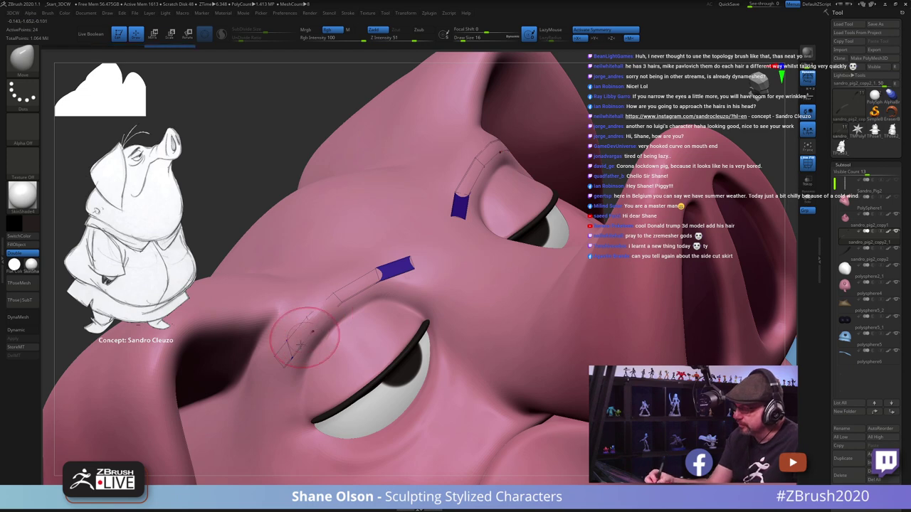
left_click_drag(295, 354, 302, 363)
right_click_drag(302, 370, 315, 337)
left_click_drag(299, 305, 300, 324)
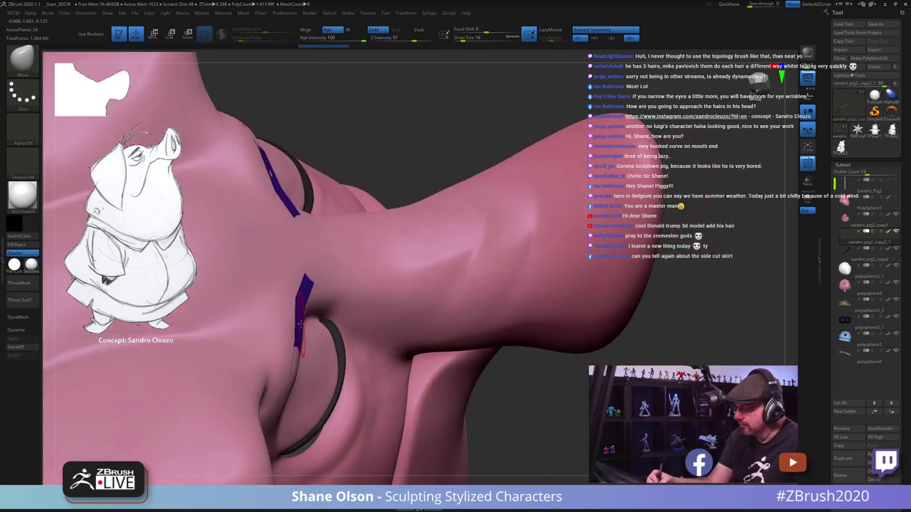
left_click_drag(293, 373, 285, 400)
mouse_move(277, 415)
right_mouse_down()
mouse_move(283, 420)
mouse_move(272, 424)
right_mouse_up()
left_click_drag(280, 396, 283, 401)
key("s")
key("bracketright")
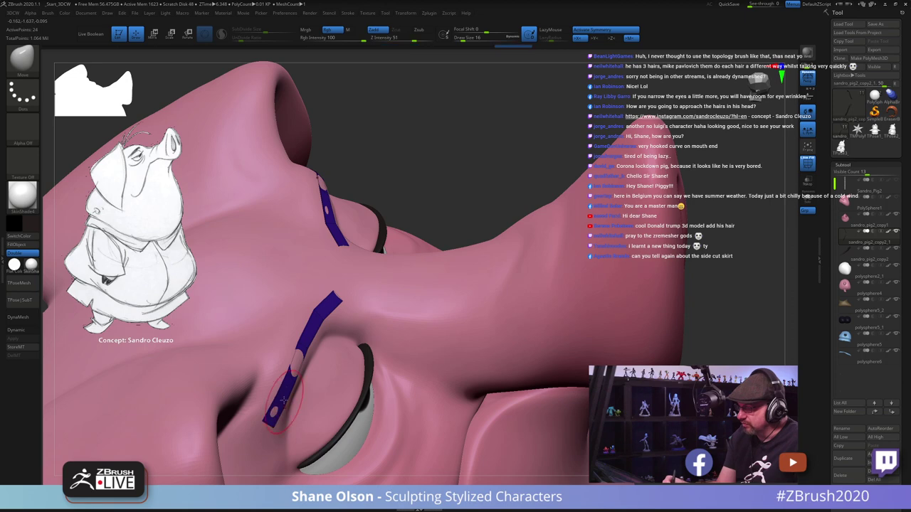
right_click_drag(312, 384, 314, 375)
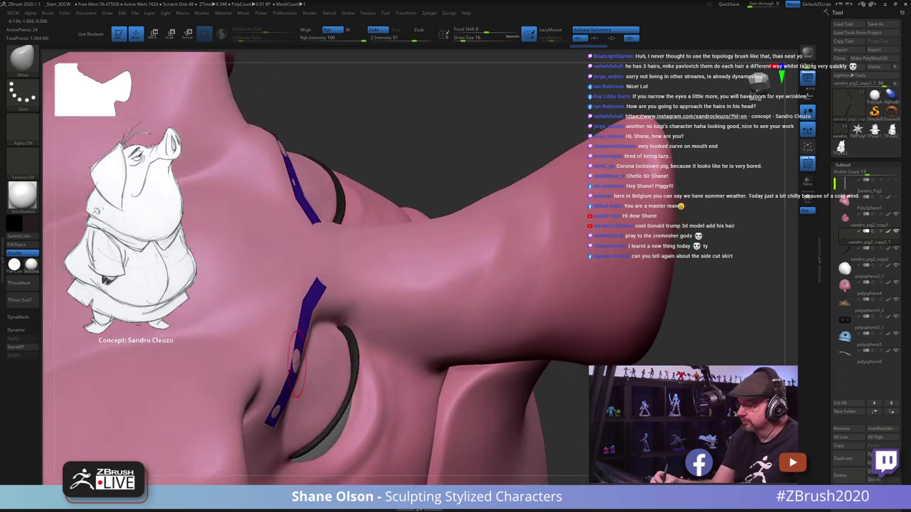
left_click_drag(301, 359, 297, 352)
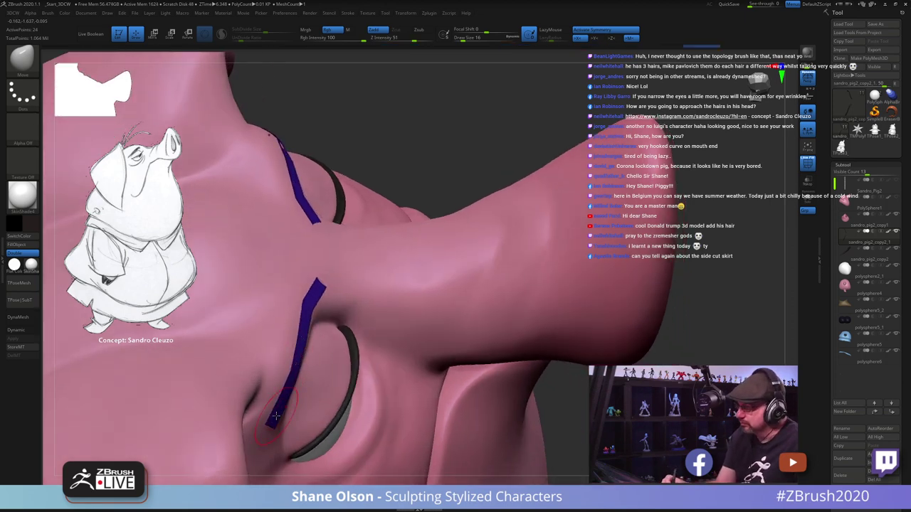
Step: Reposition the eyebrow's inner end above the eye's inner corner with a small Move brush
mouse_move(275, 417)
right_mouse_down()
mouse_move(374, 396)
mouse_move(372, 318)
mouse_move(359, 313)
mouse_move(366, 318)
mouse_move(343, 328)
right_mouse_up()
key("s")
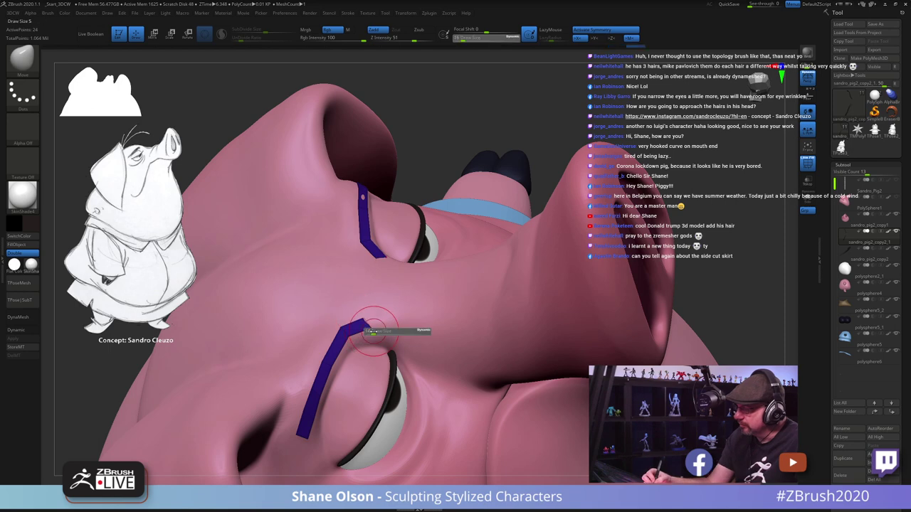
left_click_drag(378, 328, 373, 327)
right_click_drag(380, 329, 365, 327)
key("bracketright")
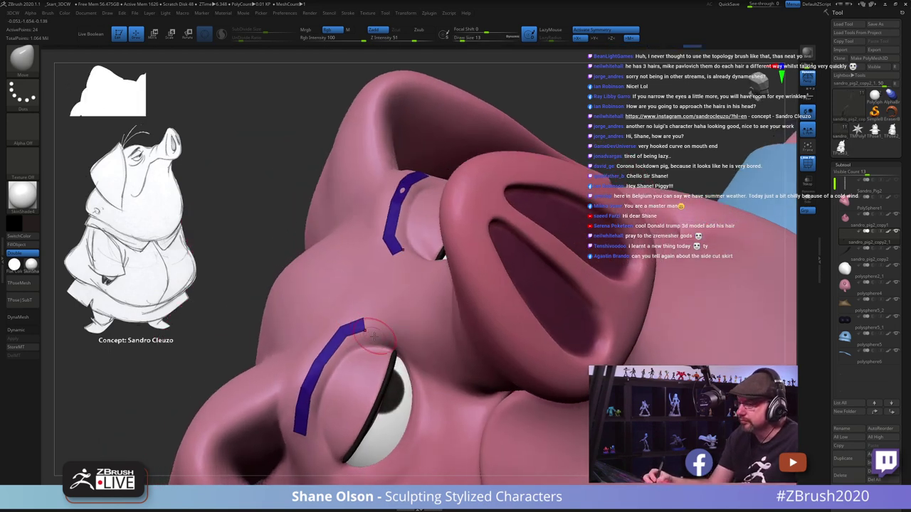
left_click_drag(372, 336, 375, 336)
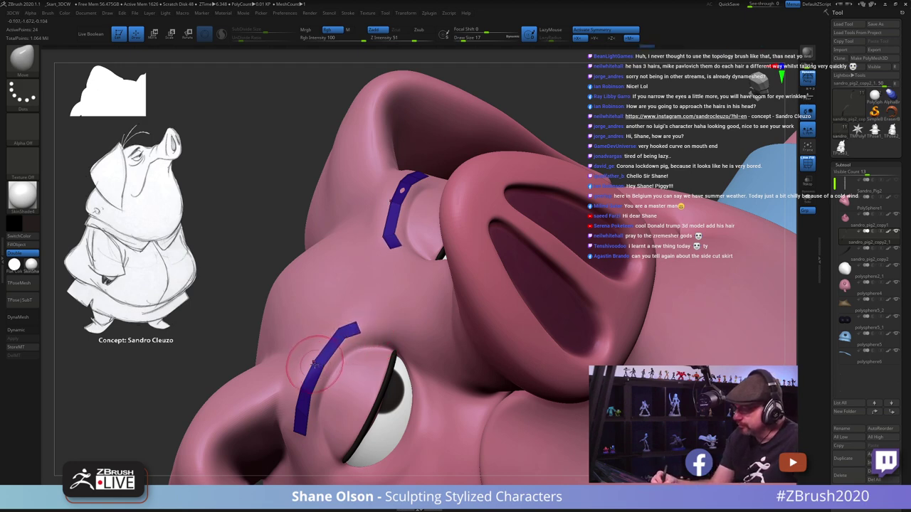
Step: Shift the middle and outer part of the eyebrow with the Move brush to smooth its arc over the eyelid
left_click_drag(311, 391, 319, 370)
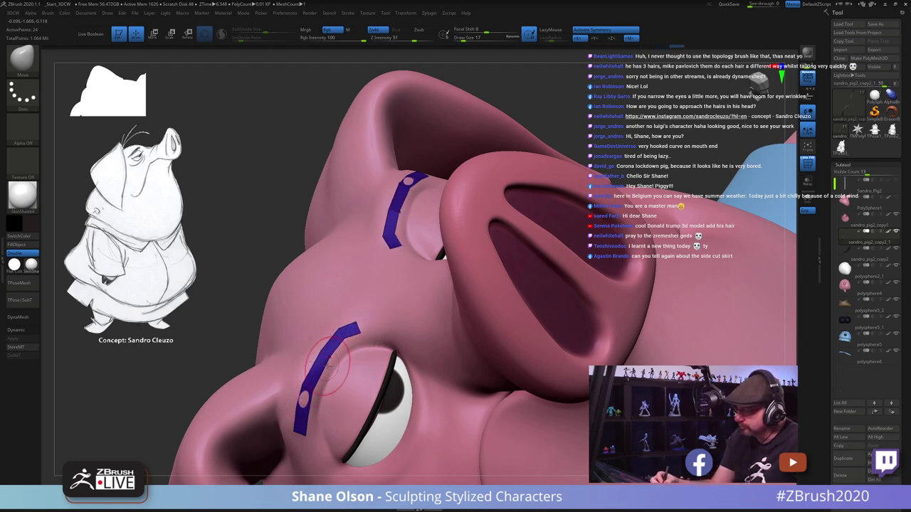
right_click_drag(320, 367, 340, 358)
left_click_drag(311, 391, 317, 378)
key("bracketleft")
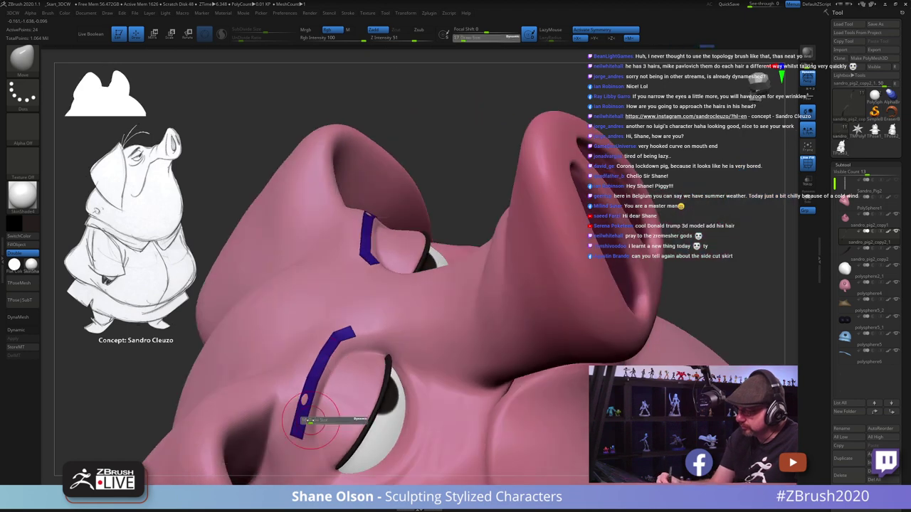
right_click_drag(333, 396, 490, 333)
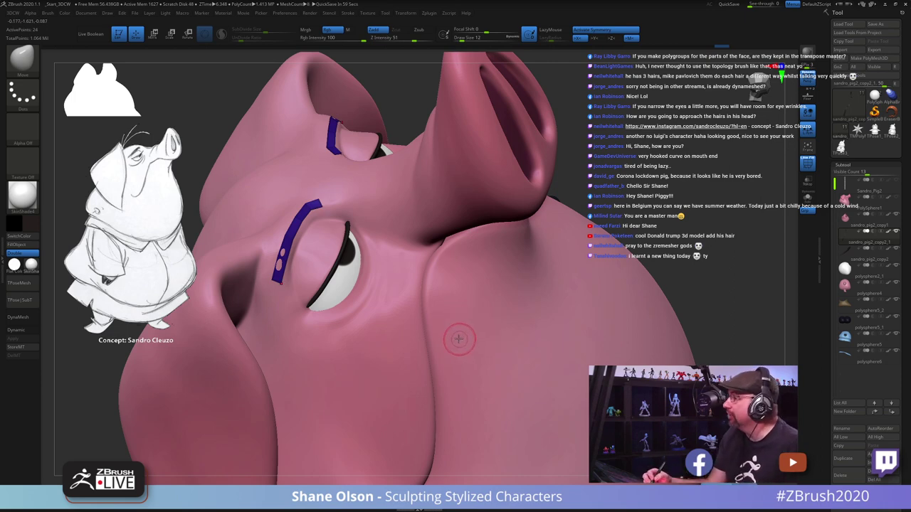
Step: Lift the eyebrow's outer end clear of the skin with the Move brush at draw size 9
mouse_move(461, 331)
right_mouse_down()
mouse_move(385, 337)
mouse_move(363, 304)
mouse_move(357, 318)
mouse_move(344, 310)
right_mouse_up()
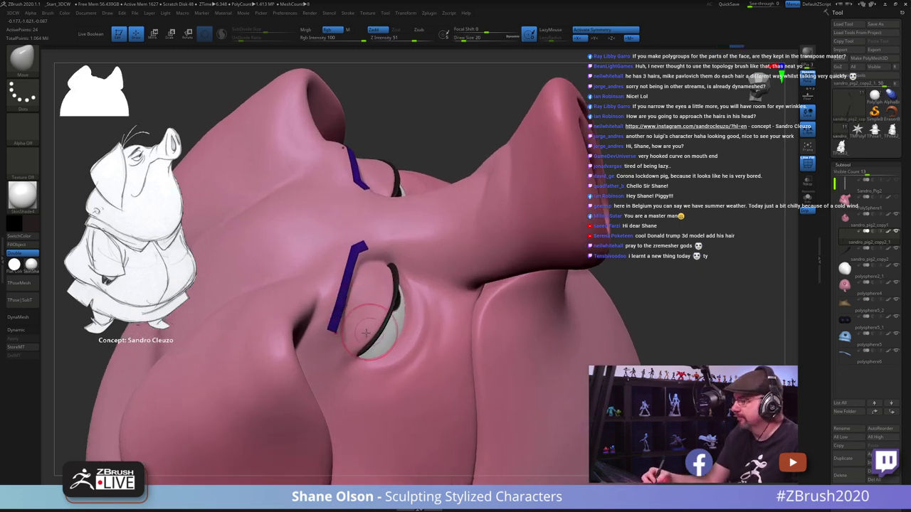
right_click_drag(374, 340, 346, 336)
key("s")
left_click_drag(343, 336, 332, 335)
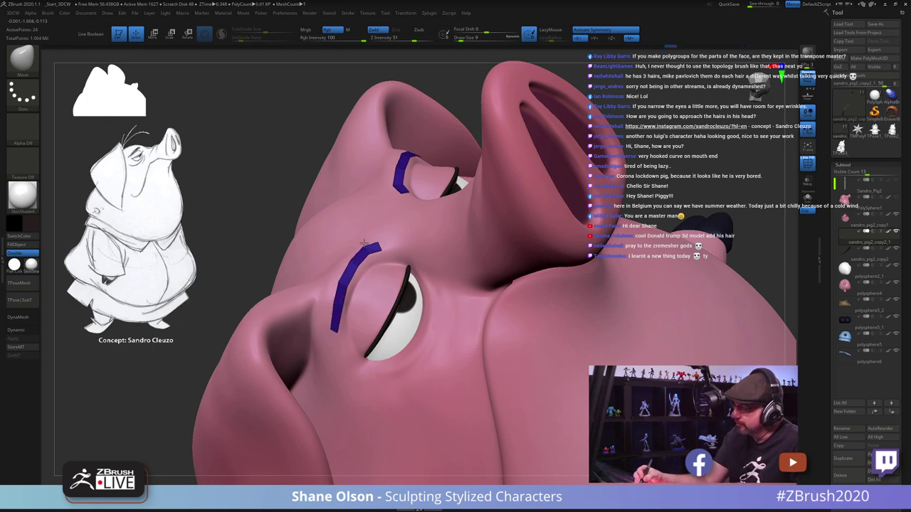
right_click_drag(364, 306, 343, 324)
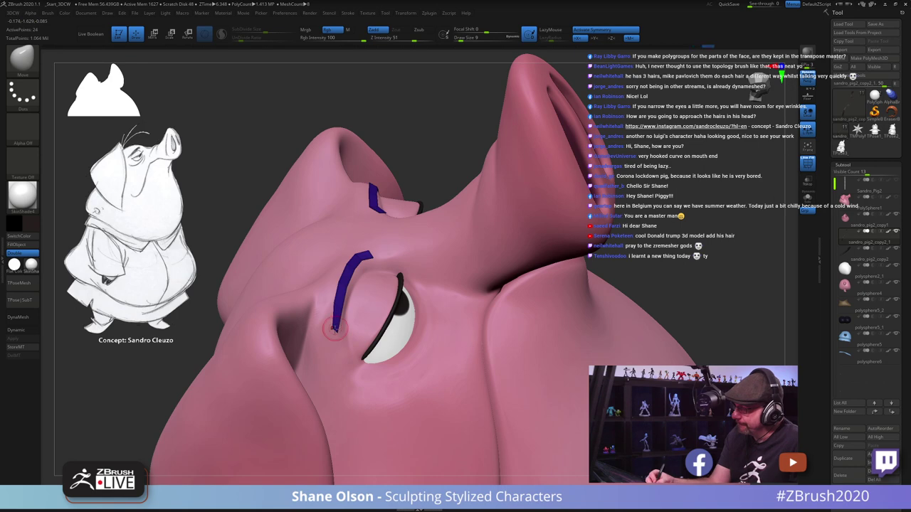
Step: Reshape the eyebrow's inner half with the Move brush at draw sizes 25 and 17
right_click_drag(382, 350, 546, 341, "ctrl")
key("s")
left_click_drag(339, 279, 349, 280)
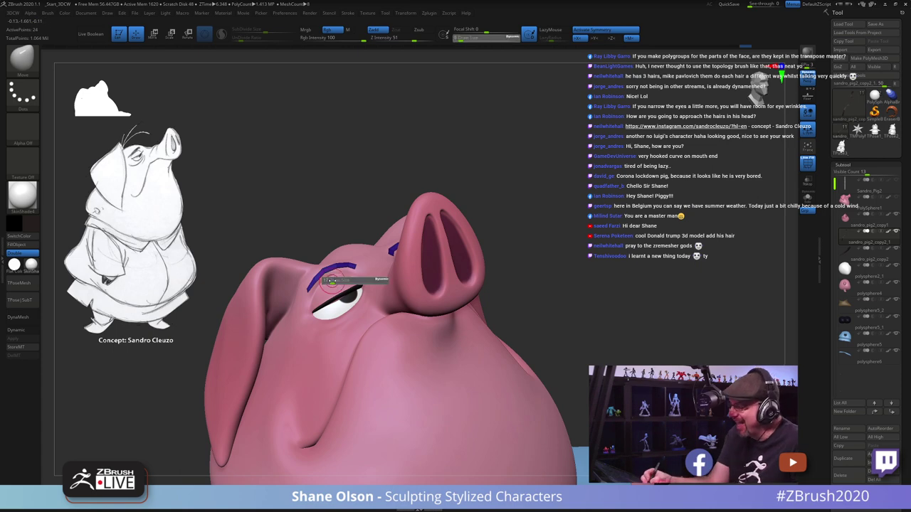
right_click_drag(332, 285, 341, 275)
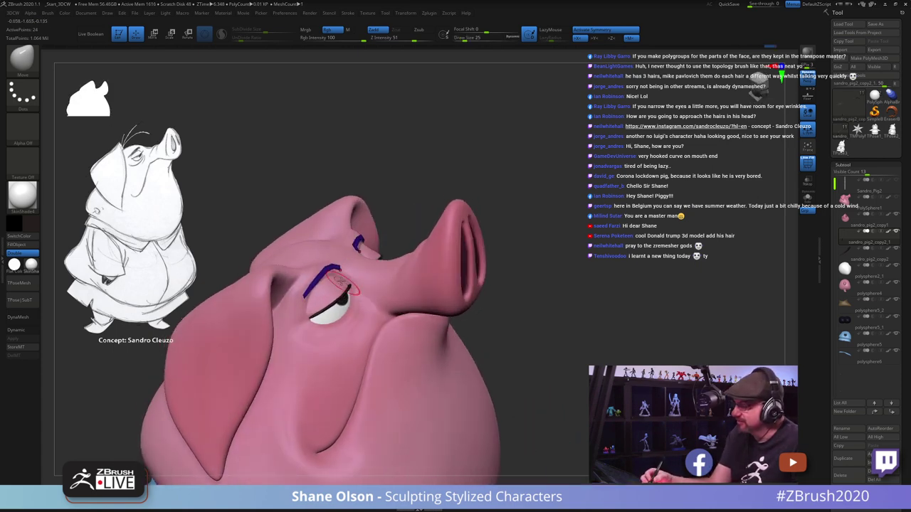
key("s")
left_click_drag(340, 275, 335, 274)
right_click_drag(339, 265, 332, 261)
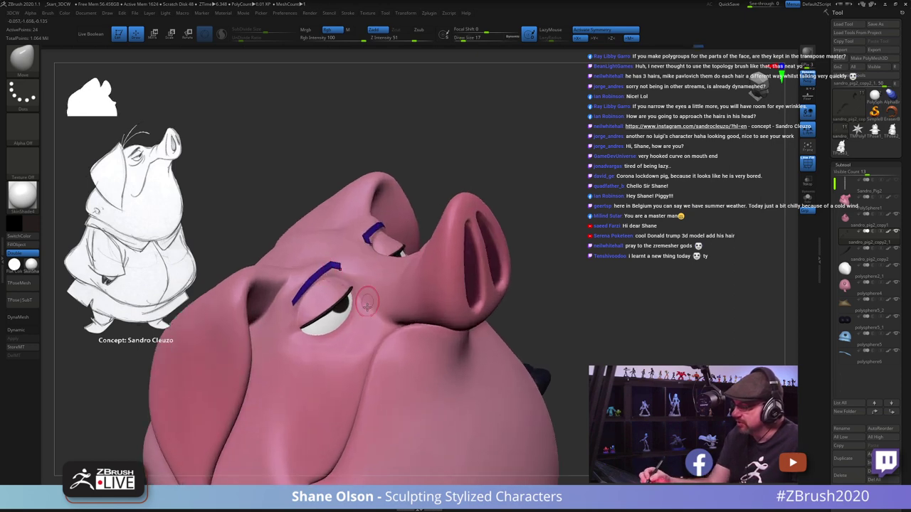
Step: Refine the eyebrow's overall curve from several angles with the Move brush at draw size 33
right_click_drag(367, 305, 311, 276)
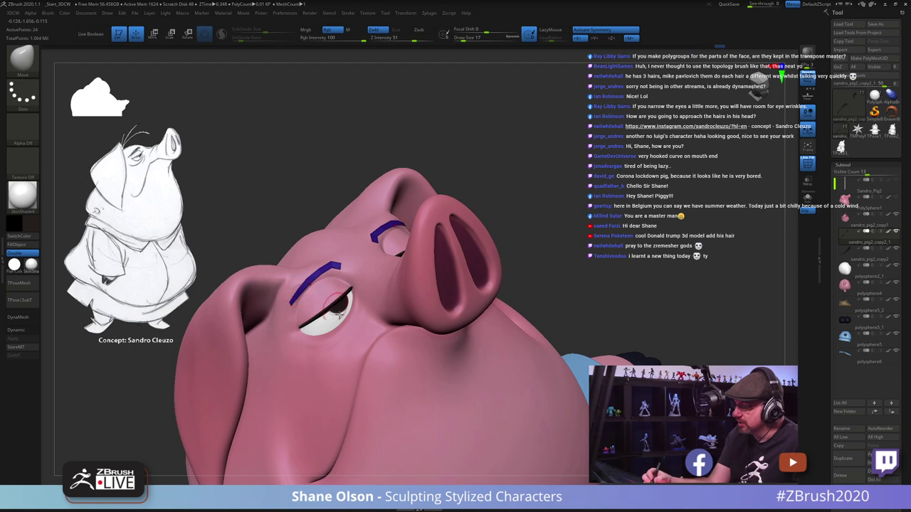
right_click_drag(359, 363, 463, 398, "ctrl")
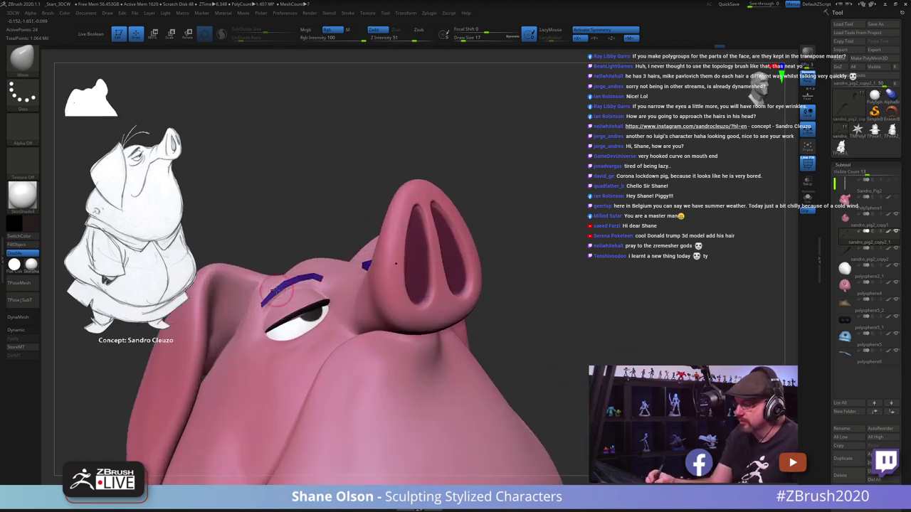
key("s")
left_click_drag(276, 292, 283, 290)
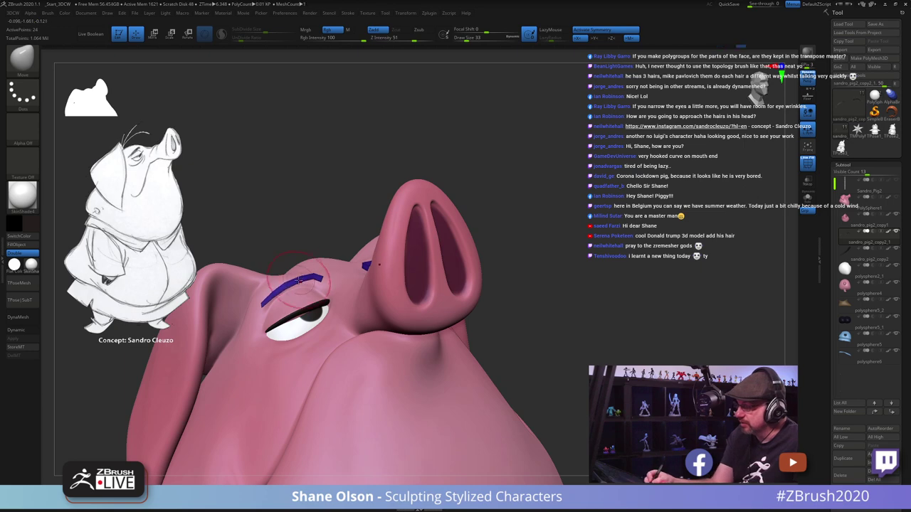
right_click_drag(292, 286, 333, 317)
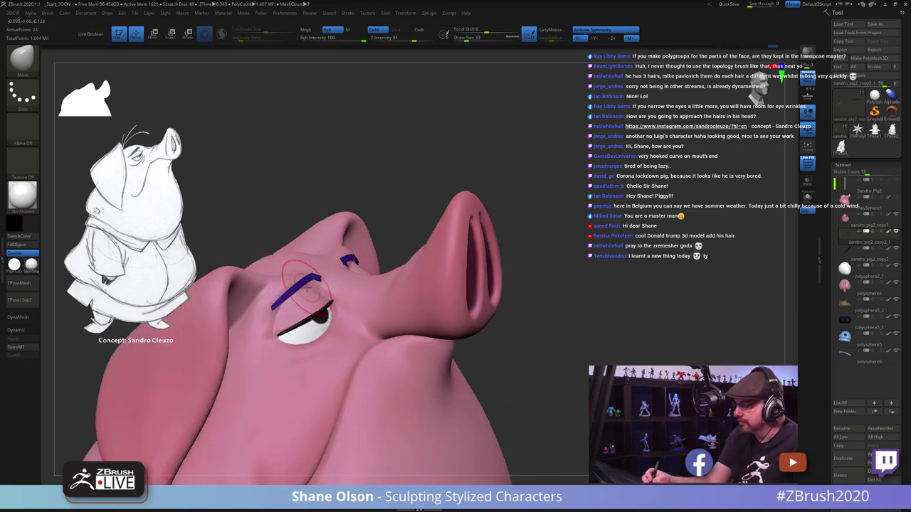
right_click_drag(306, 289, 294, 304)
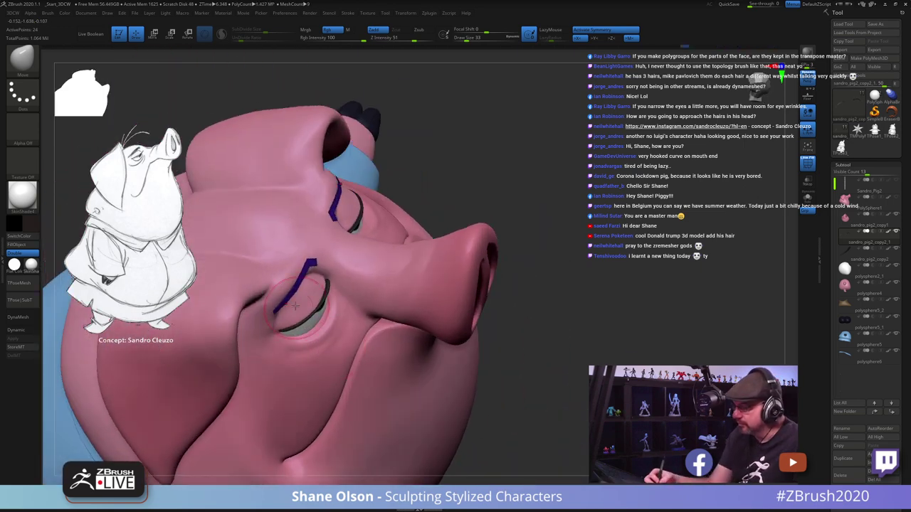
right_click_drag(358, 367, 399, 360)
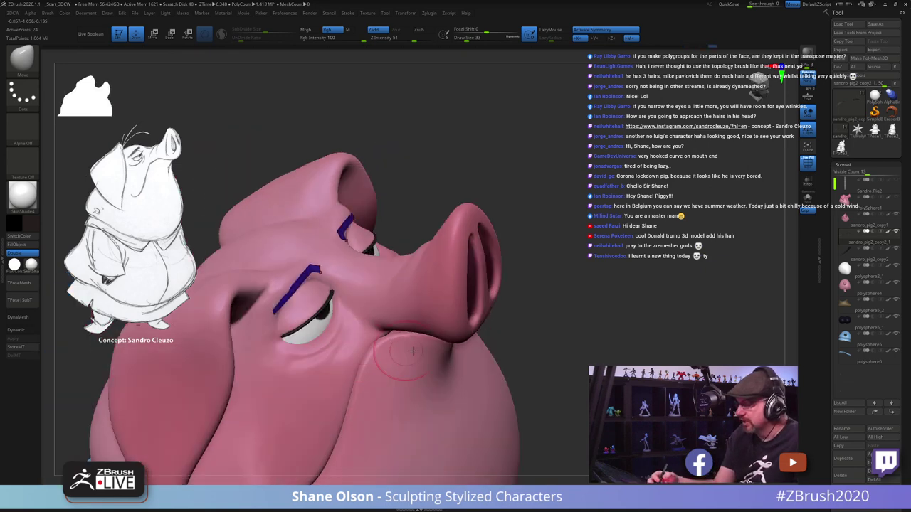
right_click_drag(521, 366, 480, 475, "ctrl")
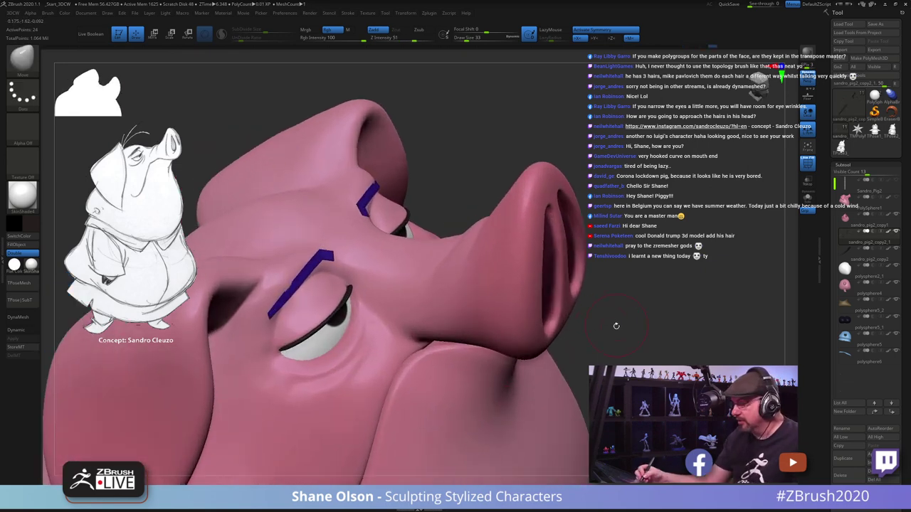
Step: Extrude the eyebrow polygons with ZModeler using the Polygroup All target to give both strips thickness
key("b")
key("z")
key("m")
right_click_drag(354, 329, 326, 310)
key("space")
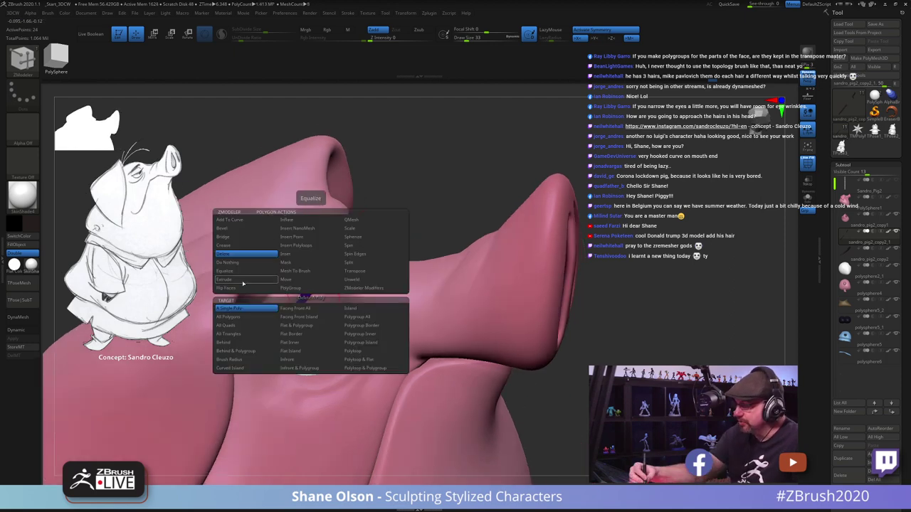
left_click(246, 279)
left_click(377, 317)
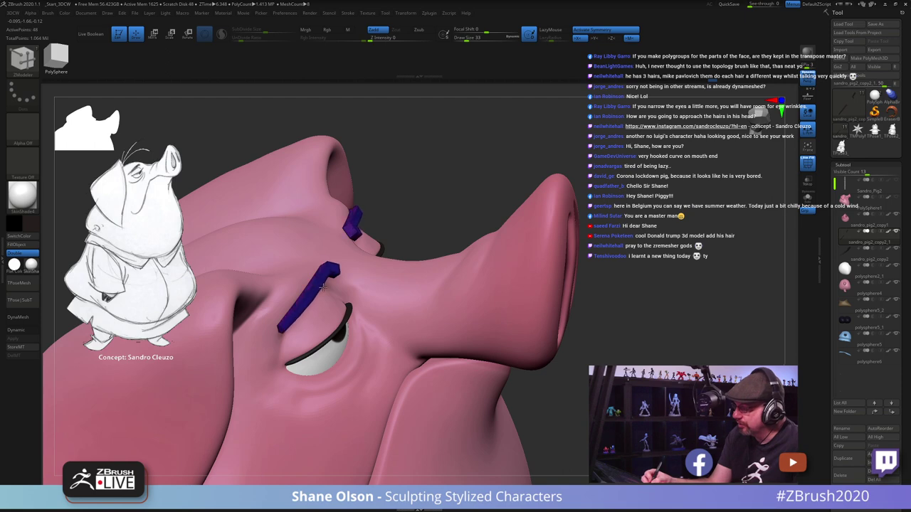
Step: Uncrease all edges of the eyebrows and turn on dynamic subdivision to round them
key("space")
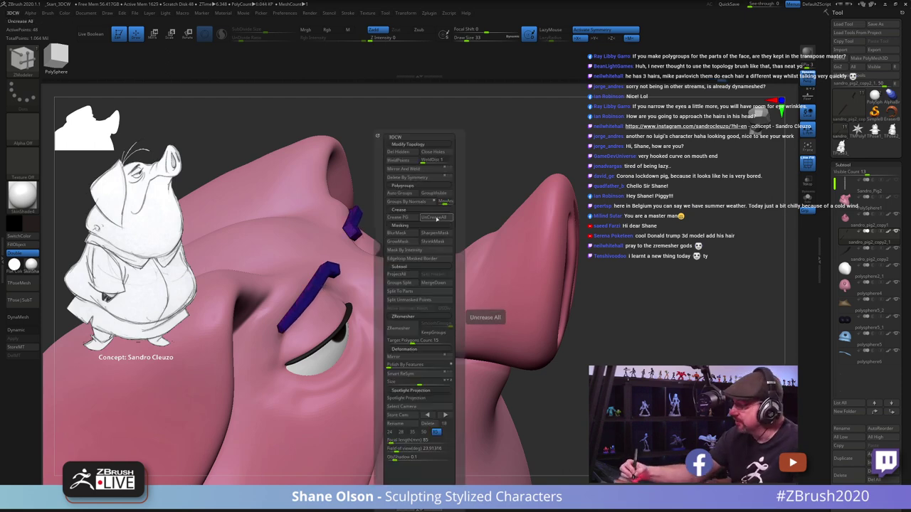
key("d")
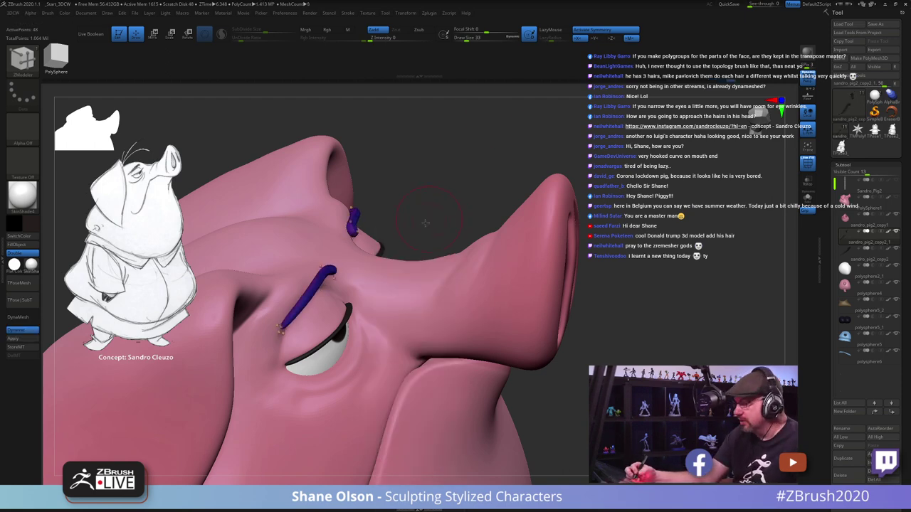
left_click_drag(425, 223, 376, 300)
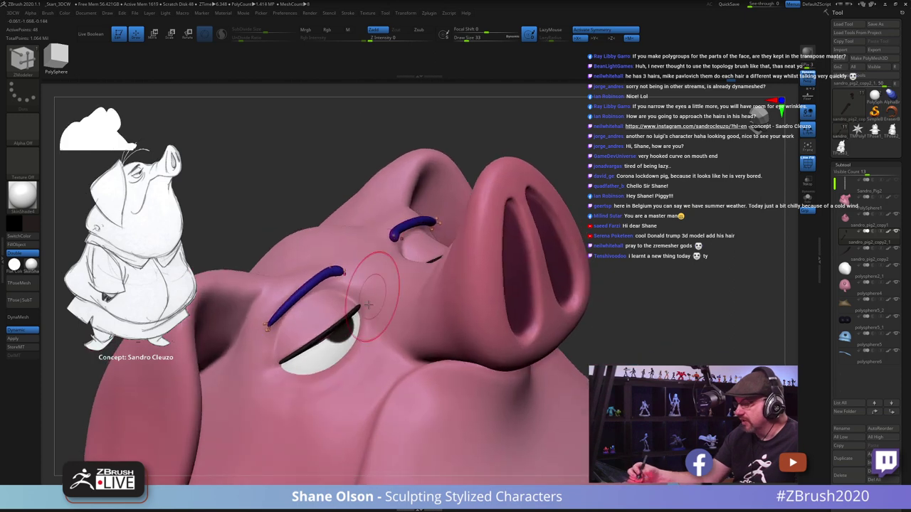
Step: Return to the Move brush and hide the wireframe to compare the black eyebrows with the concept in profile
left_click(163, 496)
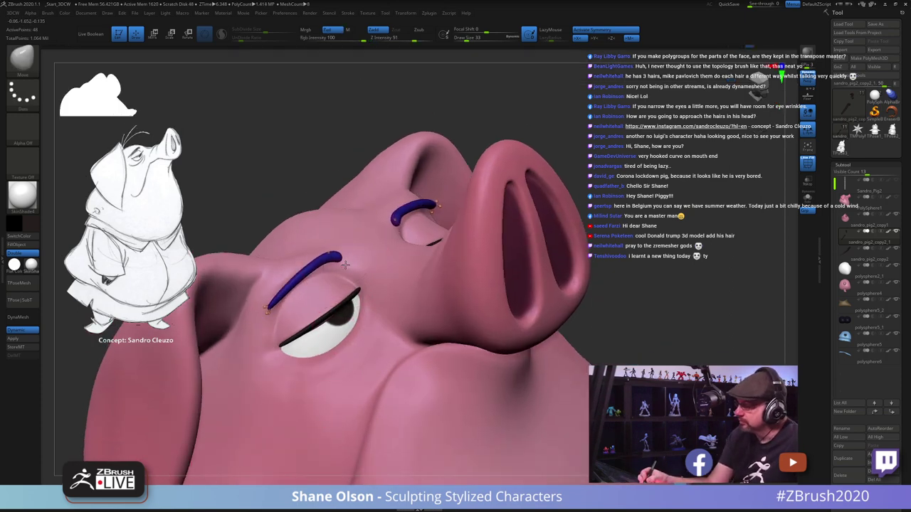
right_click_drag(377, 240, 361, 320)
key("shift+f")
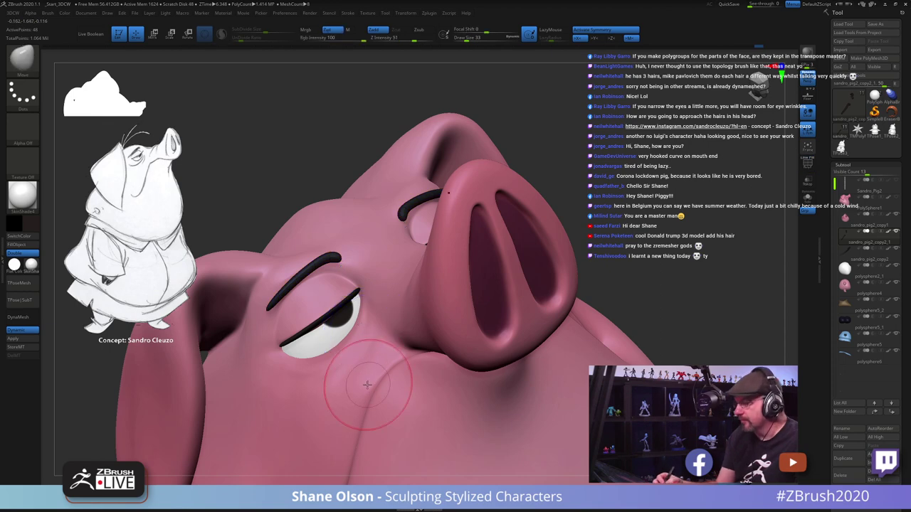
right_click_drag(367, 384, 491, 355)
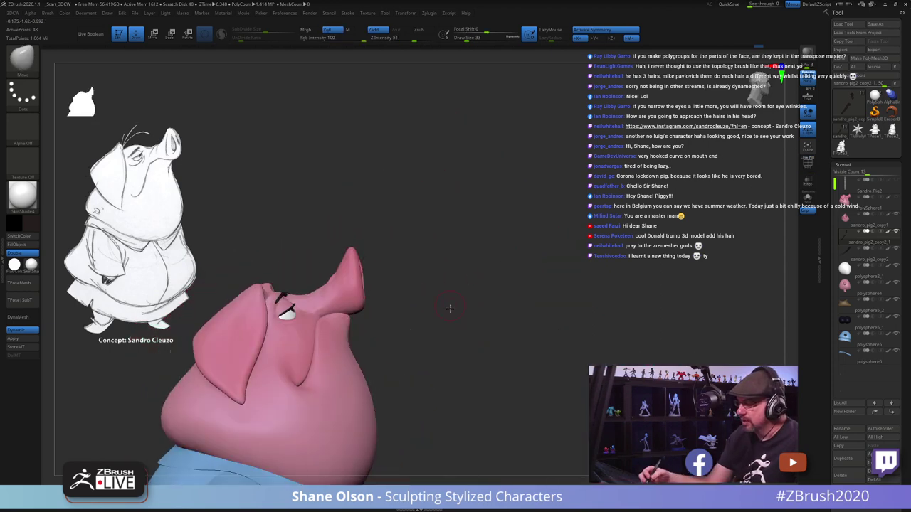
Step: Adjust the eyebrows' fit against the brow from above and below with the Move brush at draw size 38
right_click_drag(449, 308, 470, 343)
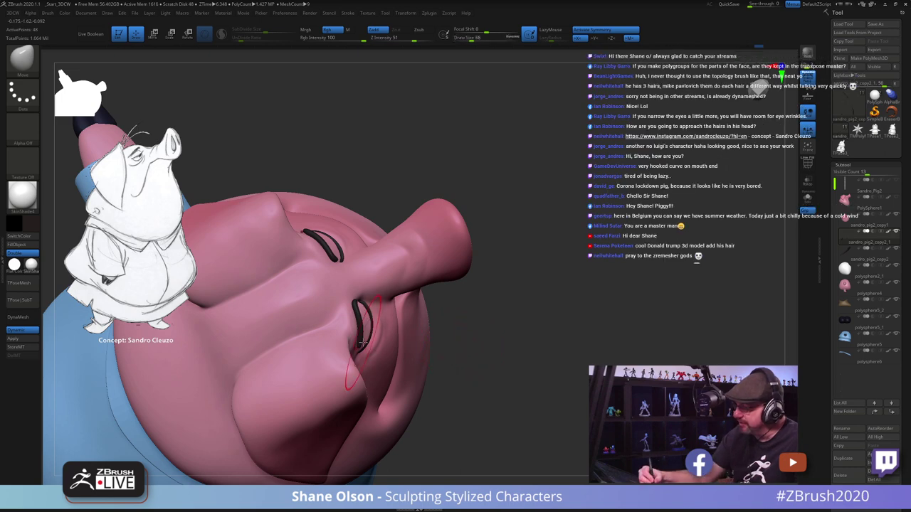
key("s")
left_click_drag(353, 301, 348, 303)
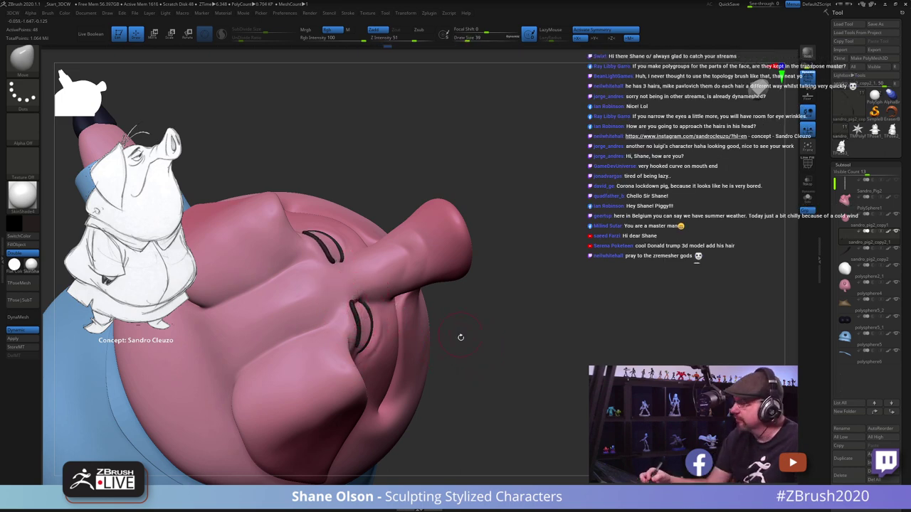
mouse_move(460, 337)
right_mouse_down()
mouse_move(484, 318)
mouse_move(441, 308)
right_mouse_up()
right_click_drag(372, 265, 353, 268)
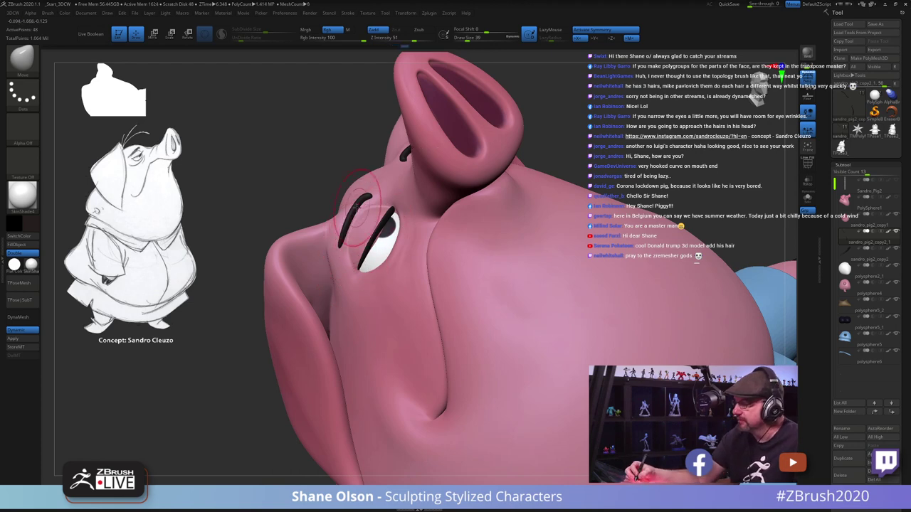
mouse_move(403, 295)
right_mouse_down()
mouse_move(413, 310)
mouse_move(379, 294)
mouse_move(424, 347)
right_mouse_up()
right_click_drag(592, 333, 474, 374, "ctrl")
Step: Select the blue shirt, slightly widen its waist and raise the front of its hem with the Move brush at draw size 358
left_click(411, 354, "alt")
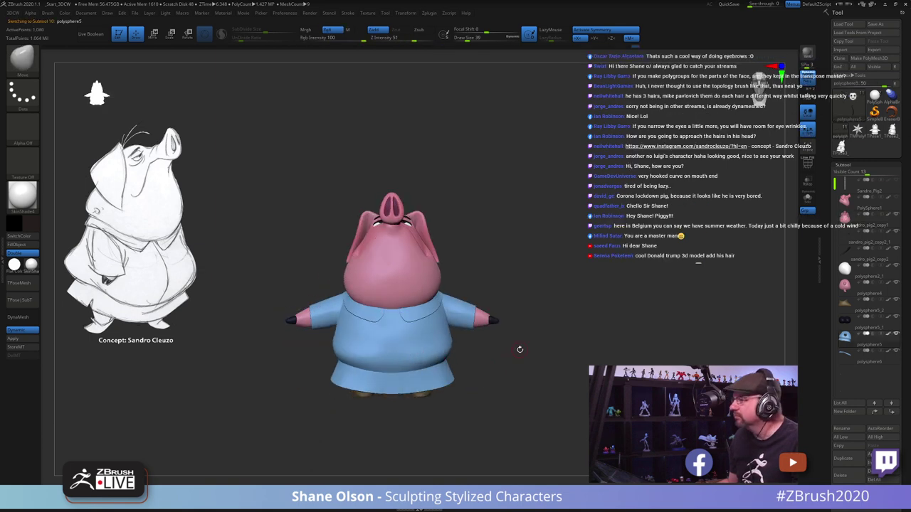
right_click_drag(579, 350, 545, 256, "alt")
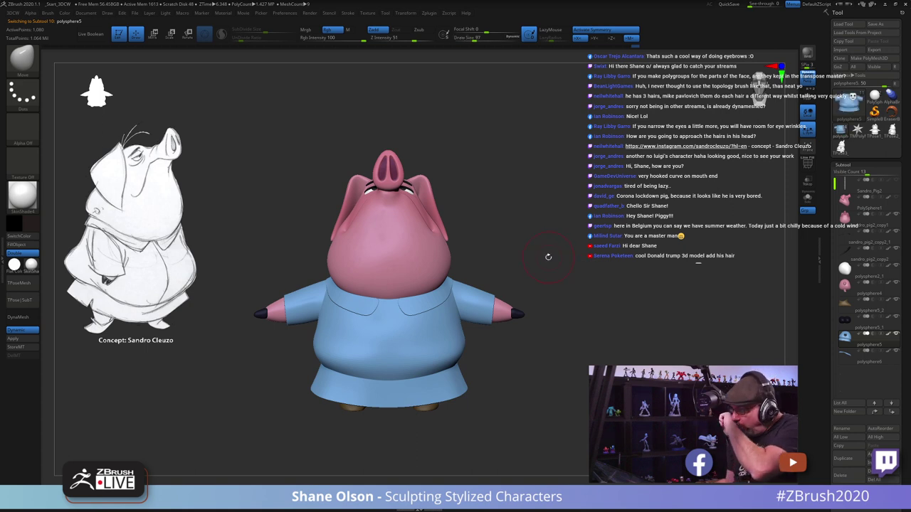
right_click_drag(578, 225, 585, 235)
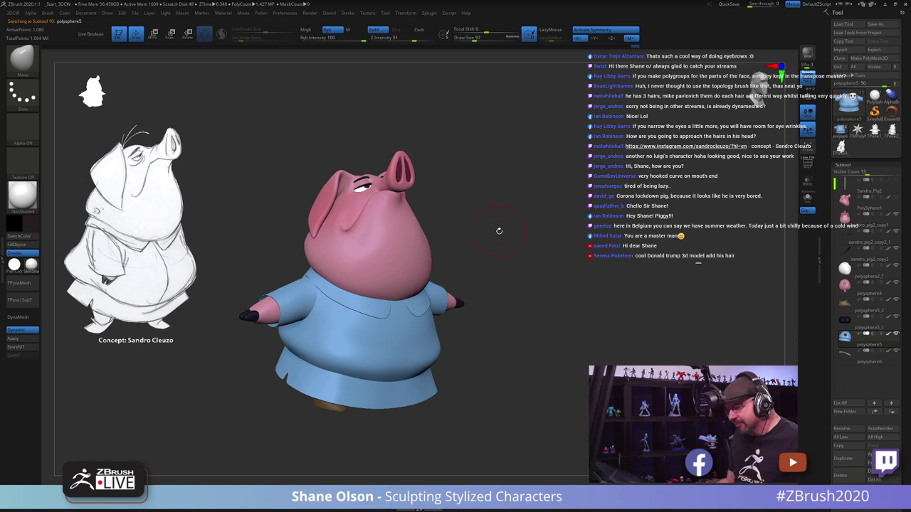
right_click_drag(499, 231, 516, 246, "ctrl")
key("s")
mouse_move(547, 304)
right_mouse_down("shift")
mouse_move(571, 349)
mouse_move(556, 347)
right_mouse_up("shift")
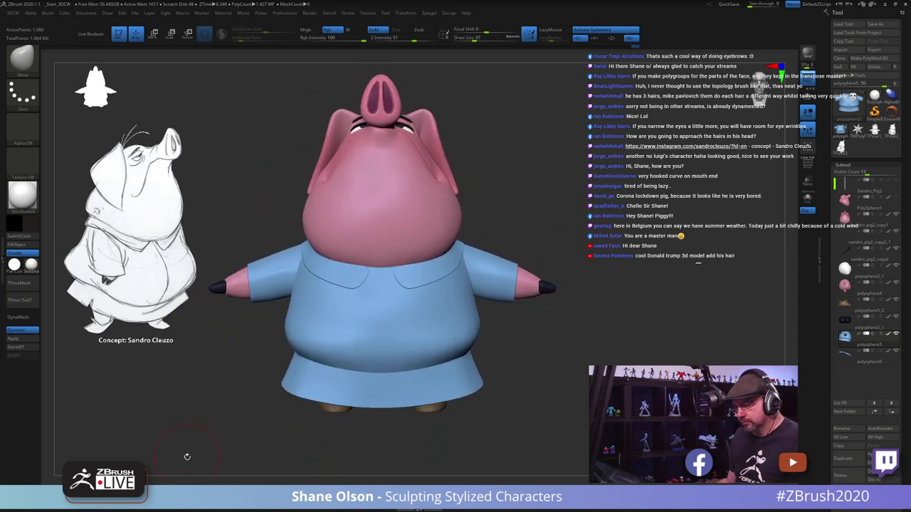
key("s")
left_click_drag(190, 402, 203, 401)
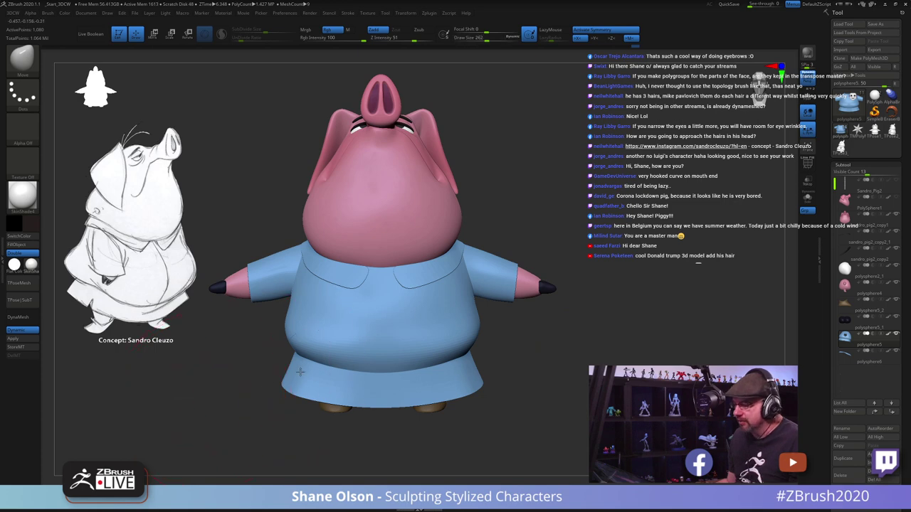
key("shift+f")
key("shift+f")
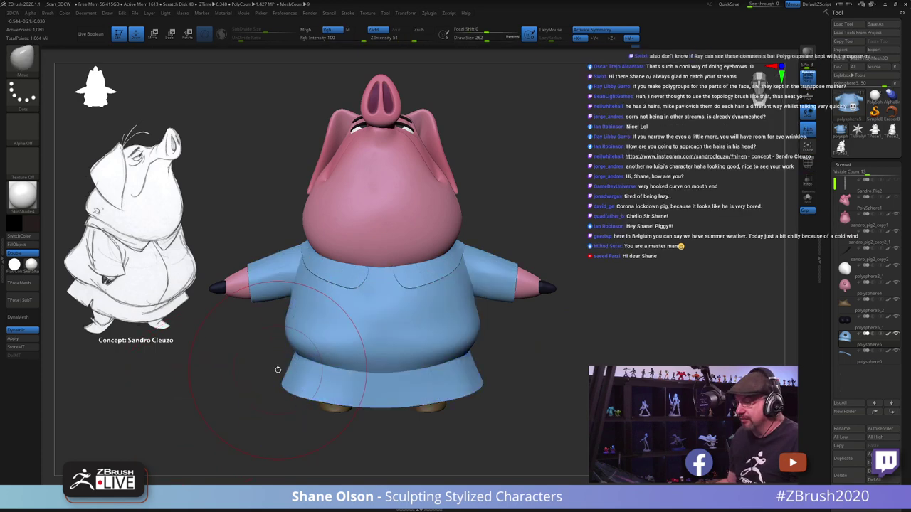
key("s")
mouse_move(280, 370)
left_mouse_down()
mouse_move(298, 356)
mouse_move(294, 351)
left_mouse_up()
left_click_drag(360, 384, 361, 372)
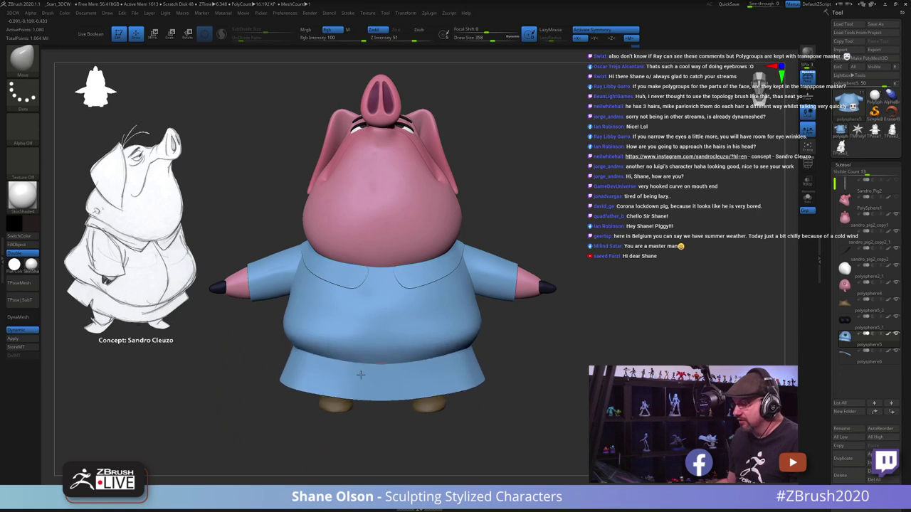
Step: Lift the back of the shirt just above the skirt in profile and compare the silhouette from the front
left_click_drag(223, 375, 547, 348)
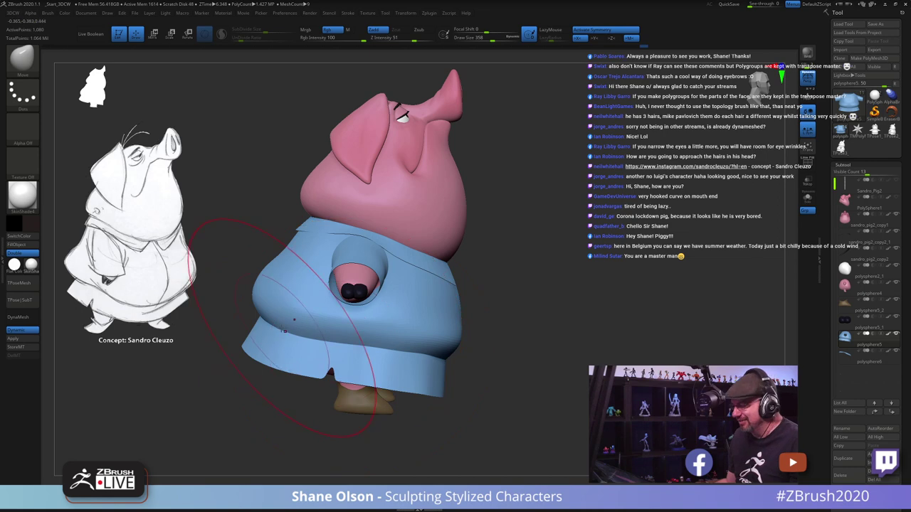
left_click_drag(284, 330, 285, 321)
mouse_move(659, 291)
left_mouse_down()
mouse_move(598, 310)
mouse_move(543, 348)
mouse_move(500, 351)
mouse_move(535, 361)
mouse_move(525, 322)
mouse_move(498, 342)
mouse_move(534, 340)
mouse_move(549, 377)
mouse_move(541, 394)
mouse_move(466, 393)
mouse_move(496, 380)
left_mouse_up()
key("s")
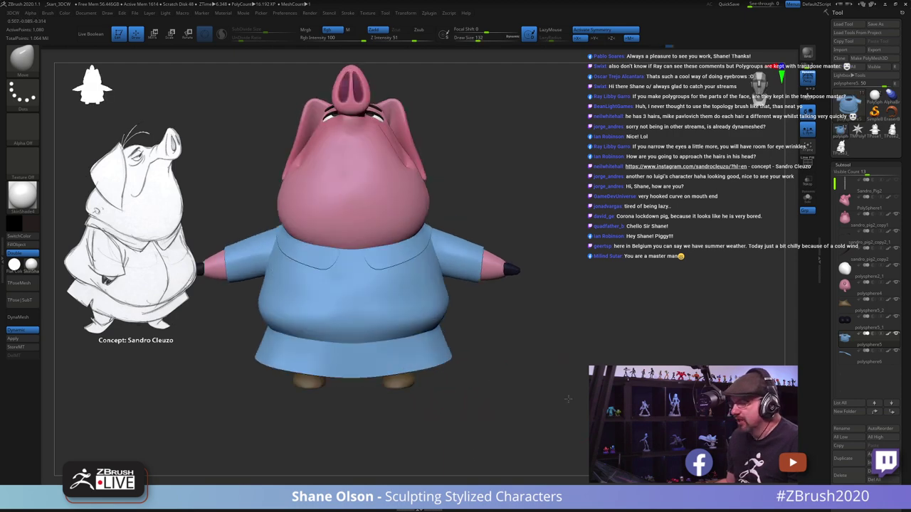
left_click_drag(568, 398, 578, 367)
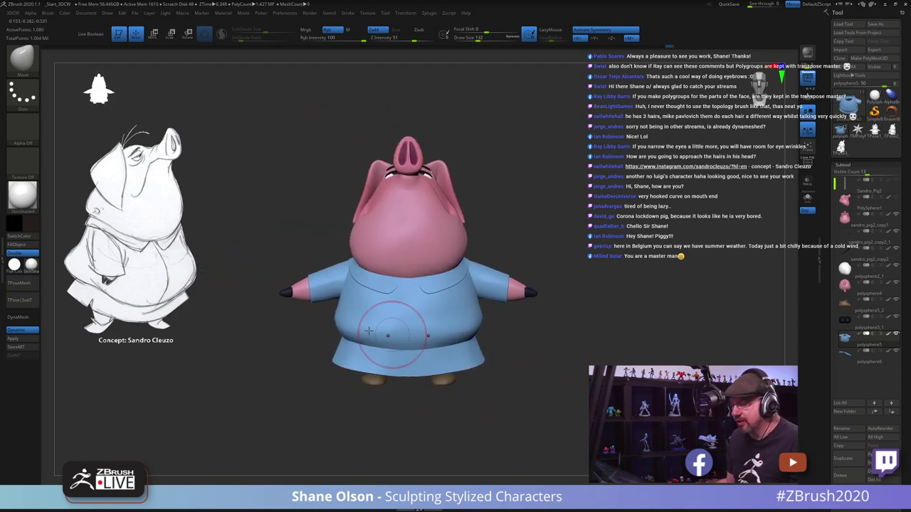
Step: Select the pig's body with the arms and examine the arm and sleeve proportions from the front
left_click(303, 295, "alt")
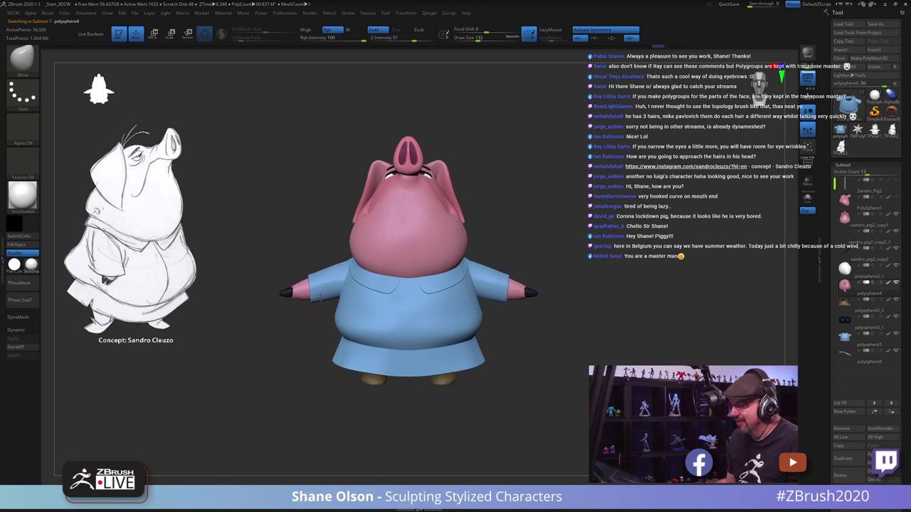
left_click_drag(311, 269, 334, 270)
left_click_drag(549, 241, 582, 271)
left_click_drag(528, 292, 515, 249)
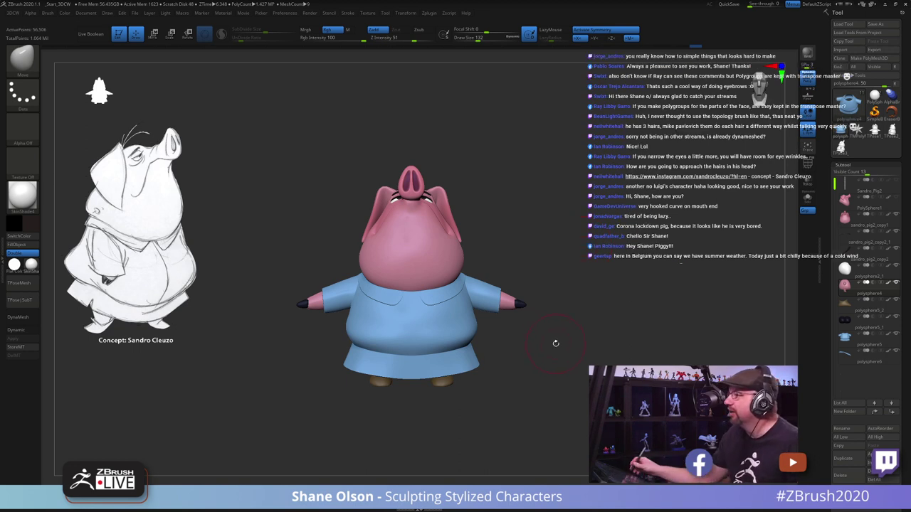
key("s")
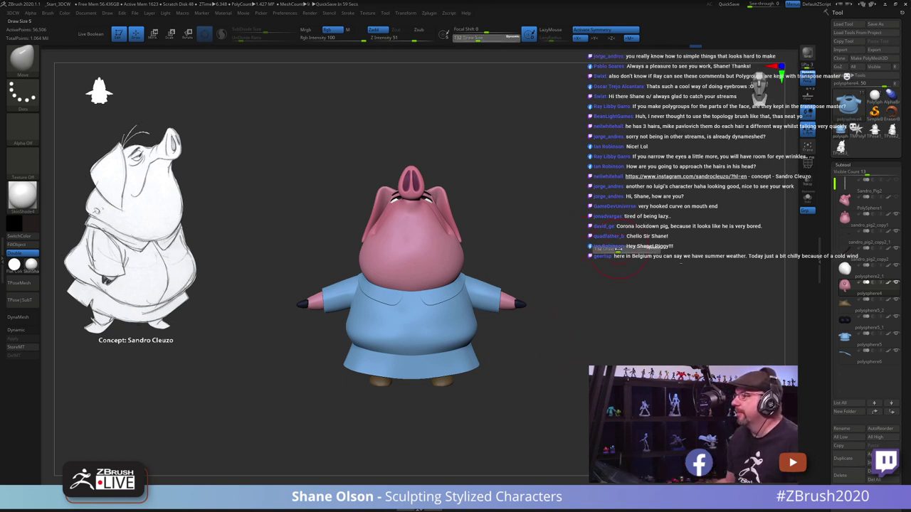
left_click_drag(620, 250, 614, 249)
left_click_drag(598, 209, 578, 205, "alt")
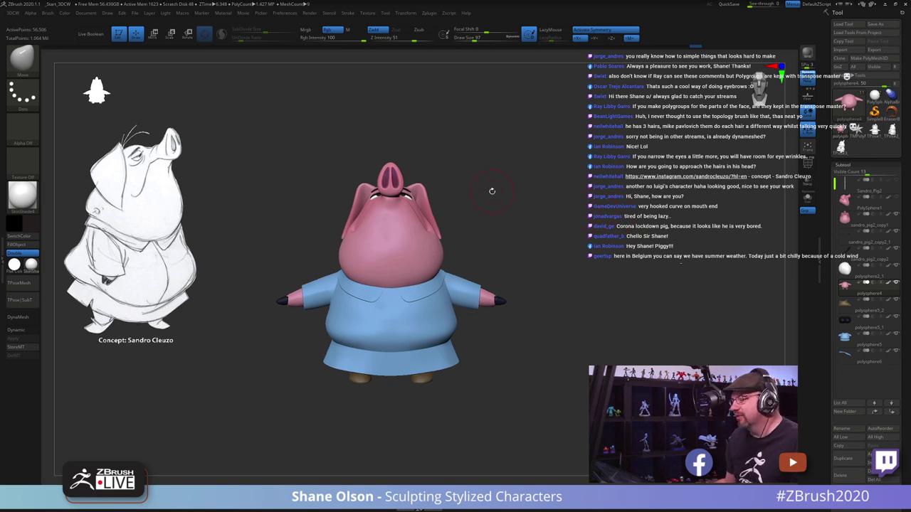
Step: Select the head and compare its ears and the overall silhouette with the concept from the front and three-quarter views
mouse_move(486, 210)
left_mouse_down("alt")
mouse_move(488, 223)
mouse_move(517, 199)
mouse_move(515, 221)
mouse_move(476, 259)
left_mouse_up("alt")
left_click(453, 217, "alt")
key("s")
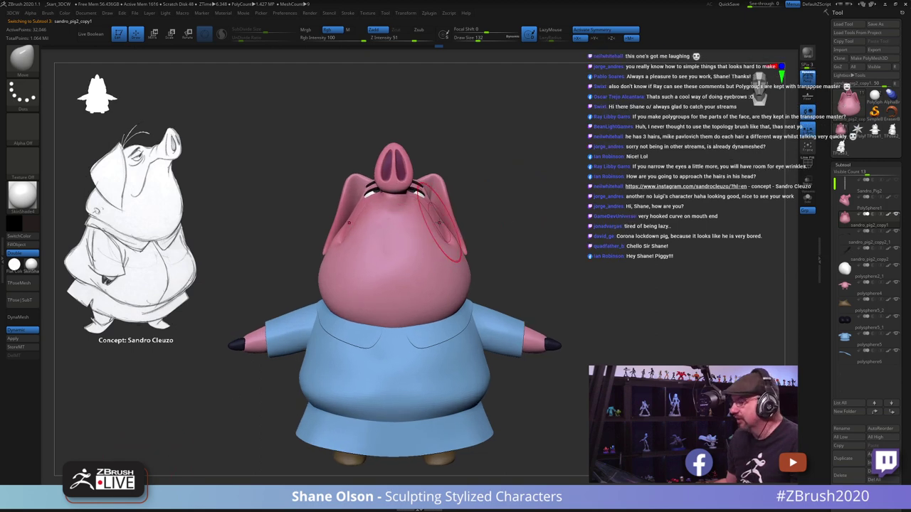
key("s")
left_click_drag(435, 220, 438, 220)
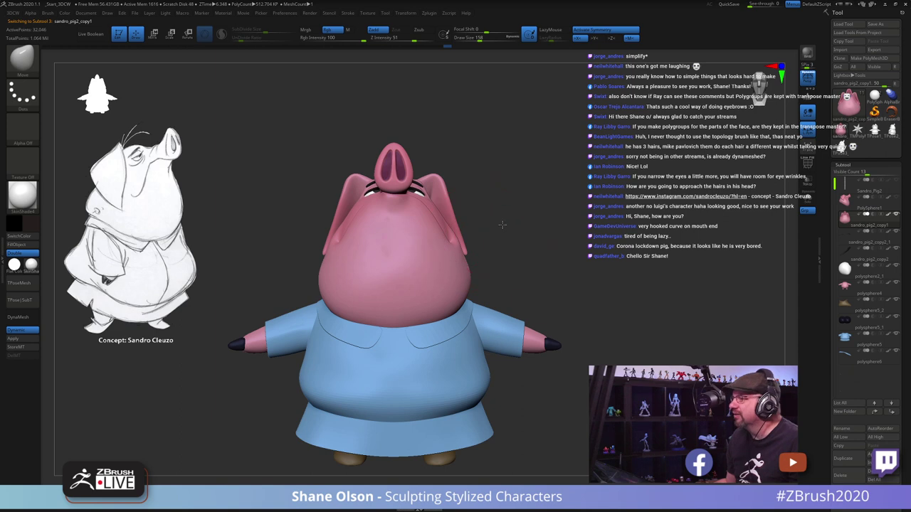
mouse_move(502, 225)
left_mouse_down()
mouse_move(570, 230)
mouse_move(574, 240)
mouse_move(553, 250)
left_mouse_up()
key("s")
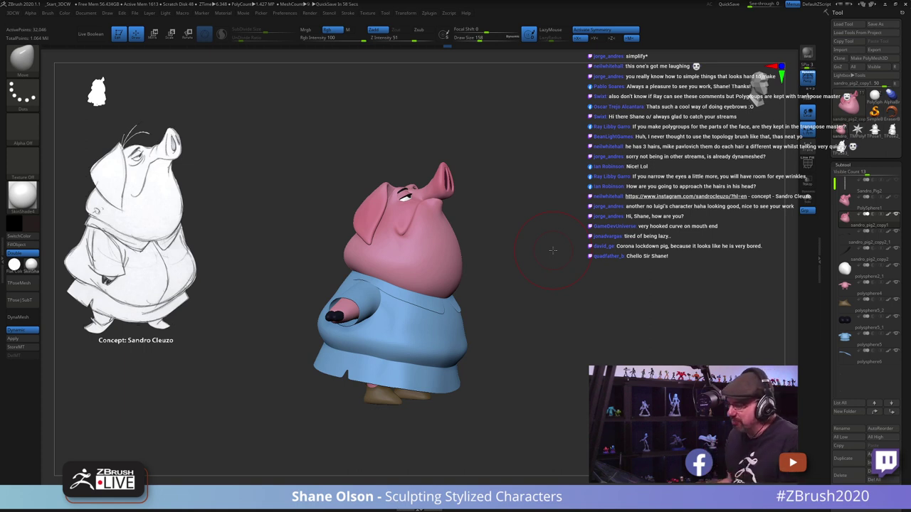
mouse_move(519, 261)
left_mouse_down()
mouse_move(539, 272)
mouse_move(484, 296)
left_mouse_up()
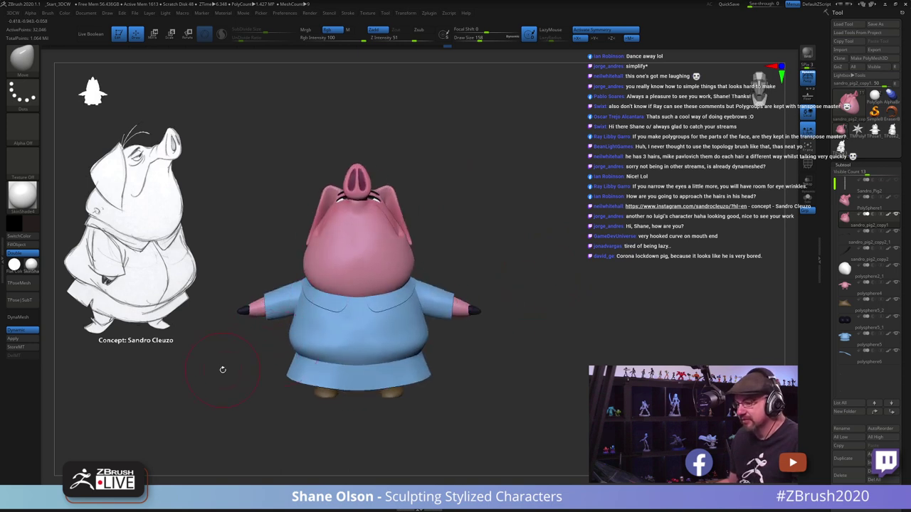
left_click_drag(223, 370, 546, 221)
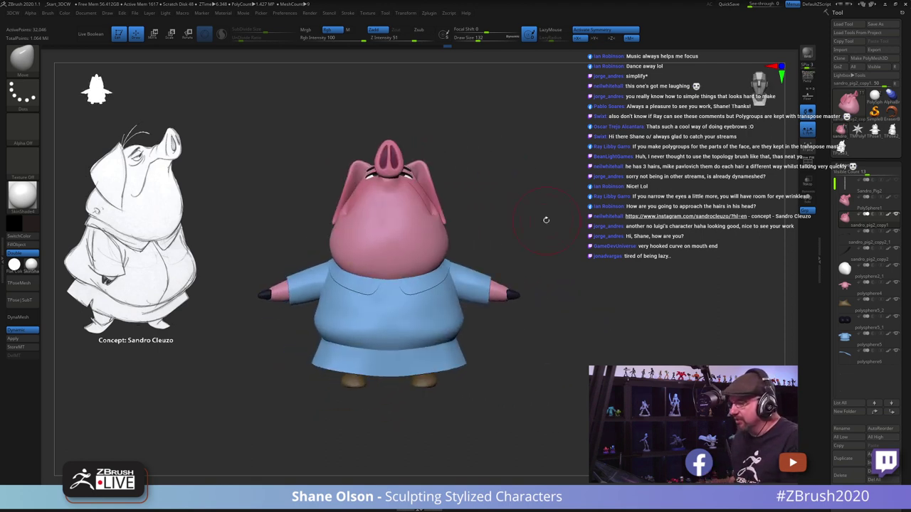
left_click_drag(546, 220, 552, 242)
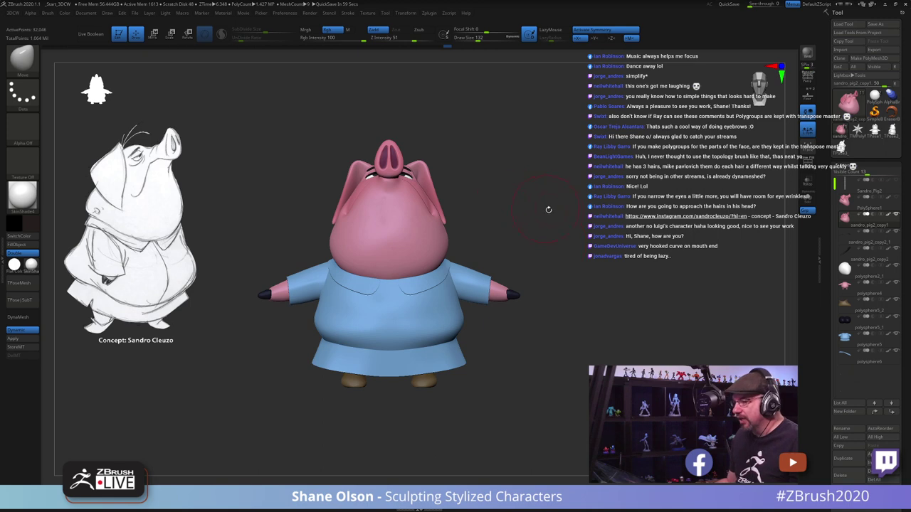
Step: Choose the CurveTube brush with the pig's head framed in profile
left_click_drag(549, 210, 537, 250)
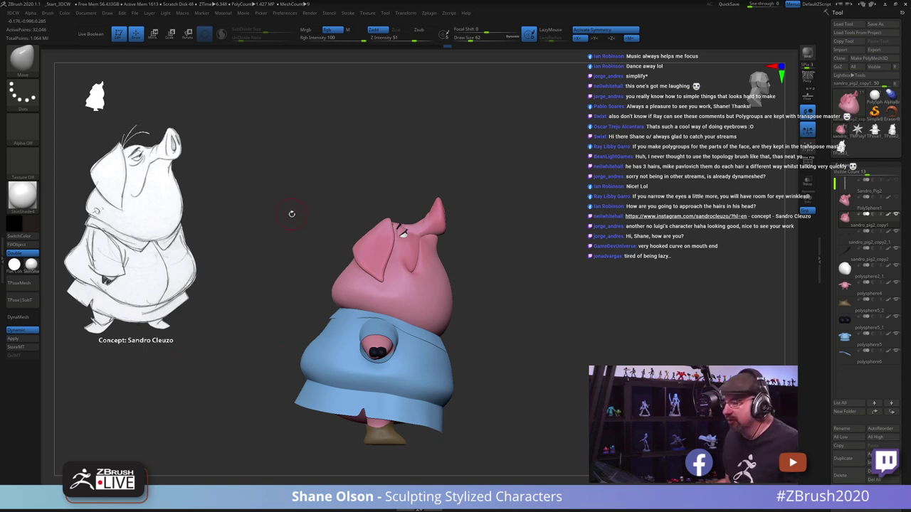
left_click_drag(292, 214, 289, 250, "alt")
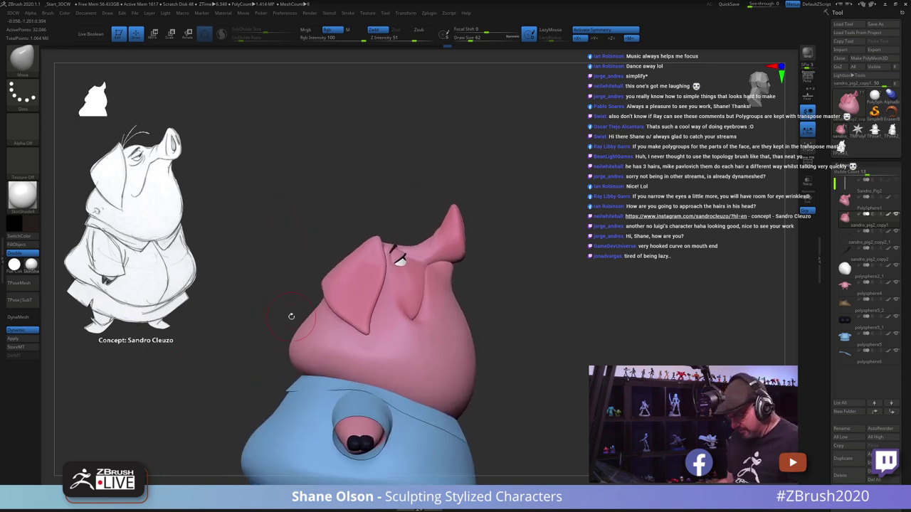
key("b")
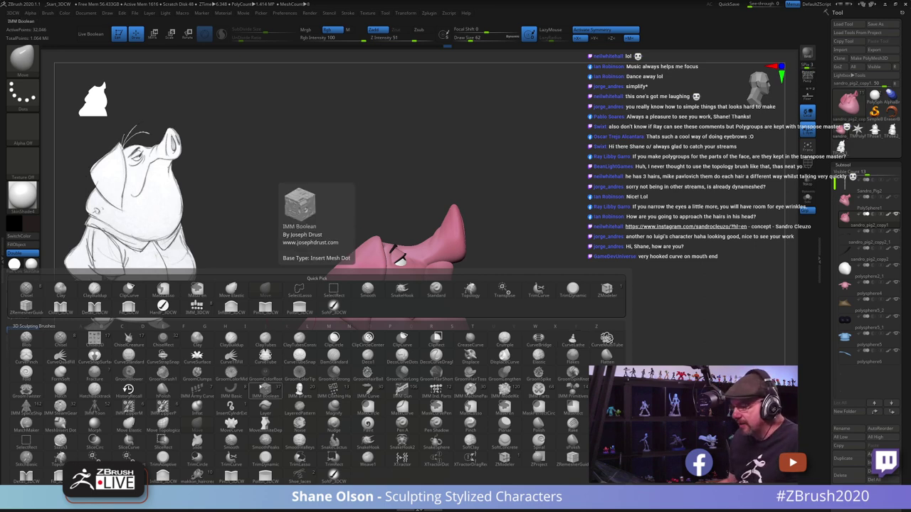
left_click(266, 355)
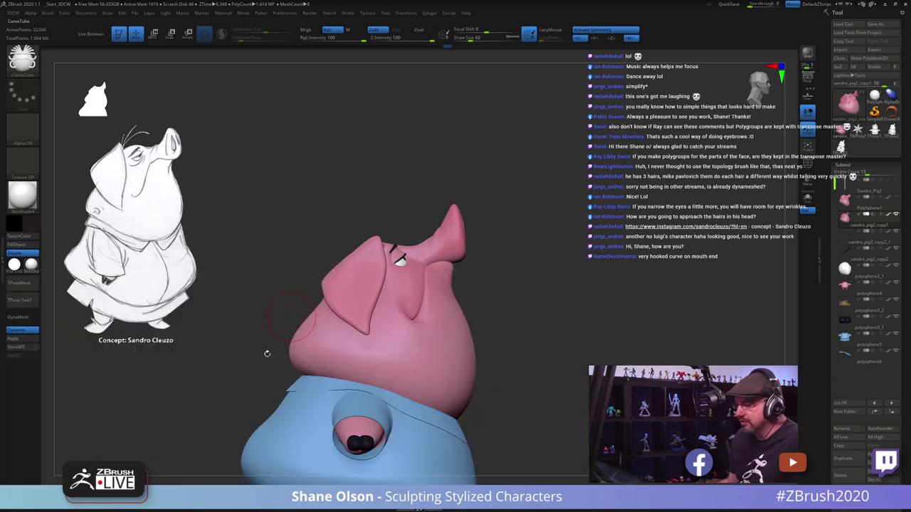
Step: Try to draw a curved hair strand from the top of the head with CurveTube at draw size 62, then undo it
left_click_drag(345, 255, 382, 227)
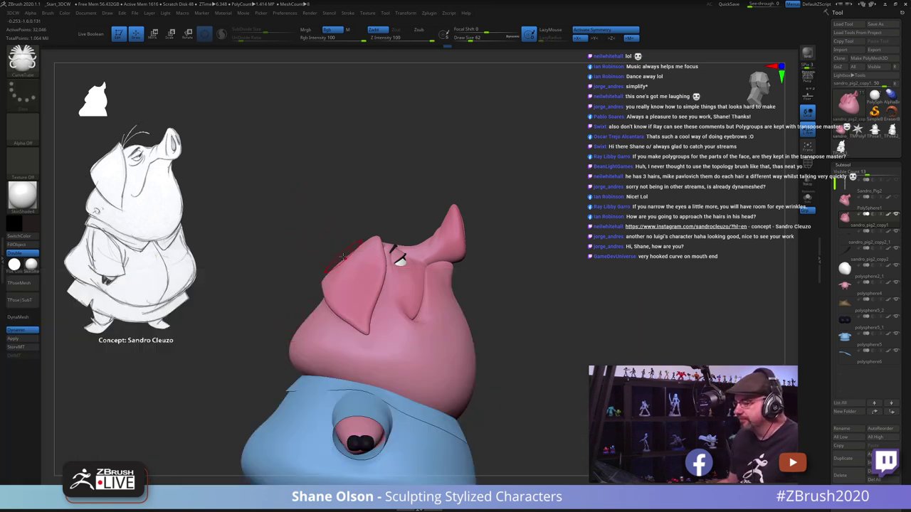
left_click_drag(463, 135, 459, 136)
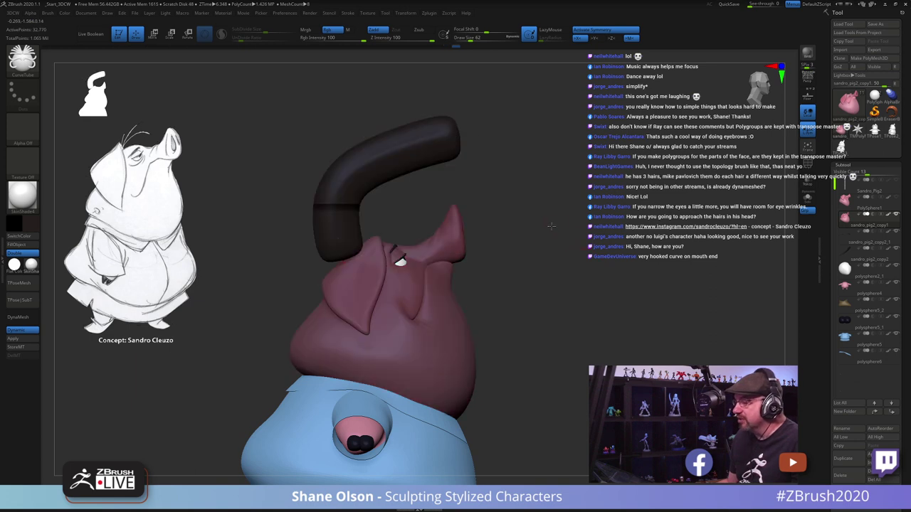
mouse_move(551, 226)
left_mouse_down()
mouse_move(531, 230)
mouse_move(598, 240)
left_mouse_up()
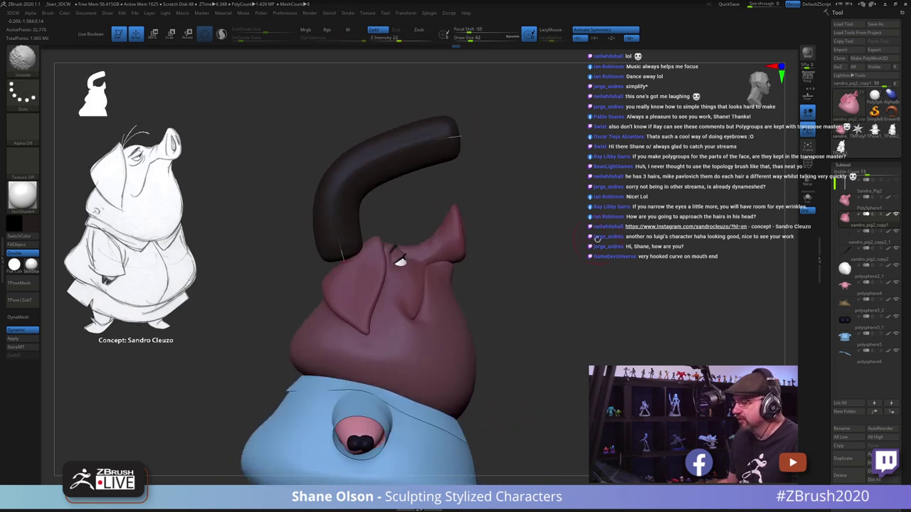
key("ctrl+z")
Step: Set the active colour to white
left_click(31, 224)
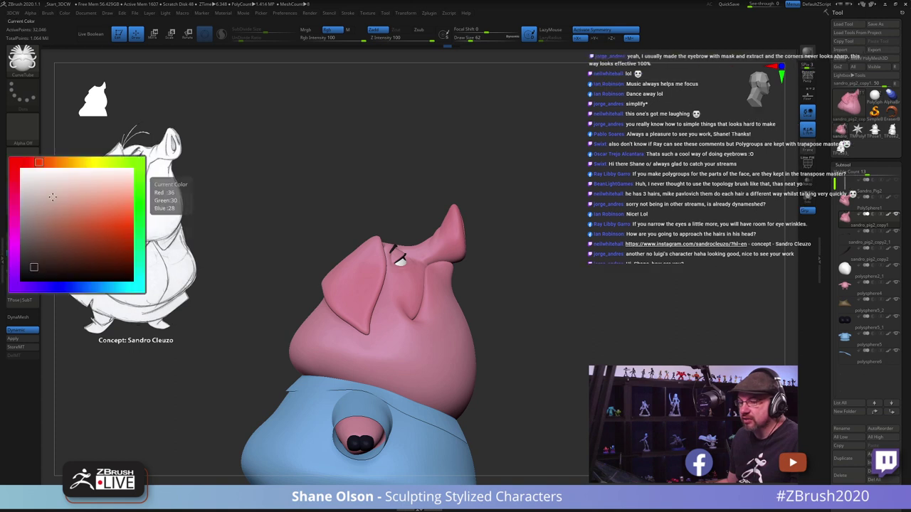
left_click(23, 180)
mouse_move(304, 190)
left_mouse_down()
mouse_move(295, 192)
mouse_move(303, 193)
left_mouse_up()
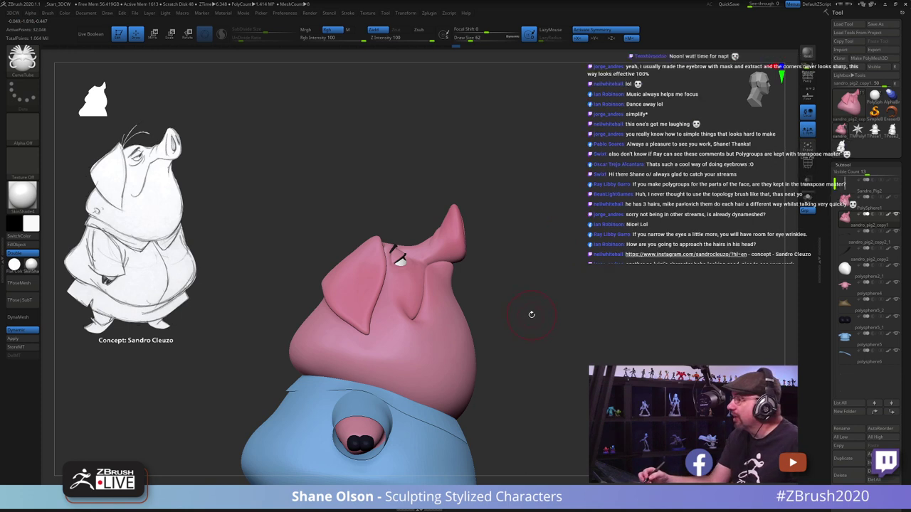
Step: Draw a forward-curving hair strand from the top of the head with CurveTube at draw size 25 and show its wireframe
left_click_drag(528, 318, 536, 334, "alt")
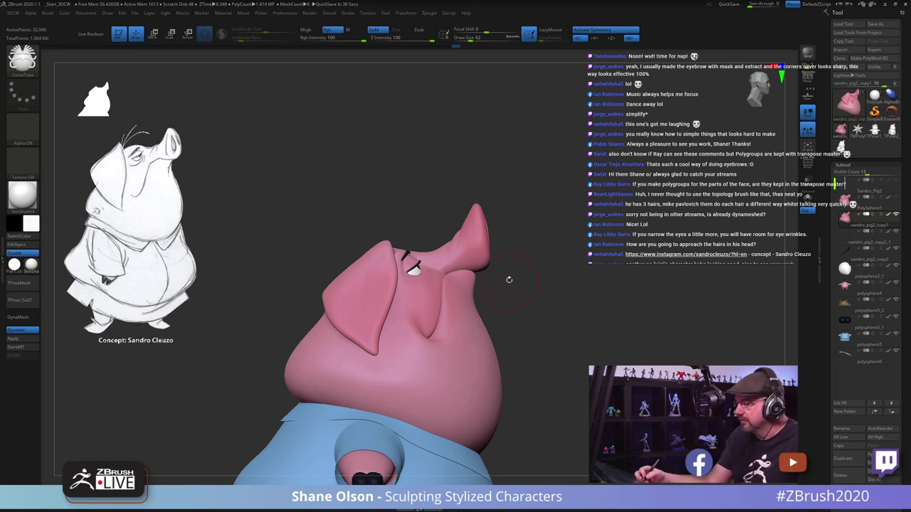
left_click_drag(509, 280, 506, 284)
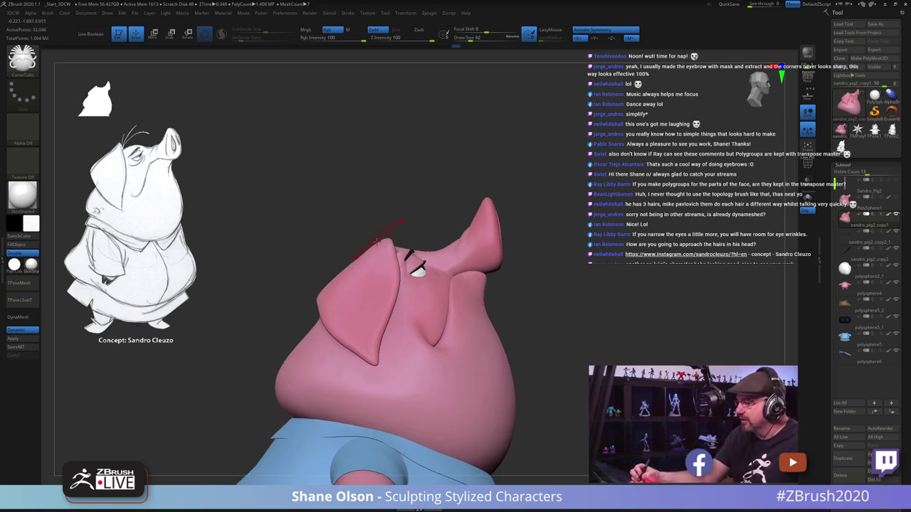
key("s")
mouse_move(377, 271)
left_mouse_down()
mouse_move(363, 271)
mouse_move(427, 180)
left_mouse_up()
mouse_move(586, 276)
left_mouse_down()
mouse_move(541, 327)
mouse_move(572, 330)
left_mouse_up()
key("shift+f")
left_click_drag(568, 294, 561, 327, "alt")
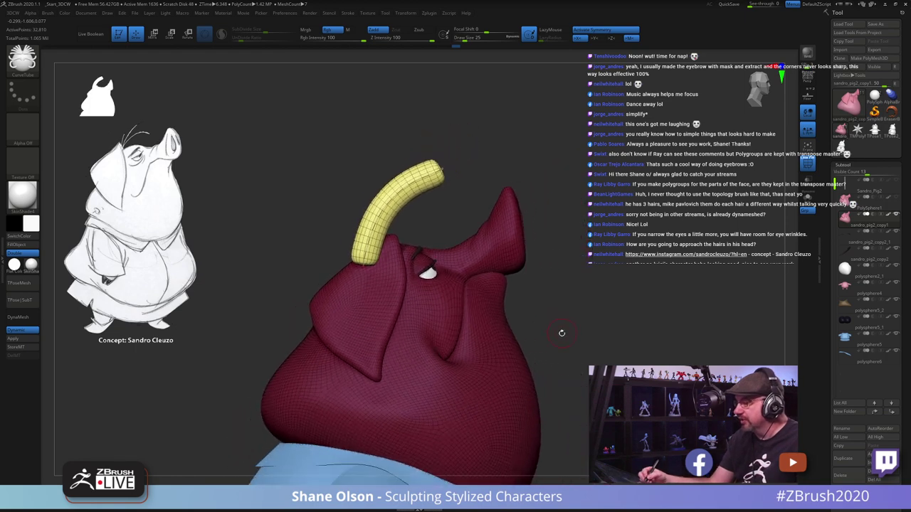
Step: Thin the forward-curving hair strand by updating its curve at draw size 8
key("s")
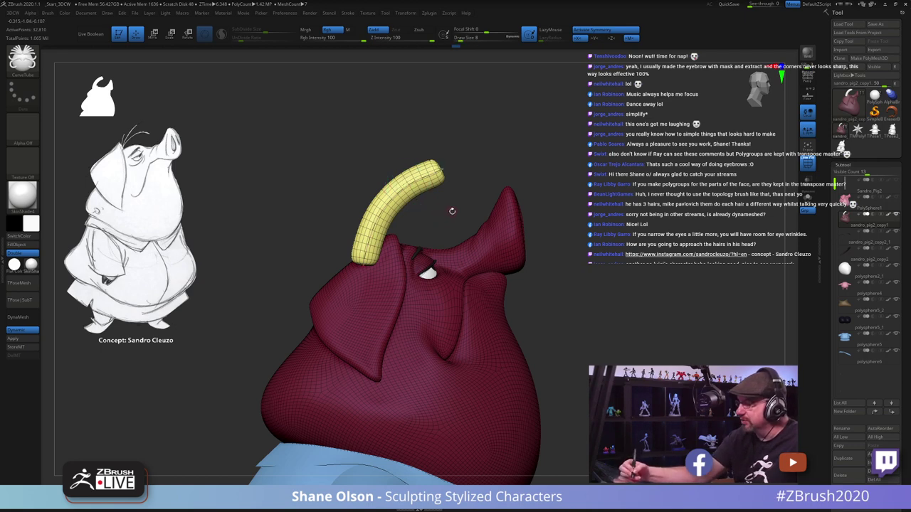
left_click(401, 191)
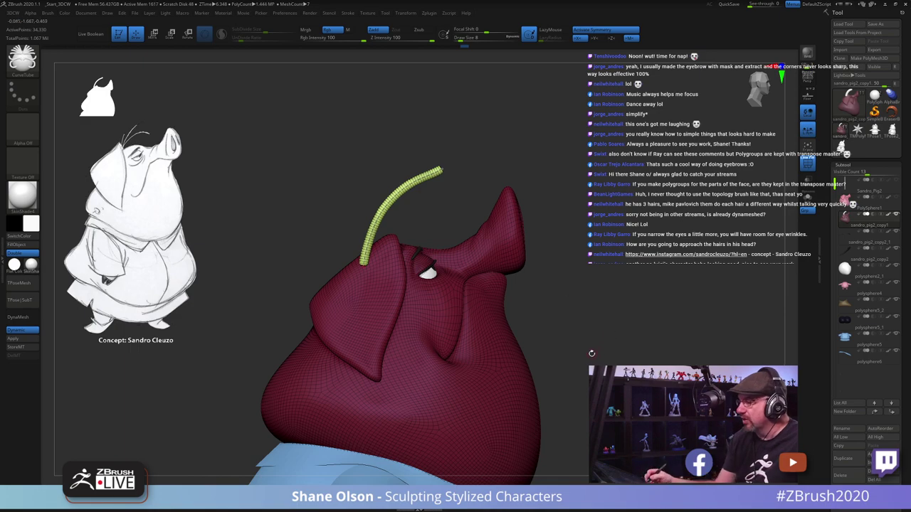
left_click_drag(592, 354, 605, 370)
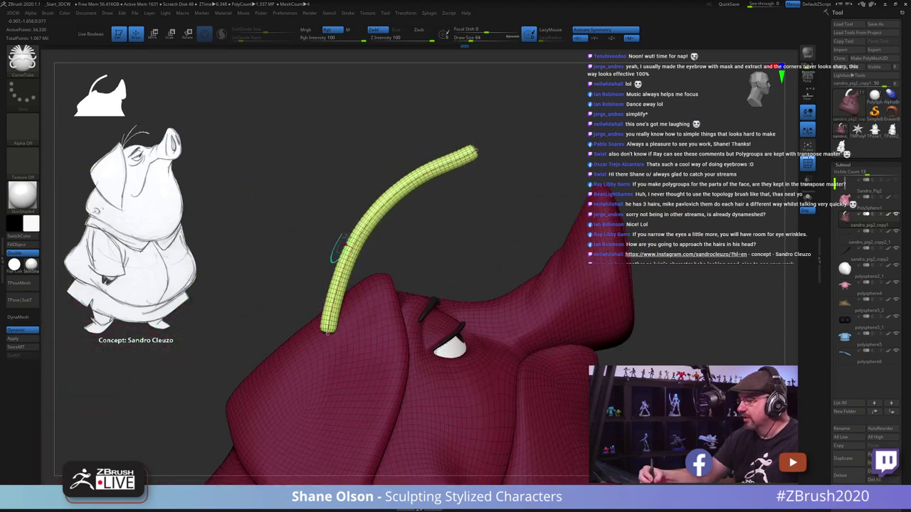
left_click_drag(507, 242, 504, 237)
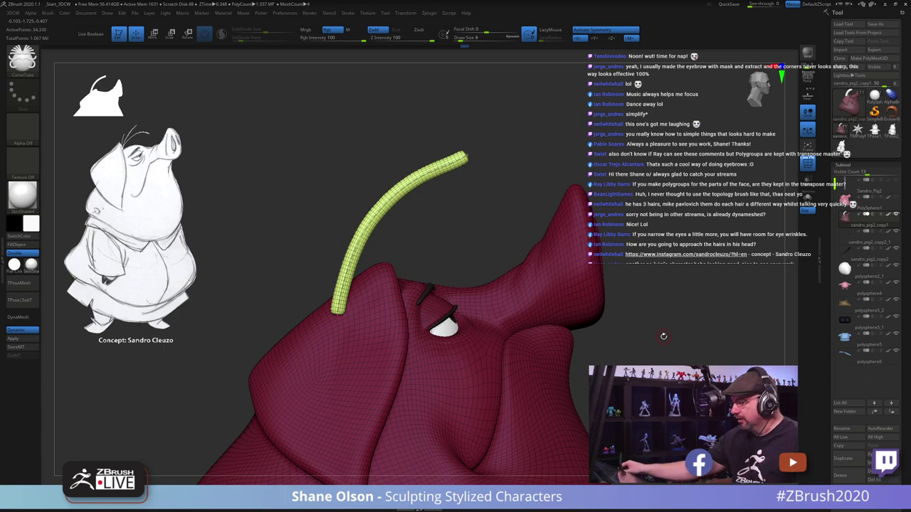
left_click_drag(460, 207, 299, 302)
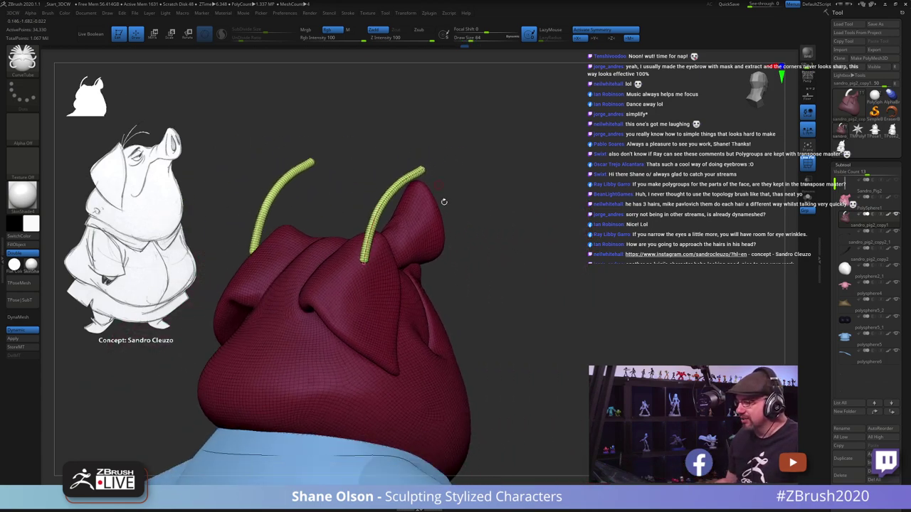
left_click_drag(523, 237, 381, 314)
left_click_drag(284, 204, 279, 204)
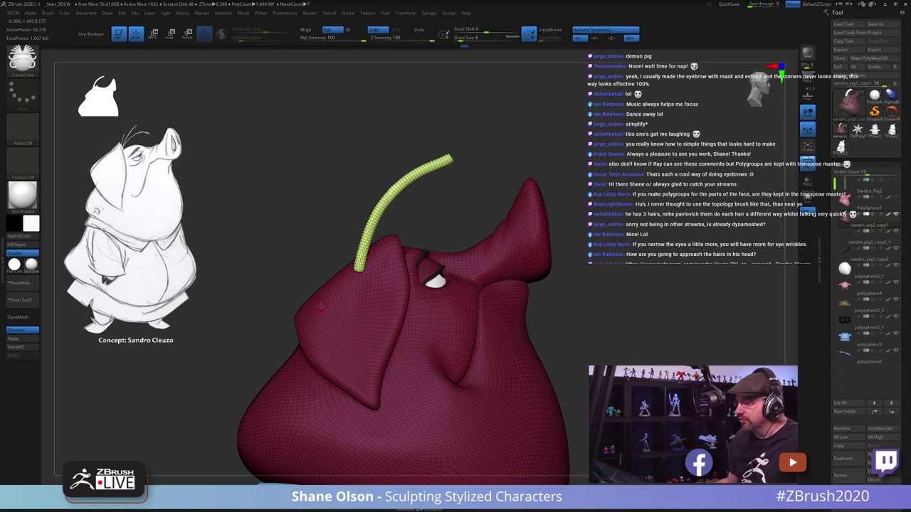
Step: Split the mirrored hair strands off the head with Split Unmasked Points and move them inward, close to the centre of the head
left_click_drag(564, 116, 568, 185)
key("w")
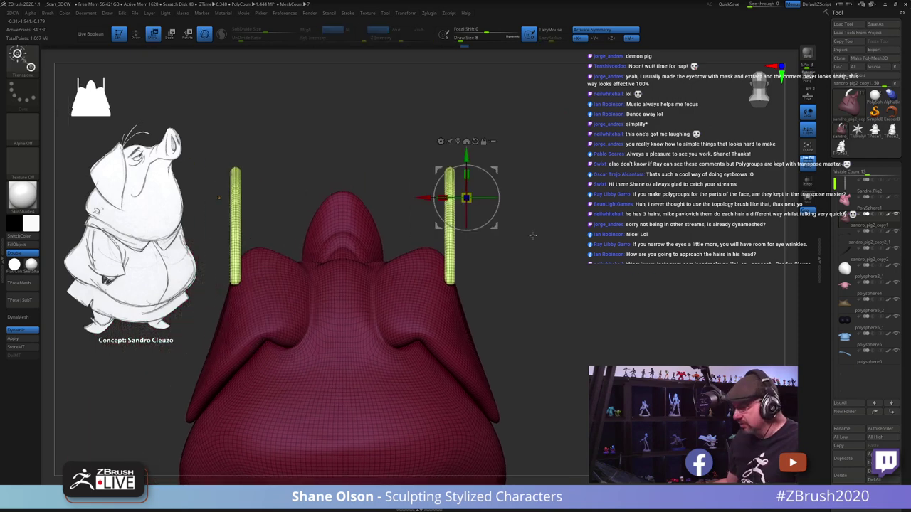
key("space")
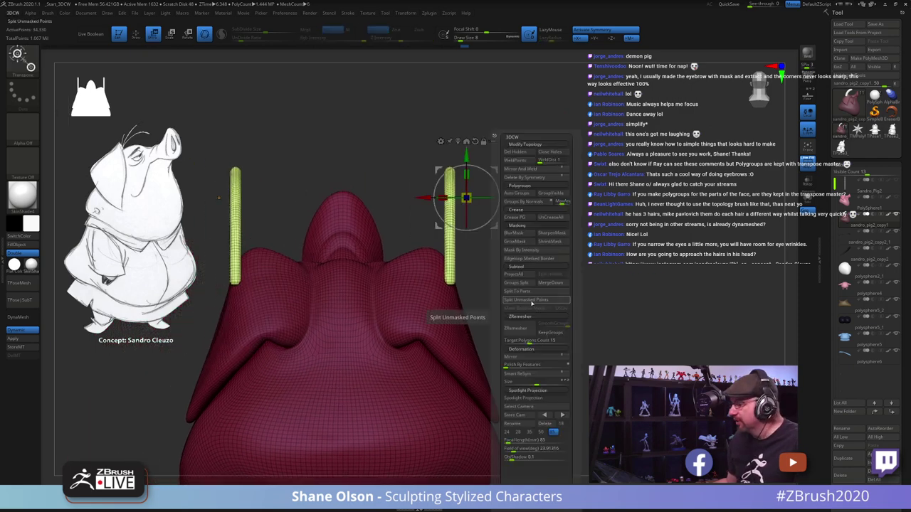
left_click(528, 300)
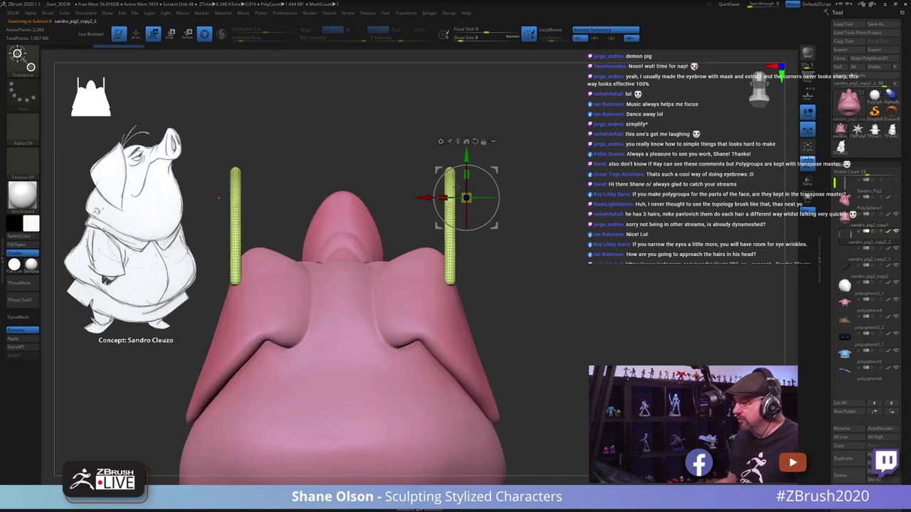
left_click_drag(459, 183, 371, 185)
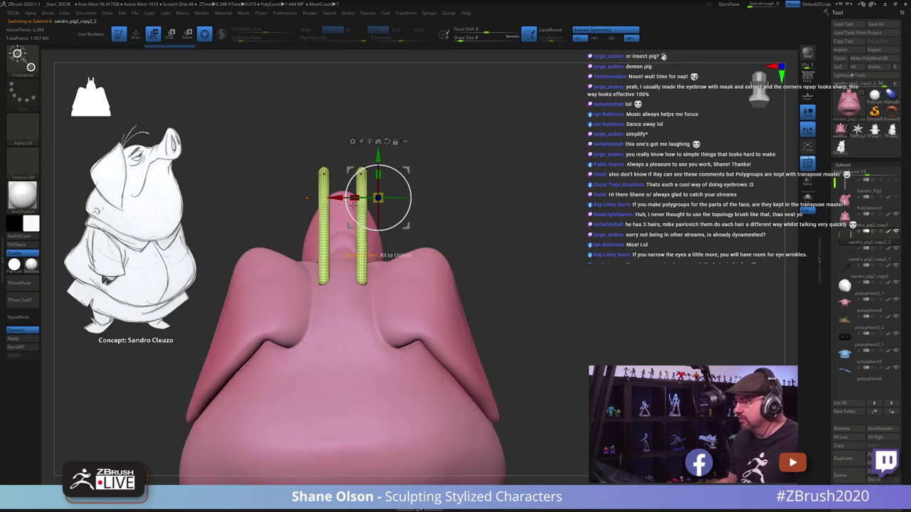
left_click_drag(626, 212, 553, 308)
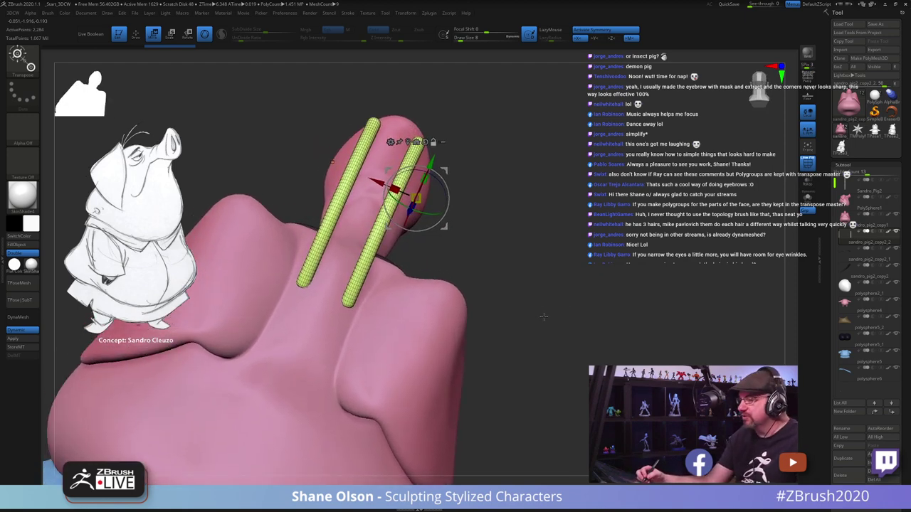
Step: Give each of the two hair strands its own polygroup and turn off symmetry
key("space")
left_click(533, 196)
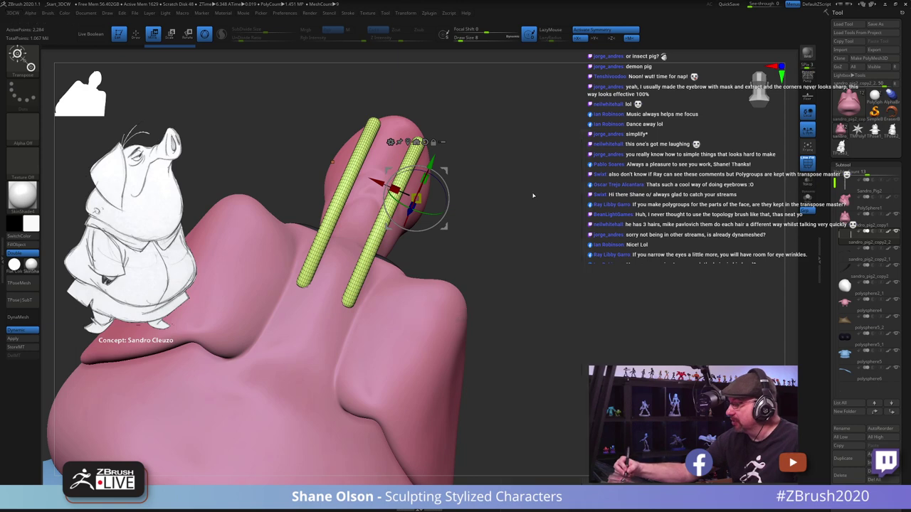
key("ctrl+w")
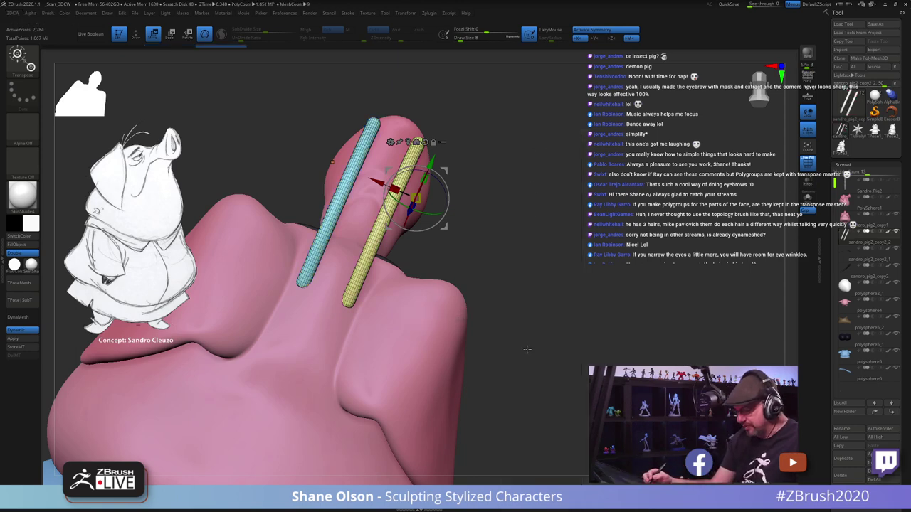
key("x")
left_click_drag(525, 347, 428, 306)
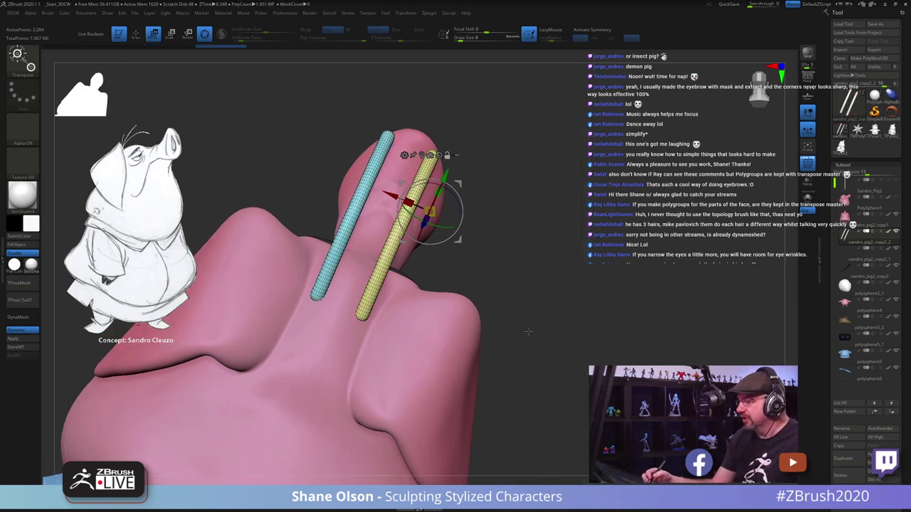
Step: Mask the blue strand, centre the gizmo on the yellow strand's base, and reposition it with its root near the other strand and its tip fanned outward
left_click(363, 318, "alt")
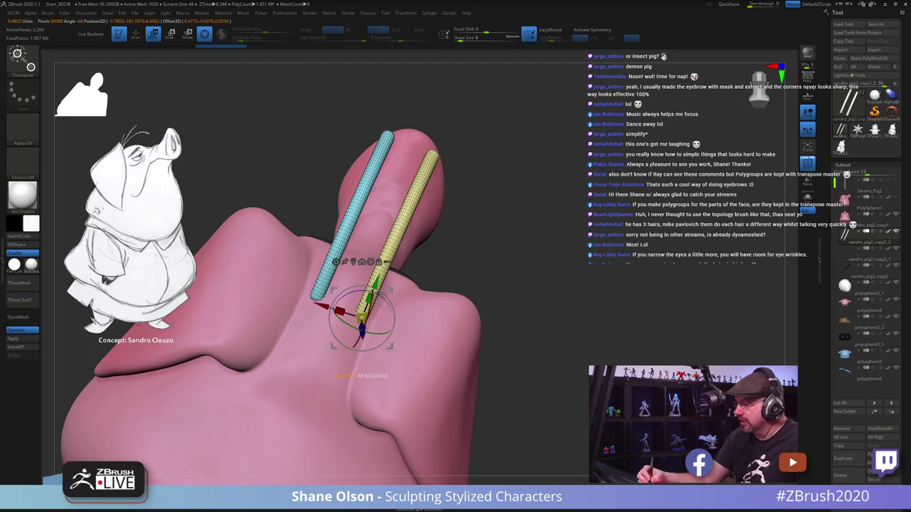
left_click(401, 223, "ctrl")
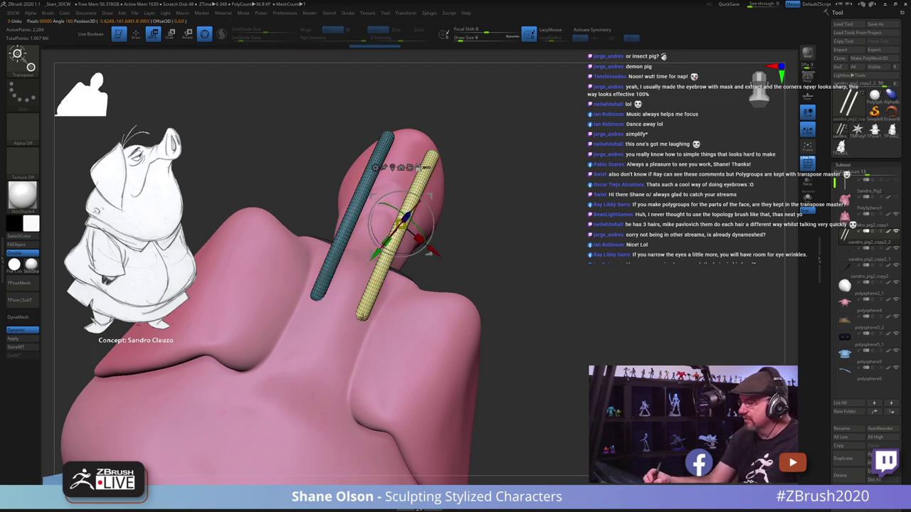
left_click(362, 317, "alt")
left_click_drag(392, 290, 376, 299)
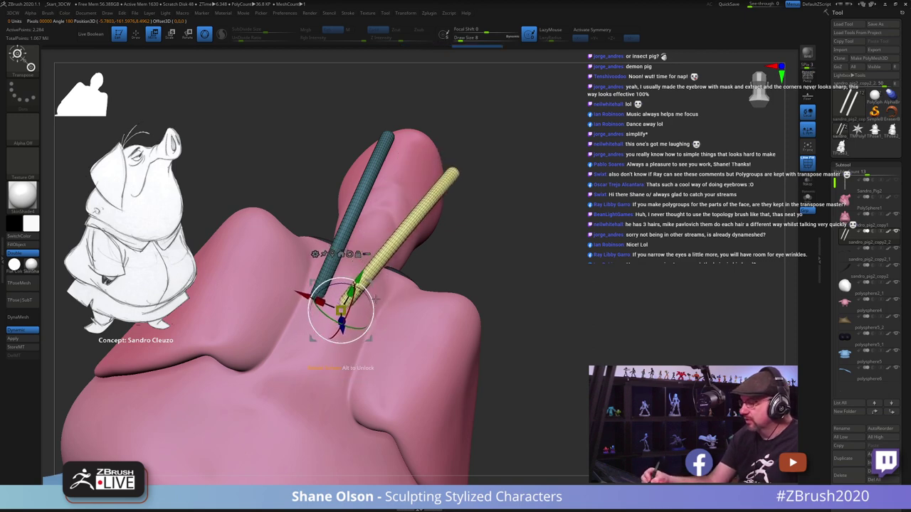
right_click_drag(376, 299, 277, 284)
left_click_drag(368, 289, 379, 332)
Step: Taper both hair strands to fine points by smoothing each at draw size 54, swapping the mask between them
key("q")
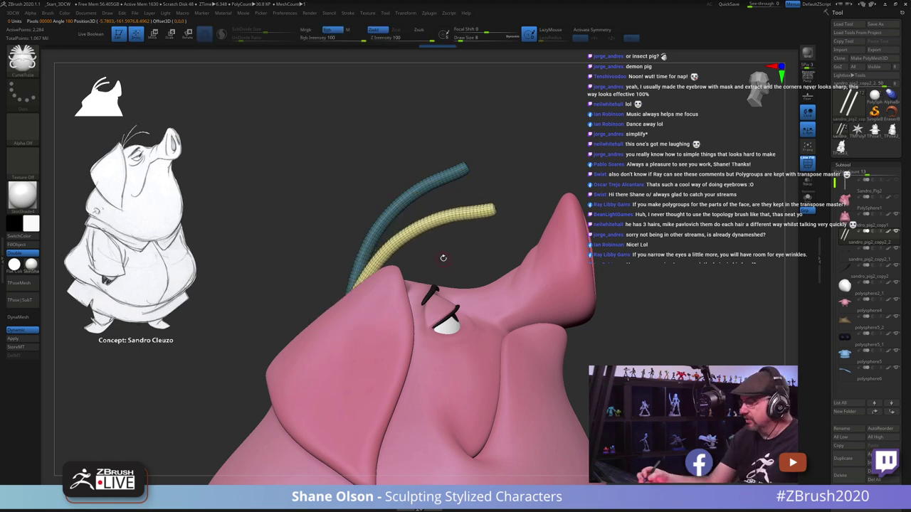
key("s")
left_click_drag(443, 256, 453, 255)
left_click_drag(420, 225, 484, 210, "shift")
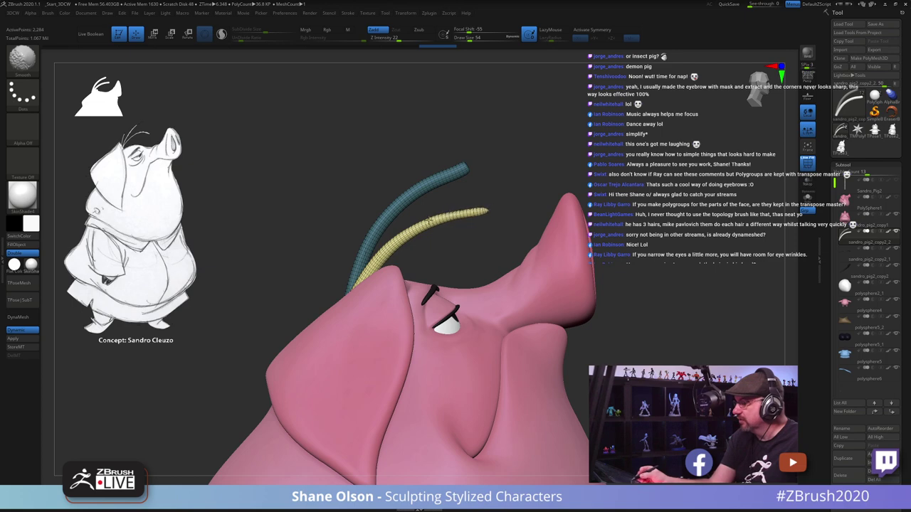
left_click_drag(406, 238, 482, 212, "shift")
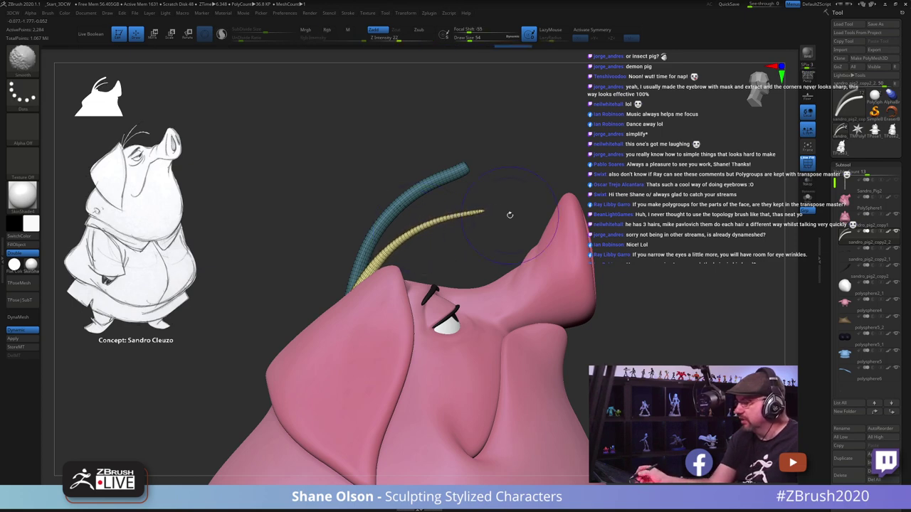
mouse_move(469, 177)
left_mouse_down()
mouse_move(541, 177)
mouse_move(469, 176)
left_mouse_up()
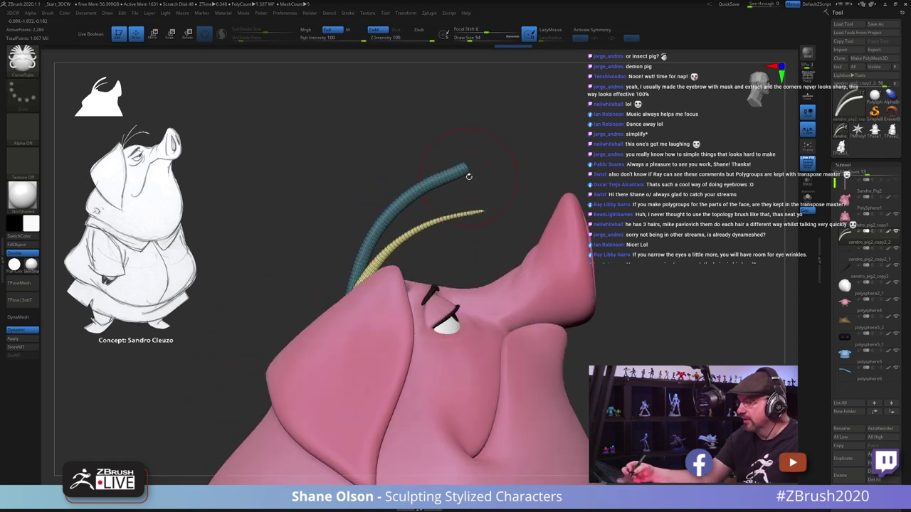
left_click(431, 182, "alt")
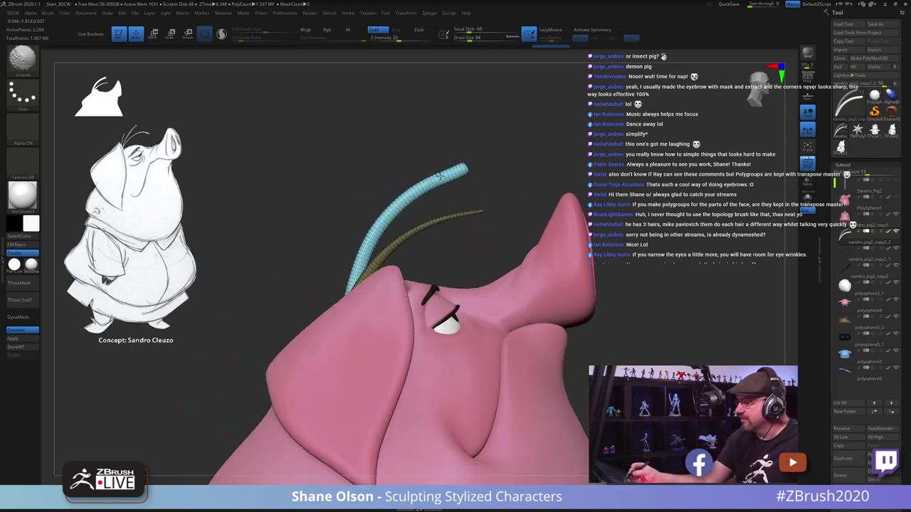
mouse_move(430, 182)
left_mouse_down("shift")
mouse_move(441, 178)
mouse_move(380, 217)
mouse_move(467, 169)
mouse_move(413, 191)
mouse_move(356, 277)
left_mouse_up("shift")
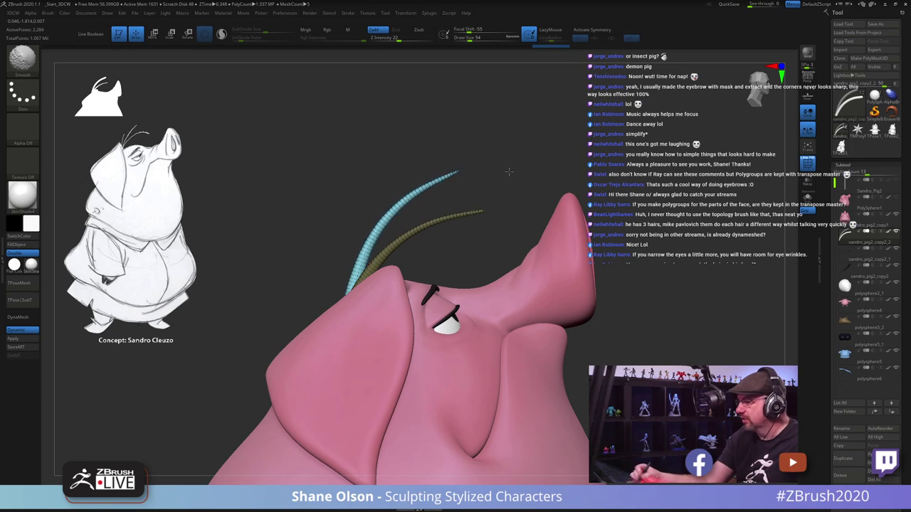
Step: Adjust the blue strand from above so its root meets the yellow strand and its tip leans outward in a V
mouse_move(509, 181)
left_mouse_down()
mouse_move(528, 202)
mouse_move(525, 232)
mouse_move(515, 232)
mouse_move(511, 295)
left_mouse_up()
key("w")
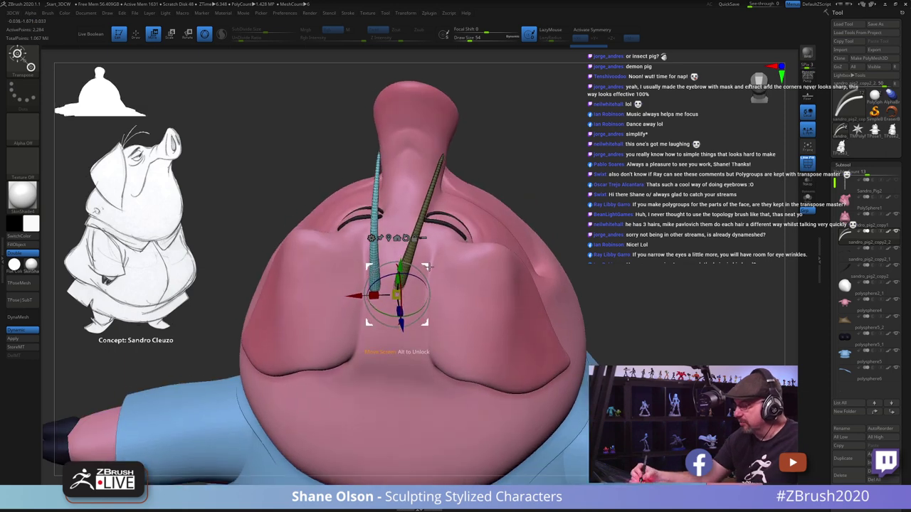
mouse_move(428, 267)
left_mouse_down()
mouse_move(449, 278)
mouse_move(438, 282)
mouse_move(444, 276)
mouse_move(425, 268)
left_mouse_up()
right_click_drag(426, 268, 496, 280)
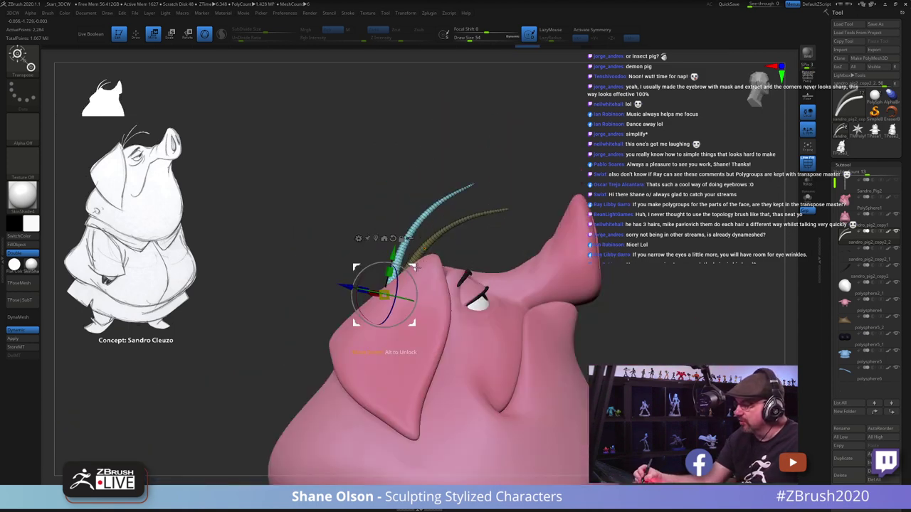
Step: Duplicate the blue hair strand, scale the copy down, and tilt it upright behind and between the two longer strands
left_click_drag(415, 267, 419, 273, "ctrl")
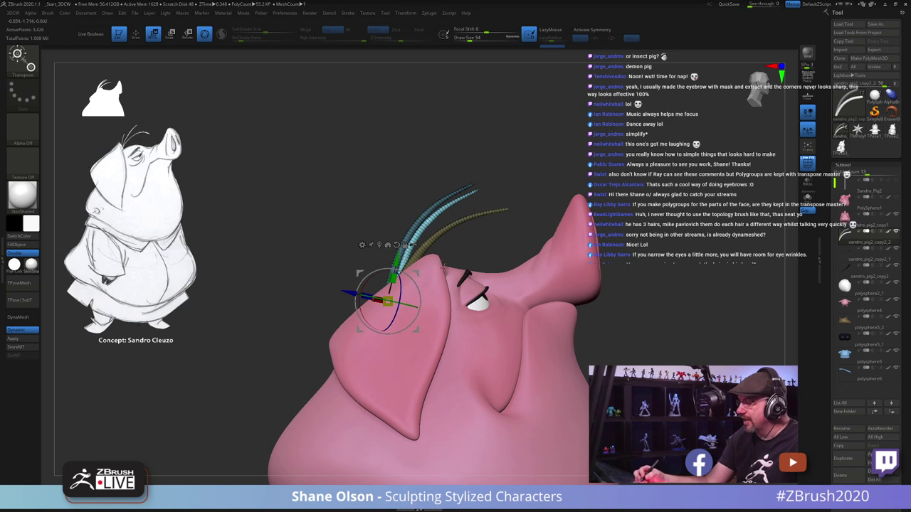
key("w")
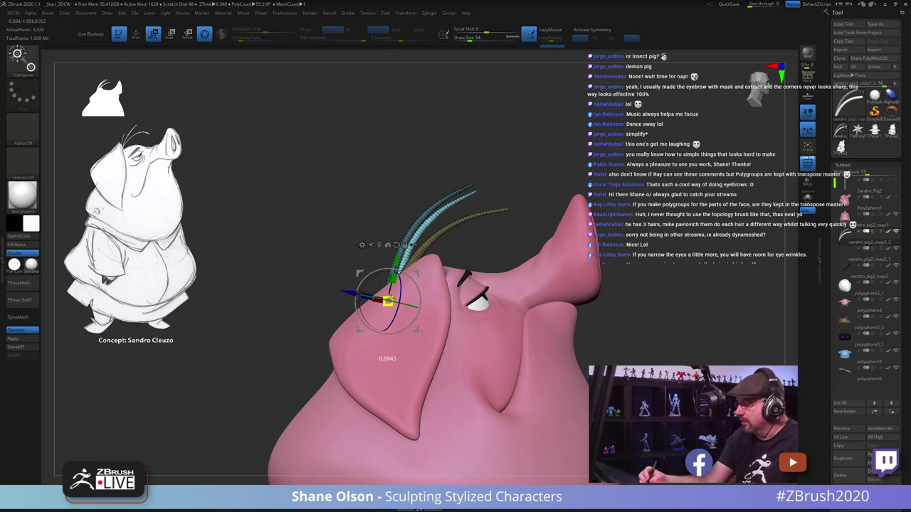
left_click_drag(389, 300, 412, 279)
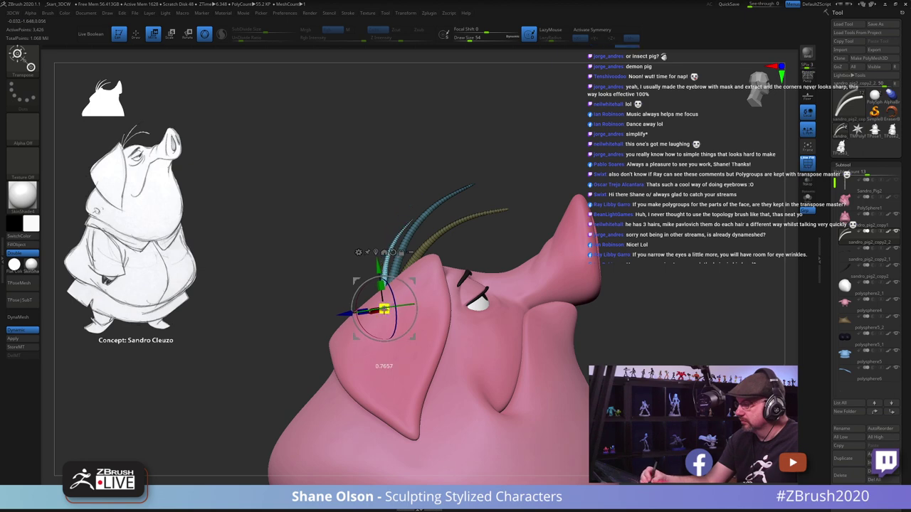
left_click_drag(384, 309, 413, 281)
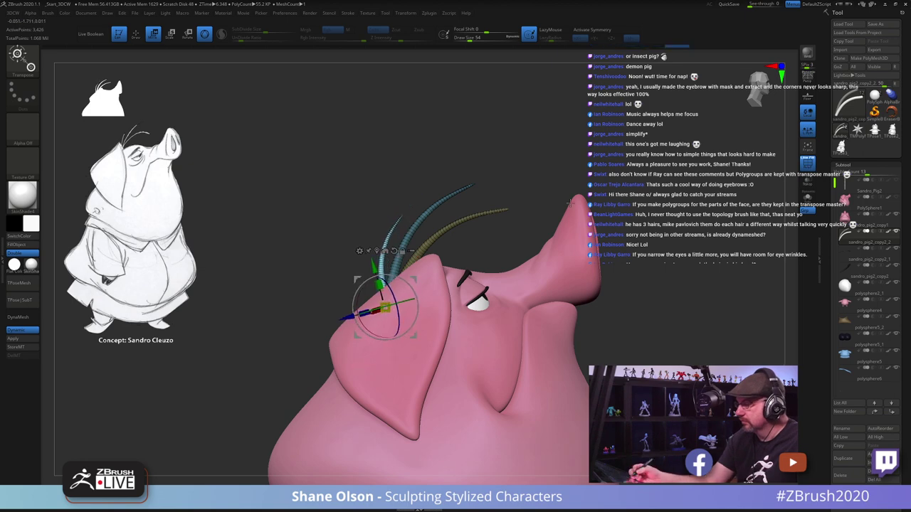
left_click_drag(570, 203, 582, 332)
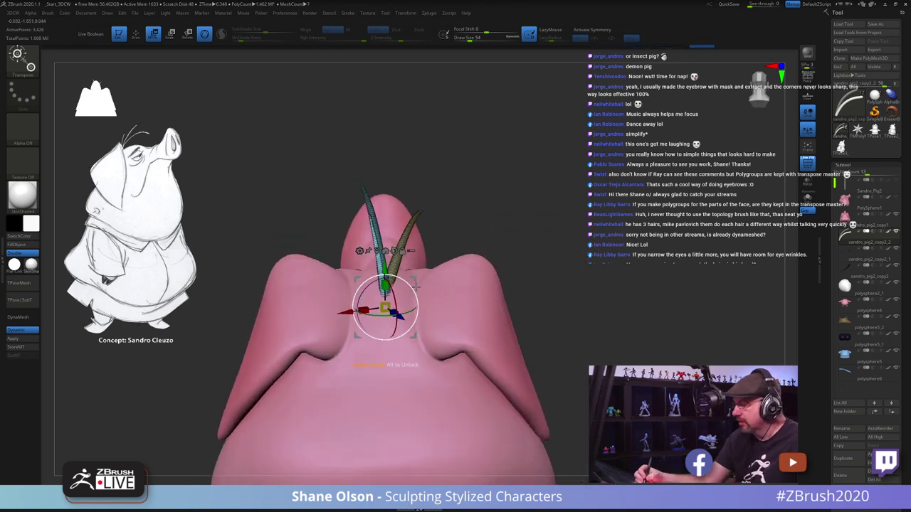
left_click_drag(416, 287, 416, 290)
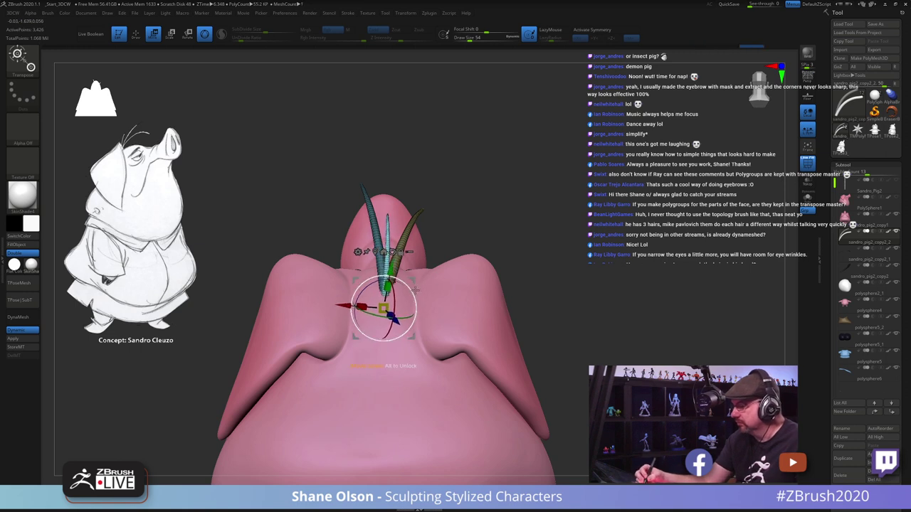
Step: Mask the two longer strands, realign the gizmo on the short strand's base, and nudge the short strand along its Z axis
left_click(557, 262, "ctrl")
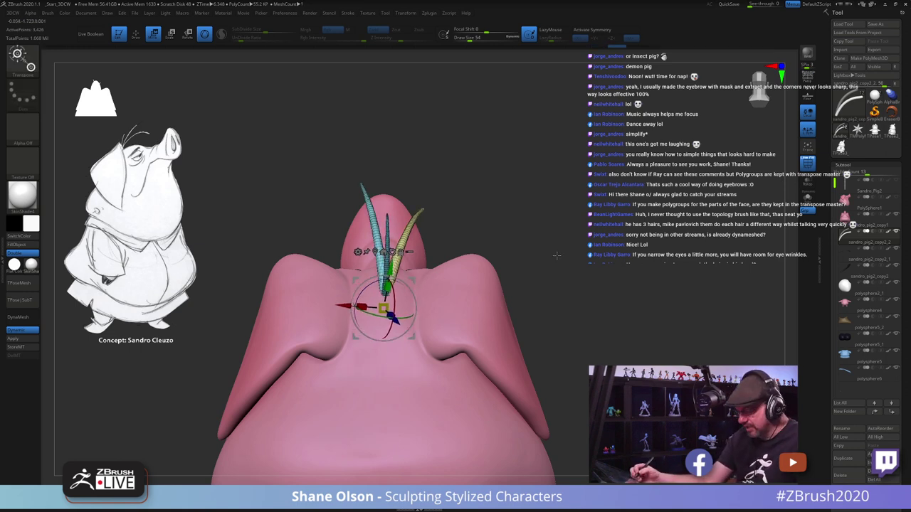
left_click_drag(547, 261, 420, 271)
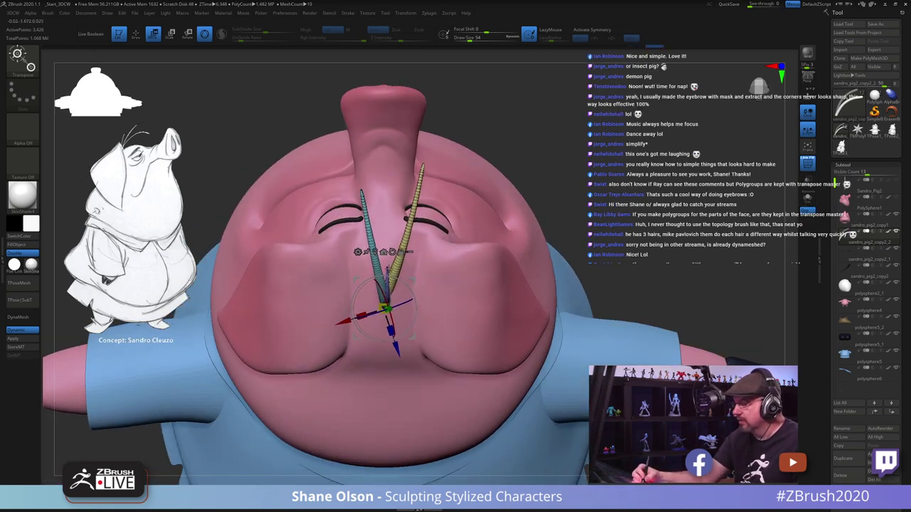
left_click(403, 254, "ctrl")
left_click(387, 307)
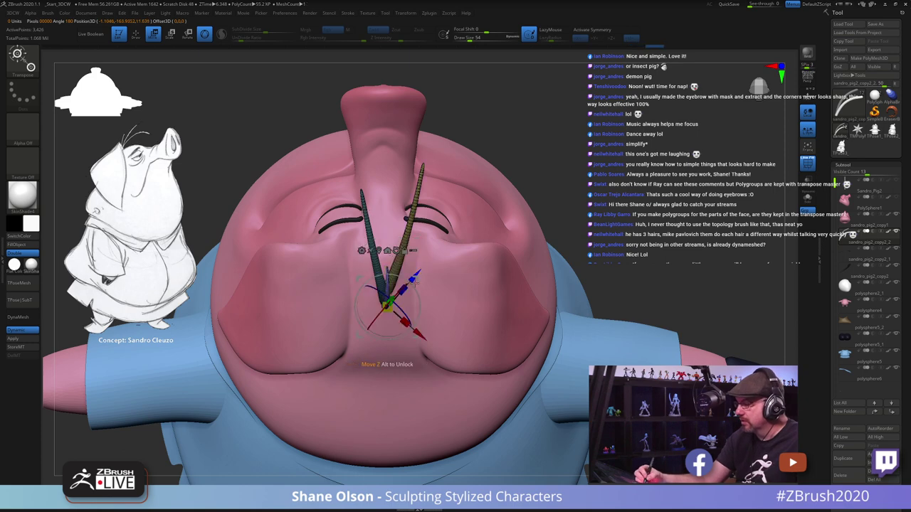
left_click_drag(419, 280, 422, 276)
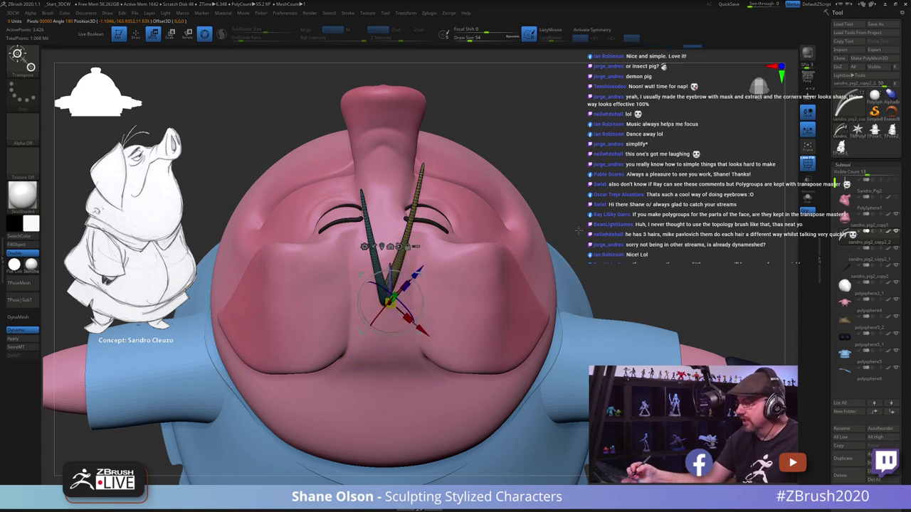
Step: Examine the spread and root placement of the three hair strands from behind the head
left_click_drag(563, 263, 582, 167)
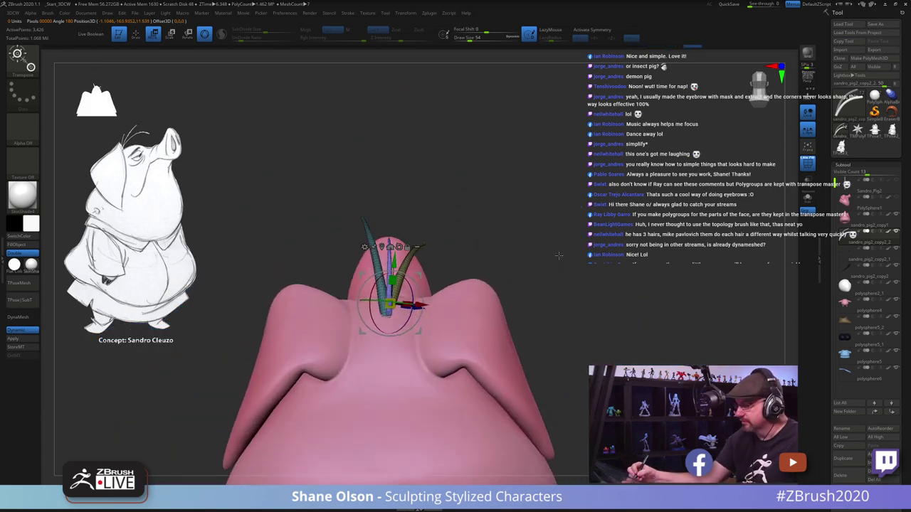
key("q")
mouse_move(544, 289)
left_mouse_down()
mouse_move(514, 306)
mouse_move(554, 315)
mouse_move(541, 306)
left_mouse_up()
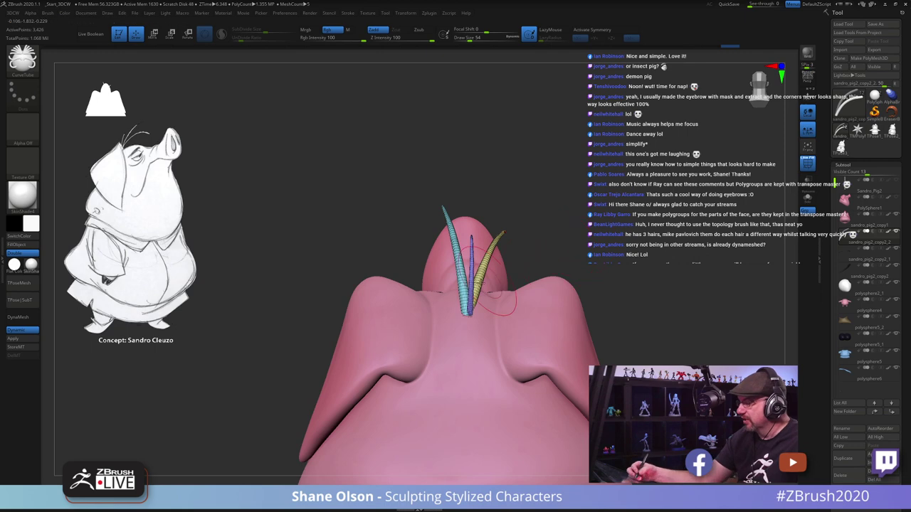
right_click_drag(474, 272, 456, 252, "alt")
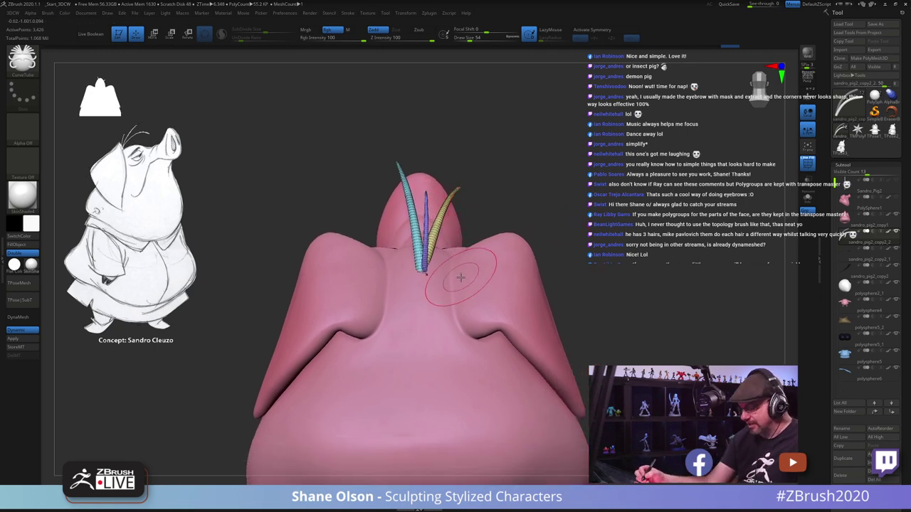
key("w")
left_click_drag(460, 227, 557, 249)
left_click_drag(557, 335, 588, 343)
key("q")
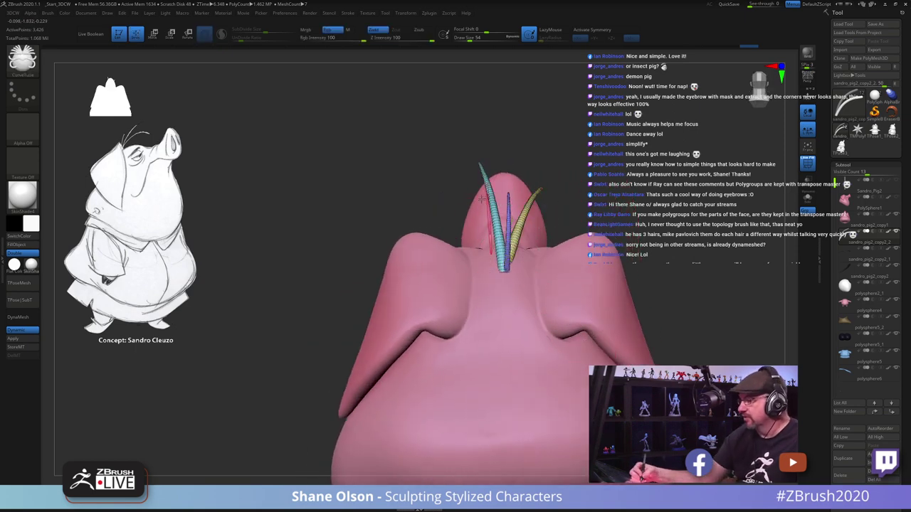
Step: Turn off the polygroup wireframe display and compare the three hair strands with the concept sketch in side view
left_click_drag(627, 249, 535, 289)
key("space")
key("shift+f")
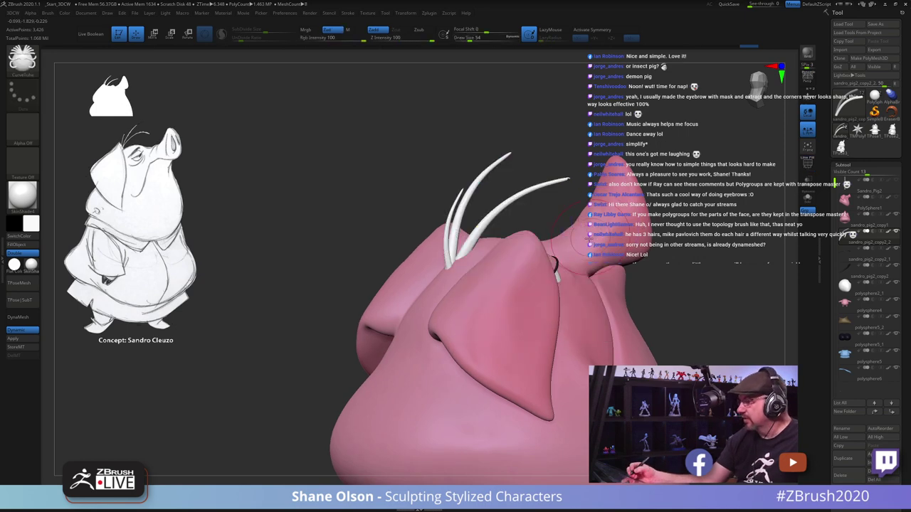
right_click_drag(574, 244, 527, 322, "ctrl")
left_click_drag(526, 322, 579, 335)
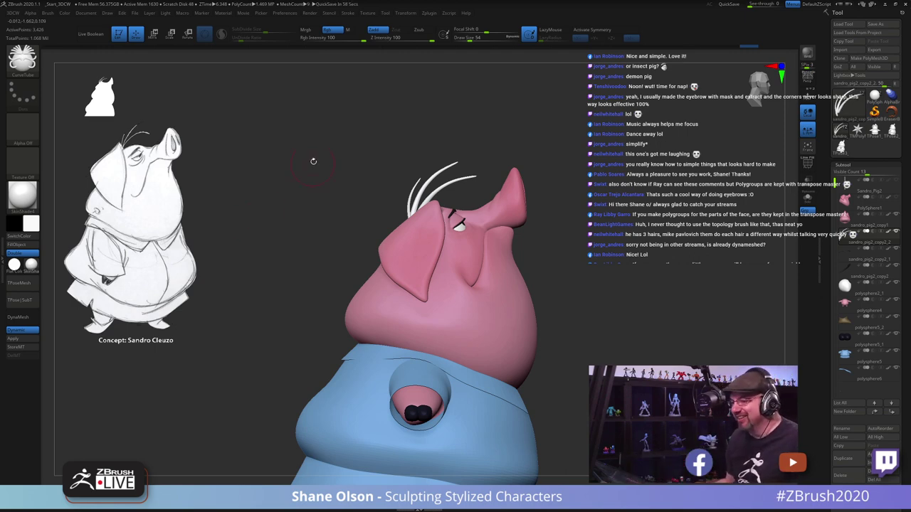
left_click_drag(313, 161, 383, 189)
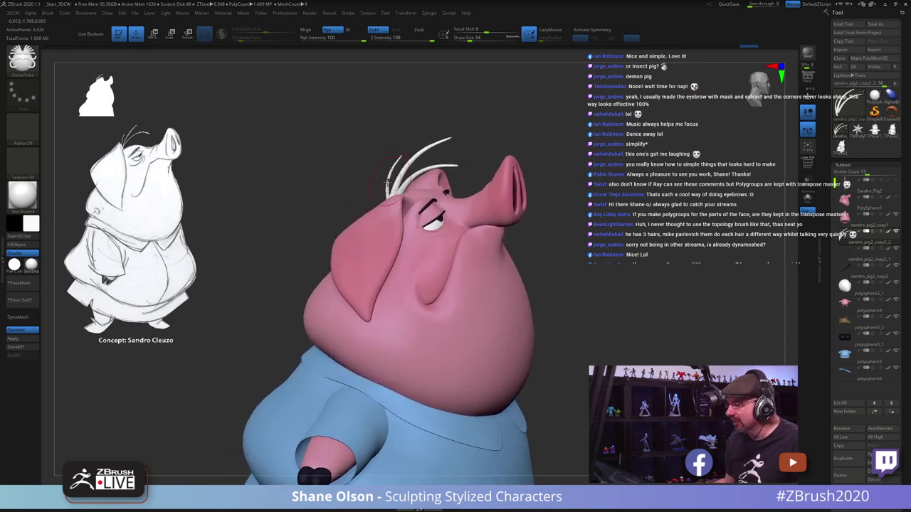
Step: Choose a light pinkish grey, switch to the HardP_3DCW brush, and fill the whole hair object with that colour
left_click(30, 227)
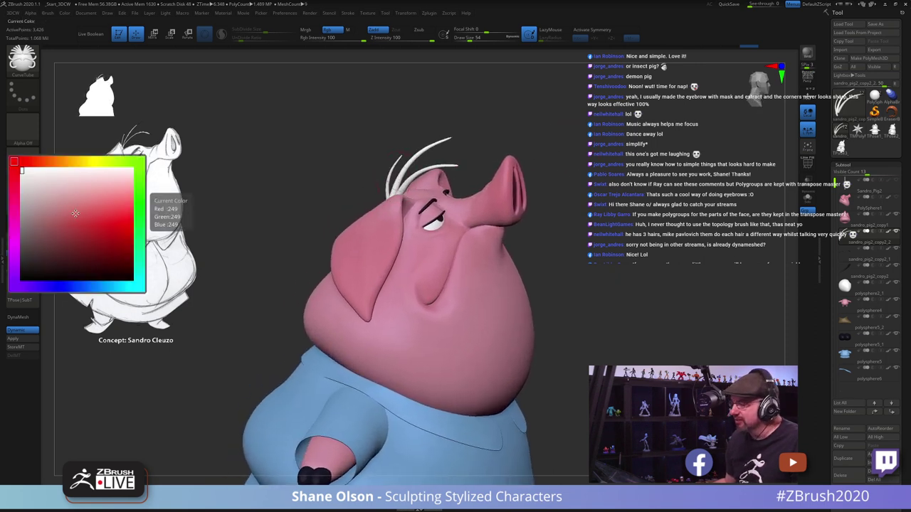
left_click(26, 197)
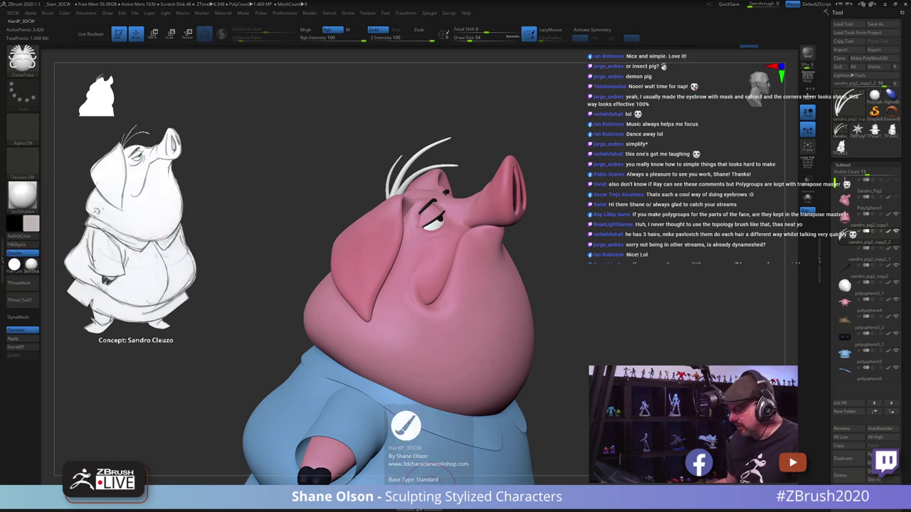
left_click(420, 498)
left_click(22, 245)
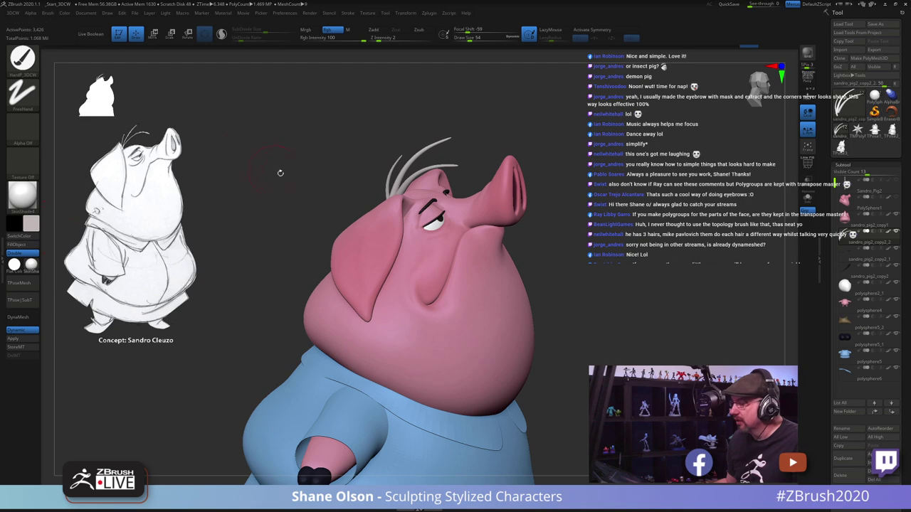
left_click_drag(280, 173, 358, 174)
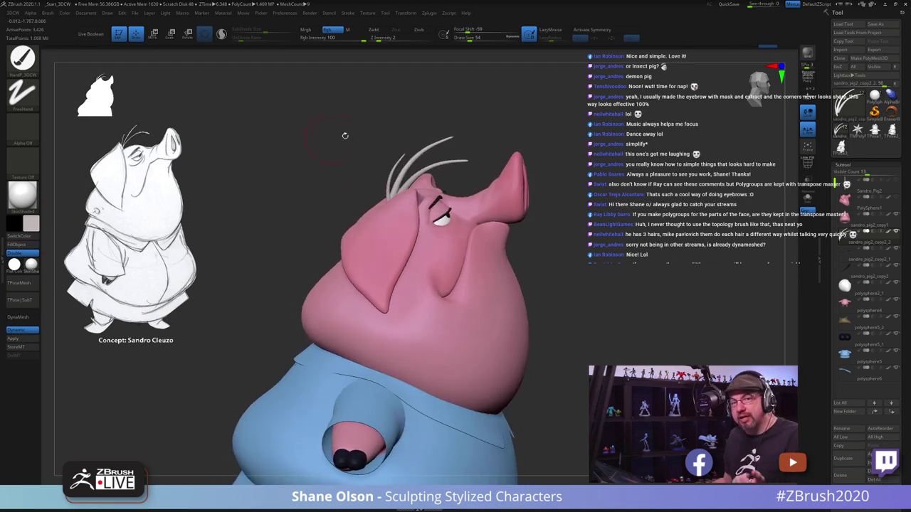
left_click_drag(343, 213, 388, 215)
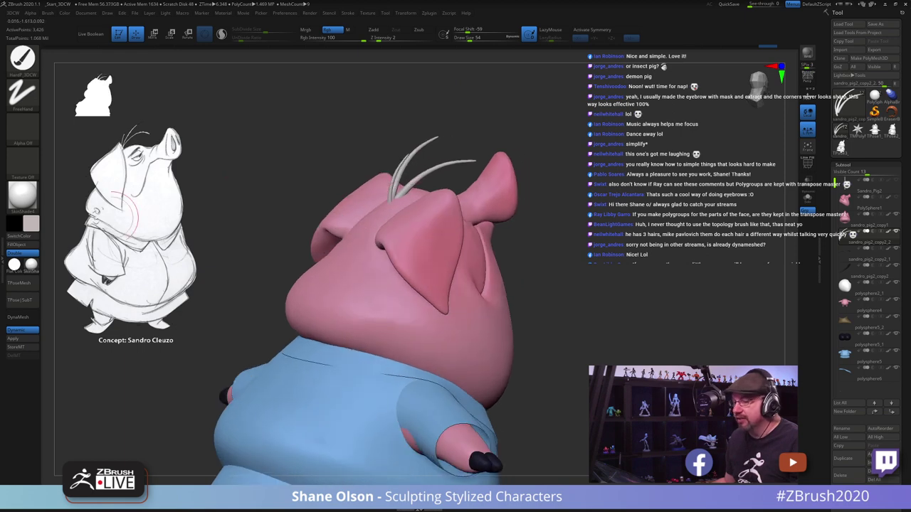
Step: Pick a darker dusty pink and start tinting the hair roots with the soft paint brush at draw size 140
left_click(33, 225)
left_click(28, 220)
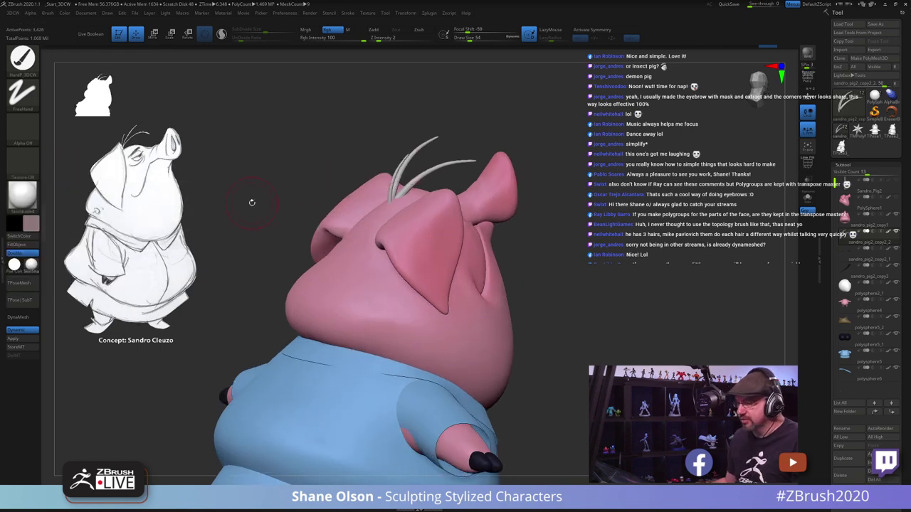
left_click_drag(252, 203, 291, 214)
left_click(439, 488)
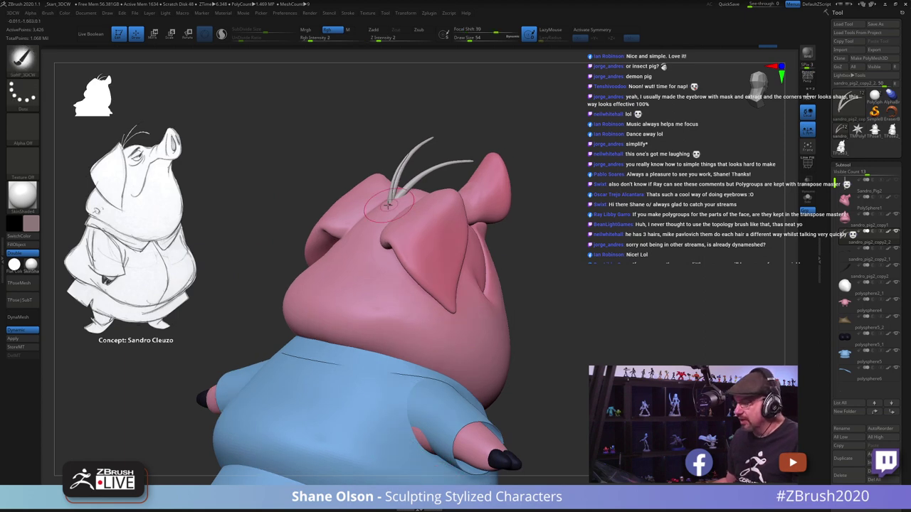
key("s")
left_click_drag(379, 196, 388, 195)
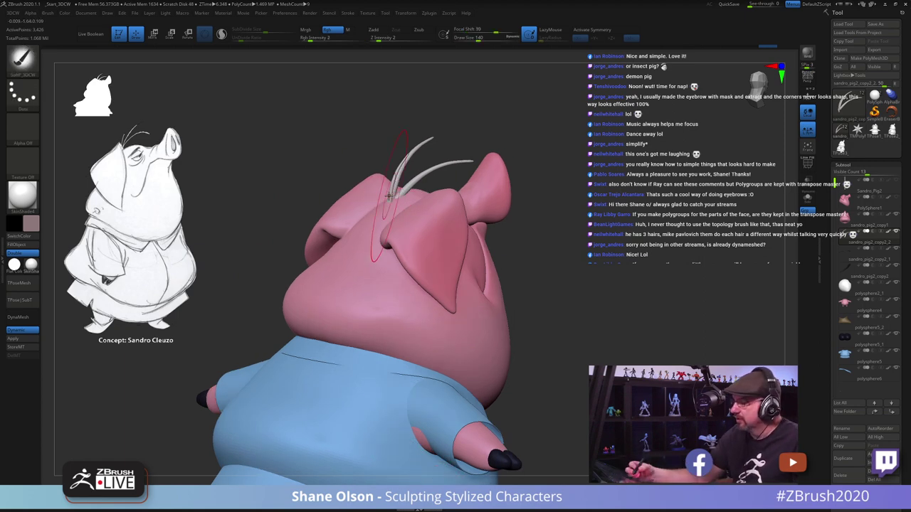
left_click(392, 201)
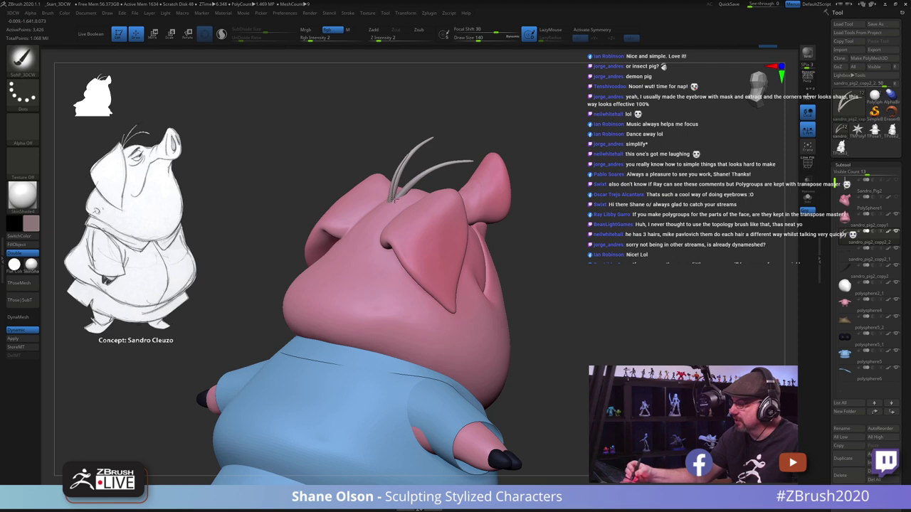
Step: Make the pig's head subtool sandro_pig2_copy1 active and check its wireframe from several sides
mouse_move(575, 288)
left_mouse_down()
mouse_move(565, 285)
mouse_move(584, 283)
left_mouse_up()
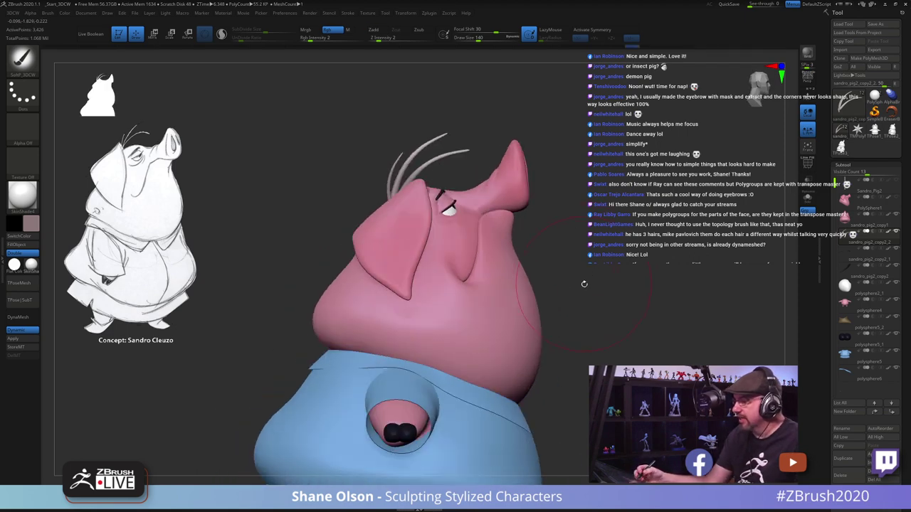
left_click_drag(626, 309, 577, 313)
key("space")
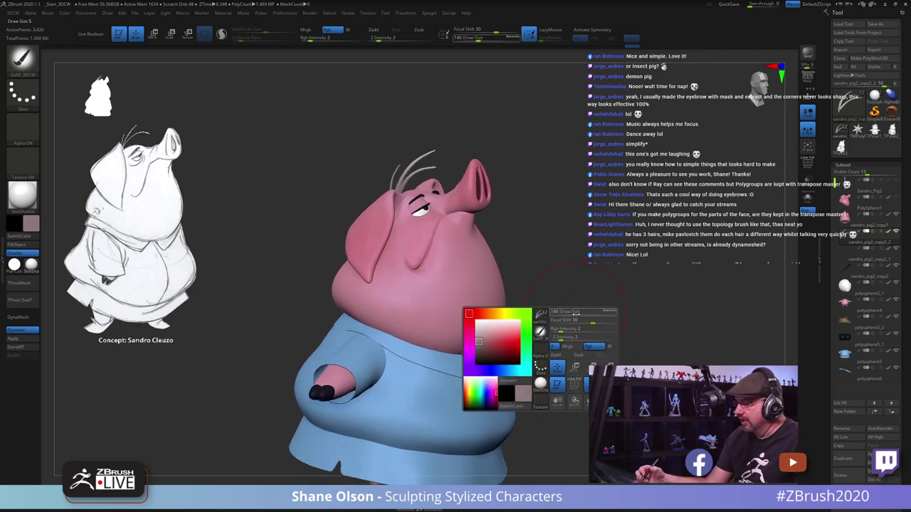
left_click(480, 304, "alt")
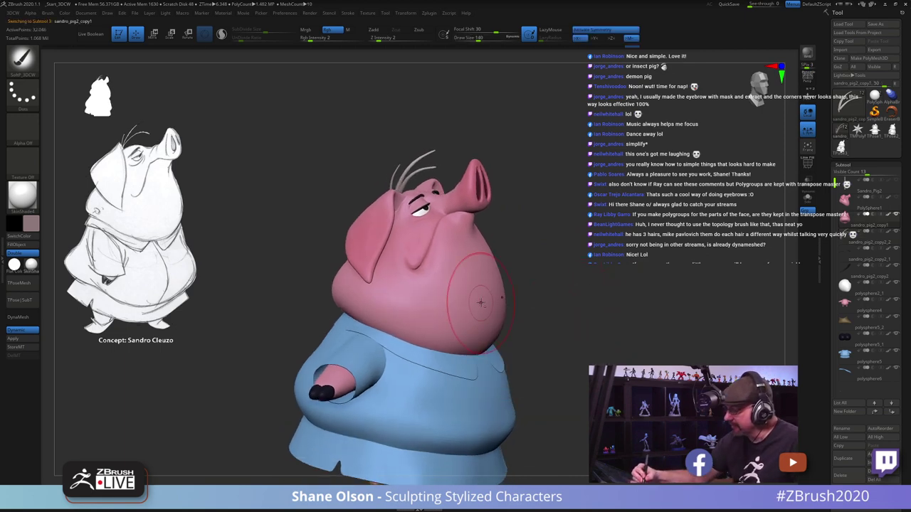
left_click_drag(545, 335, 527, 363)
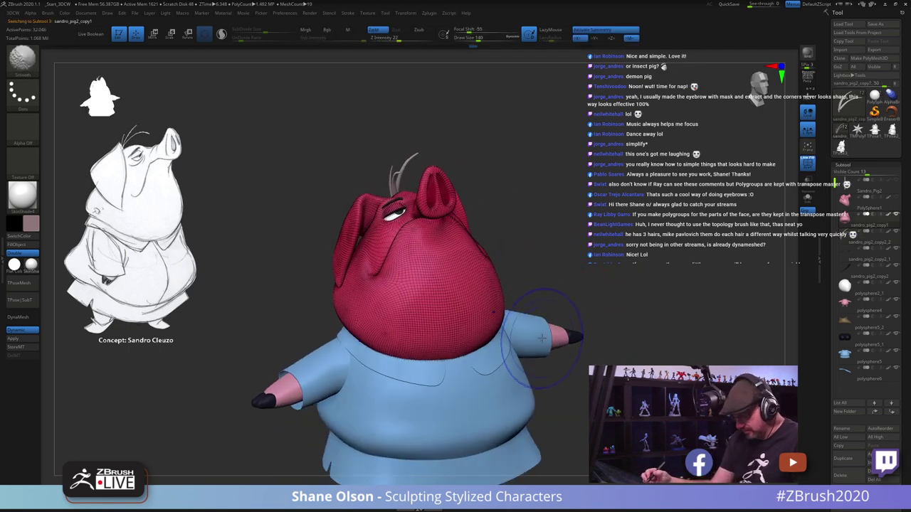
left_click_drag(557, 260, 515, 291)
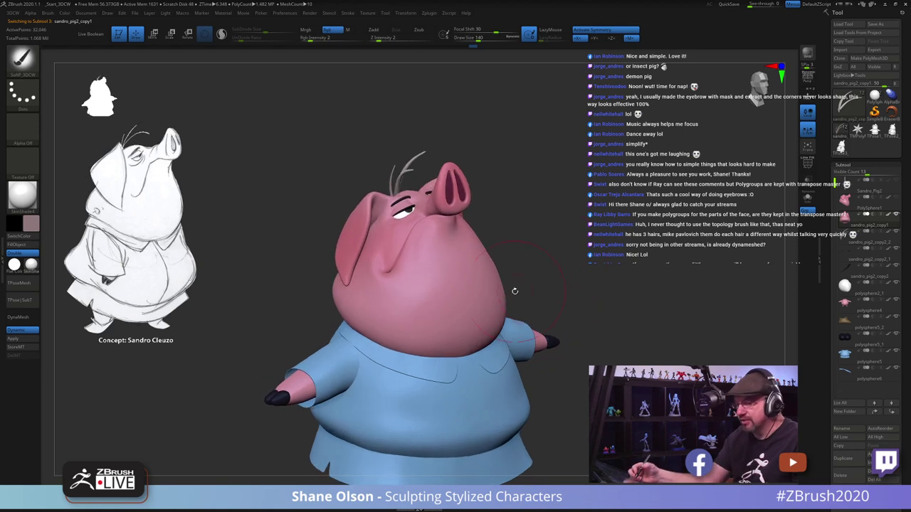
Step: Apply the head's dynamic subdivision as real geometry and divide the mesh once more
left_click(21, 340)
key("b")
key("c")
key("b")
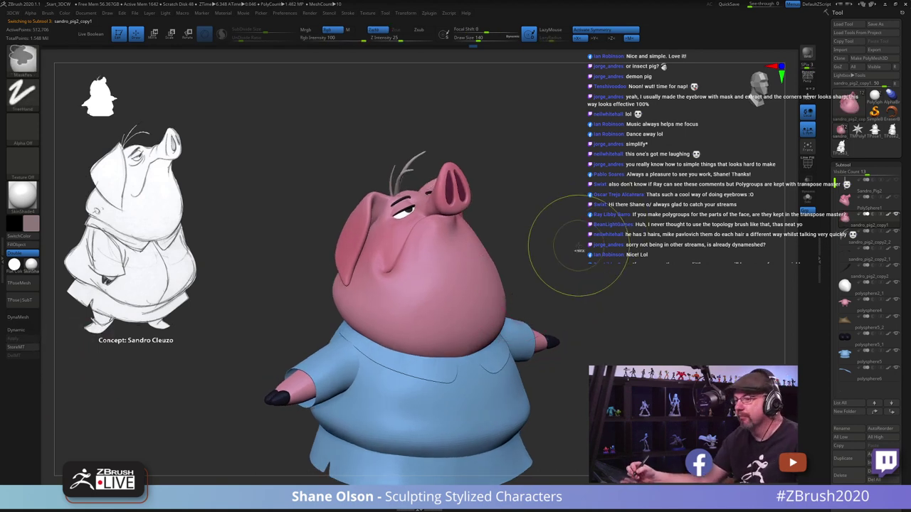
key("ctrl+d")
left_click_drag(576, 243, 545, 256)
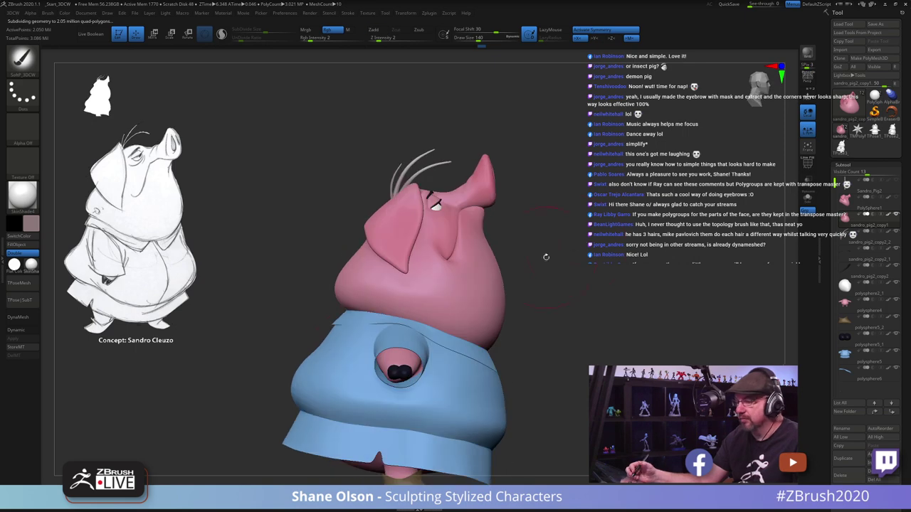
Step: Lower the head's subdivision level and refine the snout's shape with the Move brush, using draw sizes 104 and 74
key("s")
left_click_drag(279, 317, 264, 318)
left_click_drag(524, 234, 534, 281)
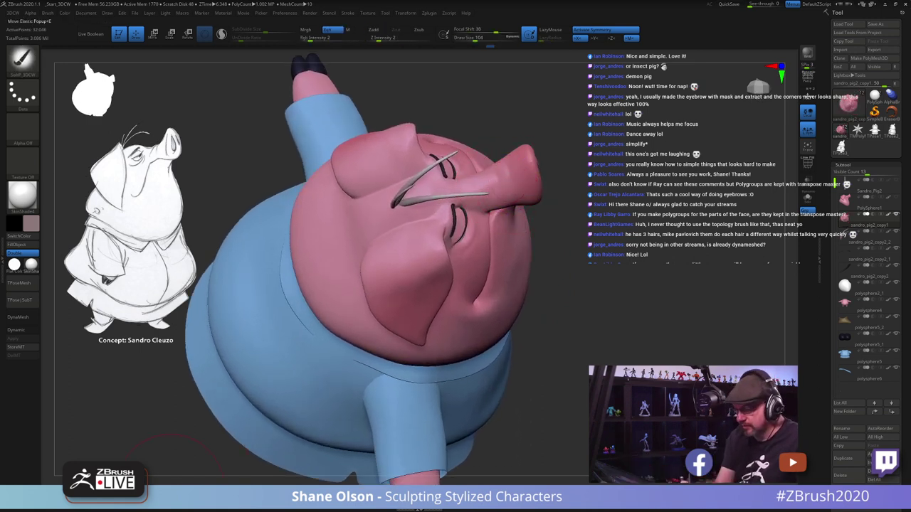
key("b")
key("m")
key("v")
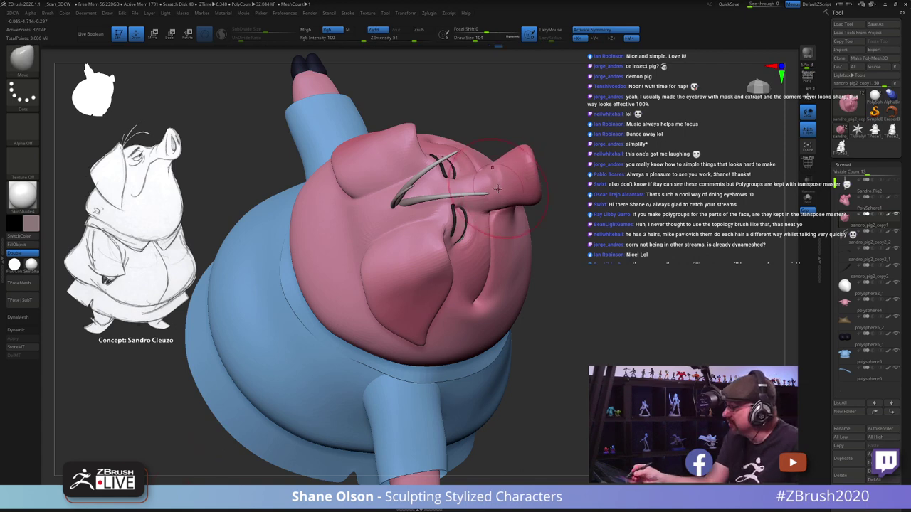
right_click_drag(497, 189, 504, 207)
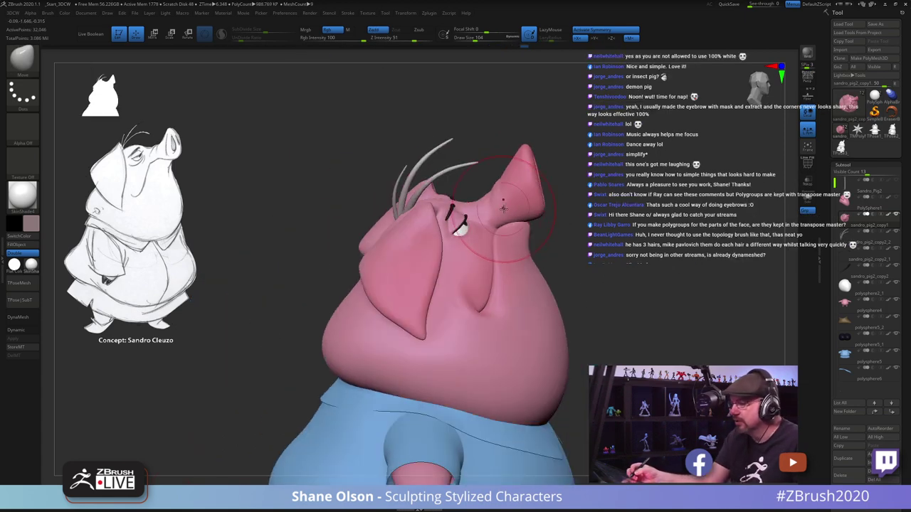
key("s")
left_click_drag(503, 207, 497, 207)
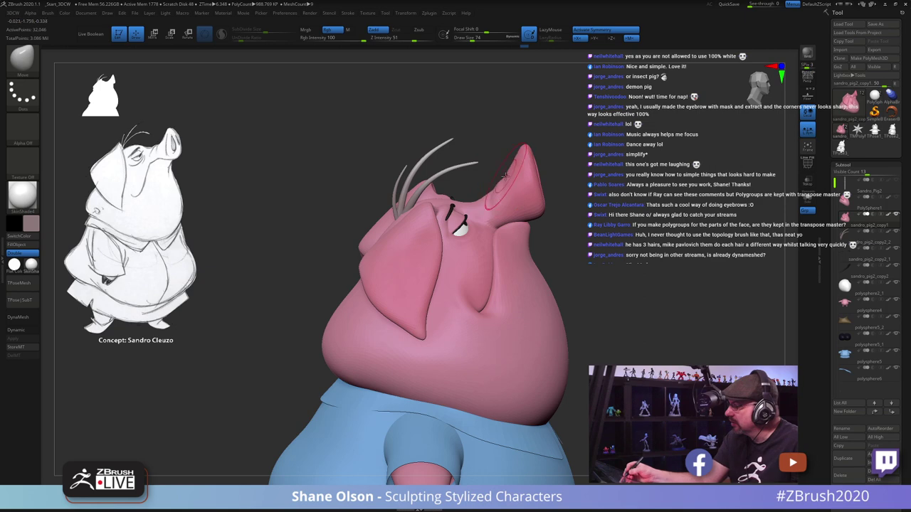
right_click_drag(561, 254, 603, 334)
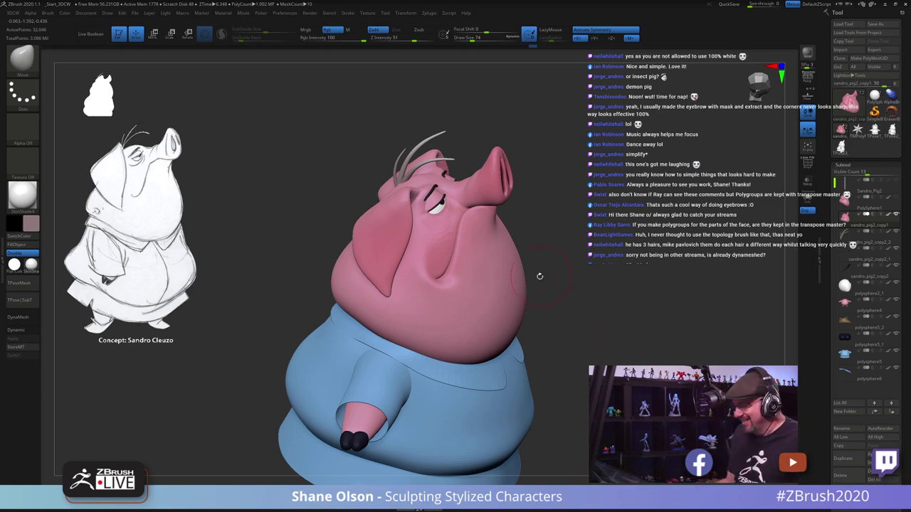
right_click_drag(534, 272, 532, 201)
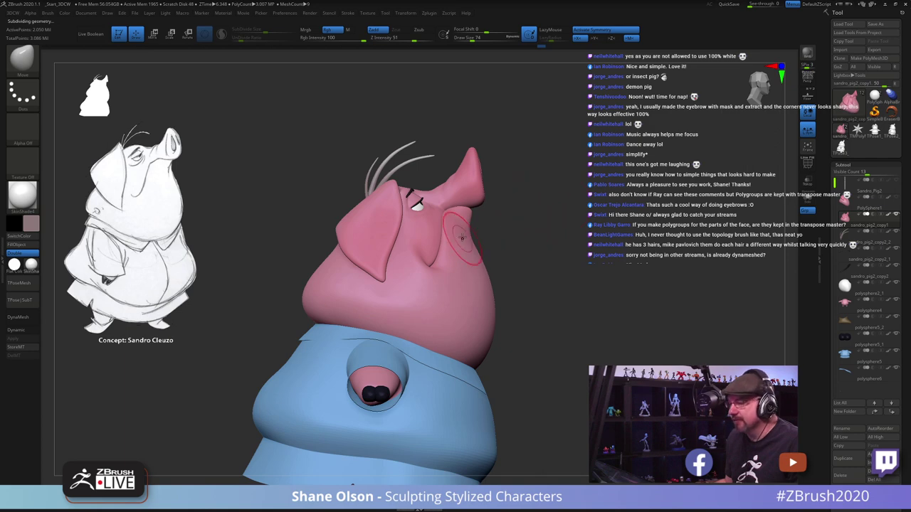
Step: Push in the front of the muzzle just below the snout with a Move brush of about 120 draw size and smooth it
key("s")
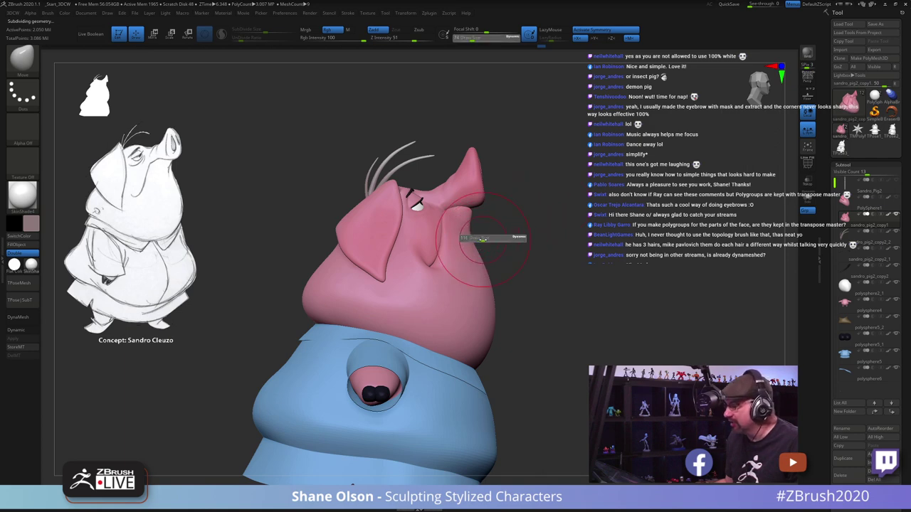
left_click_drag(483, 239, 481, 240)
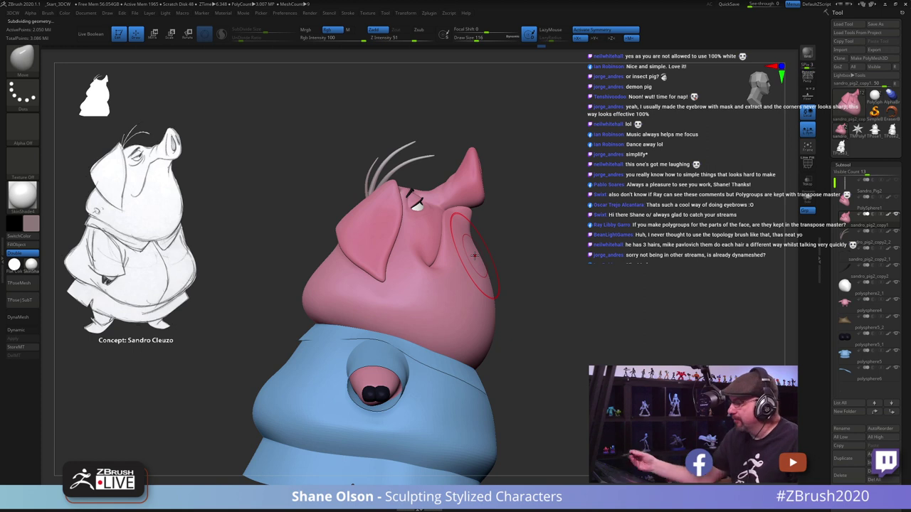
key("s")
left_click_drag(478, 242, 475, 233)
key("s")
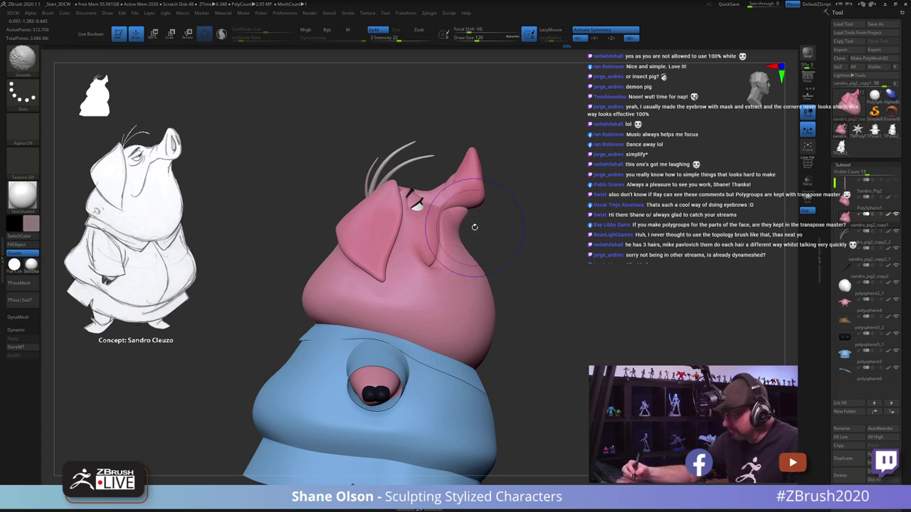
Step: Refine the mouth and upper cheek contours under the snout with the Move brush at draw sizes 97 and 51
key("s")
left_click_drag(469, 228, 466, 228)
left_click_drag(464, 215, 470, 230)
left_click_drag(534, 231, 466, 233)
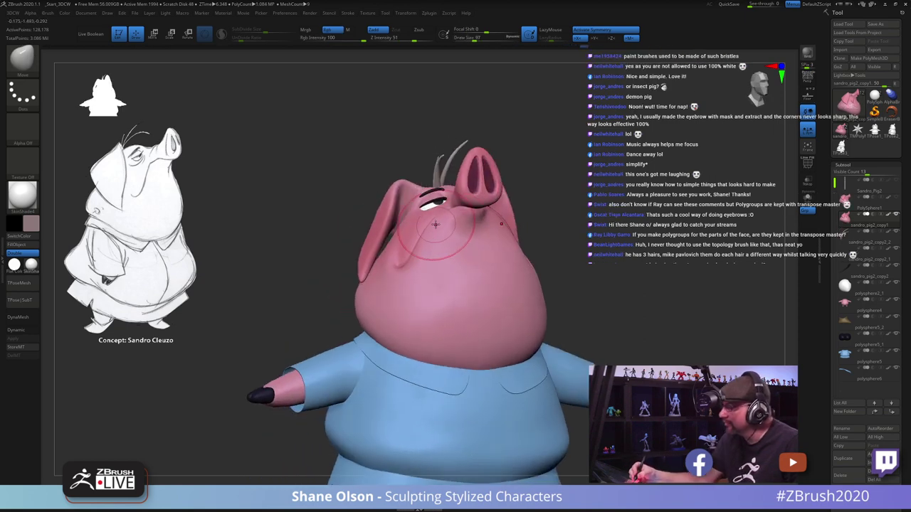
right_click_drag(444, 225, 555, 272)
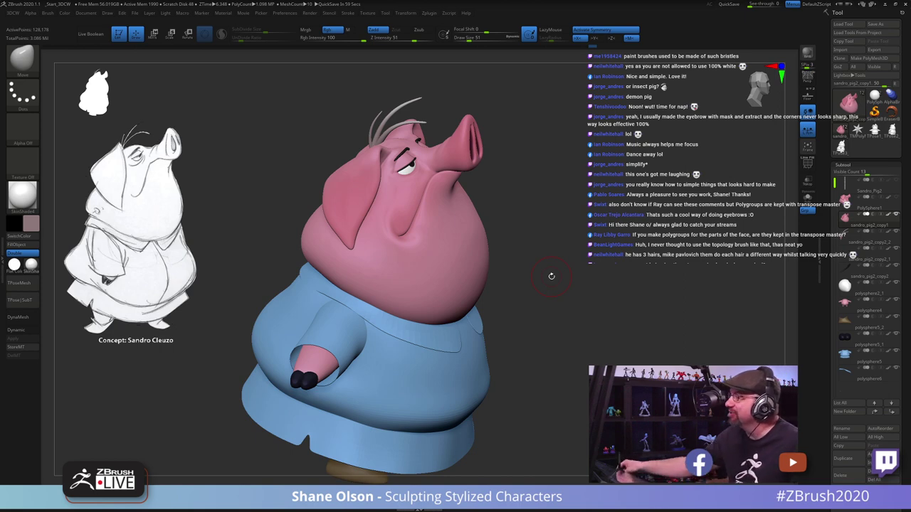
right_click_drag(542, 232, 527, 212)
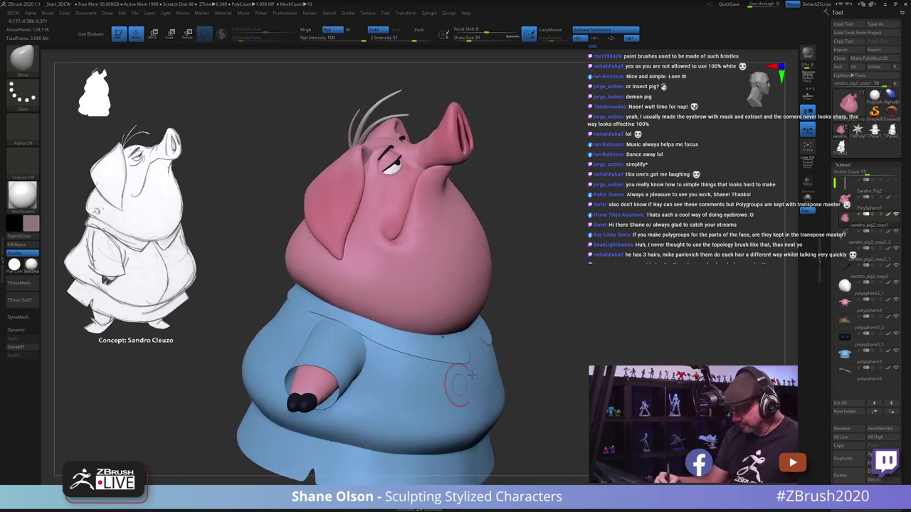
Step: Save the tool over the existing Sandro_Pig2 file in the ZTLs folder
key("ctrl+s")
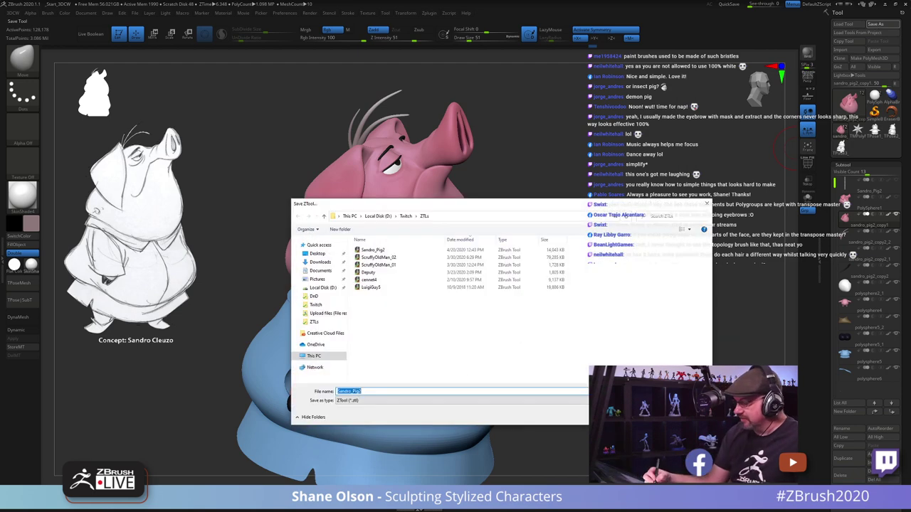
key("Return")
left_click(482, 256)
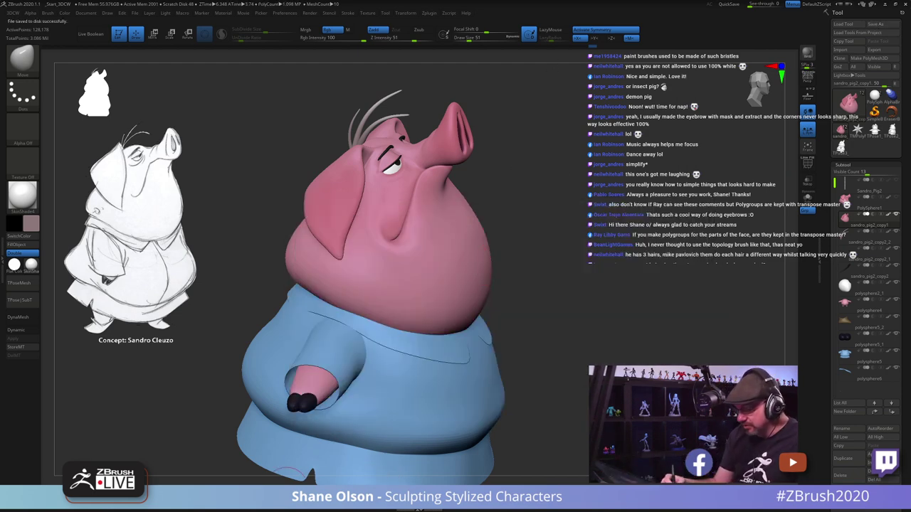
Step: Sculpt a fine fold beneath the pig's lower eyelid with the Cloth_3DCW brush at about 18 draw size
key("3")
mouse_move(418, 225)
right_mouse_down()
mouse_move(411, 196)
mouse_move(414, 244)
right_mouse_up()
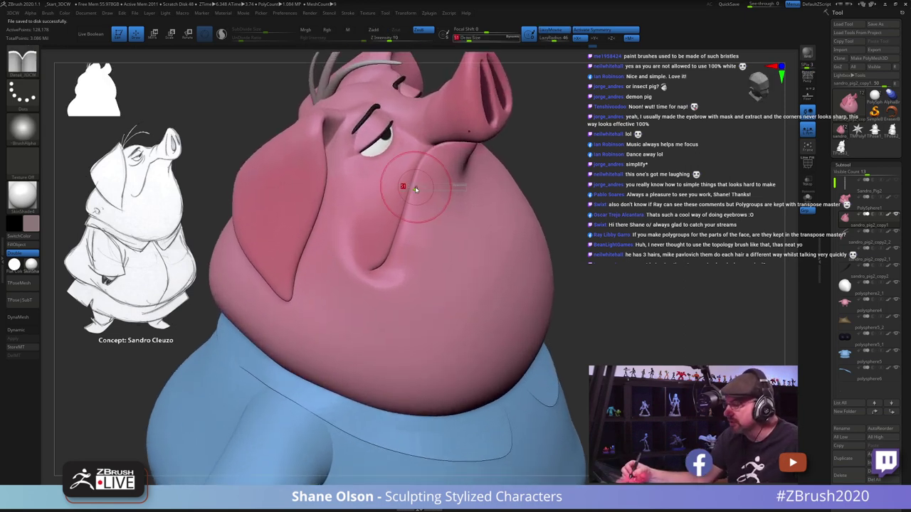
key("s")
left_click_drag(417, 186, 412, 187)
key("4")
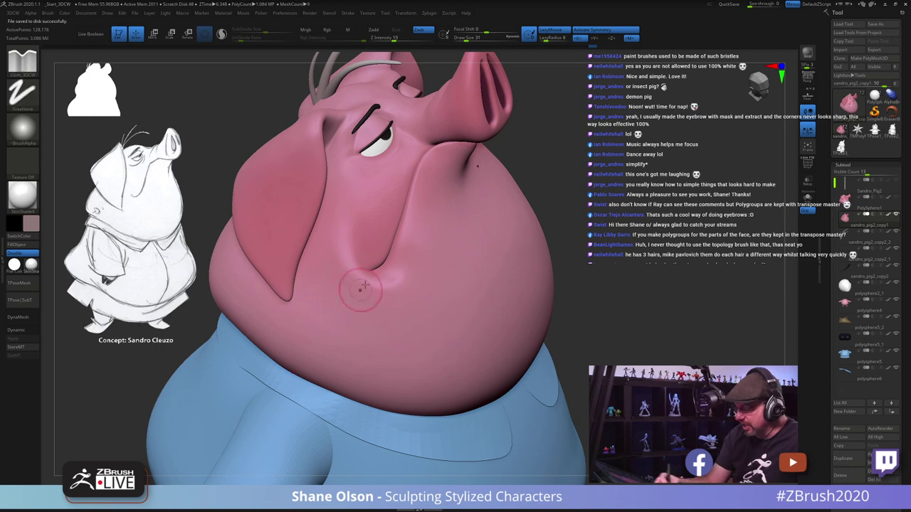
right_click_drag(409, 202, 410, 217, "ctrl")
right_click_drag(411, 170, 411, 212, "alt")
key("s")
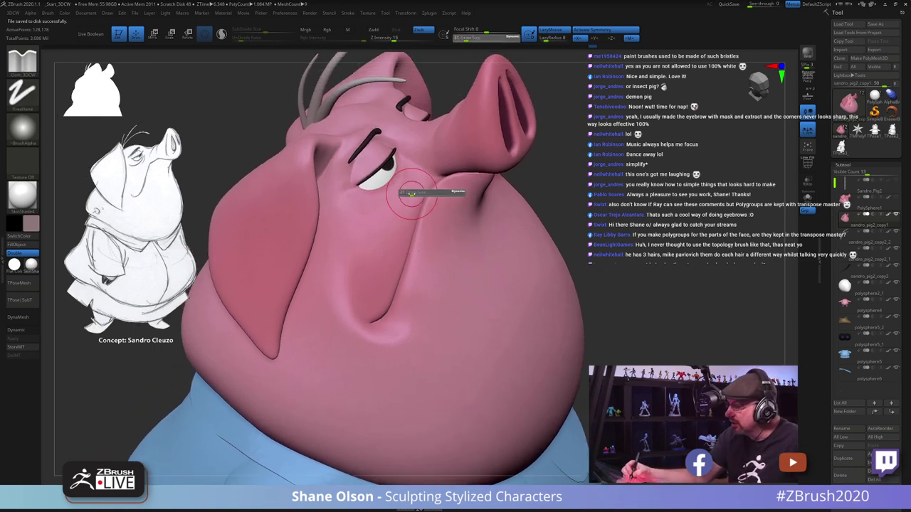
left_click_drag(413, 194, 408, 194)
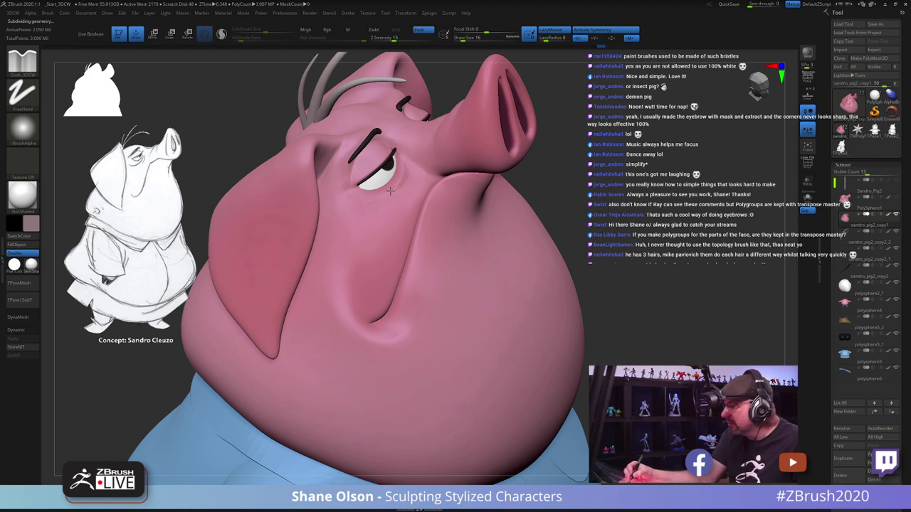
Step: Build up the folds under the eye and toward the cheek with the same brush at draw size 24
mouse_move(447, 288)
right_mouse_down()
mouse_move(439, 307)
mouse_move(443, 298)
right_mouse_up()
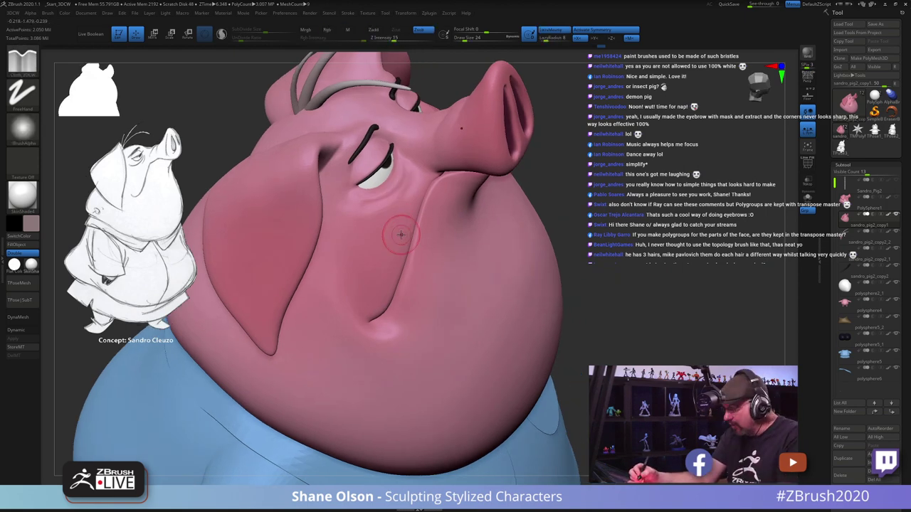
right_click_drag(400, 241, 406, 216)
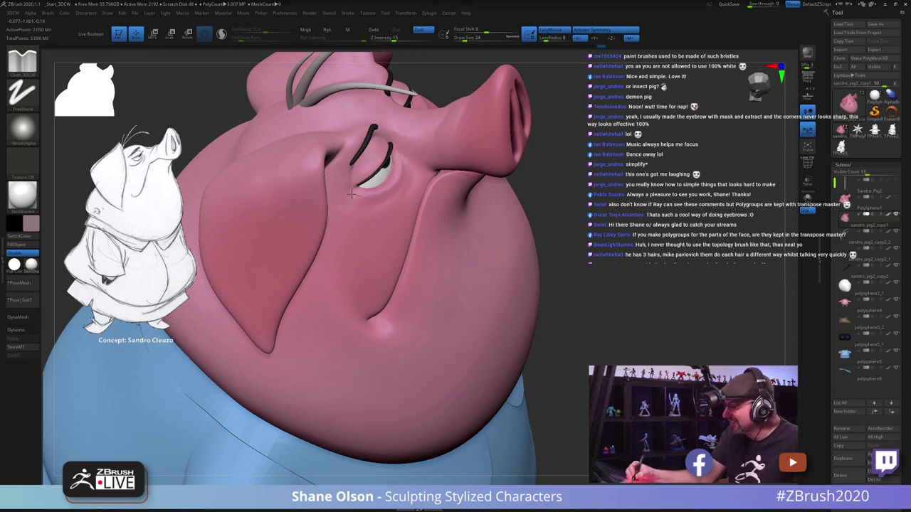
mouse_move(447, 283)
right_mouse_down()
mouse_move(424, 273)
mouse_move(437, 278)
mouse_move(424, 242)
right_mouse_up()
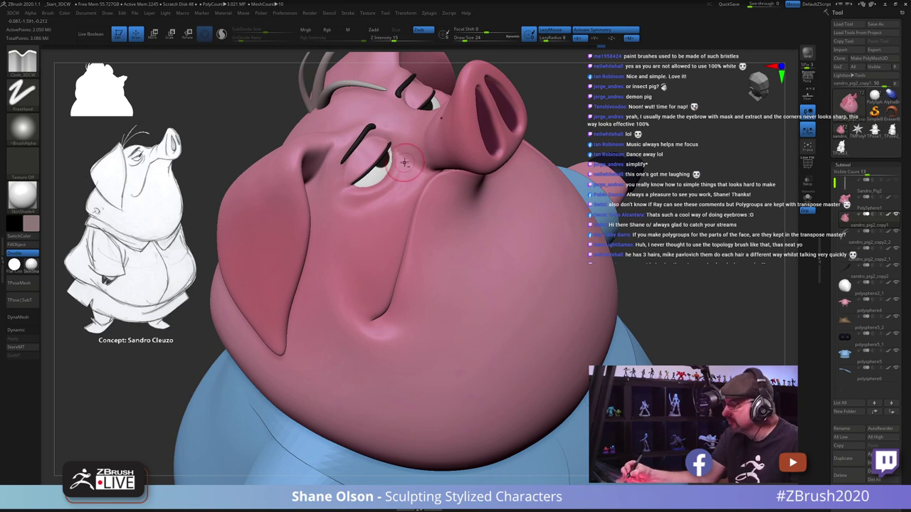
right_click_drag(397, 281, 419, 261)
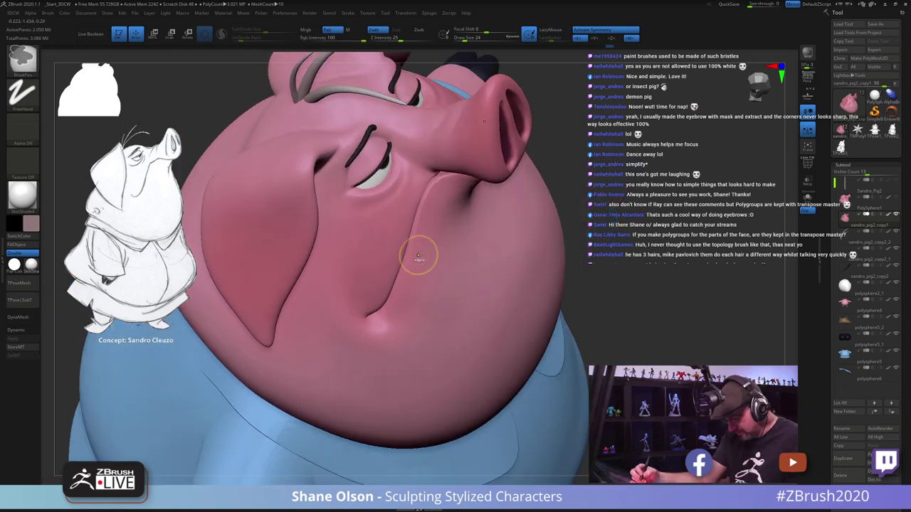
Step: Undo the last stroke, refine the area between eye and snout at about 18 draw size, and smooth the cheek below the eye
key("ctrl+z")
key("bracketleft")
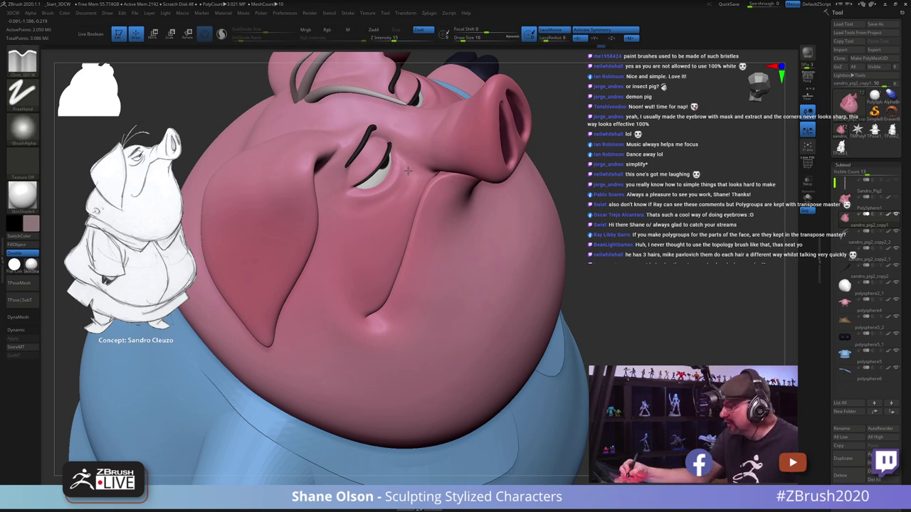
right_click_drag(443, 299, 399, 160)
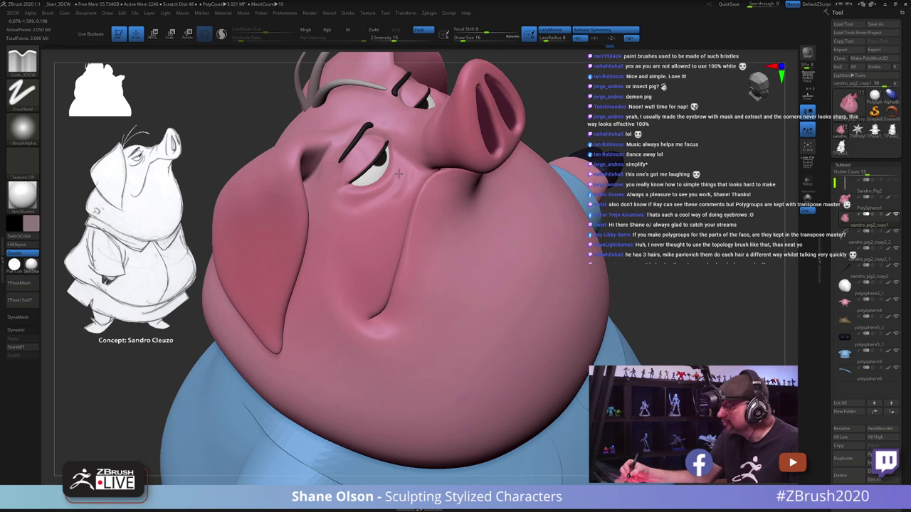
mouse_move(453, 305)
right_mouse_down()
mouse_move(427, 307)
mouse_move(445, 309)
mouse_move(444, 294)
right_mouse_up()
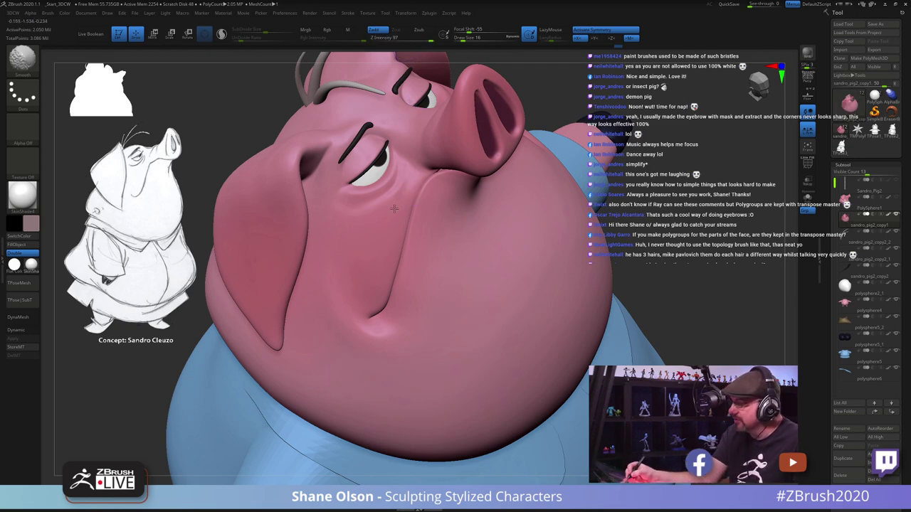
left_click_drag(394, 209, 406, 244, "shift")
mouse_move(420, 272)
right_mouse_down()
mouse_move(476, 264)
mouse_move(419, 255)
mouse_move(414, 266)
right_mouse_up()
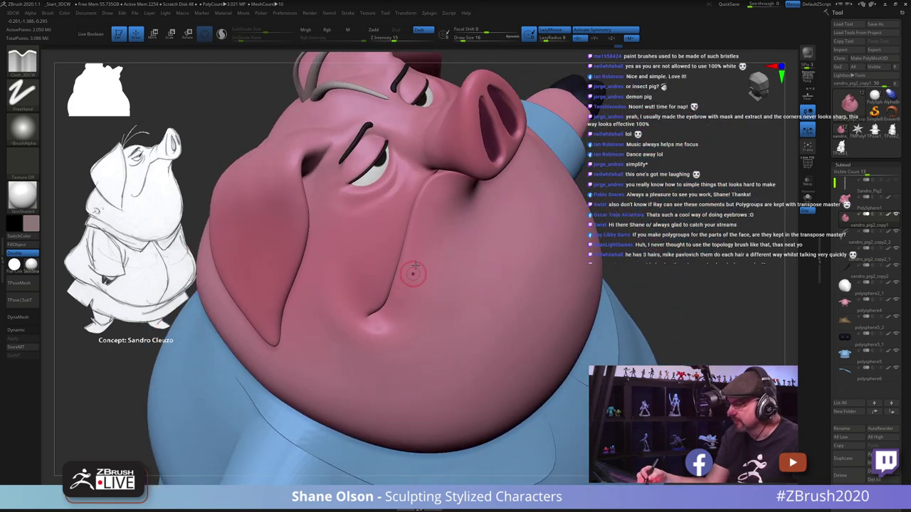
Step: Tighten the cheek crease running down from the snout with the Pinch_3DCW brush at draw size 9
mouse_move(418, 229)
right_mouse_down("ctrl")
mouse_move(396, 165)
mouse_move(341, 353)
right_mouse_up("ctrl")
left_click(222, 493)
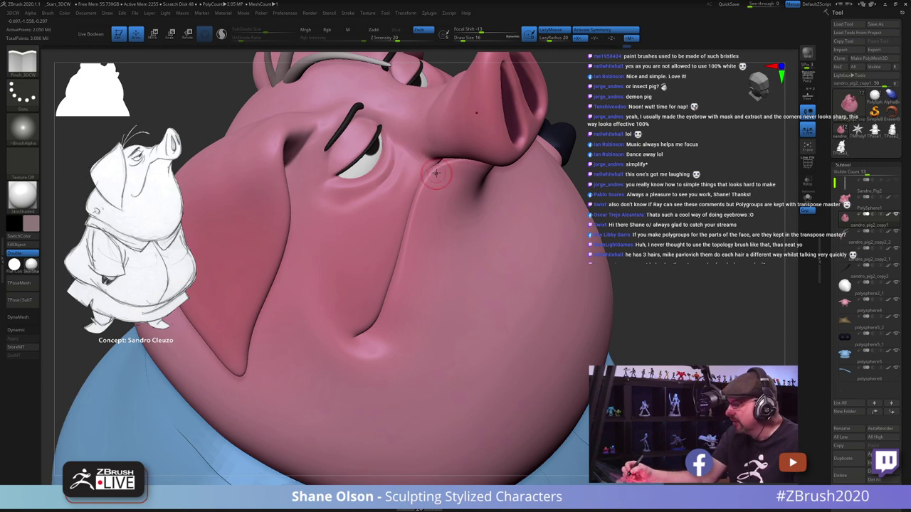
key("s")
left_click_drag(416, 189, 409, 188)
right_click_drag(406, 154, 410, 158)
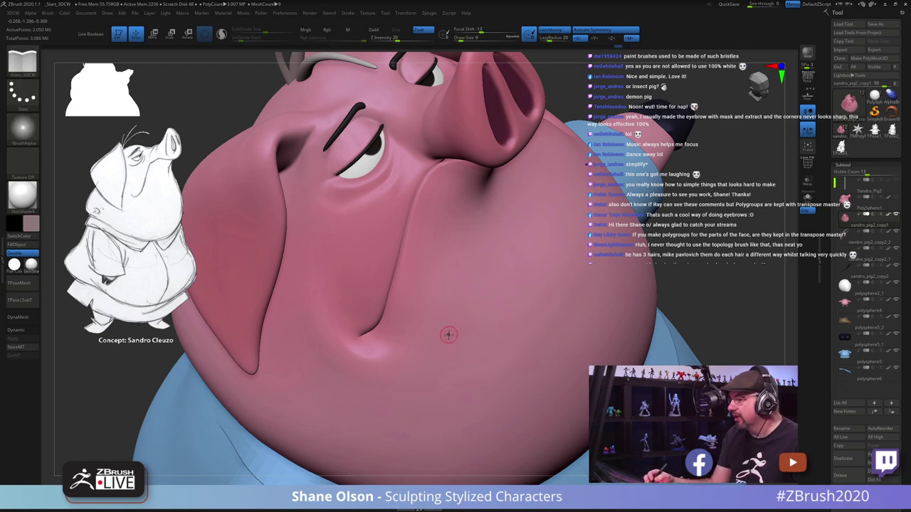
Step: Refine the snout and the area beneath it at a lower subdivision level with the Move brush at about 41 draw size, smoothing as needed
mouse_move(445, 331)
right_mouse_down()
mouse_move(476, 302)
mouse_move(464, 286)
mouse_move(563, 295)
mouse_move(588, 342)
mouse_move(570, 356)
mouse_move(541, 267)
mouse_move(541, 303)
mouse_move(537, 290)
right_mouse_up()
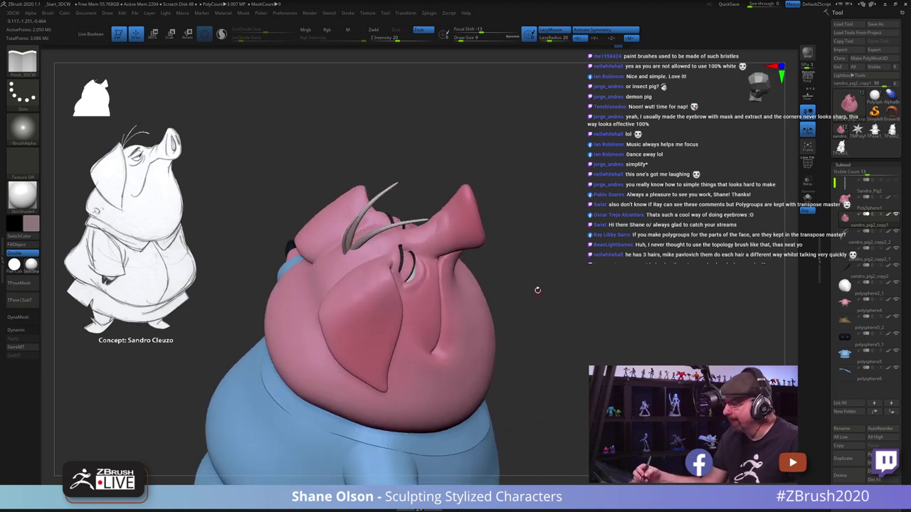
key("b")
key("m")
key("v")
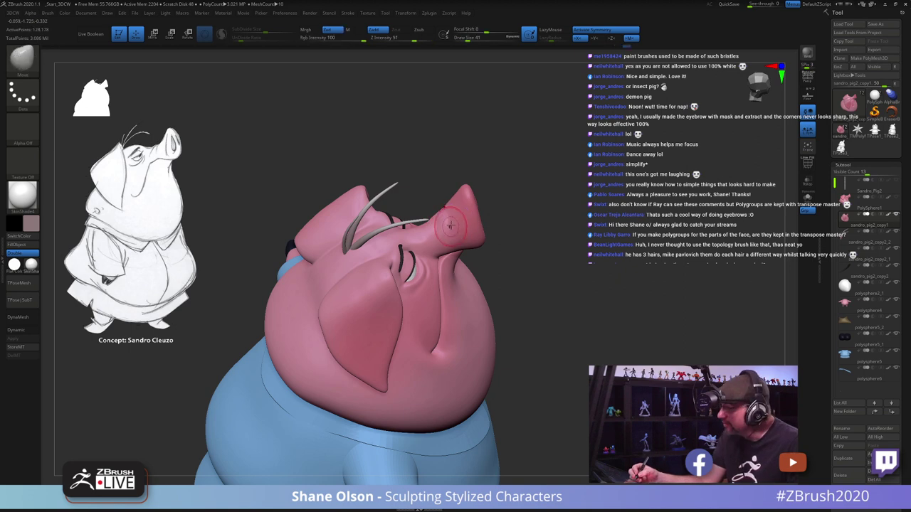
mouse_move(447, 233)
right_mouse_down()
mouse_move(450, 212)
mouse_move(462, 244)
right_mouse_up()
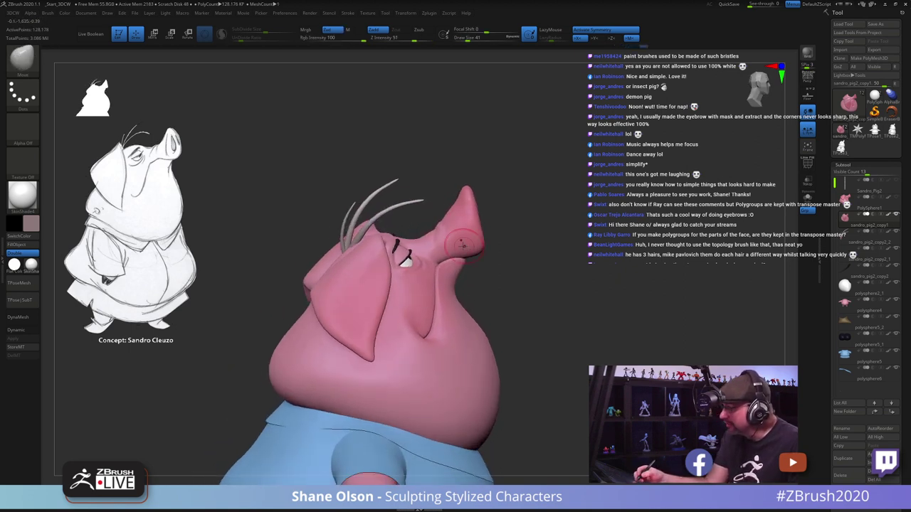
right_click_drag(472, 275, 439, 225)
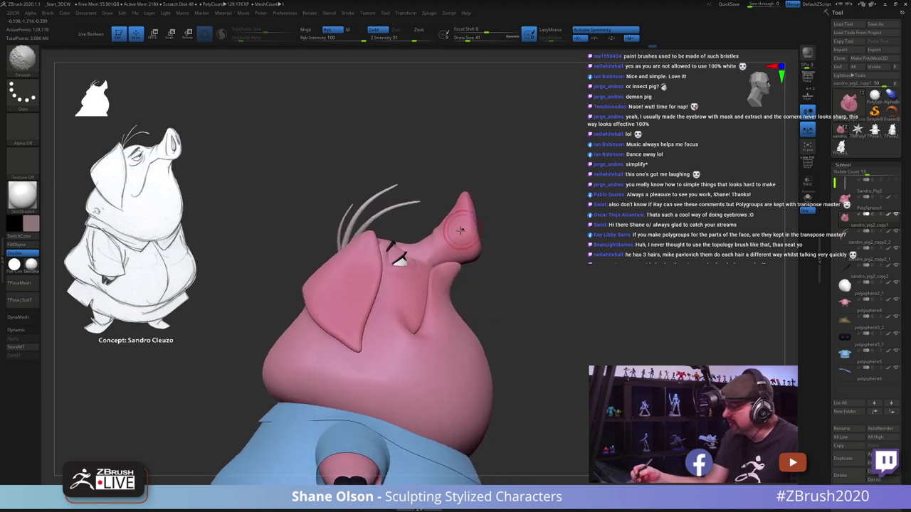
mouse_move(501, 317)
right_mouse_down()
mouse_move(533, 317)
mouse_move(519, 356)
mouse_move(525, 314)
mouse_move(547, 308)
mouse_move(555, 318)
right_mouse_up()
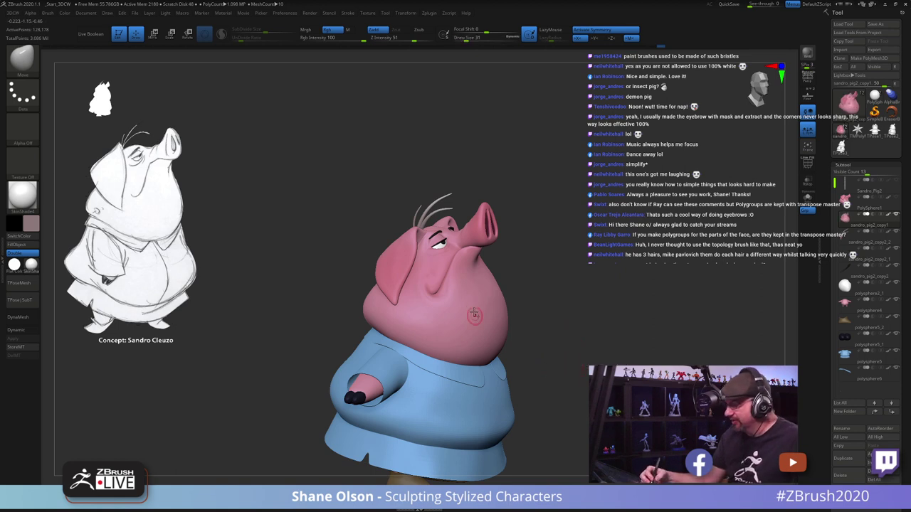
right_click_drag(471, 315, 468, 304)
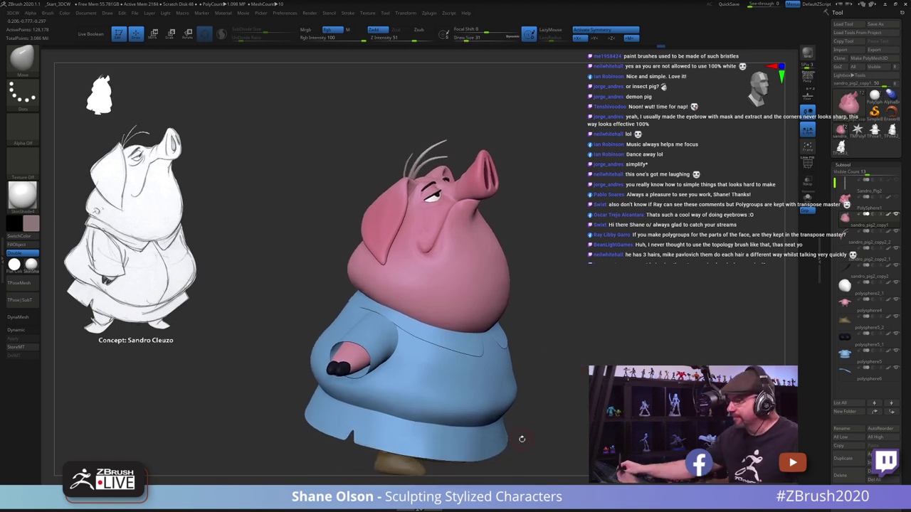
Step: Switch to the HardP_3DCW brush and choose a muted purple paint colour
key("2")
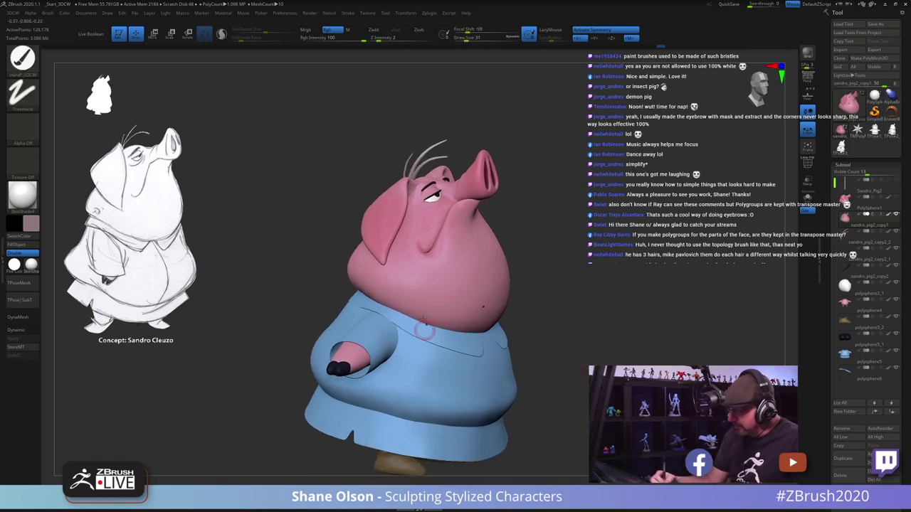
key("c")
left_click(35, 222)
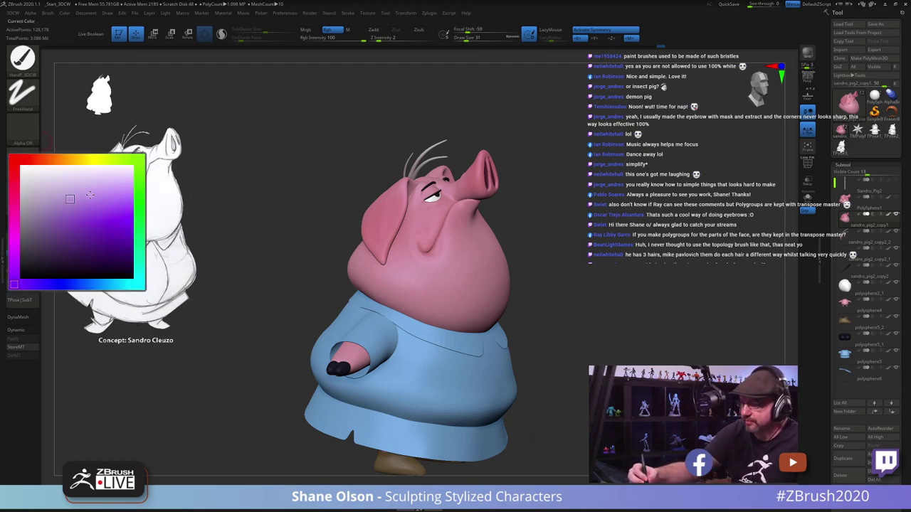
mouse_move(75, 207)
left_mouse_down()
mouse_move(71, 235)
mouse_move(62, 216)
left_mouse_up()
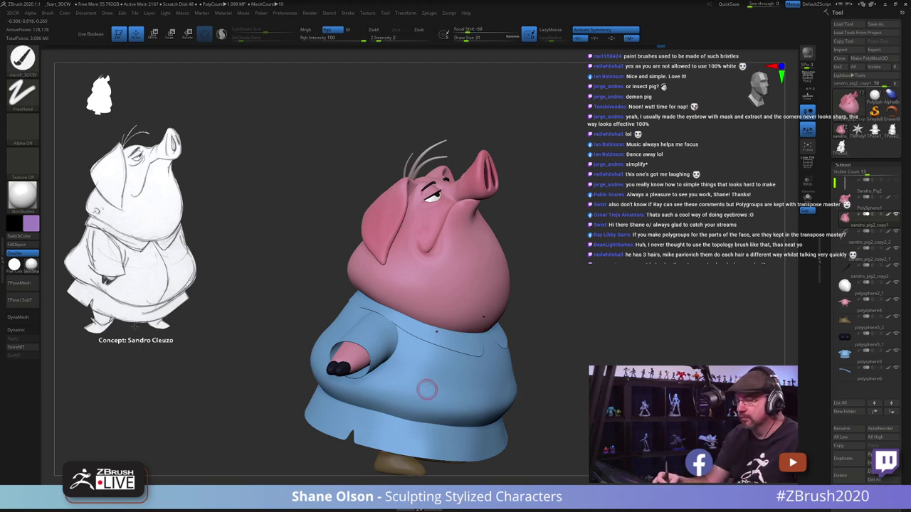
mouse_move(37, 224)
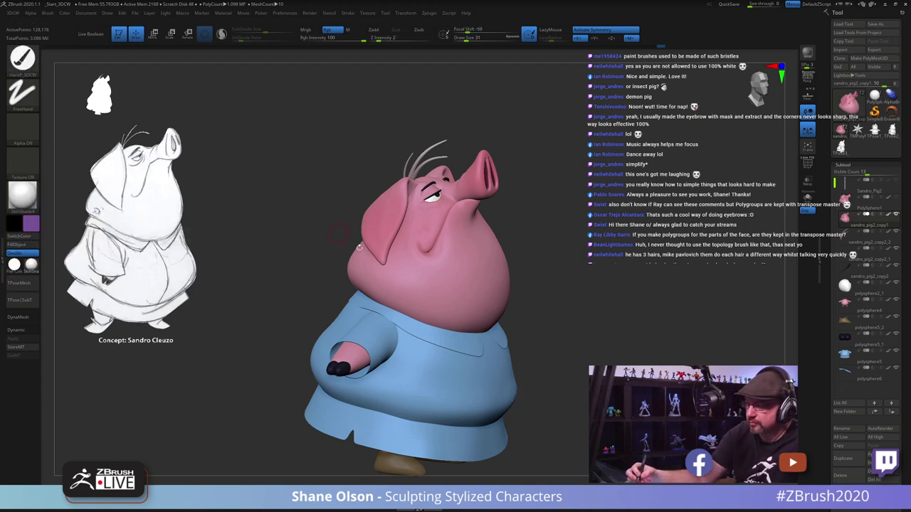
Step: Try purple spots on the pig's lower cheek at draw sizes 31 and 23, undo them, and restore the head's highest subdivision level
left_click(409, 289)
key("ctrl+z")
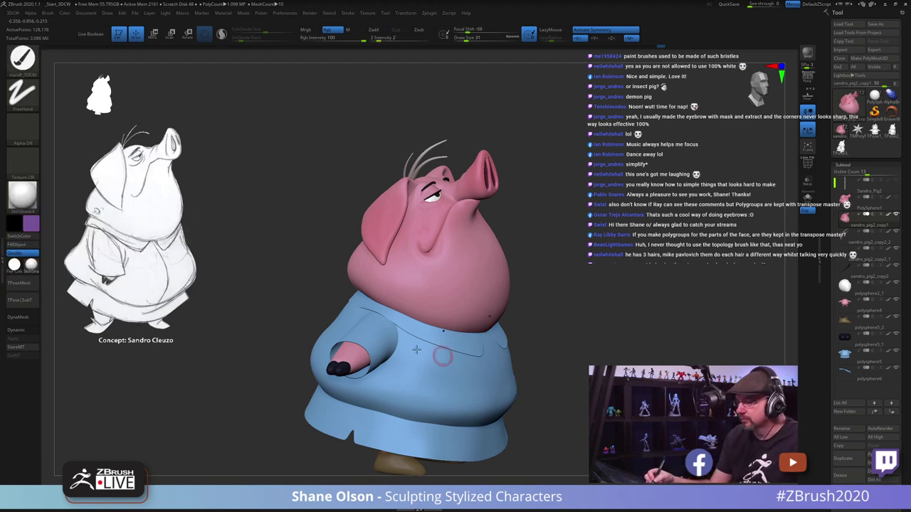
key("s")
mouse_move(31, 223)
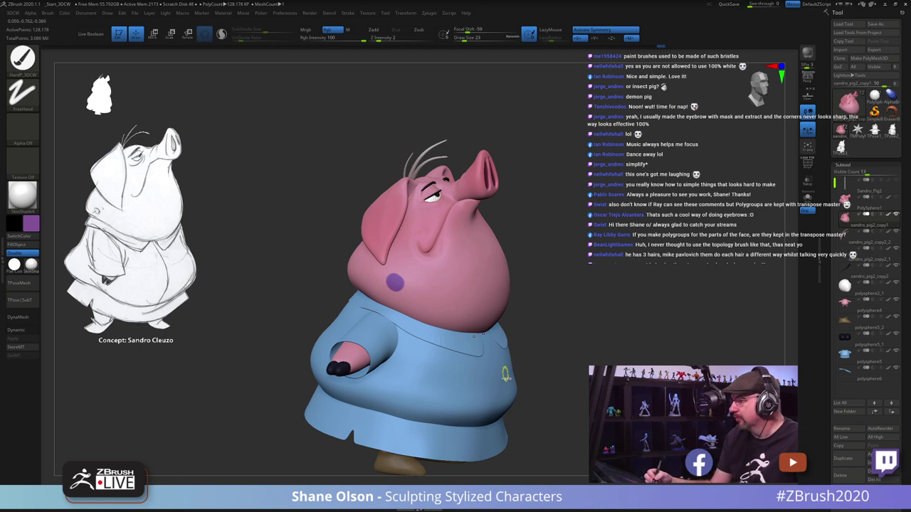
key("ctrl+z")
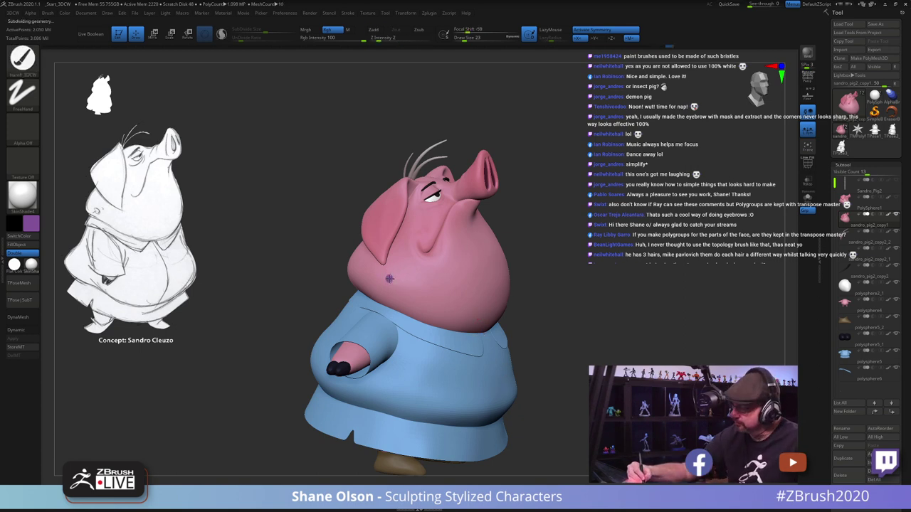
key("ctrl")
key("2")
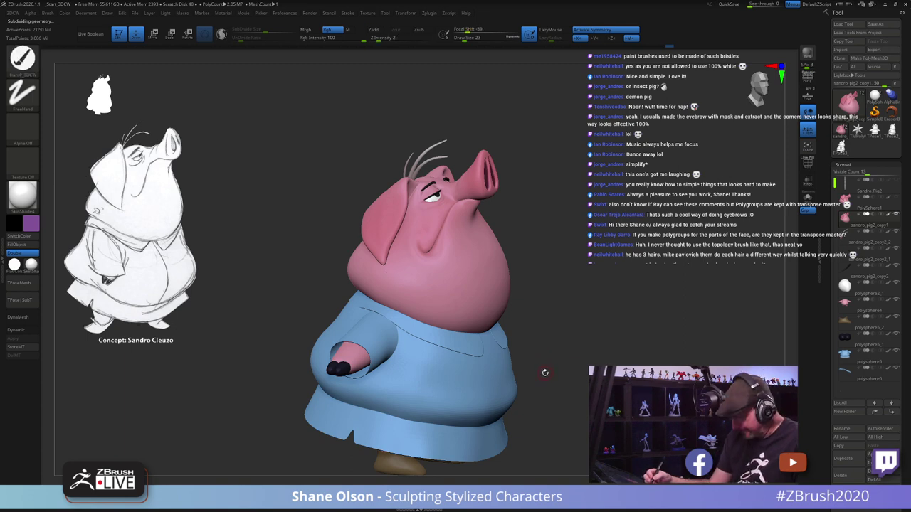
Step: Try a darker purple spot on the pig's lower cheek at draw size 15 and undo it
left_click_drag(557, 348, 223, 340)
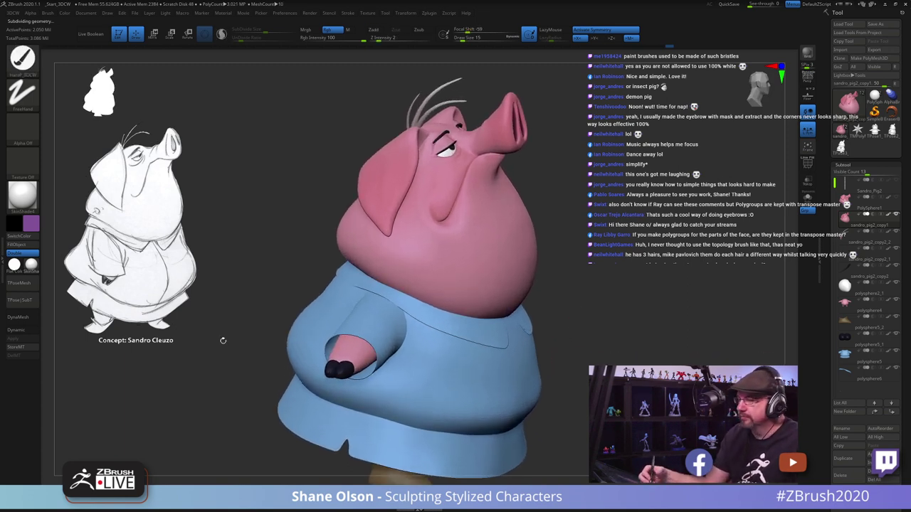
left_click(34, 225)
left_click(47, 232)
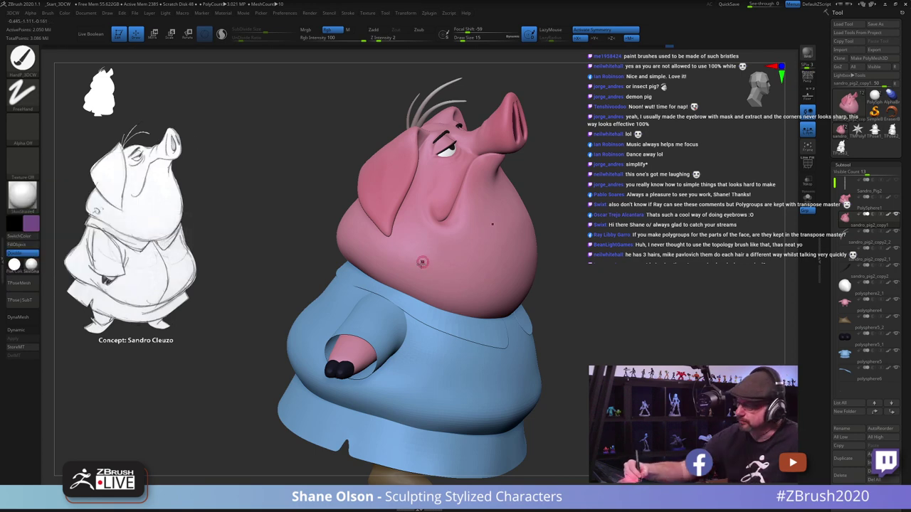
key("ctrl")
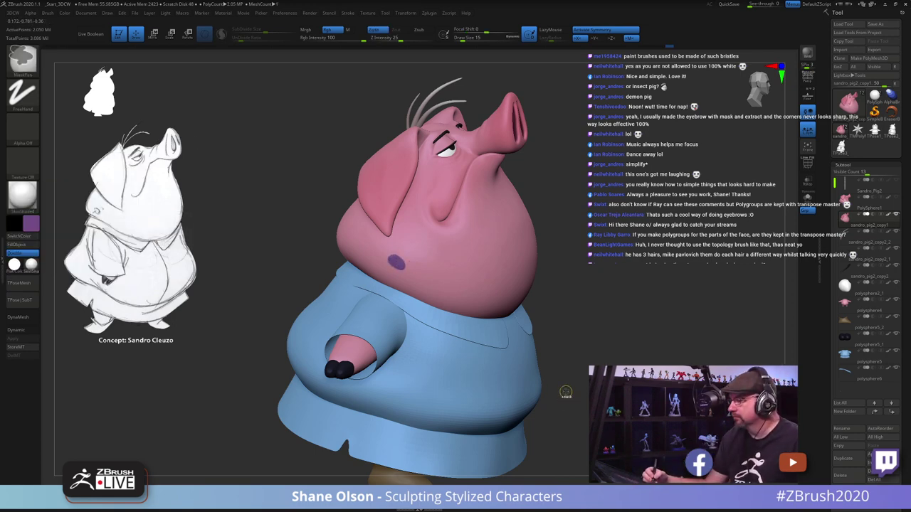
key("ctrl+z")
Step: Pick a slightly lighter purple, paint a large spot on the lower cheek, and add a small spot beside it with symmetry off, using draw size 11
left_click(31, 223)
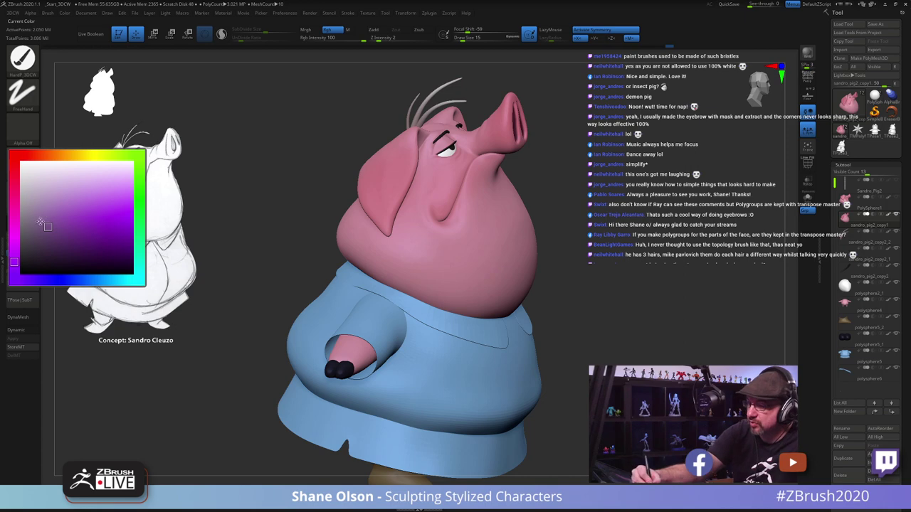
left_click(47, 220)
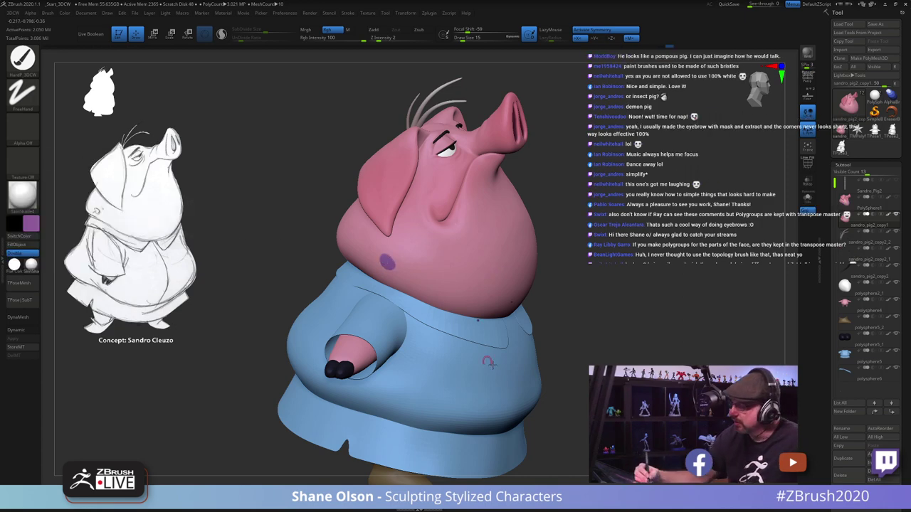
key("ctrl+z")
mouse_move(575, 286)
left_mouse_down()
mouse_move(576, 304)
mouse_move(391, 215)
mouse_move(354, 243)
left_mouse_up()
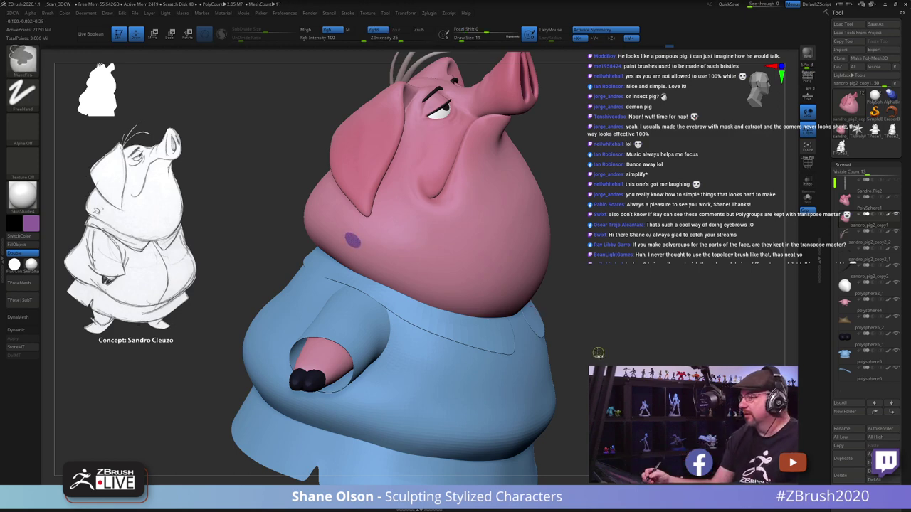
key("x")
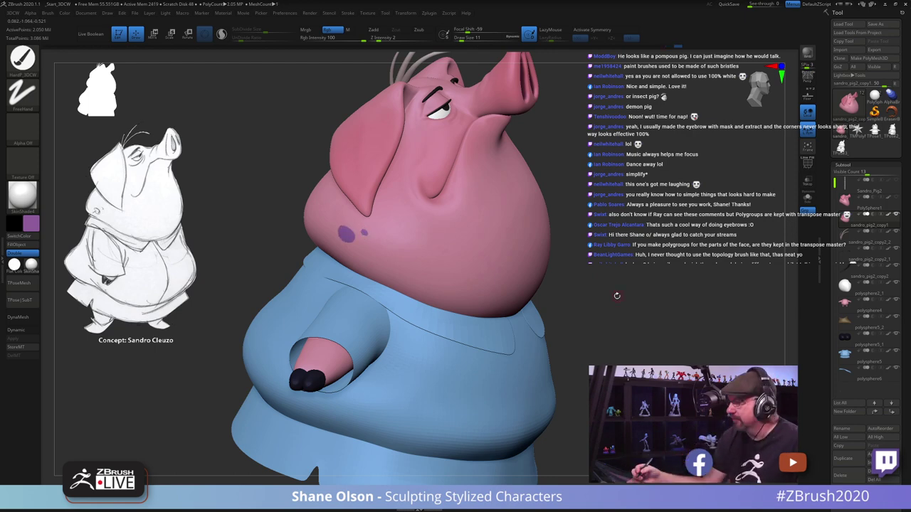
Step: Paint a small purple spot beside the large one on the pig's opposite cheek with symmetry off
left_click_drag(616, 296, 455, 253)
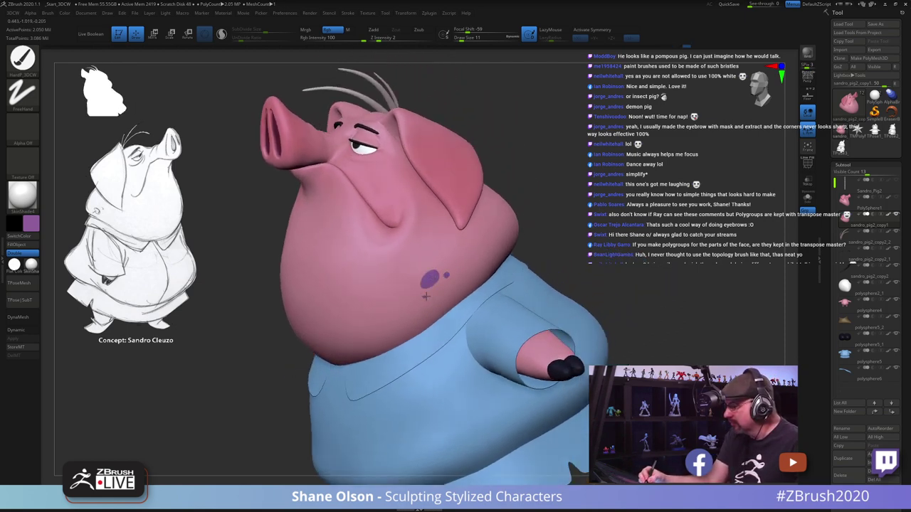
left_click_drag(591, 275, 580, 293)
left_click_drag(583, 329, 575, 361)
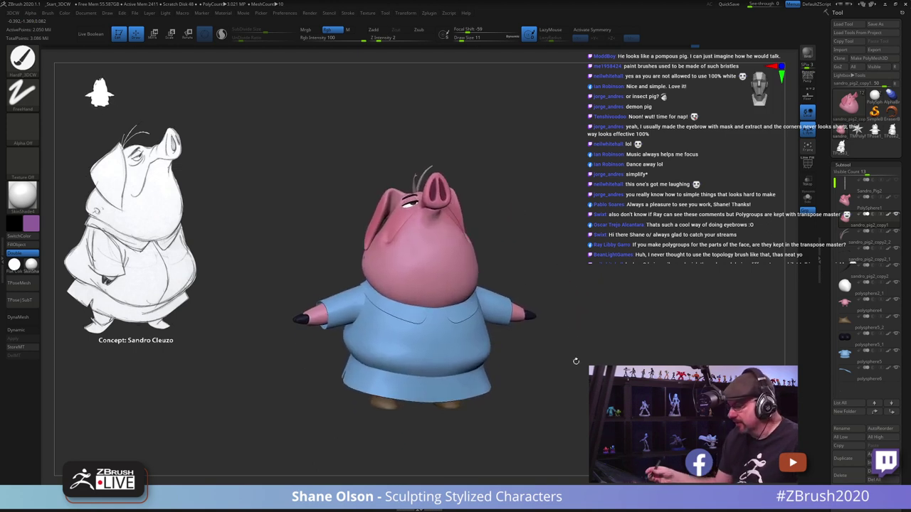
Step: Save the pig tool over the existing Sandro_Pig2 file in the ZTLs folder
left_click_drag(570, 271, 571, 270, "shift")
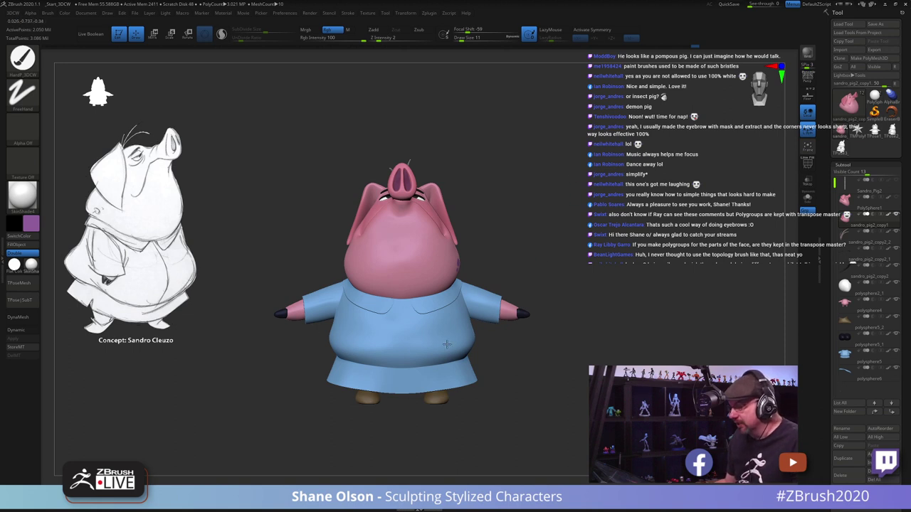
left_click_drag(557, 259, 597, 178, "alt")
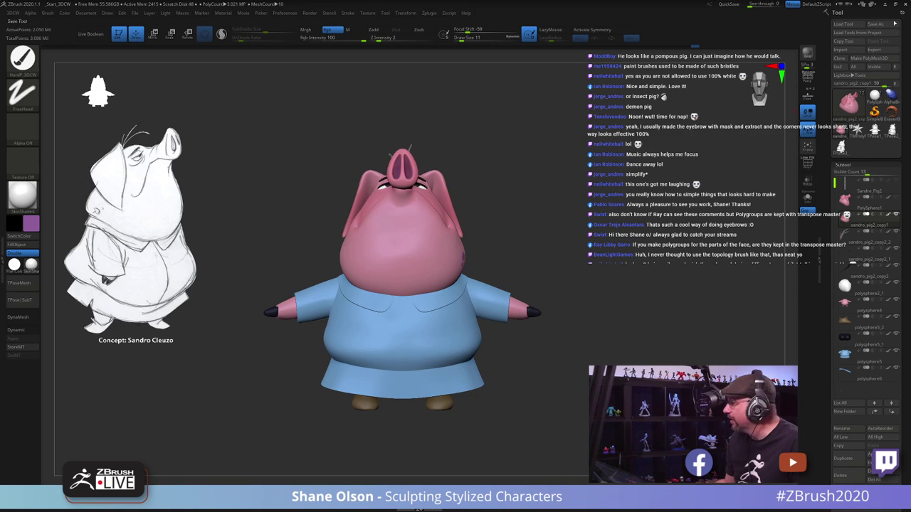
left_click(886, 25)
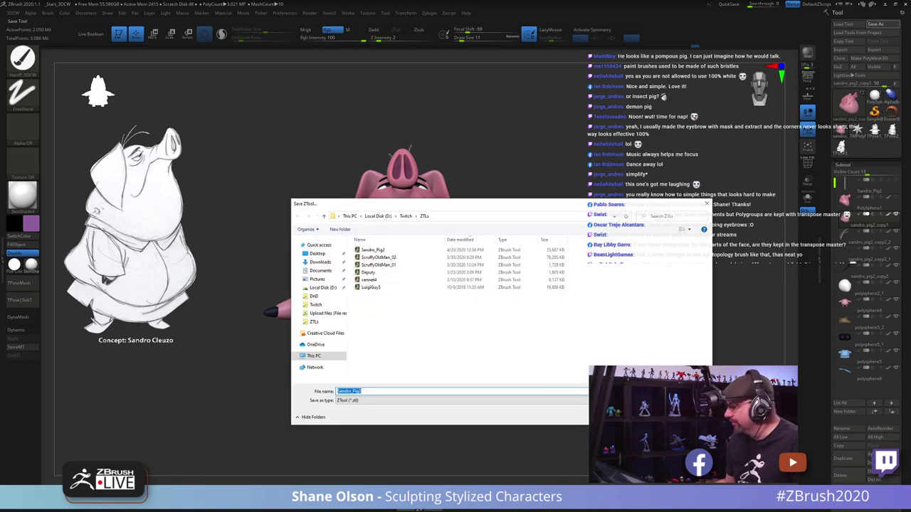
key("Return")
left_click(476, 255)
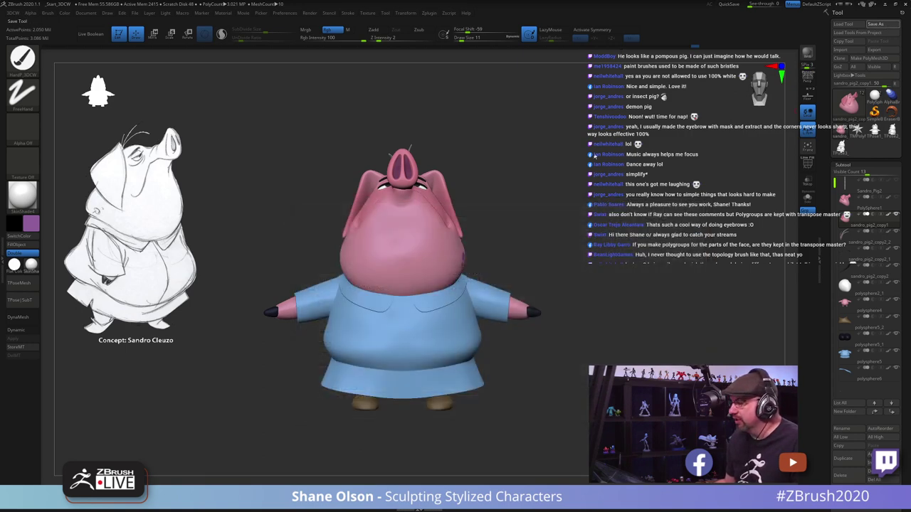
Step: Generate a TPoseMesh from all the pig's subtools and enable symmetry on it in a front view
left_click_drag(241, 281, 323, 185)
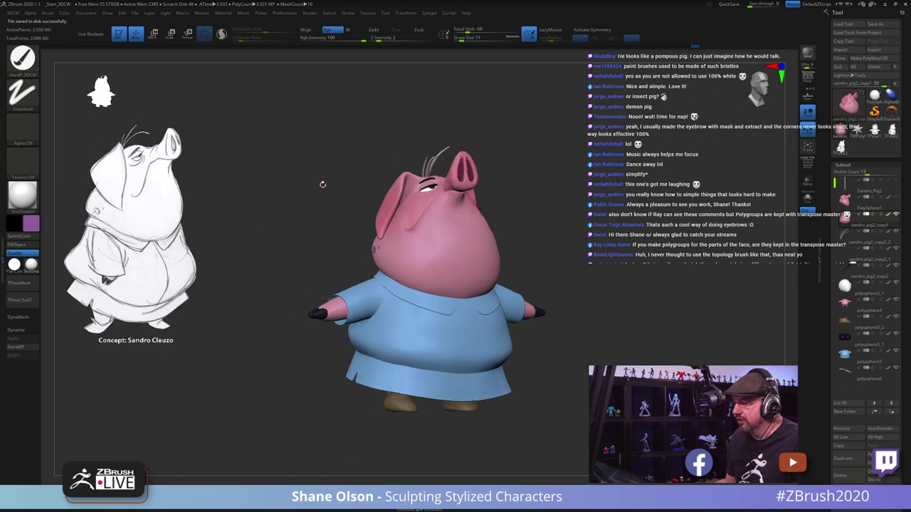
left_click(36, 302)
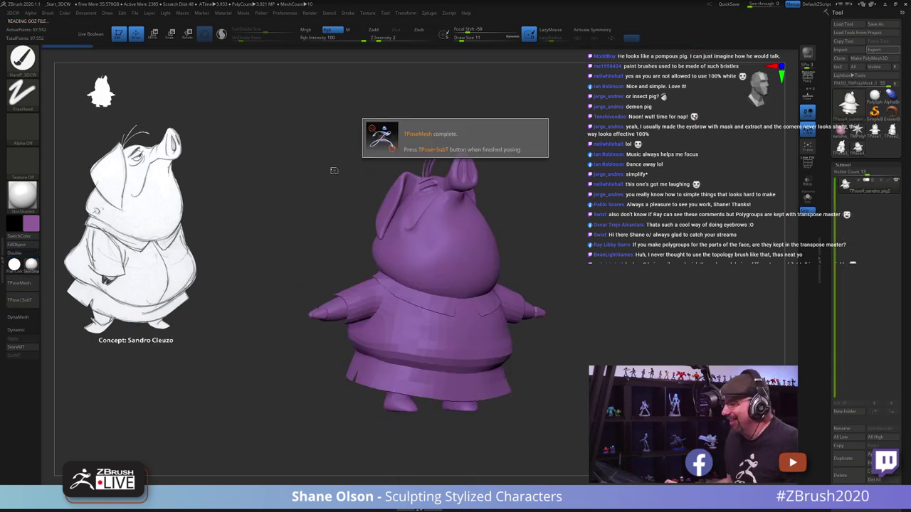
left_click_drag(611, 210, 543, 279)
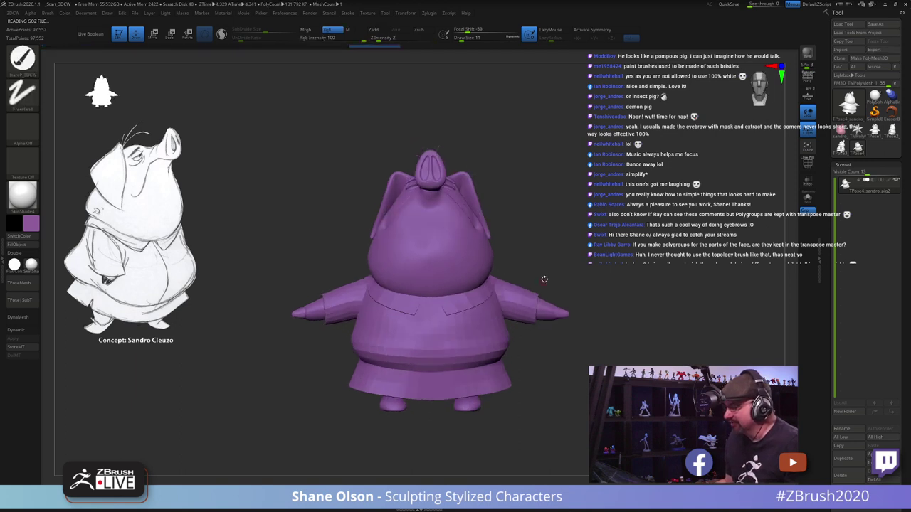
key("x")
left_click_drag(598, 240, 575, 230, "alt")
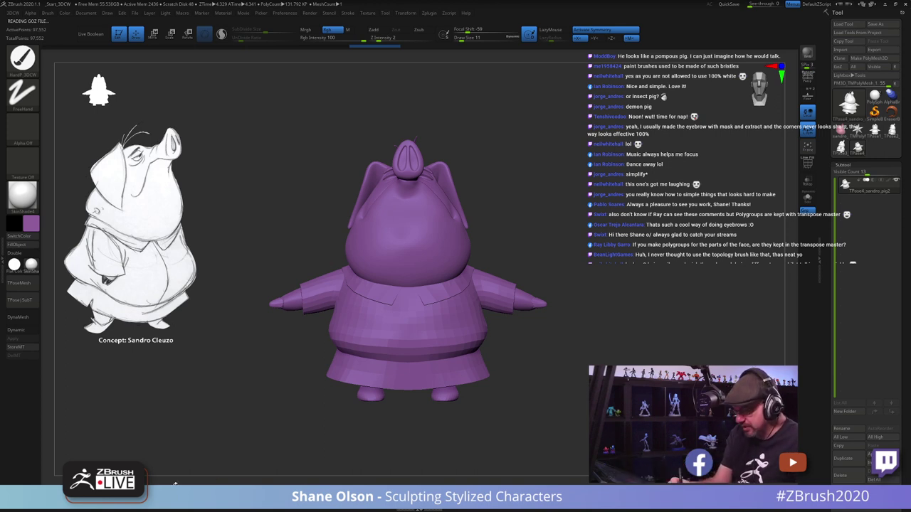
Step: Lasso-mask both arms symmetrically, invert the mask so only the arms are free, and bring up the Move gizmo
key("ctrl")
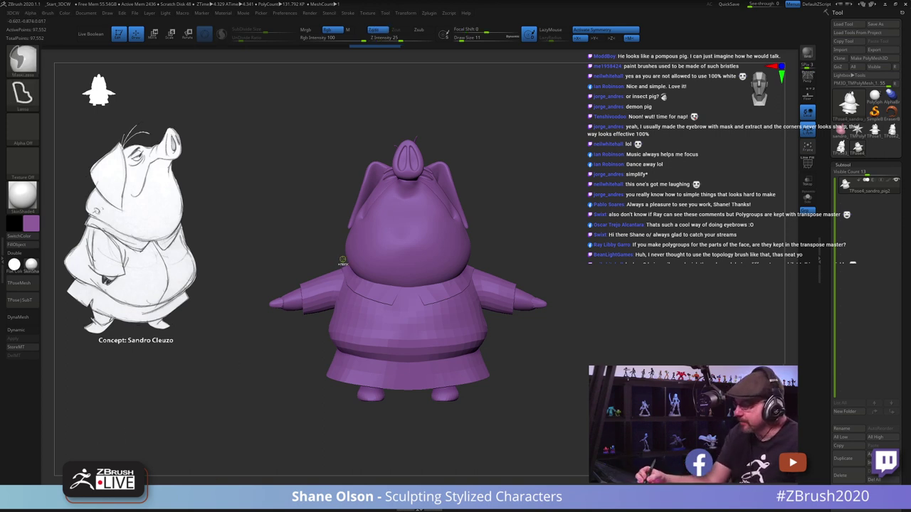
mouse_move(300, 245)
left_mouse_down("ctrl")
mouse_move(288, 341)
mouse_move(334, 310)
mouse_move(341, 273)
left_mouse_up("ctrl")
left_click(545, 378, "ctrl")
key("w")
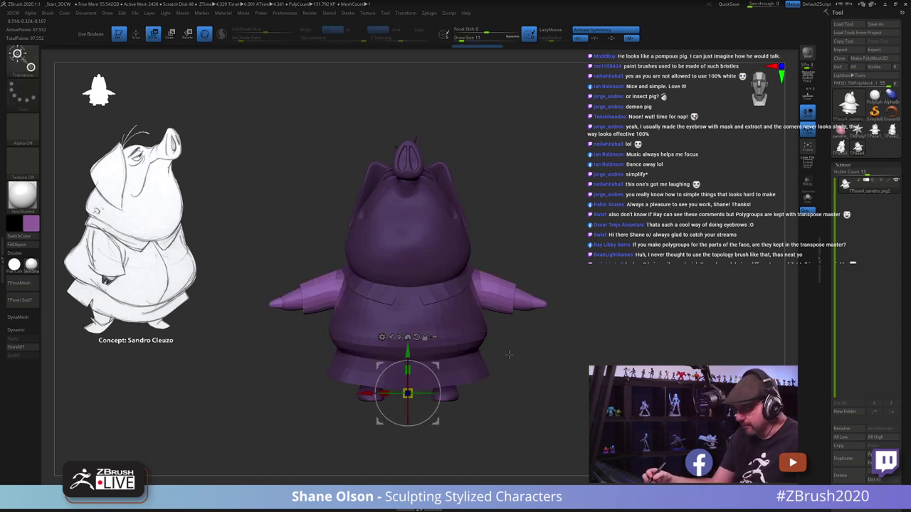
Step: Place the gizmo at the shoulder joint and rotate both arms down toward the body
left_click(355, 301, "alt")
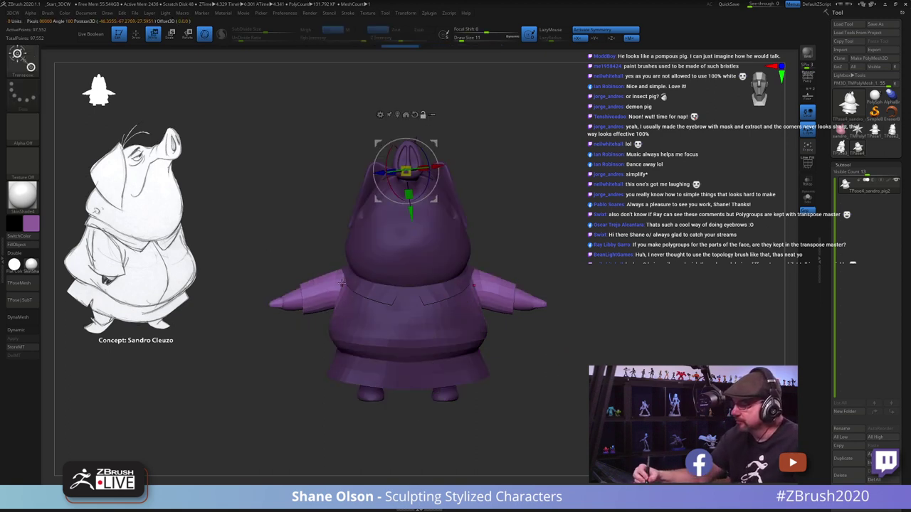
left_click(342, 283, "alt")
mouse_move(367, 265)
left_mouse_down()
mouse_move(351, 242)
mouse_move(371, 257)
left_mouse_up()
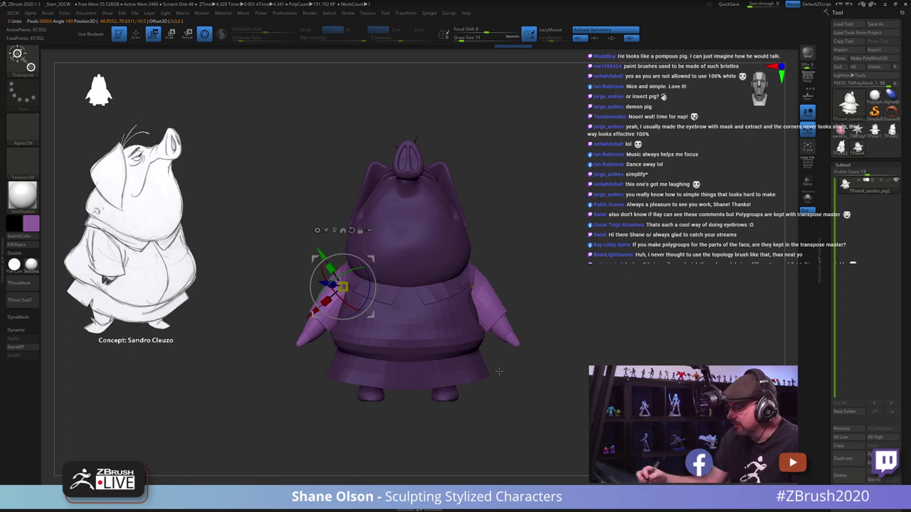
Step: Move and rotate both unmasked arms in closer to the body, checking their fit at the shoulders from the front and side
left_click_drag(499, 370, 427, 328)
left_click_drag(372, 259, 372, 264)
mouse_move(488, 405)
left_mouse_down()
mouse_move(526, 406)
mouse_move(499, 404)
left_mouse_up()
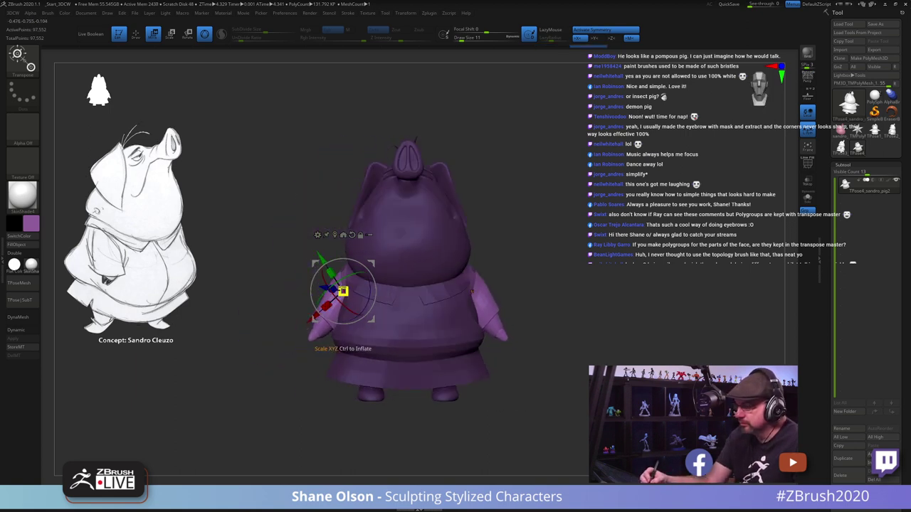
right_click_drag(383, 316, 423, 317)
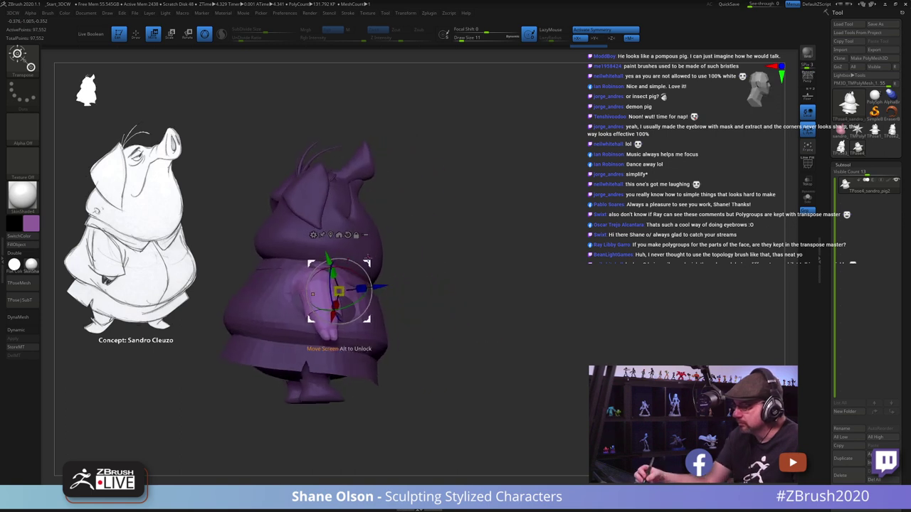
left_click_drag(372, 260, 374, 261)
right_click_drag(429, 310, 374, 316)
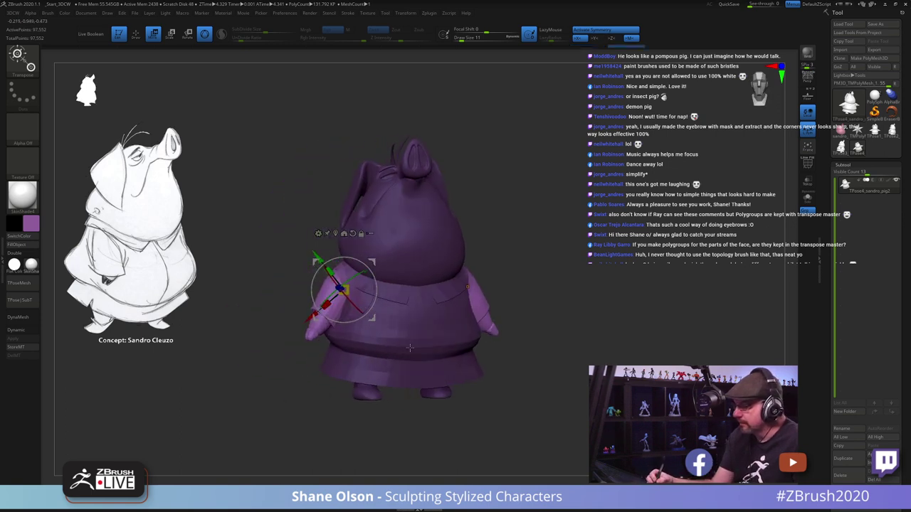
left_click_drag(560, 365, 542, 355, "shift")
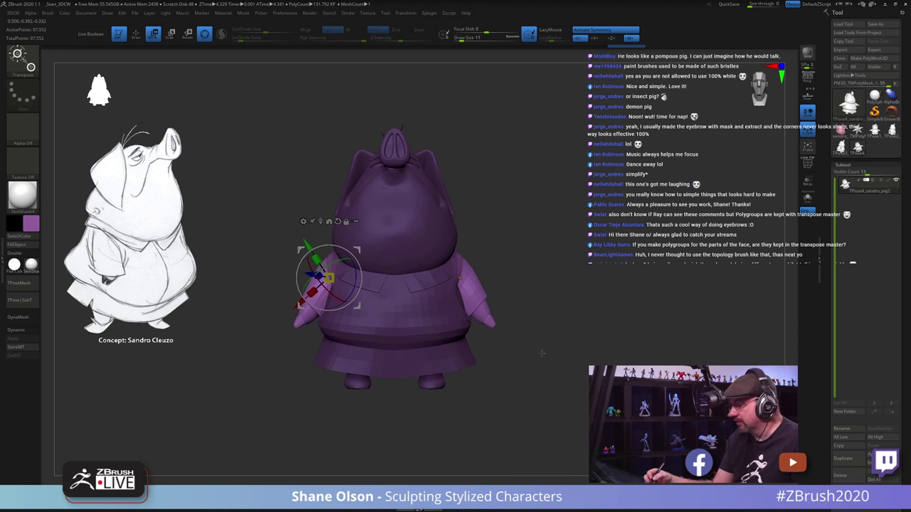
Step: Clear the mask on the posed TPoseMesh and transfer the pose back to all the pig's subtools
mouse_move(541, 389)
left_mouse_down("ctrl")
mouse_move(548, 374)
mouse_move(560, 382)
mouse_move(545, 382)
mouse_move(572, 381)
mouse_move(494, 358)
mouse_move(526, 358)
mouse_move(511, 388)
mouse_move(498, 376)
mouse_move(508, 385)
mouse_move(492, 402)
mouse_move(577, 411)
left_mouse_up("ctrl")
key("q")
key("w")
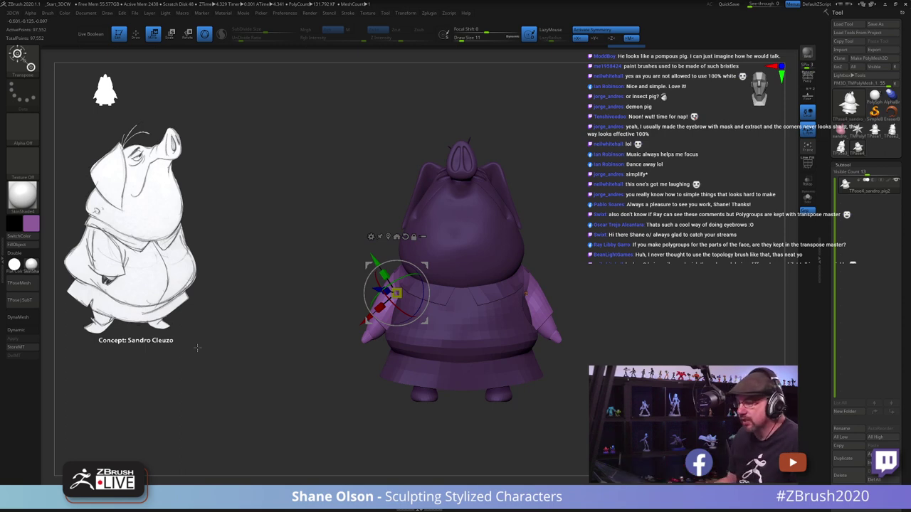
left_click(19, 307)
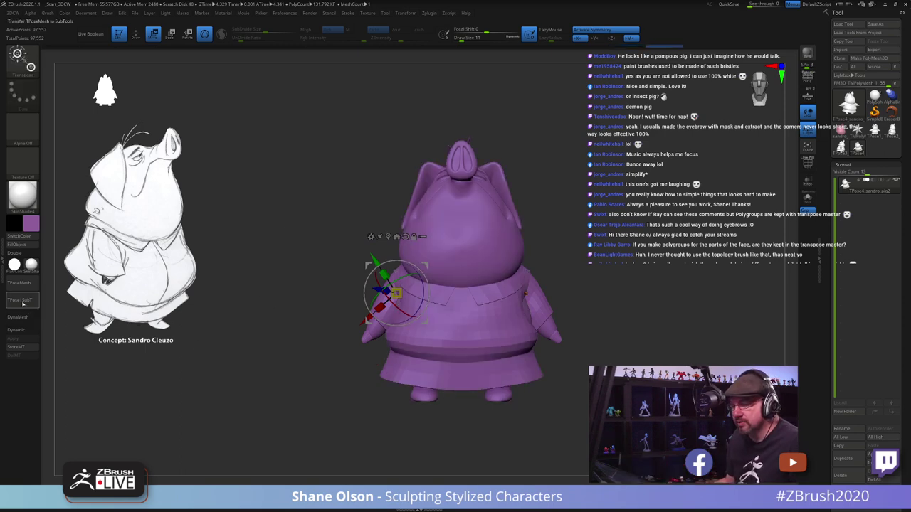
key("Up")
key("Up")
key("Up")
key("Up")
key("Up")
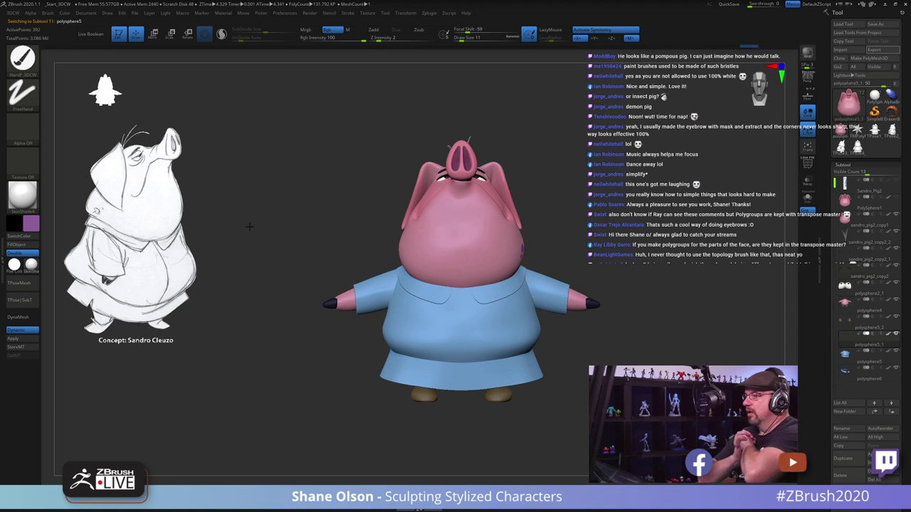
key("Down")
key("Down")
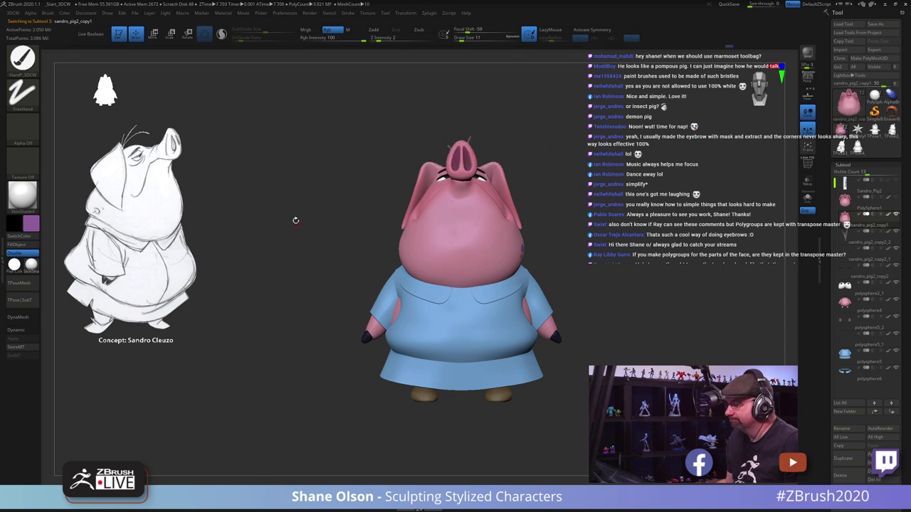
Step: Make the blue shirt the active subtool, isolate it with Solo, and choose the Move brush
left_click_drag(294, 219, 445, 356)
left_click_drag(692, 316, 579, 280, "alt")
left_click(452, 306, "alt")
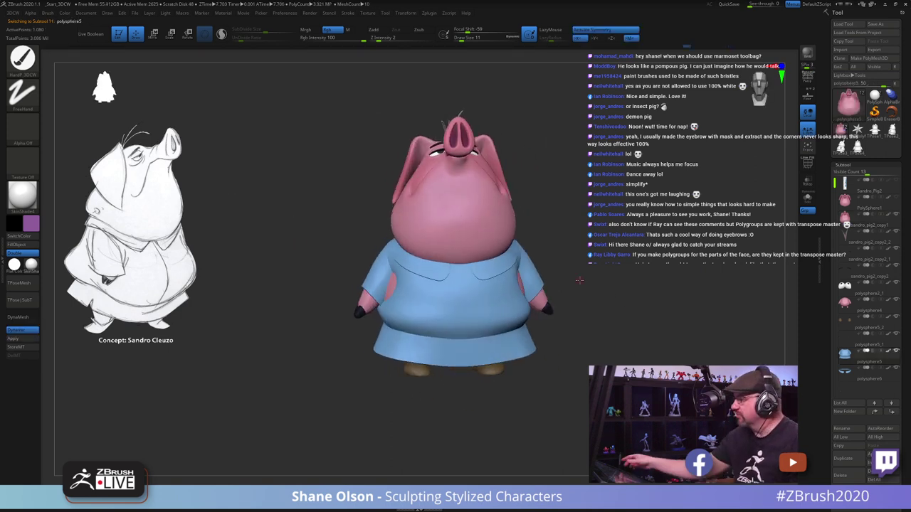
left_click_drag(588, 351, 567, 368, "alt")
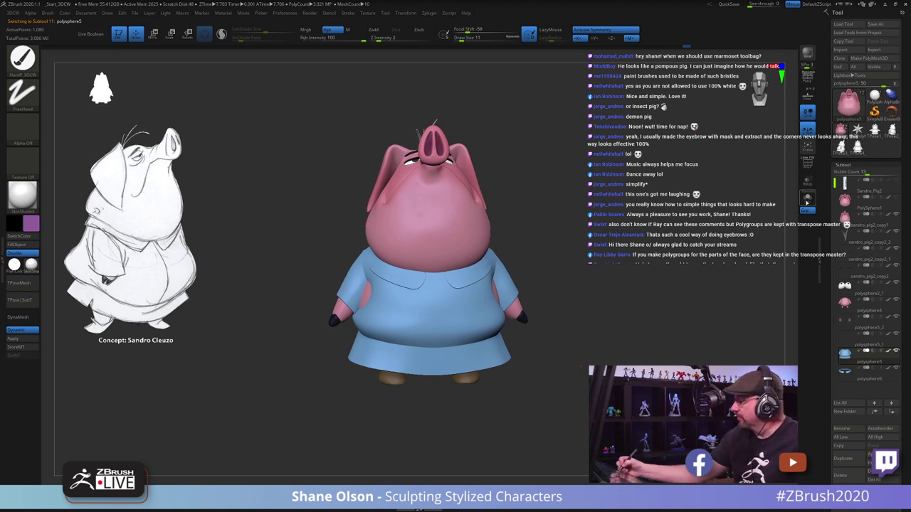
left_click(807, 201)
left_click_drag(576, 301, 568, 341, "alt")
mouse_move(404, 341)
right_mouse_down()
mouse_move(417, 318)
mouse_move(406, 301)
mouse_move(407, 378)
mouse_move(385, 409)
mouse_move(413, 356)
right_mouse_up()
mouse_move(411, 314)
right_mouse_down()
mouse_move(419, 345)
mouse_move(412, 331)
right_mouse_up()
key("v")
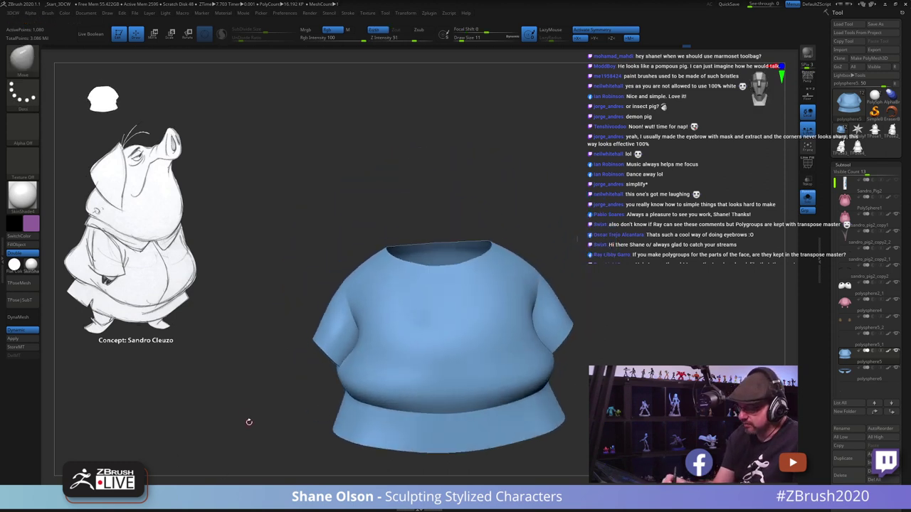
Step: Set the Move brush's draw size to 77 and hide the shirt's middle section to expose the armpit from inside
right_click_drag(250, 421, 252, 413)
key("s")
left_click_drag(253, 416, 274, 415)
right_click_drag(276, 414, 269, 378, "alt")
mouse_move(292, 390)
left_mouse_down("ctrl+shift")
mouse_move(299, 317)
mouse_move(385, 345)
mouse_move(376, 254)
left_mouse_up("ctrl+shift")
mouse_move(431, 356)
right_mouse_down()
mouse_move(429, 375)
mouse_move(383, 393)
mouse_move(468, 297)
mouse_move(472, 351)
mouse_move(445, 360)
right_mouse_up()
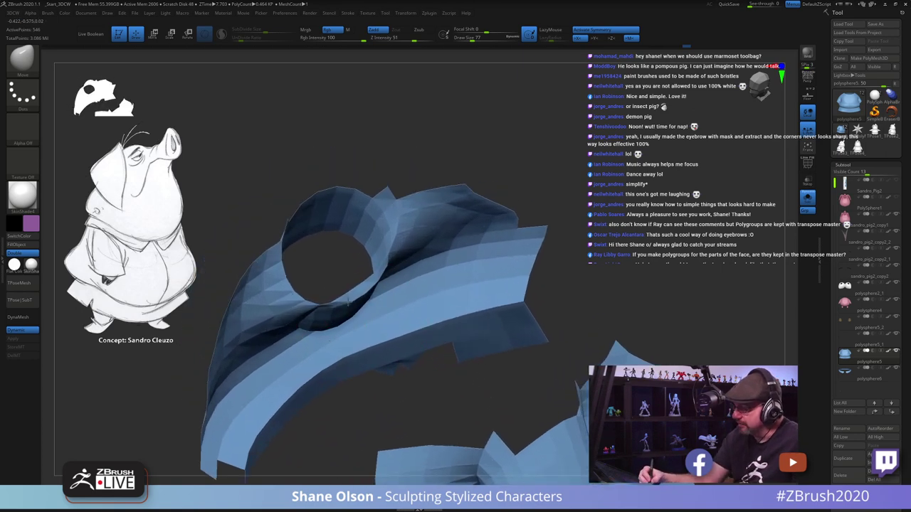
Step: Pull the pinched geometry inside the shirt's armpit into a cleaner shape with the Move brush and smooth it
right_click_drag(360, 305, 364, 307)
left_click_drag(364, 306, 353, 321)
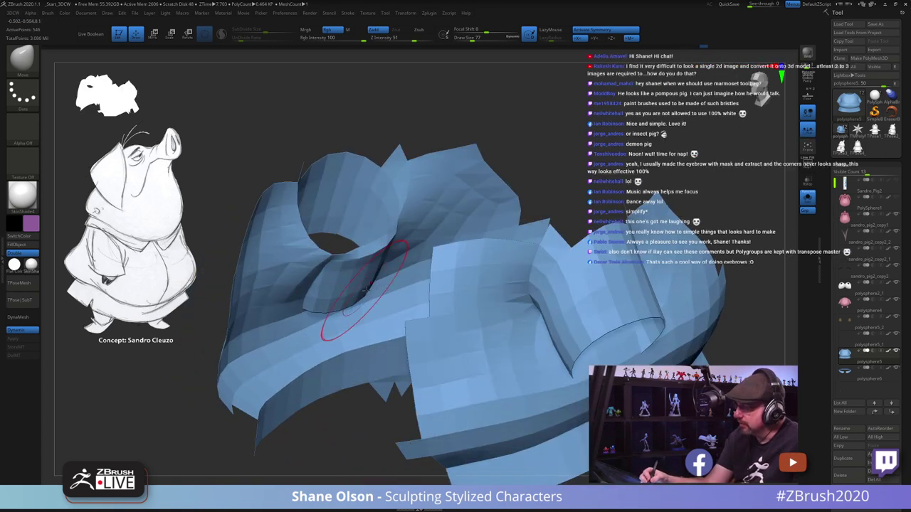
mouse_move(354, 321)
right_mouse_down()
mouse_move(374, 274)
mouse_move(358, 285)
right_mouse_up()
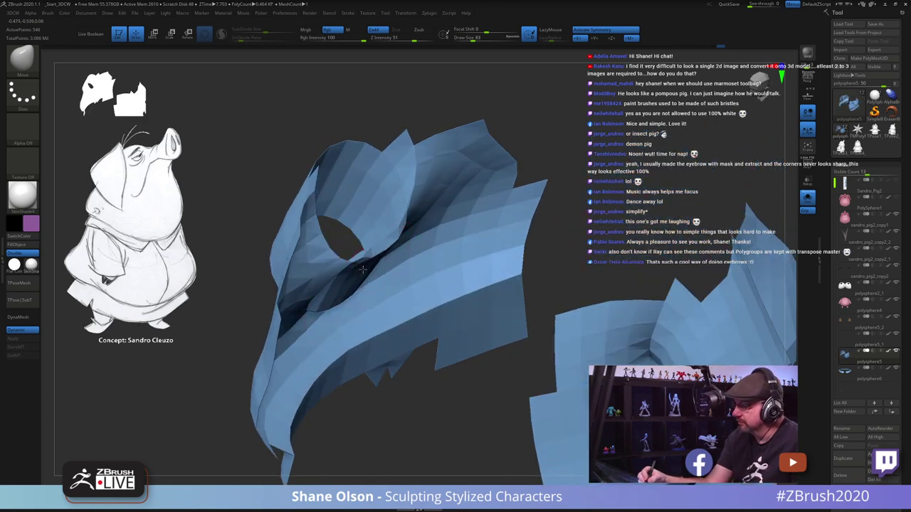
right_click_drag(370, 278, 346, 307)
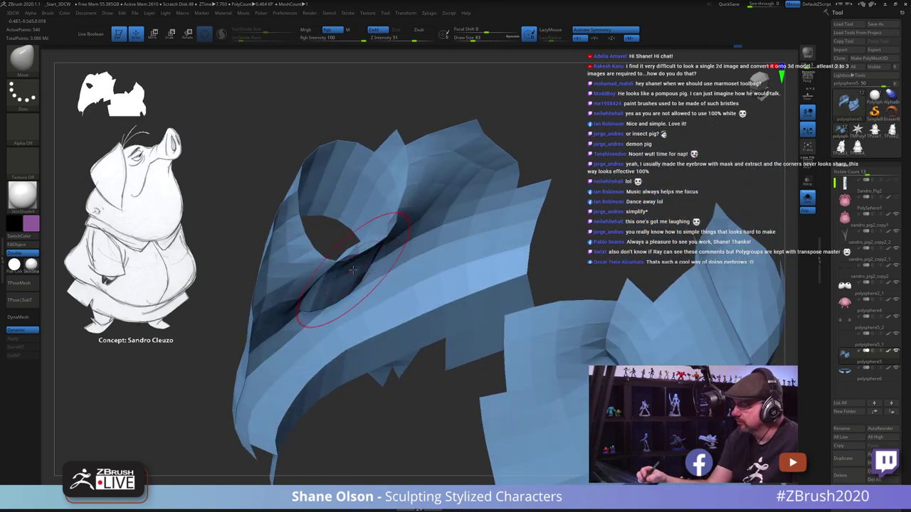
left_click_drag(350, 268, 362, 262, "shift")
right_click_drag(374, 283, 320, 298)
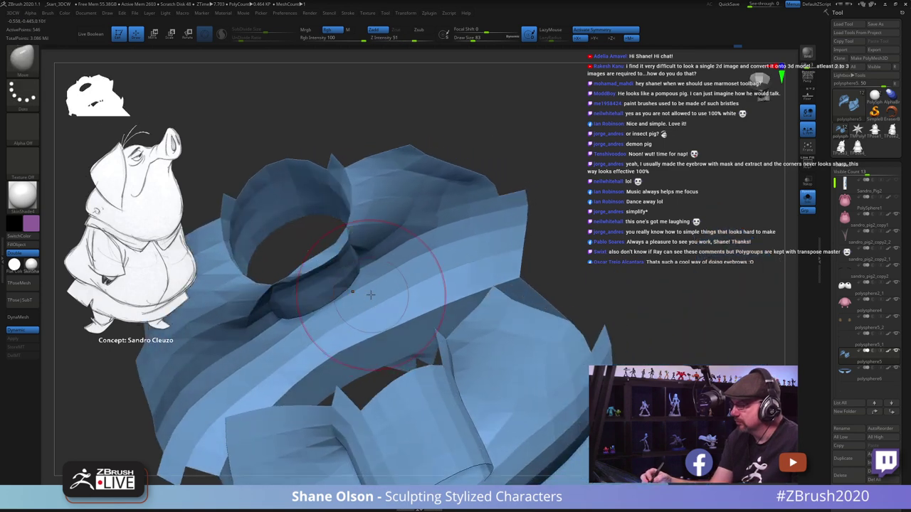
Step: Reduce the draw size to 56 and smooth the remaining fold under the sleeve with the Smooth brush
key("s")
left_click_drag(372, 291, 362, 292)
left_click(373, 37, "shift")
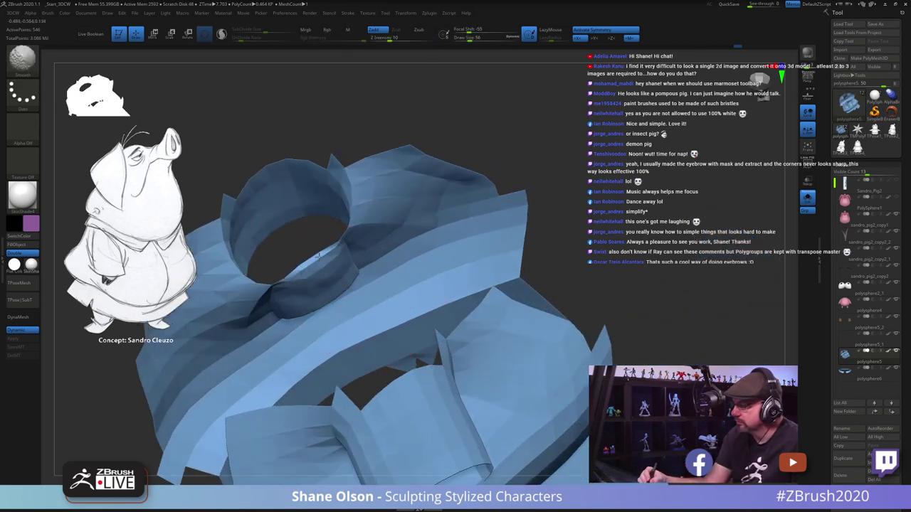
mouse_move(287, 291)
right_mouse_down()
mouse_move(369, 294)
mouse_move(364, 330)
mouse_move(364, 304)
mouse_move(329, 294)
mouse_move(309, 269)
right_mouse_up()
key("ctrl")
key("shift")
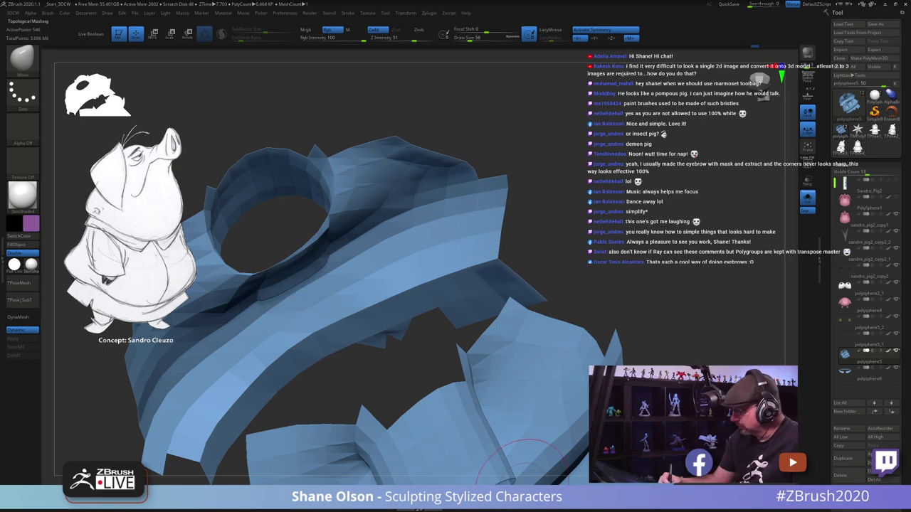
Step: Topologically mask the shirt body so the sleeve stays free, reposition the sleeve with the gizmo, and return to the Move brush
mouse_move(315, 321)
right_mouse_down()
mouse_move(305, 298)
mouse_move(313, 282)
mouse_move(362, 260)
mouse_move(403, 297)
mouse_move(415, 291)
right_mouse_up()
key("w")
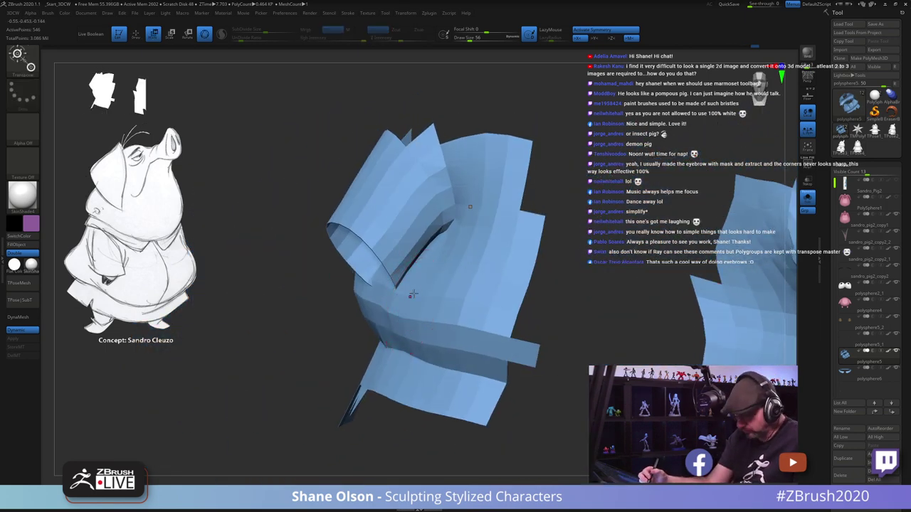
left_click(410, 195, "ctrl")
left_click_drag(404, 209, 387, 224)
right_click_drag(420, 217, 473, 223)
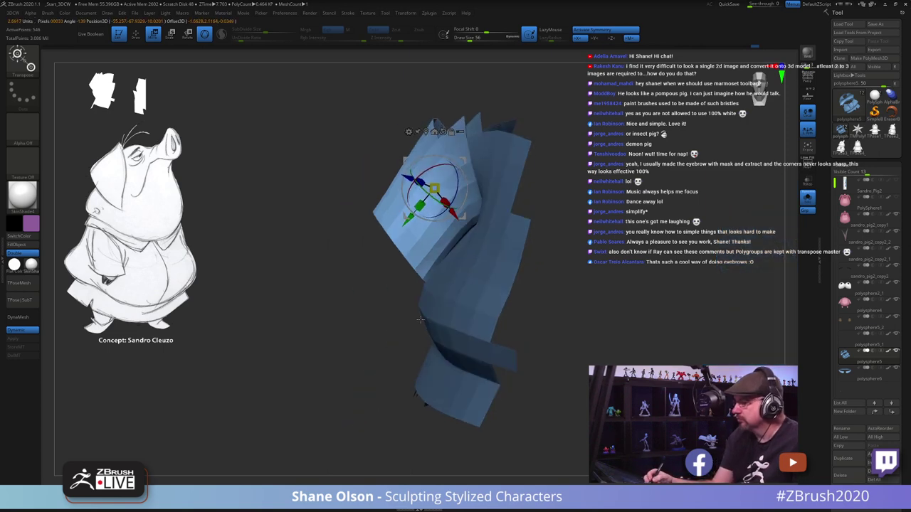
left_click_drag(455, 216, 483, 289)
mouse_move(483, 289)
right_mouse_down()
mouse_move(544, 279)
mouse_move(398, 313)
right_mouse_up()
key("q")
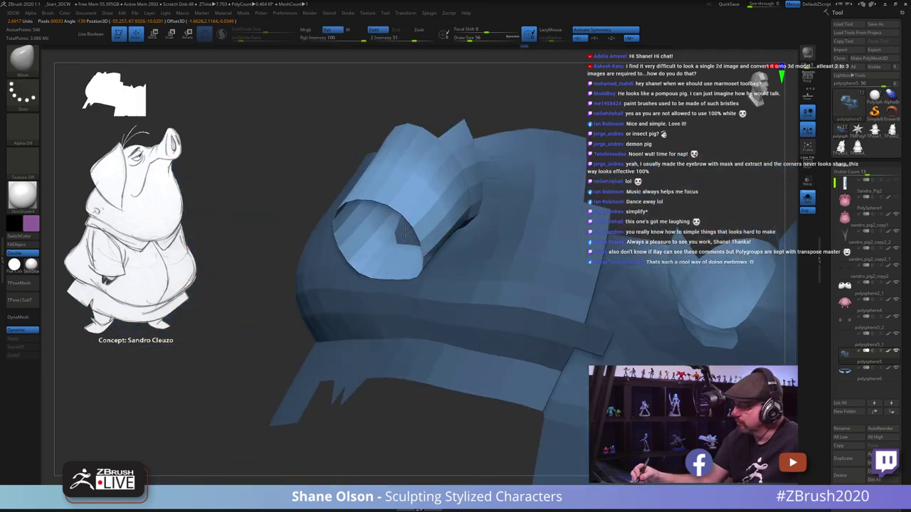
Step: Unhide the whole shirt in a front view and invert the mask so the side around the armpit is free
mouse_move(409, 235)
right_mouse_down()
mouse_move(390, 253)
mouse_move(409, 276)
right_mouse_up()
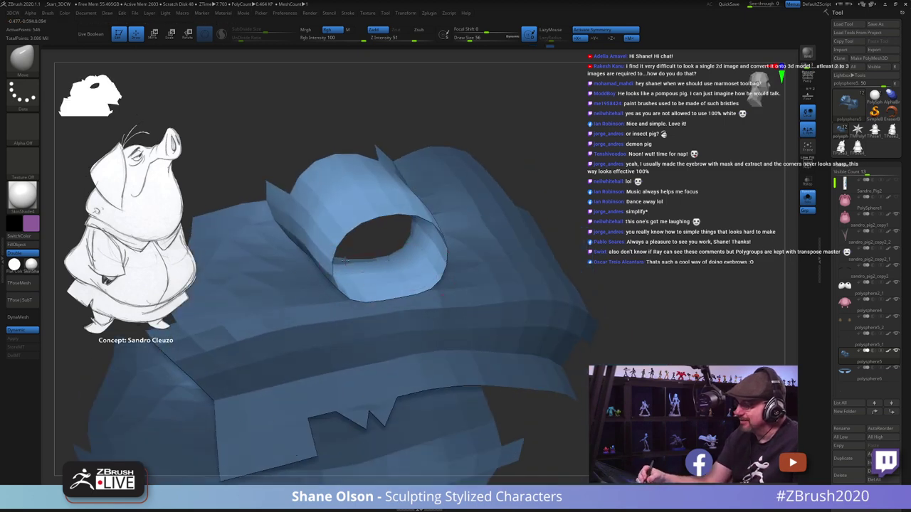
right_click_drag(472, 279, 441, 315, "shift")
left_click(389, 382, "ctrl+shift")
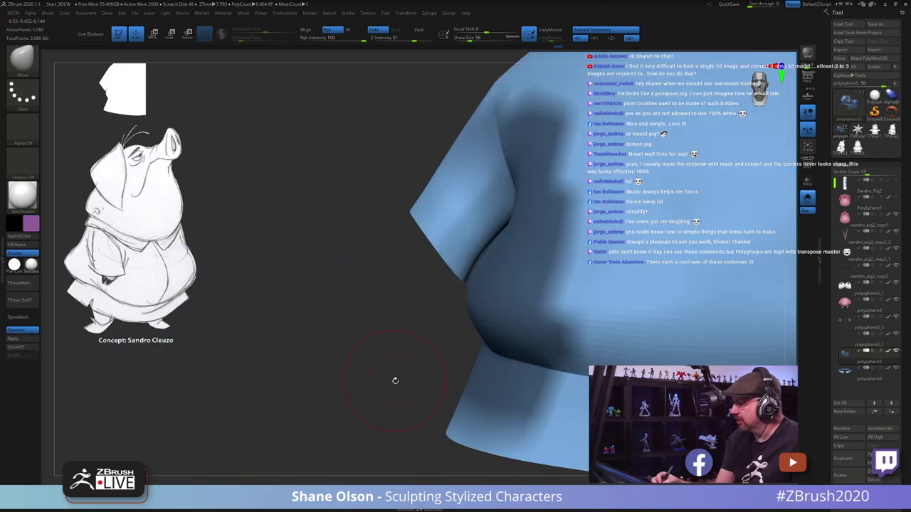
left_click(407, 394, "ctrl")
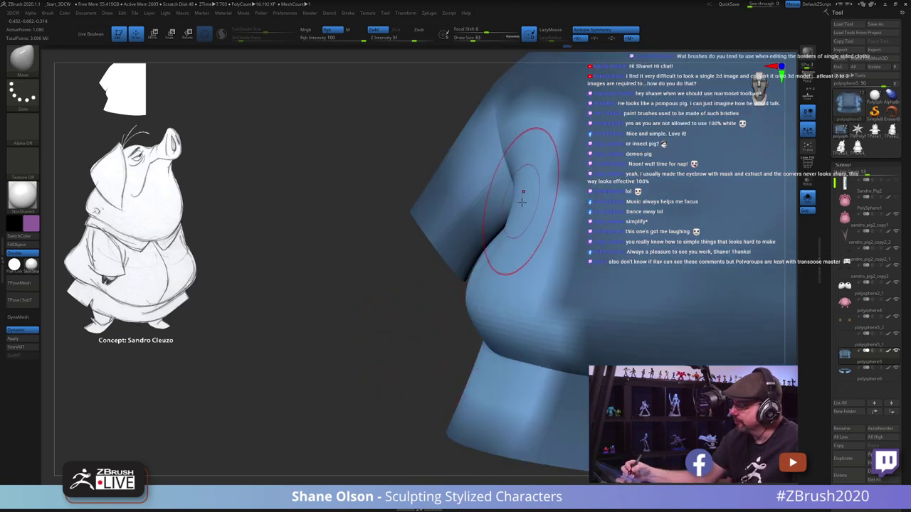
Step: Reshape the shirt's sides beneath the sleeves with the Move brush, clearing the mask along the way
right_click_drag(523, 202, 488, 196)
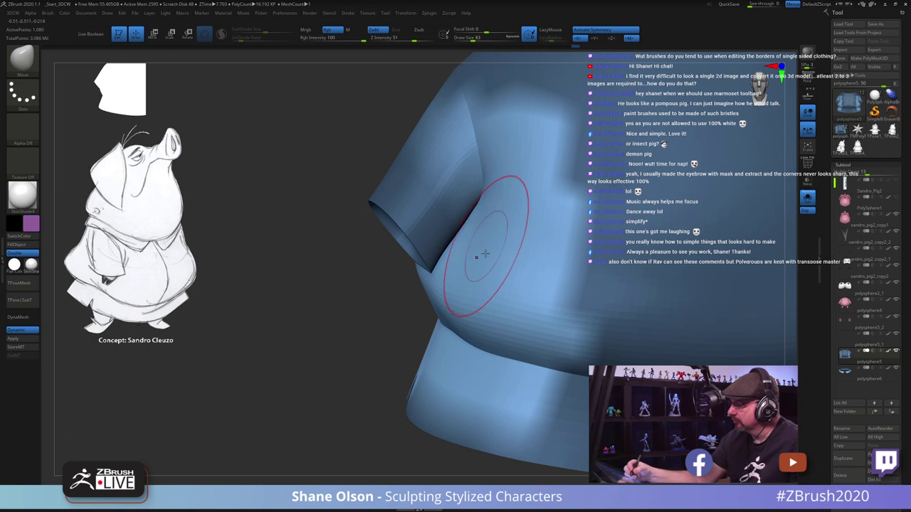
right_click_drag(485, 254, 520, 244)
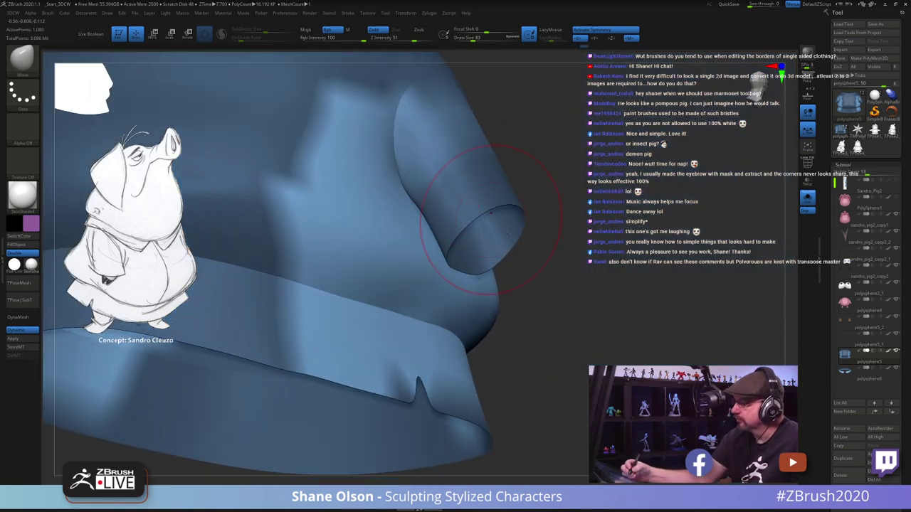
right_click_drag(583, 295, 290, 235, "ctrl")
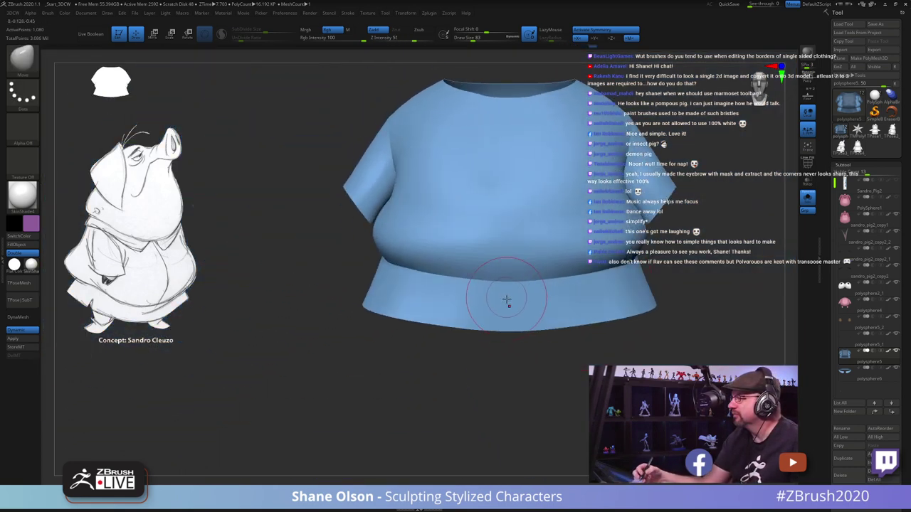
right_click_drag(507, 302, 494, 315)
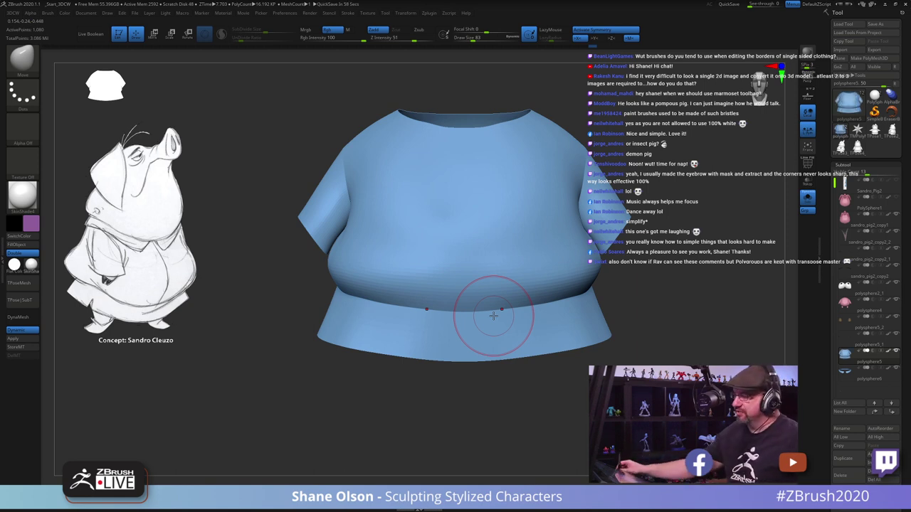
left_click_drag(236, 264, 264, 247)
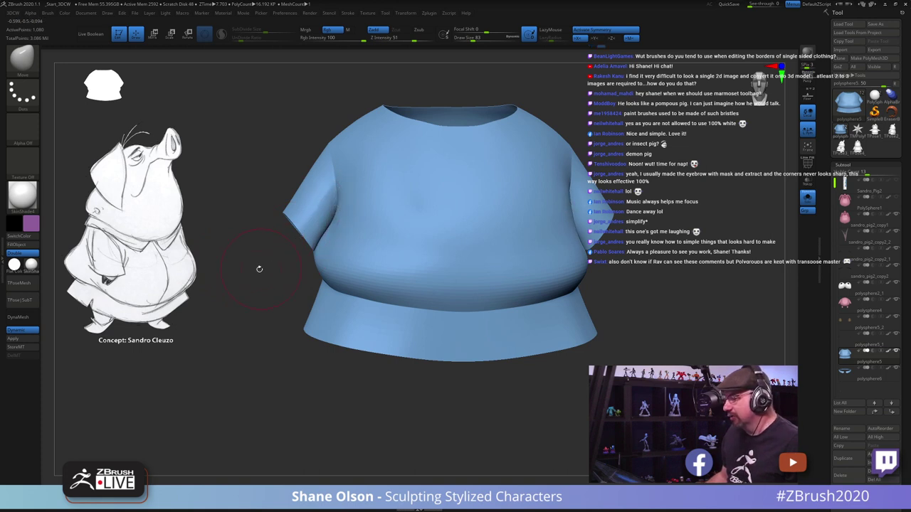
mouse_move(258, 266)
left_mouse_down()
mouse_move(307, 289)
mouse_move(319, 283)
left_mouse_up()
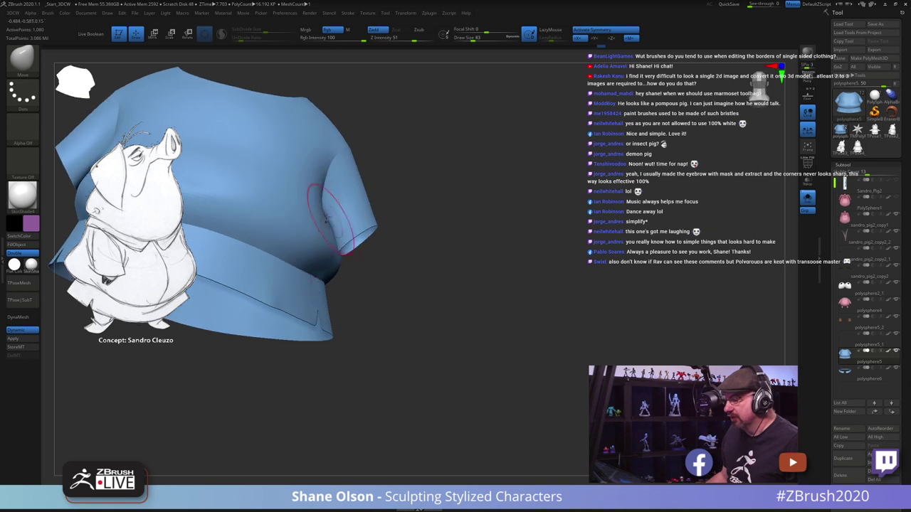
left_click_drag(491, 235, 399, 217)
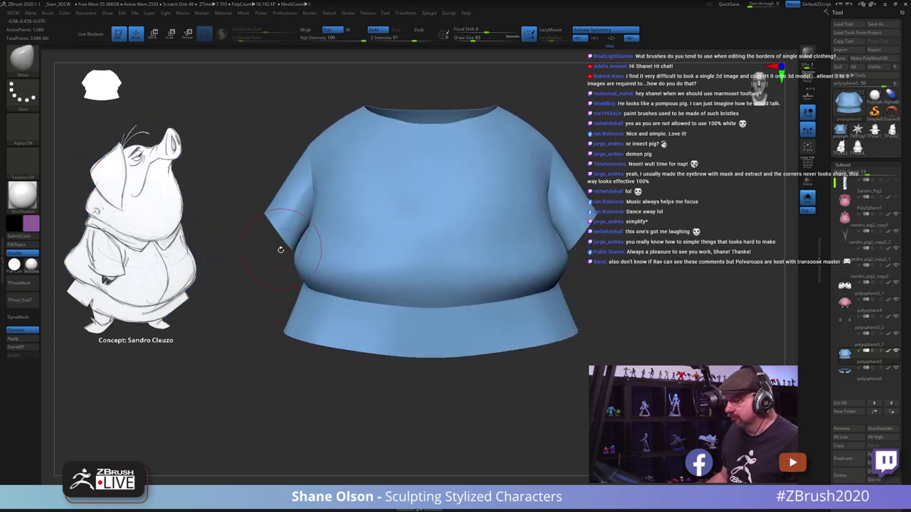
left_click_drag(278, 249, 315, 285)
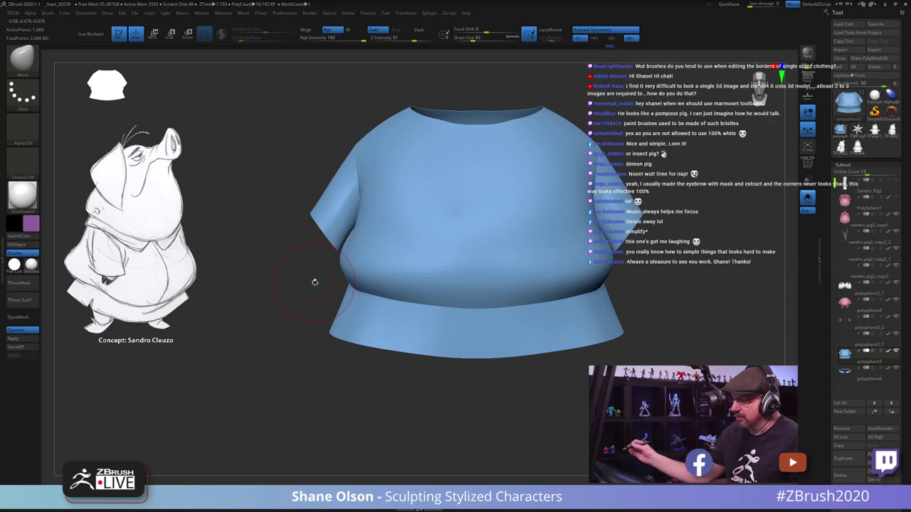
Step: Mask the shirt so only the lower sleeves are free, move and rotate them with the gizmo, and clear the mask
key("w")
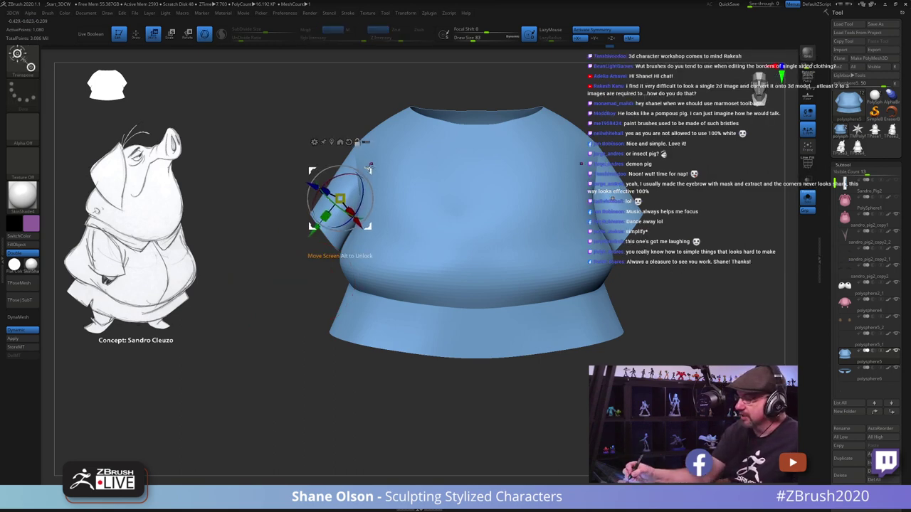
left_click_drag(370, 169, 330, 114, "alt")
left_click(334, 210, "ctrl")
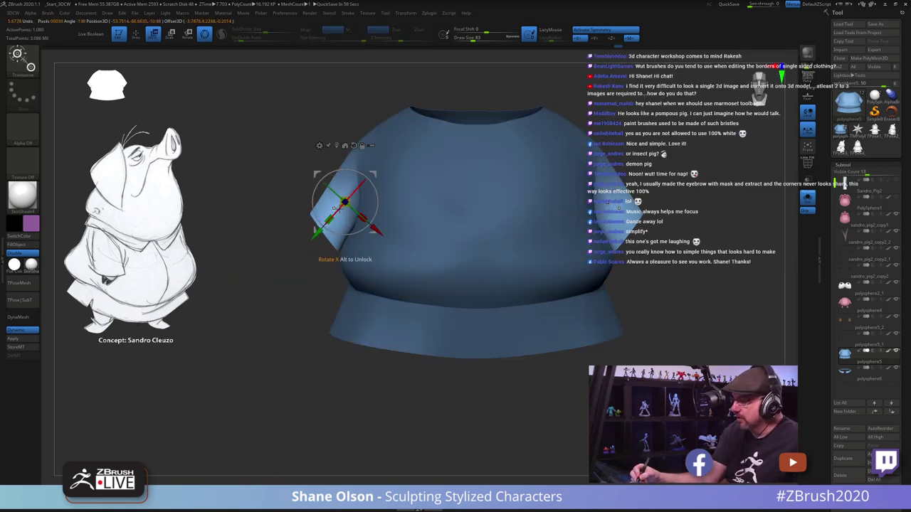
mouse_move(344, 202)
left_mouse_down()
mouse_move(330, 214)
mouse_move(354, 195)
mouse_move(350, 203)
left_mouse_up()
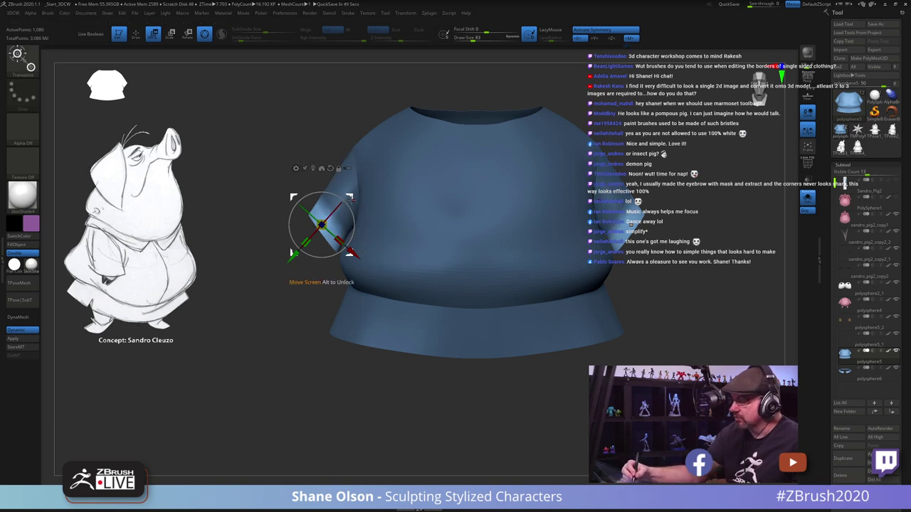
mouse_move(349, 207)
left_mouse_down()
mouse_move(339, 194)
mouse_move(350, 202)
left_mouse_up()
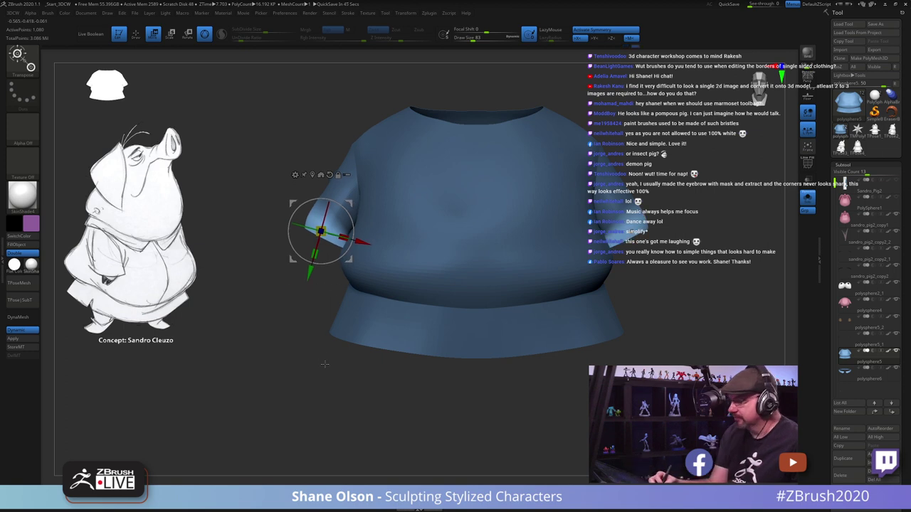
left_click(324, 365, "ctrl")
key("q")
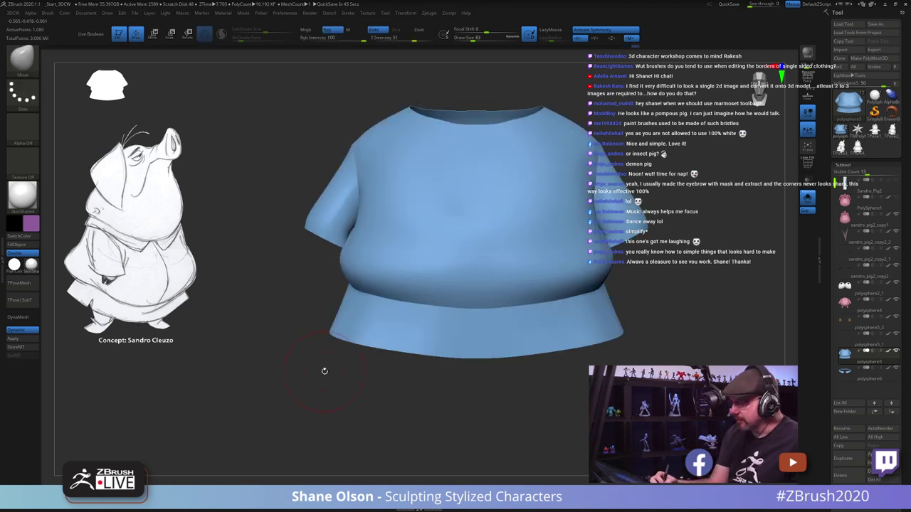
Step: Restore the cleared mask, smooth the lower part of the sleeves from the front and side, and clear the mask
key("ctrl+z")
left_click_drag(313, 222, 314, 211, "shift")
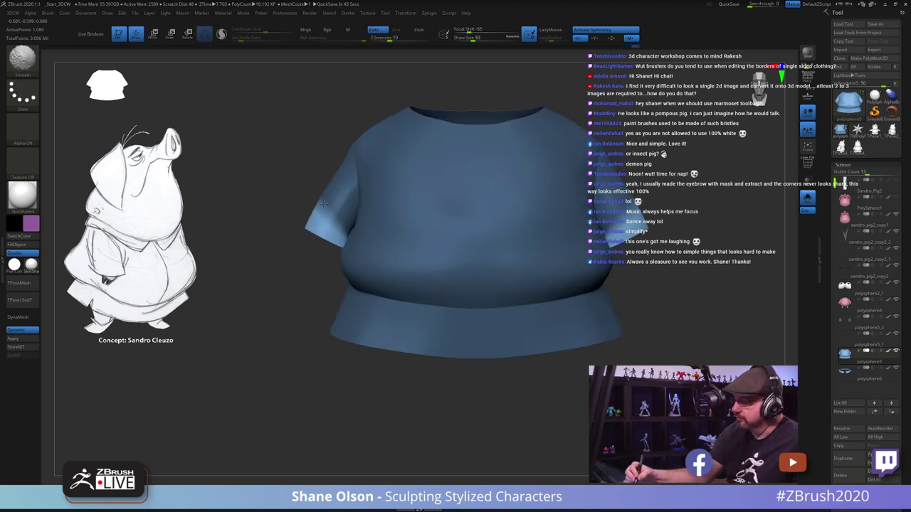
left_click_drag(274, 249, 377, 249)
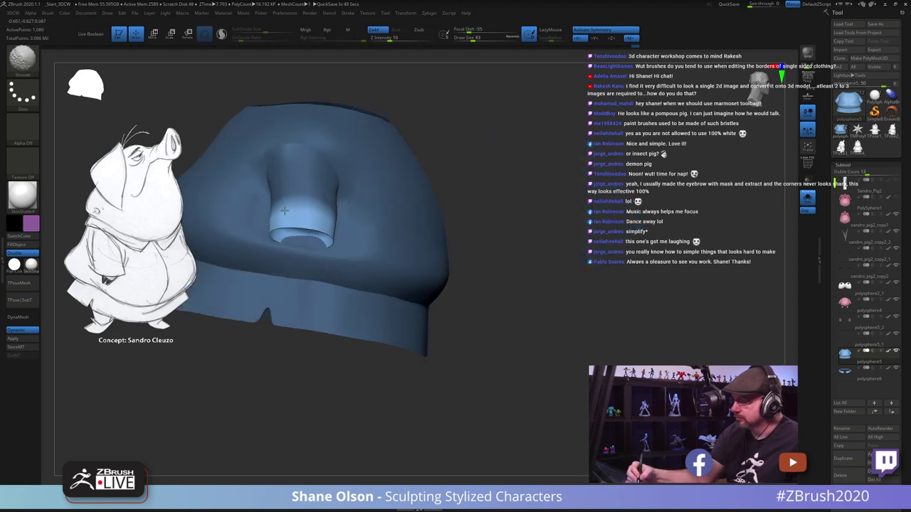
left_click_drag(306, 214, 327, 217, "shift")
mouse_move(504, 312)
left_mouse_down()
mouse_move(443, 311)
mouse_move(398, 349)
left_mouse_up()
left_click(392, 366, "ctrl")
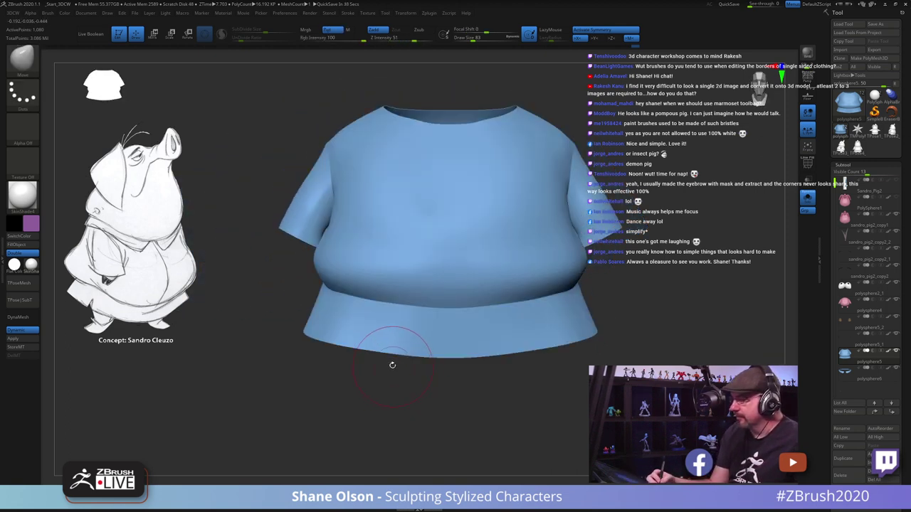
Step: Increase the draw size up to 128 and reshape the shirt's sleeves and their openings with the Move brush
key("s")
left_click_drag(309, 204, 311, 203)
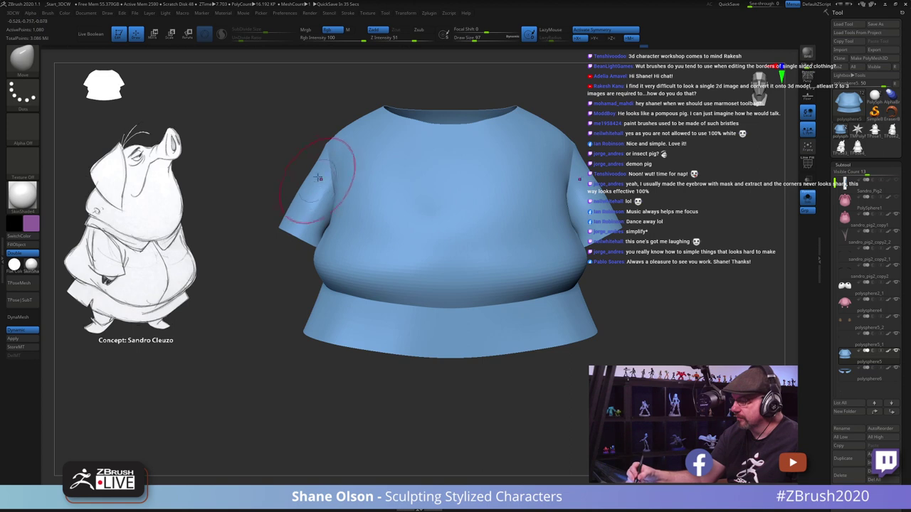
mouse_move(404, 361)
left_mouse_down("alt")
mouse_move(401, 375)
mouse_move(448, 379)
mouse_move(406, 389)
mouse_move(395, 364)
left_mouse_up("alt")
left_click_drag(301, 274, 304, 237)
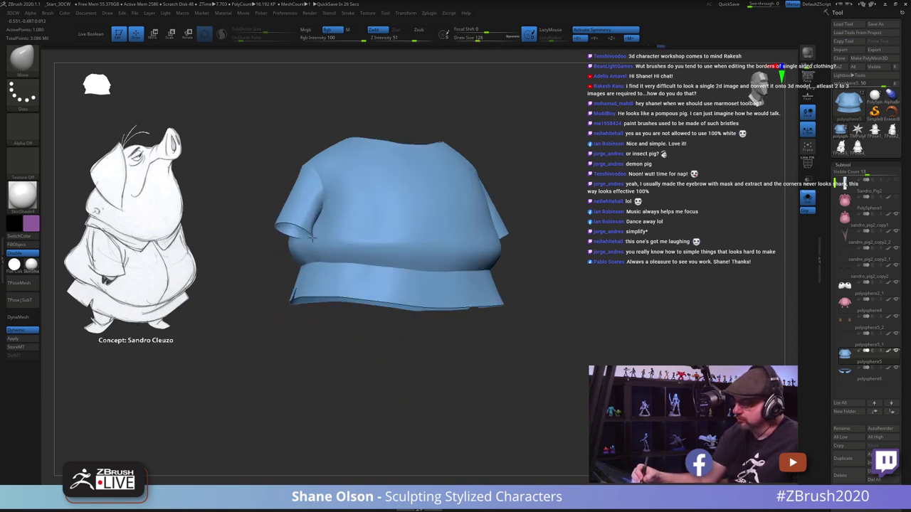
right_click_drag(302, 229, 311, 253)
left_click_drag(311, 253, 346, 264, "shift")
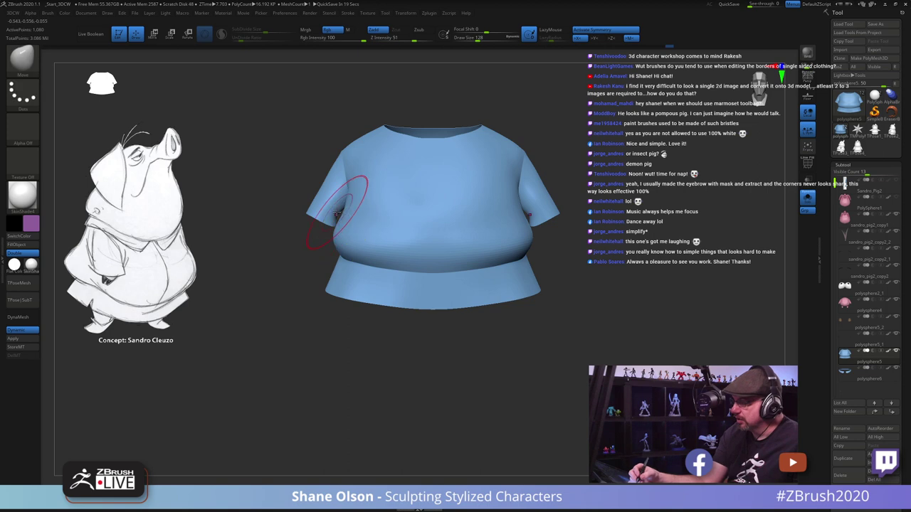
Step: Reduce the draw size to 90 and refine the shirt's armpit crease with the Move and Smooth brushes
scroll(332, 209, "up", 3)
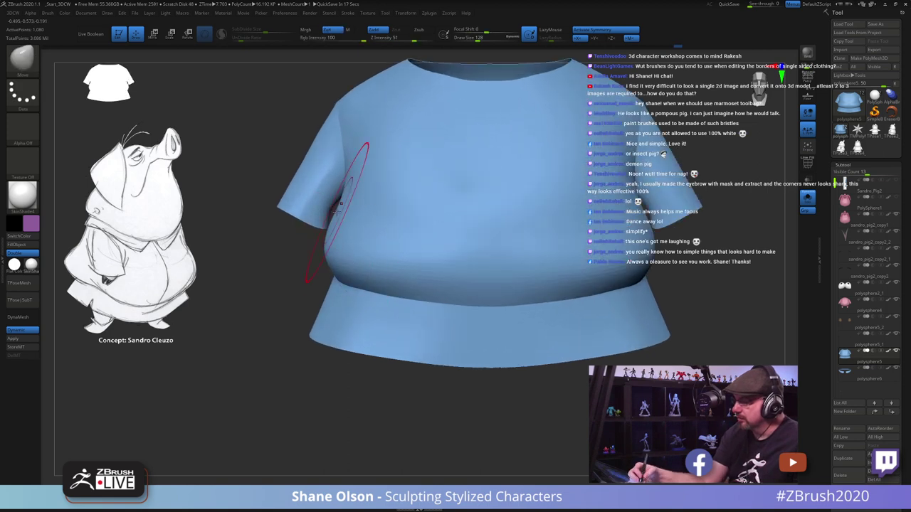
key("s")
left_click_drag(332, 210, 325, 210)
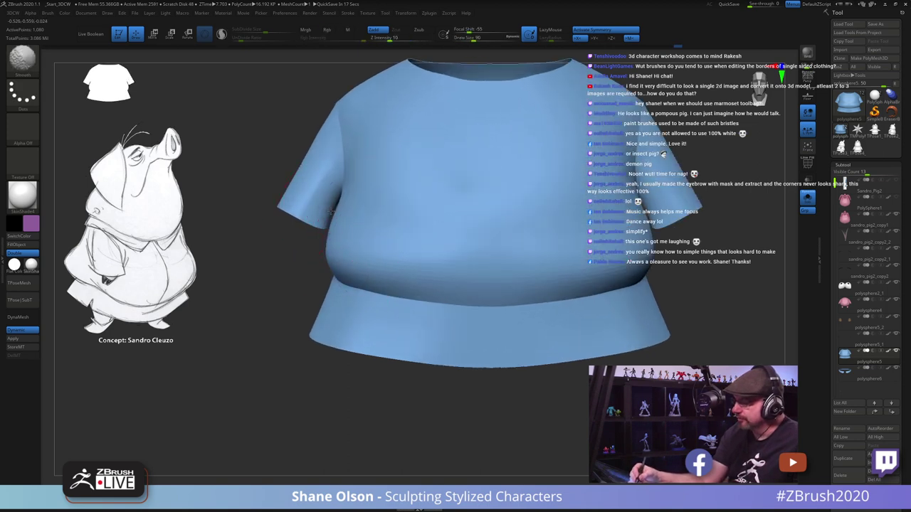
mouse_move(331, 211)
right_mouse_down()
mouse_move(354, 226)
mouse_move(315, 204)
mouse_move(401, 242)
mouse_move(405, 231)
mouse_move(421, 366)
mouse_move(421, 285)
mouse_move(407, 370)
mouse_move(474, 368)
mouse_move(463, 378)
right_mouse_up()
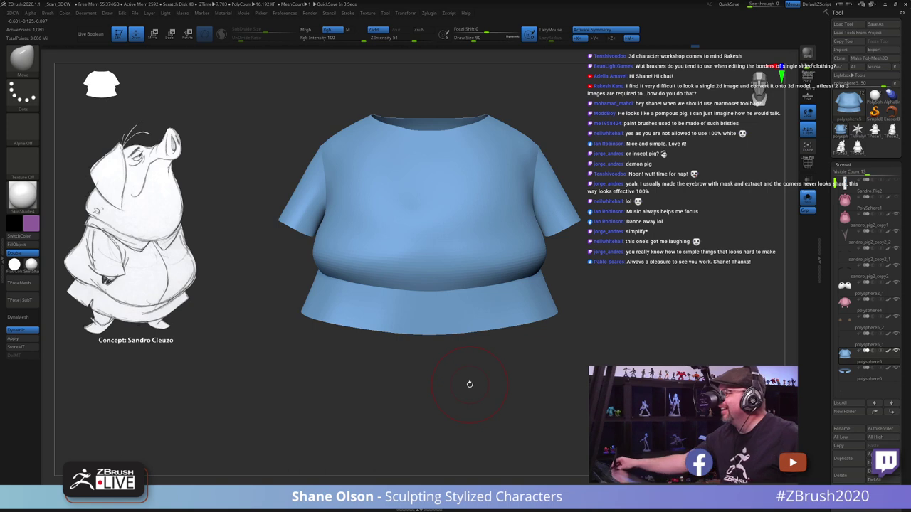
Step: Try smoothing the front of the shirt with the Smooth brush at draw size 124, and undo the stroke
right_click_drag(649, 213, 619, 201)
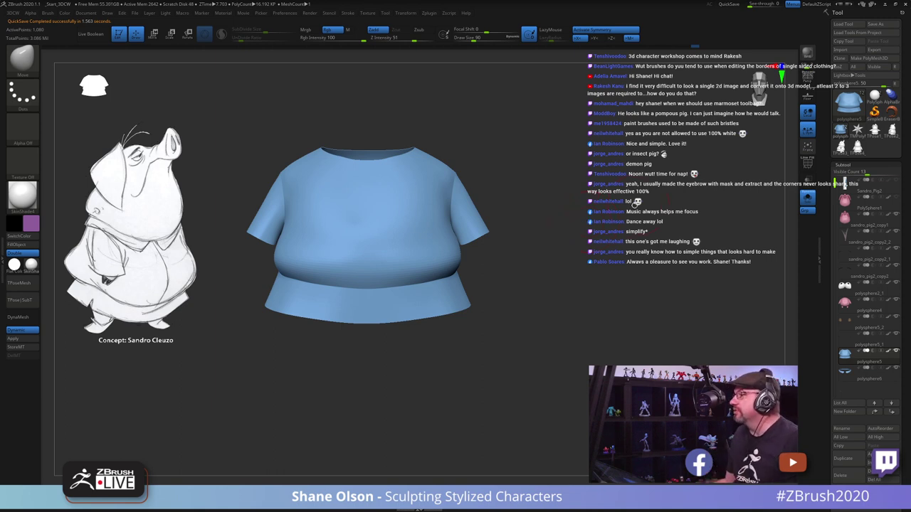
right_click_drag(605, 208, 626, 215, "alt")
key("s")
left_click(601, 209)
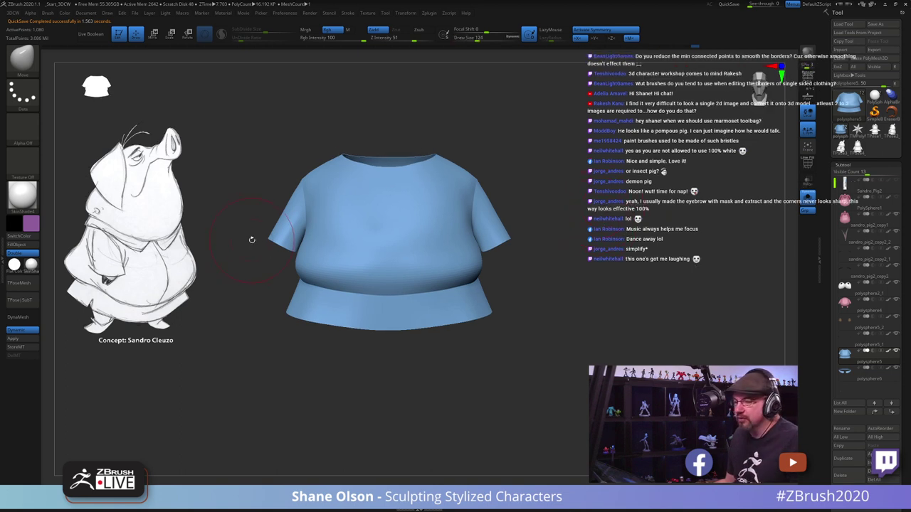
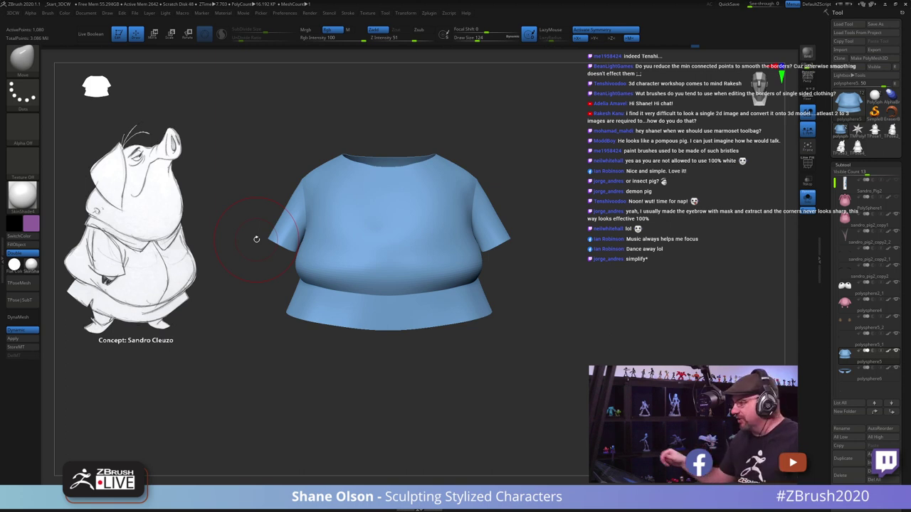
mouse_move(527, 340)
left_mouse_down()
mouse_move(551, 354)
mouse_move(529, 348)
left_mouse_up()
key("shift")
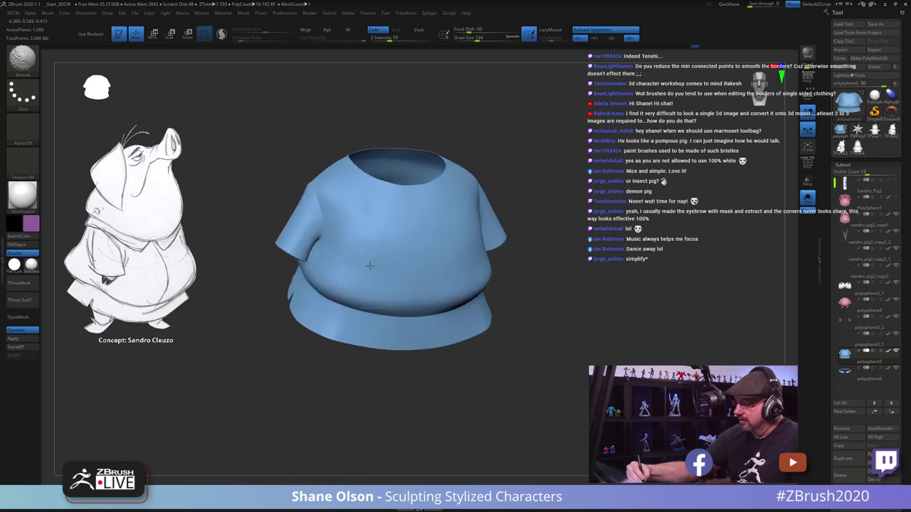
mouse_move(370, 266)
left_mouse_down("shift")
mouse_move(413, 282)
mouse_move(402, 269)
mouse_move(409, 255)
mouse_move(341, 260)
mouse_move(442, 261)
left_mouse_up("shift")
key("ctrl+z")
left_click_drag(547, 348, 555, 330, "shift")
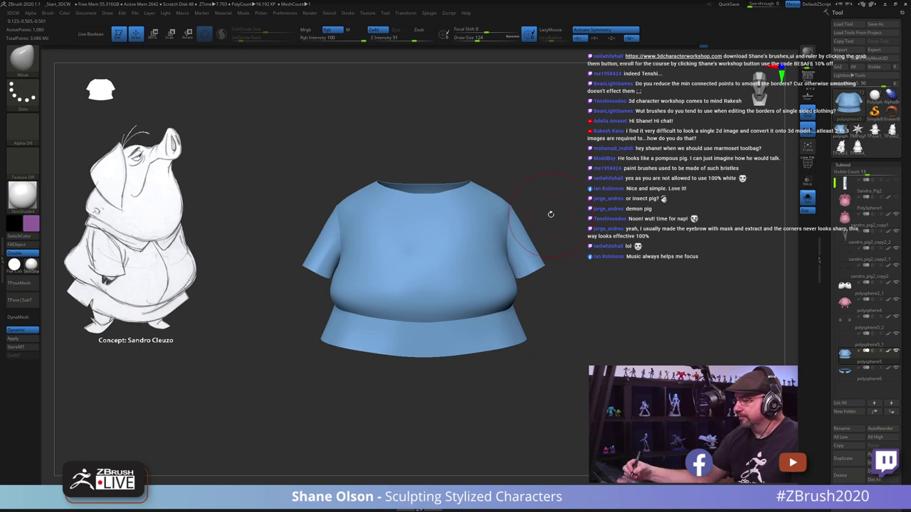
Step: Show the whole pig again, examine how the shirt's sleeves and armpits fit the arms, and reduce the draw size to 62
left_click_drag(567, 267, 549, 305, "alt")
left_click(807, 199)
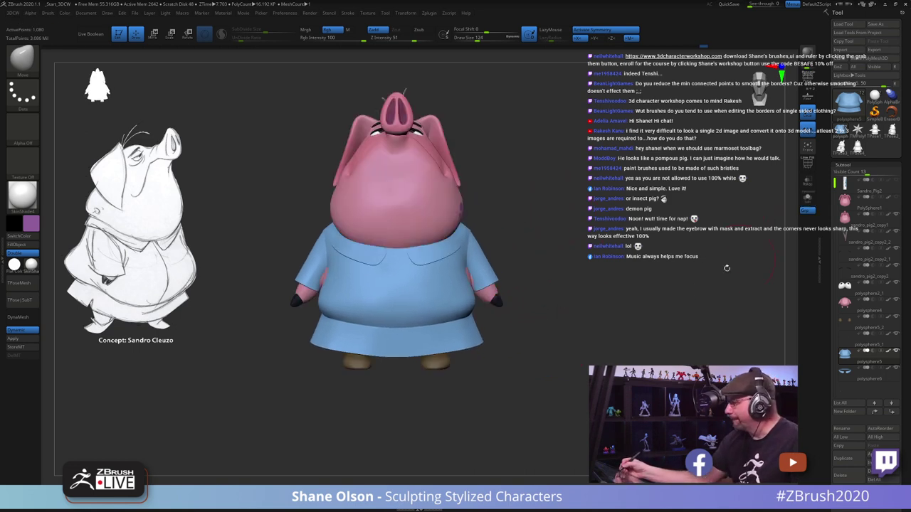
left_click_drag(572, 370, 658, 362)
mouse_move(512, 348)
left_mouse_down()
mouse_move(542, 342)
mouse_move(513, 333)
left_mouse_up()
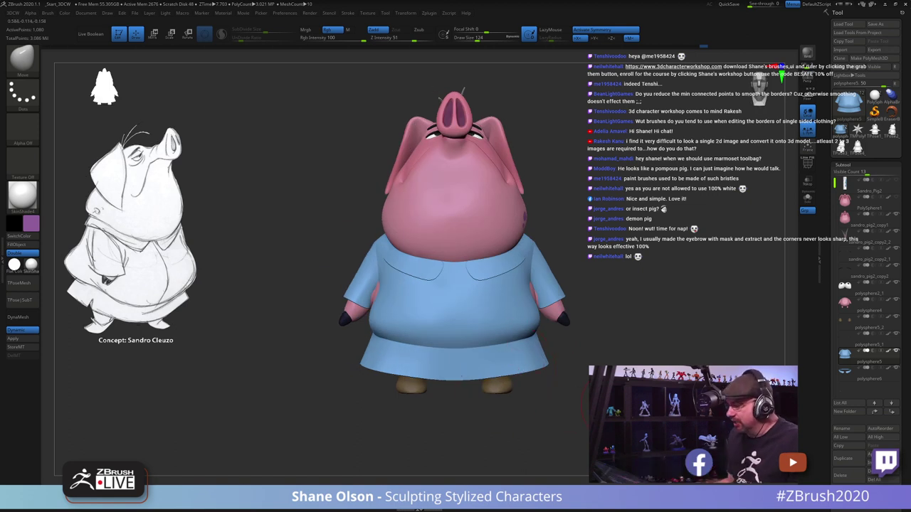
left_click_drag(627, 258, 491, 270)
mouse_move(290, 353)
left_mouse_down("alt")
mouse_move(303, 377)
mouse_move(325, 386)
left_mouse_up("alt")
key("s")
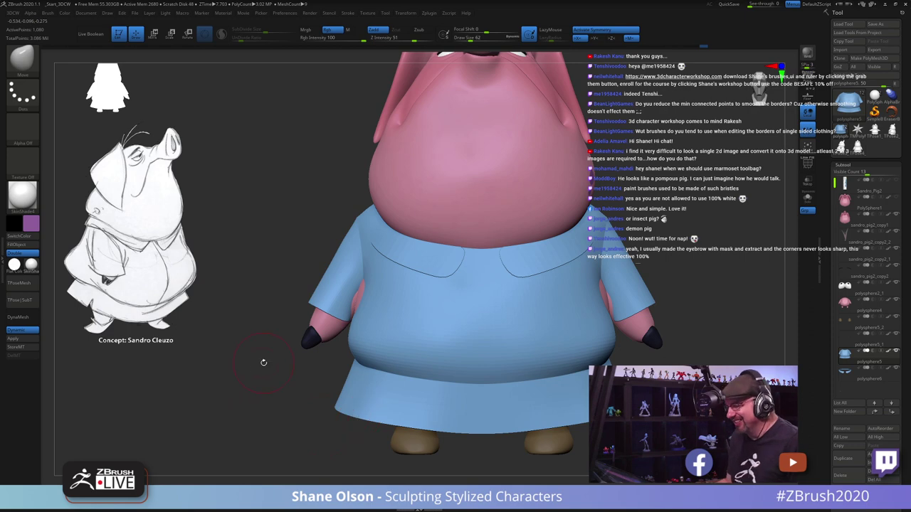
key("ctrl")
mouse_move(295, 267)
left_mouse_down("ctrl")
mouse_move(336, 366)
mouse_move(376, 274)
mouse_move(299, 265)
left_mouse_up("ctrl")
left_click_drag(711, 212, 736, 235, "ctrl")
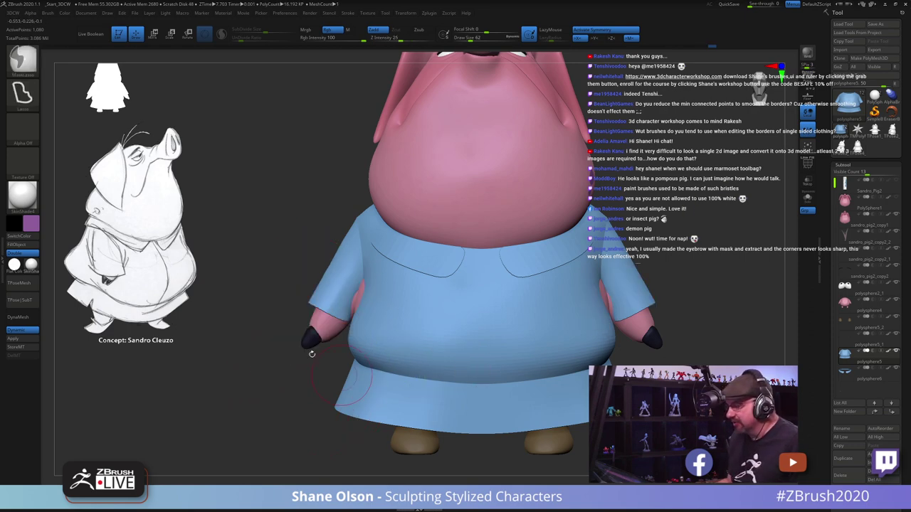
Step: Select the pig's body subtool, isolate it in Solo mode, and display its polygroups and wireframe
left_click(854, 305)
left_click(809, 202)
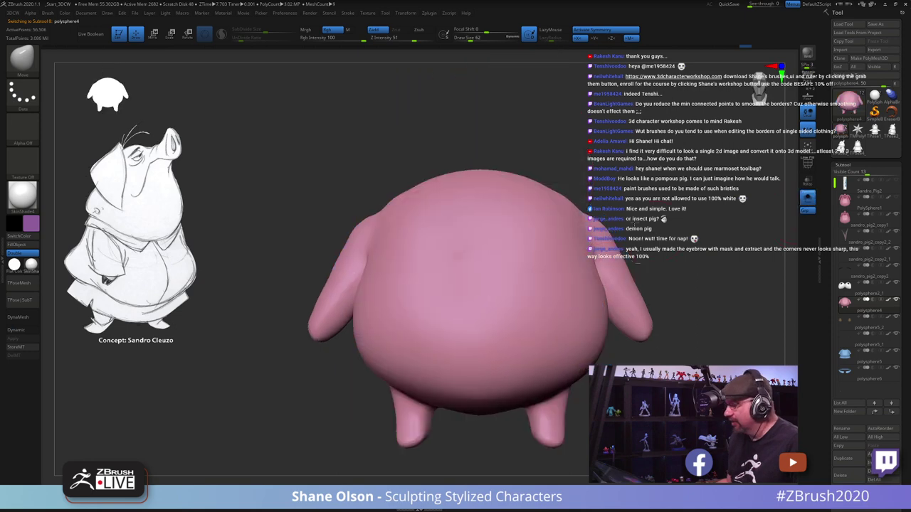
left_click_drag(658, 227, 622, 182, "alt")
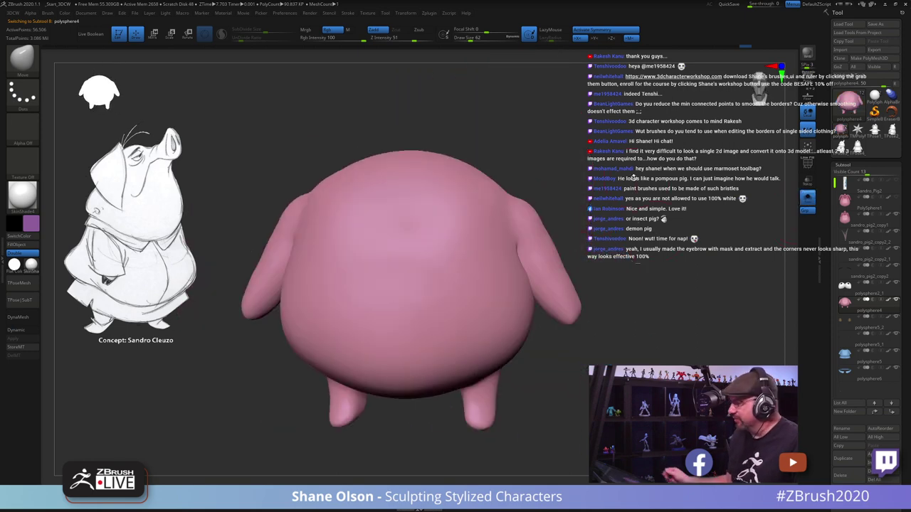
left_click_drag(573, 377, 562, 379)
key("shift+f")
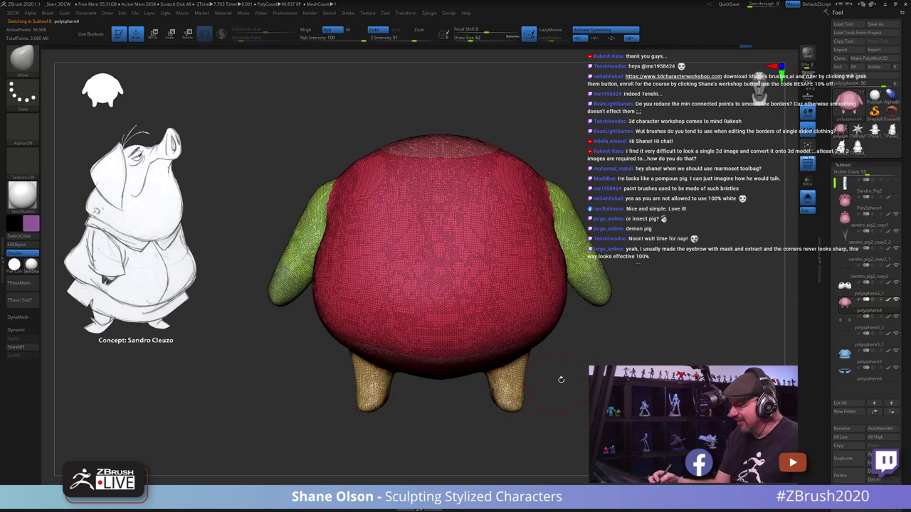
key("f")
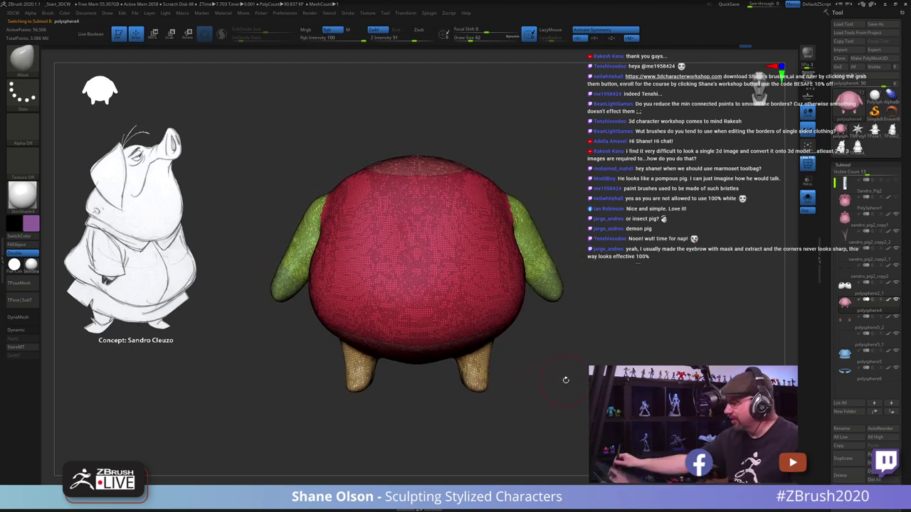
mouse_move(555, 368)
left_mouse_down()
mouse_move(538, 370)
mouse_move(634, 346)
mouse_move(628, 308)
mouse_move(631, 322)
left_mouse_up()
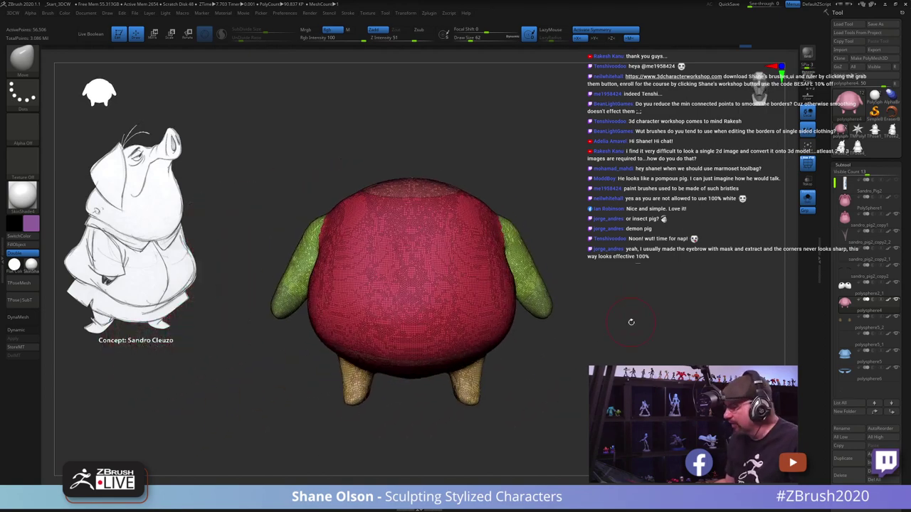
Step: Remesh the body with ZRemesher, using Keep Groups and a target polygon count of 5
key("1")
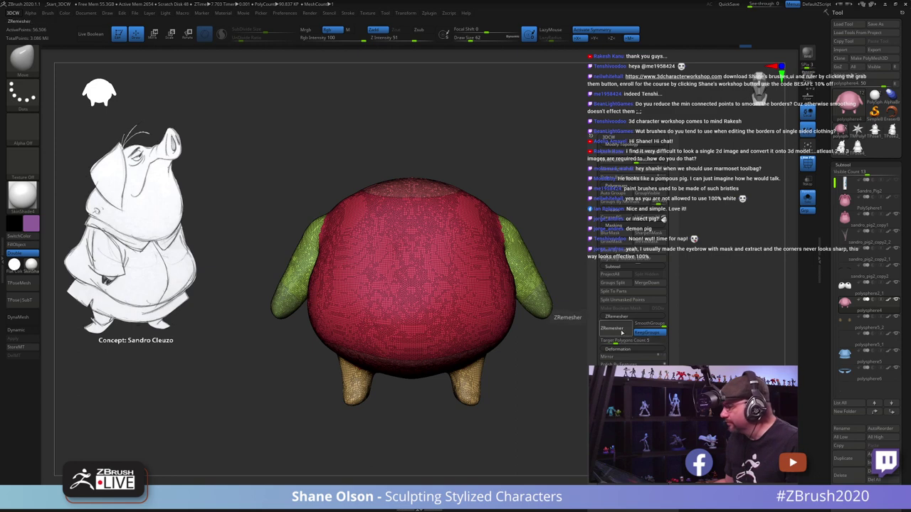
left_click(621, 330)
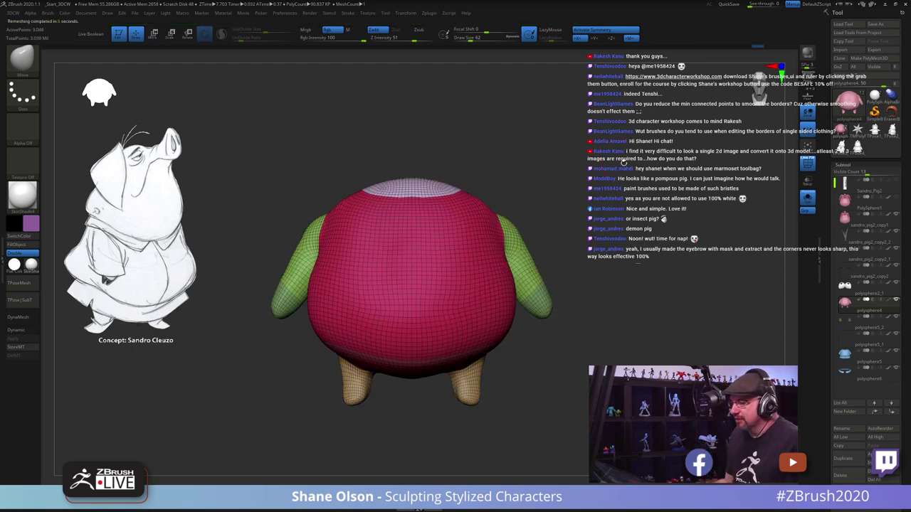
key("ctrl+d")
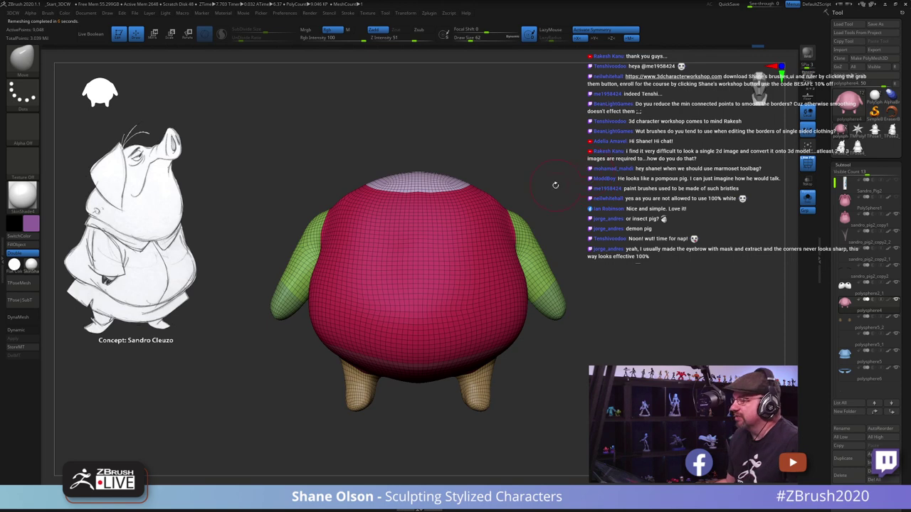
Step: Push in the body's sides beneath the arms with the Move brush at draw sizes 90 and 65, and show the whole pig
key("s")
left_click_drag(555, 186, 560, 186)
key("shift")
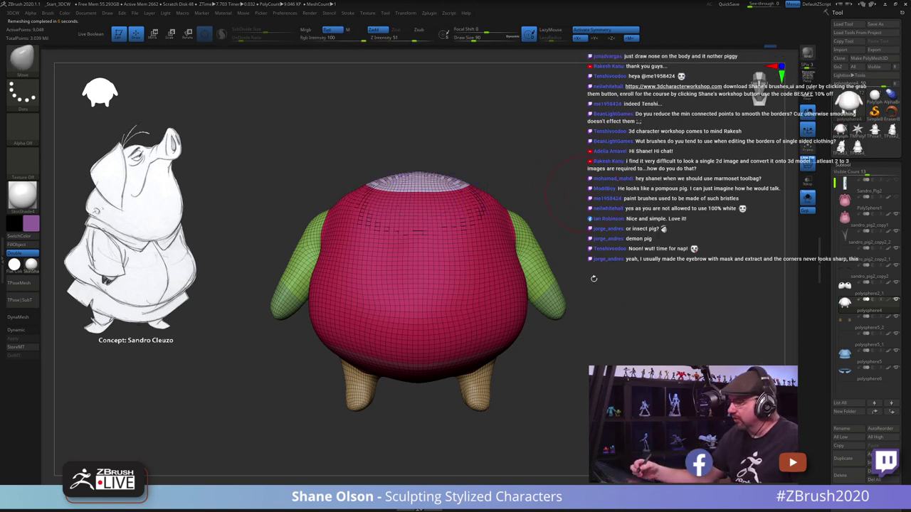
left_click_drag(593, 279, 430, 420)
left_click_drag(579, 351, 555, 358)
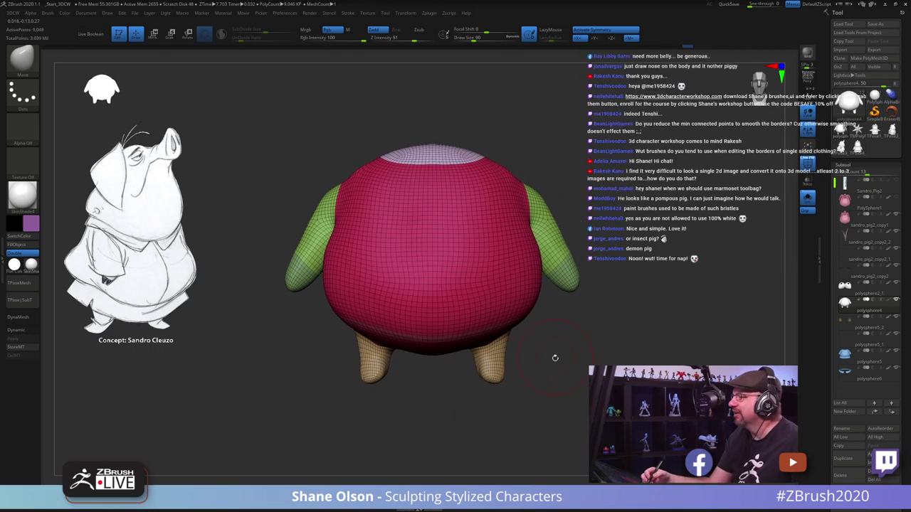
left_click_drag(567, 315, 530, 287)
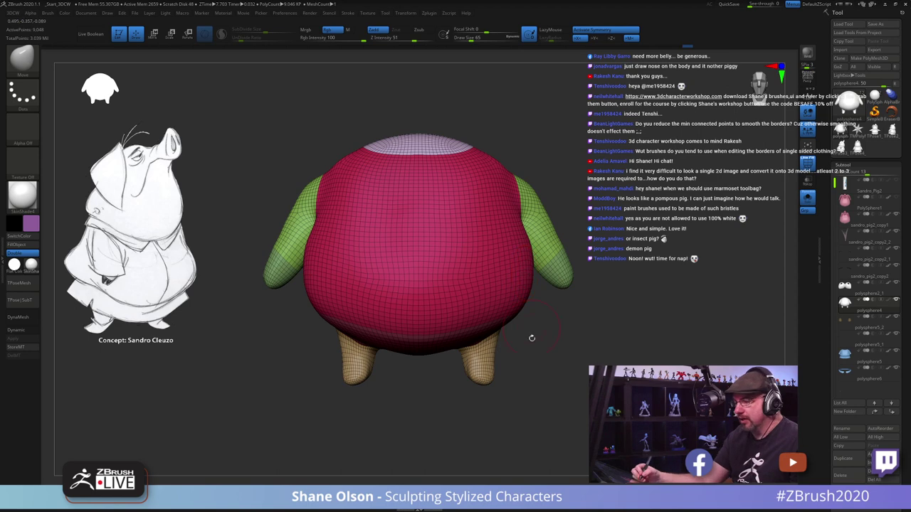
left_click(807, 204)
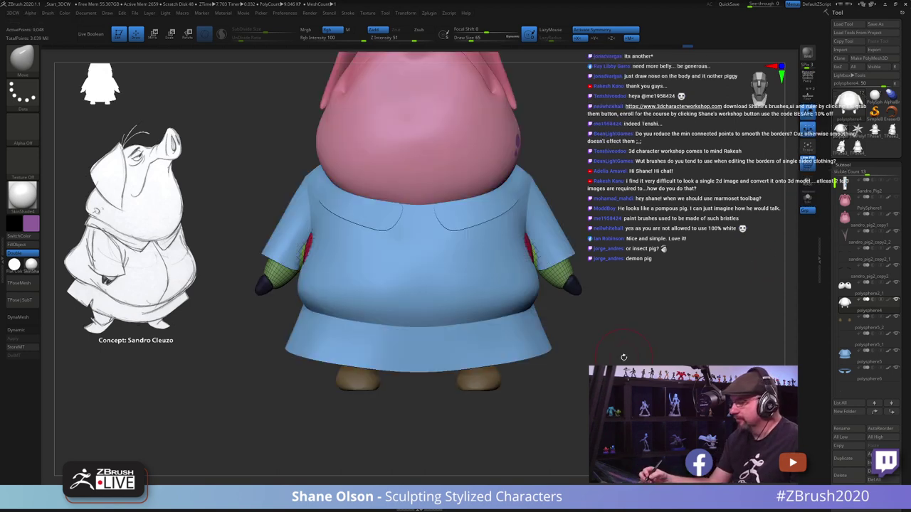
Step: Isolate the body in Solo mode, try hiding its torso and neck polygroups, and check the result with the whole pig shown
mouse_move(621, 355)
left_mouse_down()
mouse_move(573, 310)
mouse_move(540, 304)
mouse_move(613, 347)
left_mouse_up()
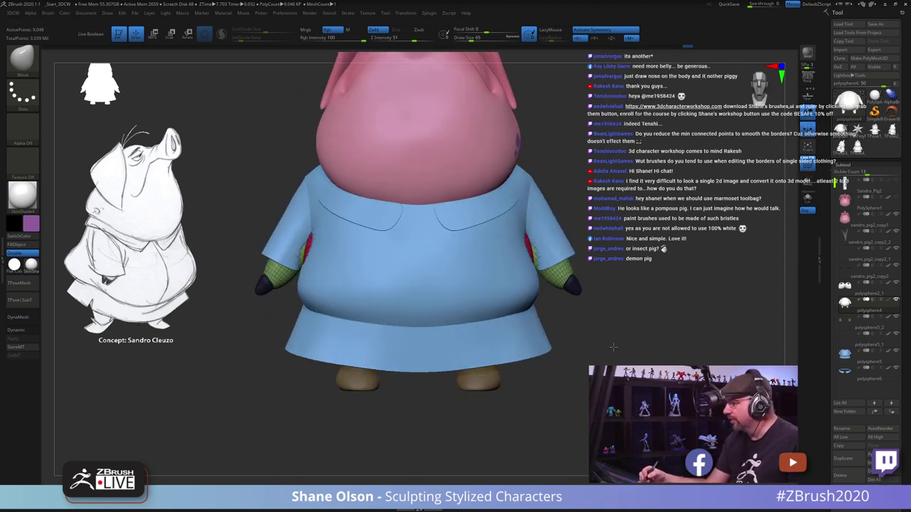
left_click(807, 200)
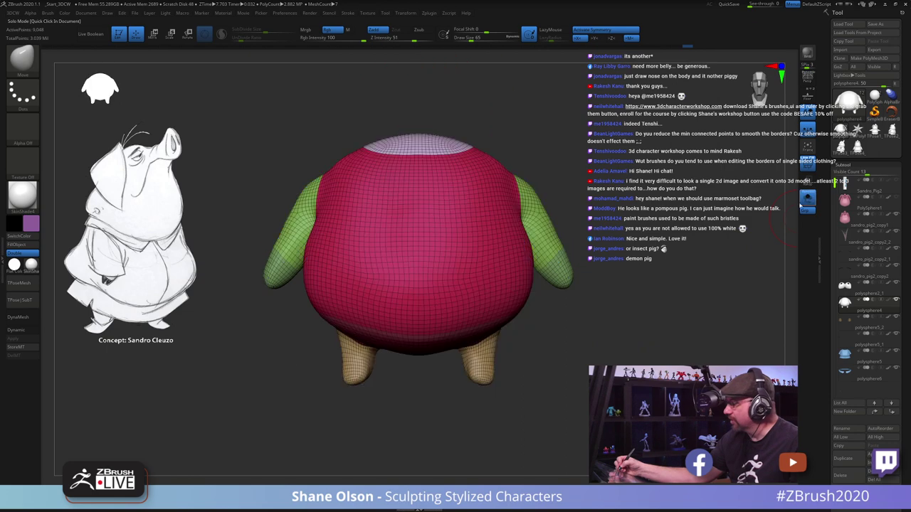
left_click(535, 230, "ctrl+shift")
left_click(535, 229, "ctrl+shift")
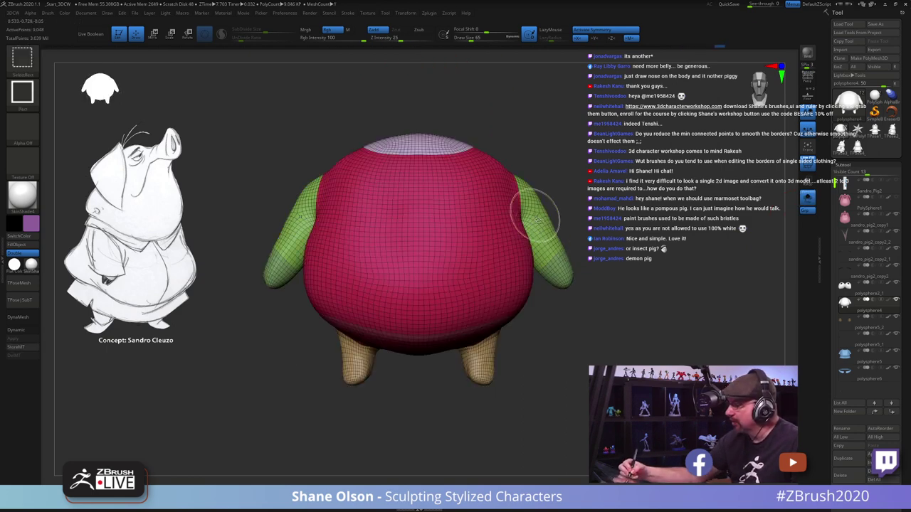
left_click(530, 213, "ctrl+shift")
left_click(534, 209, "ctrl+shift")
left_click(483, 178, "ctrl+alt+shift")
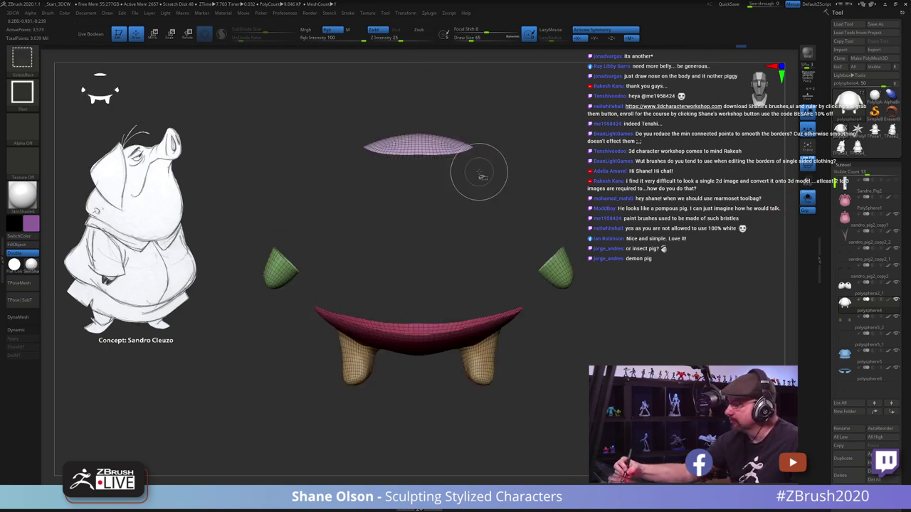
left_click(427, 146, "ctrl+alt+shift")
mouse_move(591, 311)
left_mouse_down()
mouse_move(605, 333)
mouse_move(598, 345)
left_mouse_up()
left_click(805, 202)
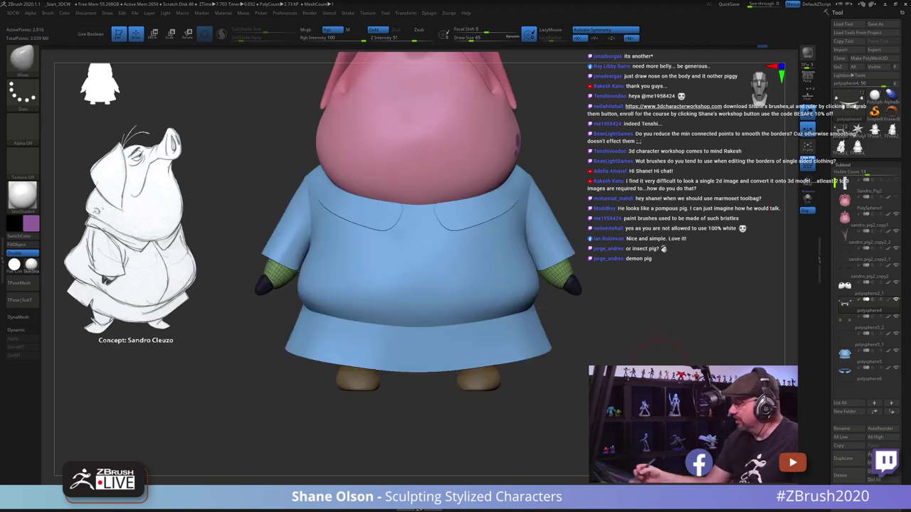
Step: Restore and isolate the full body, and hide one polygon loop around the belly and one around each arm below the sleeve
left_click_drag(654, 360, 754, 262)
left_click(806, 199)
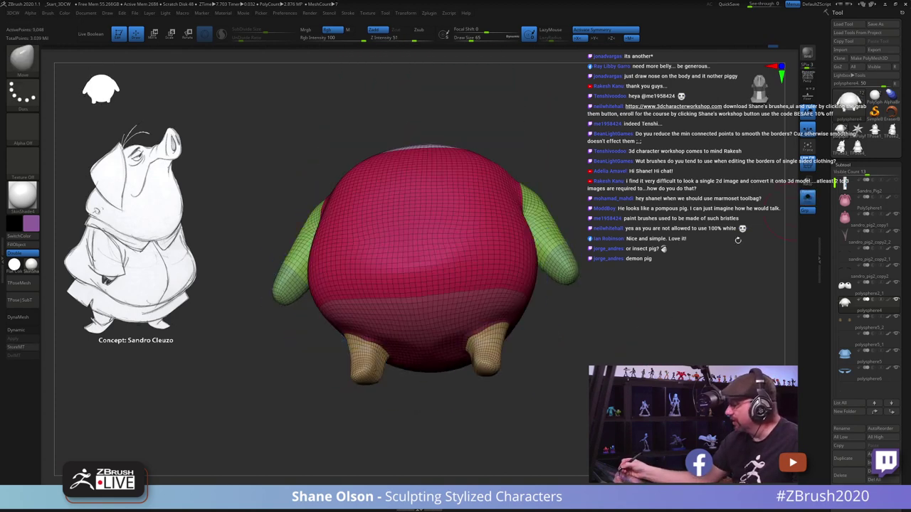
left_click_drag(669, 299, 613, 357)
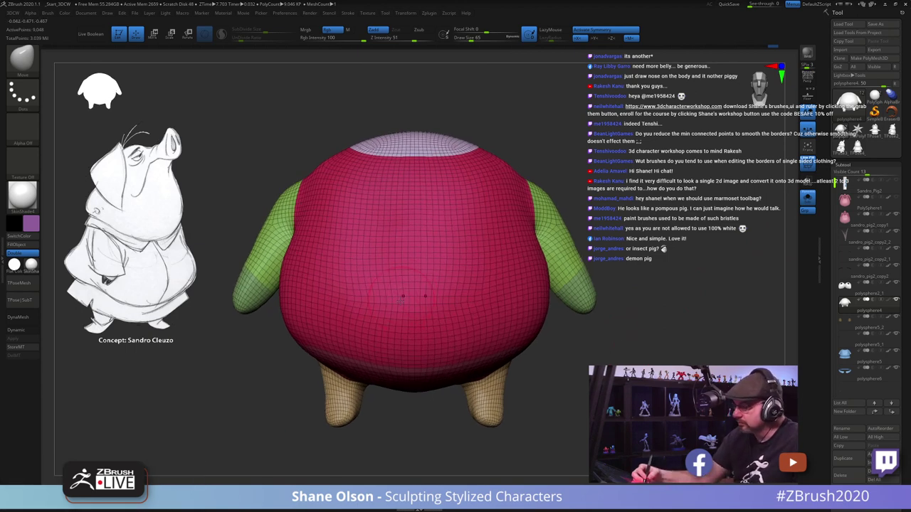
left_click(387, 324, "ctrl+shift")
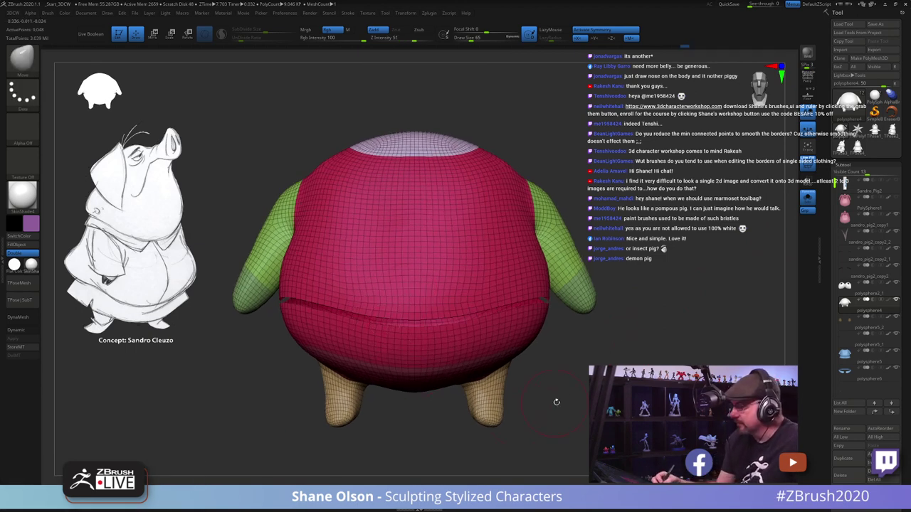
left_click_drag(556, 402, 555, 363)
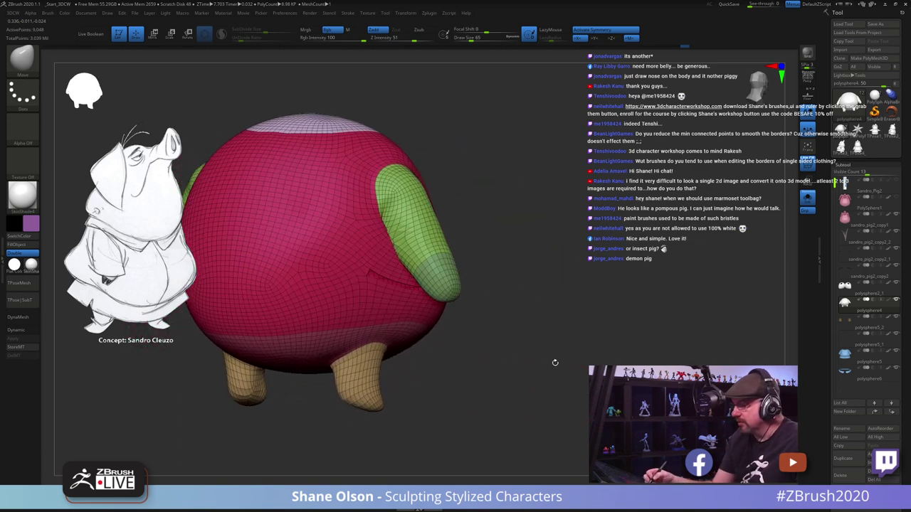
left_click(361, 279, "ctrl+shift")
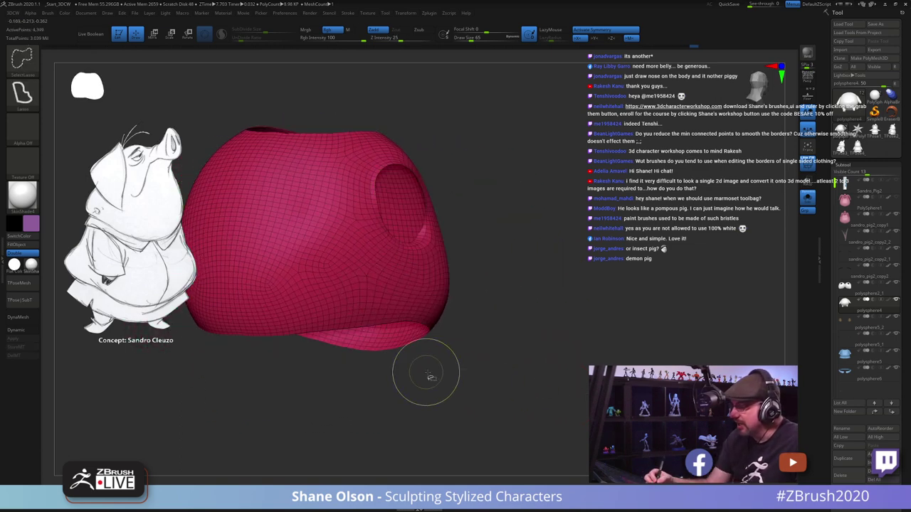
left_click(429, 377, "ctrl+shift")
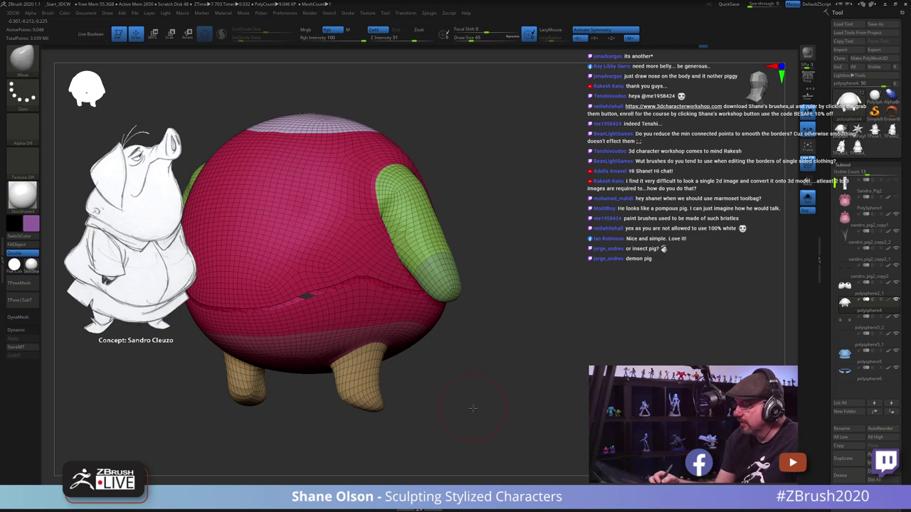
left_click_drag(473, 407, 581, 398)
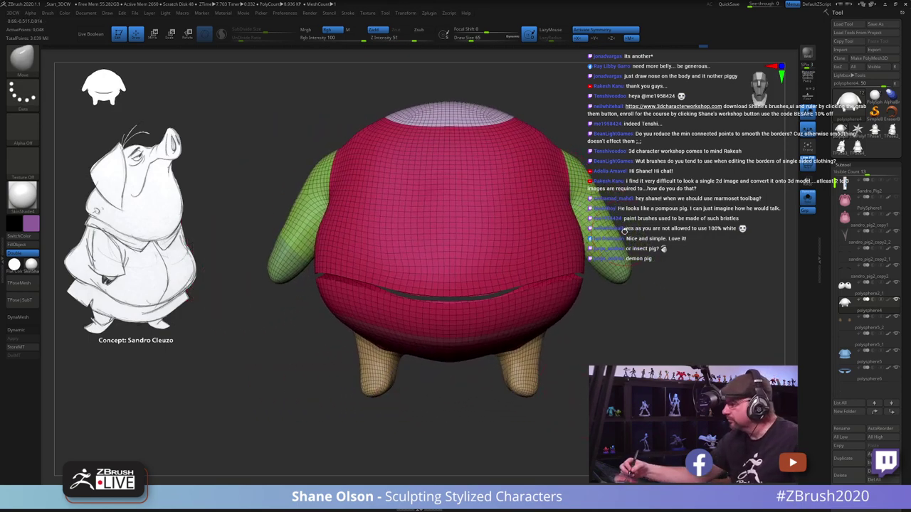
key("ctrl+shift")
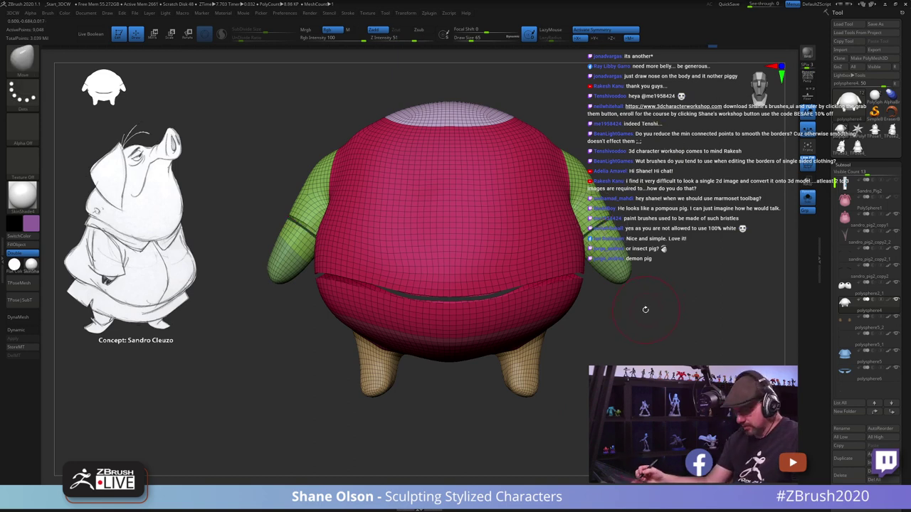
Step: Give each separated body part its own polygroup with Auto Groups, unhide the polygon loops, and apply Mirror And Weld
key("g")
left_click(637, 180)
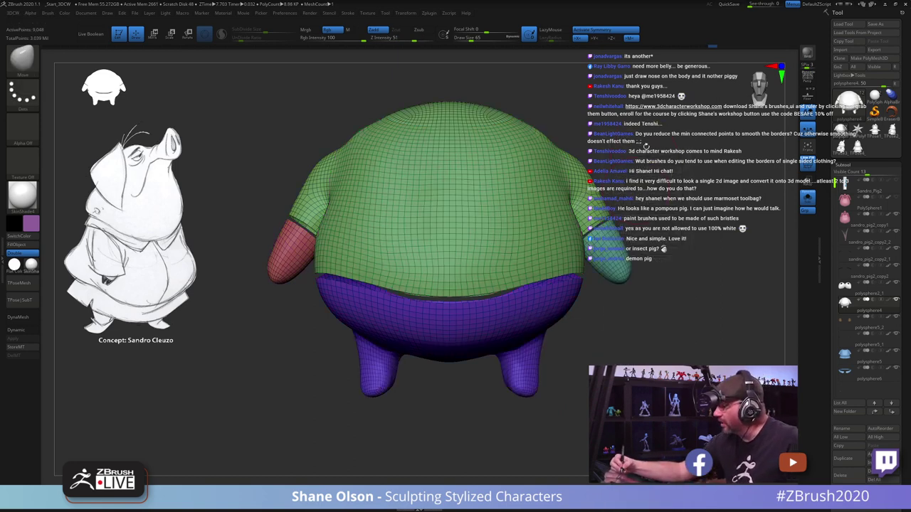
key("m")
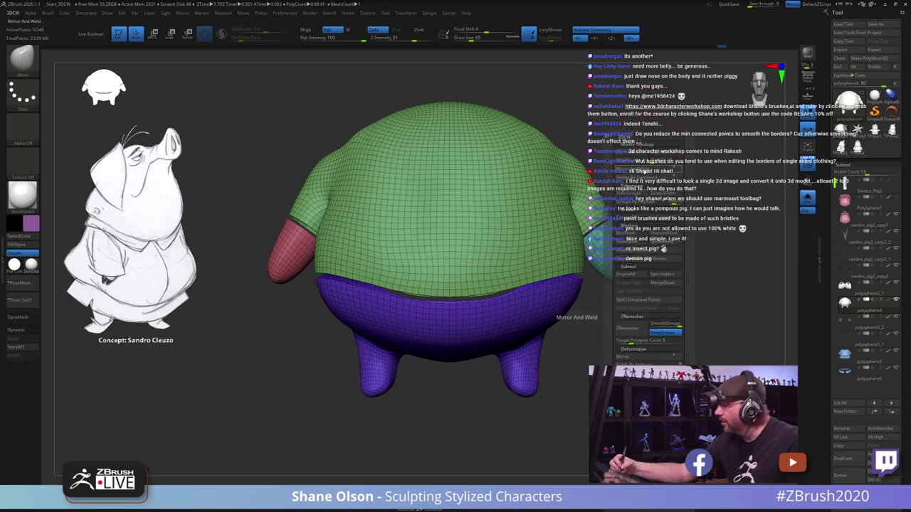
left_click(645, 170)
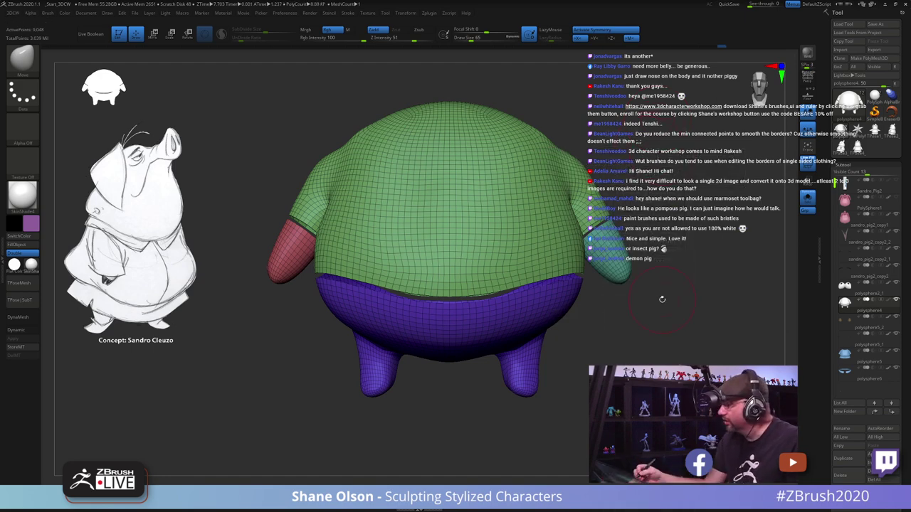
key("p")
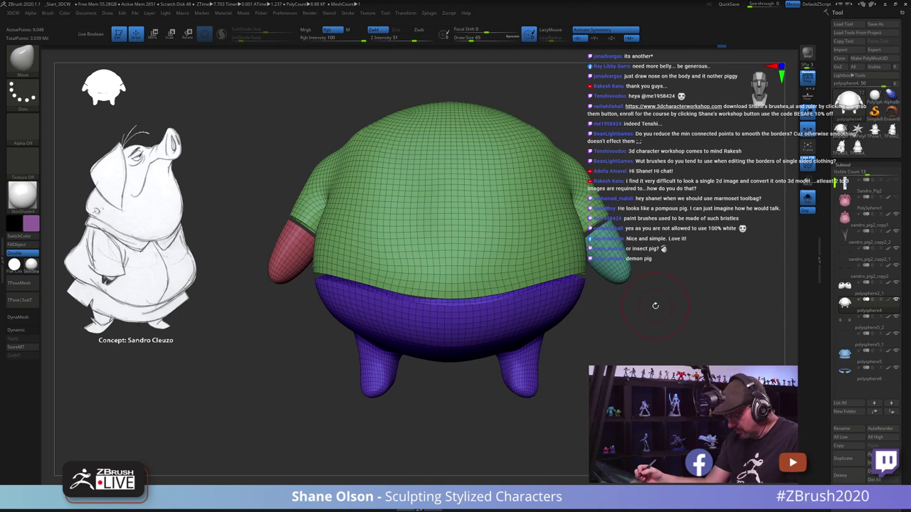
key("p")
left_click_drag(634, 334, 616, 353, "alt")
left_click(622, 365, "ctrl+shift")
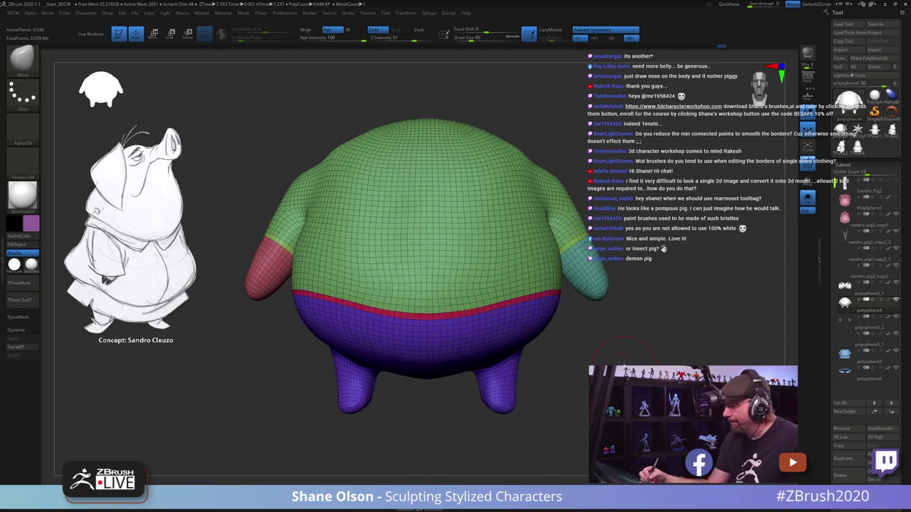
key("space")
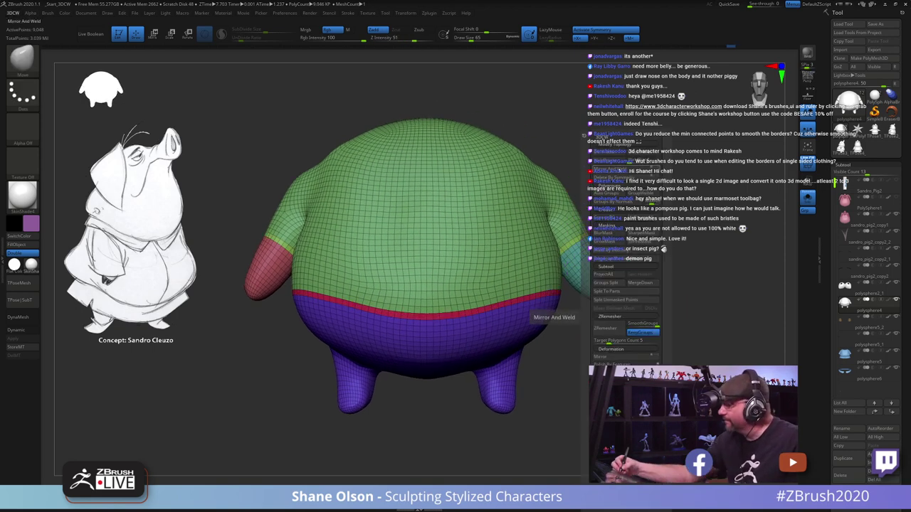
left_click(617, 170)
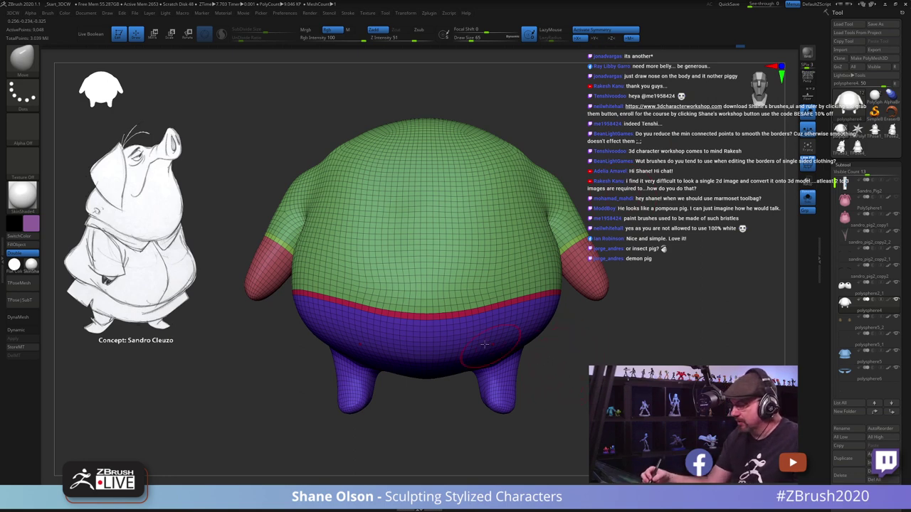
Step: Keep only the forearms and lower body visible, merge them into one polygroup, and delete the hidden upper body with Delete Hidden
left_click(432, 326, "ctrl+shift")
left_click(437, 330, "ctrl+shift")
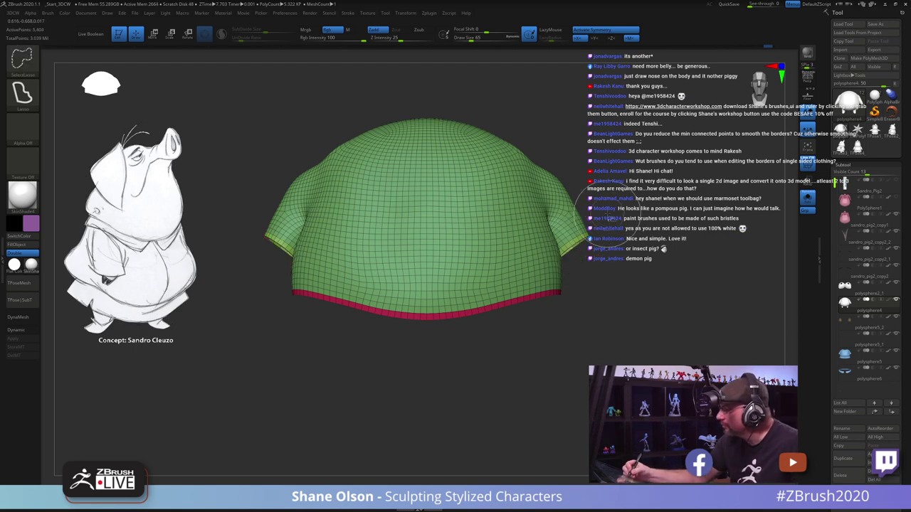
left_click(630, 206, "ctrl+shift")
key("ctrl+w")
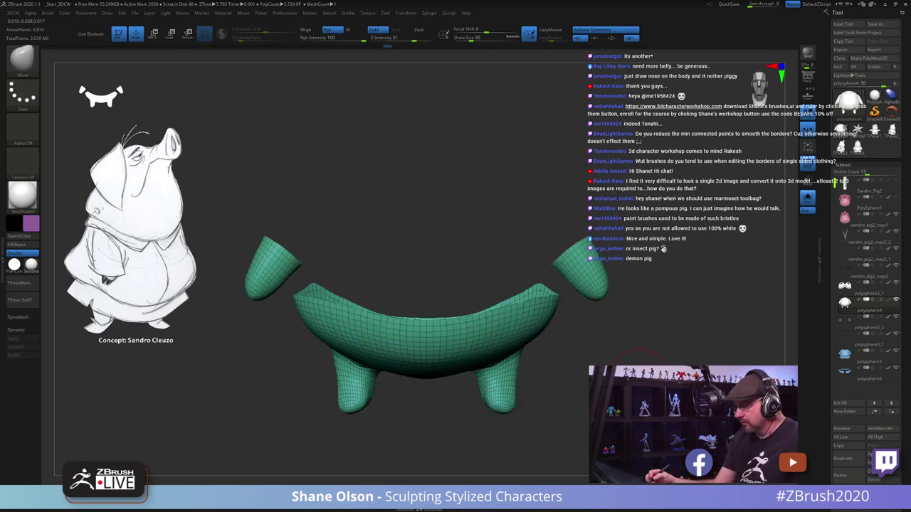
left_click_drag(647, 374, 633, 364, "alt")
left_click(806, 201)
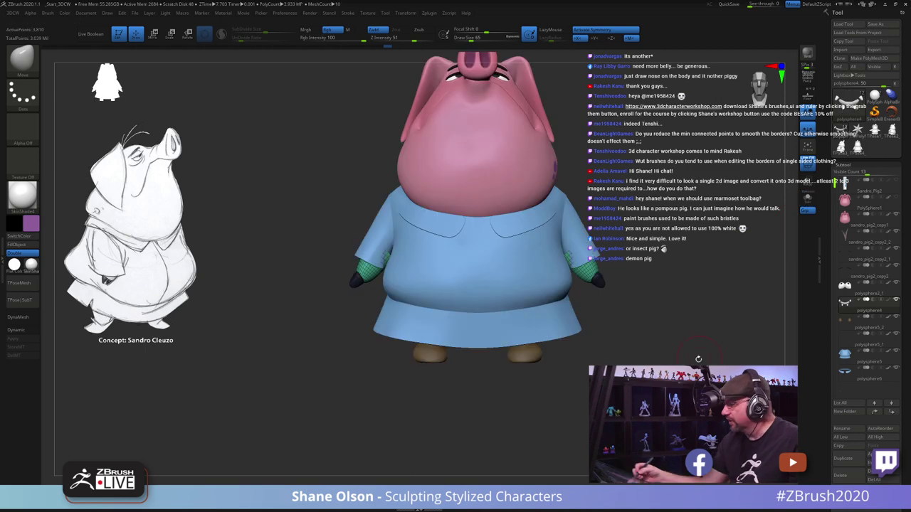
left_click_drag(697, 360, 582, 397)
key("space")
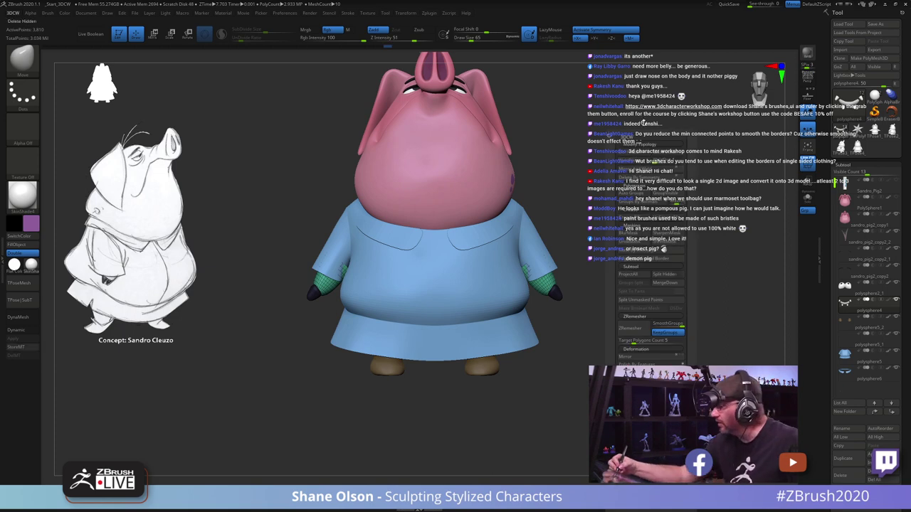
Step: Move the upper ends of the body's arms inside the shirt sleeves using the Move brush at draw size 167
left_click_drag(591, 292, 568, 312, "alt")
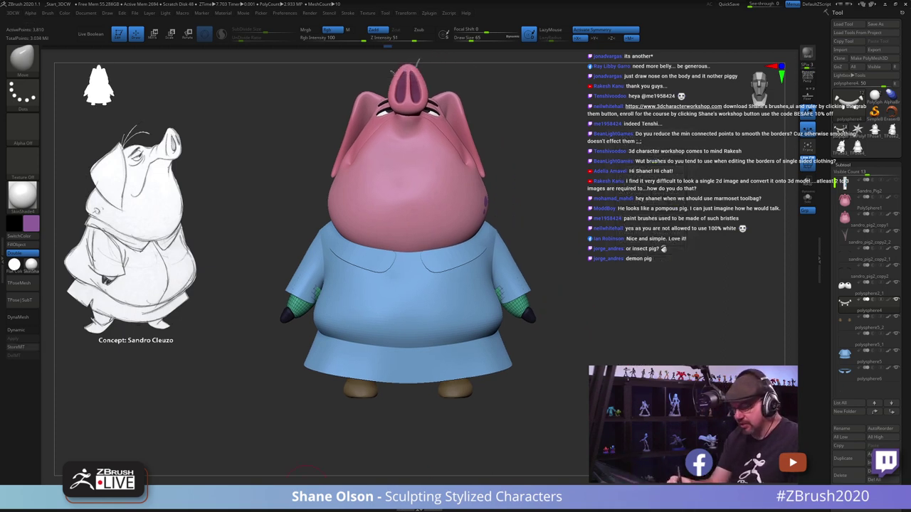
key("s")
left_click_drag(514, 376, 521, 377)
mouse_move(577, 338)
left_mouse_down()
mouse_move(570, 342)
mouse_move(549, 304)
left_mouse_up()
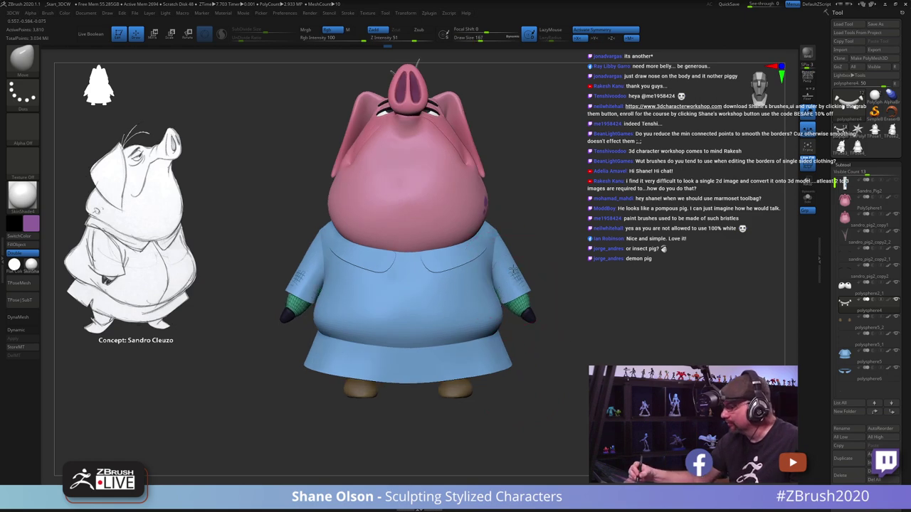
left_click_drag(530, 250, 522, 272)
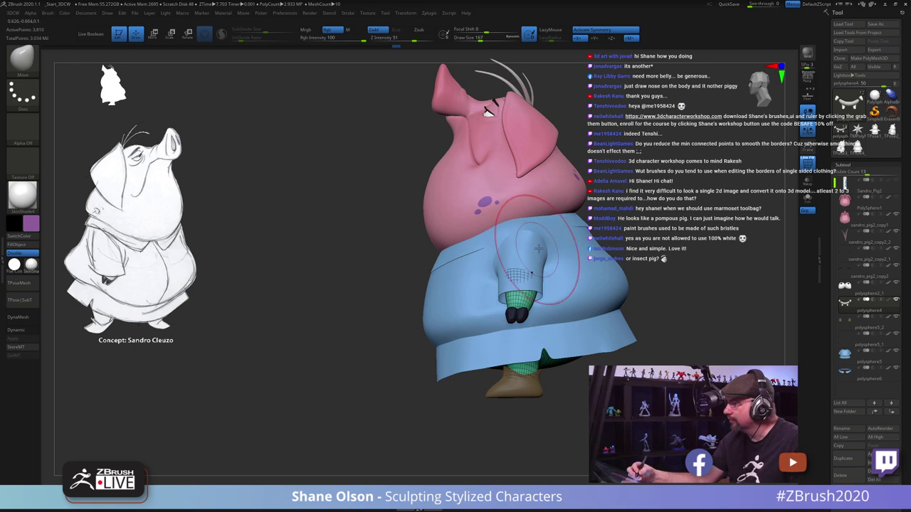
mouse_move(563, 284)
left_mouse_down()
mouse_move(491, 279)
mouse_move(484, 265)
mouse_move(513, 290)
left_mouse_up()
right_click_drag(469, 282, 486, 326)
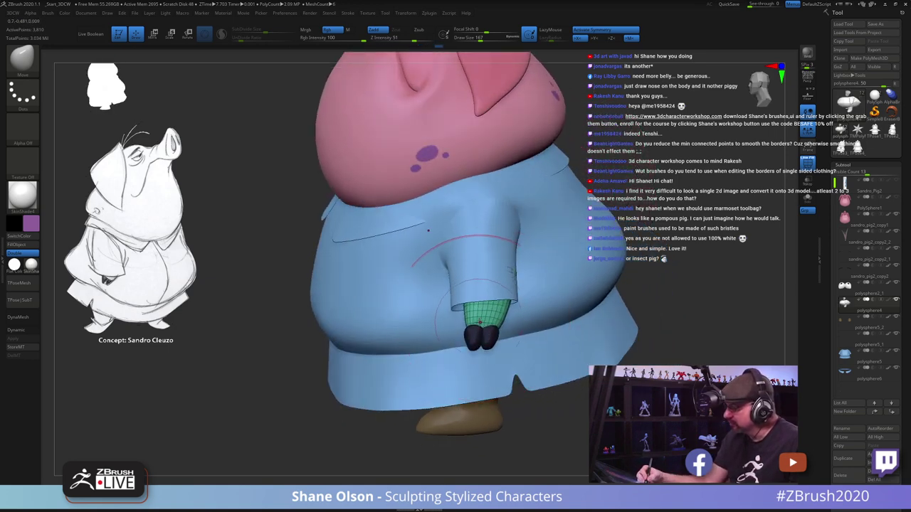
Step: Refine the arms' fit inside the sleeve openings with the Move brush at draw sizes 120 and 97, and show the whole pig
left_click_drag(490, 328, 477, 302)
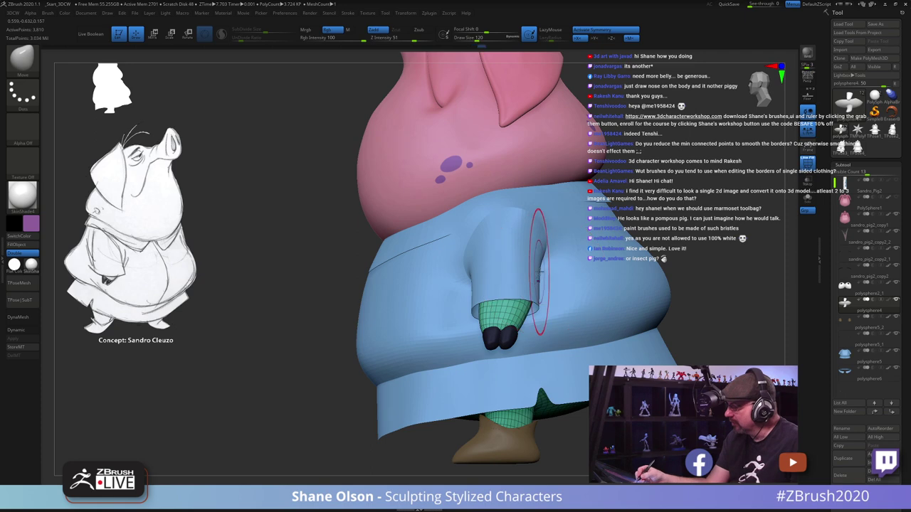
left_click_drag(535, 329, 507, 356)
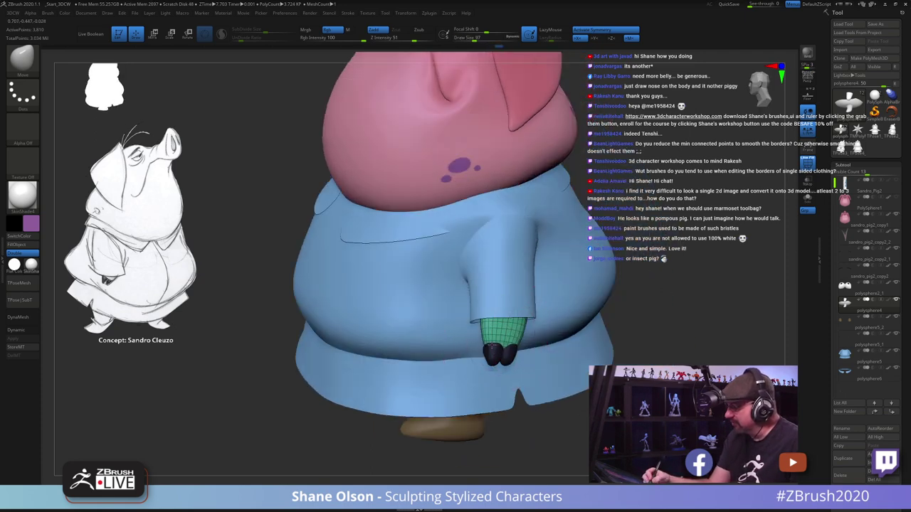
right_click_drag(506, 348, 490, 356)
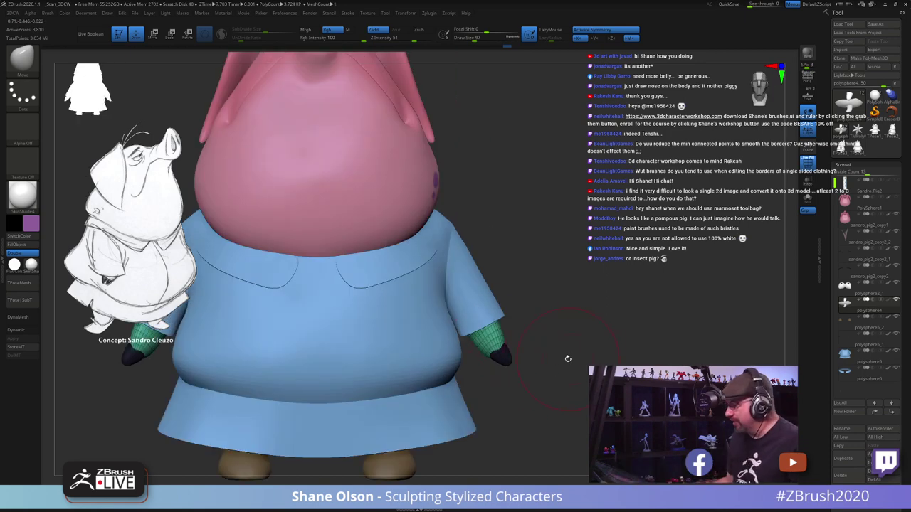
right_click_drag(706, 290, 582, 253, "ctrl")
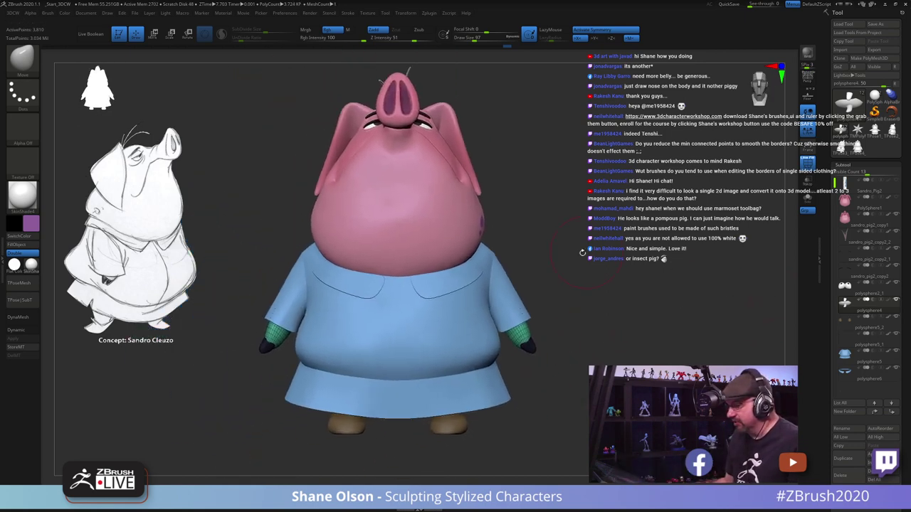
Step: Sample the head's pink color, turn off the polygroup and wireframe display, choose a paint brush, and fill the body with the pink
key("c")
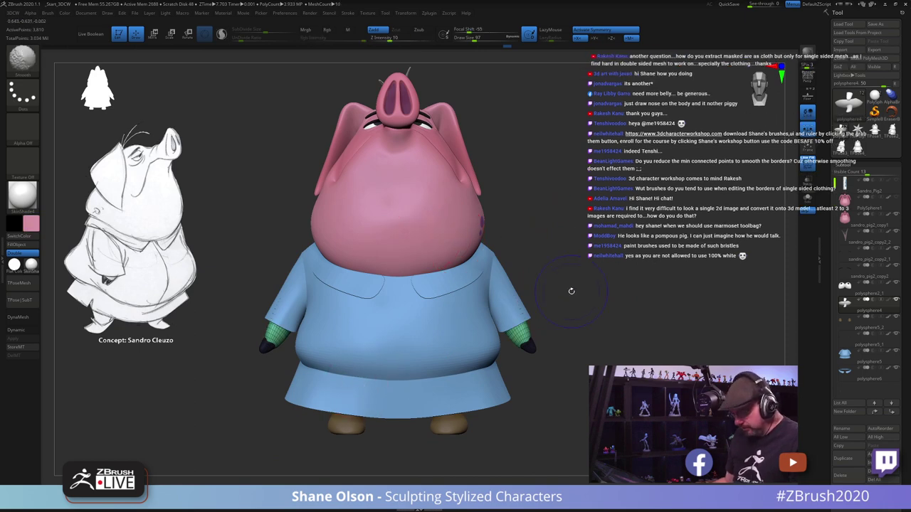
key("shift+f")
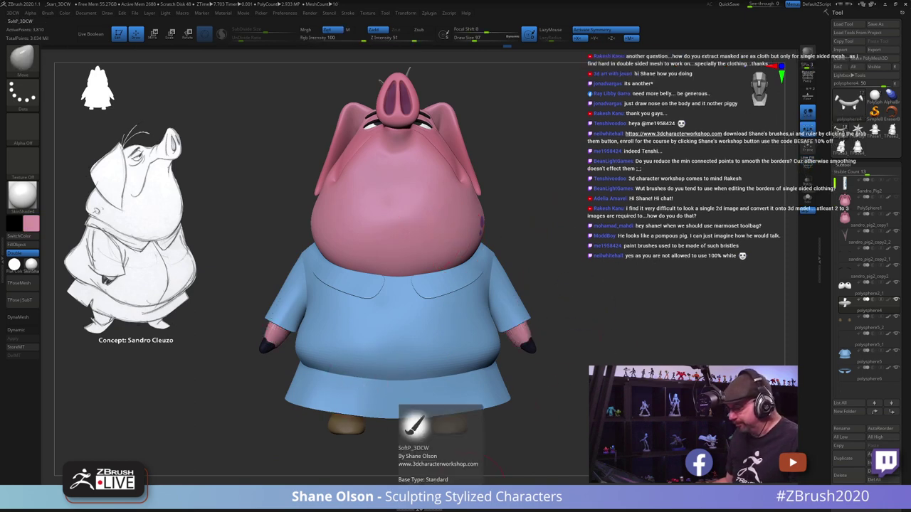
left_click(421, 496)
left_click(32, 246)
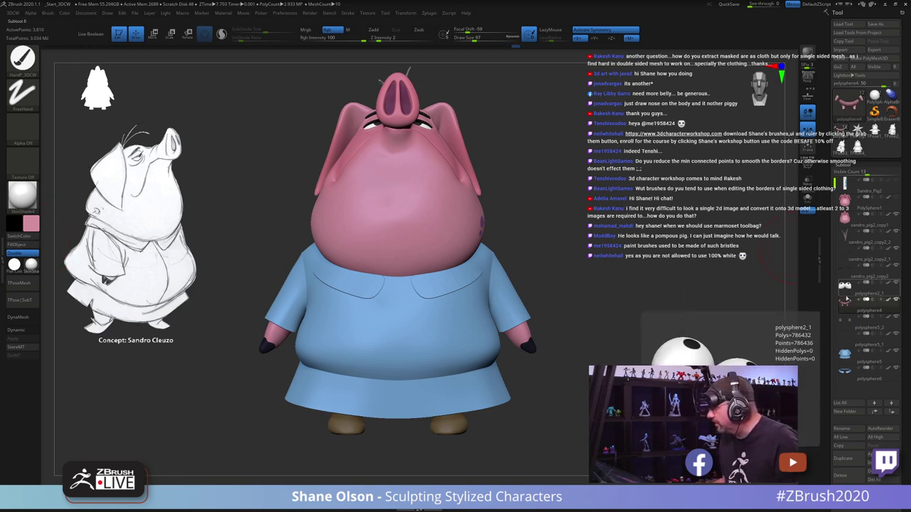
Step: Reorder the pink body subtool directly above the hooves' subtool and merge the two with Merge Down
left_click_drag(844, 304, 844, 330)
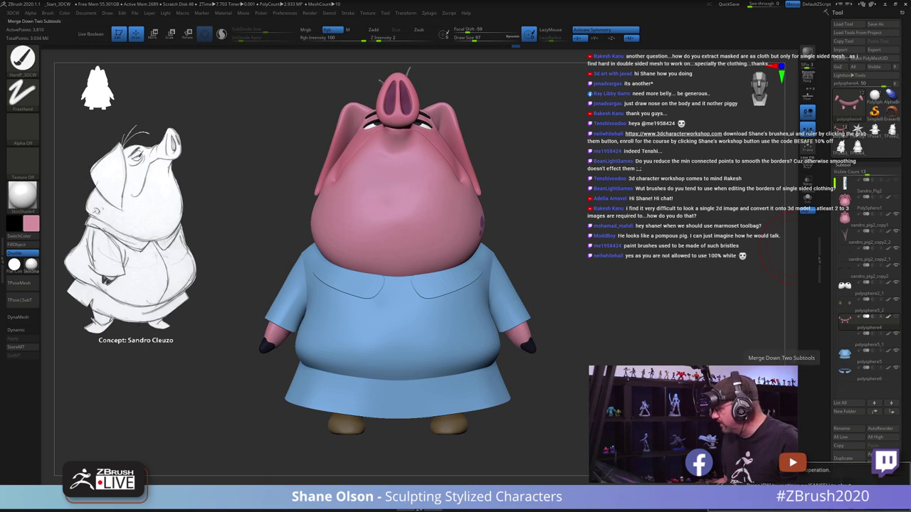
left_click(741, 501)
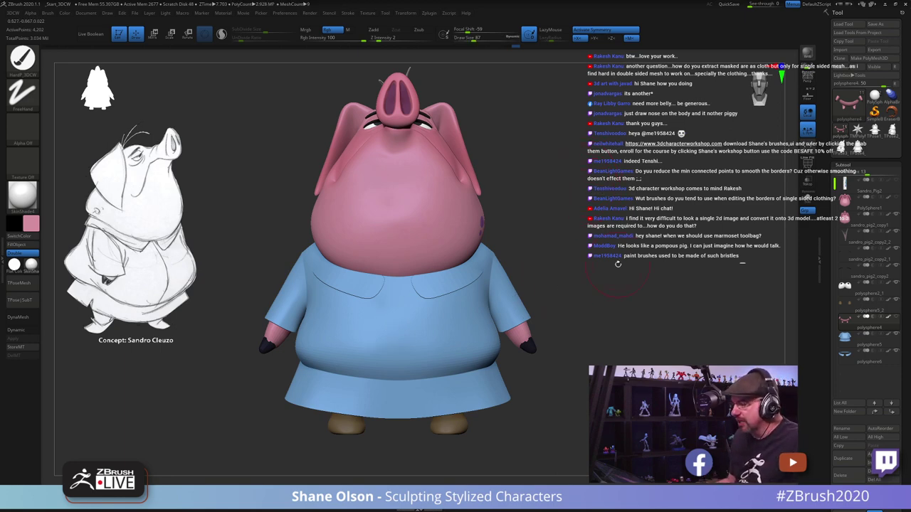
left_click_drag(618, 264, 516, 282)
key("ctrl+z")
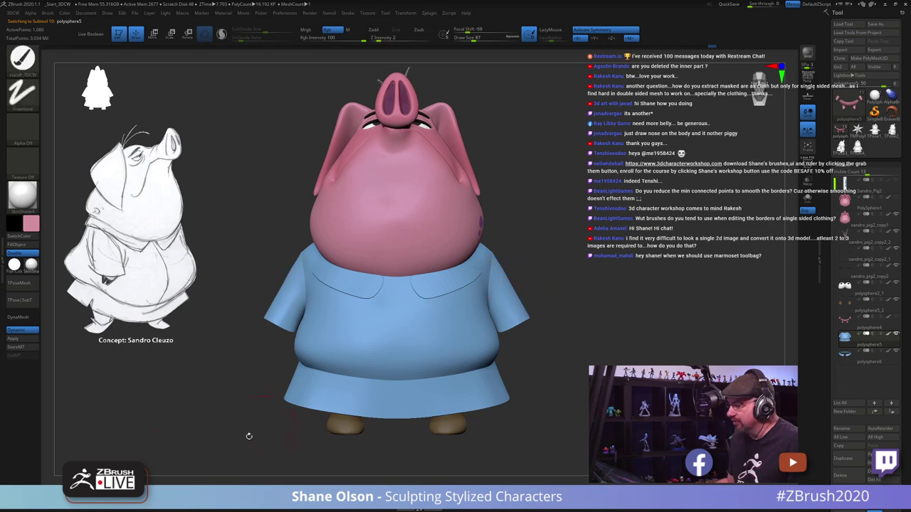
Step: Nudge the shirt's sleeve and shoulder with the Move brush and raise the draw size to 112
key("shift")
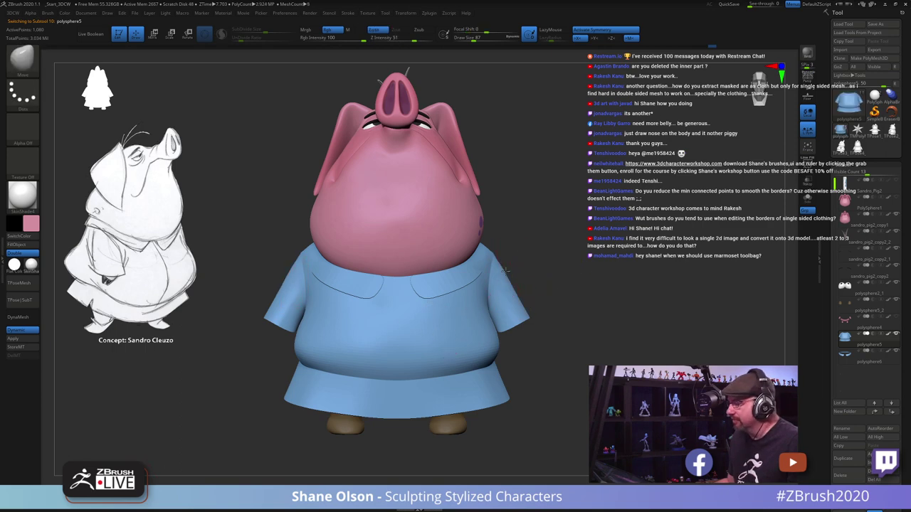
left_click_drag(516, 286, 500, 282)
right_click_drag(507, 281, 502, 258, "shift")
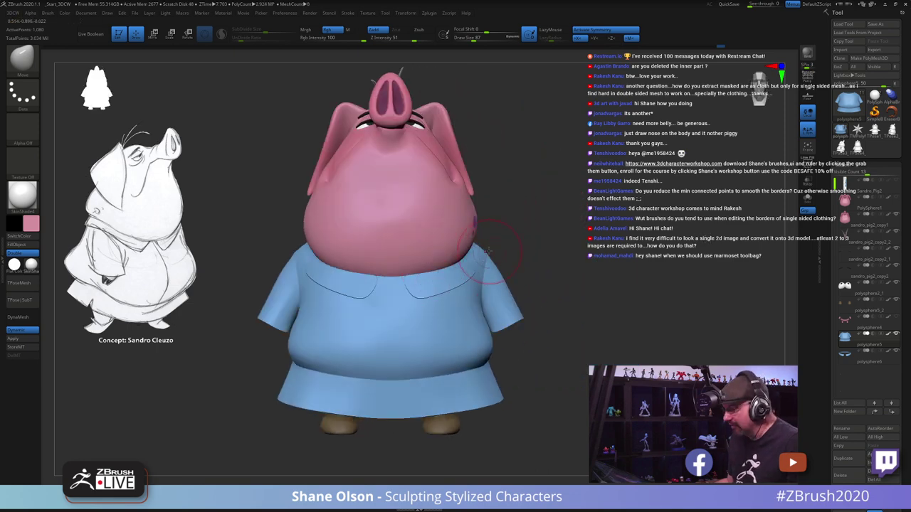
left_click_drag(491, 253, 644, 230)
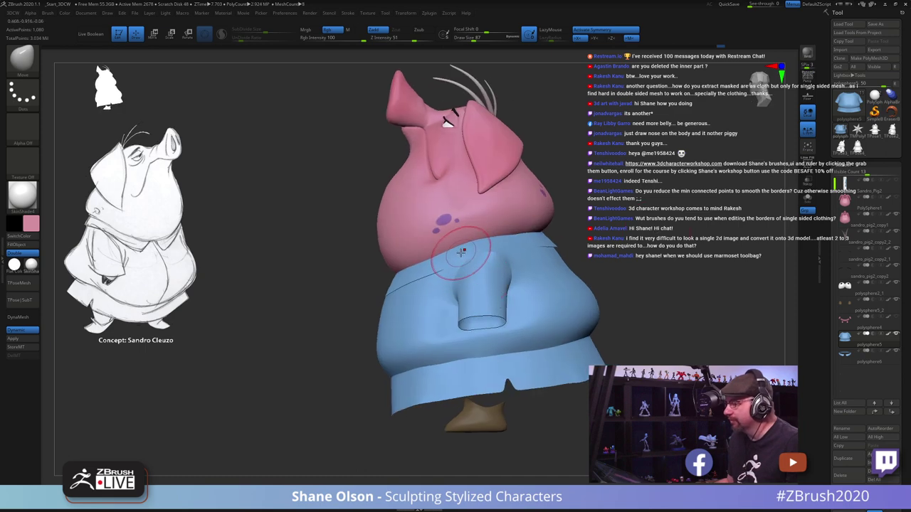
mouse_move(464, 252)
right_mouse_down()
mouse_move(627, 244)
mouse_move(609, 234)
right_mouse_up()
right_click_drag(609, 234, 624, 241, "alt")
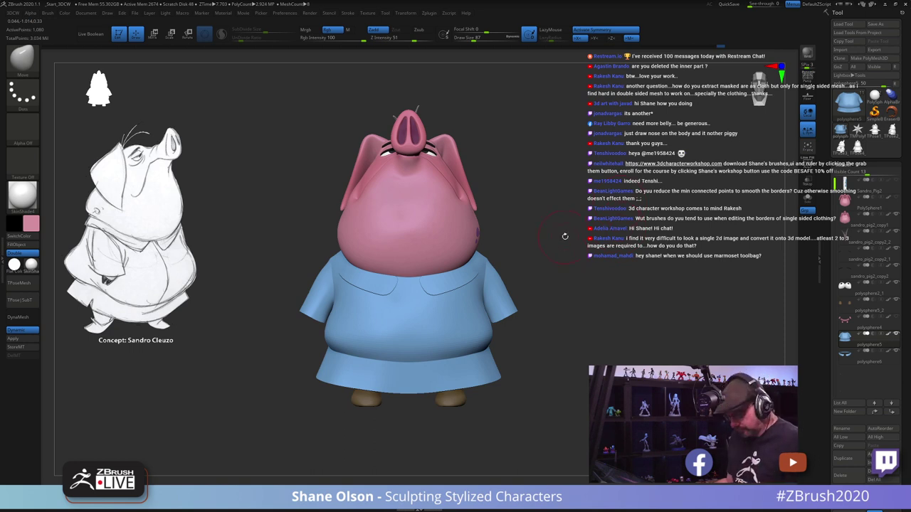
key("s")
left_click_drag(565, 236, 569, 239)
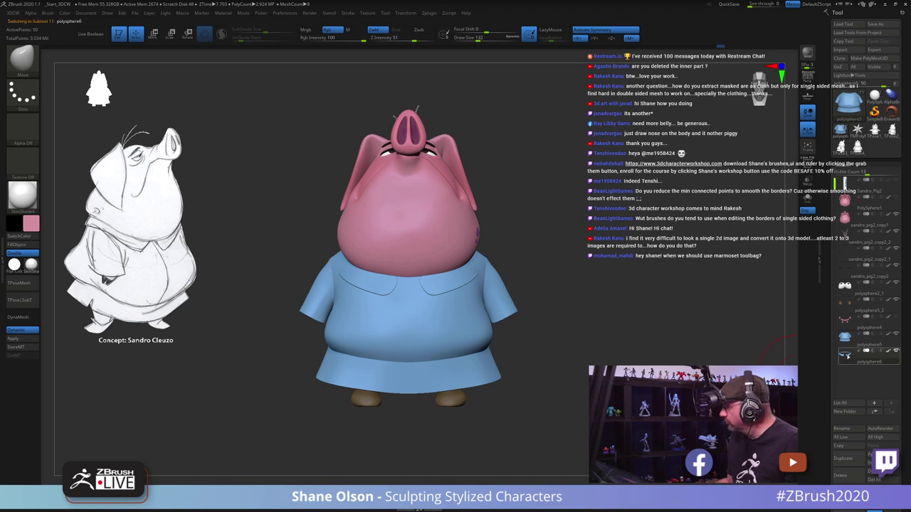
Step: Select the merged body subtool and mask everything except the forearms and hands
left_click(851, 322)
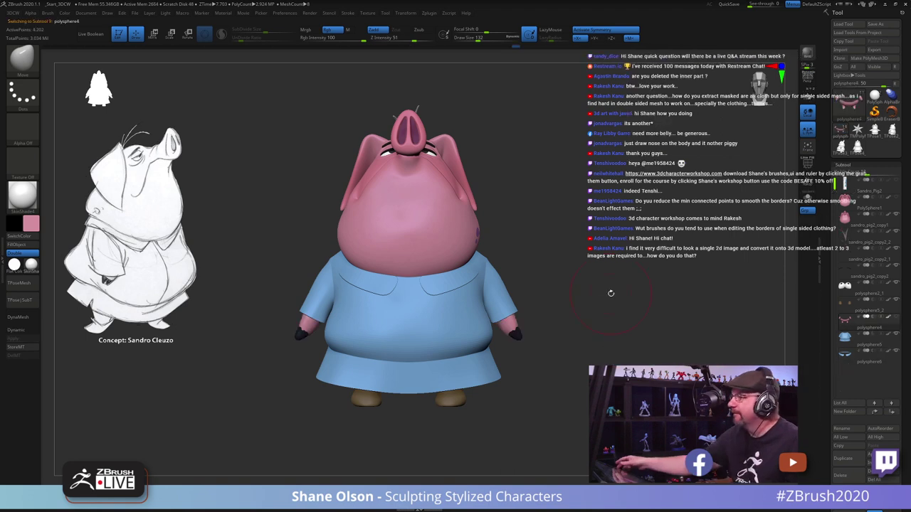
left_click_drag(581, 313, 496, 313)
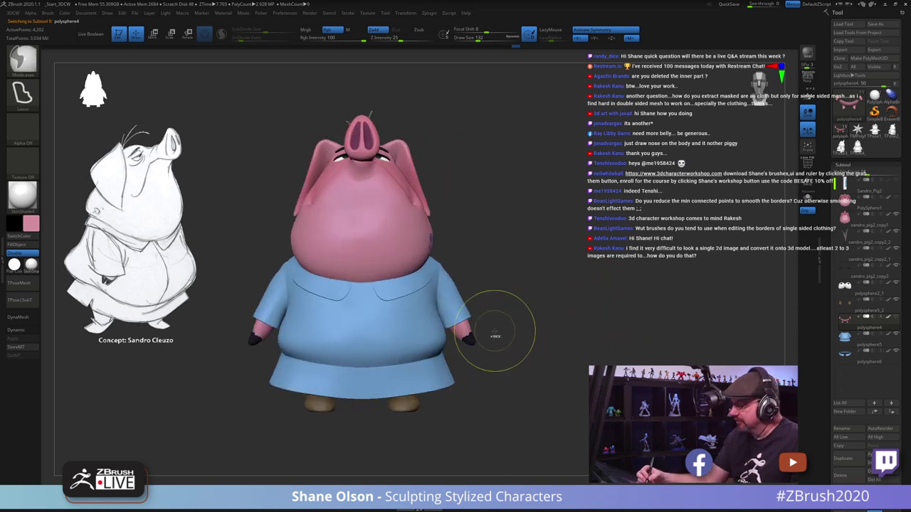
mouse_move(488, 356)
left_mouse_down("ctrl+shift")
mouse_move(468, 321)
mouse_move(479, 366)
mouse_move(488, 356)
left_mouse_up("ctrl+shift")
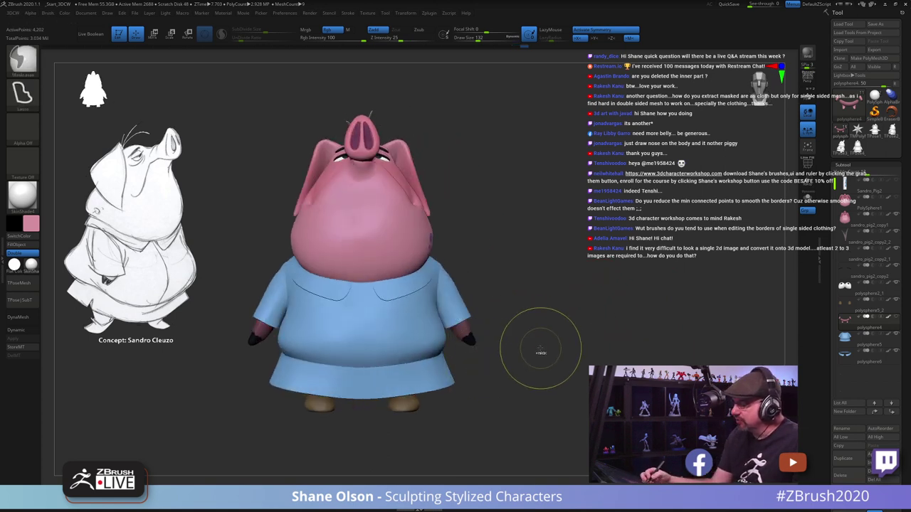
left_click_drag(549, 349, 580, 316)
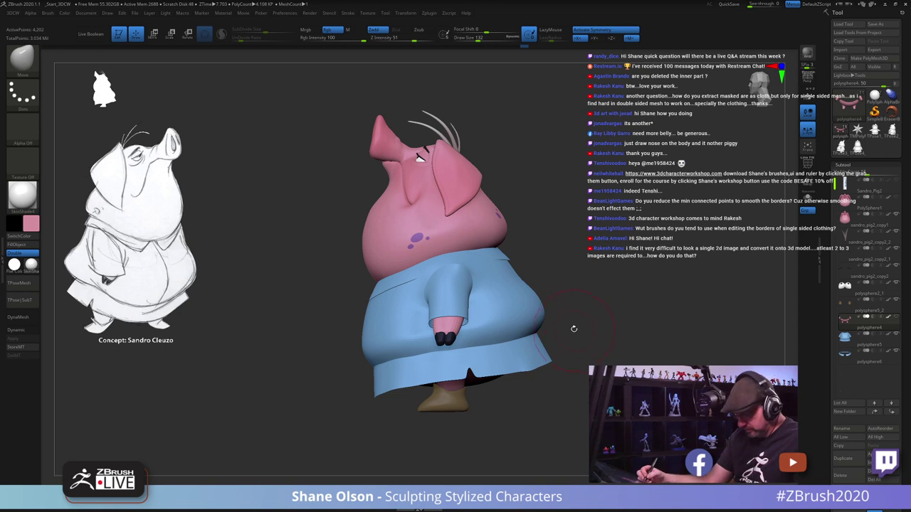
Step: Place the transform gizmo on the forearm and reposition and rotate the forearms within the sleeve openings
key("w")
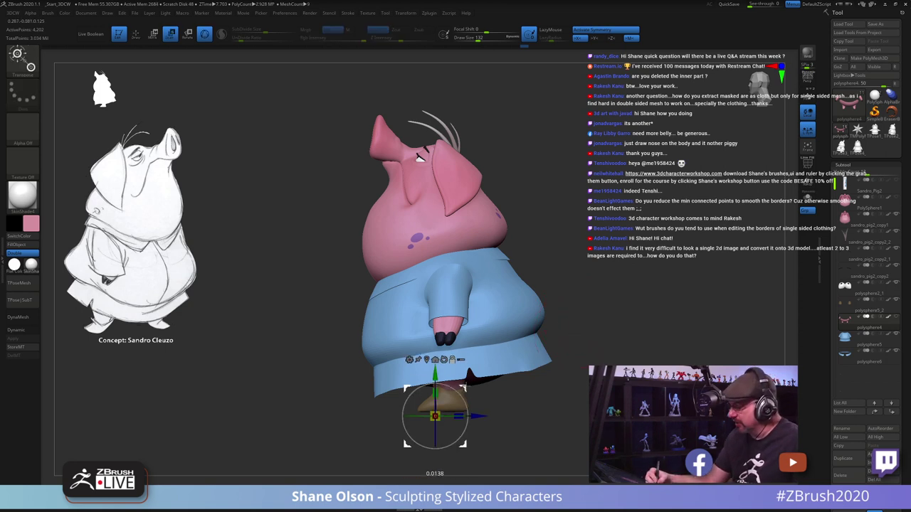
left_click_drag(435, 419, 456, 315, "alt")
left_click_drag(545, 253, 536, 308)
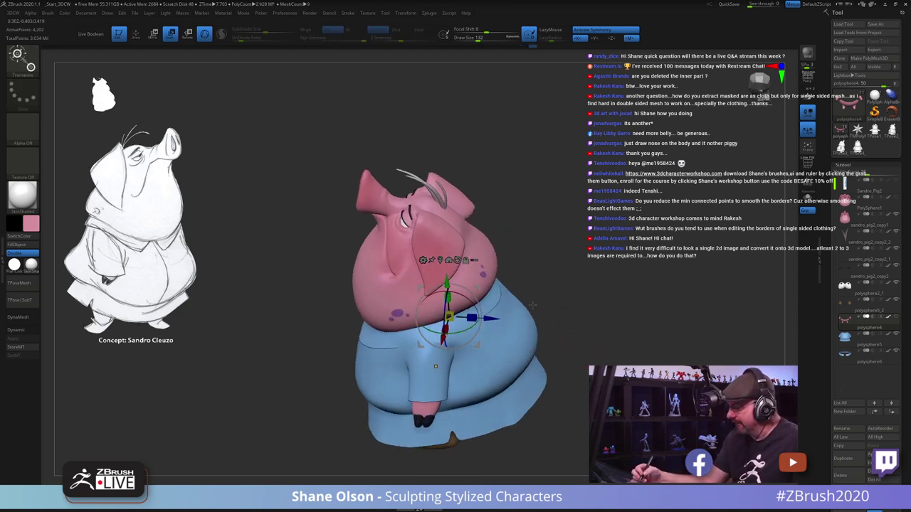
left_click_drag(557, 352, 580, 290, "alt")
left_click_drag(501, 205, 472, 283, "alt")
left_click_drag(481, 288, 481, 284)
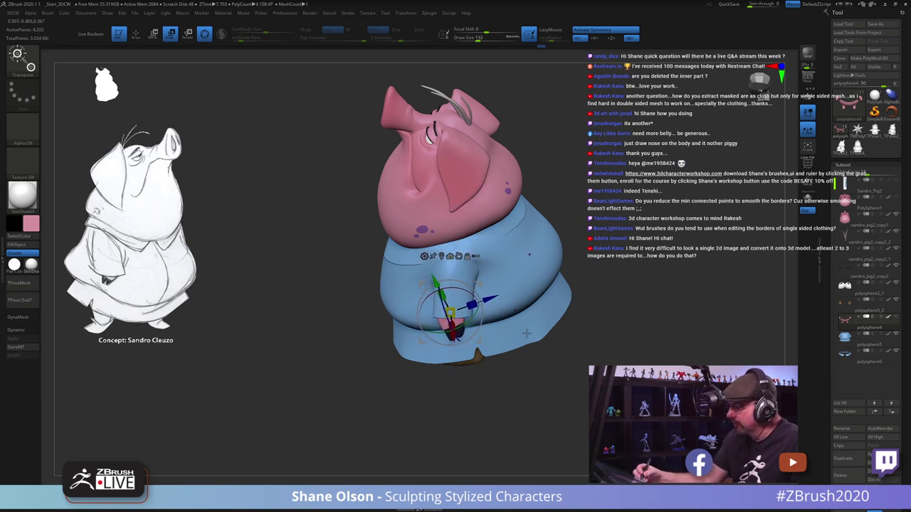
left_click_drag(527, 334, 542, 425)
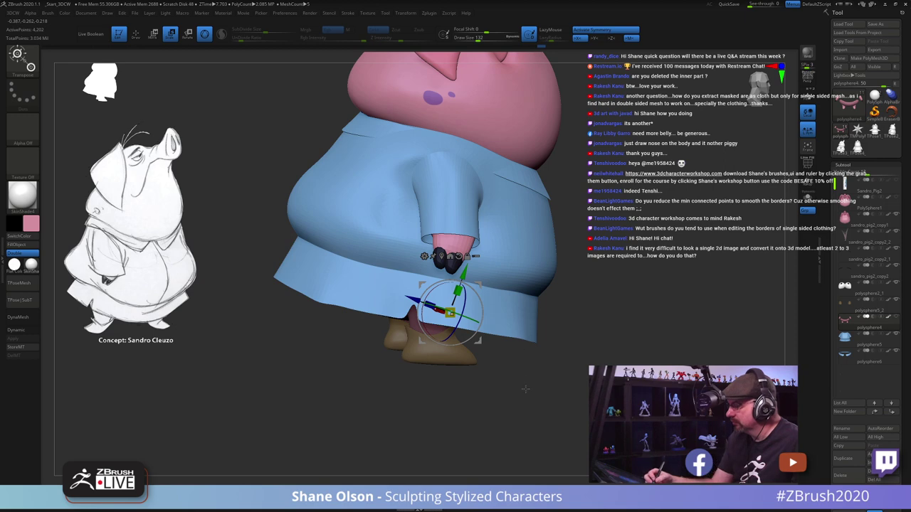
left_click_drag(525, 390, 517, 385)
left_click_drag(481, 283, 461, 214, "alt")
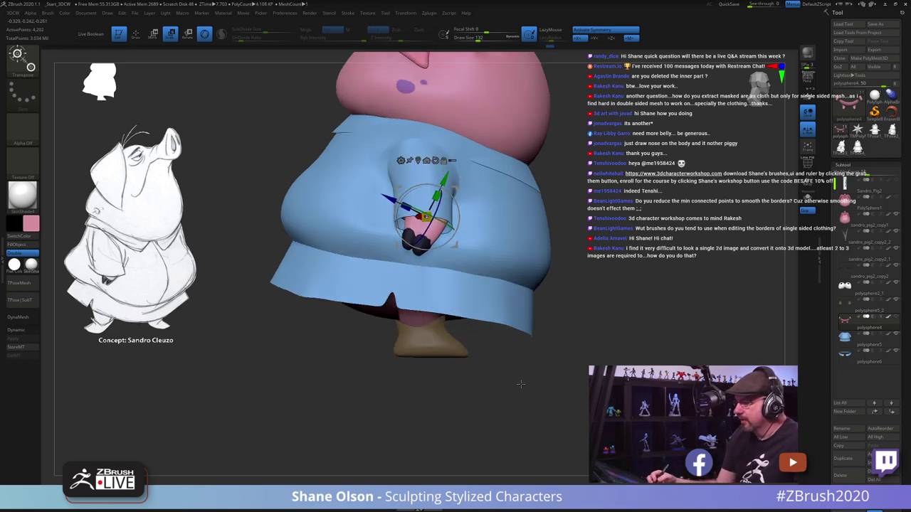
Step: Adjust the shape of the hands and hooves below the sleeves using the Move brush at draw sizes 25, 39 and 48
key("q")
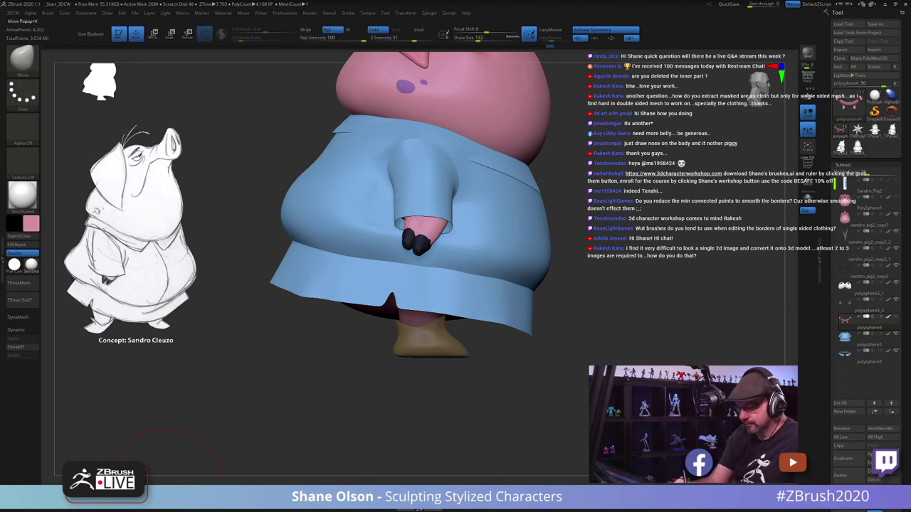
key("s")
left_click_drag(154, 440, 144, 440)
mouse_move(385, 355)
left_mouse_down("alt")
mouse_move(388, 377)
mouse_move(402, 343)
left_mouse_up("alt")
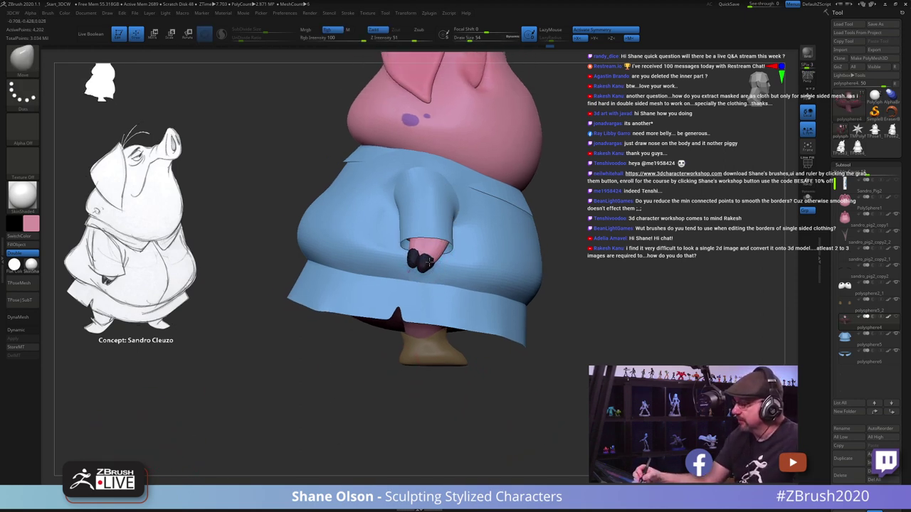
type("s25")
key("Return")
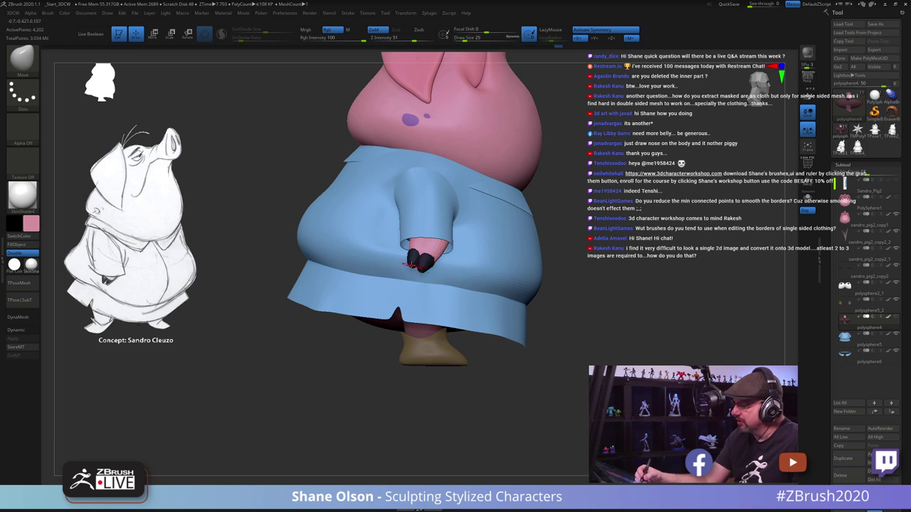
mouse_move(442, 252)
left_mouse_down()
mouse_move(442, 262)
mouse_move(440, 255)
left_mouse_up()
key("s")
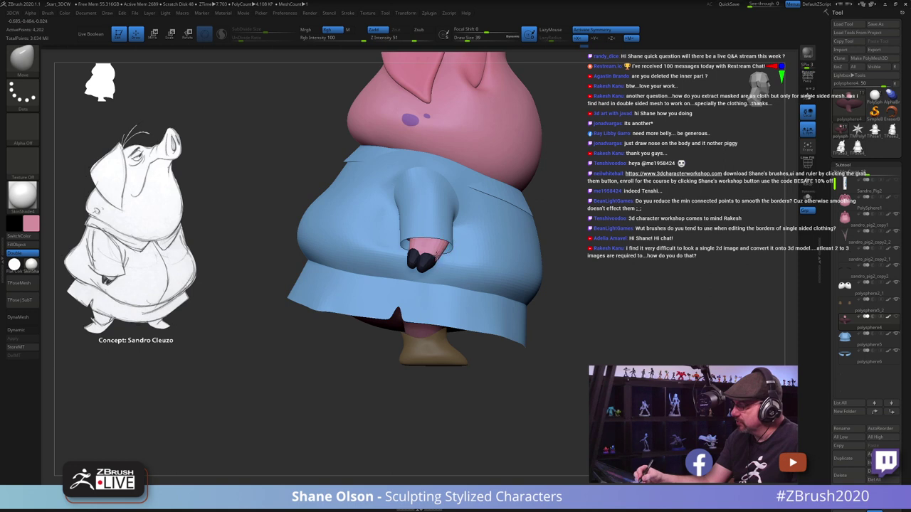
key("]")
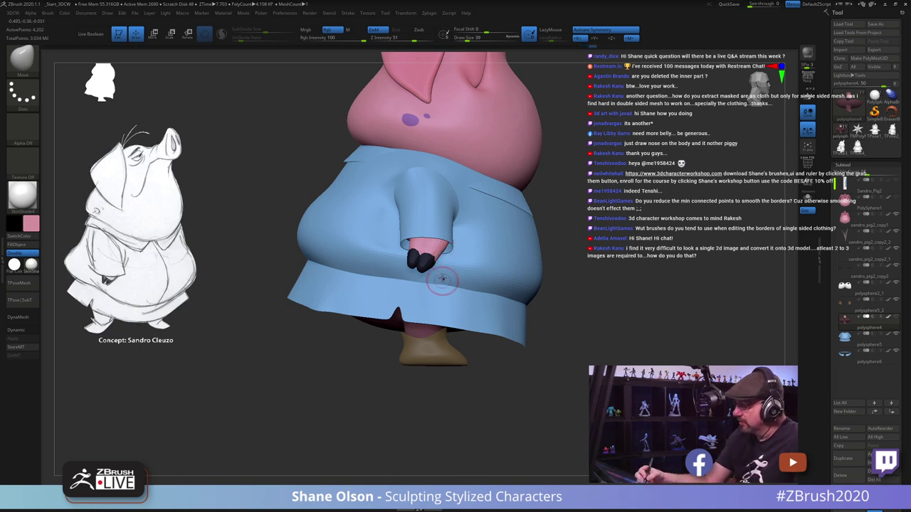
left_click_drag(437, 253, 434, 259)
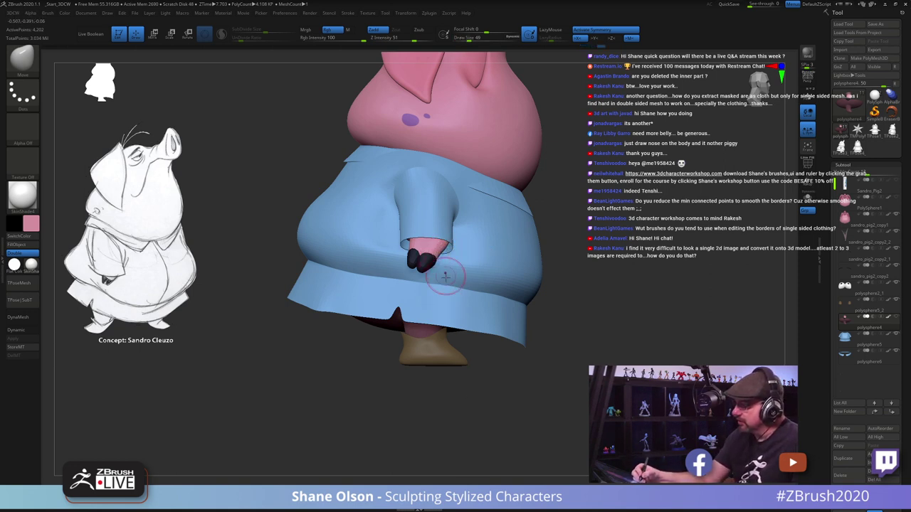
mouse_move(448, 338)
left_mouse_down()
mouse_move(485, 336)
mouse_move(454, 336)
left_mouse_up()
Step: Reselect the body subtool and position the transform gizmo on the forearm in the front view
left_click_drag(449, 380, 358, 340)
key("s")
left_click_drag(333, 308, 338, 308)
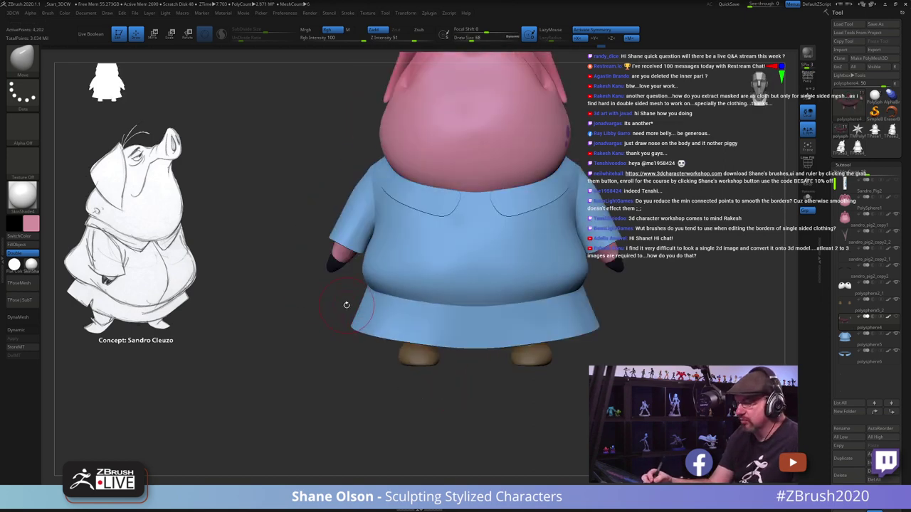
mouse_move(335, 226)
left_mouse_down("ctrl")
mouse_move(297, 242)
mouse_move(349, 291)
mouse_move(363, 246)
mouse_move(356, 256)
left_mouse_up("ctrl")
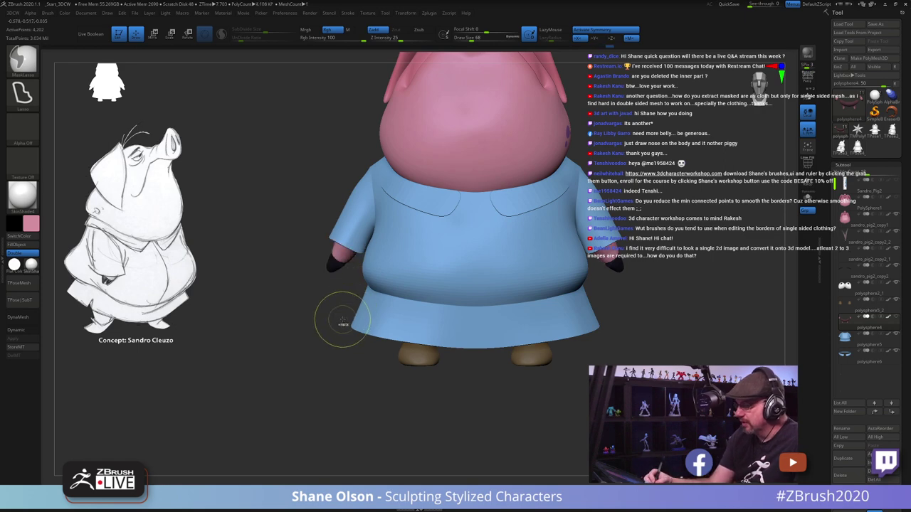
key("w")
left_click(351, 235, "alt")
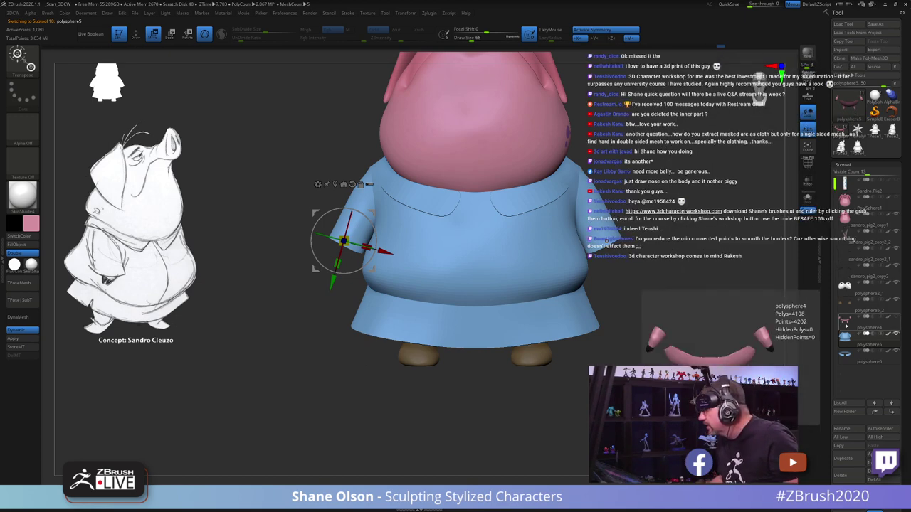
left_click(845, 325)
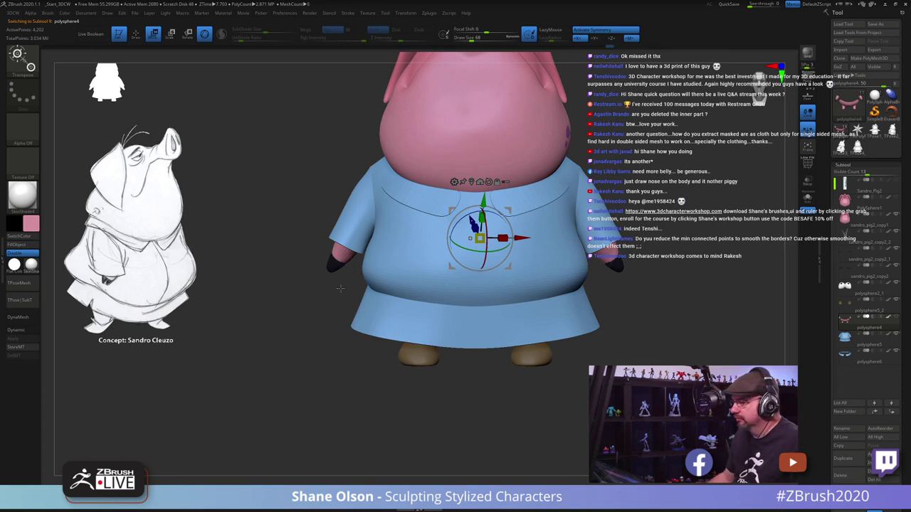
left_click_drag(320, 308, 318, 317, "alt")
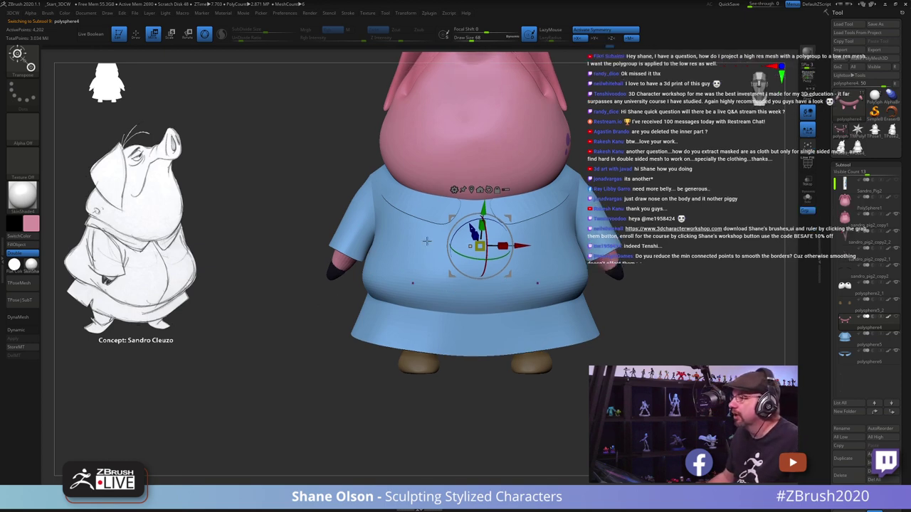
left_click_drag(510, 217, 363, 215, "alt")
key("ctrl+z")
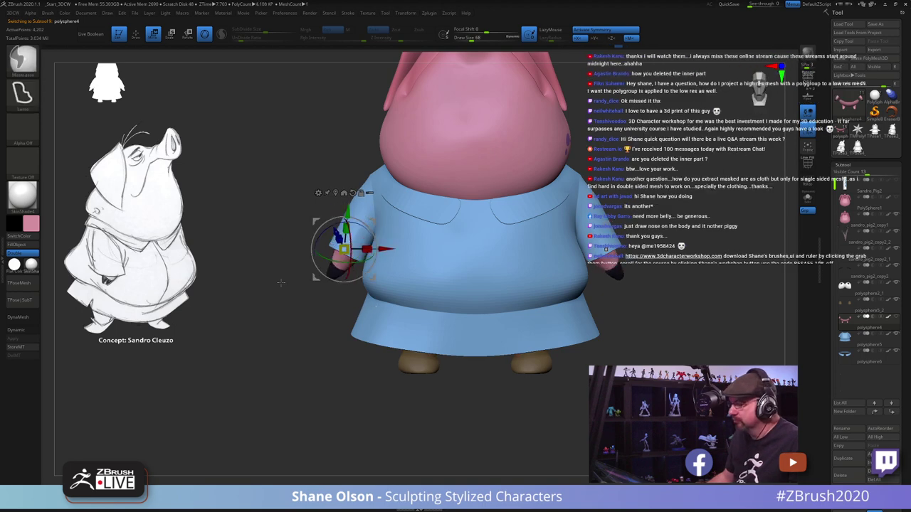
Step: Isolate the body subtool with Solo and mask everything except the forearms and hands
left_click(807, 199)
key("ctrl")
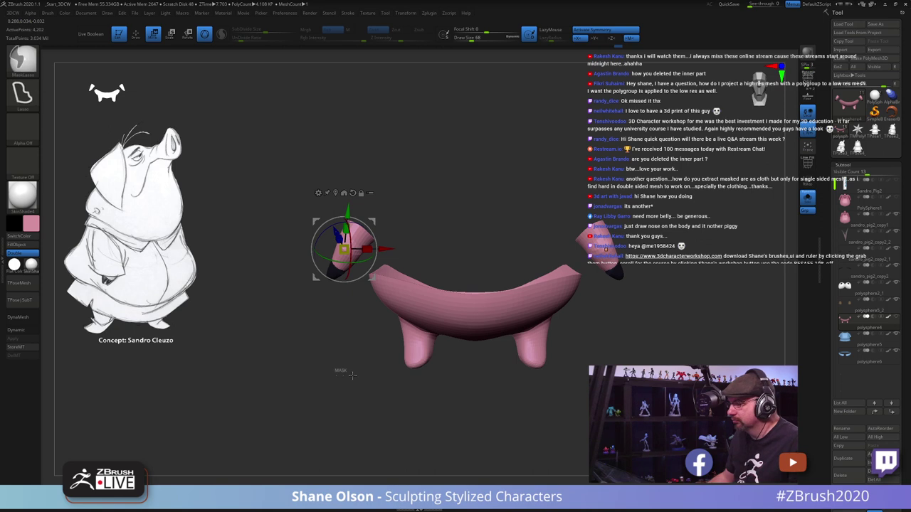
mouse_move(359, 281)
left_mouse_down("ctrl")
mouse_move(338, 234)
mouse_move(326, 238)
mouse_move(302, 299)
left_mouse_up("ctrl")
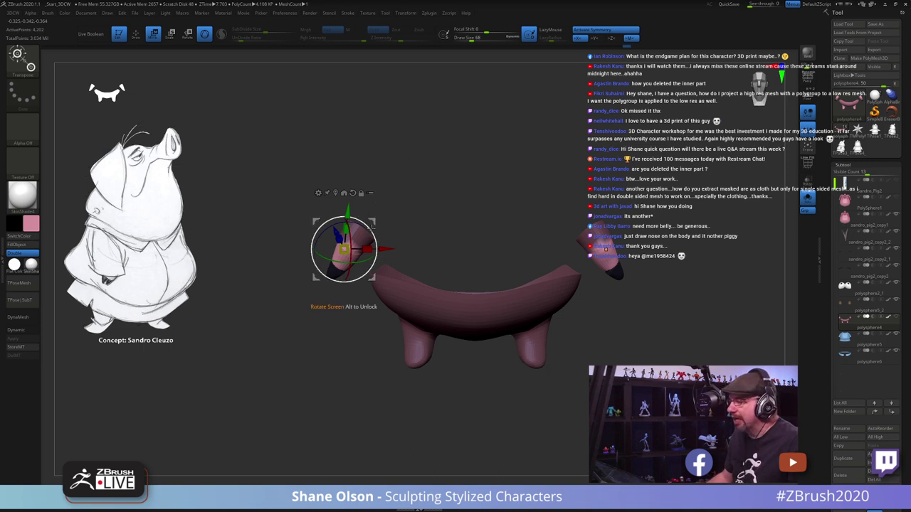
Step: Rotate the forearms so the hands point more straight down, and adjust their angle in the side view
mouse_move(374, 220)
left_mouse_down()
mouse_move(369, 213)
mouse_move(373, 223)
left_mouse_up()
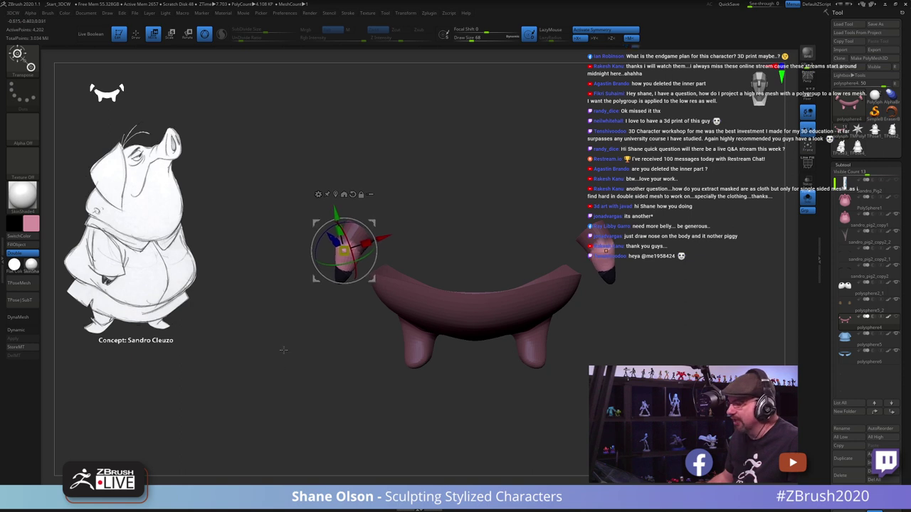
mouse_move(284, 350)
left_mouse_down()
mouse_move(542, 303)
mouse_move(467, 235)
left_mouse_up()
left_click_drag(410, 223, 407, 224)
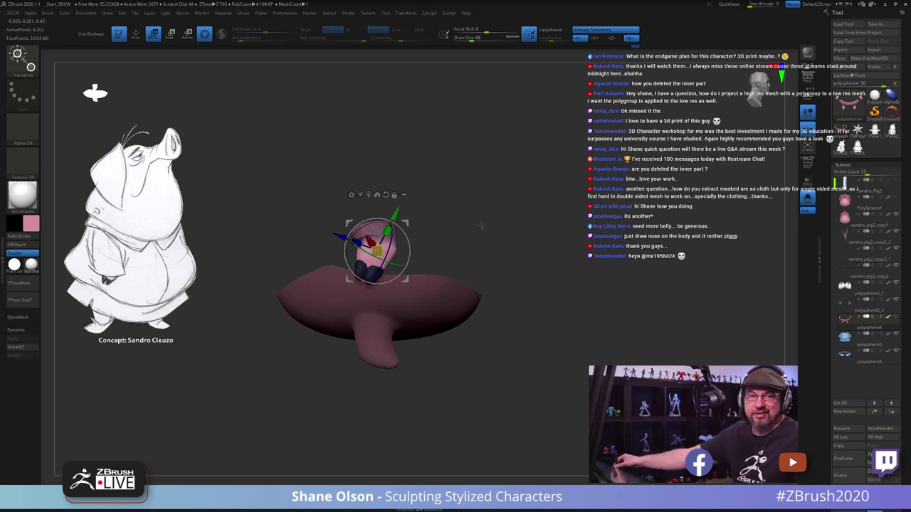
Step: Reshape the isolated forearms just above the hooves using the Move brush at draw sizes 54 and 65
key("q")
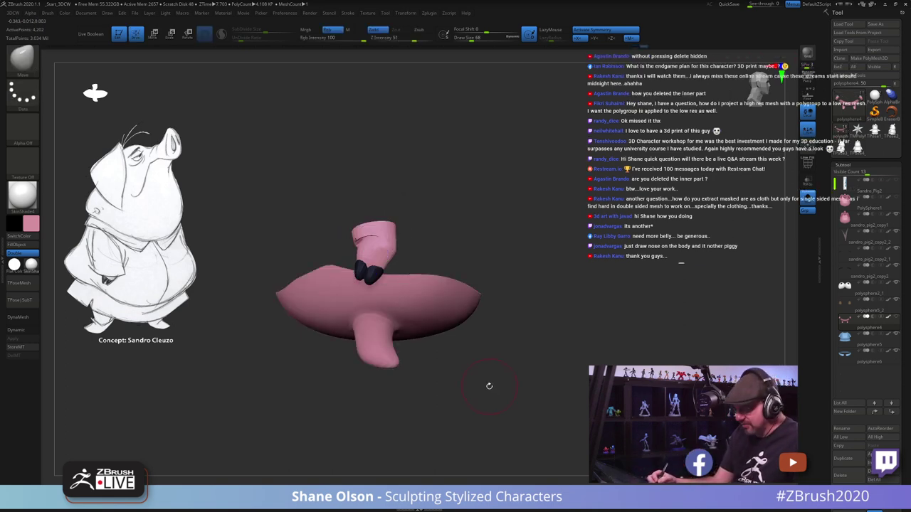
left_click_drag(489, 386, 502, 392)
mouse_move(464, 337)
left_mouse_down("alt")
mouse_move(462, 356)
mouse_move(509, 350)
mouse_move(506, 358)
left_mouse_up("alt")
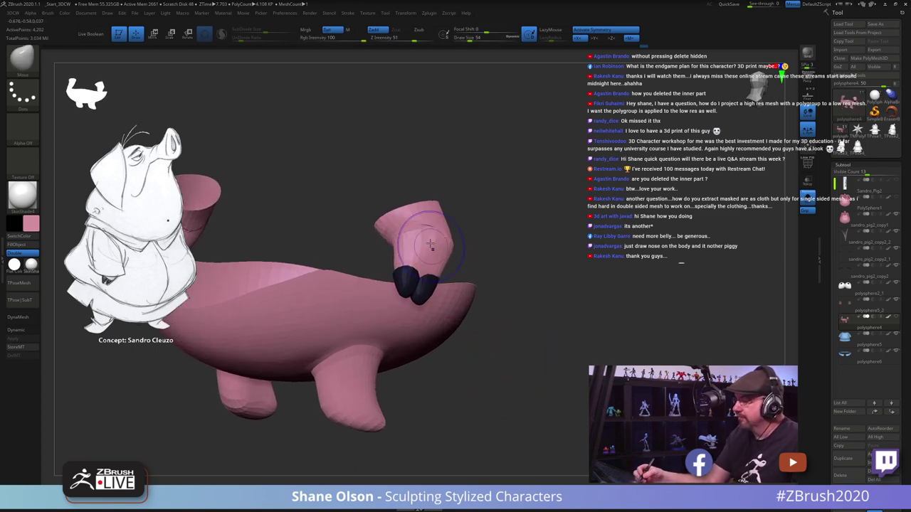
mouse_move(491, 266)
left_mouse_down()
mouse_move(463, 274)
mouse_move(524, 240)
mouse_move(493, 249)
left_mouse_up()
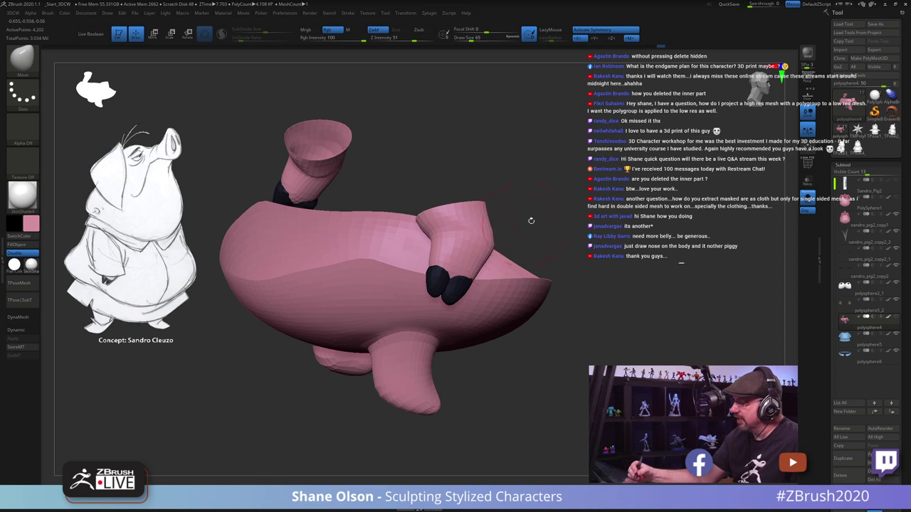
left_click_drag(531, 221, 498, 249)
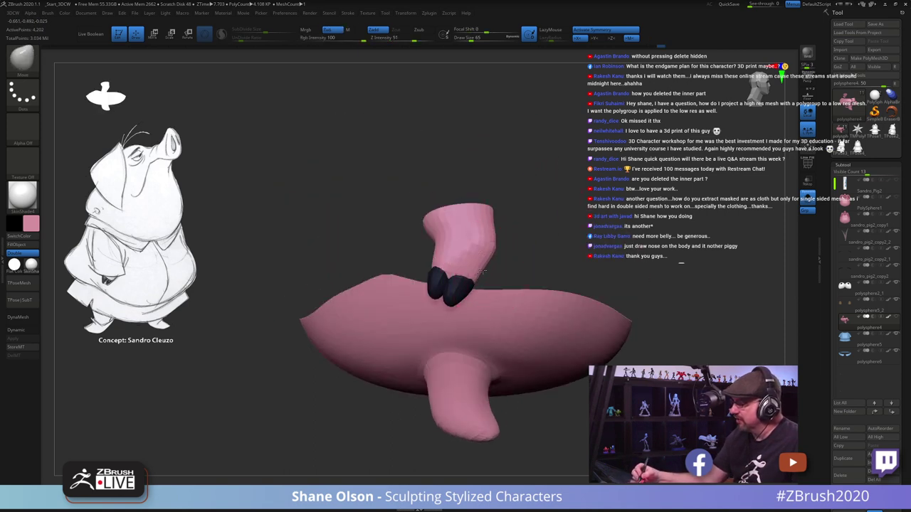
left_click_drag(460, 258, 472, 263)
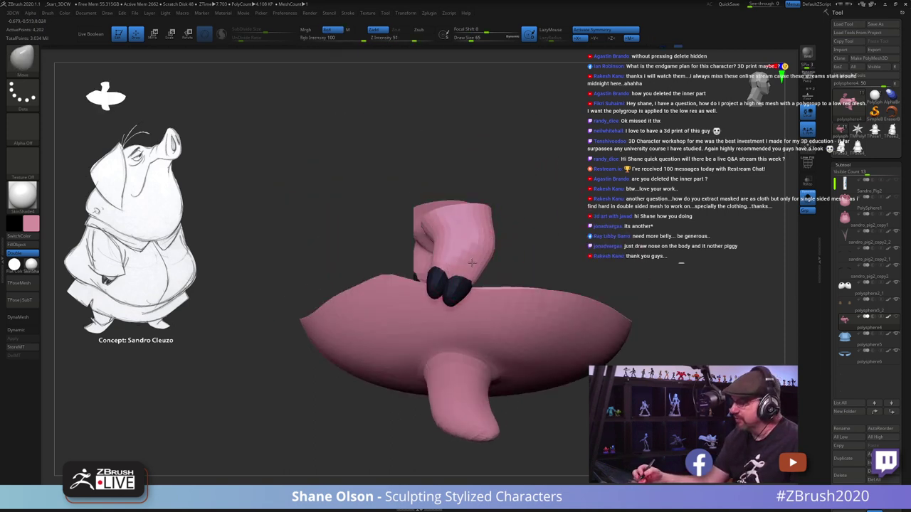
mouse_move(472, 264)
right_mouse_down()
mouse_move(502, 261)
mouse_move(479, 285)
right_mouse_up()
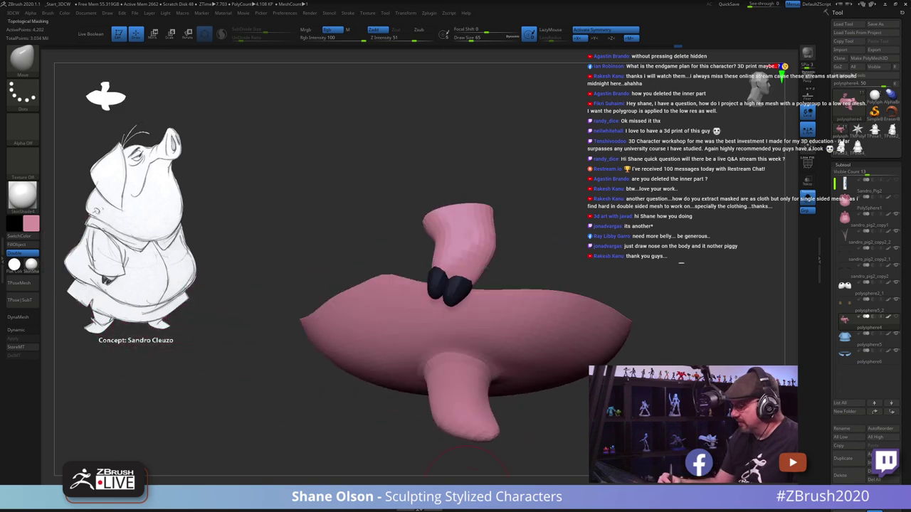
Step: Turn off Solo to show the whole pig and compare the arm pose with the concept sketch
left_click(807, 200)
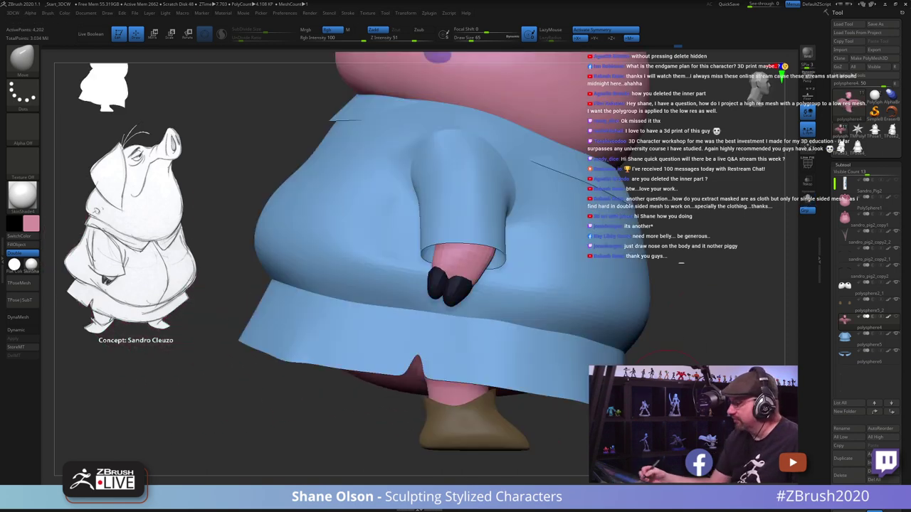
right_click_drag(612, 441, 585, 402, "ctrl")
mouse_move(584, 402)
left_mouse_down()
mouse_move(586, 380)
mouse_move(567, 405)
left_mouse_up()
mouse_move(552, 342)
left_mouse_down()
mouse_move(559, 340)
mouse_move(550, 368)
mouse_move(558, 358)
left_mouse_up()
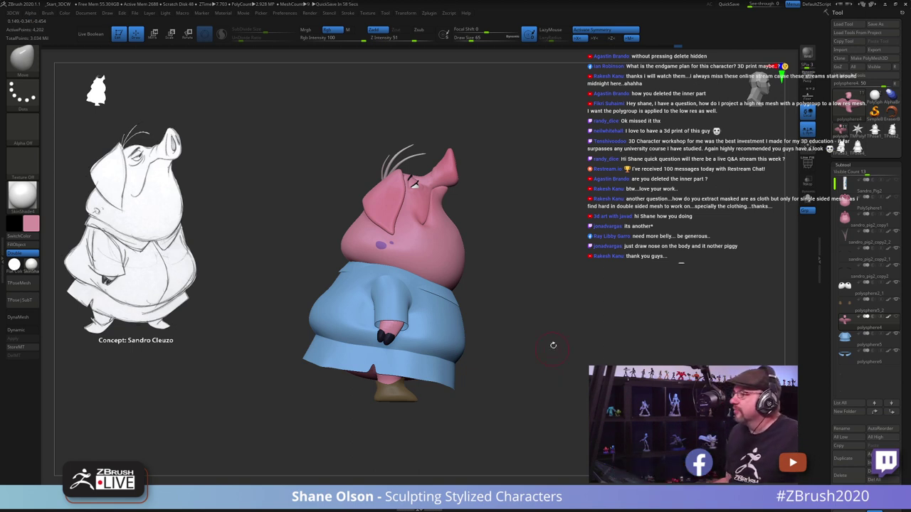
left_click_drag(542, 225, 541, 224)
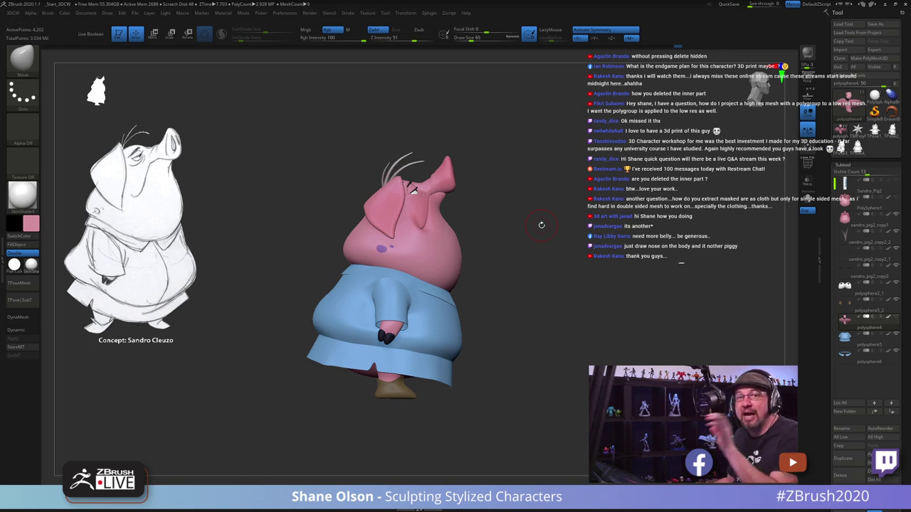
key("3")
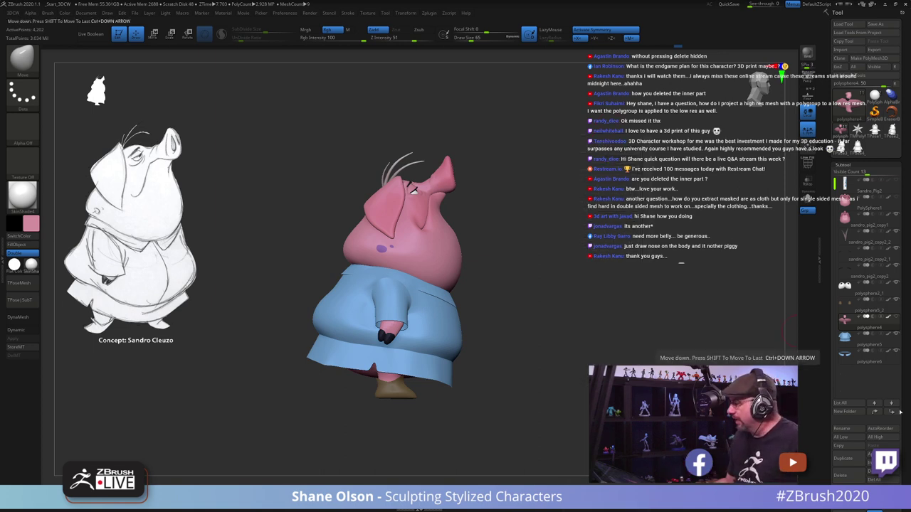
scroll(824, 340, "down", 5)
left_click_drag(824, 340, 828, 367)
left_click(851, 253)
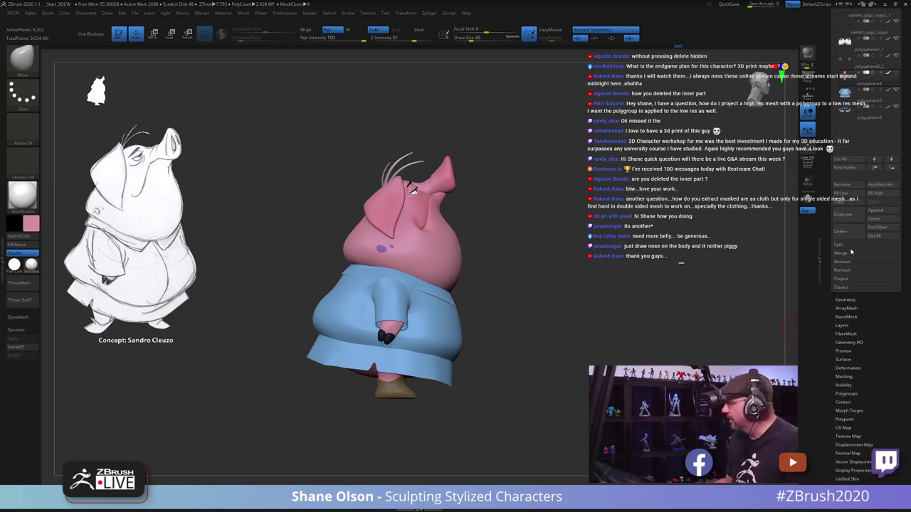
key("1")
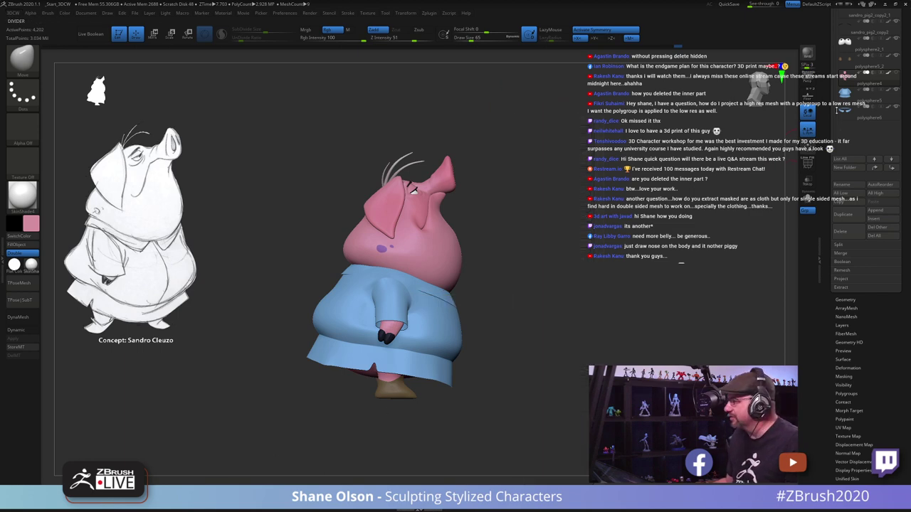
Step: Restore the program window from full size and resize it to fill the desktop with the brush shelf visible
left_click(897, 6)
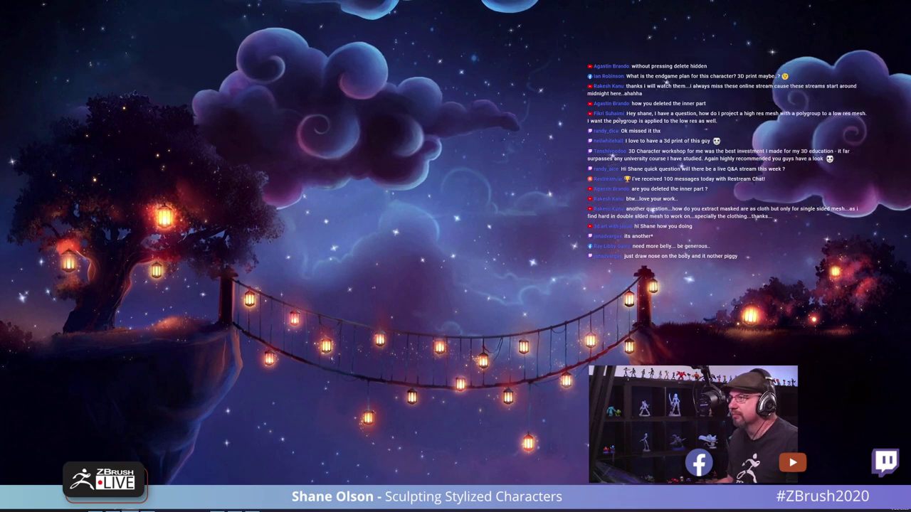
left_click_drag(1, 117, 78, 3)
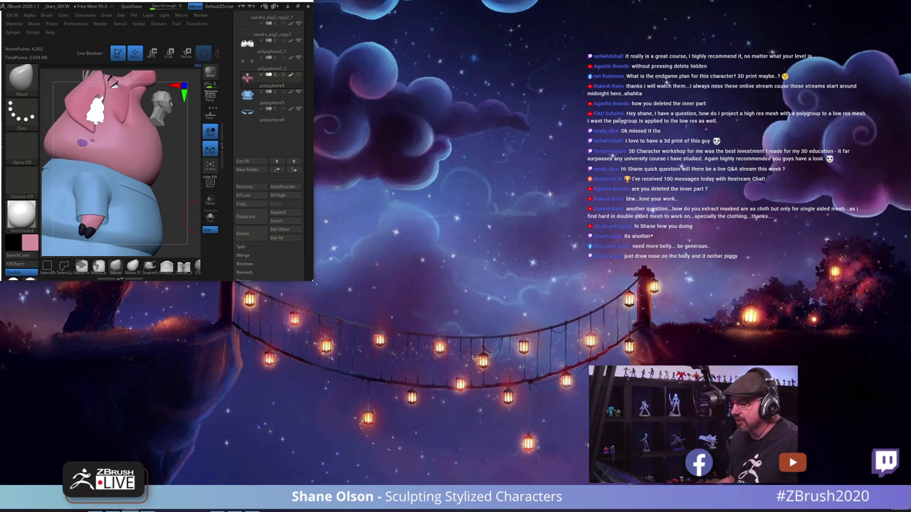
mouse_move(315, 283)
left_mouse_down()
mouse_move(668, 455)
mouse_move(861, 459)
mouse_move(906, 474)
mouse_move(895, 479)
mouse_move(908, 486)
left_mouse_up()
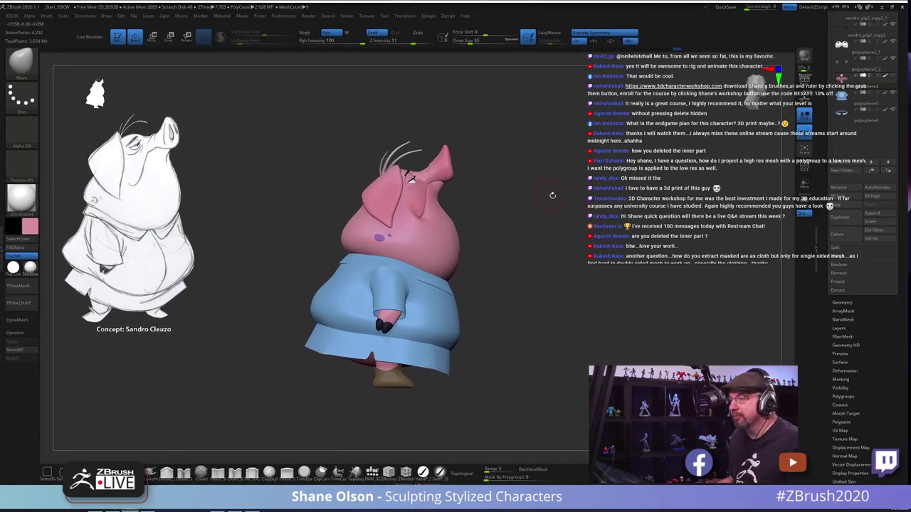
Step: Examine the pig from side, three-quarter and front views, checking the arms and sleeves against the concept sketch
mouse_move(553, 196)
left_mouse_down()
mouse_move(566, 204)
mouse_move(535, 200)
left_mouse_up()
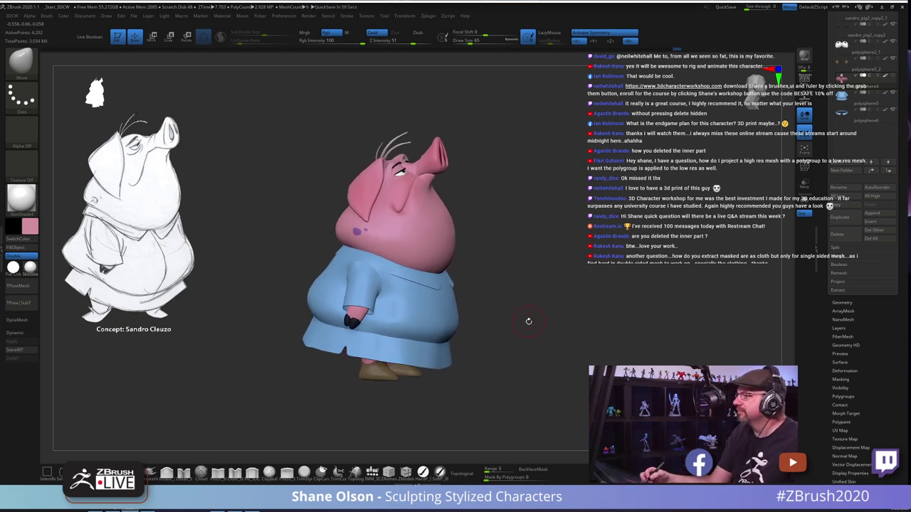
mouse_move(526, 319)
left_mouse_down()
mouse_move(525, 336)
mouse_move(543, 325)
mouse_move(531, 328)
left_mouse_up()
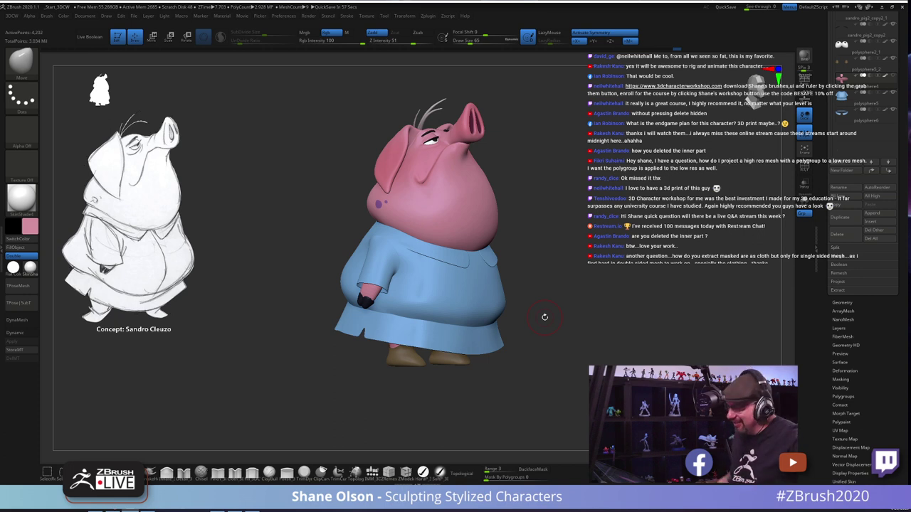
left_click_drag(537, 253, 558, 243)
mouse_move(499, 278)
left_mouse_down()
mouse_move(525, 266)
mouse_move(513, 272)
left_mouse_up()
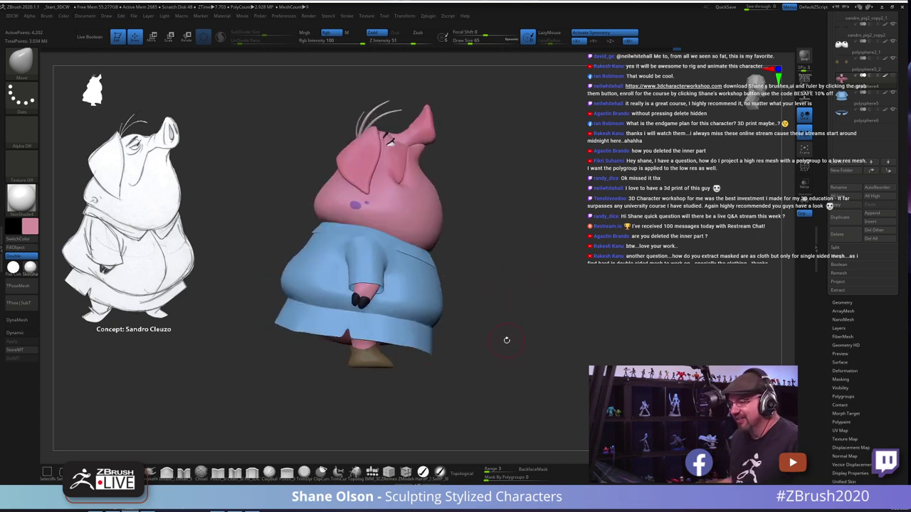
left_click_drag(506, 340, 389, 384)
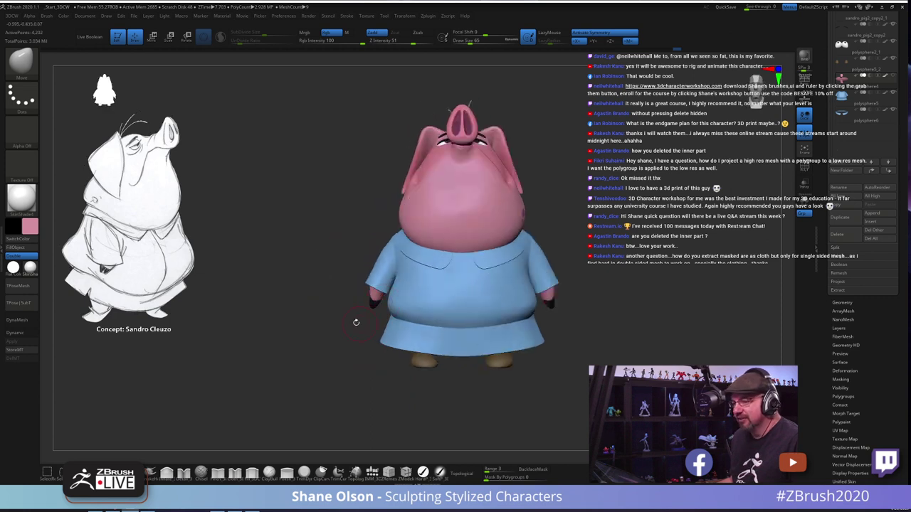
left_click_drag(314, 302, 361, 250)
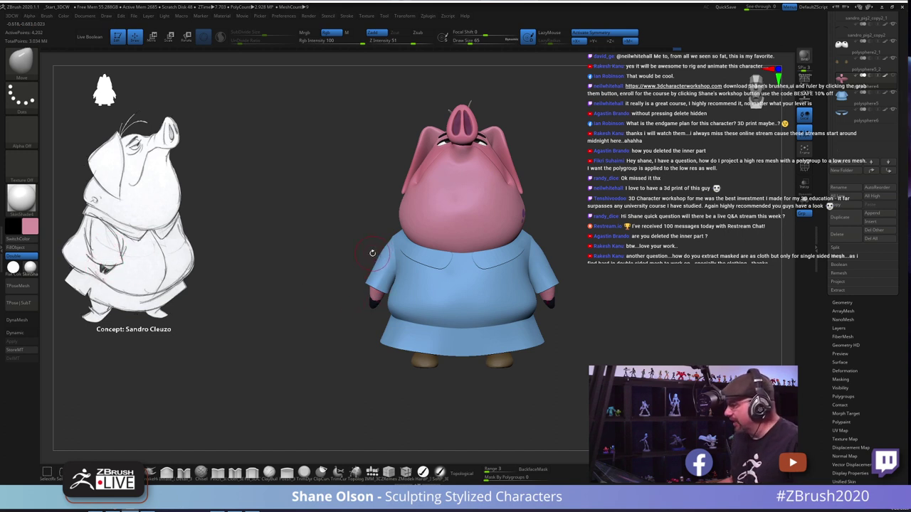
Step: Select the shirt subtool, keeping the body visible, and adjust the sleeve openings around the forearms with the Move brush at draw size 140
key("s")
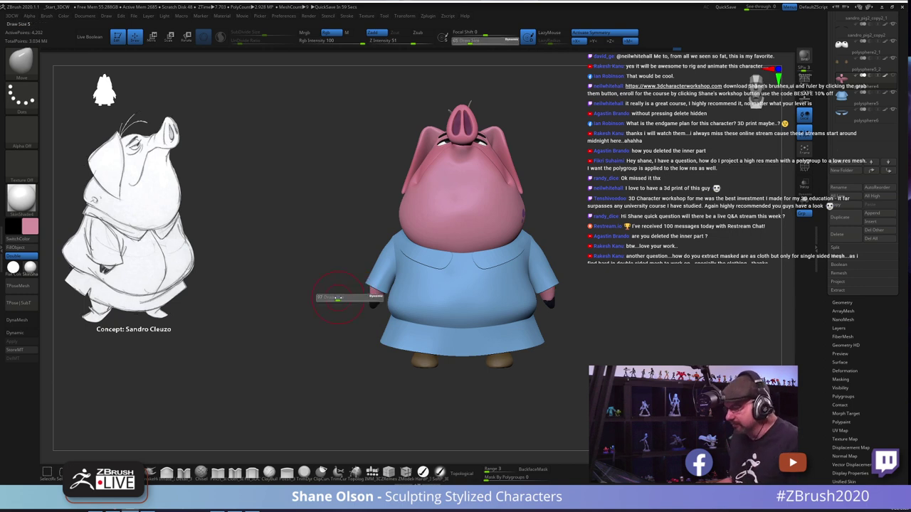
left_click_drag(336, 299, 347, 296)
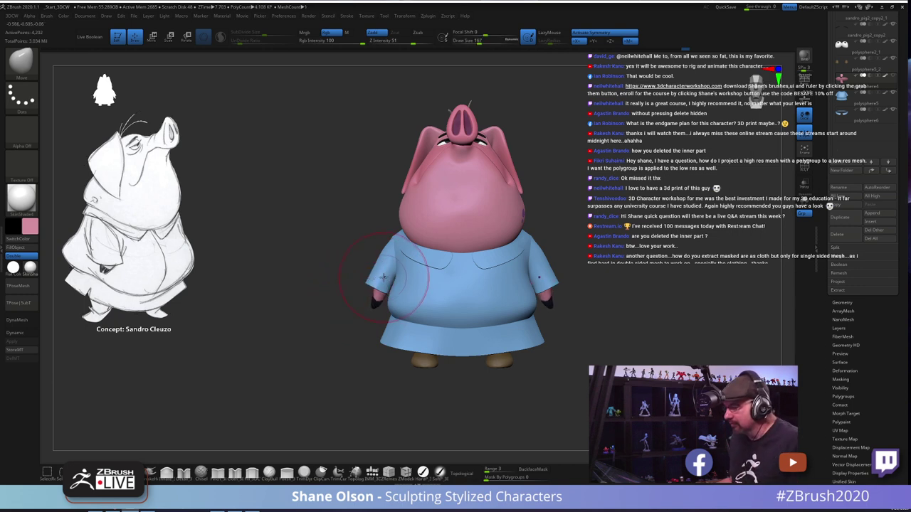
left_click(379, 283, "alt")
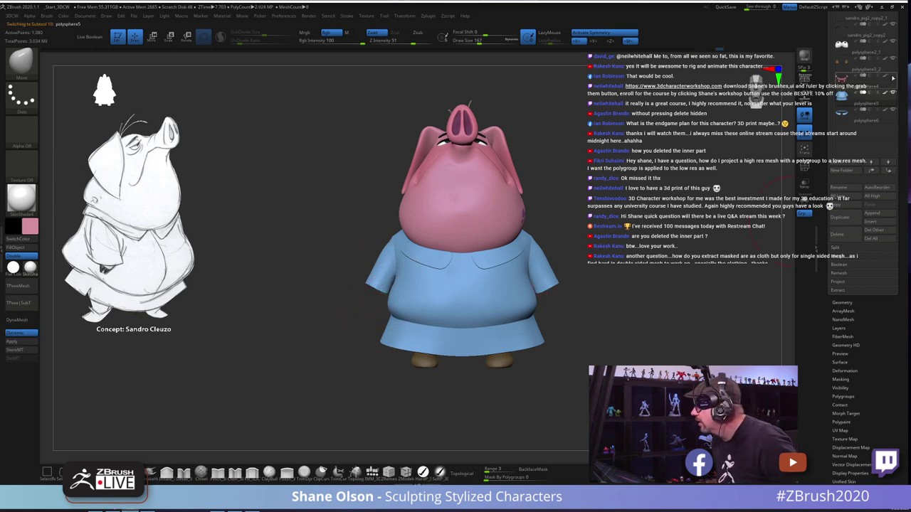
left_click(892, 78)
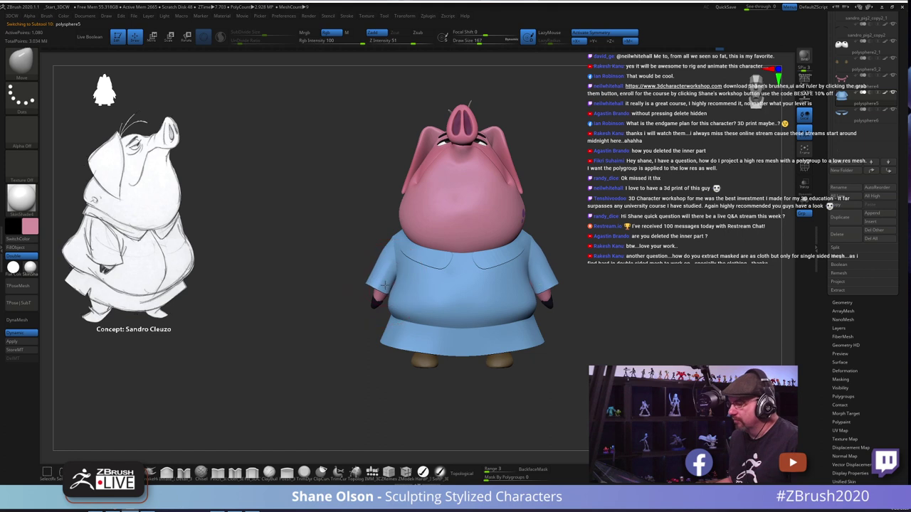
key("bracketleft")
left_click_drag(383, 286, 384, 280)
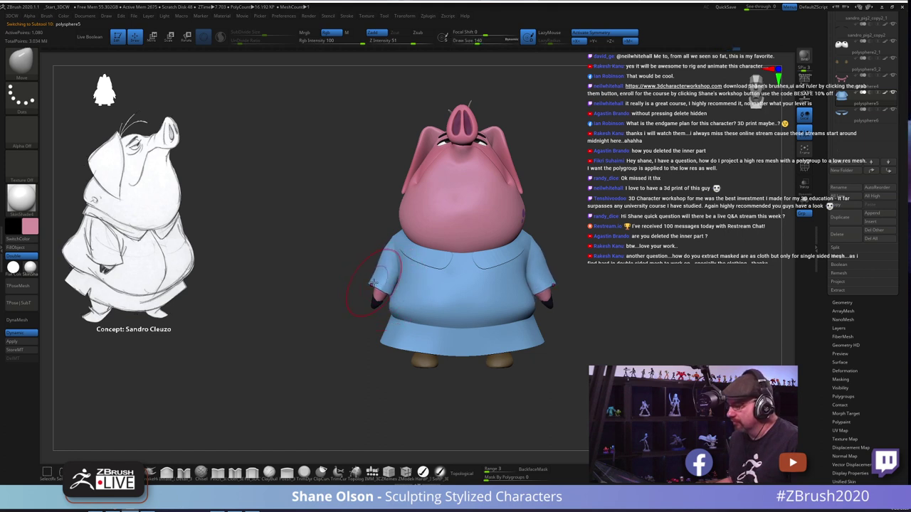
mouse_move(324, 279)
left_mouse_down()
mouse_move(343, 292)
mouse_move(327, 386)
mouse_move(329, 370)
left_mouse_up()
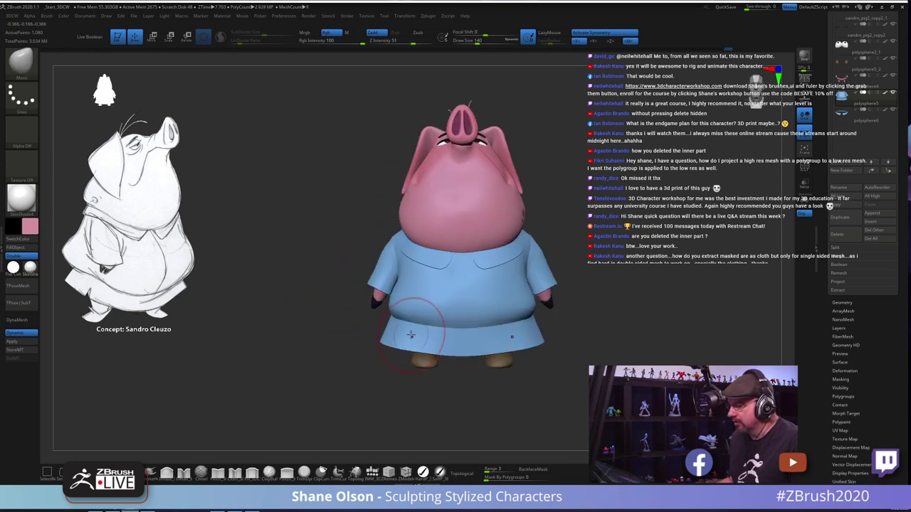
Step: Display the shirt's polygroups and hide its sleeves and lower skirt so the torso beneath the arms is exposed
mouse_move(344, 339)
left_mouse_down()
mouse_move(378, 322)
mouse_move(377, 353)
mouse_move(326, 392)
mouse_move(394, 402)
mouse_move(498, 332)
mouse_move(432, 385)
mouse_move(533, 322)
mouse_move(541, 354)
mouse_move(550, 364)
mouse_move(558, 357)
left_mouse_up()
key("s")
key("shift+f")
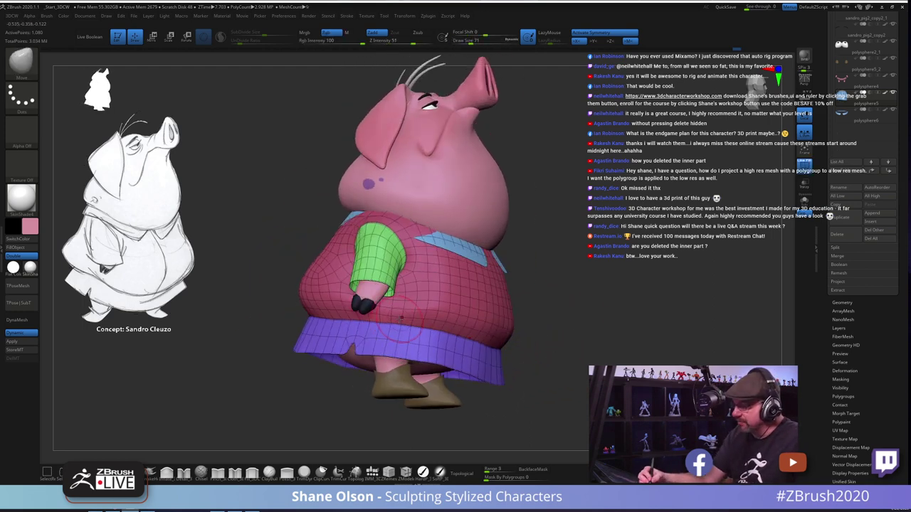
left_click_drag(540, 327, 420, 309)
right_click_drag(425, 303, 484, 307)
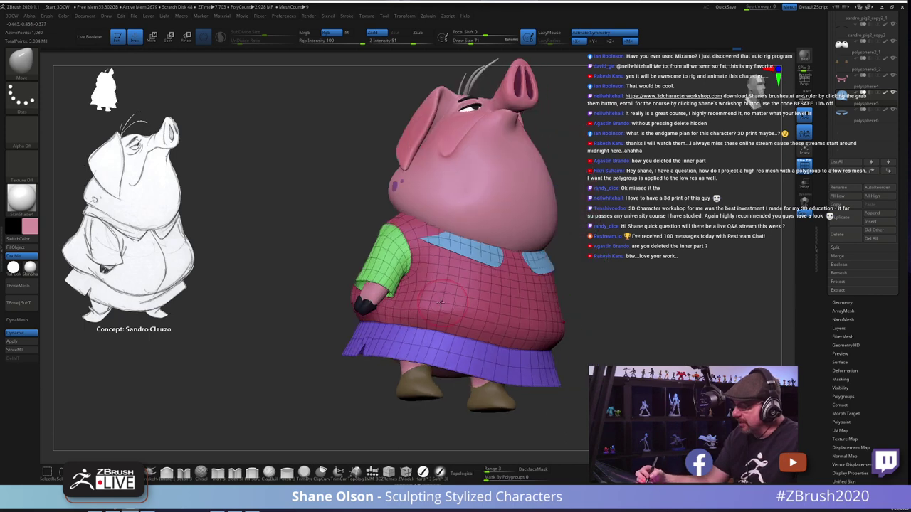
left_click(421, 308, "ctrl+shift")
key("shift")
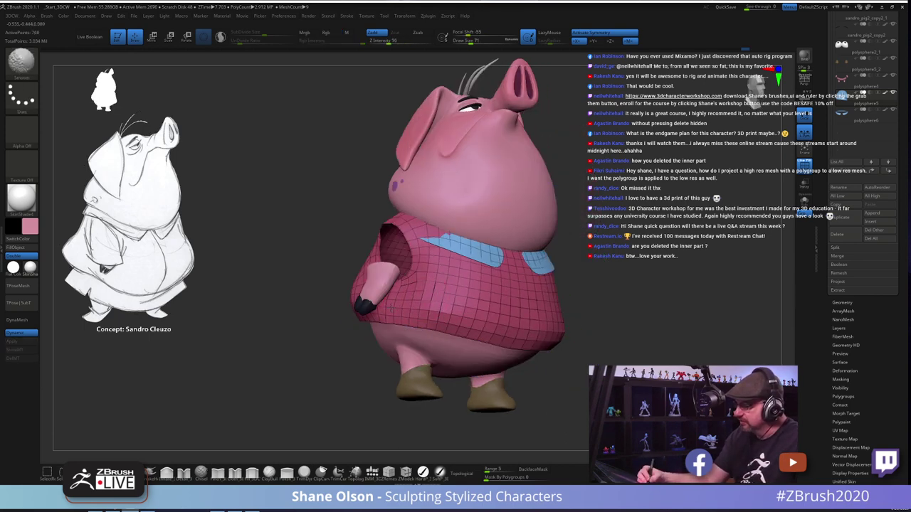
Step: Refine the shirt torso beneath the hand with the Move and Smooth brushes at draw sizes 62 and 41, and restore the full shirt display
left_click_drag(599, 345, 606, 313)
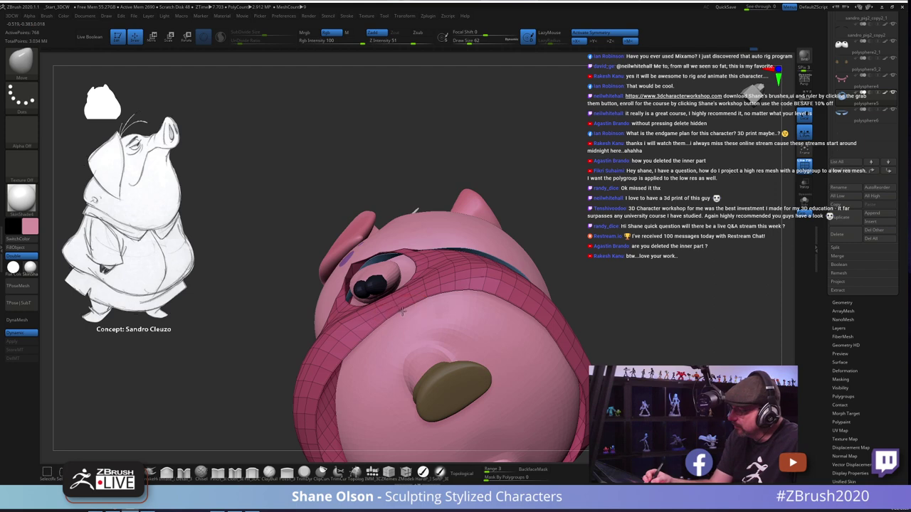
key("bracketleft")
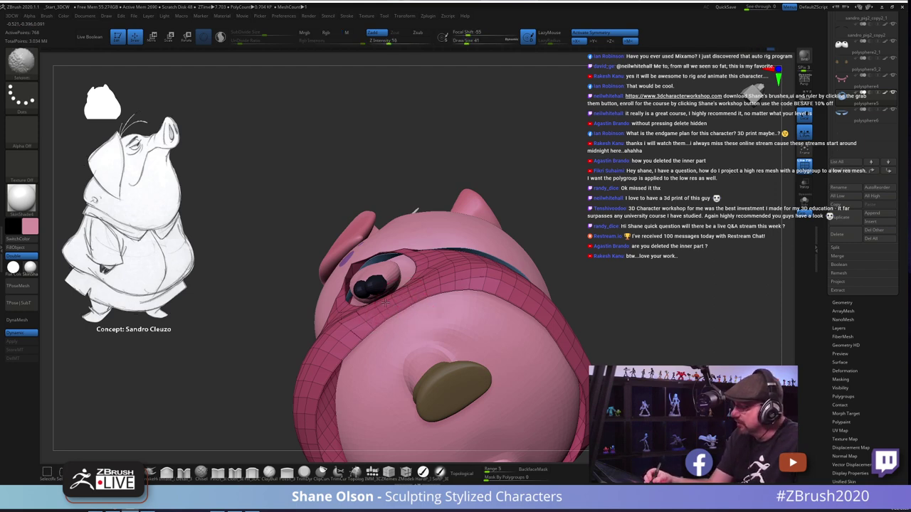
left_click(600, 249, "ctrl+shift")
left_click_drag(599, 249, 556, 342)
key("shift+f")
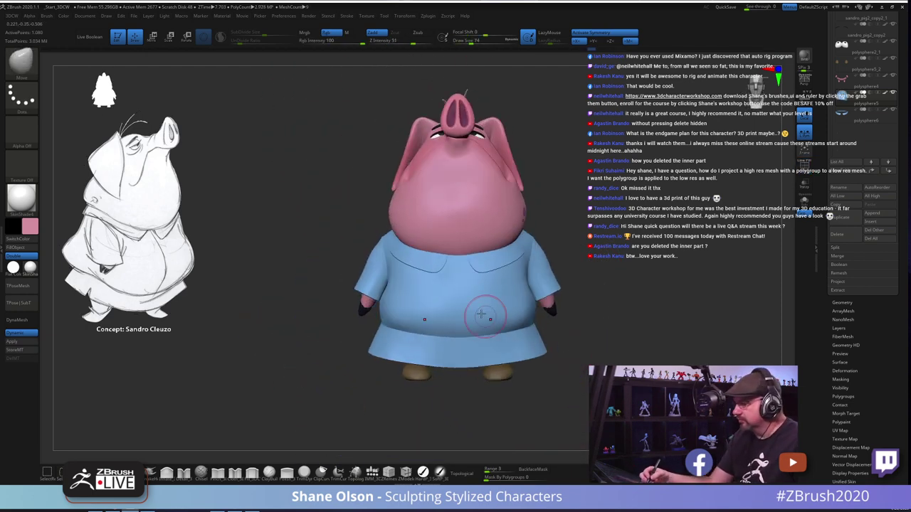
Step: Select the shirt collar subtool with polygroups displayed, isolate it, and turn off its dynamic subdivision preview
key("w")
left_click(436, 267, "ctrl")
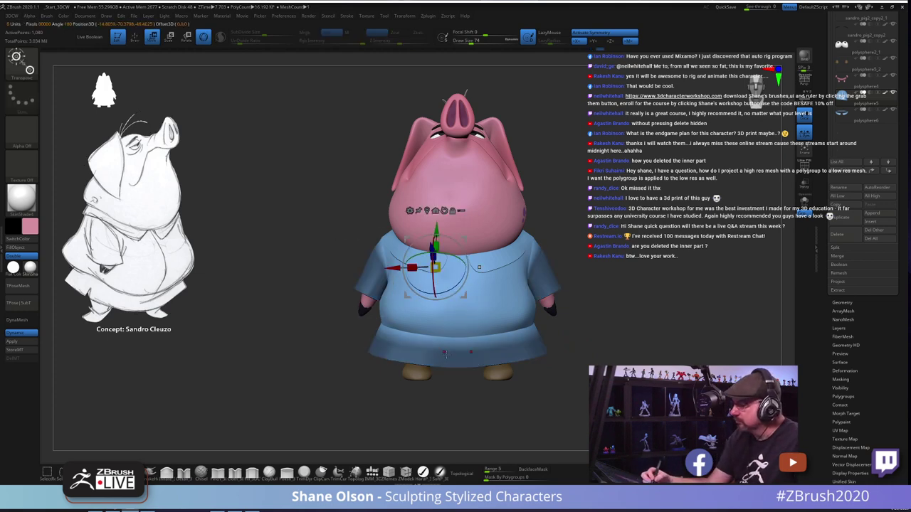
key("shift+f")
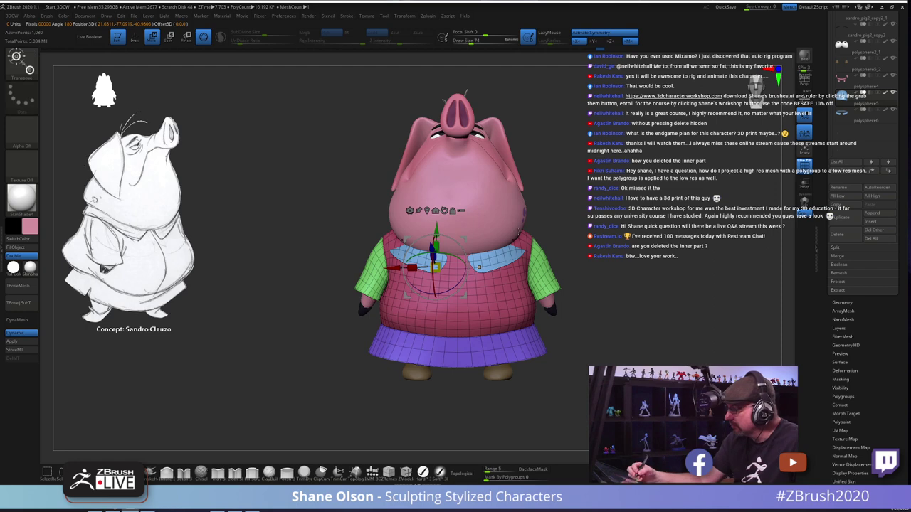
left_click(551, 340, "alt")
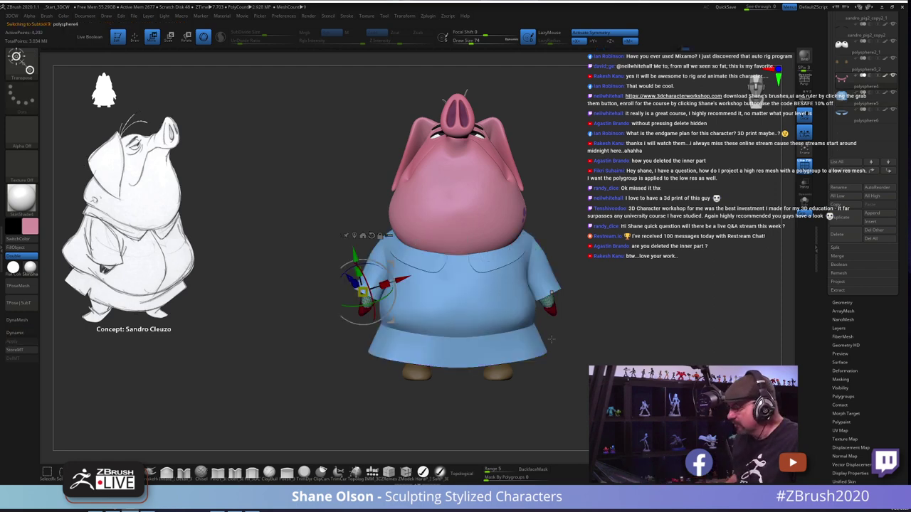
key("Down")
key("Down")
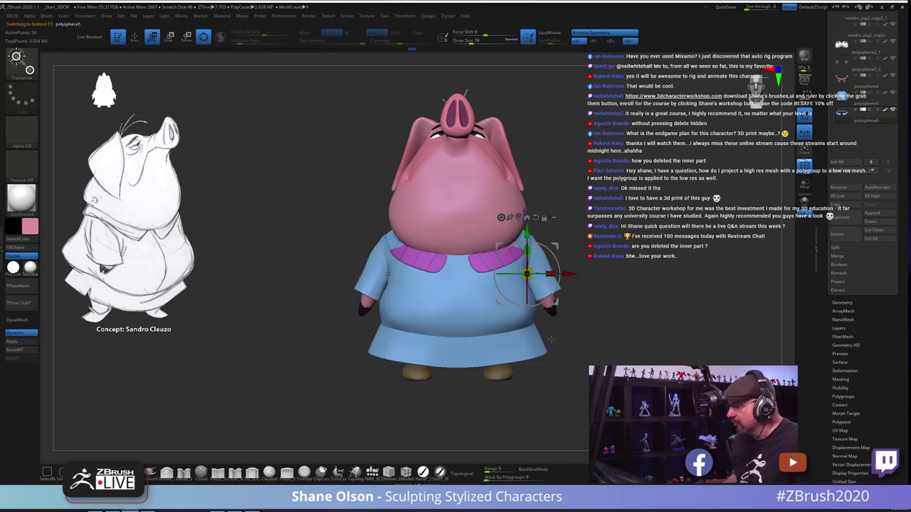
right_click_drag(644, 281, 634, 307, "ctrl")
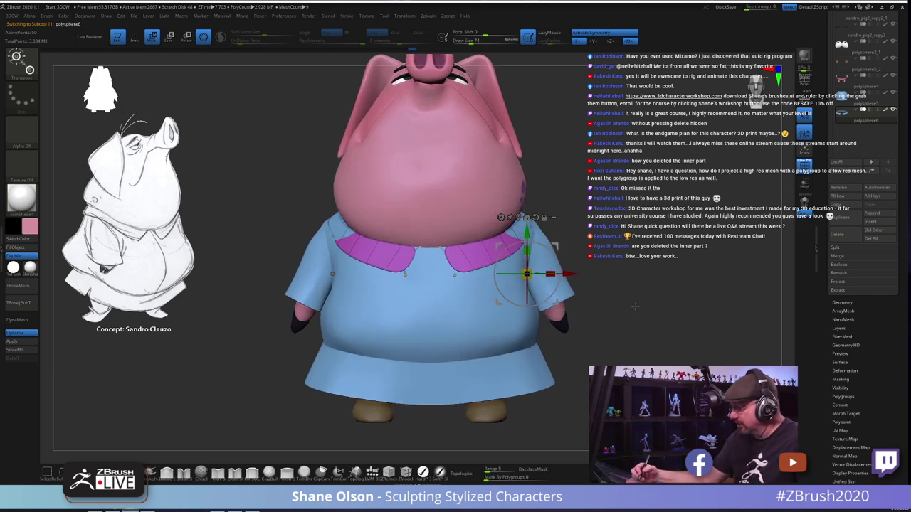
left_click(804, 203)
key("shift+d")
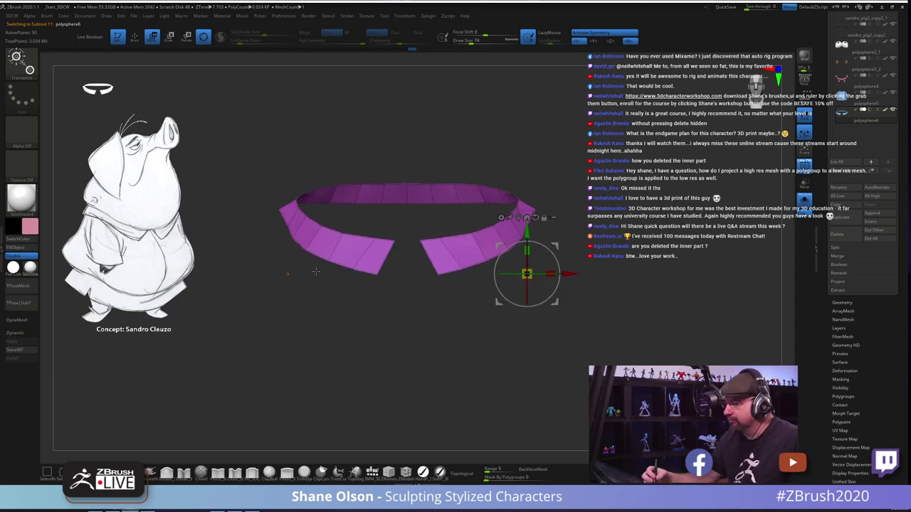
Step: Reshape the collar over the shoulder with the Move brush at draw size 56, with the rest of the pig shown again
key("q")
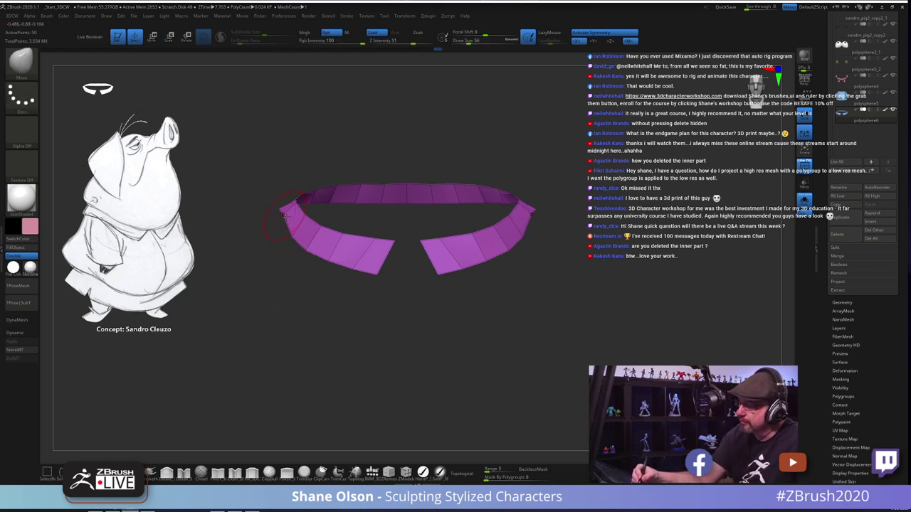
left_click_drag(304, 266, 318, 309)
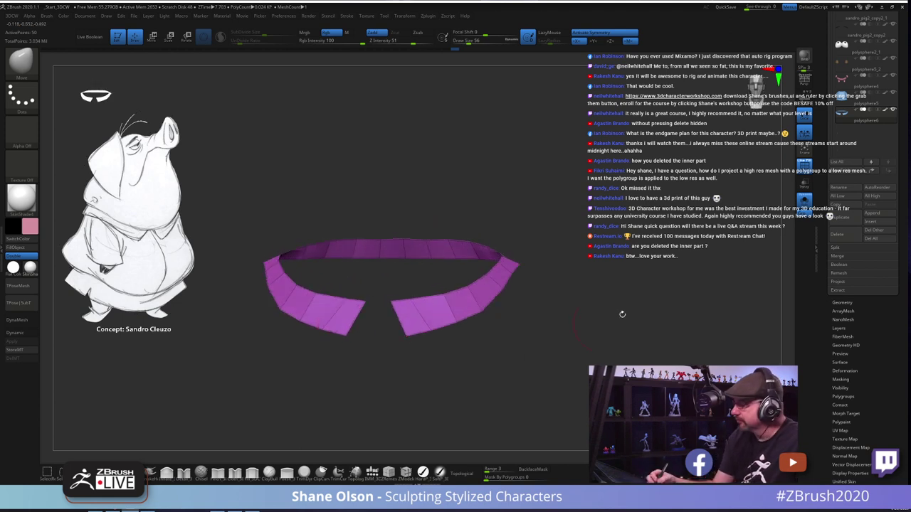
left_click(804, 201)
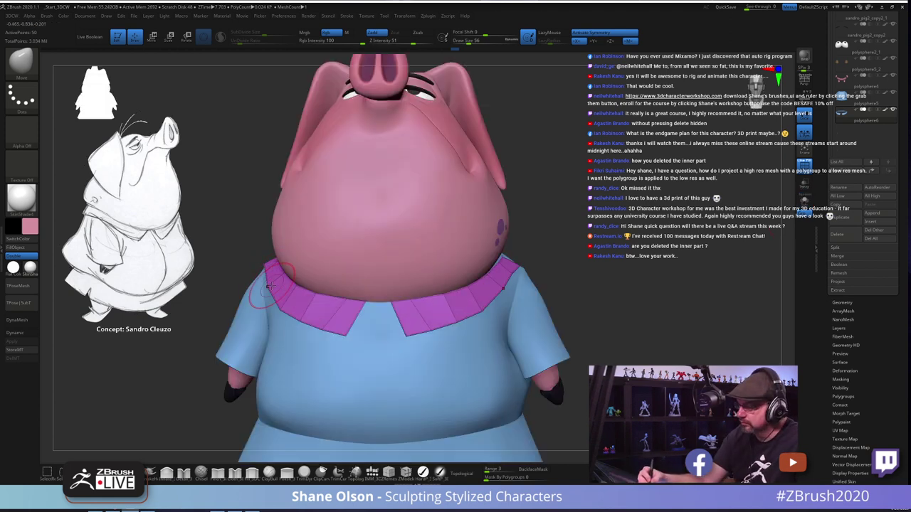
left_click_drag(269, 287, 275, 283)
right_click_drag(343, 326, 385, 324)
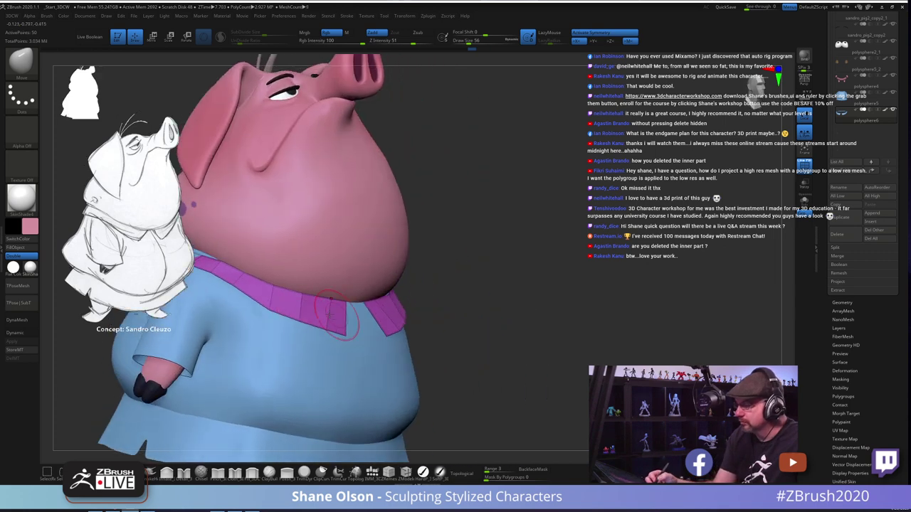
mouse_move(330, 313)
right_mouse_down()
mouse_move(388, 310)
mouse_move(448, 291)
mouse_move(427, 247)
right_mouse_up()
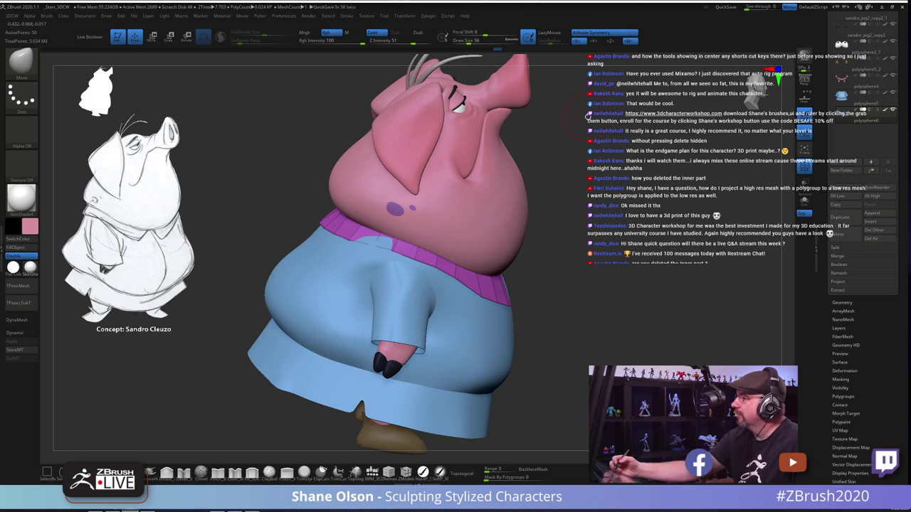
Step: Pull the side of the collar out of the shirt so it wraps over the shoulder and around the neck
left_click_drag(588, 117, 595, 119)
key("space")
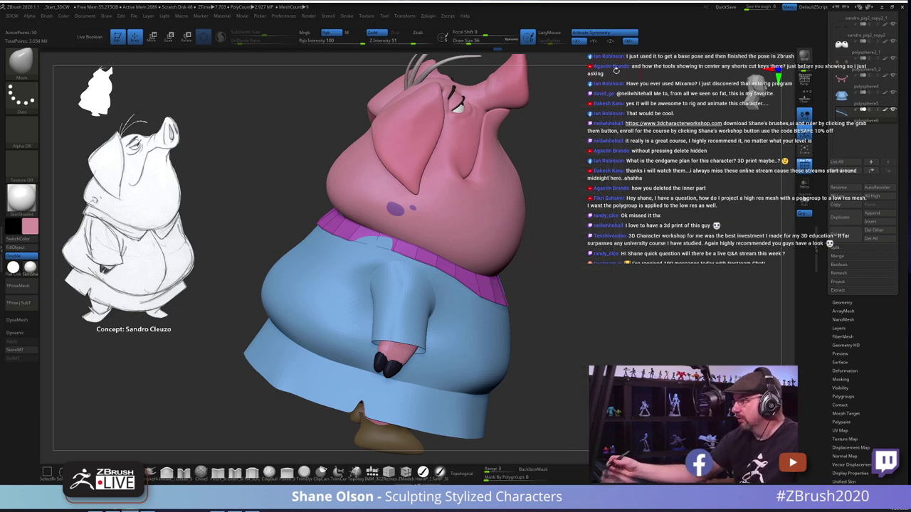
key("space")
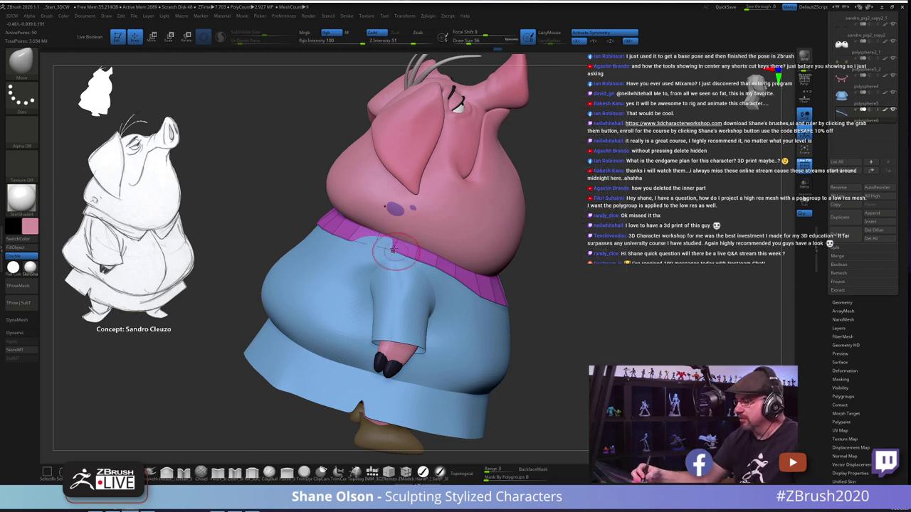
right_click_drag(392, 252, 382, 225)
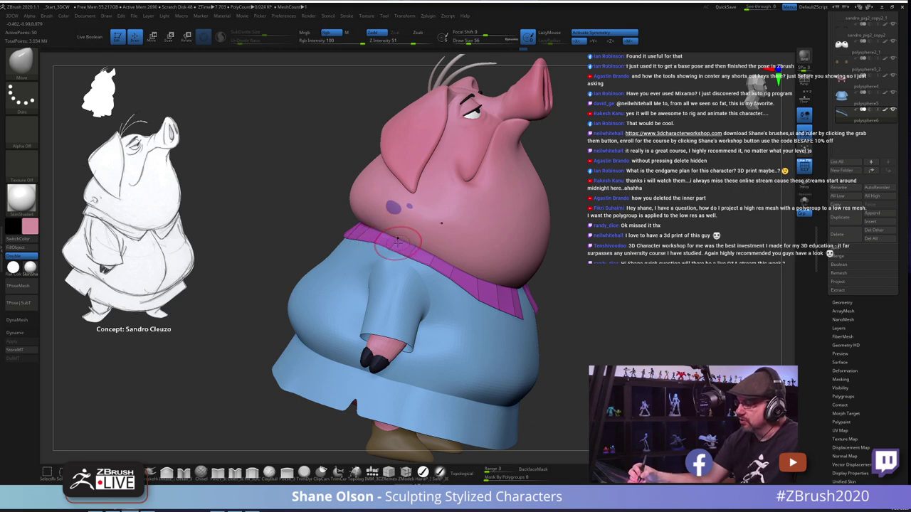
right_click_drag(400, 237, 404, 214)
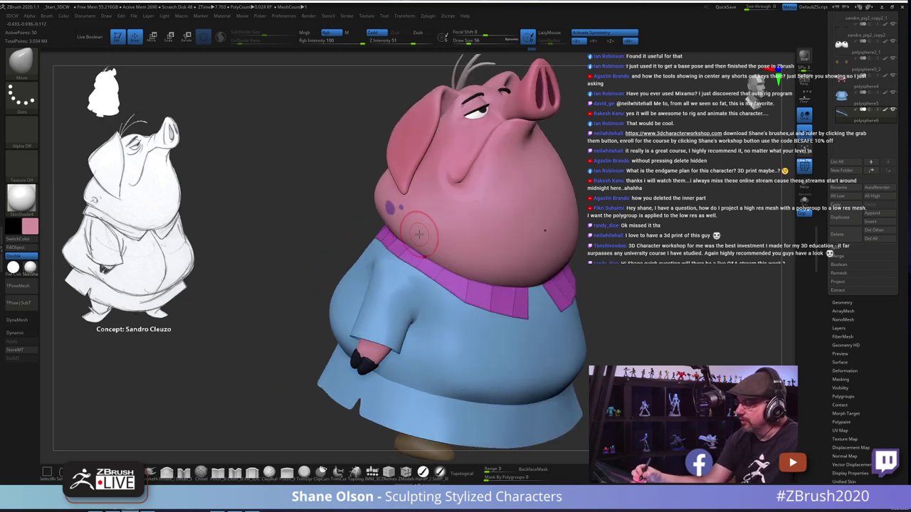
right_click_drag(457, 319, 457, 325)
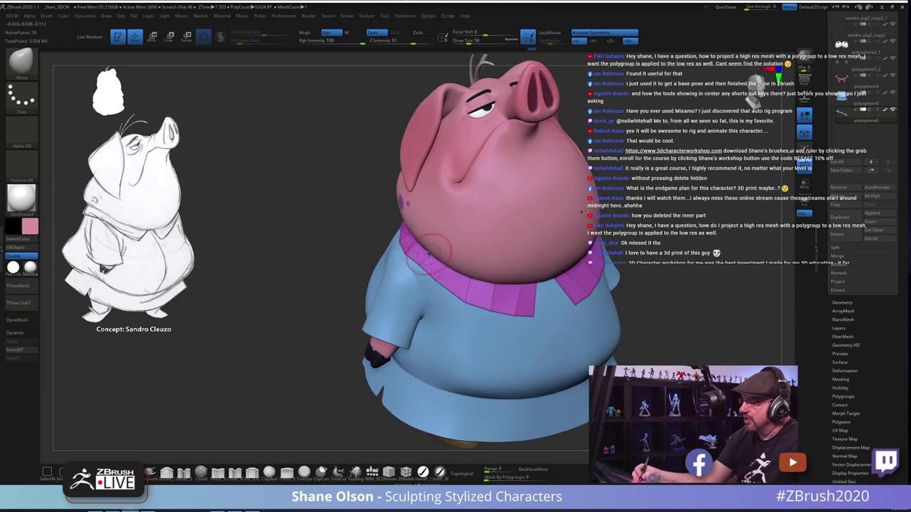
right_click_drag(435, 256, 380, 239)
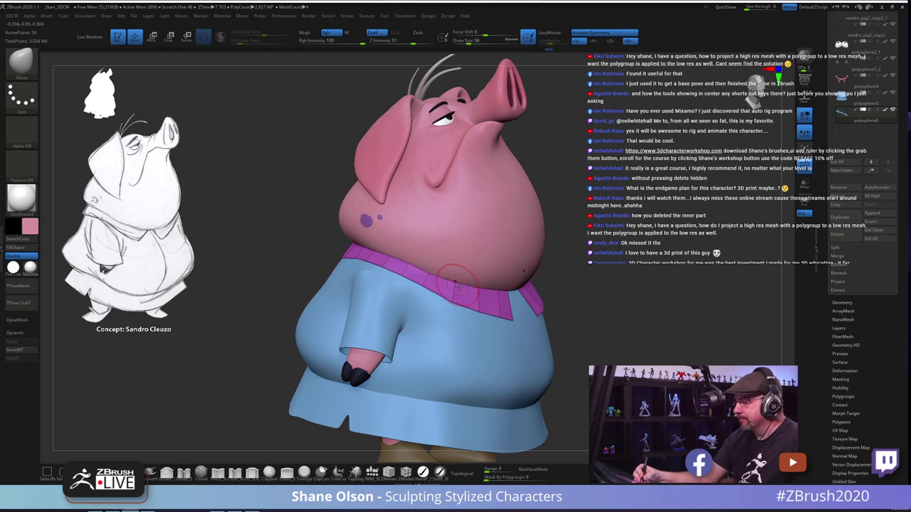
right_click_drag(430, 276, 448, 276)
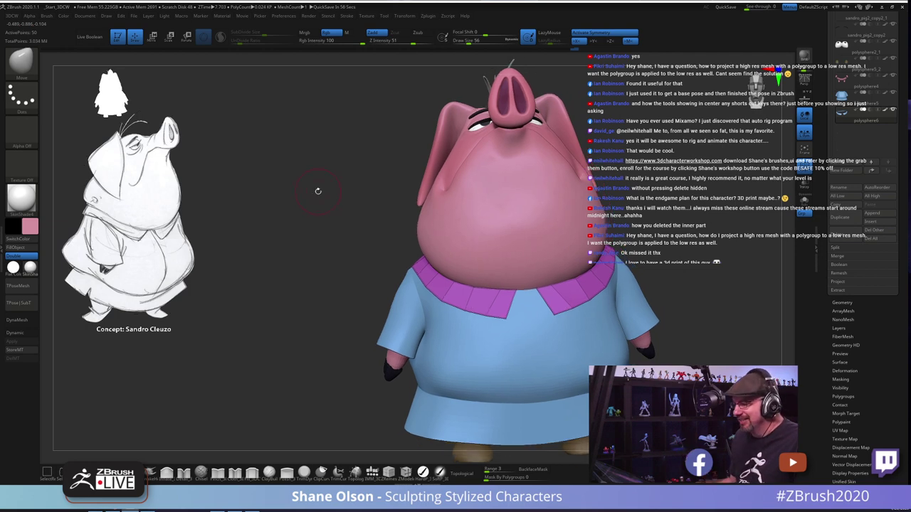
Step: Refine the collar's outline around the neck and front with the Move brush at draw size 51
key("s")
left_click(307, 209)
mouse_move(307, 209)
left_mouse_down()
mouse_move(310, 220)
mouse_move(301, 219)
left_mouse_up()
key("s")
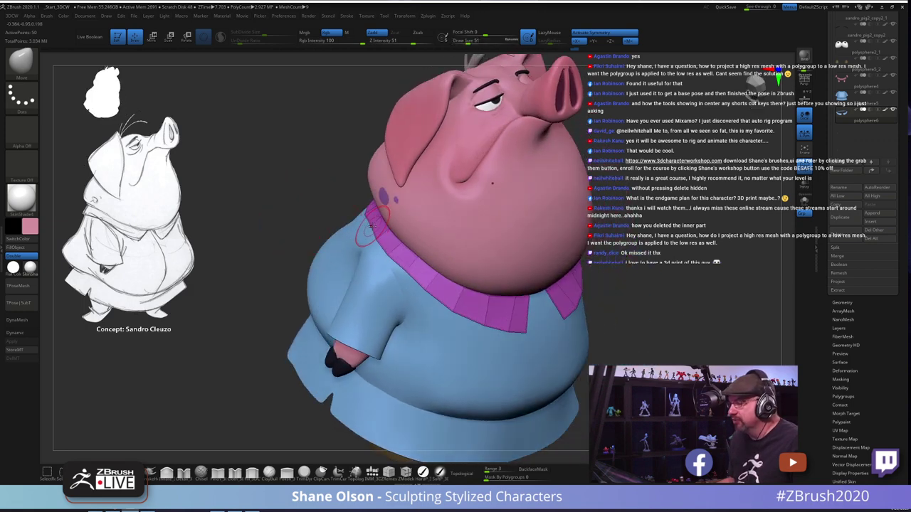
left_click_drag(303, 186, 340, 265)
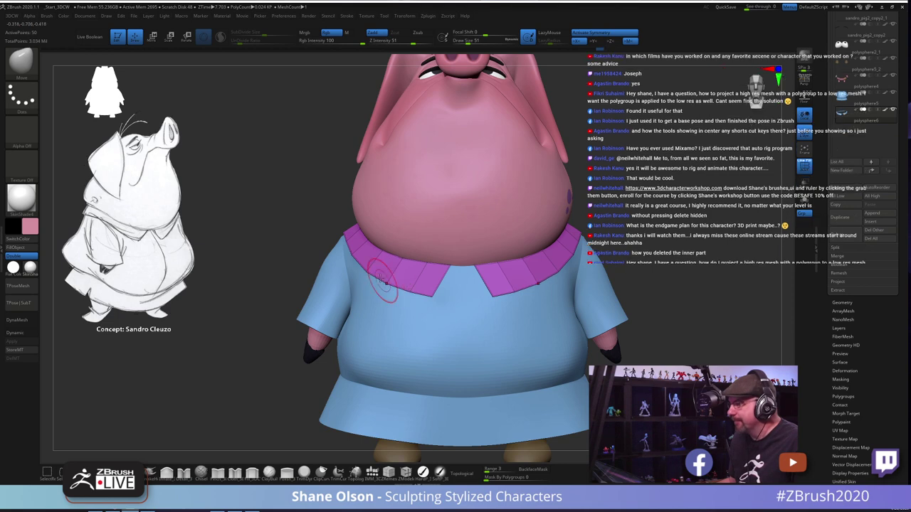
left_click_drag(287, 219, 283, 205)
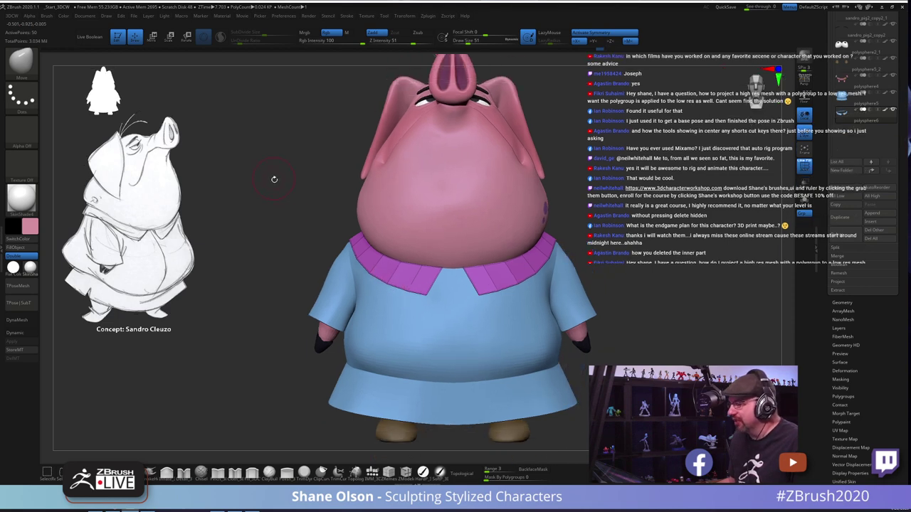
left_click_drag(307, 221, 334, 241)
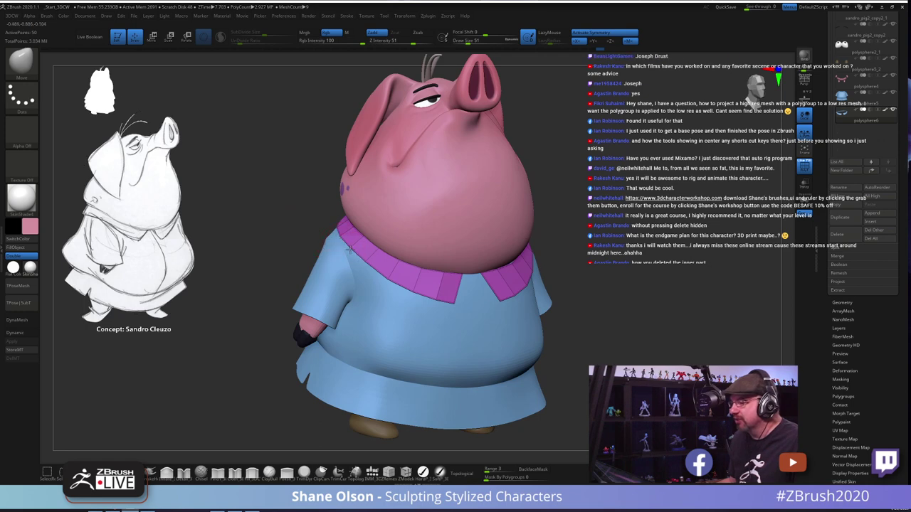
left_click_drag(282, 222, 283, 254, "shift")
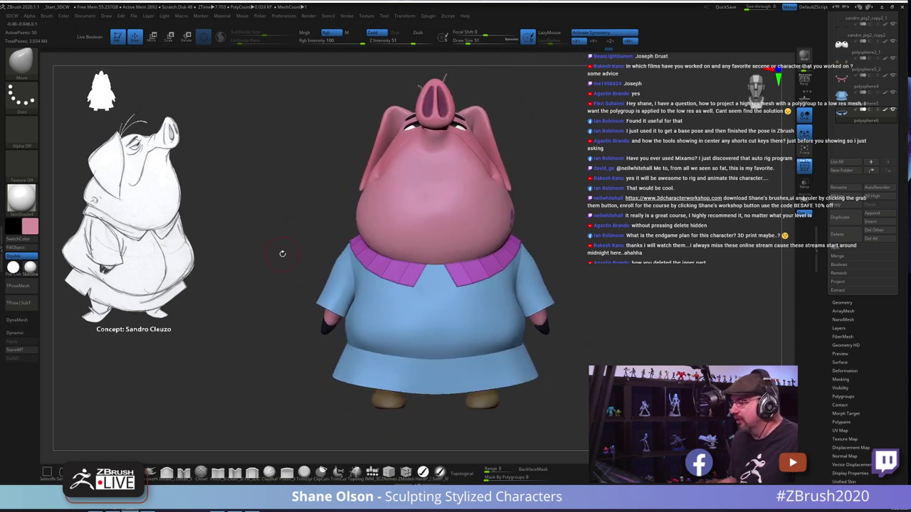
left_click_drag(638, 308, 639, 356, "alt")
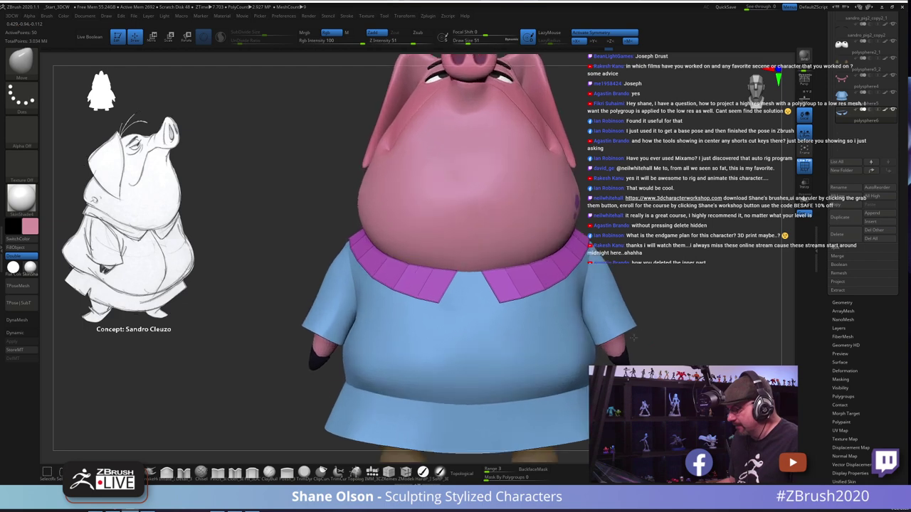
Step: Insert a lengthwise edge loop along the collar with ZModeler and extrude its polygons to give it thickness
left_click(406, 473)
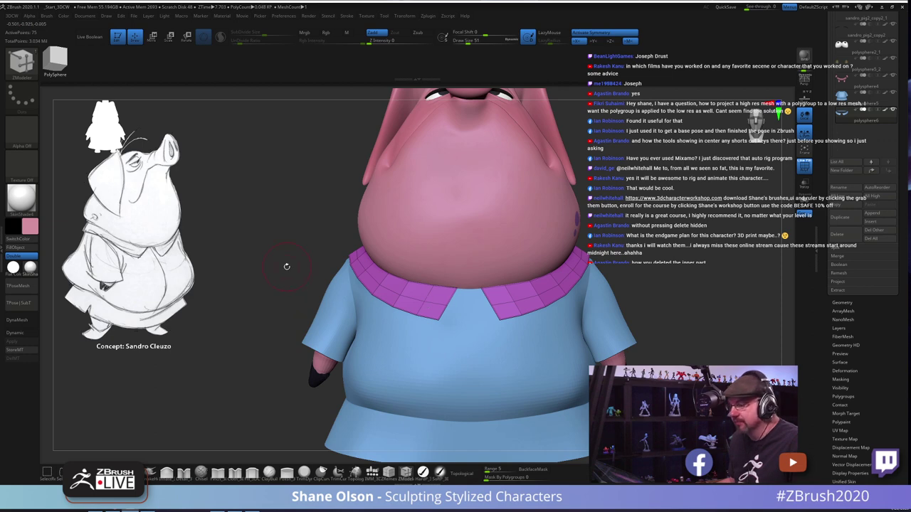
left_click_drag(286, 267, 285, 258, "alt")
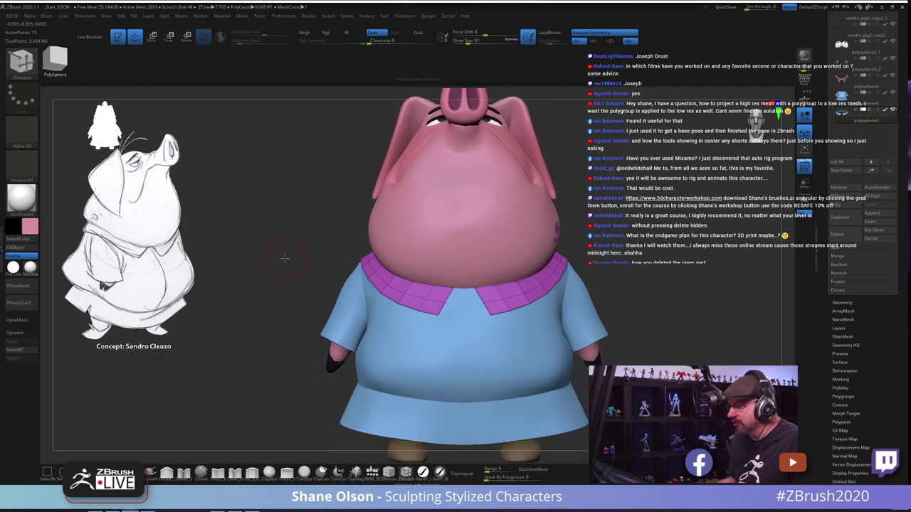
left_click(431, 307)
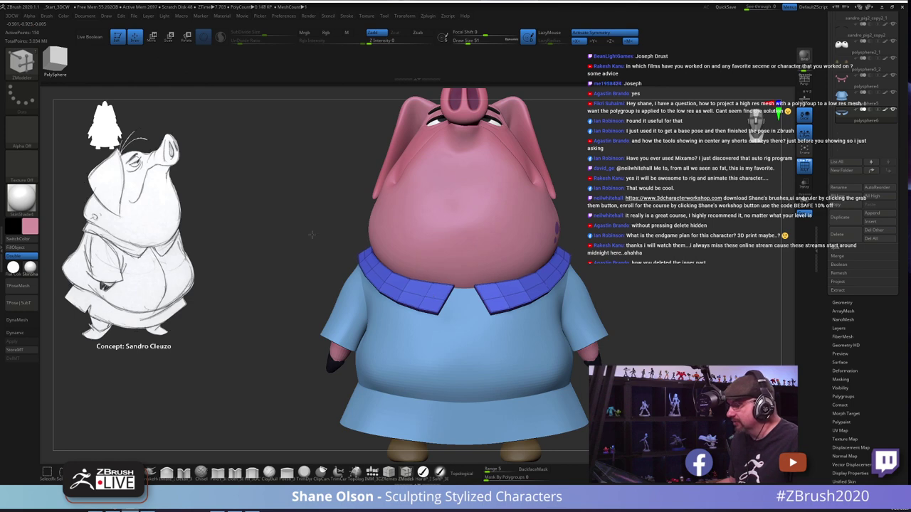
right_click_drag(311, 234, 515, 247)
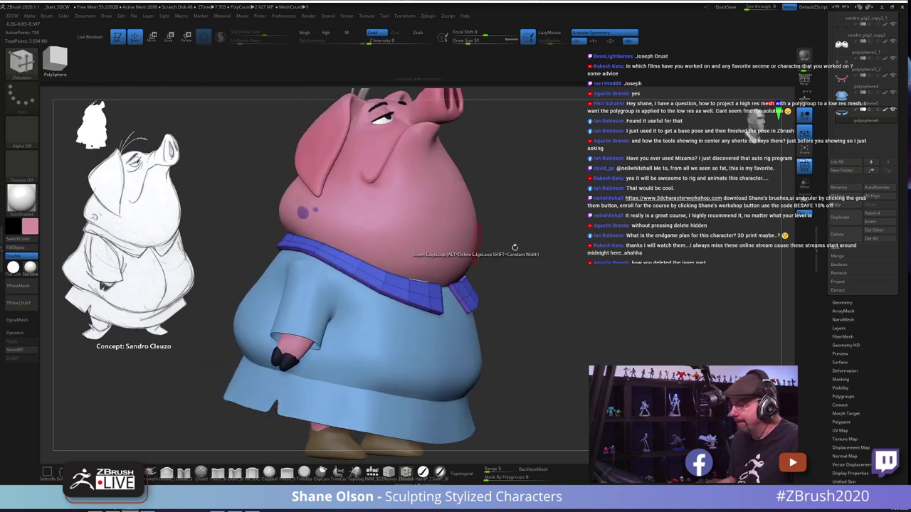
Step: Crease the collar's border edges with ZModeler, turn on its dynamic subdivision preview, and show the full pig again
mouse_move(635, 261)
right_mouse_down()
mouse_move(655, 235)
mouse_move(662, 285)
mouse_move(484, 301)
right_mouse_up()
key("d")
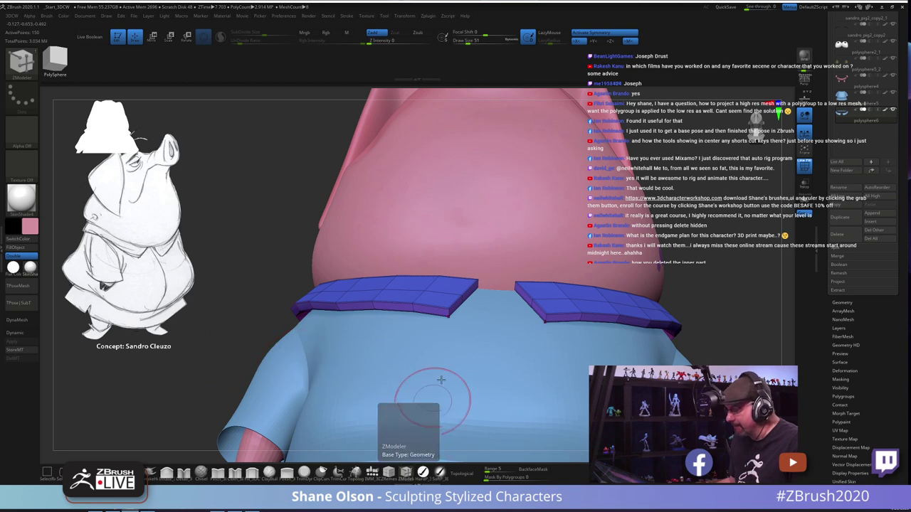
key("space")
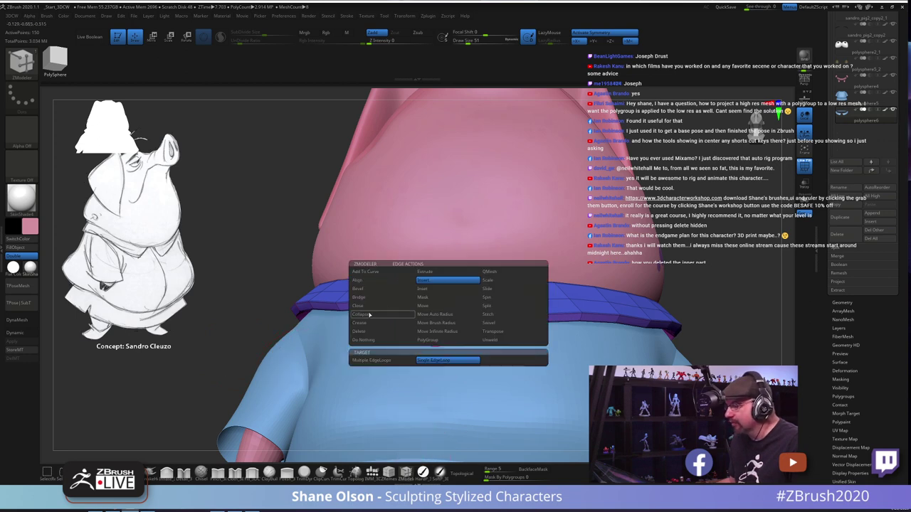
left_click(360, 322)
left_click(371, 361)
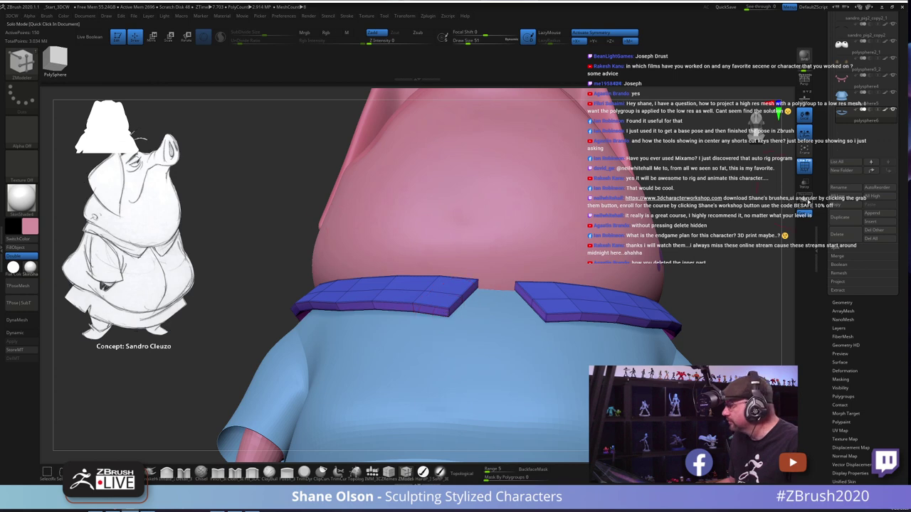
left_click(805, 201)
left_click_drag(740, 235, 539, 302)
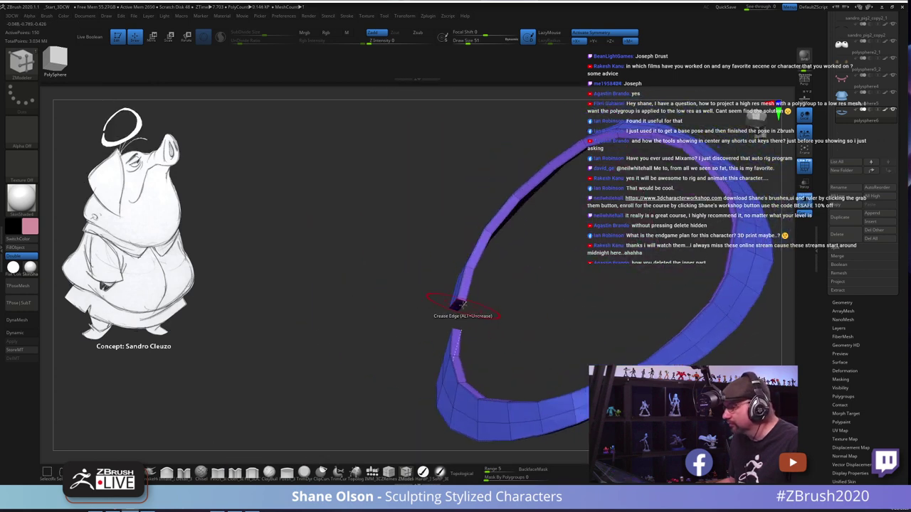
key("d")
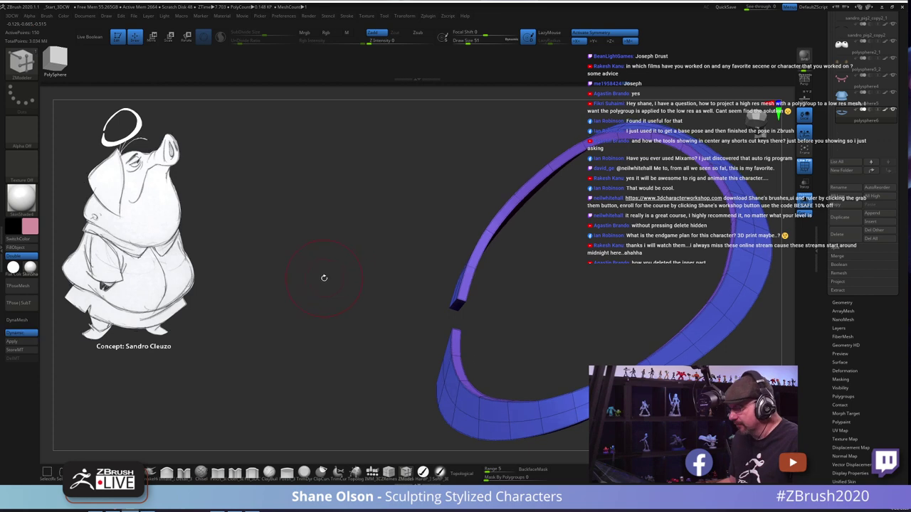
left_click_drag(324, 278, 615, 235)
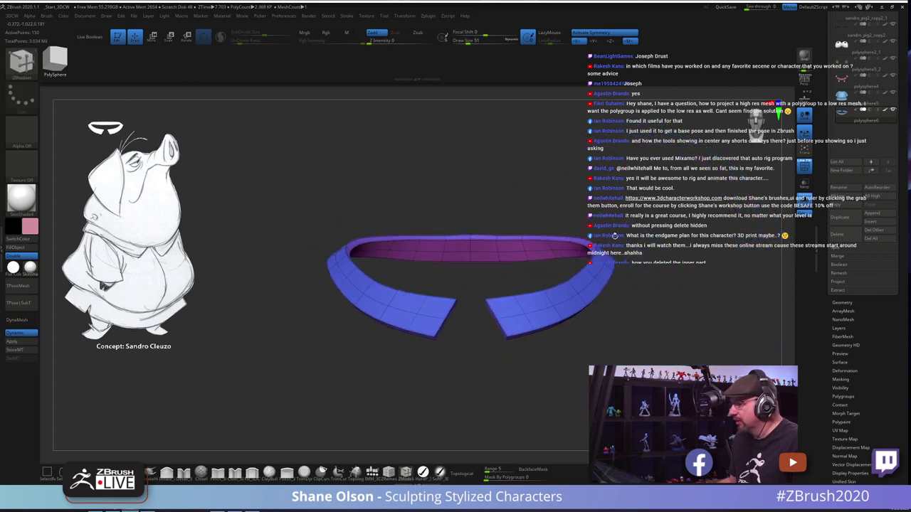
left_click(805, 205)
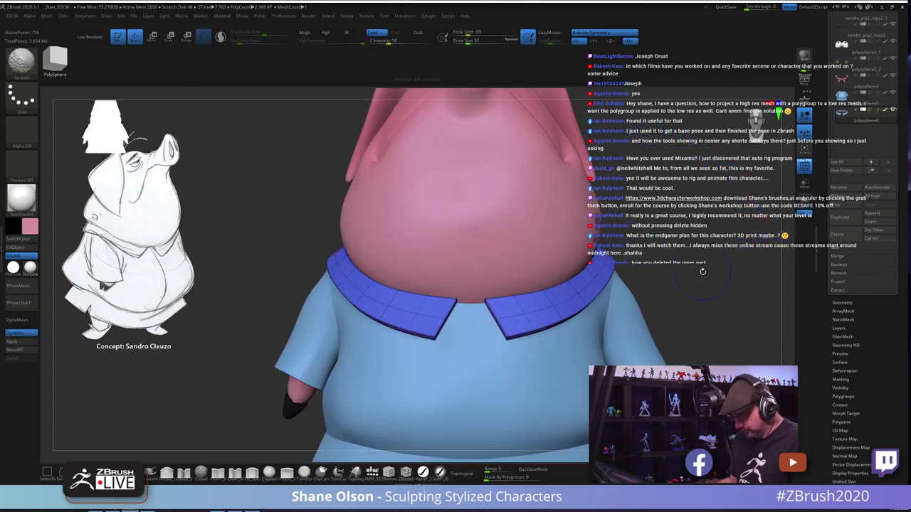
Step: Isolate the collar, crease its end and rim edges with ZModeler targeting EdgeLoop Partial, and show the full pig again
key("shift+f")
left_click_drag(699, 260, 680, 299, "alt")
left_click_drag(550, 212, 656, 247)
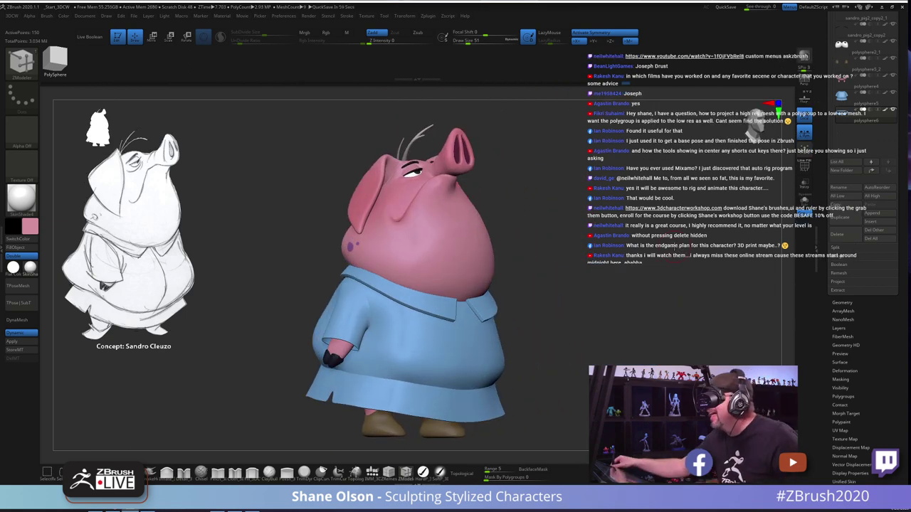
left_click_drag(584, 310, 618, 283)
left_click(803, 203)
key("shift+f")
left_click_drag(626, 339, 423, 332)
key("space")
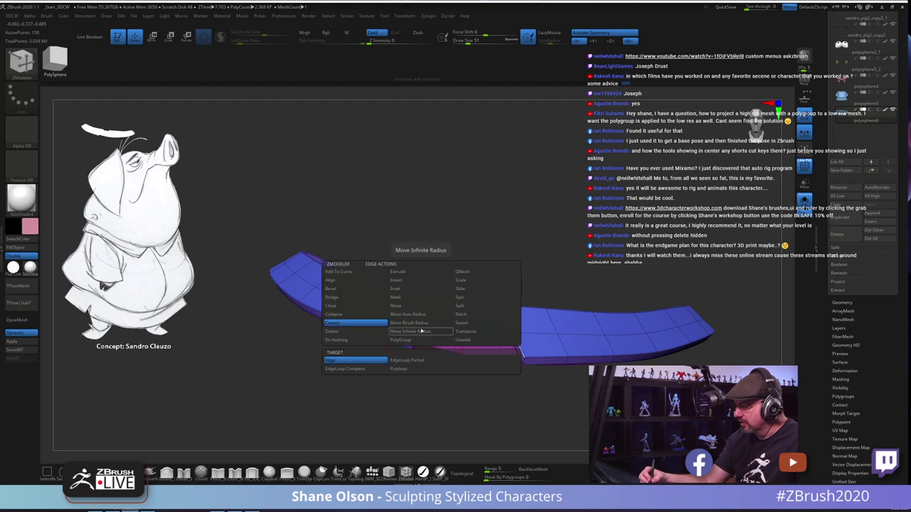
left_click(406, 360)
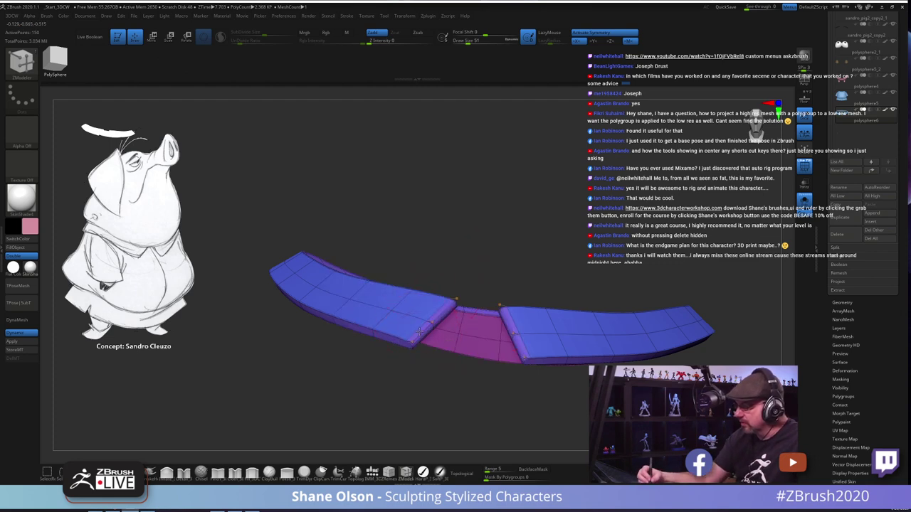
left_click_drag(495, 244, 444, 274)
left_click(444, 275)
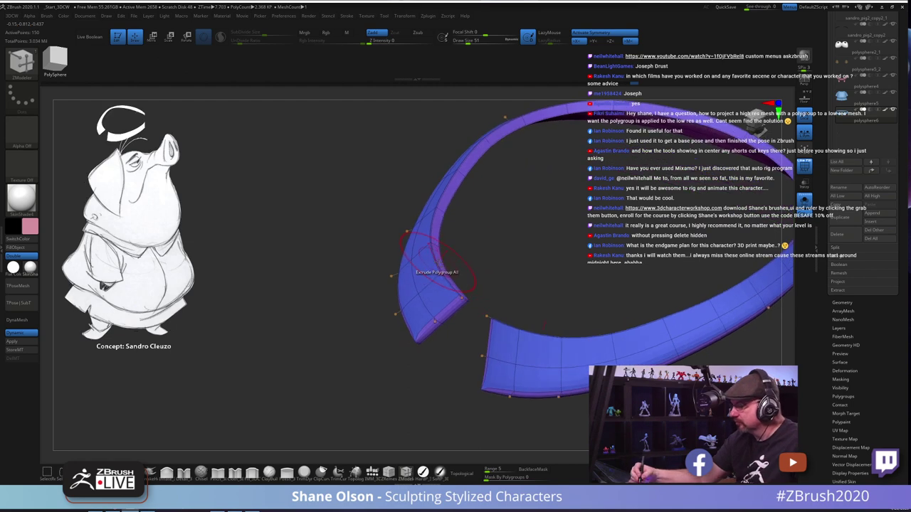
key("ctrl+z")
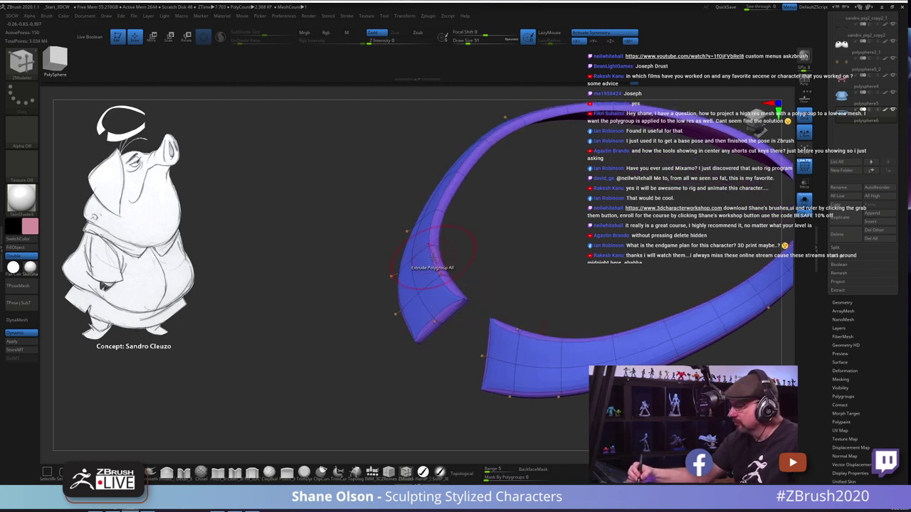
left_click_drag(417, 401, 479, 399)
key("shift+f")
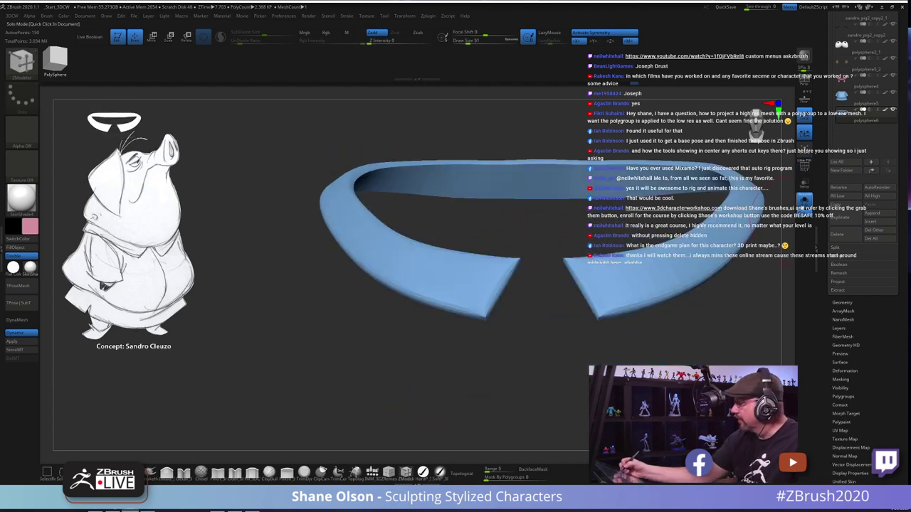
left_click(804, 204)
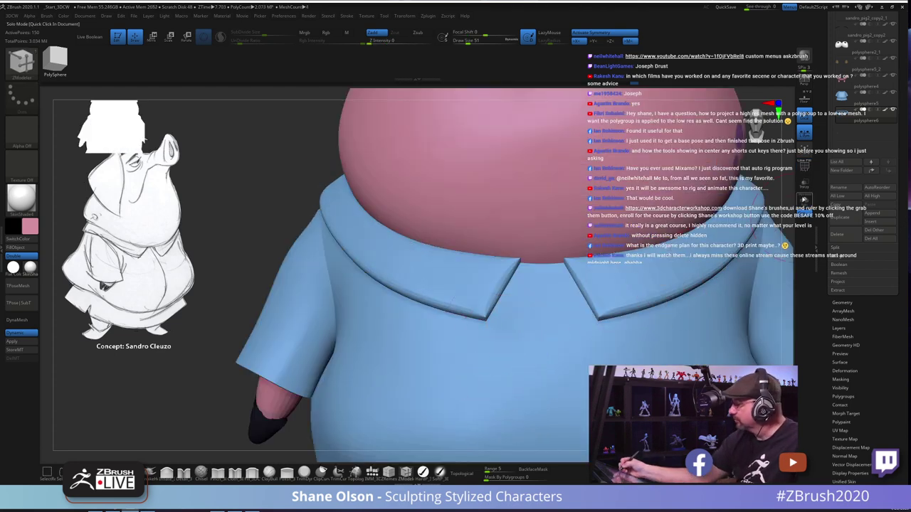
Step: Isolate the collar, turn off its dynamic subdivision, and adjust its front corner tips with the Move brush at draw size 14
left_click(498, 321, "ctrl+shift")
left_click_drag(520, 346, 500, 387)
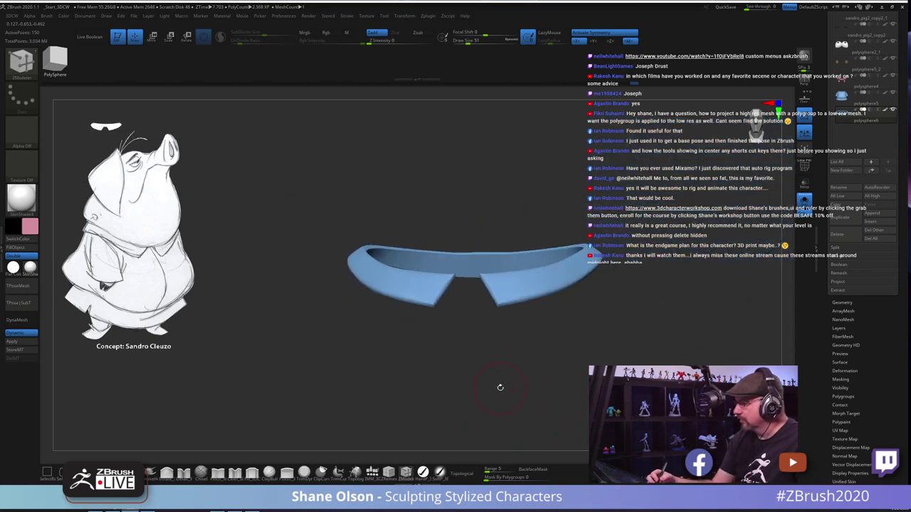
left_click(117, 471)
key("shift+d")
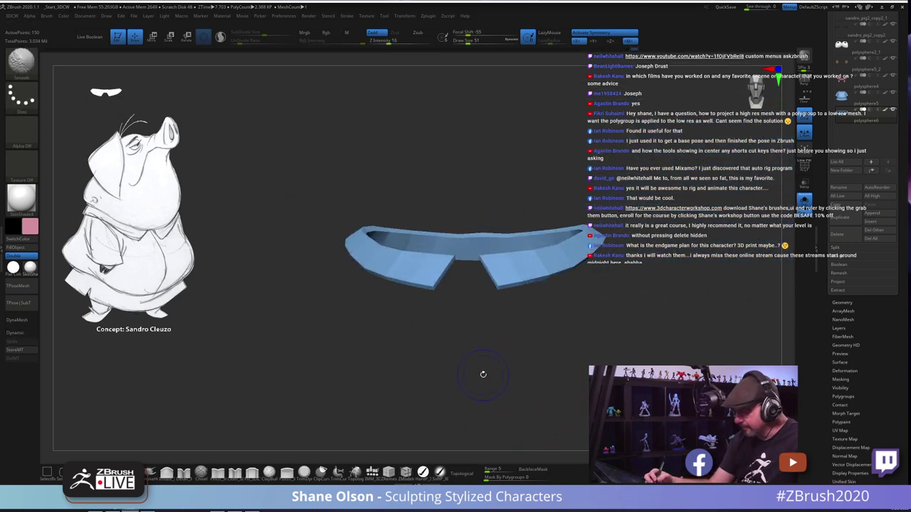
left_click_drag(484, 363, 481, 383, "alt")
key("s")
left_click_drag(483, 369, 484, 434)
key("s")
left_click_drag(455, 331, 451, 331)
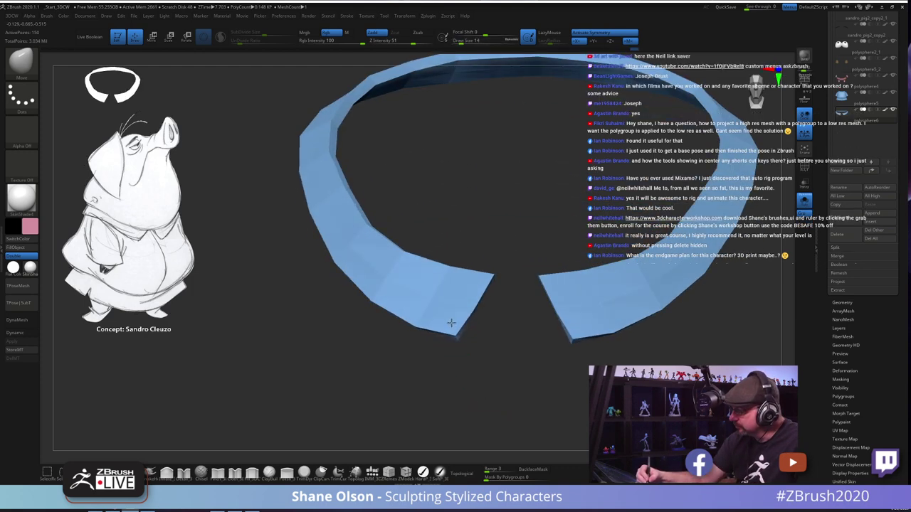
Step: Turn the collar's dynamic subdivision back on, check its front points from several angles, and show the full pig
key("d")
left_click_drag(471, 408, 468, 402)
right_click_drag(452, 318, 448, 301)
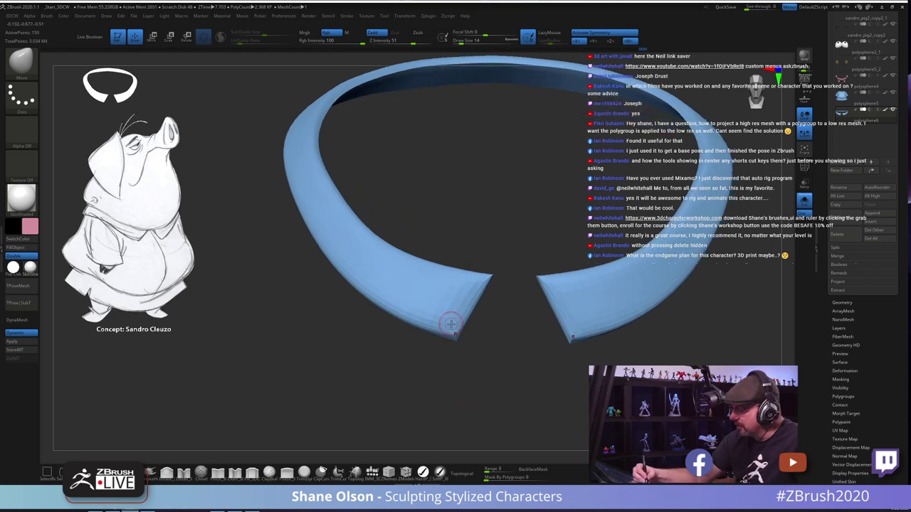
left_click_drag(490, 367, 482, 333)
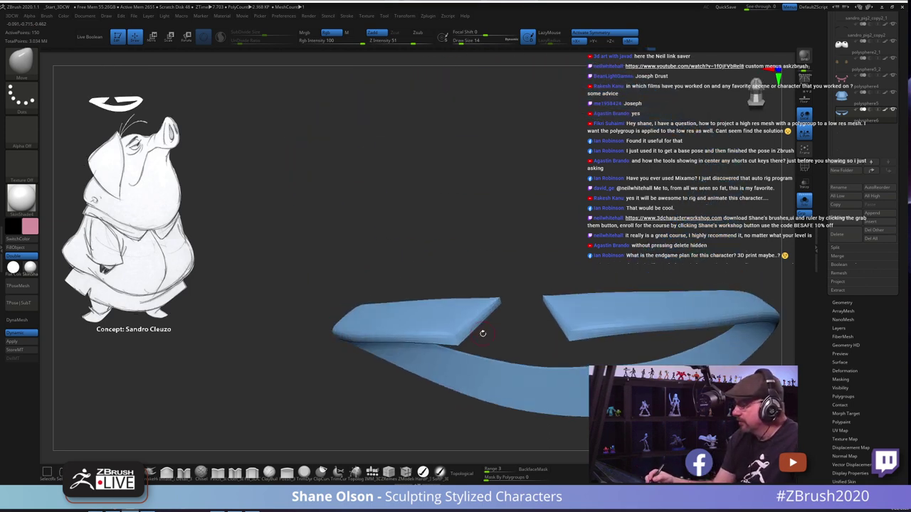
mouse_move(478, 385)
left_mouse_down()
mouse_move(503, 363)
mouse_move(514, 391)
mouse_move(490, 394)
mouse_move(489, 381)
mouse_move(468, 371)
mouse_move(470, 348)
mouse_move(501, 323)
mouse_move(545, 332)
mouse_move(575, 320)
mouse_move(580, 292)
mouse_move(543, 380)
mouse_move(546, 363)
mouse_move(540, 371)
mouse_move(501, 334)
left_mouse_up()
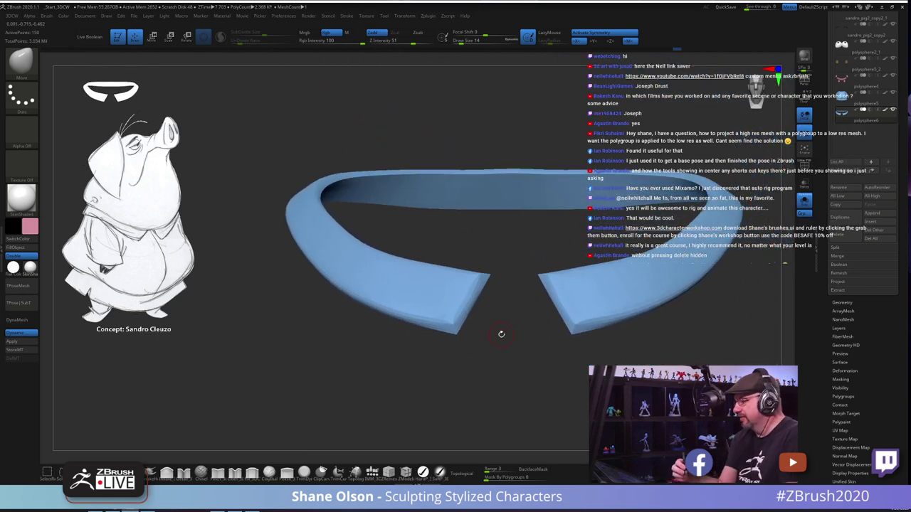
left_click(803, 205)
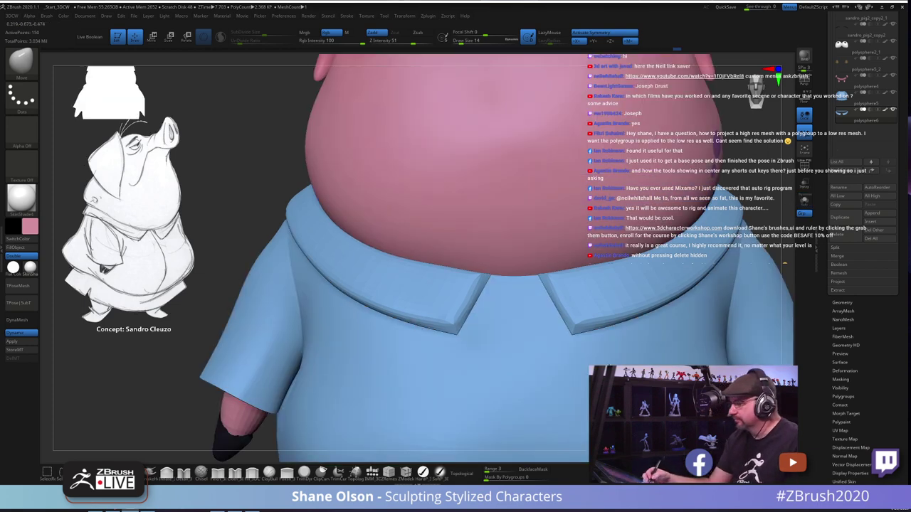
Step: Check the collar's fit on the whole pig and make the shirt the active subtool
left_click_drag(740, 306, 656, 266, "alt")
left_click_drag(641, 313, 669, 348)
left_click_drag(640, 398, 602, 333)
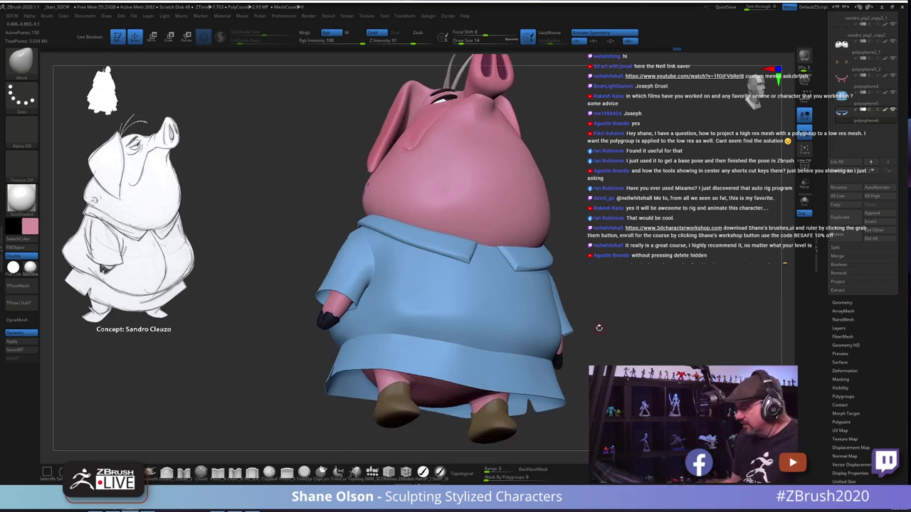
mouse_move(280, 341)
left_mouse_down()
mouse_move(306, 343)
mouse_move(277, 340)
left_mouse_up()
left_click_drag(617, 286, 555, 314)
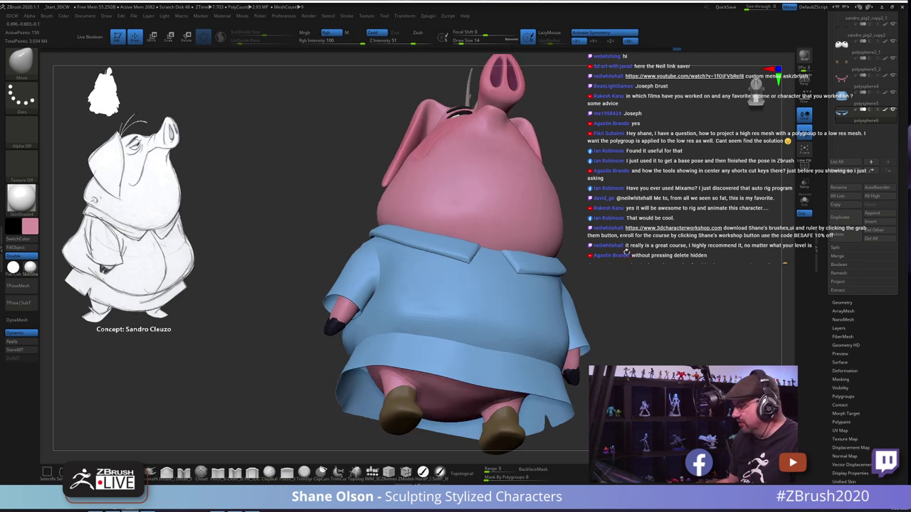
left_click(490, 353, "alt")
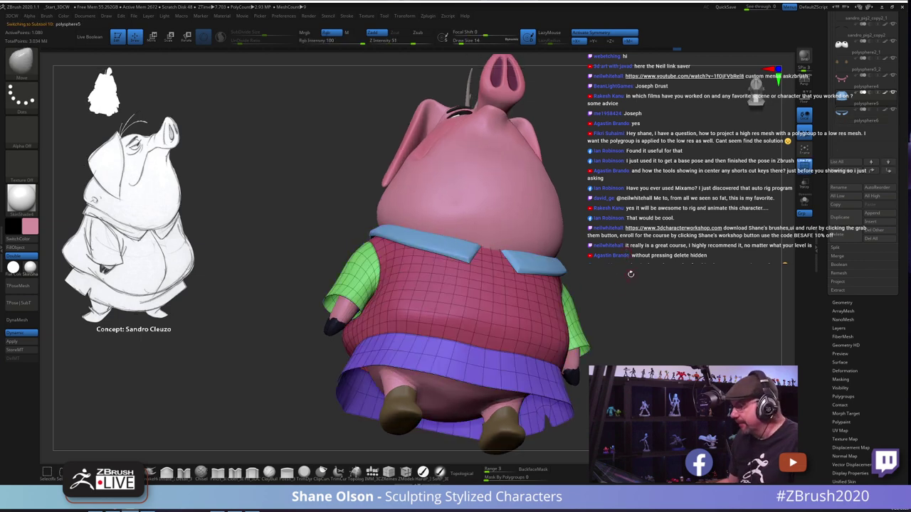
Step: Try merging the shirt's body, sleeves and hem band into a single polygroup, and undo it
left_click_drag(631, 273, 633, 276)
key("ctrl+w")
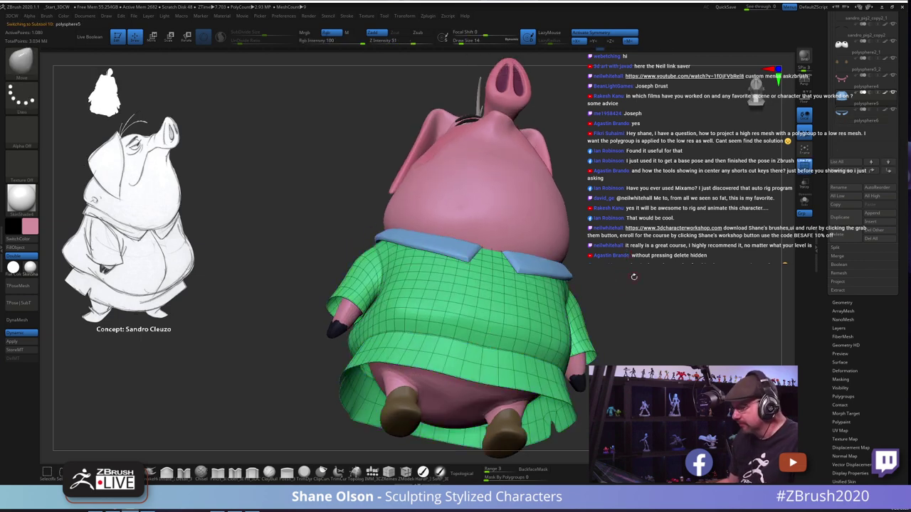
key("ctrl")
key("ctrl+z")
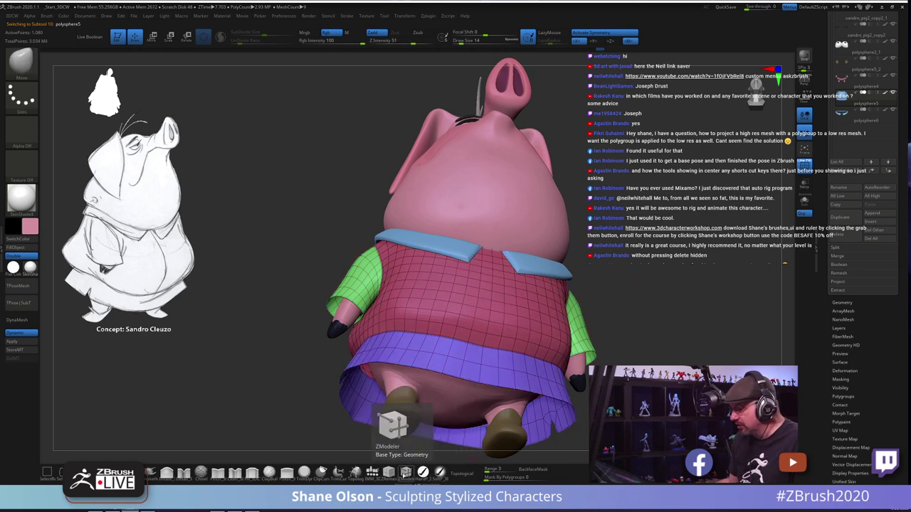
Step: Try to thicken the shirt by extruding all its polygons with ZModeler
key("b")
key("z")
key("m")
key("space")
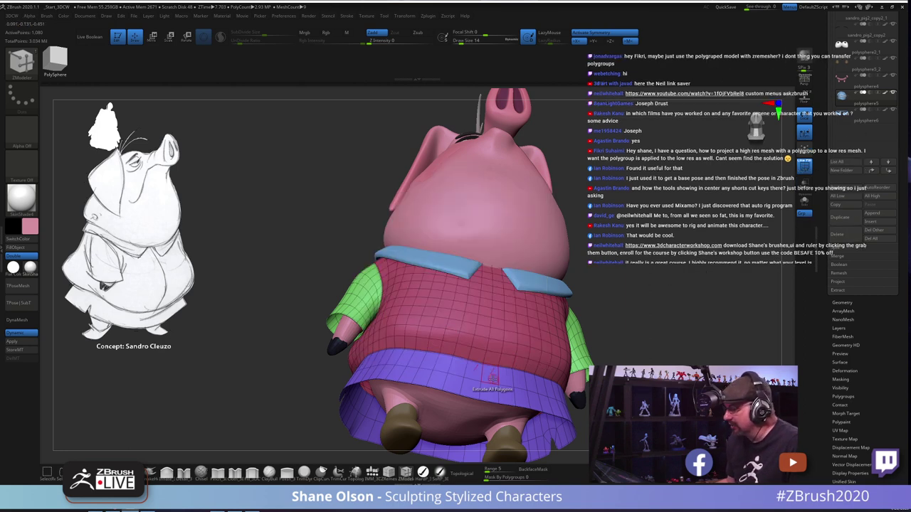
left_click_drag(486, 388, 494, 385)
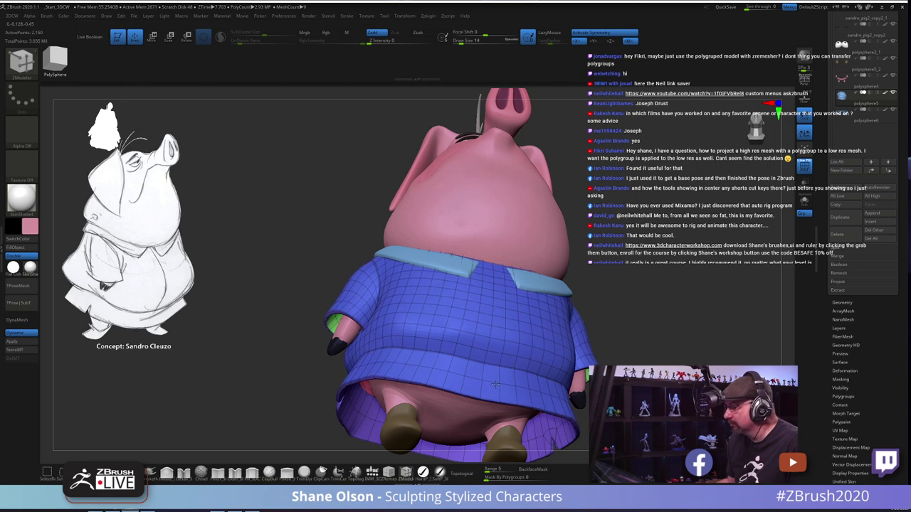
left_click_drag(668, 314, 642, 278)
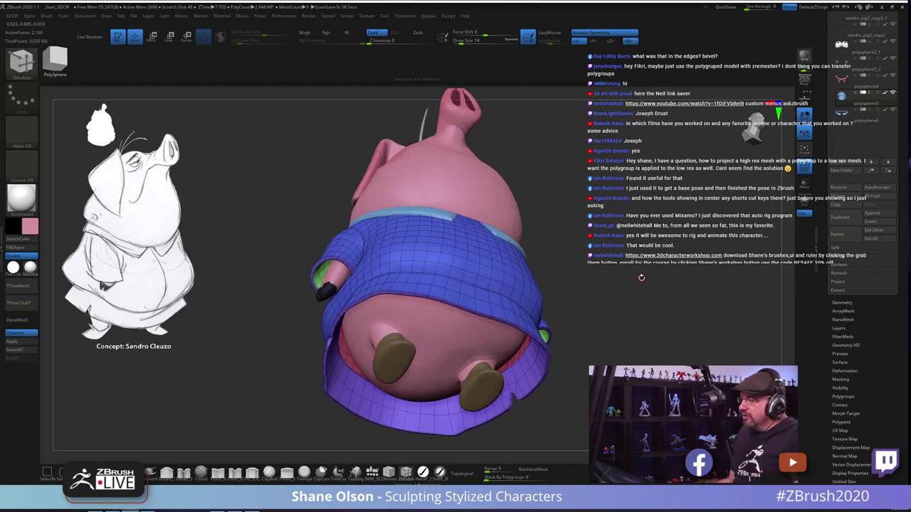
left_click_drag(604, 220, 594, 213)
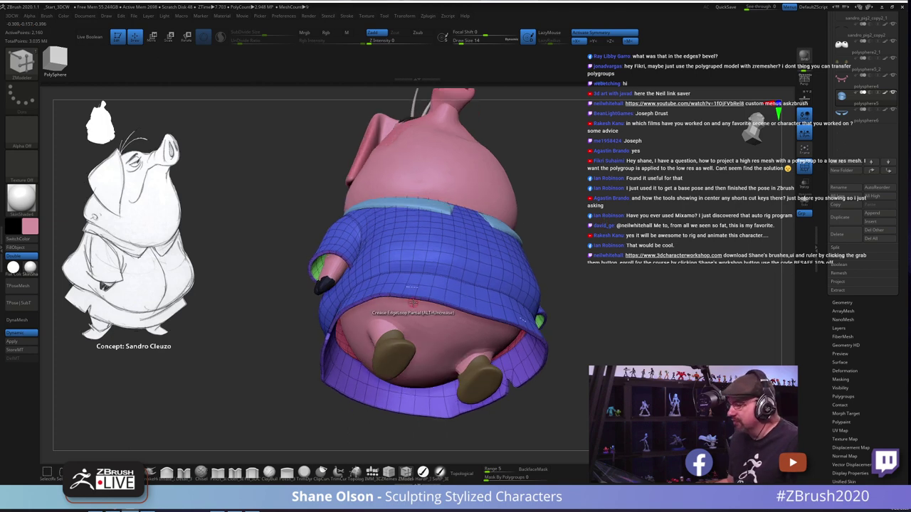
Step: Examine the thickened shirt's hem and sleeve openings without the polyframe, and undo the extrusion
key("shift+f")
left_click_drag(602, 257, 615, 302)
left_click_drag(572, 323, 645, 259)
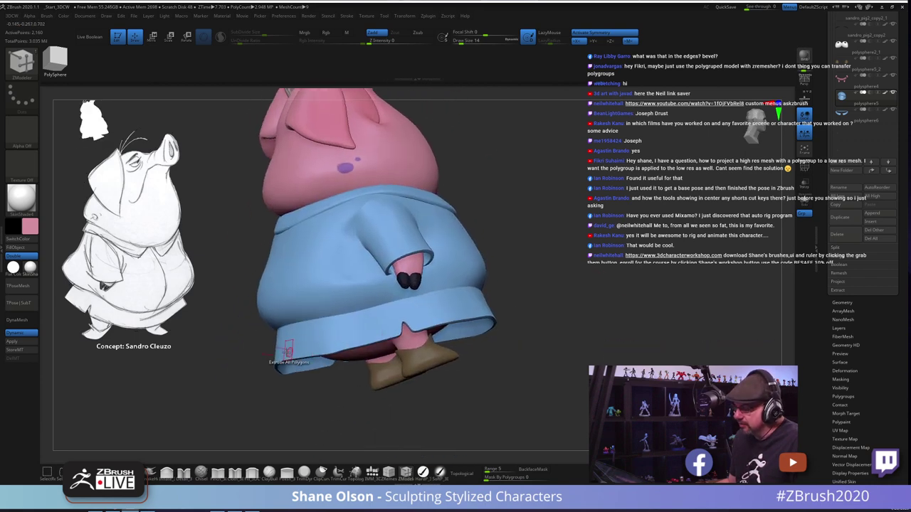
mouse_move(578, 258)
left_mouse_down()
mouse_move(547, 312)
mouse_move(574, 250)
left_mouse_up()
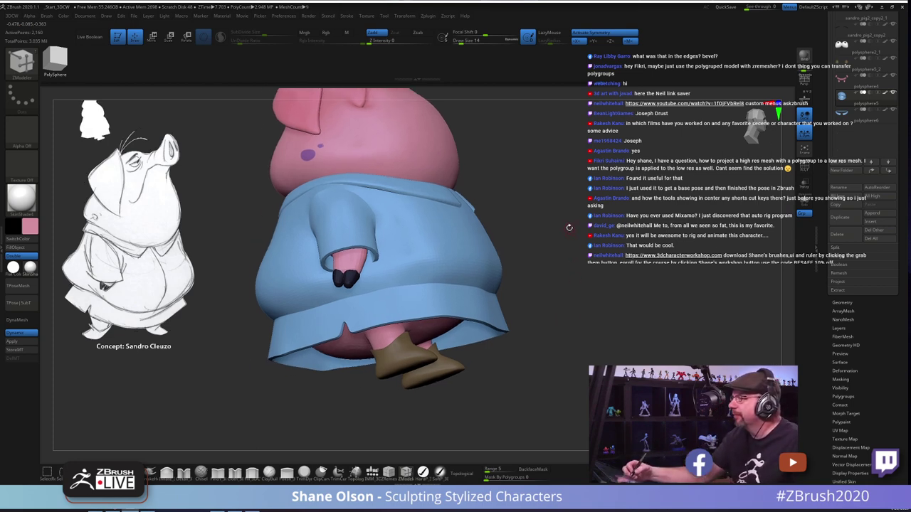
left_click_drag(555, 327, 576, 307)
key("shift")
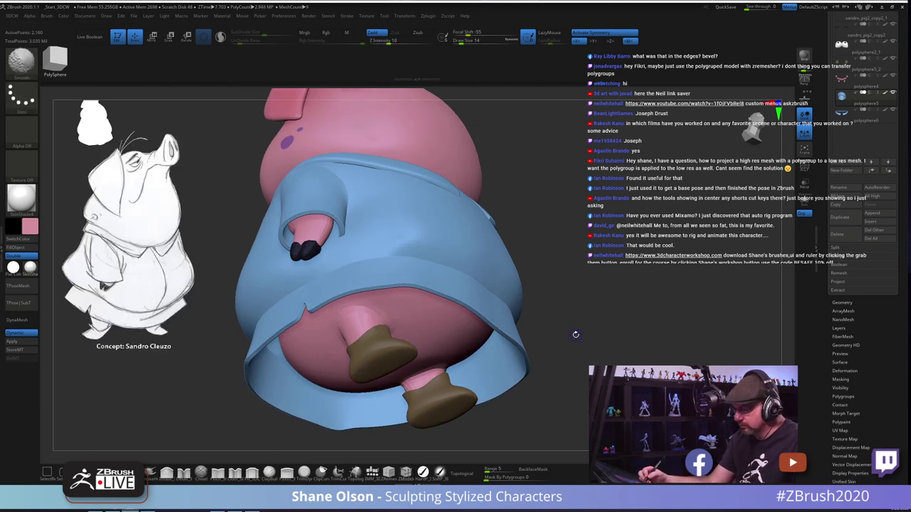
mouse_move(576, 334)
left_mouse_down()
mouse_move(585, 350)
mouse_move(563, 356)
mouse_move(550, 399)
left_mouse_up()
key("shift+f")
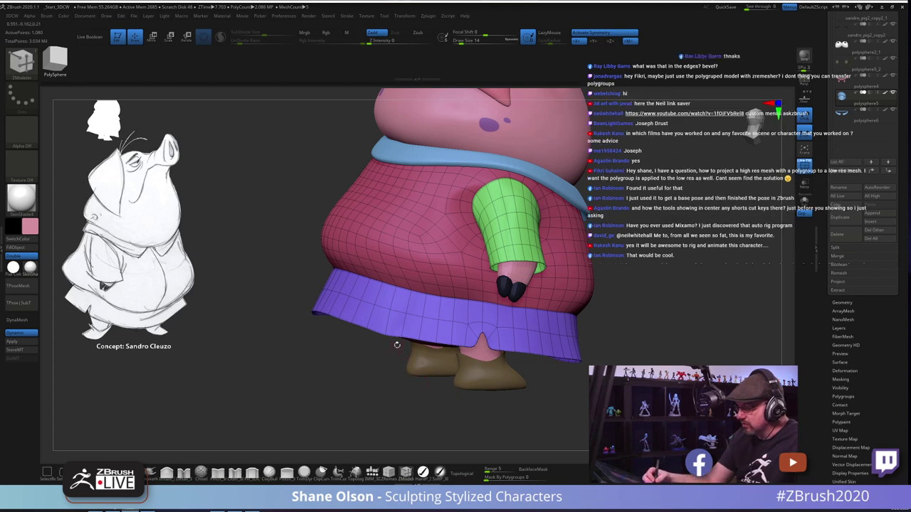
Step: Turn off the shirt's dynamic subdivision and even out its rear hem with the Move brush at draw size 46
key("shift")
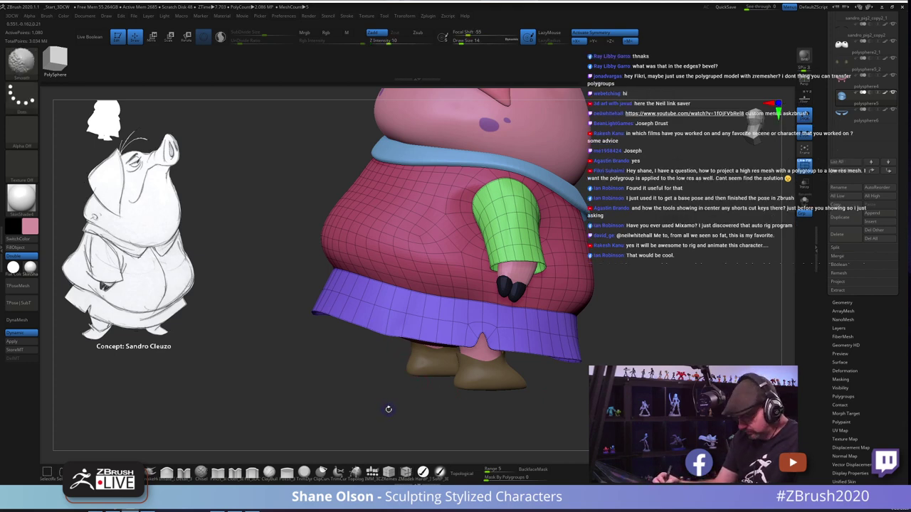
left_click(132, 471)
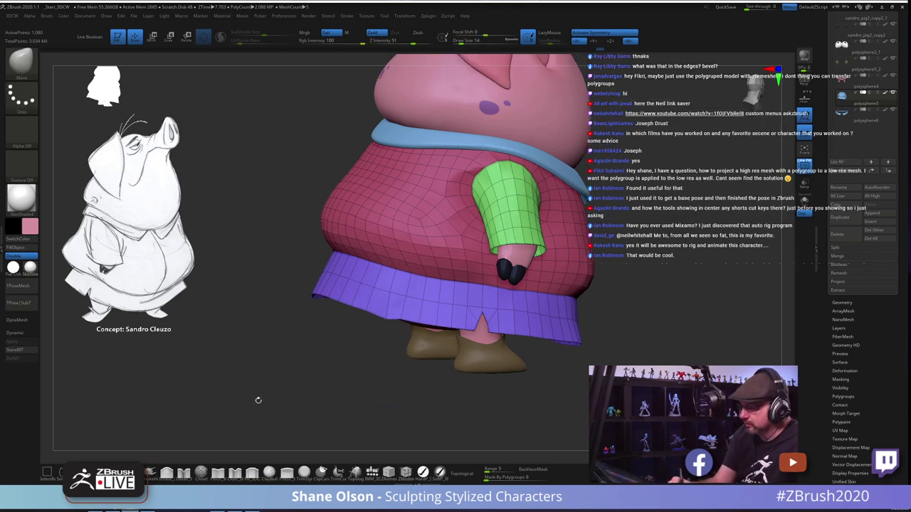
key("s")
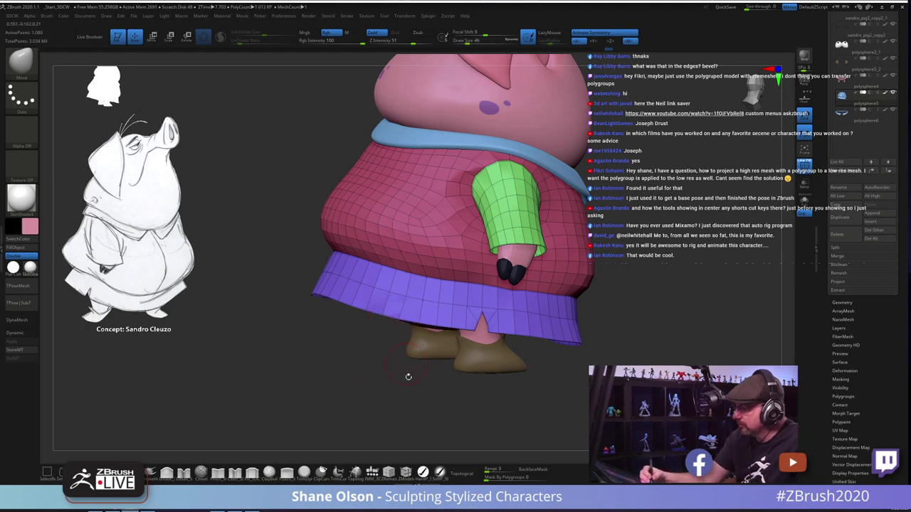
mouse_move(409, 376)
left_mouse_down()
mouse_move(443, 392)
mouse_move(381, 316)
left_mouse_up()
Step: Even out the hem band at the back and side of the shirt with the Move brush at draw sizes 17 and 33
key("s")
mouse_move(381, 315)
right_mouse_down()
mouse_move(386, 395)
mouse_move(381, 377)
right_mouse_up()
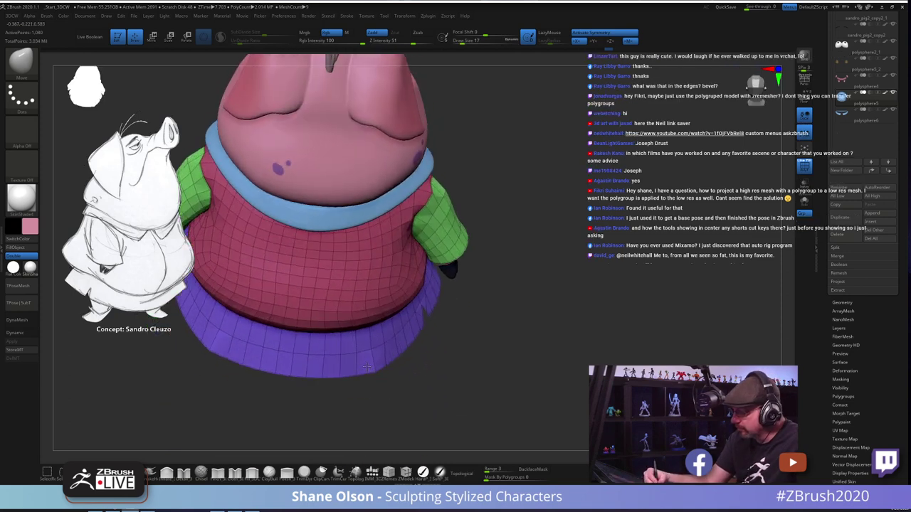
left_click_drag(386, 372, 388, 387)
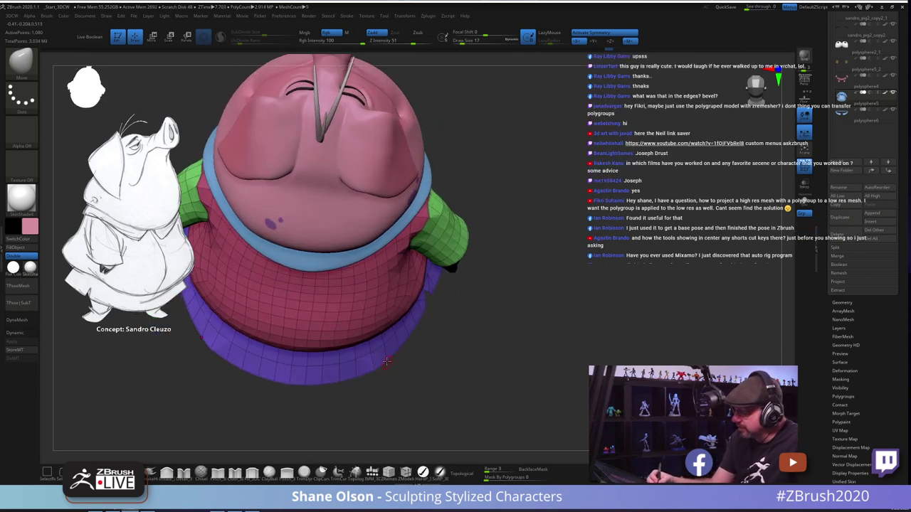
key("shift")
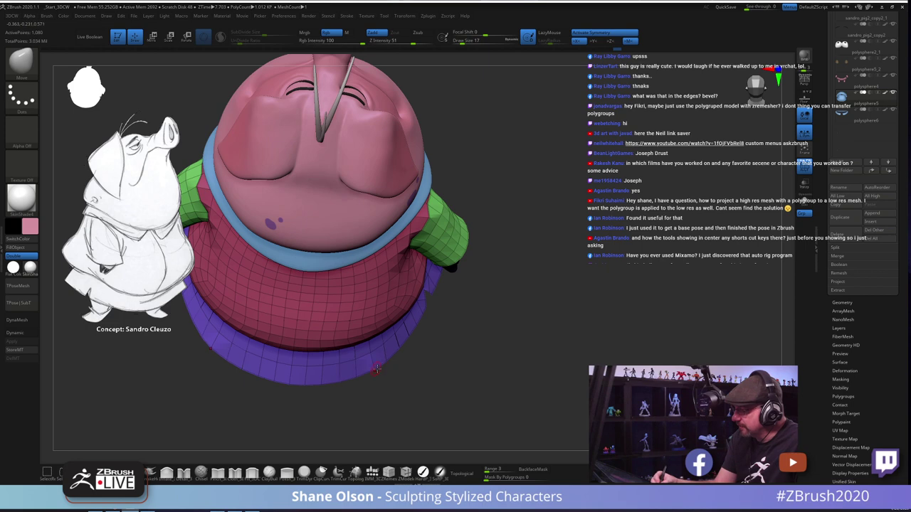
left_click_drag(461, 384, 555, 336)
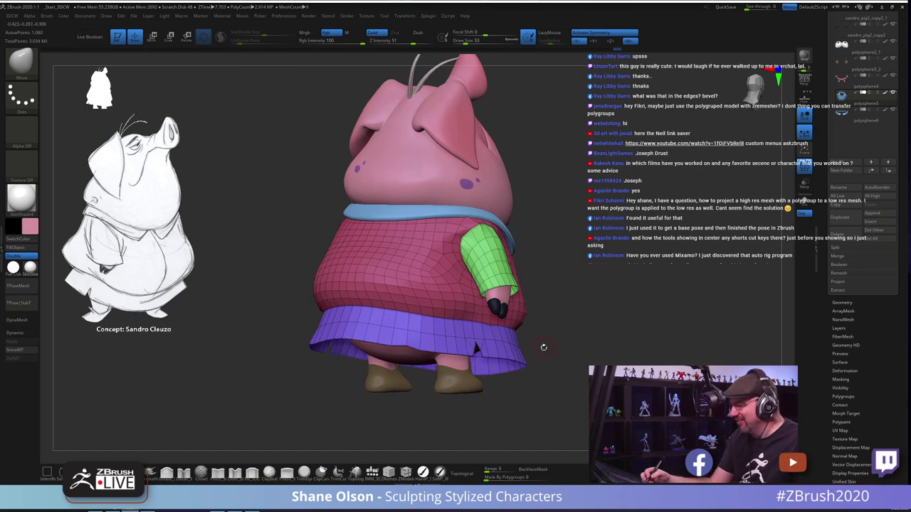
left_click_drag(420, 331, 413, 340)
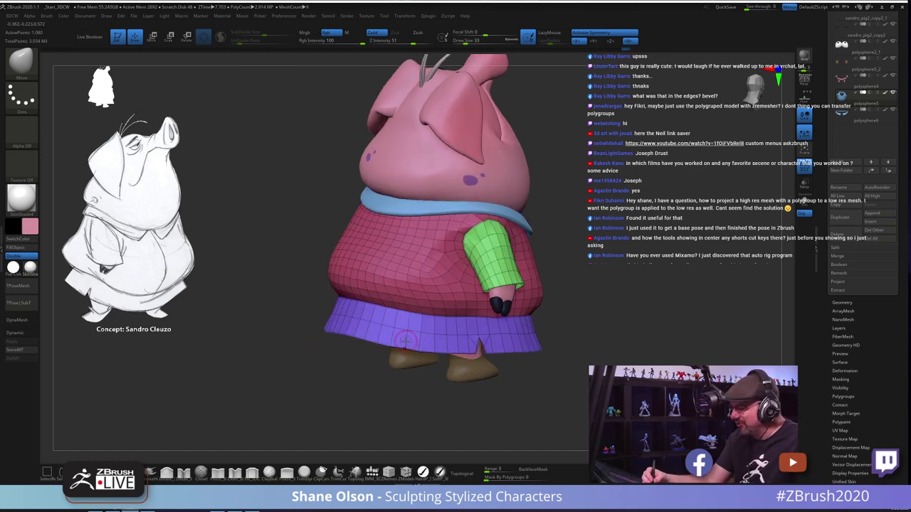
Step: Adjust the shirt's hem band around the front and side with the Move brush at draw size 37
mouse_move(498, 400)
left_mouse_down()
mouse_move(532, 381)
mouse_move(542, 388)
mouse_move(462, 370)
mouse_move(477, 361)
left_mouse_up()
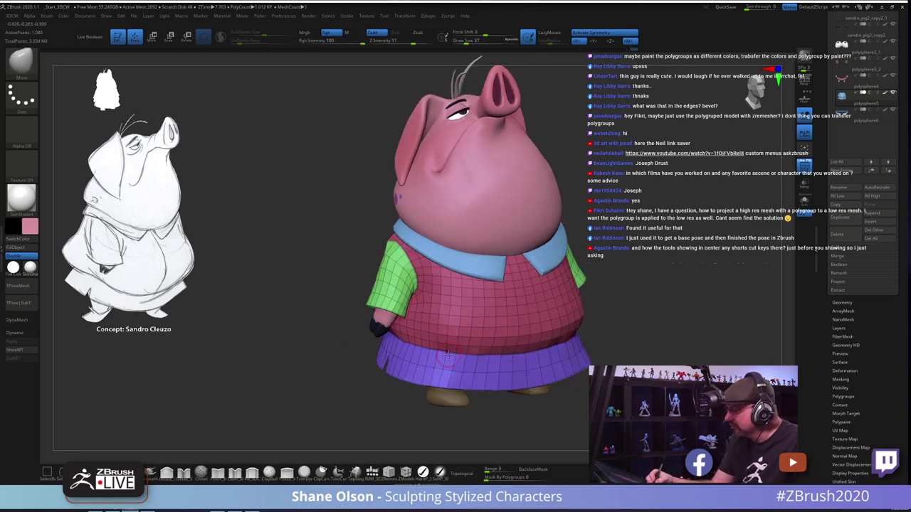
left_click_drag(525, 384, 533, 371)
right_click_drag(520, 361, 377, 339, "ctrl")
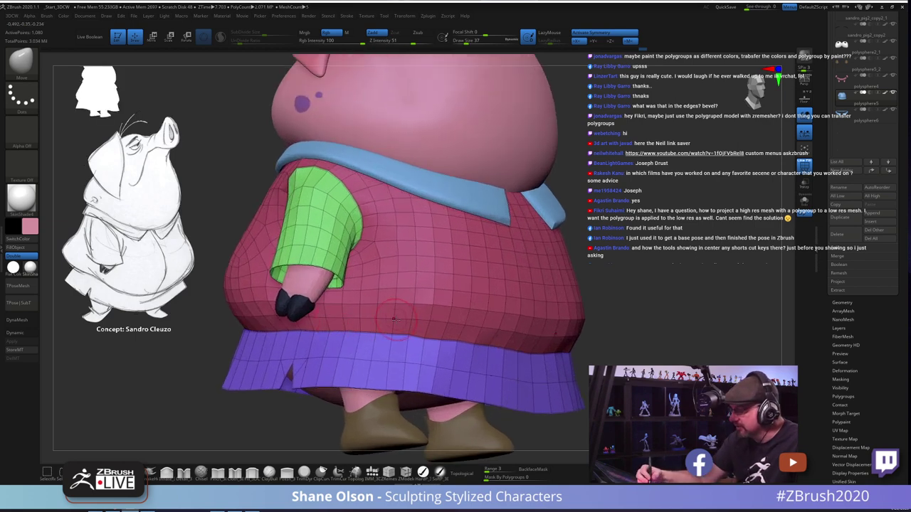
right_click_drag(419, 332, 512, 357)
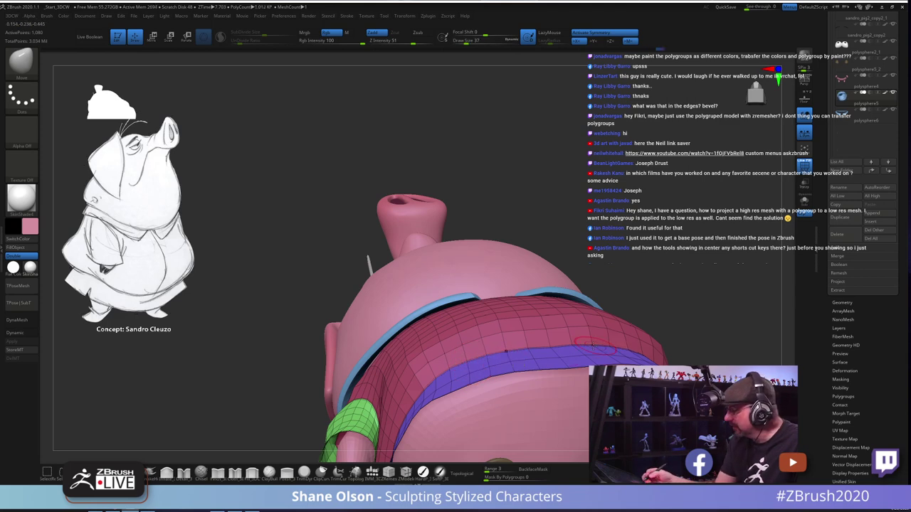
mouse_move(550, 346)
right_mouse_down()
mouse_move(517, 332)
mouse_move(578, 332)
mouse_move(560, 279)
mouse_move(528, 317)
right_mouse_up()
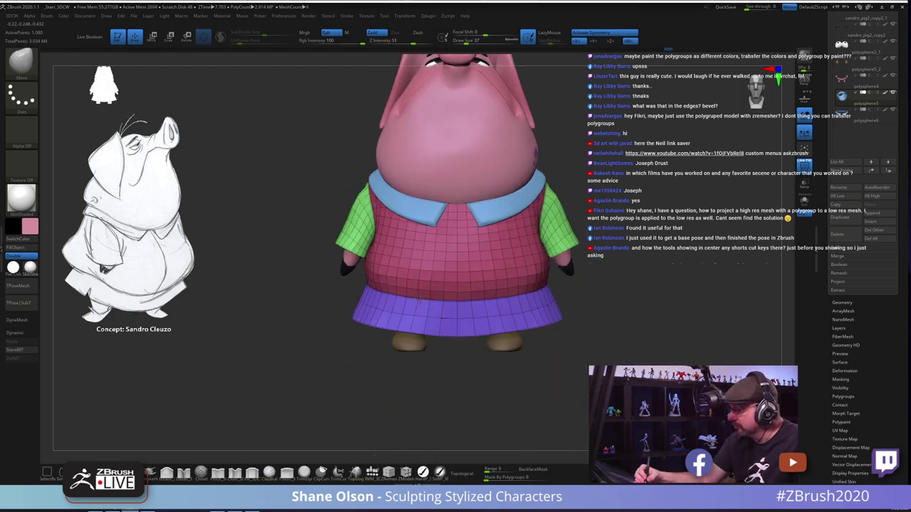
right_click_drag(515, 208, 419, 276, "ctrl")
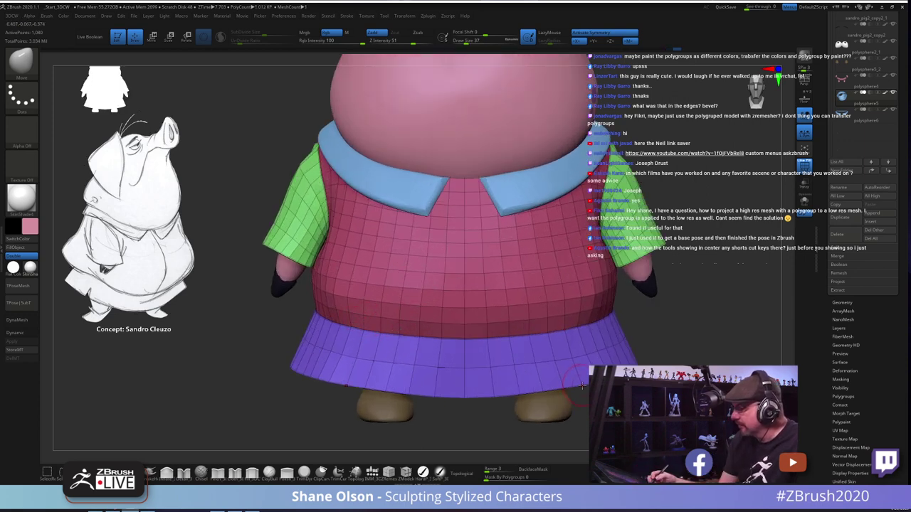
right_click_drag(582, 386, 754, 384)
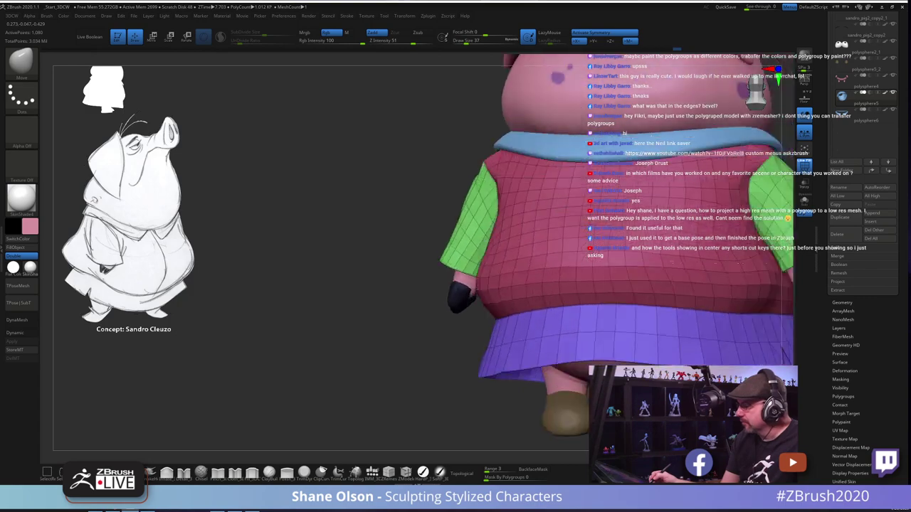
mouse_move(512, 385)
right_mouse_down()
mouse_move(573, 396)
mouse_move(436, 348)
right_mouse_up()
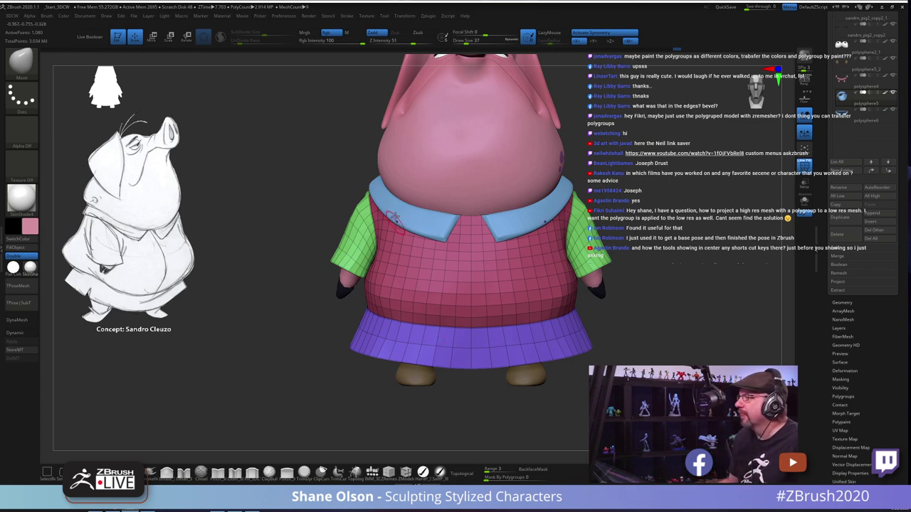
right_click_drag(310, 146, 292, 167)
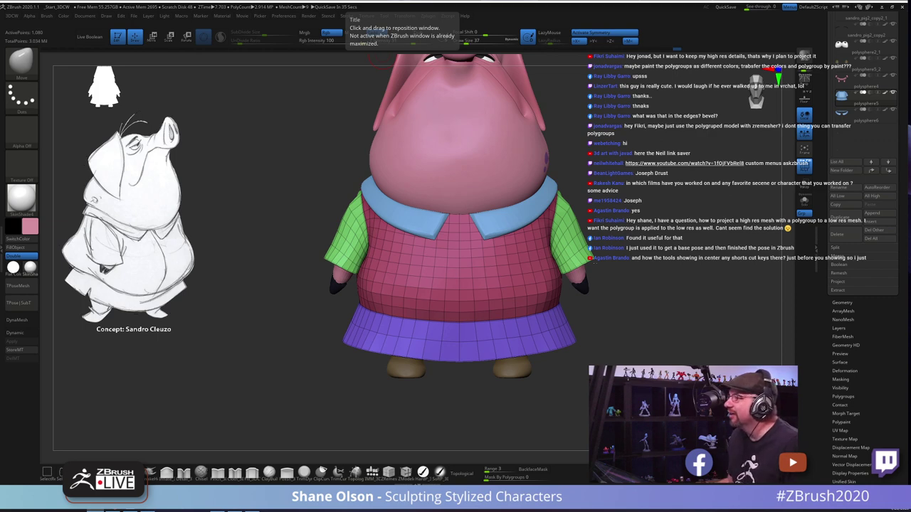
left_click_drag(651, 147, 634, 197)
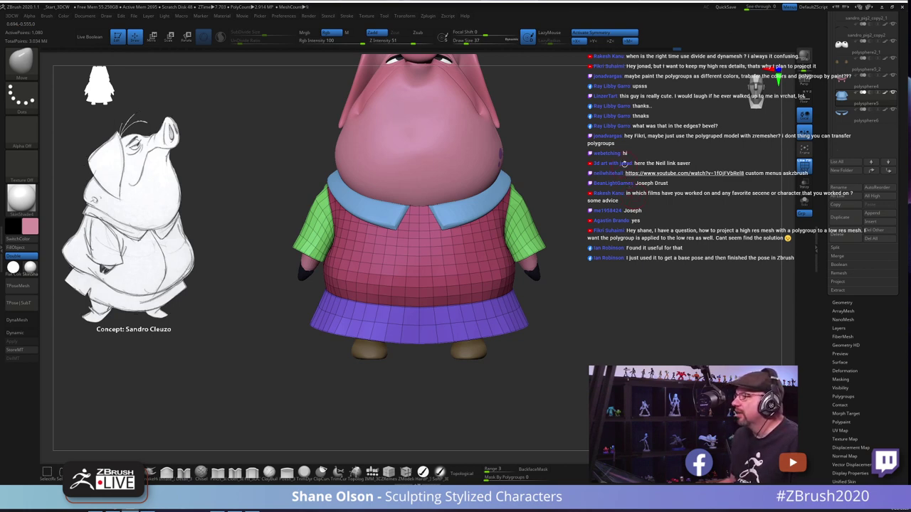
Step: Nudge the front of the shirt's shoulders just below the collar with the Move brush at draw size 87
key("s")
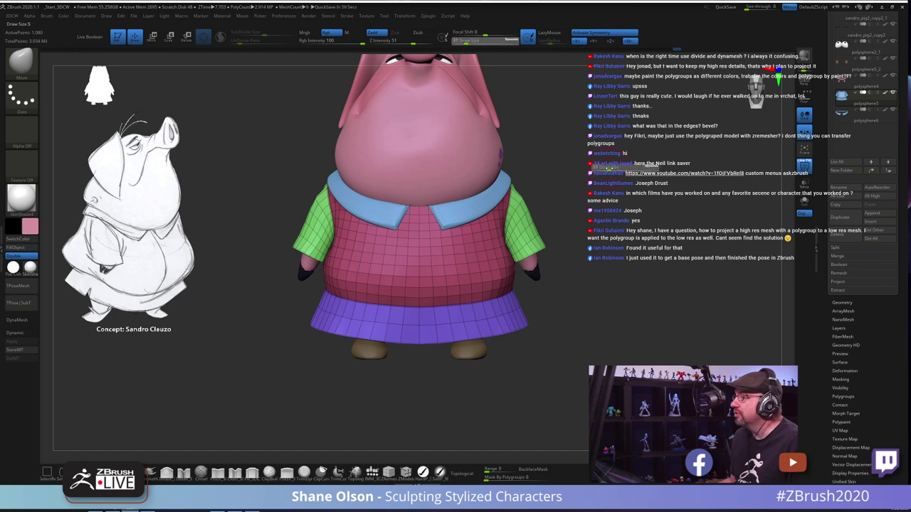
key("s")
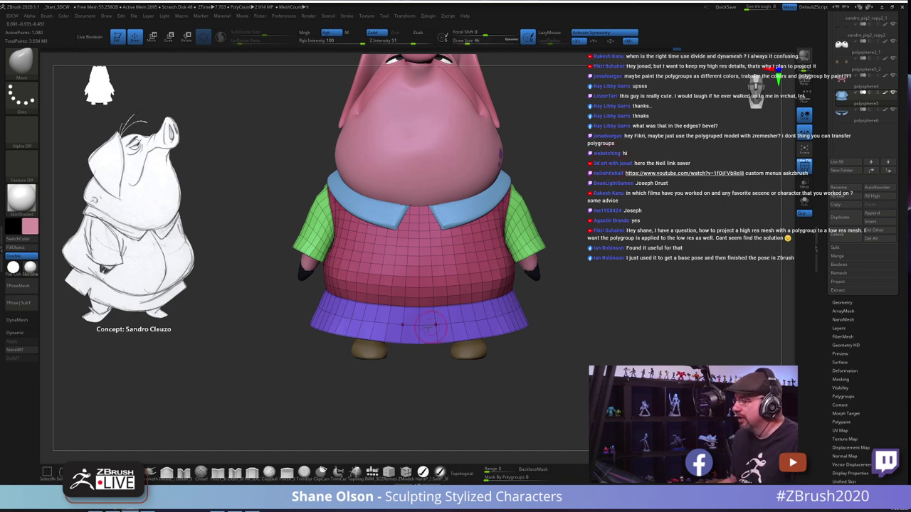
key("s")
left_click_drag(285, 211, 288, 210)
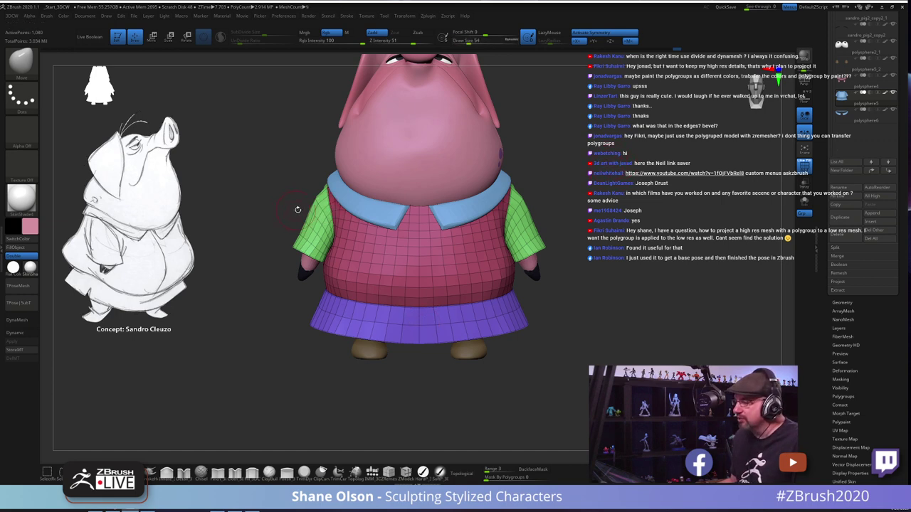
key("s")
left_click_drag(248, 252, 260, 252)
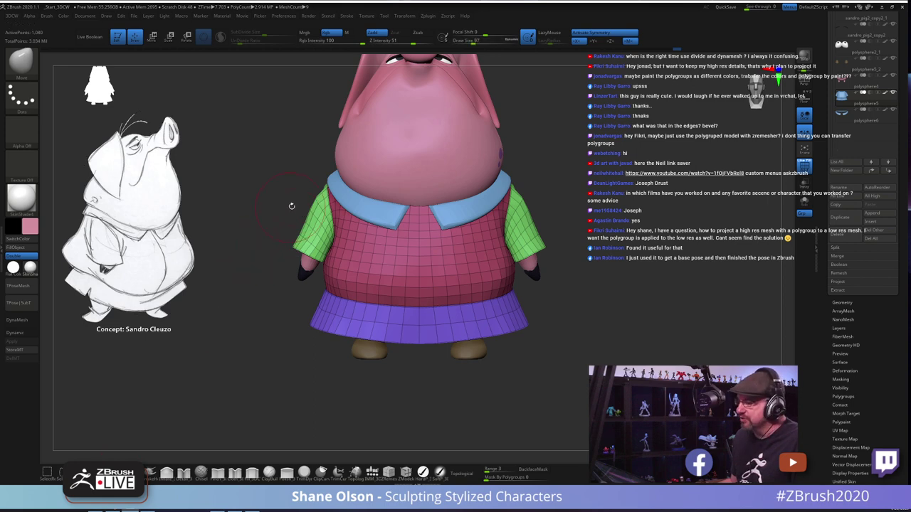
left_click_drag(314, 207, 319, 204)
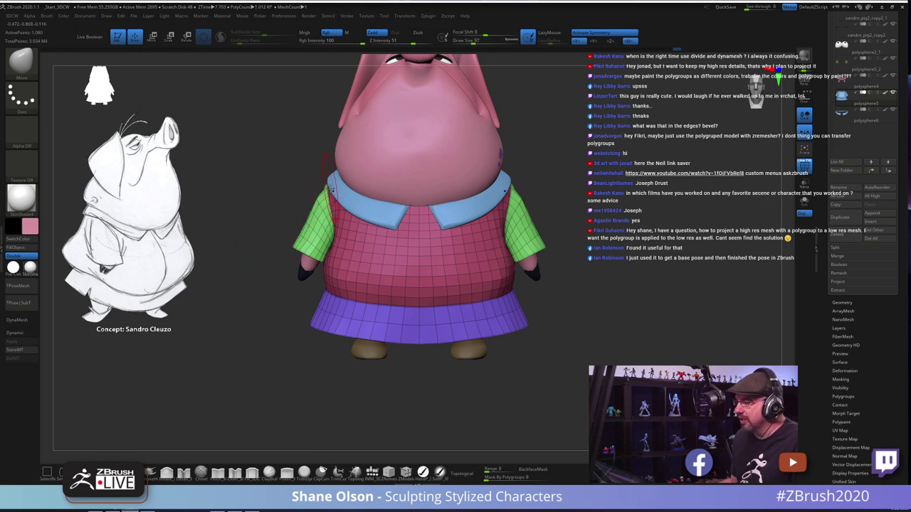
Step: Adjust the tops of the shirt's sleeves from the front and back with the Move brush at draw sizes 71 and 65
key("bracketleft")
key("bracketleft")
key("bracketleft")
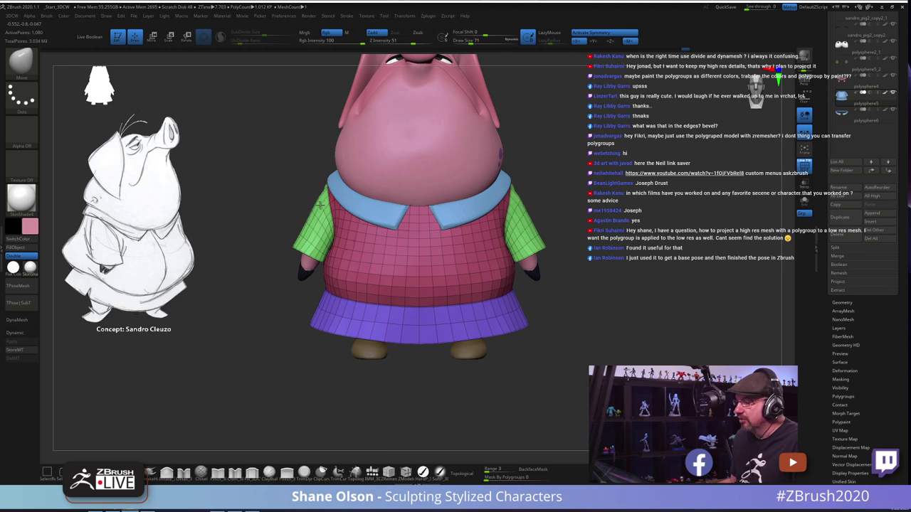
left_click_drag(279, 207, 370, 212)
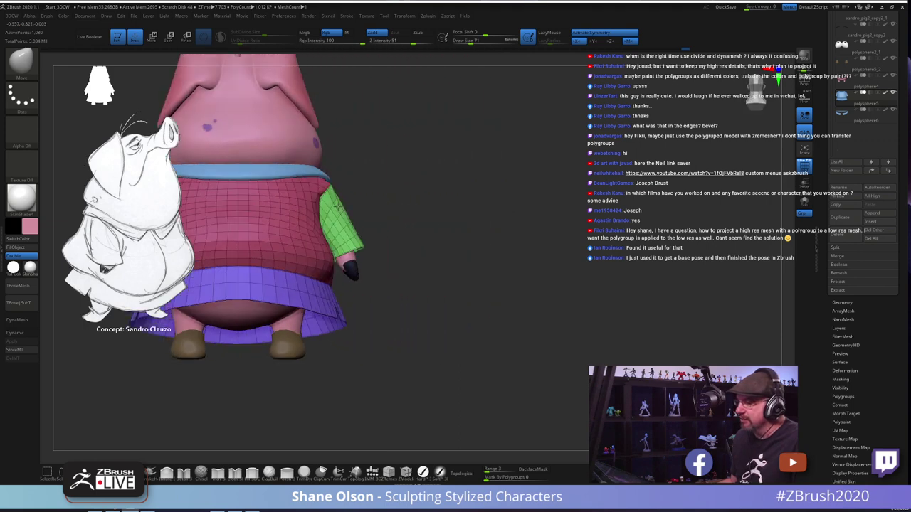
key("bracketleft")
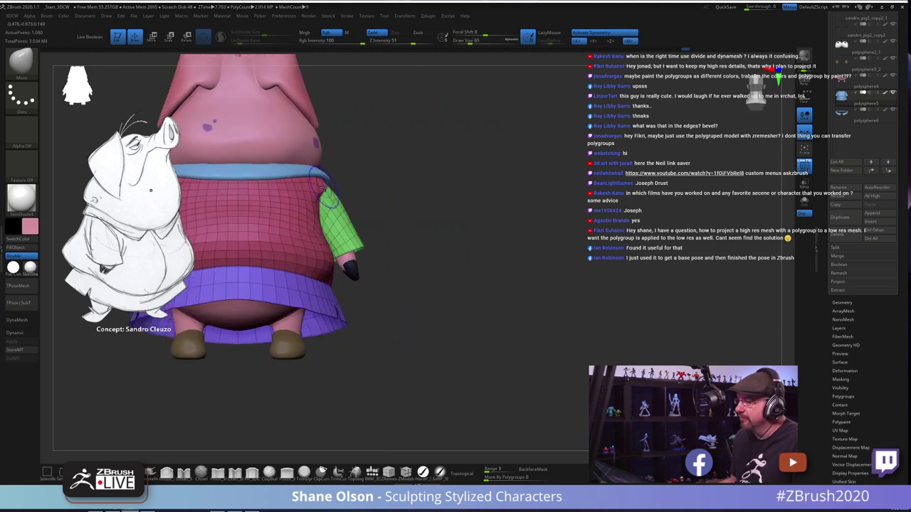
right_click_drag(324, 187, 281, 240)
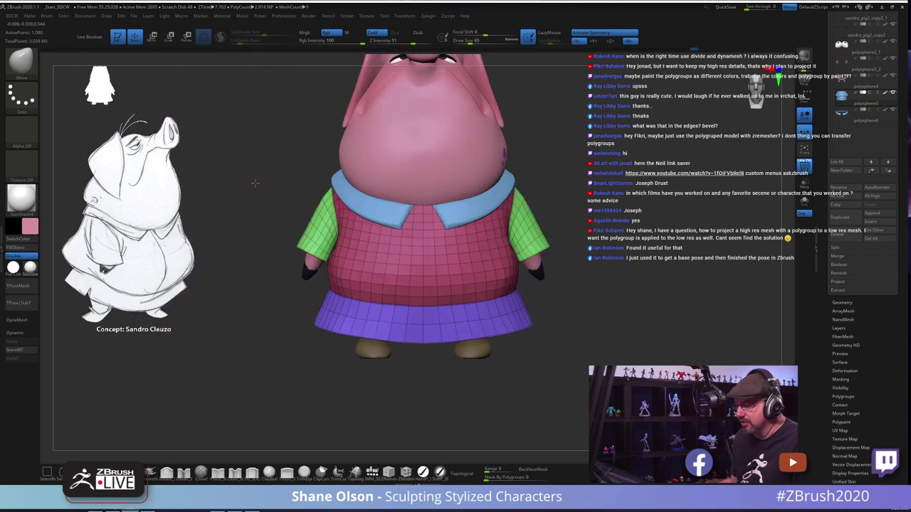
right_click_drag(255, 183, 272, 183)
Step: Smooth the lower front of the shirt just above the hem band
right_click_drag(685, 337, 640, 331)
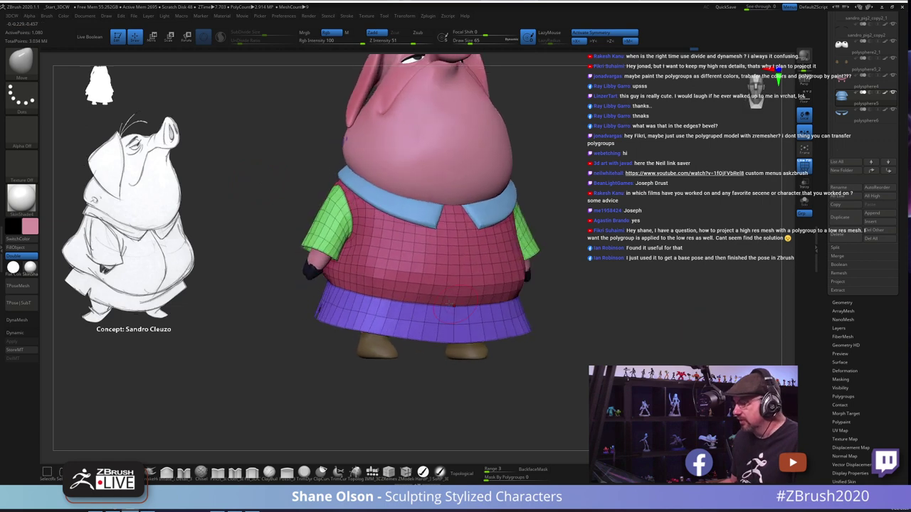
mouse_move(394, 287)
left_mouse_down("shift")
mouse_move(382, 271)
mouse_move(390, 268)
left_mouse_up("shift")
right_click_drag(618, 263, 632, 263)
right_click_drag(630, 336, 535, 333)
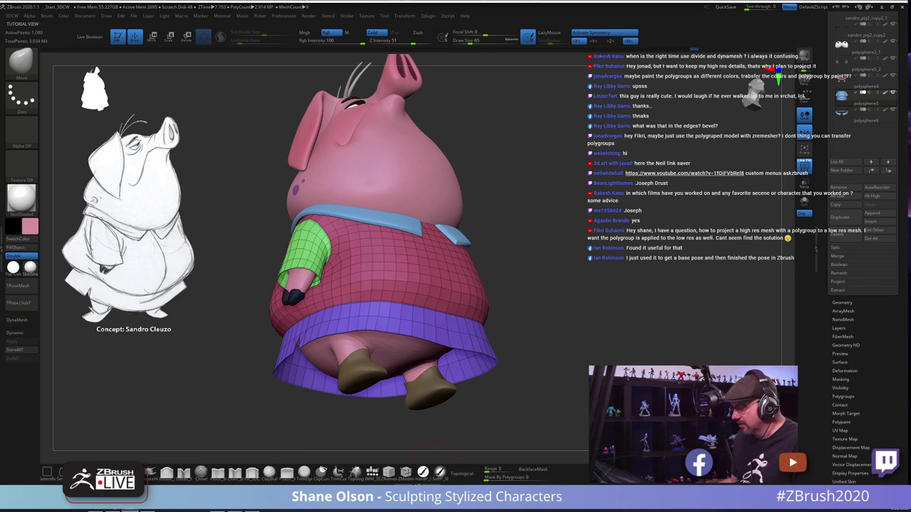
Step: Thicken the shirt by extruding all its polygons with ZModeler, and preview it with dynamic subdivision and no polyframe
left_click(405, 472)
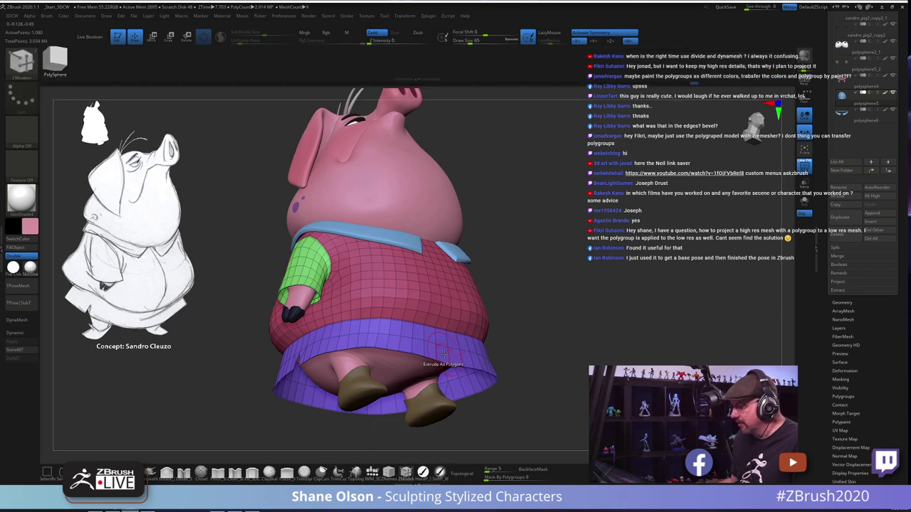
left_click_drag(444, 354, 441, 359)
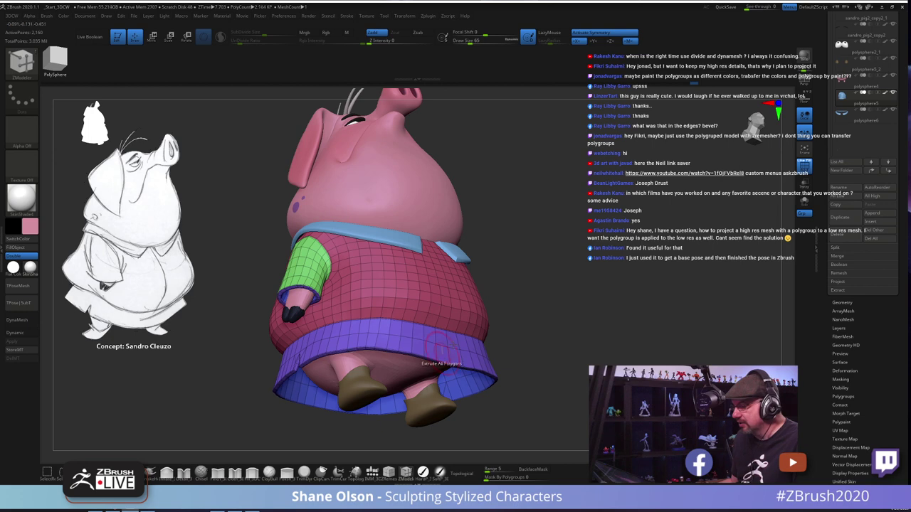
left_click_drag(654, 284, 600, 272)
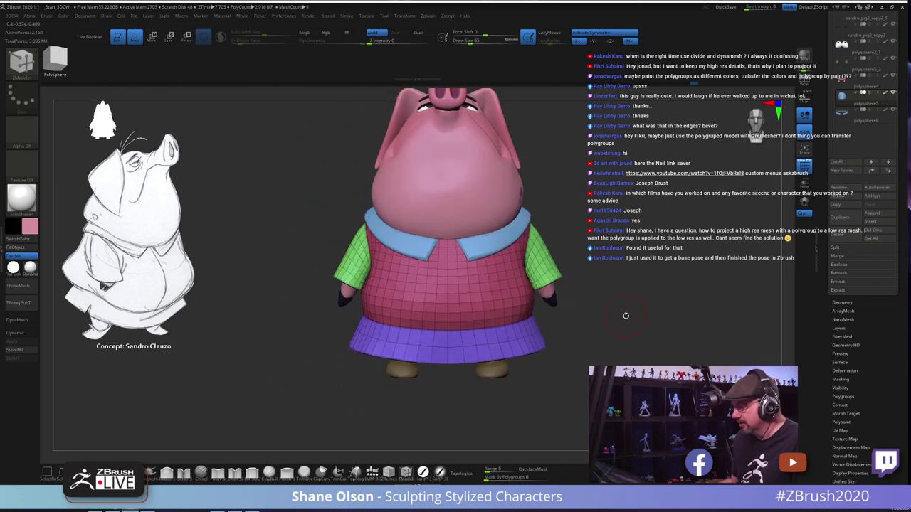
key("shift+f")
left_click_drag(641, 313, 530, 272)
key("d")
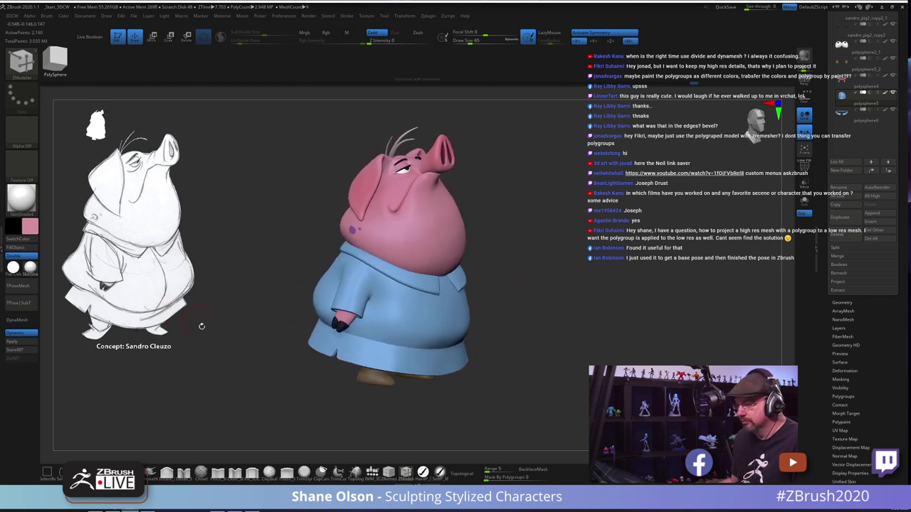
Step: Reshape the back and side of the thickened shirt with the Move brush at draw sizes 124 and 140
left_click(114, 472)
key("s")
left_click_drag(255, 337, 261, 337)
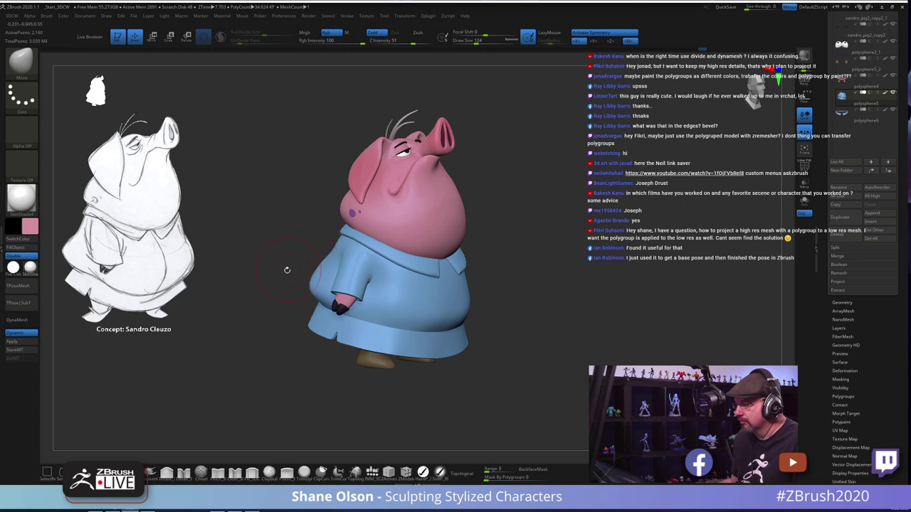
left_click_drag(287, 270, 293, 275)
left_click_drag(536, 282, 562, 286)
key("s")
left_click_drag(327, 267, 324, 264)
left_click_drag(514, 273, 306, 256)
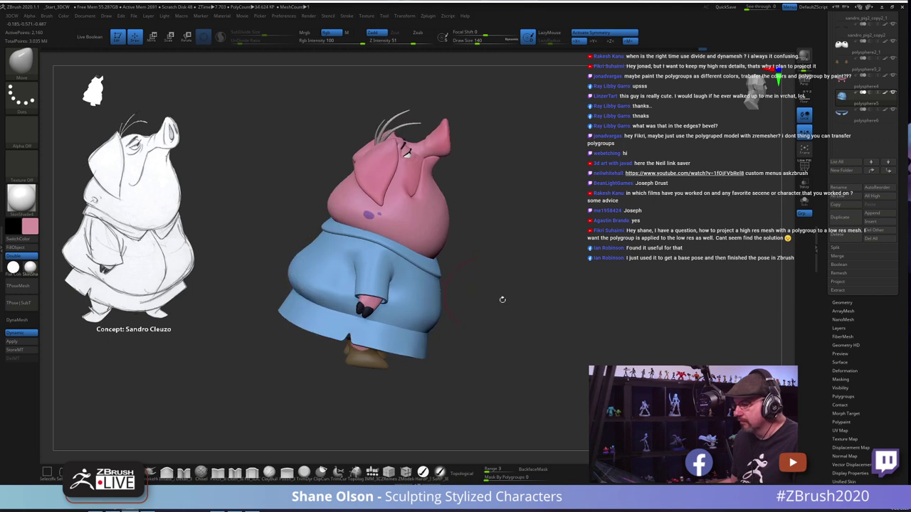
left_click_drag(502, 299, 548, 314)
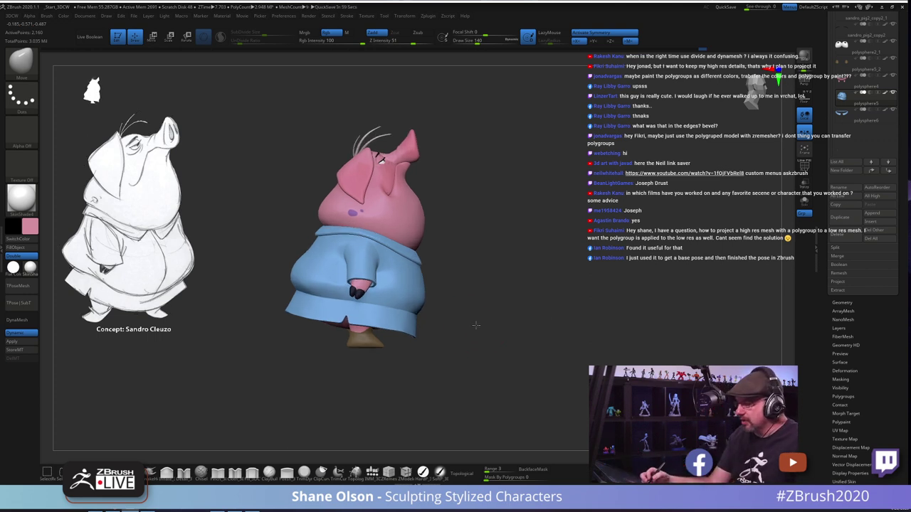
Step: Refine the slit in the side of the shirt's hem with the Move brush at draw sizes 65 and 44
mouse_move(476, 325)
left_mouse_down()
mouse_move(479, 365)
mouse_move(471, 365)
left_mouse_up()
key("s")
right_click_drag(364, 315, 366, 330)
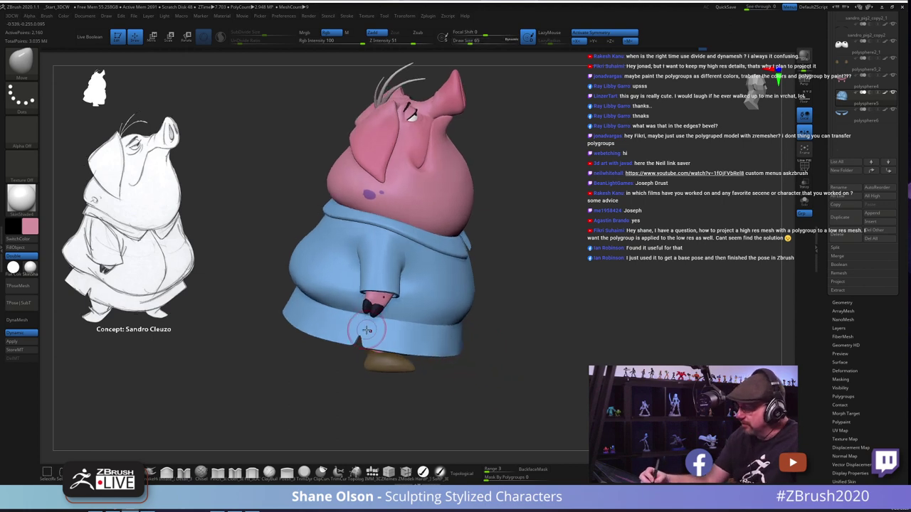
key("s")
left_click_drag(367, 331, 361, 332)
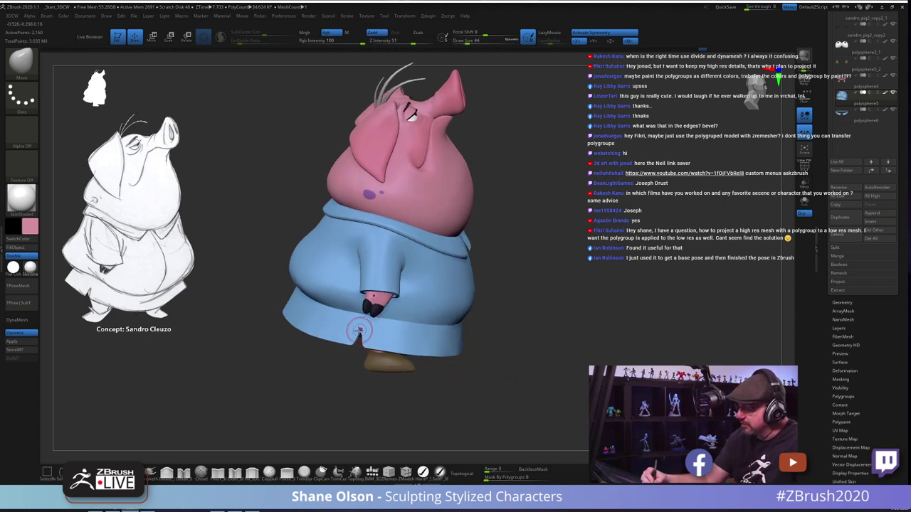
left_click_drag(464, 398, 505, 319)
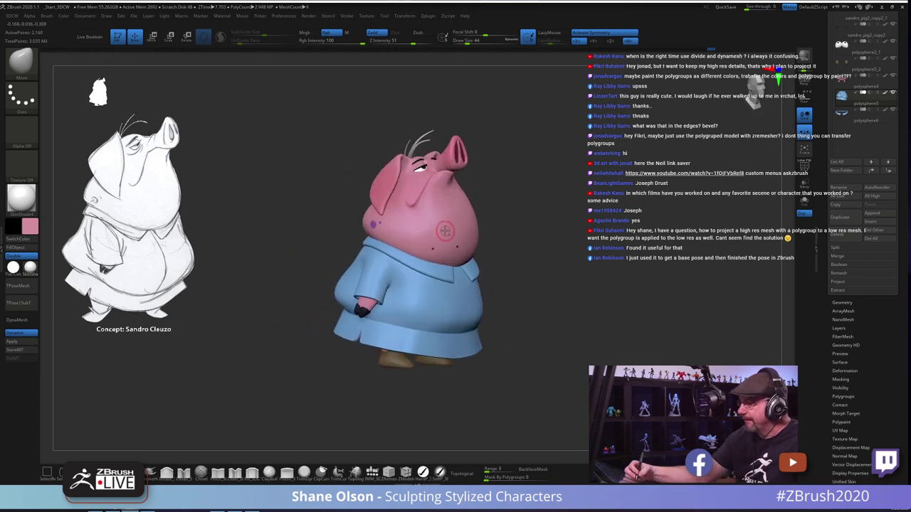
Step: Paint soft shading on the front of the shirt in a darker shade of its blue at draw size 163
left_click(451, 222, "alt")
left_click(439, 473)
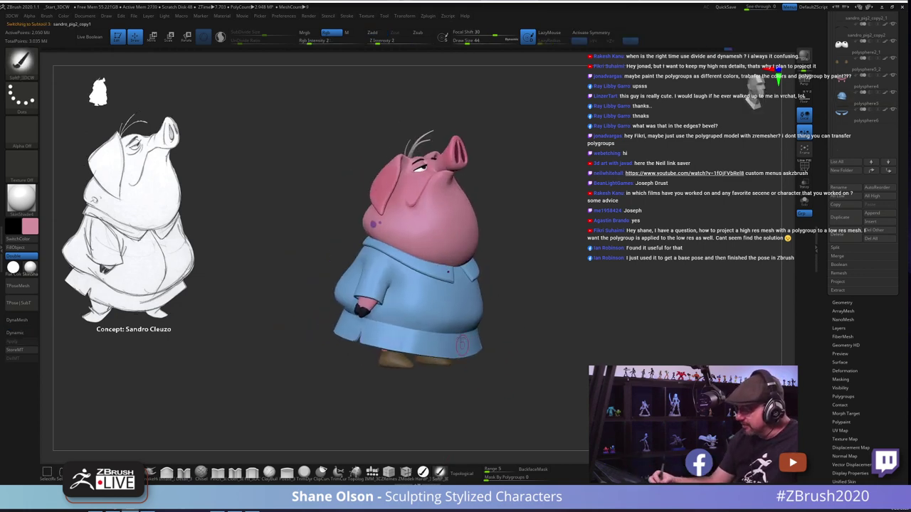
left_click(458, 313, "alt")
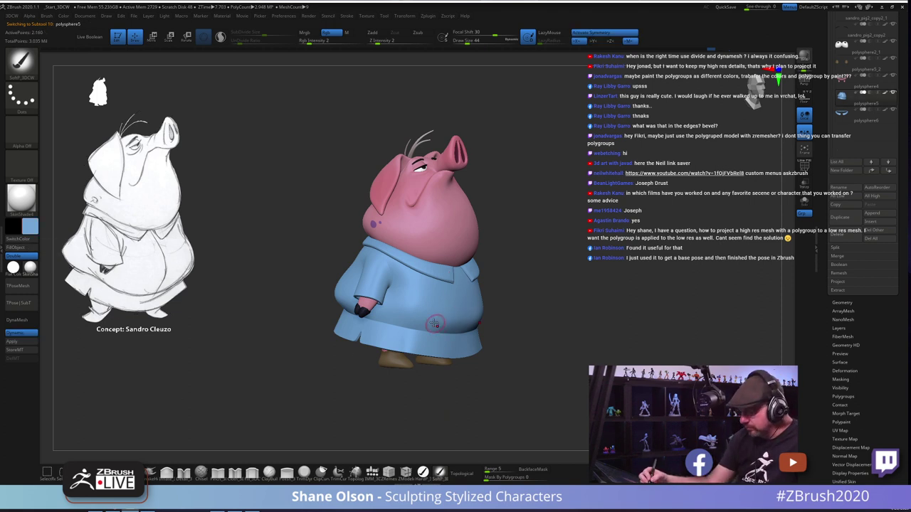
left_click(30, 225)
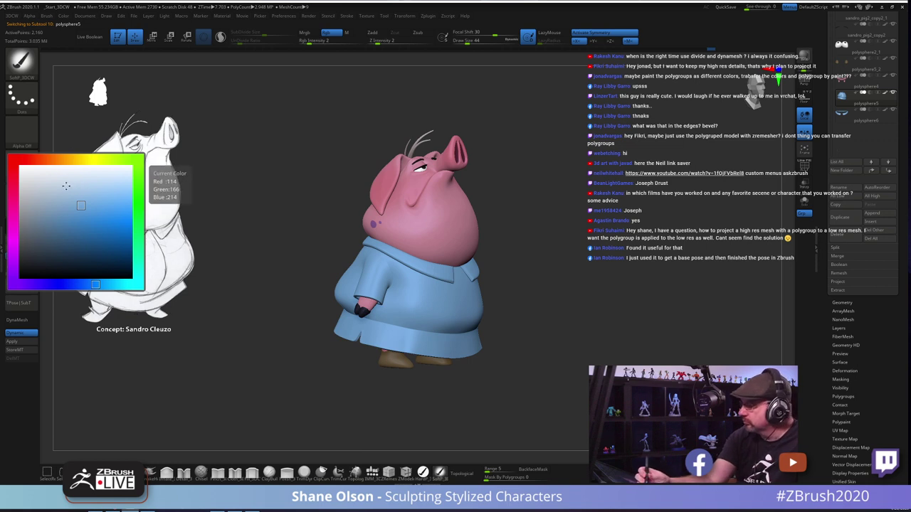
left_click(70, 233)
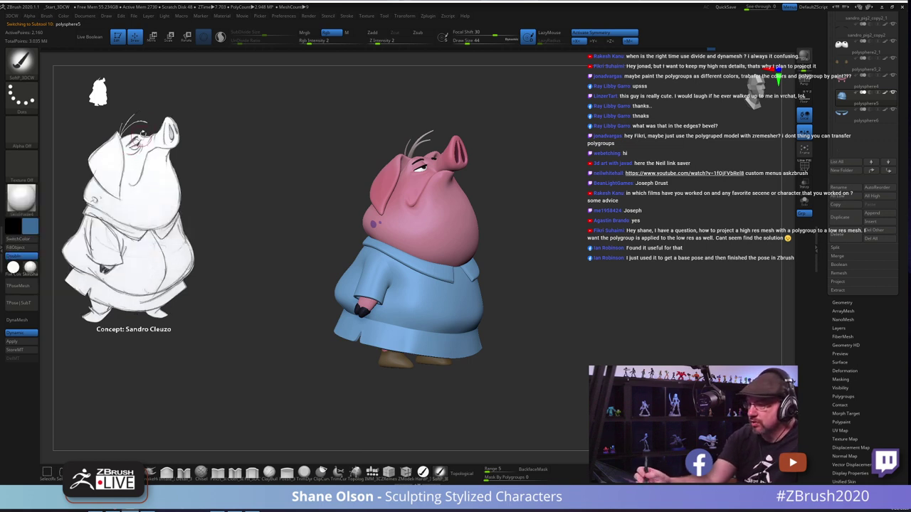
key("s")
left_click(475, 409)
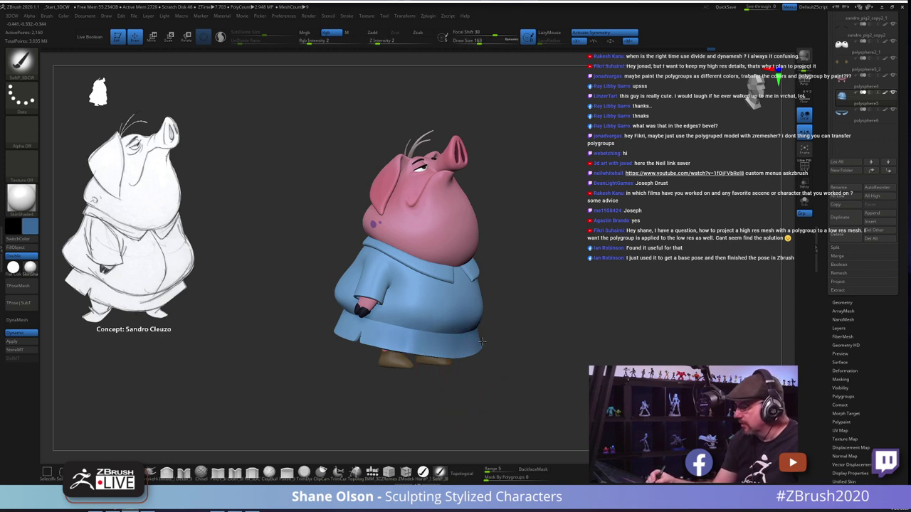
left_click_drag(541, 344, 480, 331)
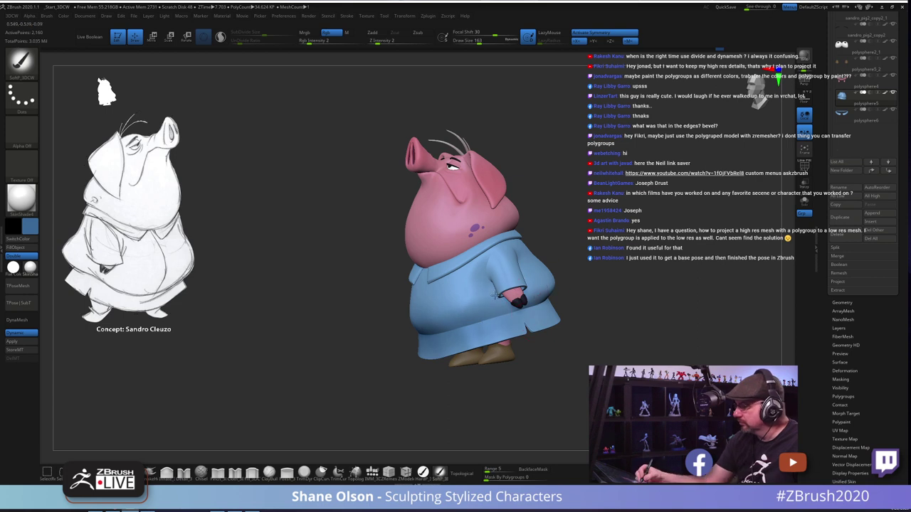
Step: Continue the darker blue shading around the sides and back of the shirt, under the sleeves and above the hem
left_click_drag(609, 294, 542, 289)
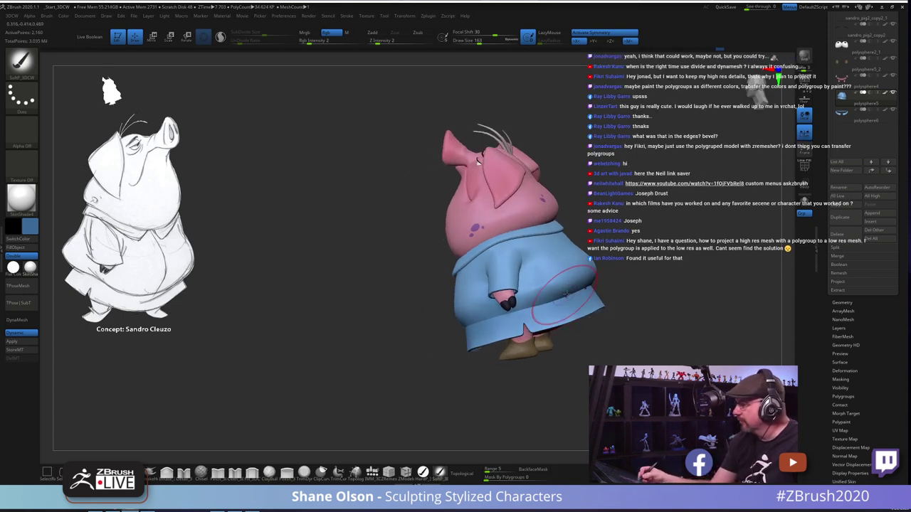
left_click_drag(646, 260, 571, 296, "alt")
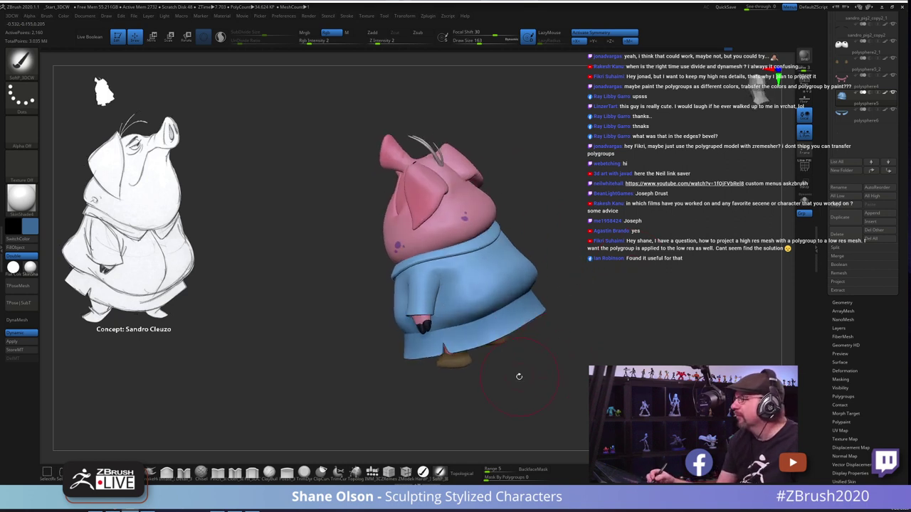
left_click_drag(519, 376, 541, 359)
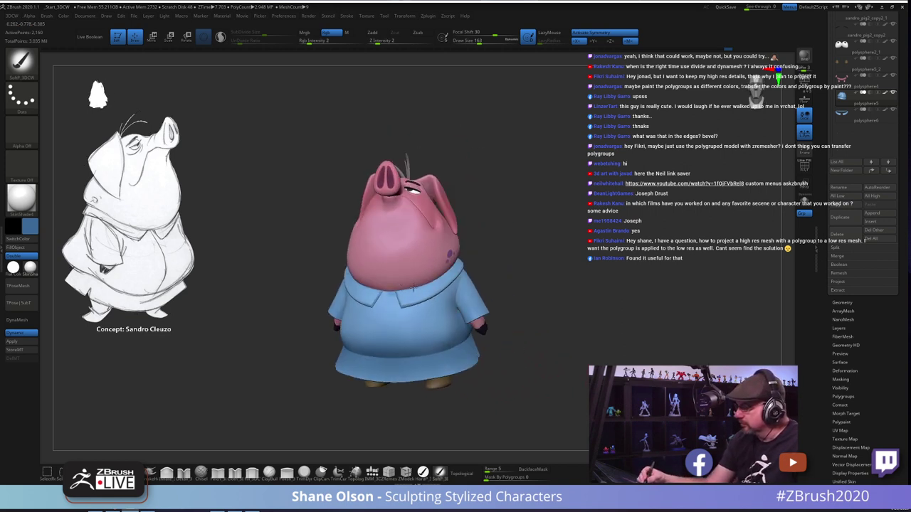
left_click_drag(509, 253, 475, 271)
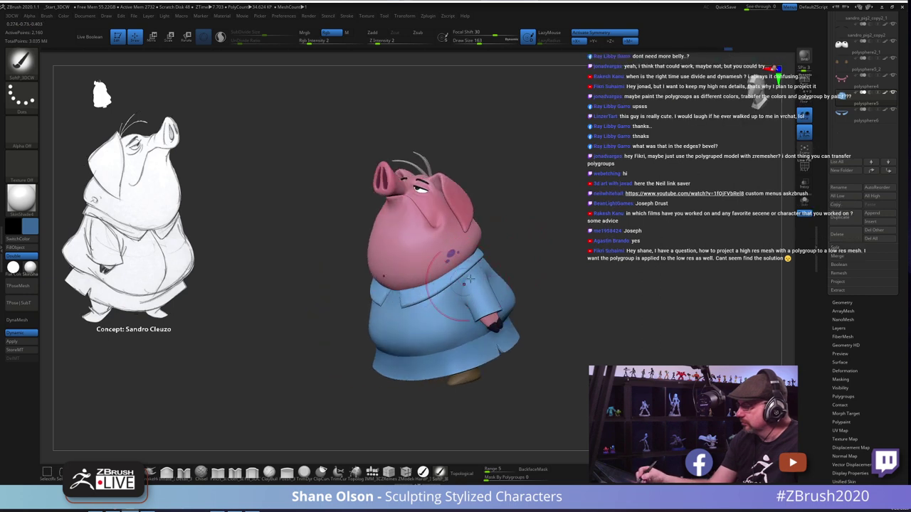
right_click_drag(469, 279, 484, 245)
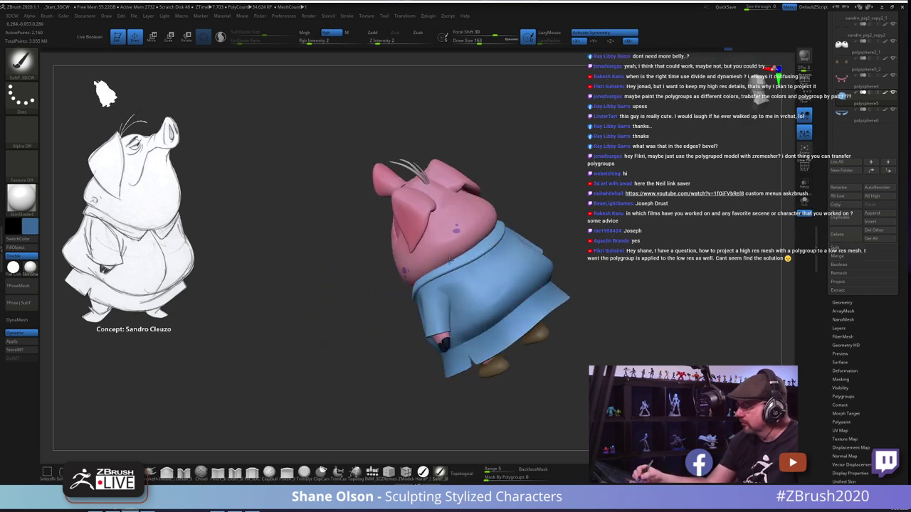
left_click_drag(541, 225, 658, 329)
Step: Shade the shirt's collar with the same darker blue
left_click(857, 114)
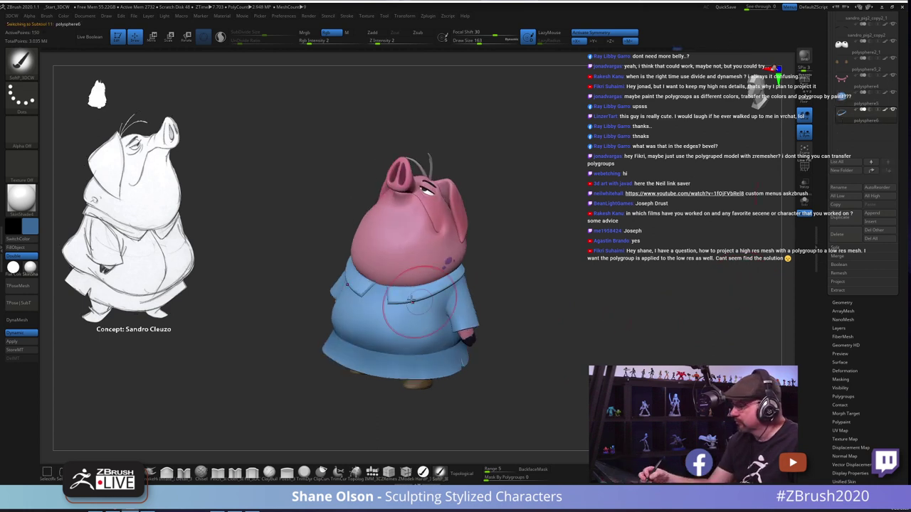
left_click_drag(515, 268, 475, 249)
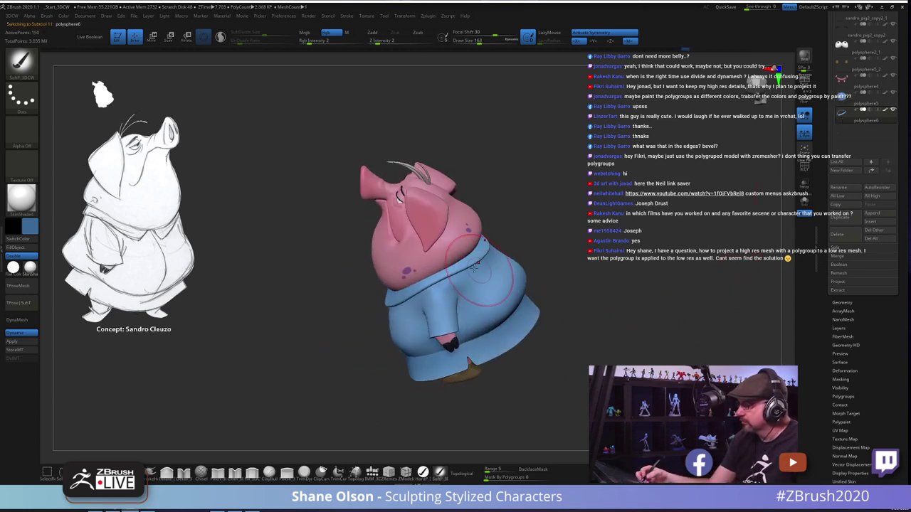
mouse_move(577, 362)
left_mouse_down()
mouse_move(565, 380)
mouse_move(524, 365)
mouse_move(486, 325)
left_mouse_up()
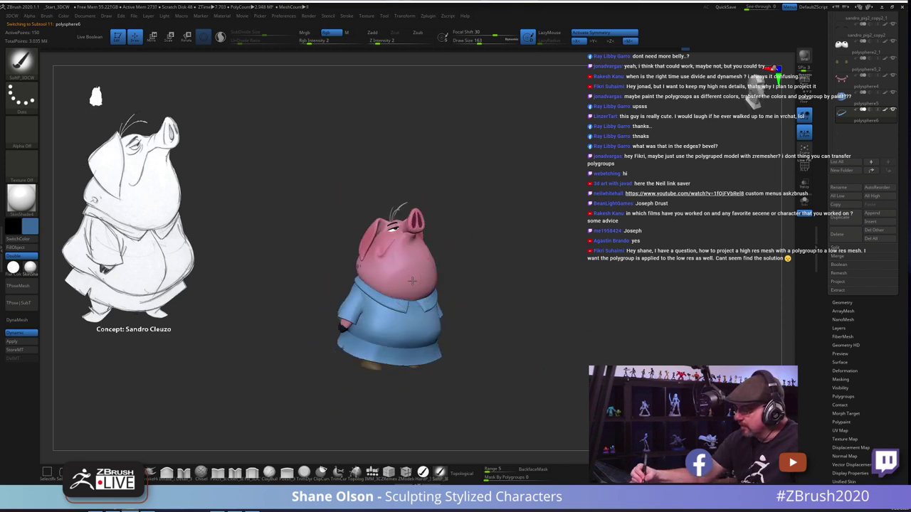
Step: Paint symmetrical shading on the pig's lower head and neck along the collar, using the purple sampled from the cheek spot
left_click(412, 281, "alt")
right_click_drag(395, 254, 362, 252)
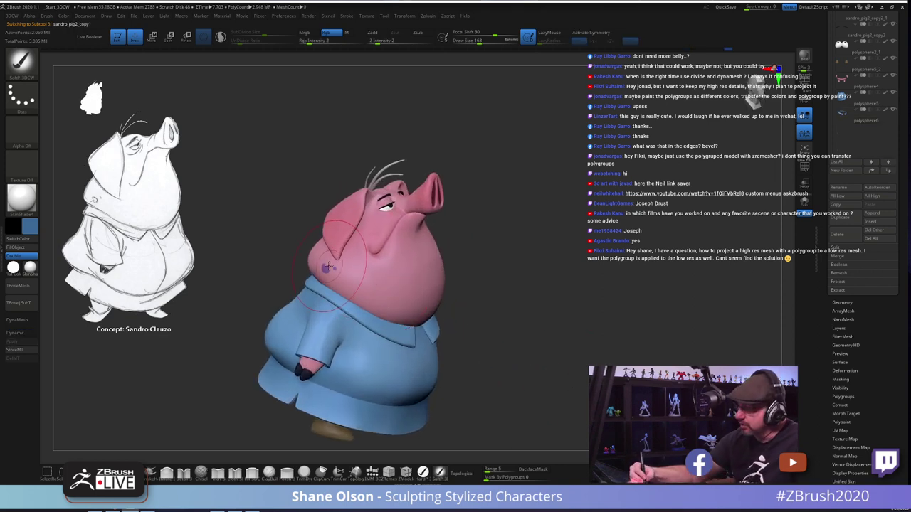
key("c")
right_click_drag(340, 280, 373, 297)
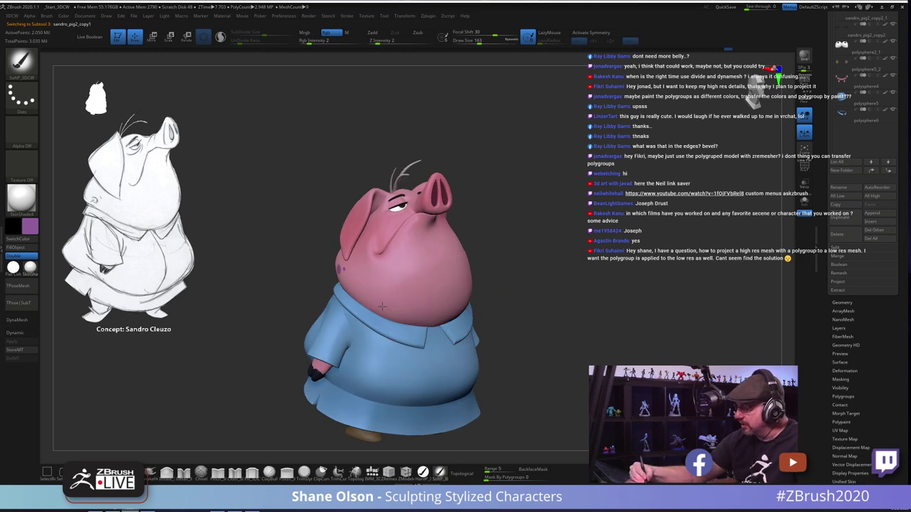
left_click_drag(540, 323, 471, 310)
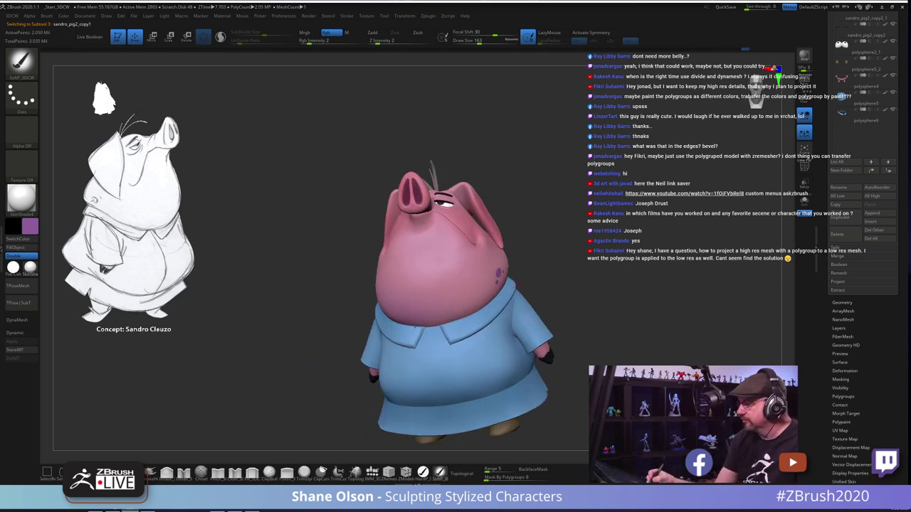
key("ctrl")
right_click_drag(557, 277, 562, 275, "shift")
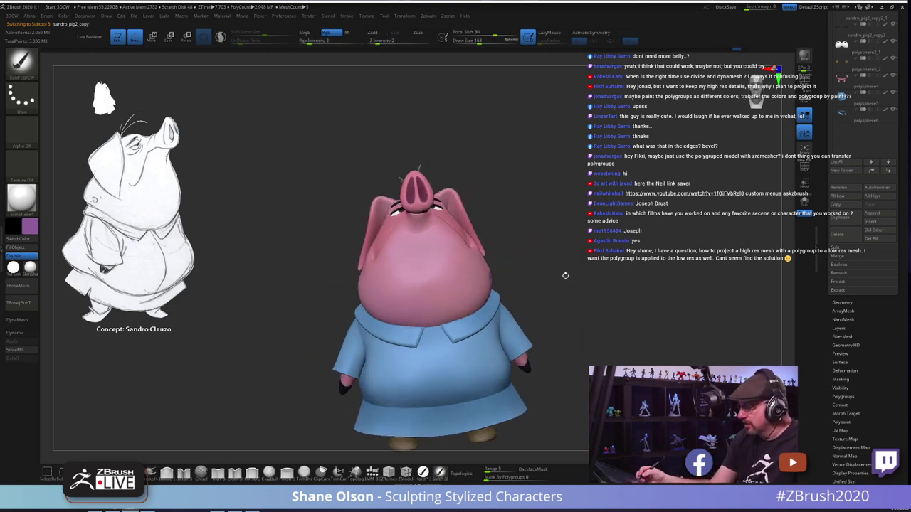
key("x")
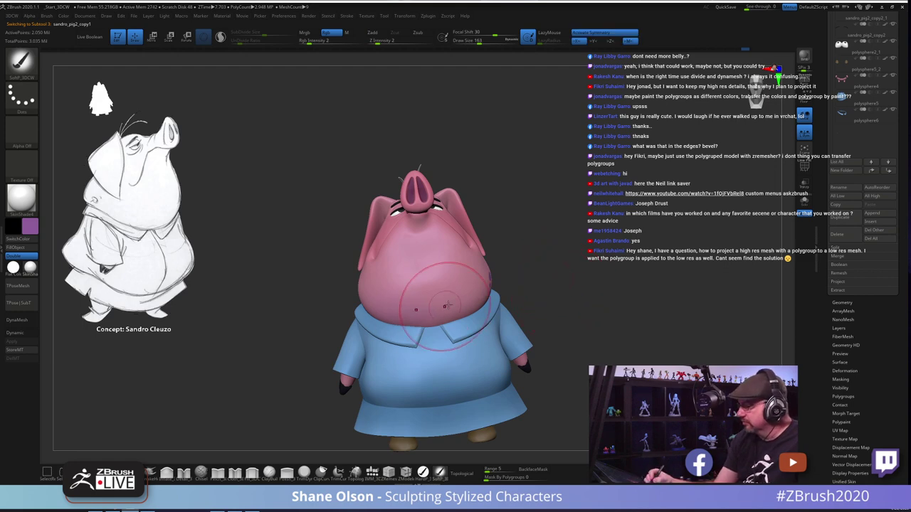
right_click_drag(535, 278, 502, 289)
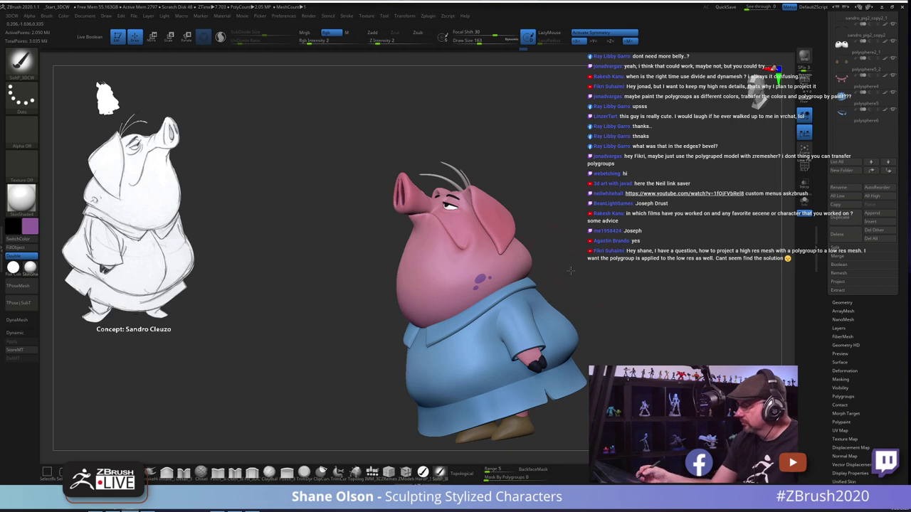
right_click_drag(570, 271, 525, 274)
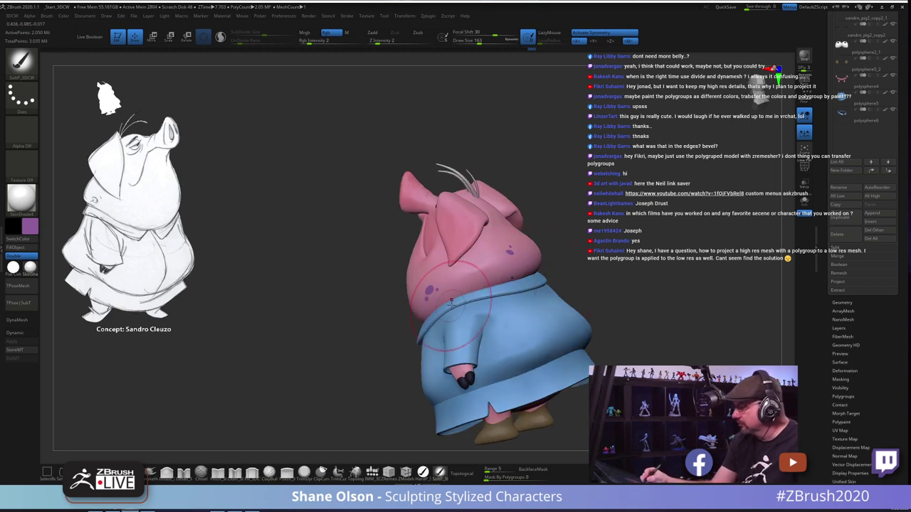
Step: Shade the pig's arms and legs where they emerge from the shirt with the same purple
mouse_move(619, 299)
right_mouse_down()
mouse_move(523, 297)
mouse_move(515, 307)
right_mouse_up()
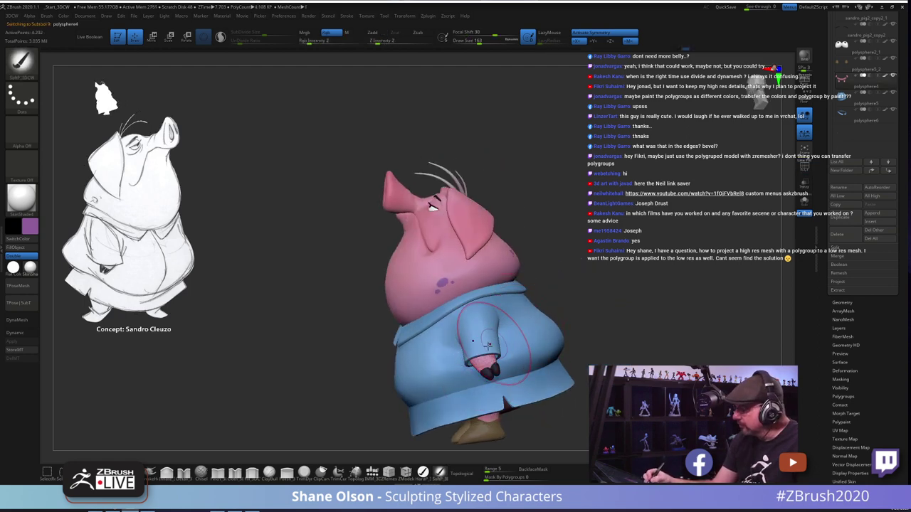
right_click_drag(556, 345, 483, 408)
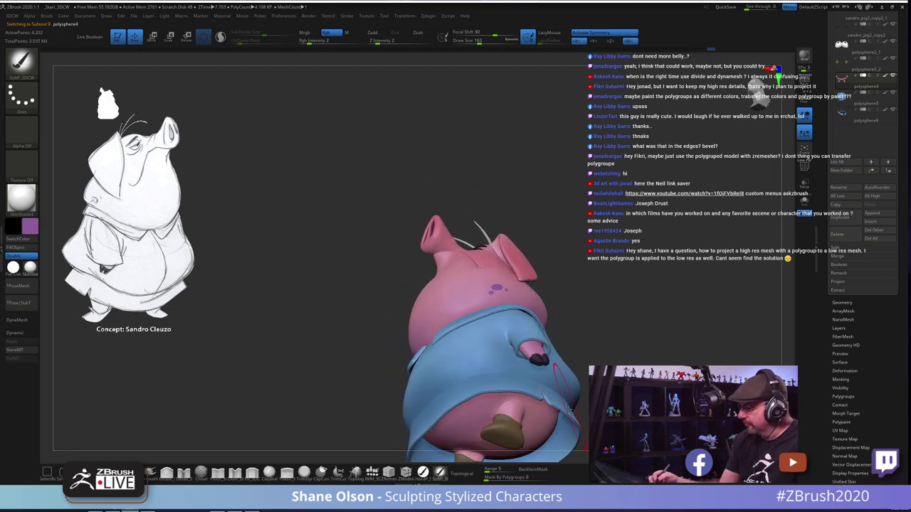
right_click_drag(560, 373, 488, 373)
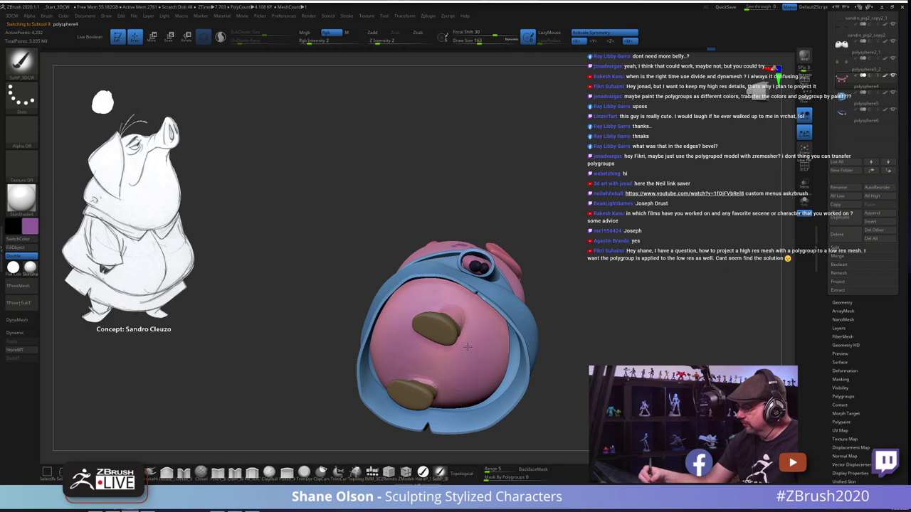
right_click_drag(427, 346, 525, 386)
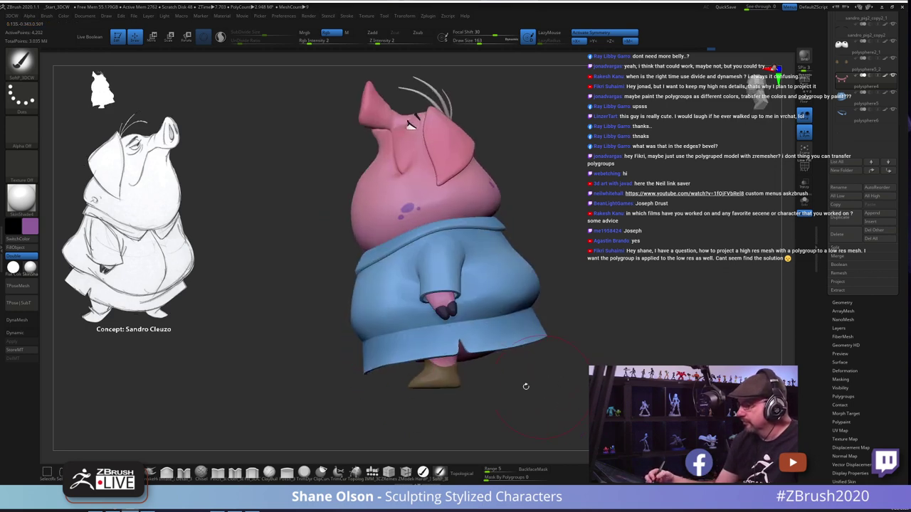
right_click_drag(440, 382, 499, 389)
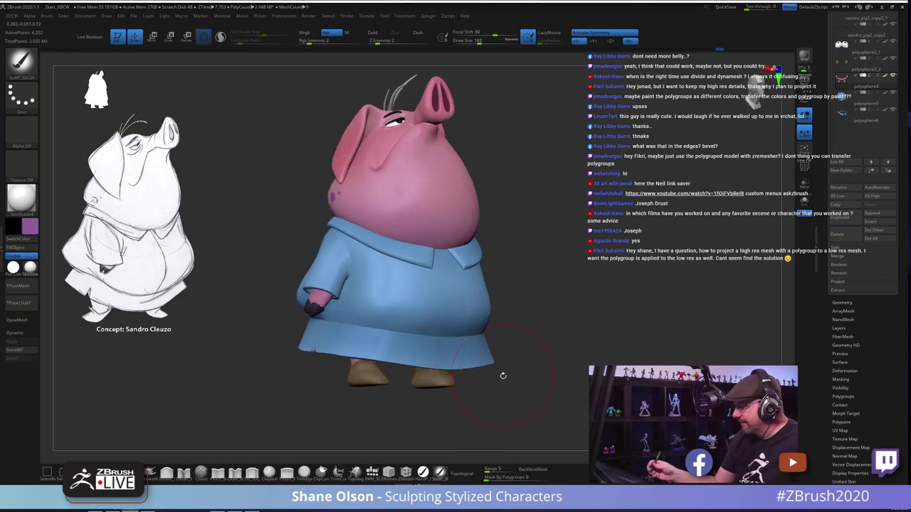
right_click_drag(540, 345, 536, 379)
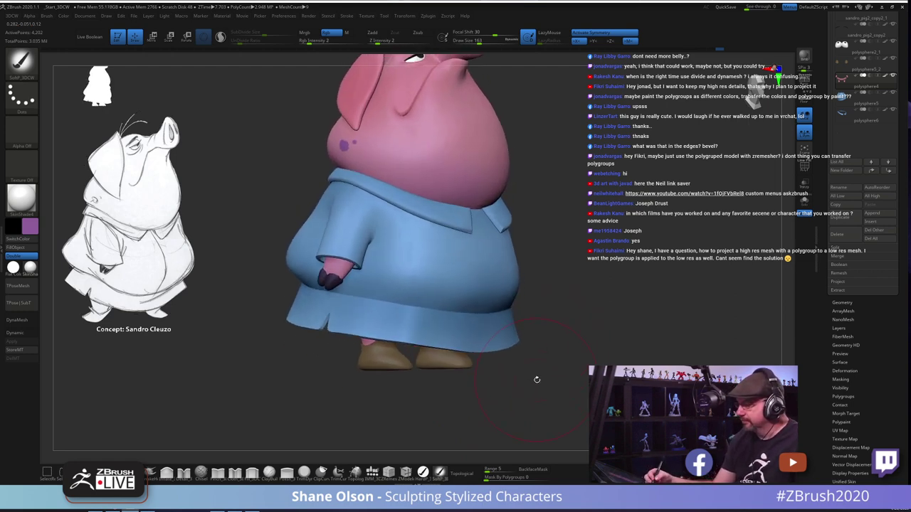
Step: Sample the brown of the shoes and open the current color for adjustment
right_click_drag(474, 373, 466, 354)
key("c")
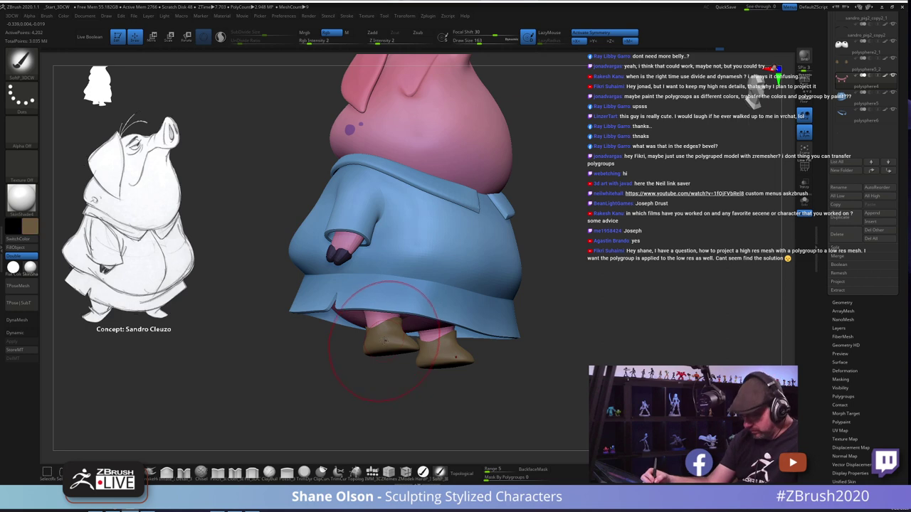
left_click(31, 222)
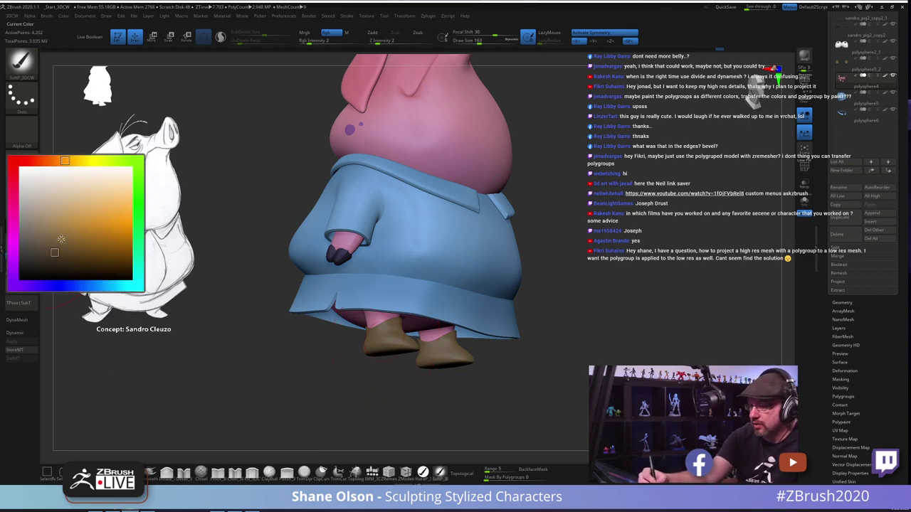
Step: Choose a dark brown colour and make the shoes the active subtool
left_click(61, 239)
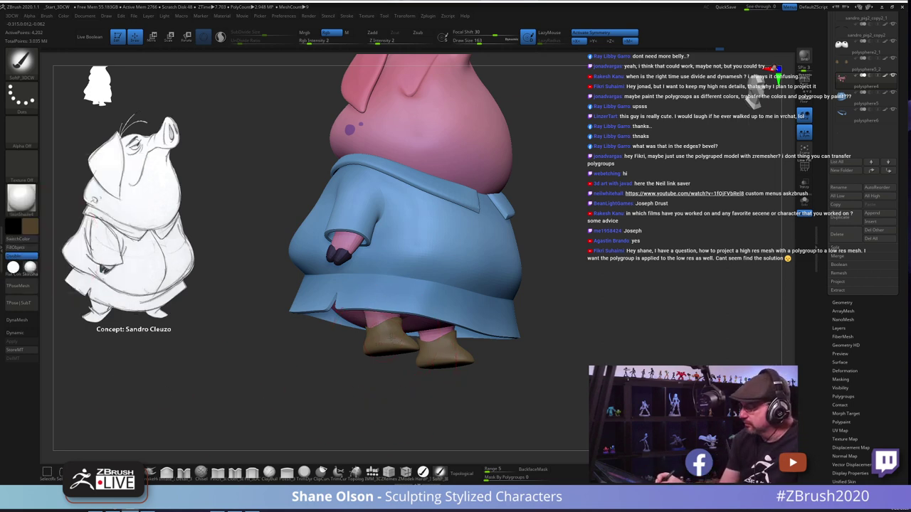
left_click_drag(412, 370, 407, 359)
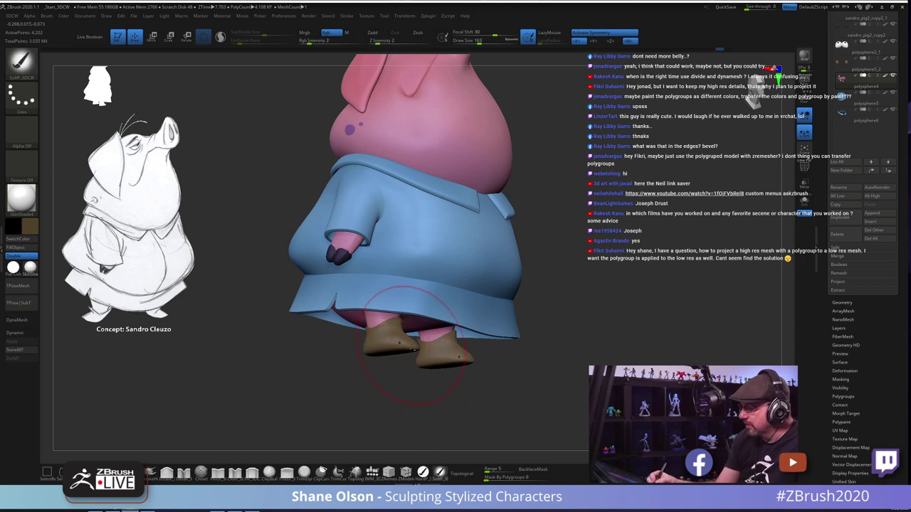
key("shift+f")
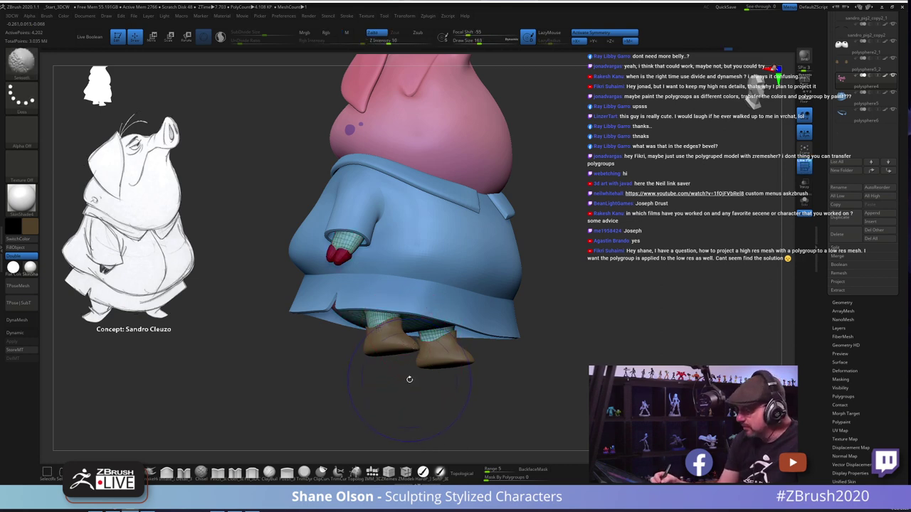
left_click(402, 342, "alt")
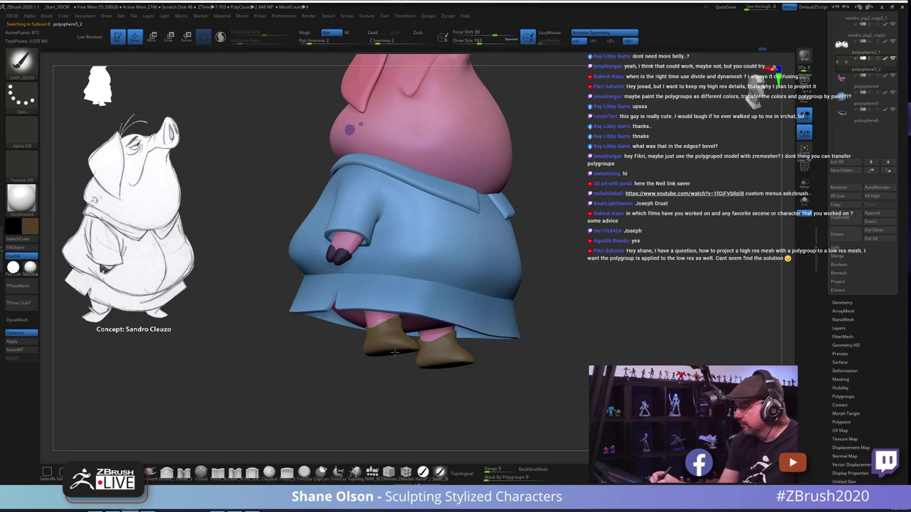
Step: Reduce the brush size, isolate the shoes in Solo mode and display their polyframe
right_click_drag(394, 352, 426, 349)
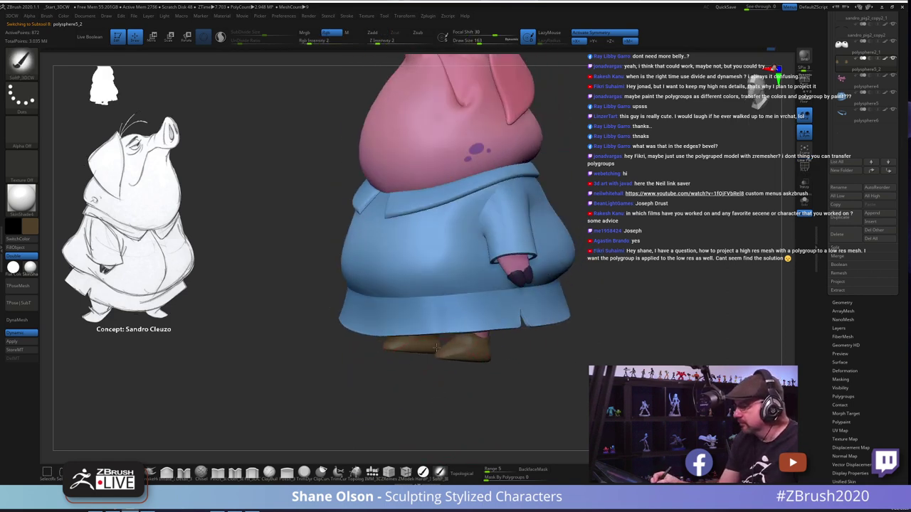
right_click_drag(478, 394, 406, 356)
mouse_move(455, 389)
right_mouse_down()
mouse_move(465, 378)
mouse_move(533, 366)
mouse_move(520, 372)
mouse_move(538, 378)
mouse_move(476, 372)
mouse_move(460, 387)
right_mouse_up()
key("[")
key("[")
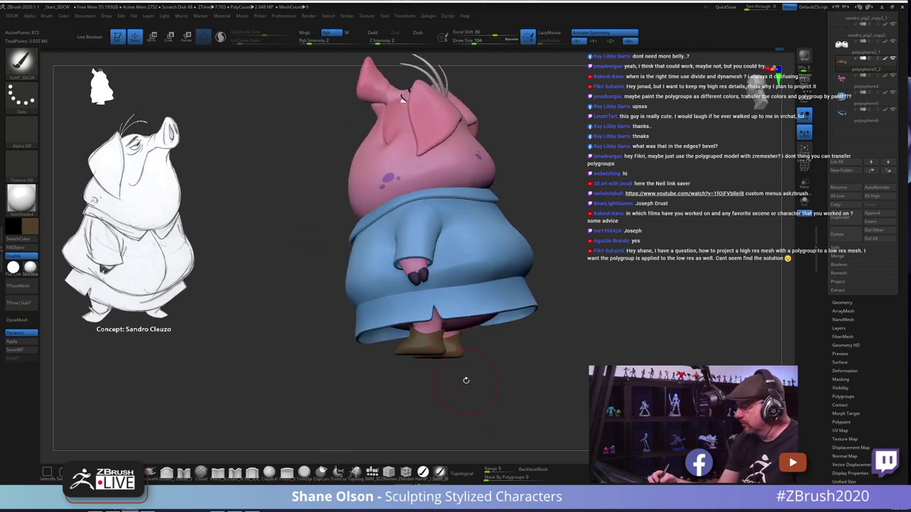
key("shift+s")
mouse_move(521, 345)
right_mouse_down("ctrl")
mouse_move(523, 380)
mouse_move(538, 375)
right_mouse_up("ctrl")
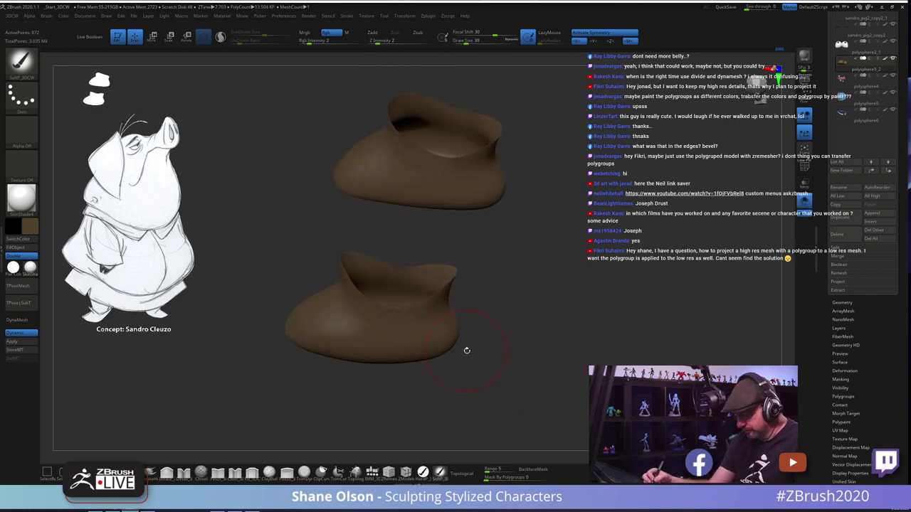
key("shift+f")
right_click_drag(466, 349, 442, 348)
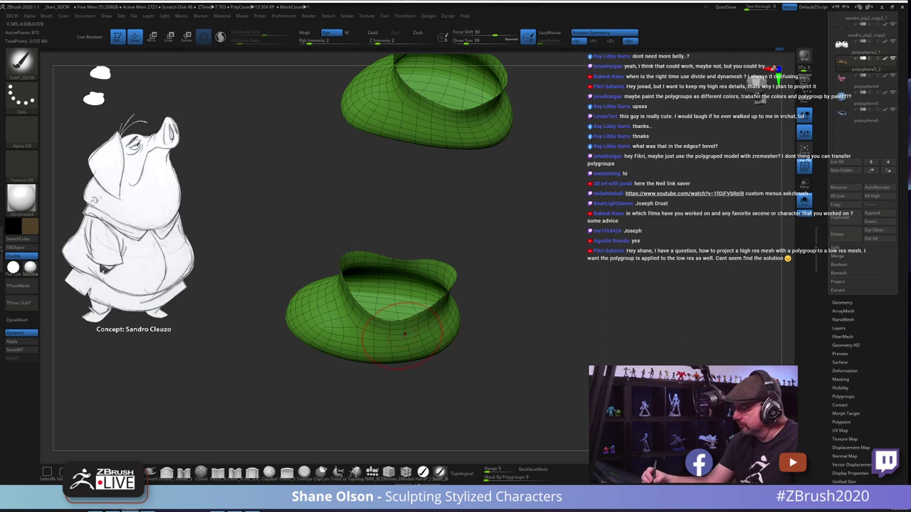
Step: Extrude the shoes' surface slightly with ZModeler to give them wall thickness, and hide the polyframe
left_click(405, 473)
left_click_drag(400, 348, 400, 342)
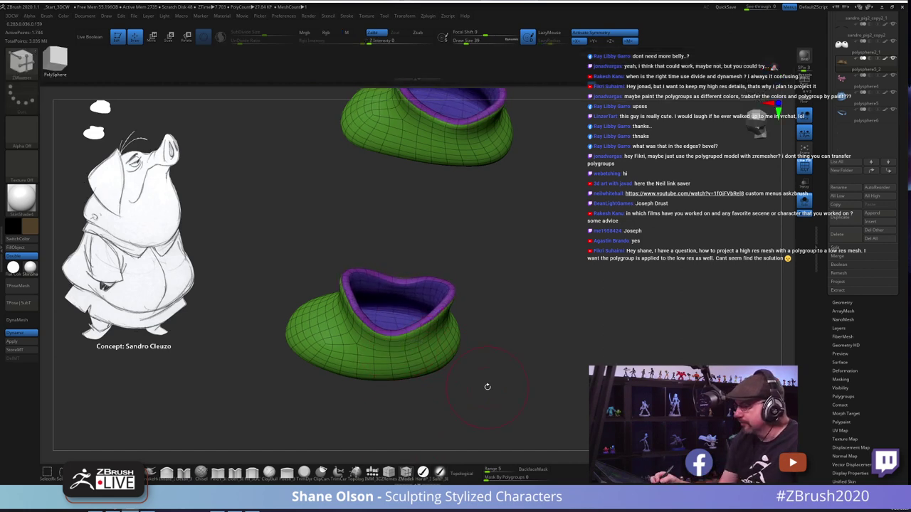
mouse_move(484, 384)
right_mouse_down()
mouse_move(481, 423)
mouse_move(494, 388)
mouse_move(479, 390)
mouse_move(489, 375)
right_mouse_up()
key("shift+f")
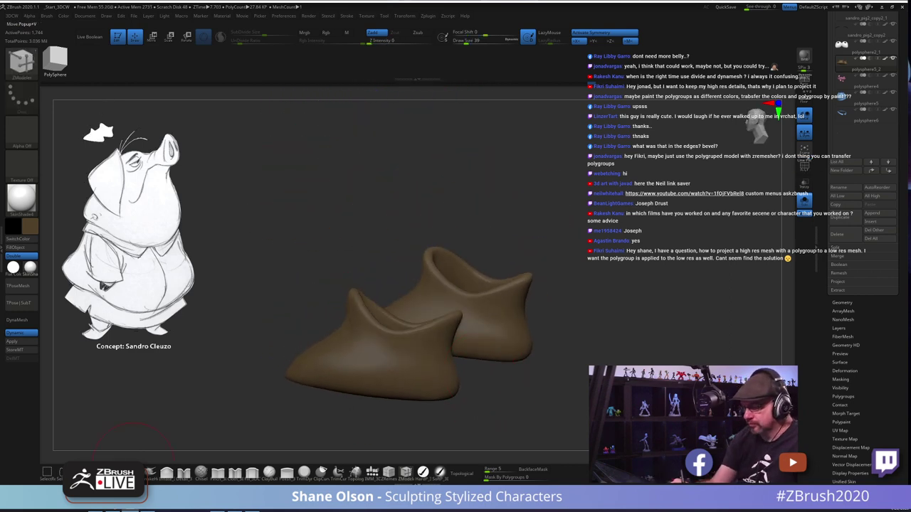
Step: Reshape the rim around the shoes' ankle openings with the Move brush
key("b")
key("m")
key("v")
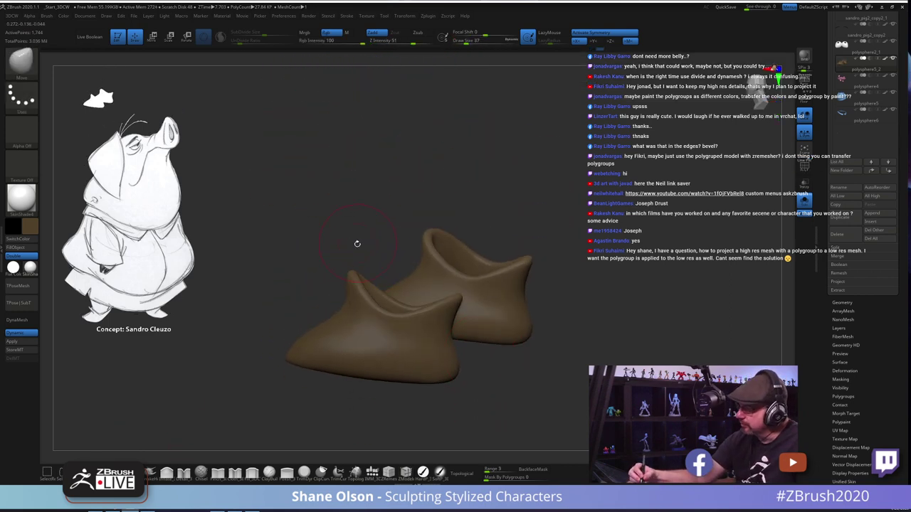
right_click_drag(355, 244, 352, 276)
left_click_drag(355, 284, 344, 283)
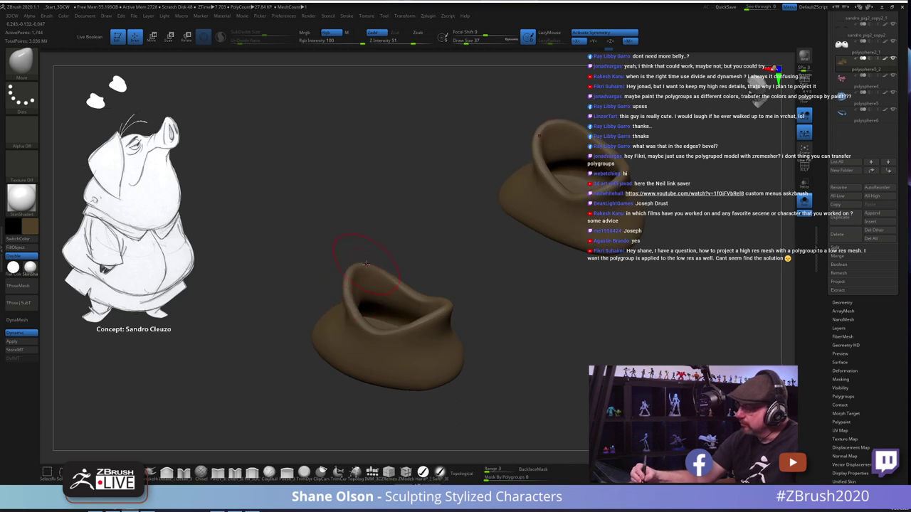
left_click_drag(474, 336, 499, 337)
mouse_move(450, 317)
right_mouse_down()
mouse_move(457, 328)
mouse_move(538, 319)
mouse_move(550, 372)
mouse_move(545, 355)
mouse_move(482, 385)
mouse_move(483, 393)
mouse_move(466, 352)
mouse_move(494, 383)
right_mouse_up()
Step: Leave Solo mode to show the whole character and turn on dynamic subdivision for the hands and legs subtool
left_click(218, 473)
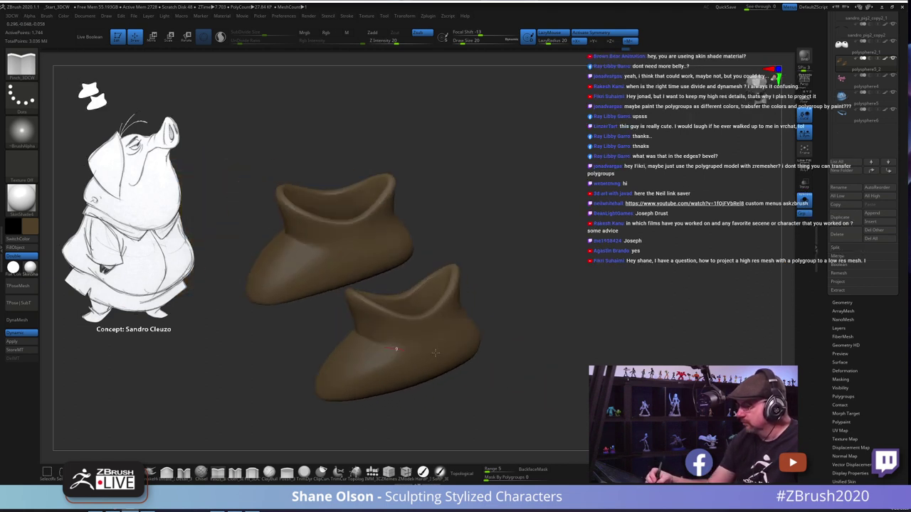
right_click_drag(435, 352, 618, 351)
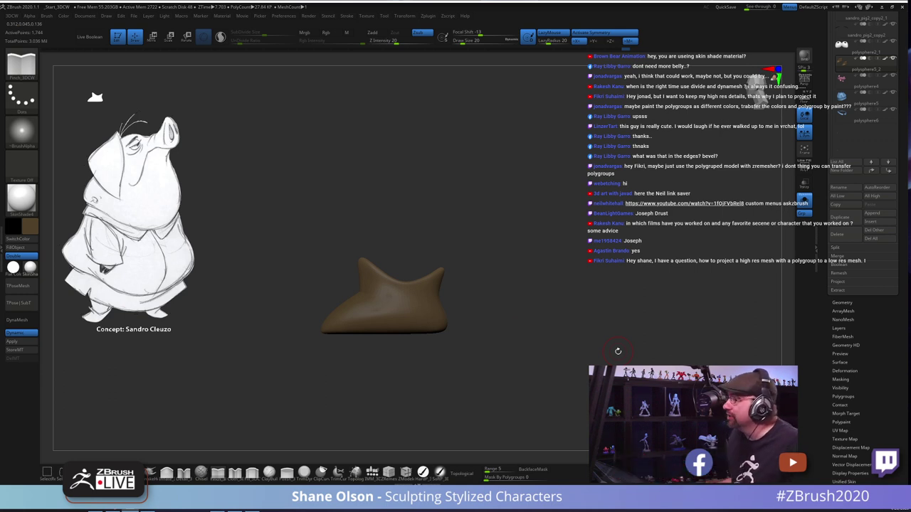
right_click_drag(553, 201, 478, 235)
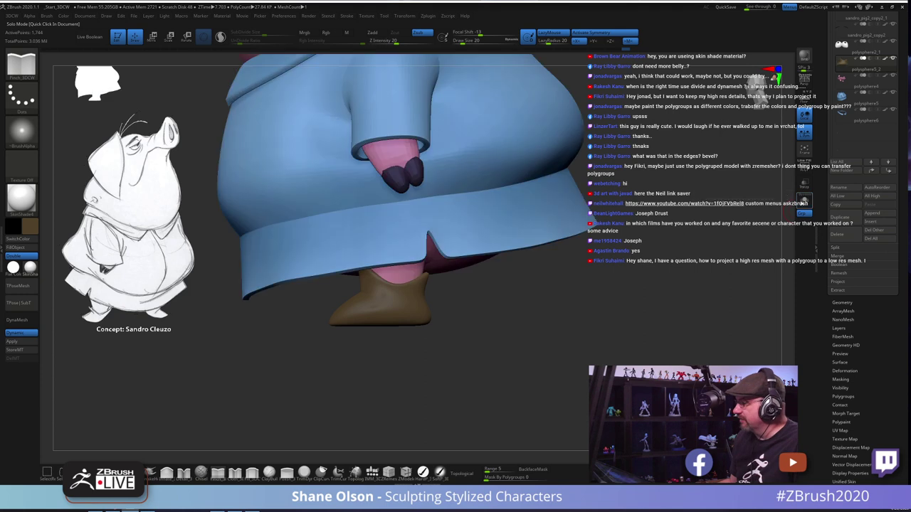
left_click(805, 201)
left_click(403, 278, "alt")
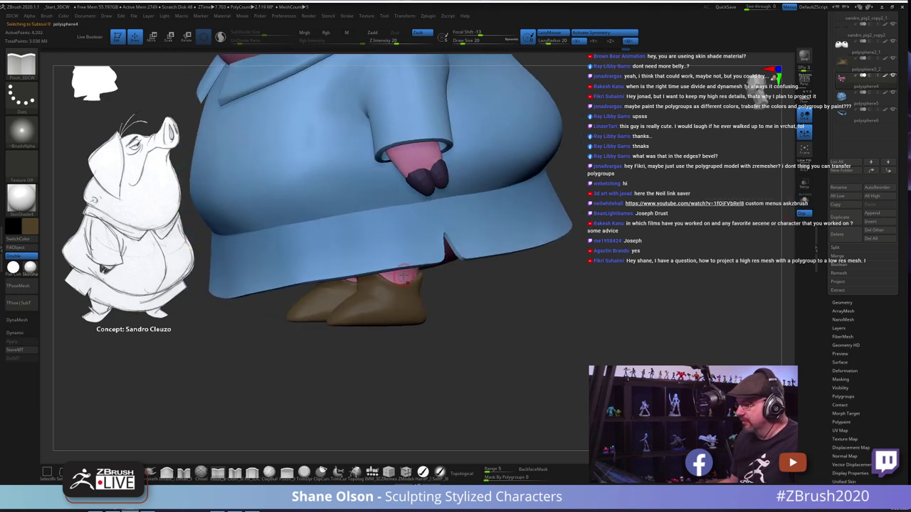
key("d")
right_click_drag(504, 306, 529, 340, "ctrl")
Step: Make the blue robe the active subtool and ready the Move brush with a draw size of 234
left_click(370, 311, "alt")
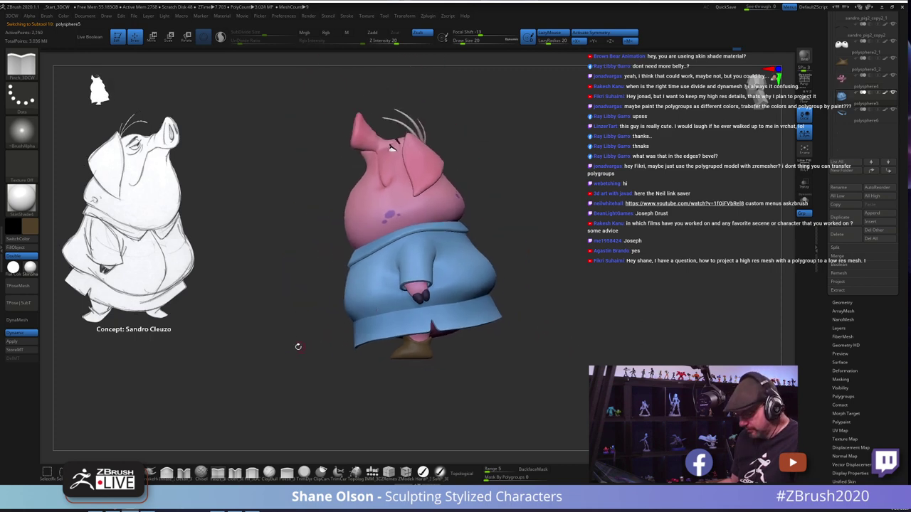
key("b")
key("m")
key("v")
key("s")
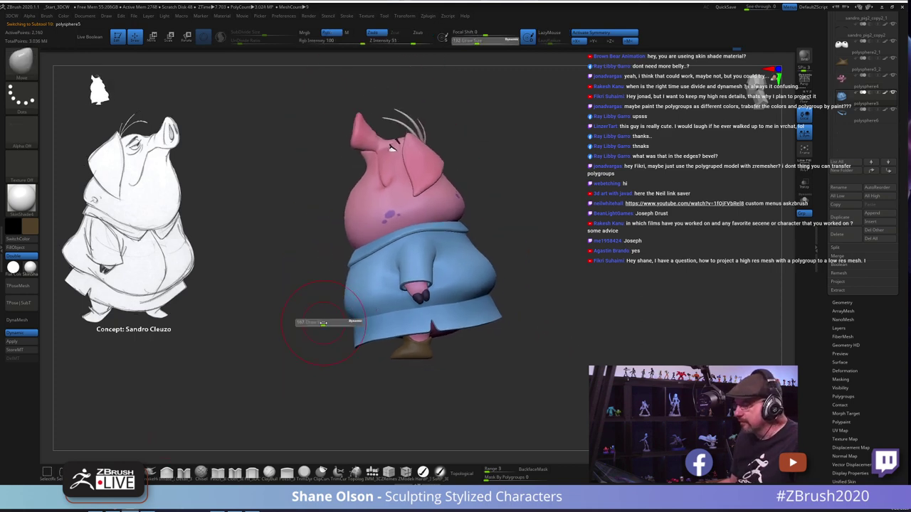
left_click_drag(323, 322, 330, 323)
Step: Save the tool as a new version named Sandro_Pig3 in the ZTLs folder
left_click_drag(824, 67, 824, 306)
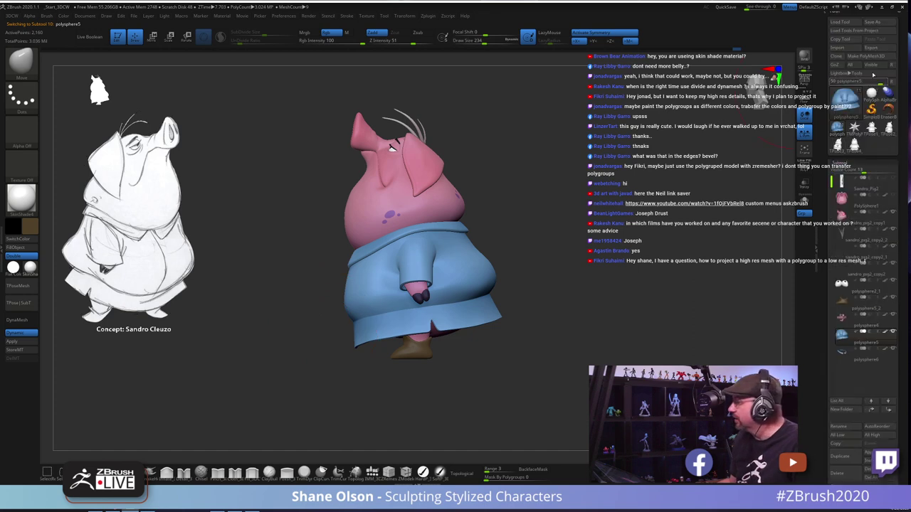
left_click(878, 23)
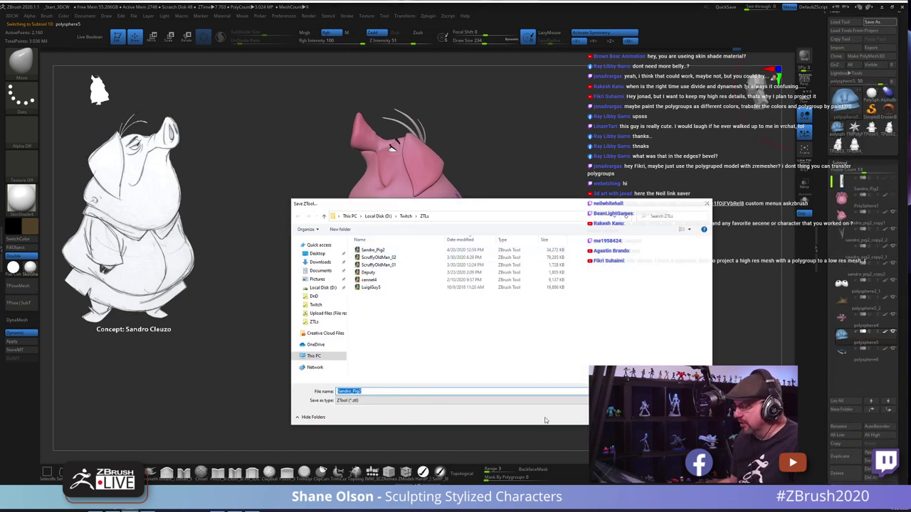
key("Return")
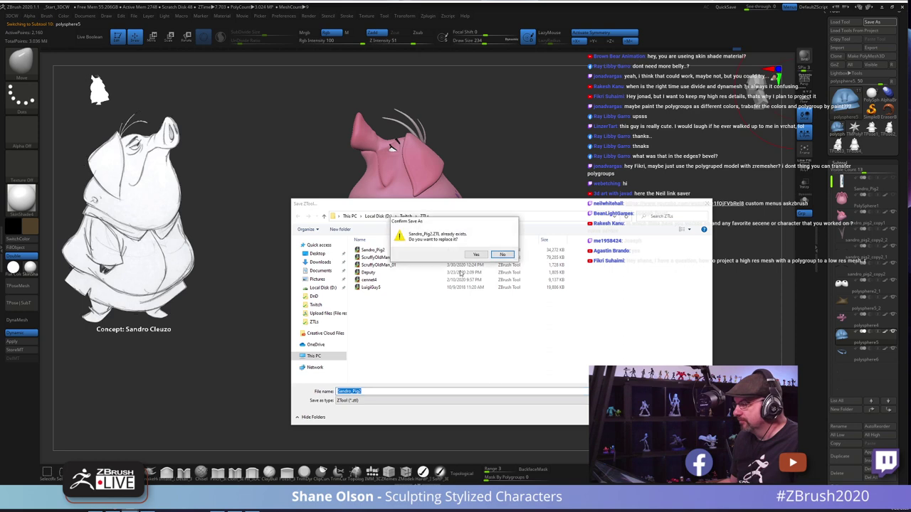
left_click(501, 255)
left_click(382, 391)
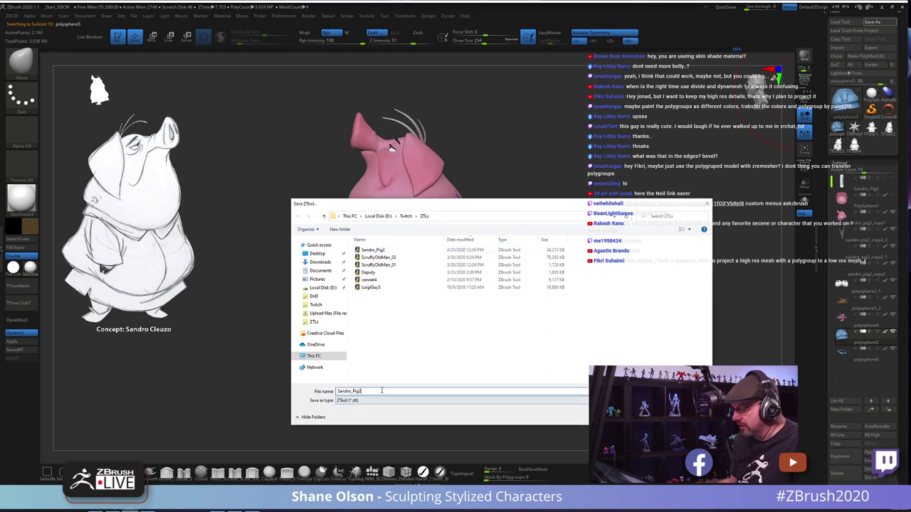
key("BackSpace")
type("3")
key("Return")
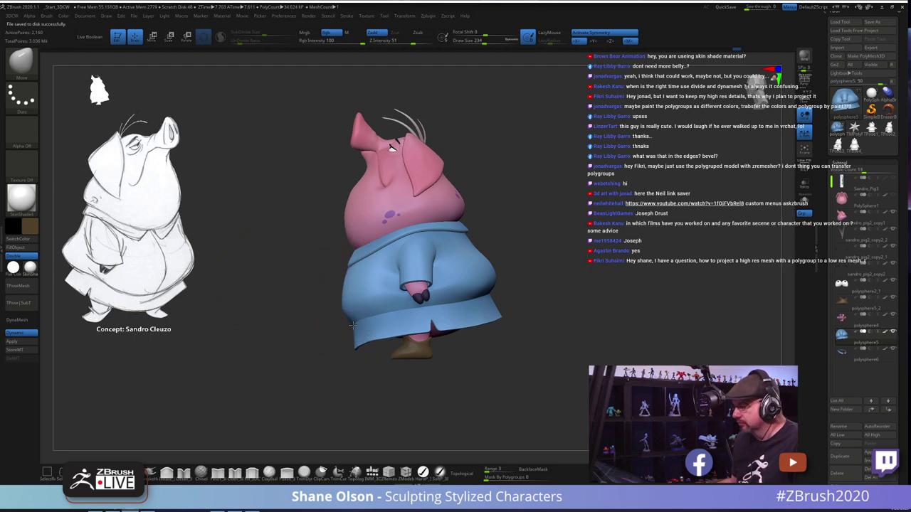
Step: Adjust the robe's hem and lower body with the Move brush, changing the draw size to 338 and 212
left_click_drag(352, 325, 394, 382)
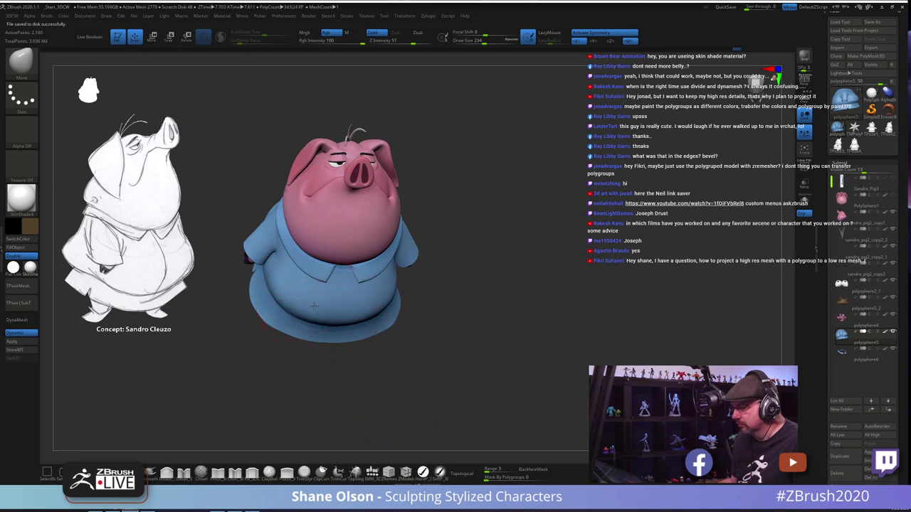
left_click_drag(298, 304, 489, 329)
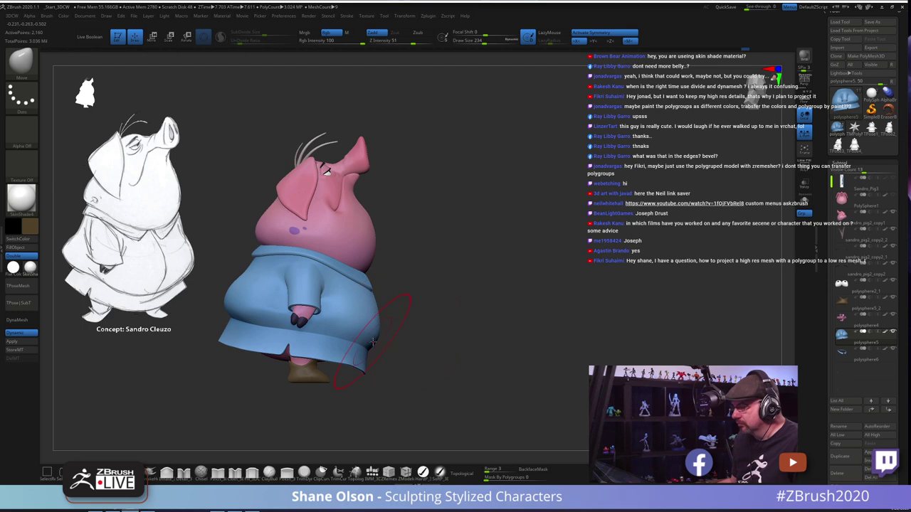
key("s")
left_click_drag(384, 352, 362, 373)
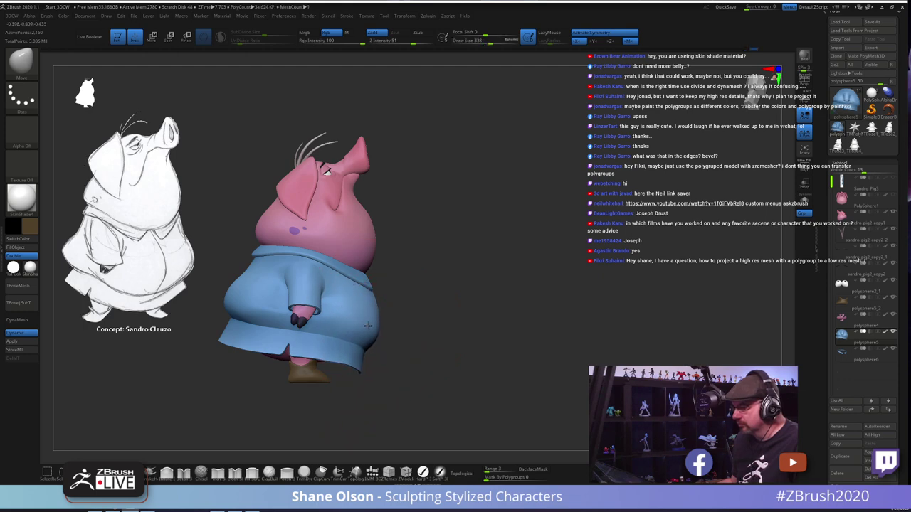
left_click_drag(444, 308, 313, 334)
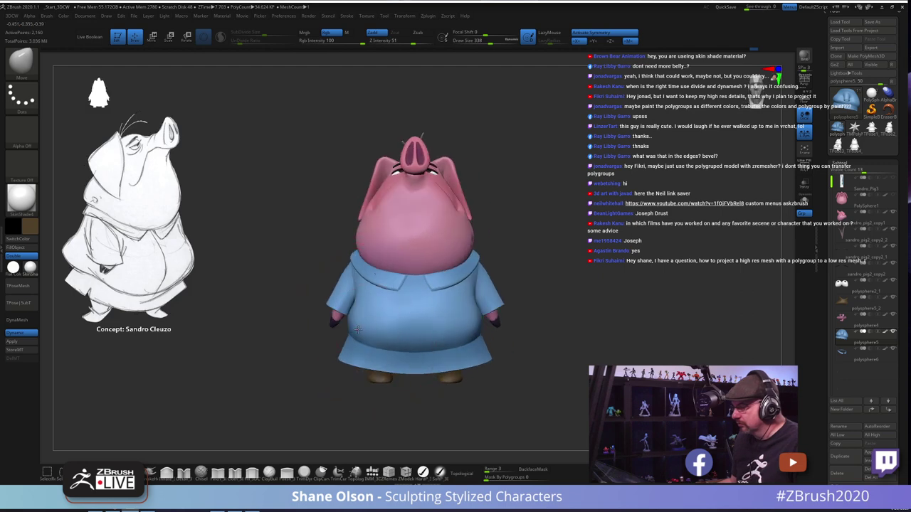
mouse_move(520, 274)
left_mouse_down()
mouse_move(559, 367)
mouse_move(437, 366)
mouse_move(415, 354)
left_mouse_up()
key("s")
key("s")
key("s")
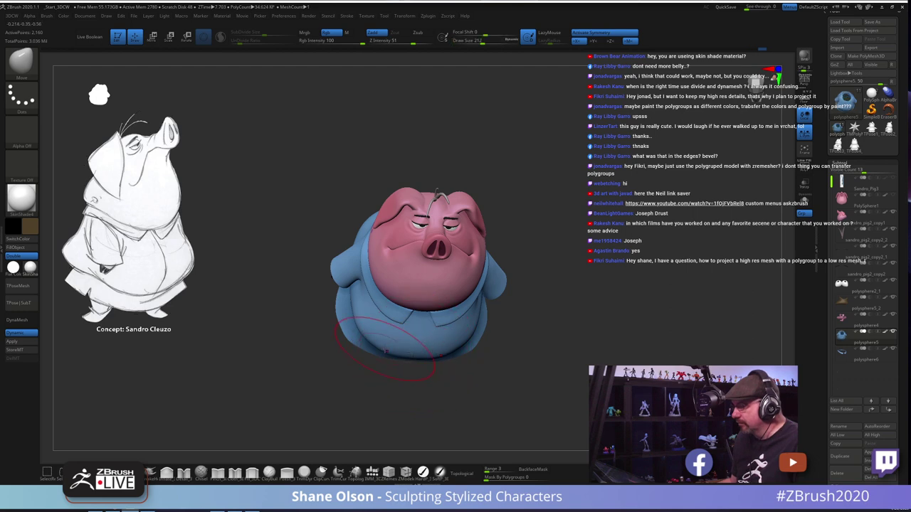
left_click_drag(541, 344, 579, 303)
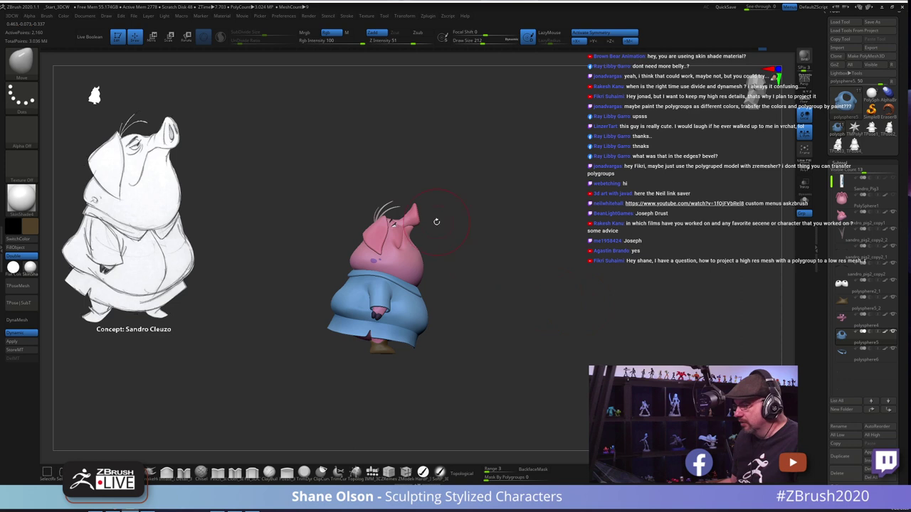
left_click_drag(436, 221, 467, 252, "alt")
left_click_drag(494, 369, 527, 348, "alt")
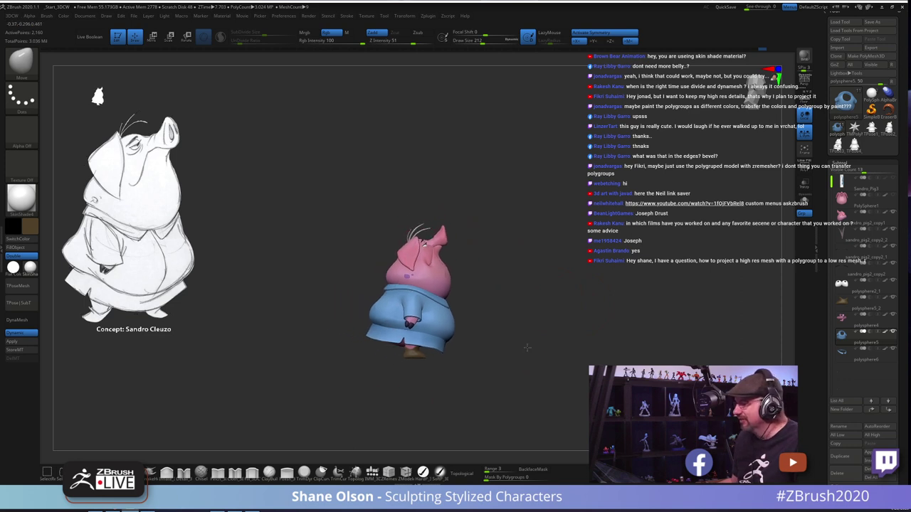
left_click_drag(572, 302, 590, 277)
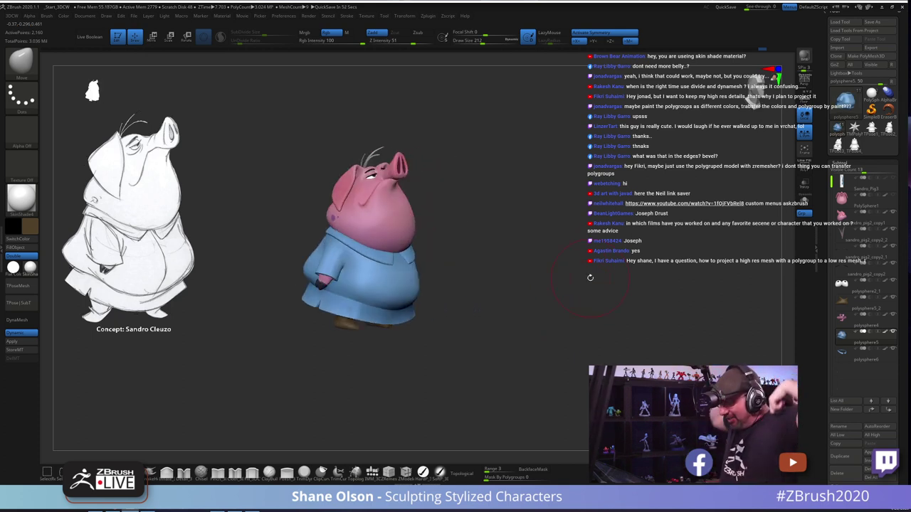
mouse_move(533, 266)
left_mouse_down()
mouse_move(533, 249)
mouse_move(581, 252)
mouse_move(555, 253)
mouse_move(578, 253)
mouse_move(506, 224)
mouse_move(493, 254)
mouse_move(480, 252)
left_mouse_up()
Step: Set the draw size to 51 and make the pig's eyeballs the active subtool
key("s")
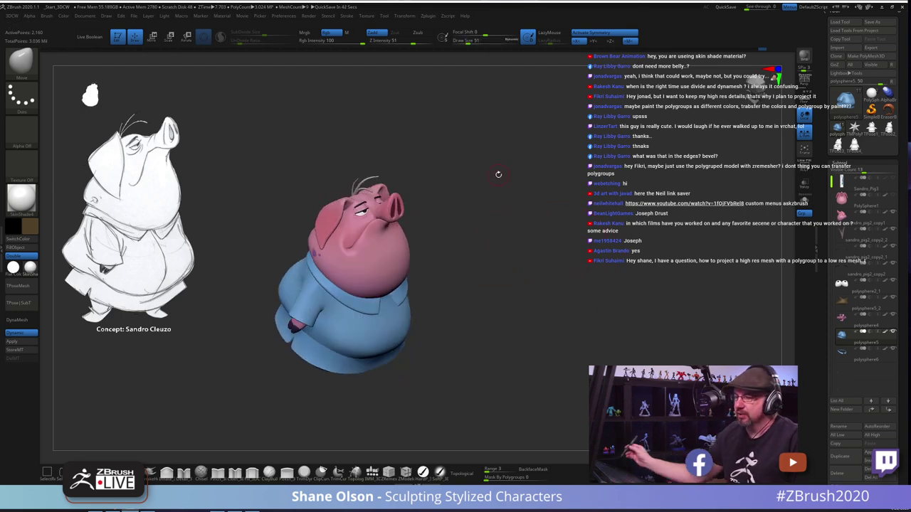
left_click_drag(418, 225, 462, 304, "alt")
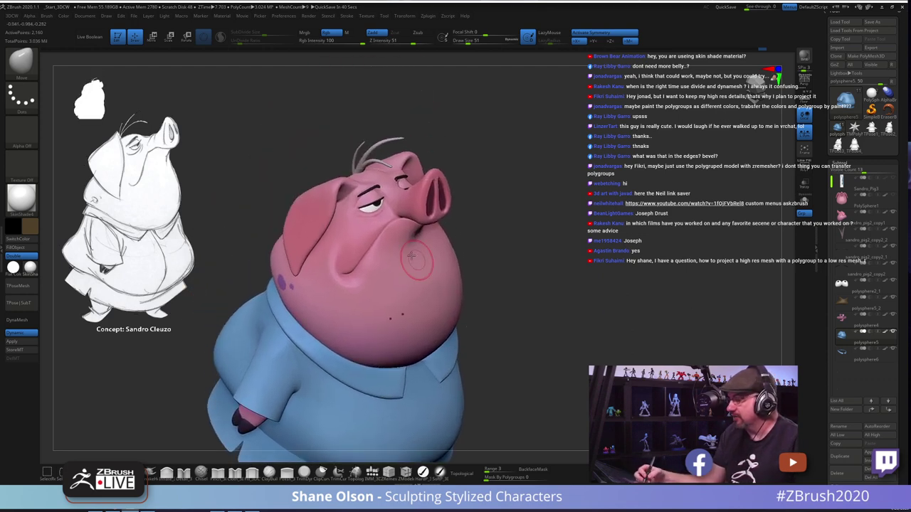
left_click(377, 193, "alt")
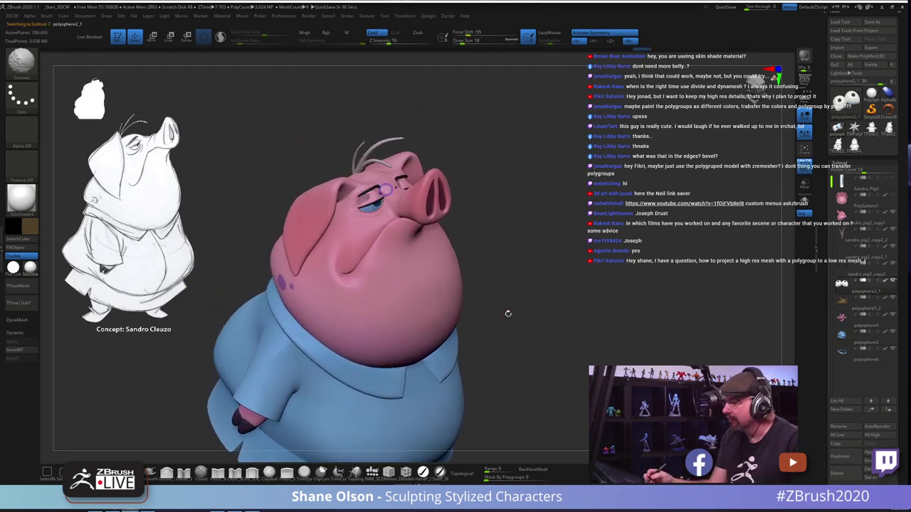
left_click_drag(508, 313, 480, 266, "alt")
mouse_move(479, 267)
right_mouse_down("alt")
mouse_move(480, 332)
mouse_move(476, 315)
right_mouse_up("alt")
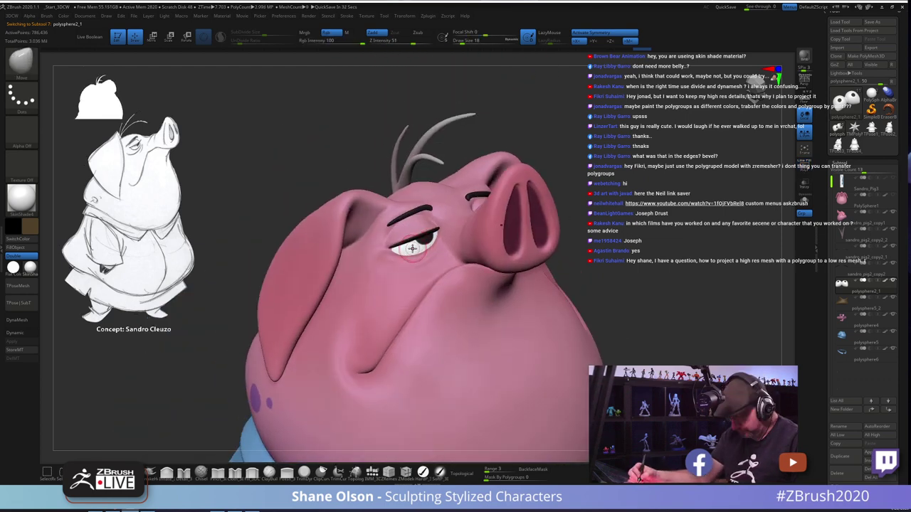
Step: Paint soft shading on the eye whites beneath the upper lids in light pinkish grey, using the SoftP_3DCW brush with a draw size of 18
key("c")
left_click(33, 226)
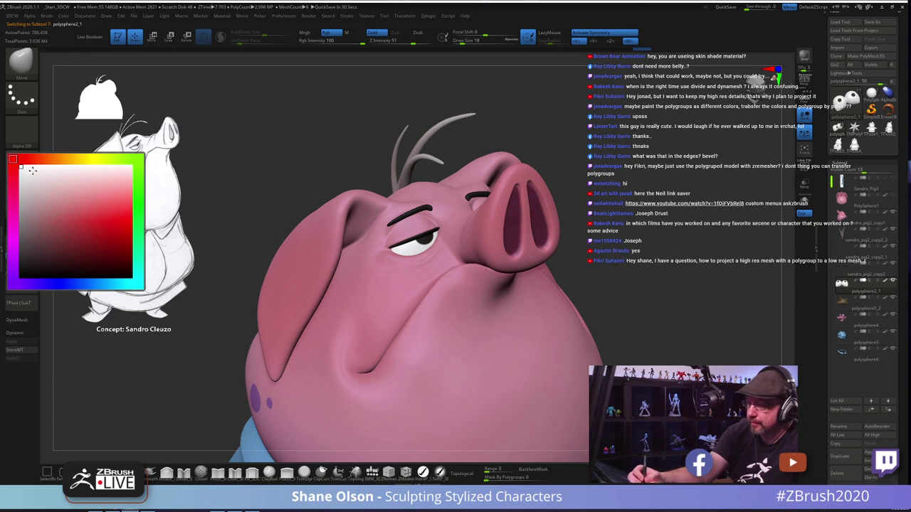
left_click(29, 183)
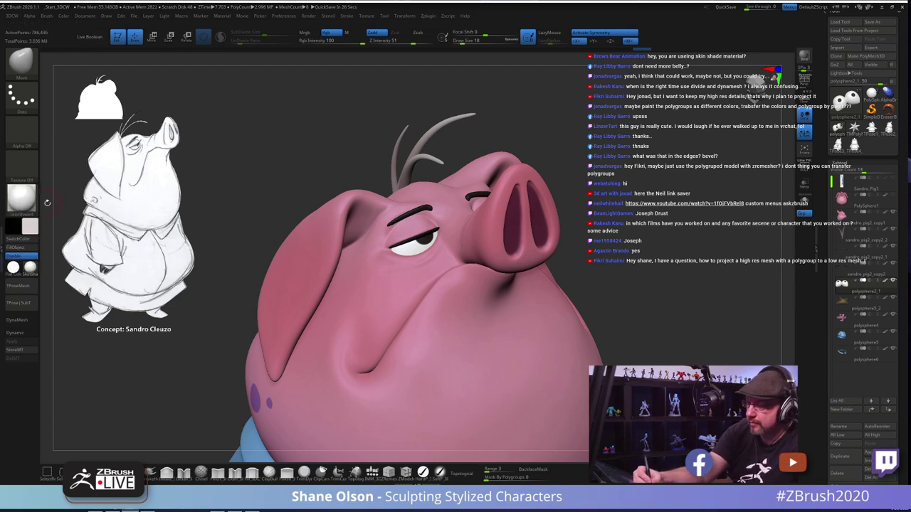
left_click(439, 473)
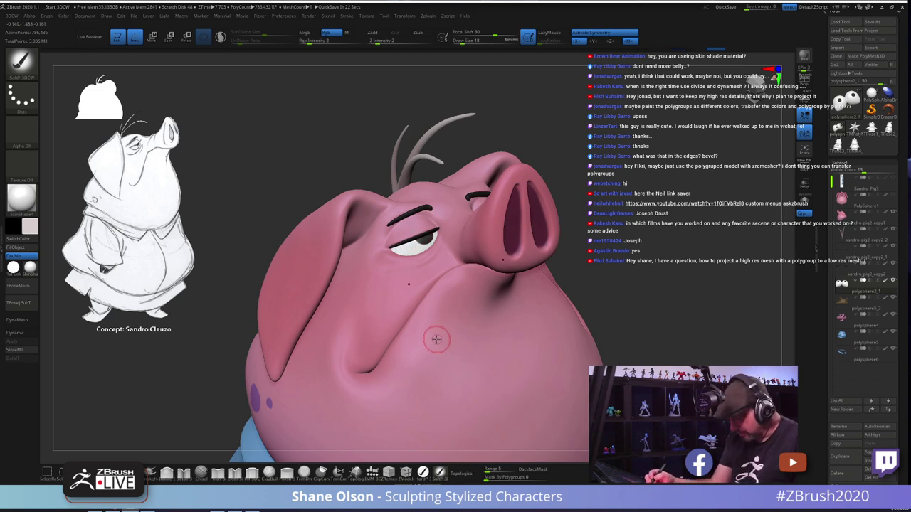
key("ctrl")
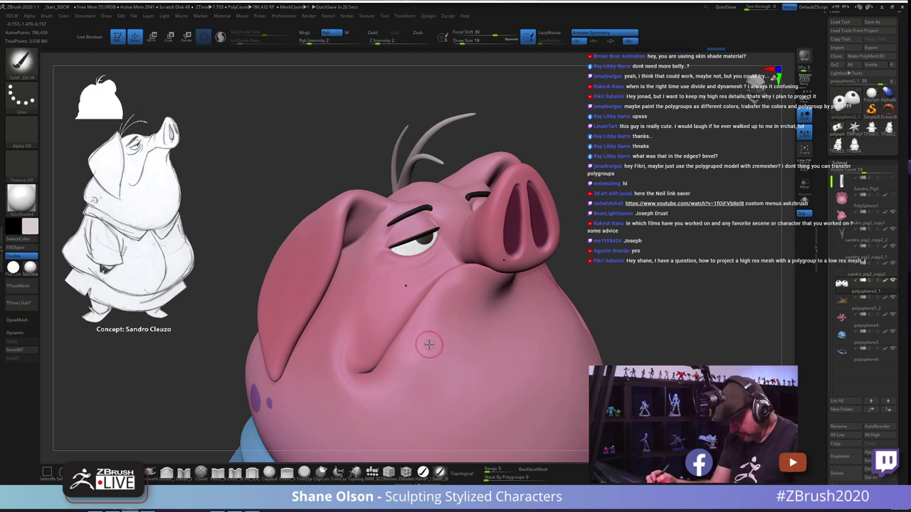
key("shift+f")
key("shift+f")
right_click_drag(423, 318, 422, 354, "ctrl")
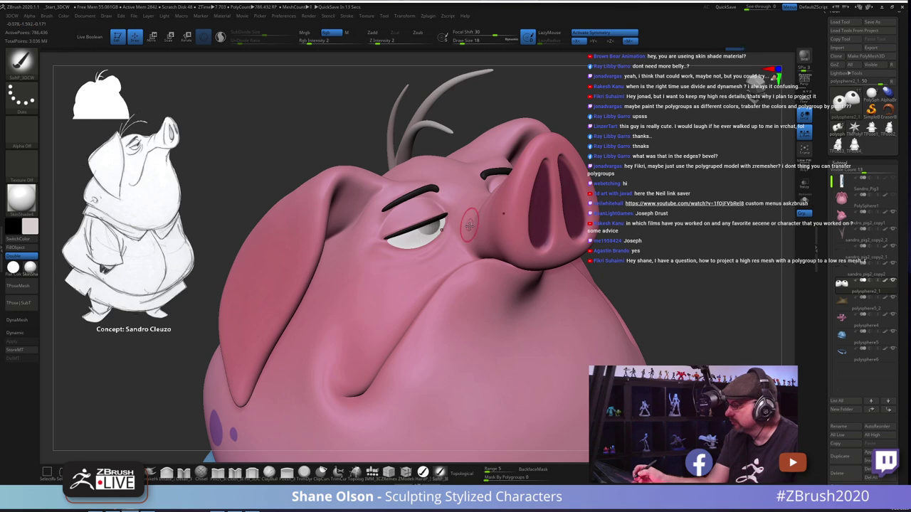
key("ctrl")
mouse_move(471, 302)
right_mouse_down()
mouse_move(442, 317)
mouse_move(451, 318)
right_mouse_up()
key("3")
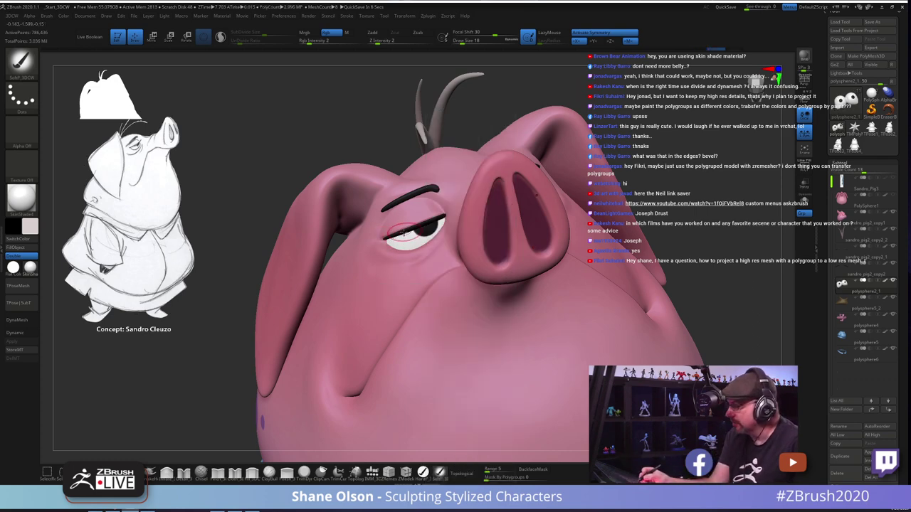
Step: Darken the eye-white shading under the lids with medium grey (RGB 163, 154, 154) and undo the last stroke
left_click(31, 227)
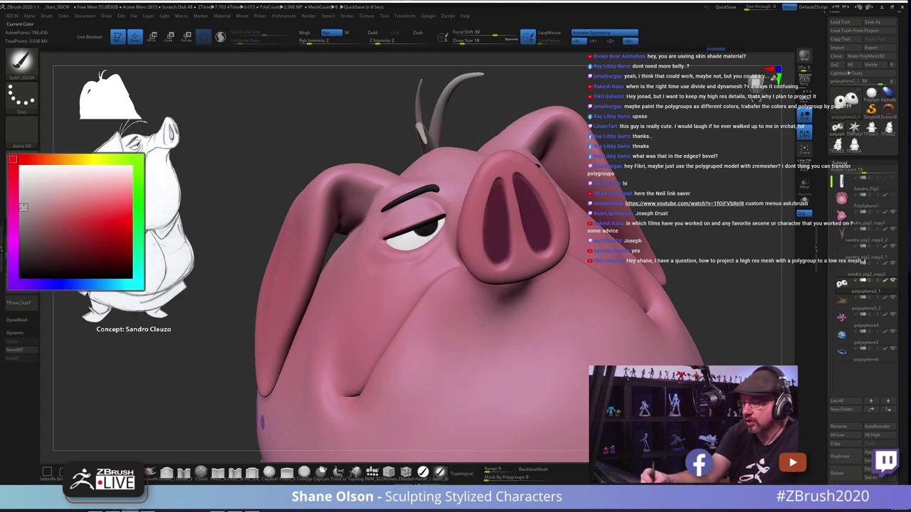
left_click(24, 207)
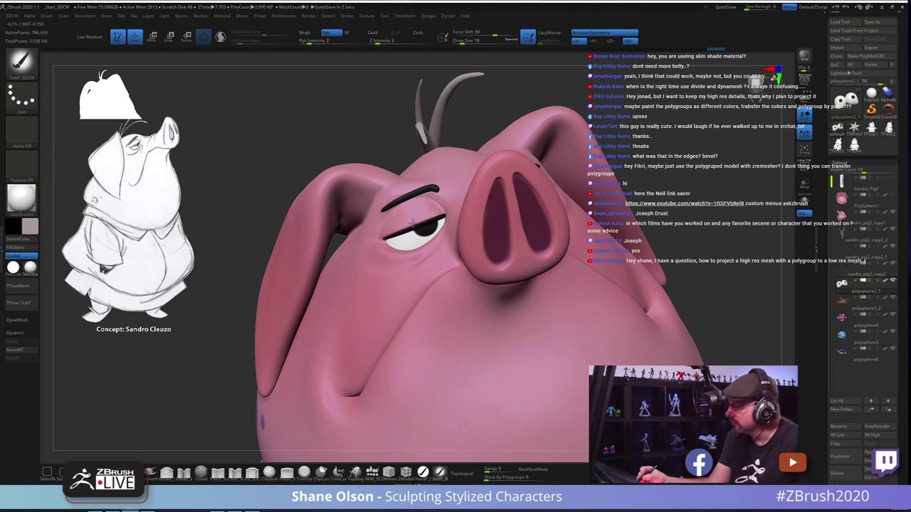
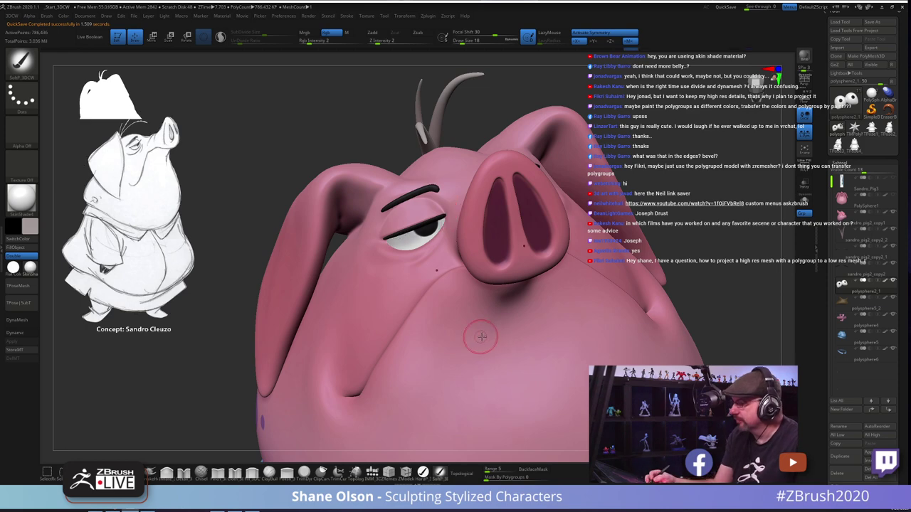
right_click_drag(478, 336, 488, 340)
key("ctrl+z")
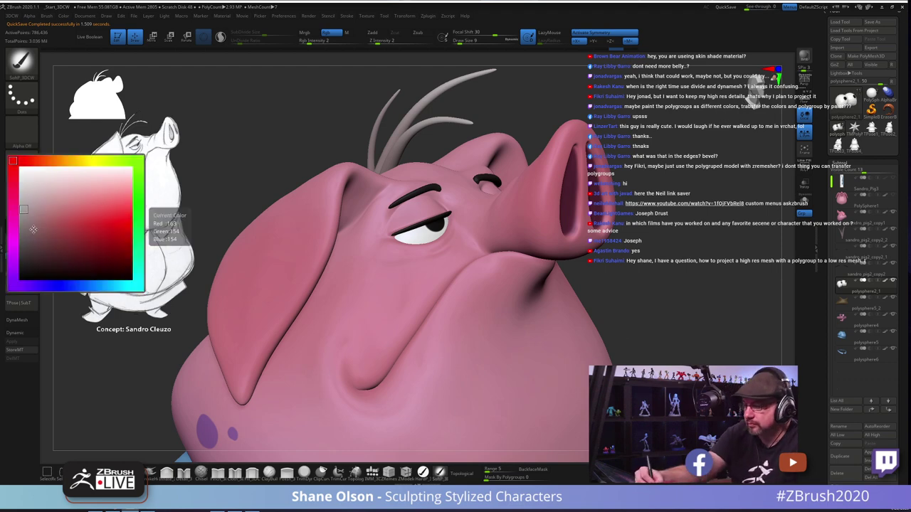
Step: Paint a thinner dark grey shadow on the eyes along the upper lids, using a draw size of 9
left_click(29, 226)
left_click(22, 244)
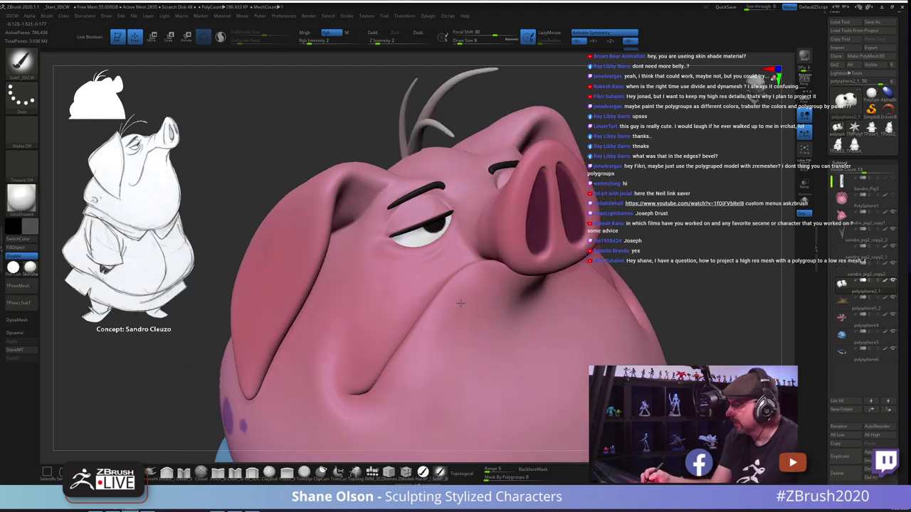
right_click_drag(473, 277, 454, 212)
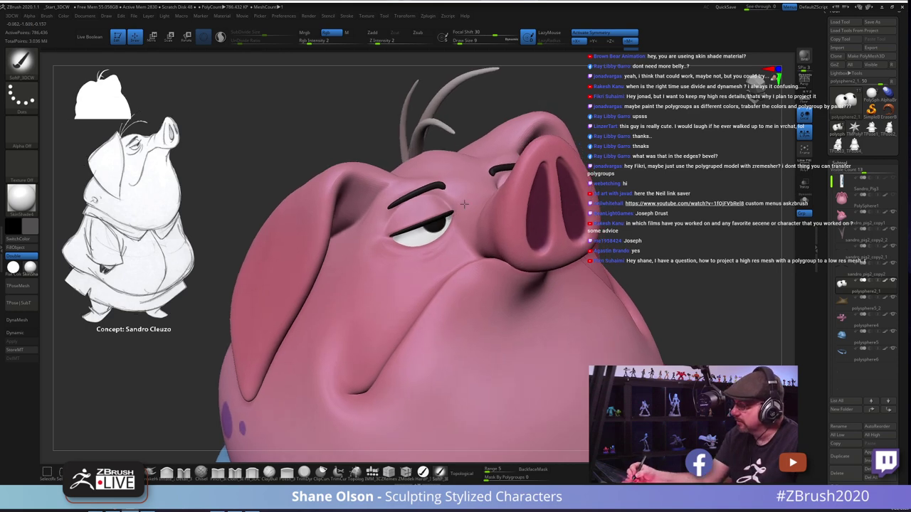
right_click_drag(480, 332, 544, 356)
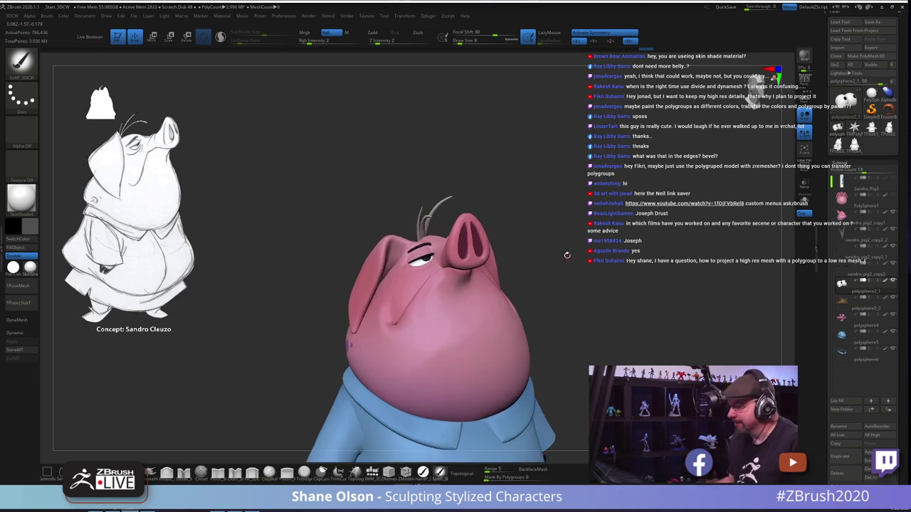
Step: Make the hair strands on the head the active subtool, with a near-black paint colour and a draw size of 87
right_click_drag(567, 255, 573, 291)
right_click_drag(573, 291, 375, 179, "alt")
left_click(346, 137, "alt")
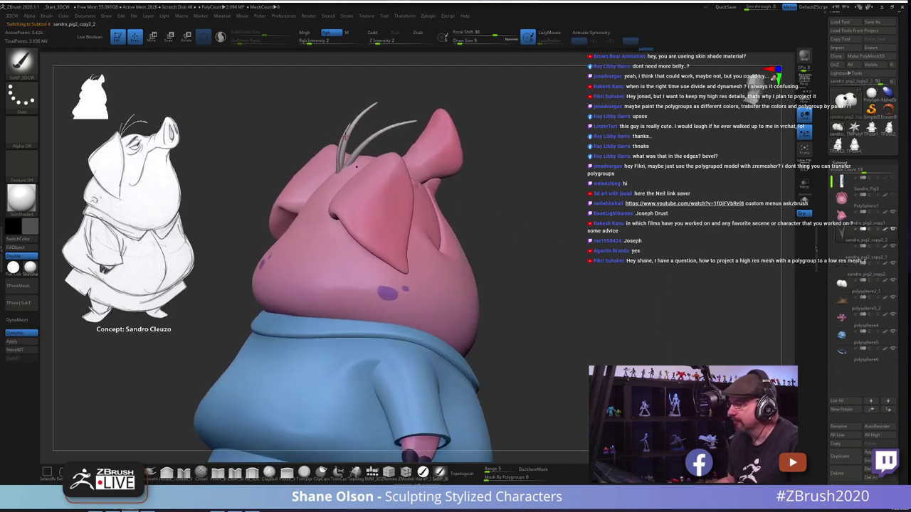
left_click(30, 226)
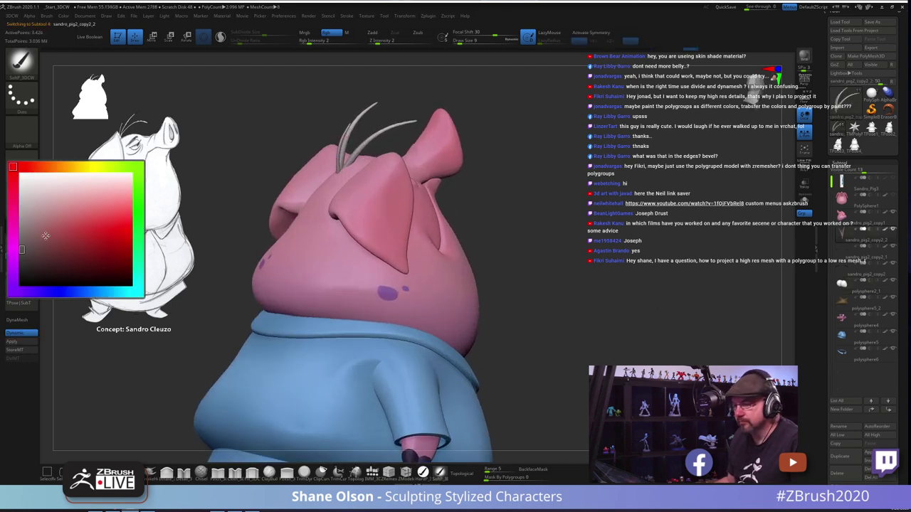
left_click(25, 268)
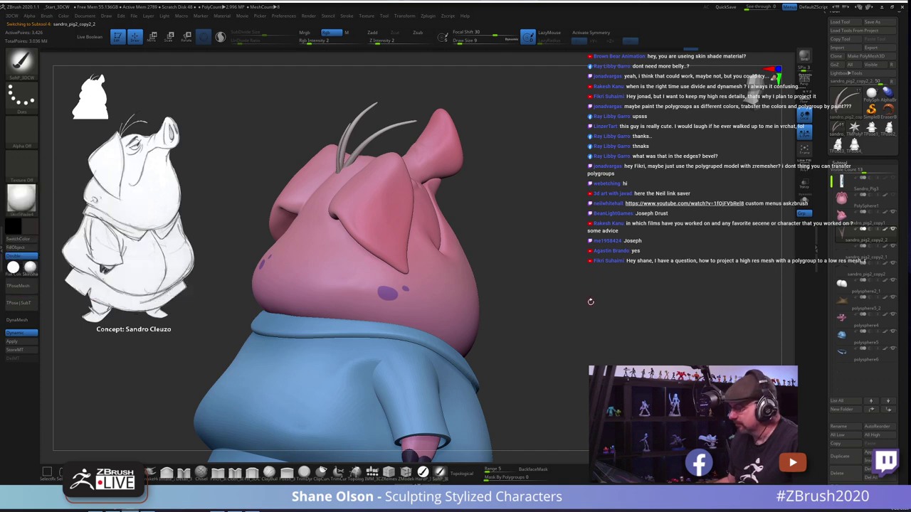
key("s")
left_click_drag(591, 302, 603, 303)
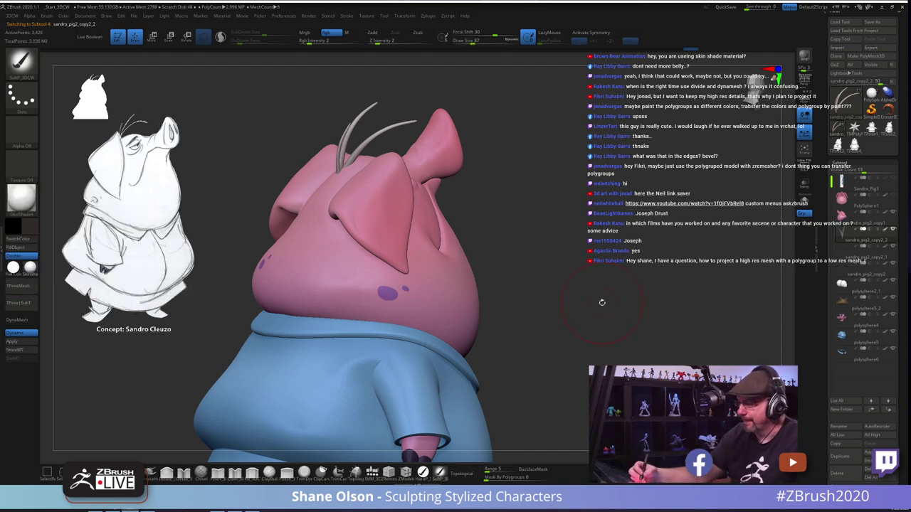
Step: Sample the pig's skin colour, darken it to a deep reddish tone and paint it softly over the roots of the hair strands
key("c")
left_click(30, 227)
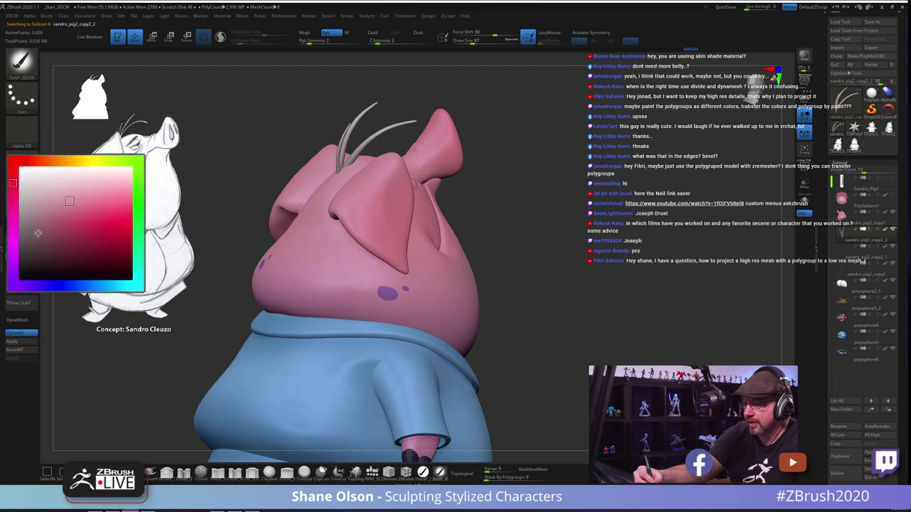
left_click(35, 260)
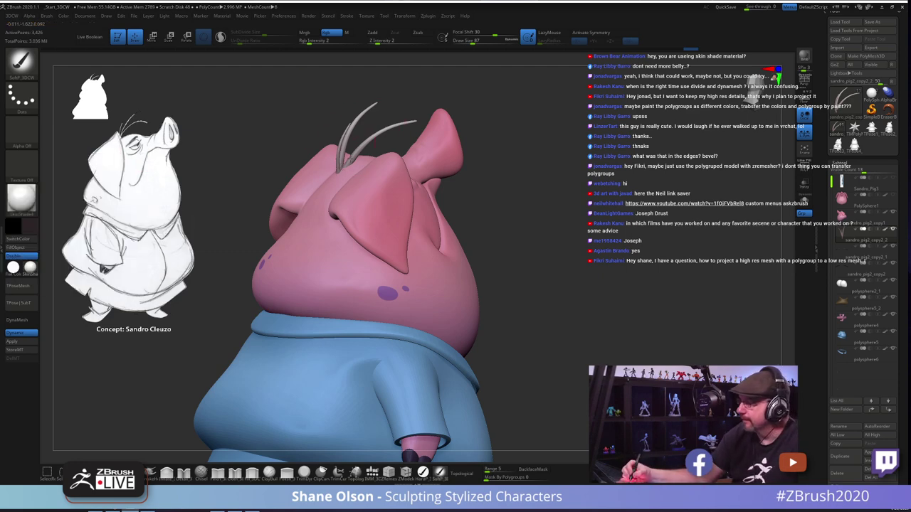
left_click_drag(501, 308, 535, 331)
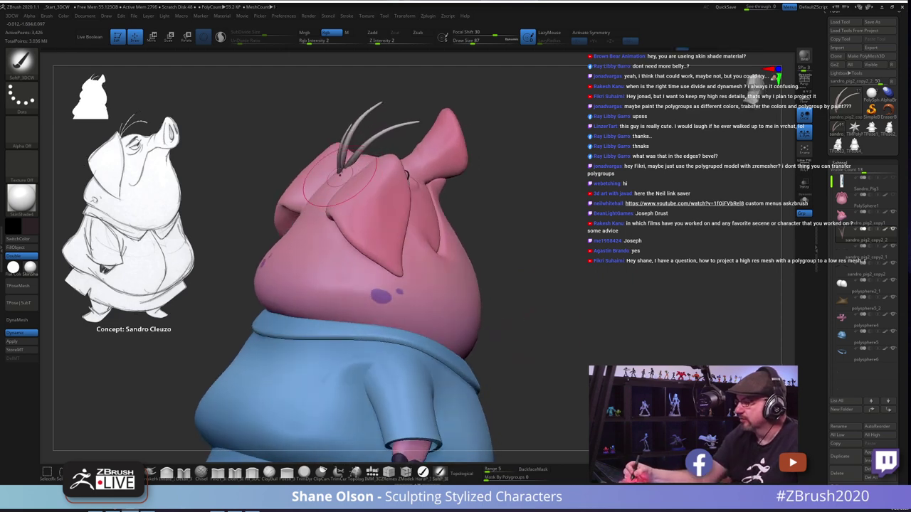
left_click_drag(538, 292, 513, 330)
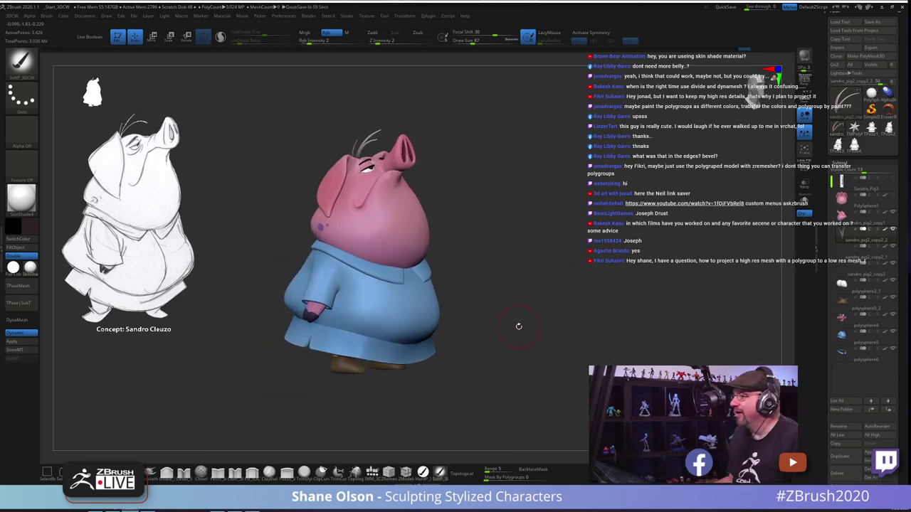
left_click_drag(538, 247, 548, 251)
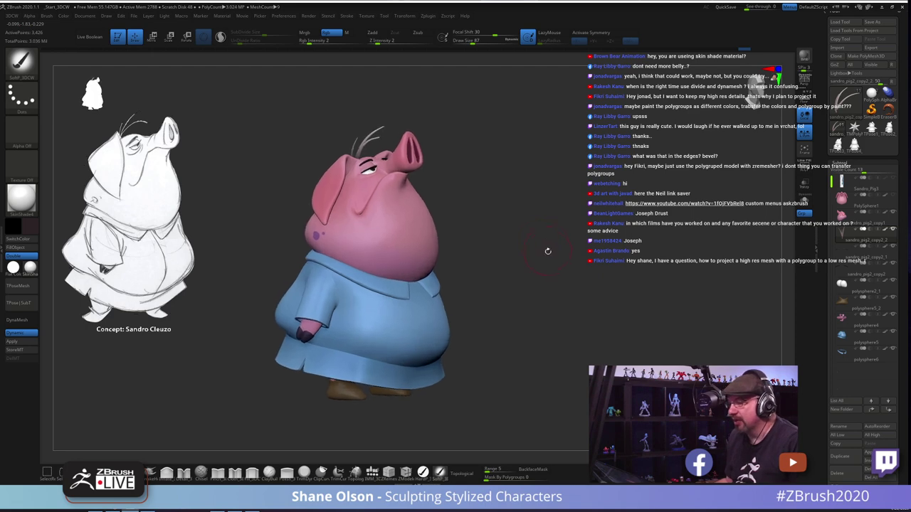
Step: Make the head the active subtool and push the snout's upper edge down with the Move brush at a draw size of 163
left_click_drag(505, 177, 526, 228, "alt")
left_click(417, 182, "alt")
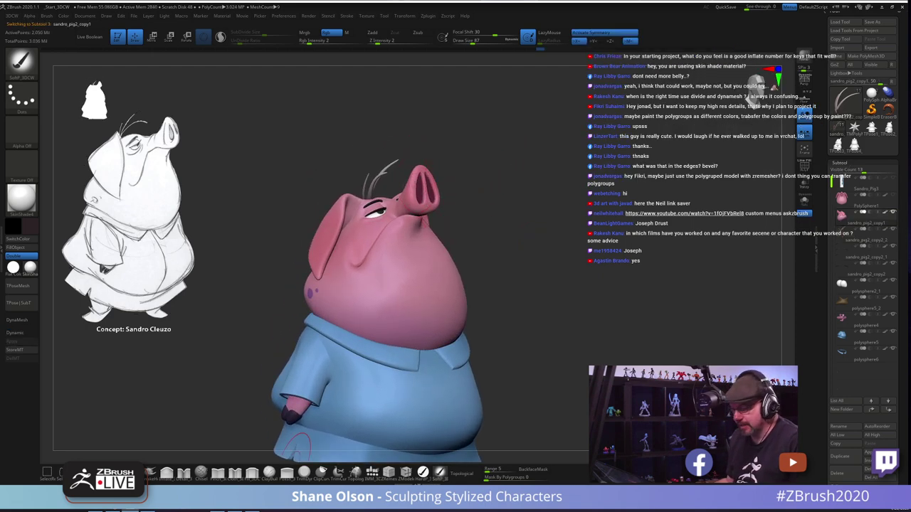
key("b")
key("m")
key("v")
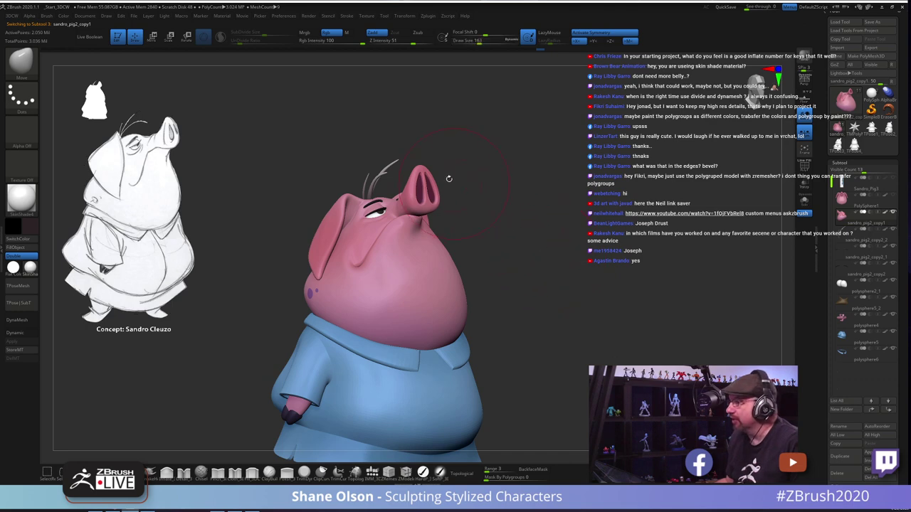
left_click_drag(419, 168, 421, 179)
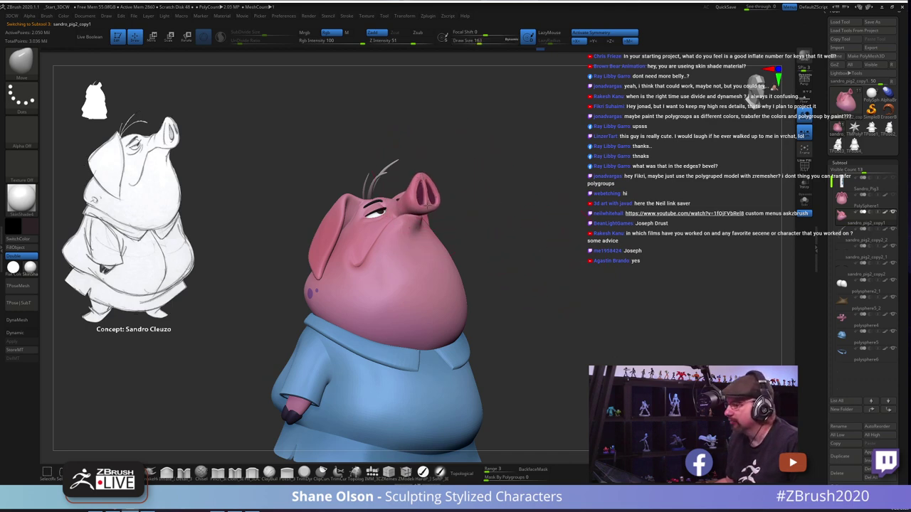
Step: Reshape the tip of the snout with the Move brush, changing the draw size to 87, 108 and 56
mouse_move(470, 206)
left_mouse_down()
mouse_move(502, 205)
mouse_move(471, 184)
mouse_move(482, 169)
left_mouse_up()
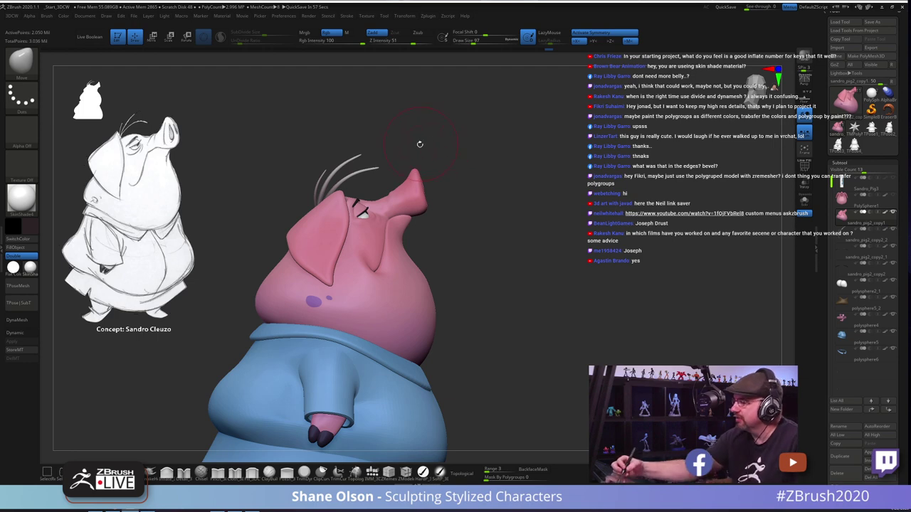
key("s")
left_click_drag(416, 174, 416, 170)
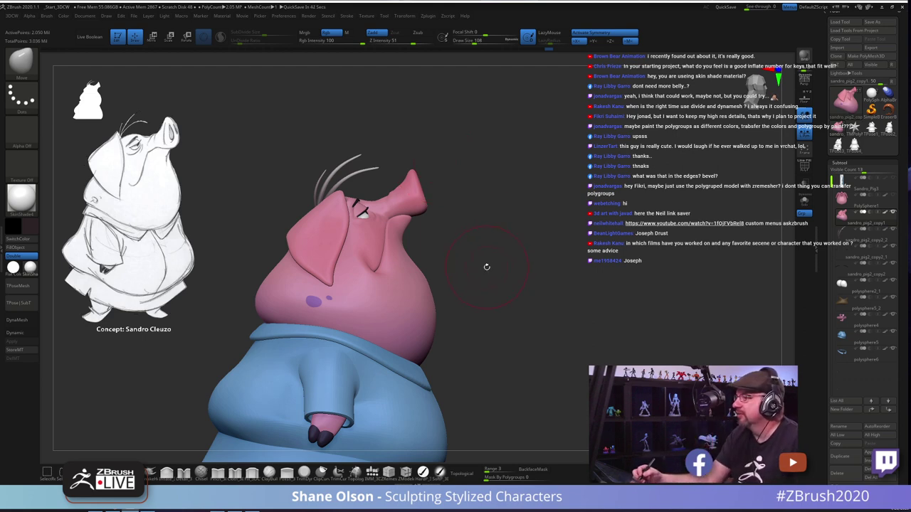
mouse_move(487, 267)
left_mouse_down()
mouse_move(486, 278)
mouse_move(471, 274)
mouse_move(468, 229)
left_mouse_up()
key("s")
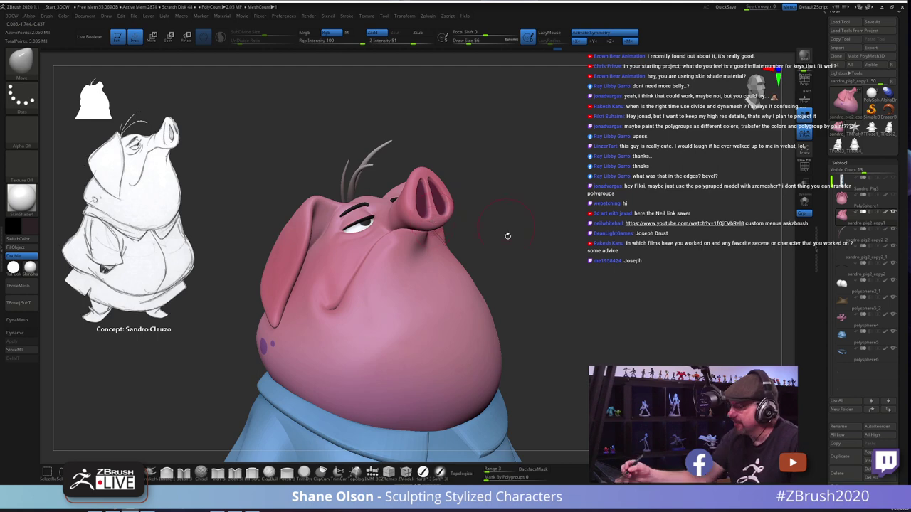
mouse_move(506, 236)
left_mouse_down()
mouse_move(530, 291)
mouse_move(472, 258)
mouse_move(492, 326)
mouse_move(535, 326)
mouse_move(513, 333)
mouse_move(550, 350)
mouse_move(502, 291)
mouse_move(524, 327)
left_mouse_up()
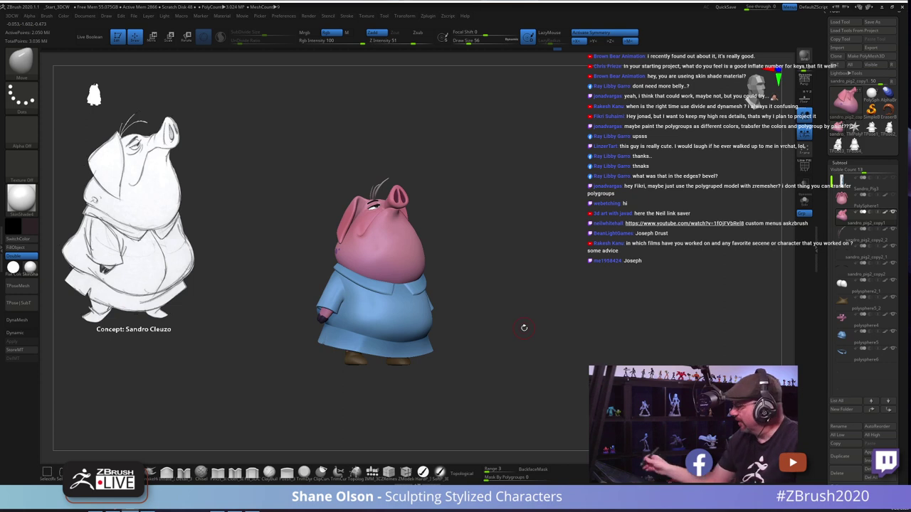
Step: Make the blue robe the active subtool with the Move brush ready for the hem
left_click_drag(581, 276, 622, 250)
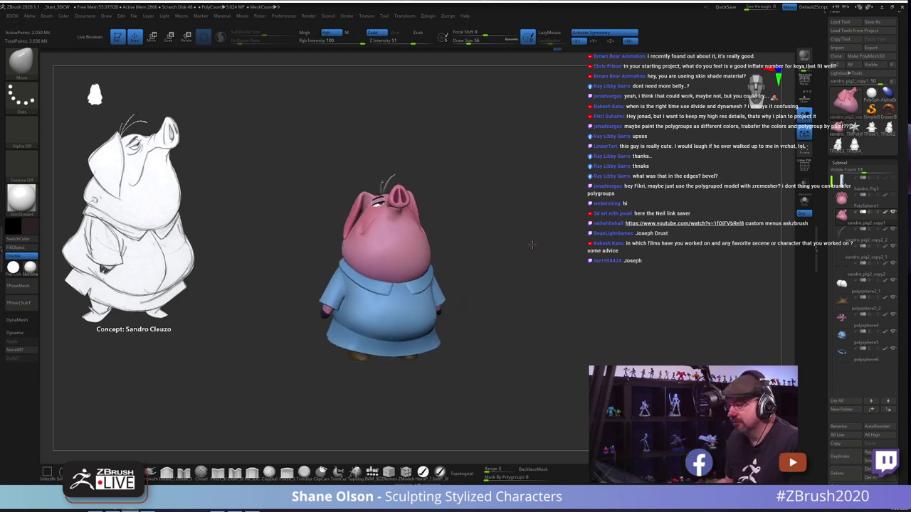
left_click_drag(532, 244, 528, 299, "alt")
left_click(430, 360, "alt")
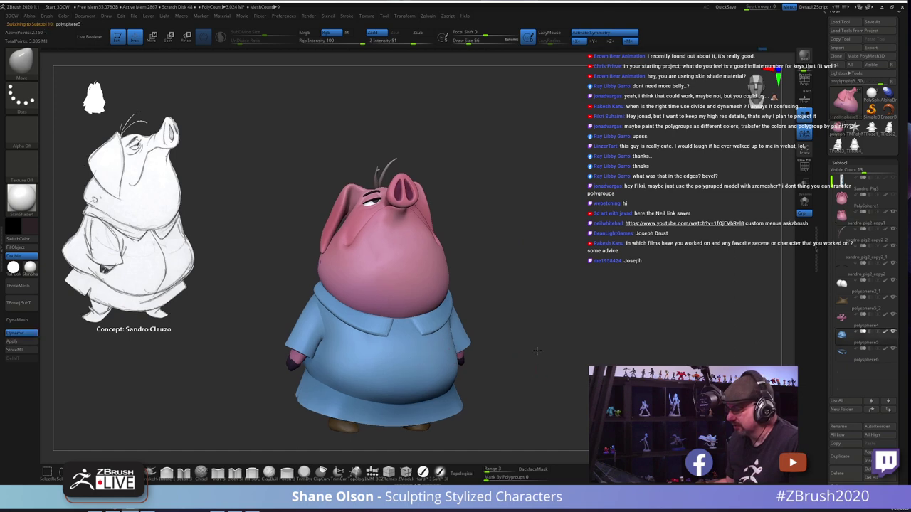
Step: Apply the robe's dynamic subdivision and carve a vertical seam down its front centre with the Detail_3DCW brush at draw size 20
left_click_drag(579, 330, 271, 387)
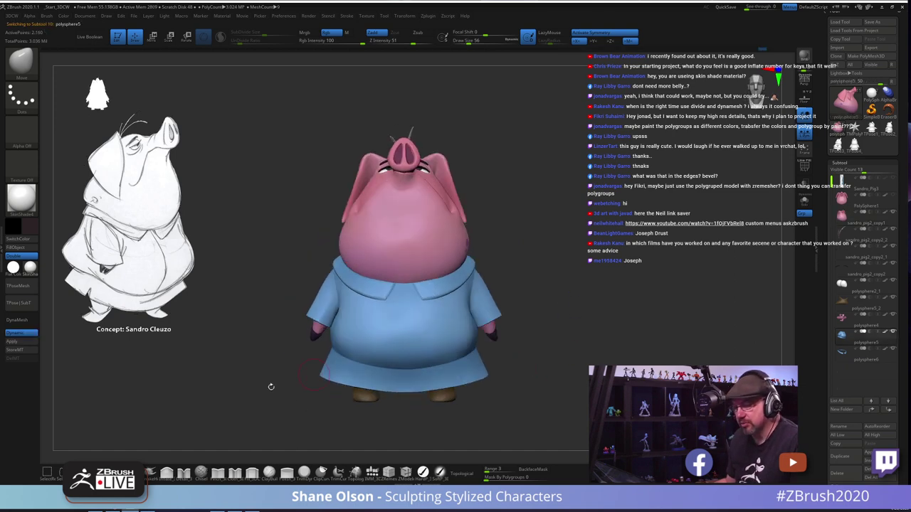
left_click(15, 343)
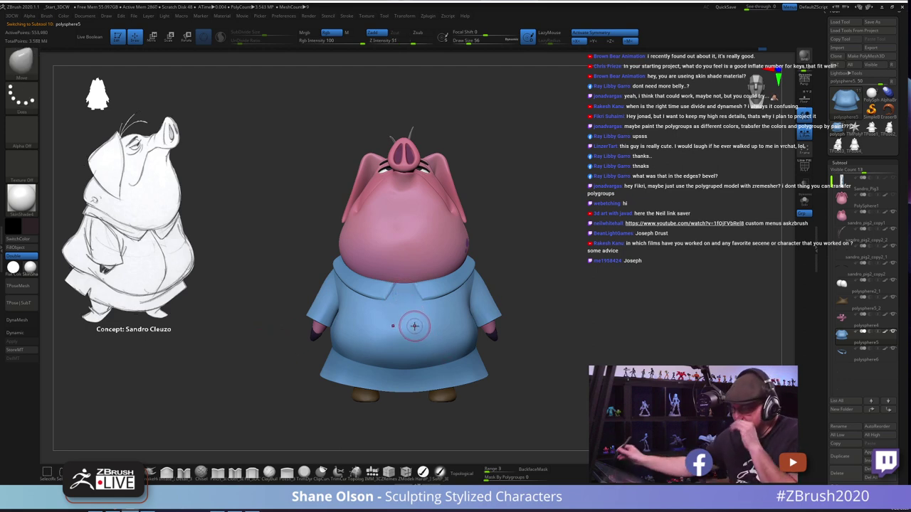
left_click_drag(518, 254, 559, 314, "alt")
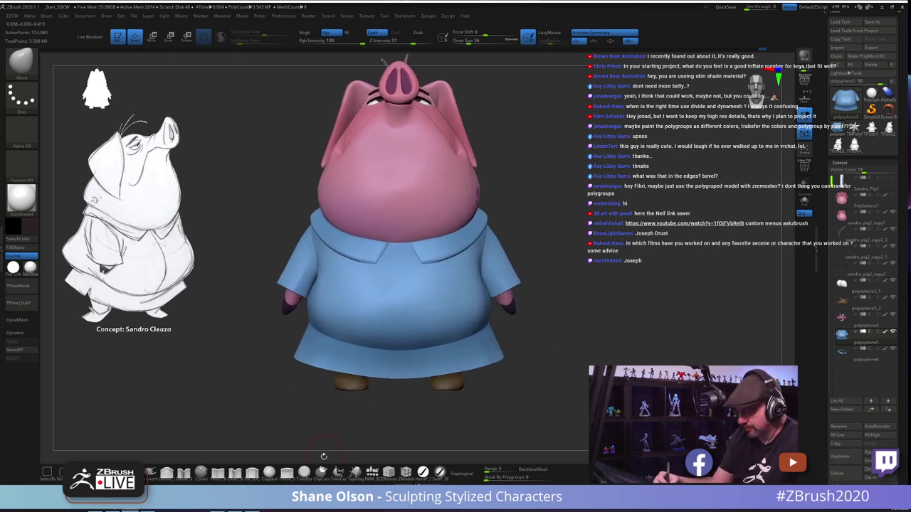
left_click(184, 472)
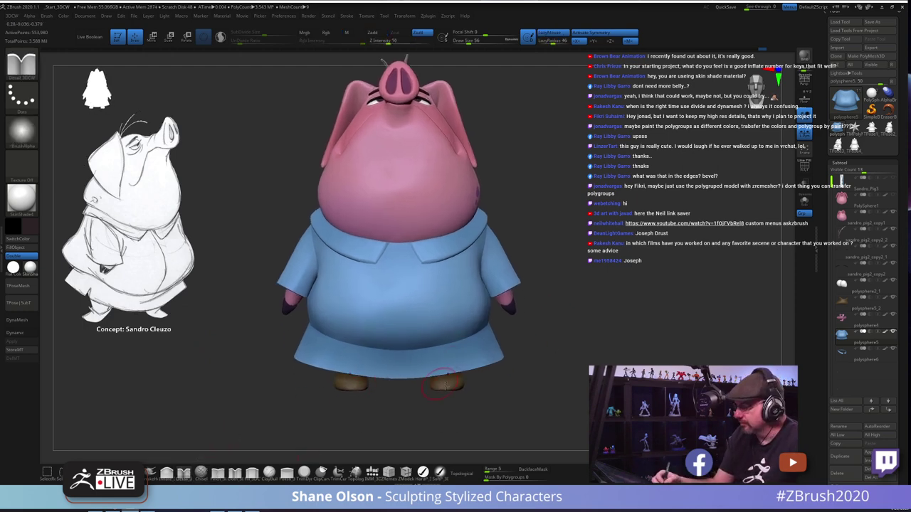
key("s")
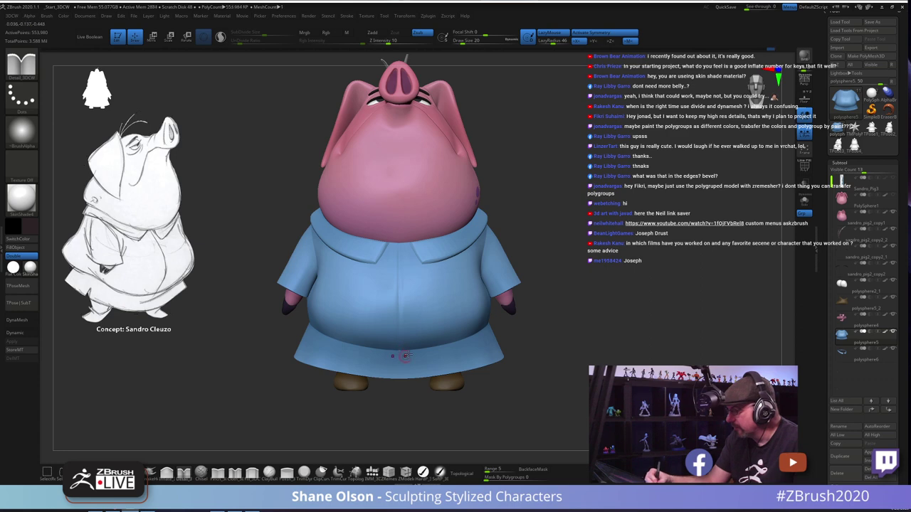
left_click_drag(518, 386, 529, 351)
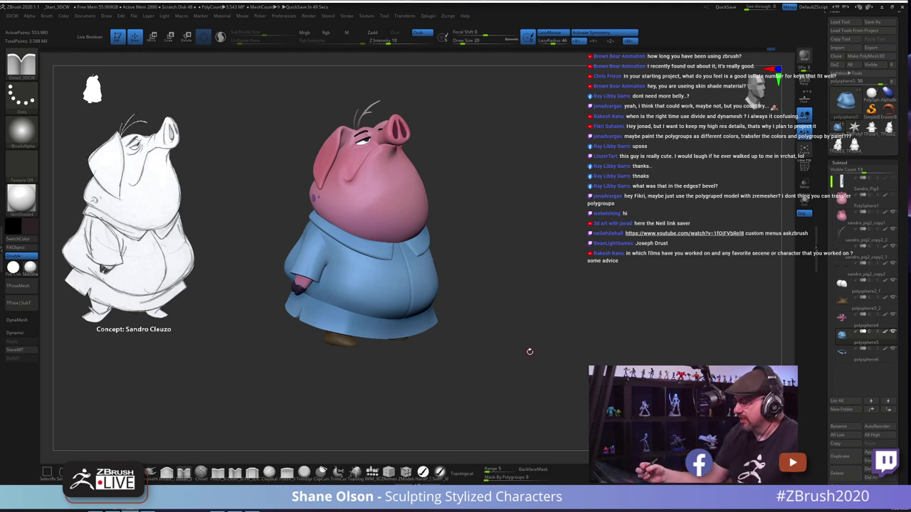
left_click_drag(510, 308, 500, 324)
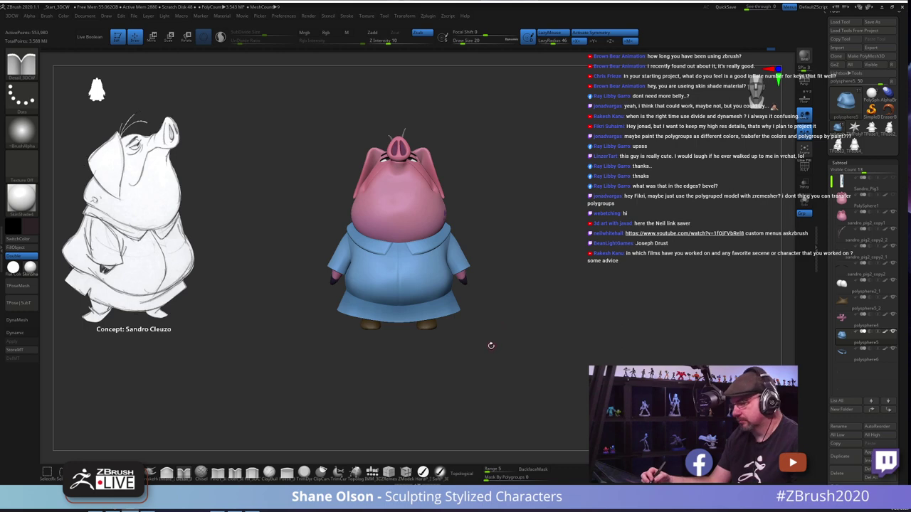
left_click_drag(478, 376, 484, 371, "alt")
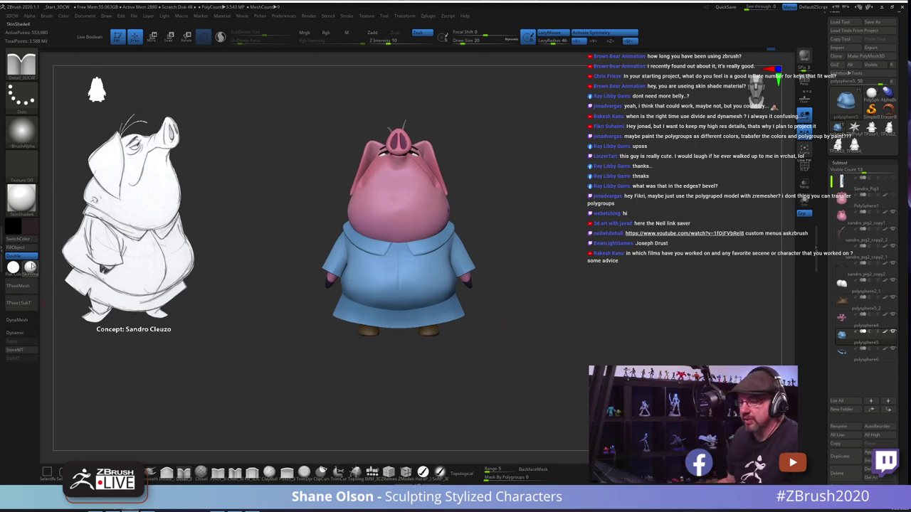
Step: Set the main paint colour to light grey
left_click(30, 230)
left_click_drag(22, 200, 15, 187)
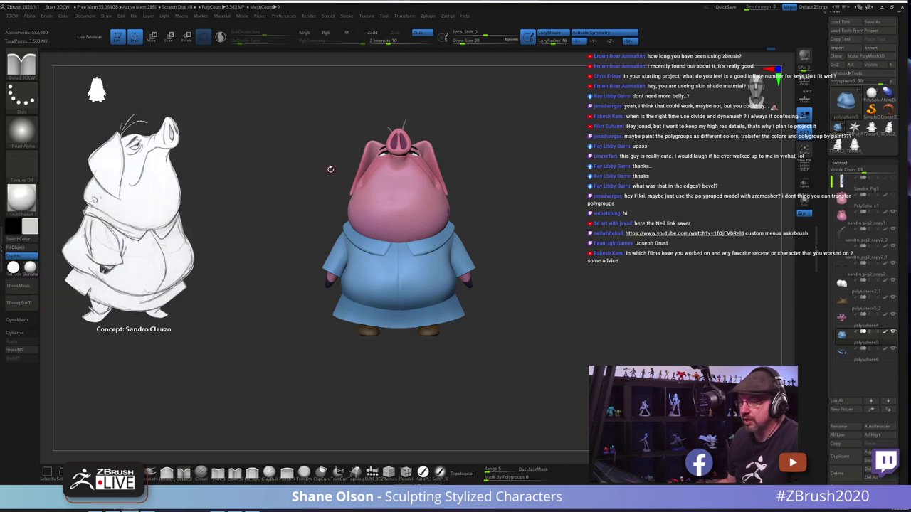
left_click_drag(269, 181, 277, 182)
Step: Build a combined low-resolution TPose mesh from the pig's subtools, skip saving it to disk, and transfer it back to the separate subtools
left_click(25, 287)
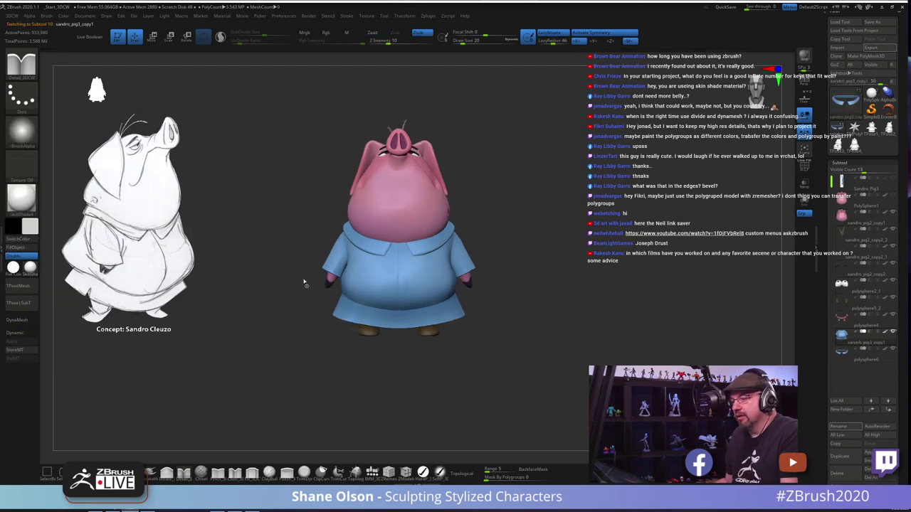
mouse_move(548, 290)
left_mouse_down()
mouse_move(577, 294)
mouse_move(544, 292)
left_mouse_up()
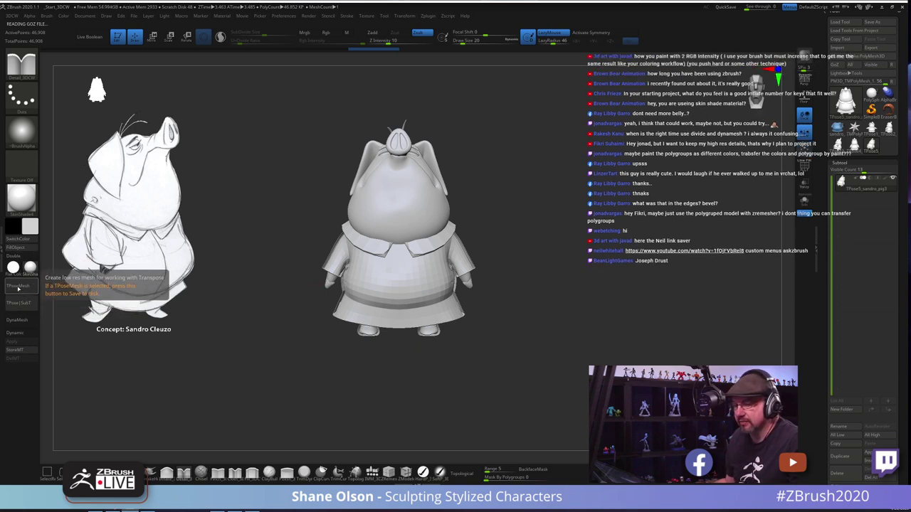
left_click(18, 286)
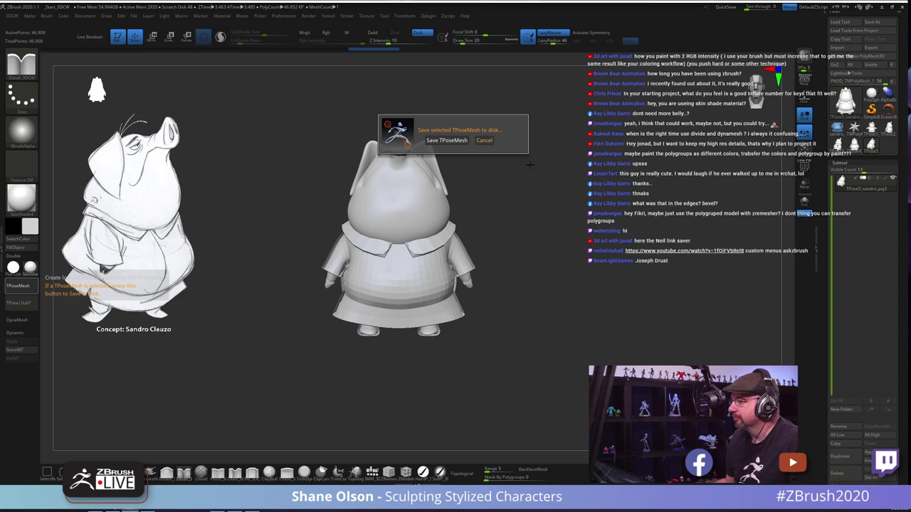
left_click(483, 141)
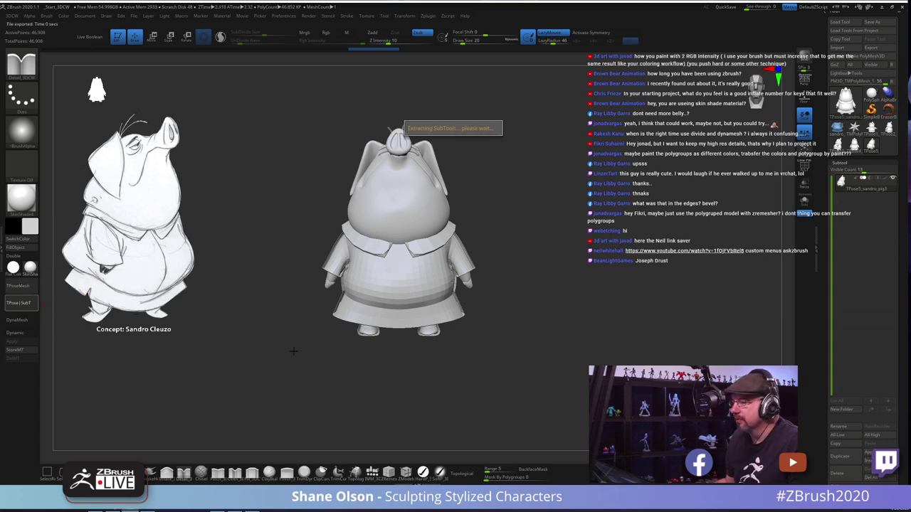
key("shift+d")
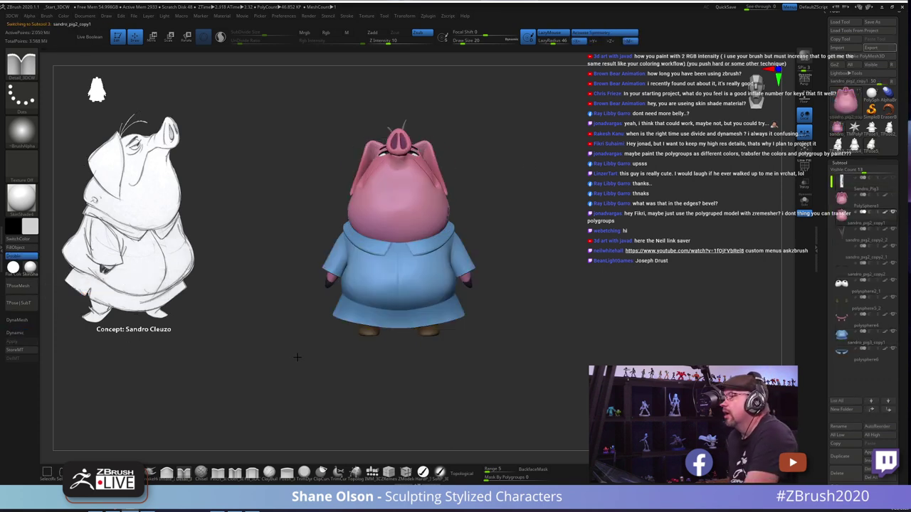
key("alt+Down")
key("alt+Down")
key("alt+Down")
key("alt+Down")
key("alt+Down")
key("alt+Down")
key("alt+Down")
key("alt+Down")
key("alt+Down")
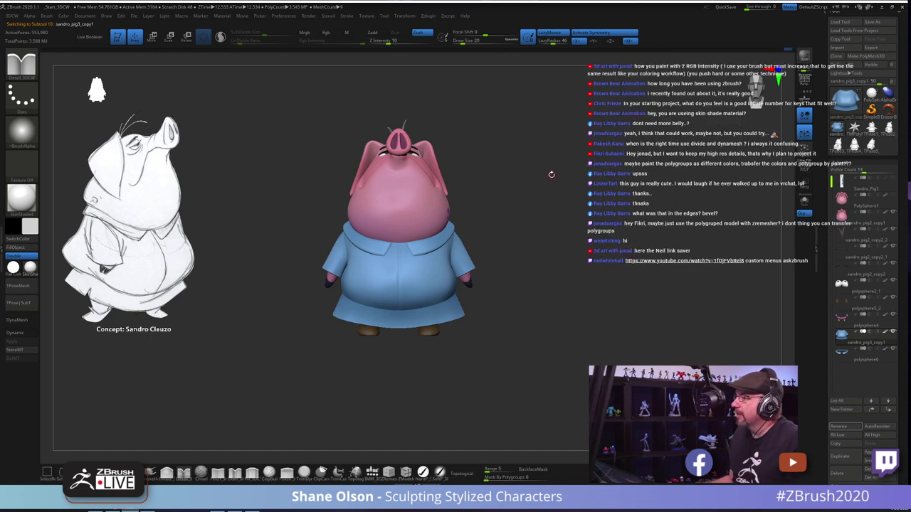
Step: Switch to the soft paint brush with the robe active and set its draw size to 120
key("s")
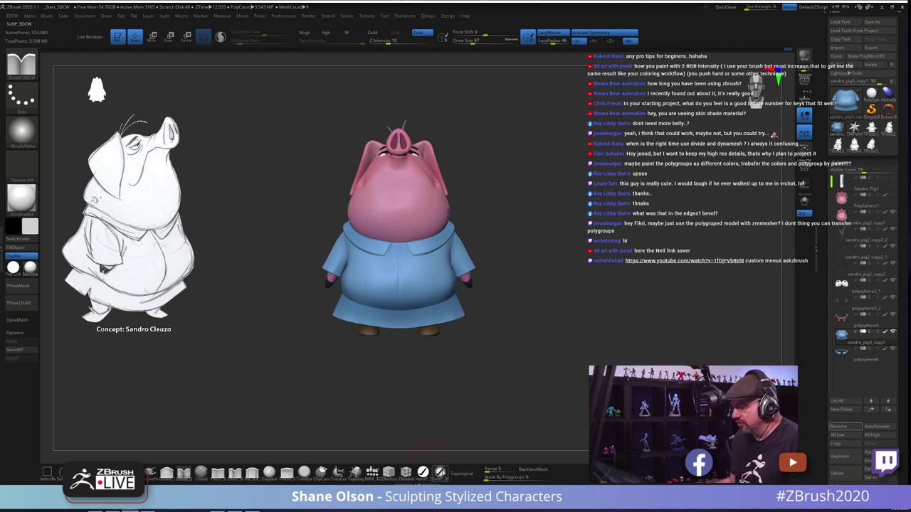
left_click(440, 472)
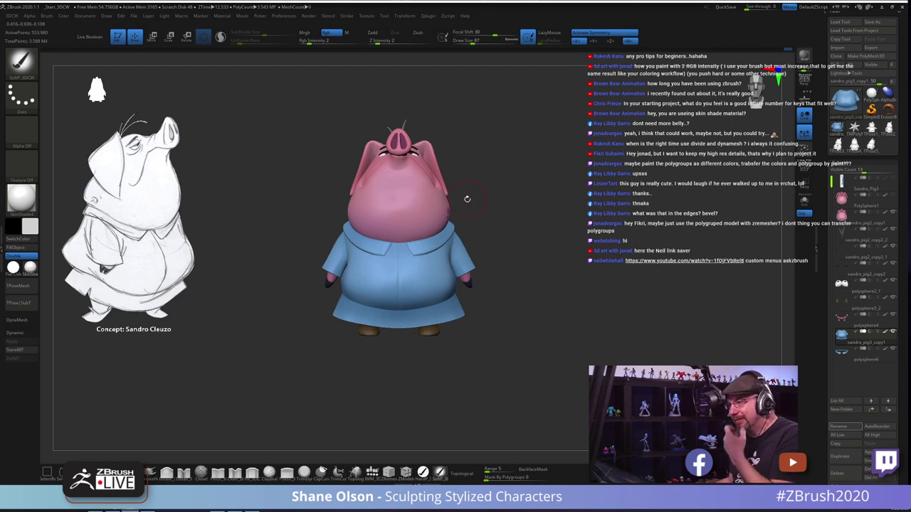
left_click_drag(528, 195, 552, 207)
mouse_move(253, 227)
left_mouse_down()
mouse_move(306, 225)
mouse_move(299, 203)
mouse_move(268, 221)
left_mouse_up()
key("s")
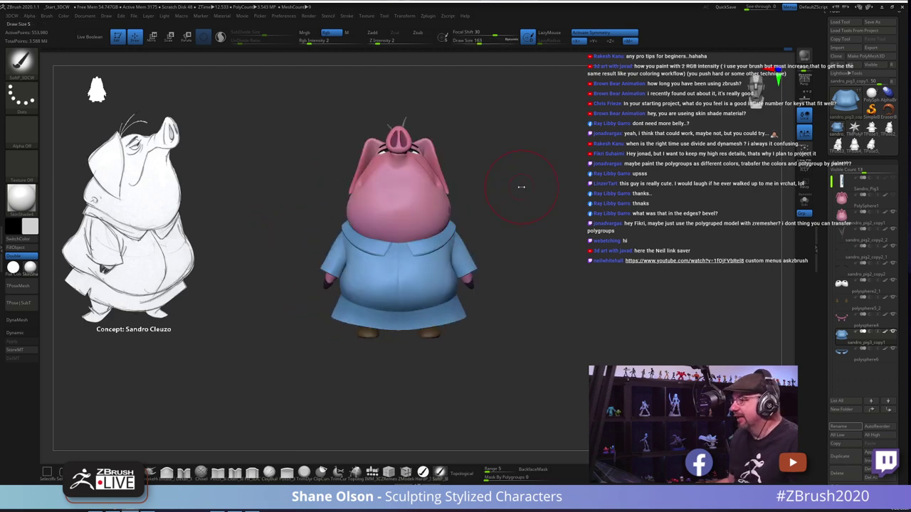
key("s")
left_click(516, 187)
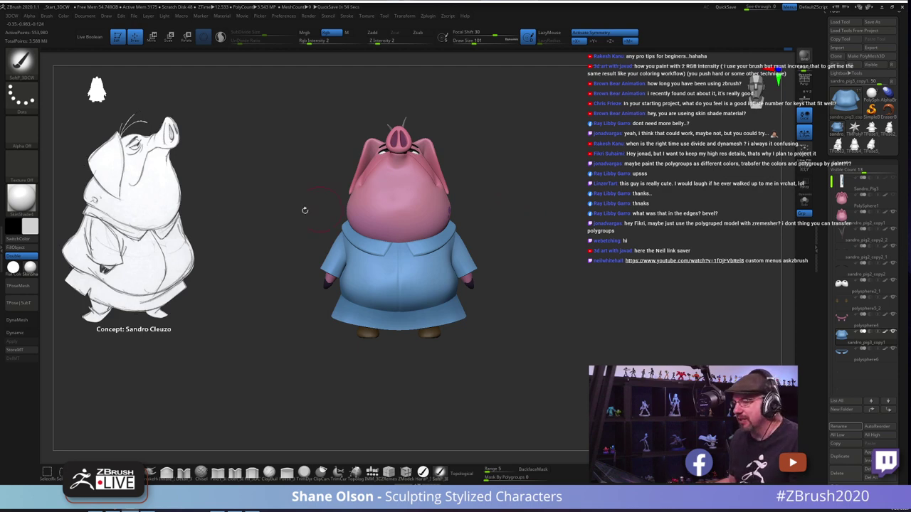
key("s")
left_click(249, 170)
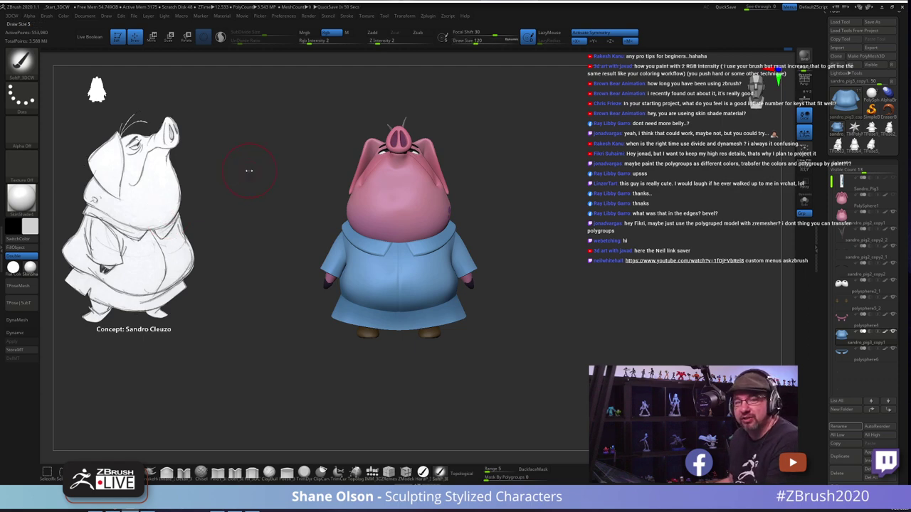
left_click_drag(249, 171, 253, 168)
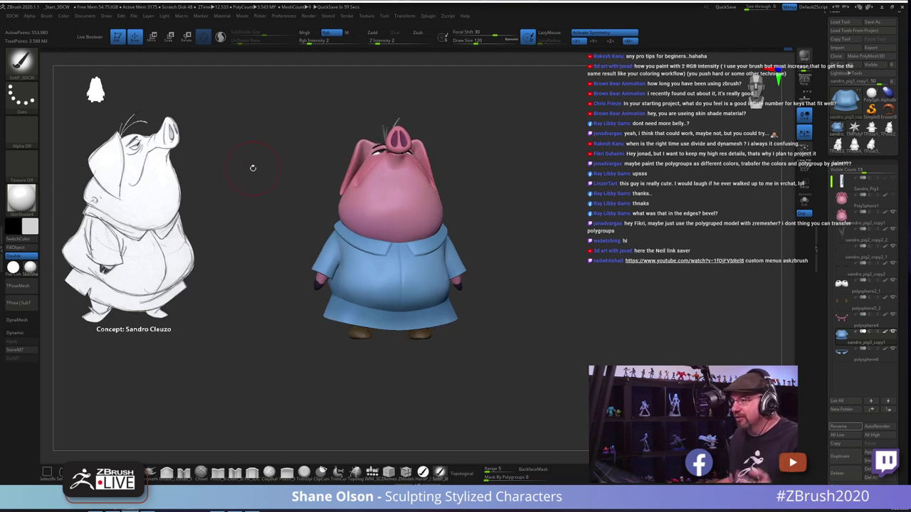
Step: Inspect the robe's wireframe and polygroups with the polyframe, open the Display Properties settings and hide the polyframe again
left_click_drag(508, 160, 578, 205)
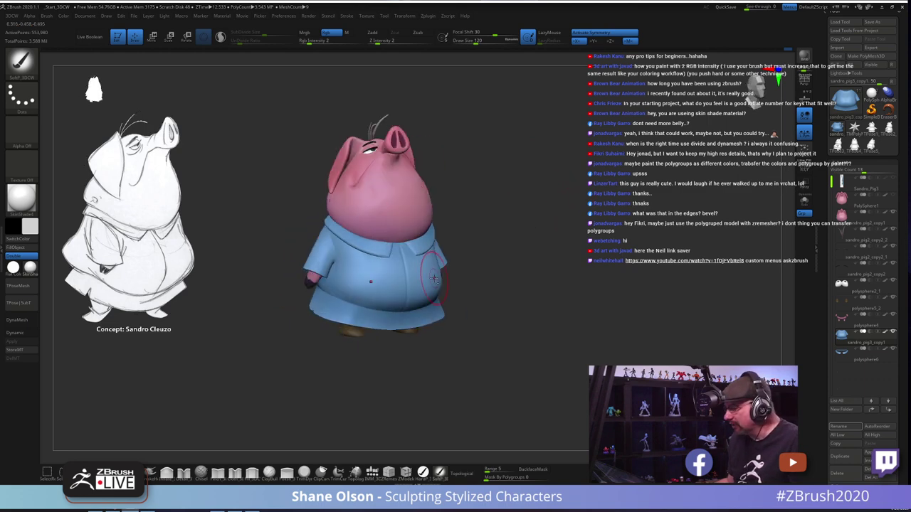
key("shift+f")
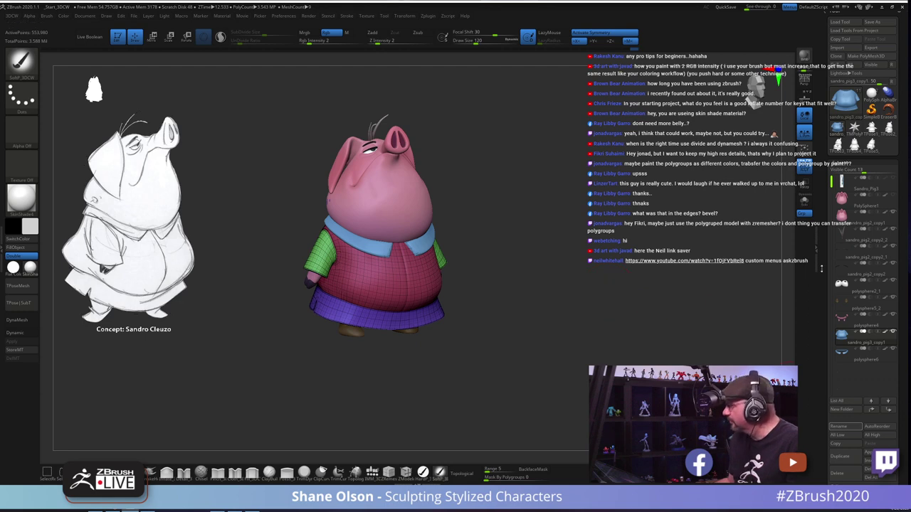
scroll(826, 206, "down", 5)
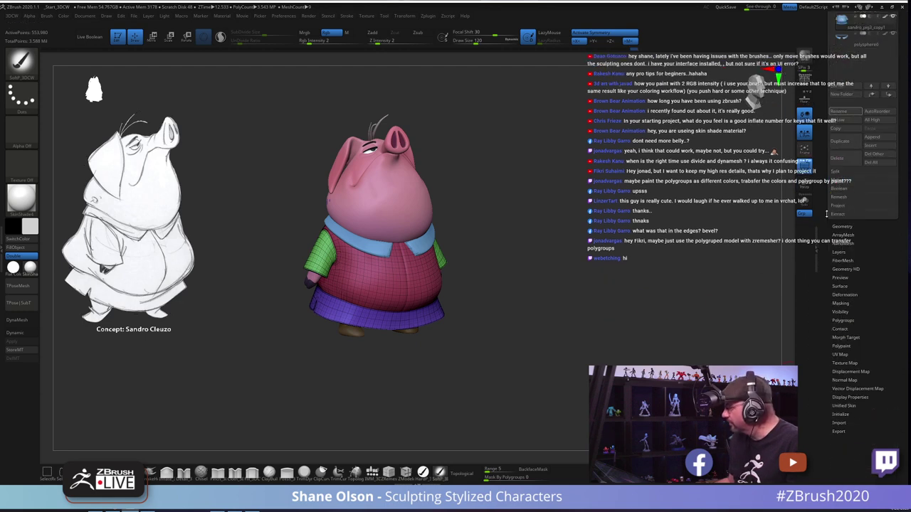
left_click(850, 396)
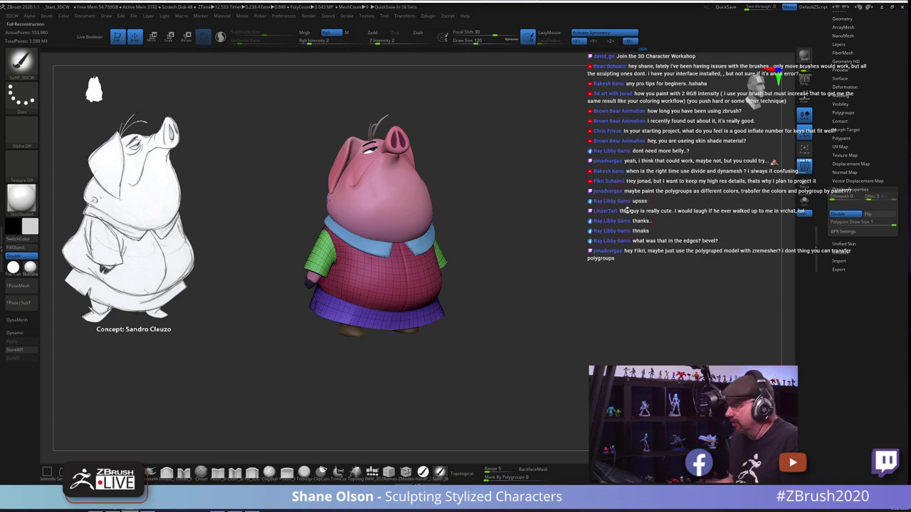
key("shift+f")
key("shift+f")
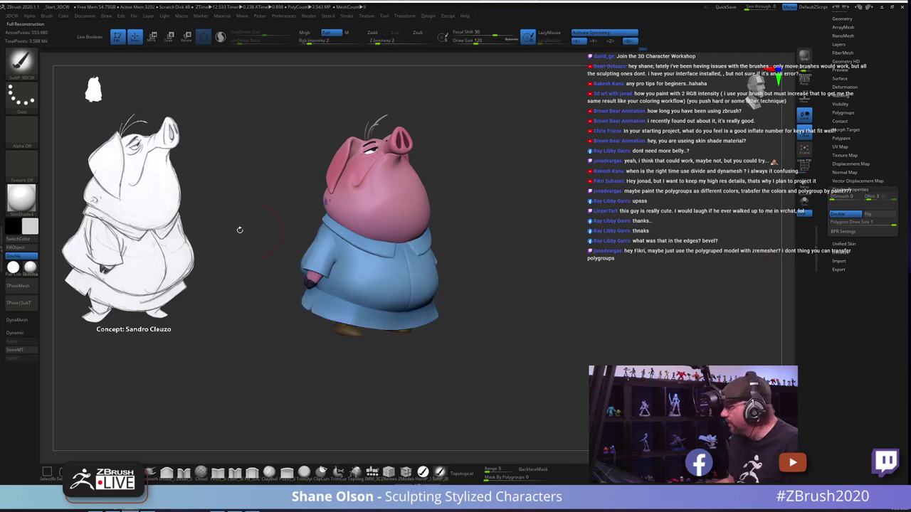
Step: Turn off double-sided display for the robe, make the shoes the active subtool and turn it off there too
left_click(12, 255)
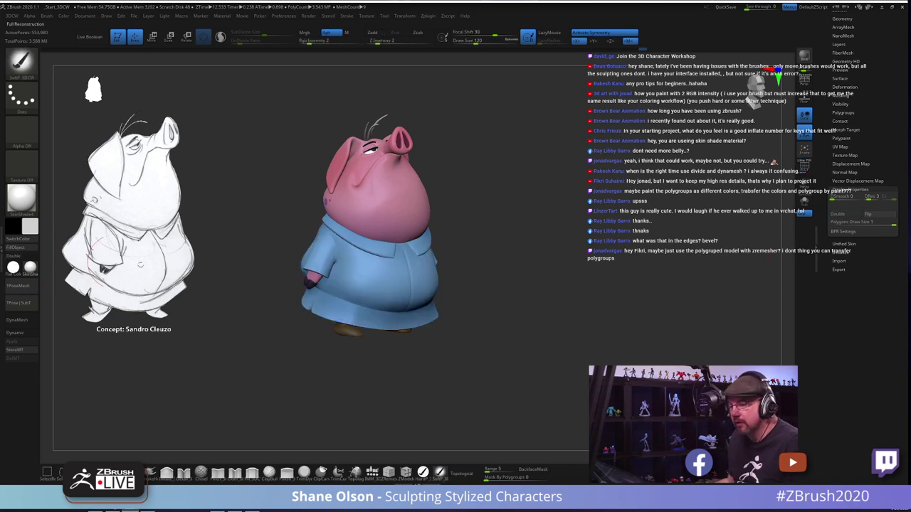
left_click(348, 330, "alt")
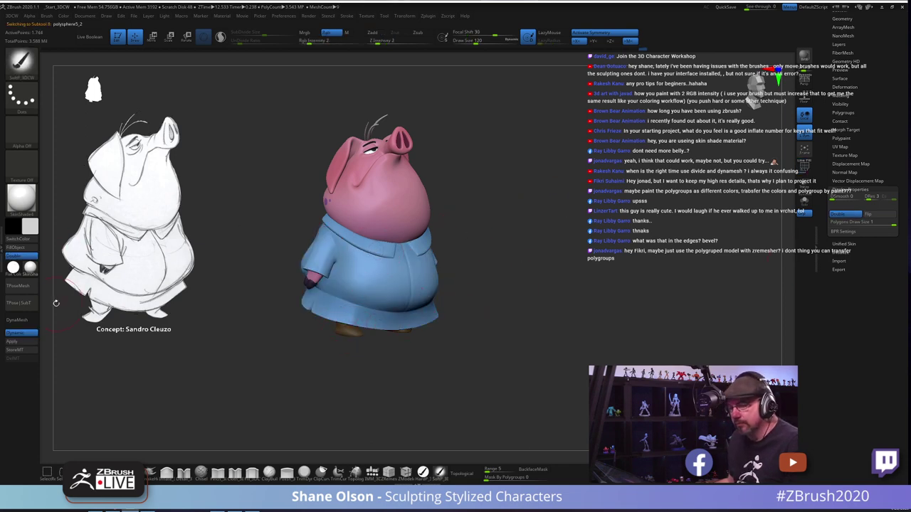
left_click(29, 257)
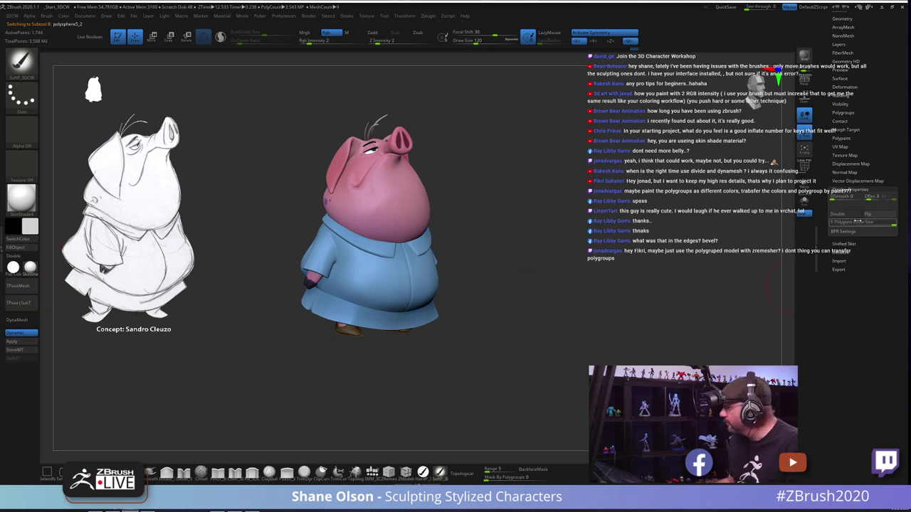
Step: Set the soft paint brush's draw size to 116
mouse_move(612, 244)
left_mouse_down()
mouse_move(588, 236)
mouse_move(560, 195)
left_mouse_up()
key("s")
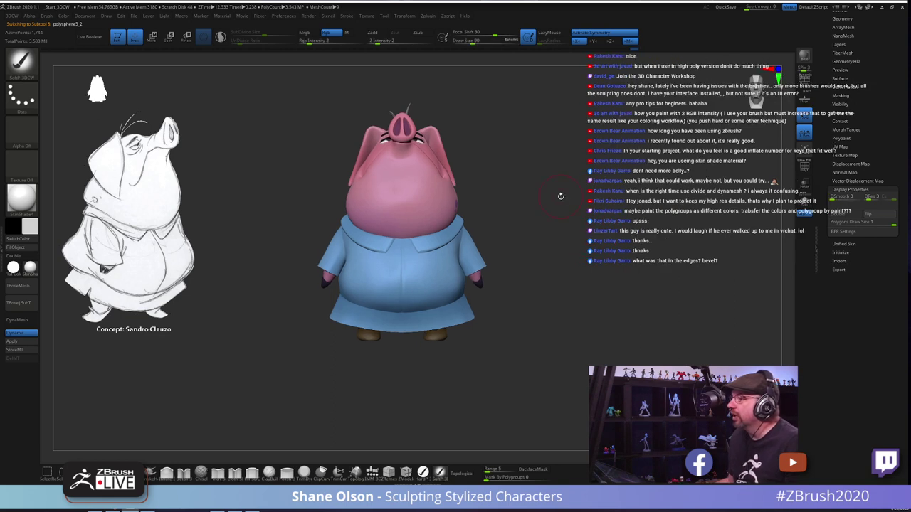
key("s")
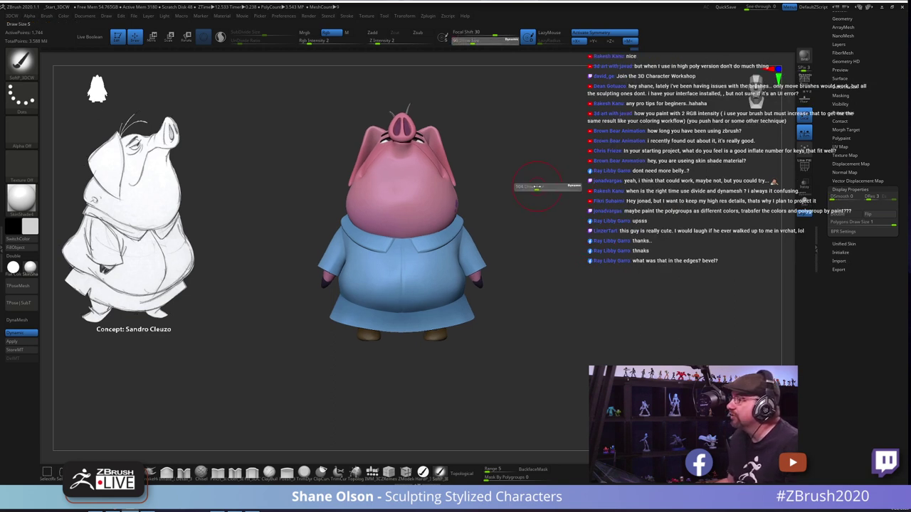
left_click(536, 186)
left_click_drag(573, 177, 661, 181)
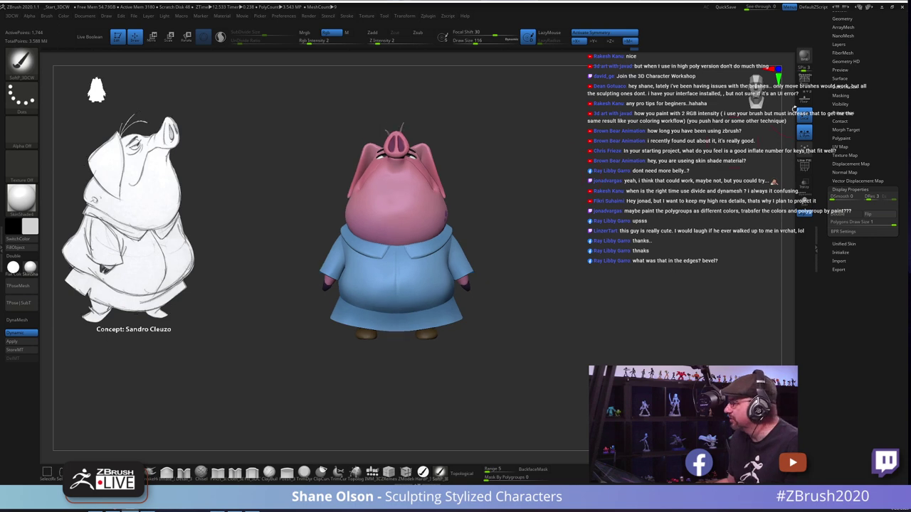
Step: Make the PolySphere the active tool and hide its ruler subtool, leaving only the sphere shown
left_click_drag(827, 90, 827, 248)
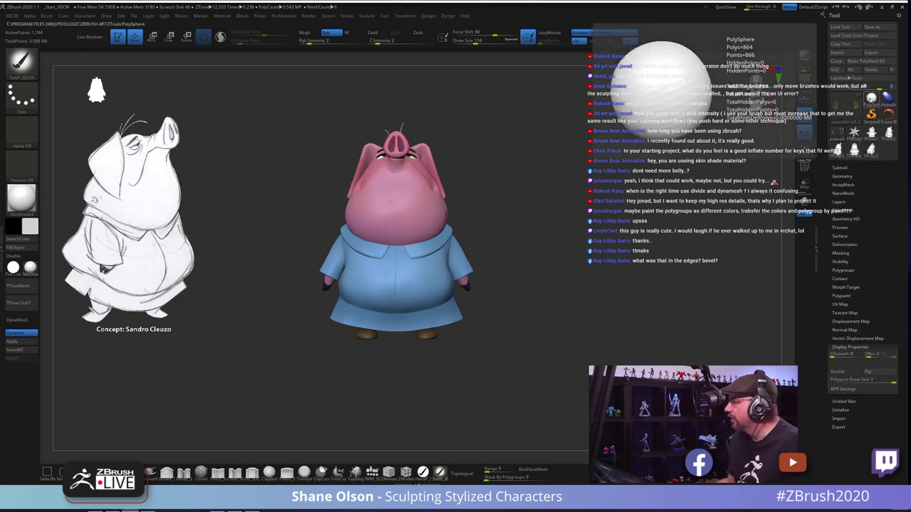
left_click(871, 100)
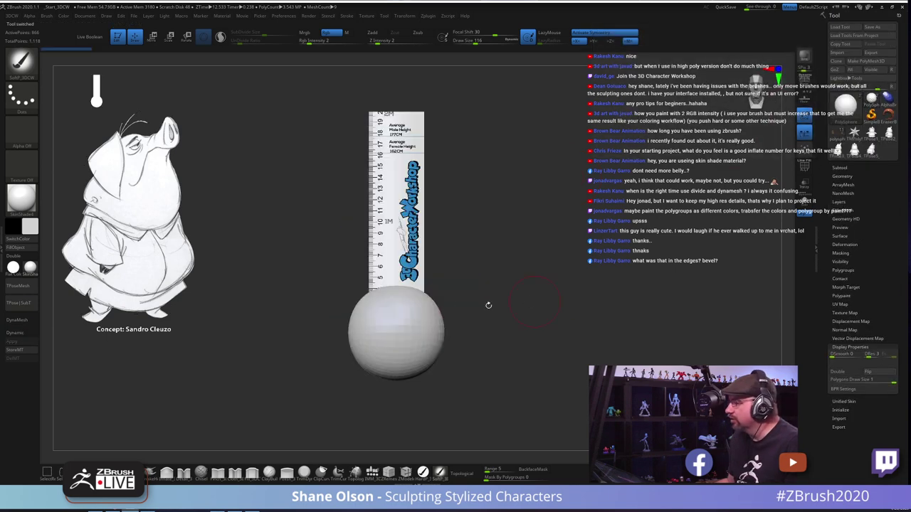
left_click(841, 168)
left_click(895, 186)
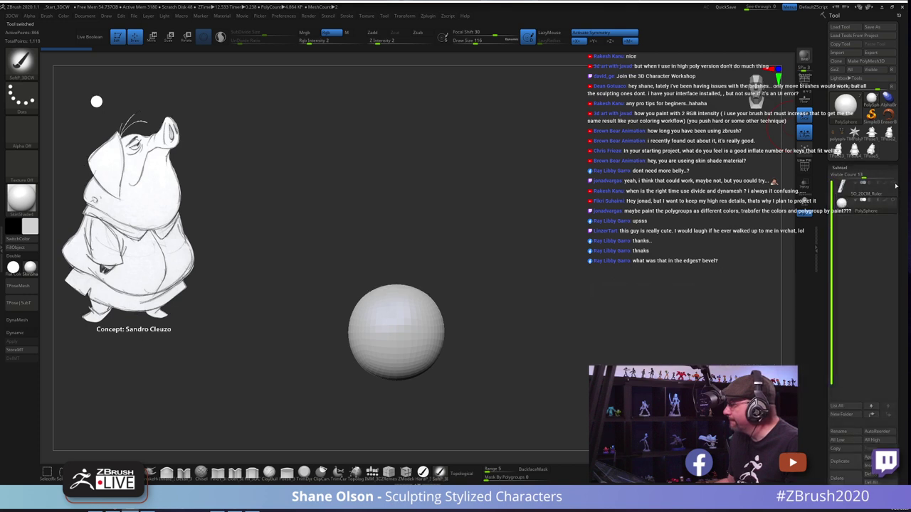
Step: Subdivide the PolySphere repeatedly until it reaches about 3.5 million points
mouse_move(502, 270)
left_mouse_down("alt")
mouse_move(508, 291)
mouse_move(527, 238)
left_mouse_up("alt")
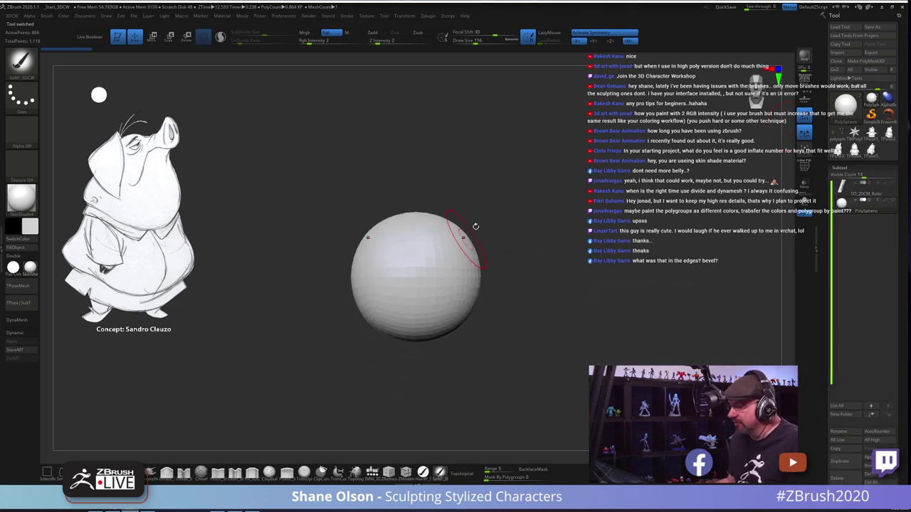
key("ctrl+d")
key("ctrl+d")
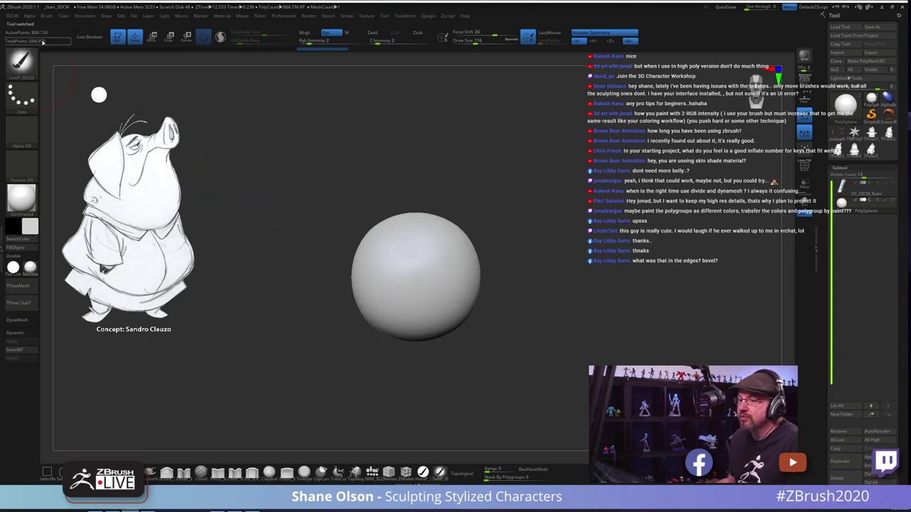
key("ctrl+d")
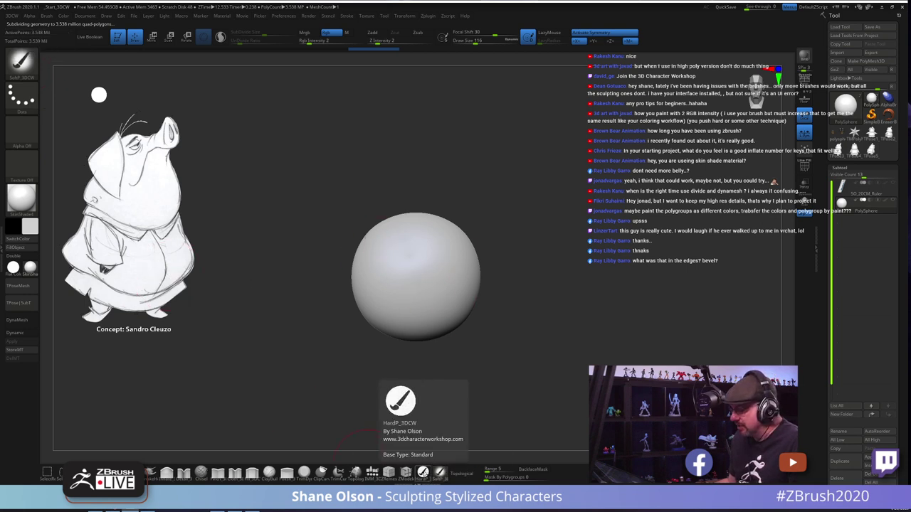
Step: Make the SoftP_3DCW brush active and pick a muted red as its paint colour
left_click(423, 471)
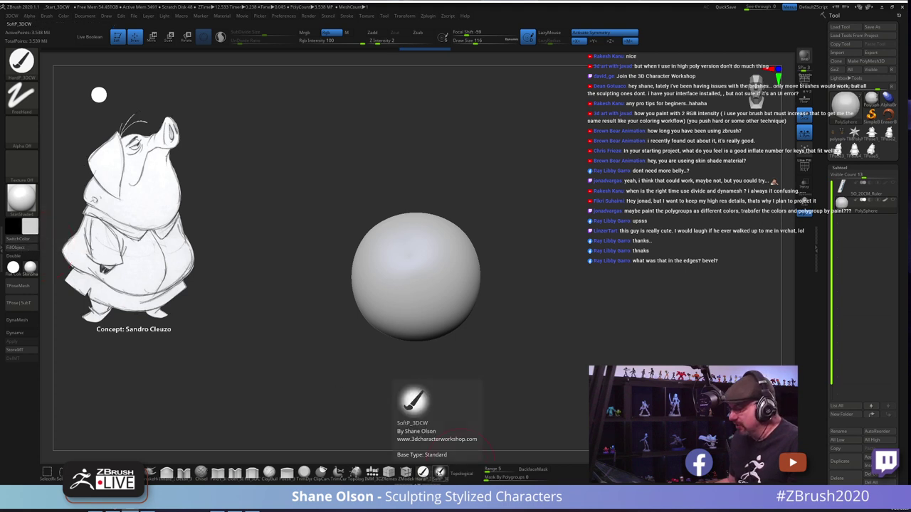
left_click(440, 472)
left_click(31, 225)
left_click_drag(70, 229, 74, 217)
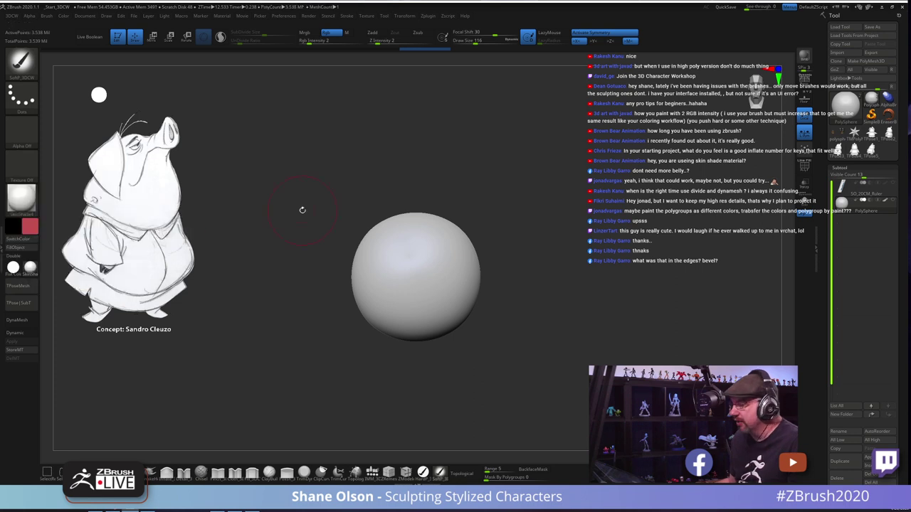
Step: Paint soft red test patches on both sides of the sphere at draw size 116 with Rgb intensity 2, and undo them
mouse_move(434, 291)
left_mouse_down()
mouse_move(427, 281)
mouse_move(458, 240)
mouse_move(449, 256)
left_mouse_up()
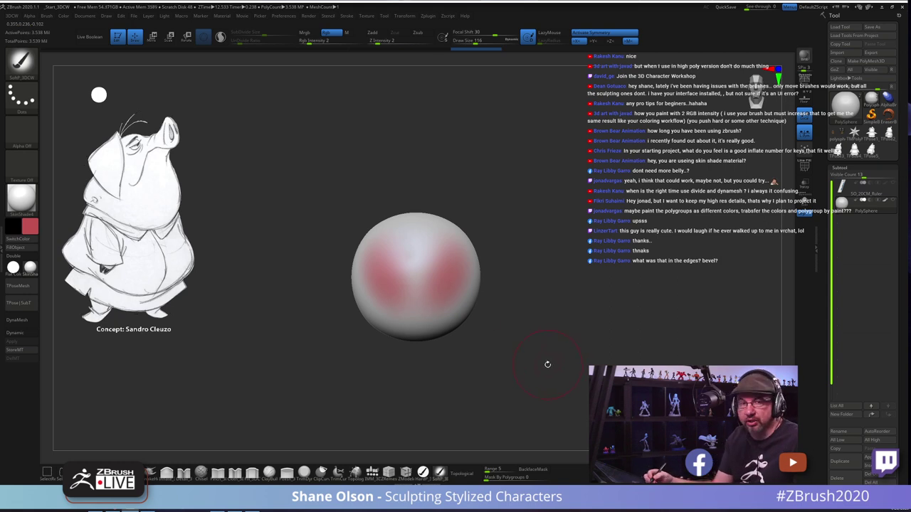
key("ctrl+z")
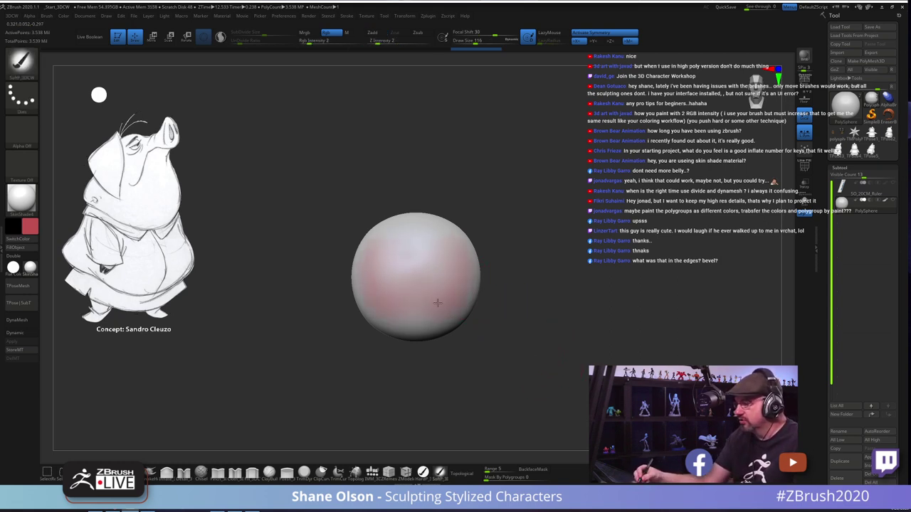
mouse_move(539, 360)
left_mouse_down()
mouse_move(504, 377)
mouse_move(516, 368)
mouse_move(521, 375)
left_mouse_up()
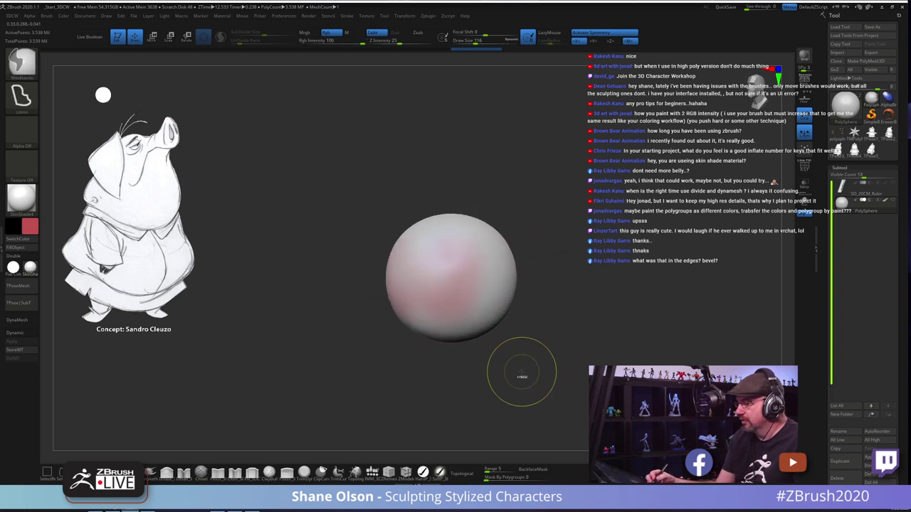
key("ctrl+z")
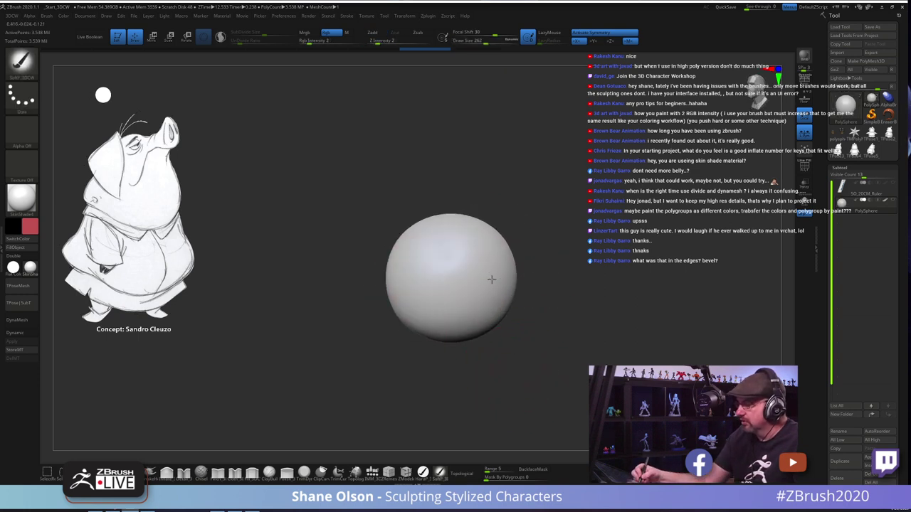
Step: Paint broader soft red patches on the sphere's sides at draw size 262 and undo them
left_click_drag(491, 279, 490, 278)
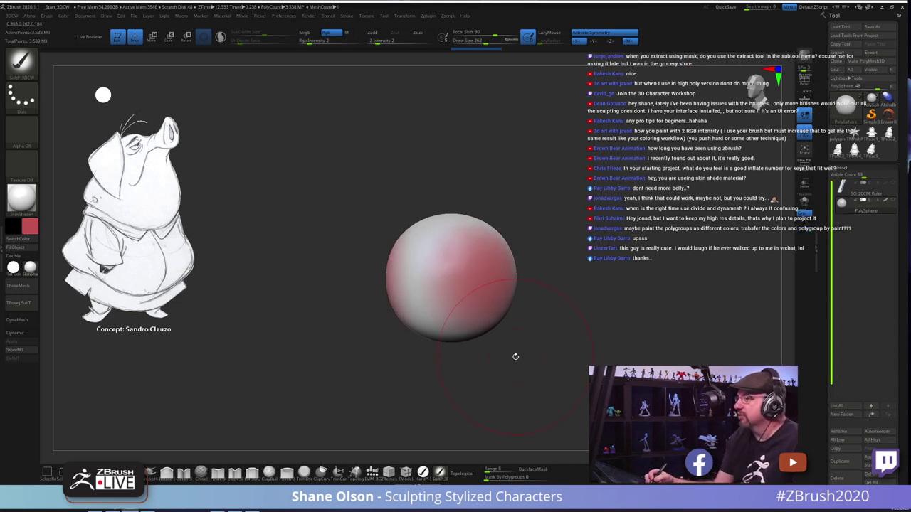
key("ctrl")
key("ctrl+z")
mouse_move(517, 356)
left_mouse_down("alt")
mouse_move(516, 326)
mouse_move(529, 327)
left_mouse_up("alt")
key("s")
mouse_move(535, 318)
left_mouse_down()
mouse_move(515, 320)
mouse_move(515, 304)
mouse_move(453, 285)
left_mouse_up()
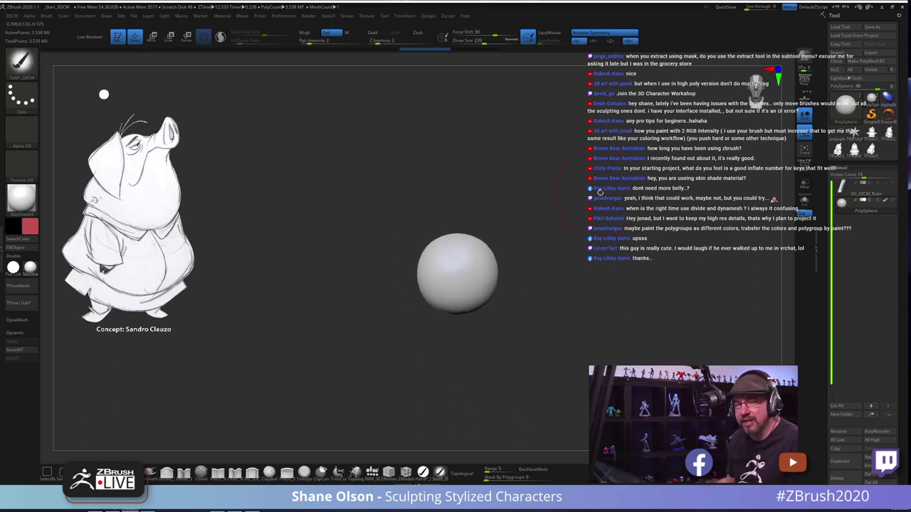
Step: Show the SO_20CM_Ruler subtool again together with the sphere
left_click_drag(643, 242, 631, 247, "alt")
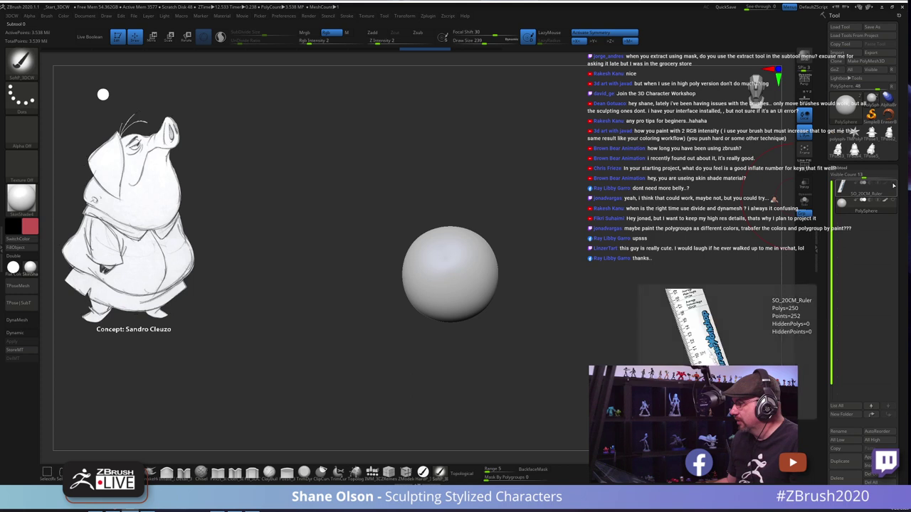
left_click(892, 184)
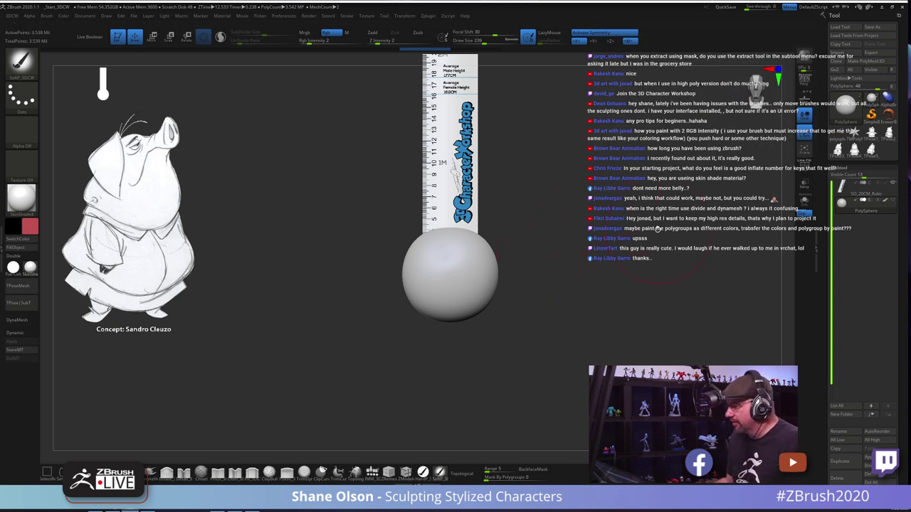
left_click_drag(657, 229, 617, 247, "alt")
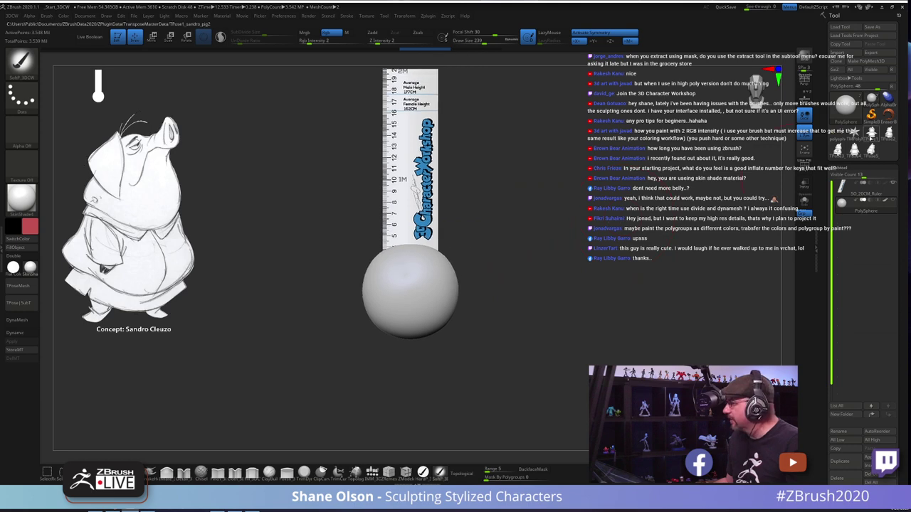
Step: Switch back to the painted pig tool polysphere5_2 and frame the whole character
mouse_move(860, 154)
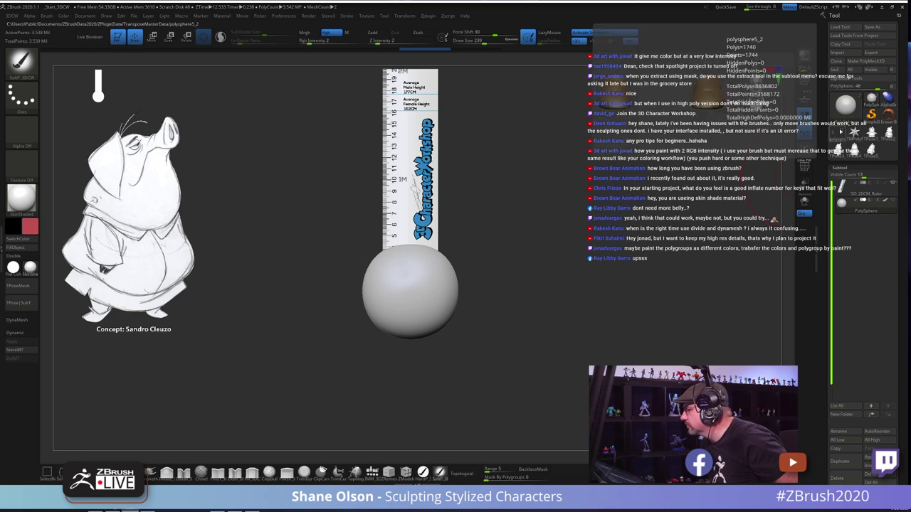
left_click(838, 134)
mouse_move(610, 179)
left_mouse_down("alt")
mouse_move(586, 185)
mouse_move(580, 210)
mouse_move(468, 212)
mouse_move(537, 227)
left_mouse_up("alt")
key("s")
key("s")
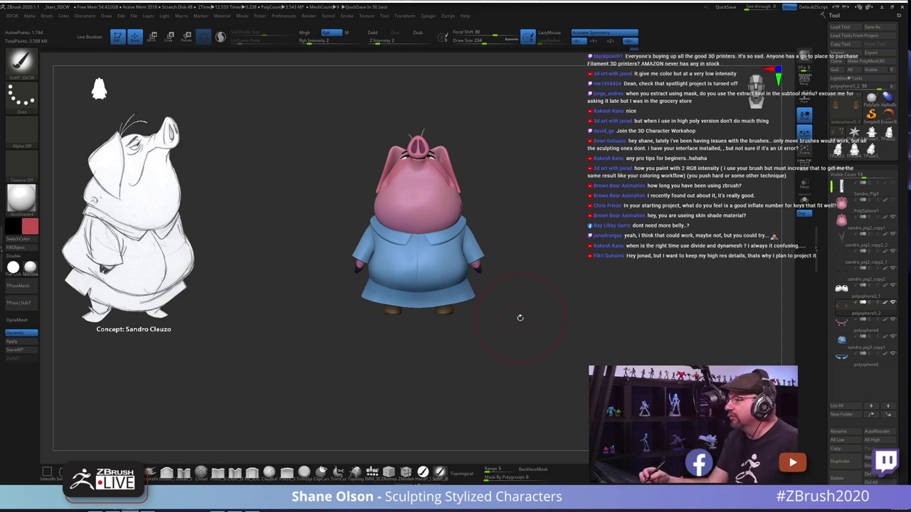
Step: Open the subtool's Extract options for viewing and collapse them again
left_click_drag(514, 319, 509, 325)
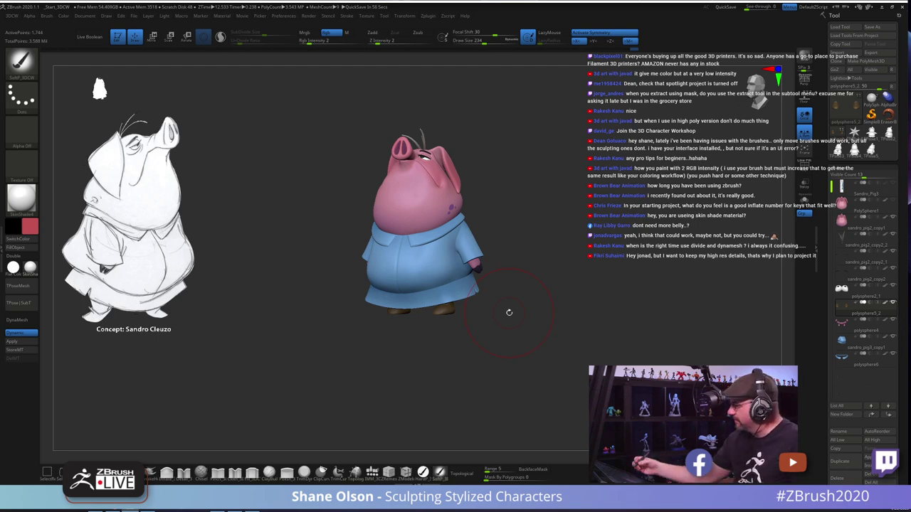
scroll(822, 318, "down", 5)
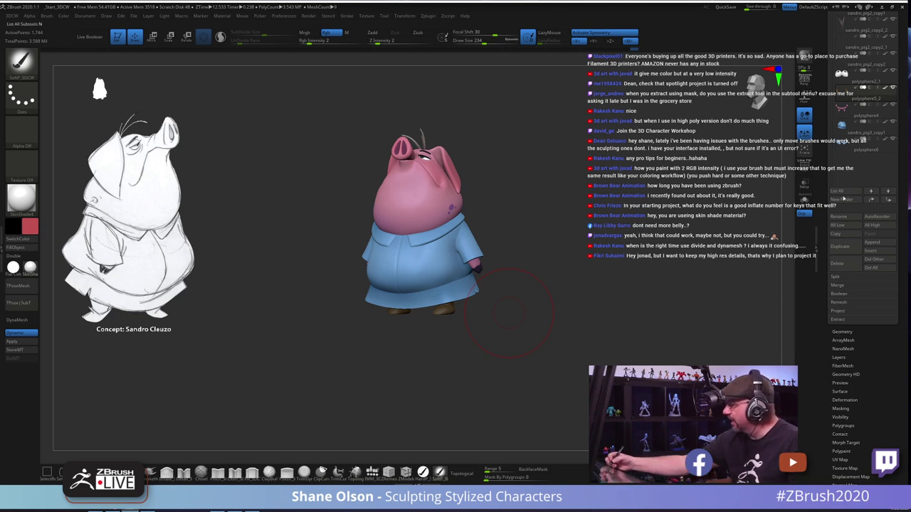
left_click(839, 319)
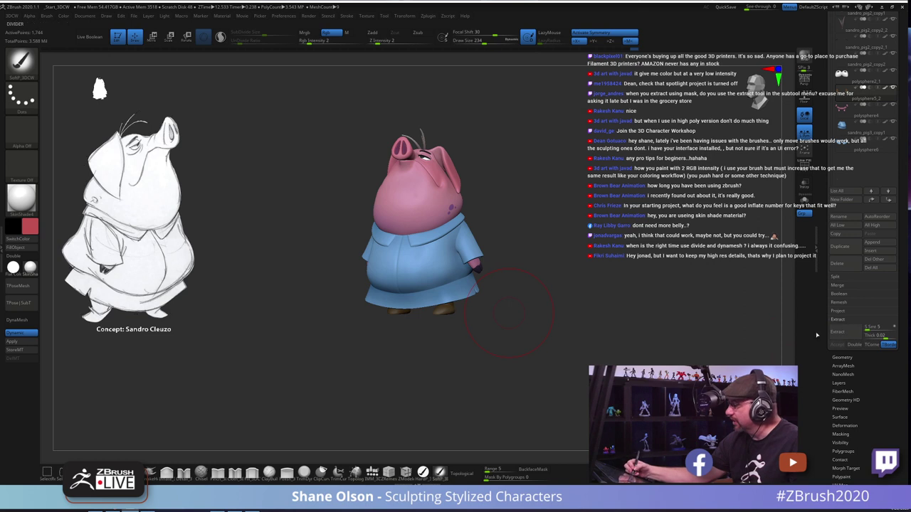
left_click(848, 319)
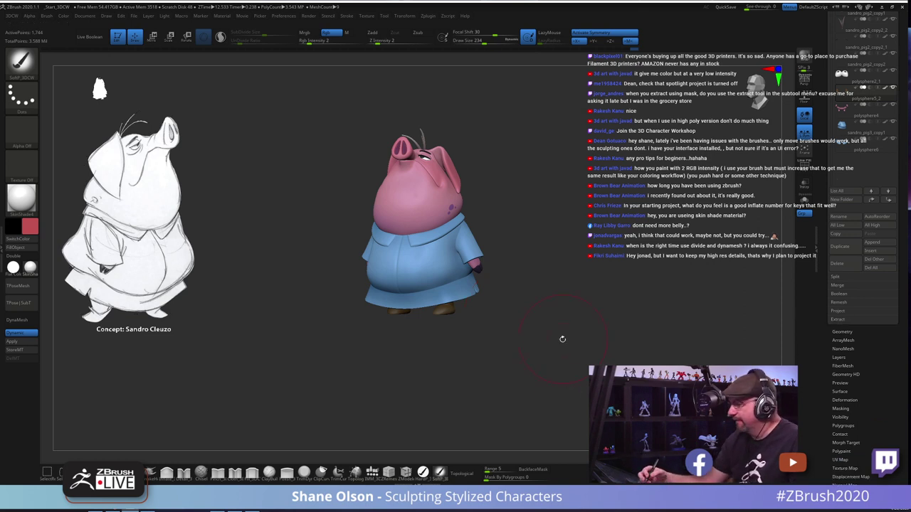
left_click_drag(563, 339, 562, 362)
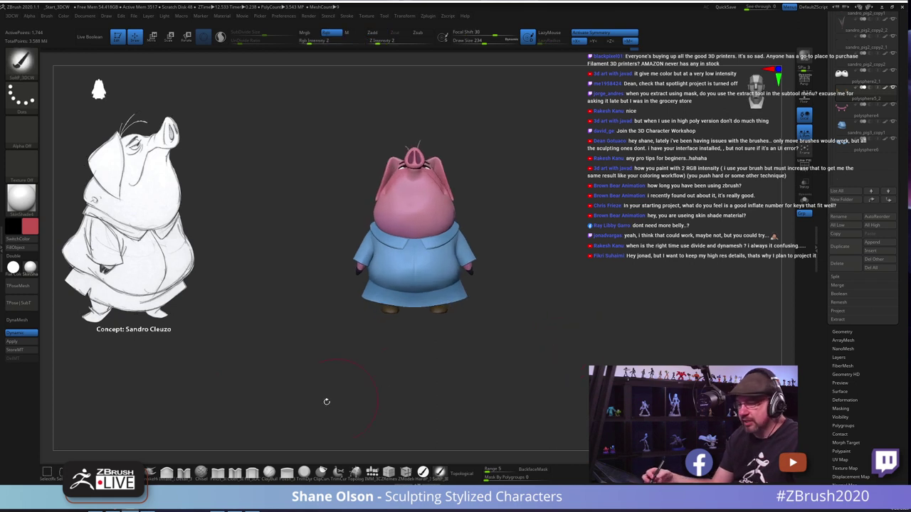
Step: Set the paint colour to white and combine the pig's subtools into a posing mesh with TPoseMesh
left_click(35, 232)
left_click(19, 176)
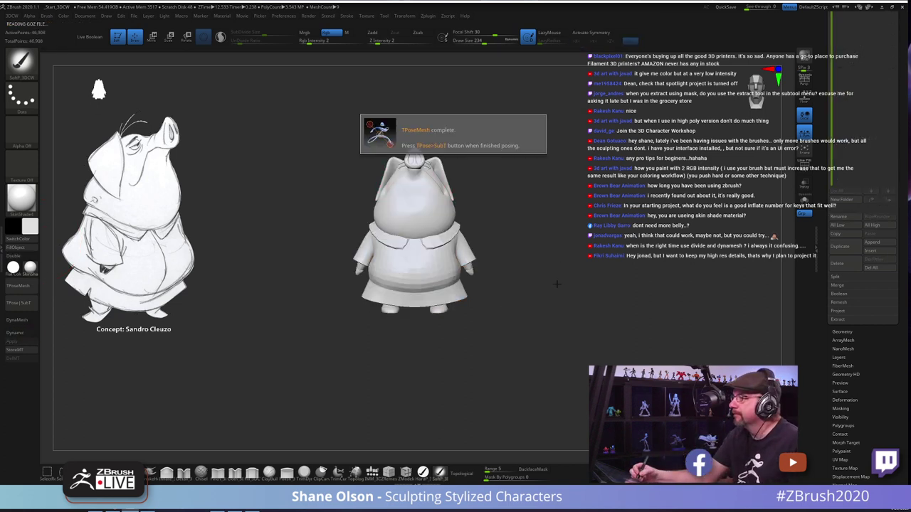
mouse_move(558, 270)
left_mouse_down("alt")
mouse_move(546, 306)
mouse_move(568, 344)
mouse_move(553, 335)
mouse_move(513, 338)
mouse_move(528, 395)
left_mouse_up("alt")
Step: Turn on symmetry and lasso-mask both arms of the posing mesh
key("s")
mouse_move(309, 218)
left_mouse_down("ctrl")
mouse_move(308, 246)
mouse_move(331, 313)
left_mouse_up("ctrl")
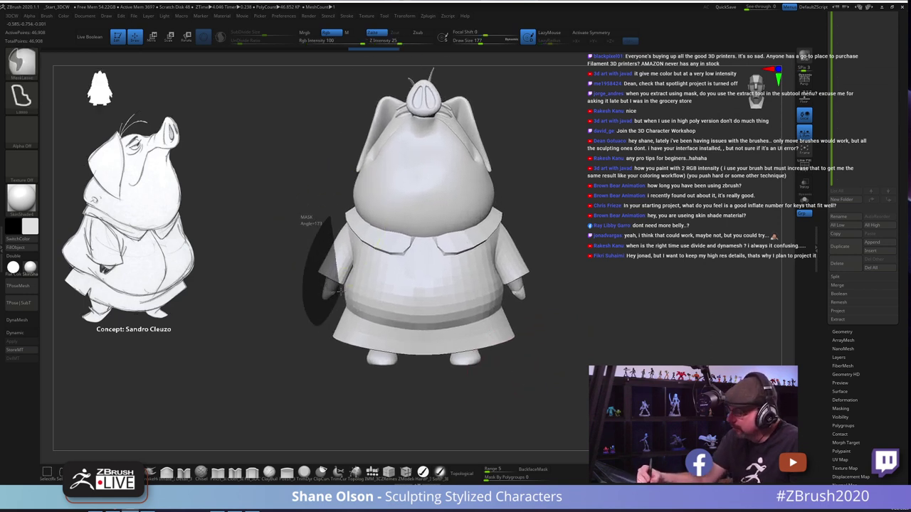
mouse_move(340, 218)
left_mouse_down("ctrl")
mouse_move(348, 212)
mouse_move(303, 242)
mouse_move(324, 315)
left_mouse_up("ctrl")
key("x")
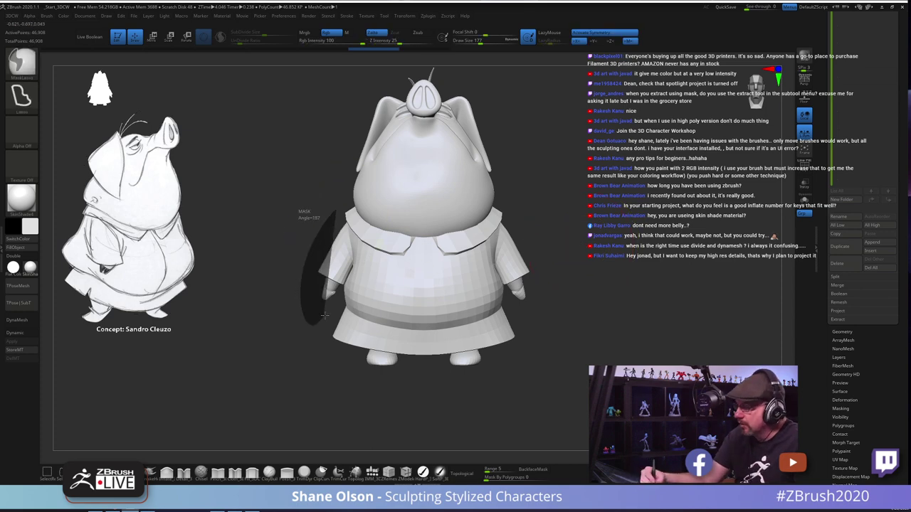
left_click_drag(343, 227, 343, 223, "ctrl")
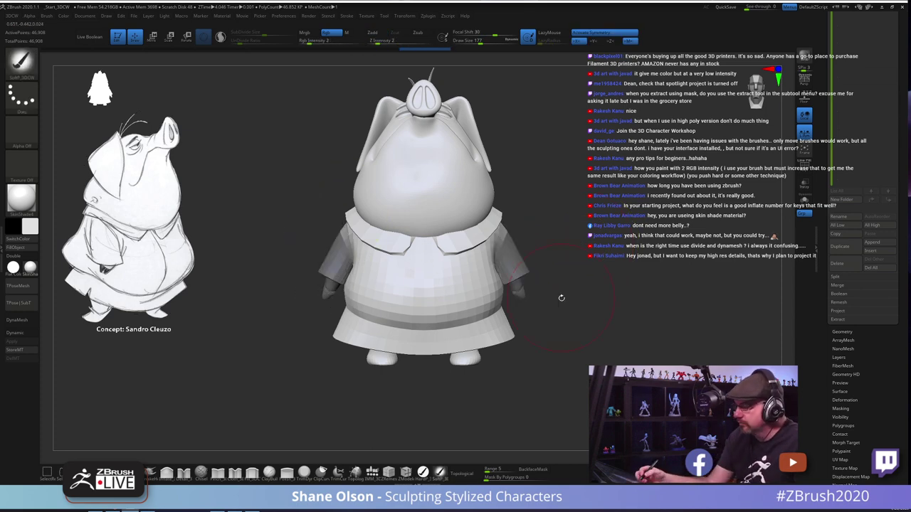
Step: Invert the mask so only the arms stay free, and refine its edge around the sleeves from the side
left_click_drag(561, 297, 581, 317)
left_click(579, 317, "ctrl")
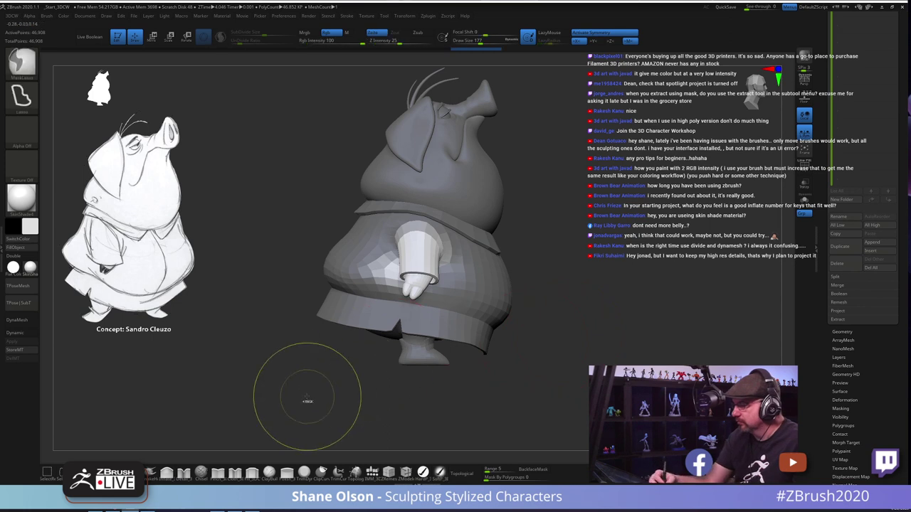
mouse_move(301, 390)
left_mouse_down("ctrl")
mouse_move(362, 207)
mouse_move(399, 257)
mouse_move(372, 386)
left_mouse_up("ctrl")
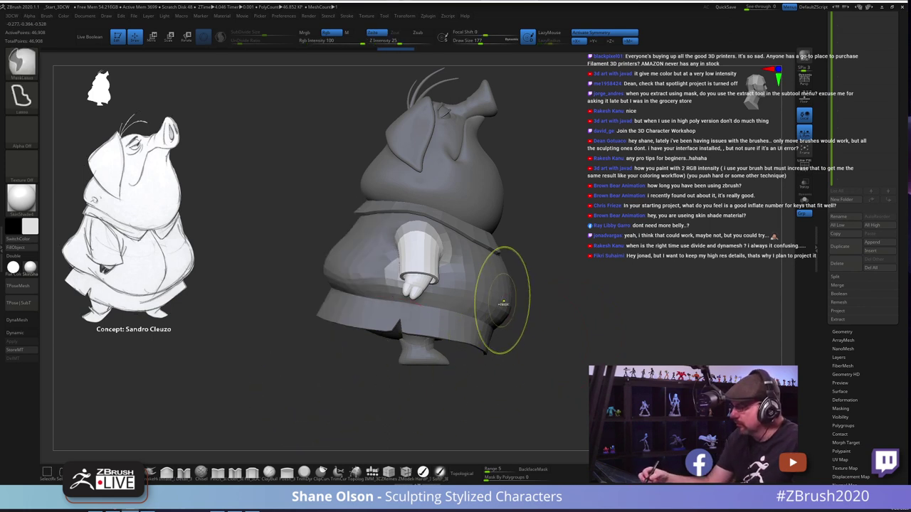
mouse_move(500, 386)
left_mouse_down()
mouse_move(527, 387)
mouse_move(501, 391)
mouse_move(509, 366)
left_mouse_up()
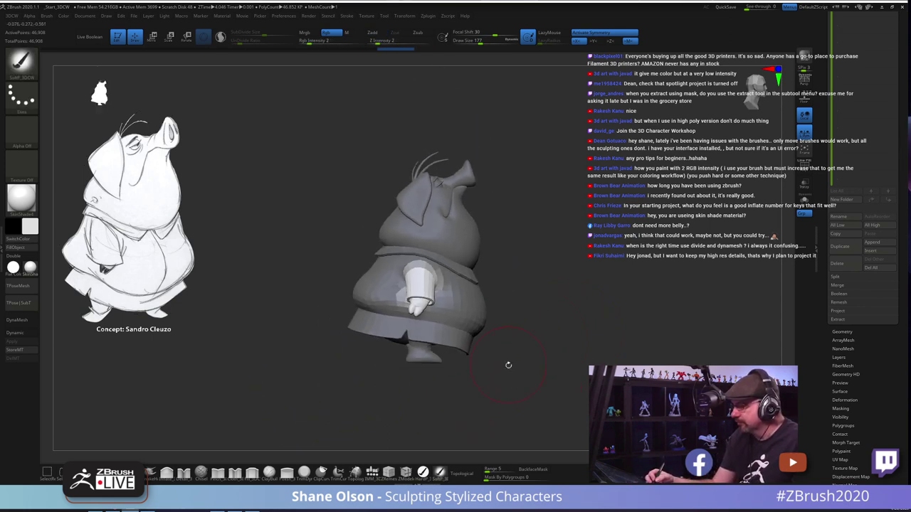
left_click(508, 302, "ctrl")
mouse_move(481, 313)
left_mouse_down("ctrl")
mouse_move(455, 325)
mouse_move(447, 269)
left_mouse_up("ctrl")
Step: Reposition the unmasked arms slightly forward with the transform gizmo and clear the mask
key("w")
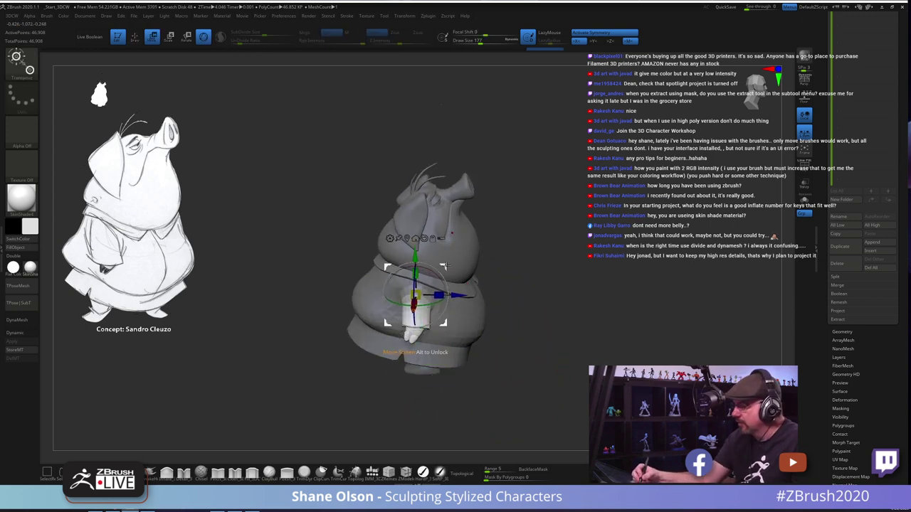
key("r")
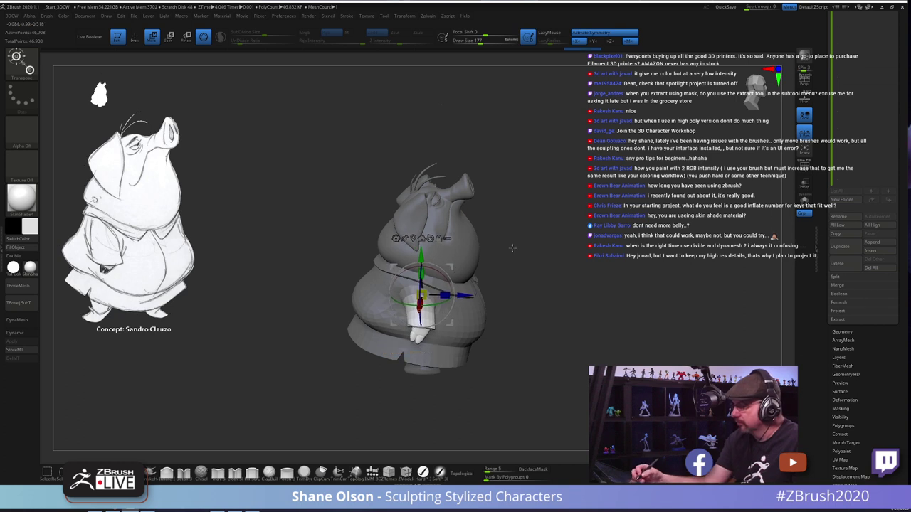
left_click_drag(512, 249, 507, 231)
left_click_drag(453, 269, 452, 275)
left_click_drag(533, 285, 540, 313, "alt")
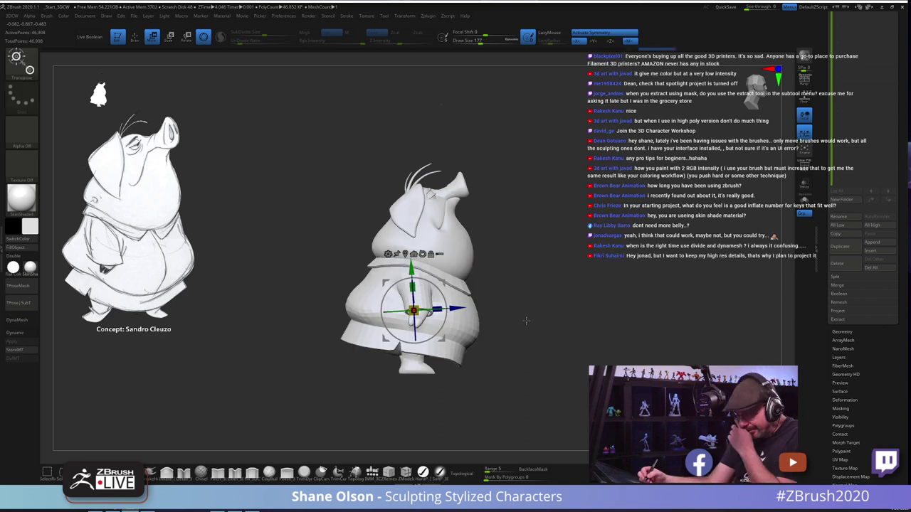
Step: Turn off symmetry and switch to the Move brush with a draw size of 408 for posing the pig
left_click_drag(282, 412, 493, 399)
key("x")
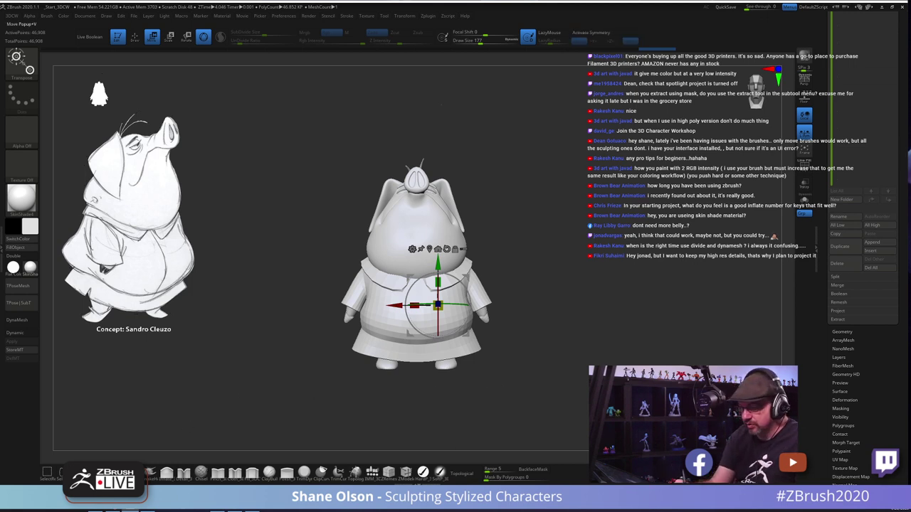
key("q")
key("s")
left_click_drag(288, 389, 290, 389)
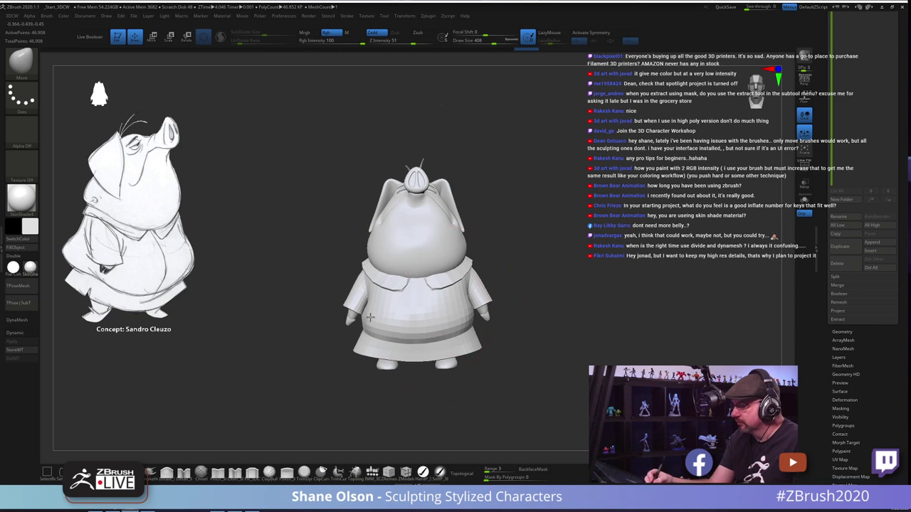
mouse_move(441, 257)
right_mouse_down()
mouse_move(465, 257)
mouse_move(484, 231)
mouse_move(459, 234)
right_mouse_up()
mouse_move(459, 234)
left_mouse_down()
mouse_move(437, 186)
mouse_move(469, 173)
left_mouse_up()
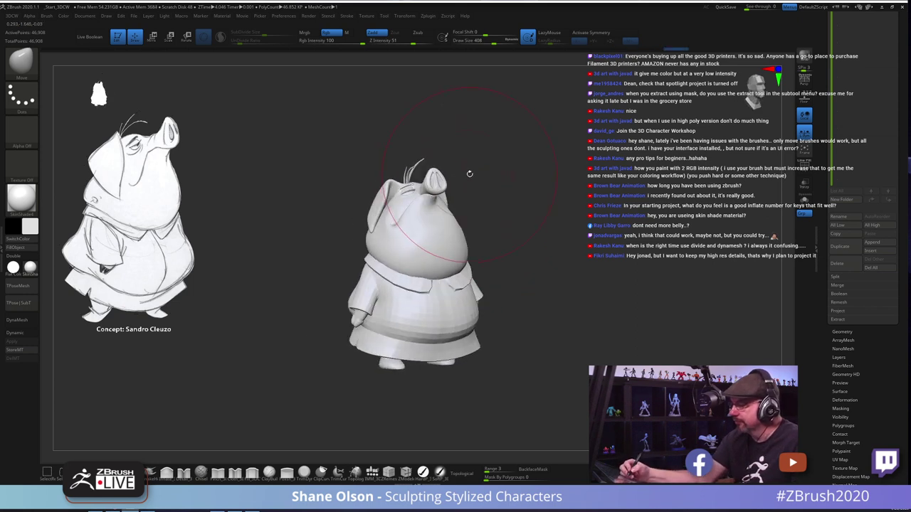
right_click_drag(389, 190, 449, 260, "shift")
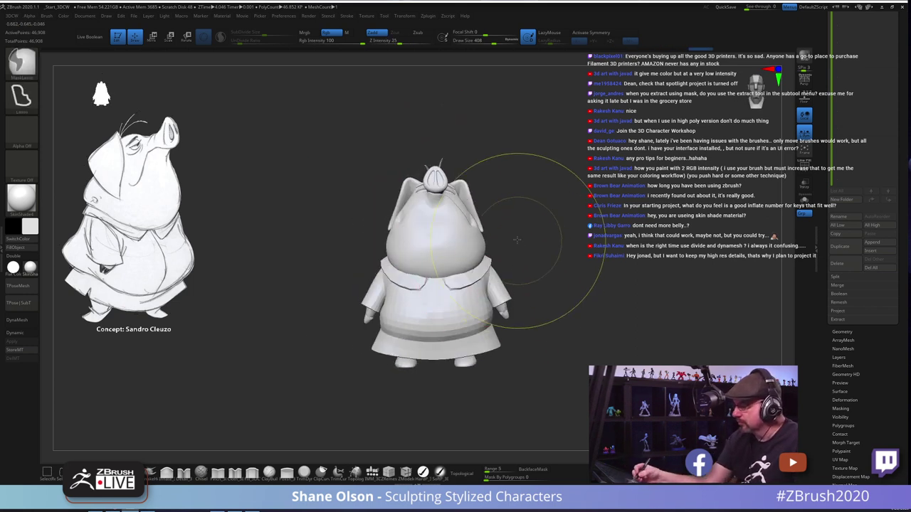
Step: Lasso-mask the pig's midsection from the lower face to the coat hem, invert the mask and soften its edge
mouse_move(516, 239)
left_mouse_down("ctrl")
mouse_move(438, 336)
mouse_move(445, 331)
left_mouse_up("ctrl")
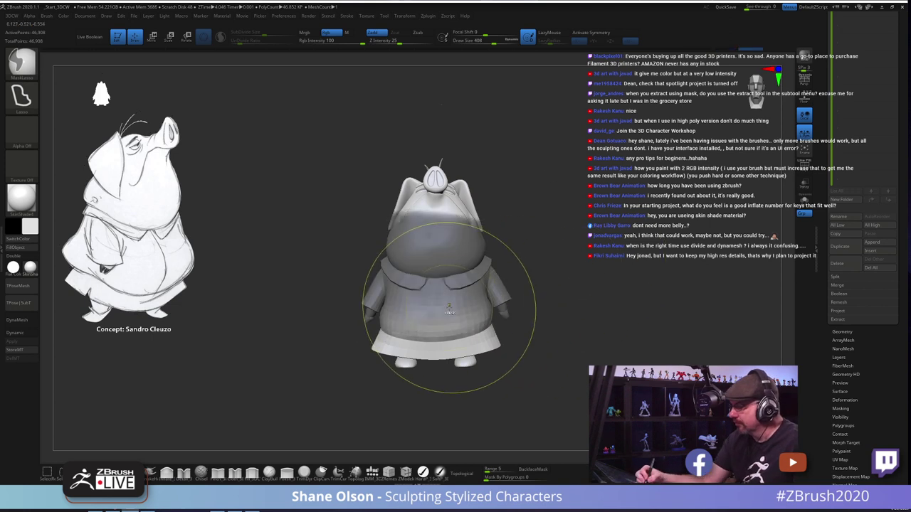
left_click(553, 290, "ctrl")
left_click(469, 322, "ctrl")
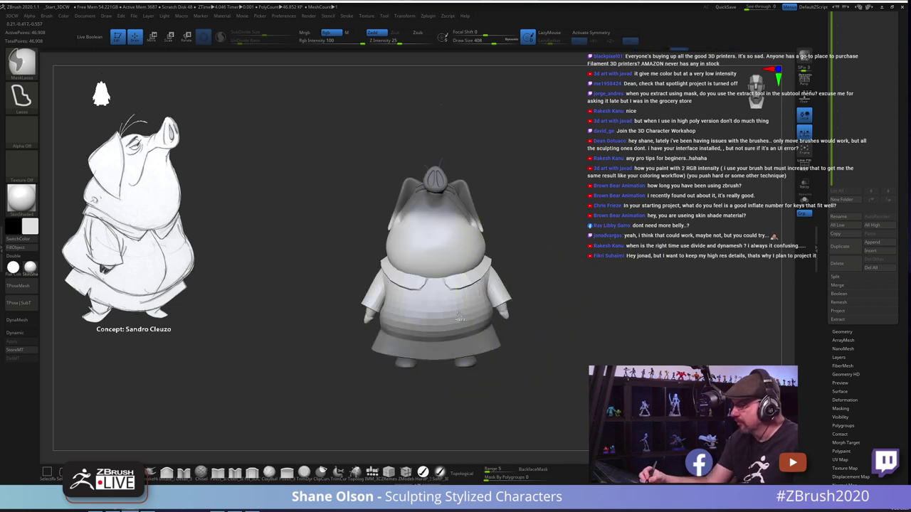
left_click(469, 322, "ctrl")
Step: Shift the unmasked midsection slightly sideways with the transform gizmo and clear the mask
key("w")
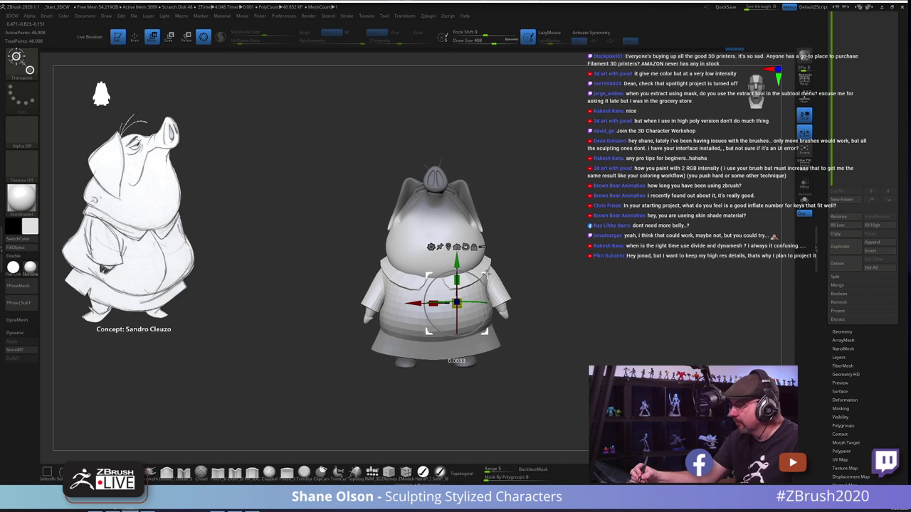
mouse_move(540, 248)
left_mouse_down("ctrl")
mouse_move(525, 252)
mouse_move(537, 257)
left_mouse_up("ctrl")
key("space")
key("q")
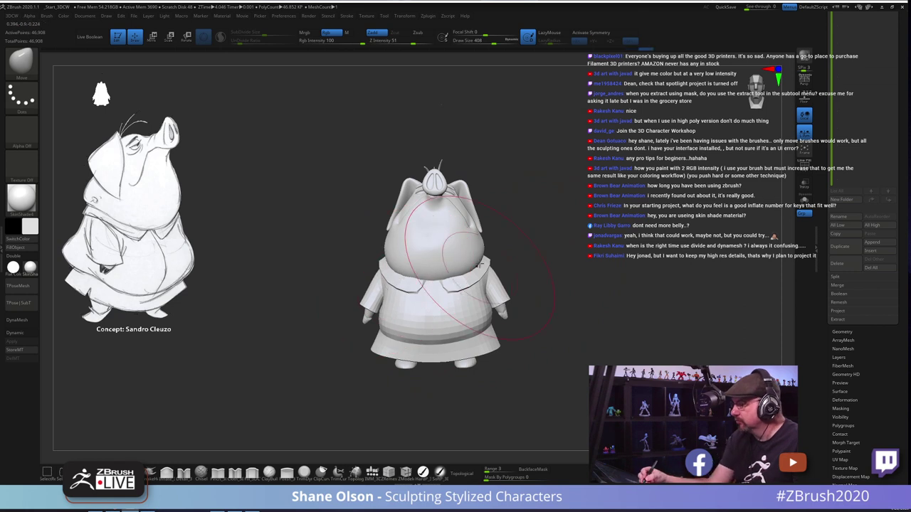
Step: Lasso-mask the head, refine the mask along the collar from the side, and invert it so the head stays free
left_click_drag(516, 280, 590, 264)
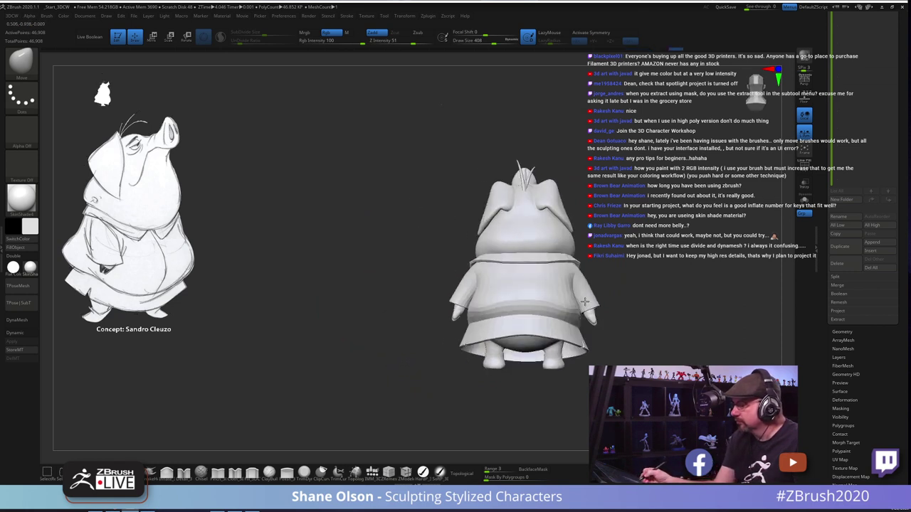
mouse_move(624, 229)
left_mouse_down("alt")
mouse_move(573, 214)
mouse_move(565, 306)
mouse_move(571, 236)
mouse_move(563, 262)
mouse_move(385, 228)
mouse_move(603, 222)
left_mouse_up("alt")
left_click_drag(599, 315, 560, 321)
left_click_drag(518, 290, 526, 335, "alt")
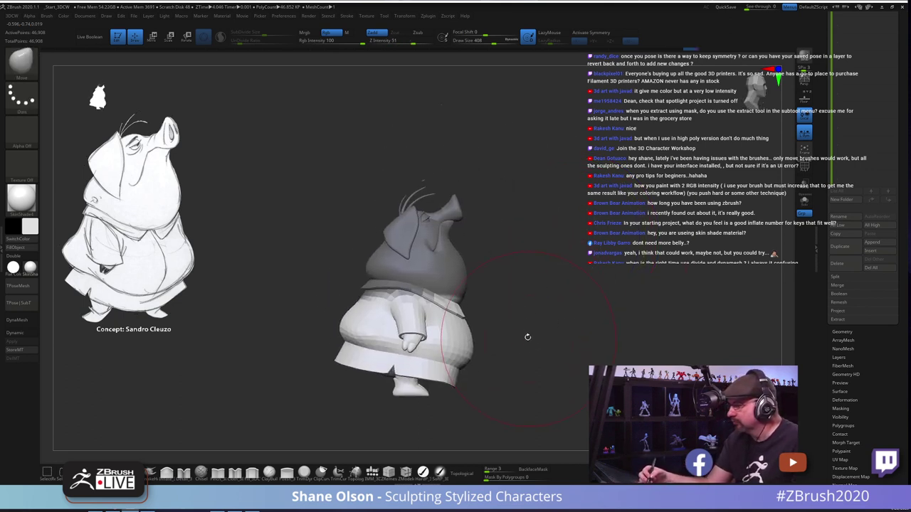
mouse_move(512, 245)
left_mouse_down("ctrl")
mouse_move(490, 194)
mouse_move(361, 281)
left_mouse_up("ctrl")
left_click_drag(464, 322, 470, 317, "ctrl")
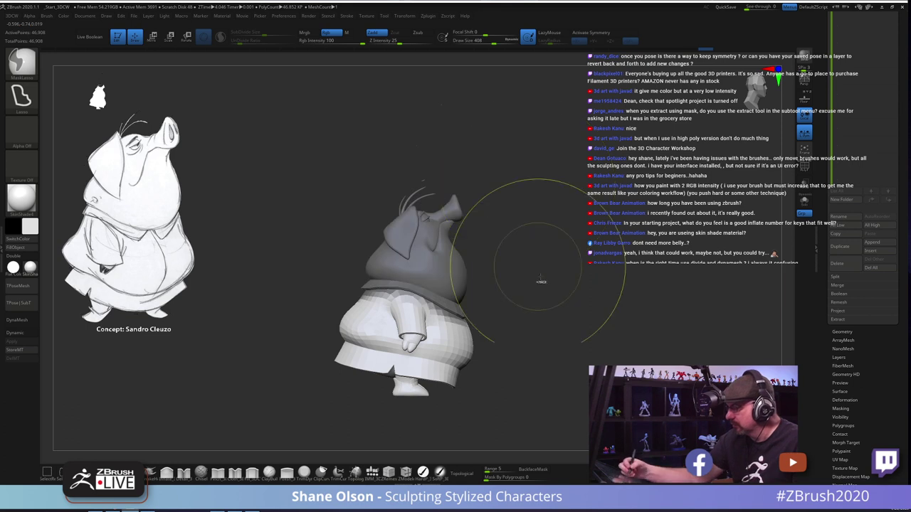
left_click(500, 343, "ctrl")
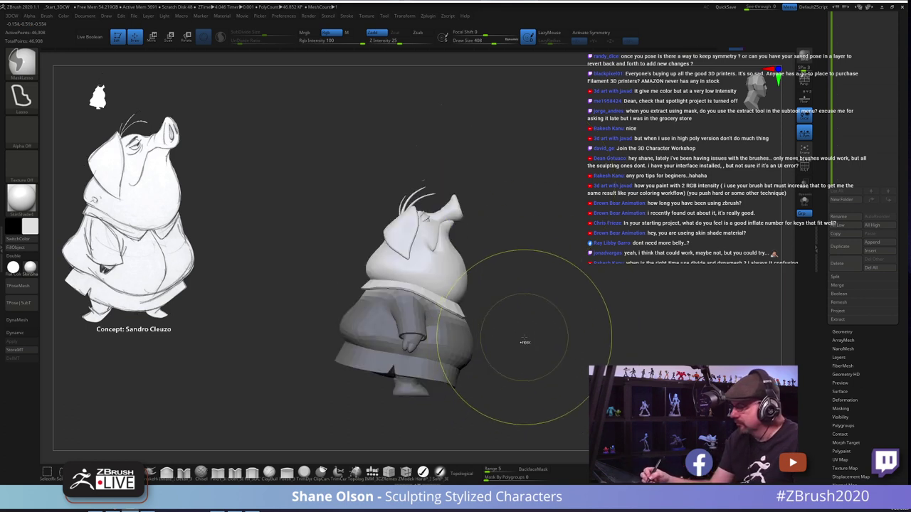
Step: Place the transform gizmo at the neck and tilt the unmasked head and collar slightly to one side in the front view
key("e")
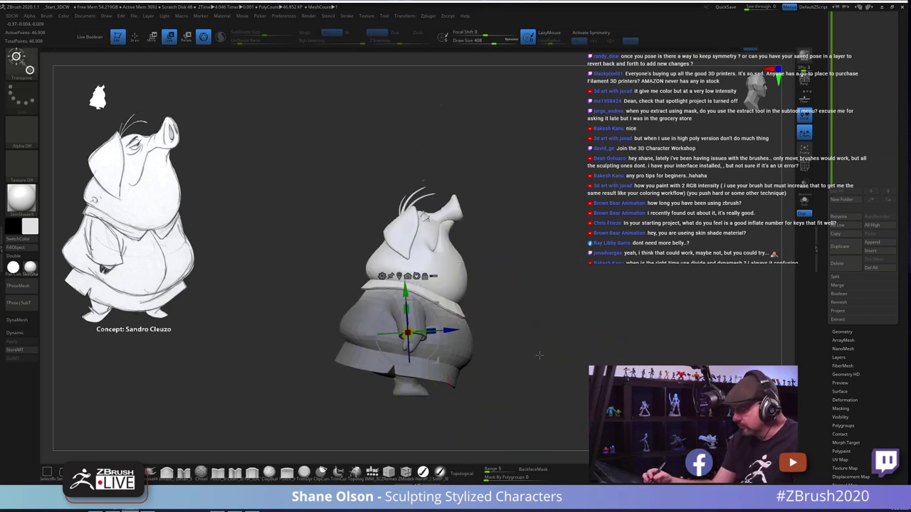
left_click_drag(538, 358, 493, 320)
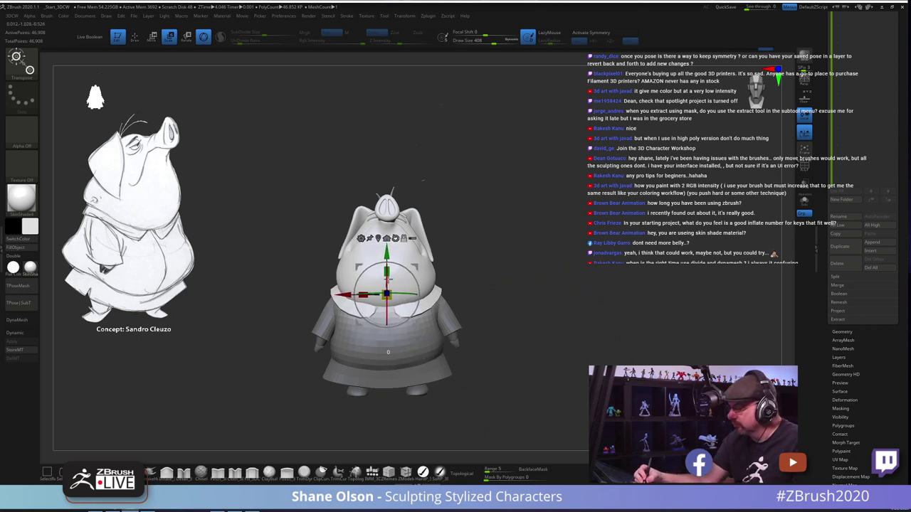
left_click_drag(470, 325, 498, 346)
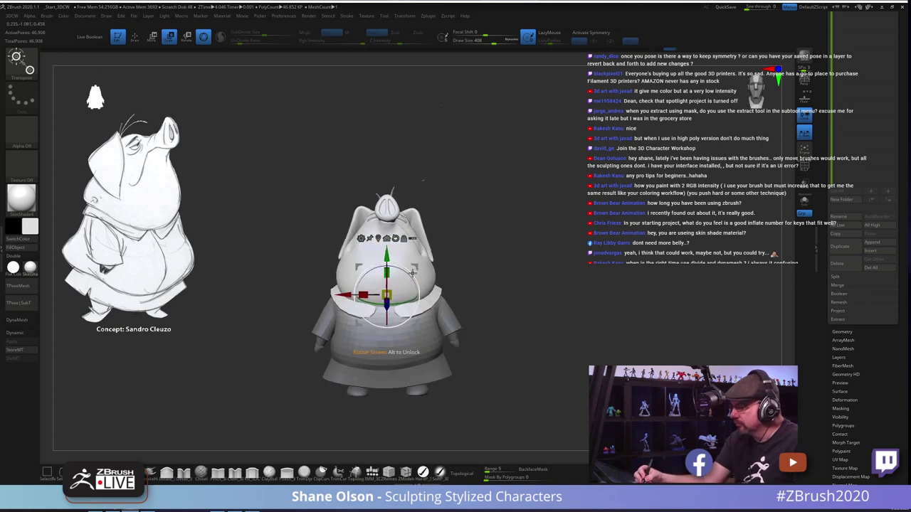
left_click_drag(404, 300, 417, 280)
left_click_drag(491, 356, 489, 384)
left_click_drag(412, 241, 411, 239)
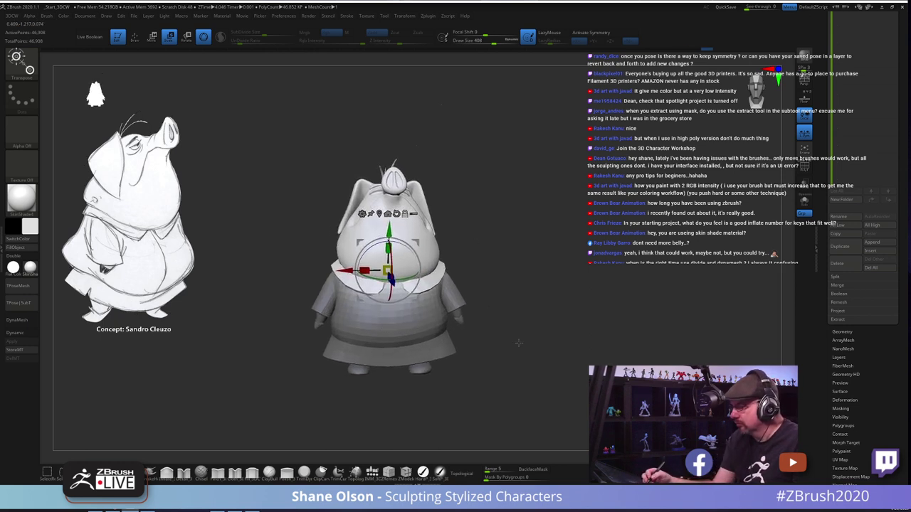
Step: Invert the mask to free the body and add the coat skirt and feet to it, leaving the torso and arms unmasked
left_click(484, 349, "ctrl")
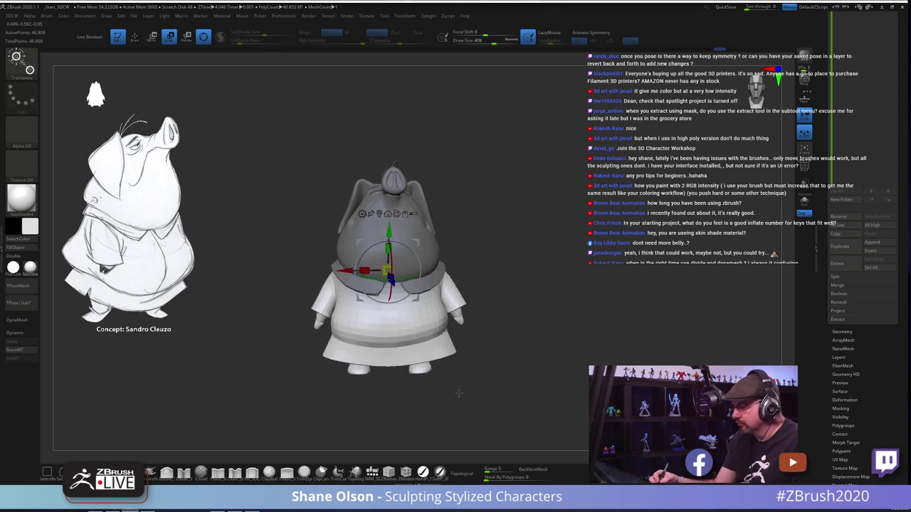
mouse_move(318, 334)
left_mouse_down("ctrl")
mouse_move(423, 417)
mouse_move(455, 416)
mouse_move(454, 396)
left_mouse_up("ctrl")
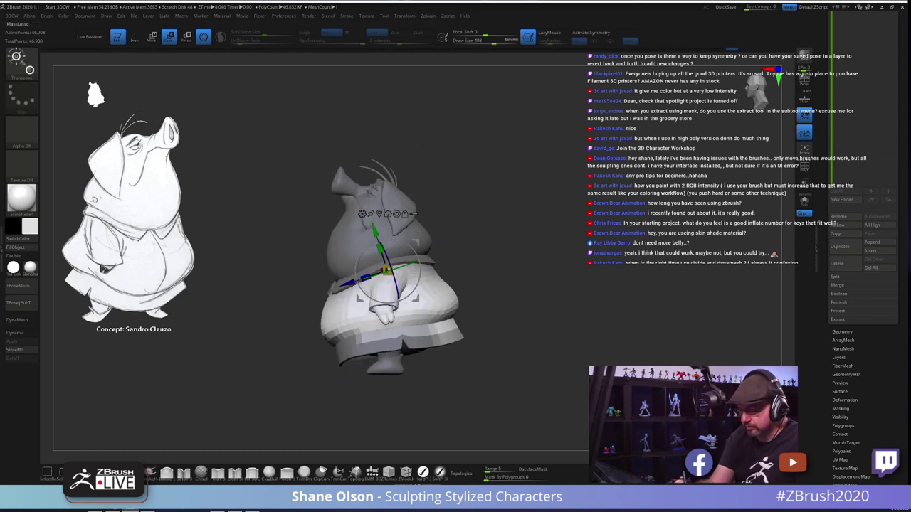
mouse_move(284, 352)
left_mouse_down("ctrl")
mouse_move(407, 419)
mouse_move(480, 310)
left_mouse_up("ctrl")
left_click_drag(484, 386, 522, 390, "shift")
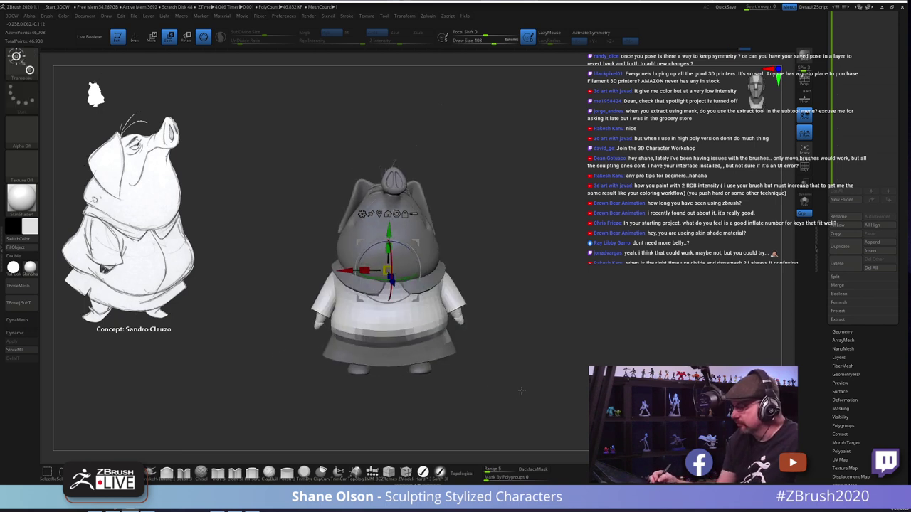
Step: Rotate the unmasked torso slightly with the transform gizmo, clear the mask and return to the Move brush
left_click(416, 252)
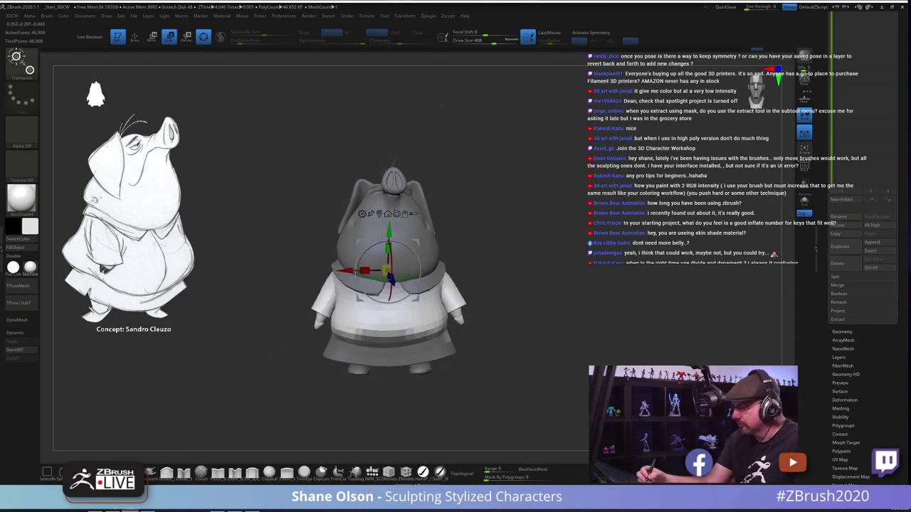
key("q")
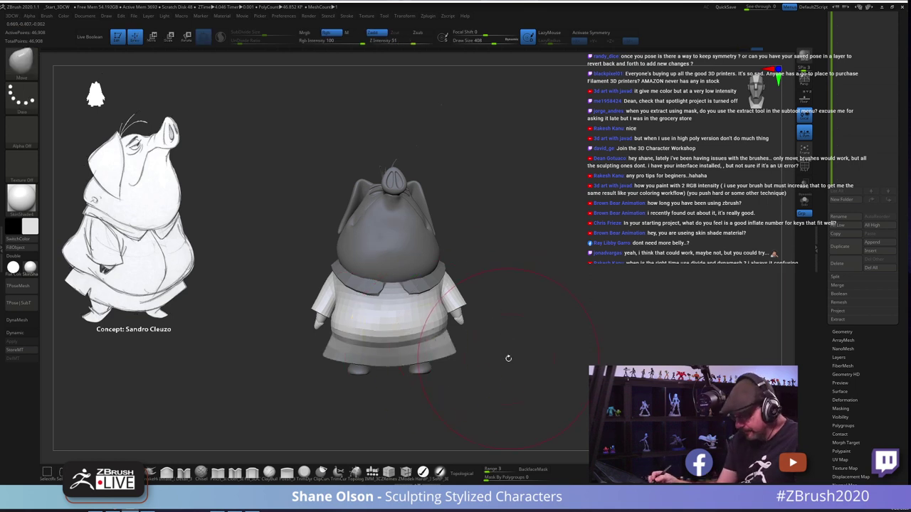
key("w")
left_click_drag(417, 252, 421, 242)
left_click_drag(491, 366, 409, 246)
mouse_move(472, 335)
left_mouse_down()
mouse_move(482, 301)
mouse_move(502, 357)
mouse_move(520, 362)
mouse_move(514, 369)
mouse_move(508, 362)
mouse_move(539, 378)
mouse_move(568, 370)
mouse_move(514, 370)
left_mouse_up()
key("q")
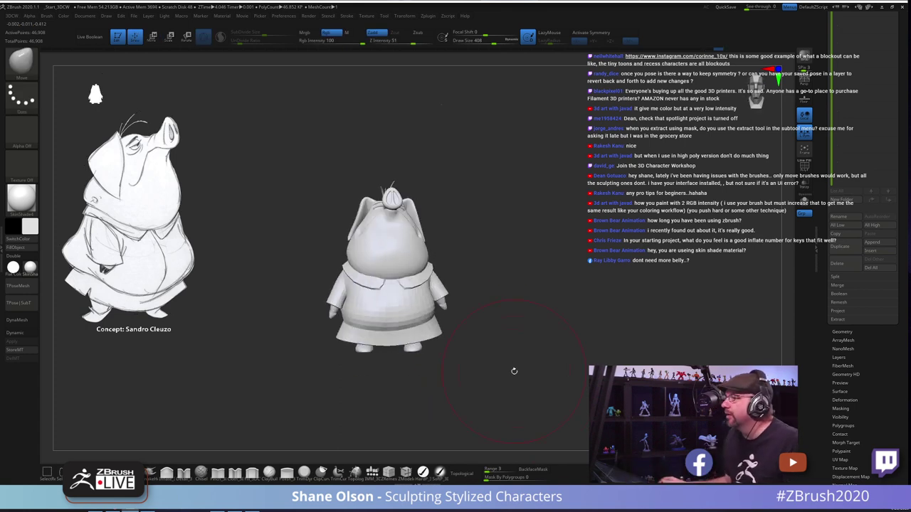
Step: Transfer the pose from the TPose mesh back to the original subtools and set the brush draw size to 192
left_click_drag(565, 247, 545, 242, "alt")
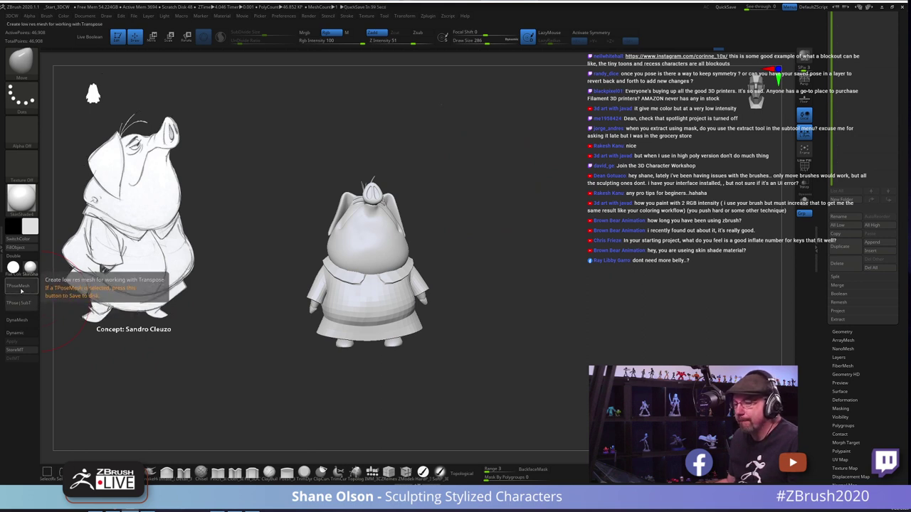
left_click(22, 302)
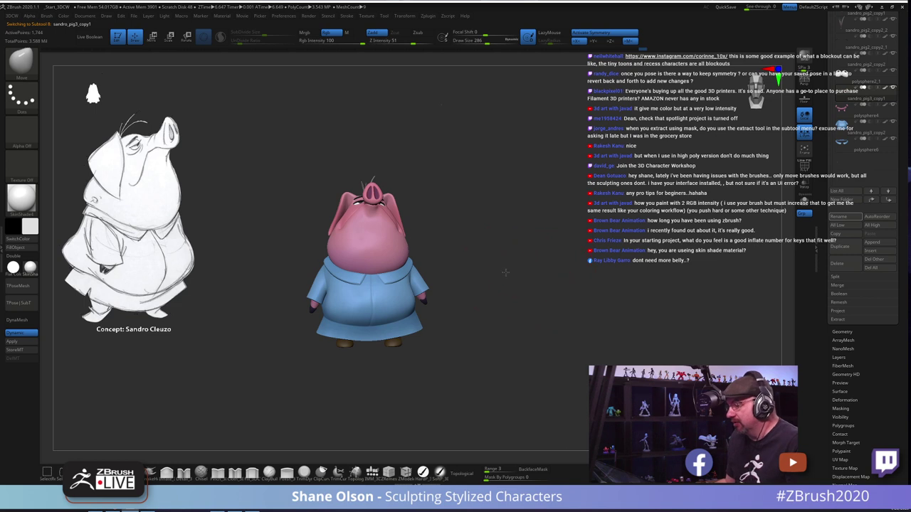
mouse_move(505, 272)
left_mouse_down()
mouse_move(252, 328)
mouse_move(226, 348)
left_mouse_up()
key("s")
left_click_drag(230, 349, 222, 349)
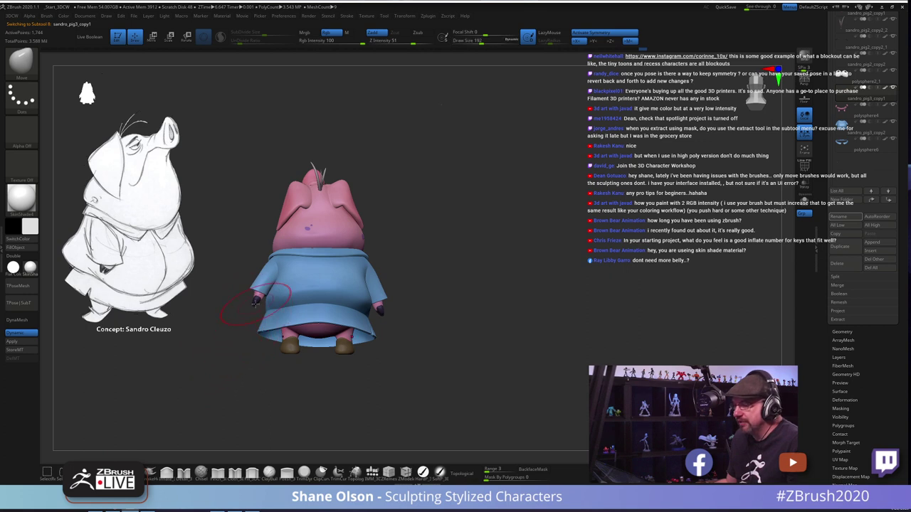
Step: Select the hand hooves subtool and examine the posed pig from the front and a closer three-quarter view
left_click(254, 305, "alt")
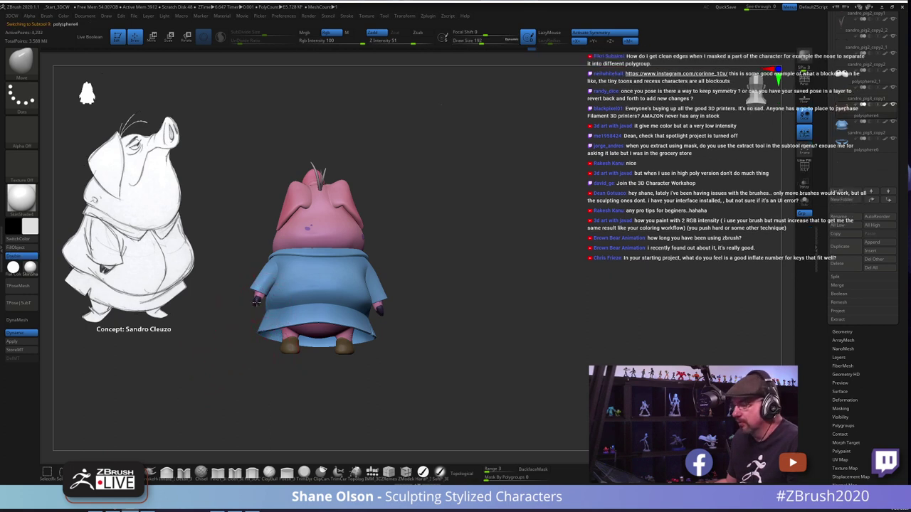
left_click_drag(471, 317, 527, 309)
left_click_drag(441, 276, 630, 299, "alt")
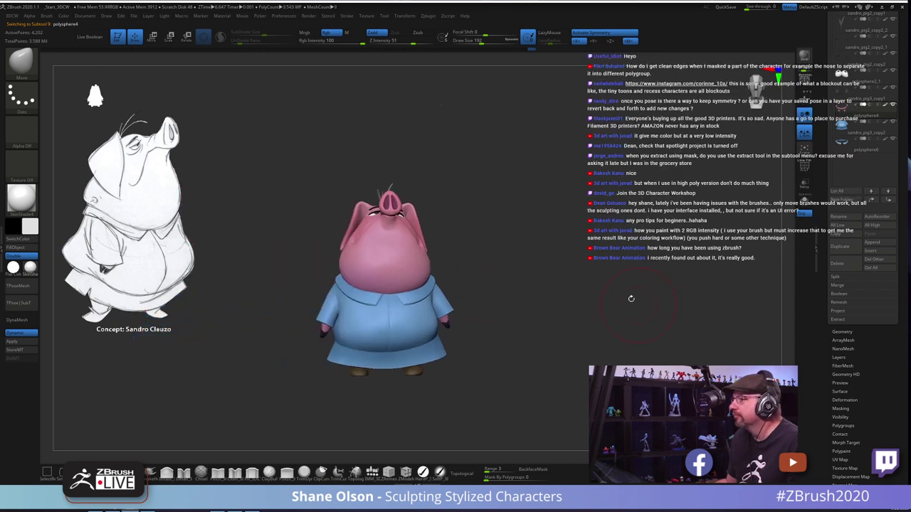
left_click_drag(625, 243, 621, 254)
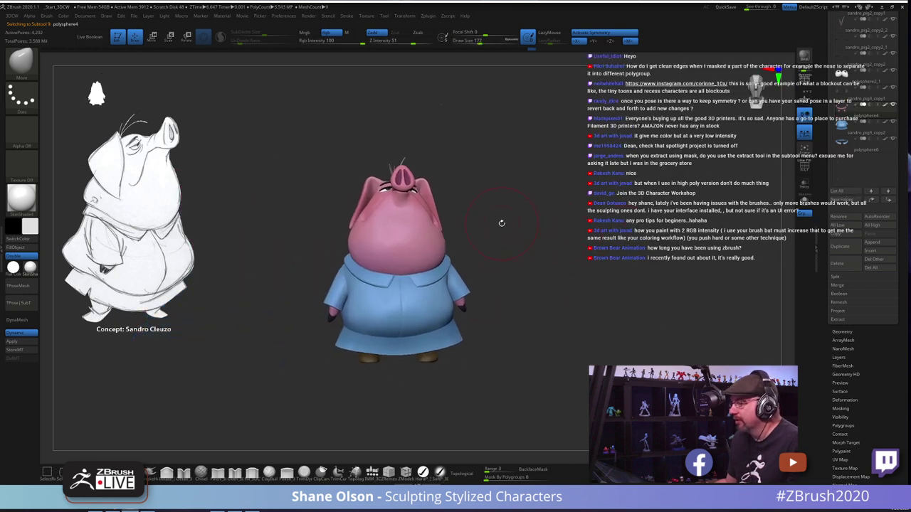
left_click_drag(498, 220, 482, 239)
left_click_drag(592, 232, 505, 265)
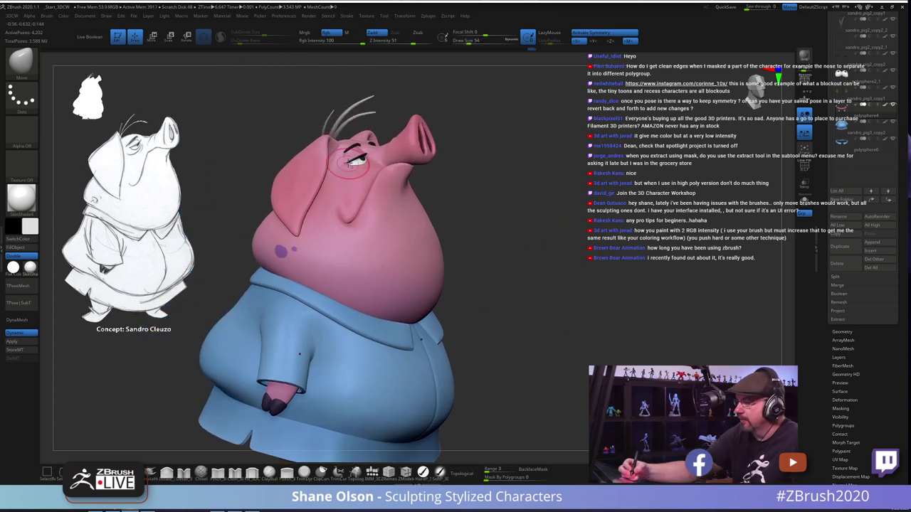
Step: Select the pig's head subtool and set the Move brush draw size to 39
left_click(343, 197, "alt")
key("s")
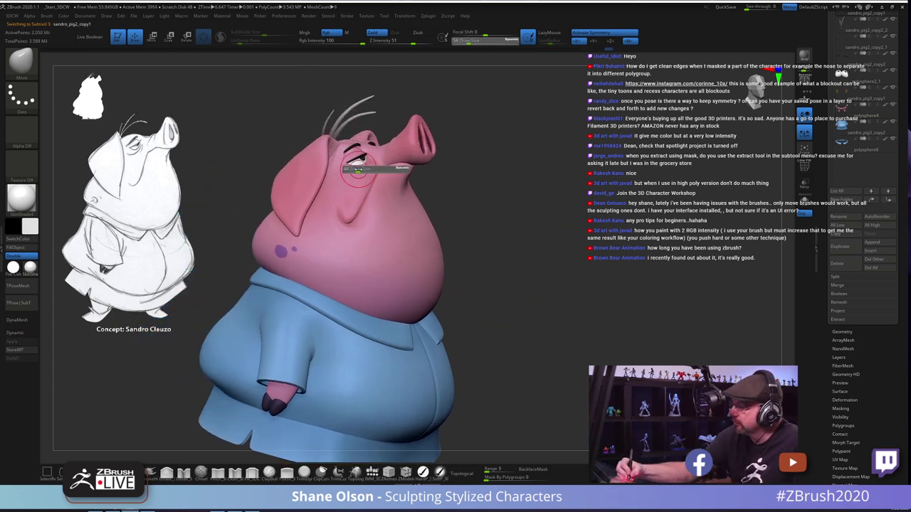
left_click_drag(360, 168, 354, 167)
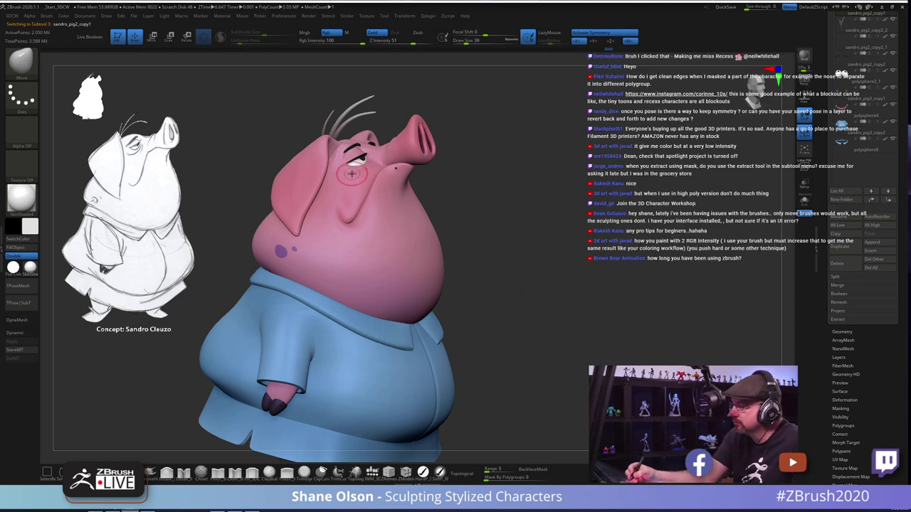
Step: Set the Move brush draw size to 158, enable Topological masking, and pull the ear's lower edge forward
left_click_drag(514, 301, 510, 328)
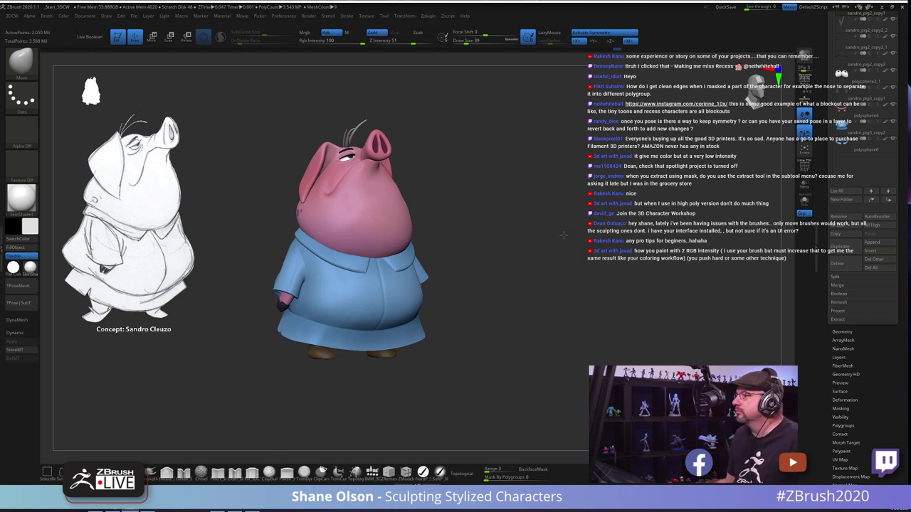
left_click_drag(563, 235, 549, 223, "alt")
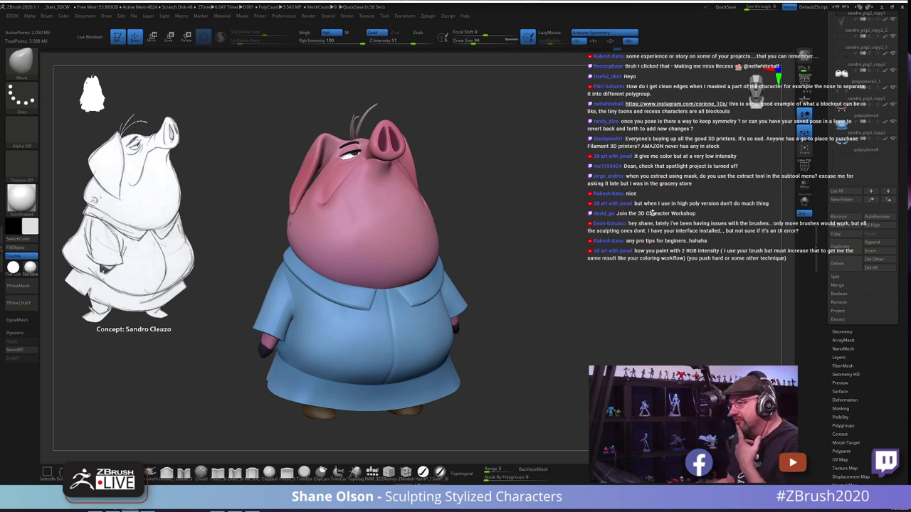
left_click_drag(566, 226, 573, 232)
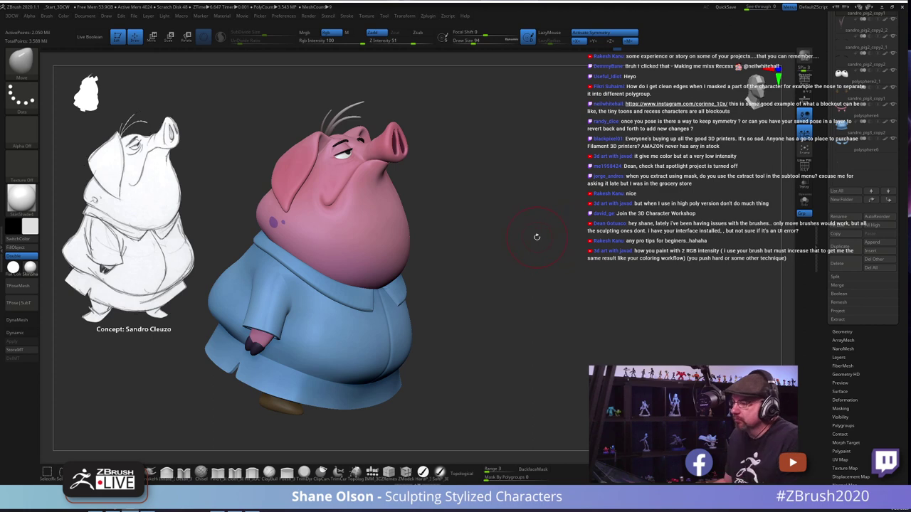
left_click_drag(467, 222, 517, 218, "alt")
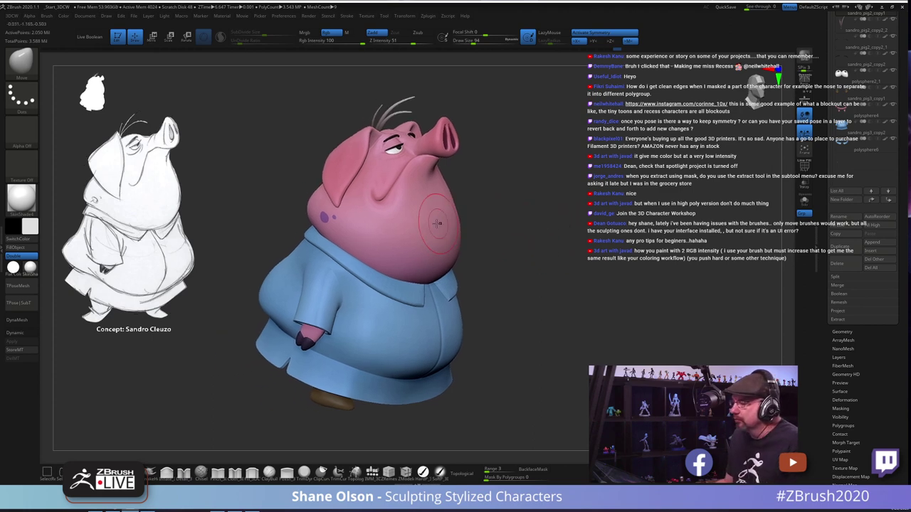
key("s")
left_click_drag(385, 203, 379, 203)
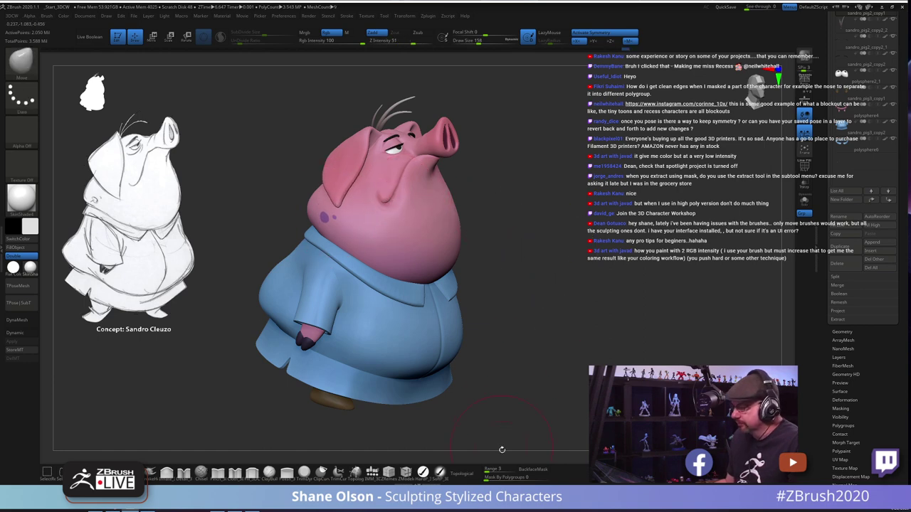
left_click(463, 473)
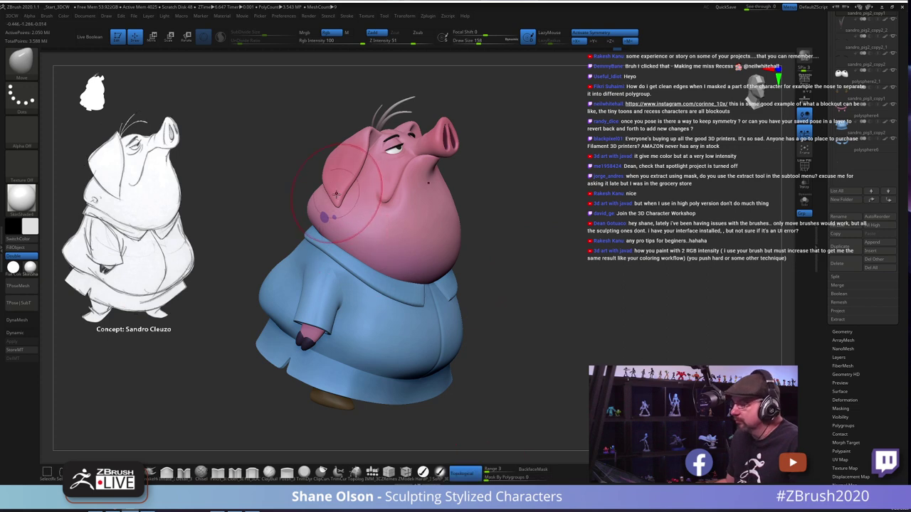
left_click_drag(342, 200, 354, 195)
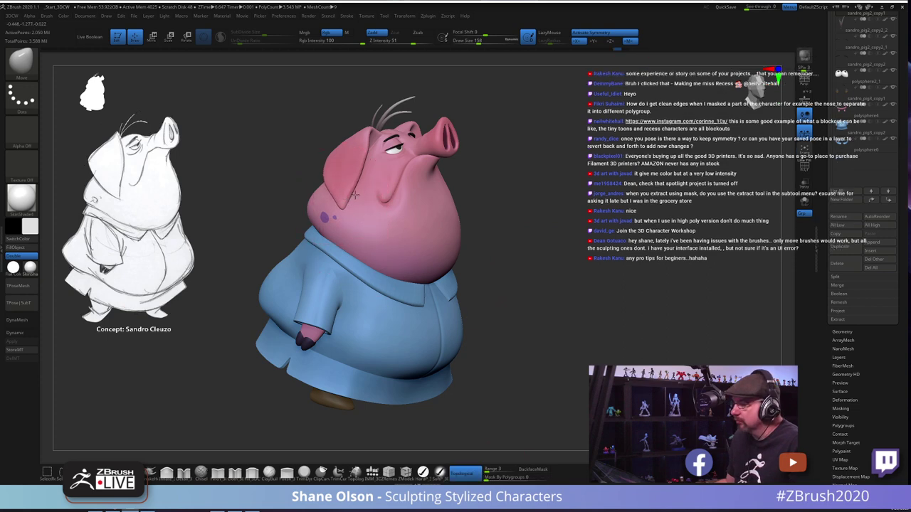
left_click_drag(655, 210, 591, 256)
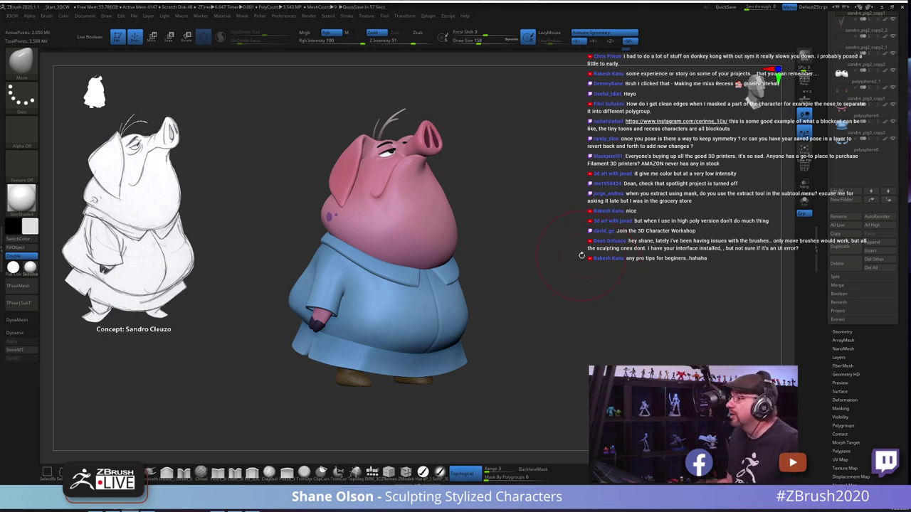
left_click_drag(577, 272, 575, 270)
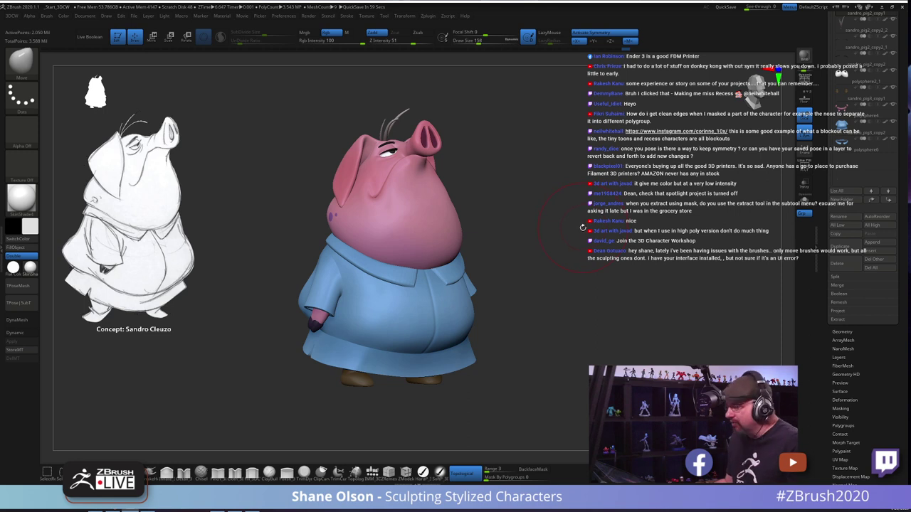
left_click_drag(575, 221, 576, 220)
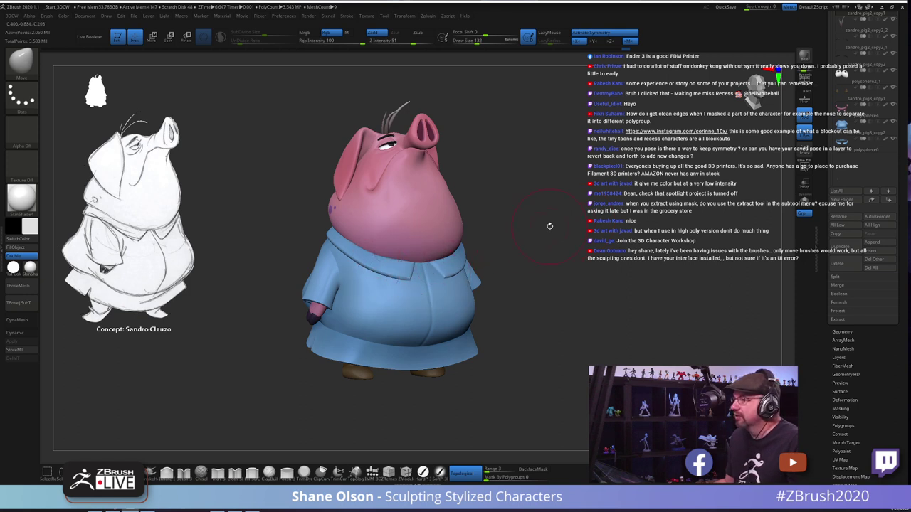
left_click_drag(550, 226, 552, 226)
key("s")
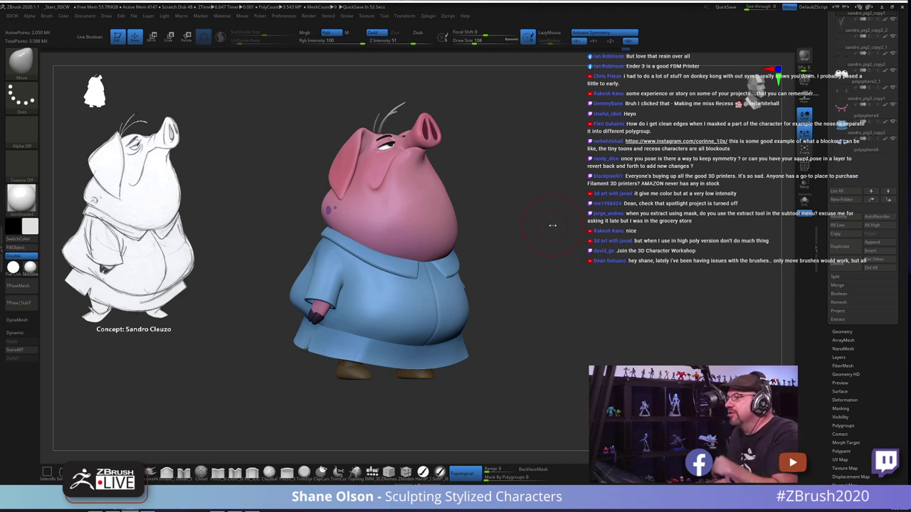
key("s")
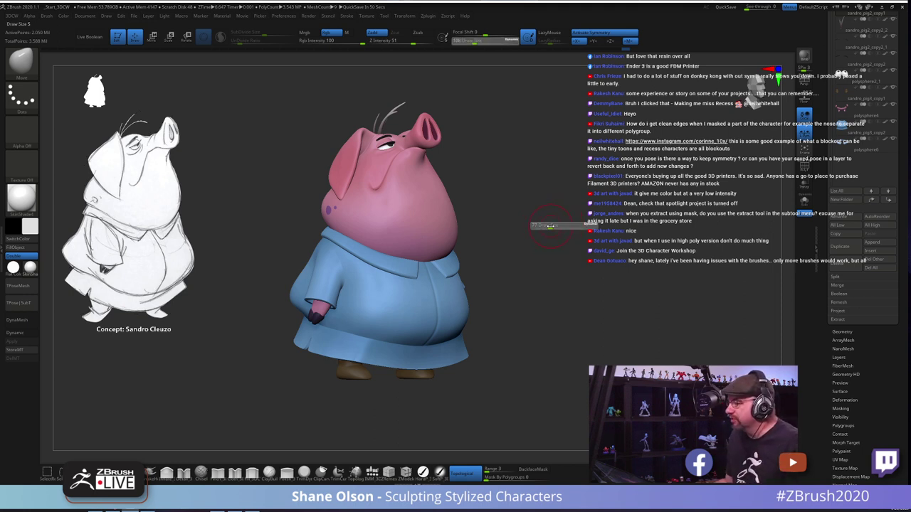
mouse_move(550, 226)
left_mouse_down()
mouse_move(545, 235)
mouse_move(553, 235)
left_mouse_up()
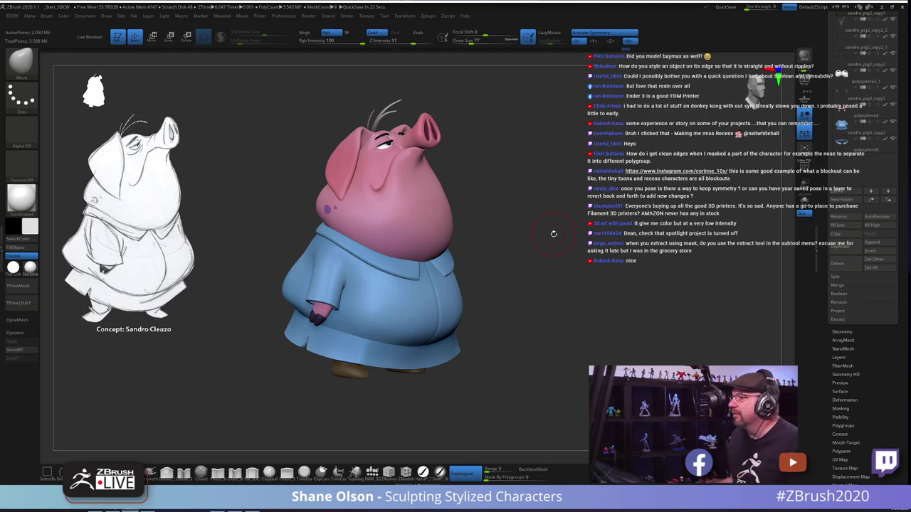
key("s")
left_click_drag(518, 221, 521, 223)
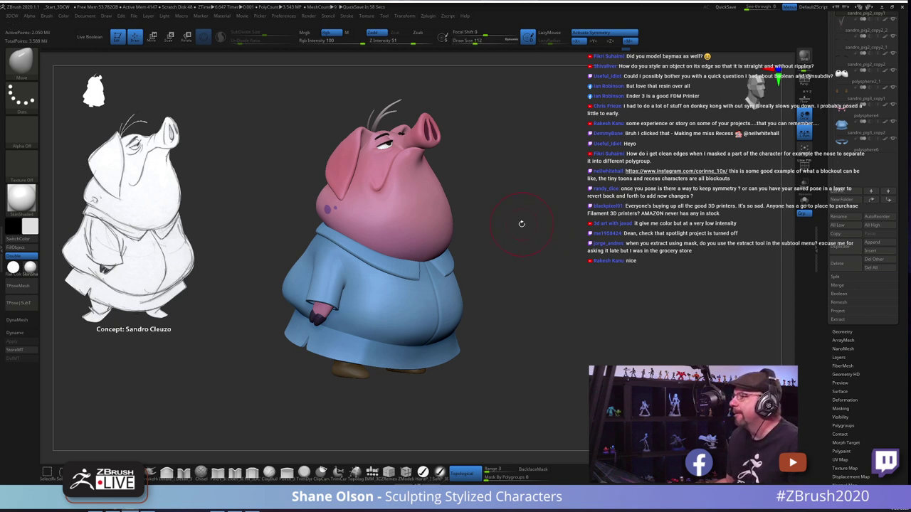
left_click_drag(522, 224, 521, 226)
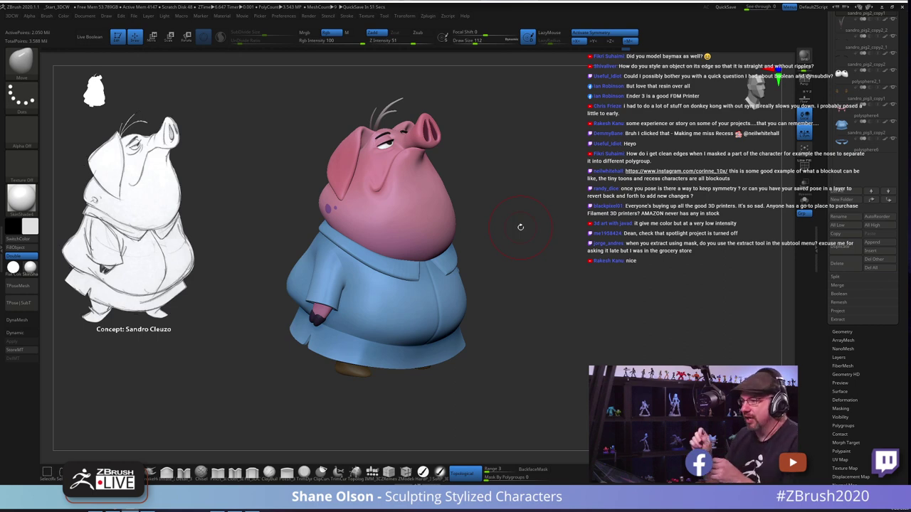
Step: Select the coat subtool, set the Move brush draw size to 234, and push the coat's hem inward at the front
left_click_drag(520, 227, 519, 338)
left_click(387, 322, "alt")
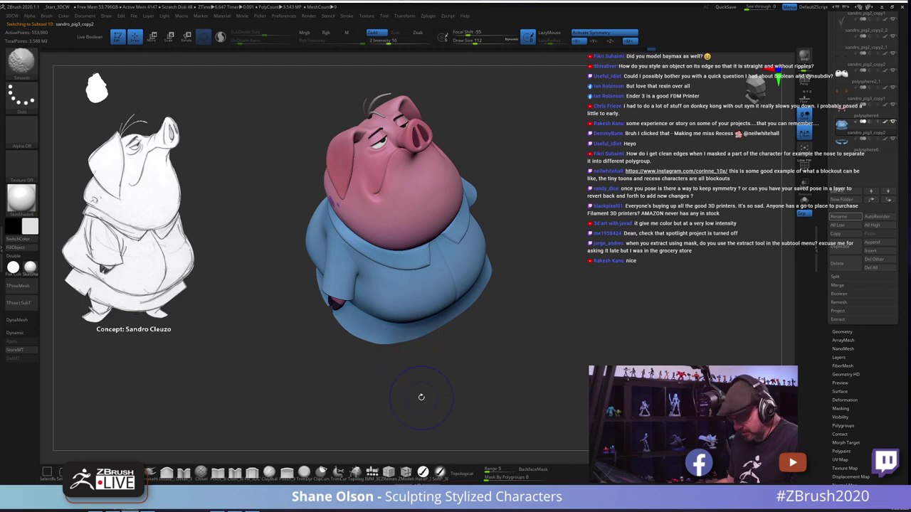
key("b")
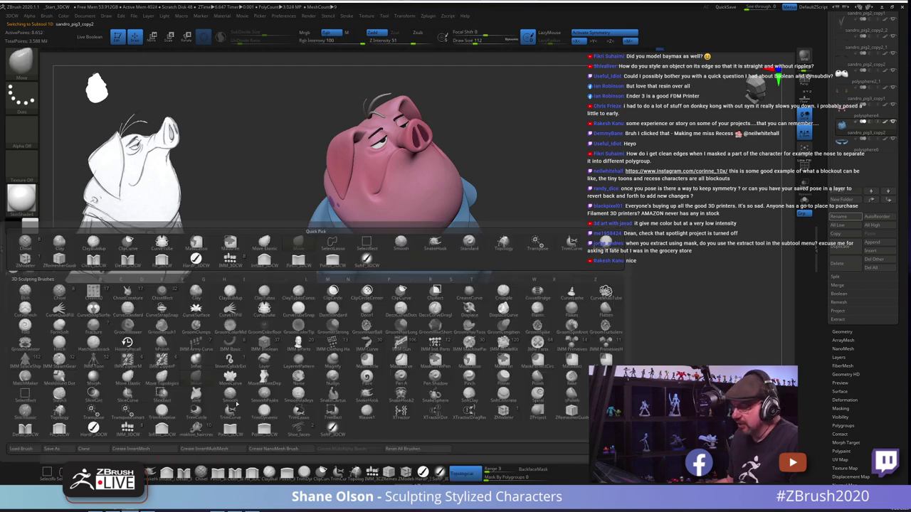
key("Escape")
key("s")
left_click_drag(371, 386, 375, 386)
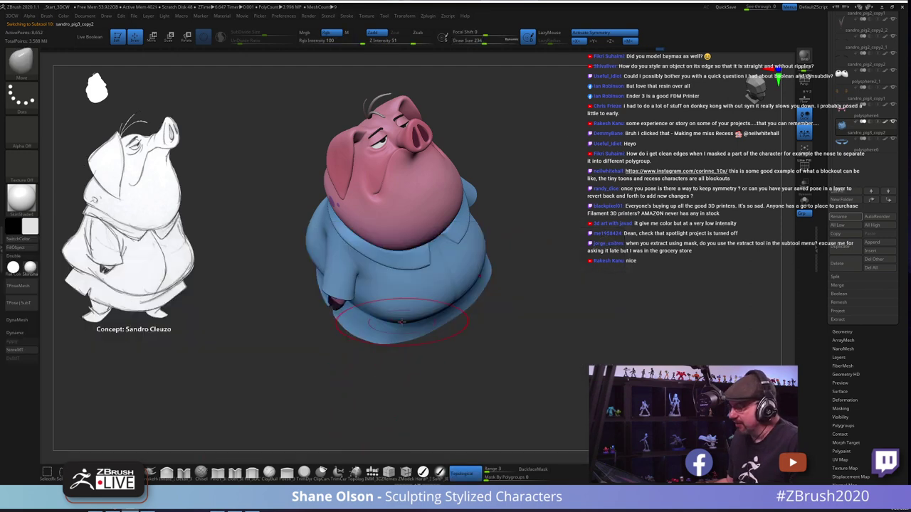
left_click_drag(385, 340, 382, 335)
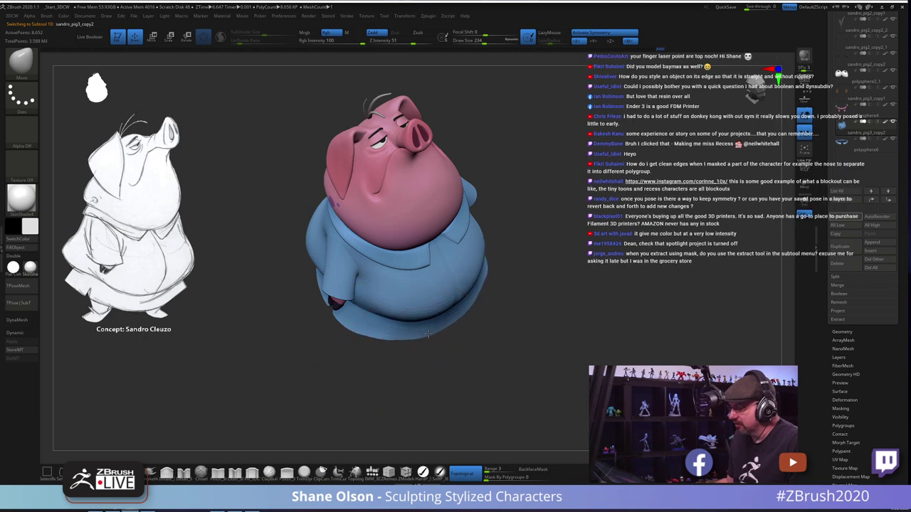
Step: Lower the coat's subdivision level, show its polyframe, and adjust the front hem from below with the Move brush at draw size 87
left_click_drag(541, 313, 518, 314)
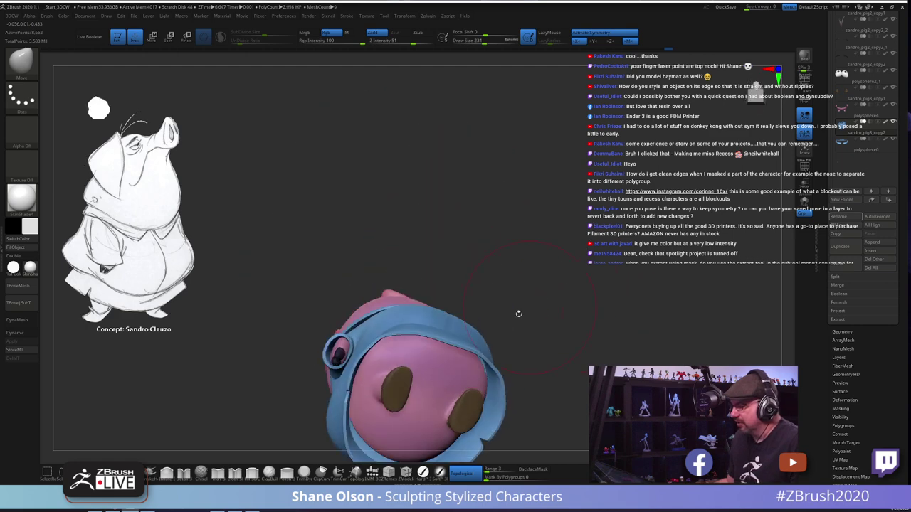
key("s")
left_click_drag(454, 321, 448, 321)
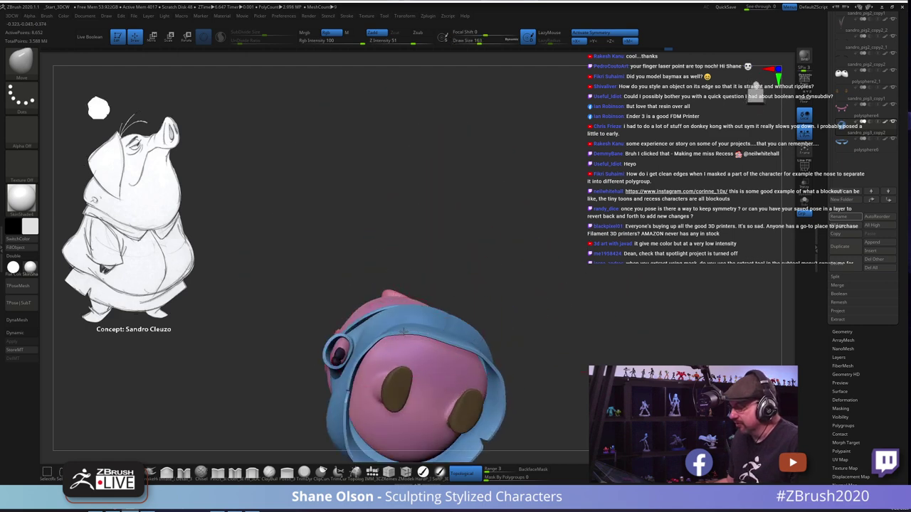
key("s")
left_click_drag(405, 340, 400, 341)
left_click_drag(527, 254, 531, 302, "alt")
left_click_drag(542, 228, 550, 207, "alt")
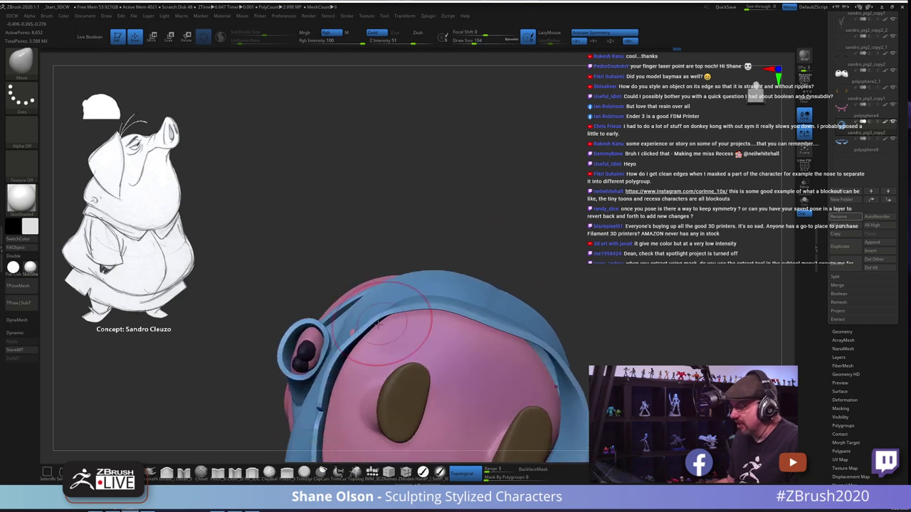
key("shift+d")
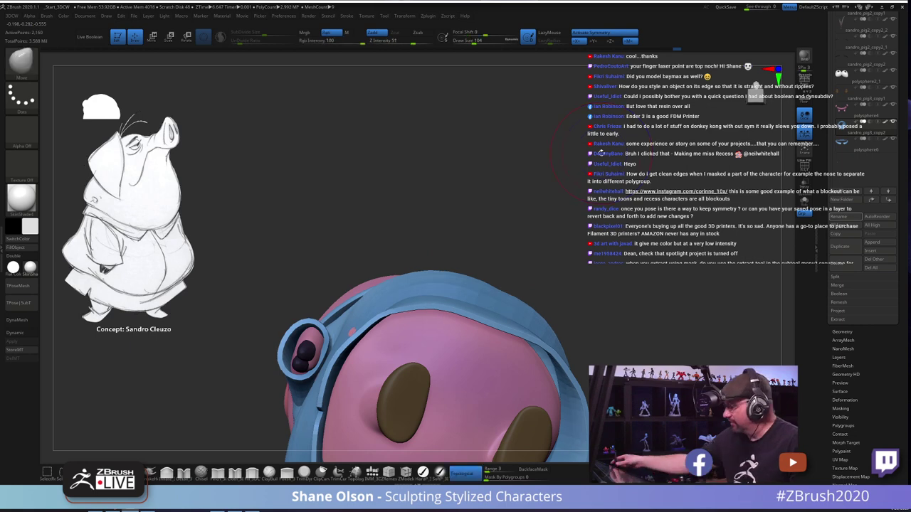
key("shift+f")
mouse_move(411, 332)
left_mouse_down()
mouse_move(389, 306)
mouse_move(407, 302)
left_mouse_up()
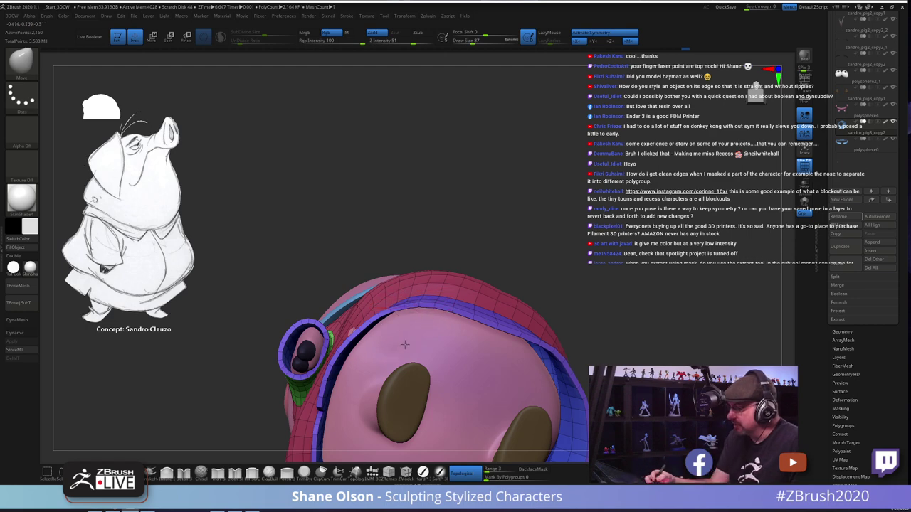
Step: Restore the coat's higher subdivision level, hide the polyframe, and check the whole pig from the front
mouse_move(403, 343)
right_mouse_down()
mouse_move(389, 324)
mouse_move(448, 373)
mouse_move(460, 349)
mouse_move(454, 382)
right_mouse_up()
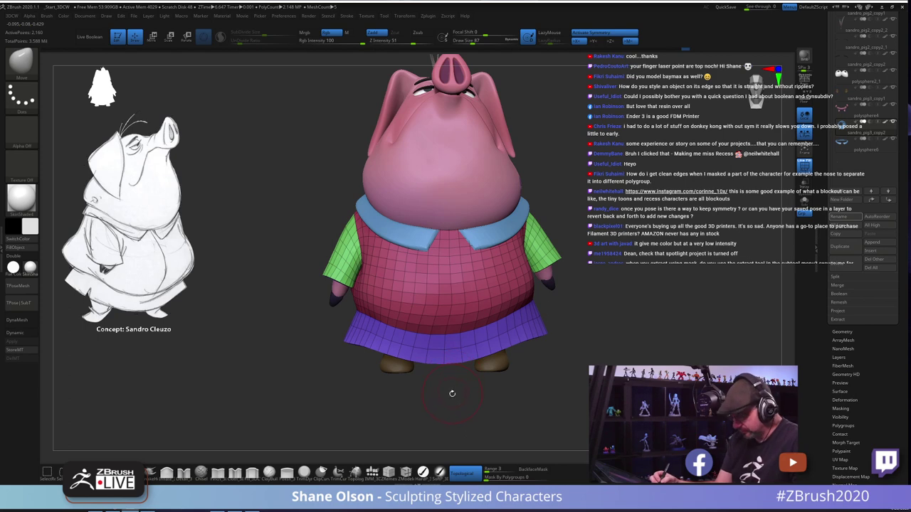
key("shift+f")
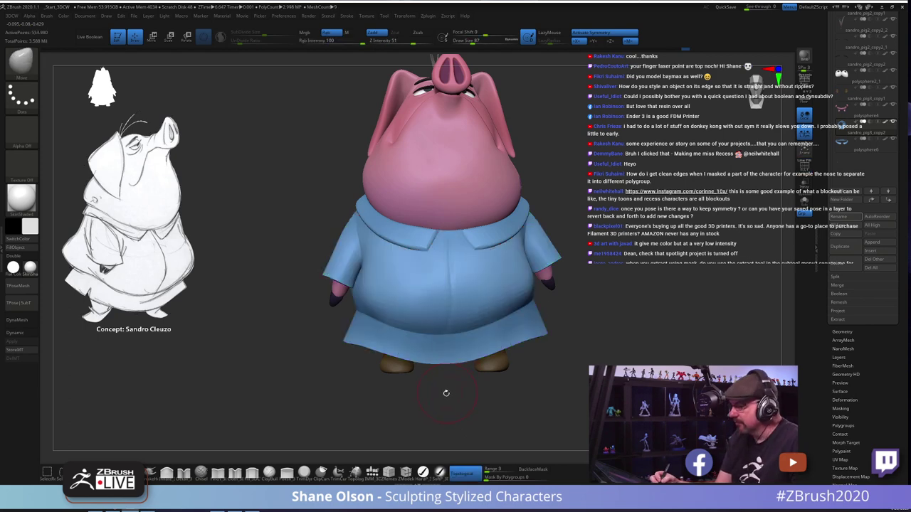
mouse_move(446, 393)
right_mouse_down()
mouse_move(441, 405)
mouse_move(392, 368)
mouse_move(509, 391)
mouse_move(554, 382)
right_mouse_up()
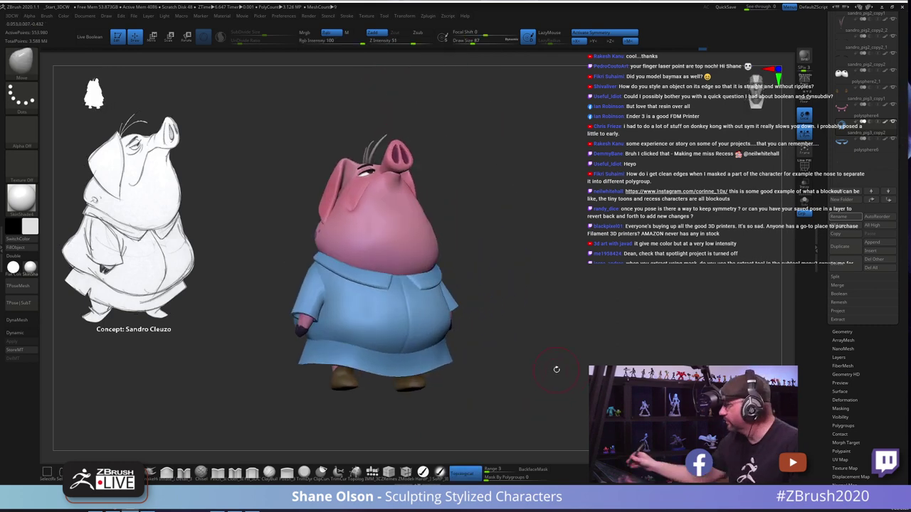
mouse_move(557, 370)
right_mouse_down()
mouse_move(604, 300)
mouse_move(573, 281)
mouse_move(550, 234)
right_mouse_up()
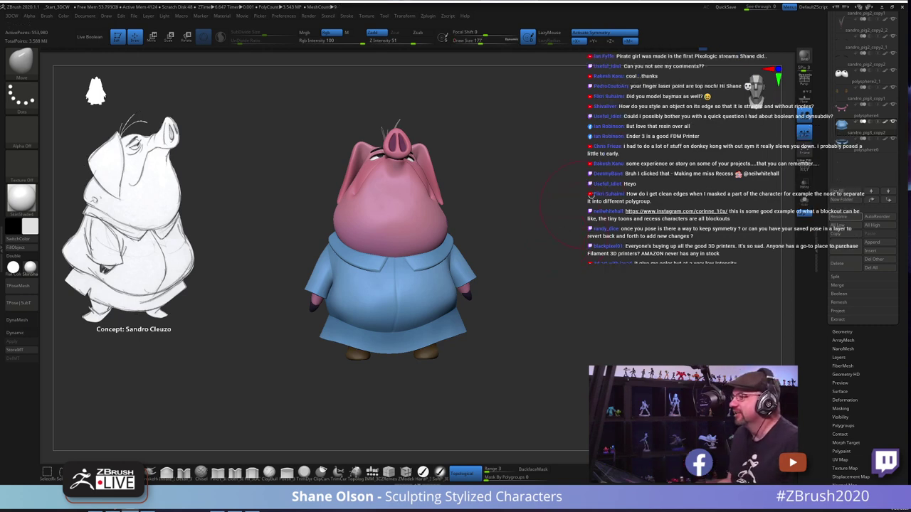
Step: Select the pig's head subtool, set the Move brush draw size to 132, and check the head from both sides
left_click_drag(599, 163, 574, 201)
left_click(384, 214, "alt")
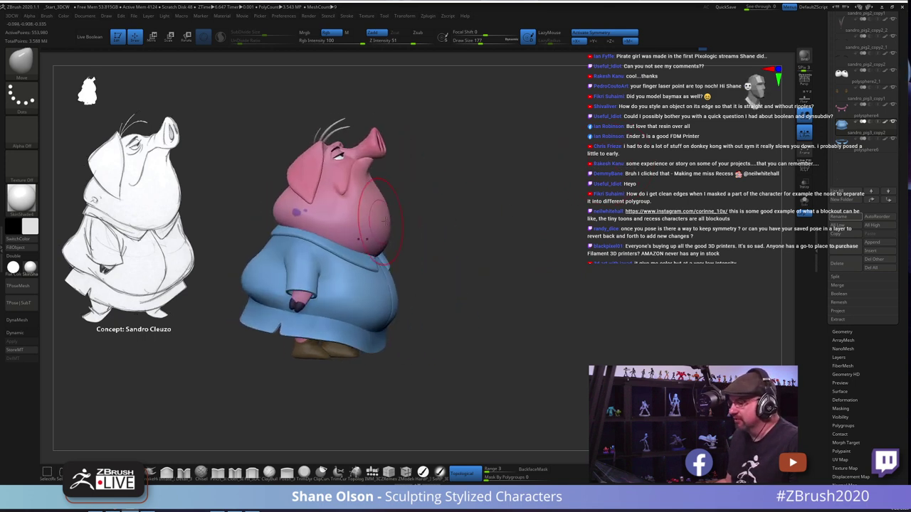
left_click_drag(488, 238, 510, 248, "alt")
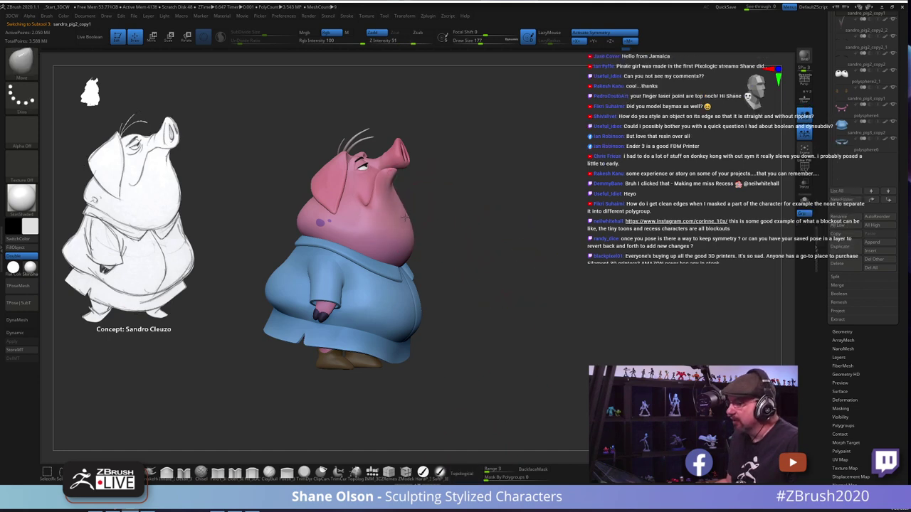
left_click_drag(449, 211, 464, 213)
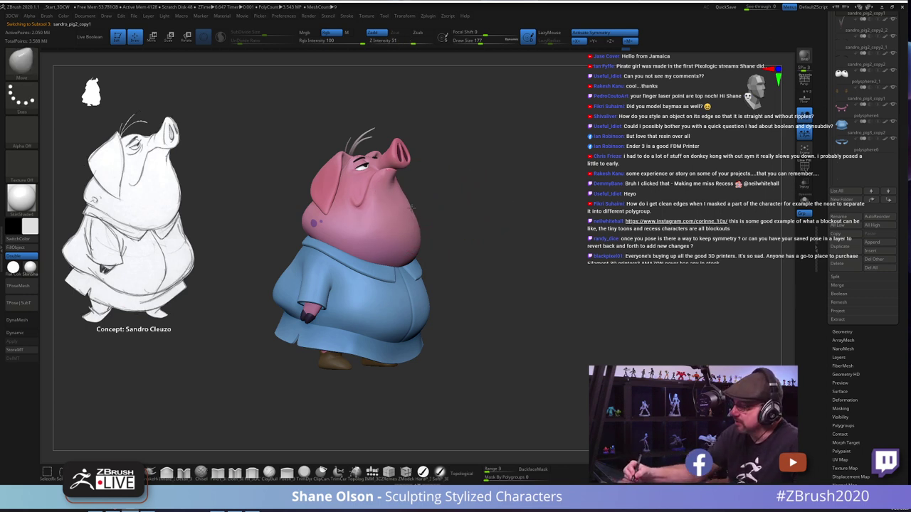
left_click_drag(445, 212, 341, 246)
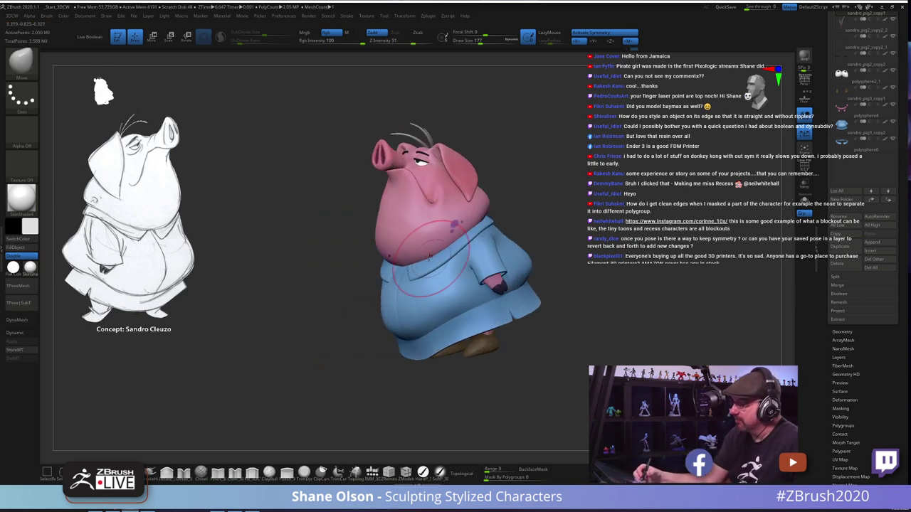
key("[")
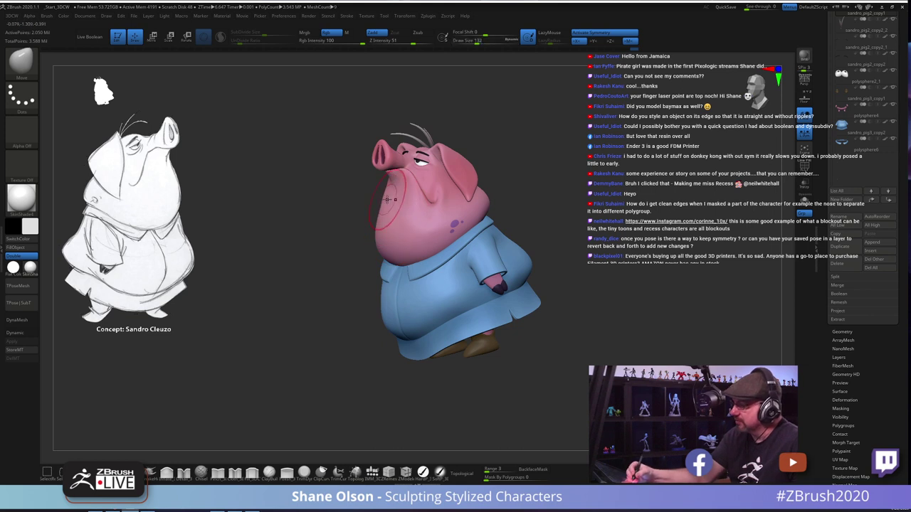
left_click_drag(441, 327, 508, 378)
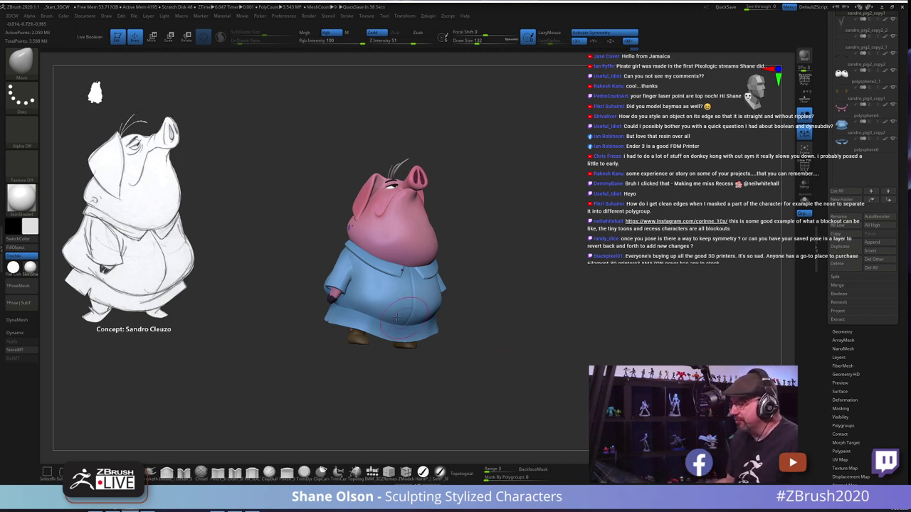
Step: Select the coat subtool again and set the Move brush draw size to 149
left_click(361, 312, "alt")
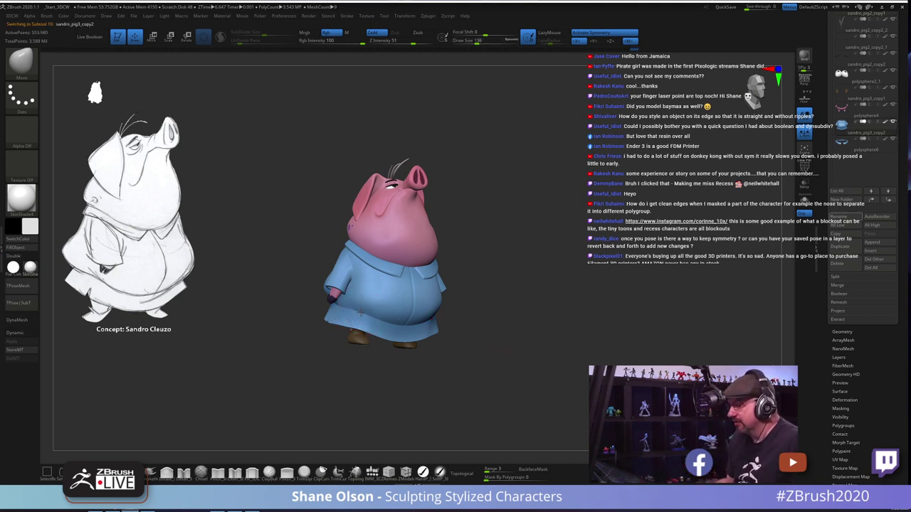
key("bracketright")
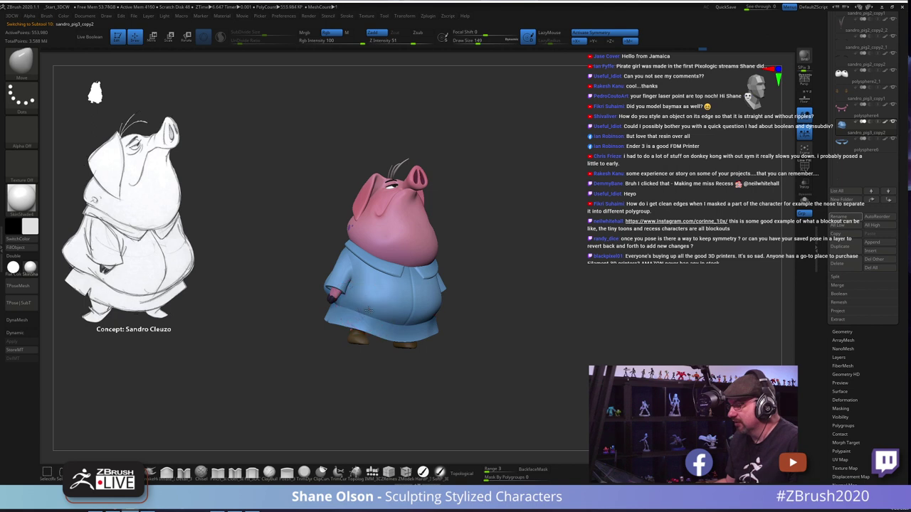
left_click_drag(545, 297, 529, 260)
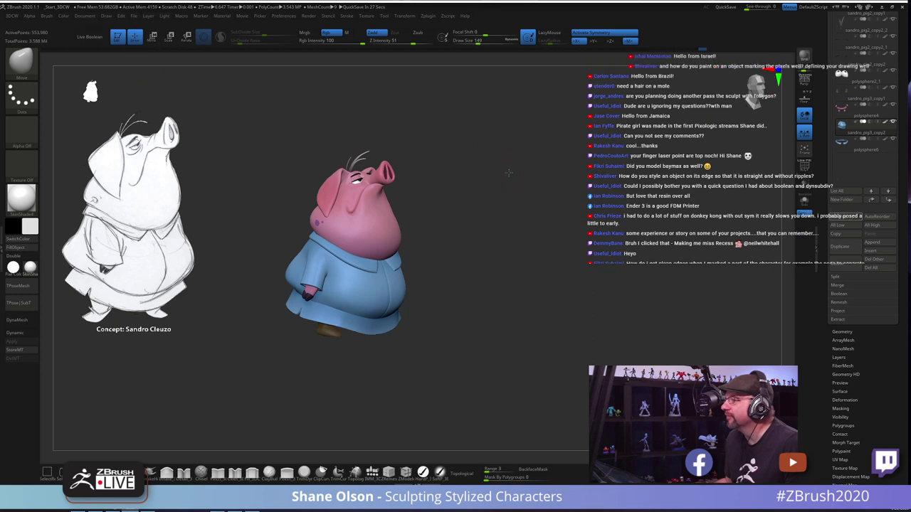
left_click_drag(498, 168, 507, 174)
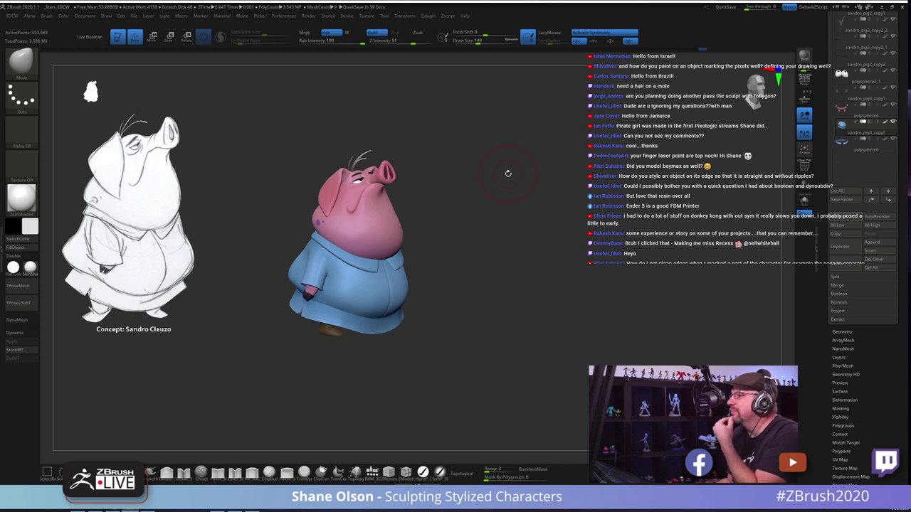
left_click_drag(508, 173, 513, 166)
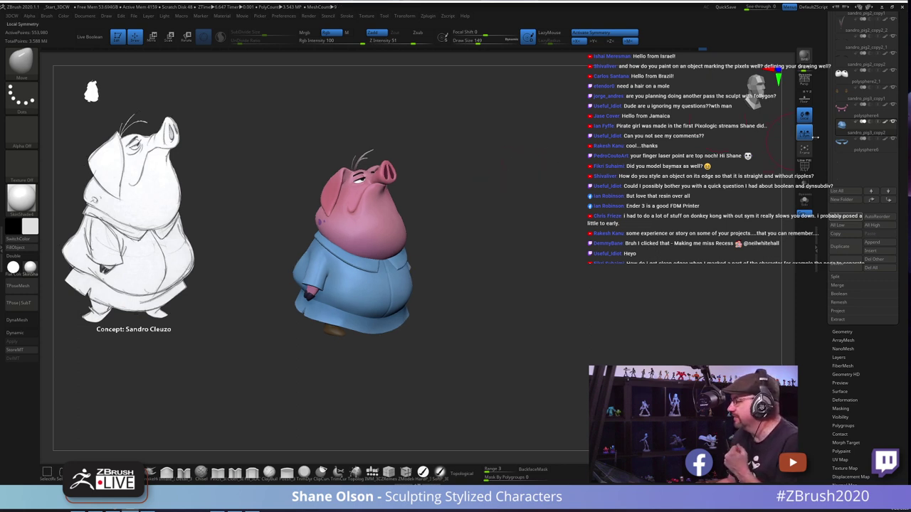
Step: Switch the active tool from the pig to the PolySphere and hide its ruler subtool
left_click(865, 134)
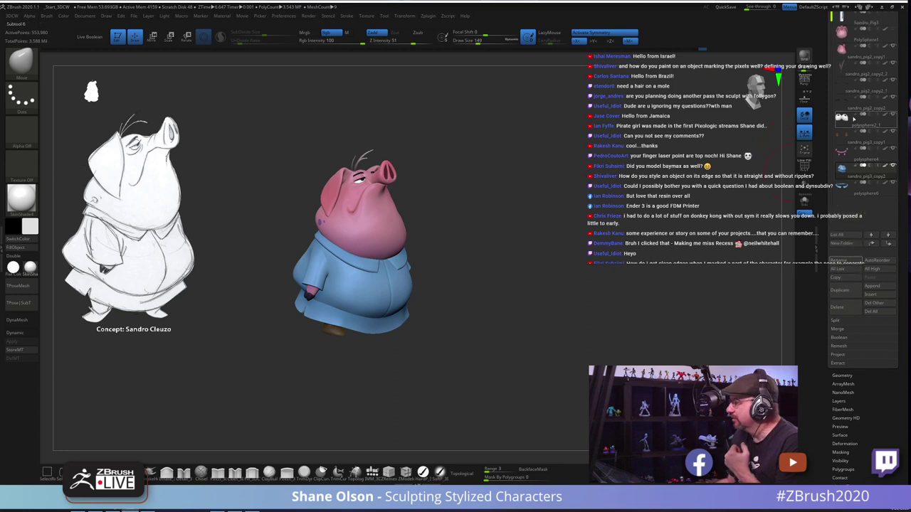
left_click_drag(901, 120, 901, 291)
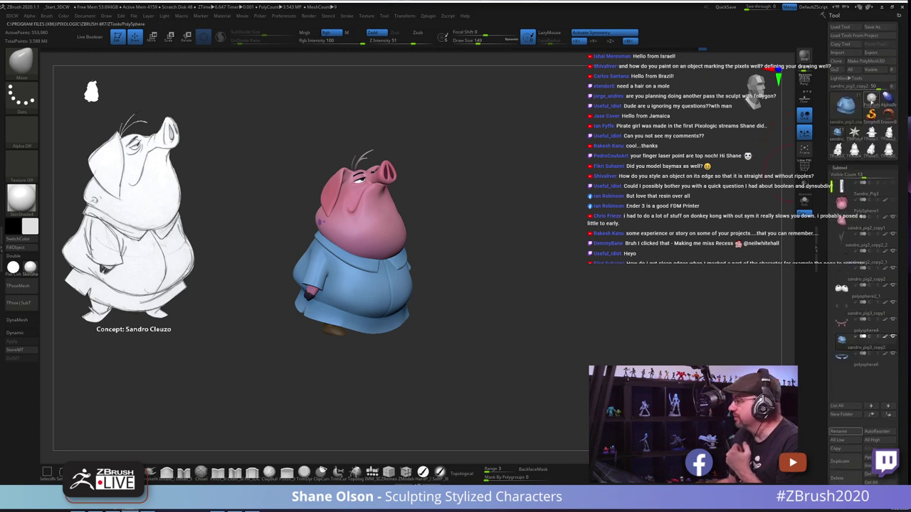
left_click(871, 100)
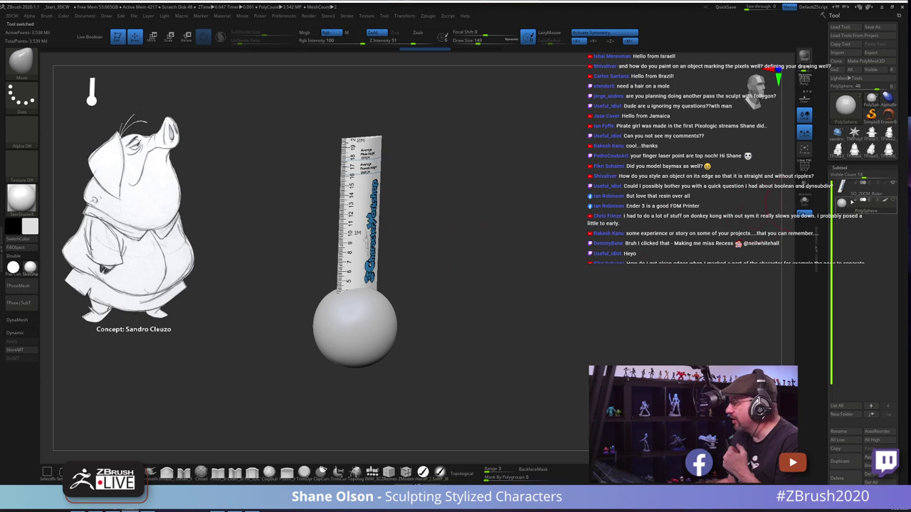
left_click(889, 184)
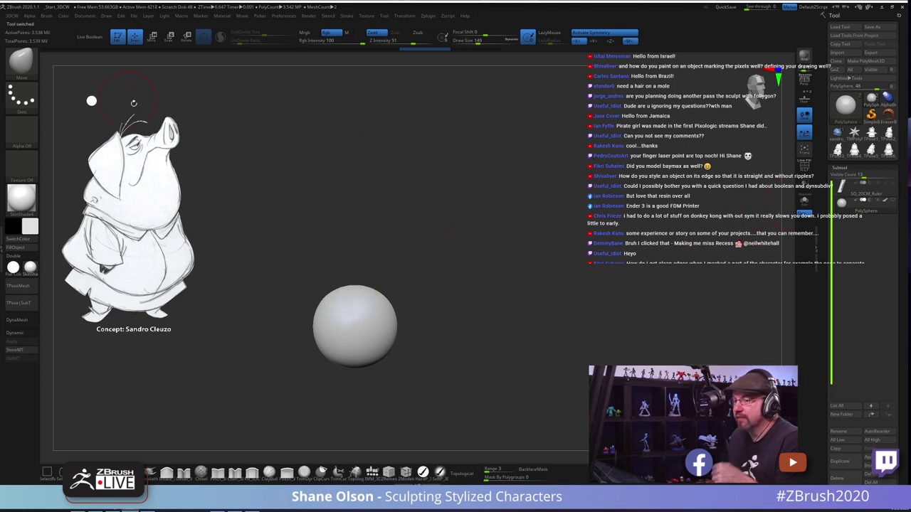
Step: Select the hard-edged paint brush for the PolySphere and set the main color to a muted red
left_click_drag(451, 257, 451, 285, "alt")
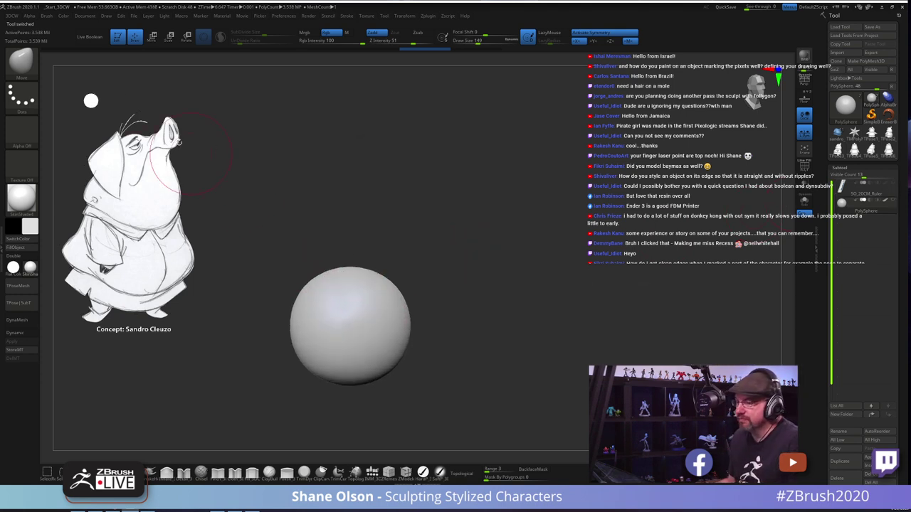
left_click_drag(445, 179, 479, 145, "alt")
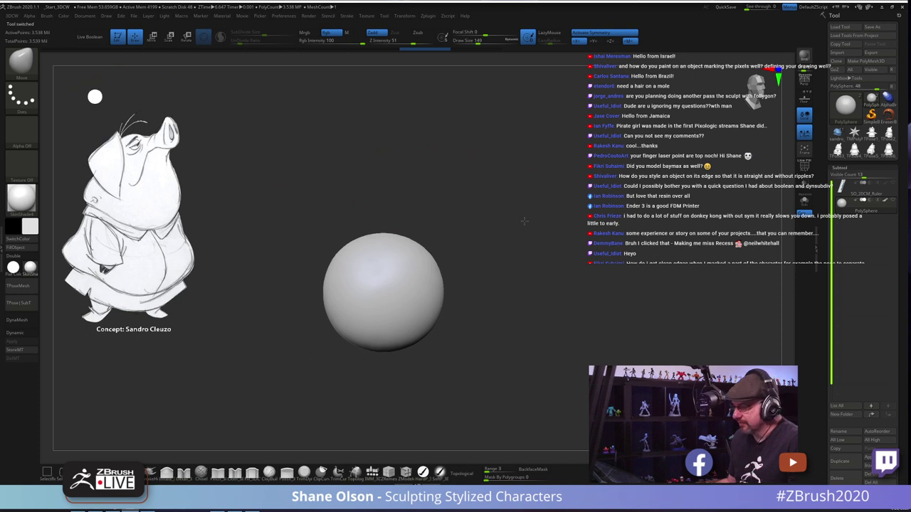
left_click_drag(524, 221, 523, 257, "alt")
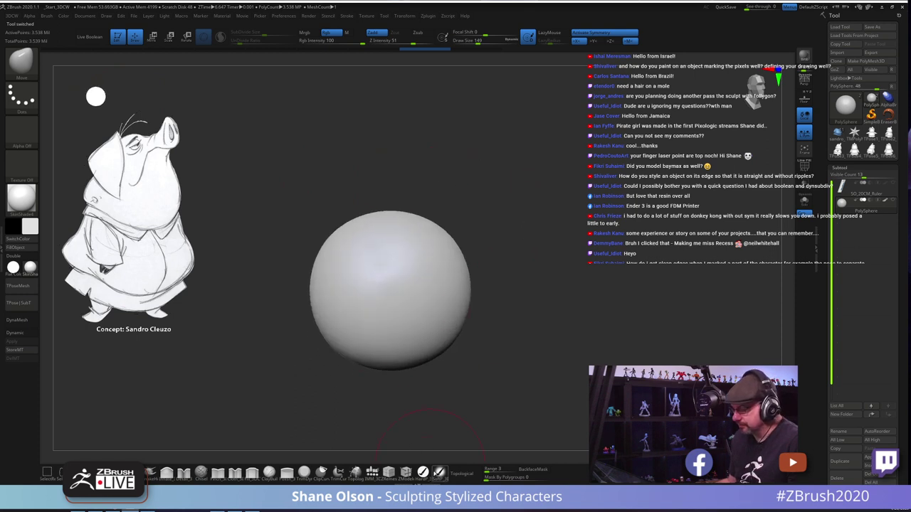
left_click(423, 472)
left_click(31, 226)
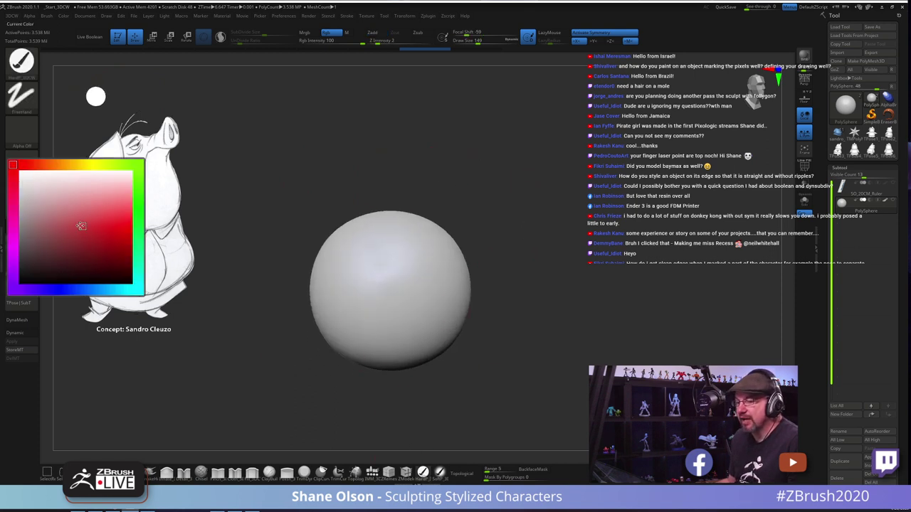
left_click(65, 220)
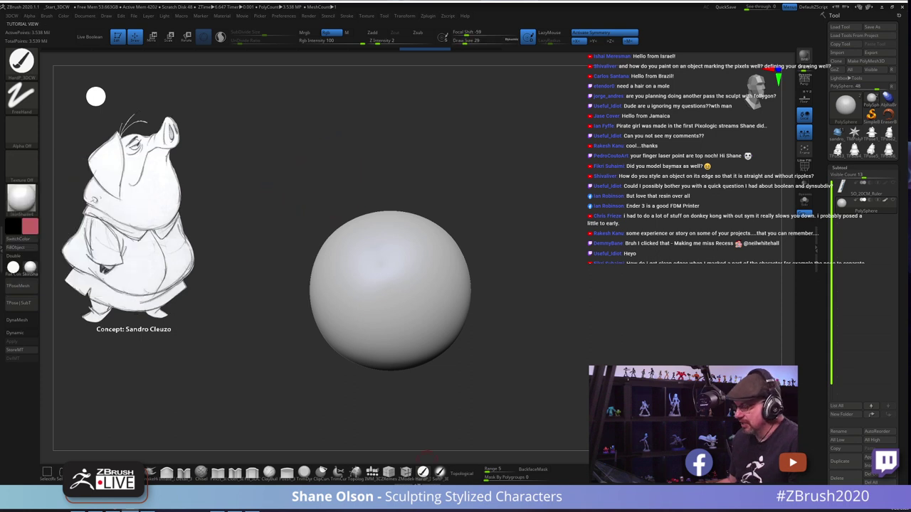
Step: Paint symmetrical red test strokes and round spots on the high-resolution PolySphere, and undo them
mouse_move(346, 254)
left_mouse_down()
mouse_move(384, 324)
mouse_move(397, 288)
mouse_move(374, 246)
mouse_move(377, 261)
left_mouse_up()
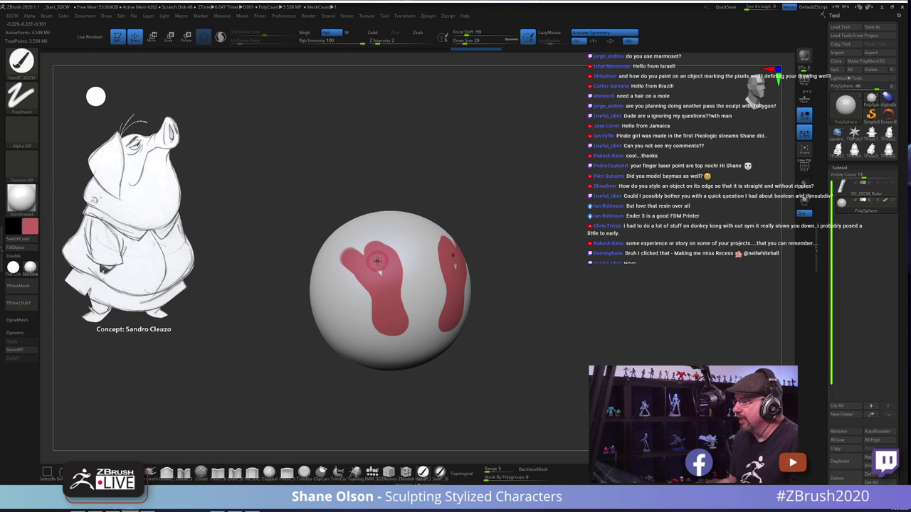
key("ctrl+z")
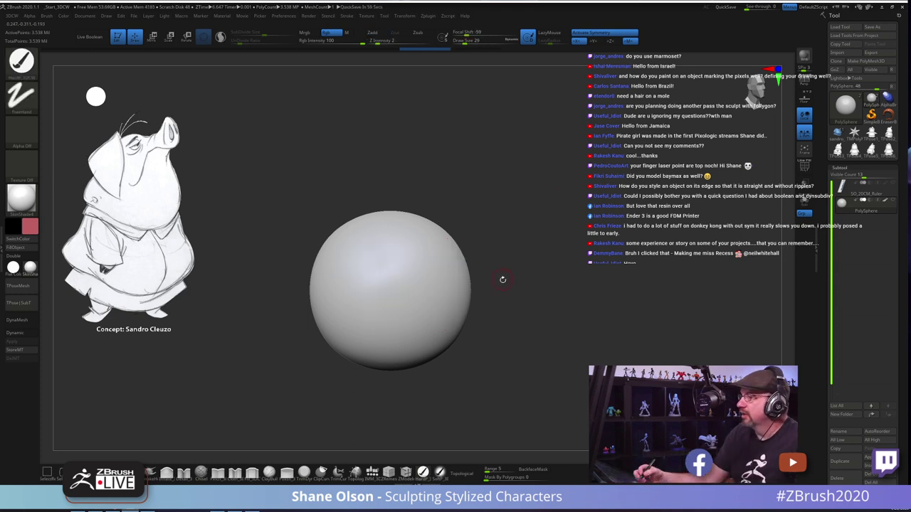
mouse_move(502, 278)
right_mouse_down("ctrl")
mouse_move(502, 294)
mouse_move(515, 282)
right_mouse_up("ctrl")
mouse_move(359, 237)
left_mouse_down()
mouse_move(367, 226)
mouse_move(357, 264)
mouse_move(381, 259)
left_mouse_up()
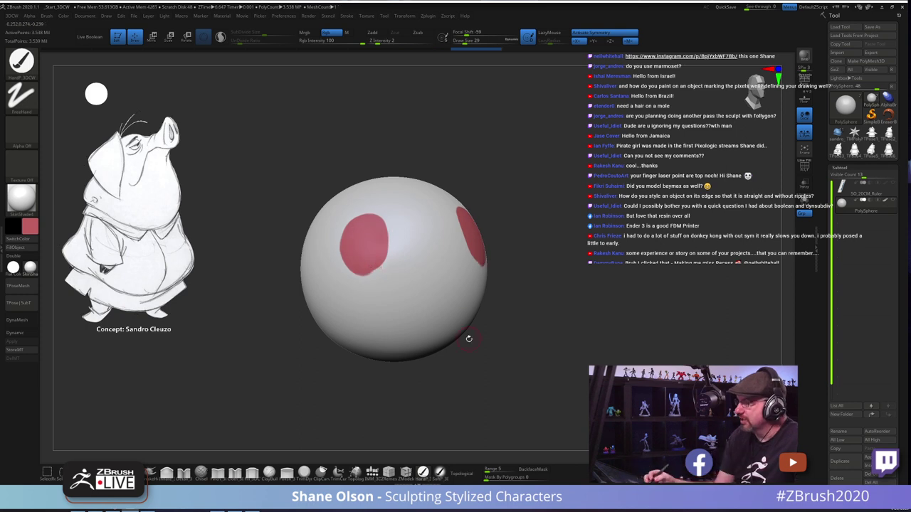
key("ctrl+z")
key("shift")
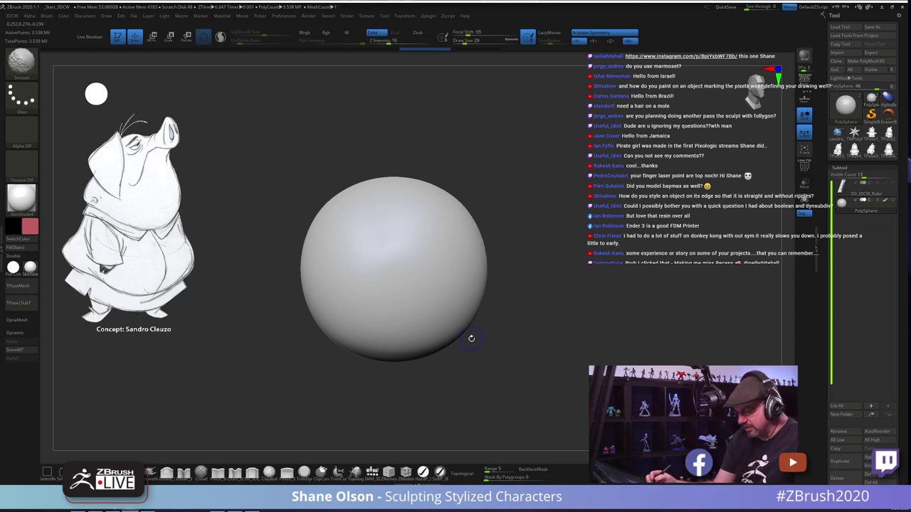
Step: Lower the PolySphere's subdivision level, paint a symmetrical red diagonal test stroke, and undo it
key("shift+d")
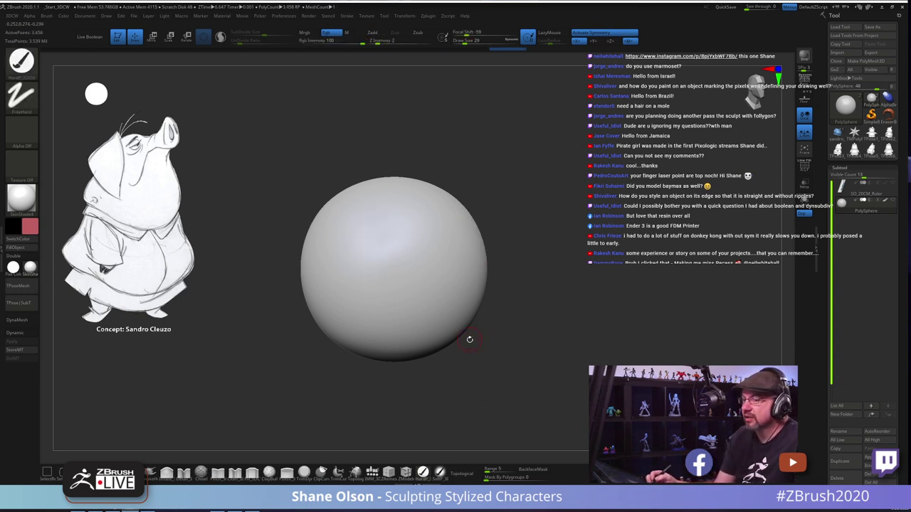
right_click_drag(395, 293, 401, 319, "ctrl")
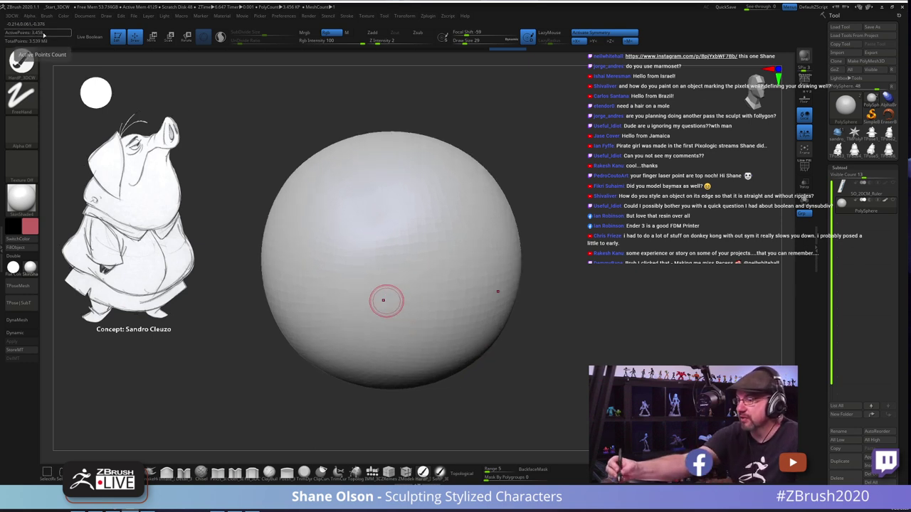
mouse_move(345, 192)
left_mouse_down()
mouse_move(354, 278)
mouse_move(393, 358)
left_mouse_up()
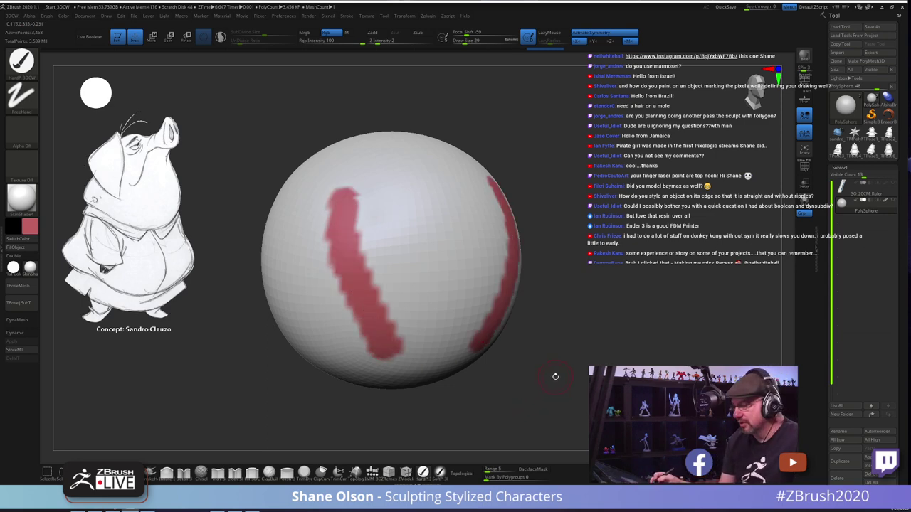
left_click_drag(556, 377, 557, 364)
key("ctrl+z")
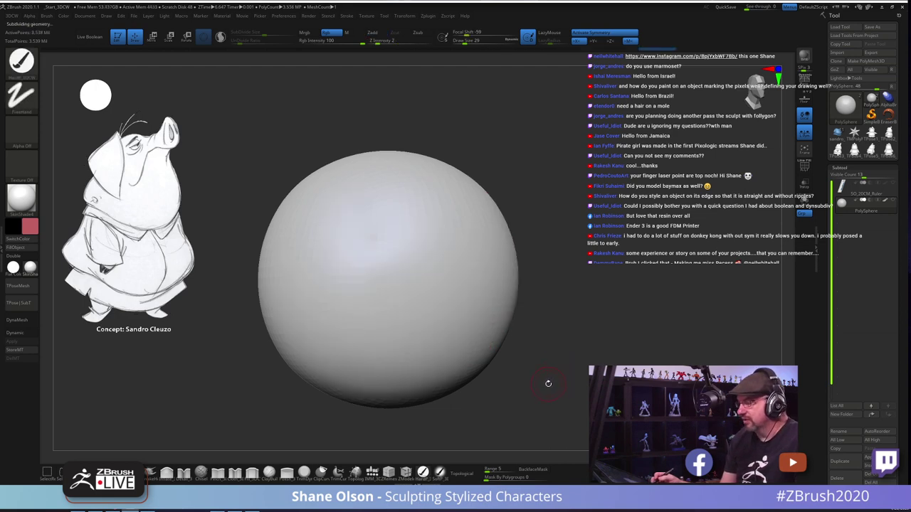
Step: Paint a diagonal red test stroke on the sphere at its high subdivision level and undo it
mouse_move(331, 198)
left_mouse_down()
mouse_move(360, 338)
mouse_move(384, 294)
mouse_move(379, 326)
left_mouse_up()
key("ctrl+z")
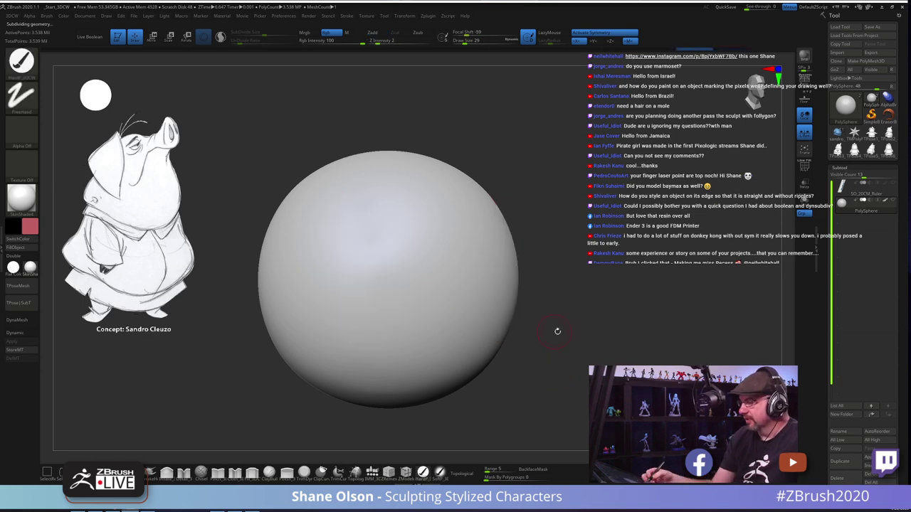
left_click_drag(557, 331, 546, 343)
Step: Mask the sphere's lower half, test painting across the mask edge, undo the paint, and clear the mask
mouse_move(259, 278)
left_mouse_down("ctrl")
mouse_move(262, 342)
mouse_move(632, 314)
mouse_move(650, 268)
left_mouse_up("ctrl")
mouse_move(317, 276)
left_mouse_down()
mouse_move(317, 266)
mouse_move(515, 253)
left_mouse_up()
mouse_move(610, 346)
left_mouse_down("ctrl")
mouse_move(630, 356)
mouse_move(606, 337)
left_mouse_up("ctrl")
key("ctrl+z")
key("ctrl+z")
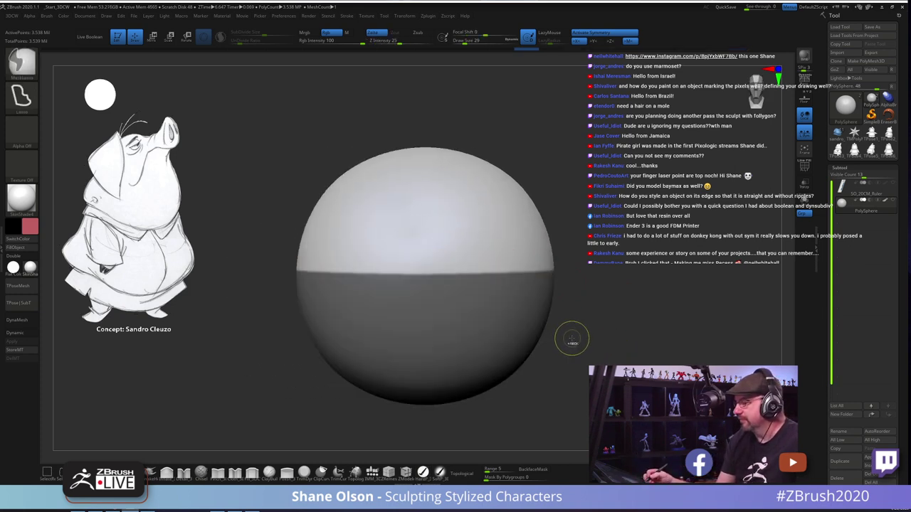
left_click(573, 339, "ctrl")
left_click_drag(588, 341, 596, 348)
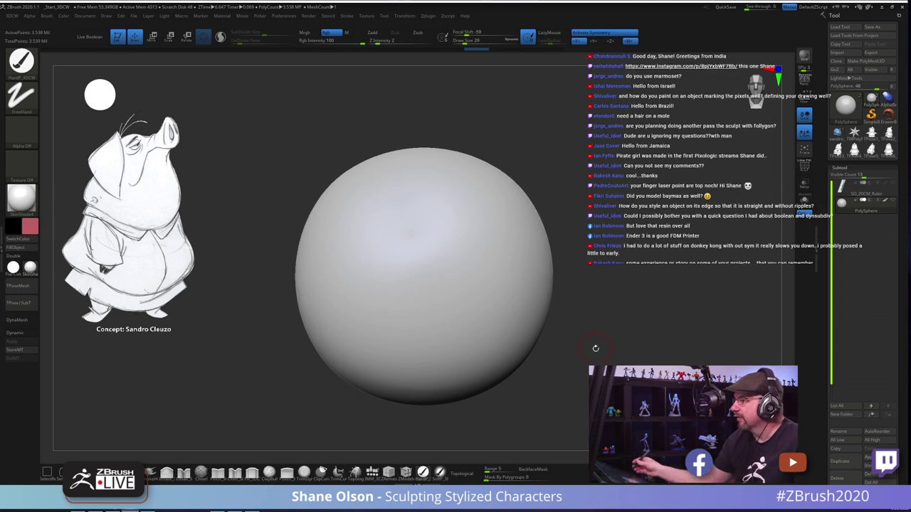
Step: Switch the active tool from the PolySphere back to the pig
mouse_move(572, 222)
left_mouse_down()
mouse_move(567, 210)
mouse_move(560, 228)
left_mouse_up()
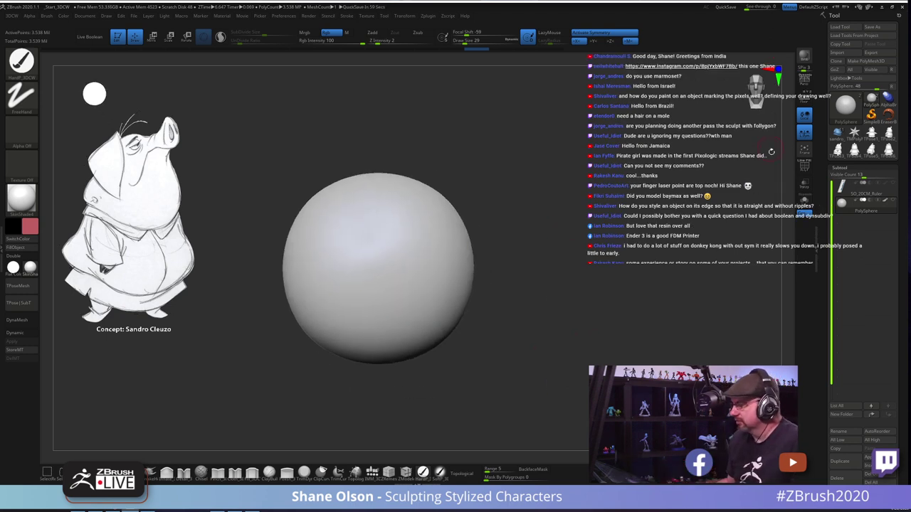
left_click(837, 137)
left_click_drag(540, 200, 545, 226)
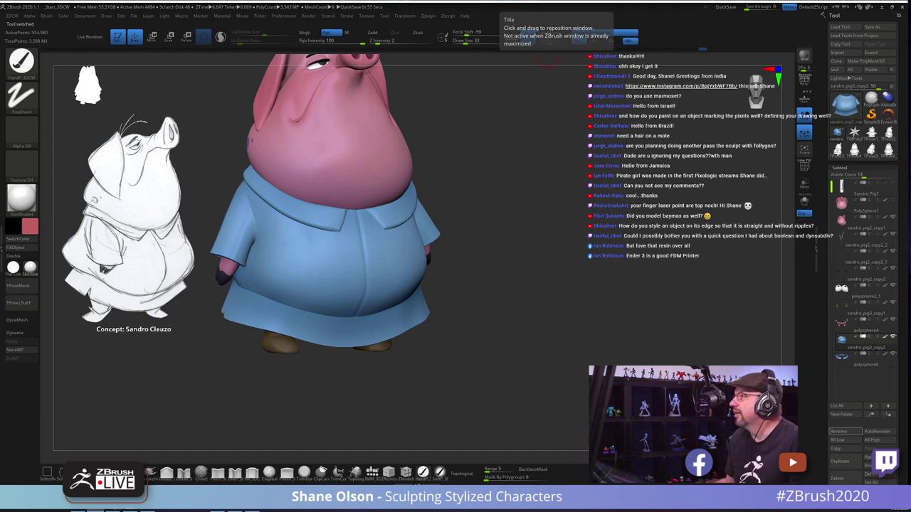
Step: Switch to the browser and examine the concept artist's Instagram pig sketch and the drawing of a man carrying a box
left_click_drag(498, 6, 264, 134)
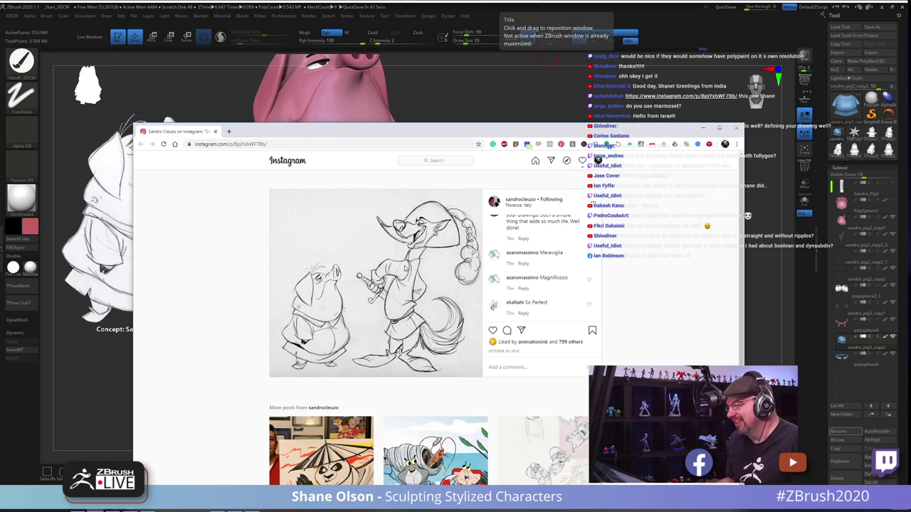
left_click_drag(378, 139, 376, 84)
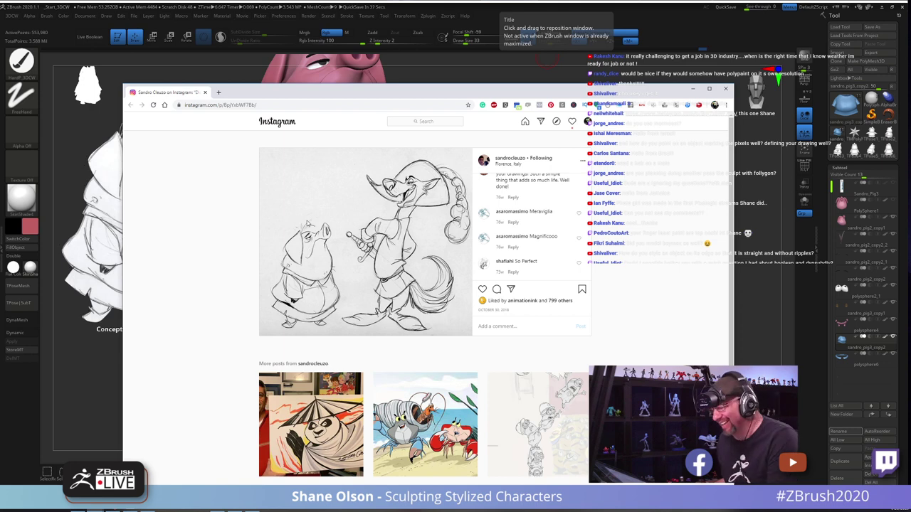
left_click_drag(470, 93, 420, 15)
scroll(338, 186, "down", 3)
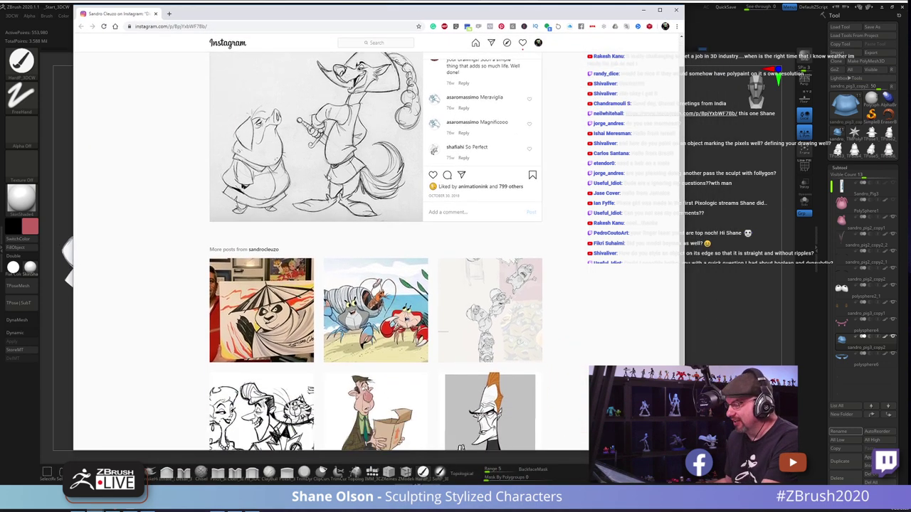
left_click(368, 322)
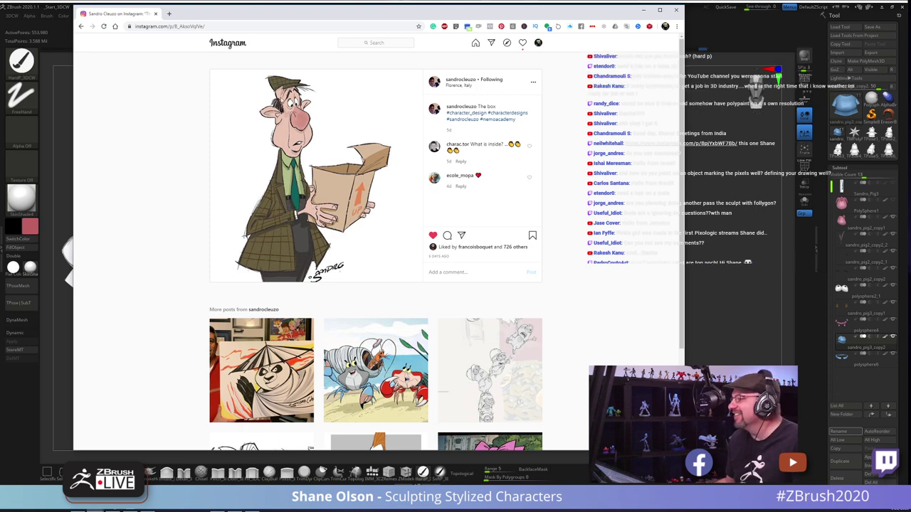
left_click(642, 10)
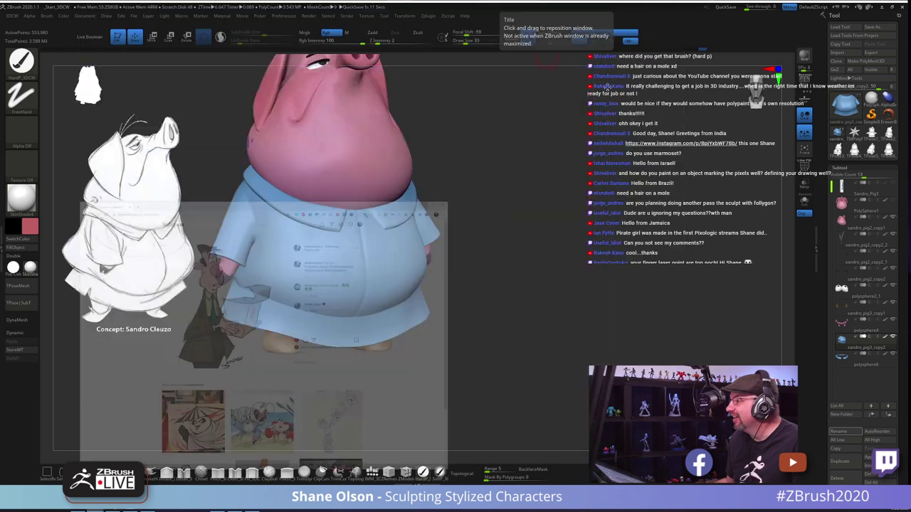
Step: Set the paint brush draw size to 74 and check the whole pig from the front and three-quarter views
left_click_drag(545, 167, 546, 166)
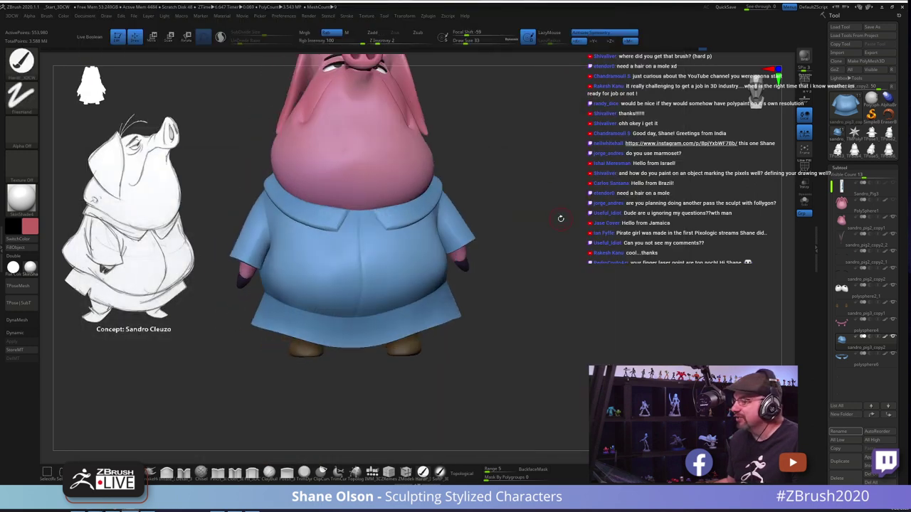
mouse_move(560, 218)
left_mouse_down("alt")
mouse_move(553, 206)
mouse_move(553, 228)
mouse_move(494, 346)
left_mouse_up("alt")
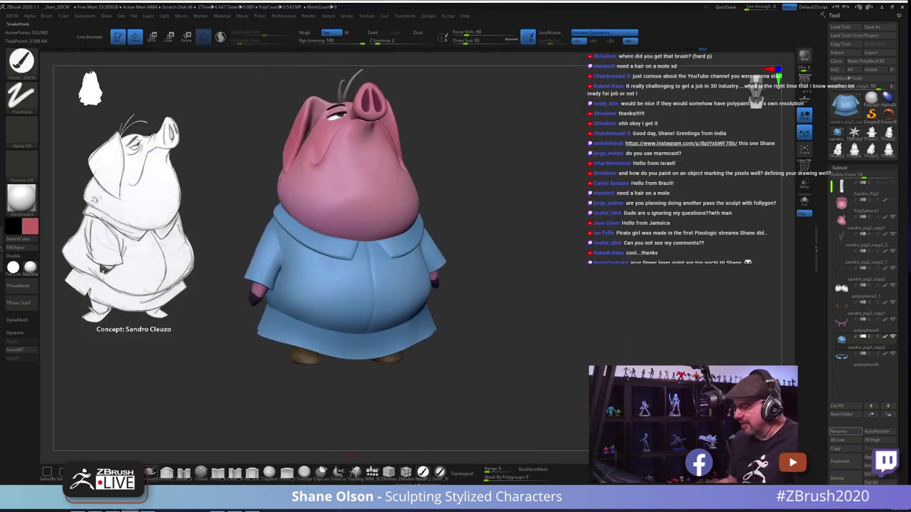
left_click_drag(544, 331, 573, 341)
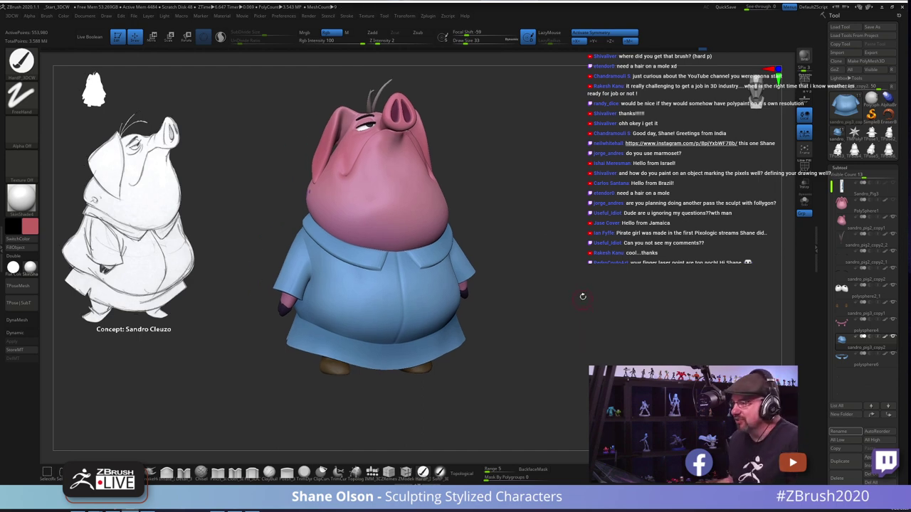
key("s")
left_click_drag(535, 213, 541, 212)
left_click_drag(546, 179, 551, 191)
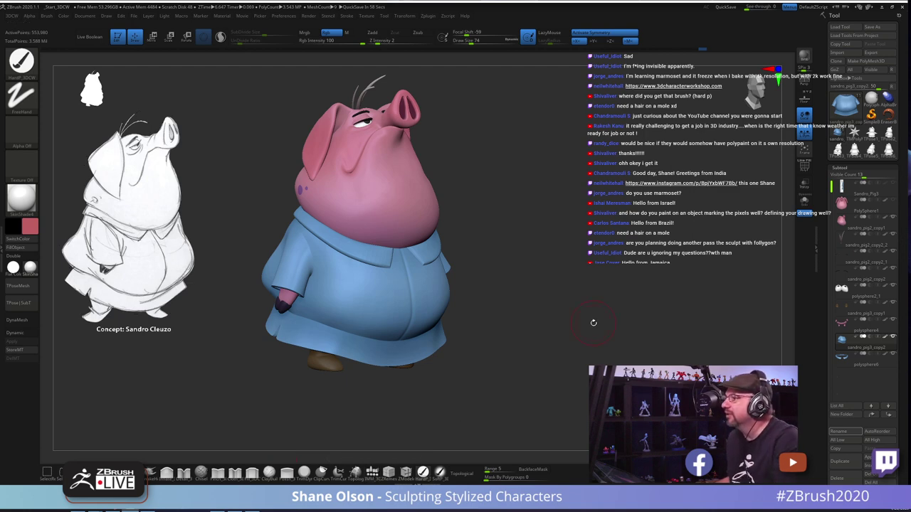
left_click_drag(563, 244, 615, 250)
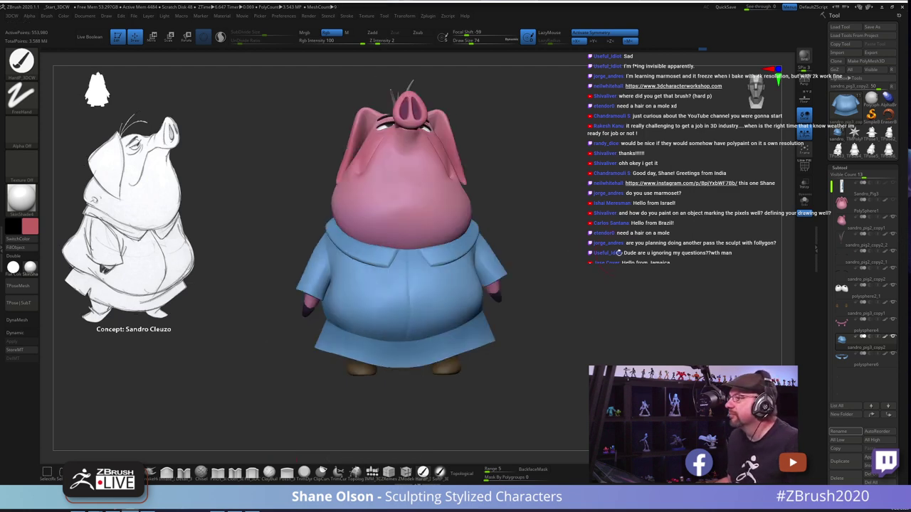
left_click_drag(595, 201, 580, 243, "alt")
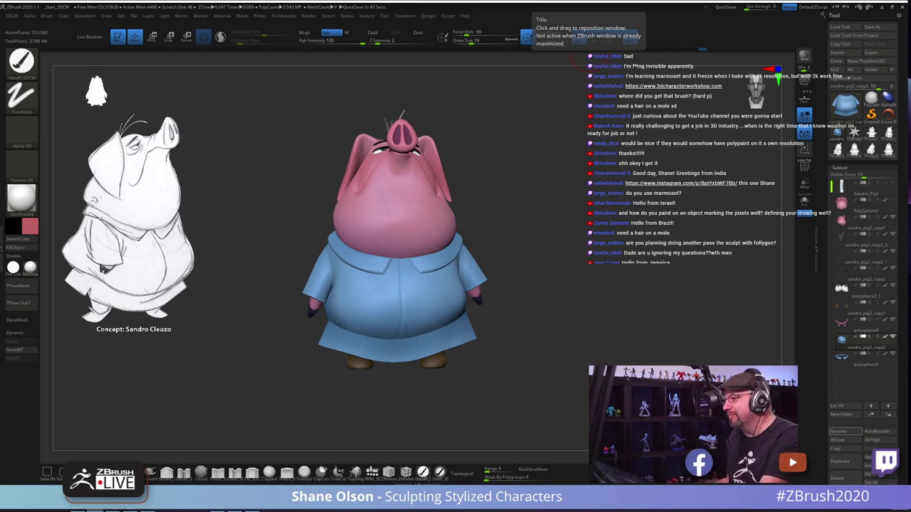
mouse_move(553, 179)
left_mouse_down()
mouse_move(474, 226)
mouse_move(578, 199)
mouse_move(534, 199)
mouse_move(566, 197)
mouse_move(462, 282)
mouse_move(534, 277)
mouse_move(524, 353)
mouse_move(551, 339)
left_mouse_up()
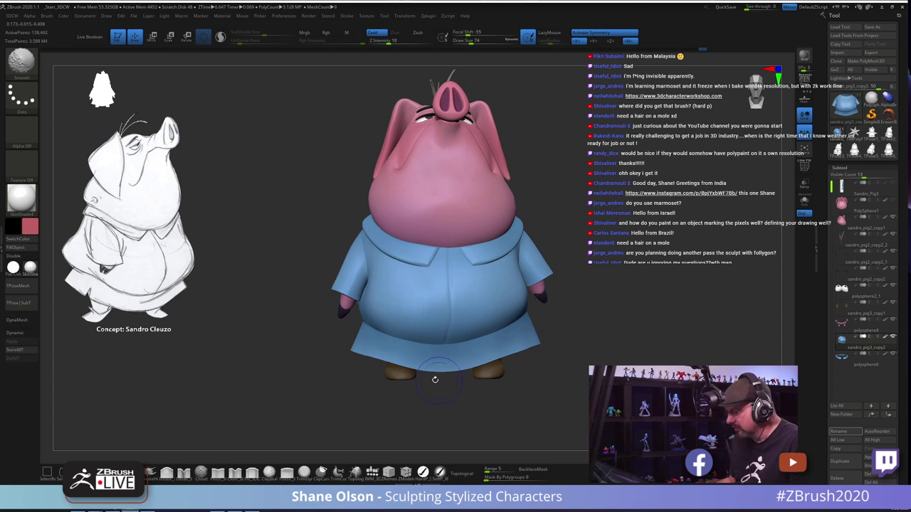
Step: Raise the coat's front hem slightly at a lower subdivision level with the Move brush at draw size 172, and restore the high level
key("shift+f")
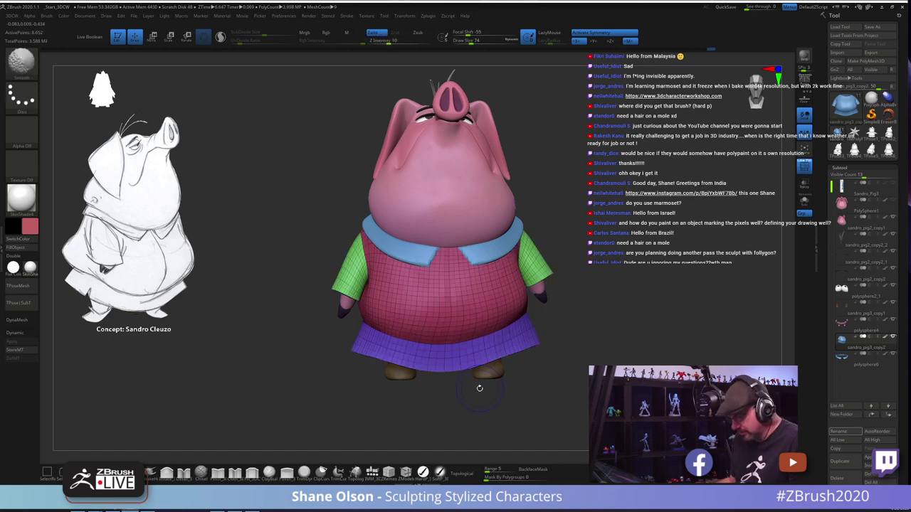
key("ctrl")
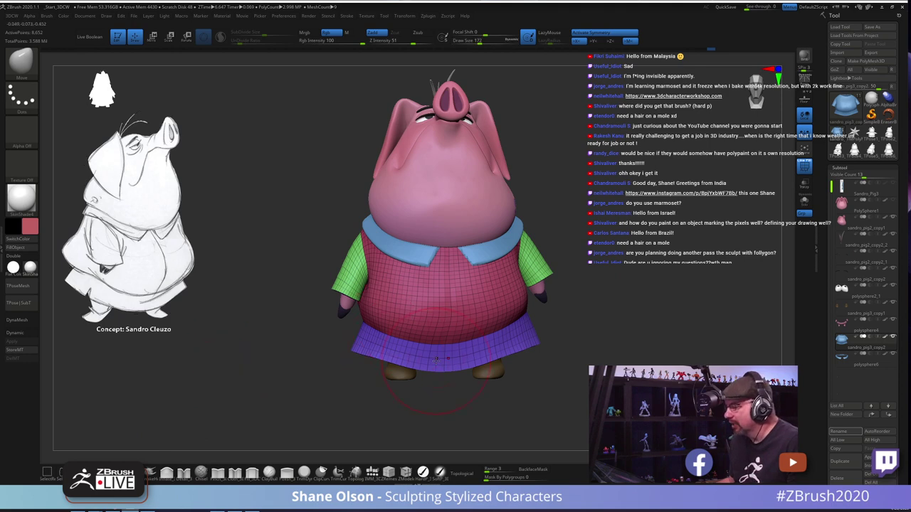
left_click_drag(437, 366, 441, 362)
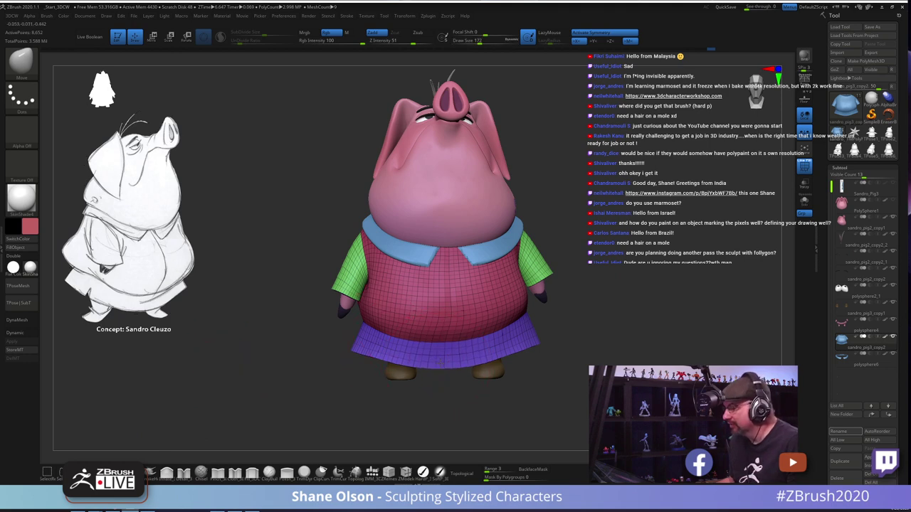
key("shift")
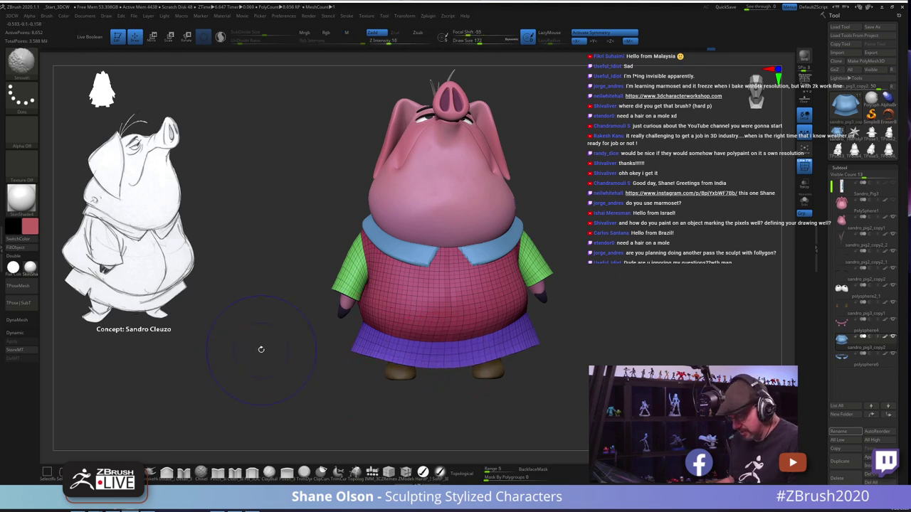
key("shift+f")
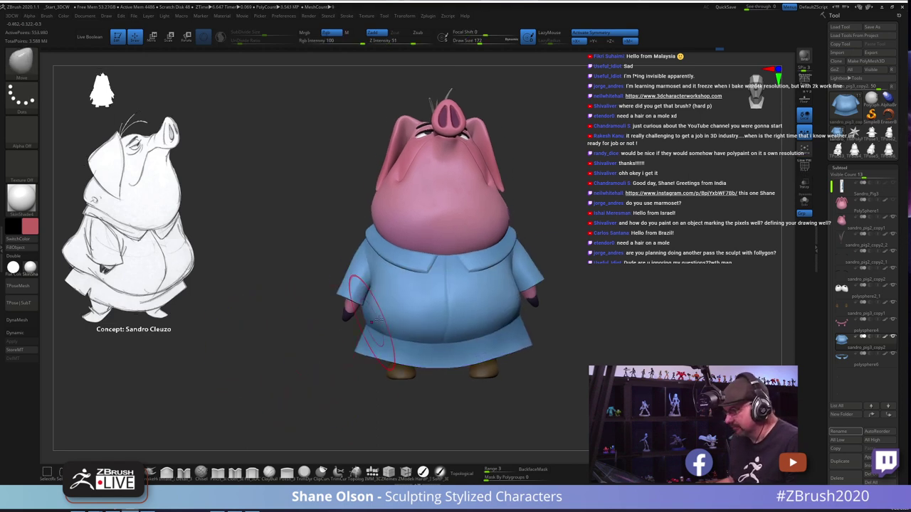
Step: Turn off symmetry on the coat, set the Move brush draw size to 128, and check the pig from the side and front
key("x")
key("s")
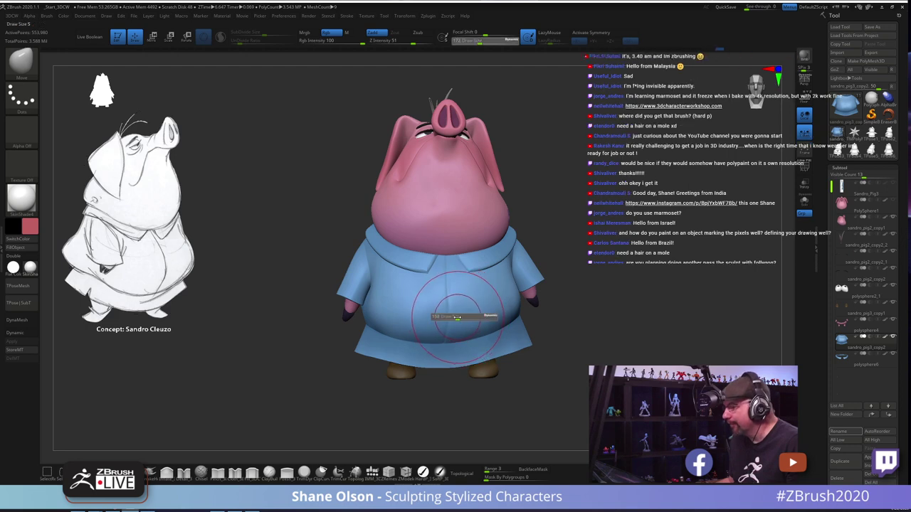
left_click_drag(459, 316, 454, 315)
left_click_drag(595, 244, 535, 260)
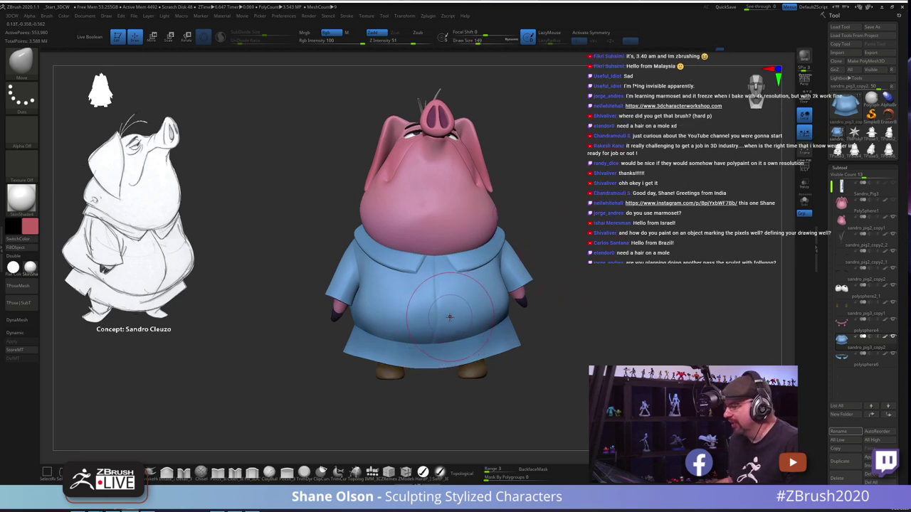
key("s")
left_click_drag(445, 319, 435, 313)
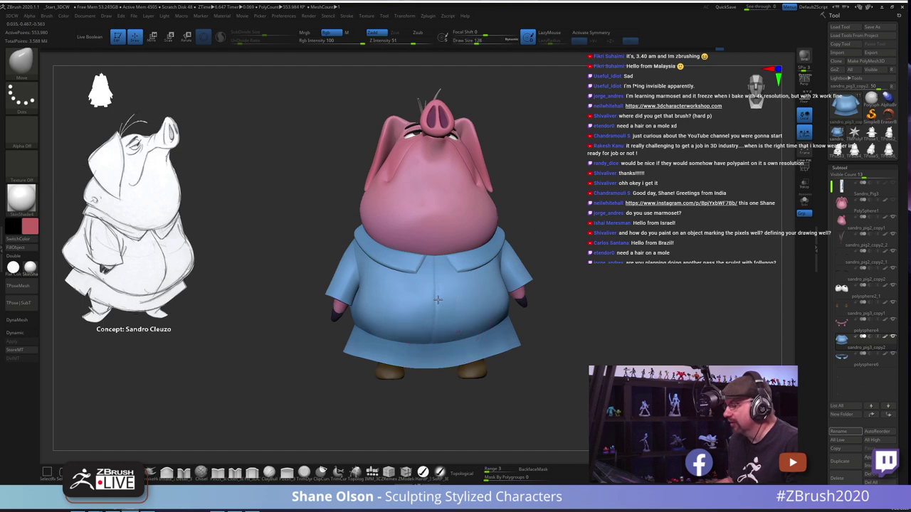
mouse_move(439, 300)
right_mouse_down()
mouse_move(597, 231)
mouse_move(602, 175)
right_mouse_up()
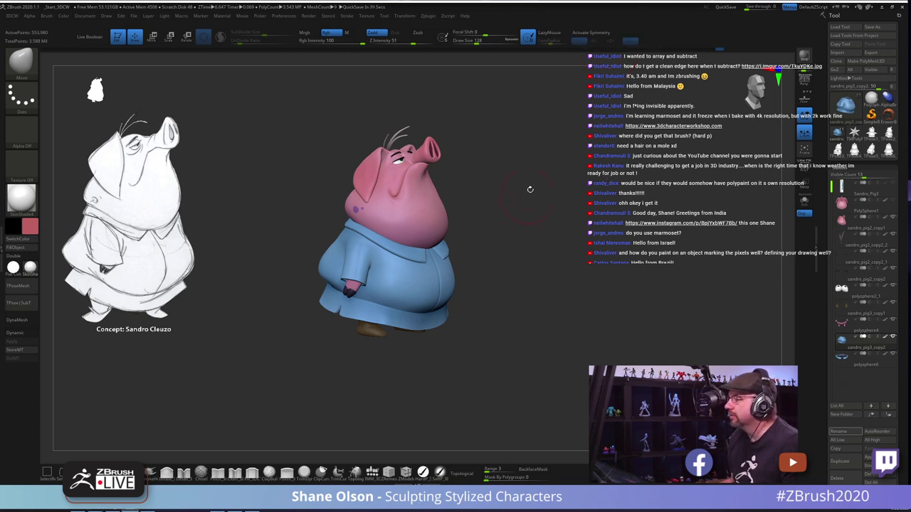
mouse_move(529, 190)
left_mouse_down()
mouse_move(587, 177)
mouse_move(569, 188)
left_mouse_up()
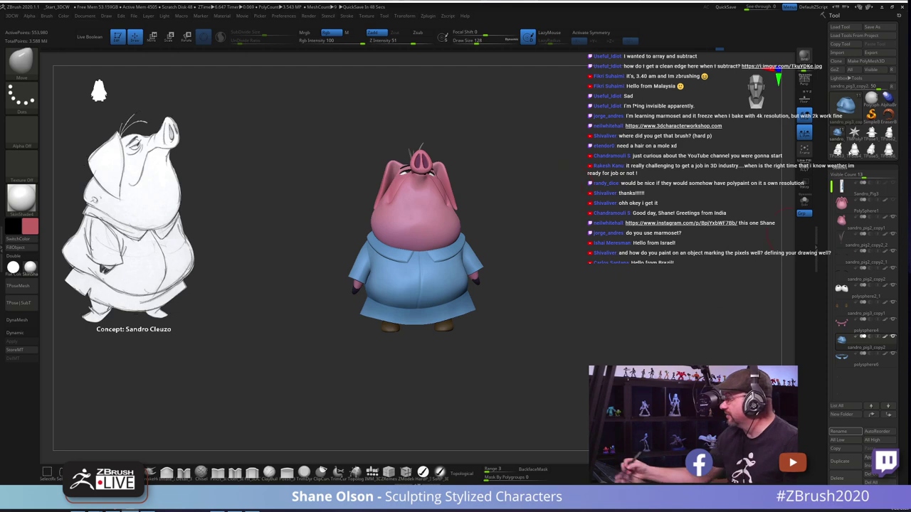
Step: Switch the active tool from the pig to the PolySphere
left_click(871, 100)
left_click_drag(534, 326, 500, 311)
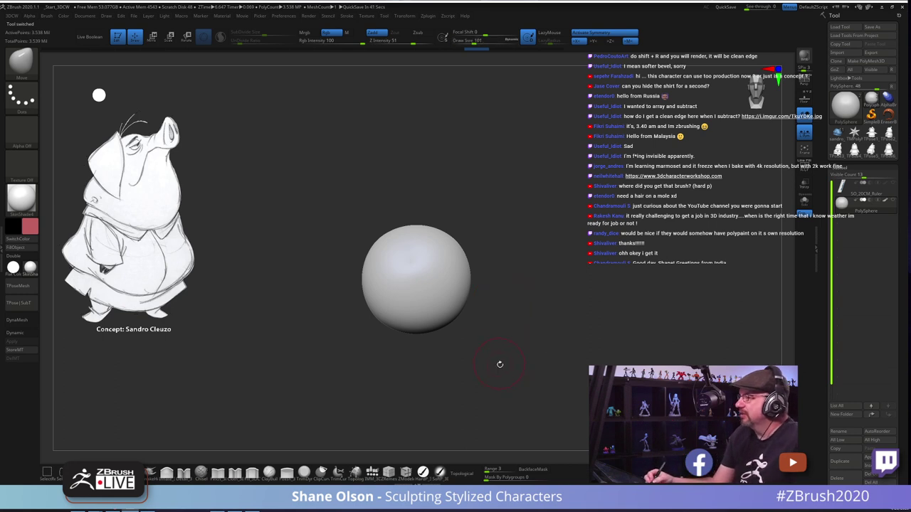
mouse_move(496, 364)
left_mouse_down()
mouse_move(506, 360)
mouse_move(496, 364)
left_mouse_up()
key("s")
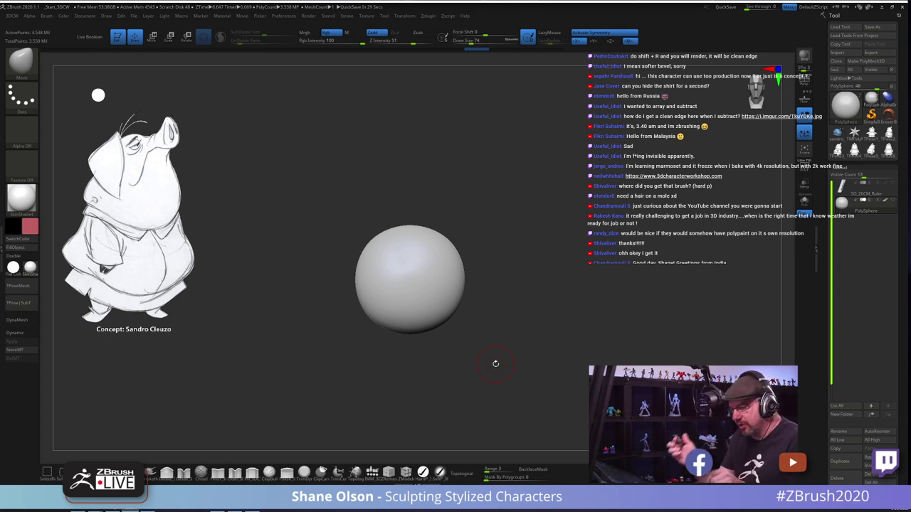
left_click_drag(512, 335, 521, 319, "alt")
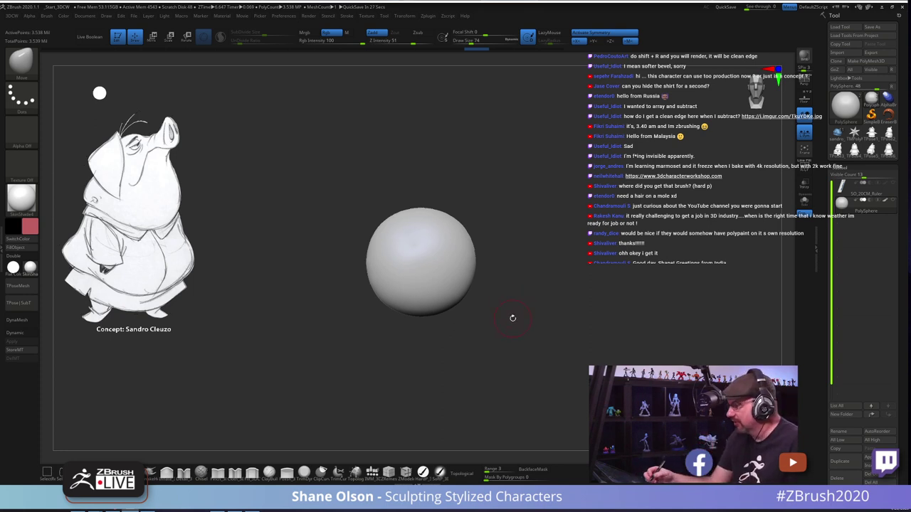
Step: Show the PolySphere's wireframe and step the mesh down to a lower subdivision level
key("shift+f")
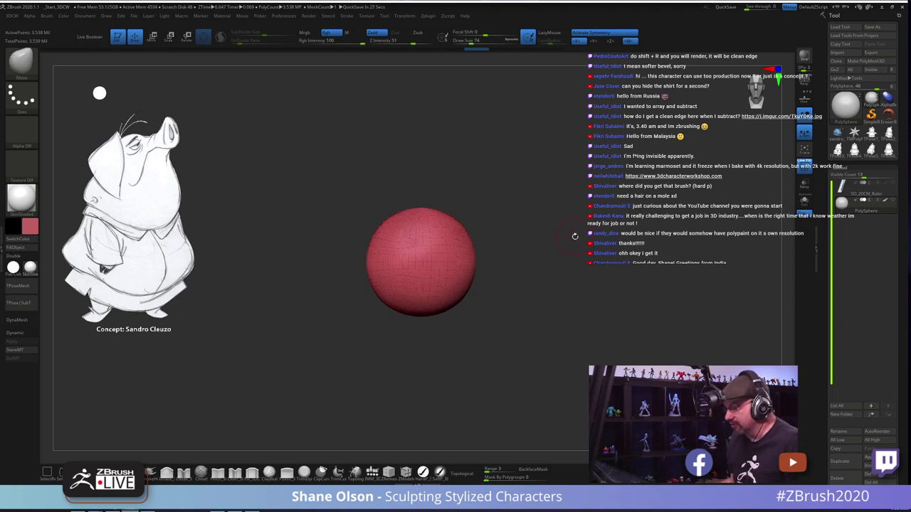
key("shift+d")
key("shift+d")
key("shift+d")
mouse_move(557, 228)
left_mouse_down("alt")
mouse_move(595, 214)
mouse_move(620, 183)
mouse_move(594, 177)
left_mouse_up("alt")
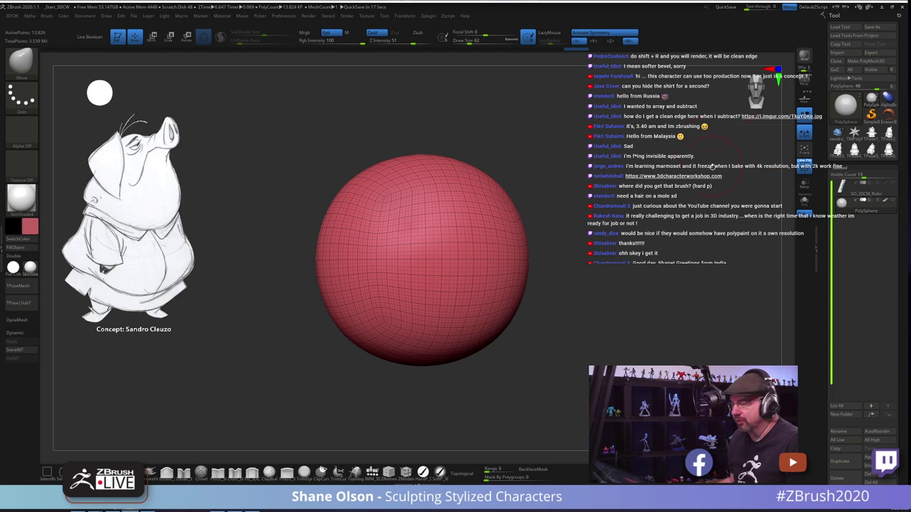
Step: Delete the PolySphere's lower and higher subdivision levels in its geometry settings
left_click_drag(559, 190, 517, 237)
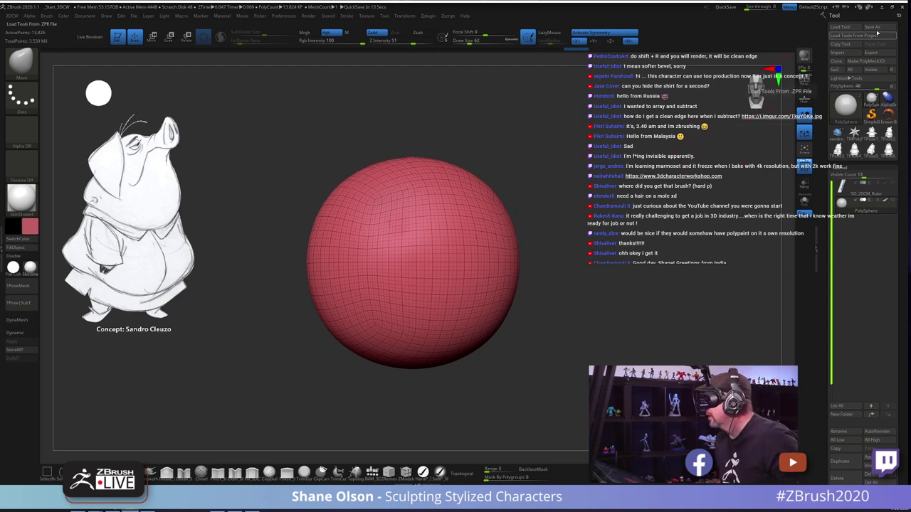
left_click_drag(827, 408, 834, 174)
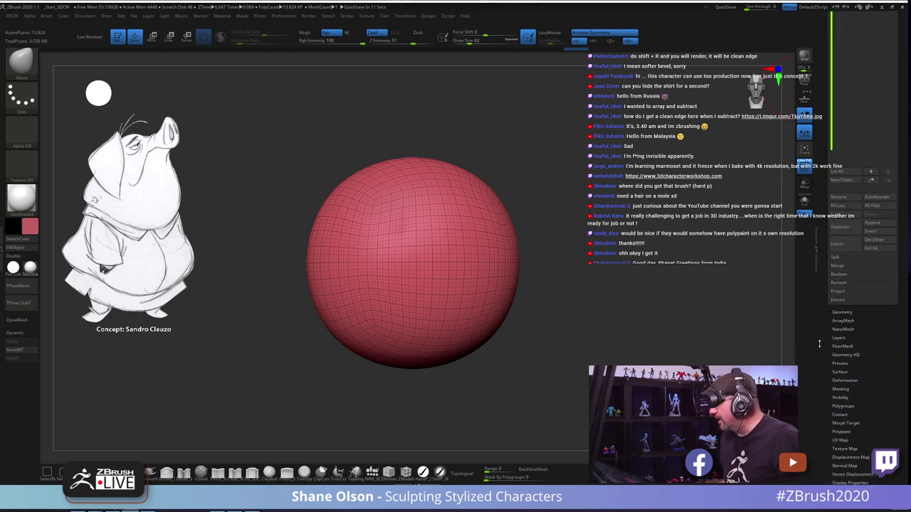
left_click(841, 313)
left_click(841, 272)
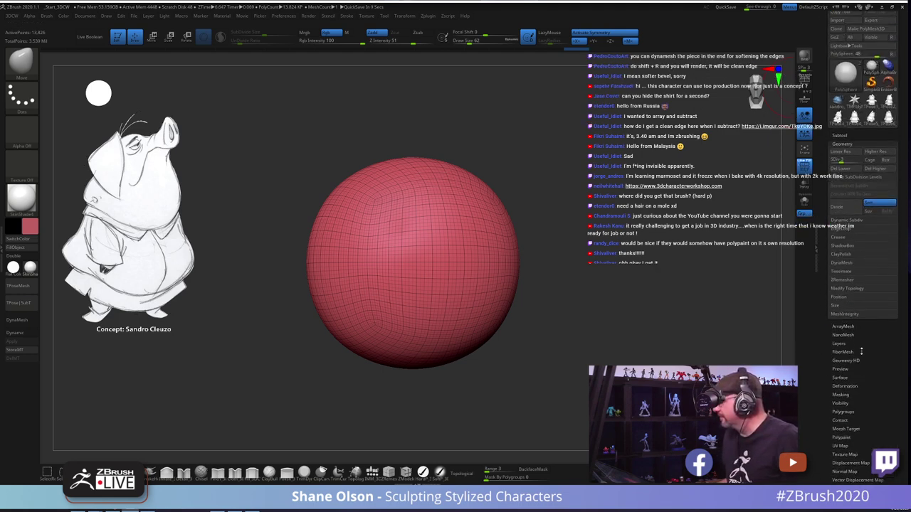
left_click(839, 184)
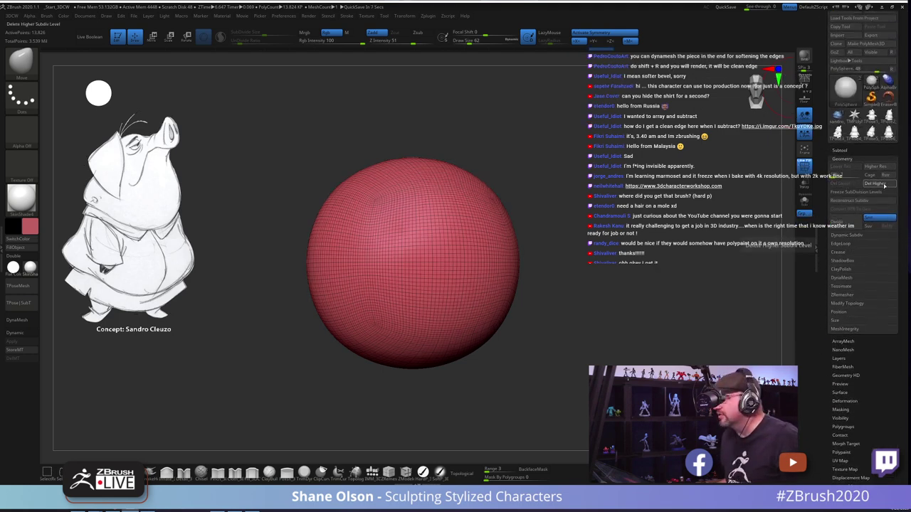
left_click_drag(598, 199, 638, 194, "alt")
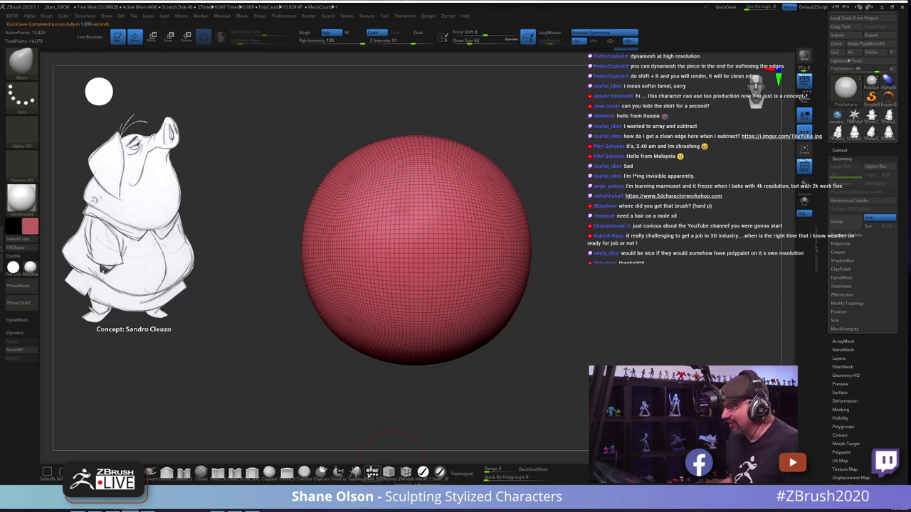
Step: Insert a Cube primitive on the front of the sphere with the IMM primitives brush
left_click(371, 472)
left_click_drag(596, 206, 593, 209, "alt")
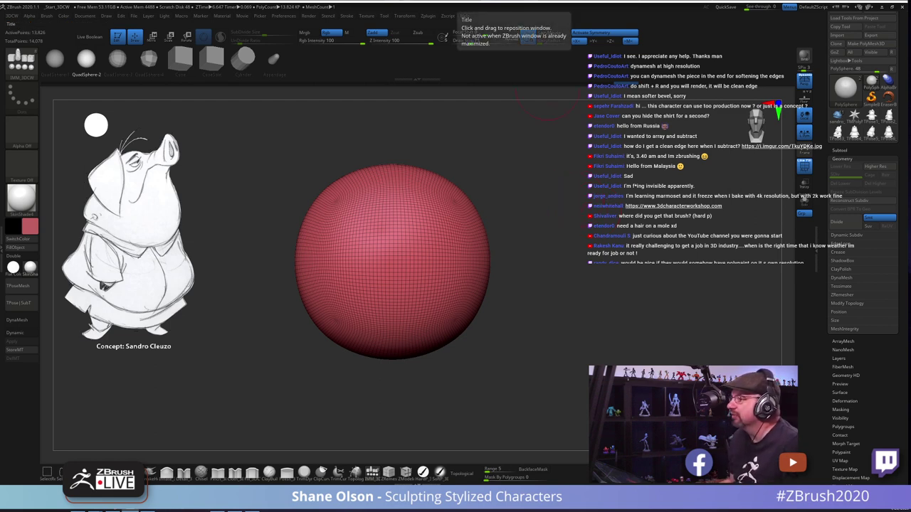
left_click_drag(580, 252, 576, 226, "alt")
left_click_drag(538, 257, 555, 254, "alt")
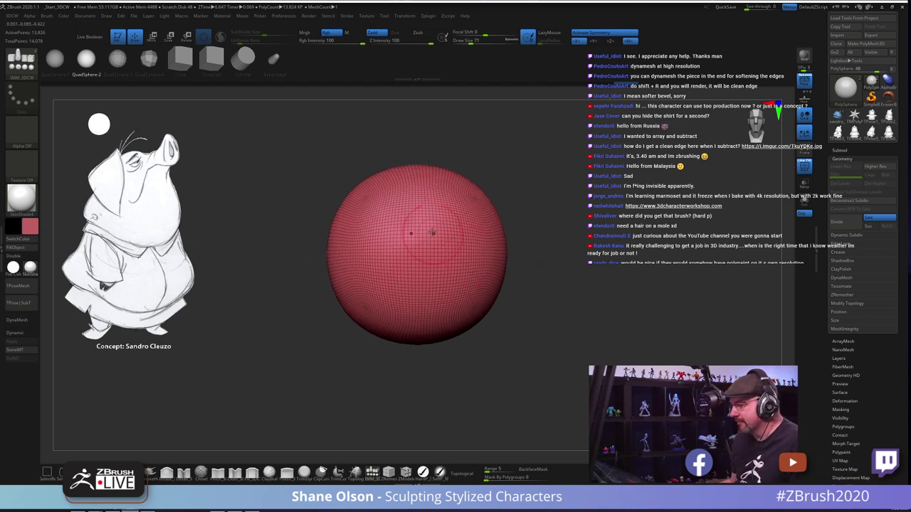
left_click(180, 61)
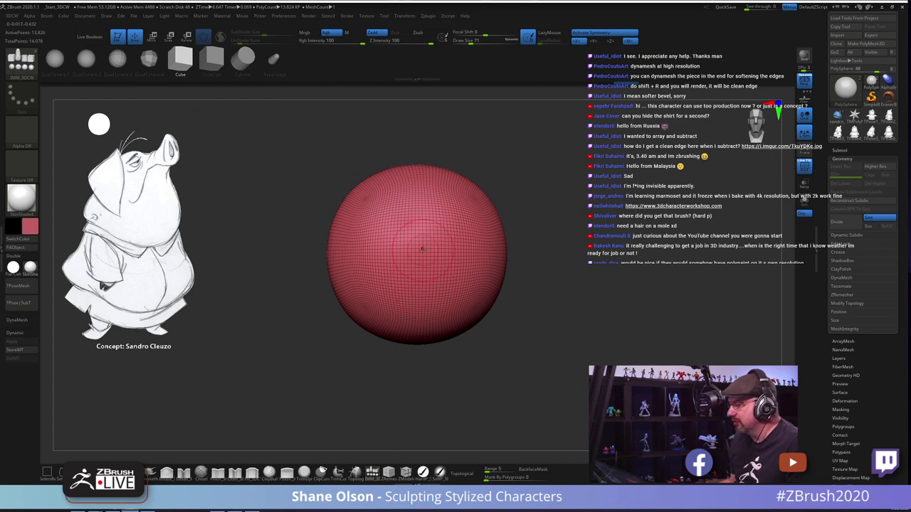
left_click_drag(422, 252, 427, 284)
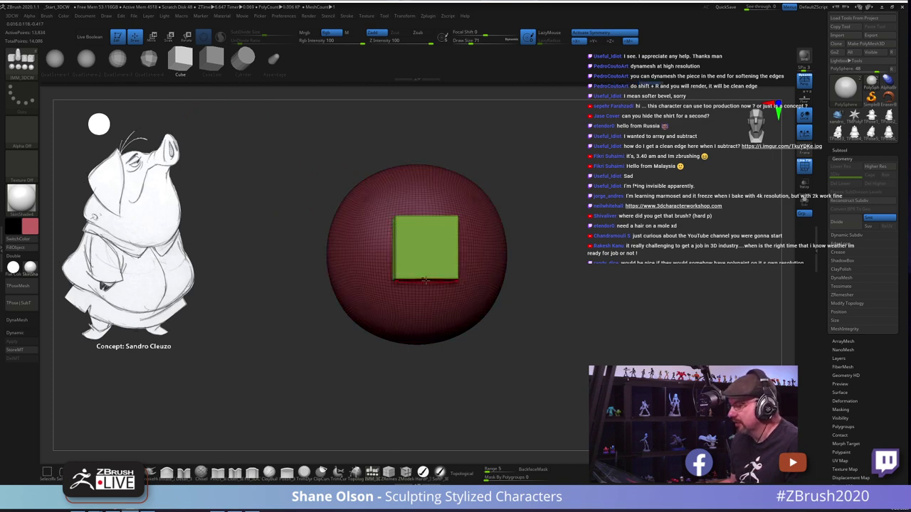
Step: Split the unmasked cube off from the sphere into its own subtool with Split Unmasked Points
mouse_move(598, 334)
left_mouse_down()
mouse_move(640, 343)
mouse_move(586, 328)
left_mouse_up()
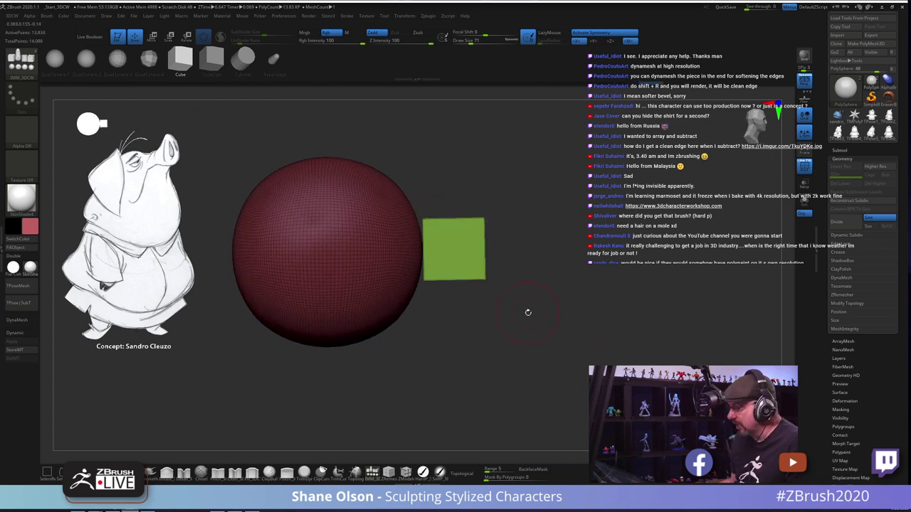
key("3")
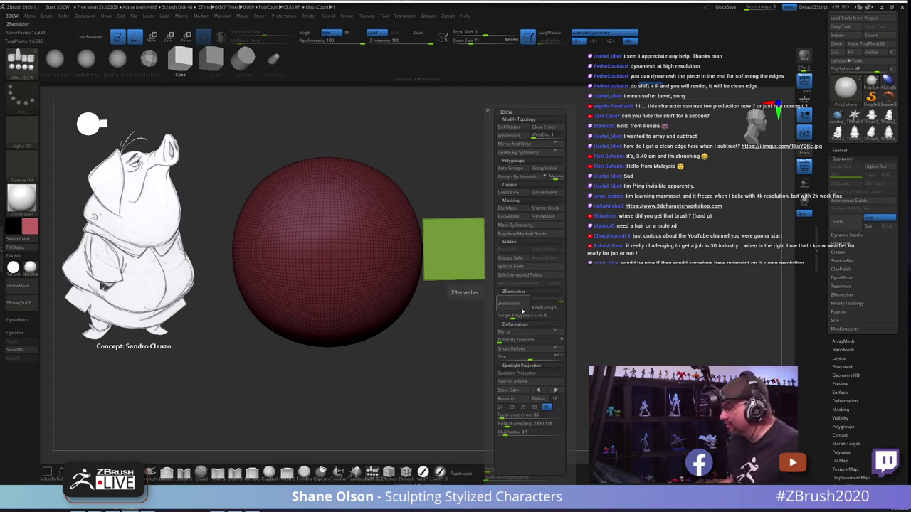
left_click(527, 276)
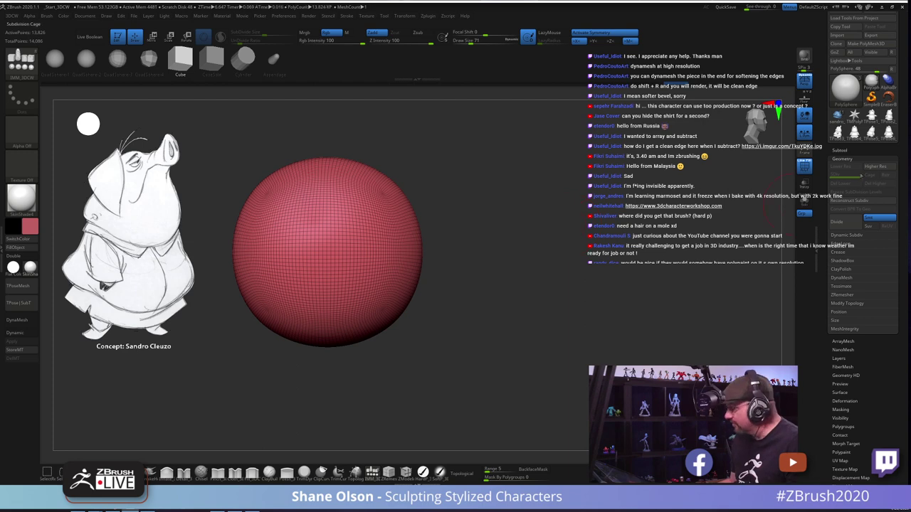
Step: Make the cube subtool visible as a subtractive piece and turn on Live Boolean
left_click(839, 150)
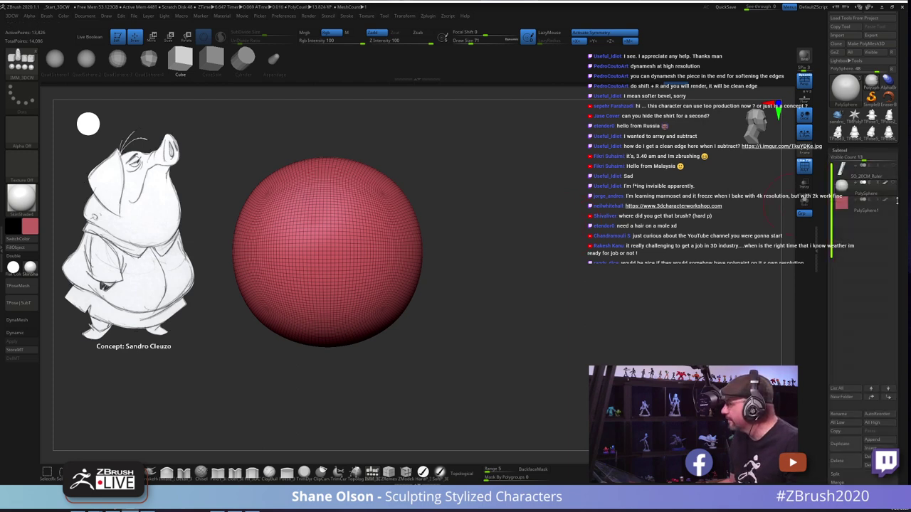
left_click(894, 200)
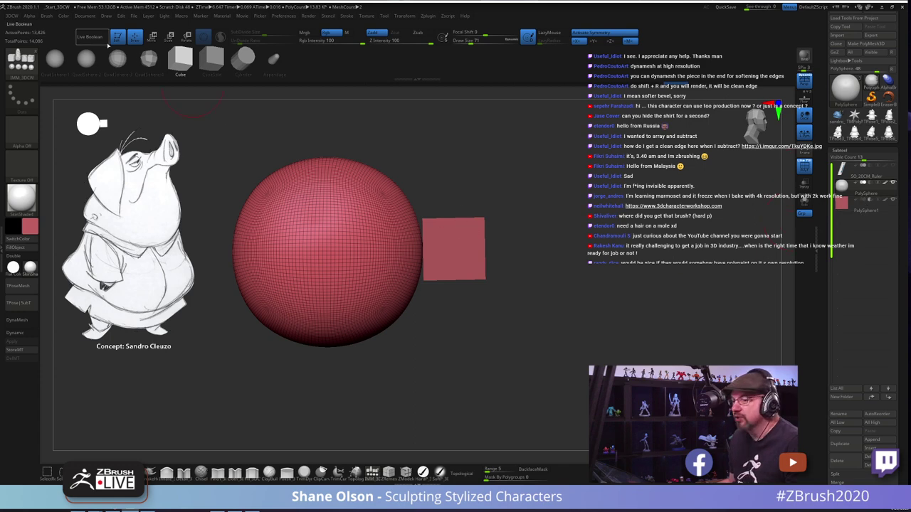
left_click(89, 36)
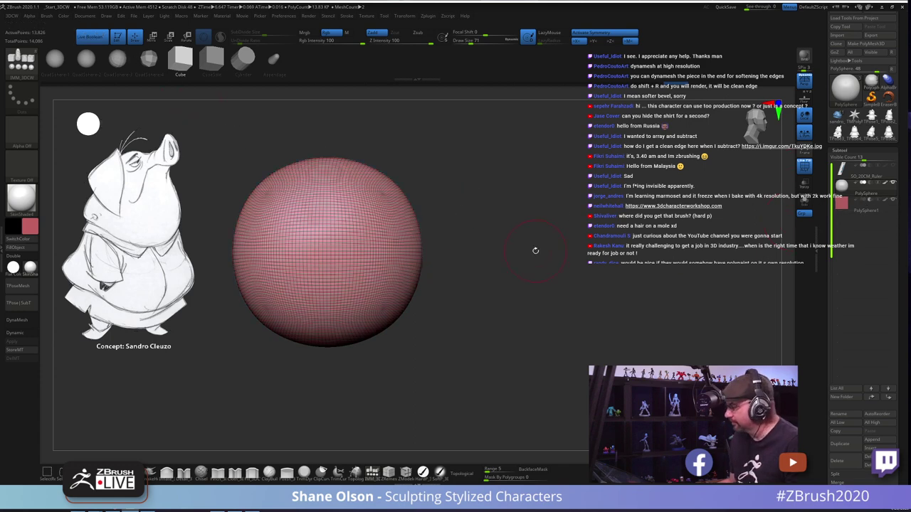
Step: Select the cube subtool and move it partway into the front of the sphere with the gizmo
left_click(856, 200)
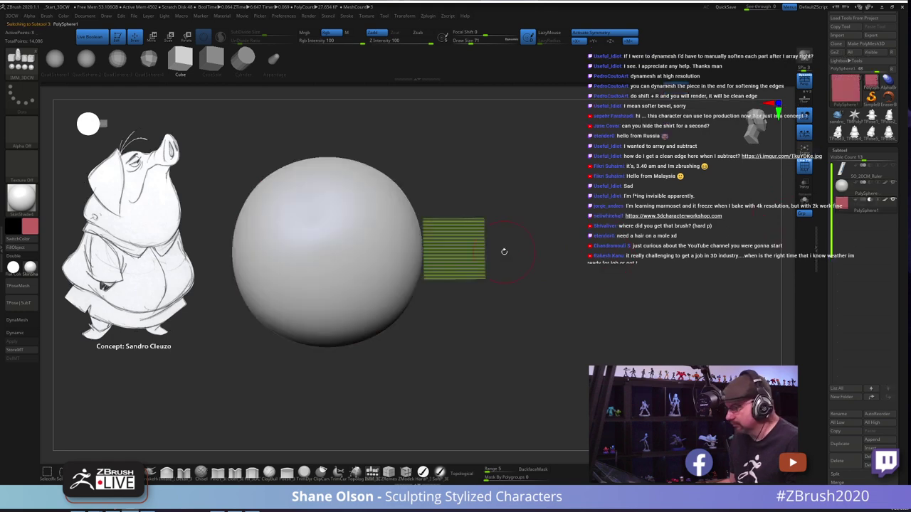
key("w")
left_click_drag(466, 249, 445, 249)
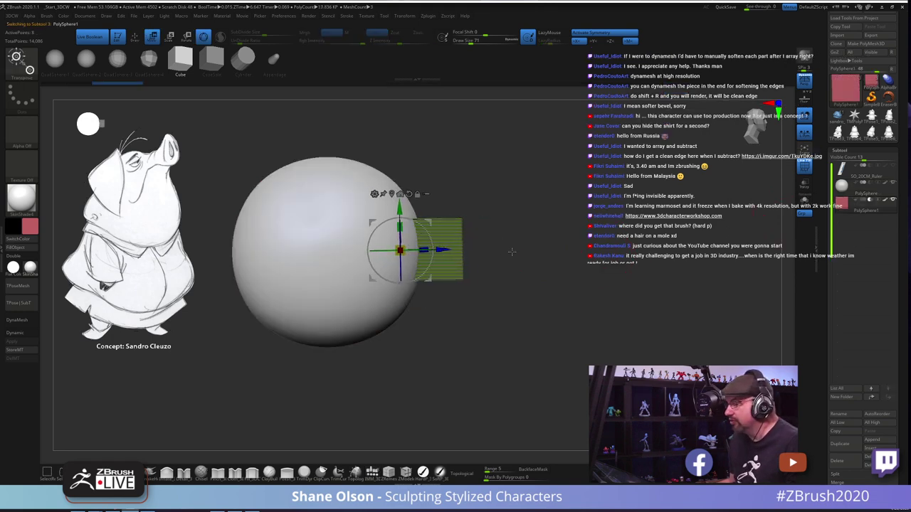
left_click_drag(510, 252, 530, 291)
left_click_drag(437, 263, 429, 258)
left_click_drag(559, 278, 607, 251)
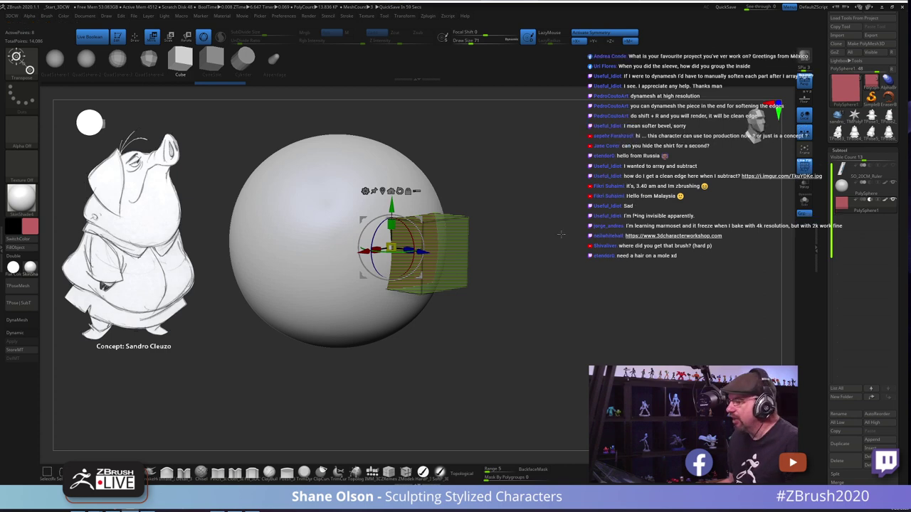
Step: Hide the wireframe, return to draw mode, and check the square cut in the sphere
mouse_move(561, 234)
left_mouse_down()
mouse_move(557, 242)
mouse_move(562, 215)
mouse_move(586, 231)
mouse_move(571, 255)
mouse_move(551, 248)
mouse_move(491, 261)
left_mouse_up()
key("shift+f")
key("q")
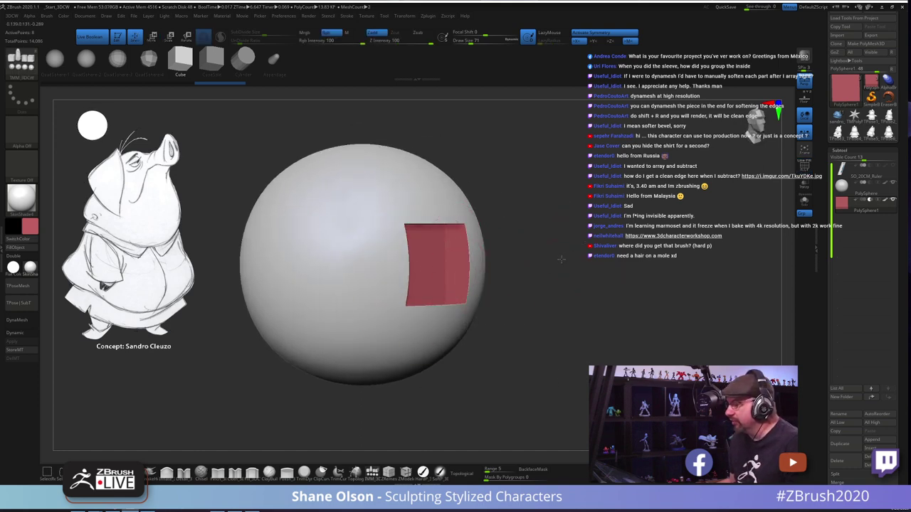
left_click_drag(561, 260, 654, 250, "alt")
Step: Create a subtool folder named Bool from the PolySphere and add the cube subtool to it
left_click(846, 189)
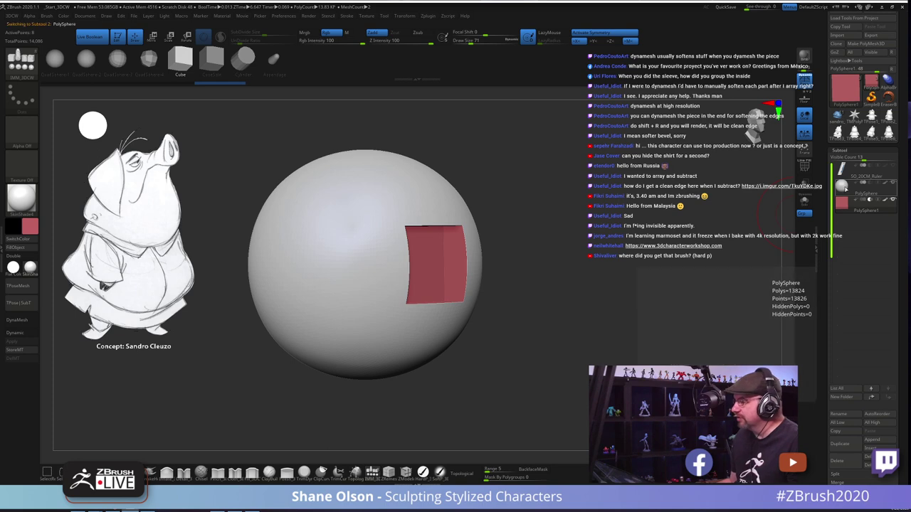
key("ctrl+f")
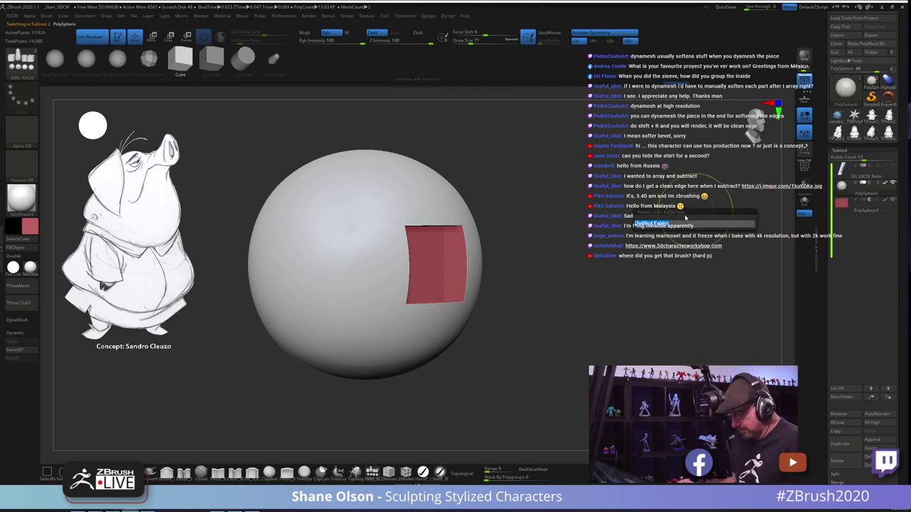
type("Bool")
key("Return")
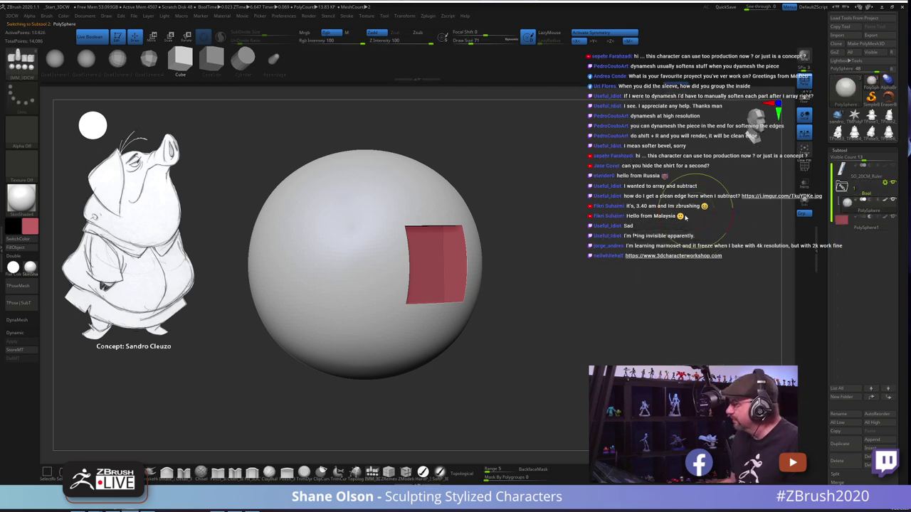
left_click_drag(845, 222, 840, 210)
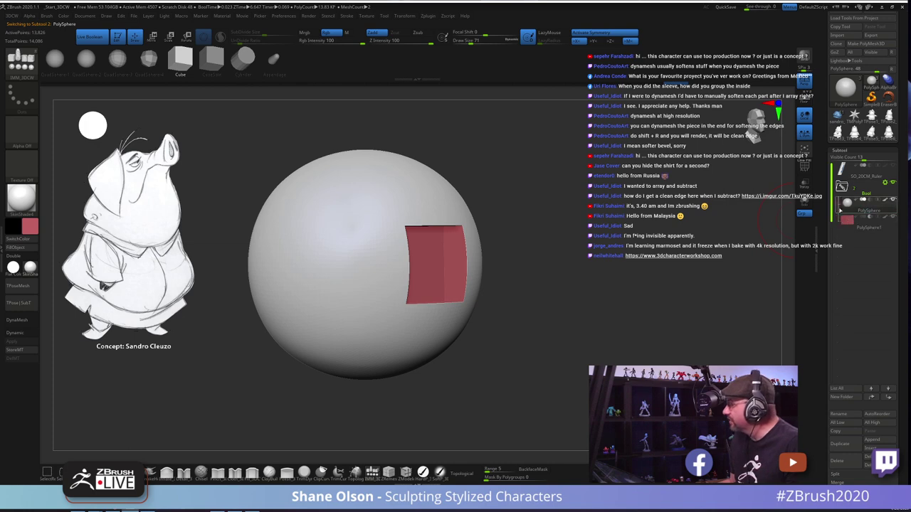
Step: Try the Bool folder's Boolean With DSDiv action and test dynamic subdivision on the PolySphere
mouse_move(841, 187)
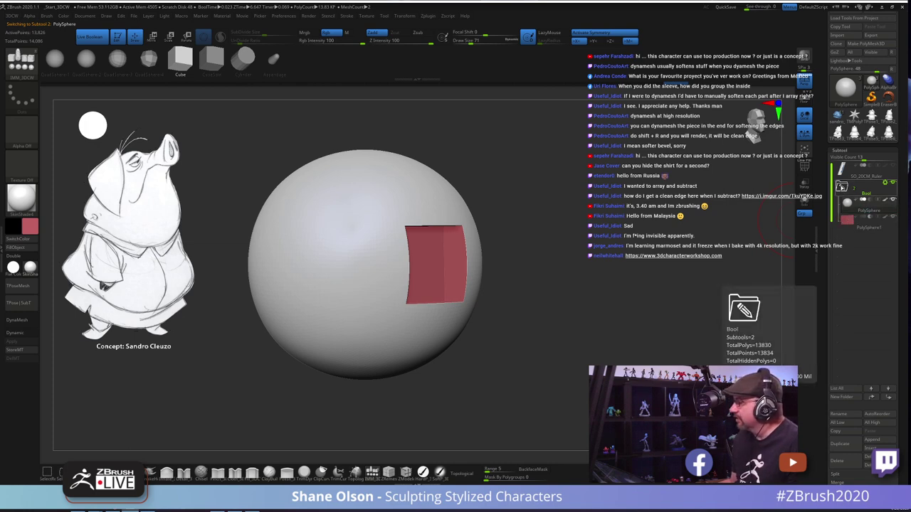
left_click(885, 184)
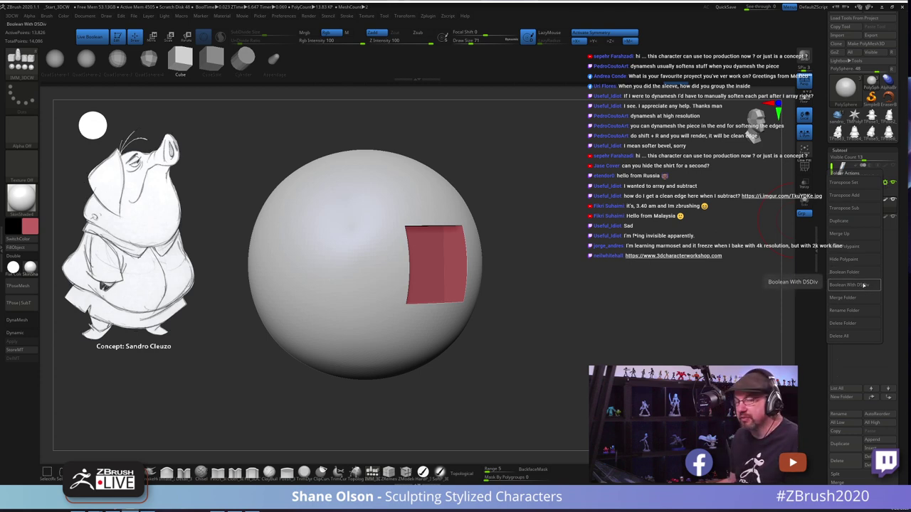
left_click(865, 285)
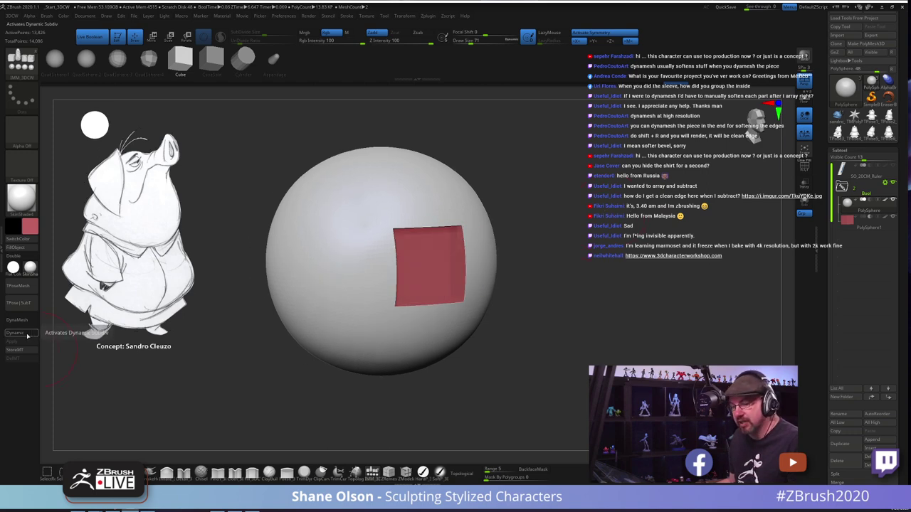
left_click(27, 334)
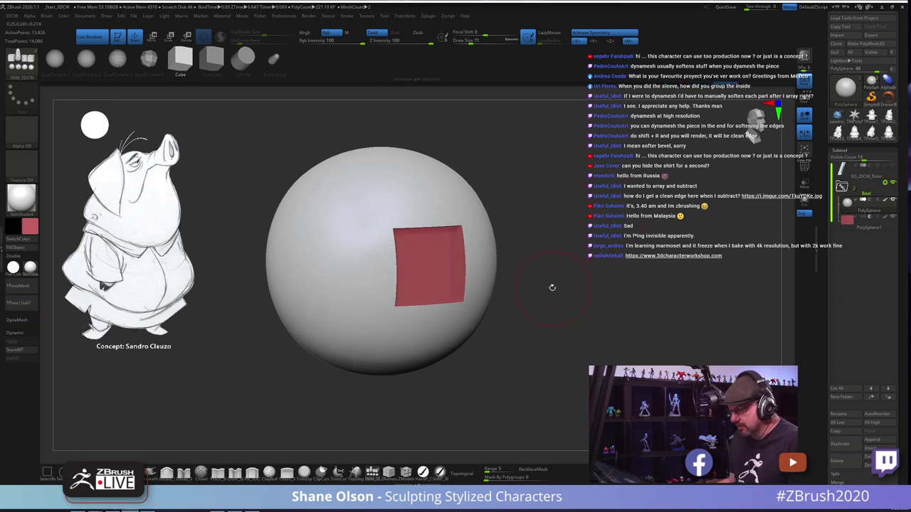
left_click_drag(549, 284, 531, 280)
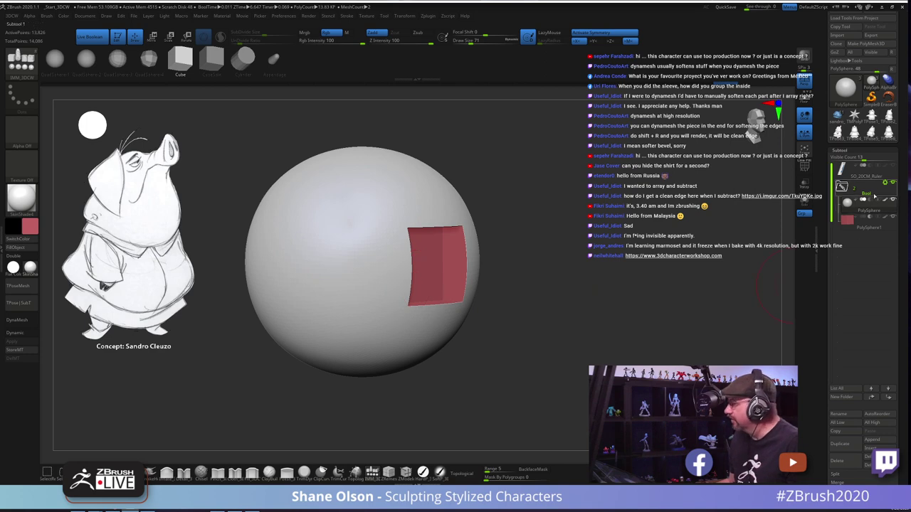
Step: Run Boolean Folder on the Bool folder and select the merged mesh it produces
left_click(842, 187)
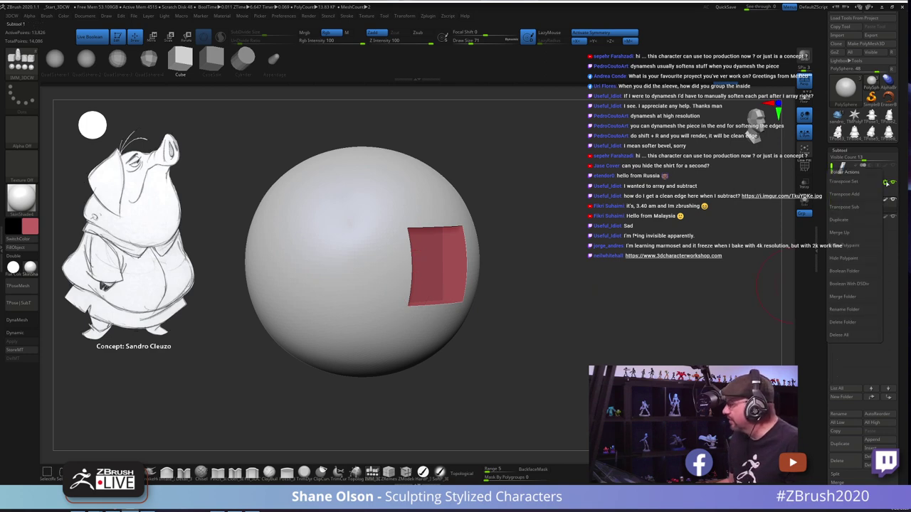
left_click(844, 271)
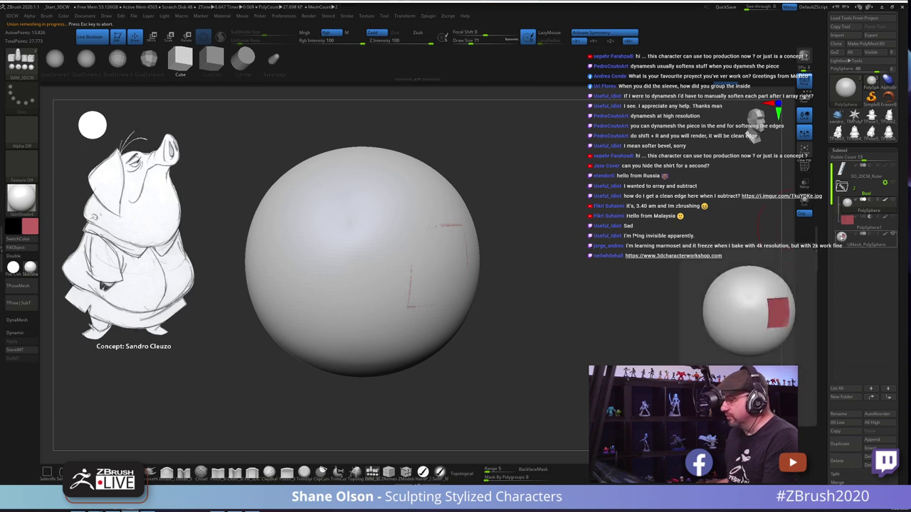
mouse_move(564, 268)
left_mouse_down()
mouse_move(545, 266)
mouse_move(561, 250)
left_mouse_up()
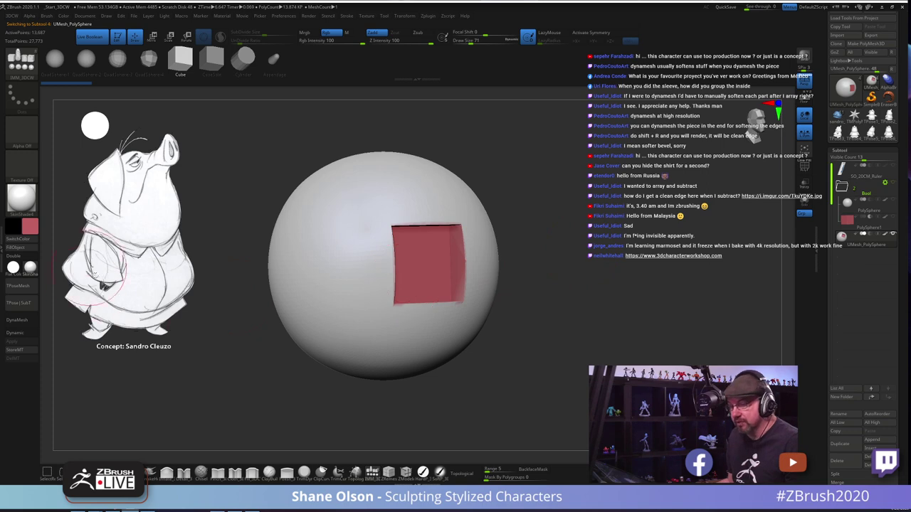
Step: Choose the paint brush, set the colour to grey, and fill the merged sphere mesh with it
left_click(422, 472)
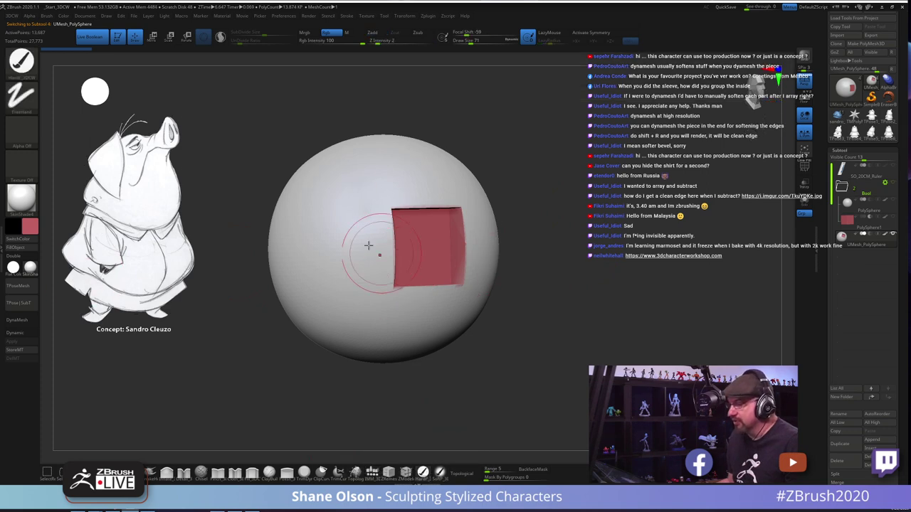
left_click(29, 226)
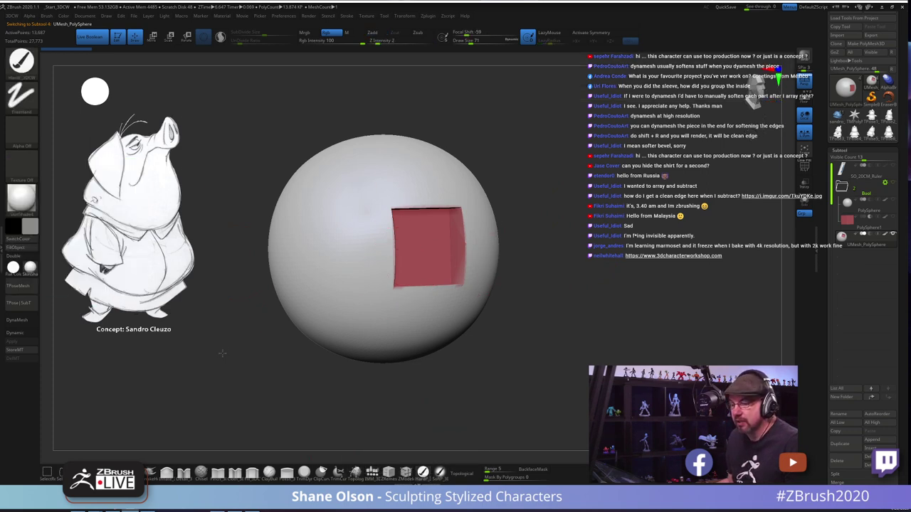
left_click_drag(221, 353, 242, 352)
left_click(29, 248)
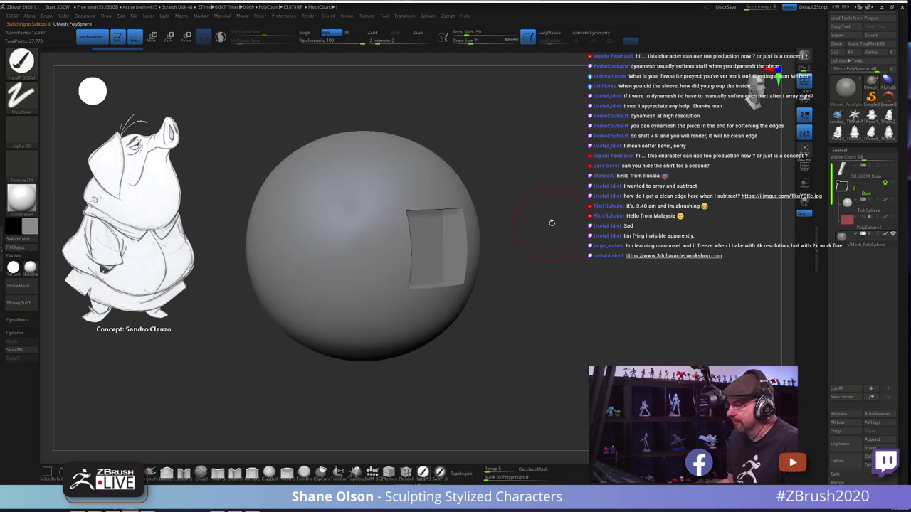
Step: Show the wireframe and polygroups and examine the topology around the edges of the square cut
left_click_drag(550, 221, 566, 242, "alt")
key("s")
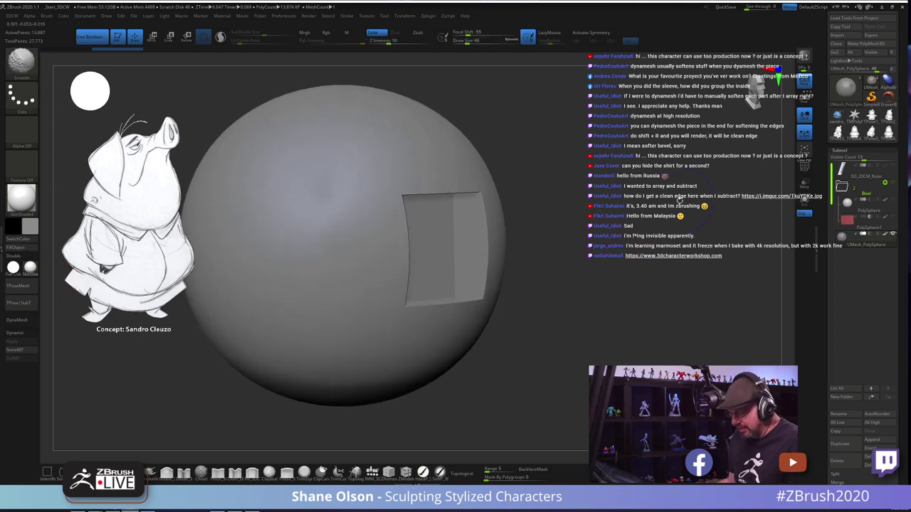
key("shift+f")
left_click_drag(685, 211, 562, 180)
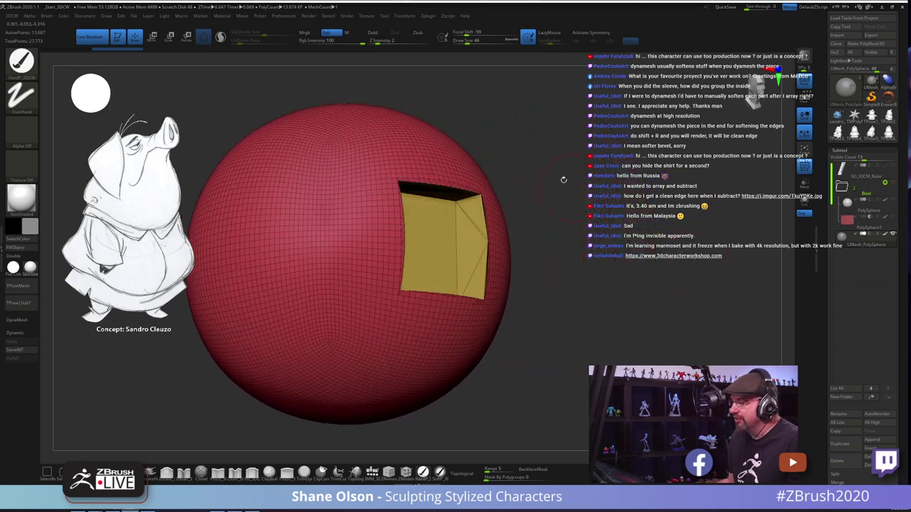
left_click_drag(444, 134, 442, 227)
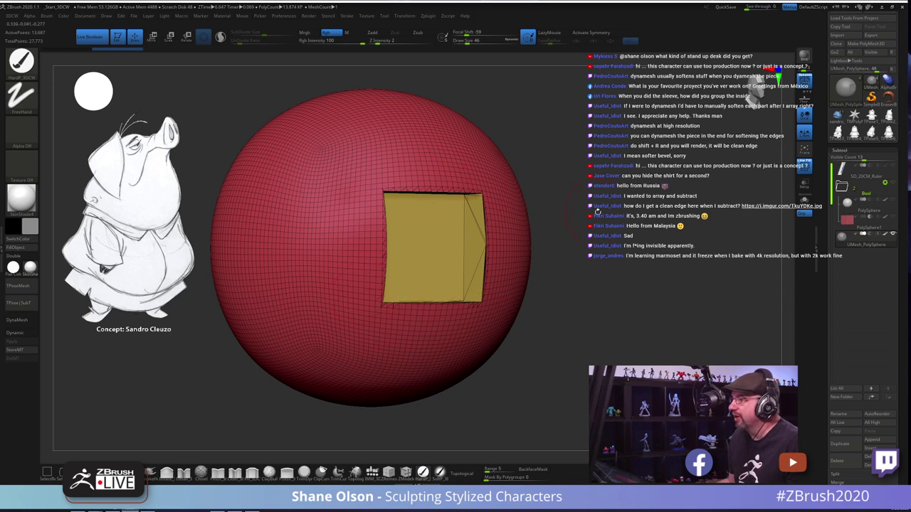
right_click_drag(598, 212, 625, 216, "ctrl")
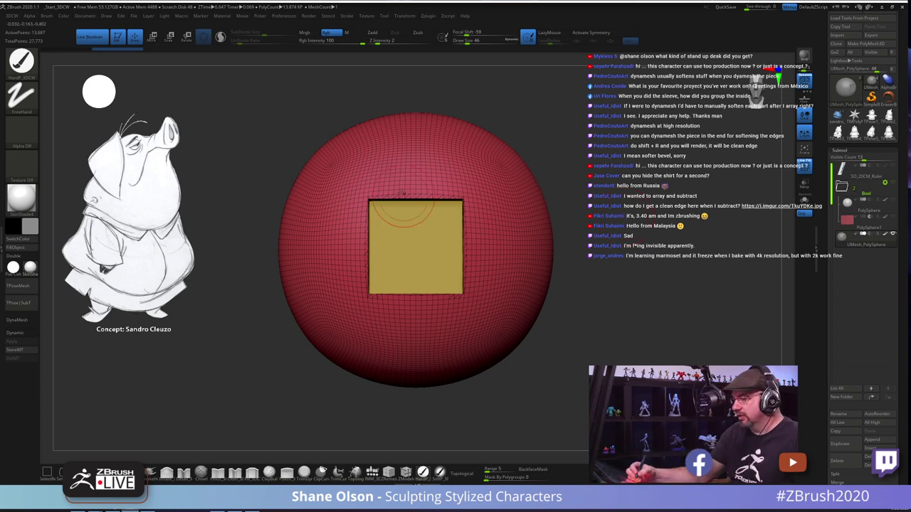
right_click_drag(535, 342, 534, 330, "ctrl")
left_click_drag(533, 329, 548, 359)
key("space")
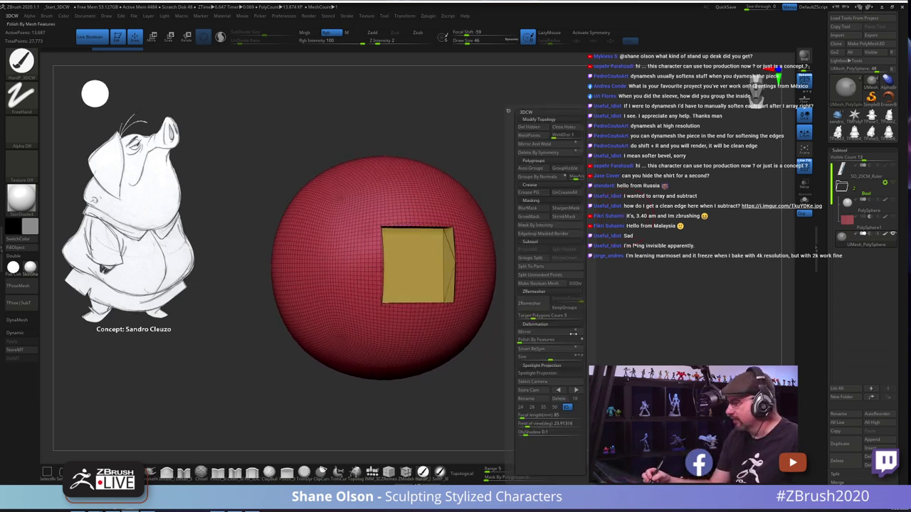
left_click(4, 246)
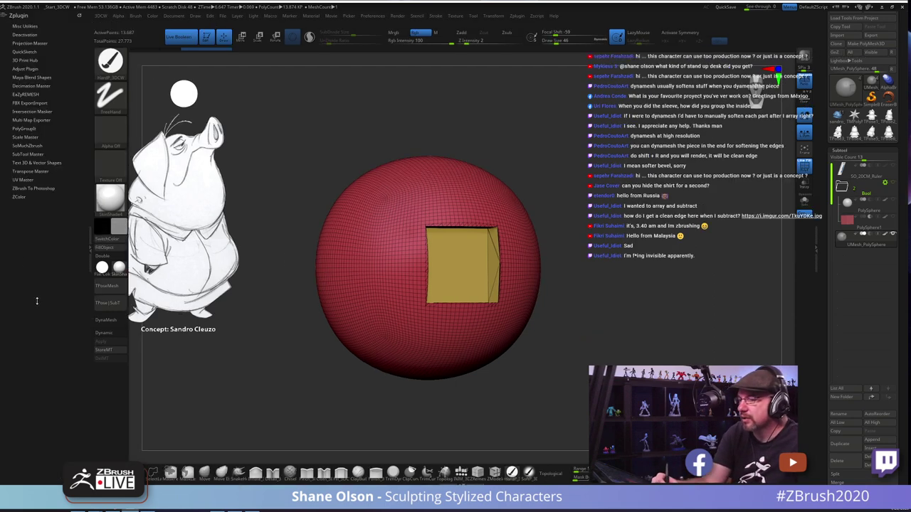
left_click(89, 248)
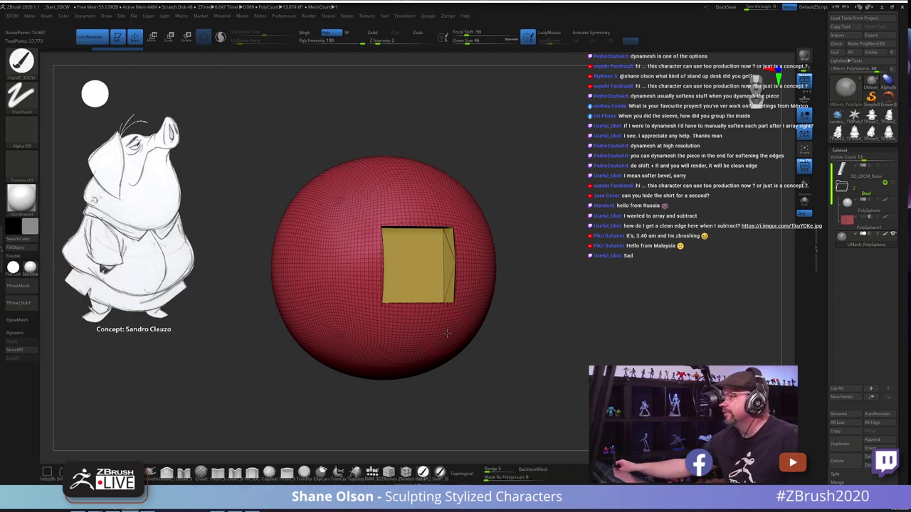
Step: Hide the concept drawing, duplicate the merged sphere subtool, and select the copy
right_click_drag(626, 245, 600, 258, "ctrl")
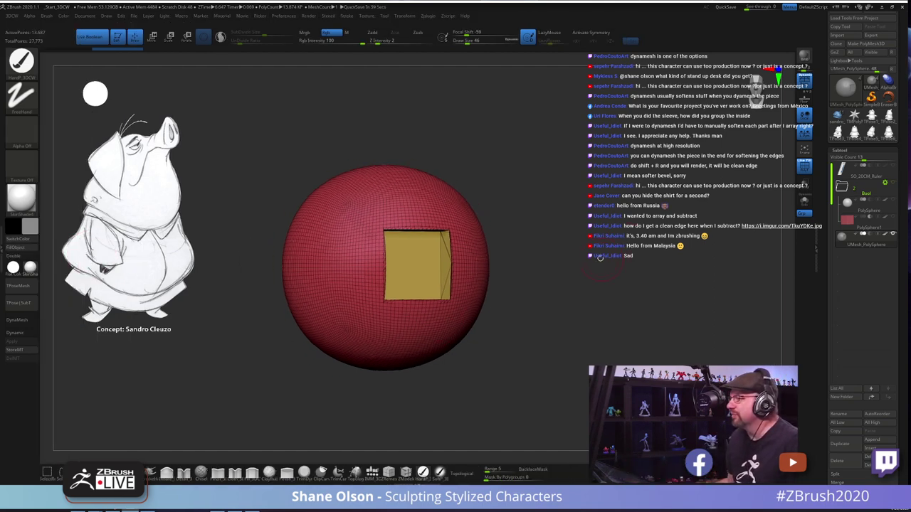
right_click_drag(598, 178, 619, 182, "alt")
key("shift+z")
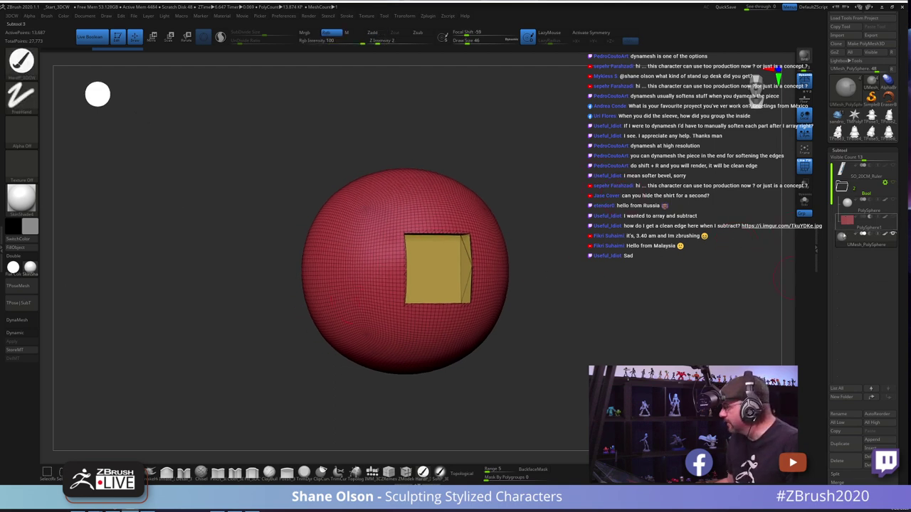
left_click(850, 441)
left_click(844, 255)
Step: Convert the duplicated sphere to DynaMesh at a resolution of 336
scroll(831, 299, "down", 5)
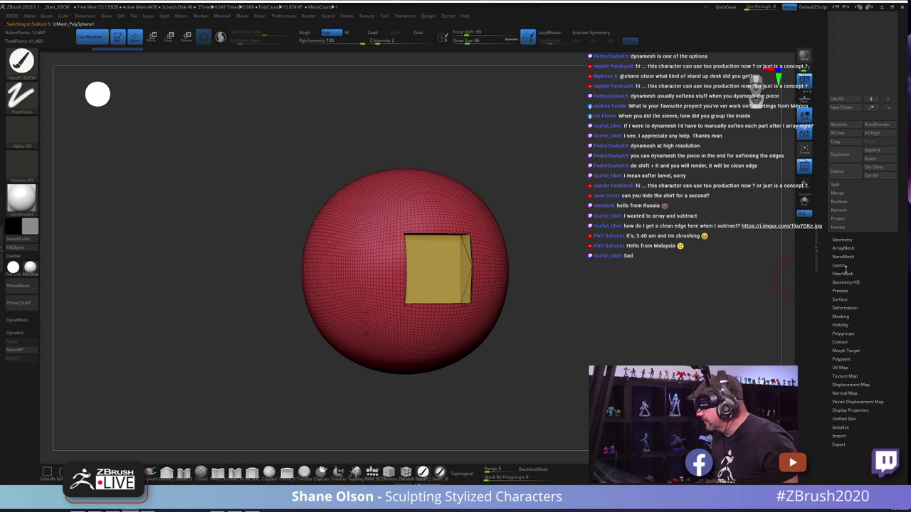
left_click(840, 239)
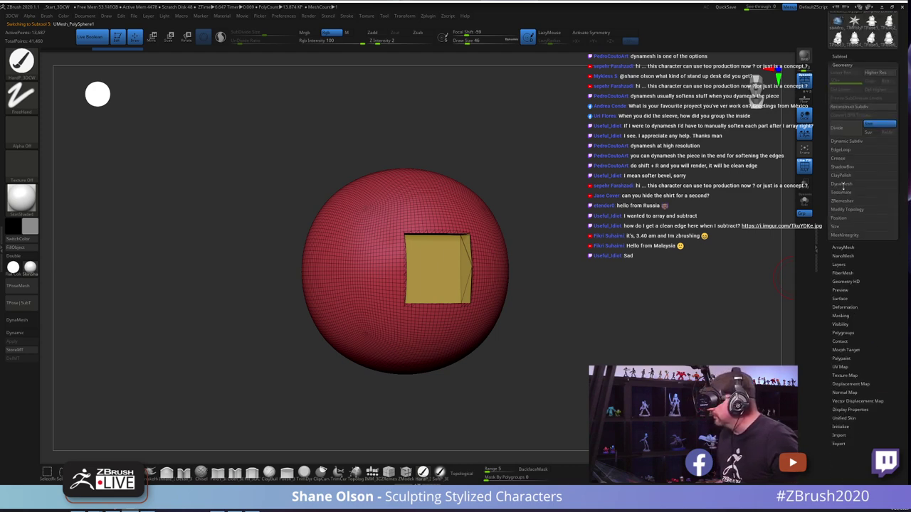
left_click(842, 185)
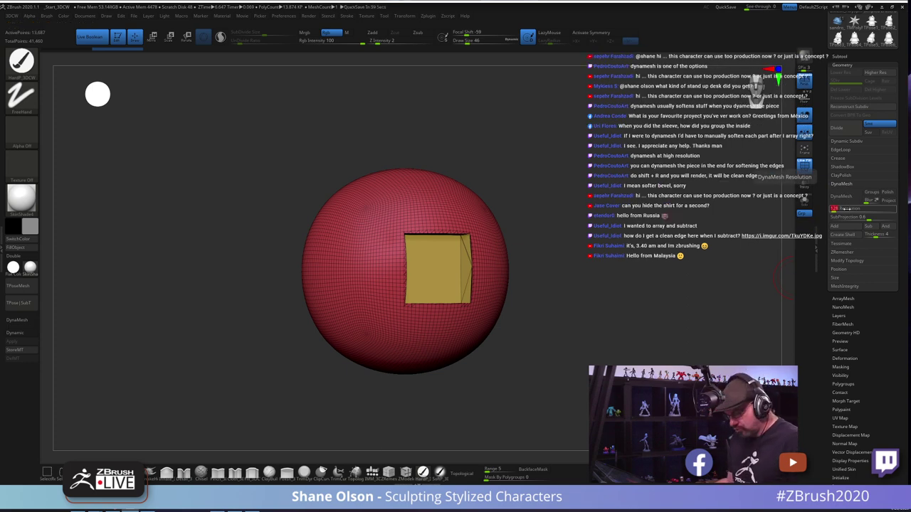
left_click(837, 211)
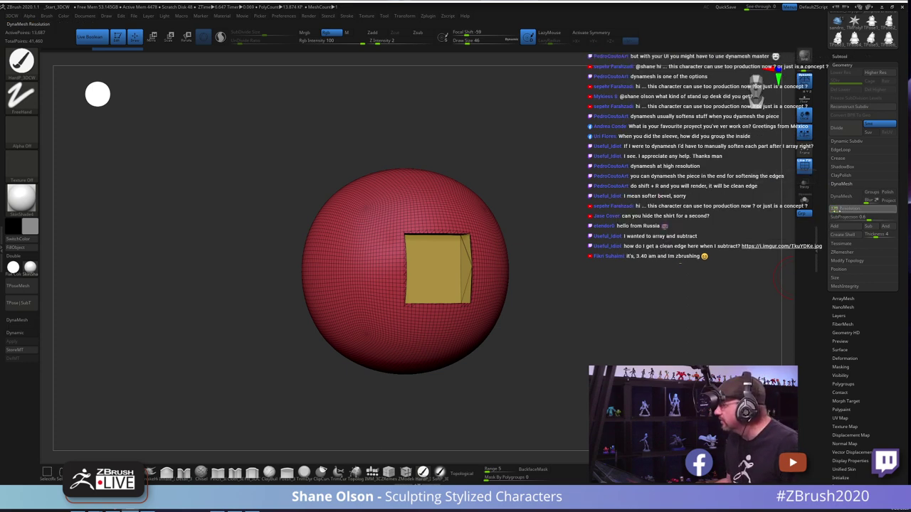
left_click(841, 196)
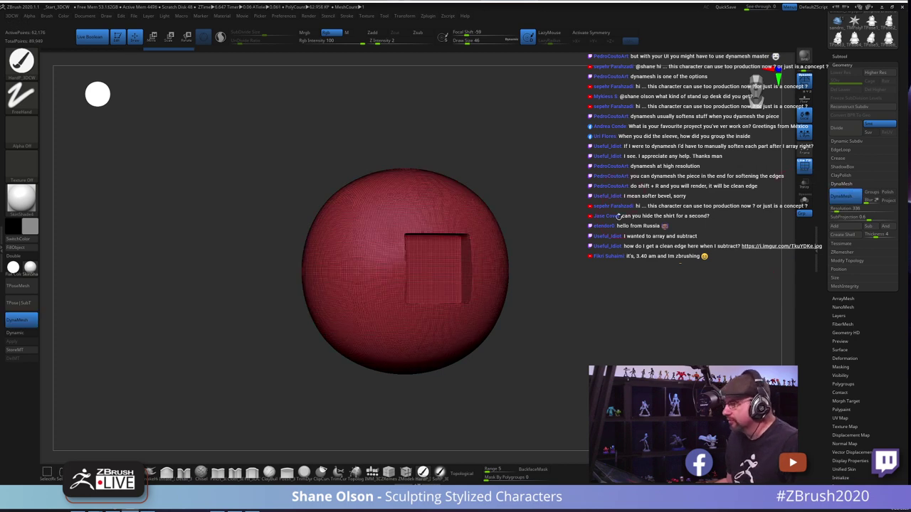
Step: Hide the wireframe and smooth the edges of the square cut with the Smooth brush
left_click_drag(618, 217, 682, 217, "alt")
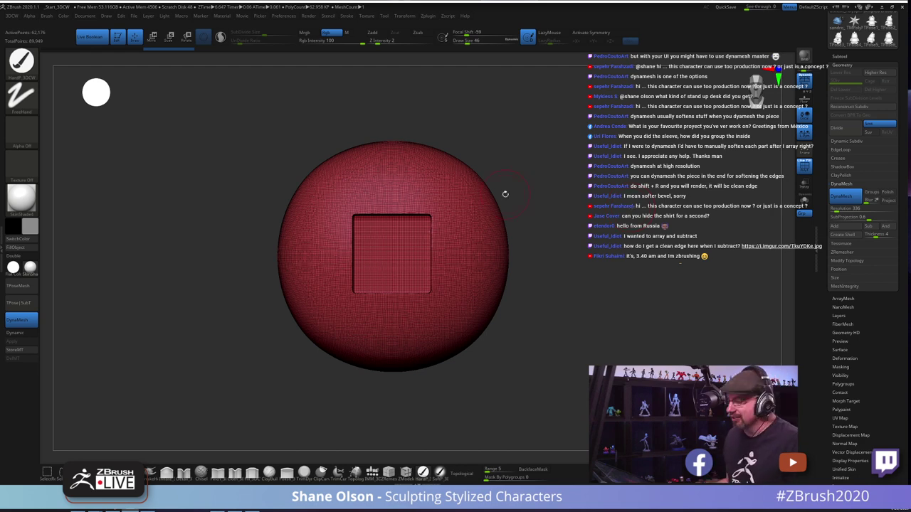
left_click_drag(539, 191, 545, 190)
key("shift+f")
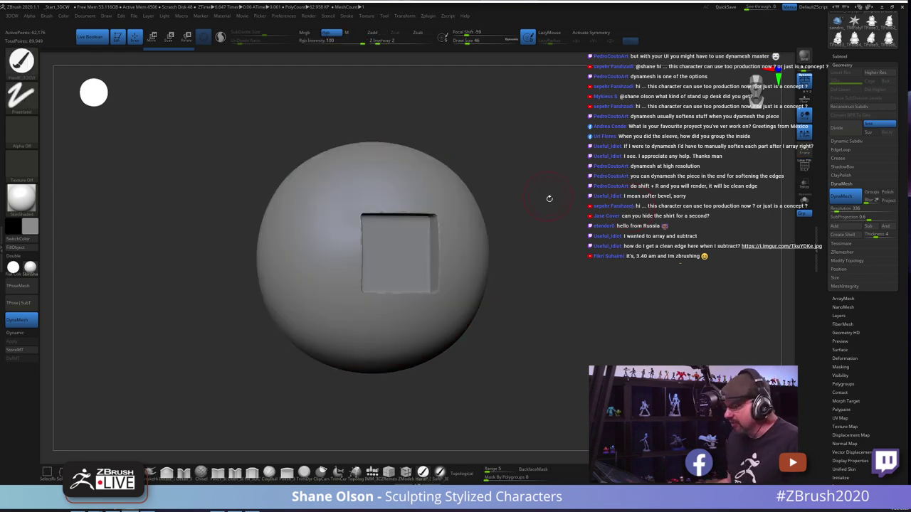
key("shift")
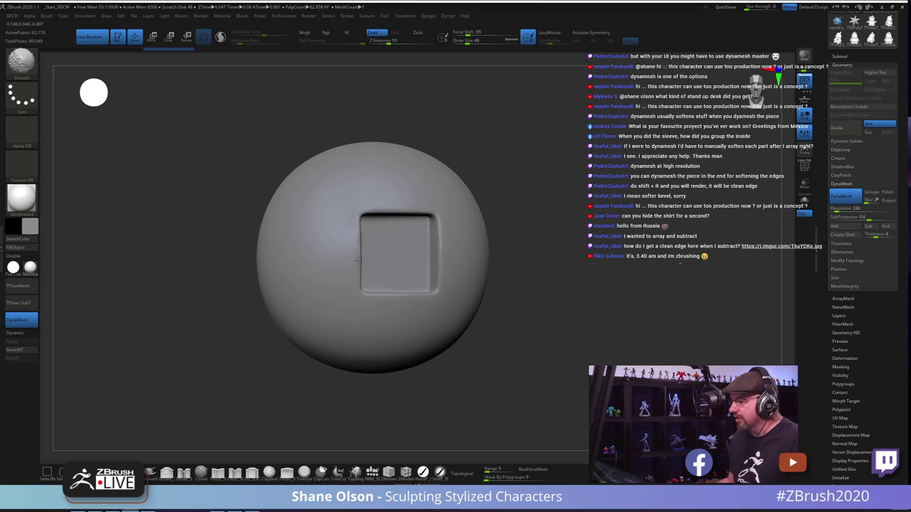
Step: Undo the smoothing and the DynaMesh, and rebuild the sphere with DynaMesh at a resolution of 568
mouse_move(614, 269)
left_mouse_down()
mouse_move(548, 274)
mouse_move(620, 271)
mouse_move(593, 294)
left_mouse_up()
key("ctrl+shift")
left_click_drag(592, 283, 591, 286)
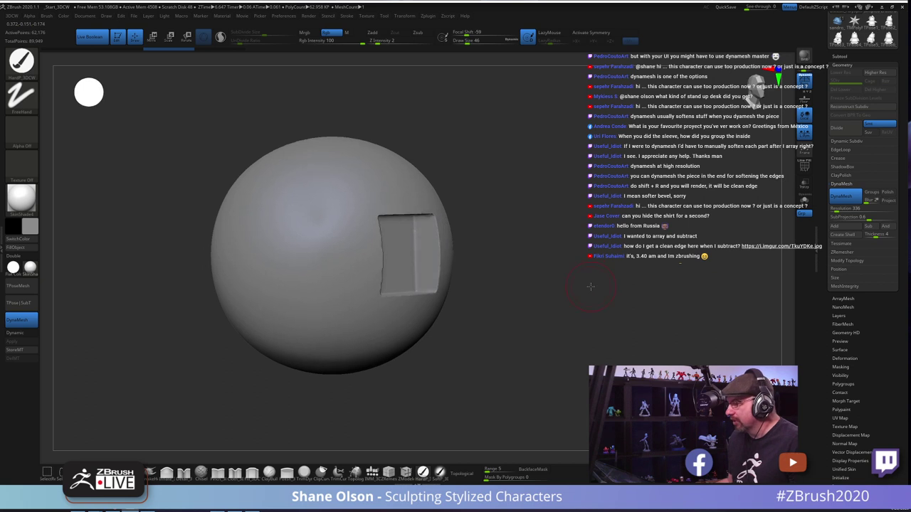
key("ctrl+z")
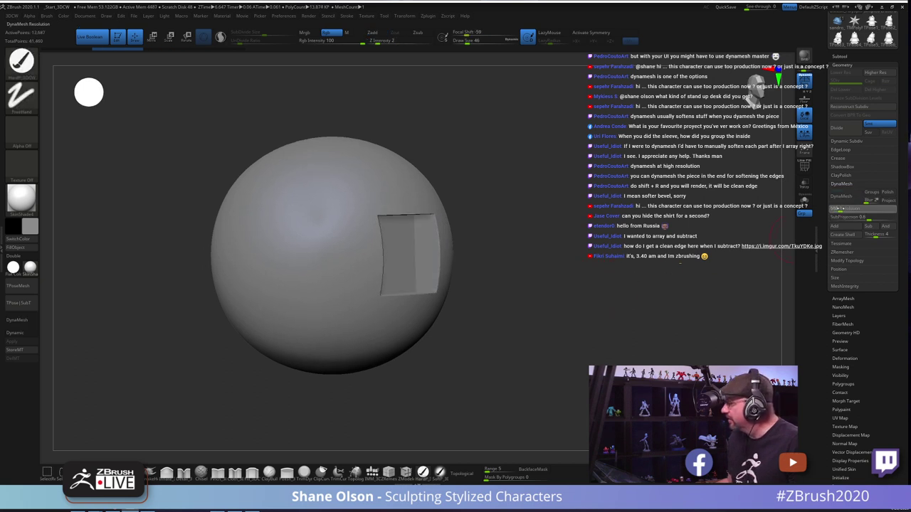
left_click(841, 197)
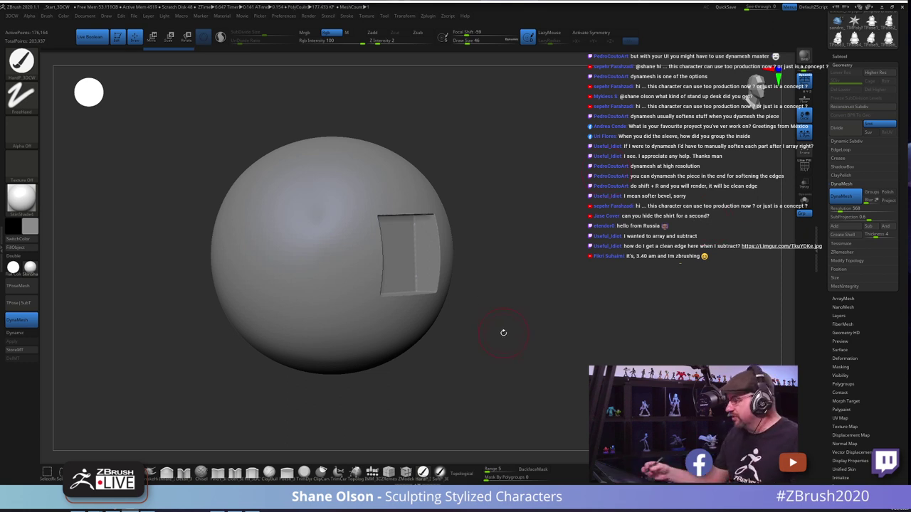
Step: Apply the Smooth deformation to the whole DynaMesh sphere
scroll(829, 333, "down", 5)
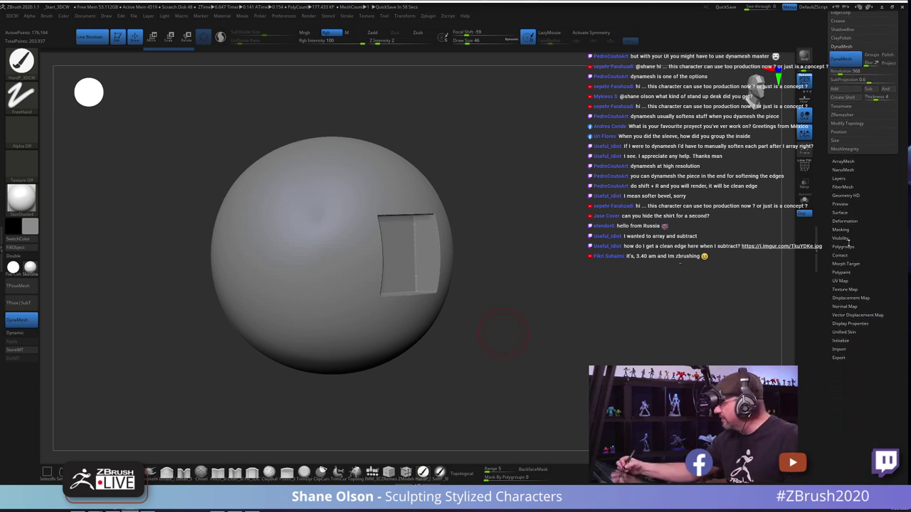
left_click(844, 222)
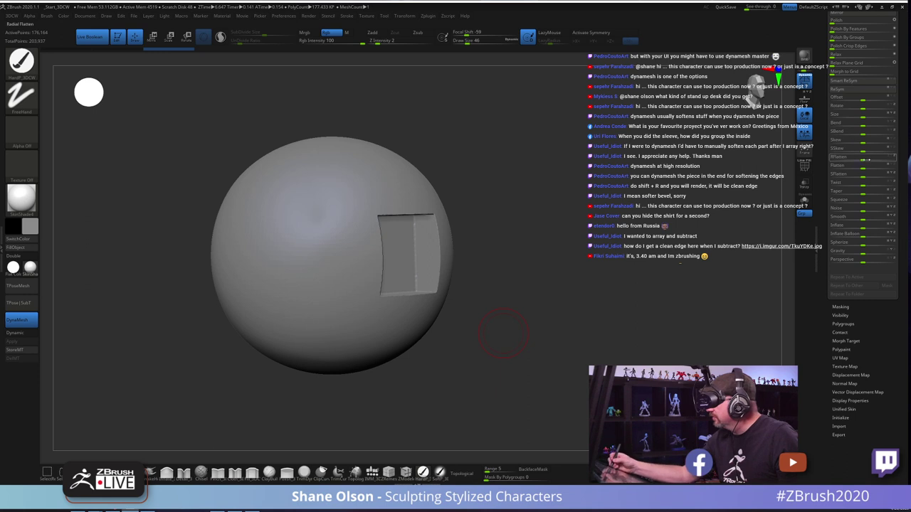
scroll(825, 126, "up", 1)
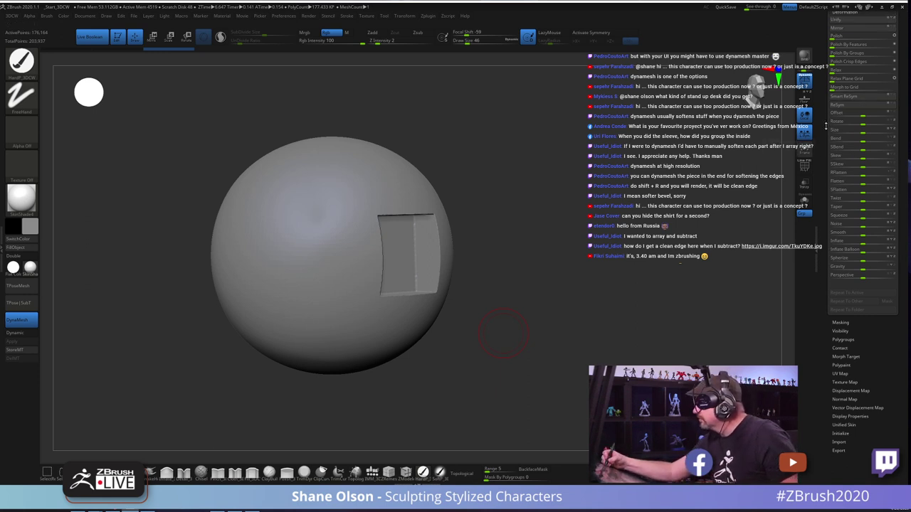
scroll(826, 126, "up", 5)
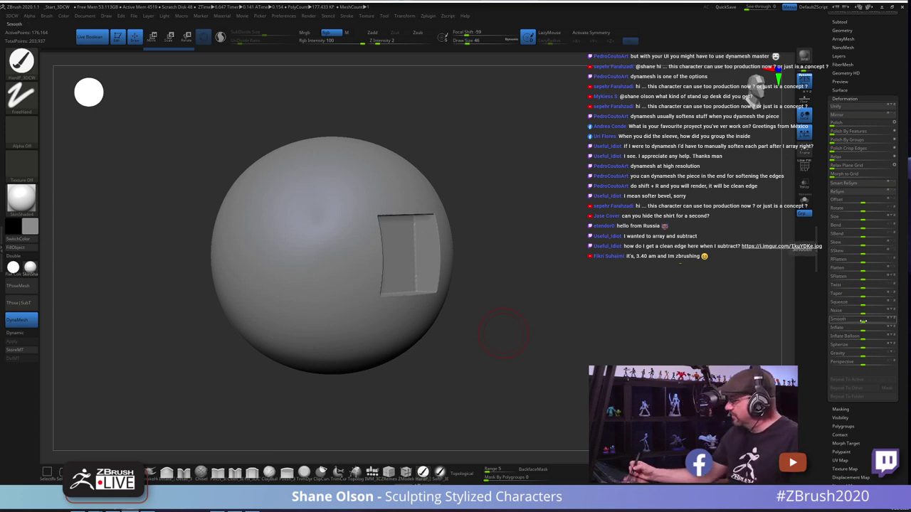
left_click_drag(863, 322, 899, 320)
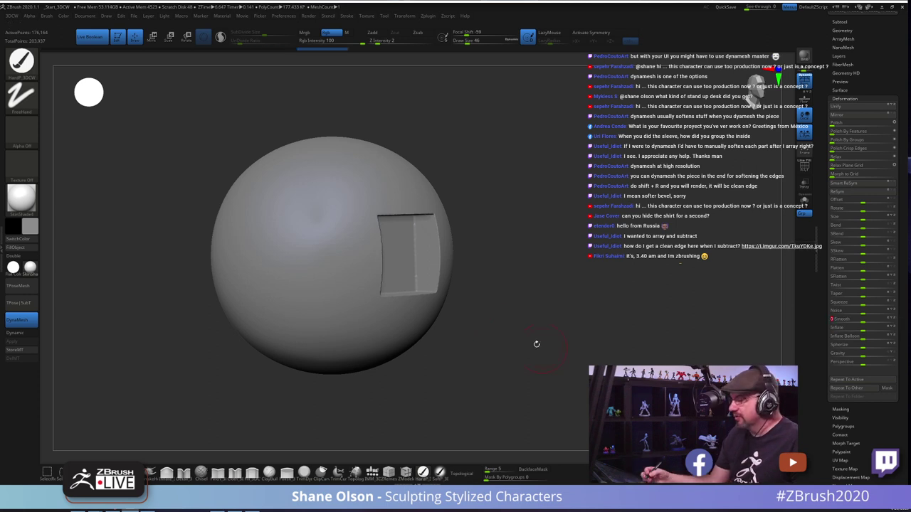
Step: Smooth the rims of the square cut with the Smooth brush at a draw size of 46
mouse_move(534, 341)
left_mouse_down()
mouse_move(501, 316)
mouse_move(475, 314)
left_mouse_up()
left_click_drag(347, 259, 358, 264, "shift")
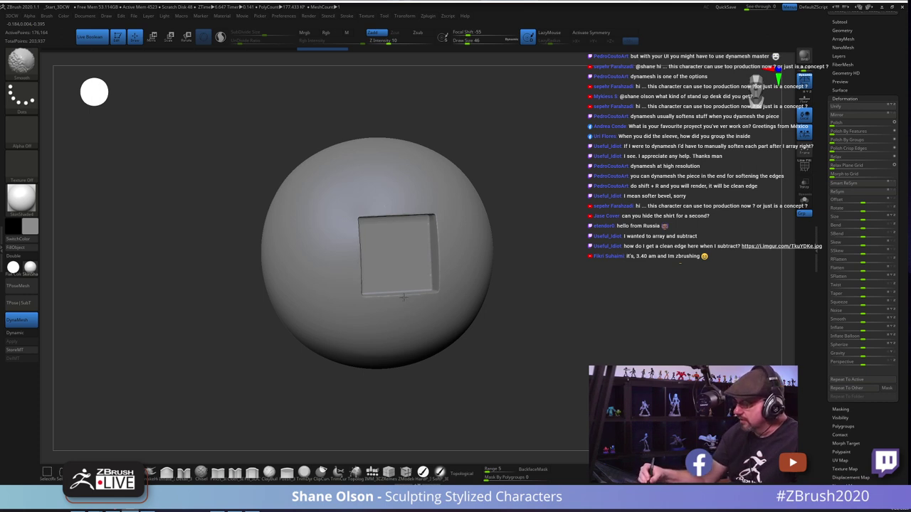
mouse_move(356, 235)
left_mouse_down("shift")
mouse_move(372, 223)
mouse_move(436, 215)
left_mouse_up("shift")
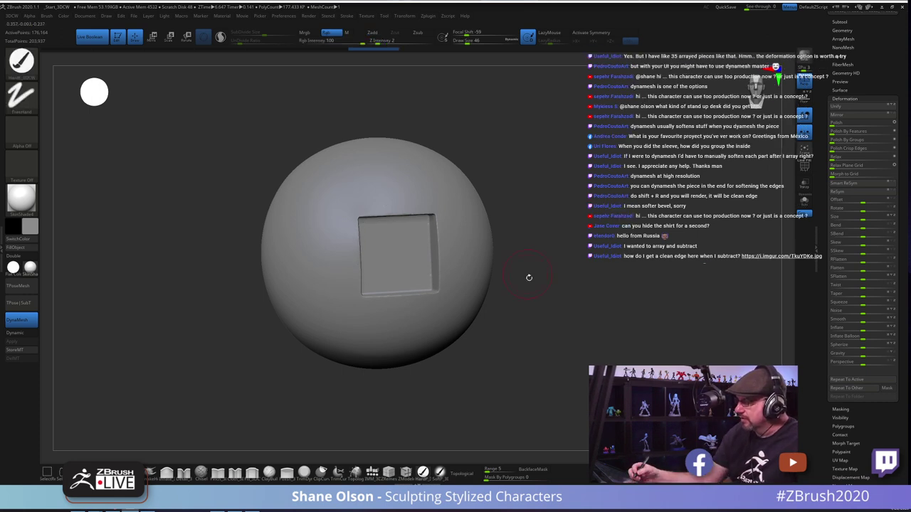
Step: Enlarge the Draw Size to 158 and soften all the edges of the square cut with the Smooth brush
left_click_drag(536, 308, 511, 289, "alt")
key("s")
key("s")
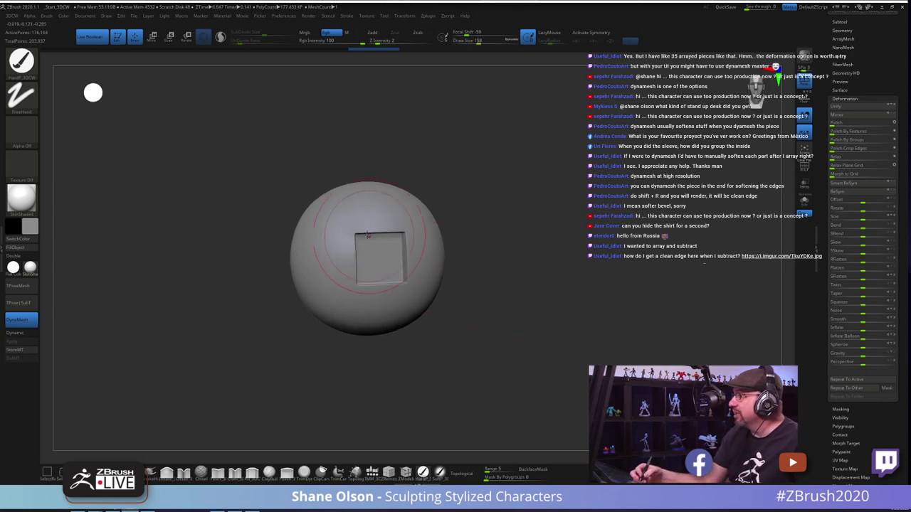
key("shift")
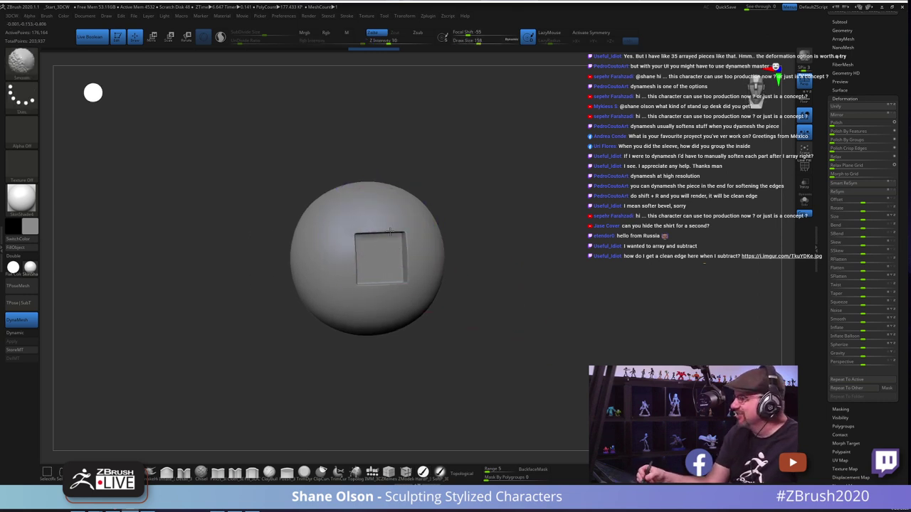
left_click_drag(476, 316, 389, 271)
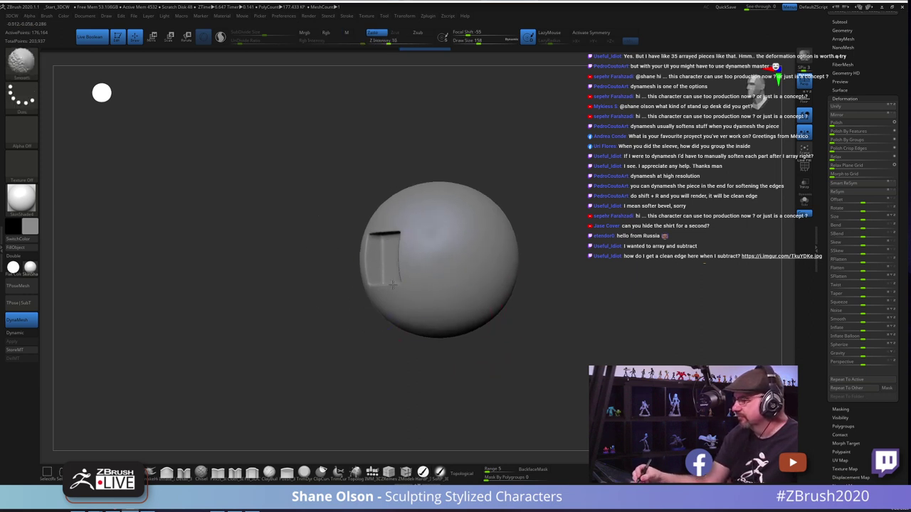
mouse_move(381, 329)
left_mouse_down()
mouse_move(447, 321)
mouse_move(465, 307)
mouse_move(451, 342)
left_mouse_up()
key("shift")
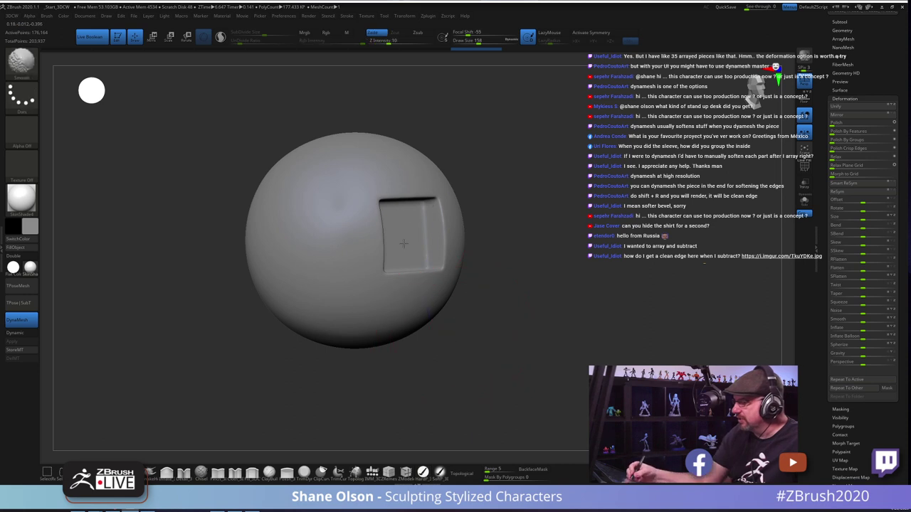
mouse_move(494, 301)
left_mouse_down()
mouse_move(498, 285)
mouse_move(434, 230)
mouse_move(422, 260)
mouse_move(388, 202)
left_mouse_up()
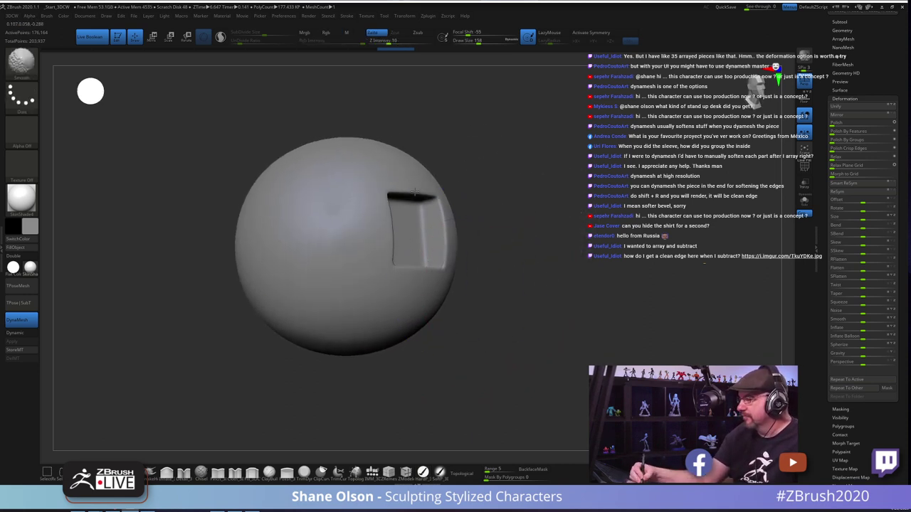
Step: Set the Draw Size to 87 and examine the softened square cut from both sides and the front
mouse_move(472, 335)
left_mouse_down("alt")
mouse_move(482, 365)
mouse_move(451, 366)
mouse_move(464, 374)
mouse_move(449, 334)
mouse_move(467, 366)
left_mouse_up("alt")
key("s")
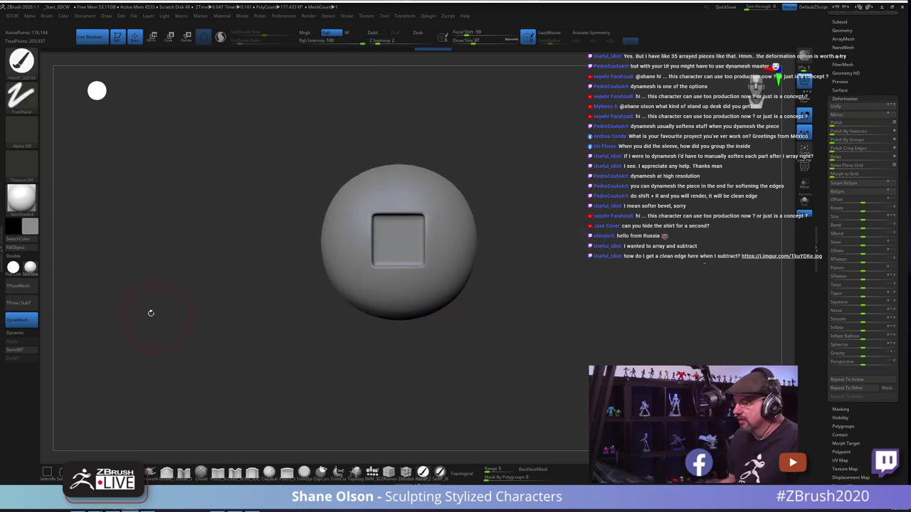
mouse_move(190, 358)
left_mouse_down()
mouse_move(254, 351)
mouse_move(481, 294)
mouse_move(442, 205)
left_mouse_up()
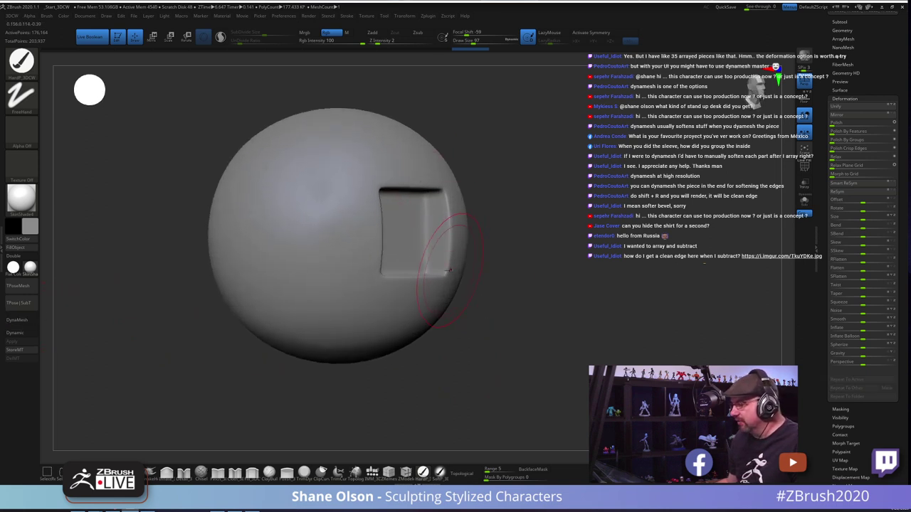
left_click_drag(718, 313, 608, 332)
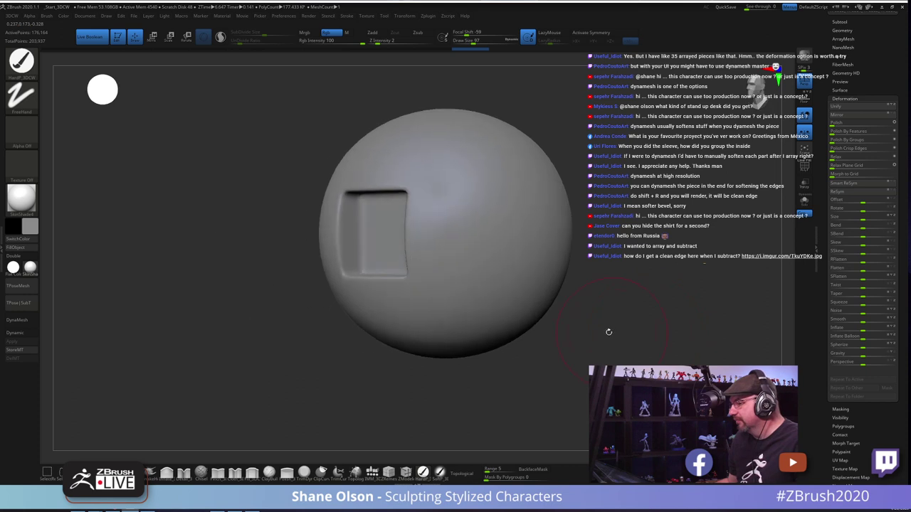
mouse_move(342, 317)
left_mouse_down("alt")
mouse_move(301, 311)
mouse_move(363, 297)
left_mouse_up("alt")
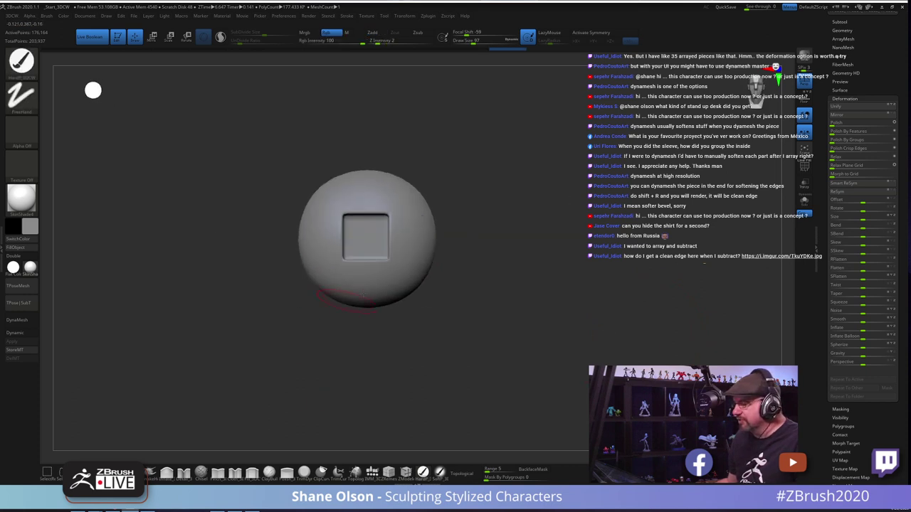
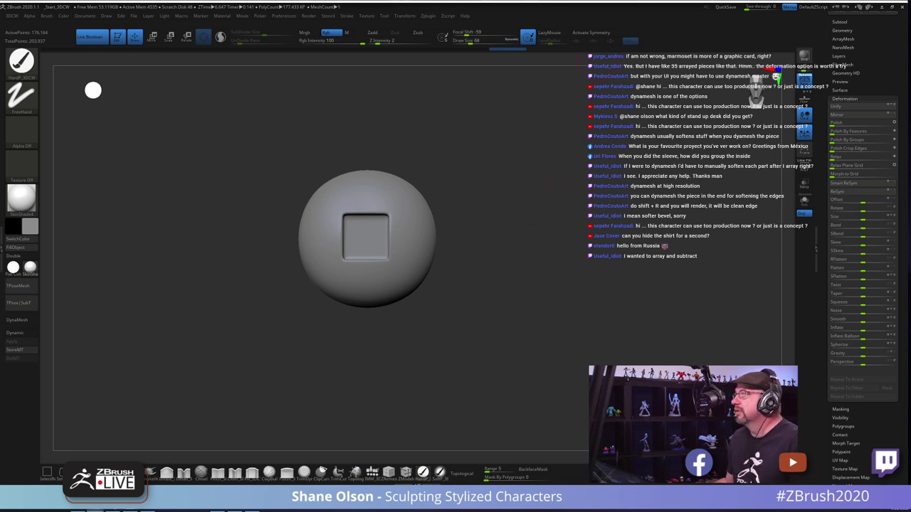
Step: Switch to Chrome, search the web for "zbrush live", and open the broadcast schedule on Pixologic's ZBrushLIVE site
left_click_drag(904, 6, 621, 69)
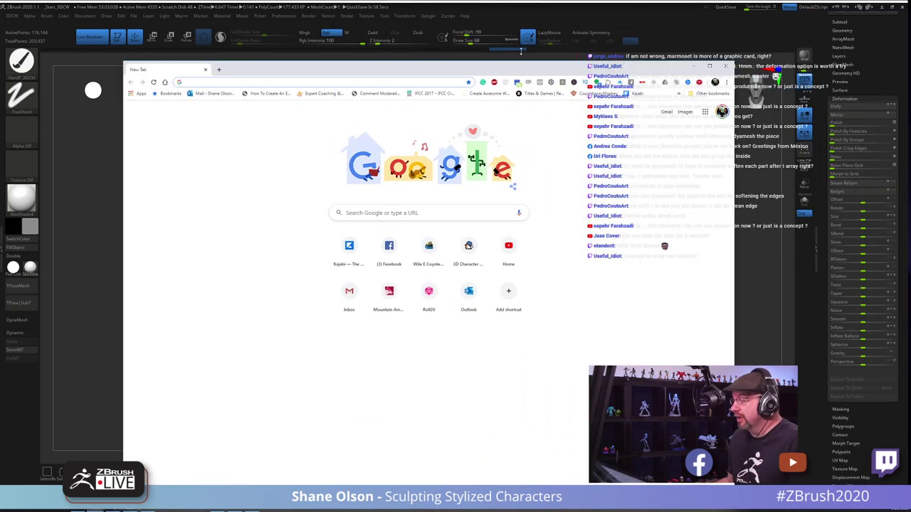
left_click(709, 66)
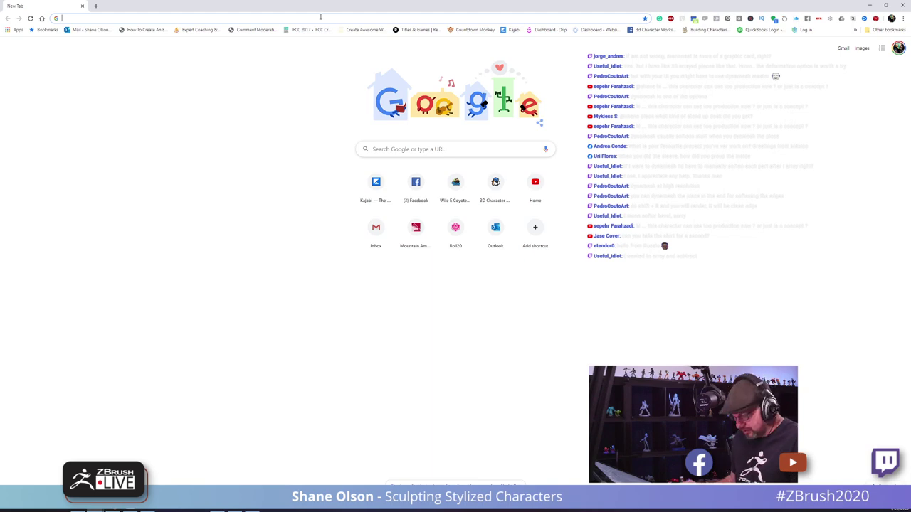
type("zbrush live")
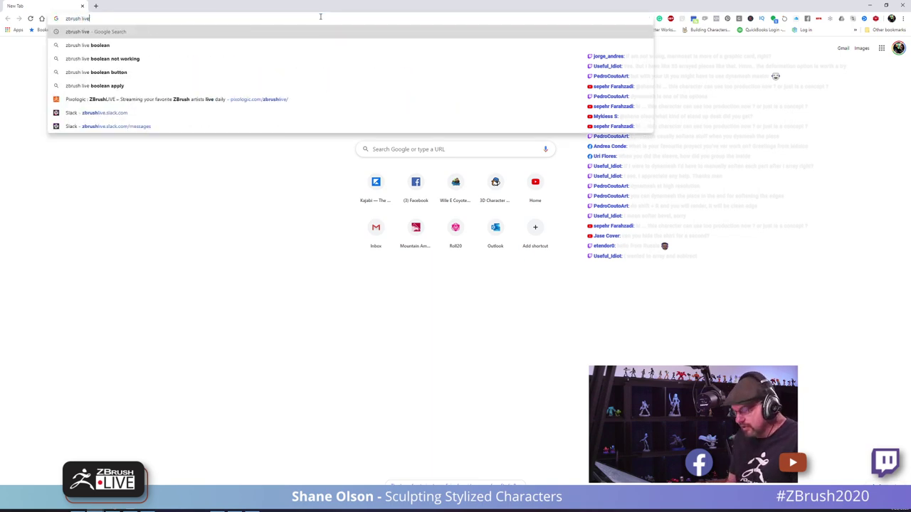
key("Return")
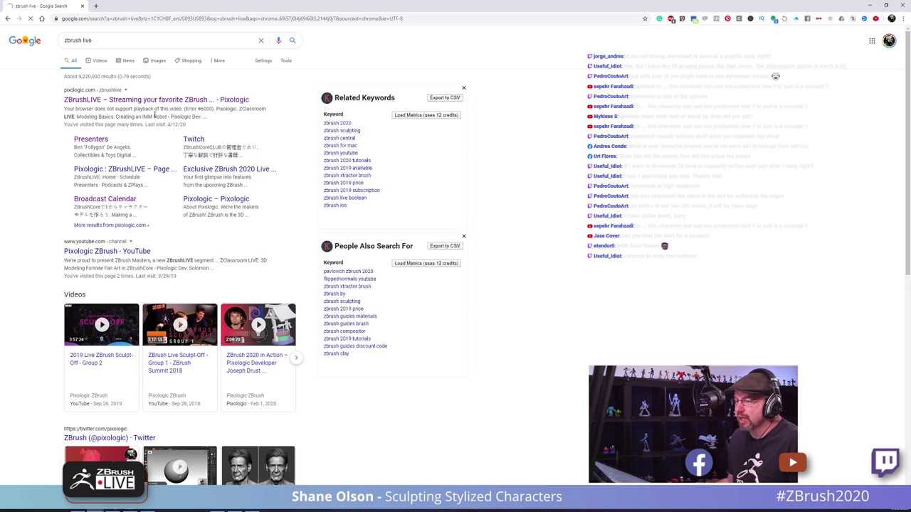
left_click(156, 100)
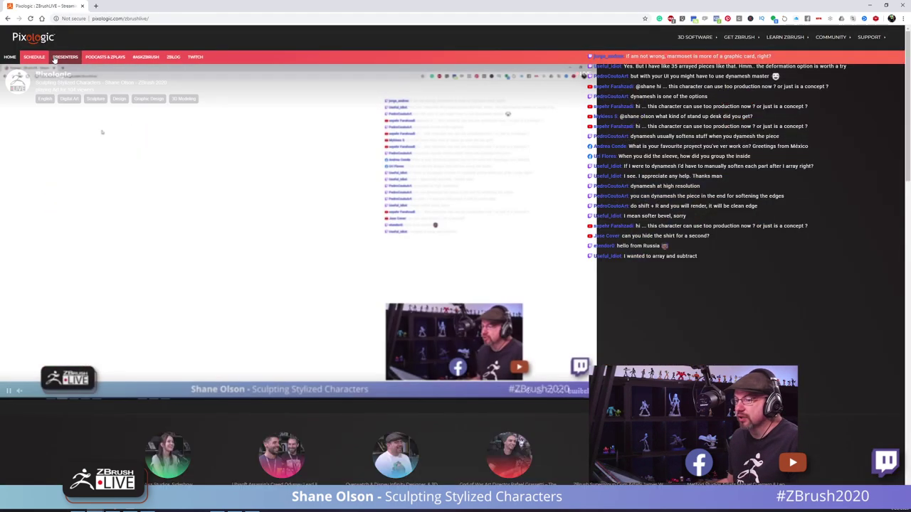
left_click(36, 60)
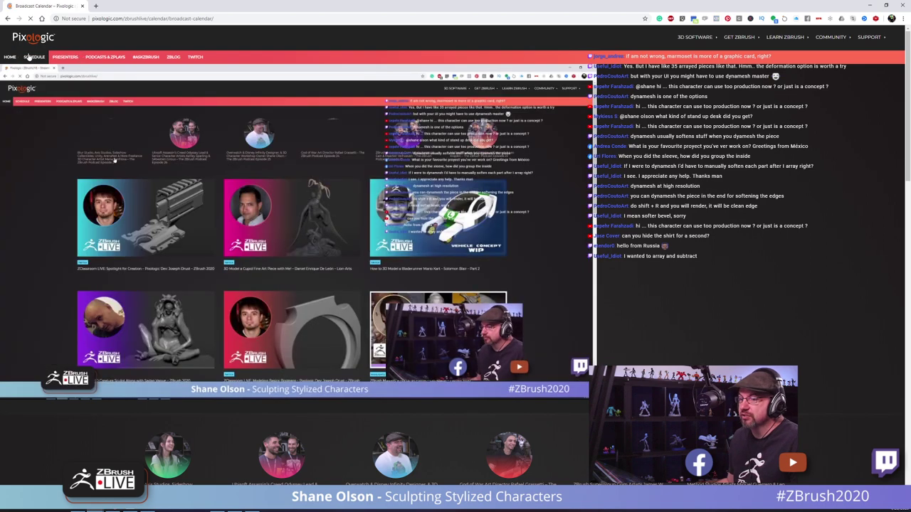
Step: Read through the broadcast calendar's streams scheduled for April 20 to 23, 2020
scroll(228, 209, "down", 1)
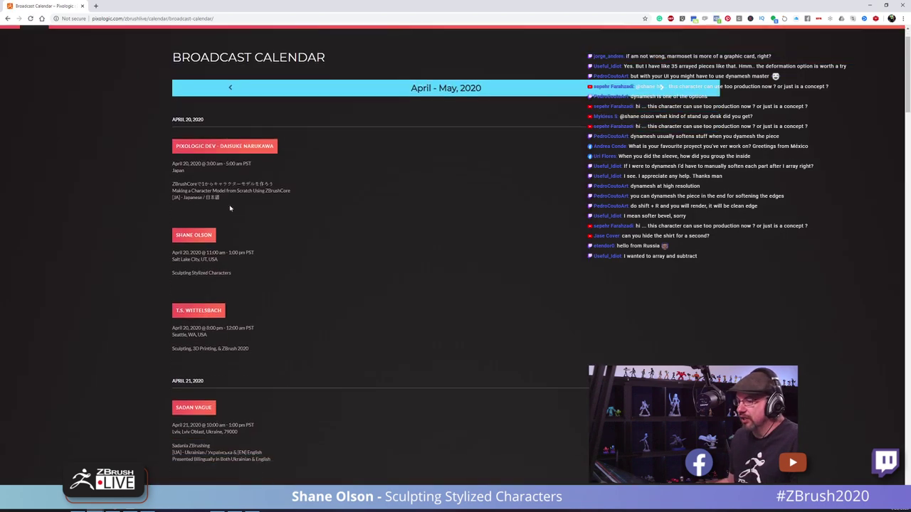
scroll(149, 291, "down", 3)
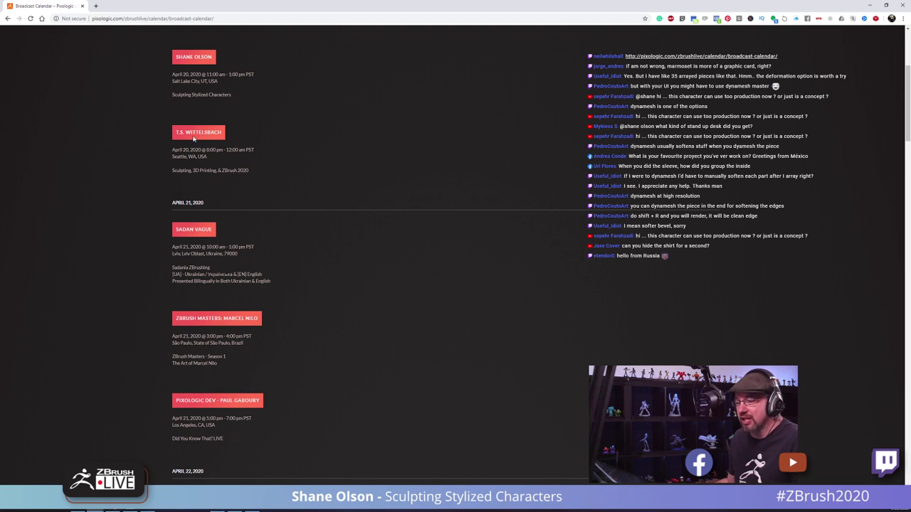
scroll(216, 141, "down", 2)
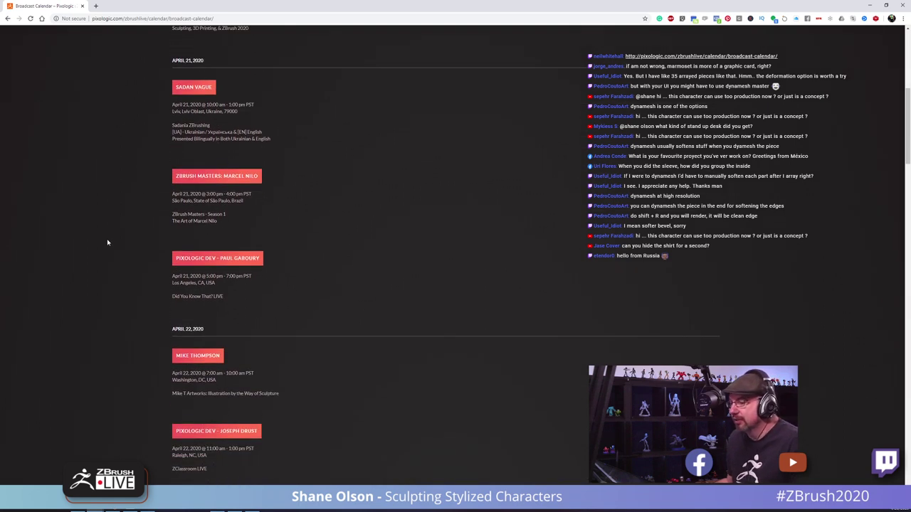
scroll(107, 243, "down", 1)
scroll(108, 242, "down", 1)
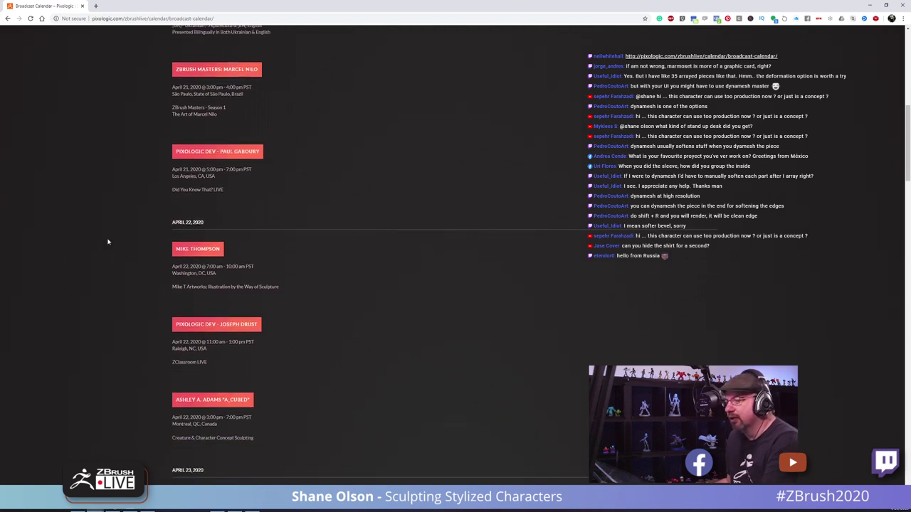
scroll(244, 222, "up", 1)
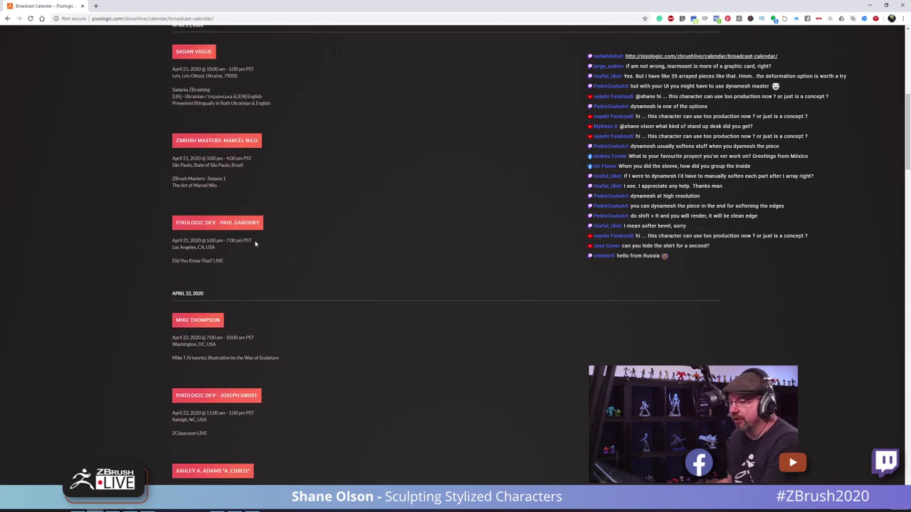
left_click(161, 295)
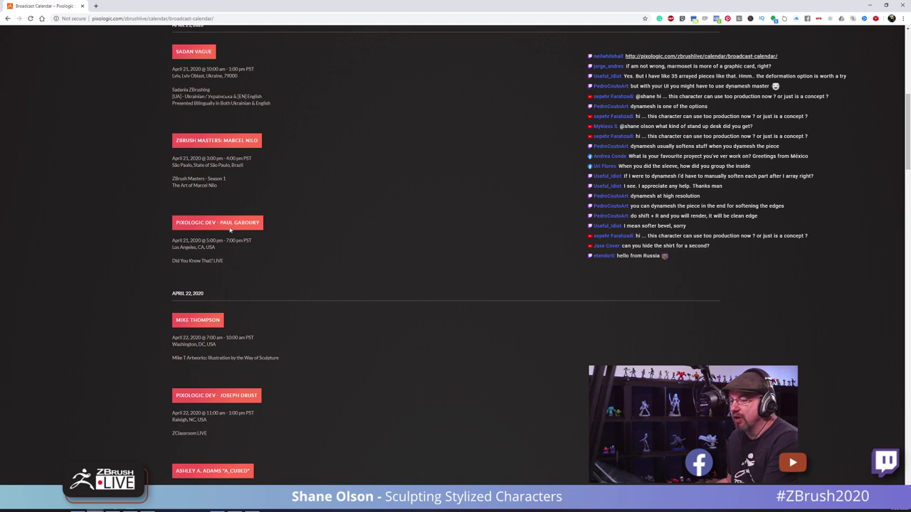
scroll(269, 226, "up", 1)
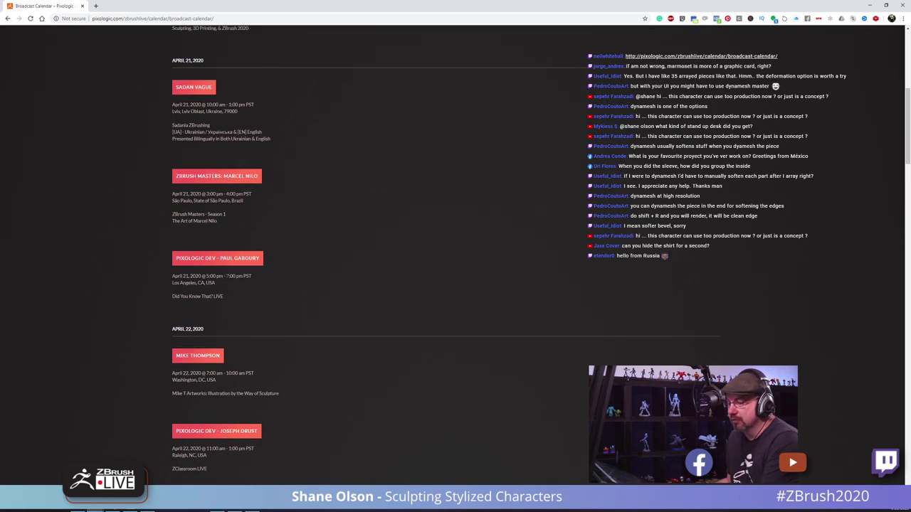
scroll(79, 230, "down", 2)
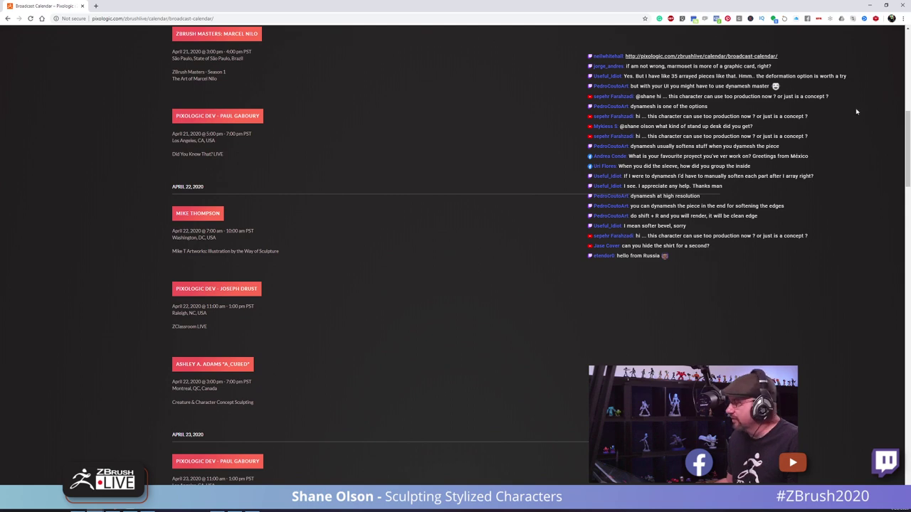
Step: Switch back to ZBrush and replace the sphere on the canvas with the pig character tool
left_click(870, 6)
left_click_drag(474, 181, 532, 168)
left_click_drag(828, 69, 828, 214)
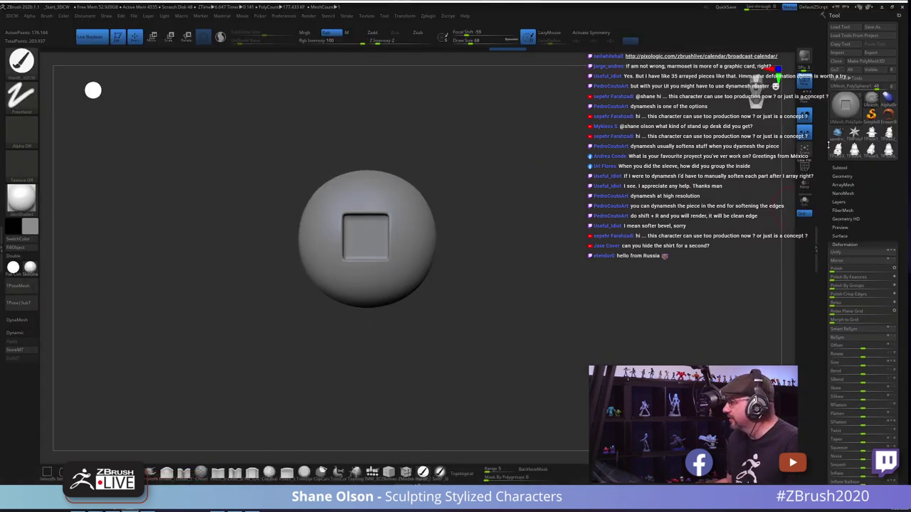
left_click(837, 133)
Step: Set the Draw Size to 83 and turn the pig to a three-quarter front view
mouse_move(547, 223)
left_mouse_down("alt")
mouse_move(537, 303)
mouse_move(536, 283)
mouse_move(524, 313)
mouse_move(552, 311)
mouse_move(565, 284)
mouse_move(557, 289)
mouse_move(526, 244)
mouse_move(557, 235)
left_mouse_up("alt")
key("s")
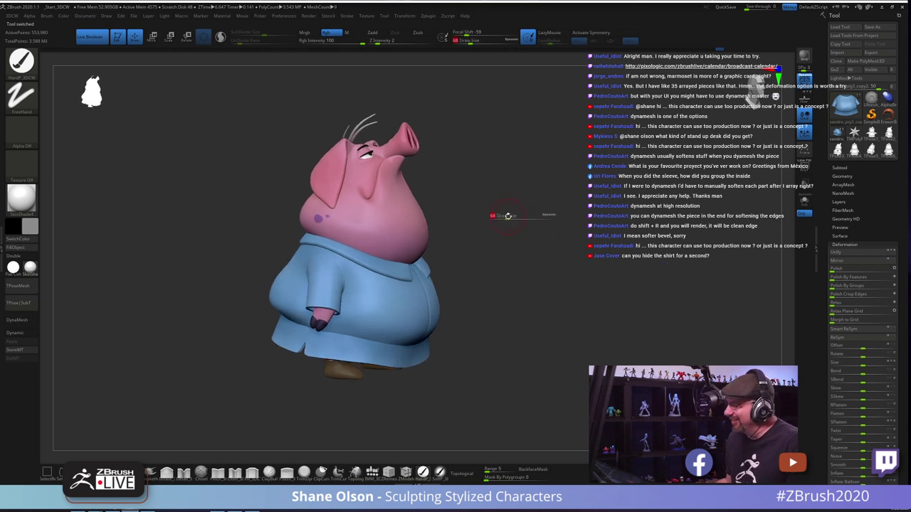
mouse_move(508, 215)
left_mouse_down()
mouse_move(519, 209)
mouse_move(509, 210)
left_mouse_up()
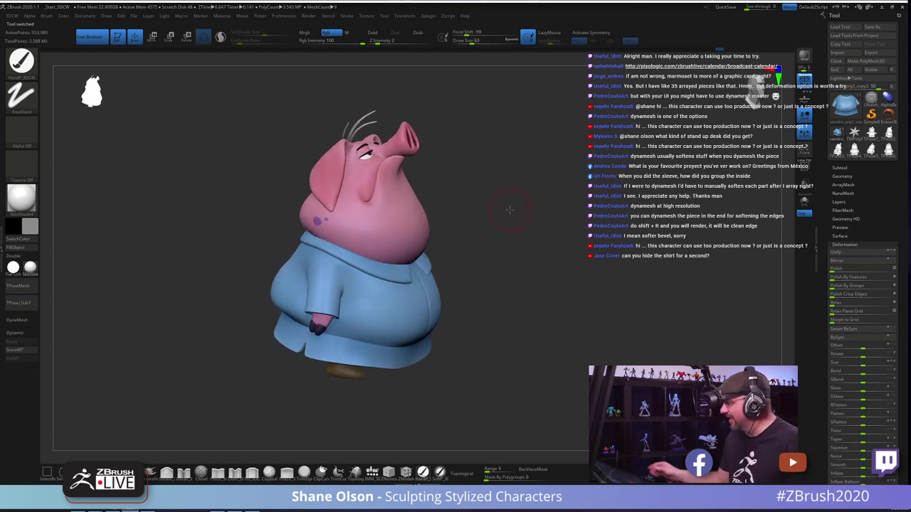
left_click_drag(508, 338, 474, 384)
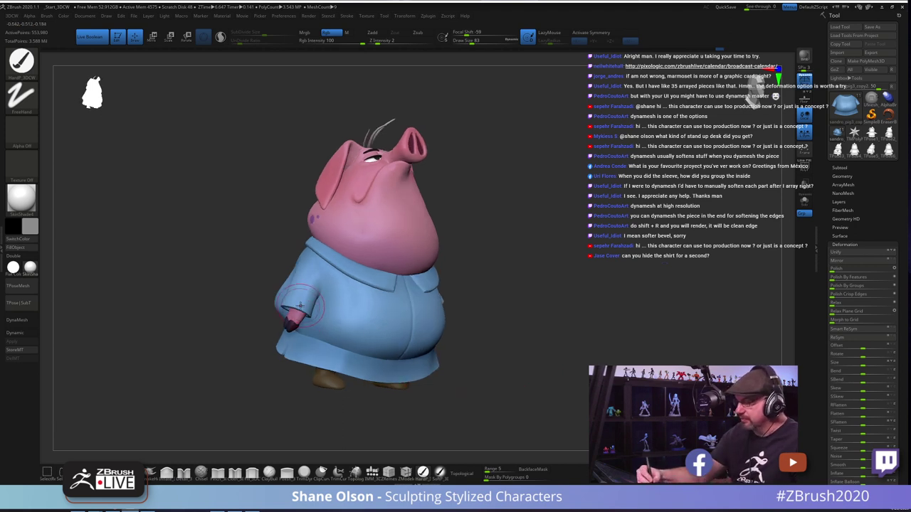
Step: Smooth the shirt sleeve just above the cuff and set the Draw Size to 112
key("shift+f")
key("shift+f")
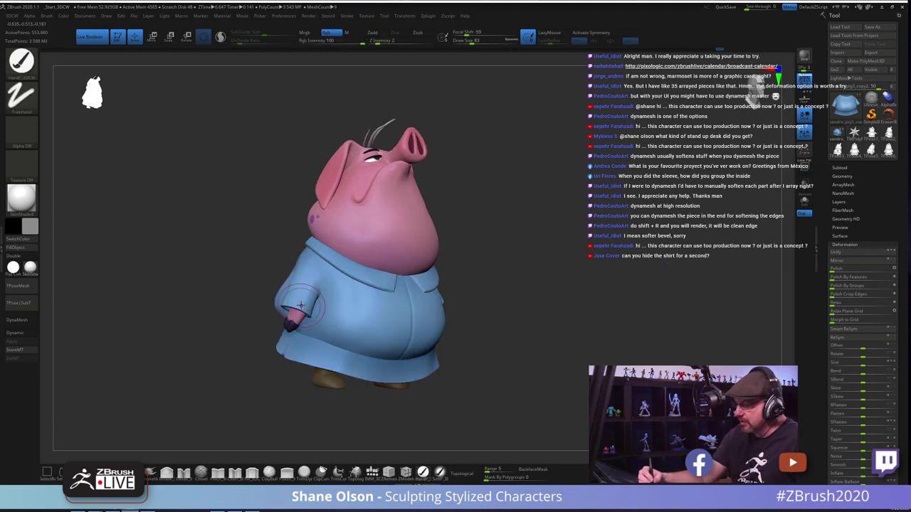
key("shift")
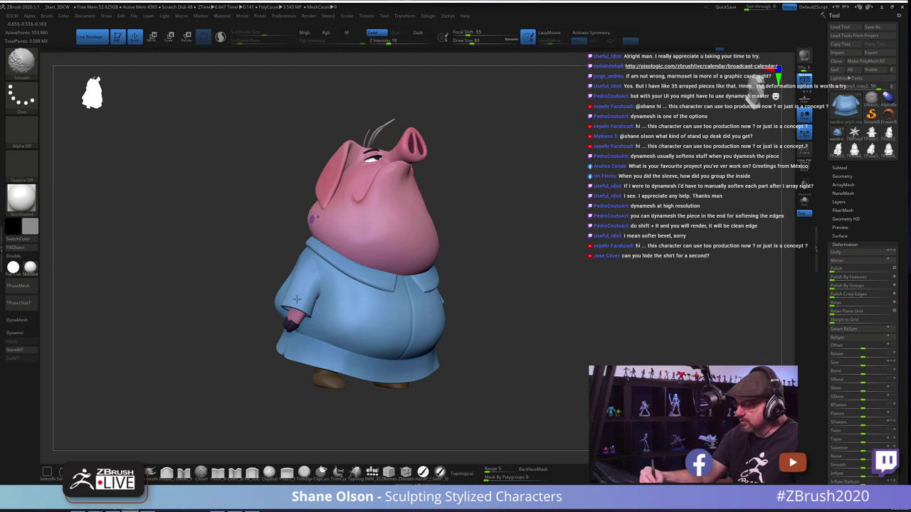
mouse_move(494, 371)
left_mouse_down()
mouse_move(501, 349)
mouse_move(494, 375)
mouse_move(500, 361)
left_mouse_up()
key("s")
key("shift")
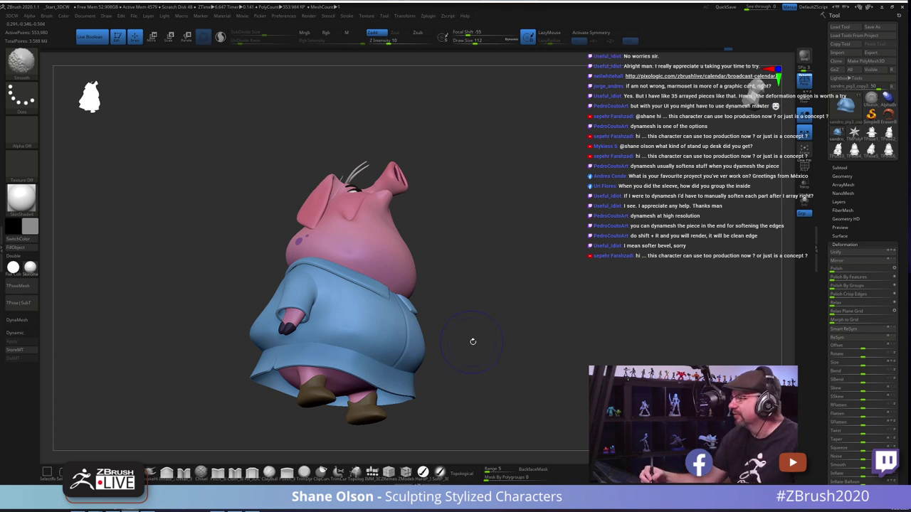
Step: Set the Draw Size to 177 and smooth the shirt's lower hem around the side slit
mouse_move(473, 341)
left_mouse_down()
mouse_move(479, 370)
mouse_move(250, 389)
left_mouse_up()
key("shift")
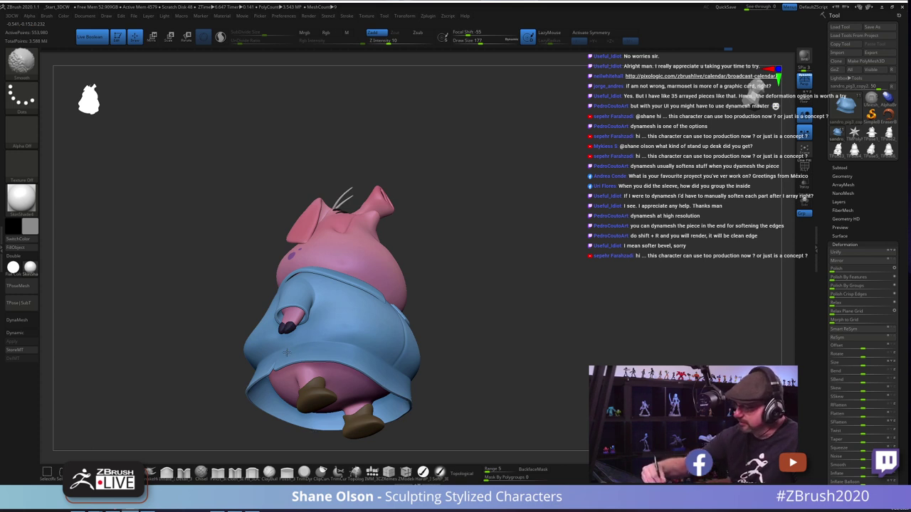
mouse_move(462, 348)
left_mouse_down()
mouse_move(460, 358)
mouse_move(335, 371)
left_mouse_up()
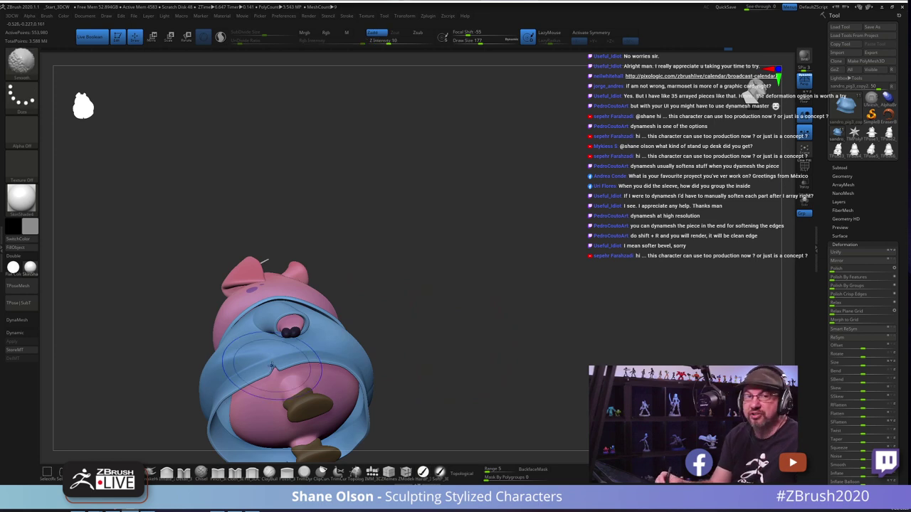
left_click_drag(420, 381, 458, 360)
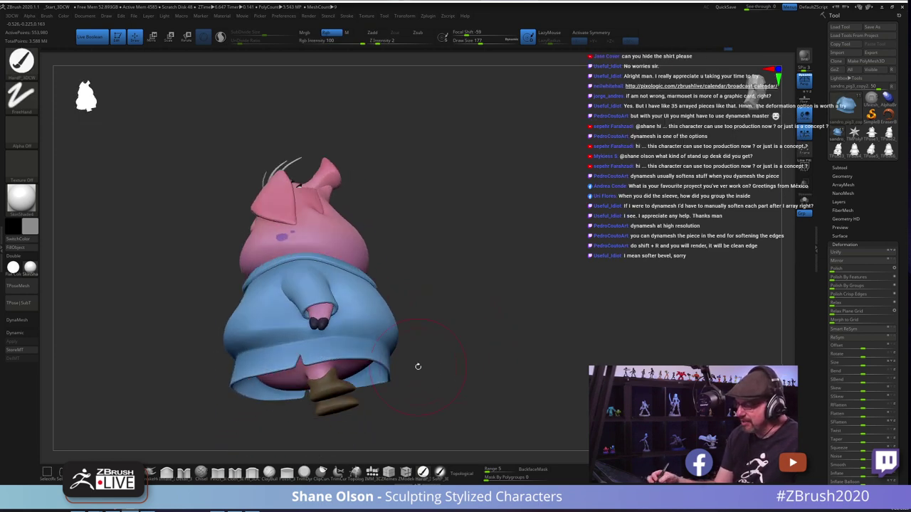
key("shift")
left_click_drag(239, 386, 259, 374, "shift")
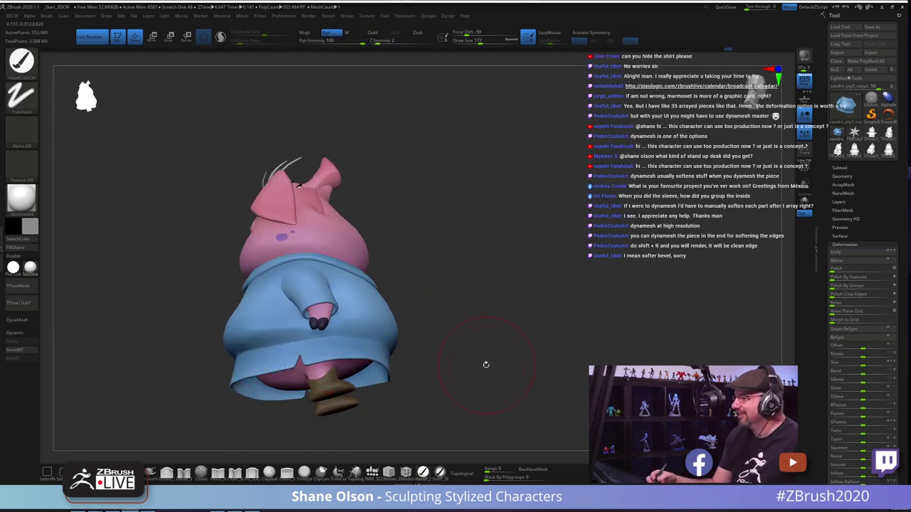
mouse_move(486, 365)
left_mouse_down()
mouse_move(466, 382)
mouse_move(507, 366)
left_mouse_up()
key("shift")
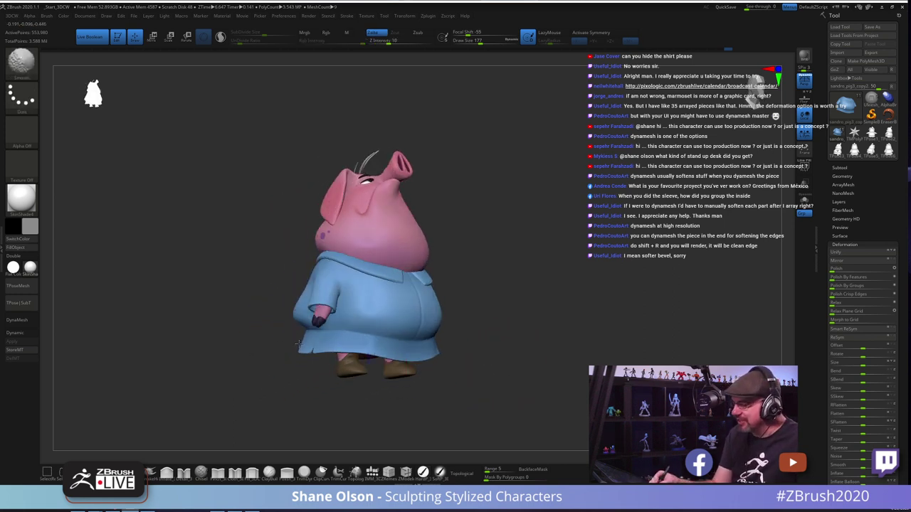
left_click_drag(470, 332, 475, 363)
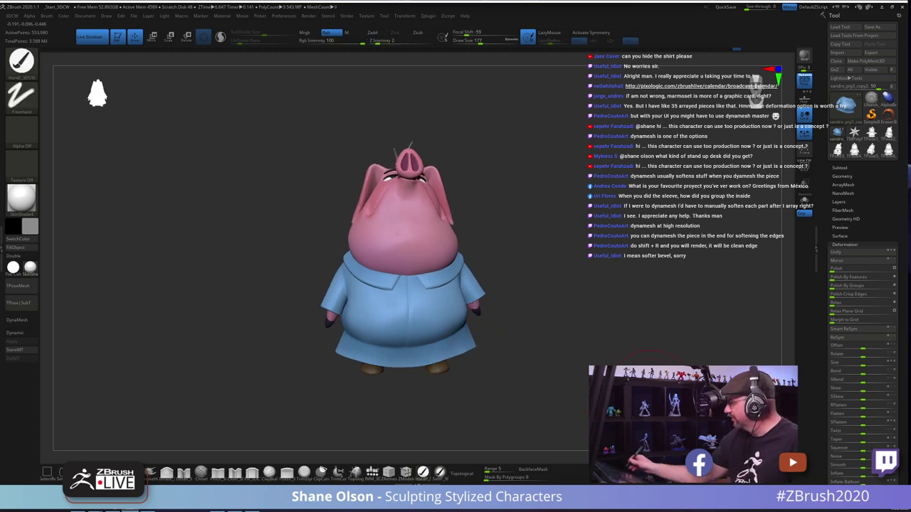
Step: Temporarily hide the shirt subtool to inspect the separate body pieces underneath it
left_click_drag(559, 323, 496, 300)
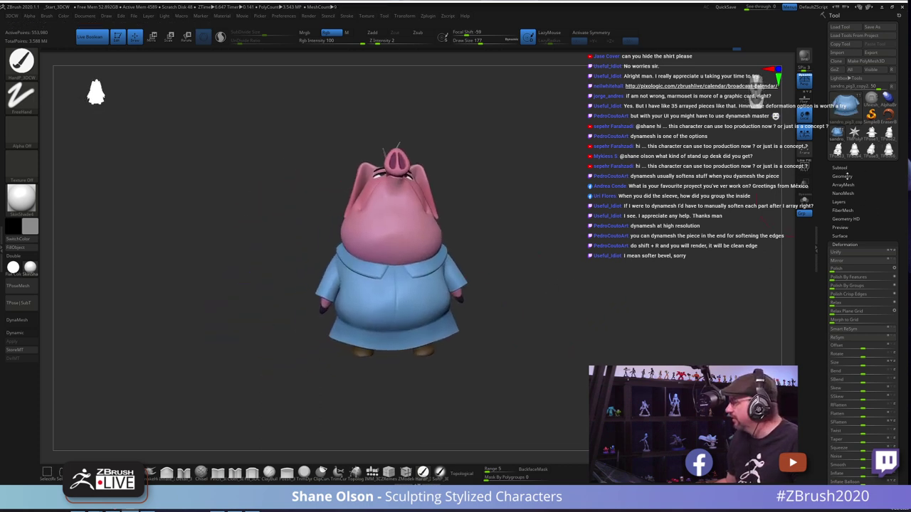
left_click(841, 168)
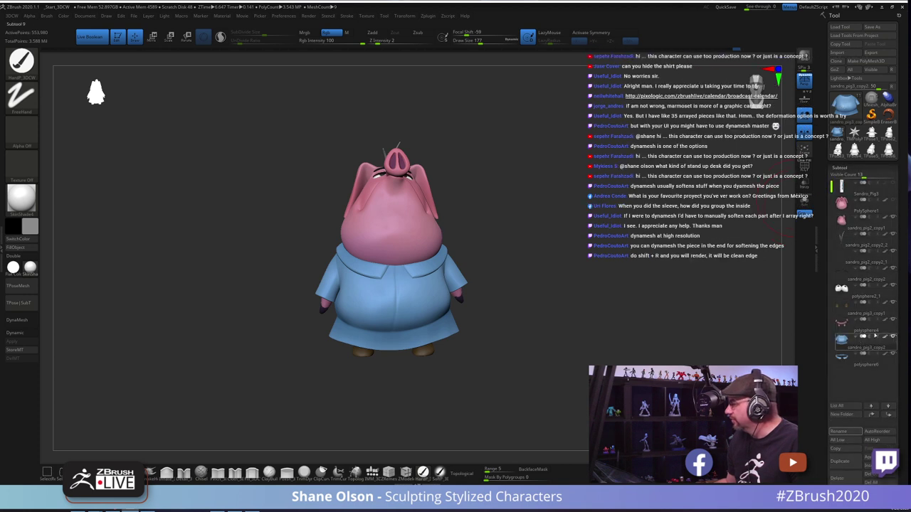
left_click(843, 325)
left_click(892, 336)
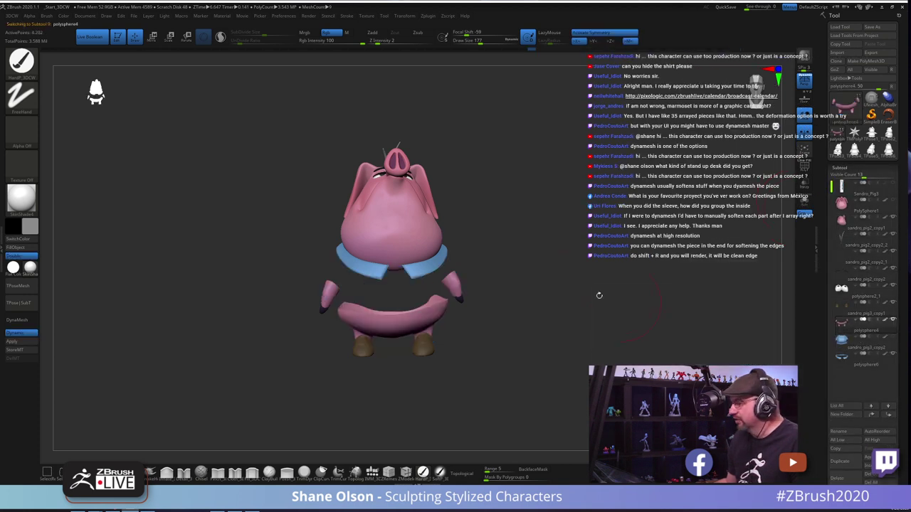
left_click_drag(599, 295, 615, 249)
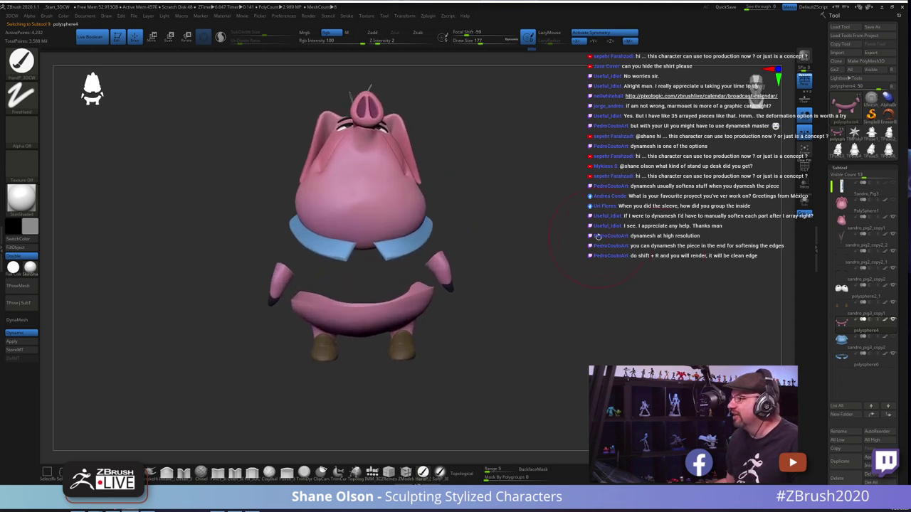
key("s")
left_click(594, 237)
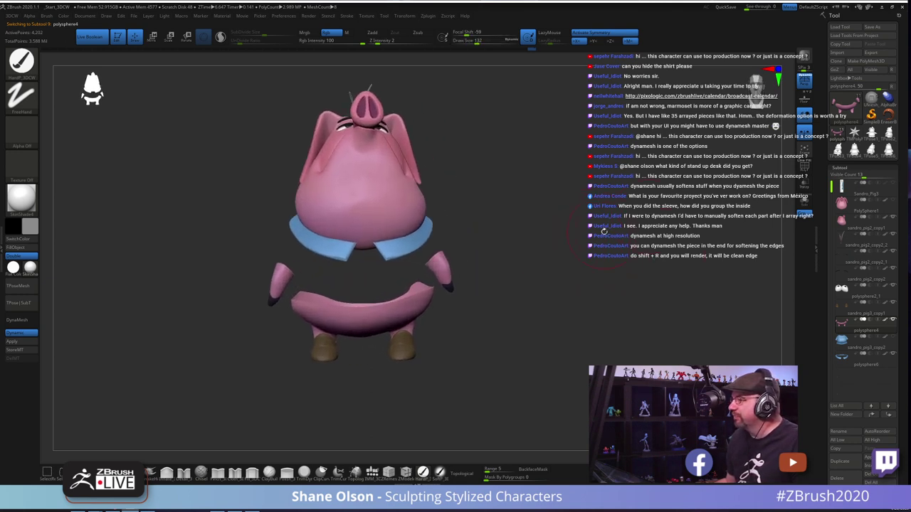
left_click(894, 340)
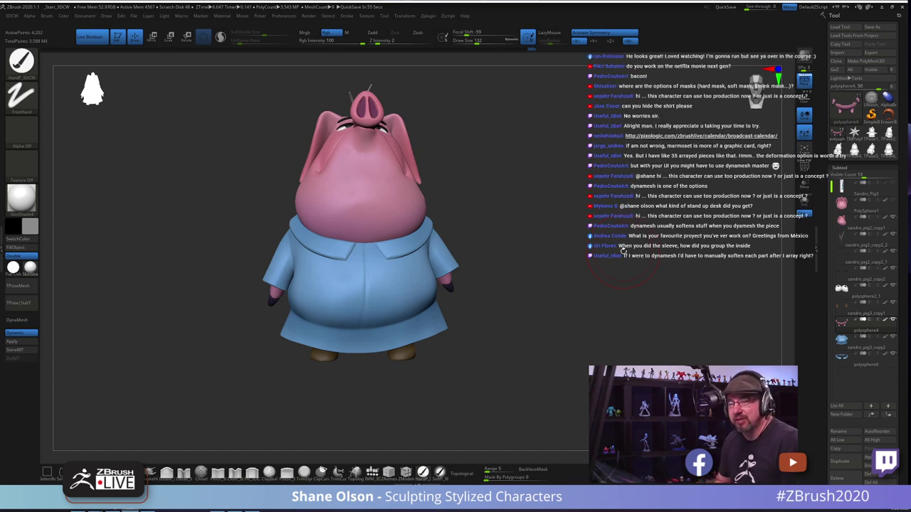
mouse_move(623, 251)
left_mouse_down()
mouse_move(555, 246)
mouse_move(565, 266)
mouse_move(522, 281)
mouse_move(507, 272)
left_mouse_up()
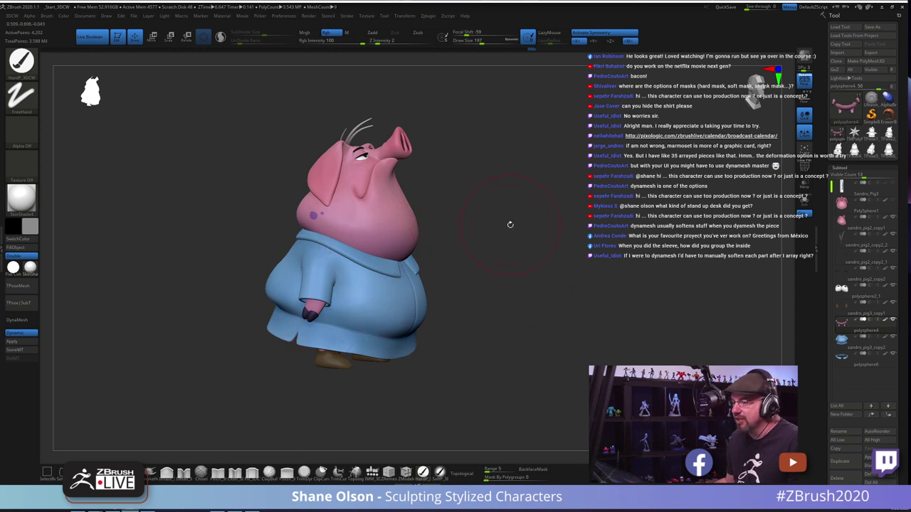
left_click_drag(510, 225, 496, 225)
key("s")
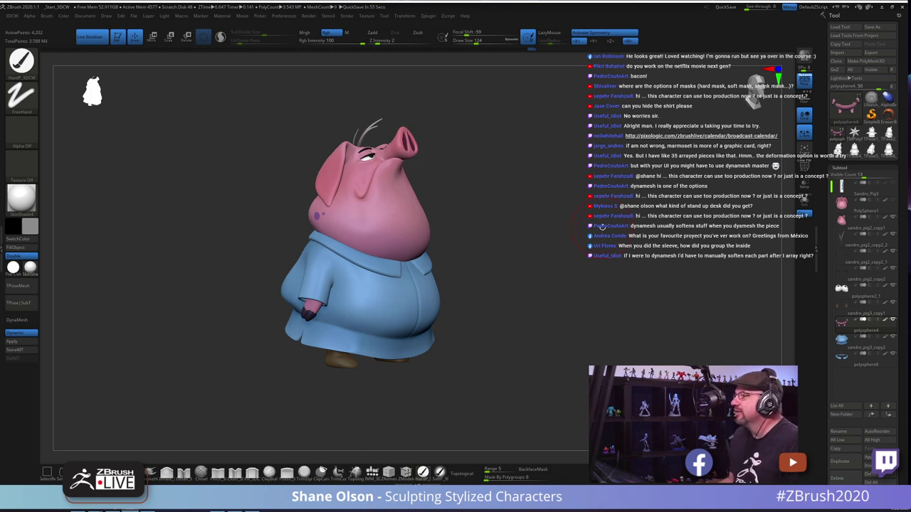
left_click_drag(601, 226, 568, 226)
key("s")
left_click(573, 225)
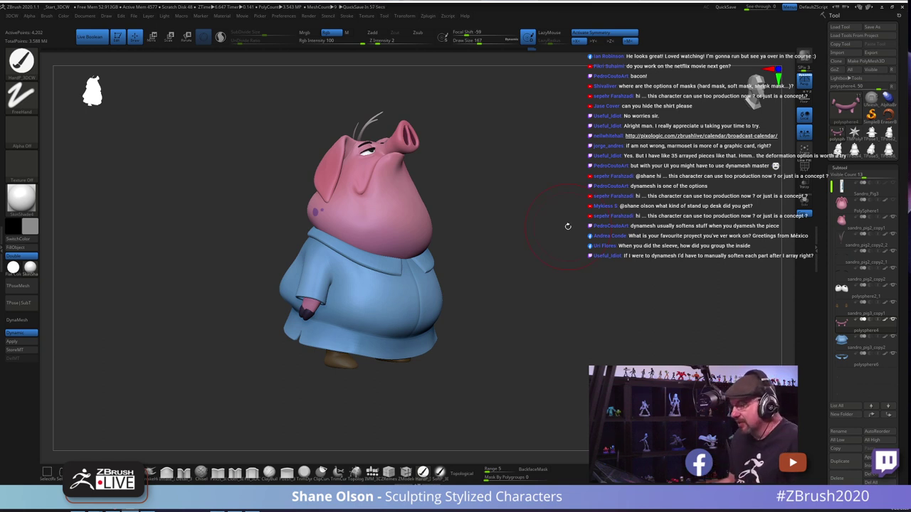
Step: Make the shirt the active subtool and switch to the Move brush with a Draw Size of 94
left_click(333, 333, "alt")
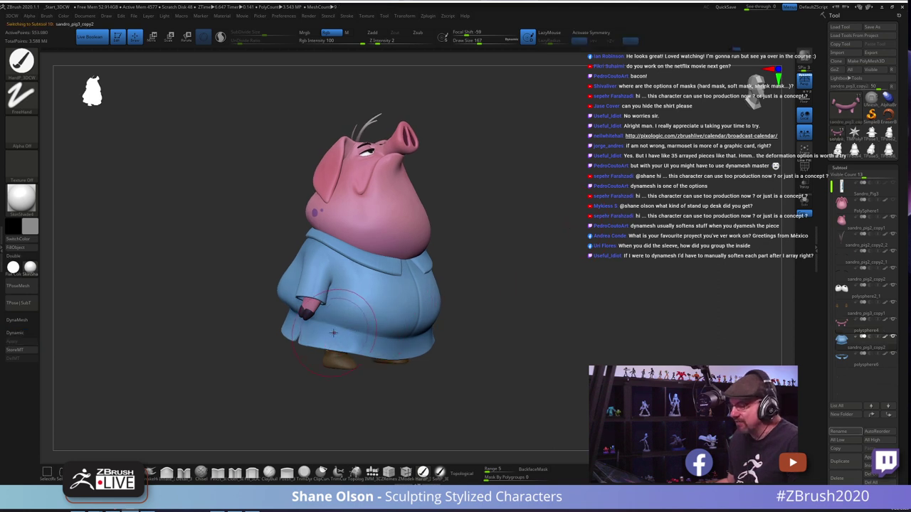
key("s")
left_click_drag(333, 333, 329, 323)
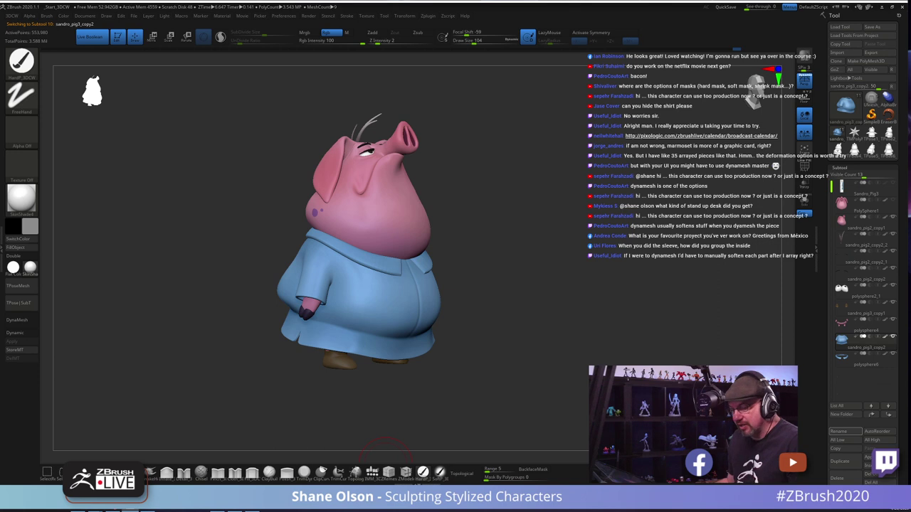
left_click(133, 469)
key("s")
key("s")
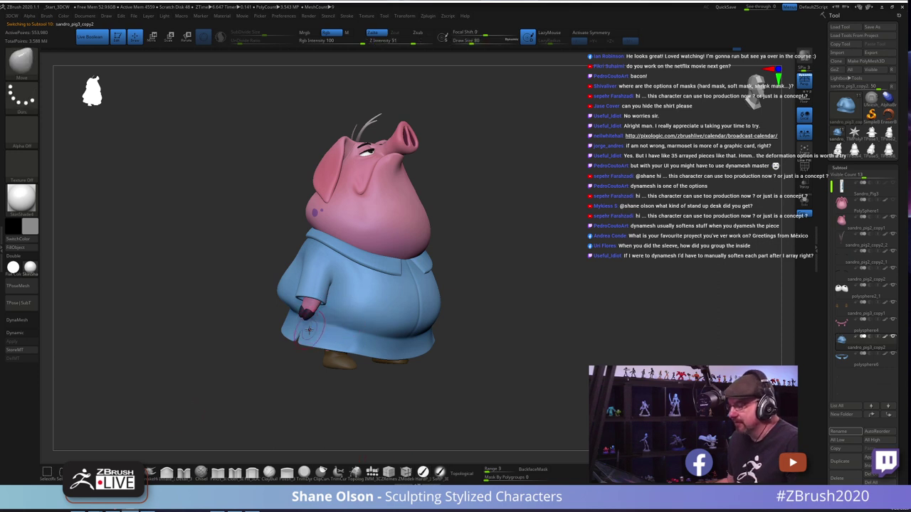
key("s")
left_click_drag(304, 327, 314, 328)
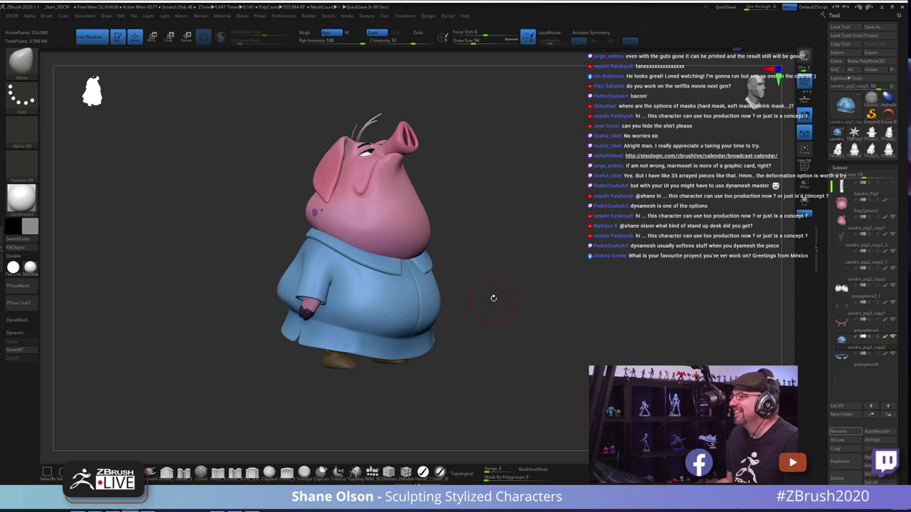
mouse_move(497, 263)
left_mouse_down()
mouse_move(559, 223)
mouse_move(503, 206)
left_mouse_up()
key("s")
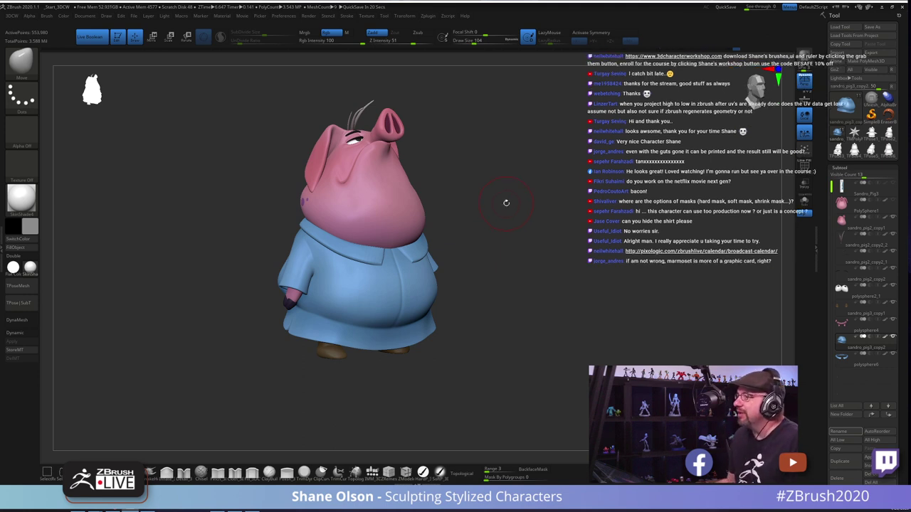
key("s")
left_click_drag(506, 203, 512, 203)
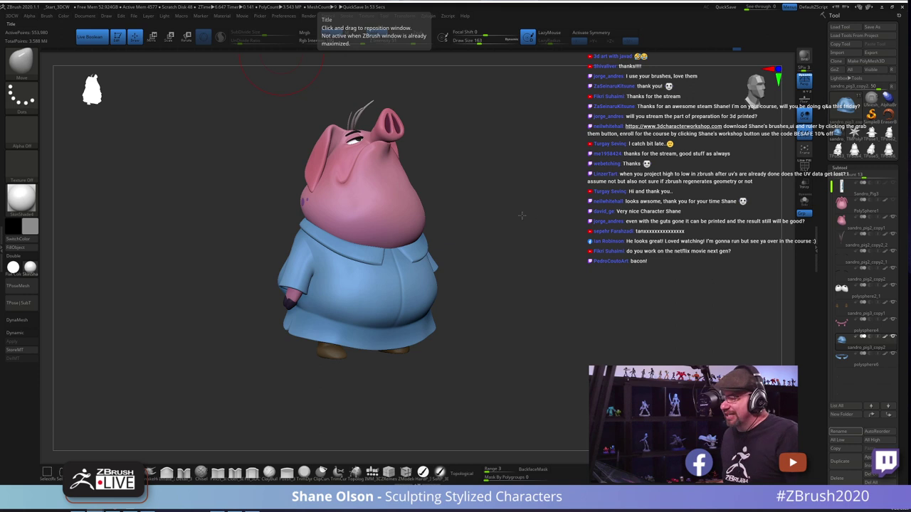
left_click_drag(520, 216, 542, 219)
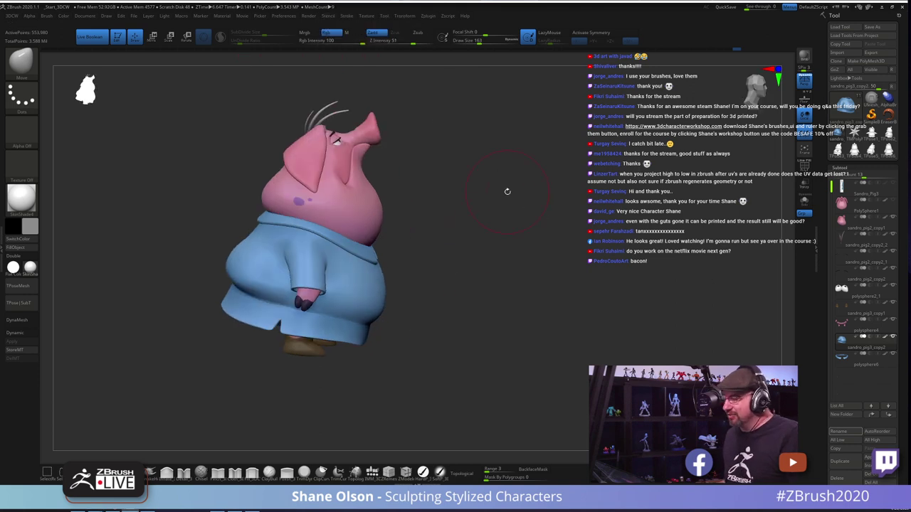
left_click_drag(507, 191, 526, 178)
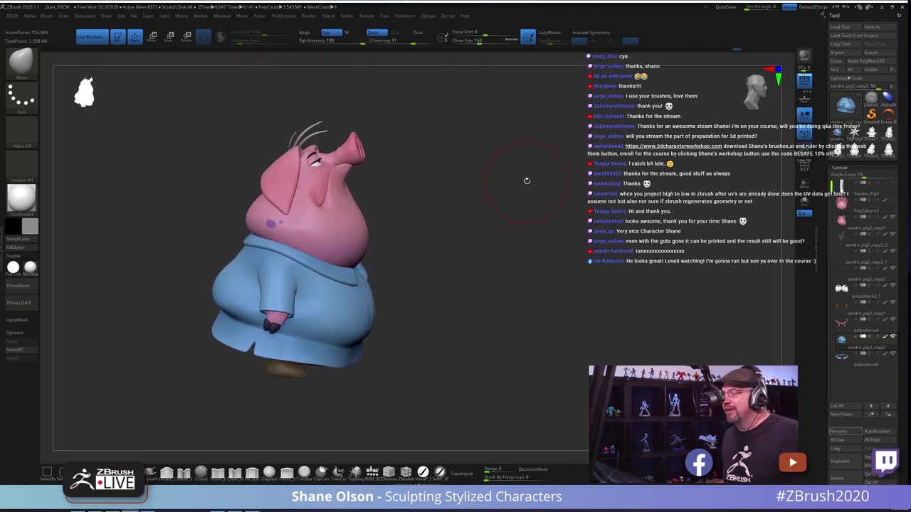